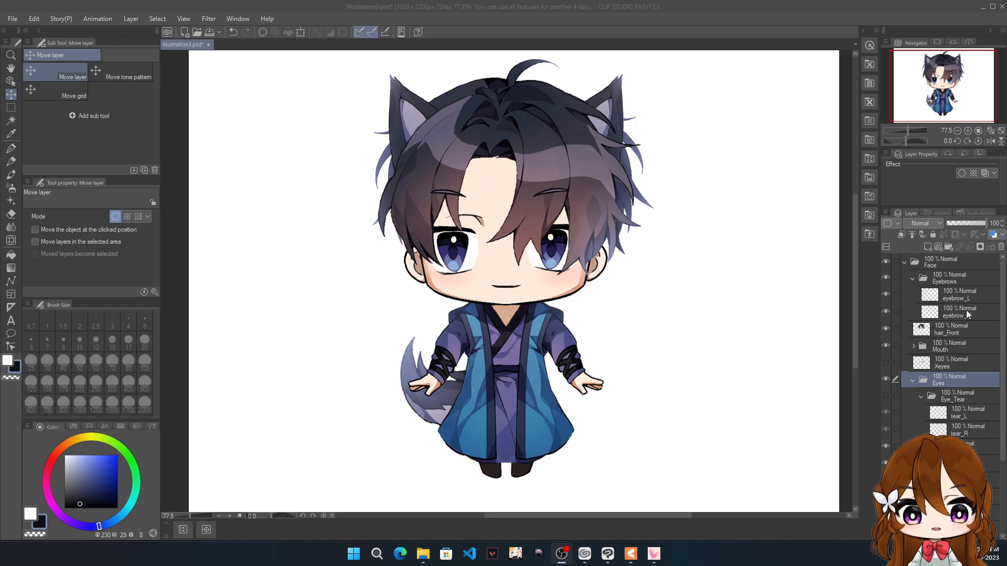
Step: Review the top-level layer folders by collapsing the Face folder, and reopen it to show its contents
scroll(970, 309, down, 4)
scroll(975, 318, up, 4)
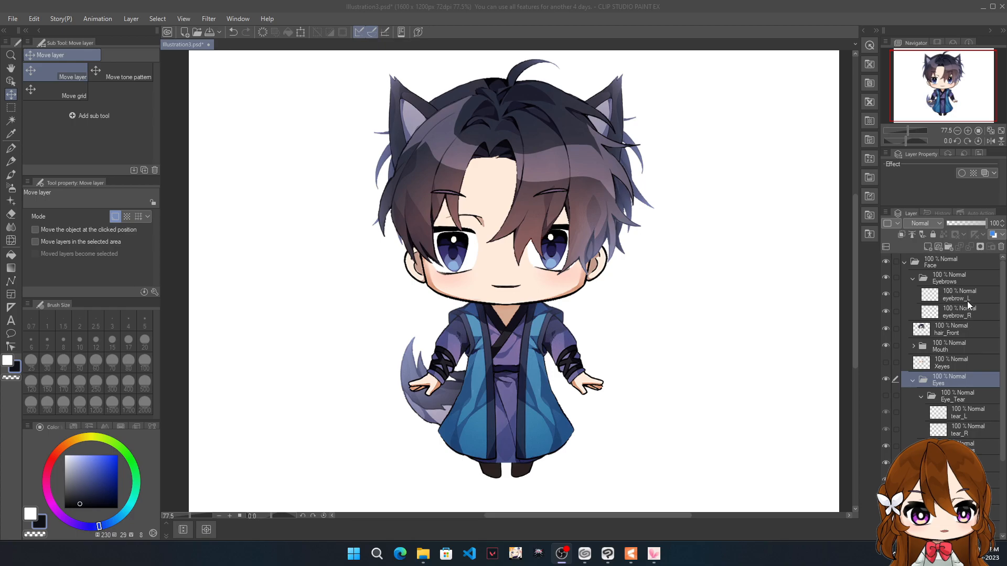
click(905, 260)
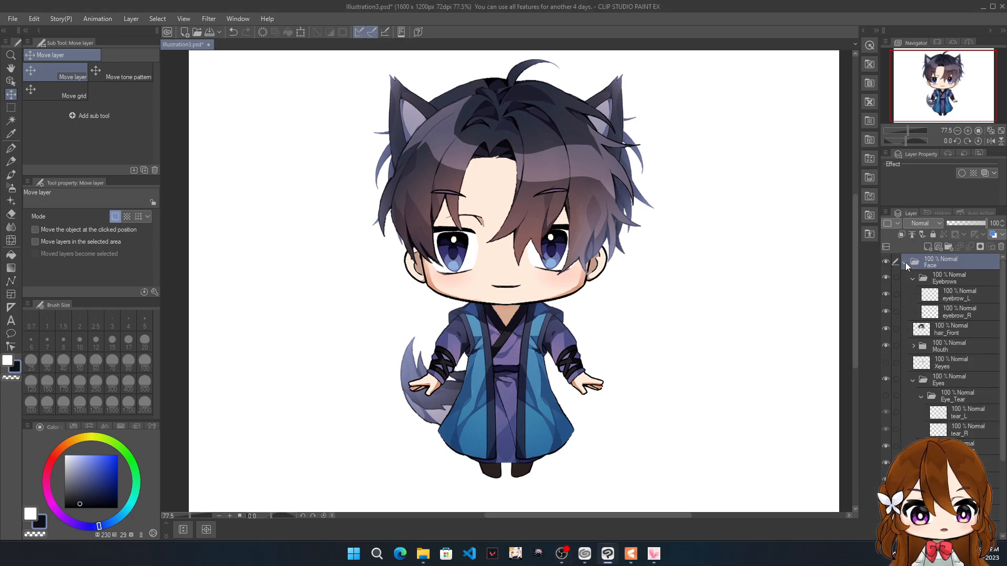
click(905, 262)
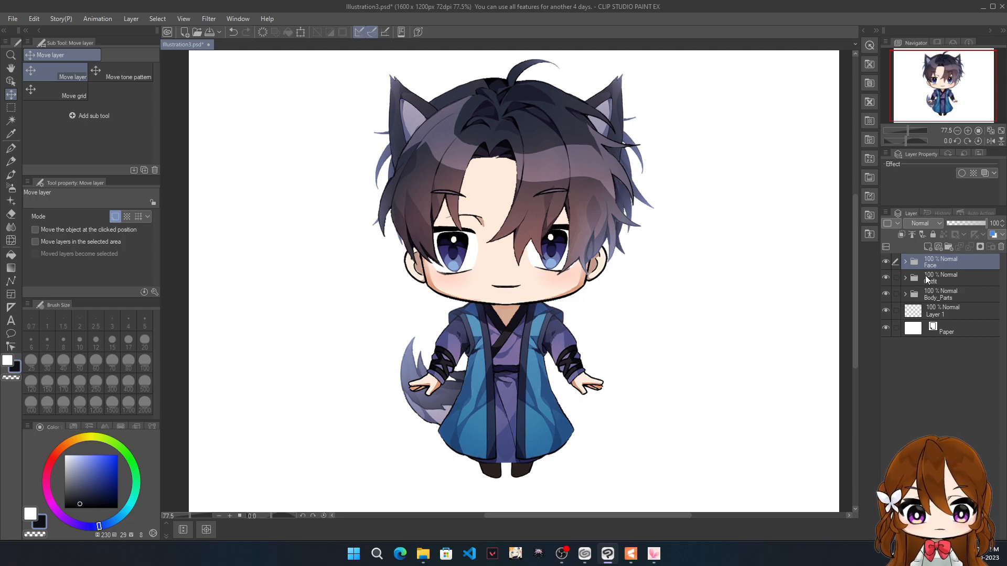
click(905, 263)
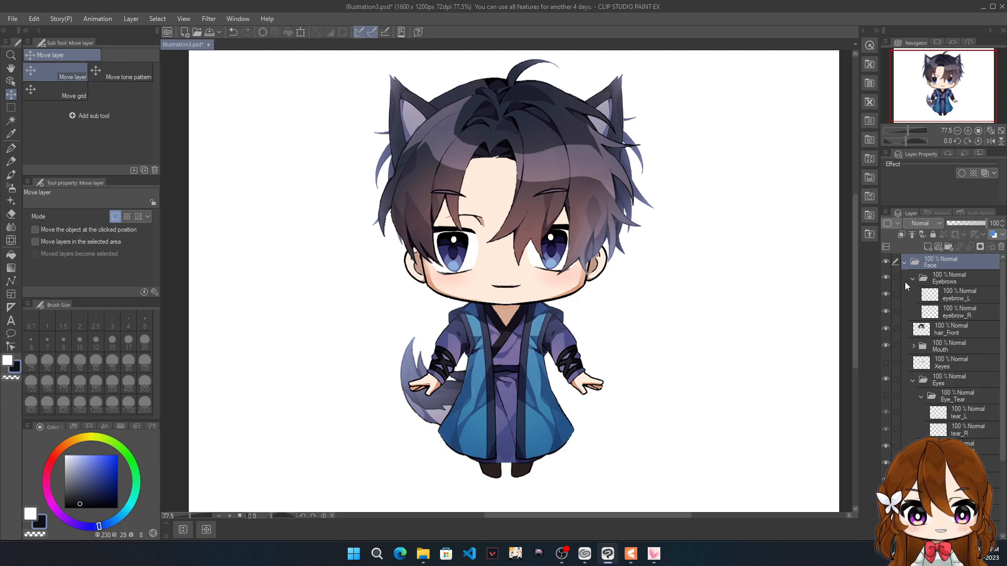
Step: Collapse the Eyebrows folder, inspect the lip, teeth and mouth layers inside the Mouth folder, and leave the Mouth folder collapsed and selected
click(913, 278)
click(914, 312)
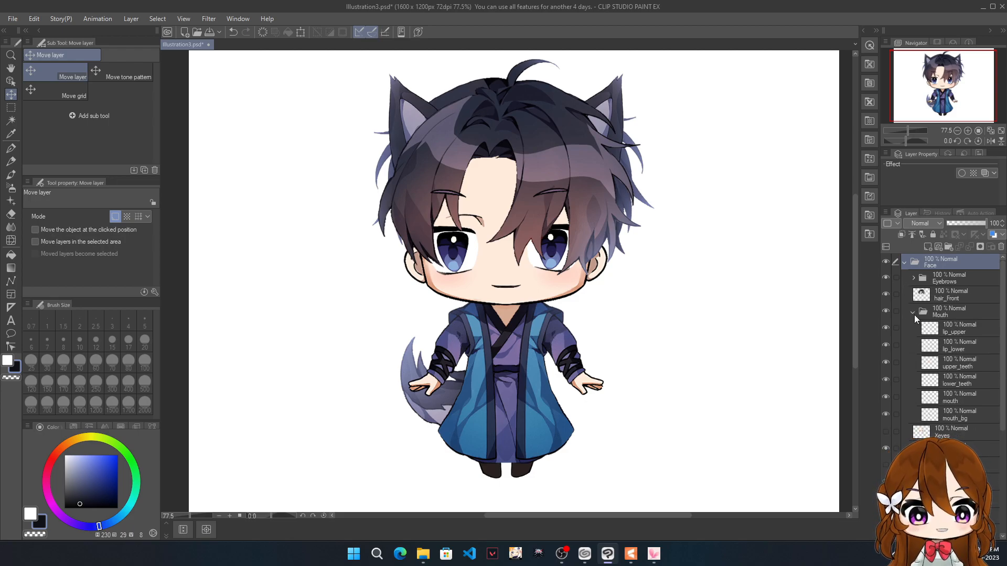
click(913, 312)
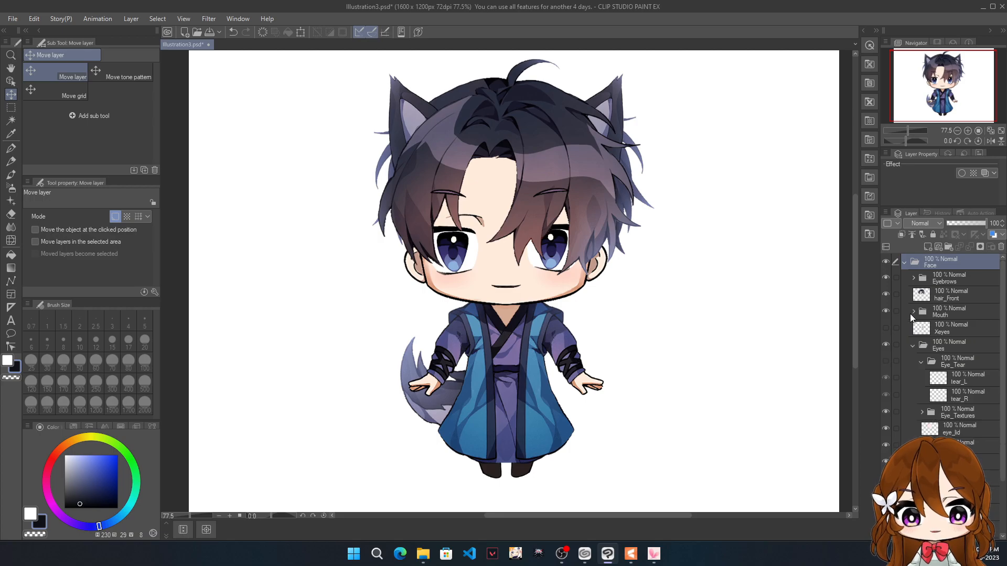
click(913, 311)
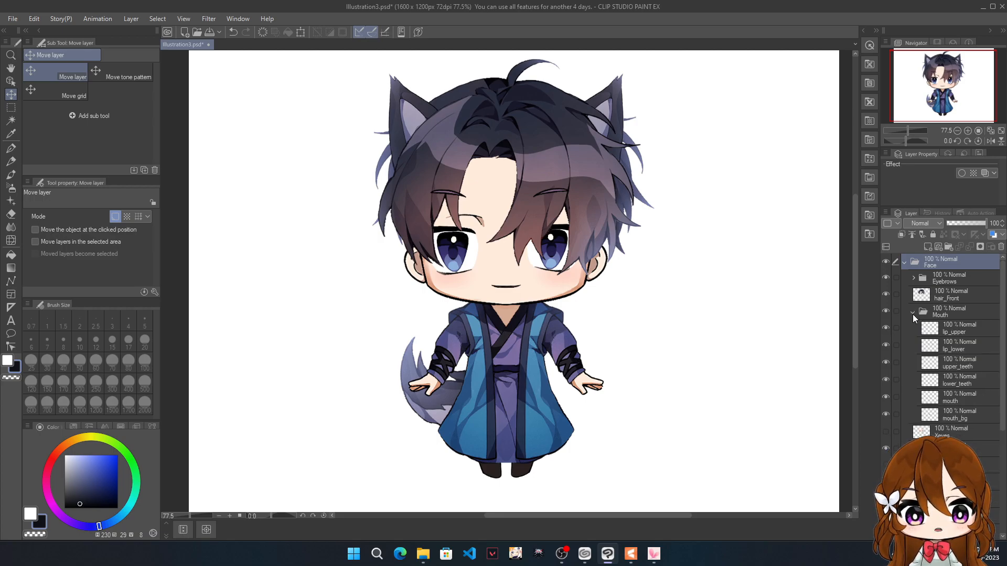
click(914, 312)
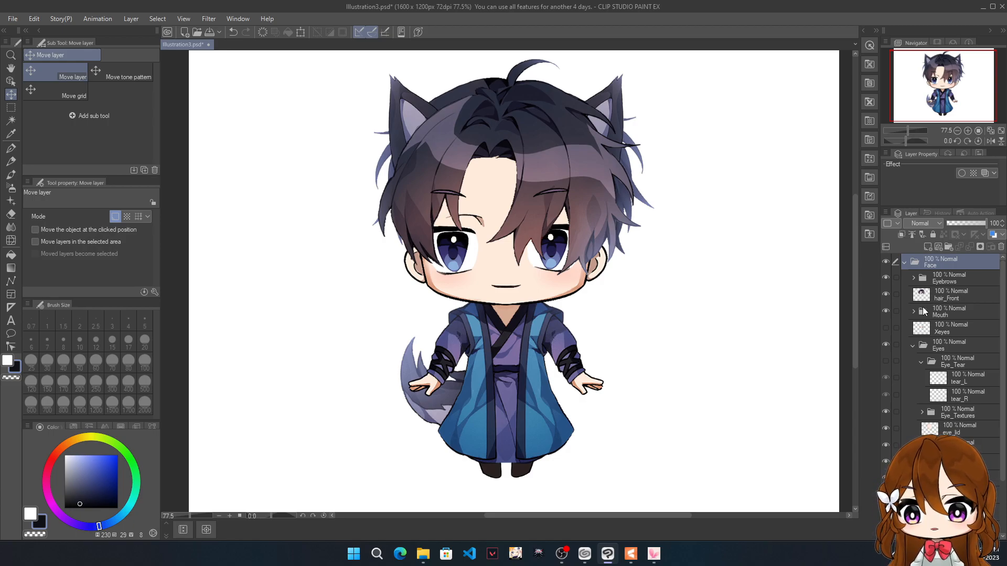
click(919, 312)
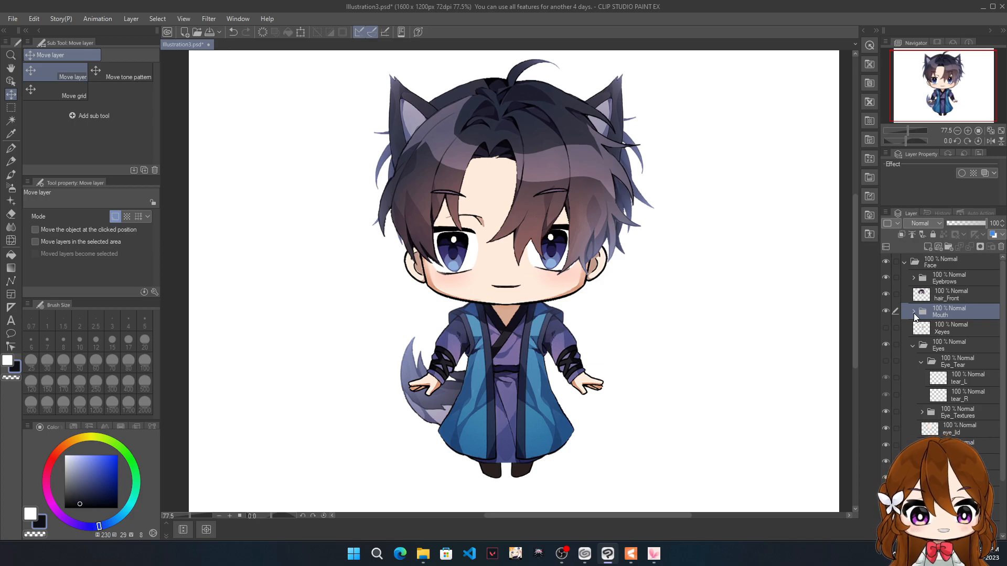
scroll(947, 341, down, 3)
scroll(953, 352, up, 3)
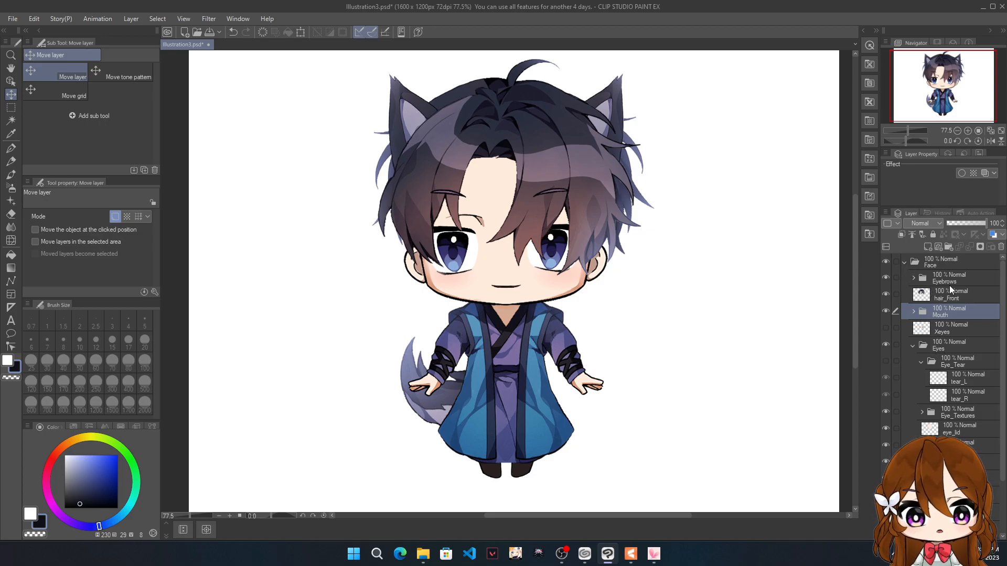
Step: Check the Eyebrows folder's contents and move the whole folder slightly down and to the right on the face
click(914, 283)
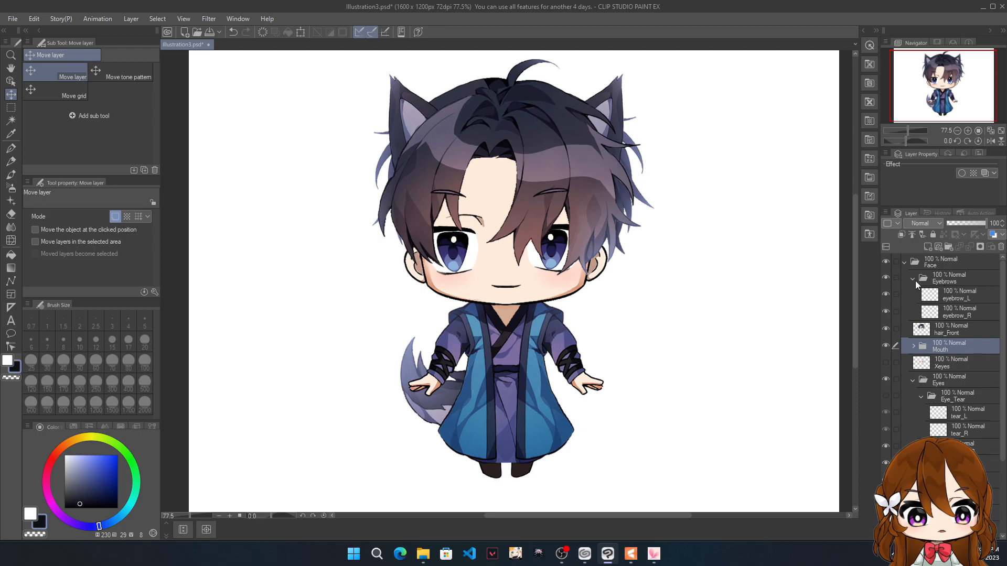
click(914, 280)
click(948, 279)
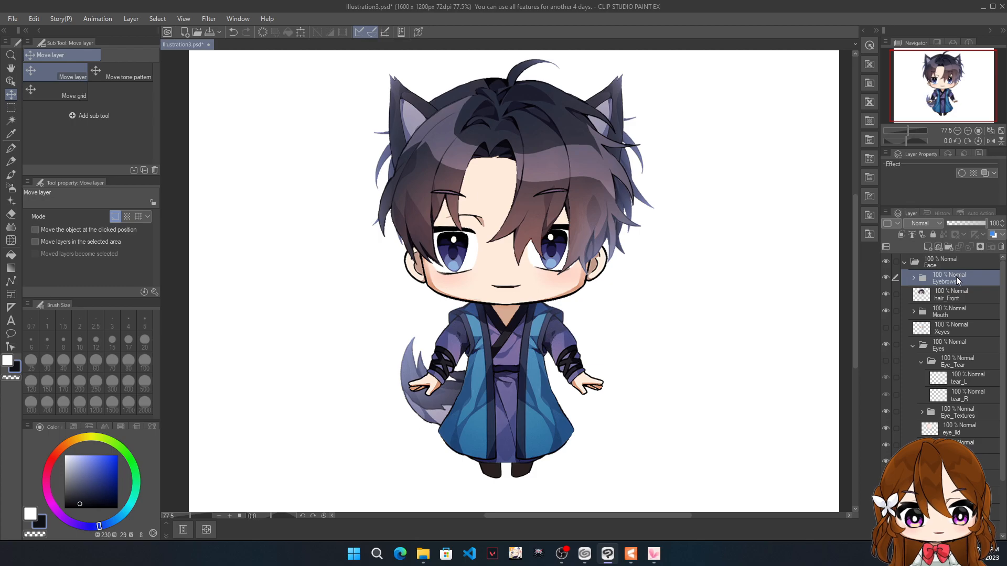
mouse_move(625, 313)
mouse_down()
mouse_move(578, 313)
mouse_move(531, 347)
mouse_move(507, 318)
mouse_move(527, 320)
mouse_move(480, 342)
mouse_move(634, 322)
mouse_up()
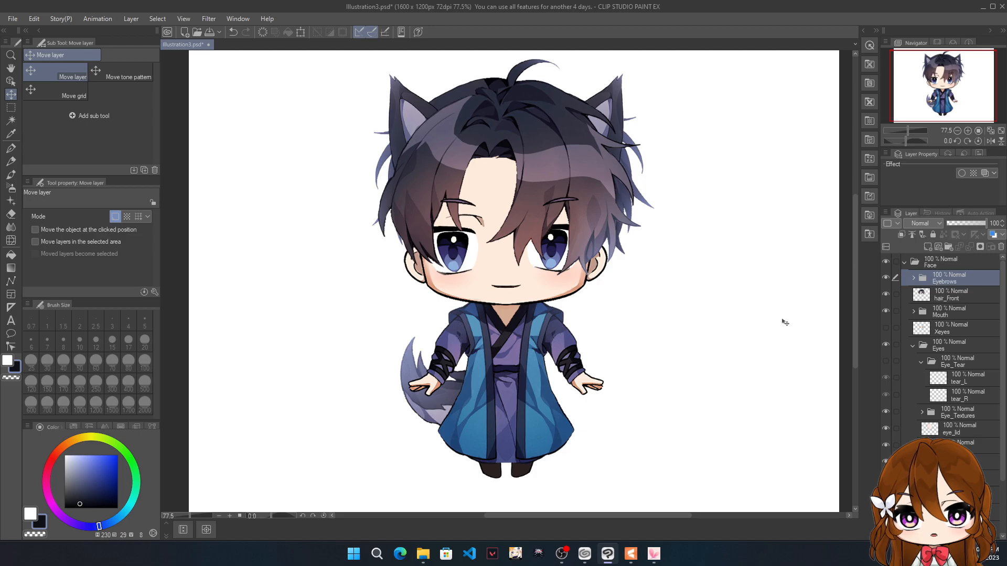
Step: Try moving the hair_Front layer off the head, down beside the body, and check the layers beneath it in the Face folder
click(939, 296)
drag(621, 294, 494, 480)
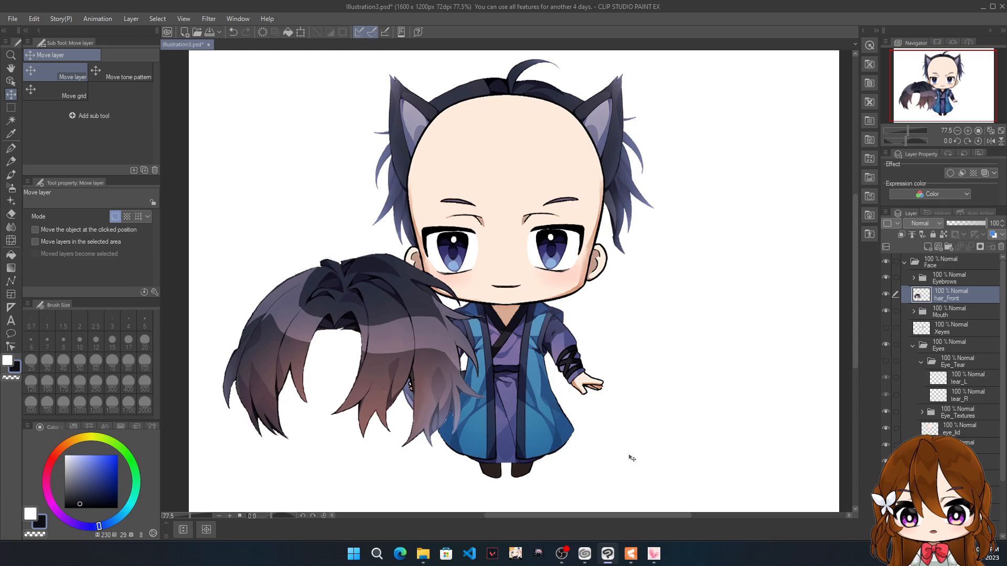
click(920, 363)
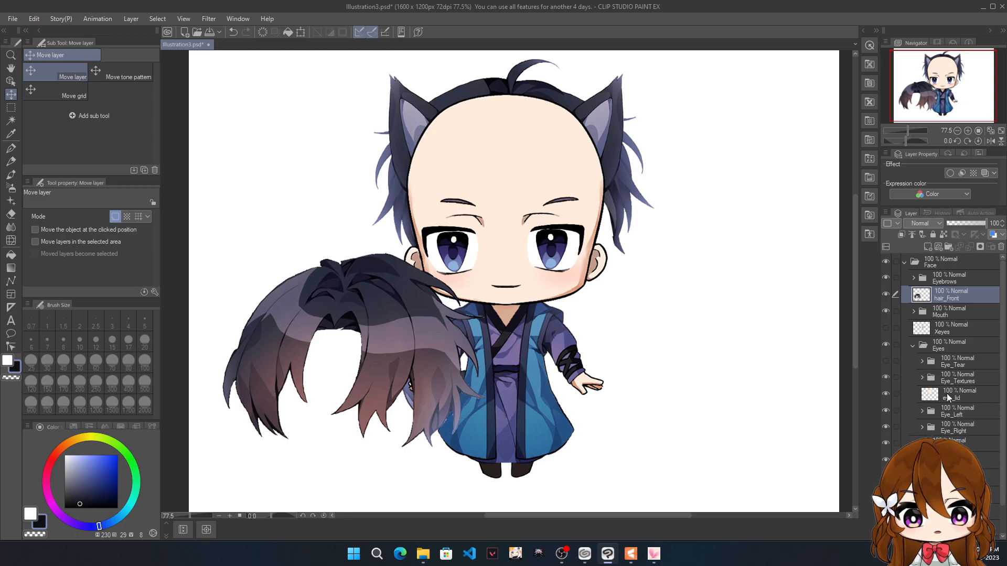
click(946, 393)
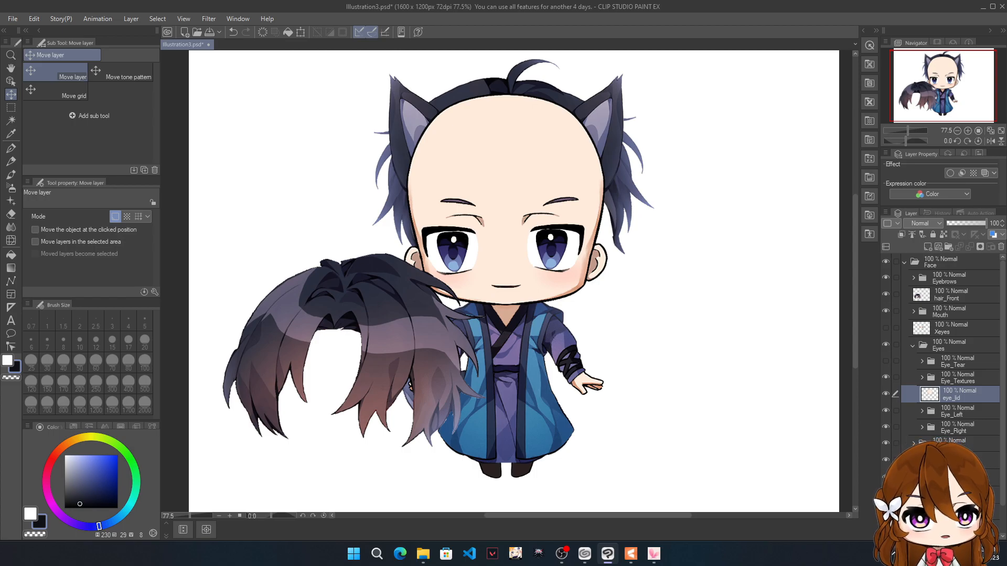
click(944, 460)
drag(715, 345, 687, 341)
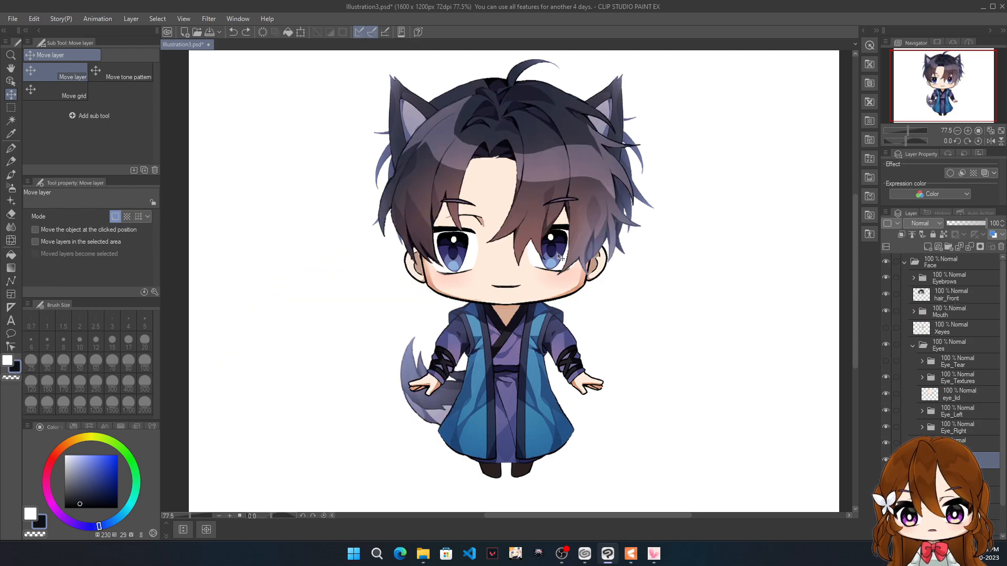
Step: Examine the character's sleeves, hands and robe up close to see how the body artwork is drawn
scroll(612, 254, up, 1)
scroll(612, 255, down, 2)
scroll(501, 324, up, 4)
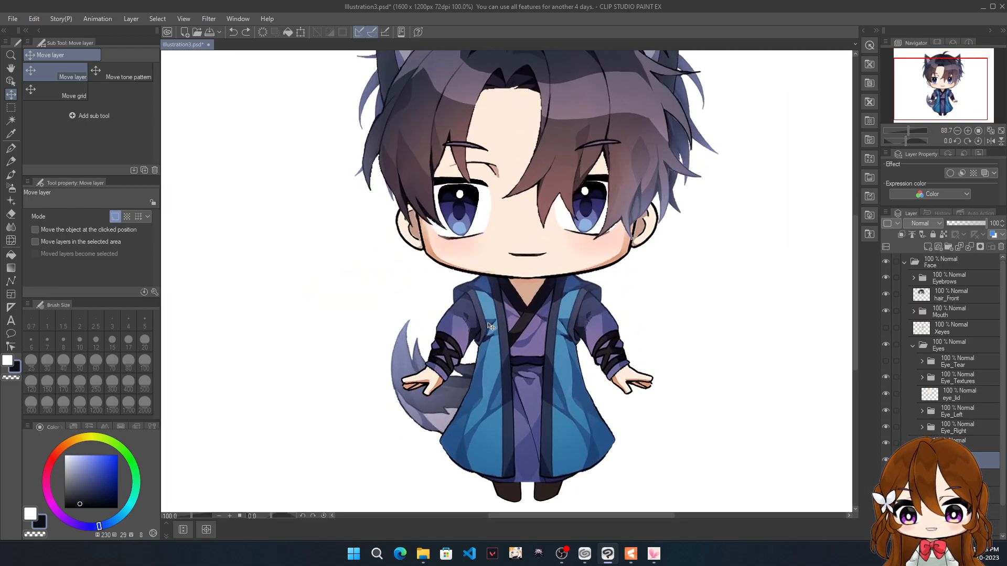
scroll(501, 324, up, 2)
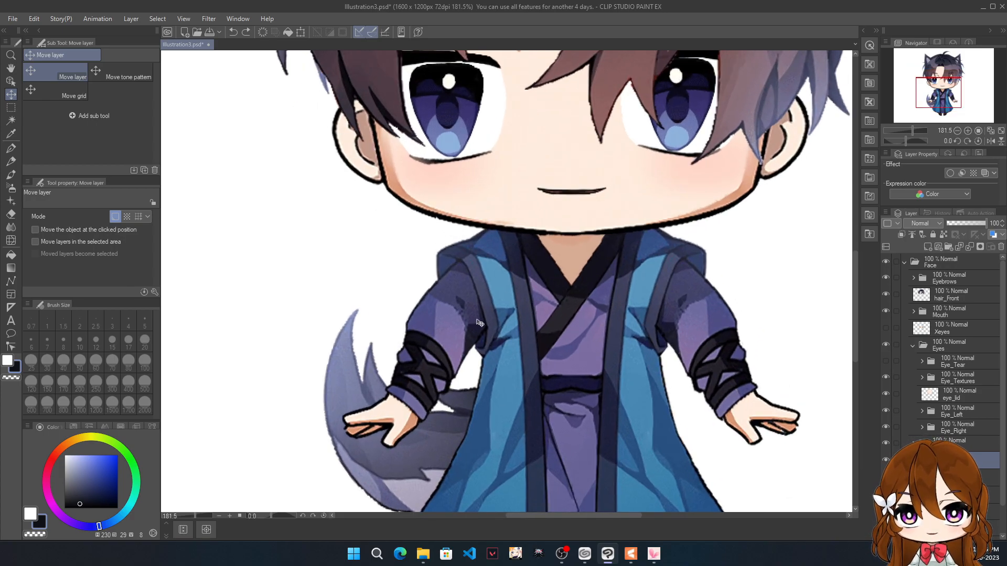
scroll(470, 312, down, 3)
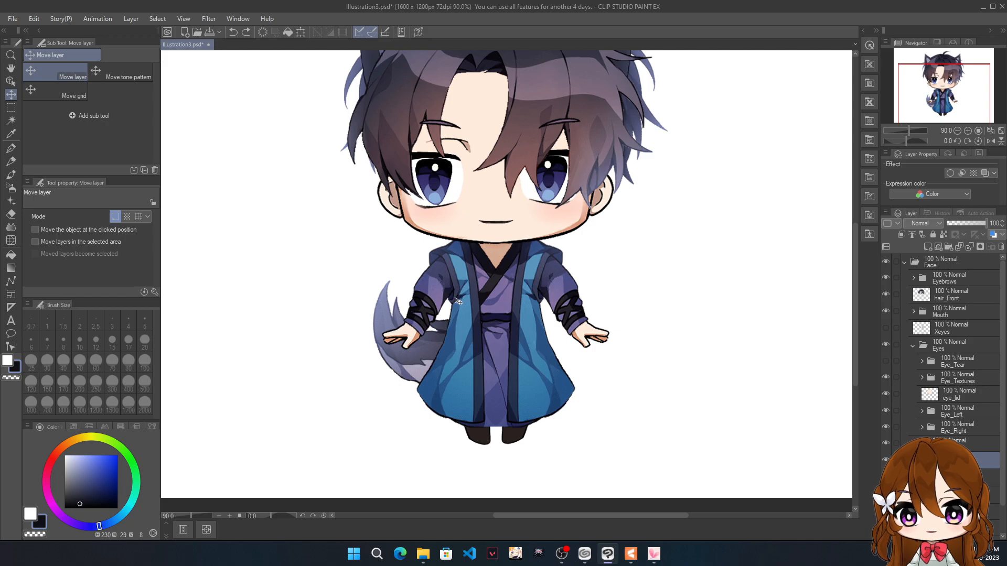
scroll(459, 301, up, 3)
scroll(760, 221, down, 1)
scroll(326, 185, down, 1)
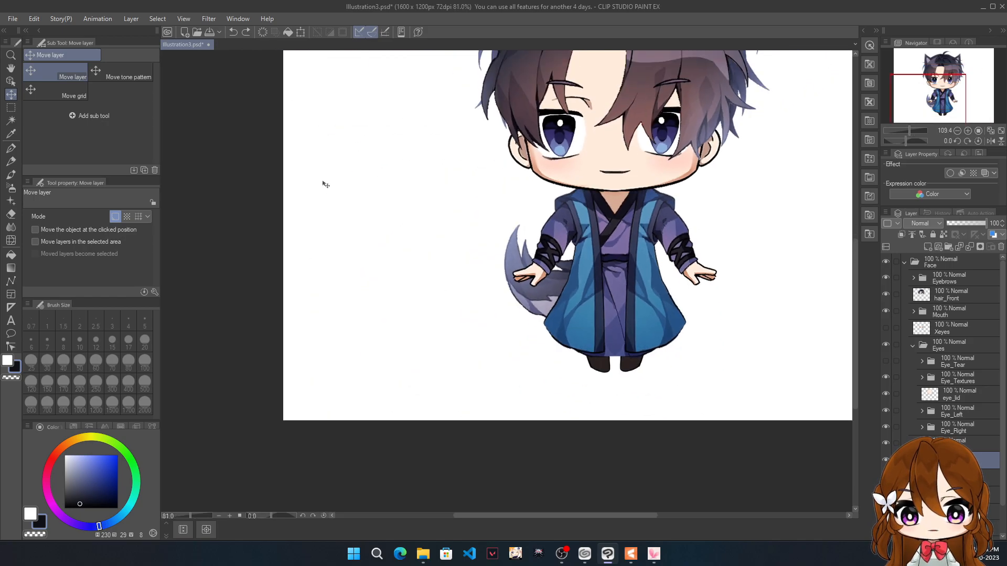
scroll(281, 271, down, 1)
scroll(447, 146, up, 1)
scroll(367, 226, up, 1)
scroll(297, 303, up, 1)
scroll(297, 304, down, 1)
scroll(572, 308, up, 1)
scroll(572, 307, up, 1)
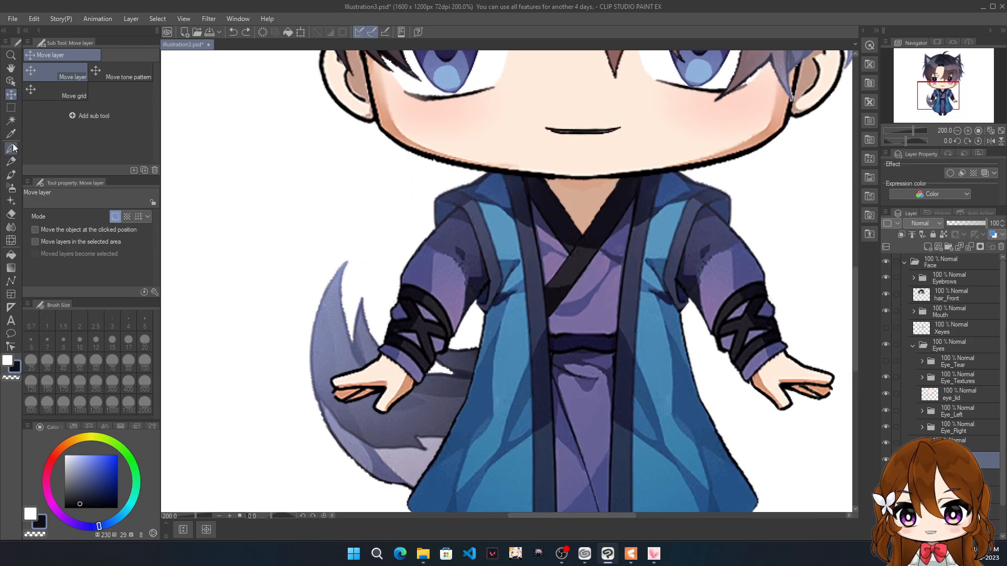
Step: Select the outer edge and black-wrapped forearm of the sleeve beside the tail using the Selection pen at brush size 7.6
click(10, 110)
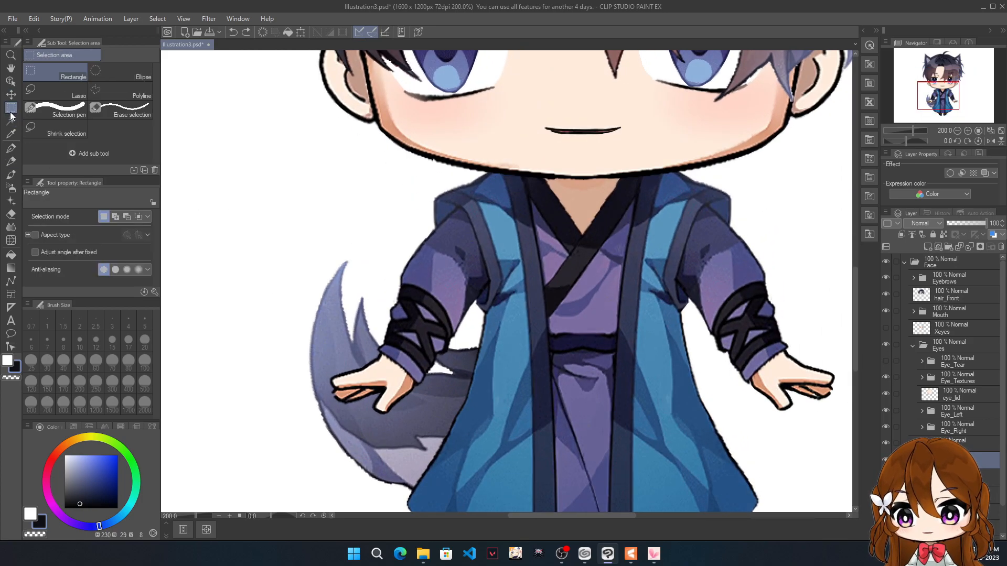
click(93, 113)
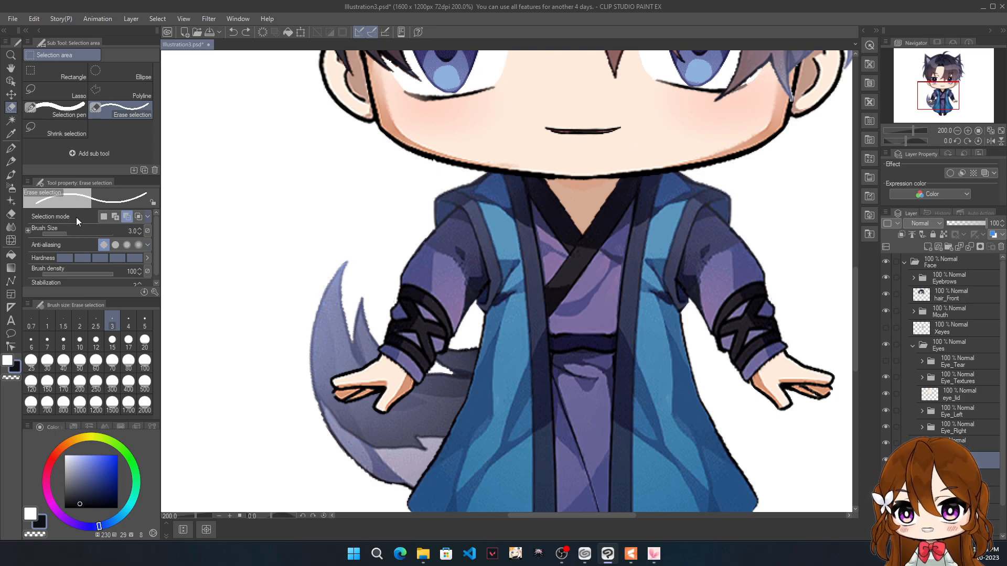
mouse_move(64, 232)
mouse_down()
mouse_move(79, 232)
mouse_move(77, 243)
mouse_up()
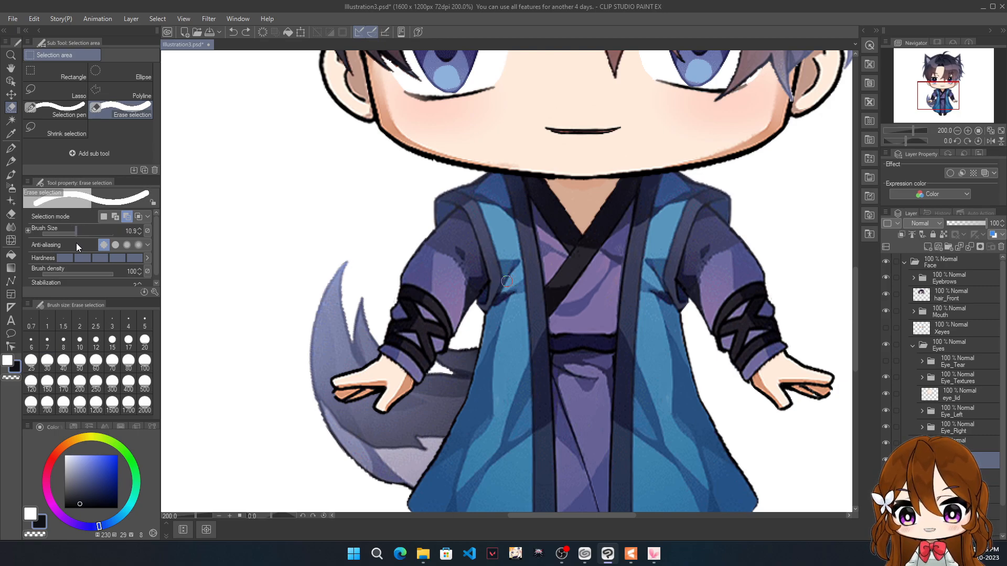
scroll(418, 281, up, 3)
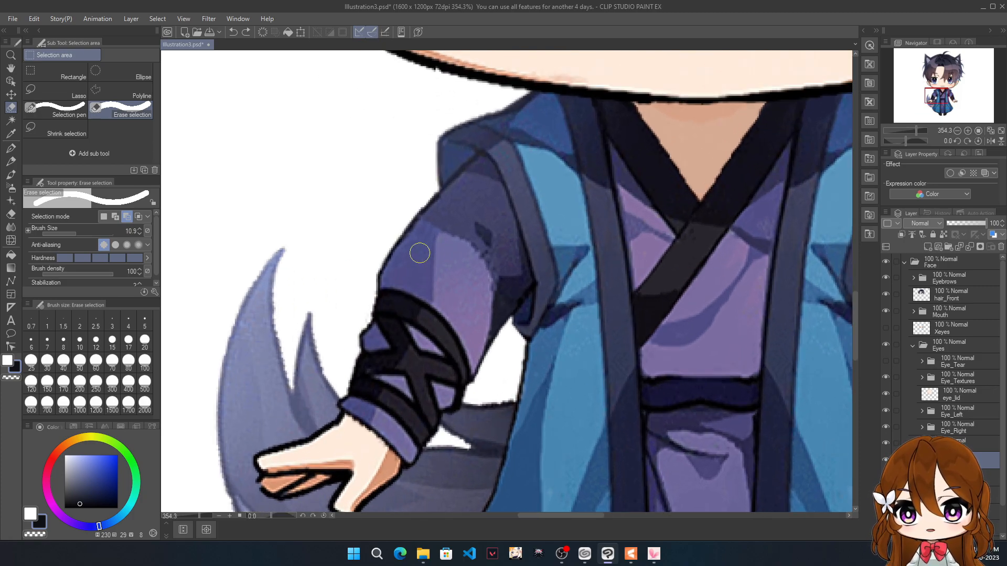
click(62, 112)
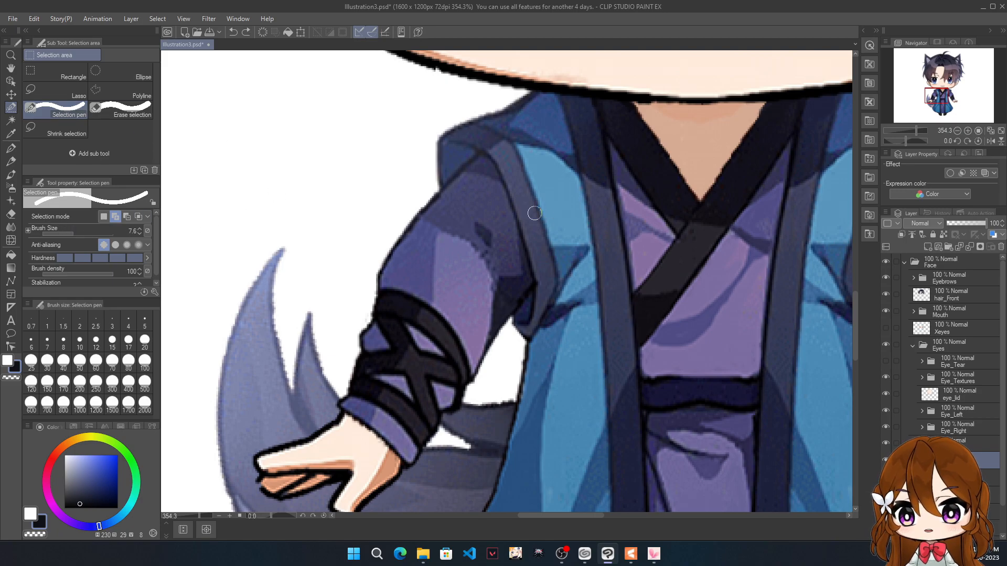
mouse_move(483, 156)
mouse_down()
mouse_move(386, 270)
mouse_move(346, 406)
mouse_move(409, 459)
mouse_move(453, 398)
mouse_move(426, 419)
mouse_move(389, 421)
mouse_move(381, 406)
mouse_move(416, 436)
mouse_move(366, 407)
mouse_move(405, 446)
mouse_move(387, 330)
mouse_move(395, 340)
mouse_move(388, 389)
mouse_move(400, 393)
mouse_move(439, 354)
mouse_move(438, 381)
mouse_move(419, 382)
mouse_move(430, 353)
mouse_move(395, 392)
mouse_move(420, 406)
mouse_move(442, 377)
mouse_move(451, 390)
mouse_move(443, 372)
mouse_move(455, 370)
mouse_move(441, 370)
mouse_move(437, 384)
mouse_move(447, 334)
mouse_move(431, 348)
mouse_move(413, 319)
mouse_move(416, 283)
mouse_move(404, 319)
mouse_move(431, 387)
mouse_move(439, 391)
mouse_move(450, 344)
mouse_move(473, 348)
mouse_move(462, 395)
mouse_up()
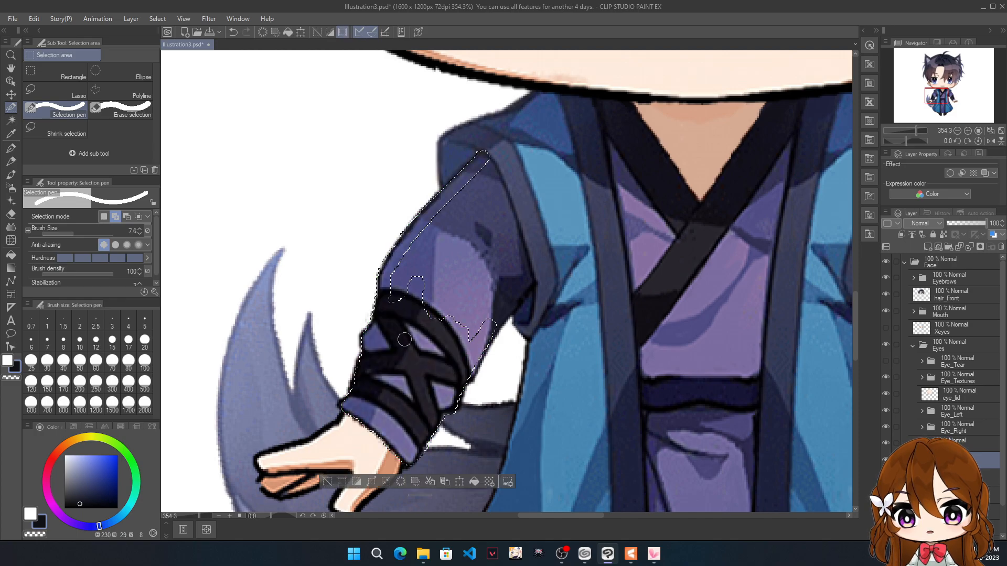
Step: Add the missed pixels along the wrapped forearm's outer edge to the selection using the Selection pen at brush size 1.4
scroll(367, 373, up, 6)
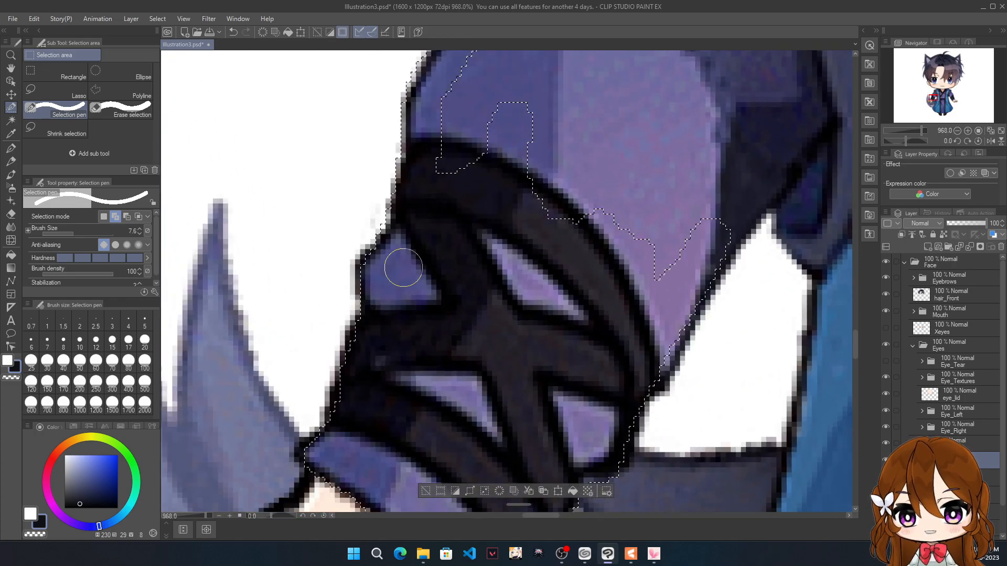
drag(71, 232, 61, 235)
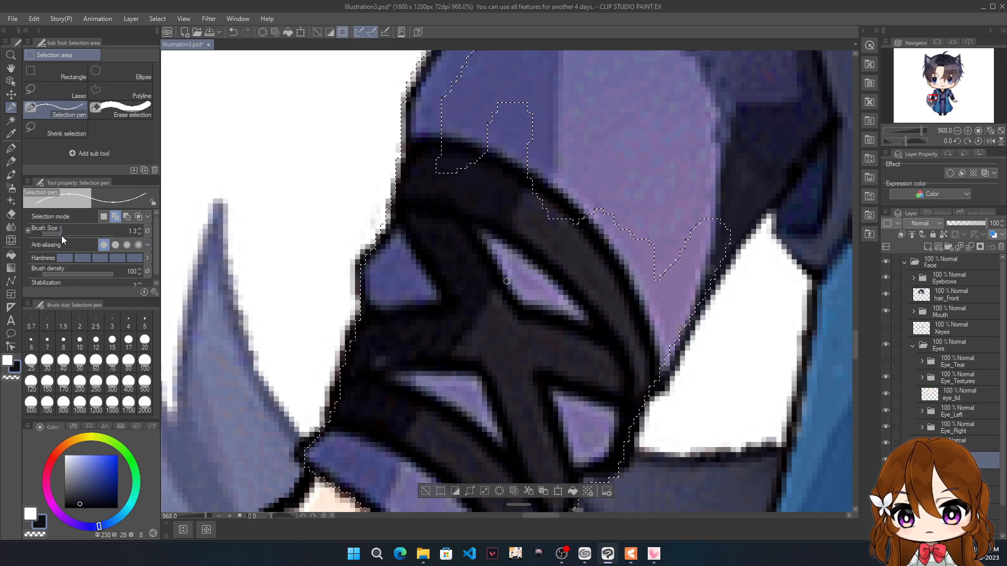
mouse_move(372, 251)
mouse_down()
mouse_move(357, 268)
mouse_move(349, 343)
mouse_up()
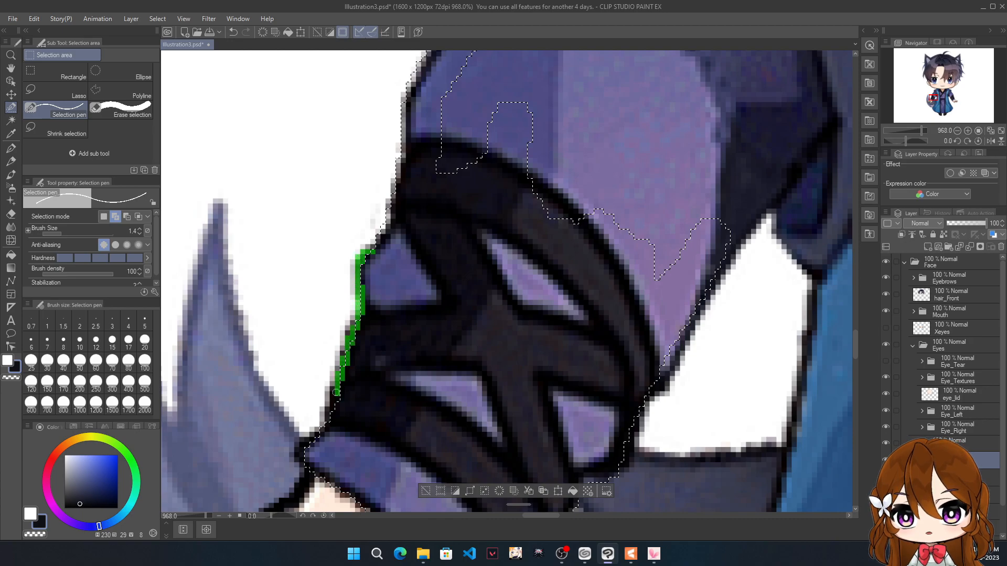
drag(304, 461, 306, 462)
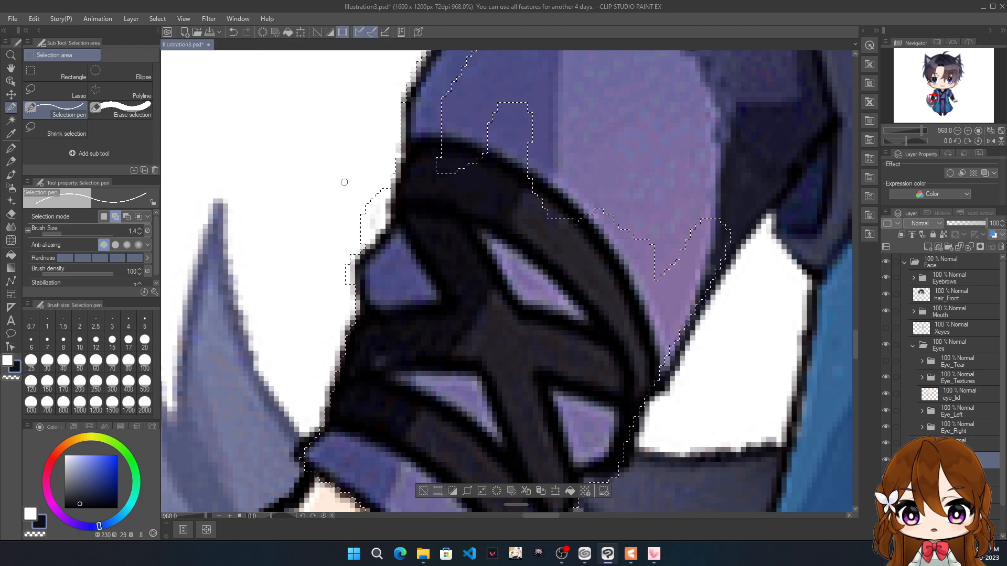
Step: Trim the excess selection outside the wrapped forearm's outer edge using Erase selection at brush size 1.0
click(118, 112)
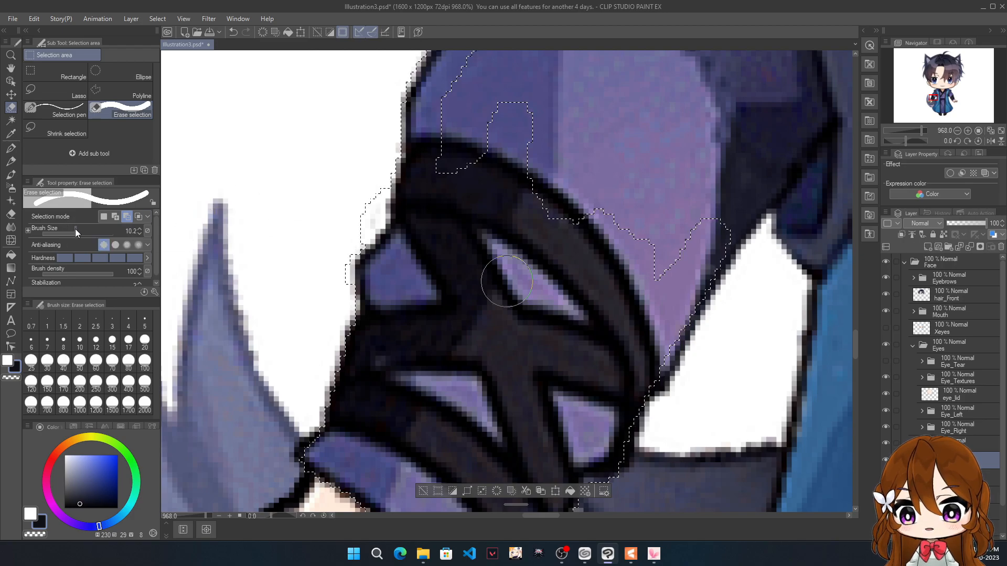
drag(74, 229, 59, 233)
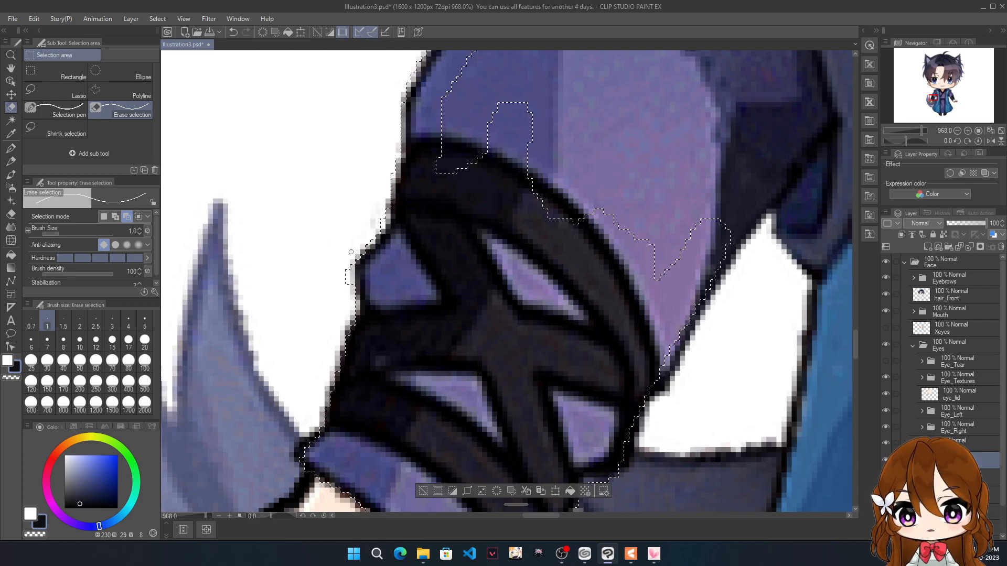
scroll(347, 267, down, 4)
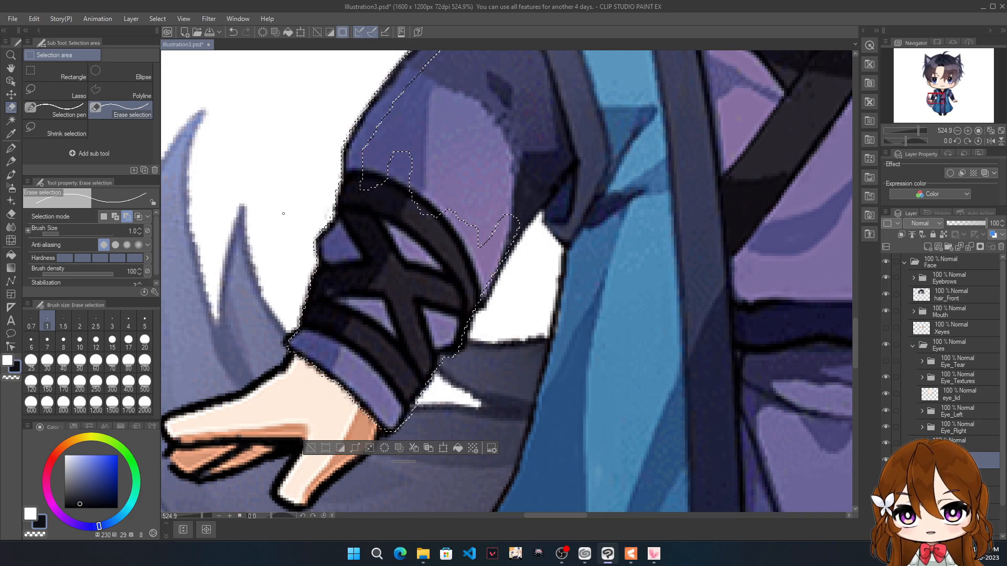
Step: Make the Outfit layer active and move the selected wrapped forearm piece away from the arm with the Move layer tool
scroll(424, 258, down, 2)
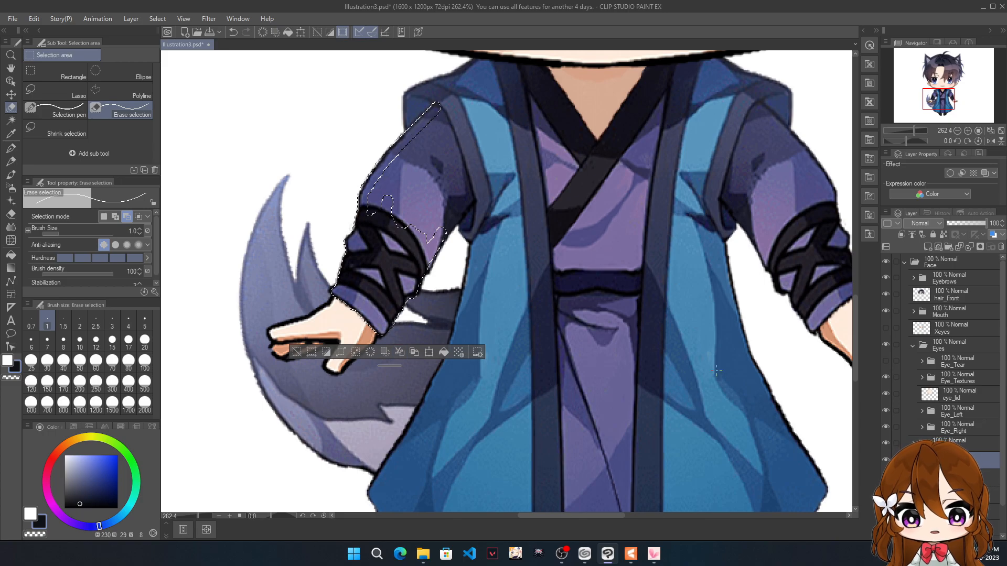
scroll(946, 310, down, 2)
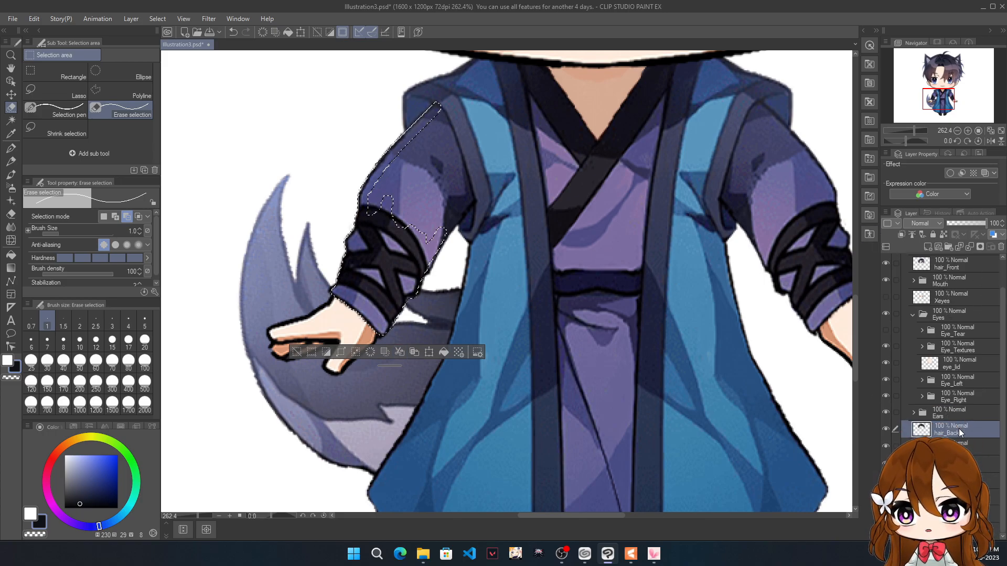
scroll(952, 436, down, 1)
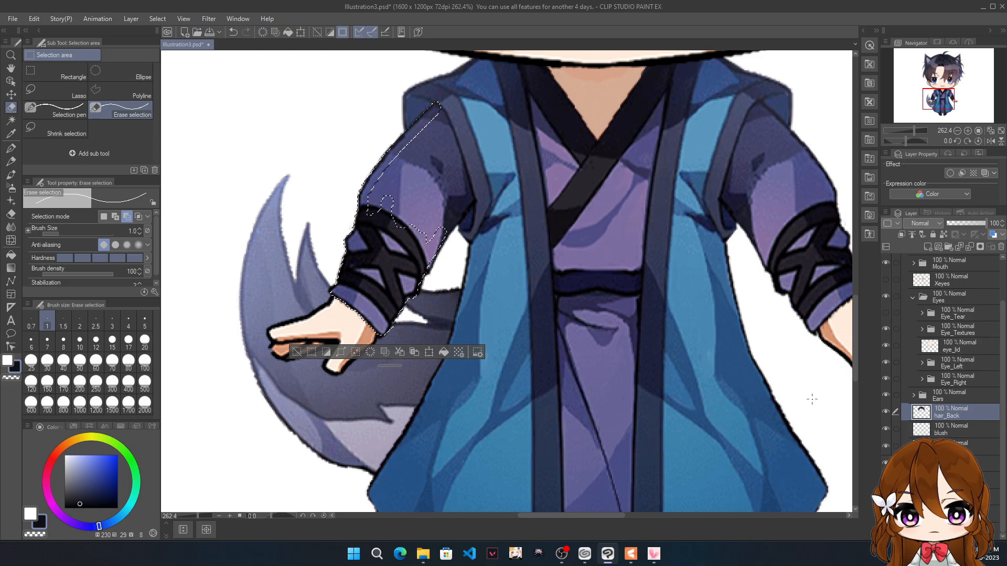
click(953, 480)
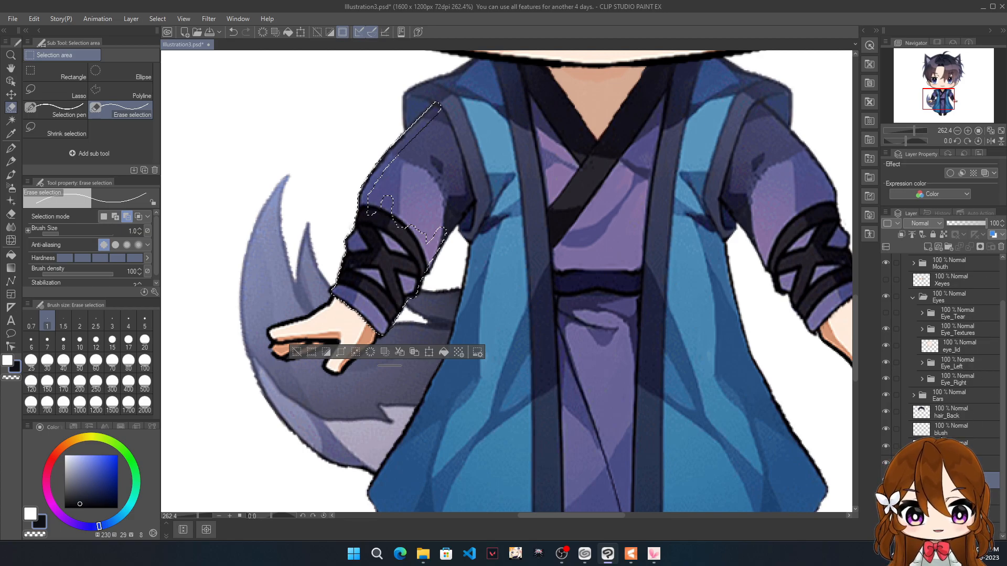
click(400, 352)
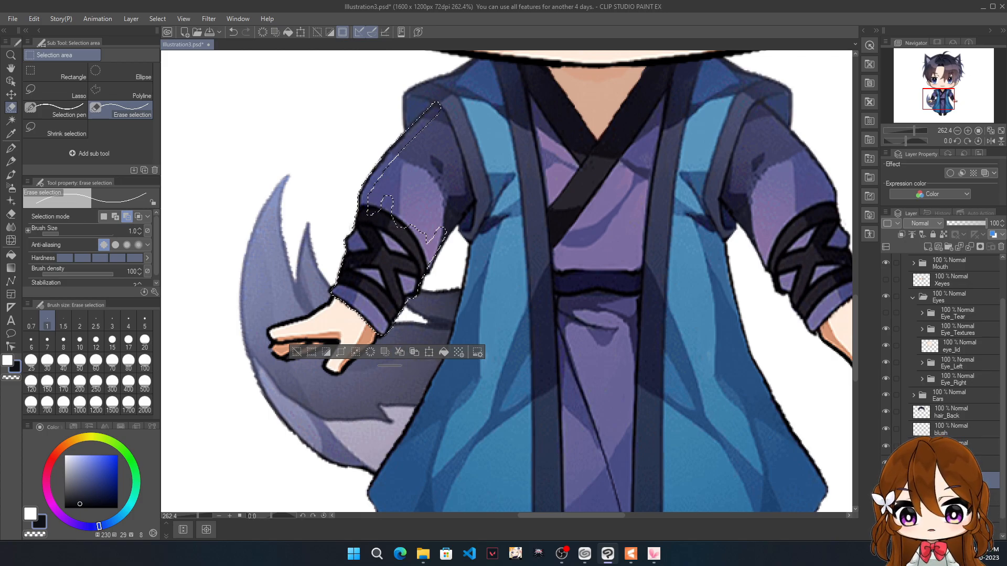
click(10, 95)
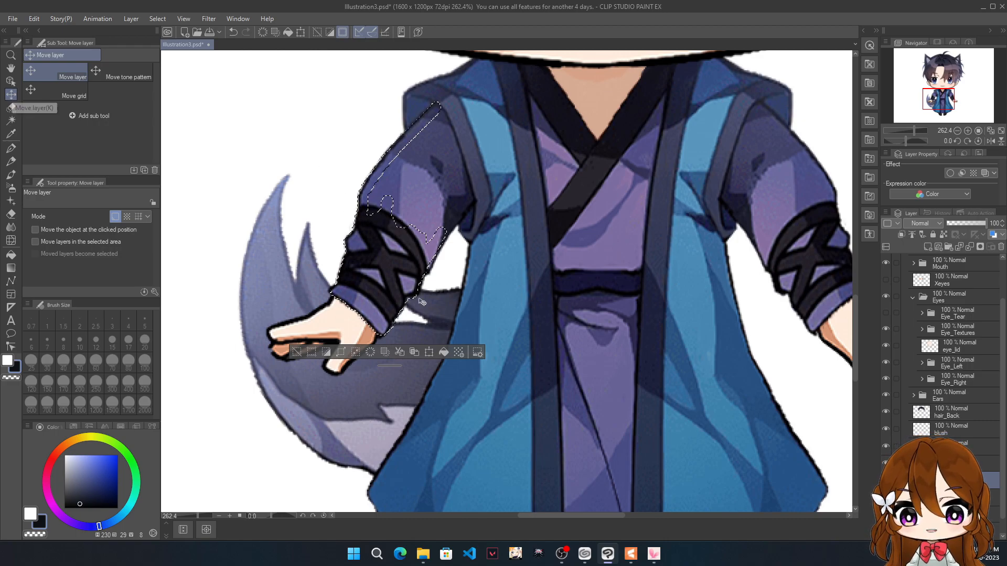
drag(445, 312, 338, 261)
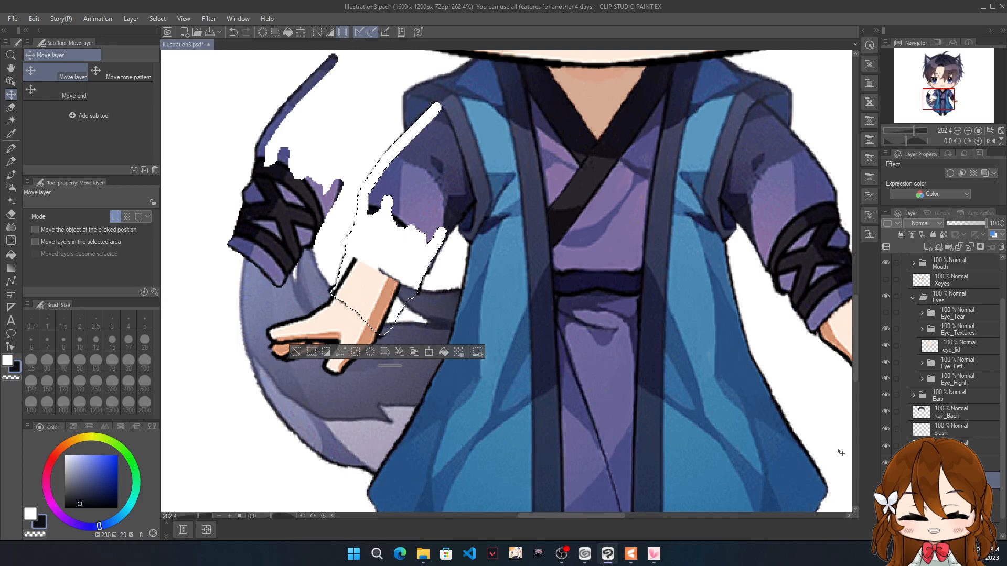
Step: Try to fit the separated forearm piece back onto the sleeve without a selection, and undo the sleeve moves
click(300, 351)
drag(283, 232, 390, 287)
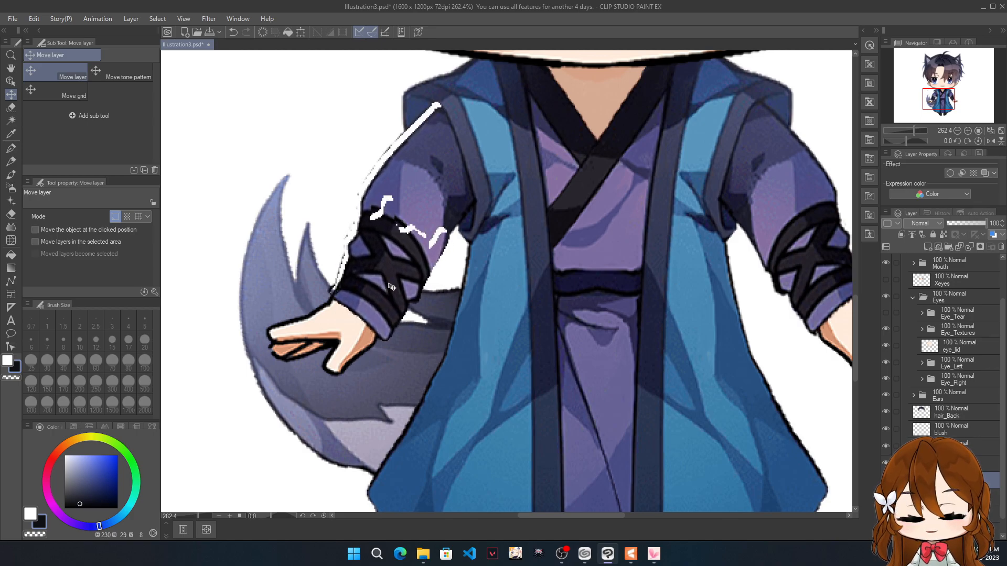
key(ctrl+z)
key(ctrl+z)
key(ctrl+z)
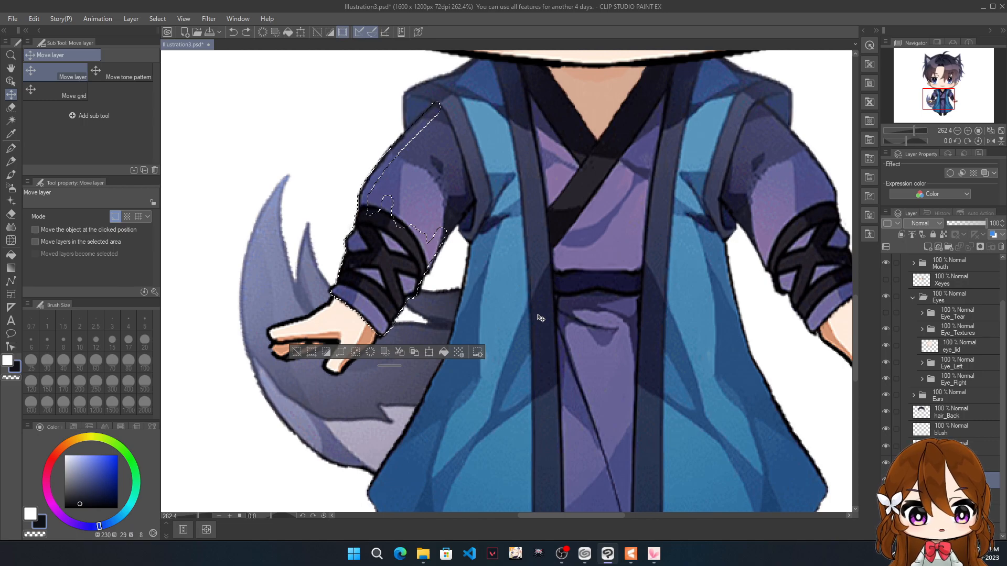
Step: Clear the forearm selection and move the whole outfit off its place to expose the body parts underneath
click(298, 351)
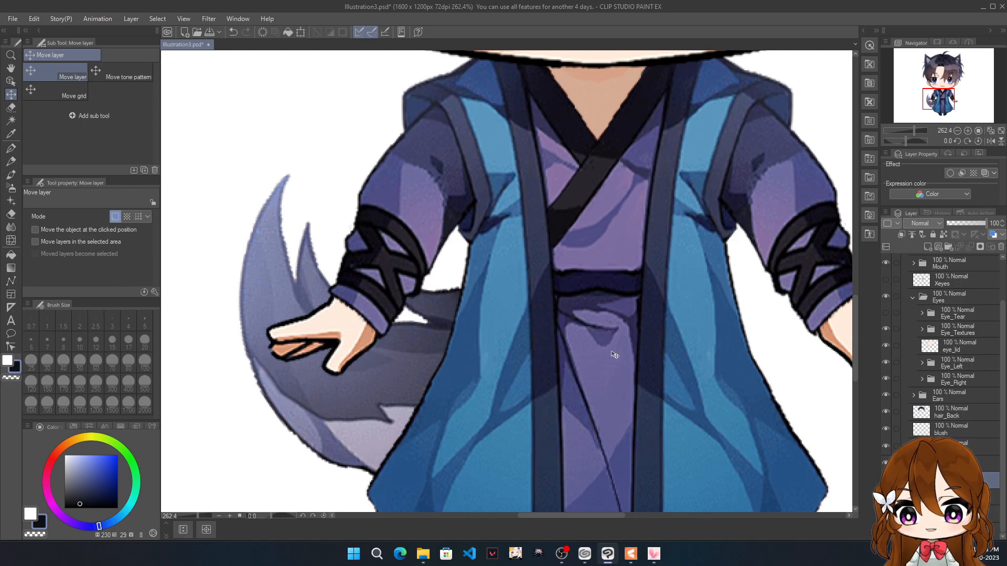
drag(596, 312, 168, 278)
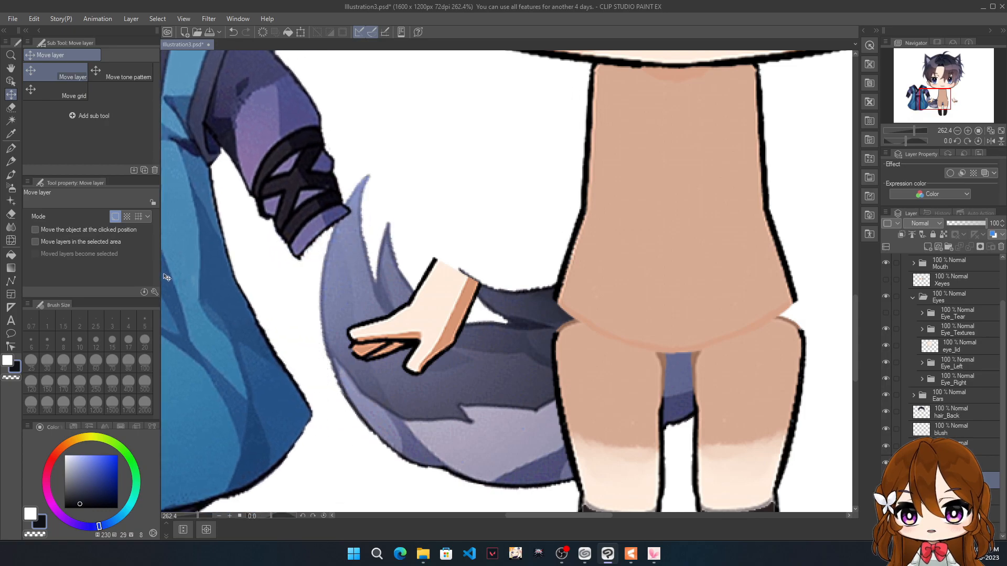
scroll(512, 152, down, 5)
scroll(512, 152, up, 3)
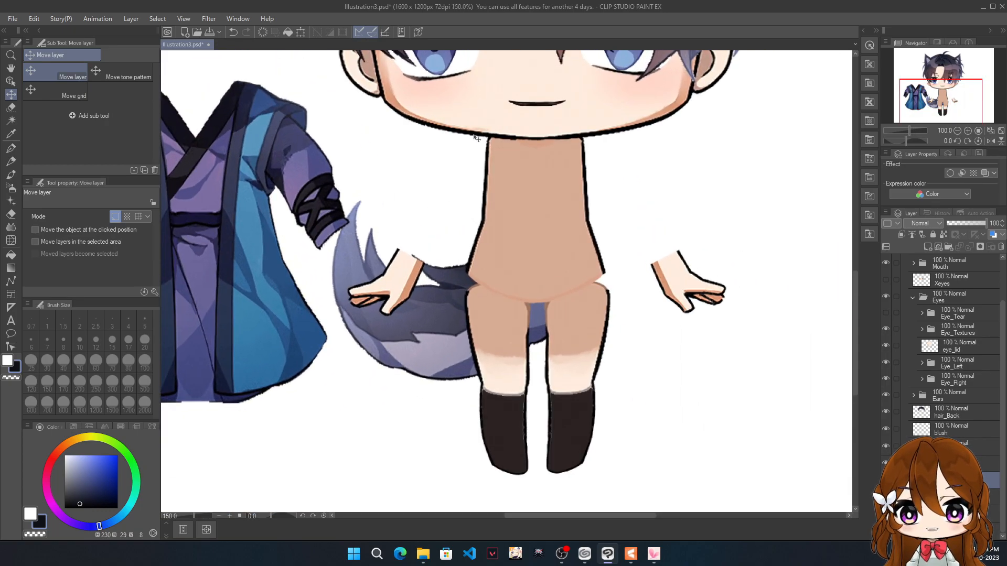
scroll(519, 209, down, 2)
scroll(527, 256, up, 2)
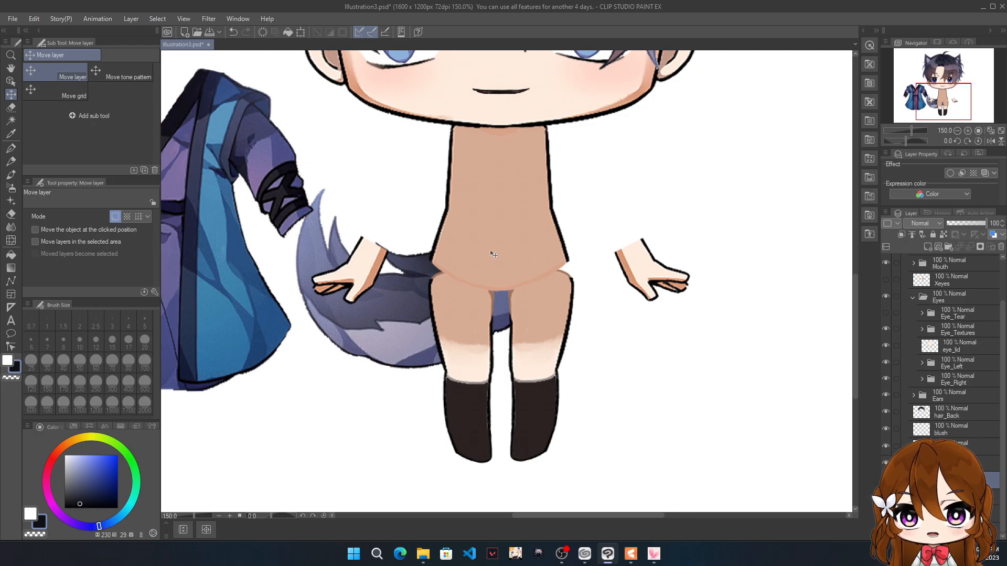
drag(250, 238, 644, 396)
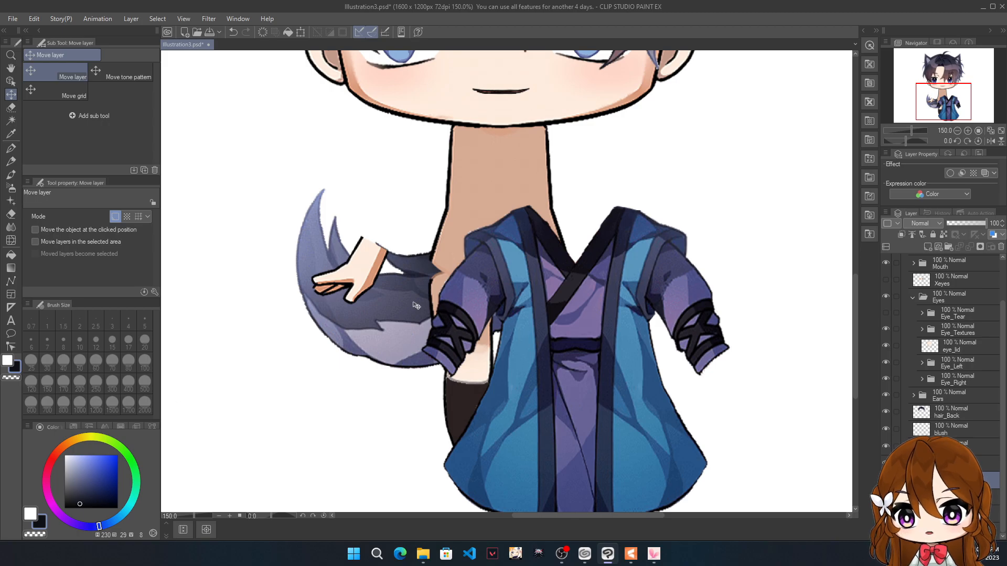
Step: Scribble a test stroke on the outfit's sleeve in the hand's skin color using the G-pen at brush size 2.0
scroll(353, 238, up, 5)
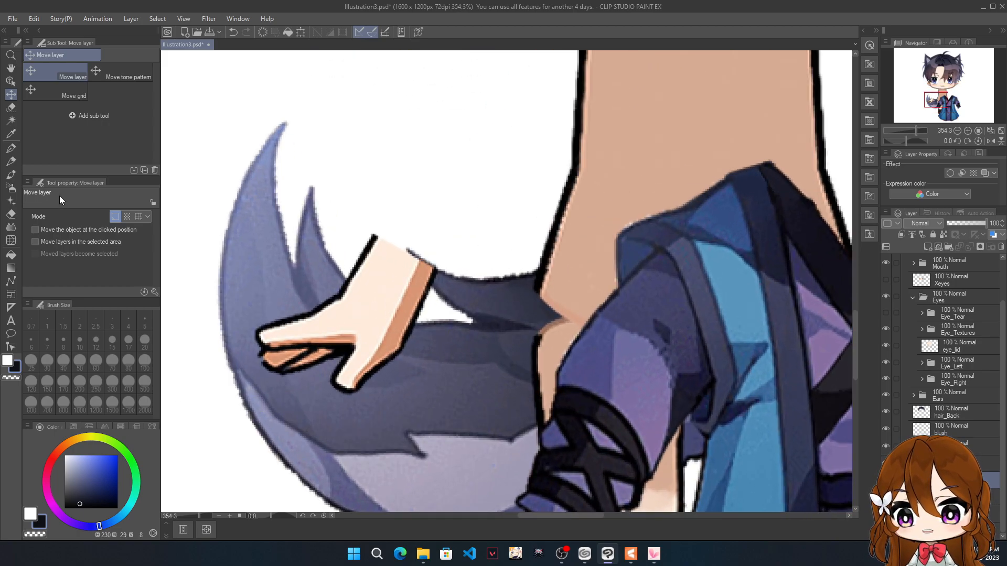
click(12, 150)
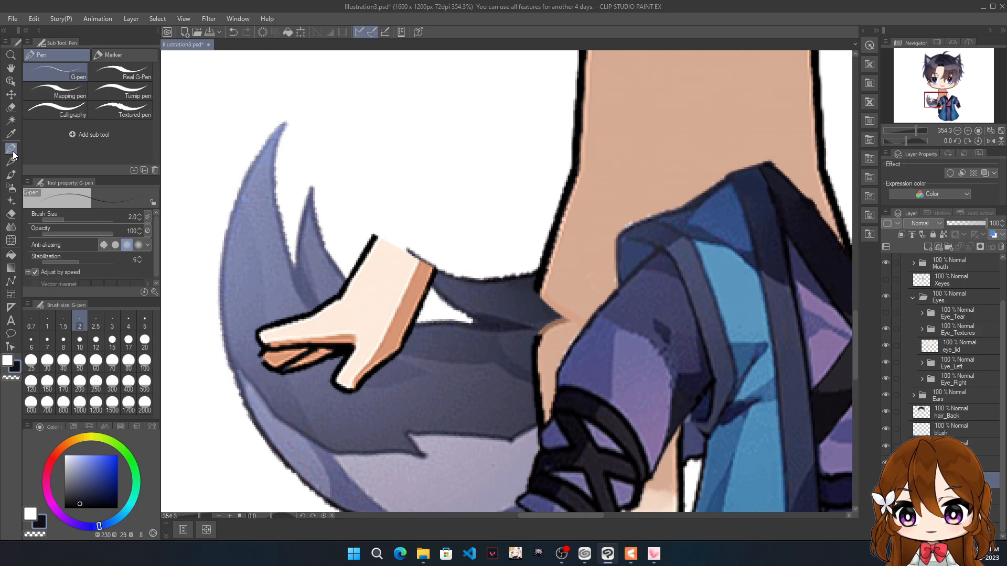
alt+click(370, 275)
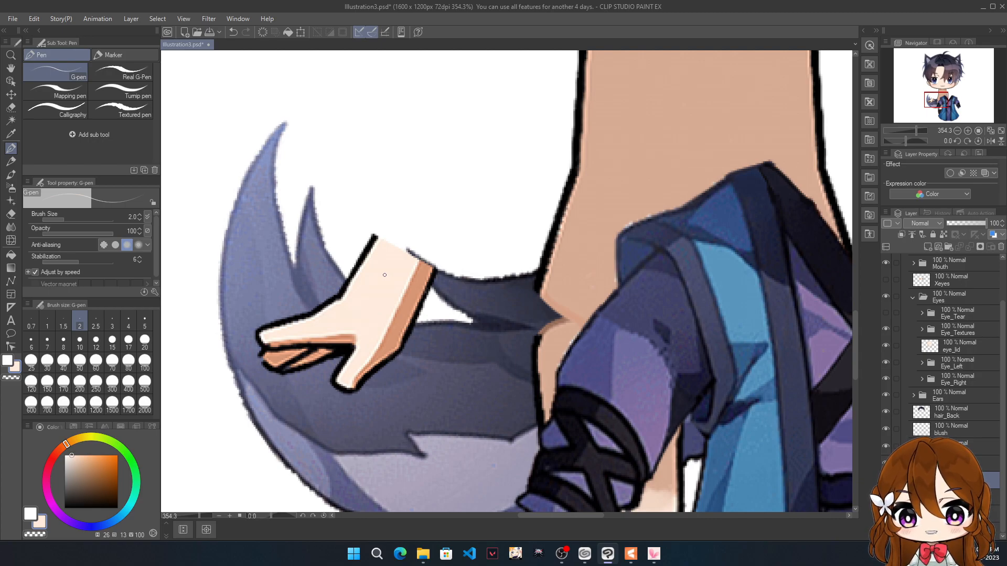
mouse_move(617, 361)
mouse_down()
mouse_move(635, 361)
mouse_move(627, 371)
mouse_up()
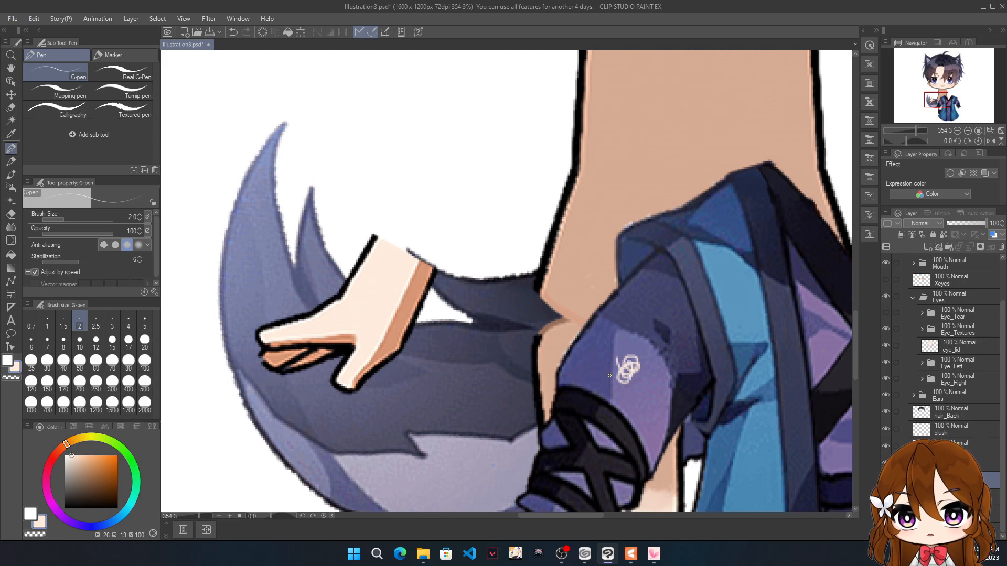
Step: Move the outfit back into its place on the character's body with the Move layer tool
scroll(270, 261, down, 3)
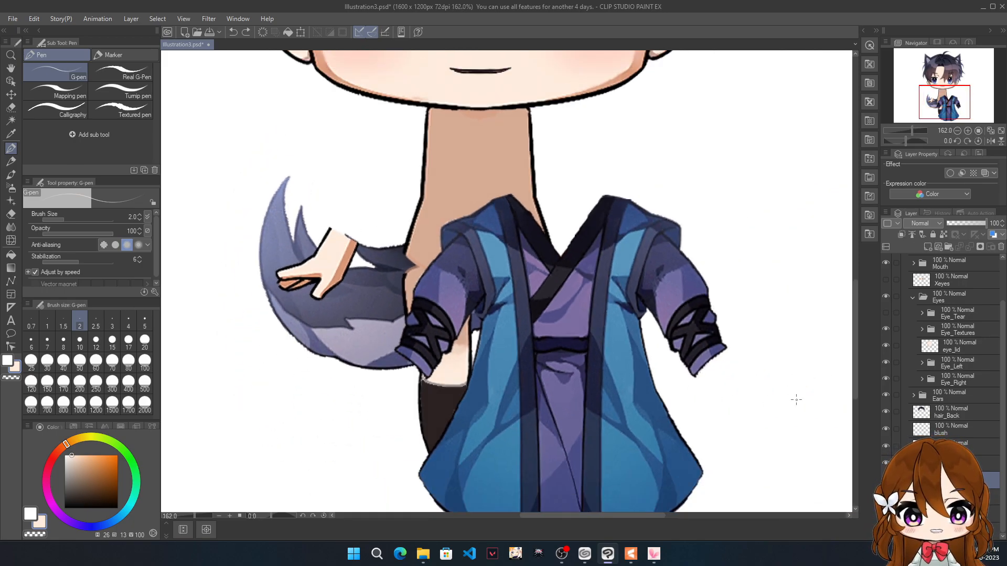
click(10, 95)
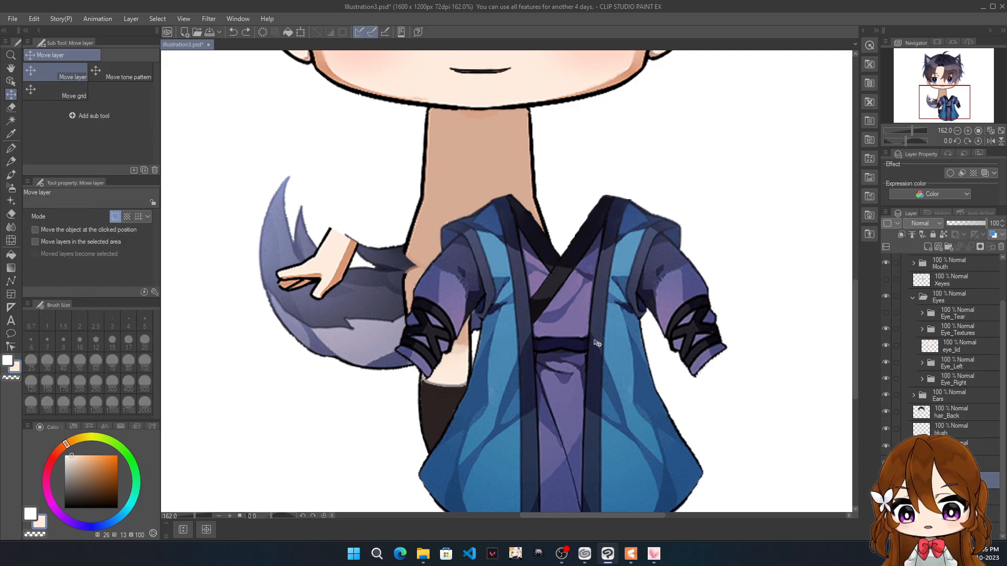
drag(610, 444, 527, 334)
key(ctrl+z)
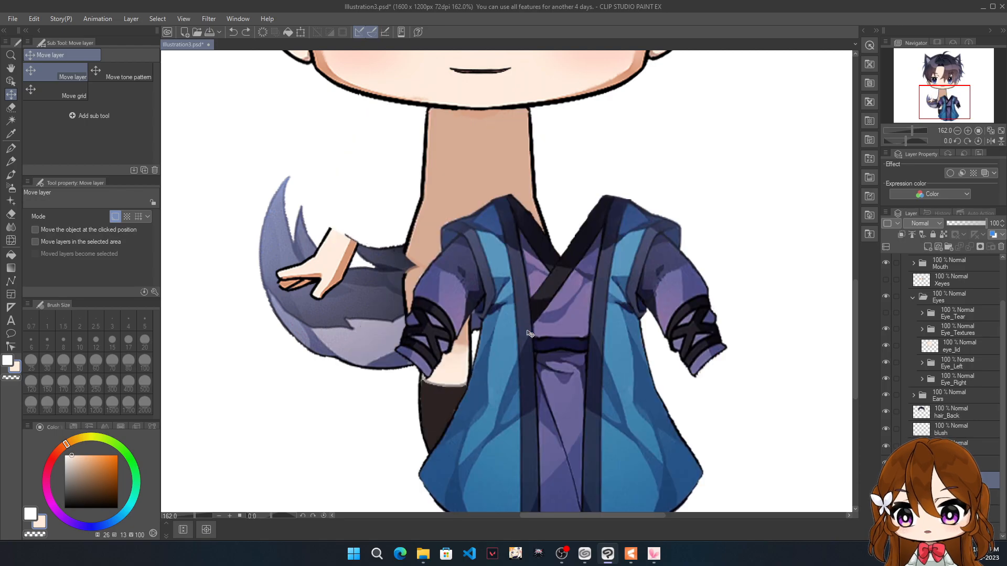
key(ctrl+y)
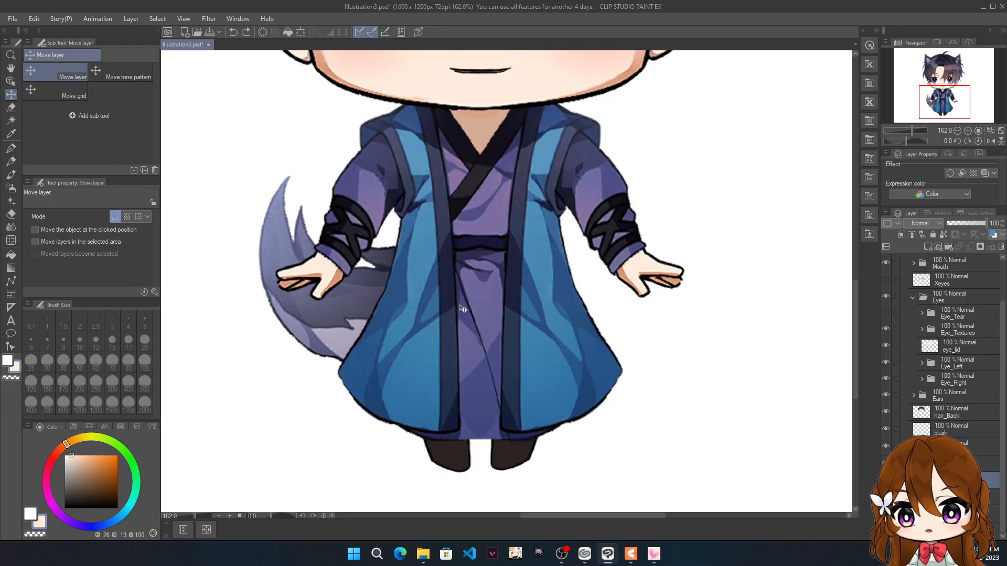
Step: Expand the Eyebrows and Mouth folders and examine the face part layers they contain
scroll(462, 261, down, 3)
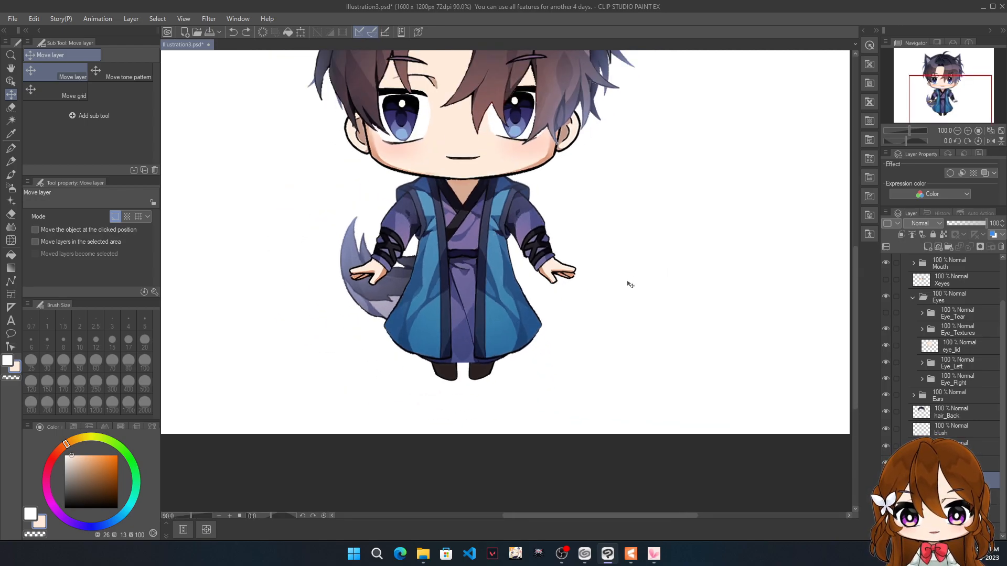
scroll(469, 145, up, 2)
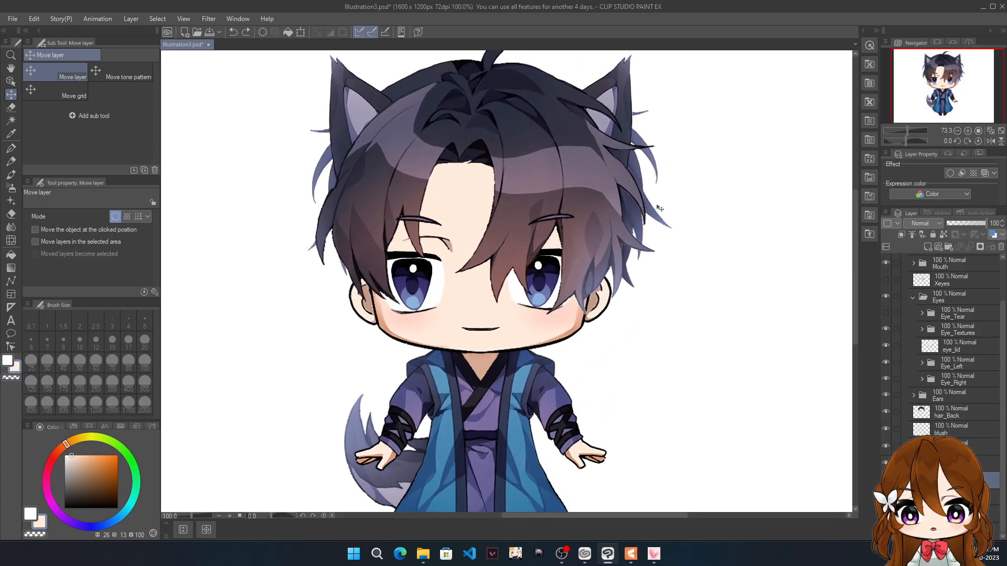
scroll(956, 328, up, 1)
click(914, 279)
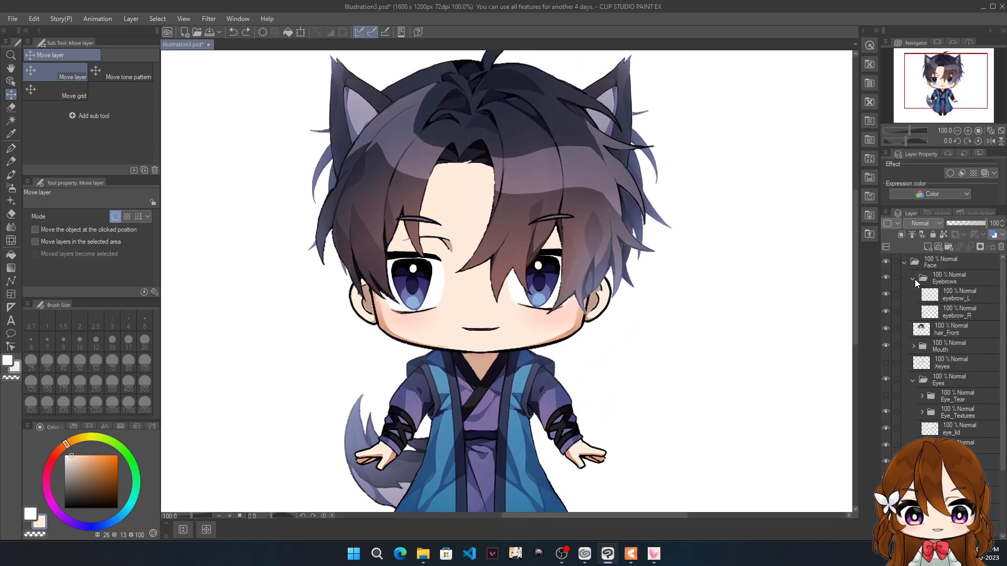
click(912, 343)
click(913, 345)
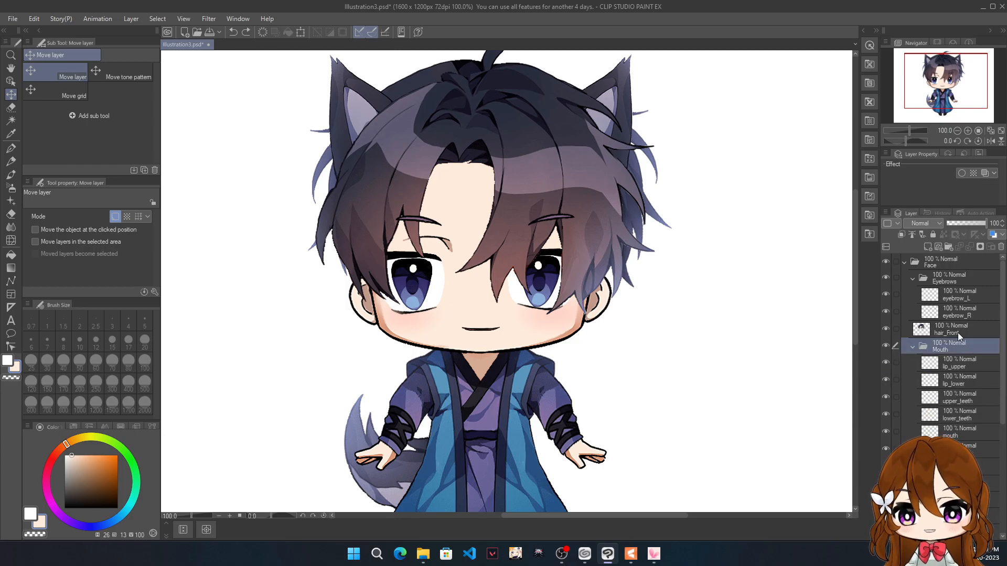
scroll(955, 328, down, 4)
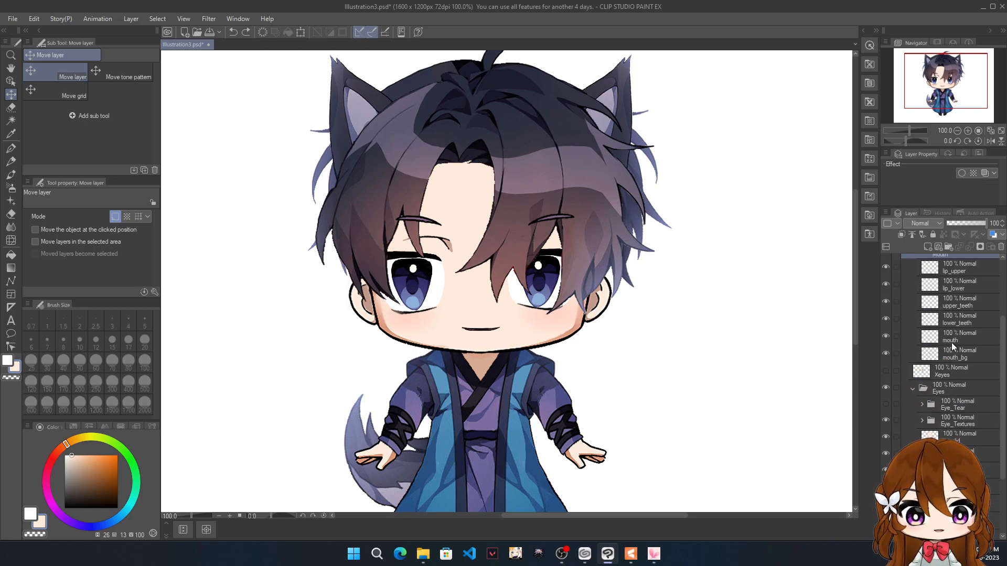
Step: Expand the Eye_Tear, Eye_Textures, Eye_Left and Eye_Right folders to examine how the eye parts are separated
click(921, 405)
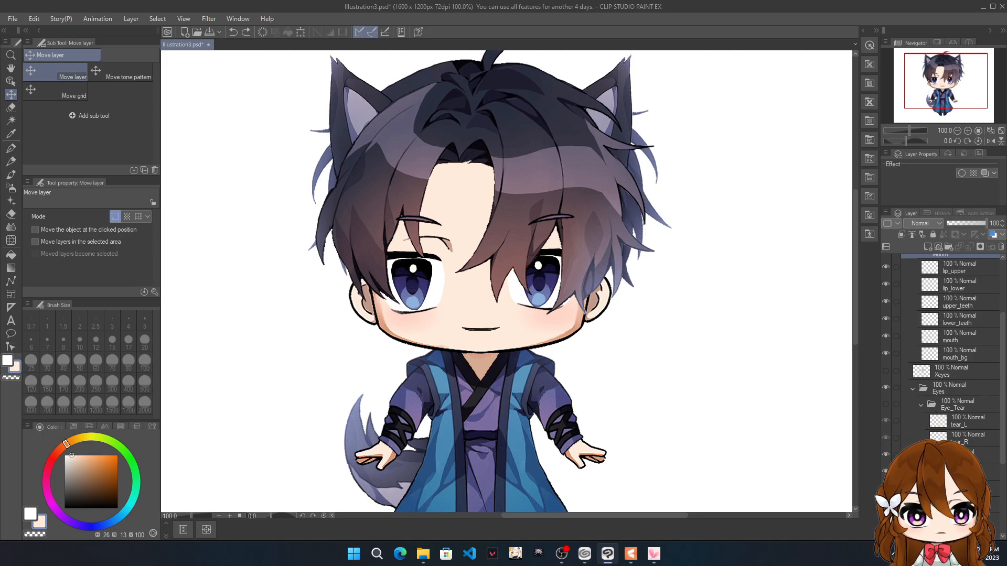
scroll(943, 422, down, 6)
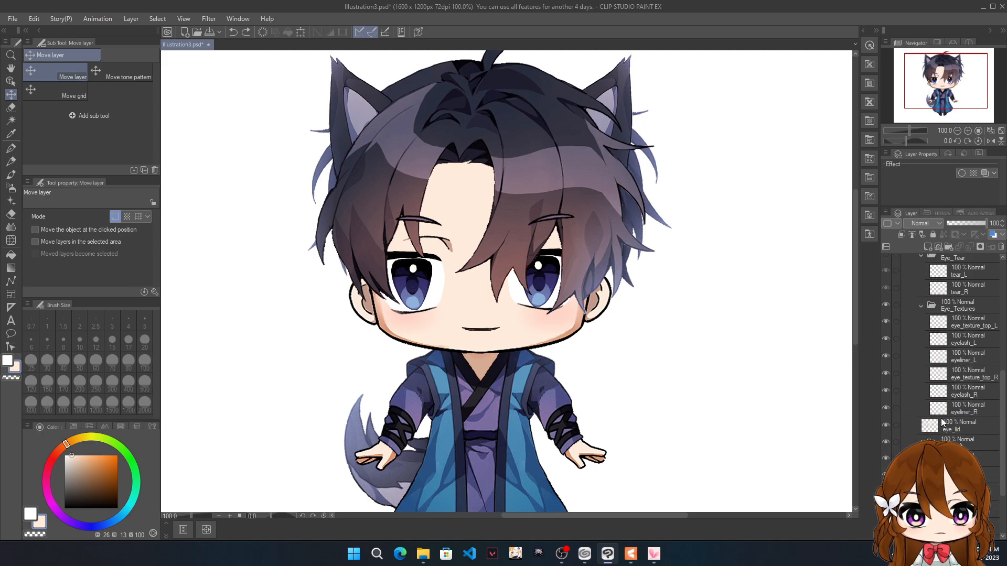
scroll(942, 423, down, 3)
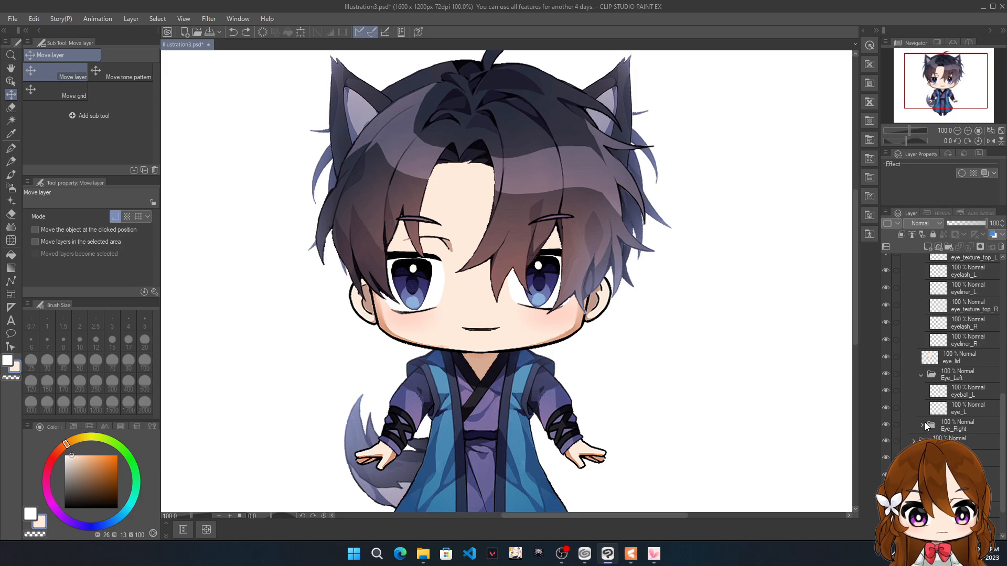
click(925, 427)
click(922, 424)
scroll(913, 371, down, 2)
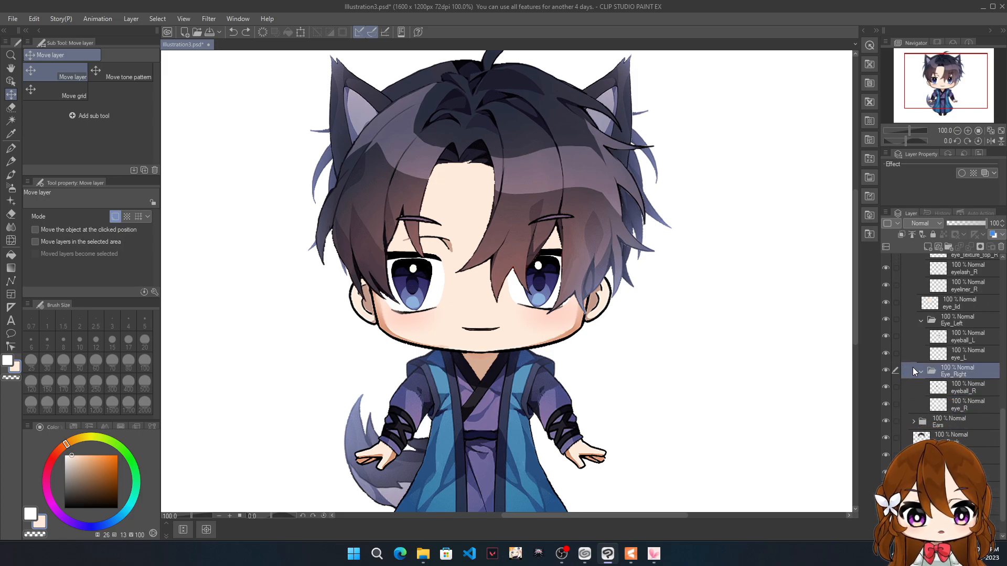
Step: Expand the Ears folder and review the remaining layers through Outfit and Body_Parts, returning to the start of the layer list
click(913, 421)
scroll(929, 388, down, 3)
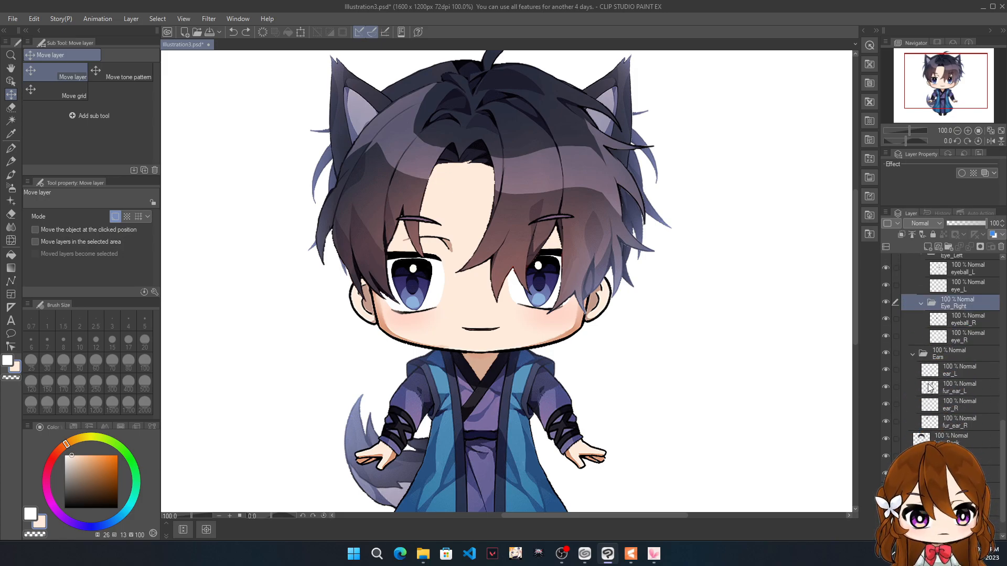
scroll(930, 387, down, 1)
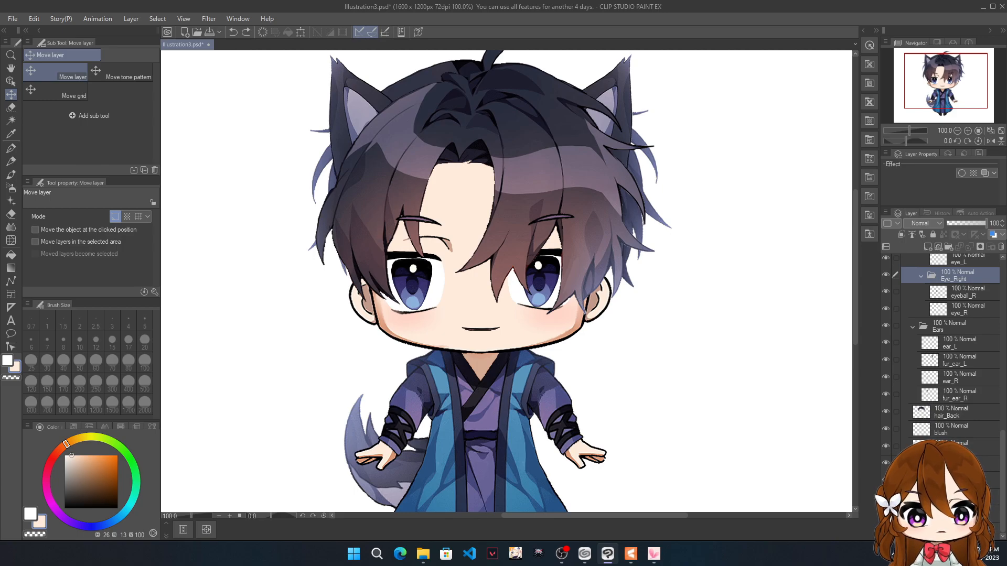
scroll(947, 435, down, 4)
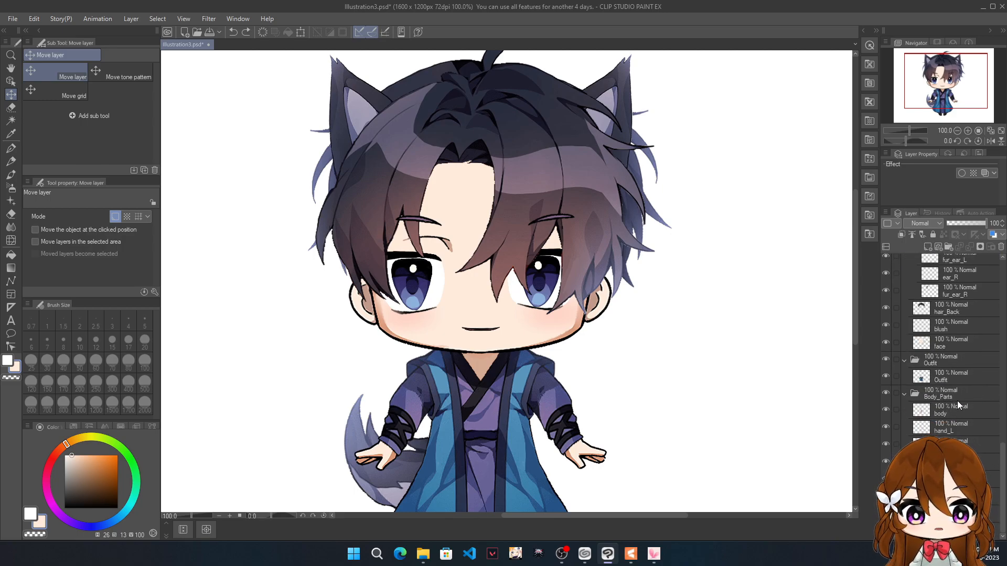
drag(1004, 475, 1003, 294)
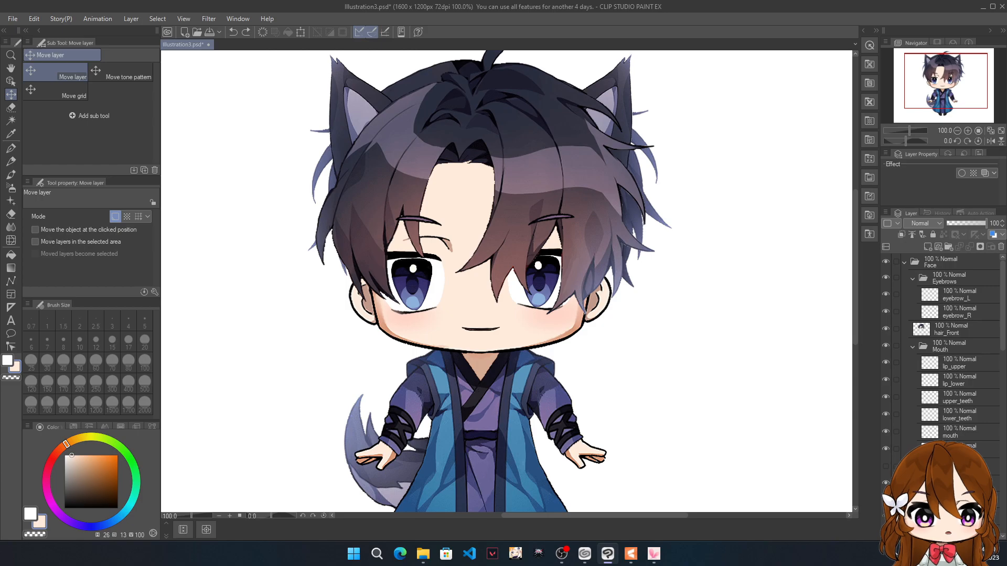
Step: Select the eyebrow_L, eyebrow_R, hair_Front, lip_upper, lip_lower and upper_teeth layers in turn to examine the face part separation
click(955, 299)
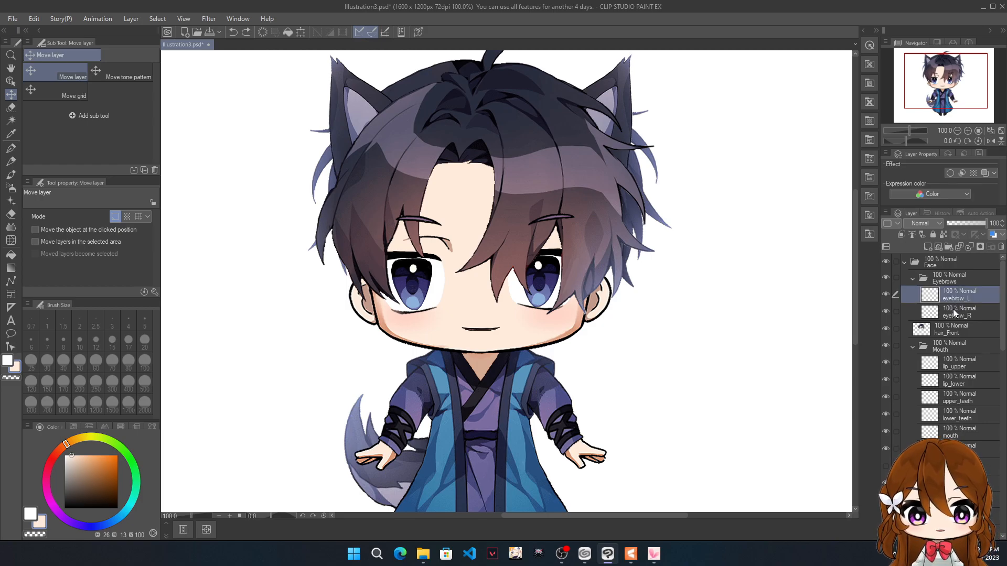
click(957, 313)
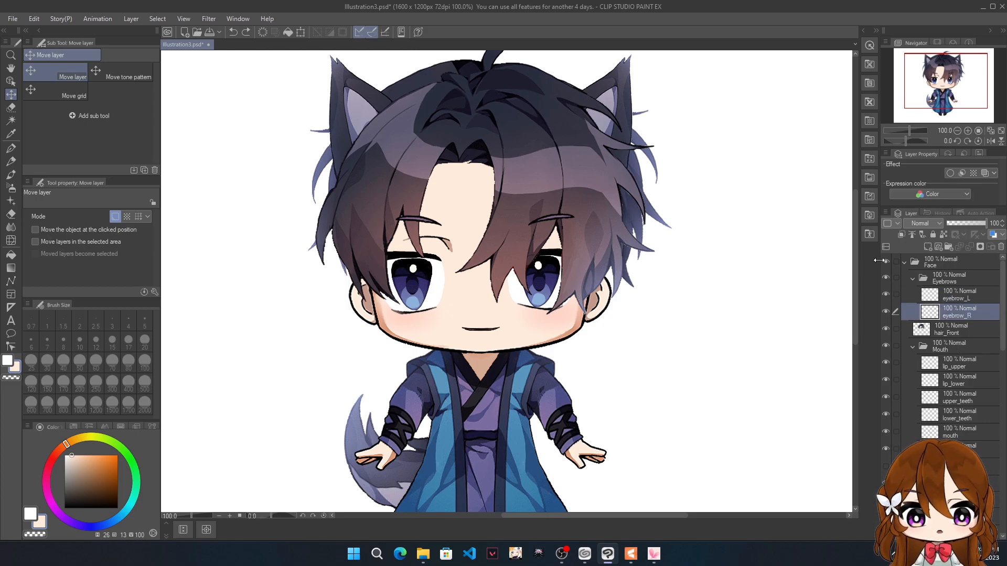
click(953, 329)
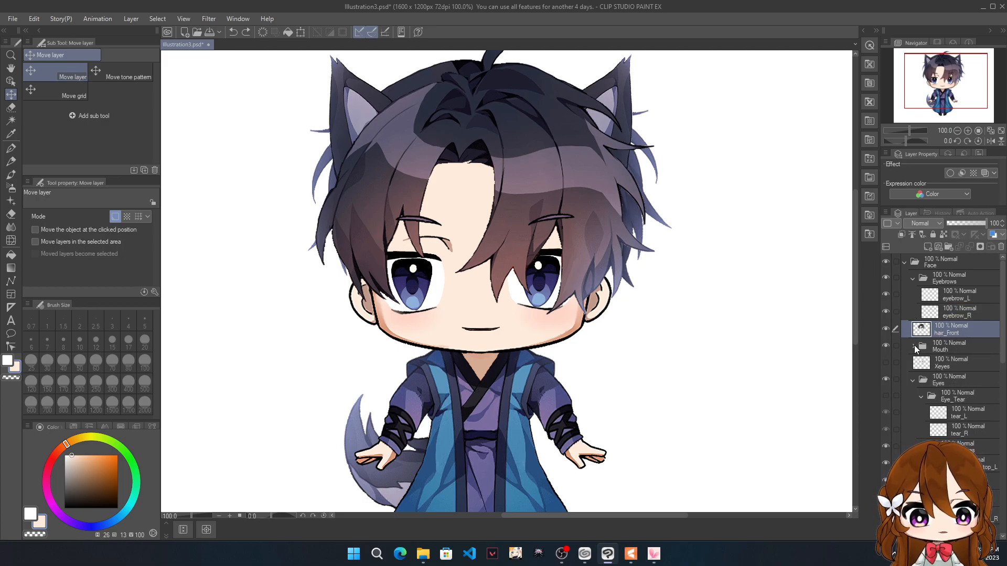
click(951, 366)
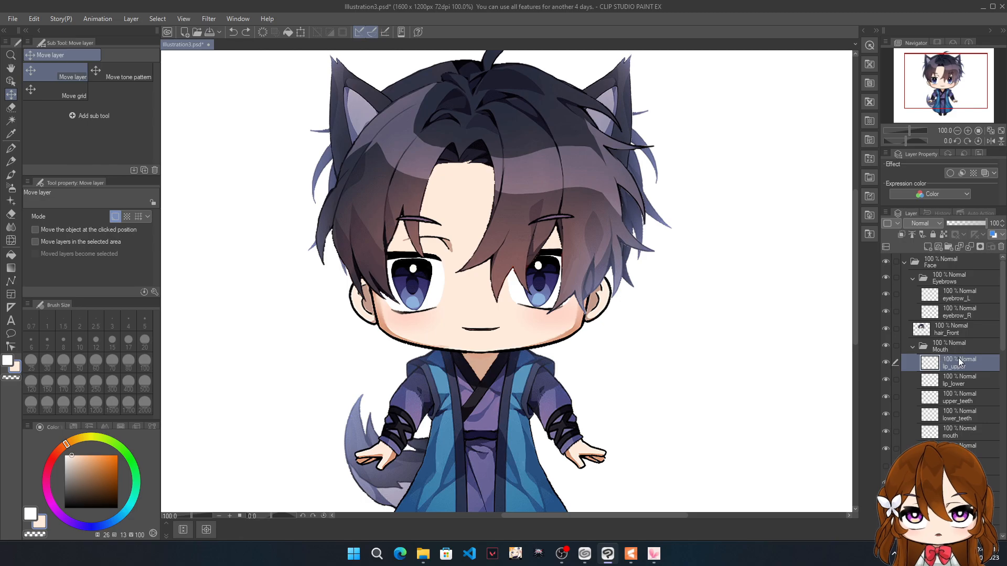
click(955, 383)
click(958, 400)
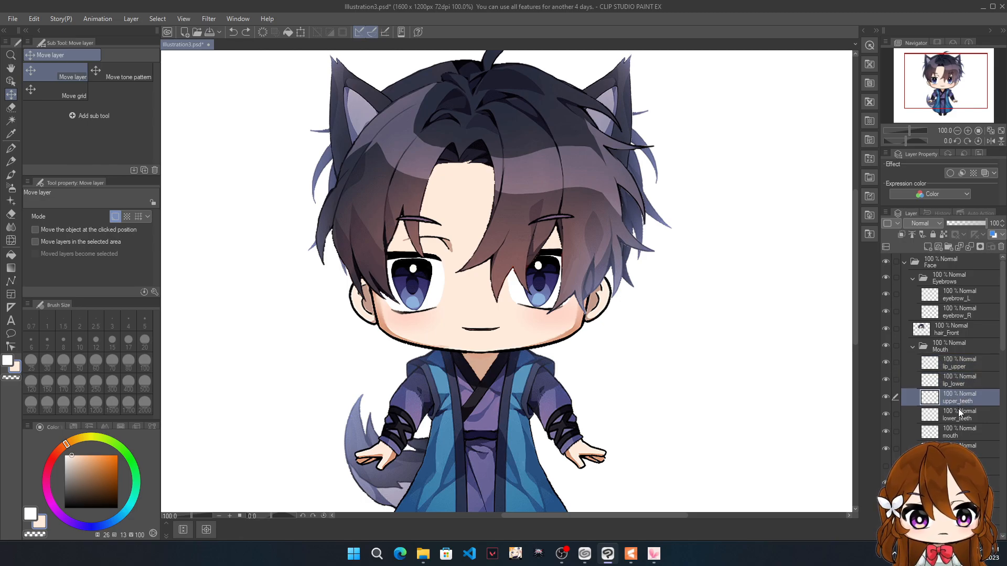
Step: Move the lip_upper, lip_lower and upper_teeth layers one by one off the face onto the blank canvas beside the character
key(ctrl+plus)
click(948, 362)
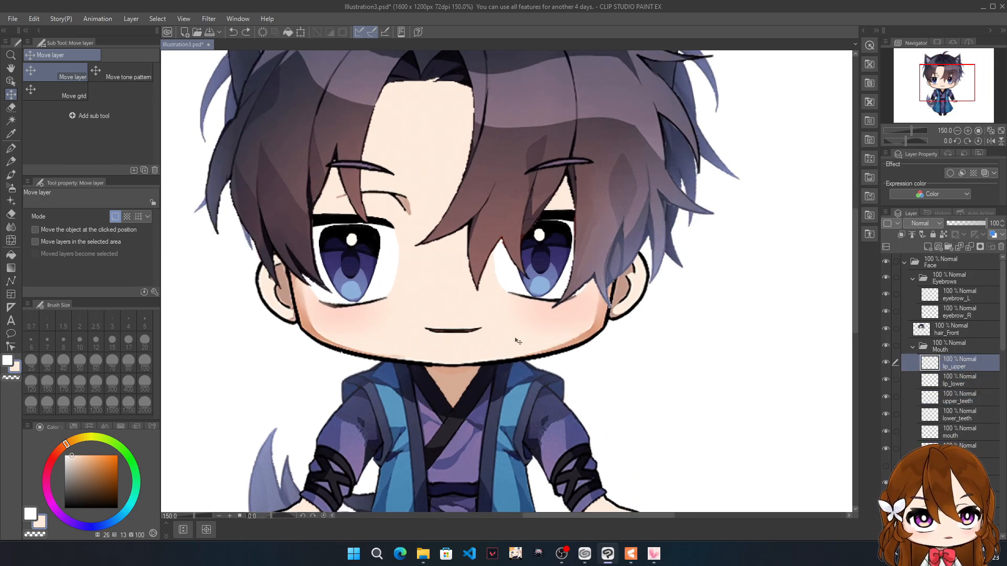
drag(467, 332, 743, 335)
click(954, 385)
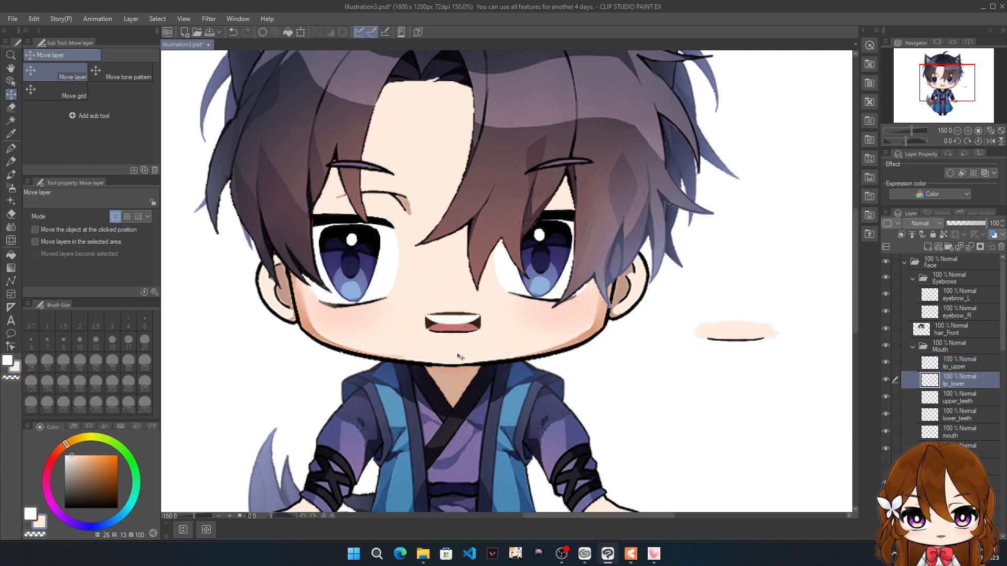
drag(454, 338, 717, 392)
click(954, 398)
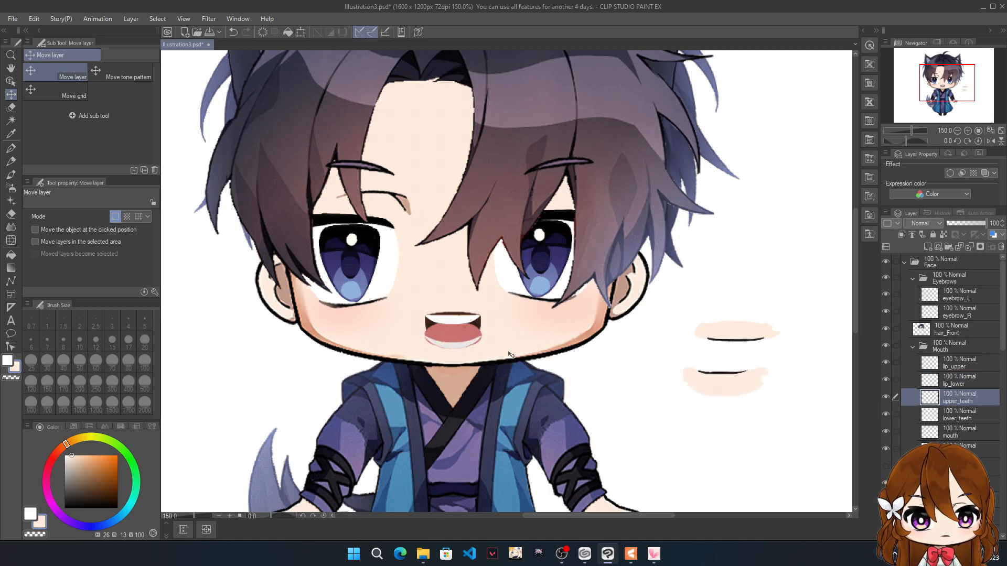
drag(453, 321, 681, 429)
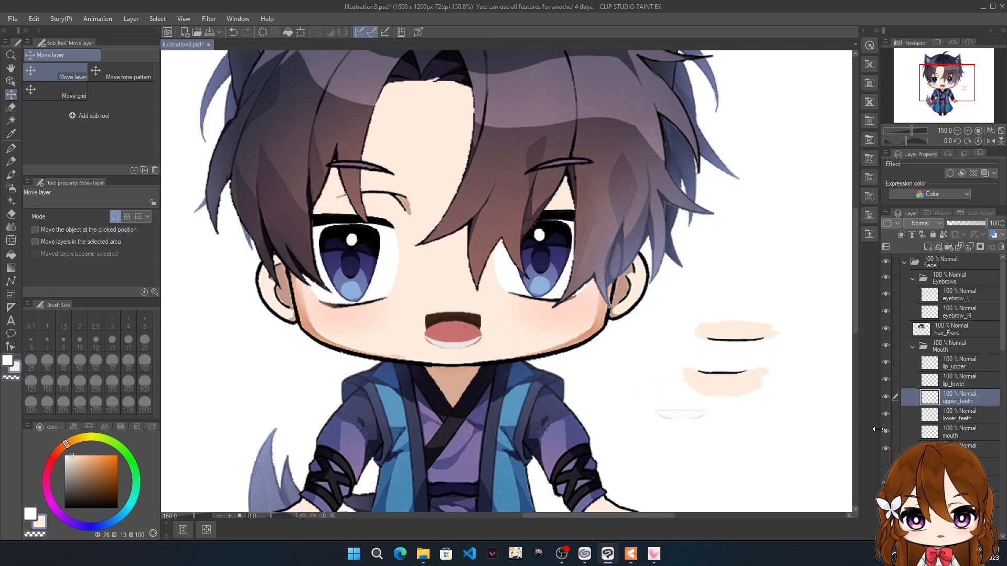
Step: Move the lower_teeth, mouth and mouth_bg layers off the face beside the other separated mouth parts
click(957, 415)
drag(466, 354, 695, 451)
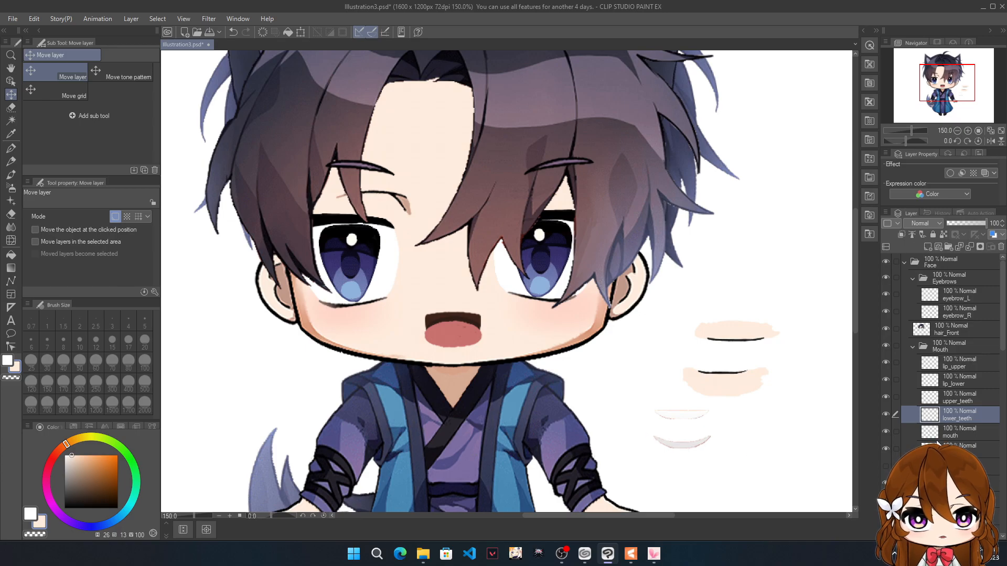
click(957, 432)
drag(447, 340, 619, 387)
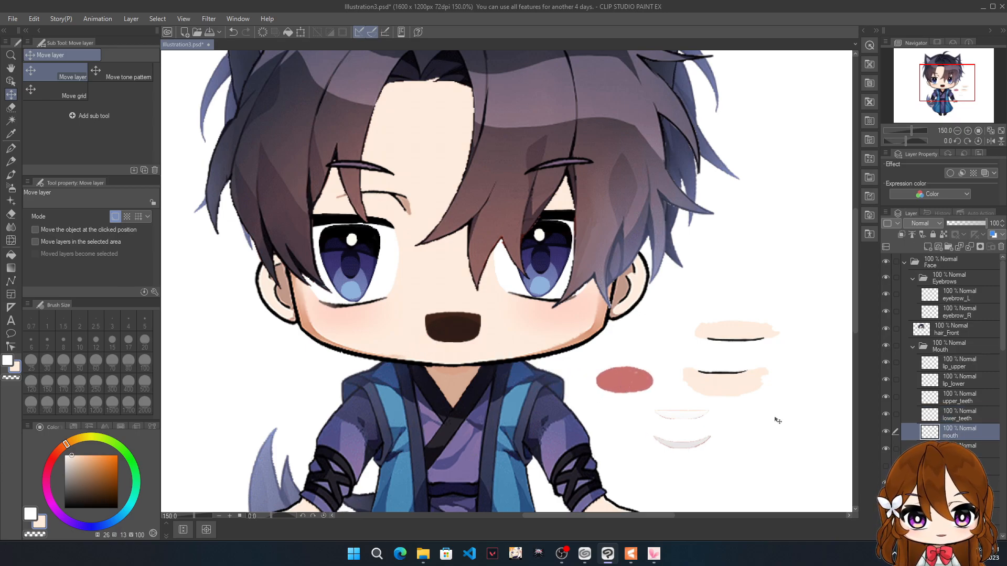
ctrl+click(467, 342)
drag(466, 342, 640, 393)
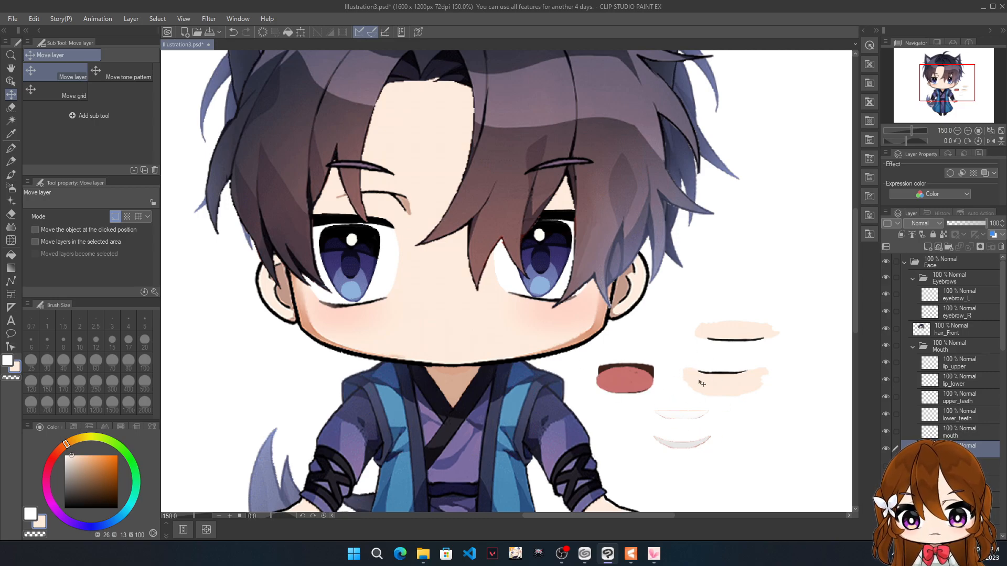
Step: Undo all the mouth part moves, back through the lip_upper layer
key(ctrl+z)
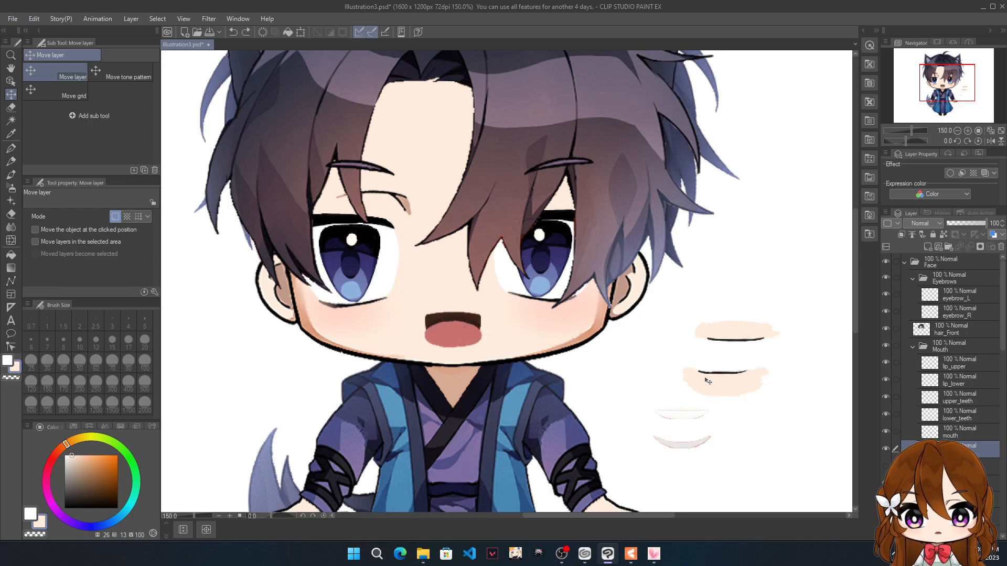
key(ctrl+z)
key(ctrl+z)
key(ctrl+z)
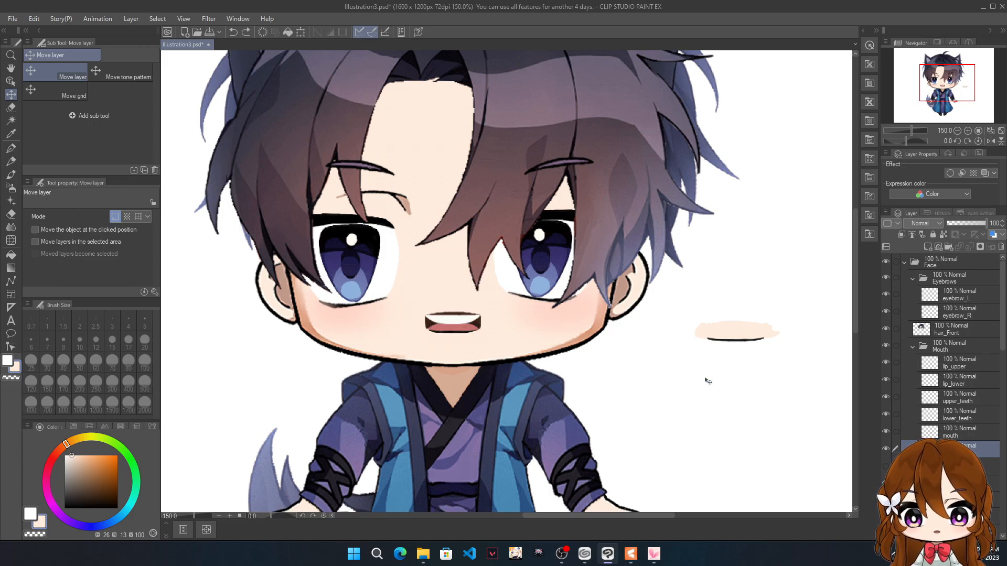
key(ctrl+z)
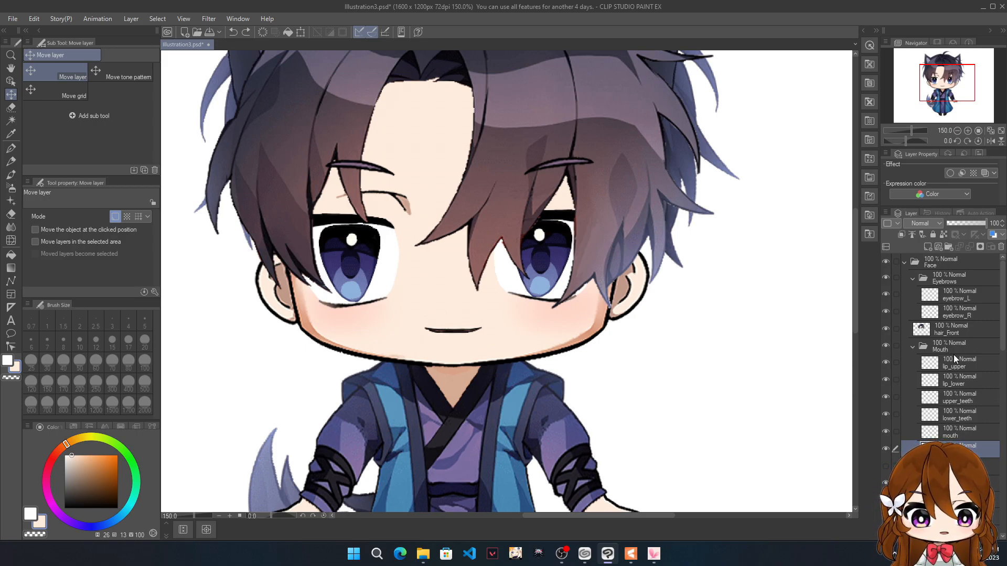
Step: Toggle the Xeyes layer's visibility on and off to demonstrate the alternative closed-eye expression, leaving it hidden
scroll(942, 322, down, 2)
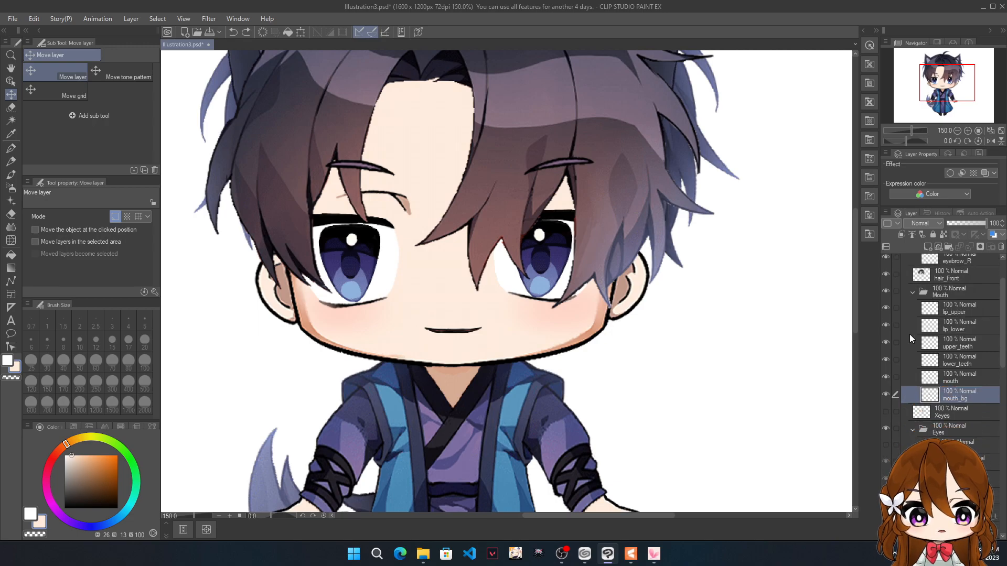
scroll(965, 351, down, 1)
scroll(971, 360, down, 2)
scroll(946, 323, down, 1)
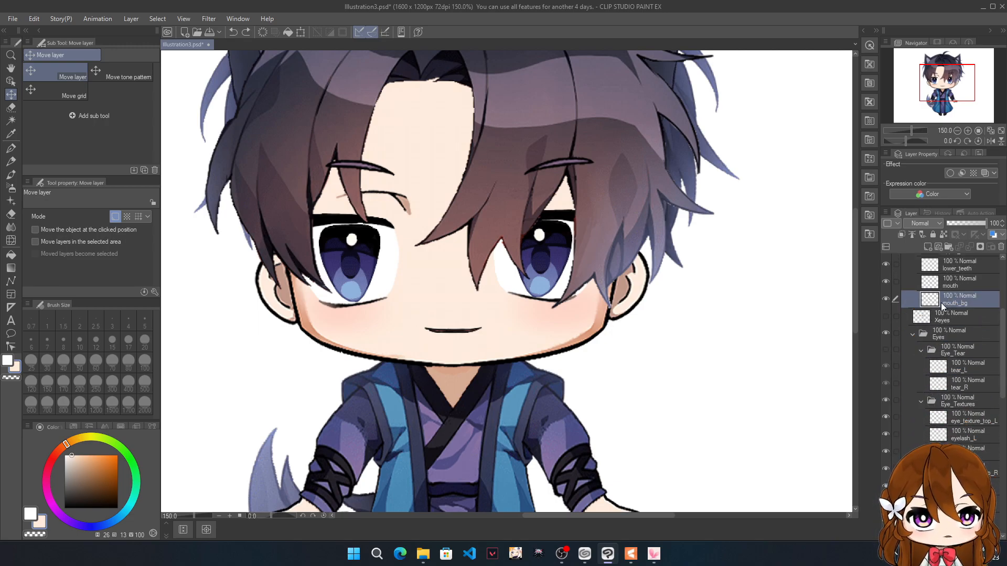
click(953, 318)
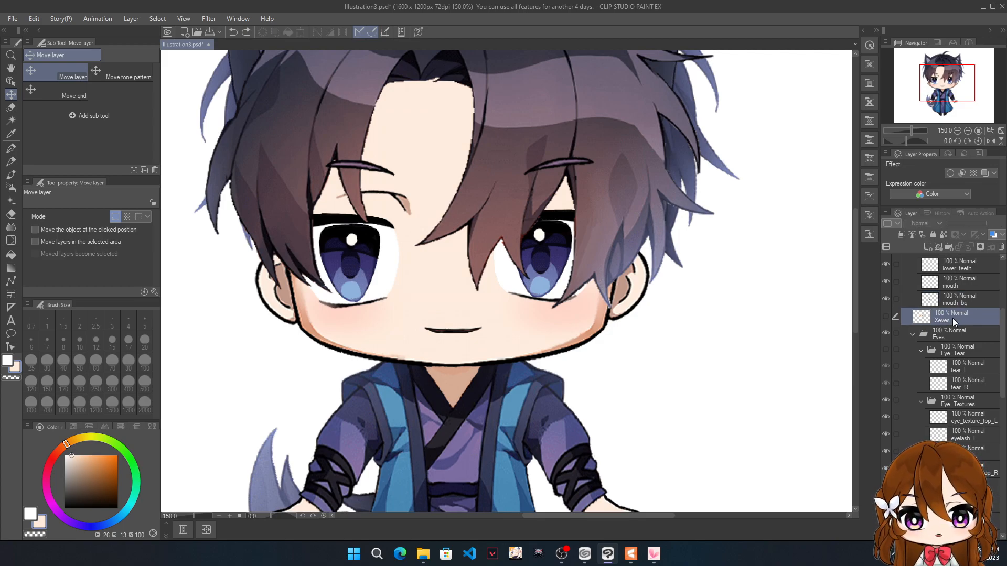
click(884, 317)
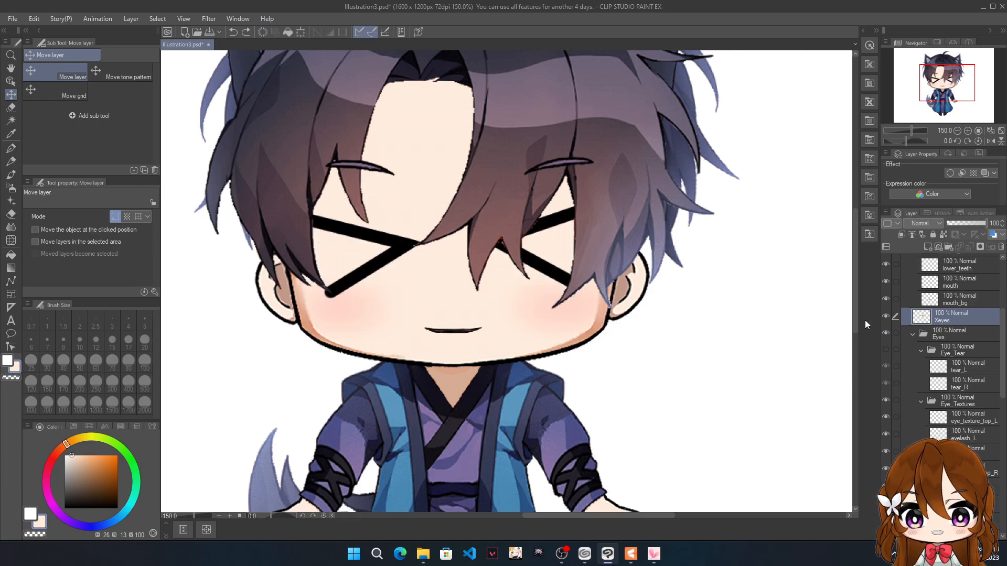
click(883, 316)
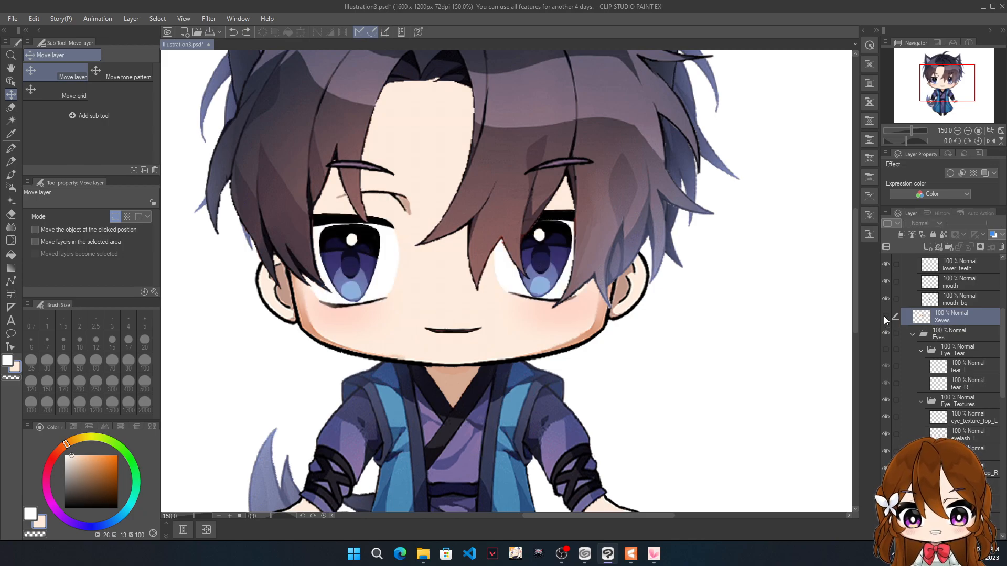
click(885, 317)
click(885, 316)
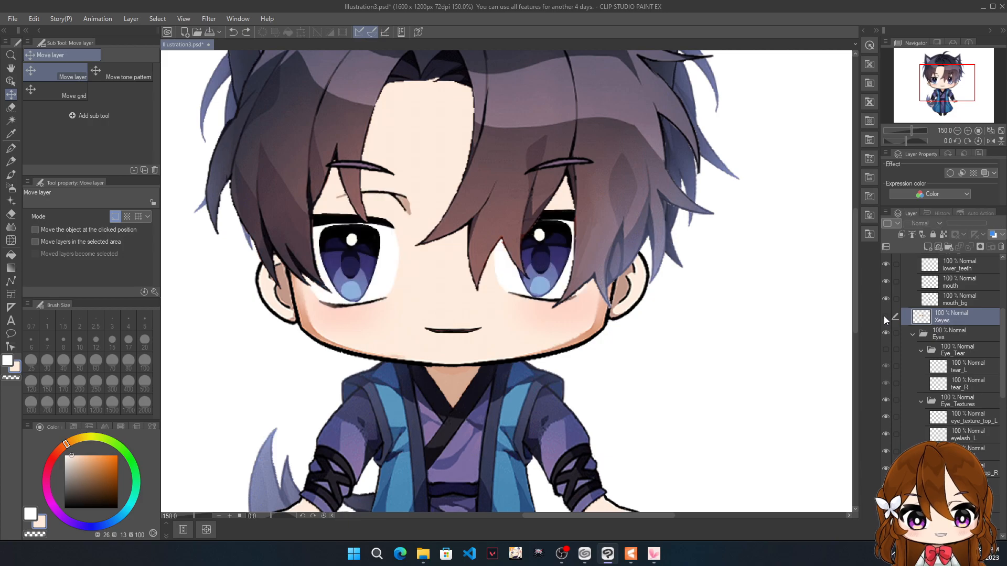
Step: Show the Eye_Tear folder, hide its tear_L layer and select tear_R
scroll(913, 318, down, 3)
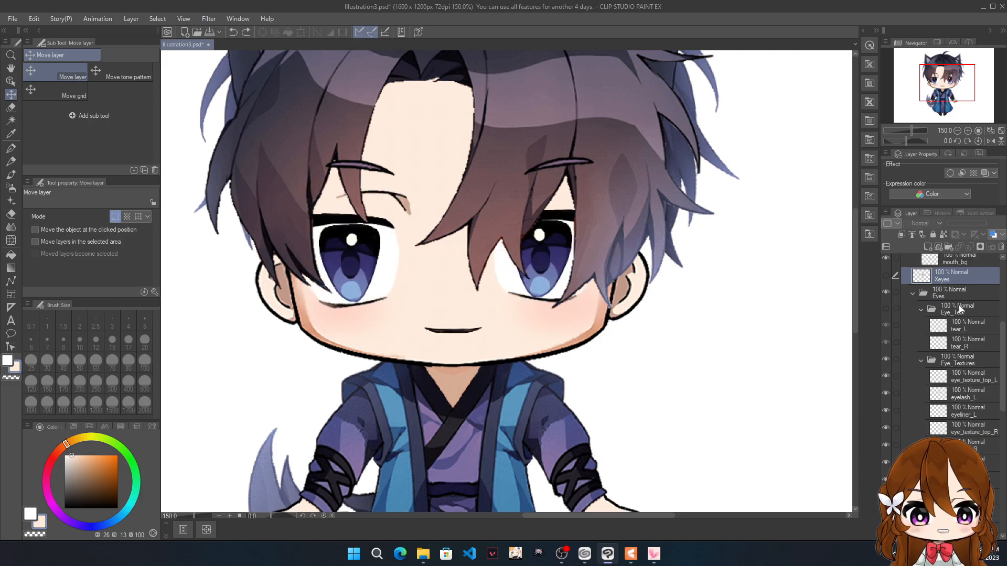
scroll(965, 295, down, 2)
click(924, 302)
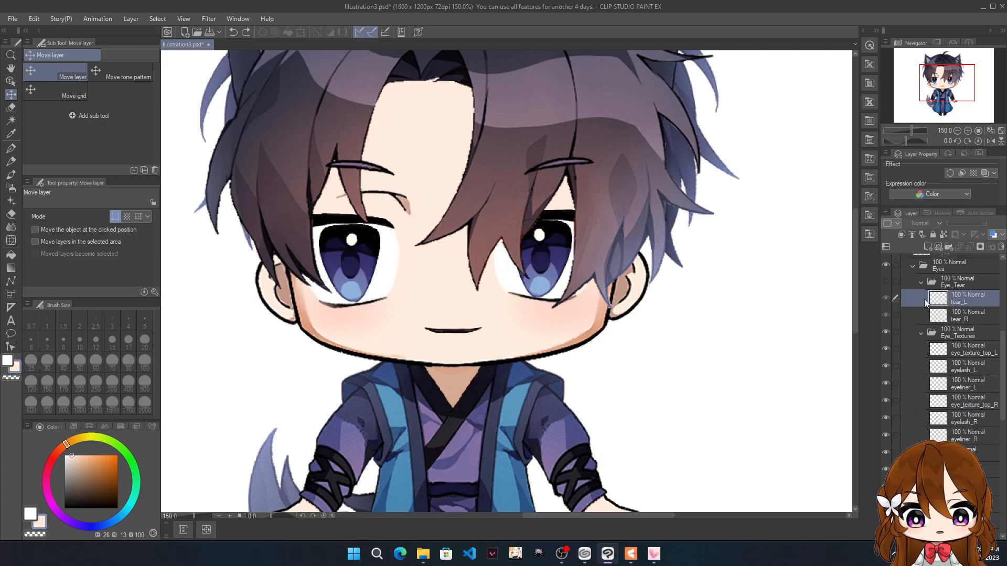
click(884, 283)
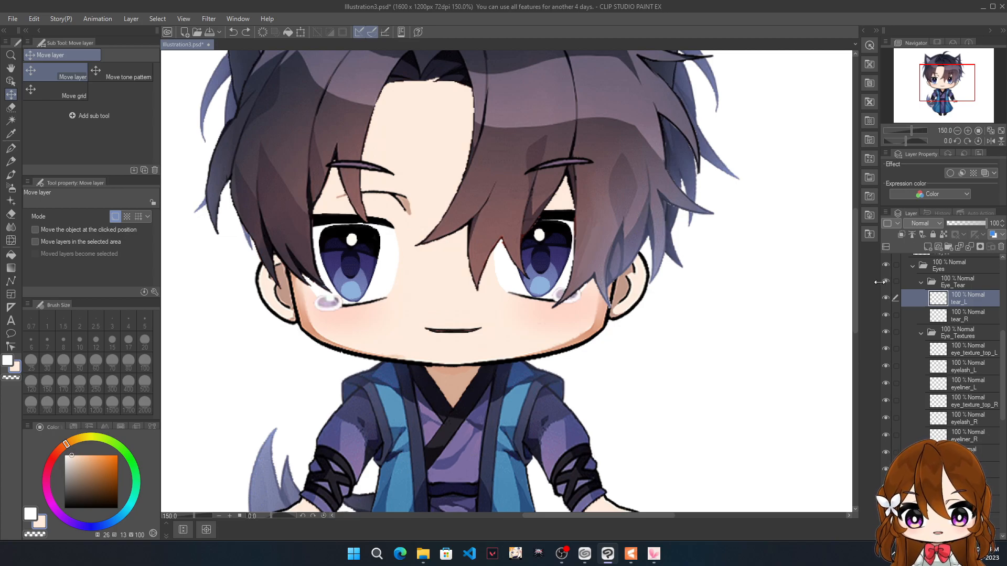
click(885, 299)
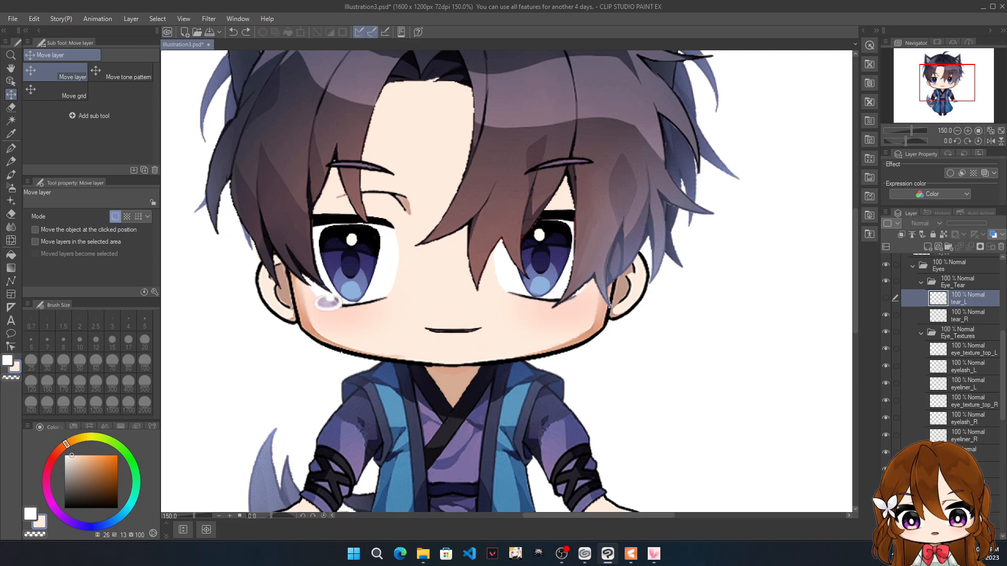
click(967, 317)
Step: Try moving the eye_texture_top_L layer sideways across the forehead to demonstrate its separation, and undo the move
scroll(939, 294, down, 2)
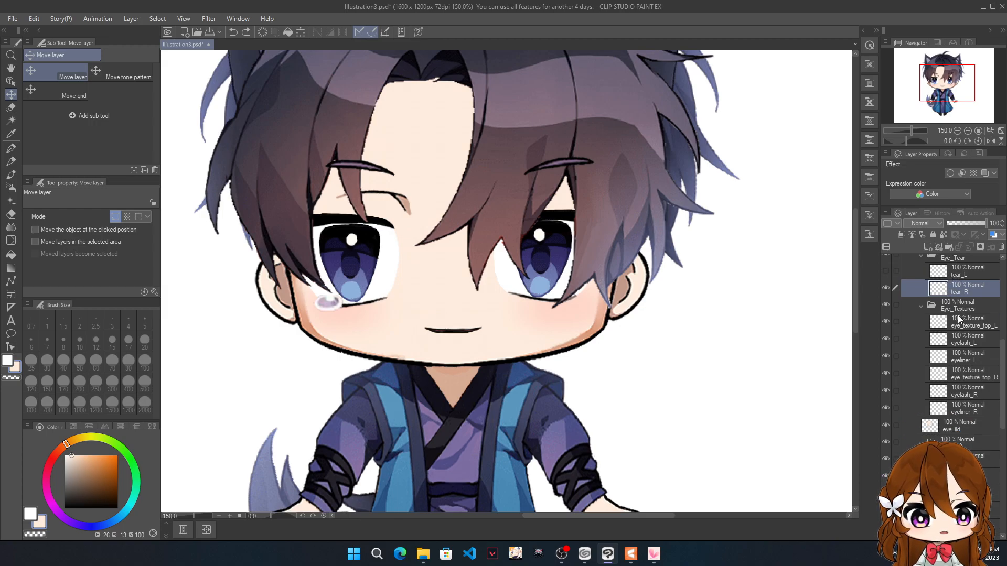
click(964, 307)
click(963, 325)
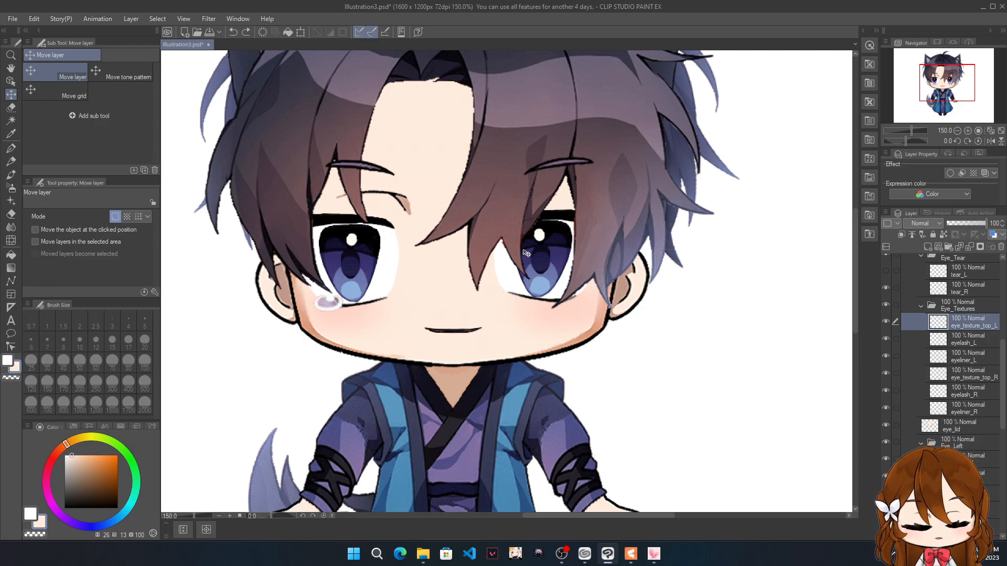
click(967, 376)
click(968, 327)
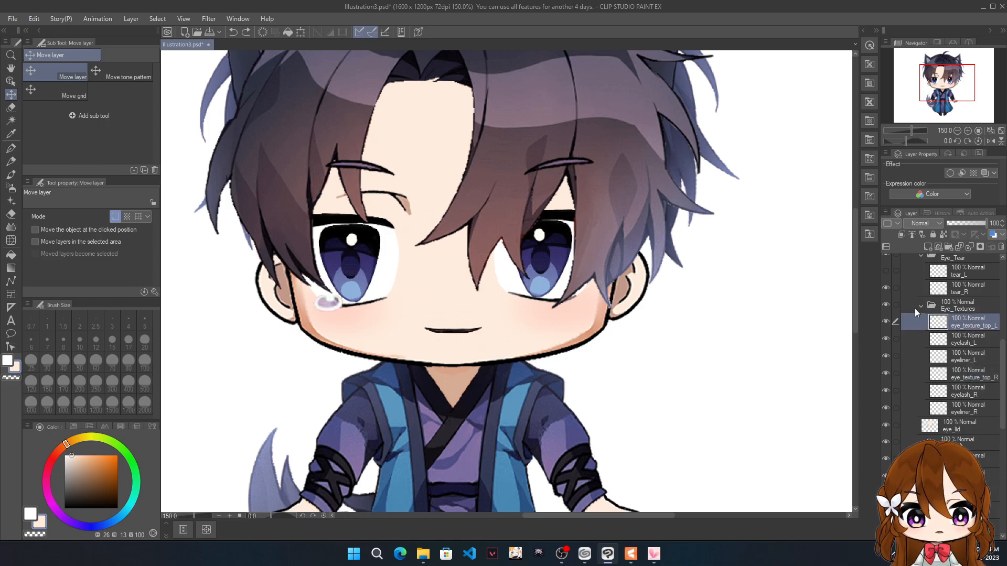
drag(594, 315, 495, 319)
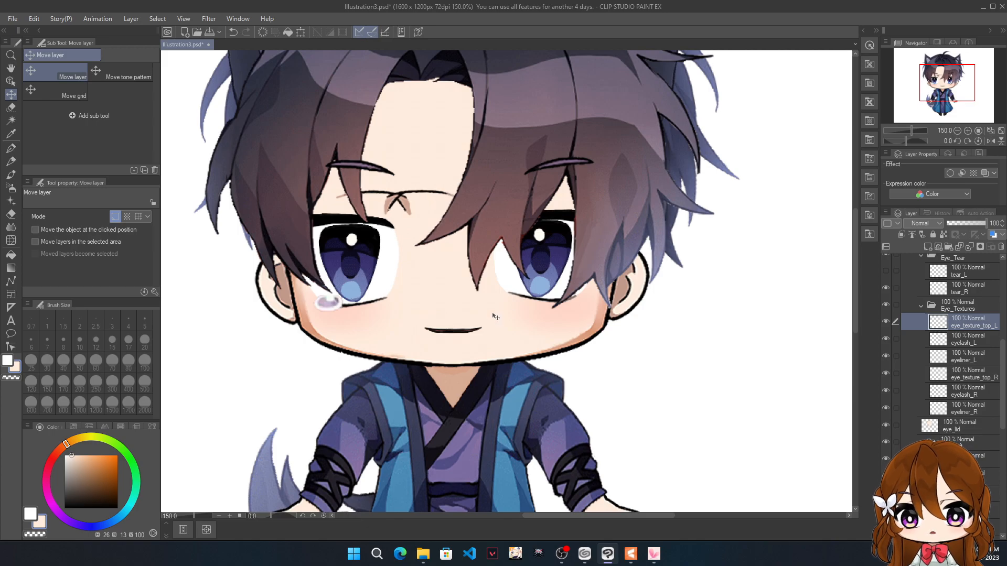
key(ctrl+z)
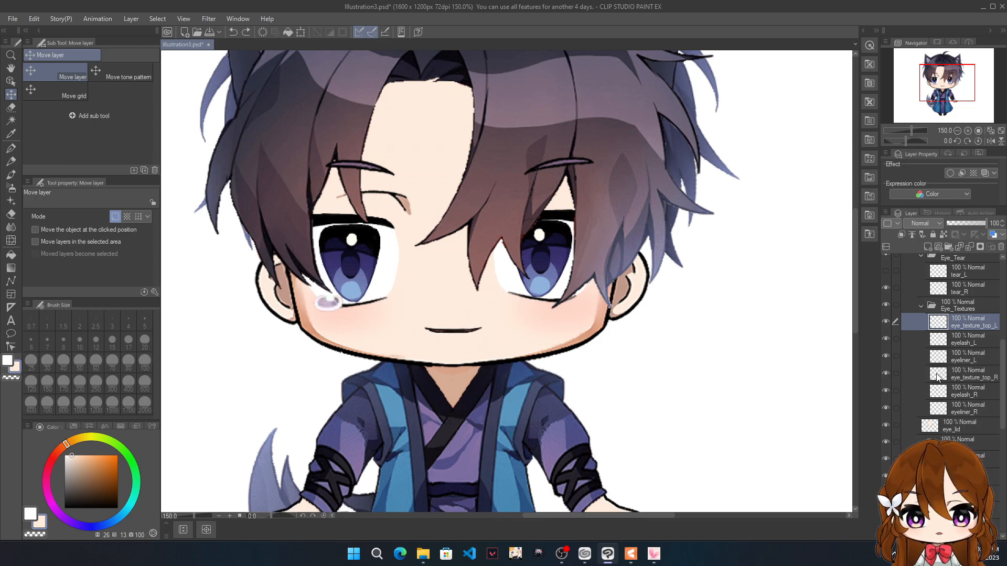
Step: Select eyelash_L and review the remaining eye, ear, hair, Outfit and Body_Parts layers, ending with the whole character in view
click(970, 341)
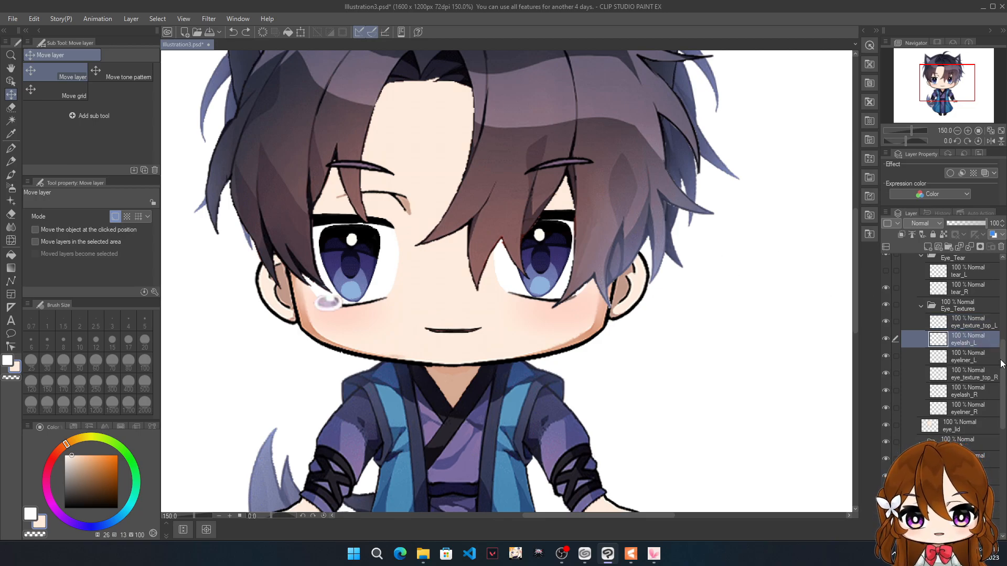
scroll(968, 359, down, 3)
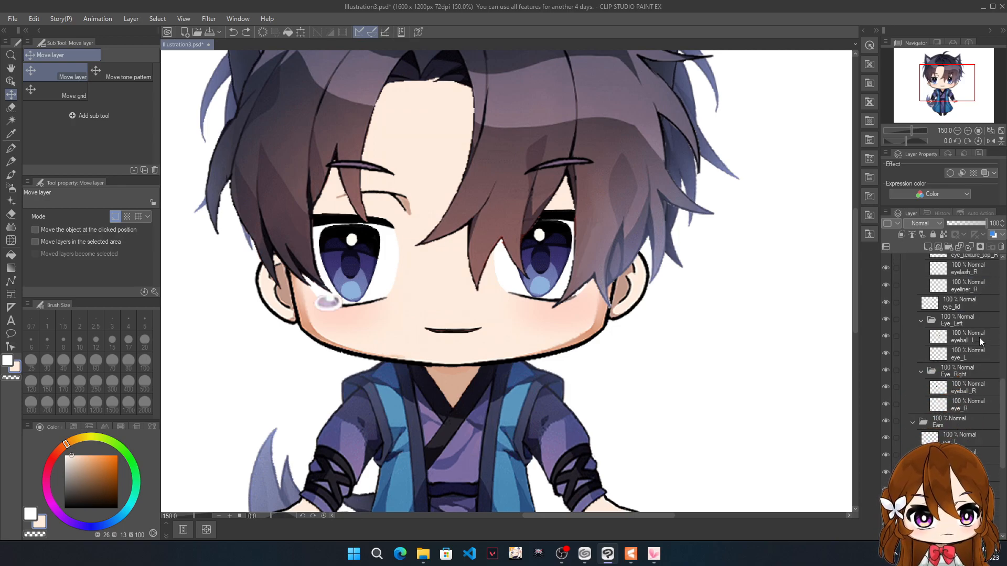
scroll(984, 320, down, 1)
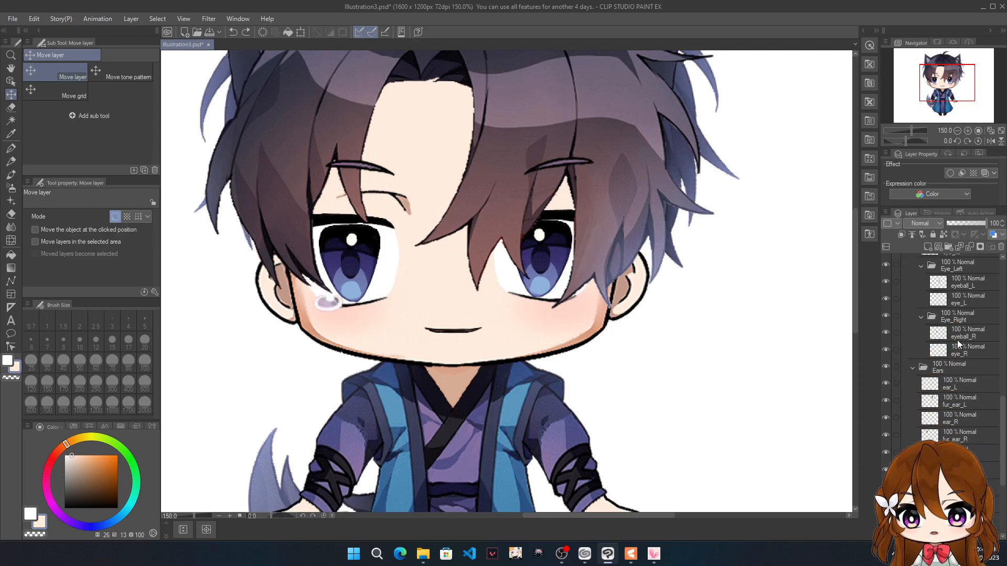
scroll(951, 320, down, 3)
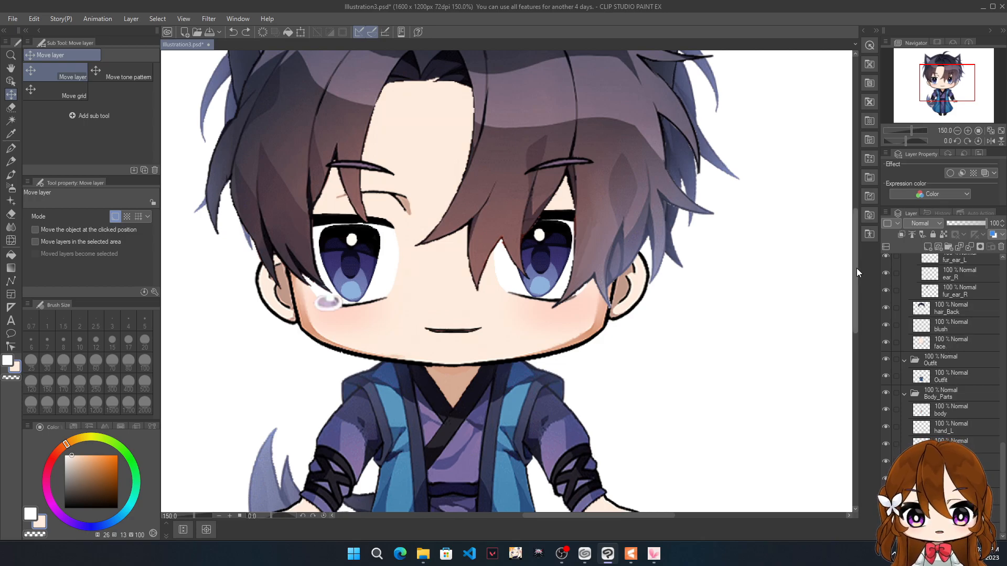
key(ctrl+minus)
key(ctrl+minus)
key(ctrl+minus)
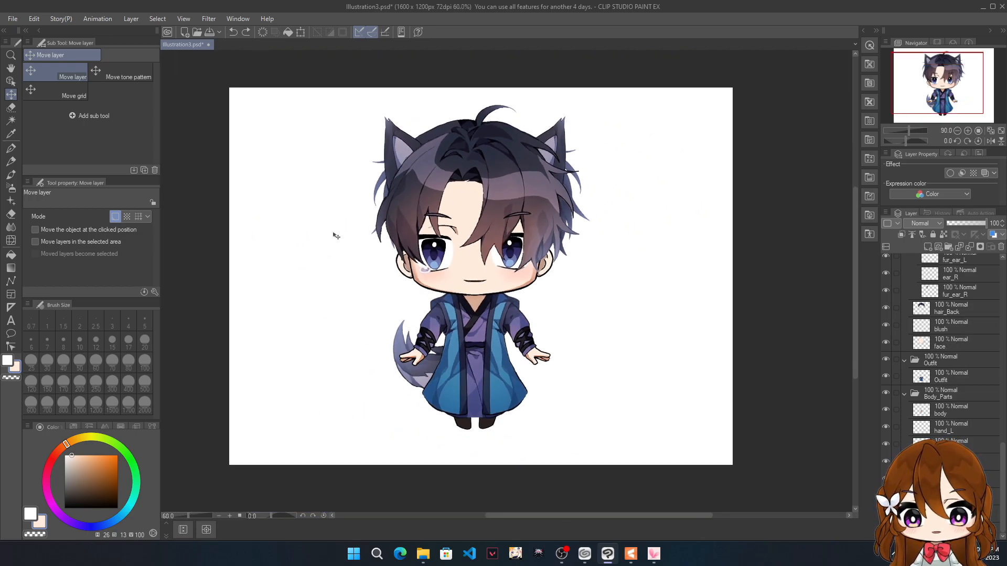
Step: Make the tear_L layer visible again and hide the whole Eye_Tear folder
scroll(934, 344, up, 6)
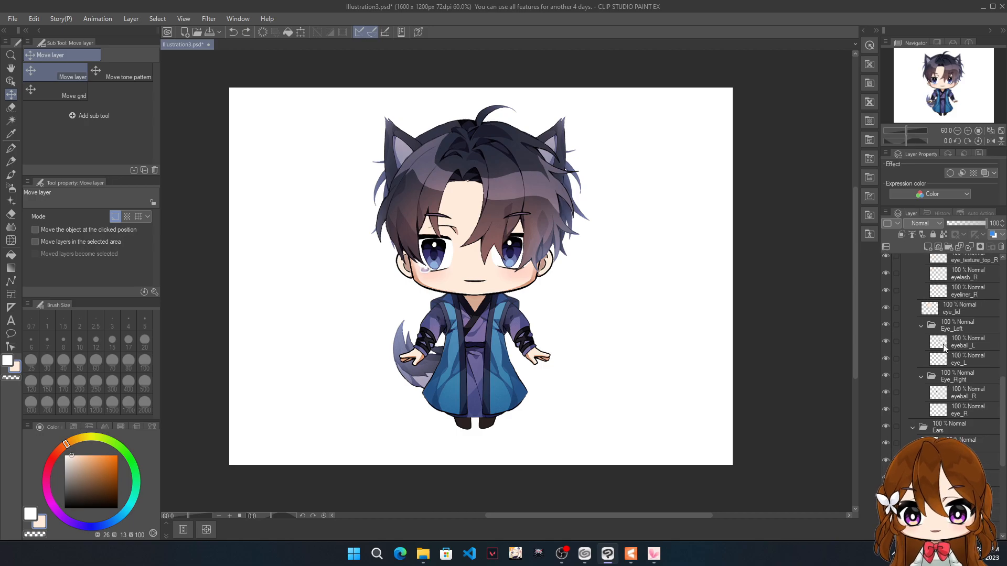
scroll(944, 351, up, 2)
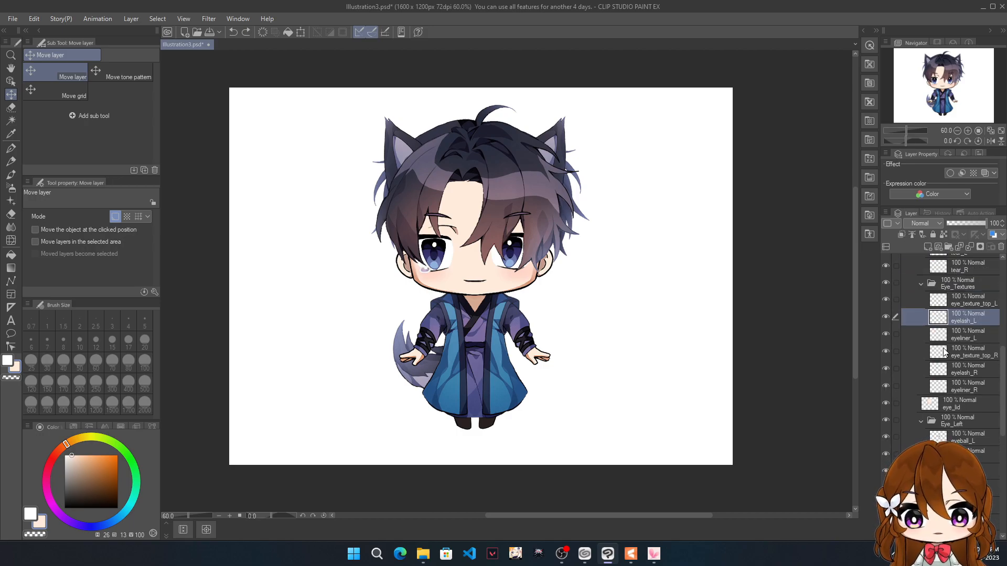
scroll(945, 347, up, 2)
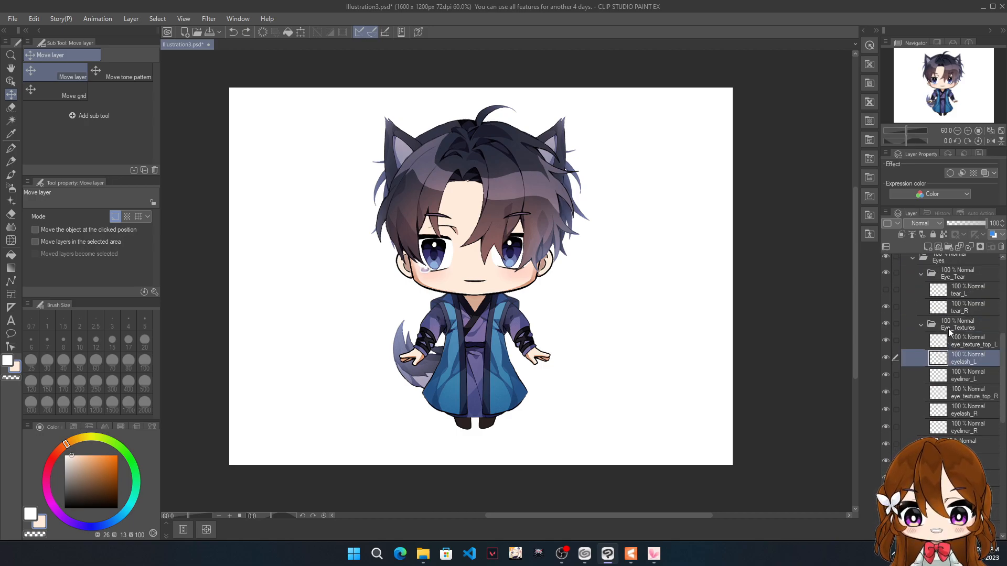
scroll(947, 325, up, 2)
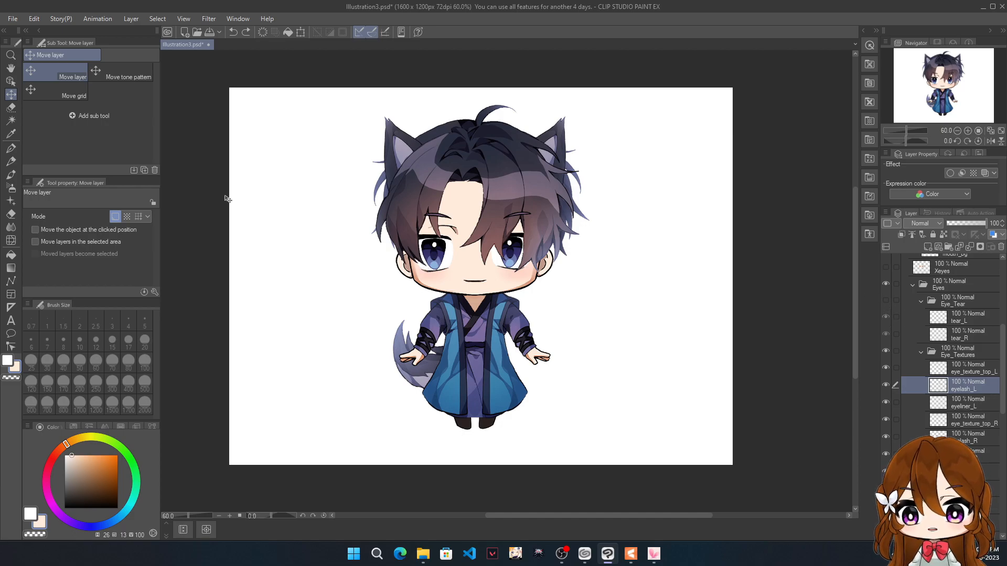
Step: Save the illustration as a new Photoshop Document named Illustration4.psd in the live2d + clip studio folder
click(12, 18)
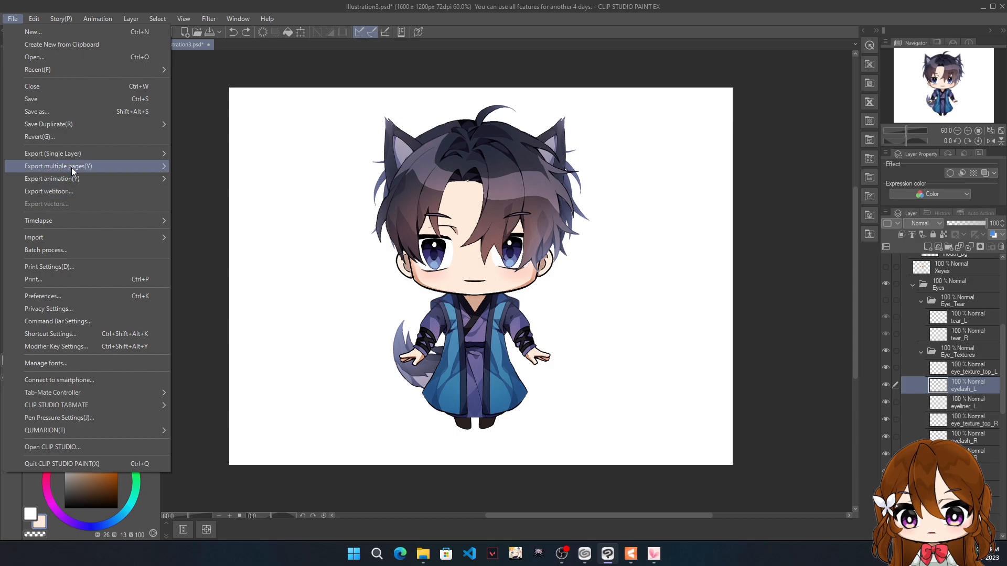
mouse_move(93, 152)
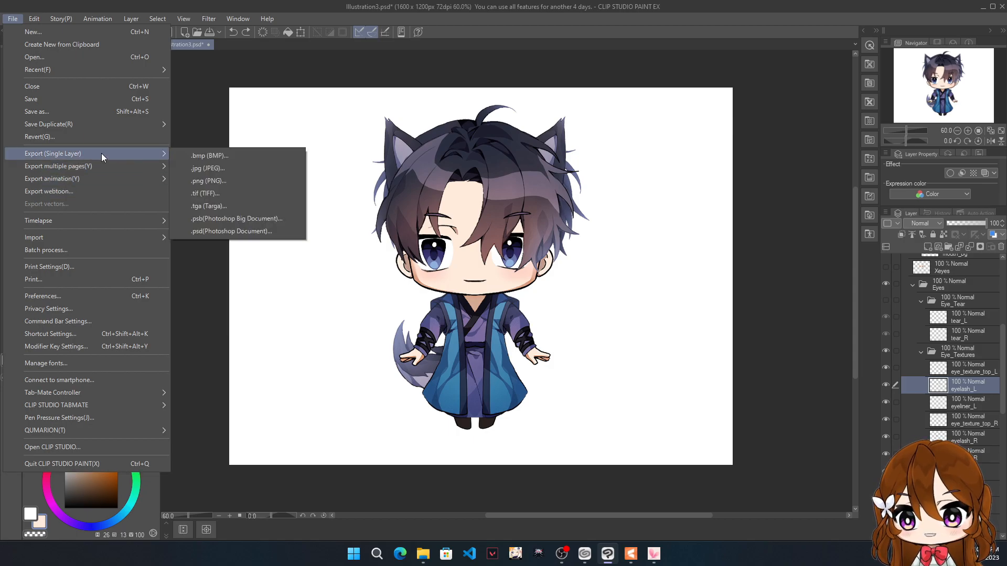
click(68, 110)
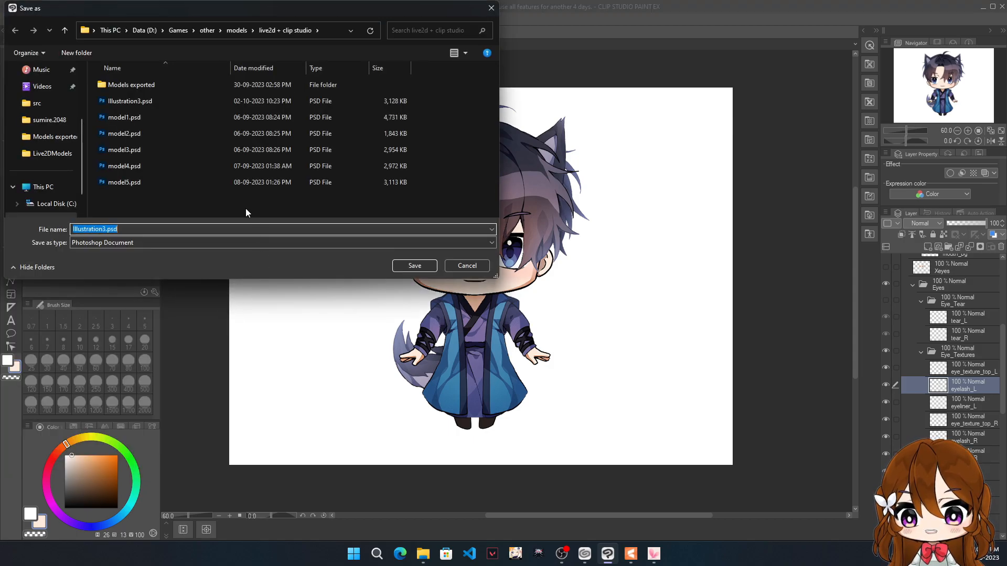
click(104, 230)
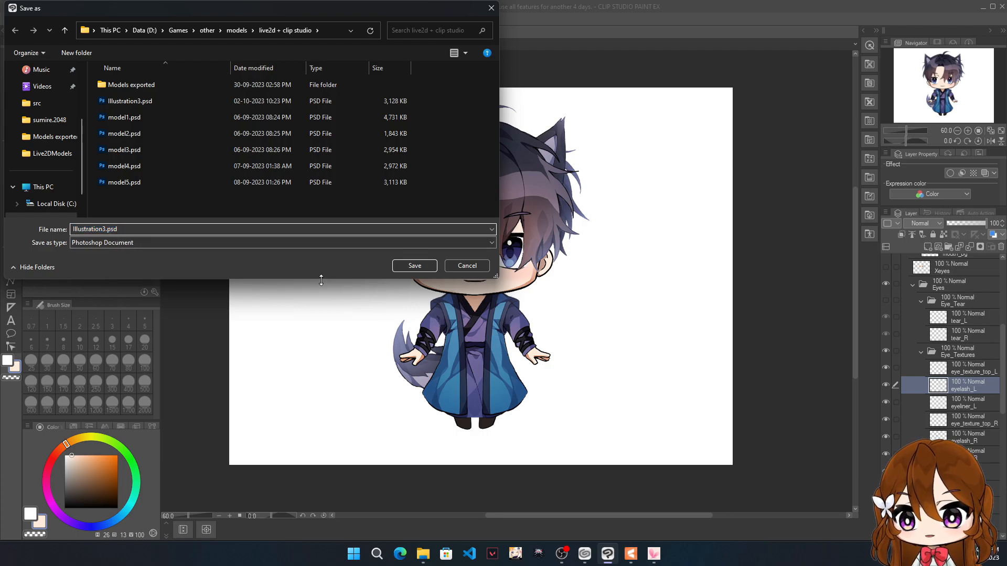
click(156, 243)
click(101, 310)
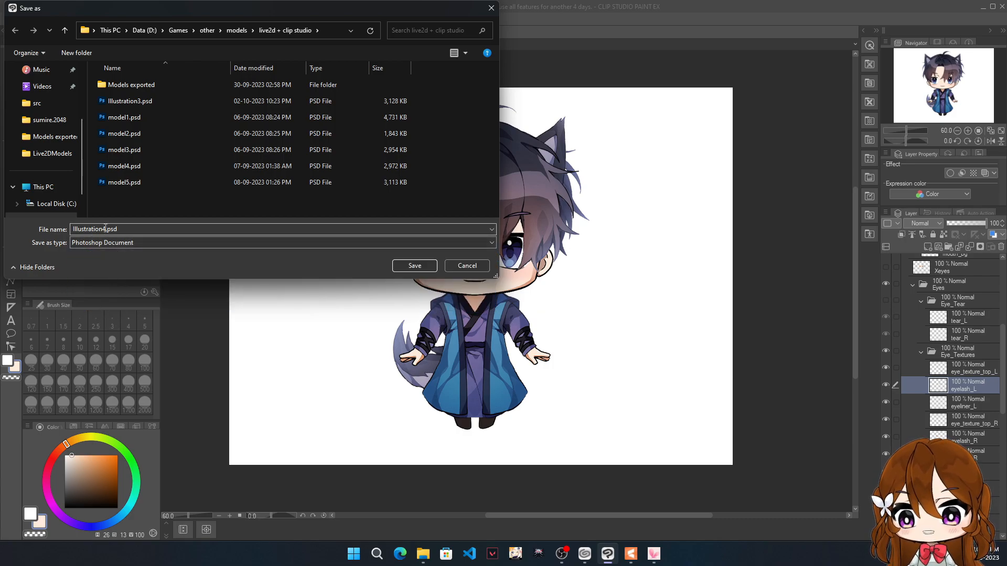
click(415, 265)
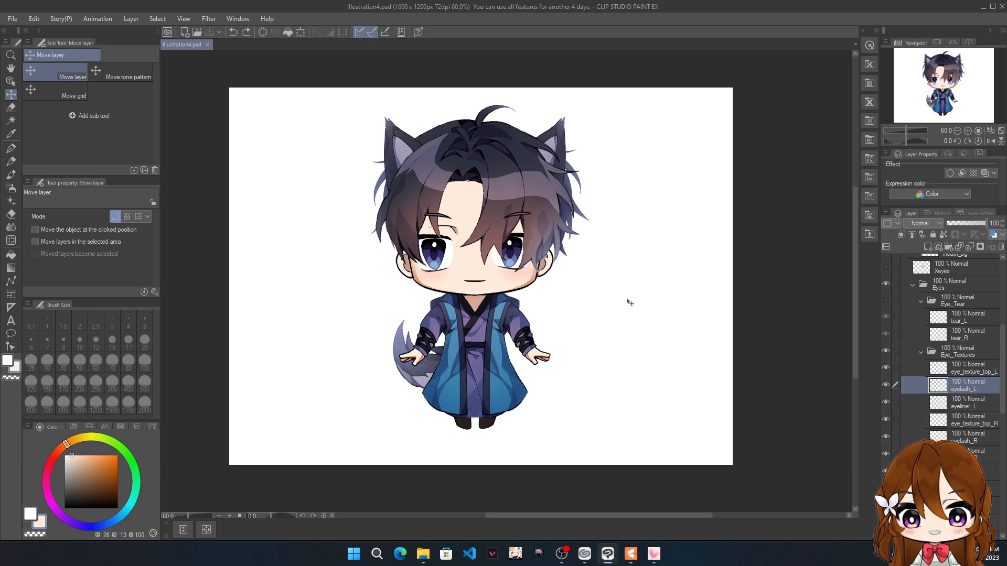
scroll(573, 232, down, 2)
scroll(603, 241, up, 3)
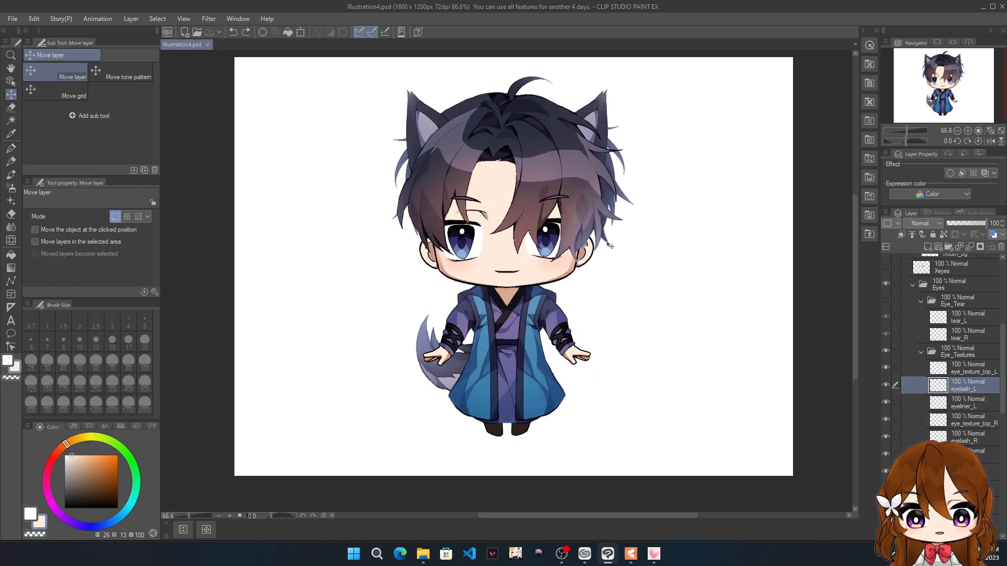
scroll(729, 236, down, 1)
scroll(606, 178, up, 1)
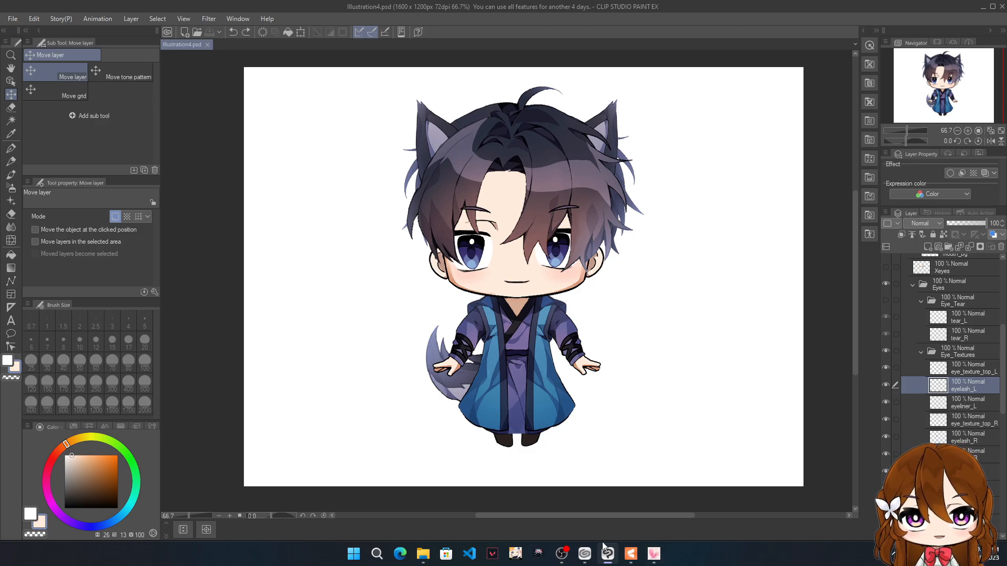
Step: Switch to Live2D Cubism Editor and view the whole character in the Illustration3 model
click(631, 555)
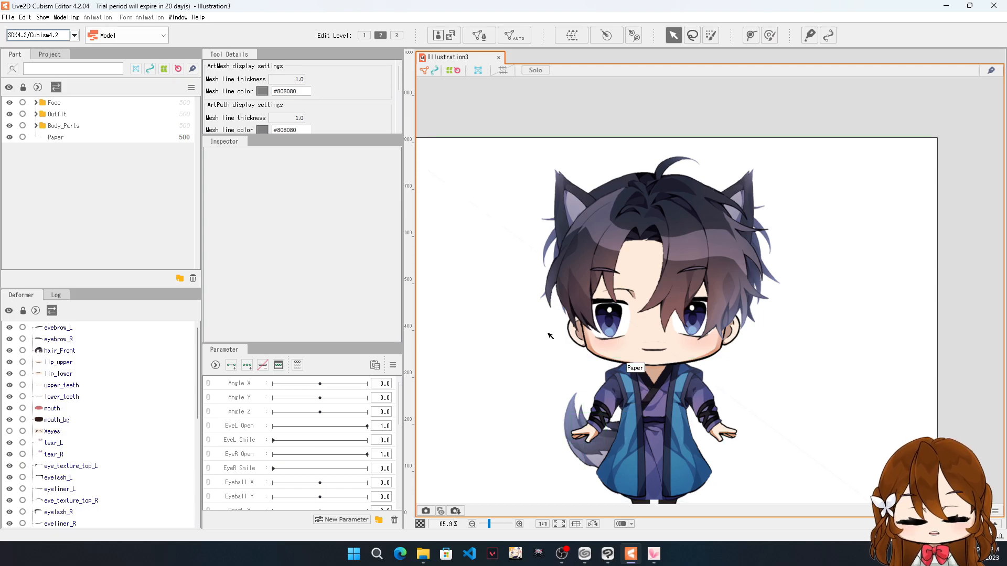
scroll(468, 198, down, 3)
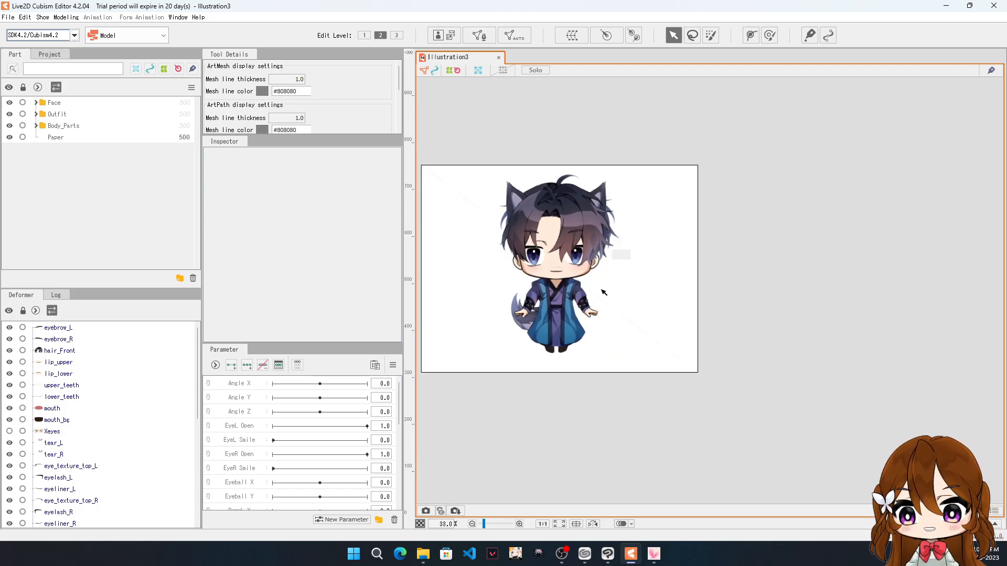
scroll(624, 256, up, 5)
scroll(633, 273, down, 5)
scroll(596, 308, up, 8)
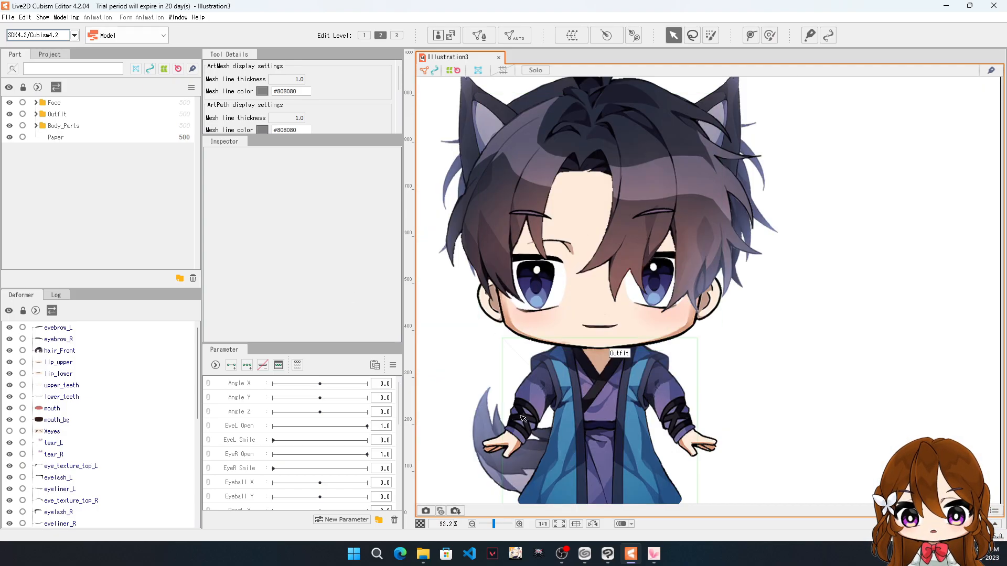
scroll(596, 308, down, 4)
scroll(644, 301, up, 2)
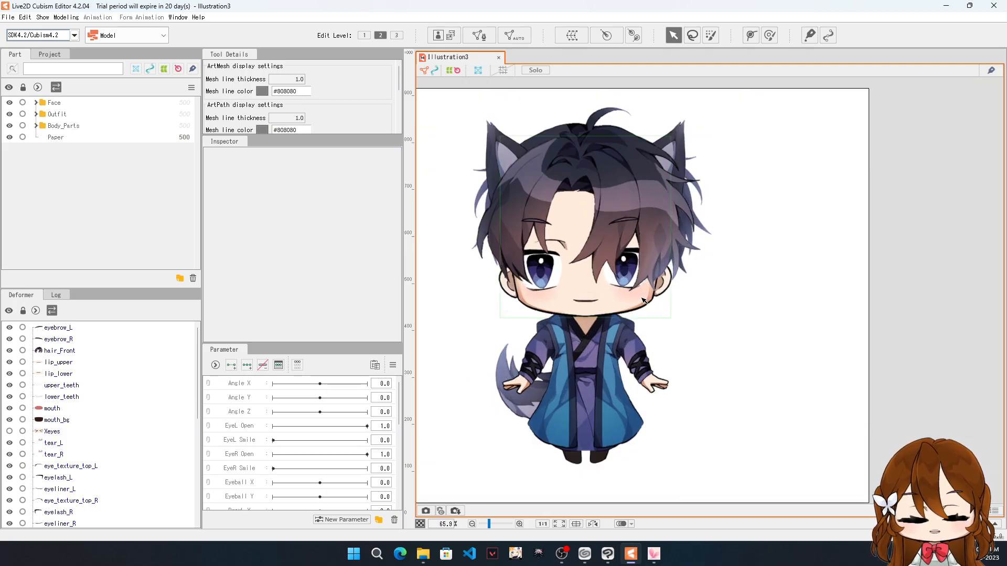
Step: Create a new blank model and close its document, returning to Illustration3
click(8, 17)
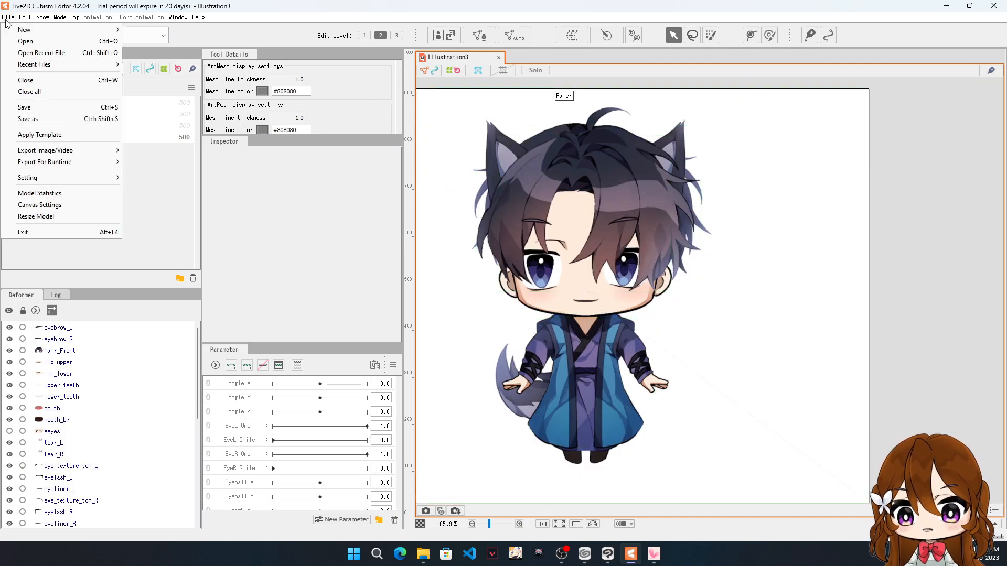
mouse_move(14, 33)
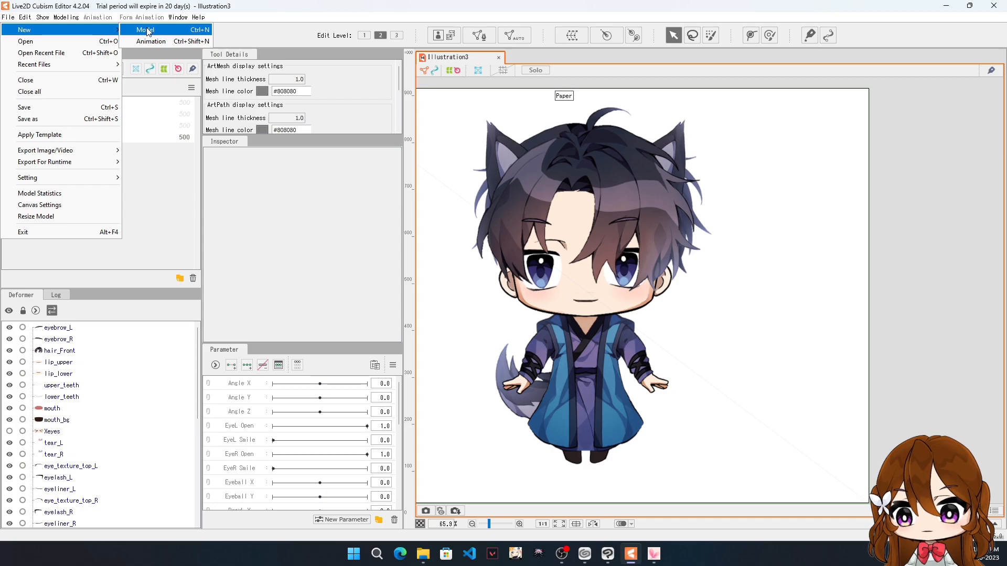
click(148, 31)
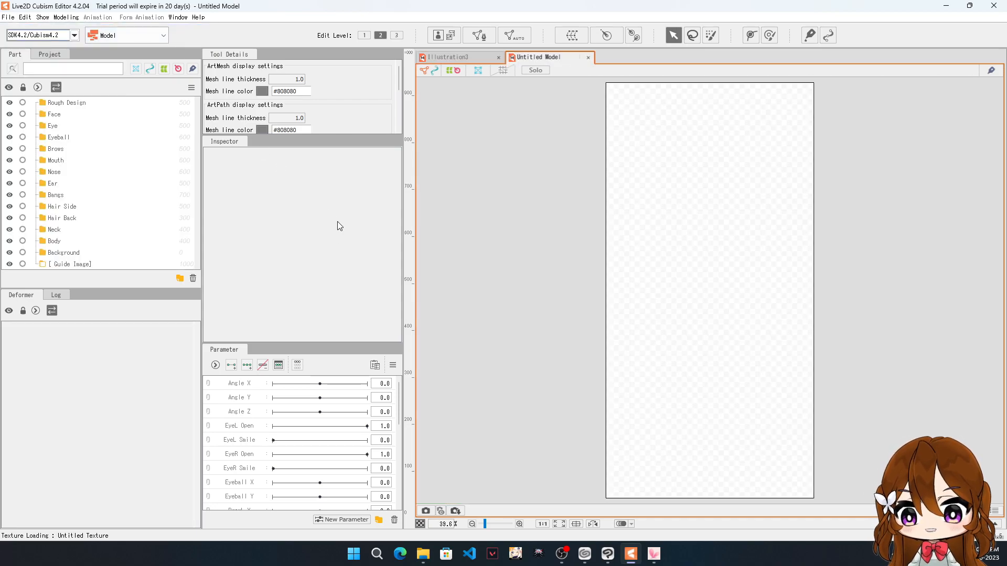
click(588, 58)
click(499, 287)
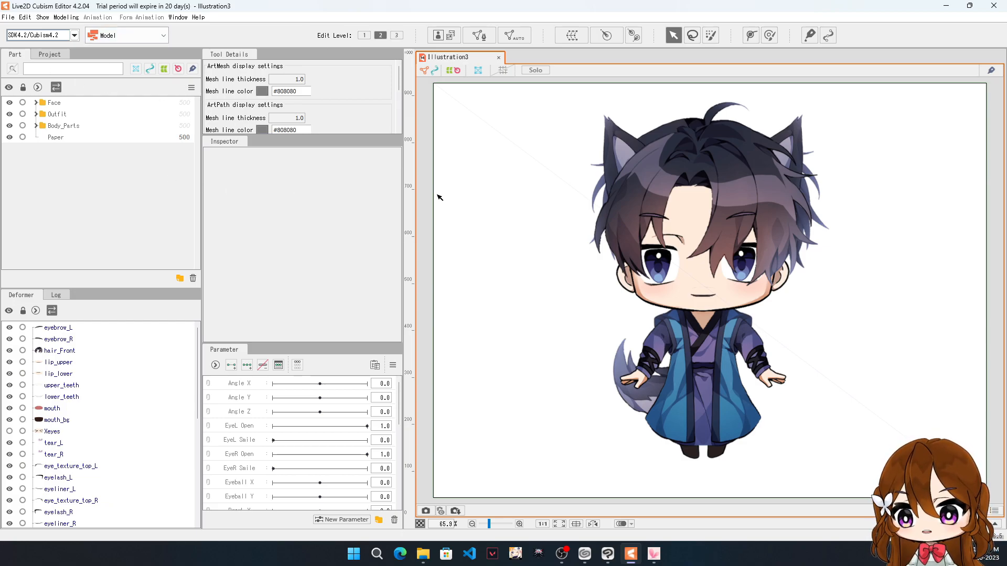
Step: Expand the Illustration3 project's Source Image and Model Image groups, review the layers in the model image folder, and collapse that folder
click(42, 56)
click(5, 64)
click(5, 64)
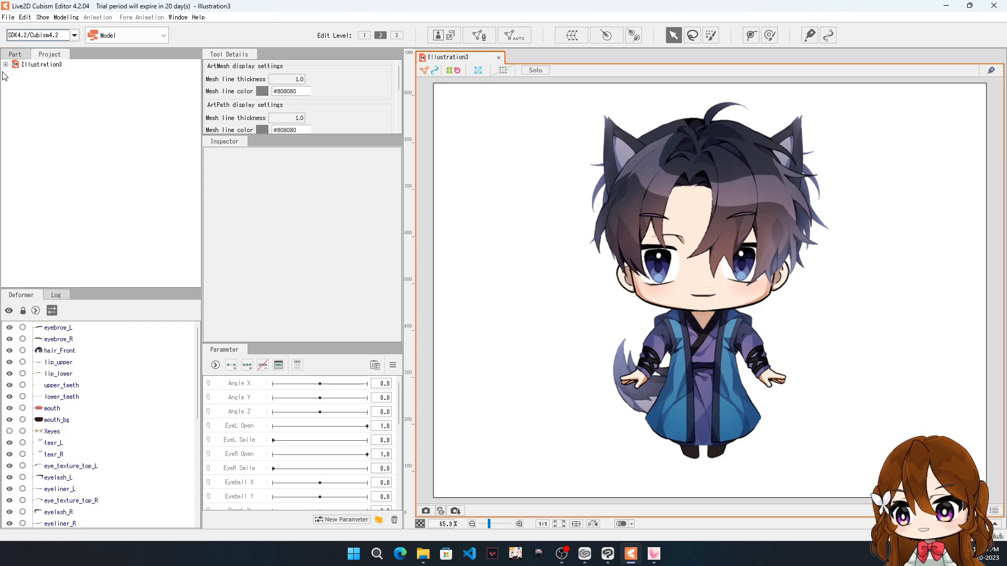
click(5, 64)
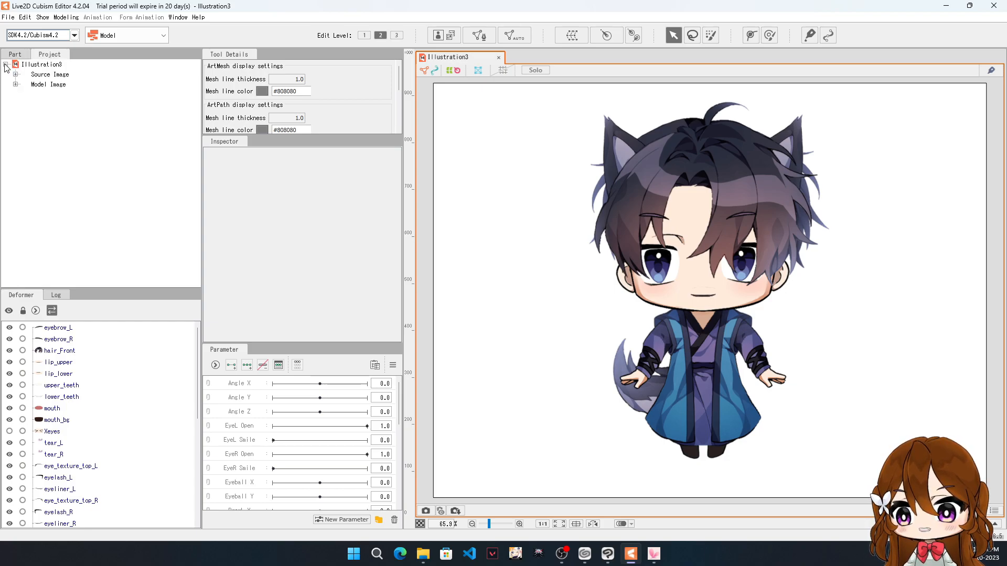
click(16, 74)
click(16, 94)
click(25, 104)
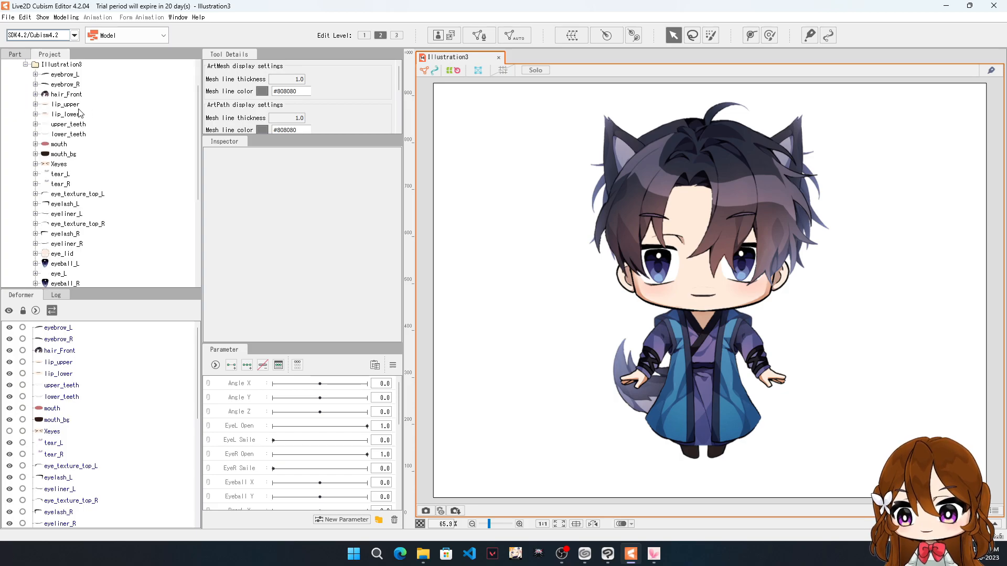
scroll(89, 137, down, 5)
scroll(94, 149, up, 7)
scroll(87, 133, down, 3)
scroll(81, 129, up, 3)
click(25, 104)
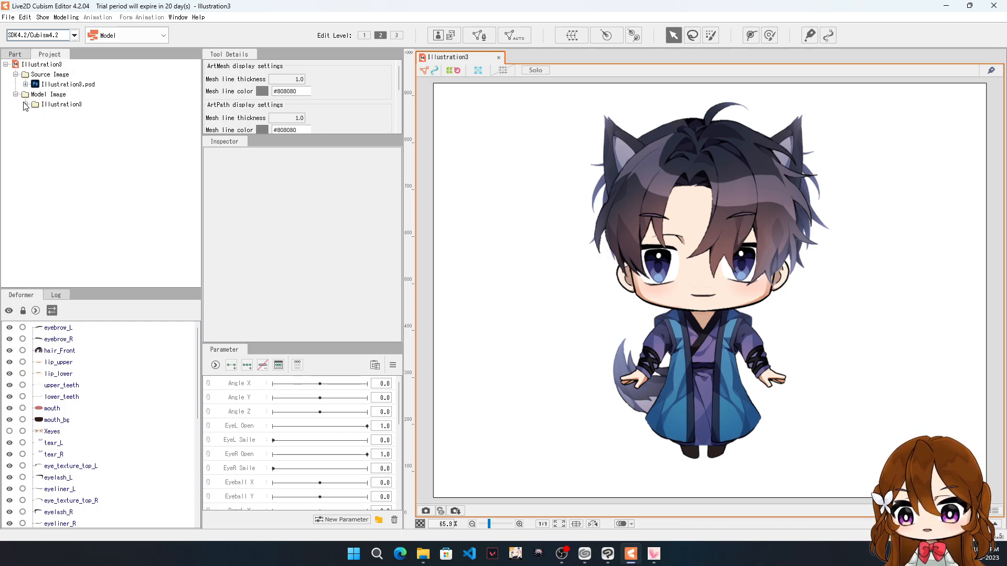
Step: Show the parts list, expand the Face, Outfit and Body_Parts folders, and select hand_L
click(16, 54)
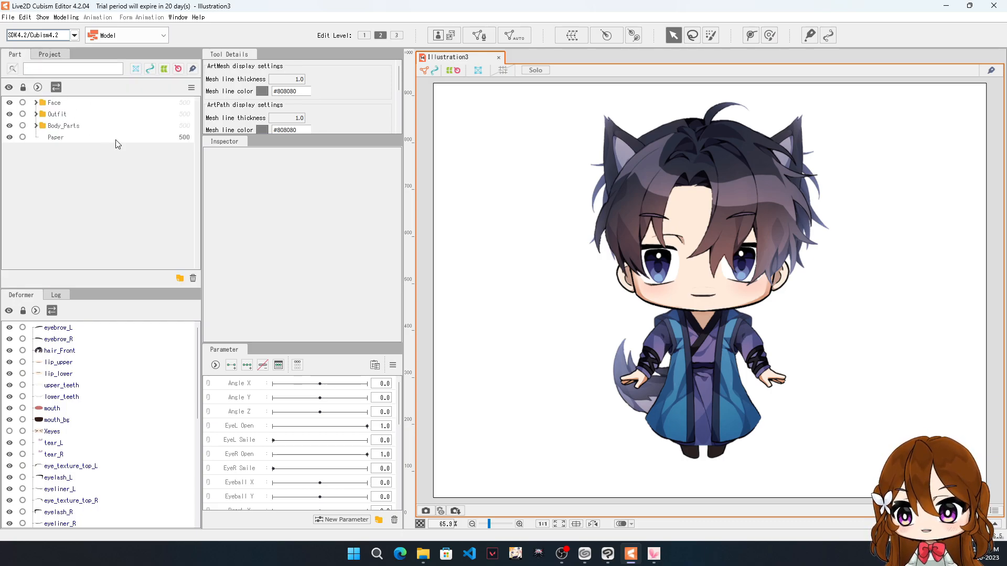
click(35, 103)
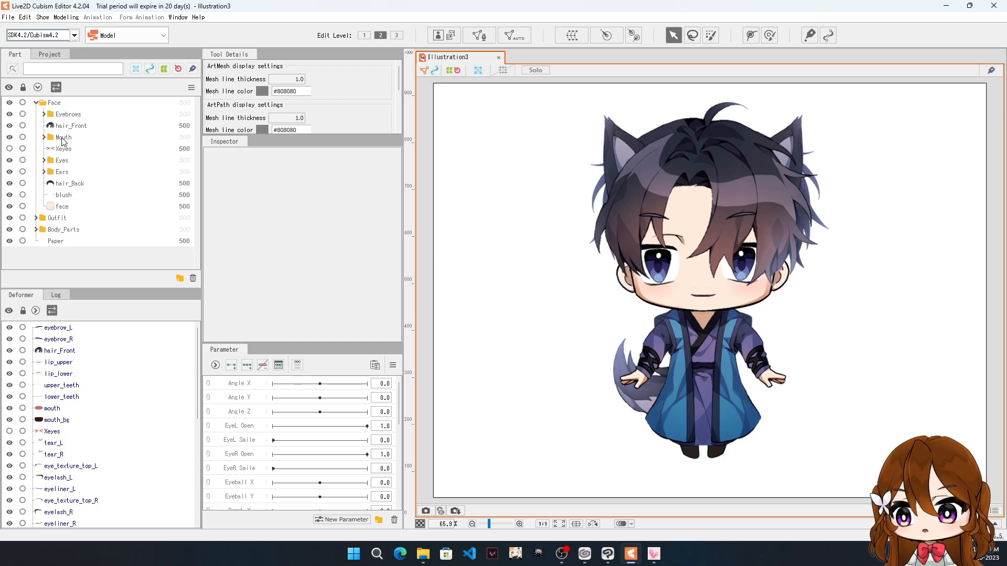
click(36, 218)
click(36, 241)
scroll(81, 197, down, 3)
click(68, 207)
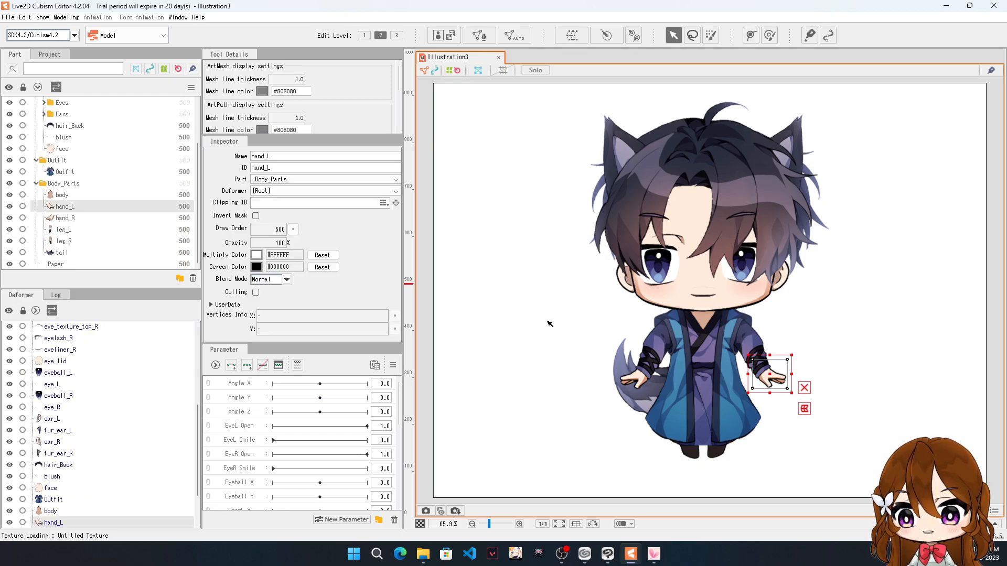
Step: Examine the character's face up close and review the full list of imported meshes in the deformer and parts lists
scroll(782, 384, up, 5)
scroll(787, 383, down, 3)
scroll(571, 248, down, 1)
scroll(568, 251, down, 3)
scroll(603, 225, up, 5)
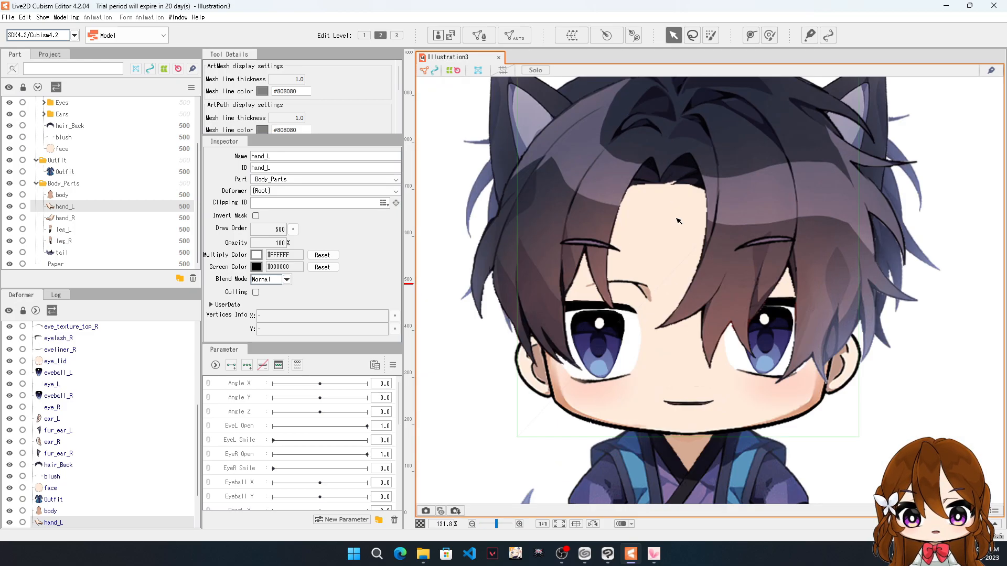
scroll(108, 380, up, 5)
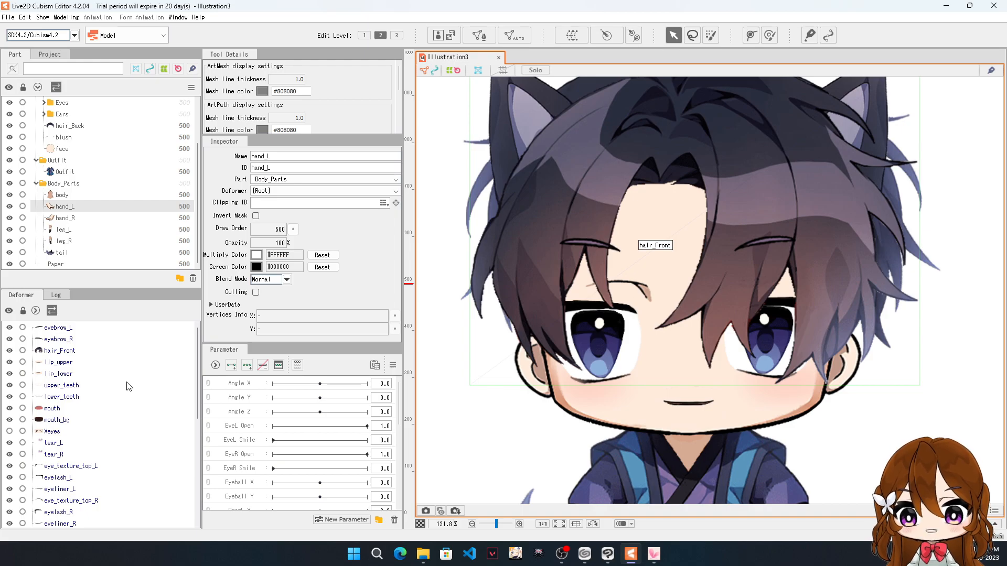
scroll(100, 381, down, 6)
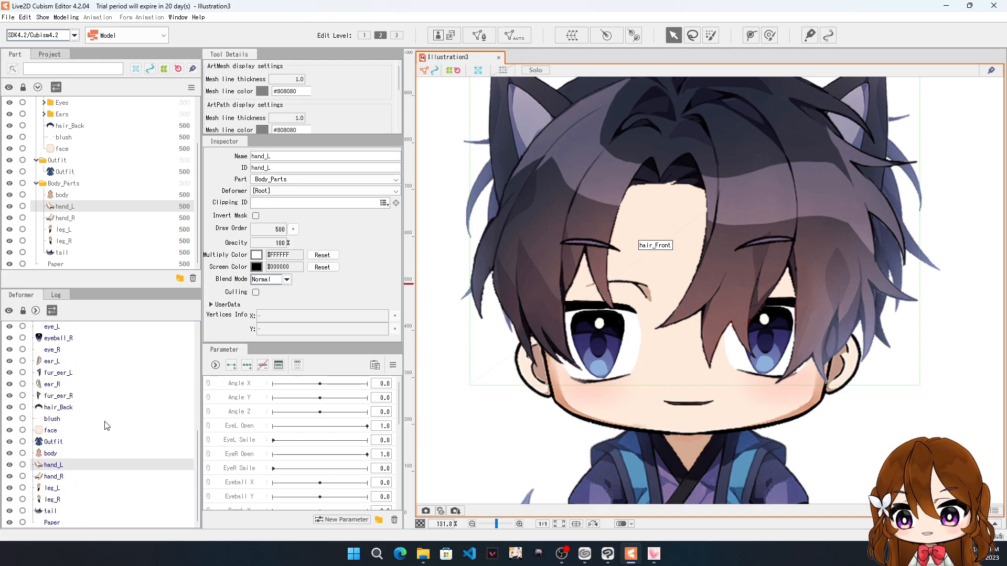
scroll(93, 421, up, 6)
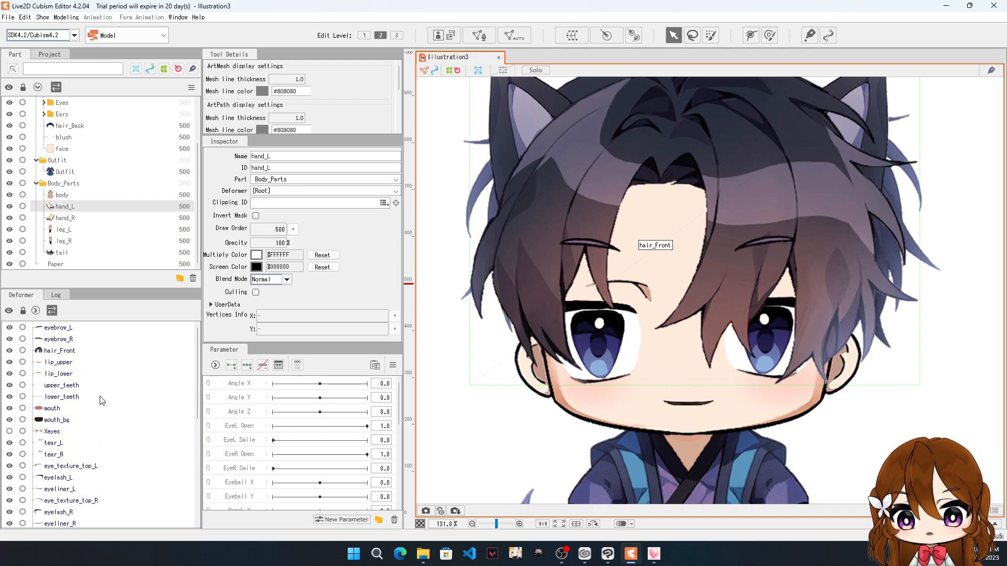
scroll(133, 168, up, 3)
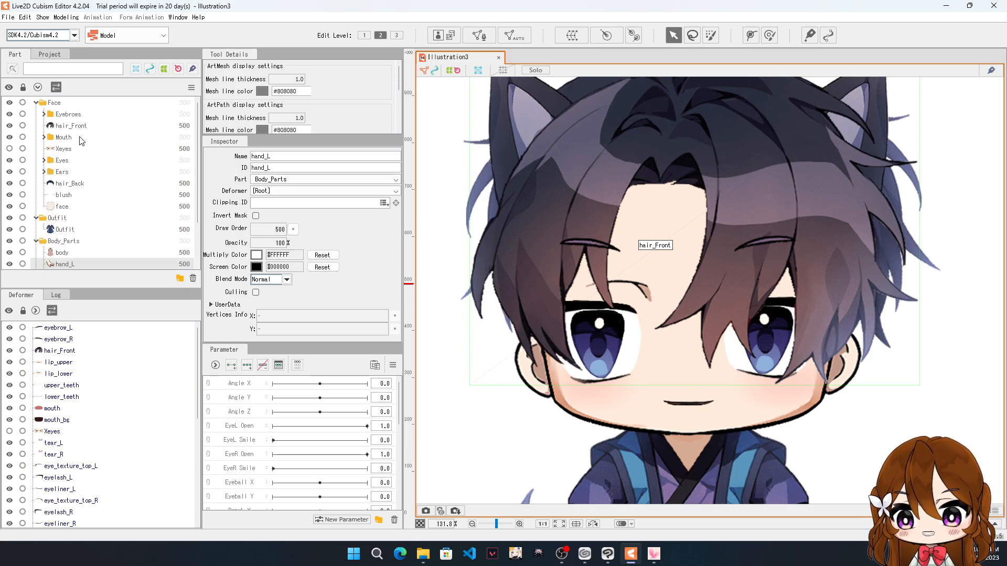
Step: Select hair_Front in the parts list, and select the Face folder, collapsing and re-expanding its contents
click(89, 126)
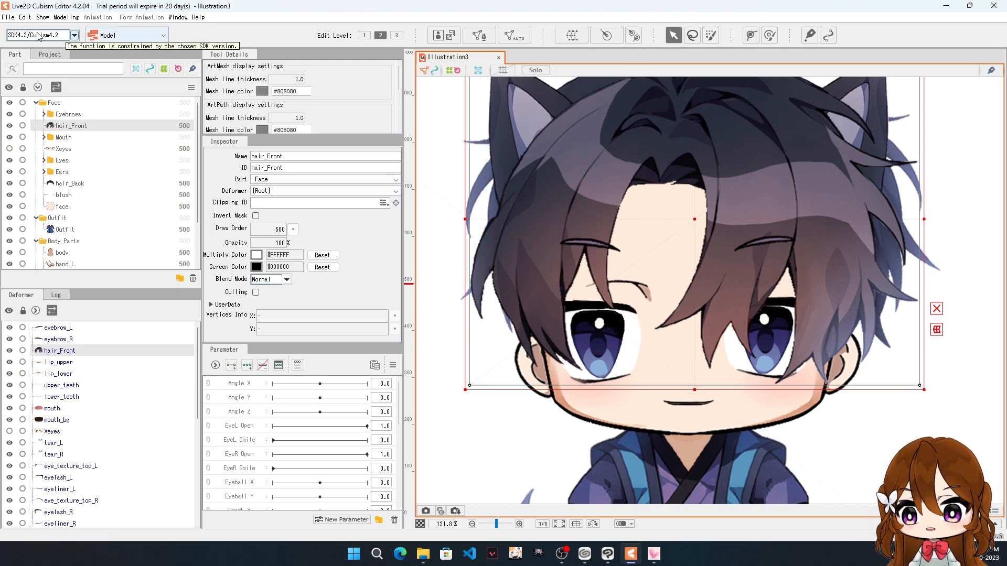
click(76, 136)
click(76, 126)
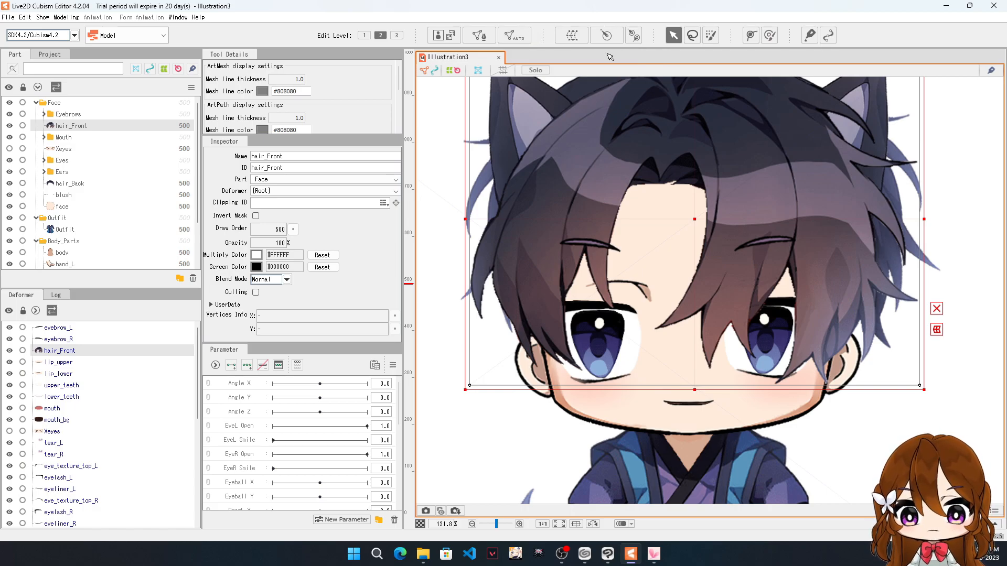
click(38, 104)
click(36, 102)
click(36, 104)
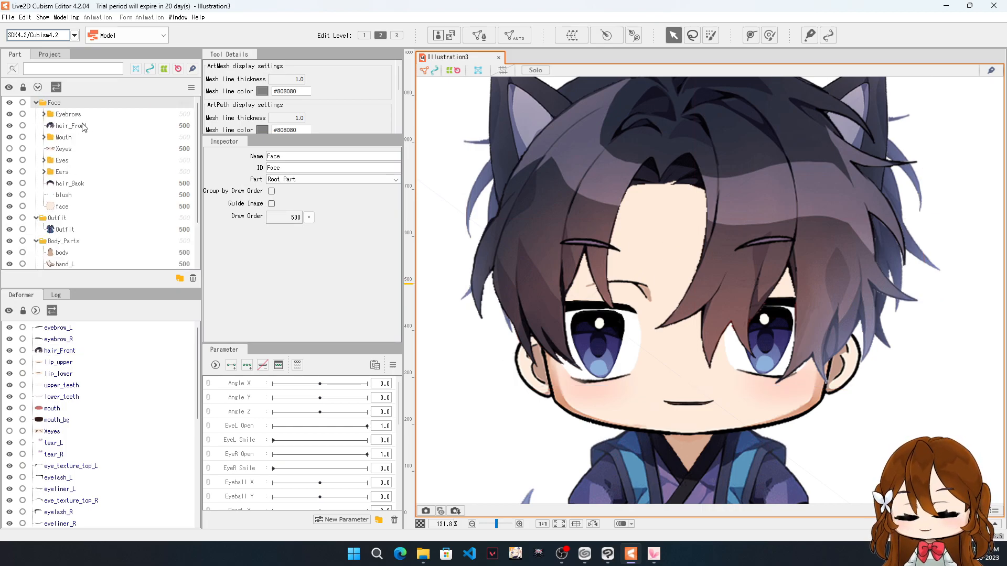
Step: Inspect the eyebrow_L, hair_Front, lip, mouth, mouth_bg and teeth meshes one at a time, ending on upper_teeth
click(44, 114)
click(44, 115)
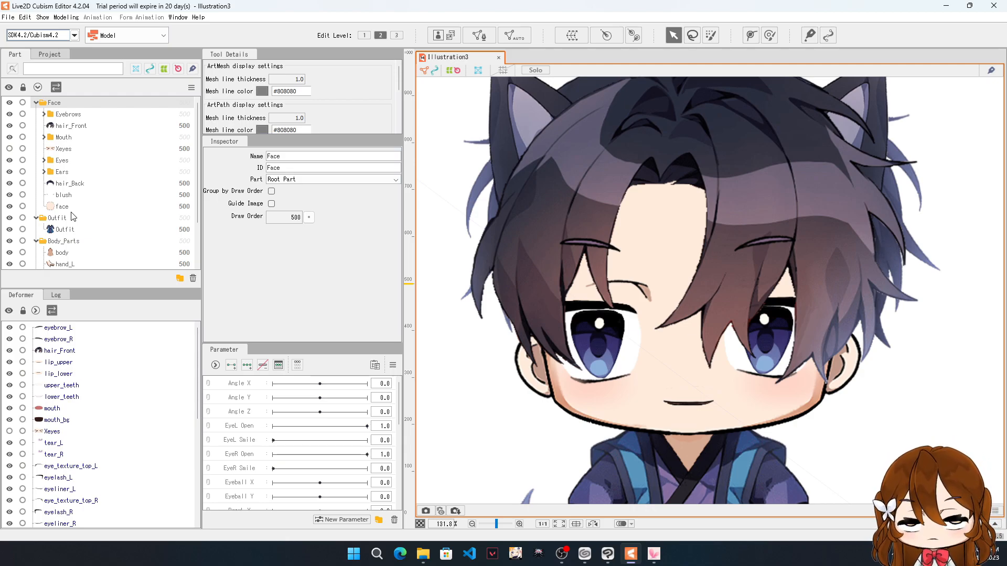
click(57, 339)
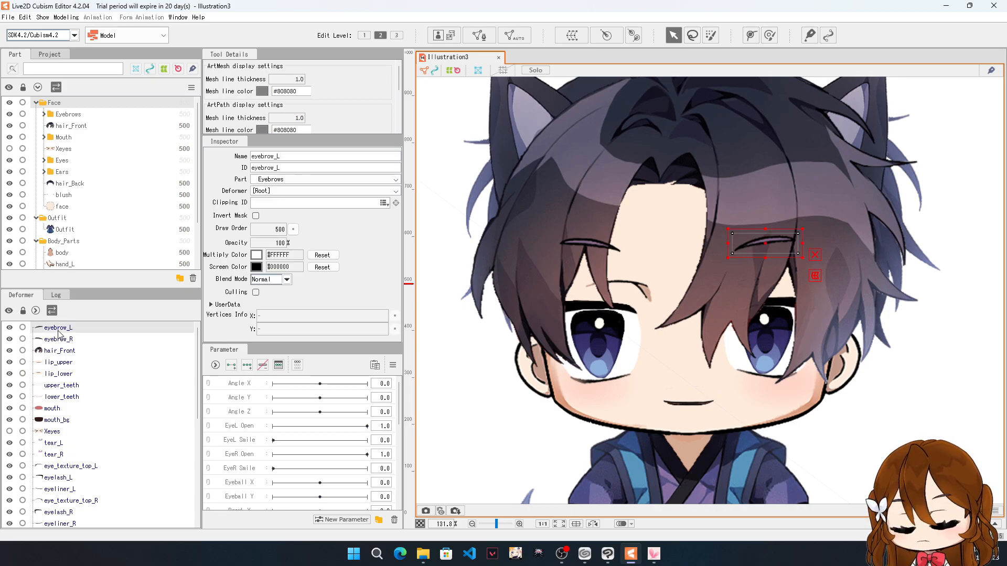
click(60, 350)
click(58, 362)
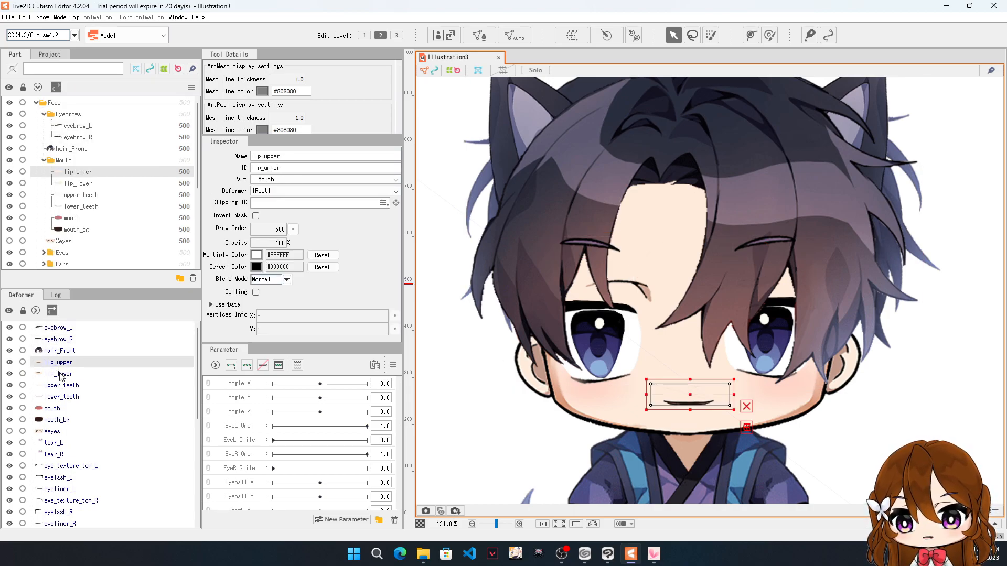
click(61, 374)
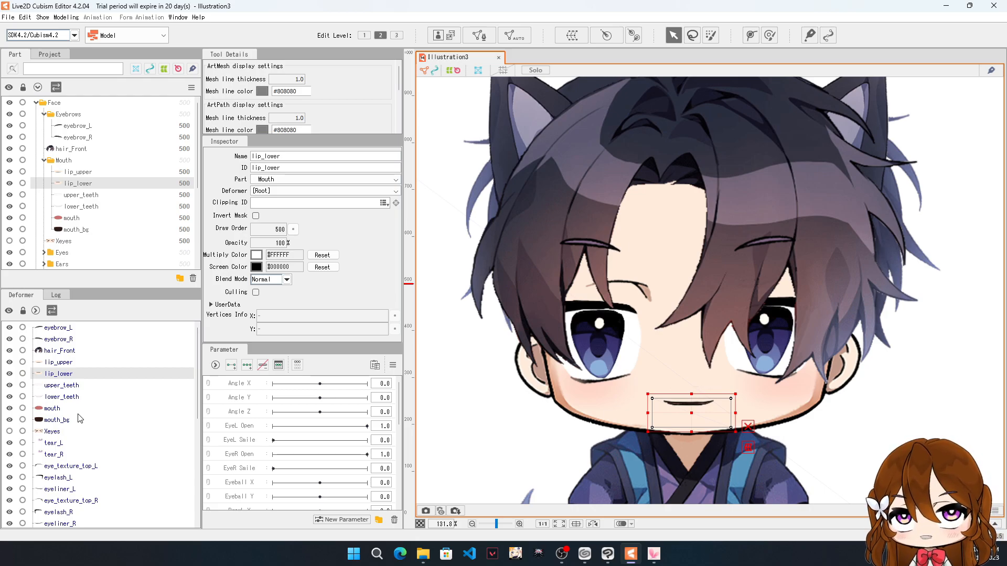
click(52, 408)
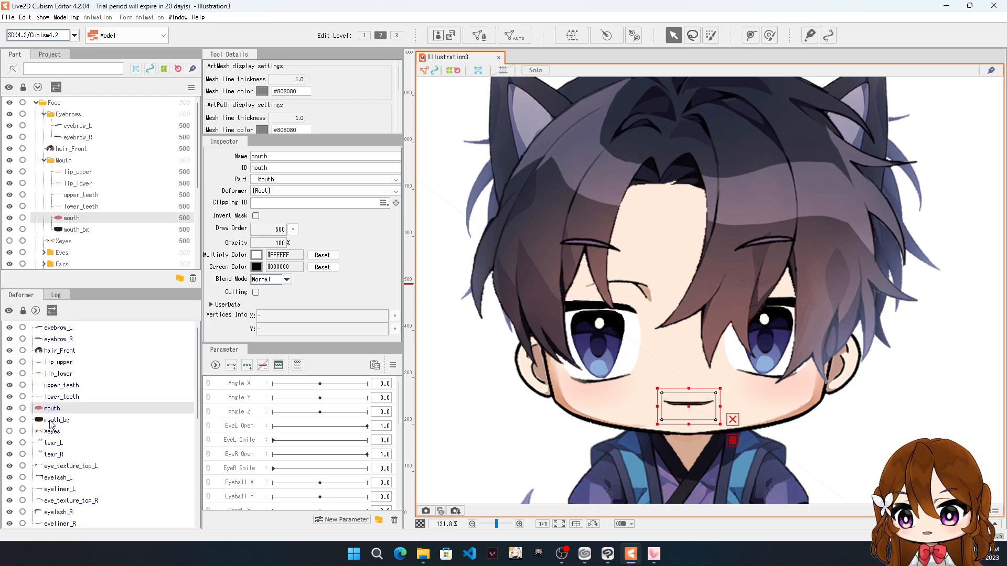
click(53, 420)
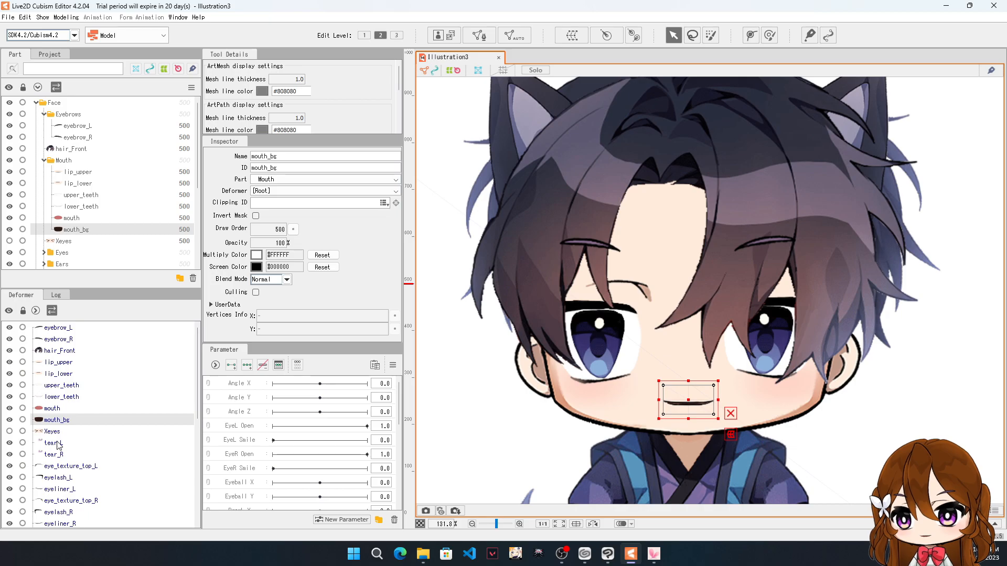
click(60, 408)
click(62, 397)
click(63, 386)
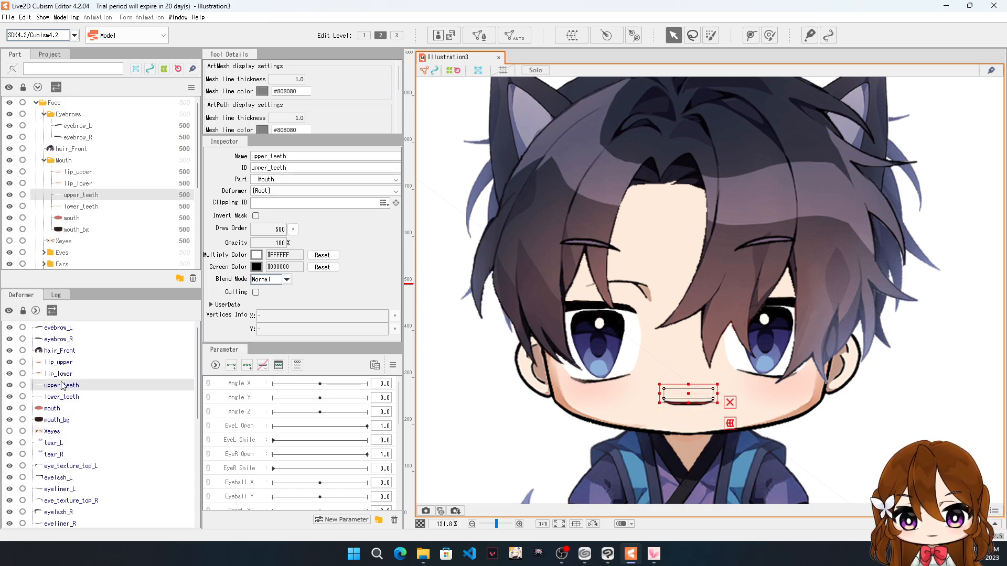
Step: Review the full list of meshes in the deformer list, from the eyebrows down to the body
scroll(62, 388, down, 4)
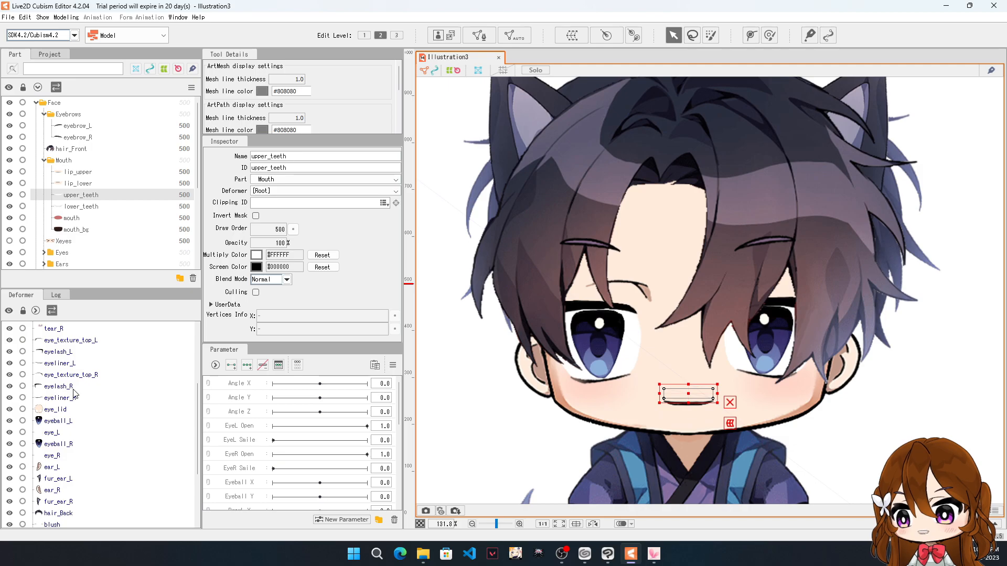
scroll(89, 362, down, 2)
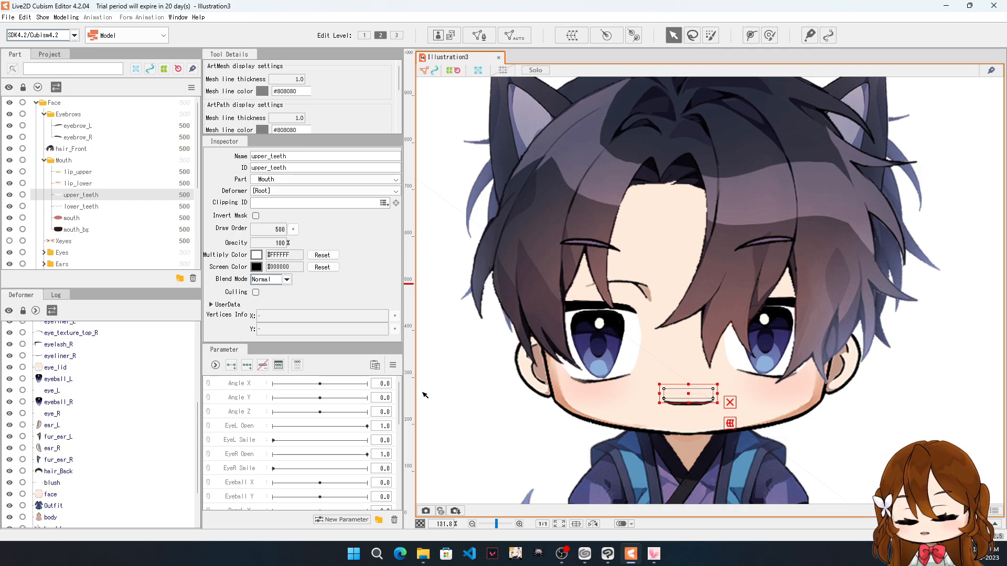
scroll(84, 342, up, 6)
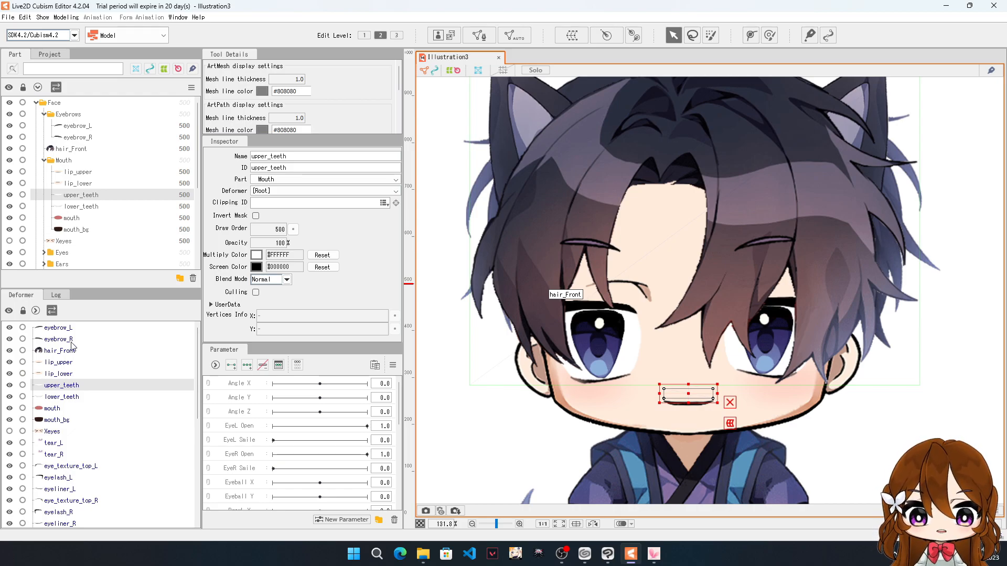
scroll(176, 170, down, 3)
scroll(177, 171, up, 3)
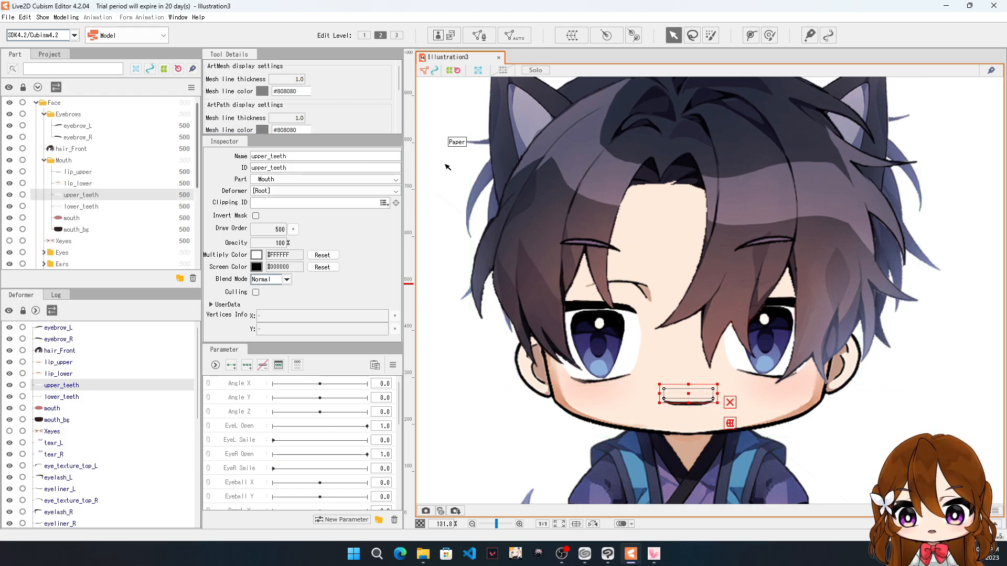
Step: Select the Paper background and examine the whole character on the canvas at different magnifications
scroll(653, 203, down, 6)
scroll(695, 221, up, 4)
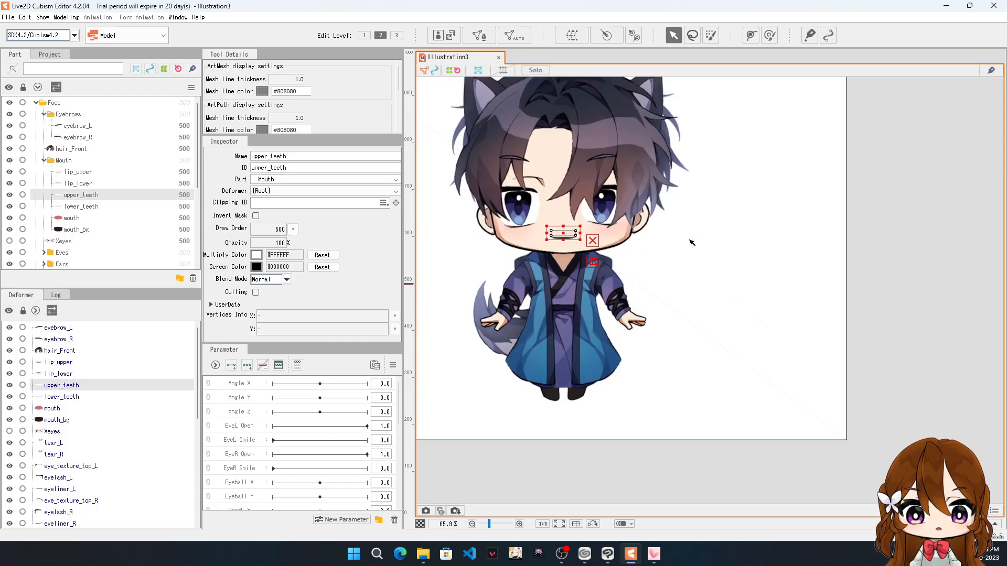
click(705, 262)
scroll(741, 268, down, 4)
scroll(817, 232, up, 8)
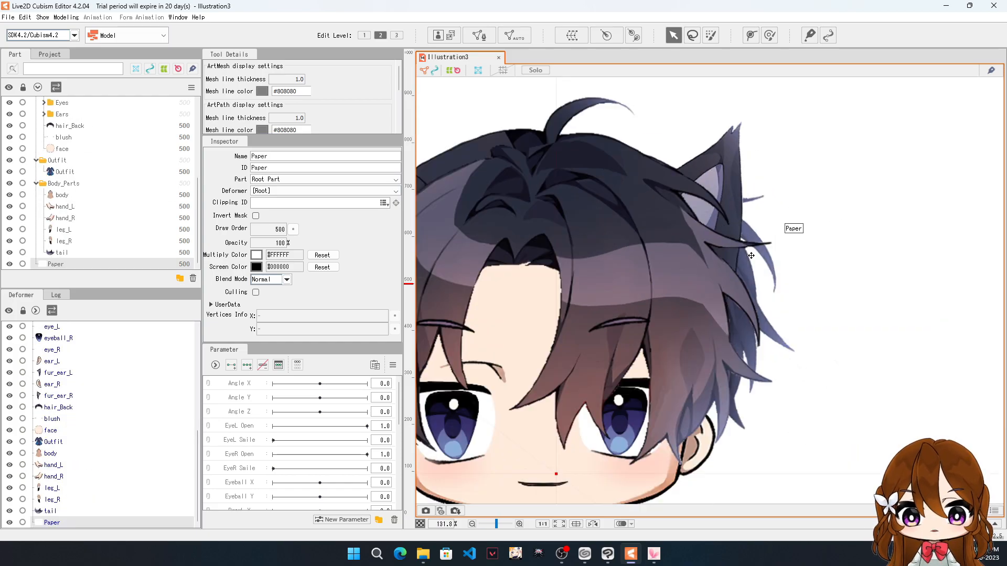
scroll(751, 257, down, 5)
scroll(698, 294, up, 2)
scroll(661, 336, down, 3)
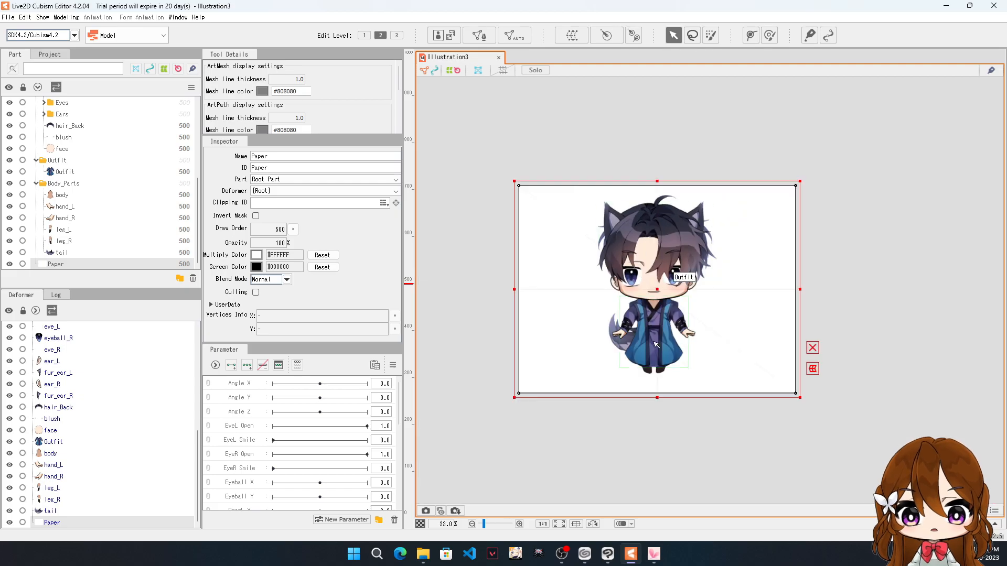
scroll(655, 344, up, 5)
scroll(655, 235, down, 4)
scroll(643, 94, up, 4)
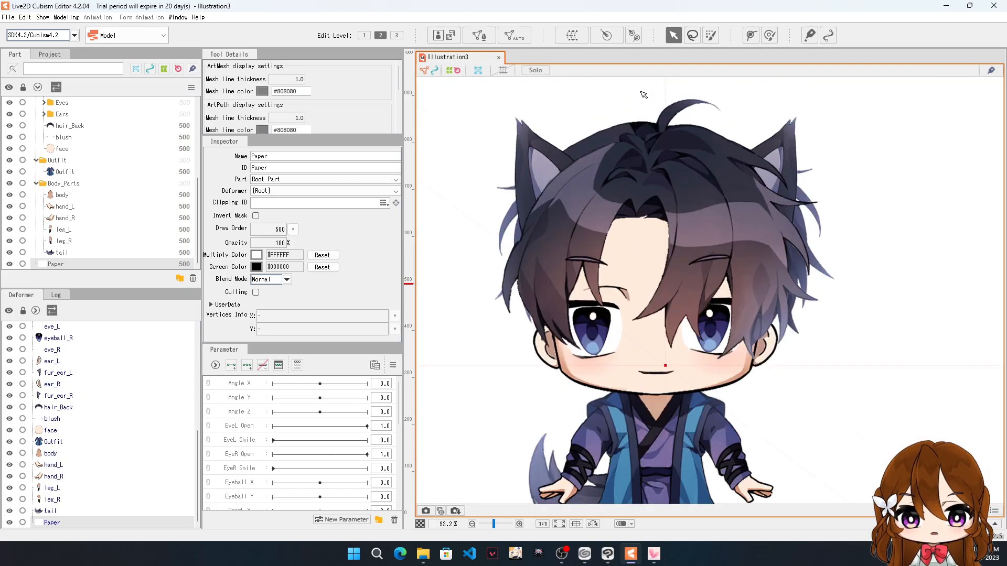
scroll(47, 331, up, 5)
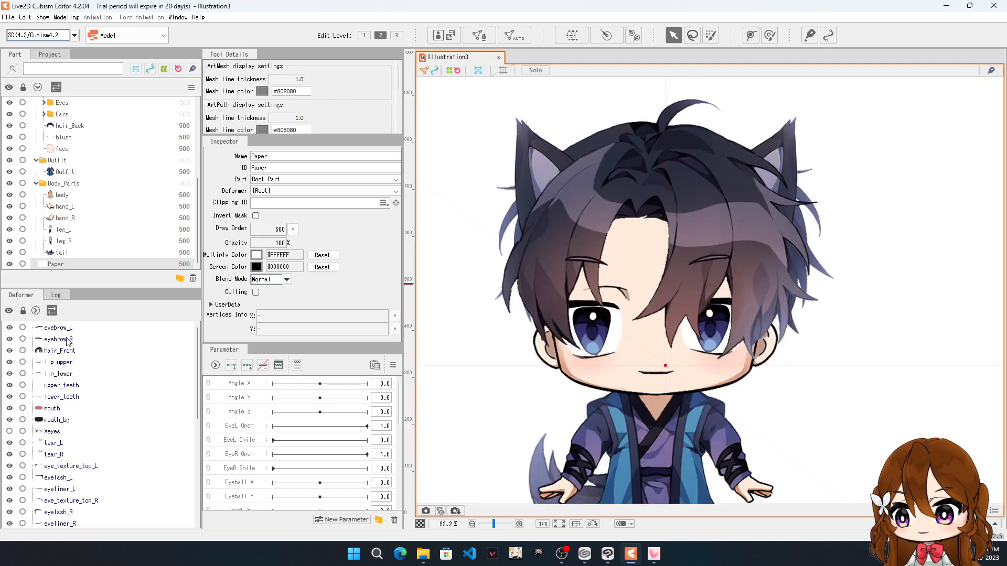
scroll(93, 136, up, 5)
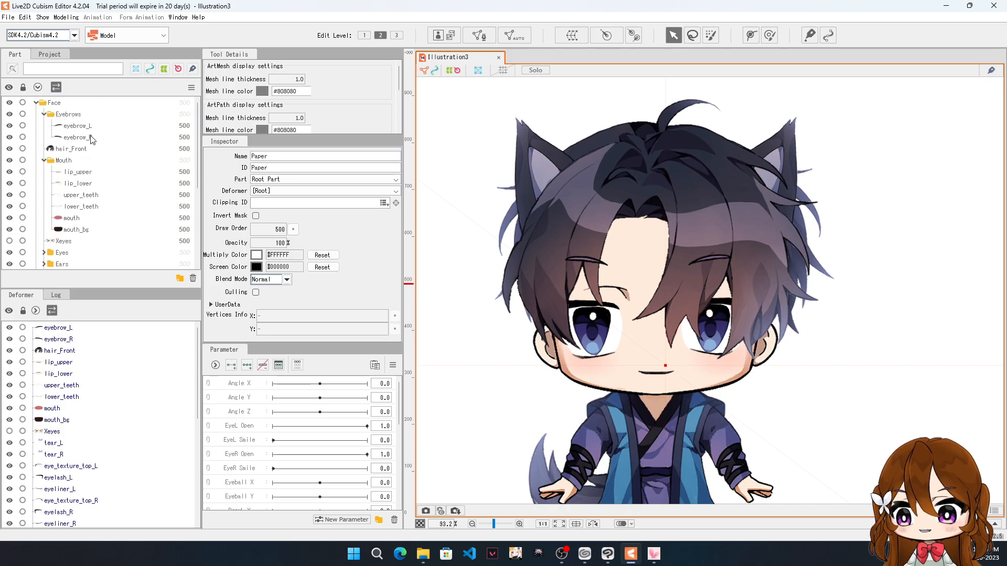
Step: Collapse the Eyebrows and Mouth folders and create a warp deformer for the Face folder with 2 × 2 Bezier and 5 × 5 conversion divisions
click(44, 114)
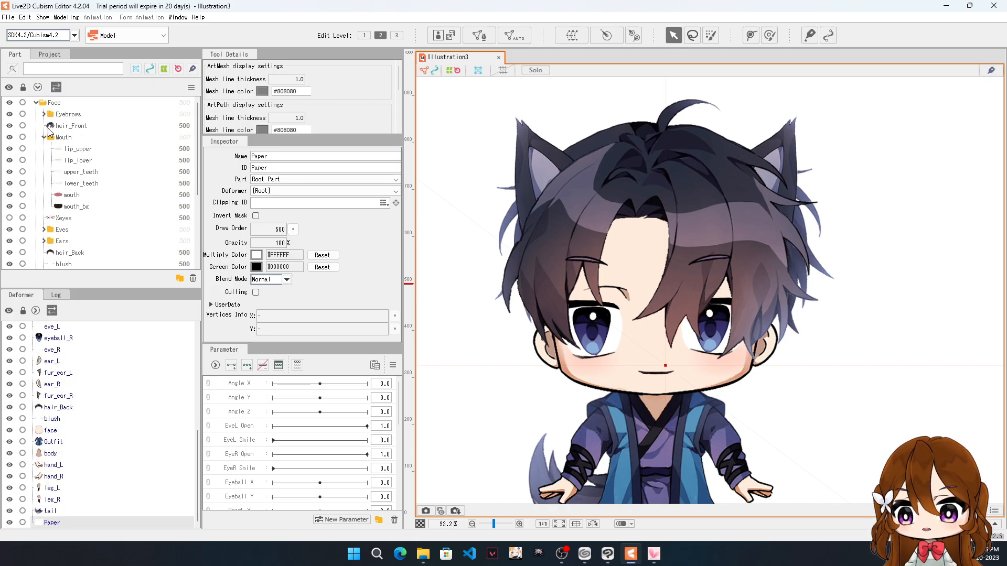
click(44, 138)
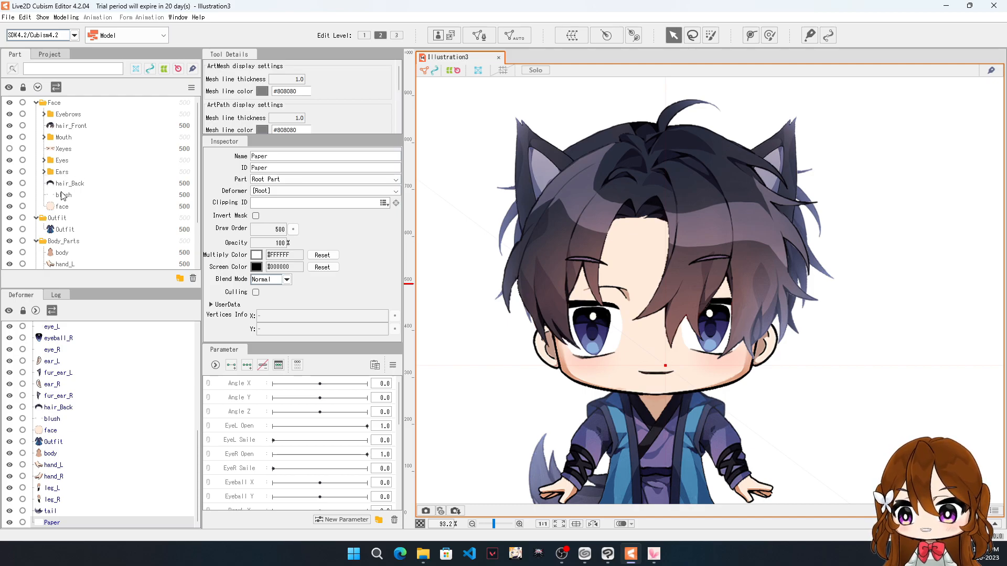
click(51, 103)
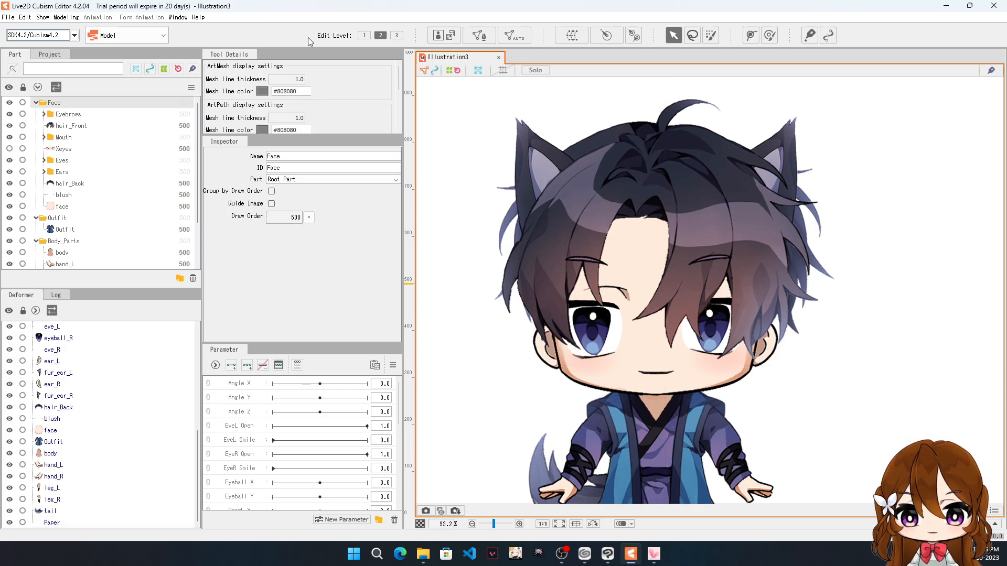
click(572, 37)
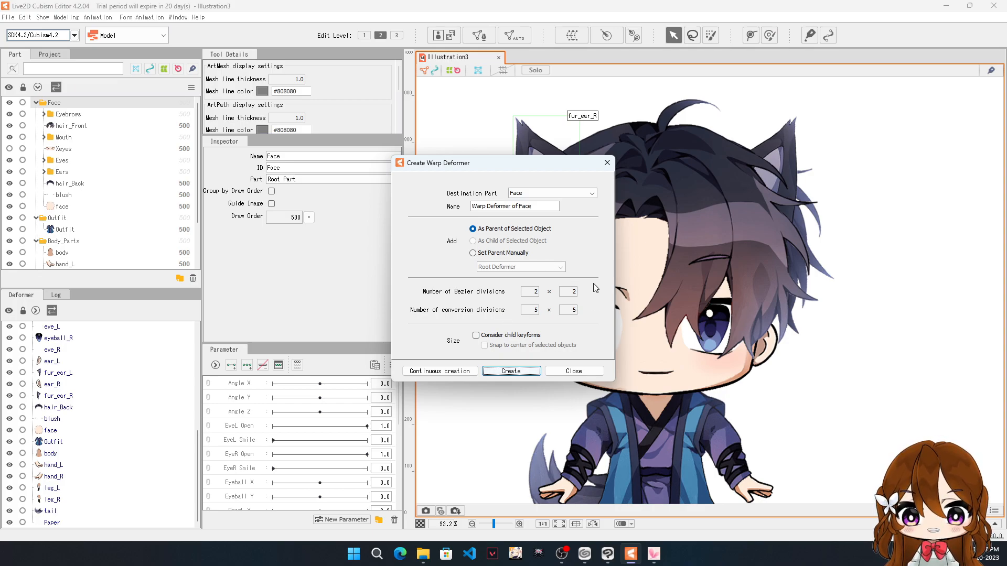
click(504, 375)
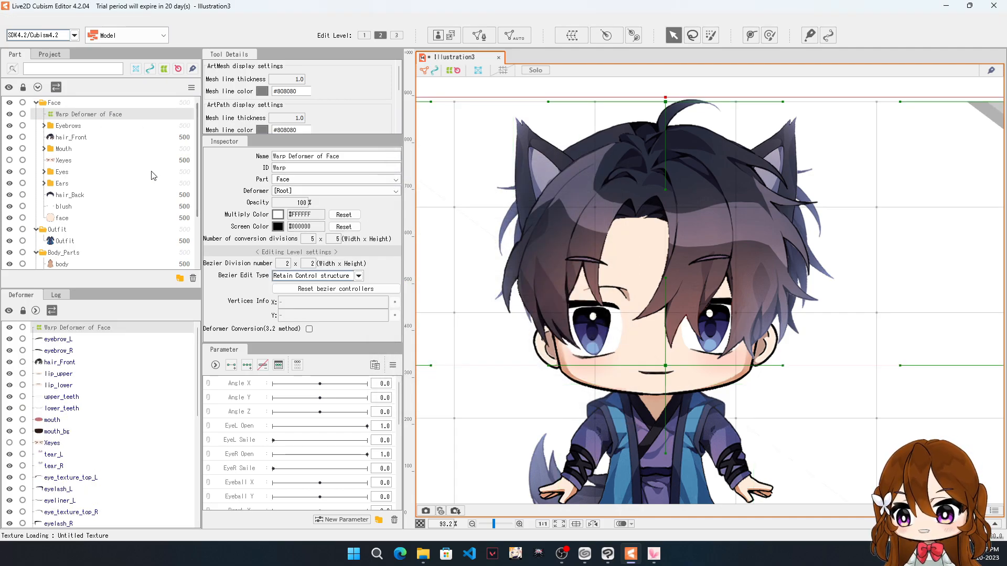
Step: Try to move the Eyebrows folder into the Warp Deformer of Face, ending with the deformer selected
click(71, 125)
click(45, 103)
click(73, 115)
drag(73, 126, 76, 118)
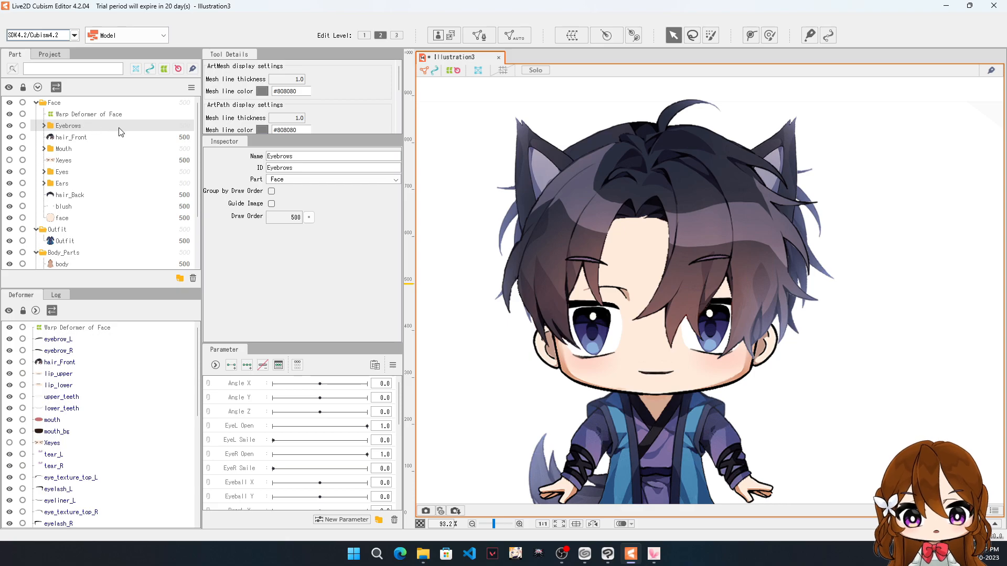
click(82, 115)
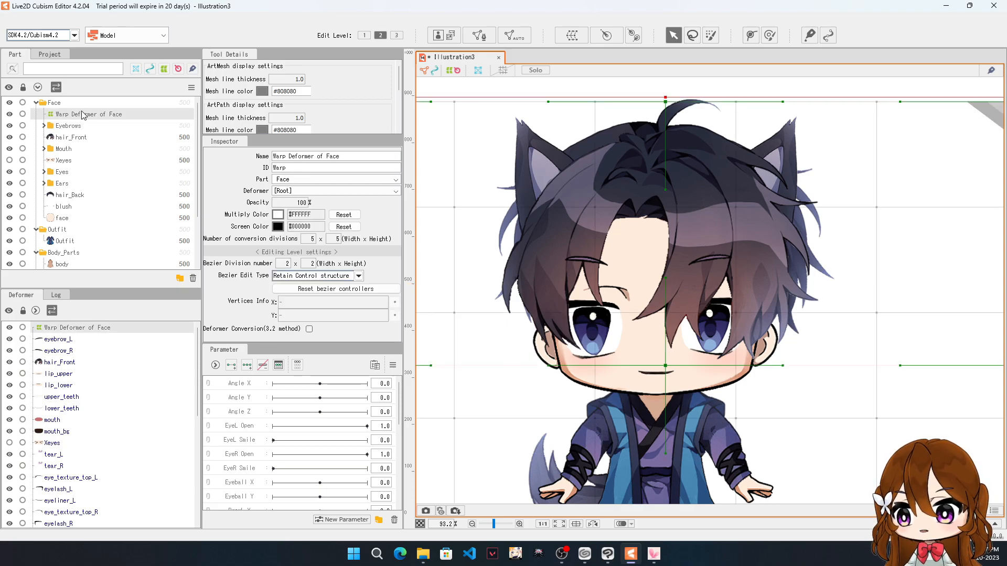
Step: Check the available commands for the Warp Deformer of Face in both lists, and delete the deformer
right_click(82, 115)
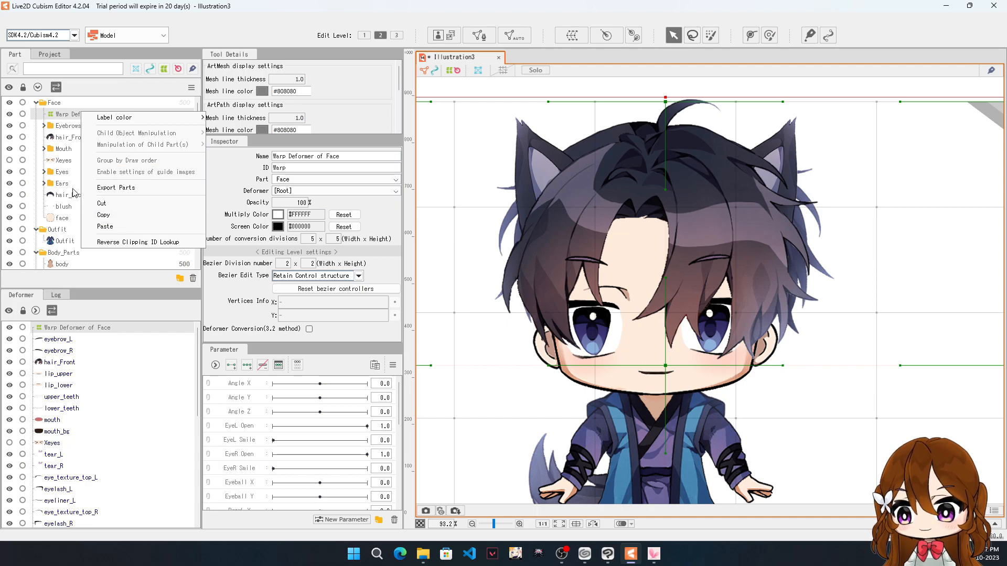
click(77, 119)
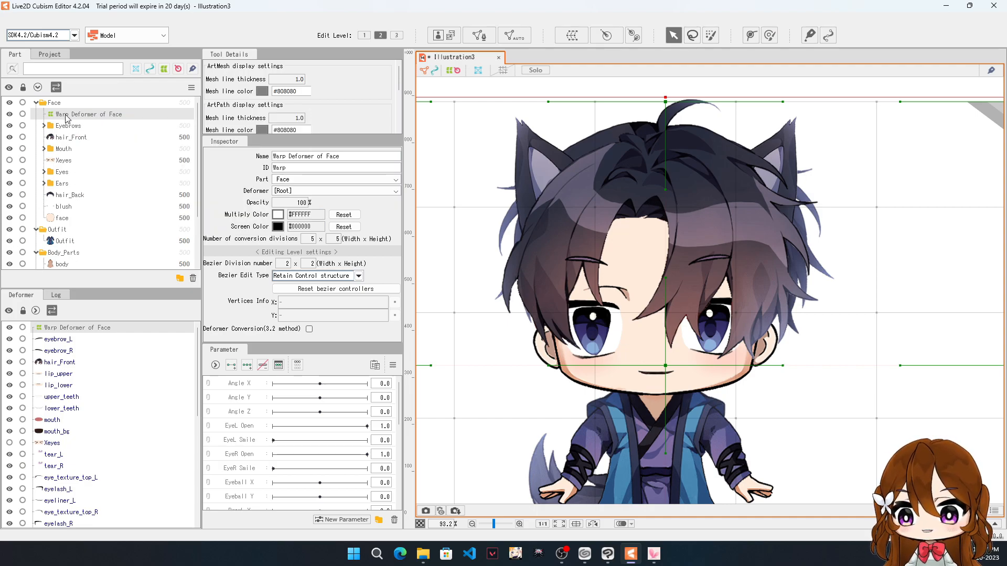
right_click(78, 330)
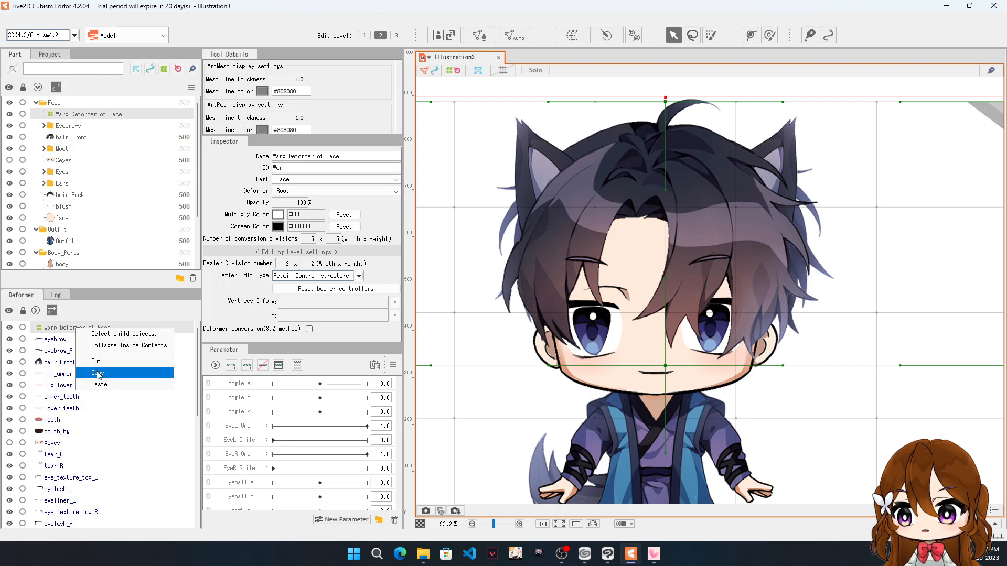
click(71, 330)
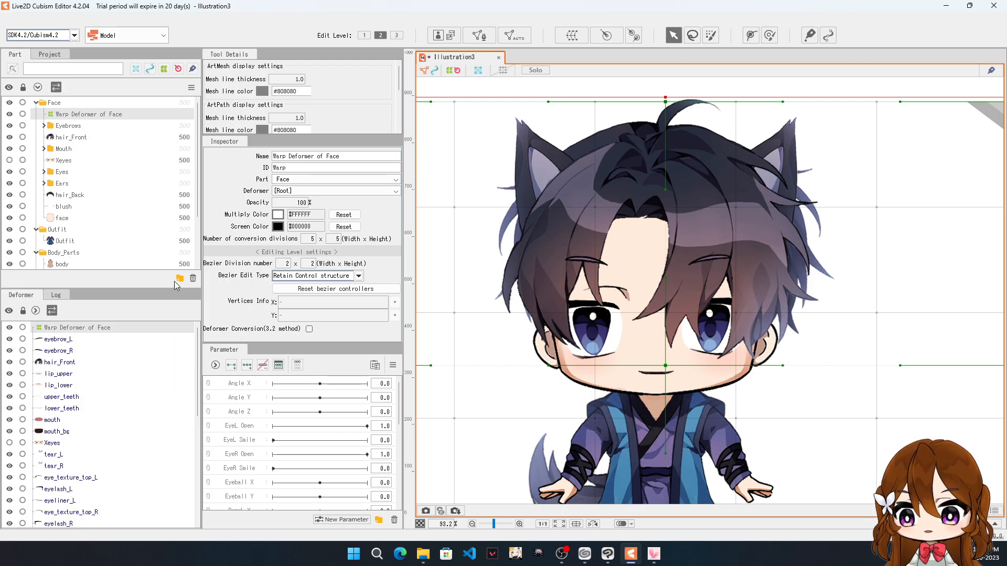
click(192, 279)
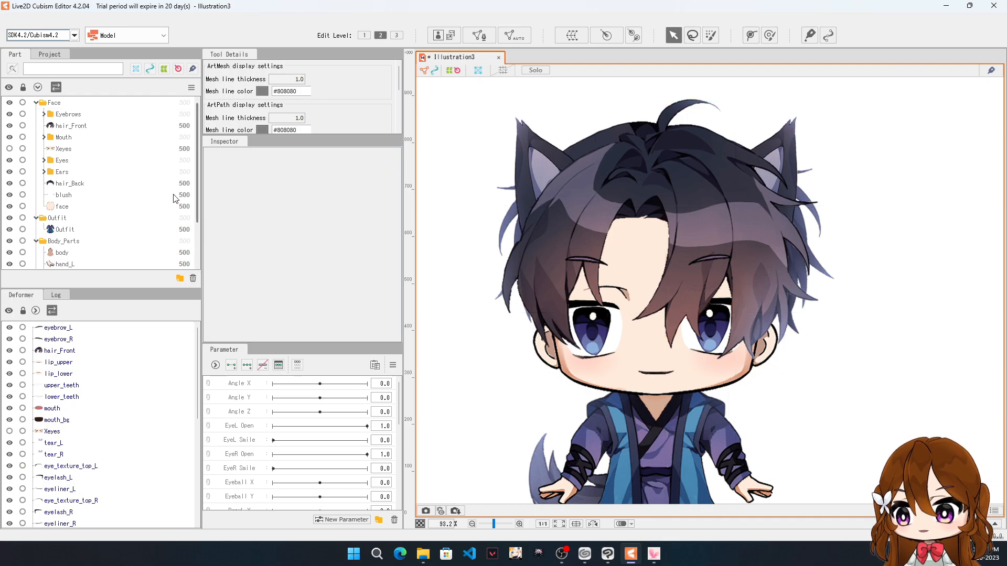
Step: Expand the Eyebrows, Mouth, Eyes and Ears folders inside the Face folder of the parts list
click(64, 115)
click(44, 114)
click(44, 160)
scroll(48, 162, down, 4)
click(44, 128)
click(44, 127)
click(45, 196)
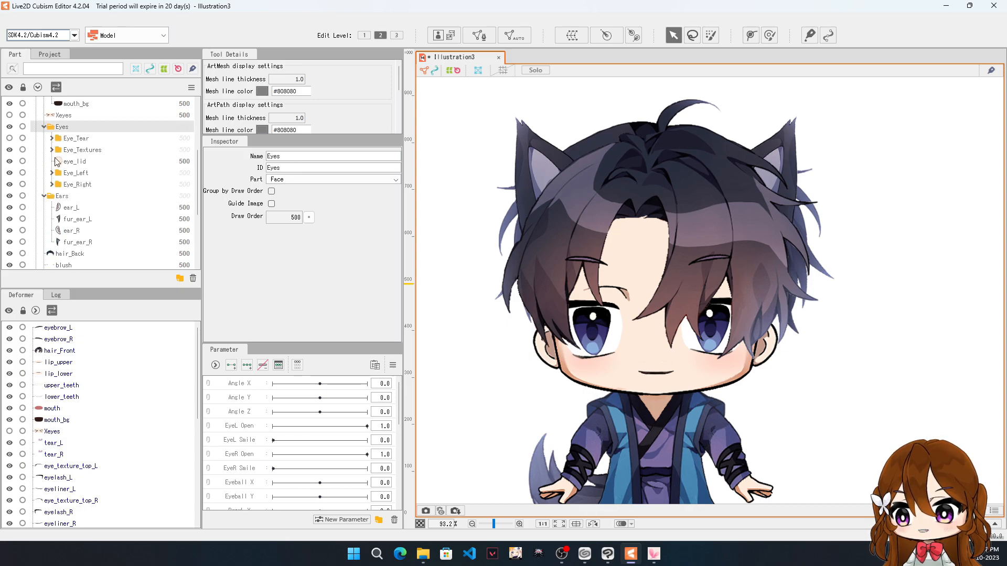
Step: Expand the Eye_Tear, Eye_Textures, Eye_Left and Eye_Right folders inside Eyes, and review the face's parts
click(52, 138)
click(52, 172)
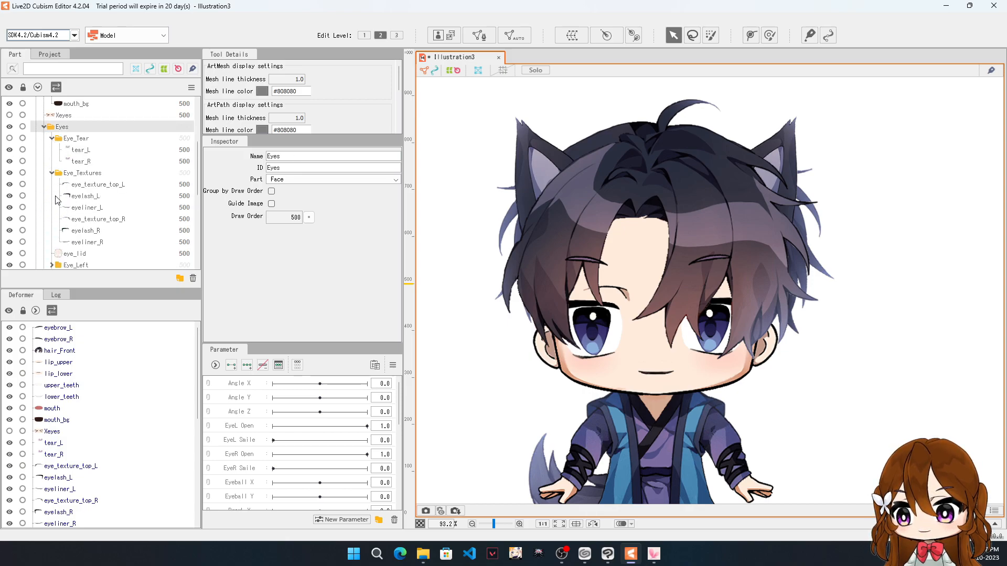
scroll(57, 170, down, 4)
scroll(59, 152, up, 2)
click(53, 140)
click(52, 173)
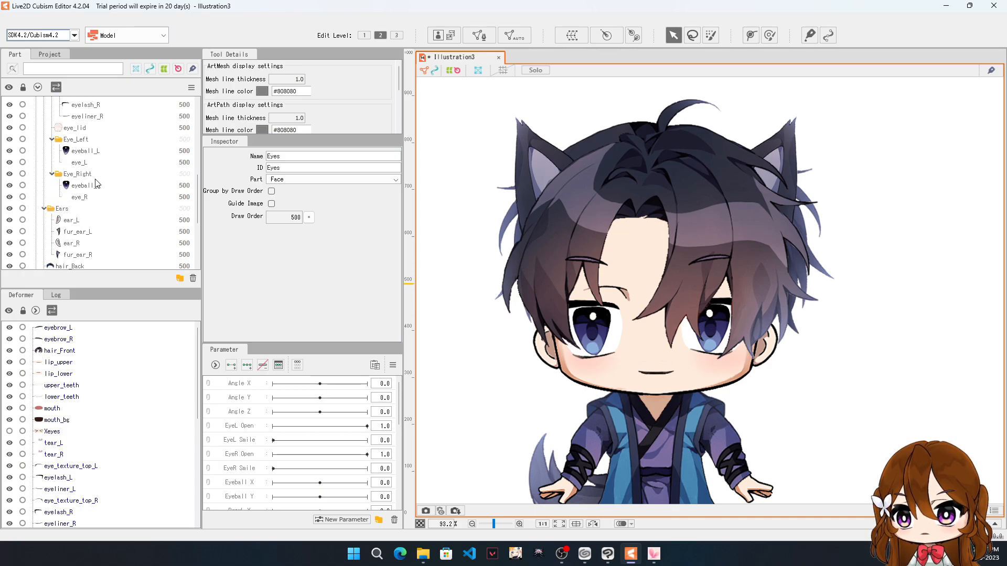
scroll(101, 182, down, 4)
scroll(95, 184, up, 10)
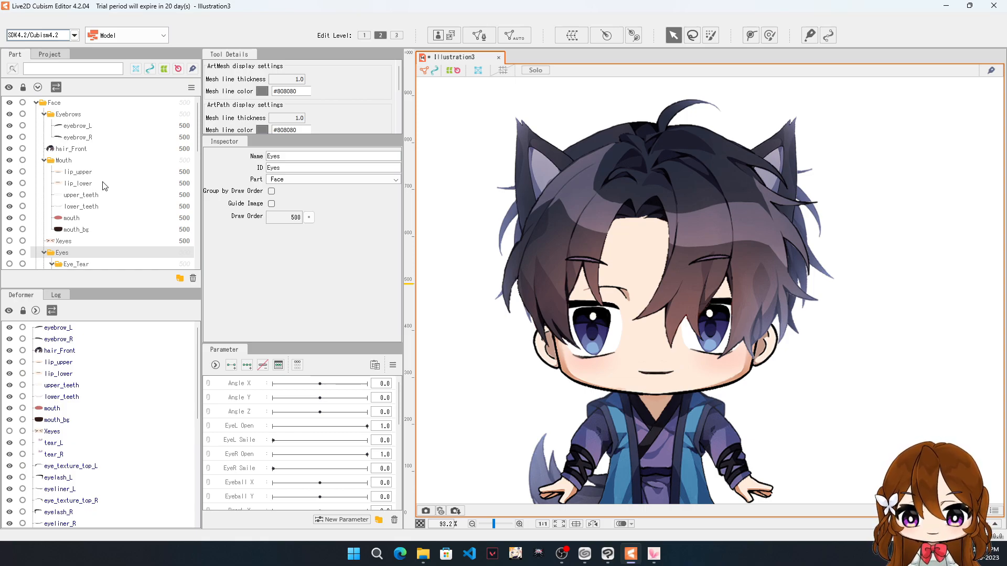
Step: Select both eyebrow meshes, hair_Front and all six Mouth meshes, from lip_upper to mouth_bg, in the parts list
click(68, 127)
ctrl+click(75, 138)
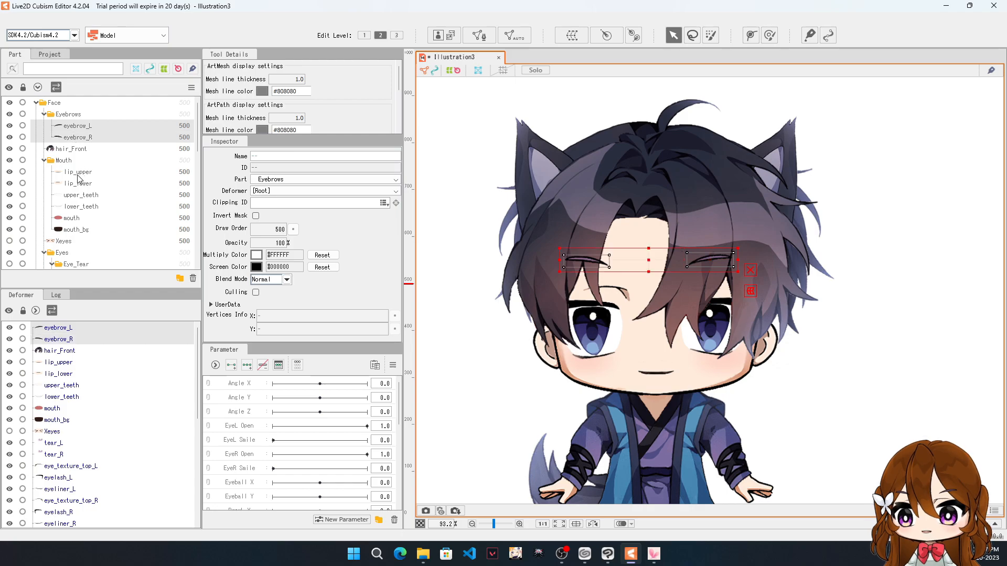
ctrl+click(77, 150)
ctrl+click(81, 173)
ctrl+click(85, 185)
ctrl+click(88, 195)
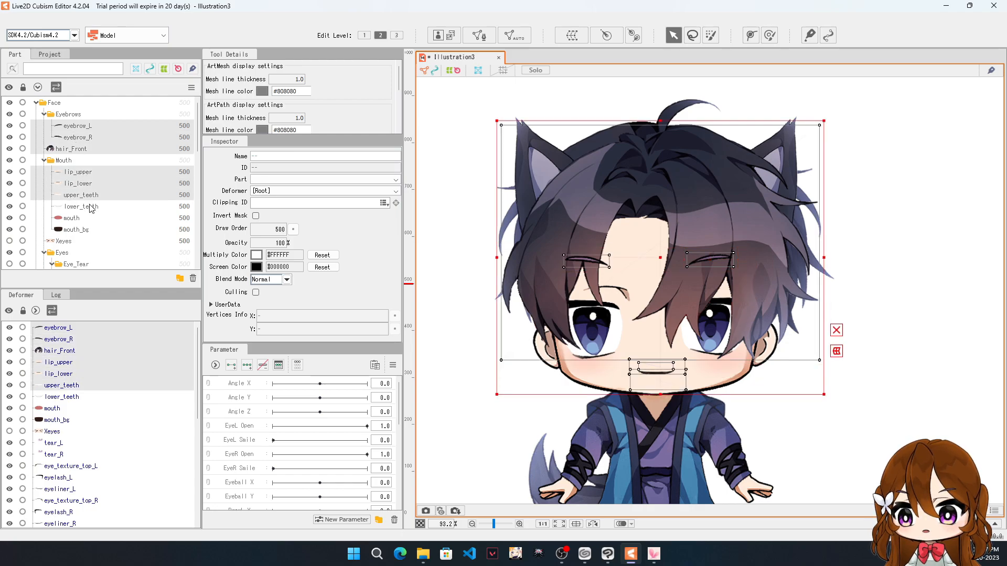
ctrl+click(84, 206)
ctrl+click(73, 218)
ctrl+click(76, 230)
Step: Add Xeyes, both tear meshes and the six Eye_Textures meshes to the current selection
scroll(71, 191, down, 4)
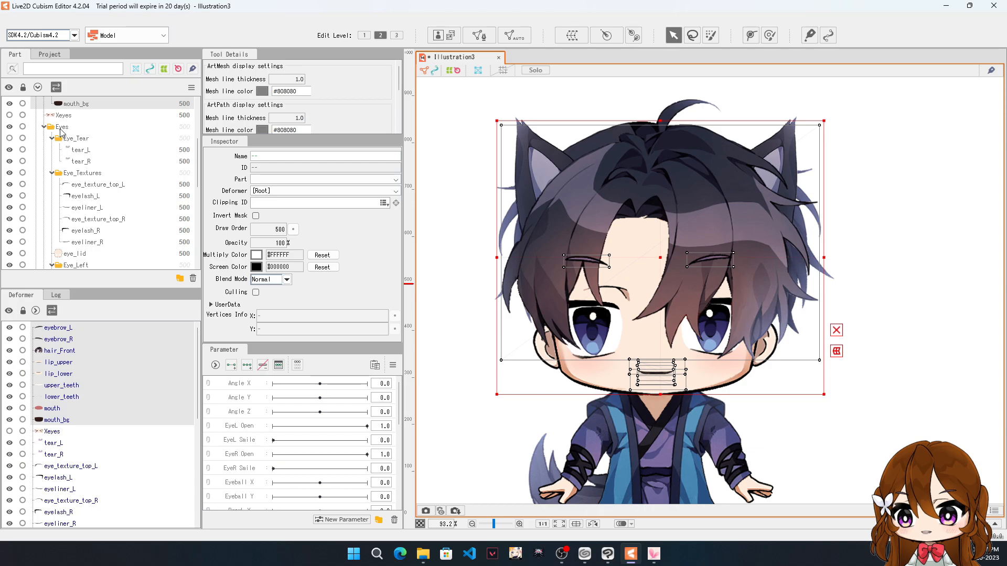
ctrl+click(64, 116)
ctrl+click(81, 149)
ctrl+click(88, 162)
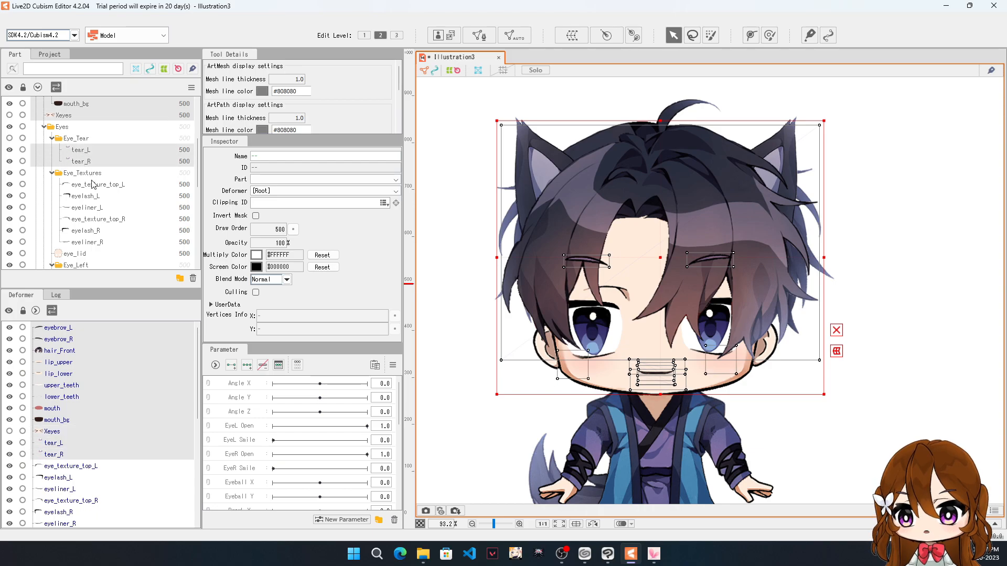
ctrl+click(98, 194)
ctrl+click(97, 185)
ctrl+click(95, 208)
ctrl+click(96, 230)
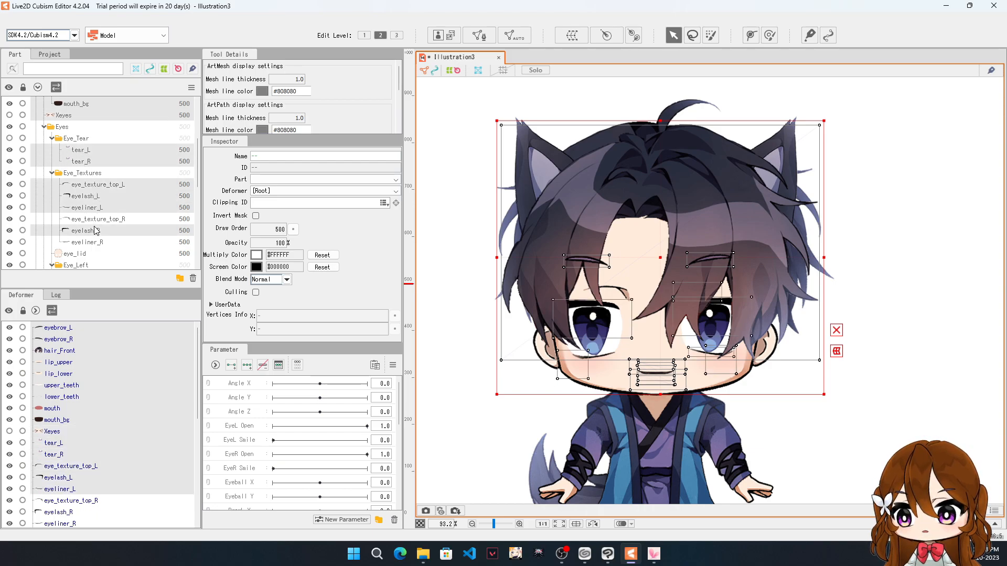
ctrl+click(99, 219)
ctrl+click(89, 241)
Step: Add eye_lid, eyeball_L, eye_L, eyeball_R and eye_R to the current selection
scroll(76, 225, down, 3)
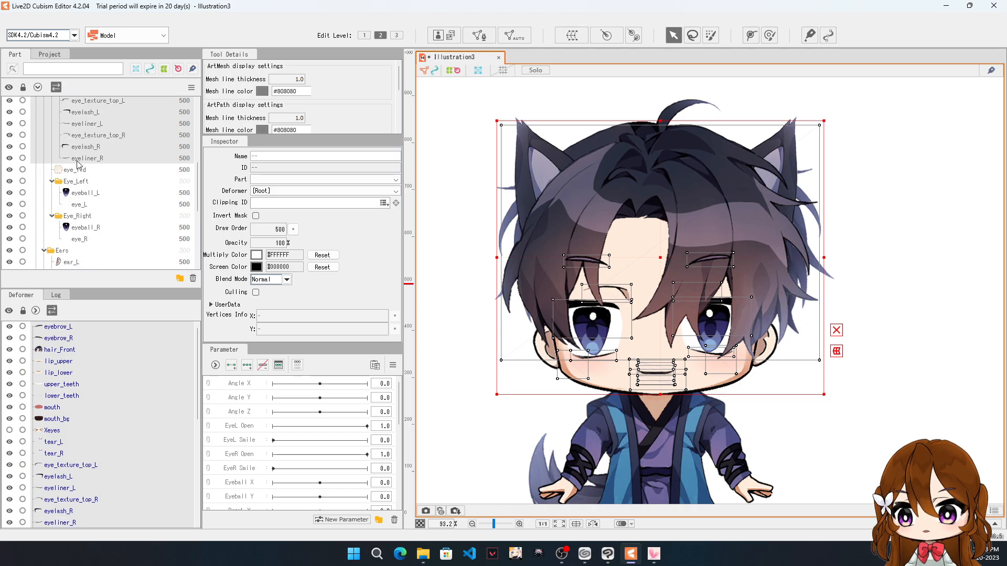
ctrl+click(77, 169)
ctrl+click(84, 193)
ctrl+click(85, 205)
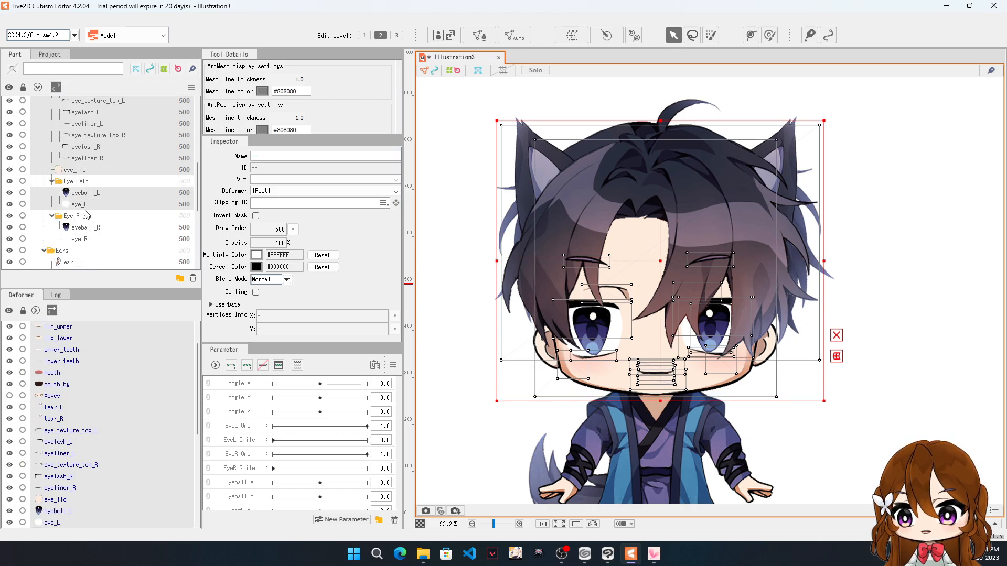
ctrl+click(86, 227)
ctrl+click(80, 239)
Step: Extend the selection with the four Ears meshes, hair_Back, blush and face
scroll(81, 238, down, 3)
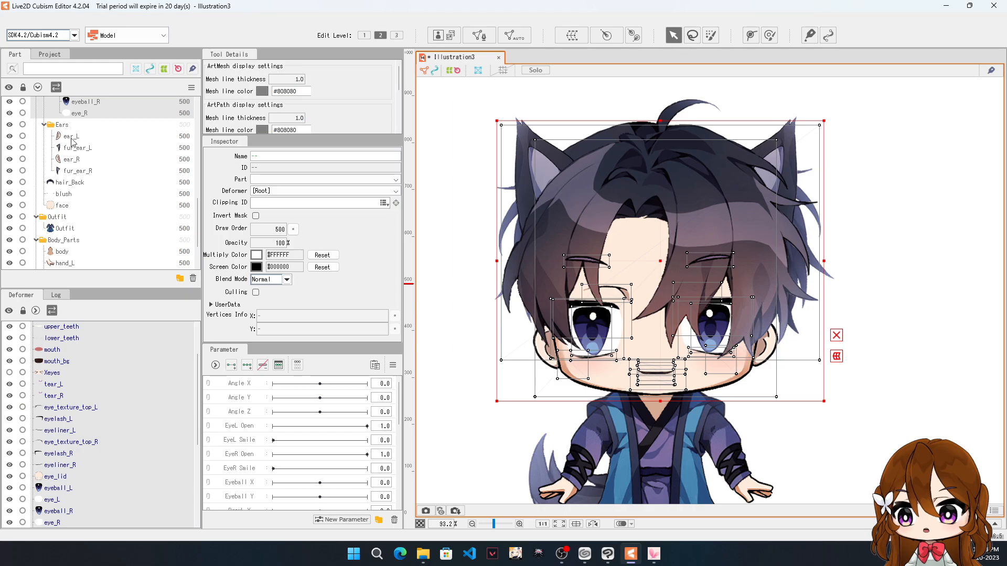
ctrl+click(72, 137)
ctrl+click(73, 149)
ctrl+click(75, 159)
ctrl+click(76, 171)
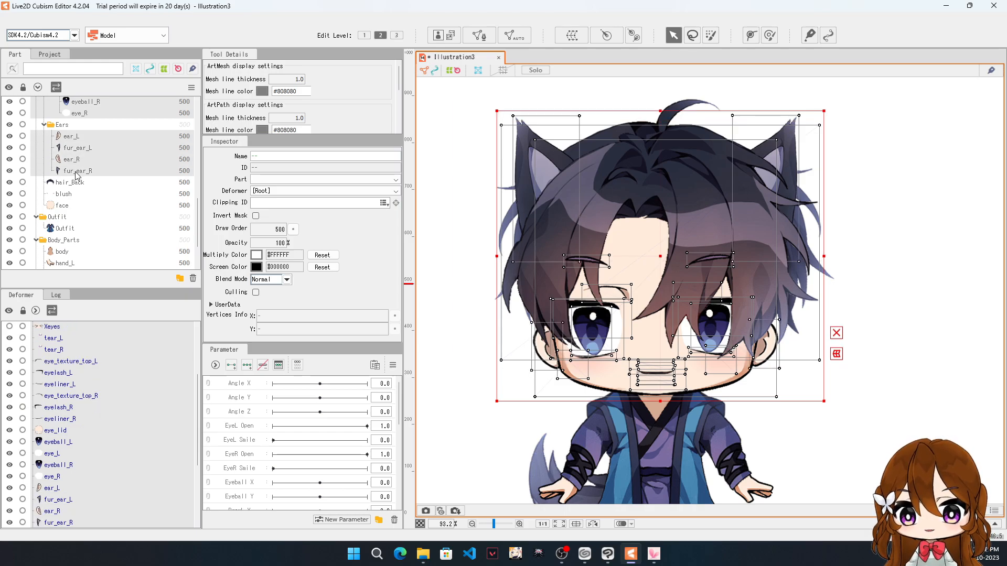
ctrl+click(73, 182)
ctrl+click(69, 193)
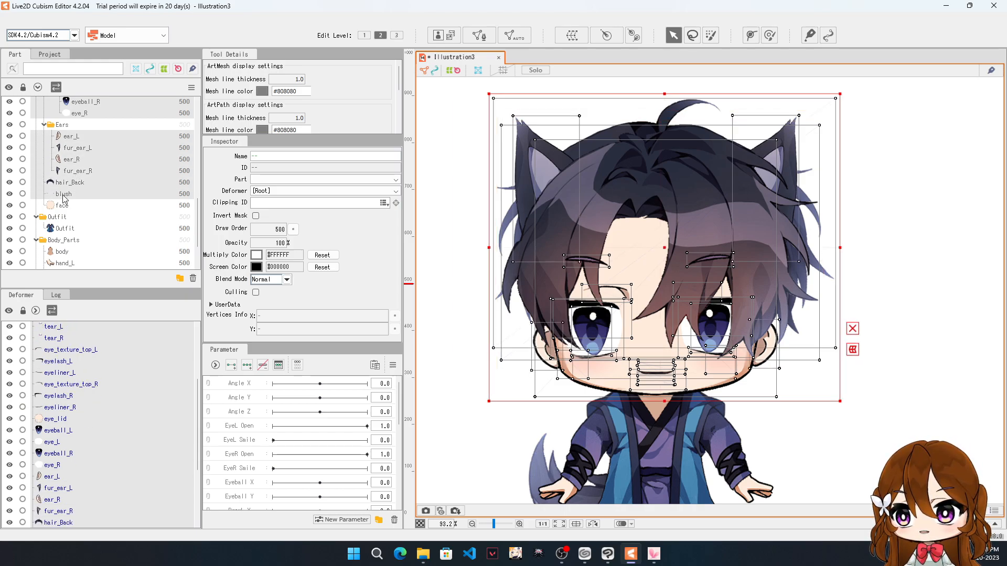
ctrl+click(64, 205)
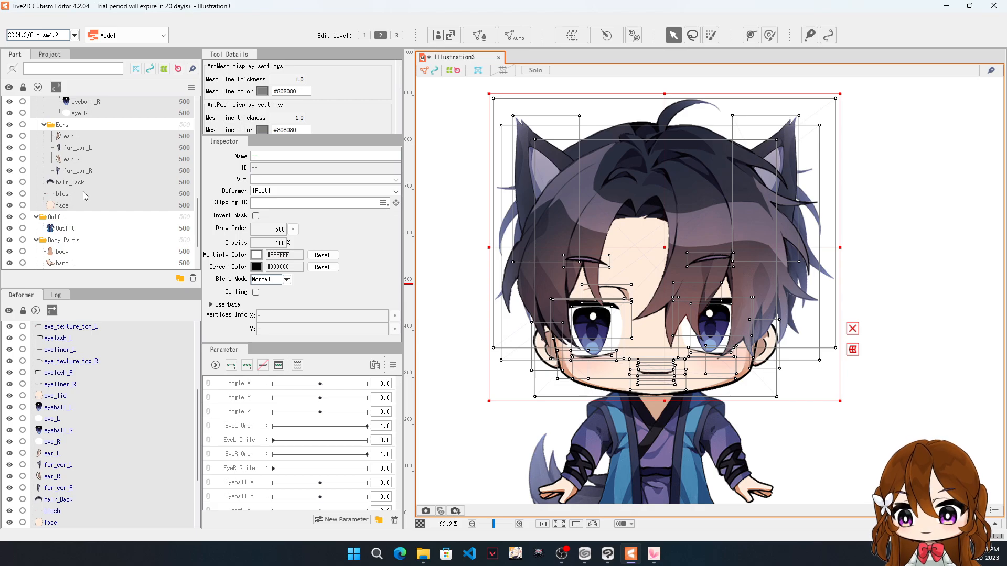
Step: Create a warp deformer named Face Warp in the Face part as parent of the selected meshes, with 2 × 2 Bezier and 5 × 5 conversion divisions
scroll(79, 197, up, 5)
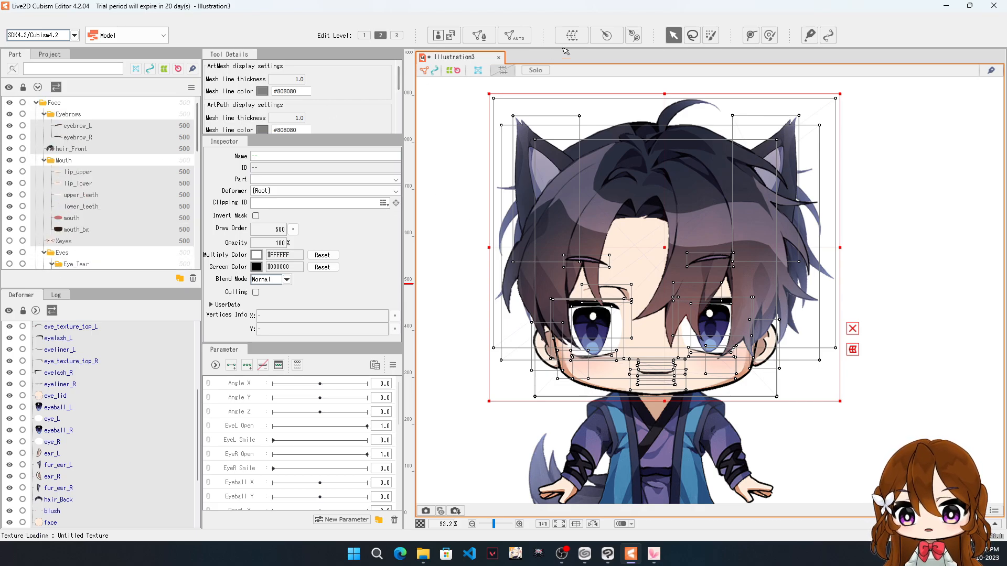
click(572, 35)
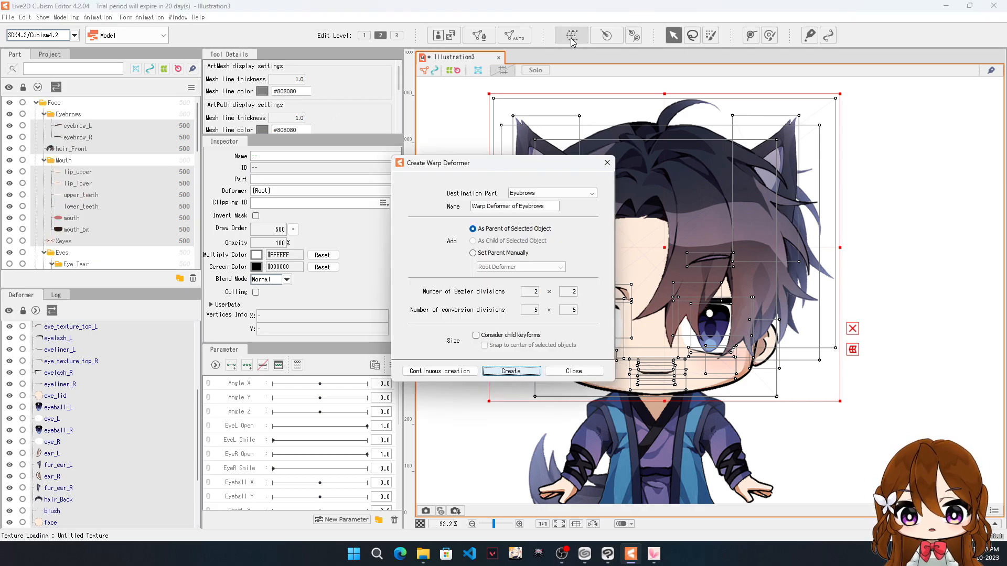
click(581, 194)
scroll(535, 236, down, 2)
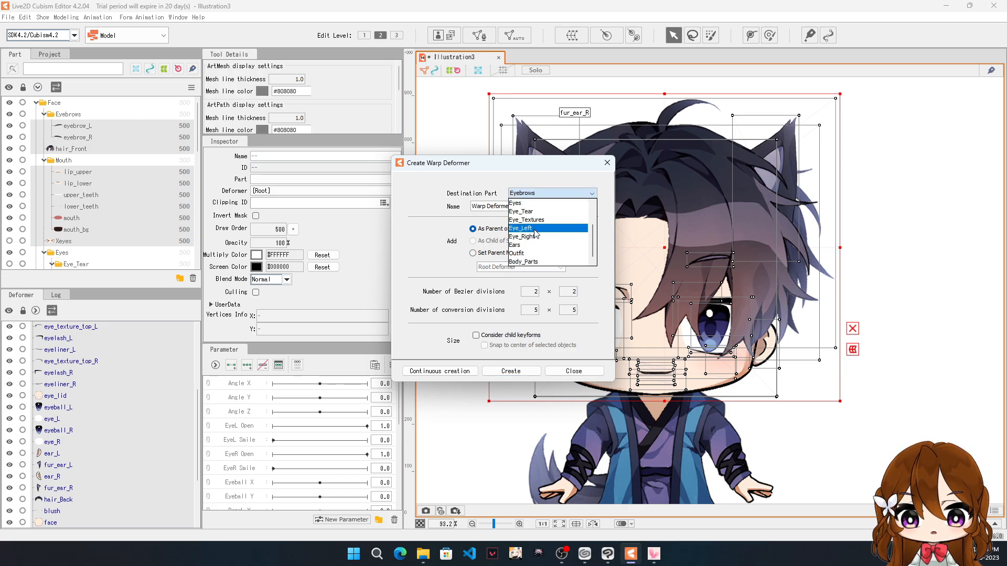
scroll(535, 238, up, 4)
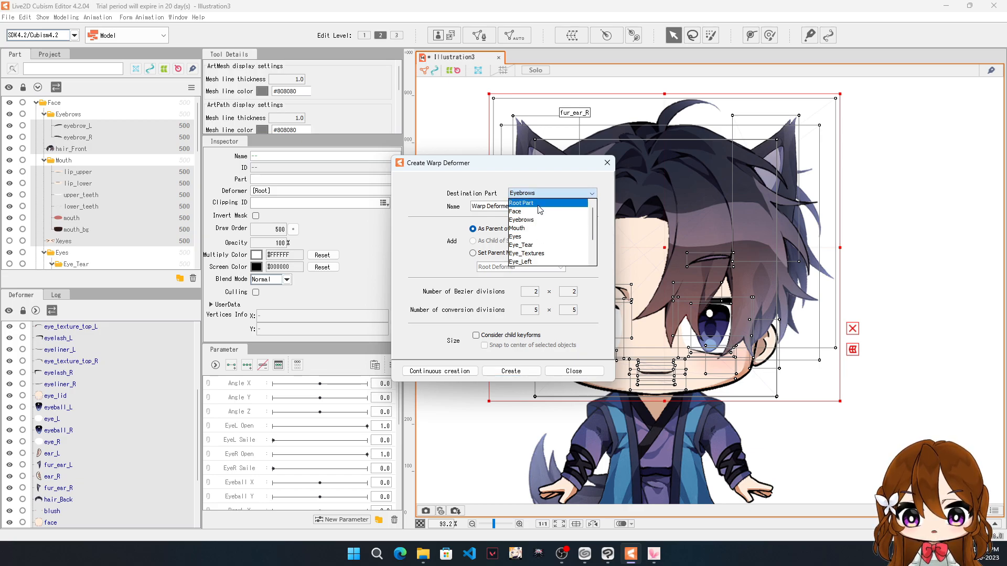
click(536, 212)
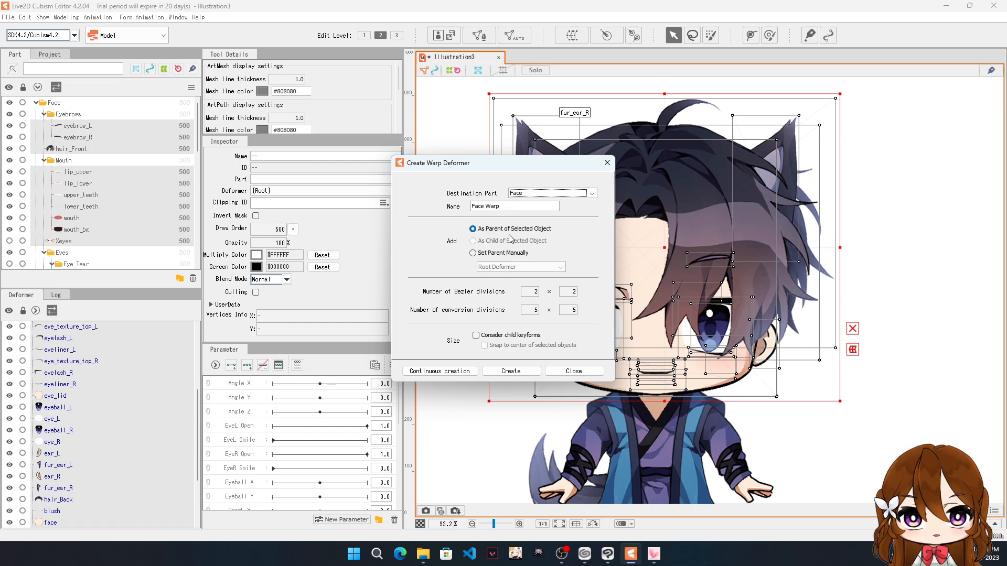
click(515, 372)
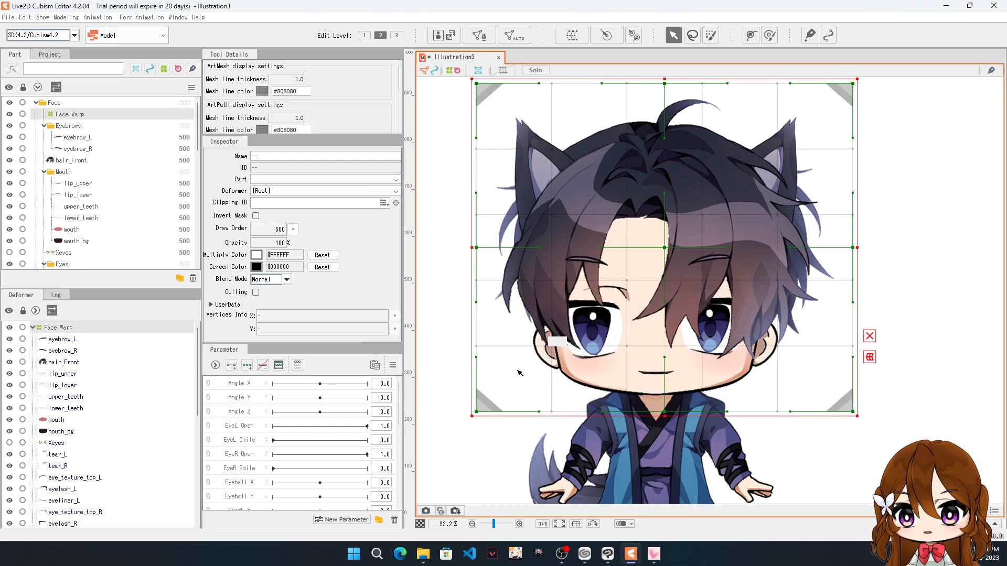
Step: Review the meshes nested under Face Warp in the deformer hierarchy
click(33, 327)
click(33, 328)
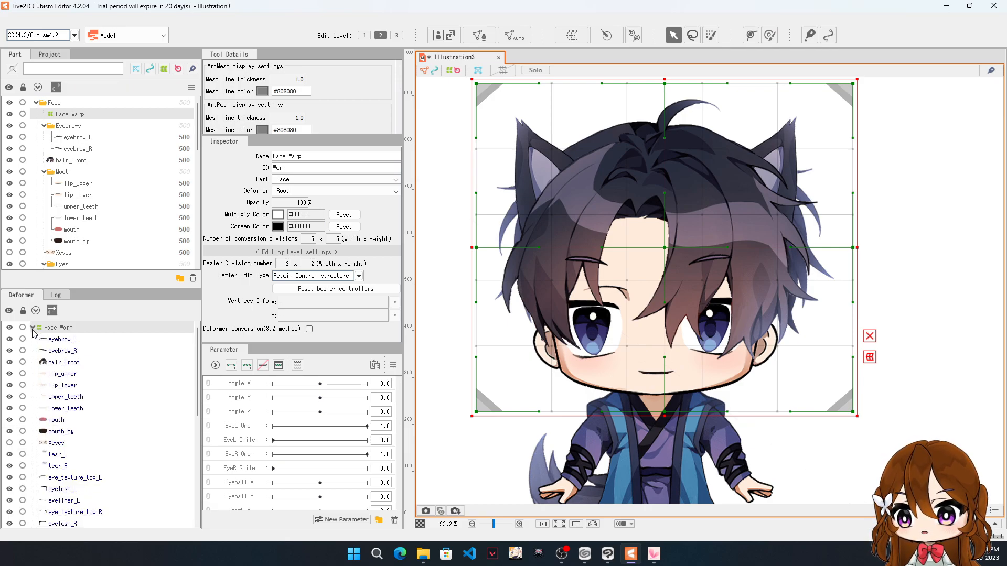
scroll(52, 388, down, 10)
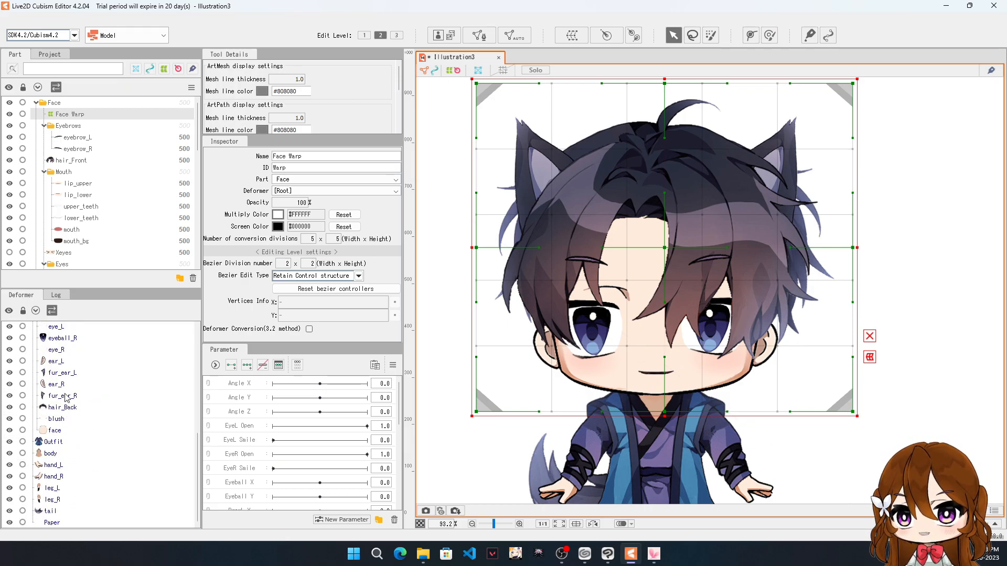
scroll(49, 404, up, 10)
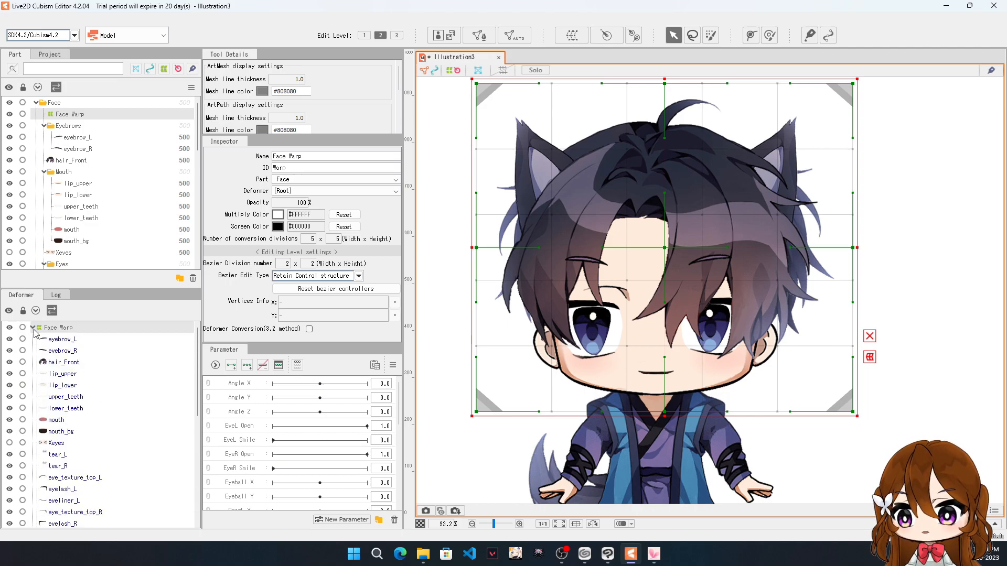
click(32, 327)
Step: Collapse the Eyebrows, Mouth, Eyes and Ears folders in the parts list
click(44, 126)
click(44, 126)
click(44, 126)
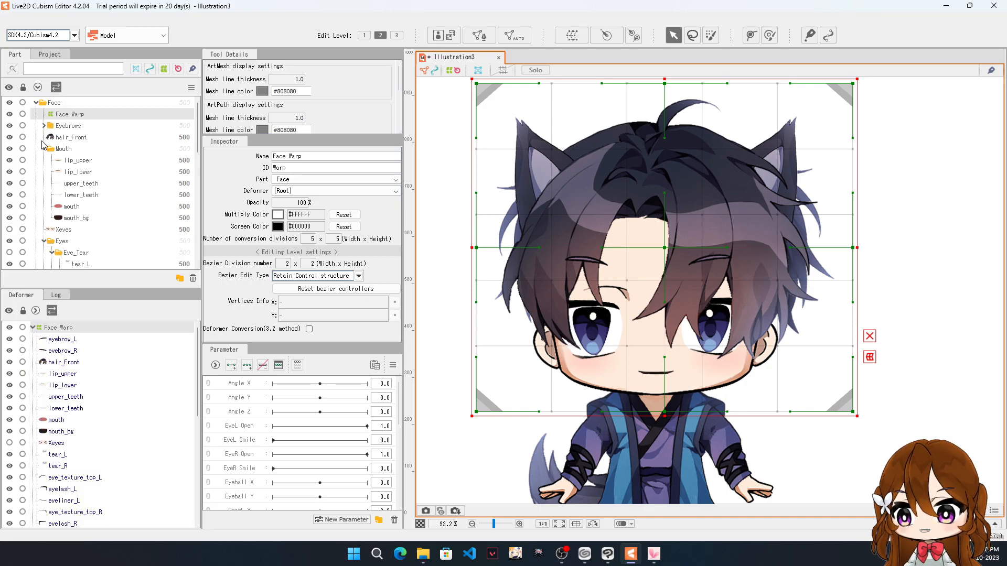
click(45, 149)
click(44, 172)
click(44, 183)
Step: Select the Outfit mesh together with body, hand_L, hand_R, leg_L, leg_R and tail in the parts list
scroll(76, 200, down, 2)
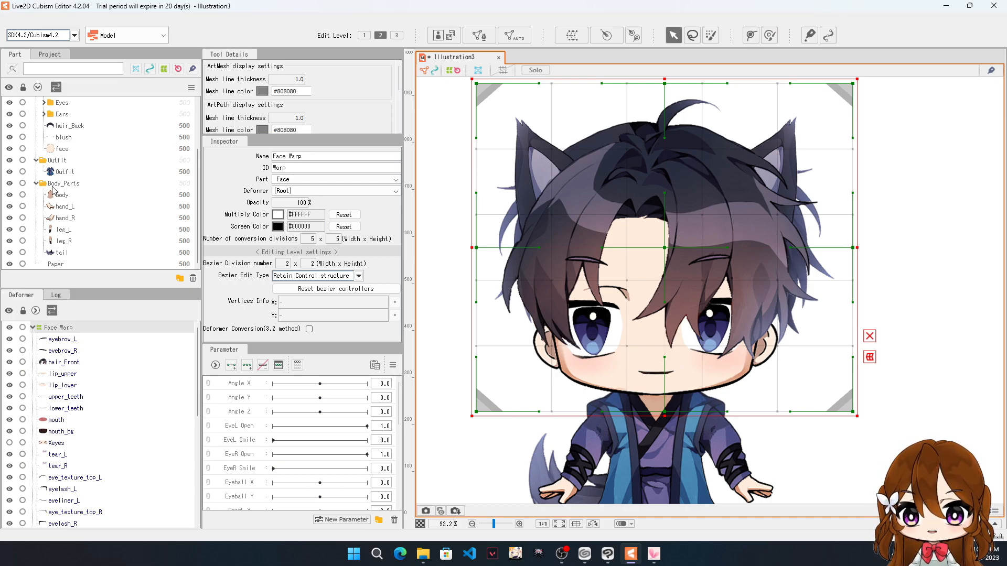
click(65, 161)
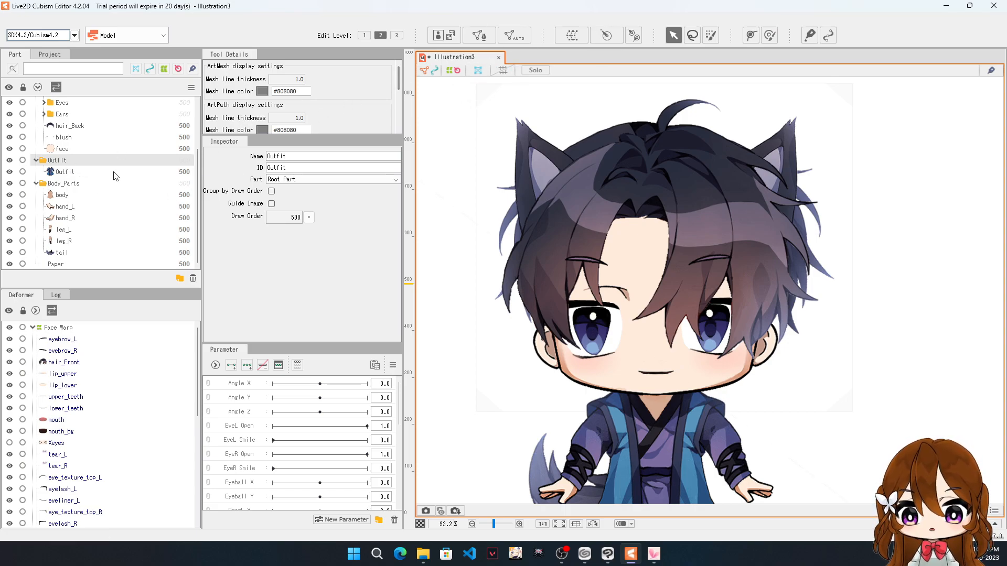
click(59, 176)
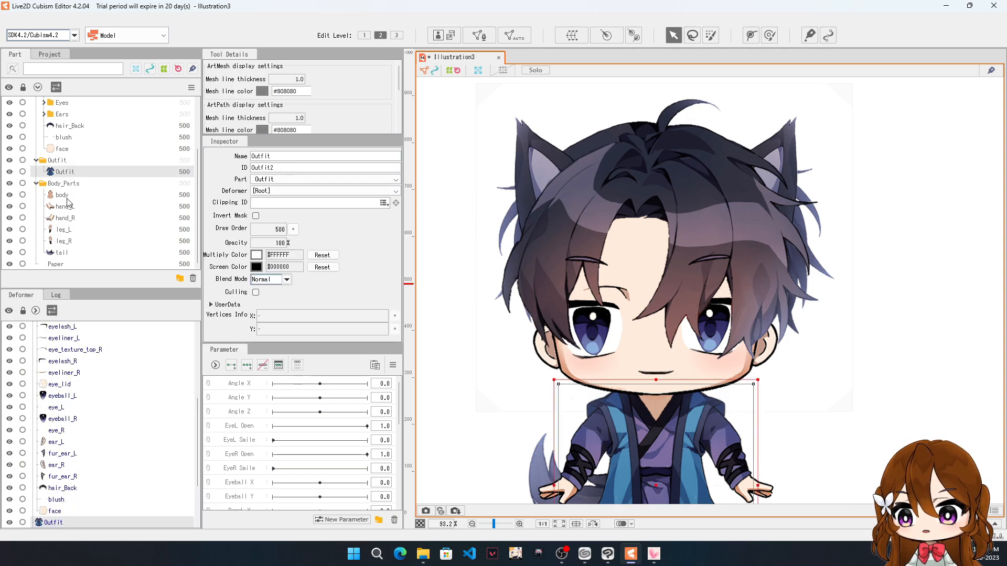
ctrl+click(62, 194)
ctrl+click(65, 206)
ctrl+click(70, 218)
ctrl+click(63, 229)
ctrl+click(64, 240)
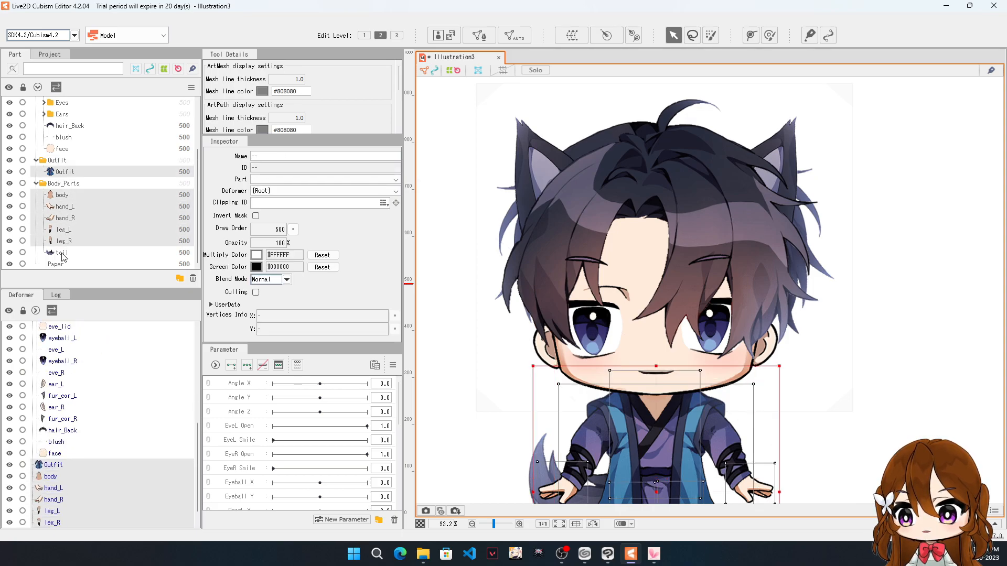
ctrl+click(63, 252)
Step: Create a warp deformer named Body_Parts Warp in the Body_Parts part as parent of the selected outfit and body meshes
click(572, 35)
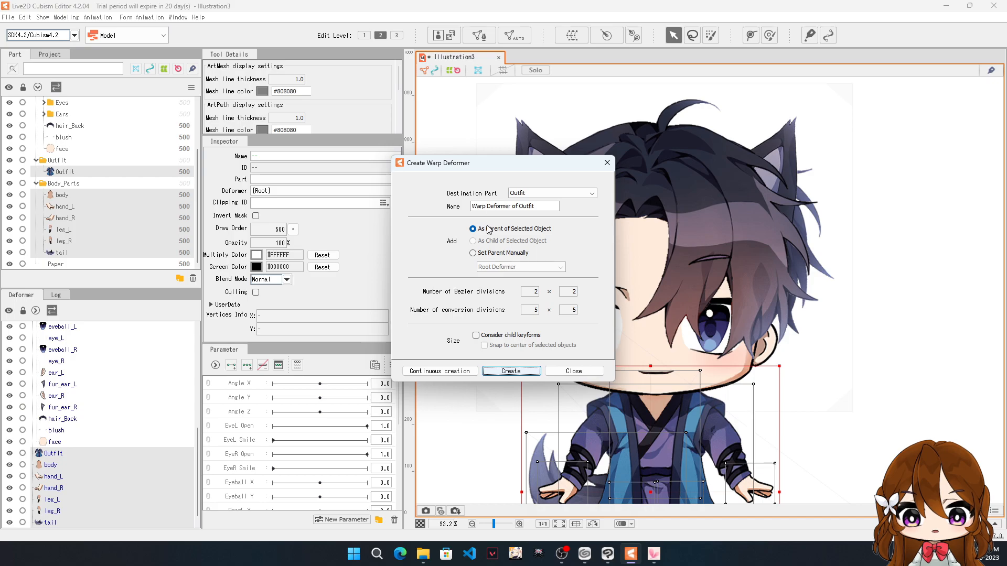
click(545, 194)
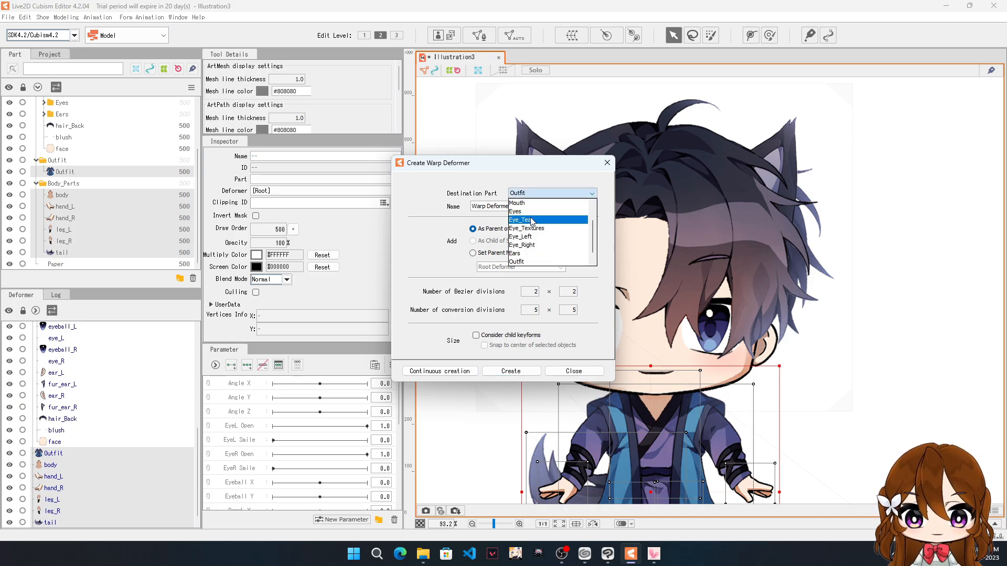
scroll(533, 222, down, 1)
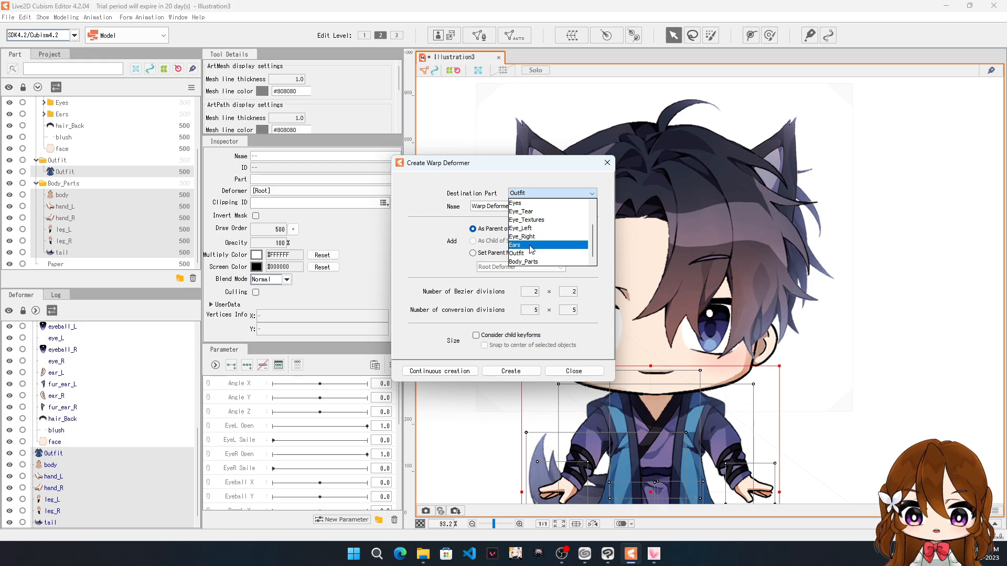
click(533, 262)
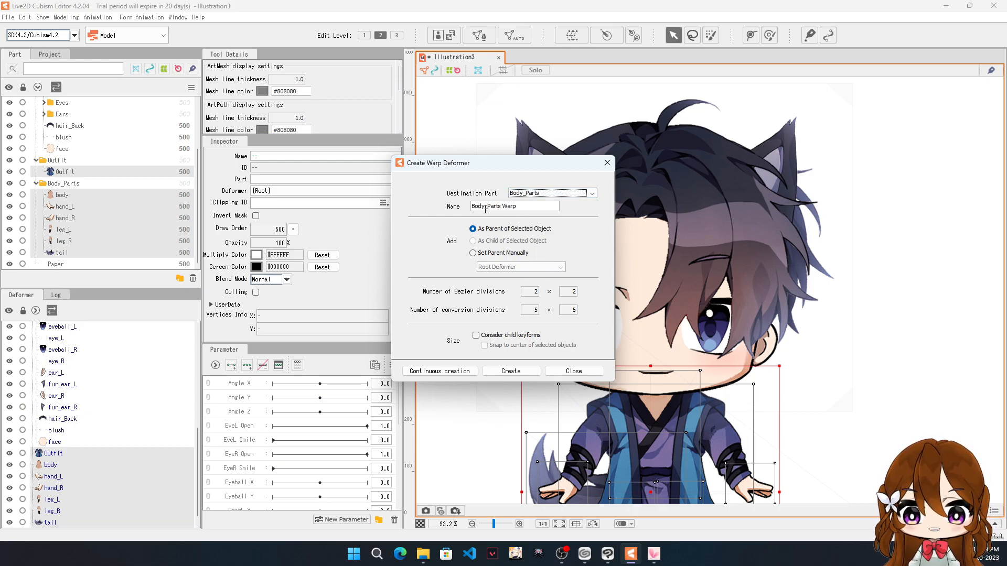
click(508, 371)
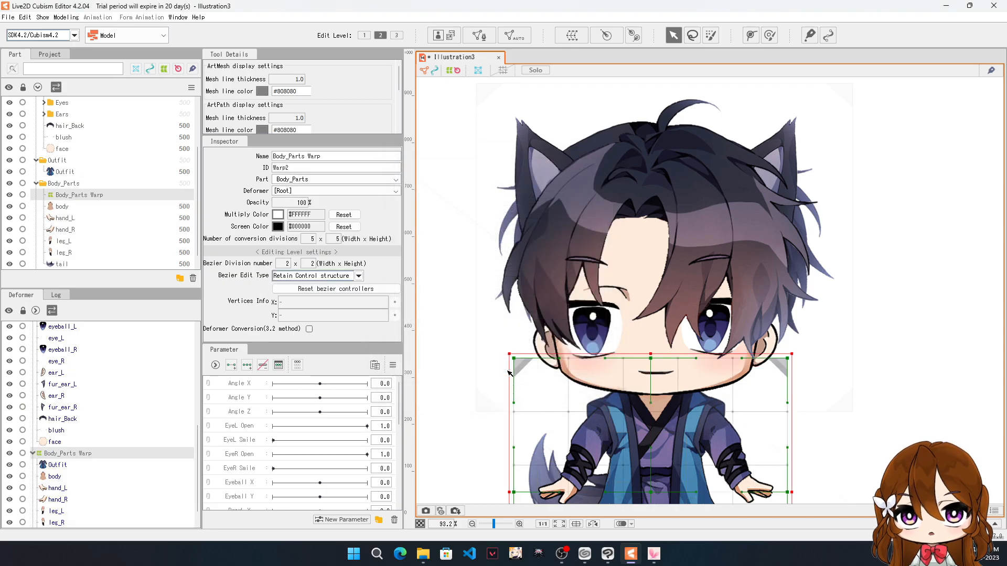
Step: Collapse Body_Parts Warp and Face Warp in the deformer hierarchy
click(32, 453)
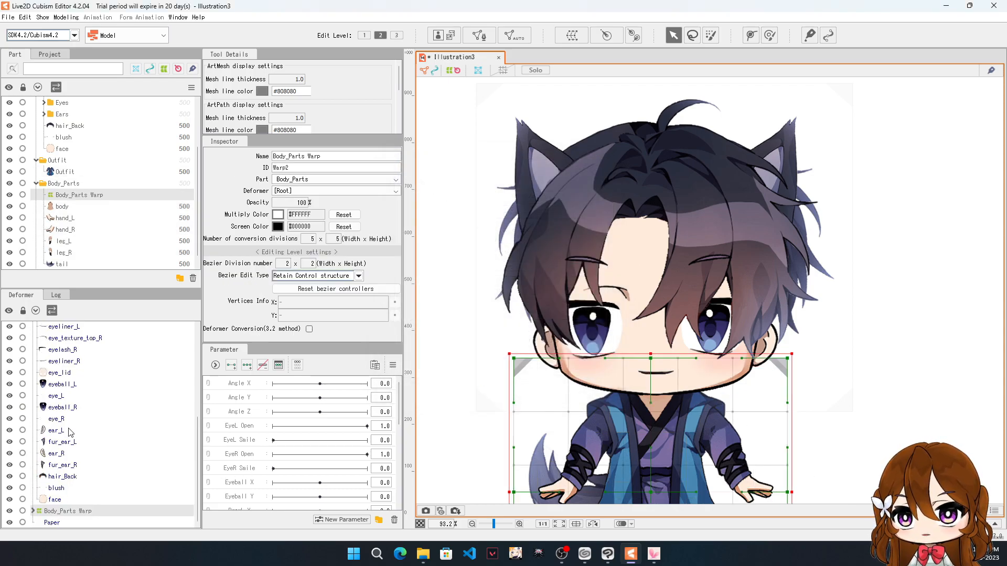
scroll(62, 441, up, 5)
click(33, 327)
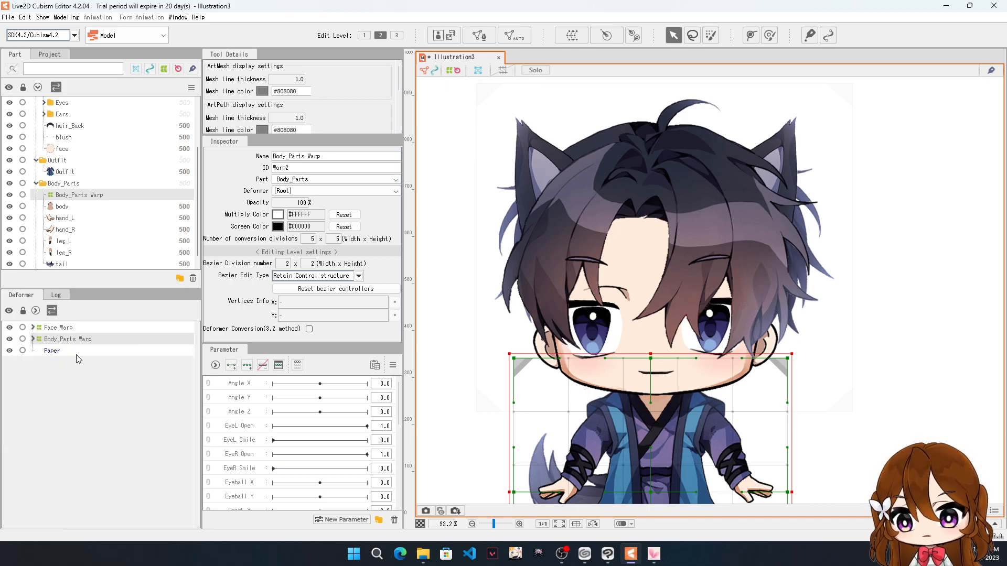
Step: Select the Face Warp deformer, and expand Face Warp and Body_Parts Warp in the deformer hierarchy
click(864, 331)
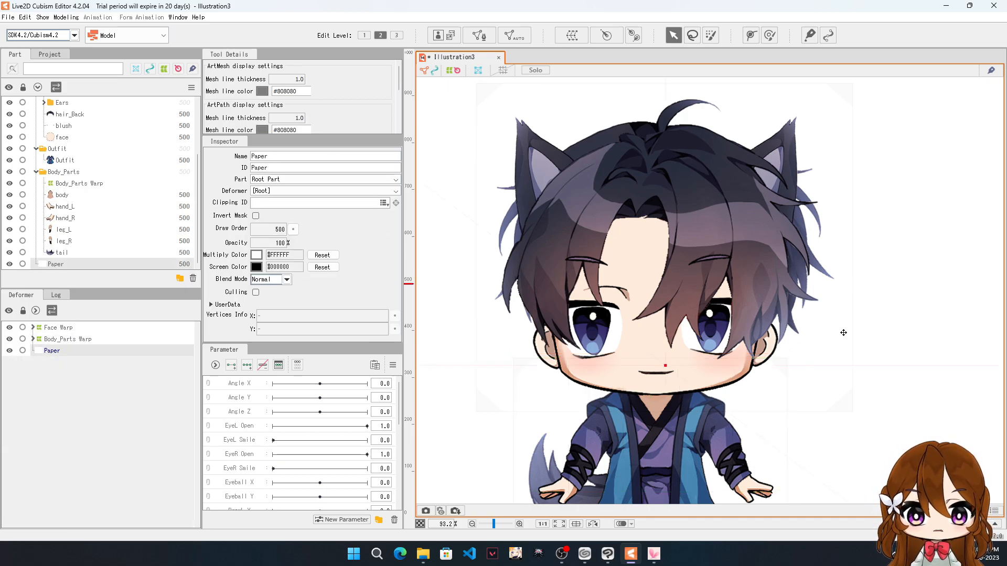
click(50, 328)
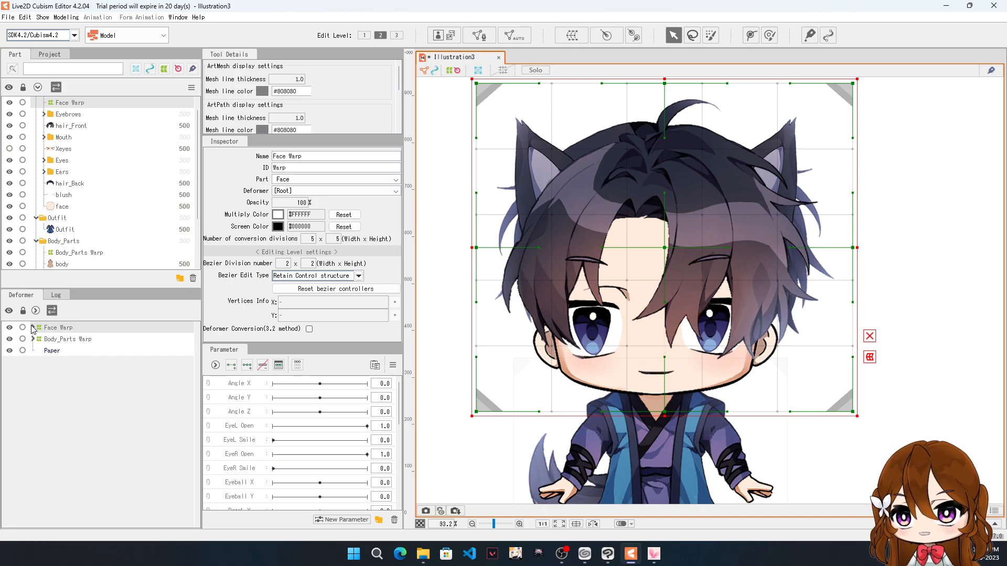
click(32, 328)
click(33, 511)
scroll(83, 402, up, 5)
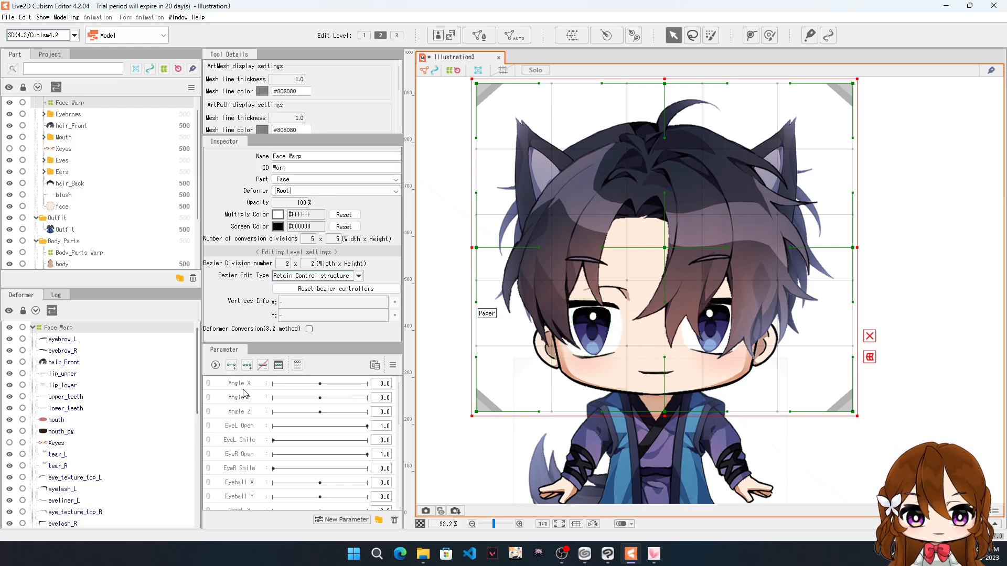
Step: Inspect eyebrow_R, hair_Front and lip_upper one after another under Face Warp in the deformer hierarchy
click(74, 351)
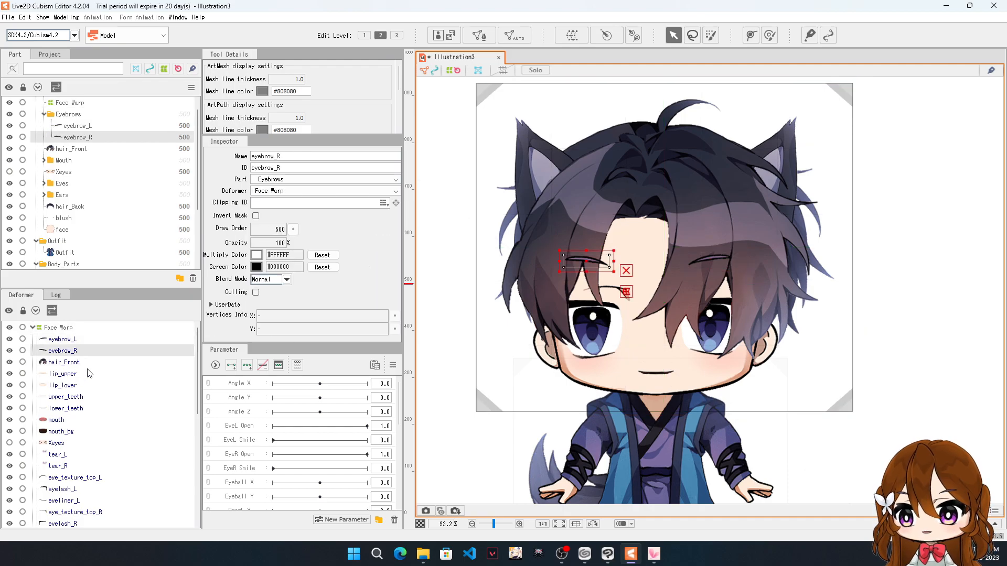
click(89, 362)
click(71, 374)
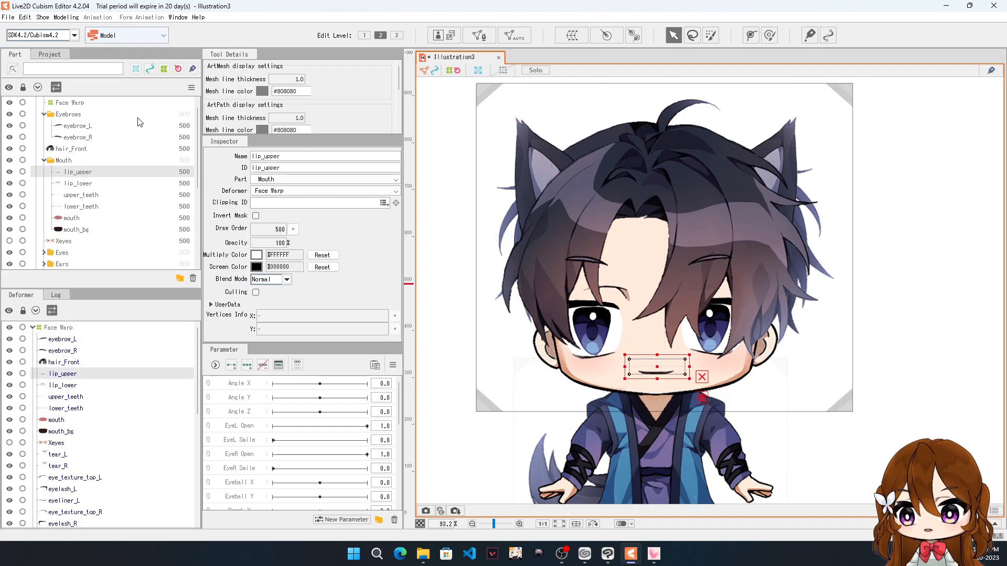
Step: Collapse the Face, Outfit and Body_Parts folders in the parts list and select Body_Parts
scroll(73, 160, up, 1)
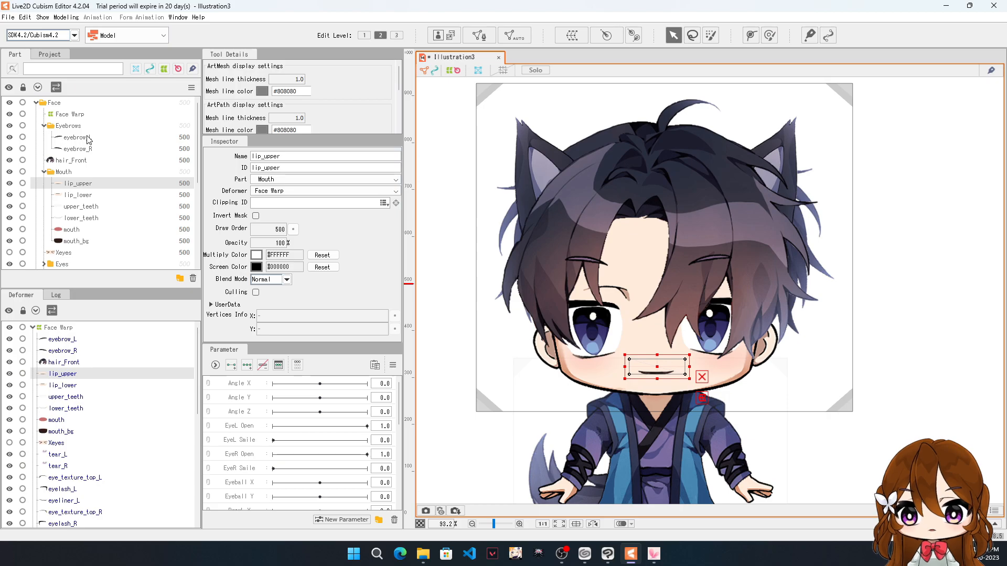
click(36, 102)
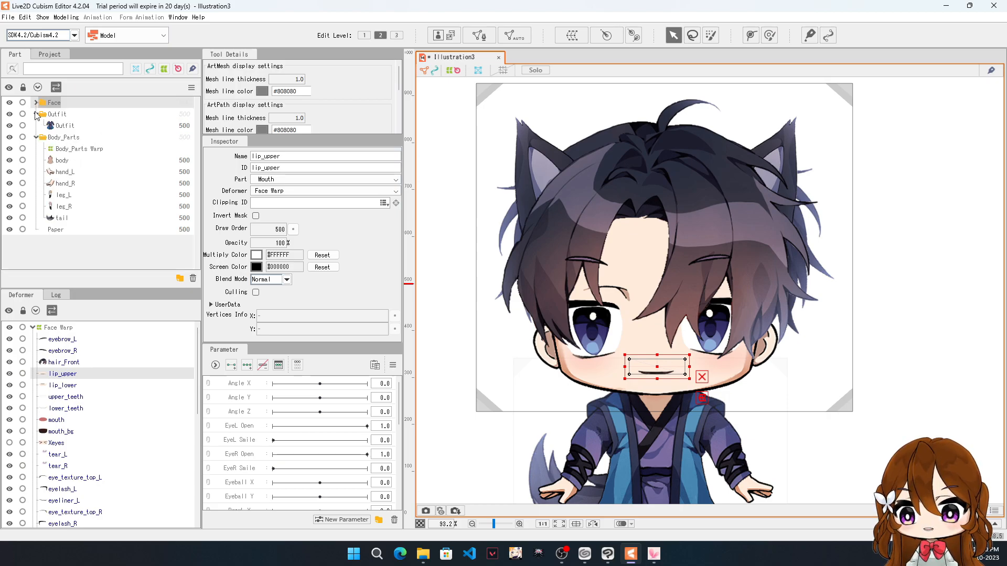
click(36, 115)
click(36, 126)
click(71, 128)
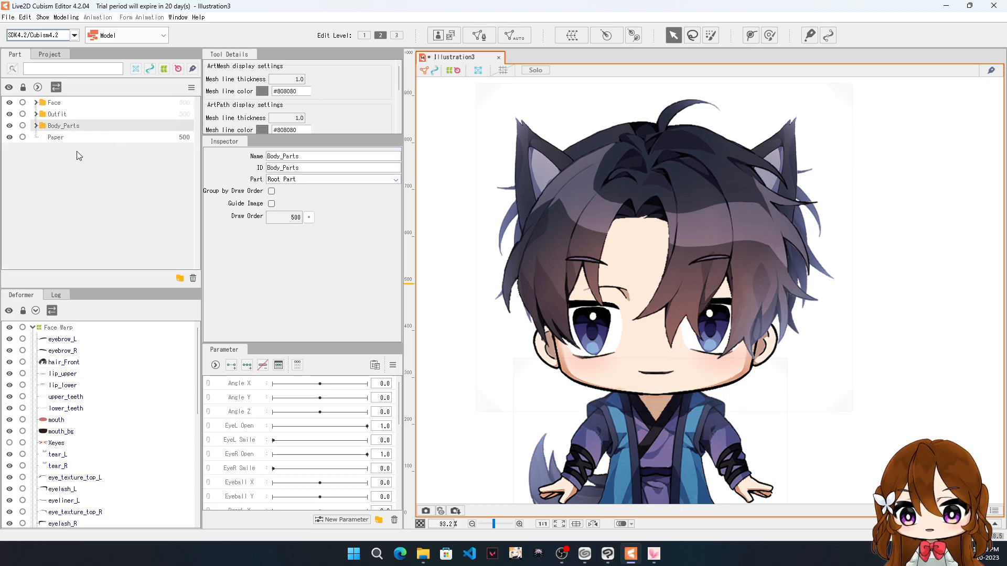
Step: Expand the Face folder and try to start automatic mesh generation with only the Body_Parts folder selected
click(36, 103)
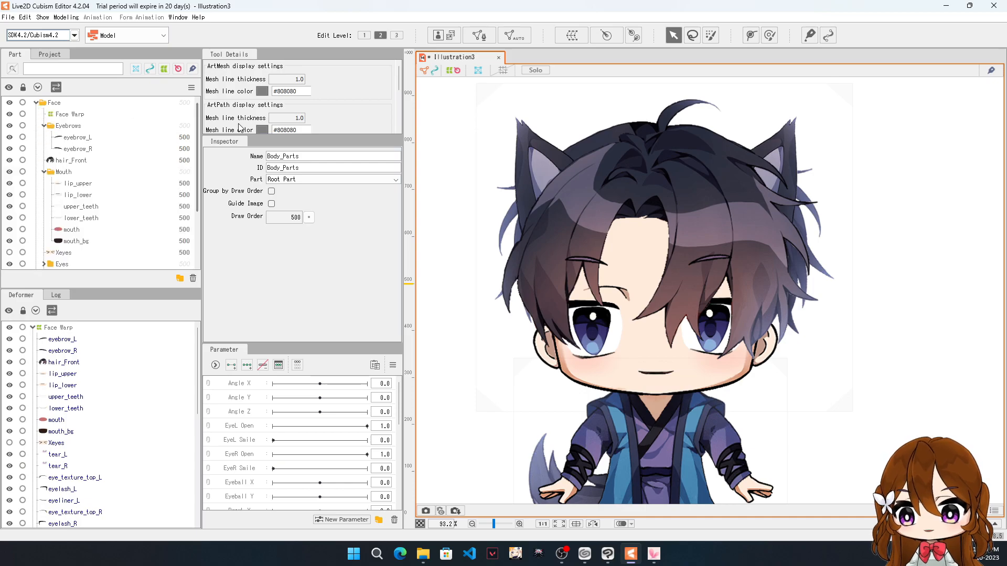
click(521, 41)
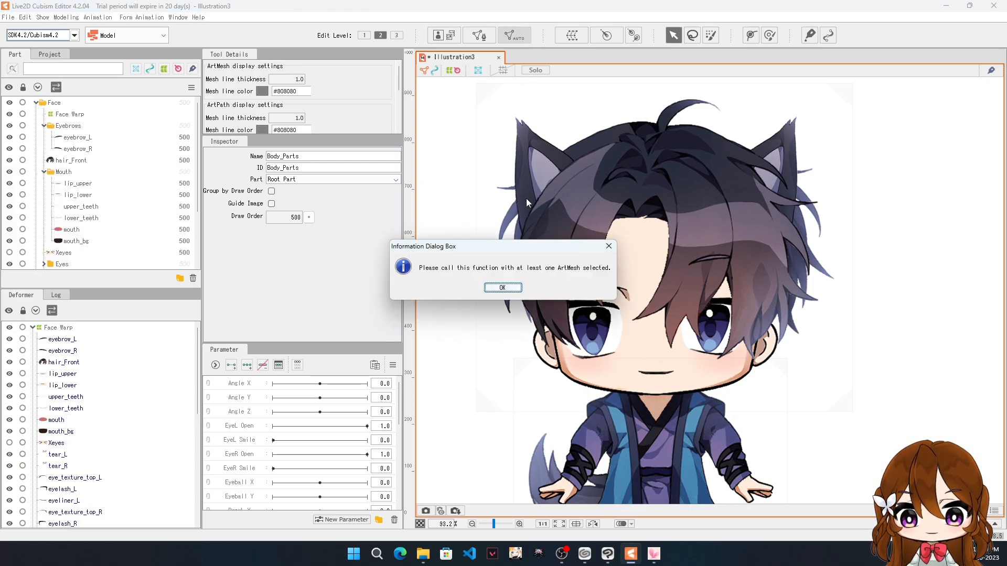
click(513, 288)
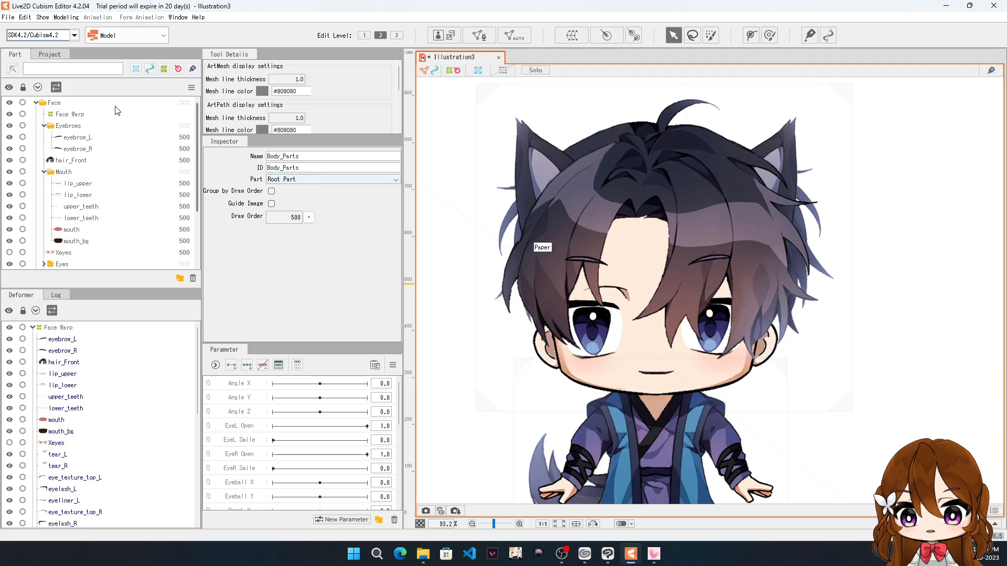
Step: Try to start automatic mesh generation with the collapsed Face, Outfit and Body_Parts folders selected together
click(41, 104)
click(36, 102)
ctrl+click(49, 114)
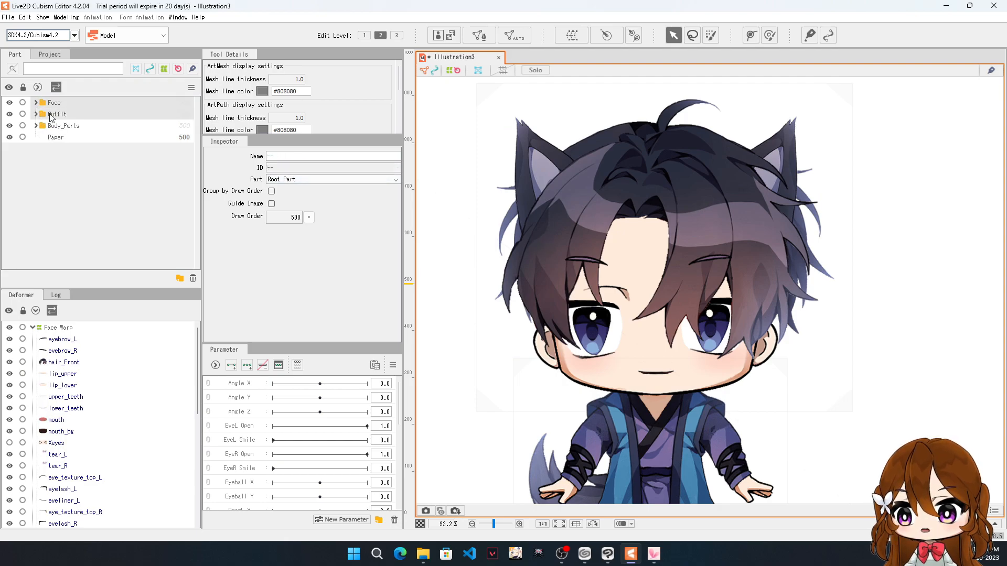
ctrl+click(56, 126)
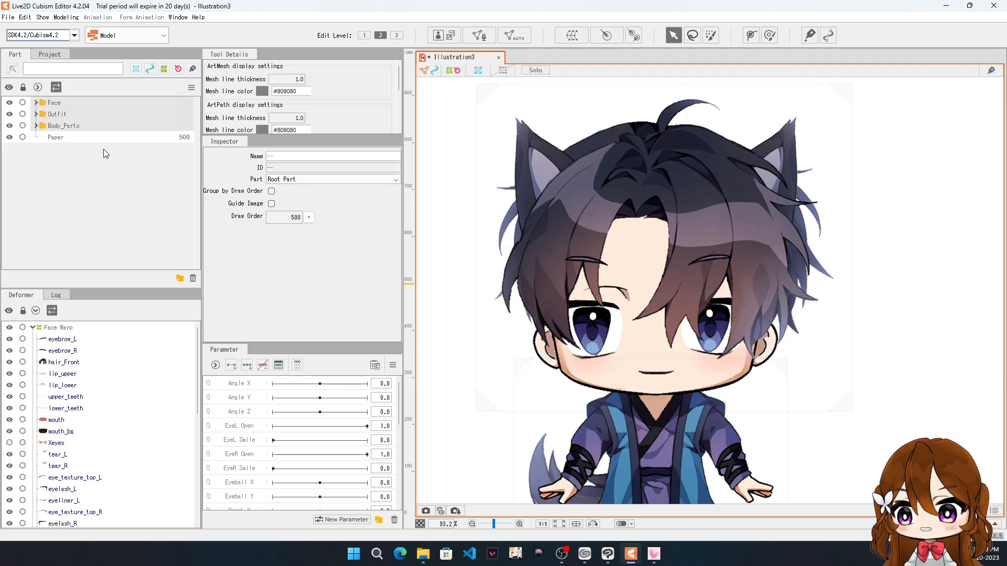
click(508, 35)
click(502, 288)
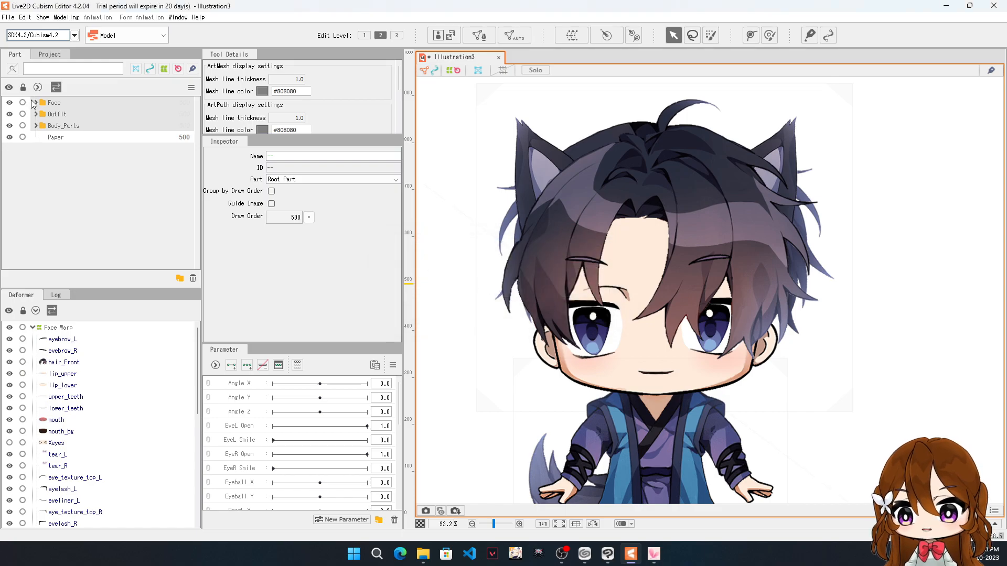
click(513, 36)
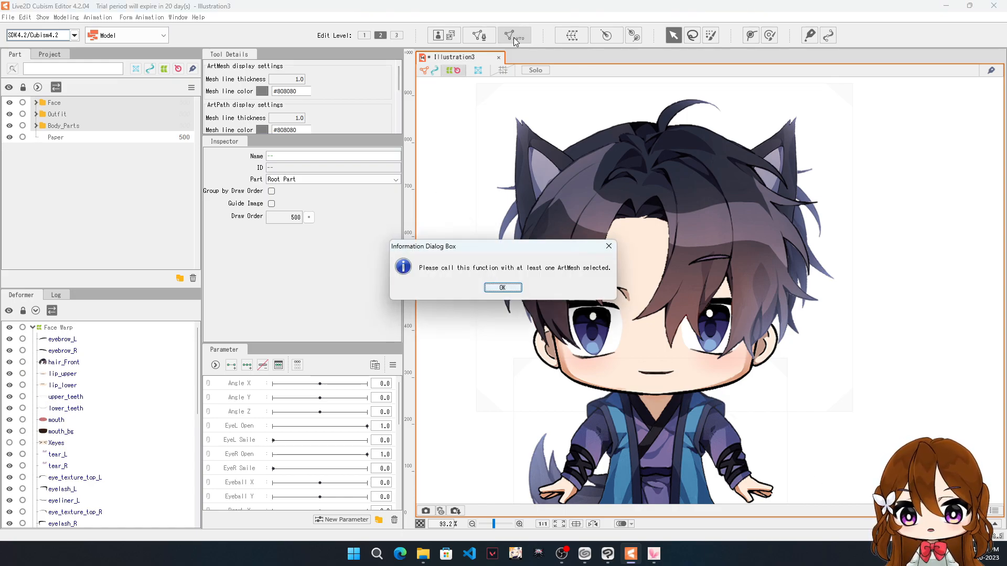
click(502, 288)
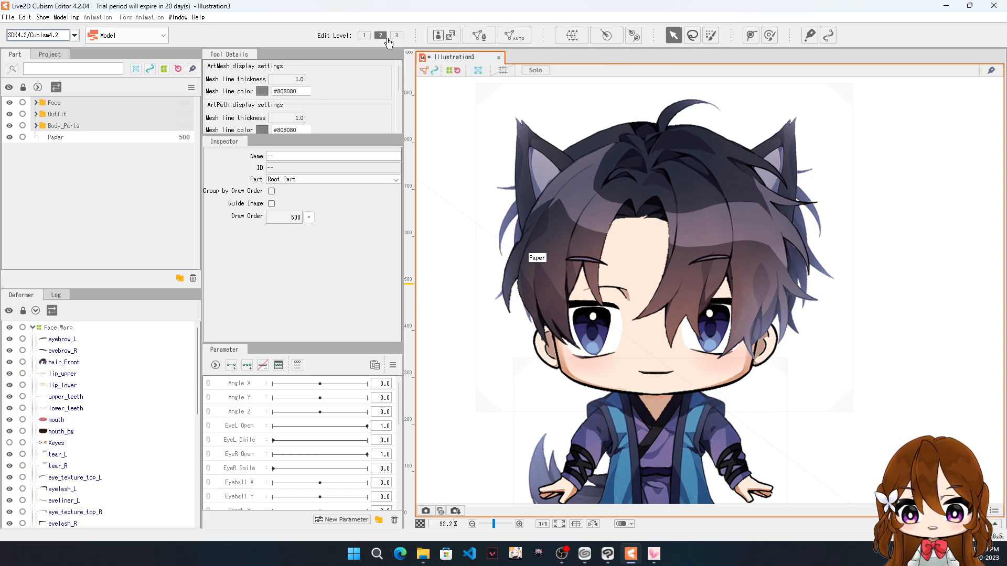
click(9, 18)
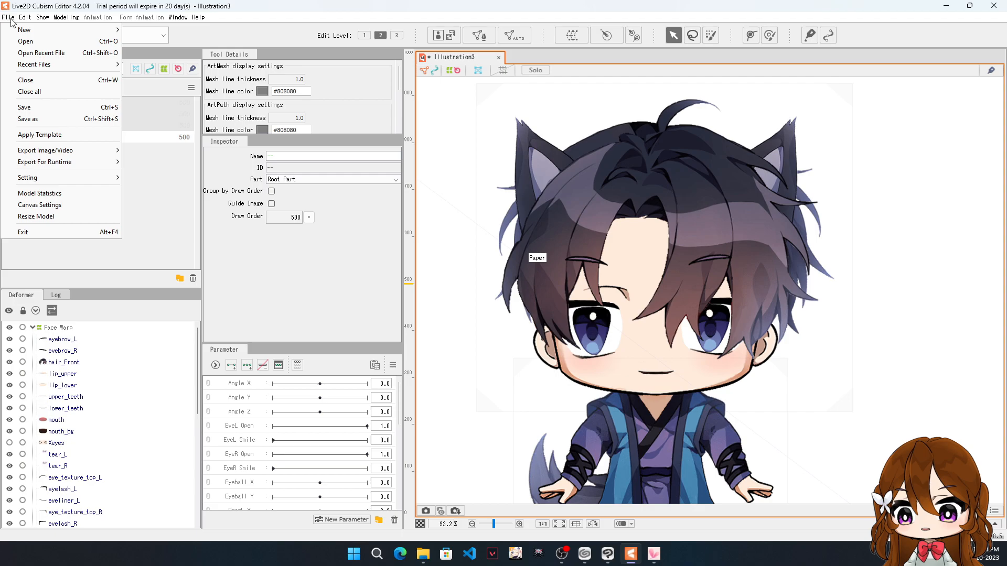
mouse_move(23, 20)
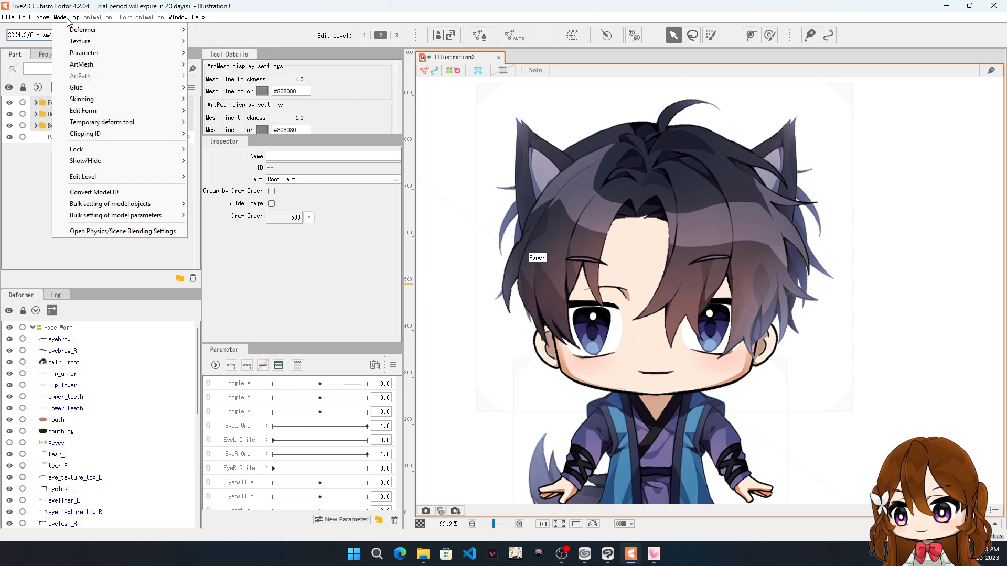
click(68, 19)
click(68, 19)
mouse_move(117, 71)
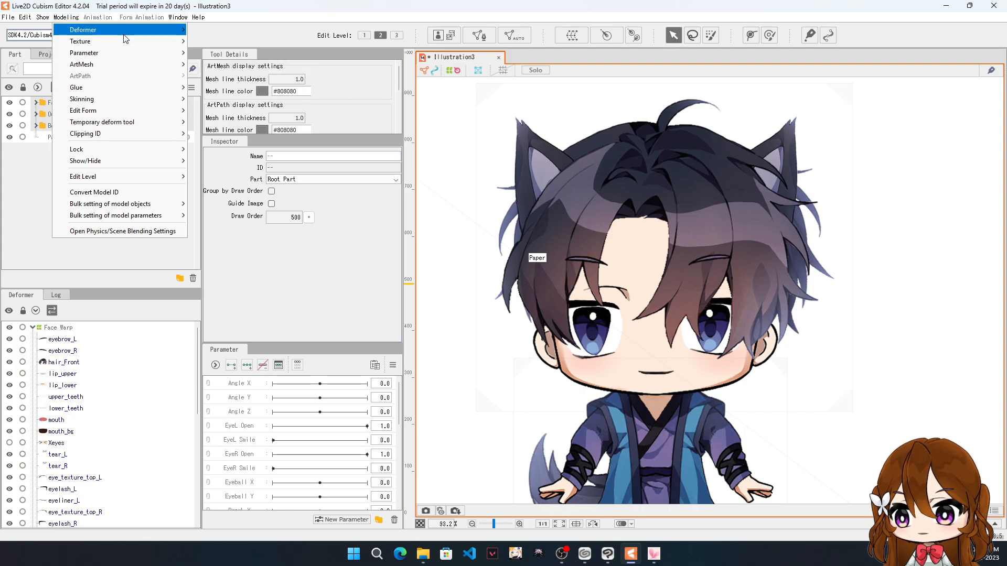
mouse_move(132, 33)
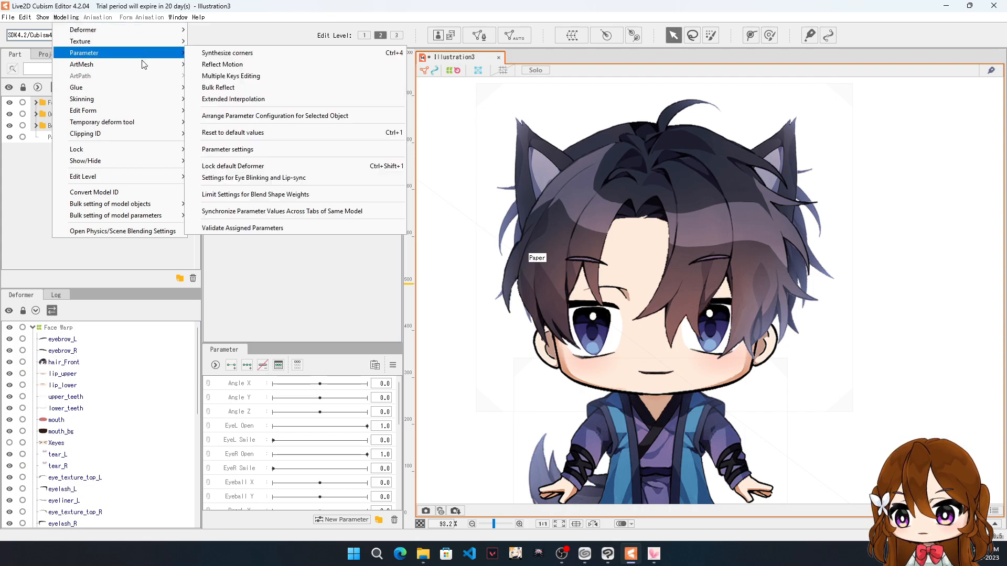
mouse_move(157, 64)
click(190, 68)
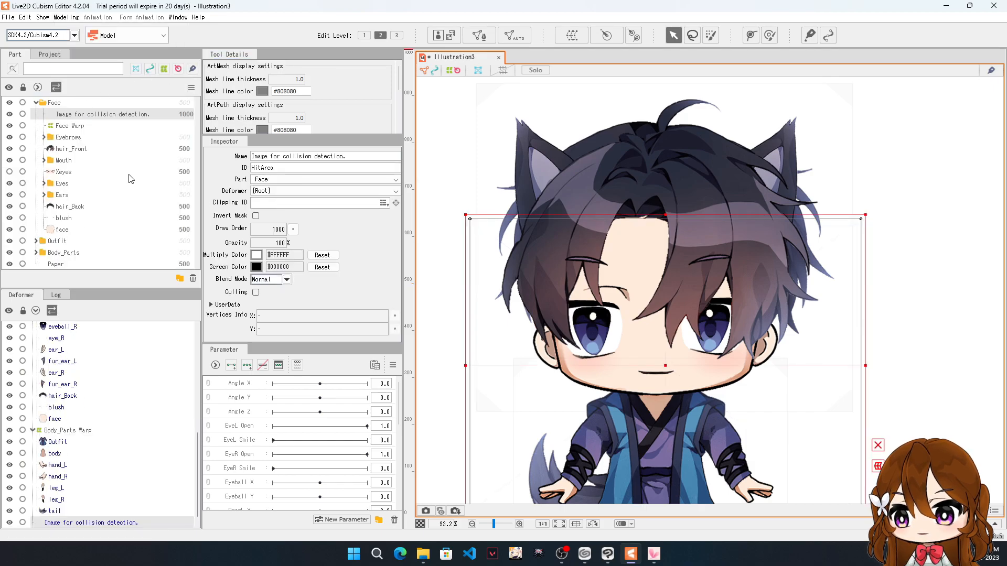
key(ctrl+z)
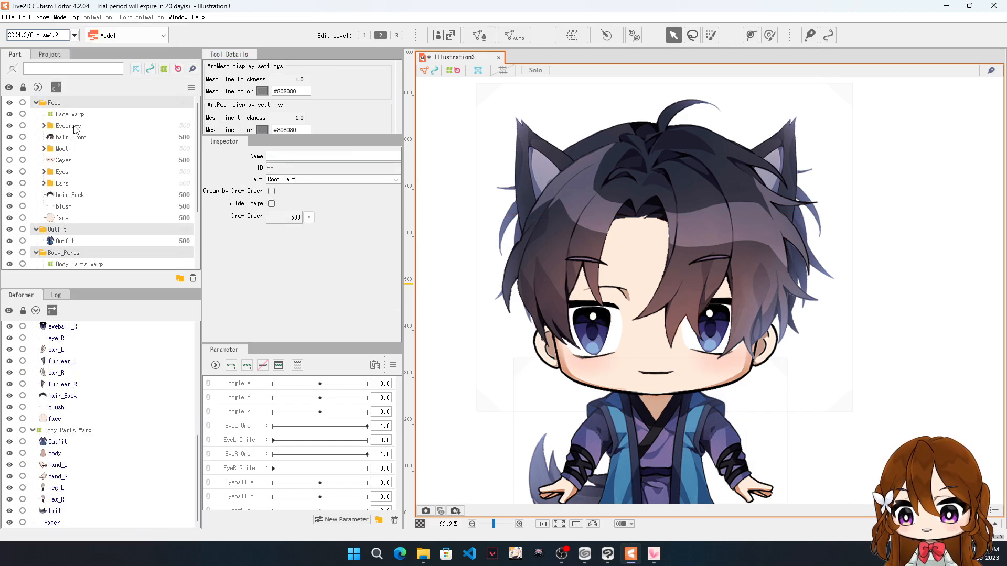
Step: Expand the Eyebrows folder, select the eyebrow_L mesh and open the Automatic Mesh generator for it
click(76, 126)
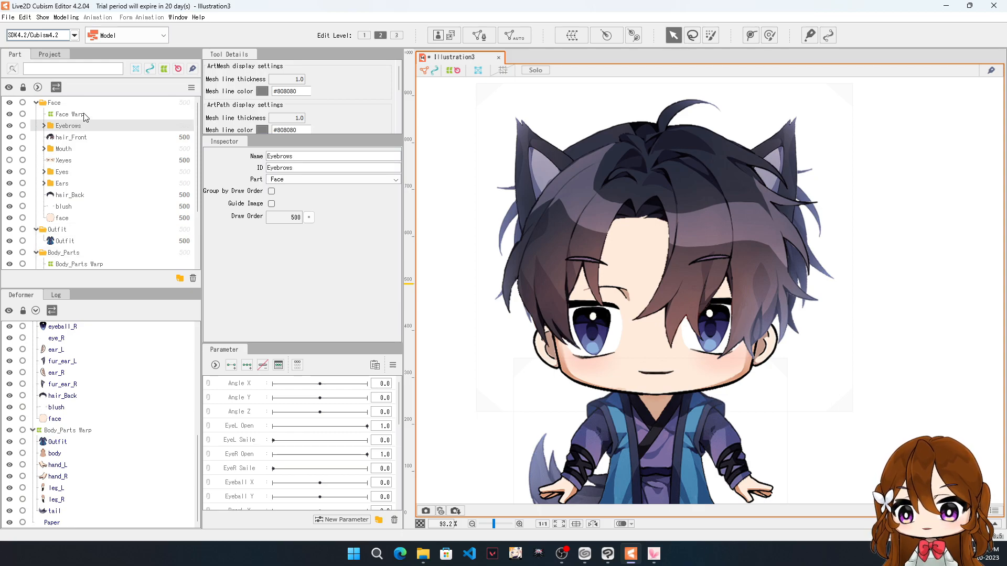
click(44, 126)
click(75, 137)
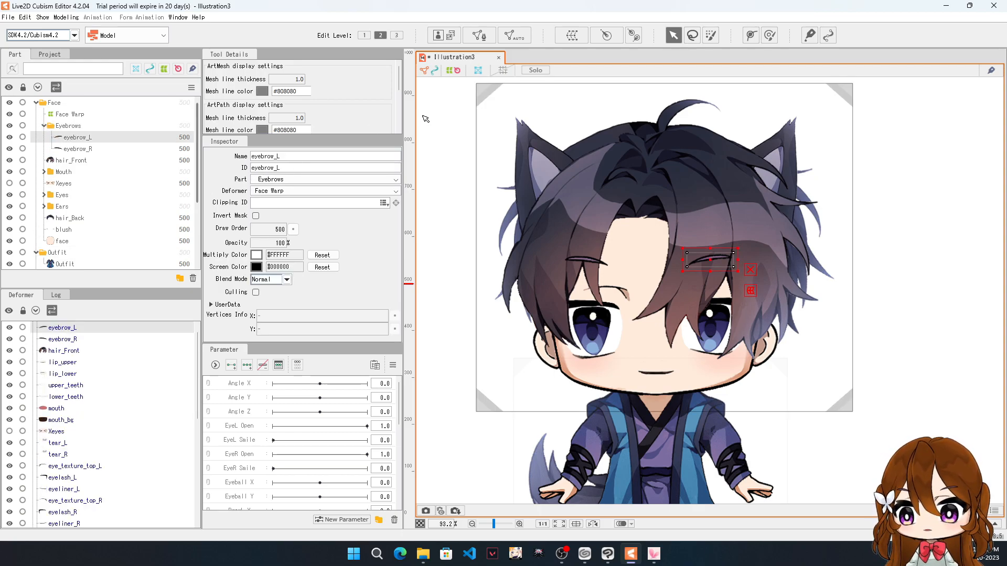
click(512, 38)
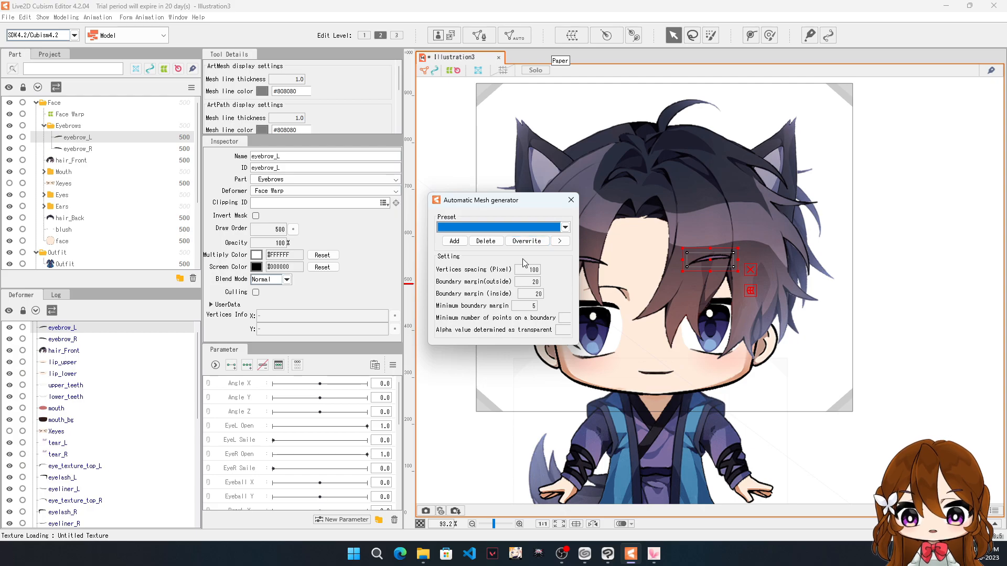
Step: Try the Deformation (Heavy) and Deformation (Little) presets on the eyebrow_L mesh
click(454, 240)
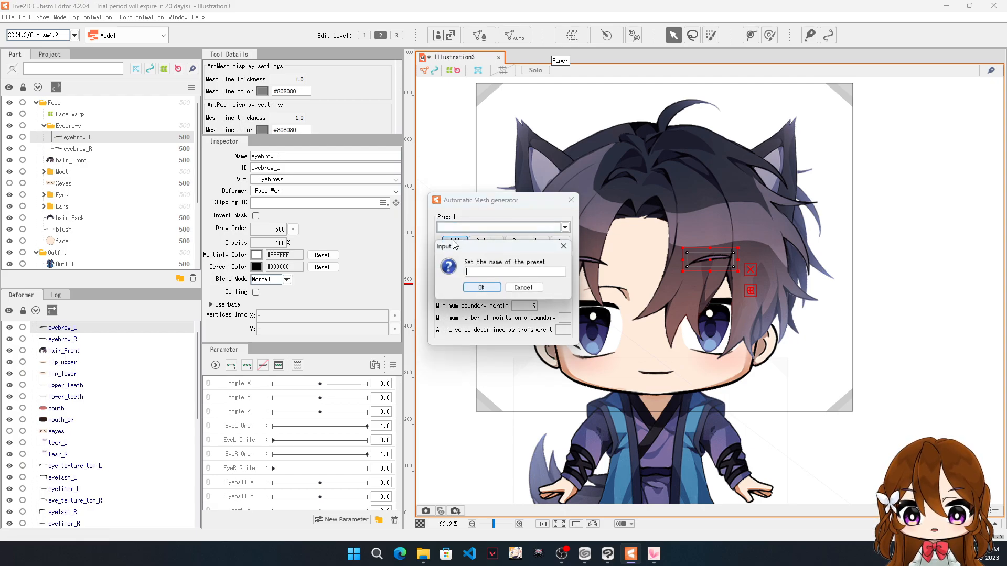
click(481, 289)
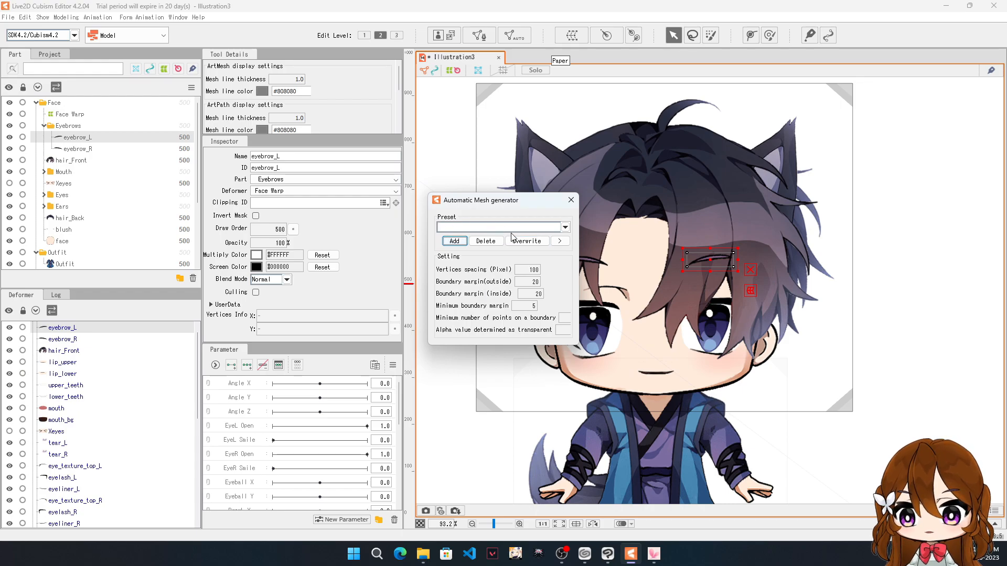
click(566, 227)
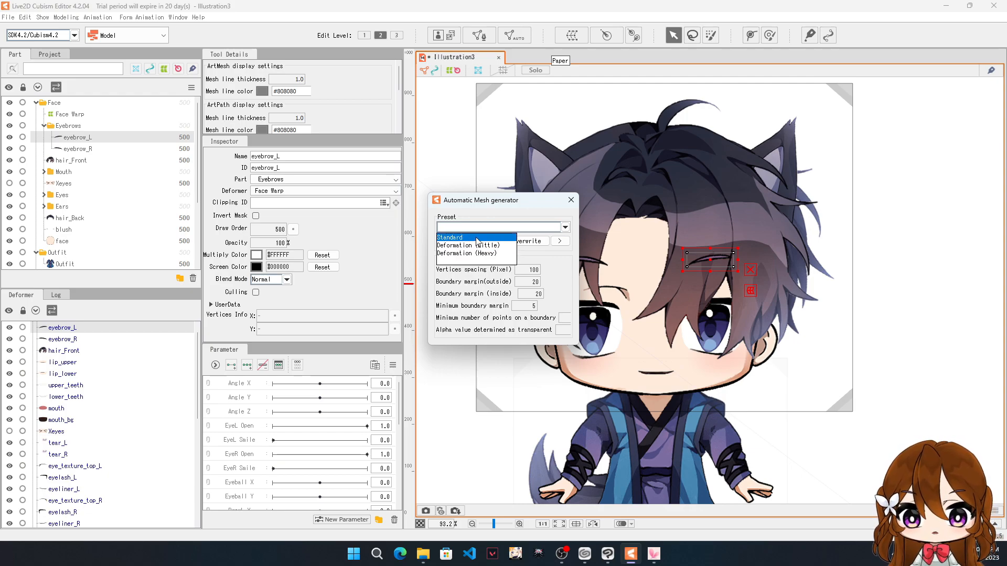
click(478, 253)
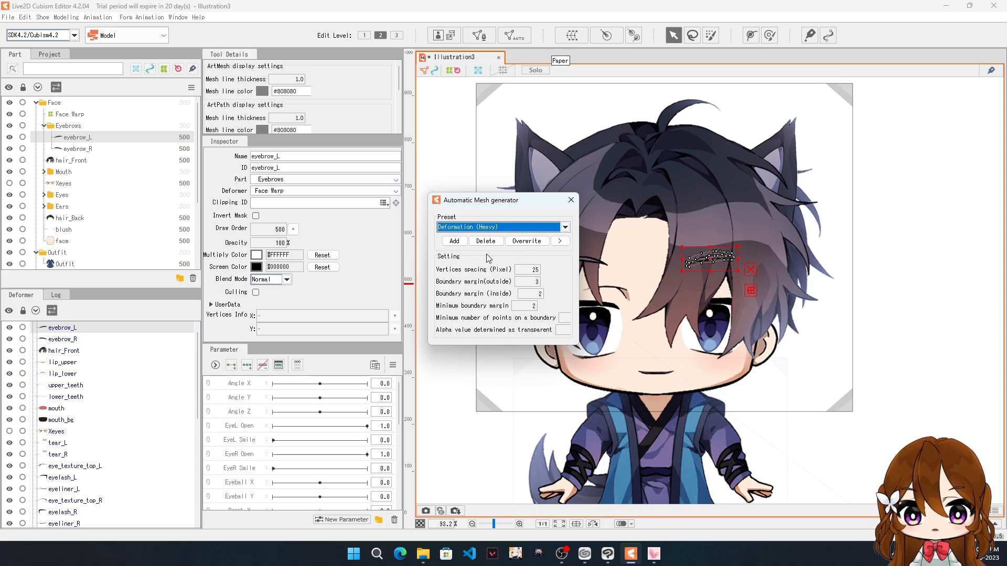
scroll(713, 293, up, 2)
scroll(676, 235, up, 3)
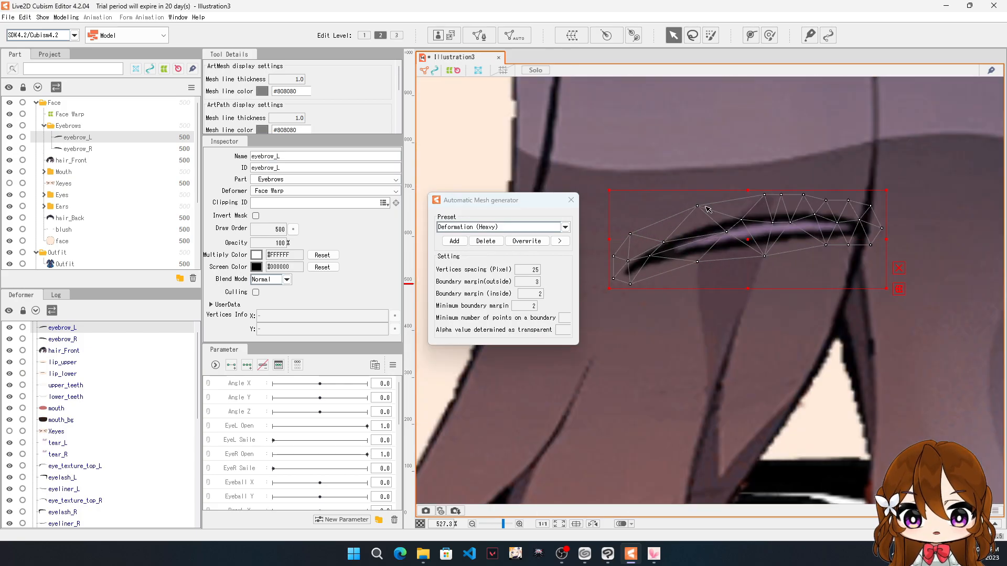
scroll(698, 225, down, 2)
click(497, 227)
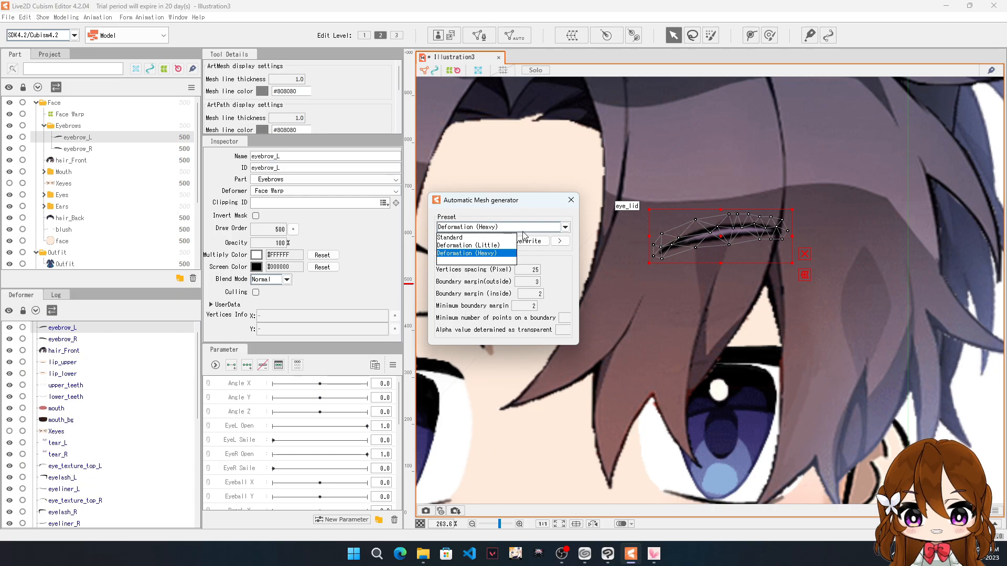
click(495, 246)
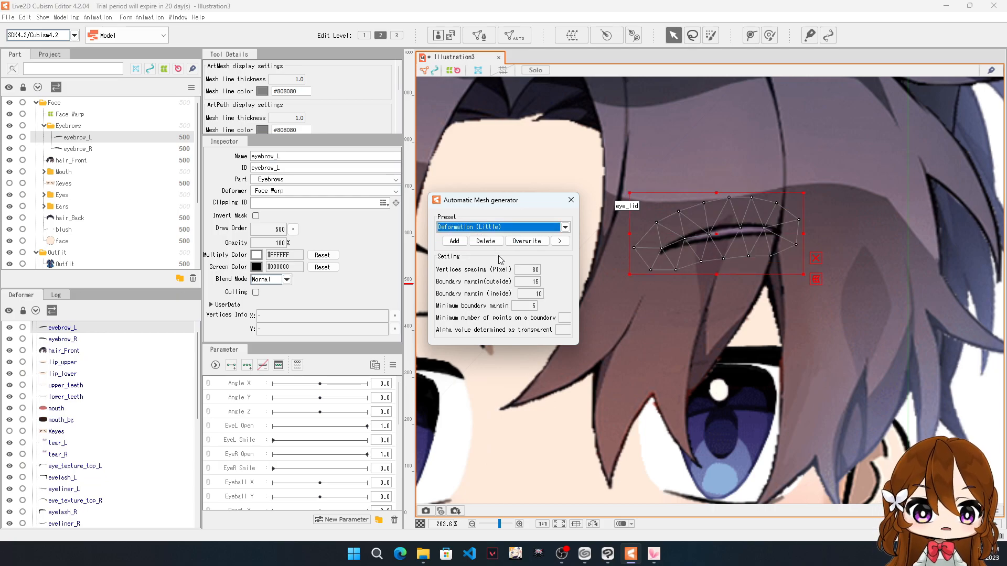
Step: Generate the eyebrow_L mesh with the Standard preset
click(503, 227)
click(482, 245)
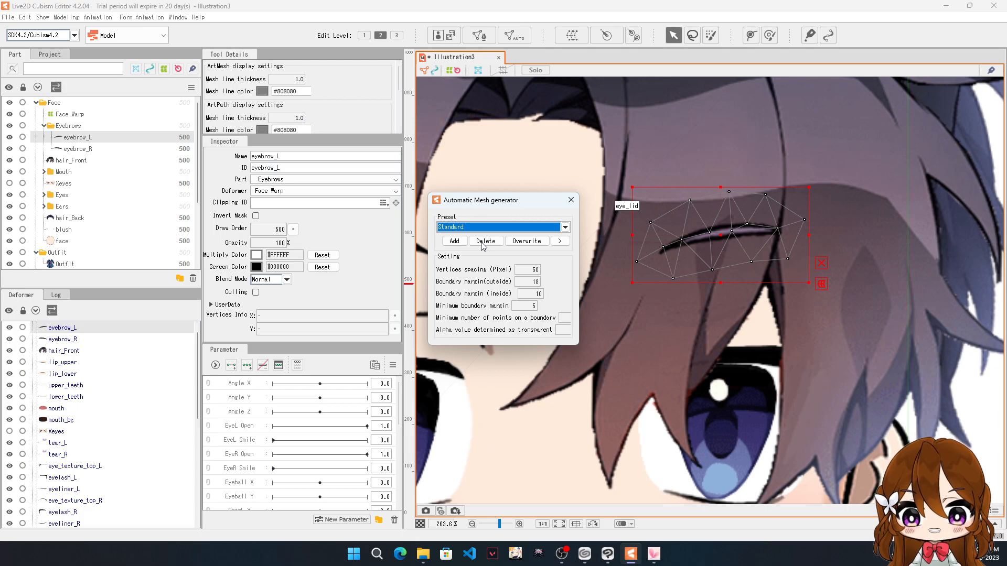
click(454, 242)
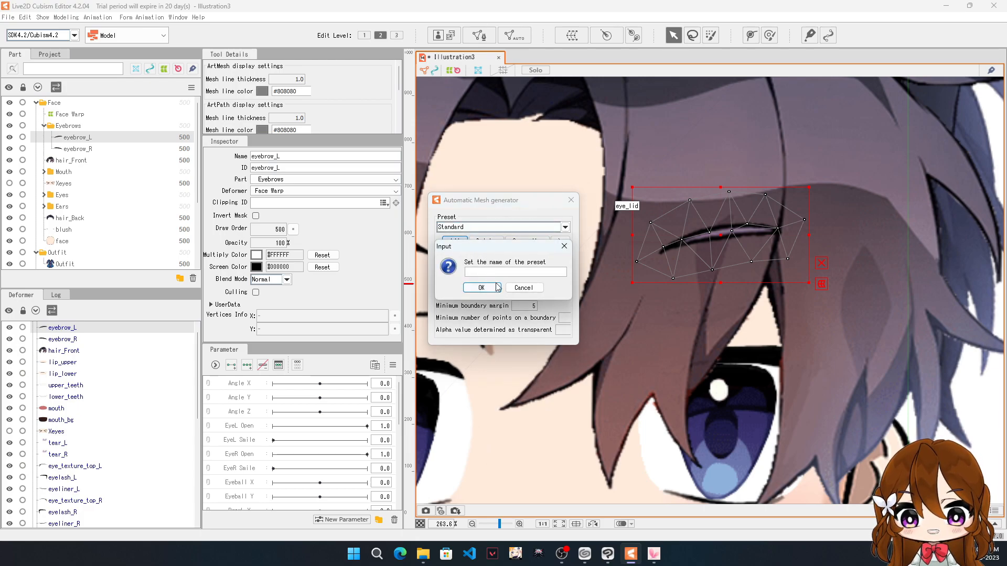
click(523, 287)
click(465, 227)
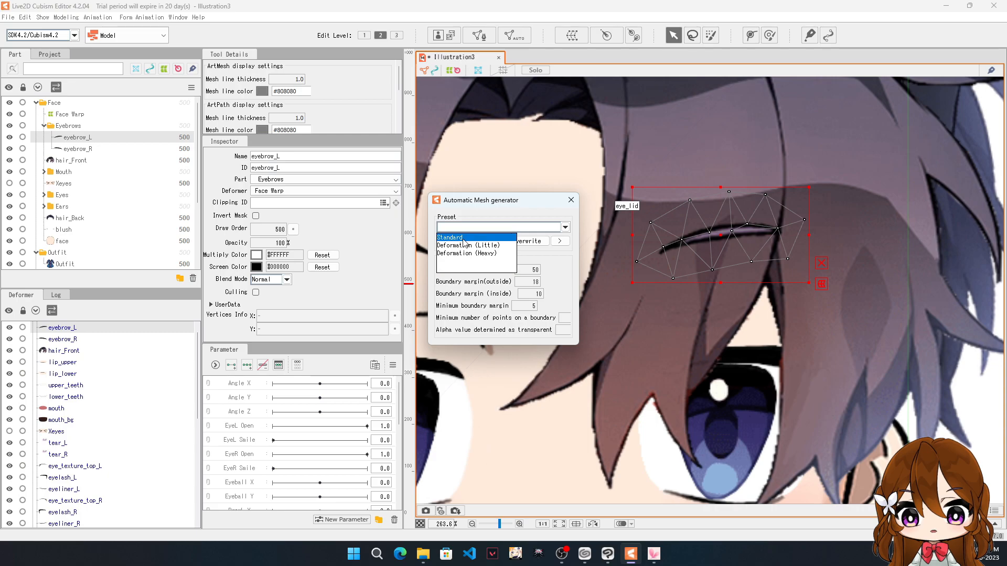
click(464, 239)
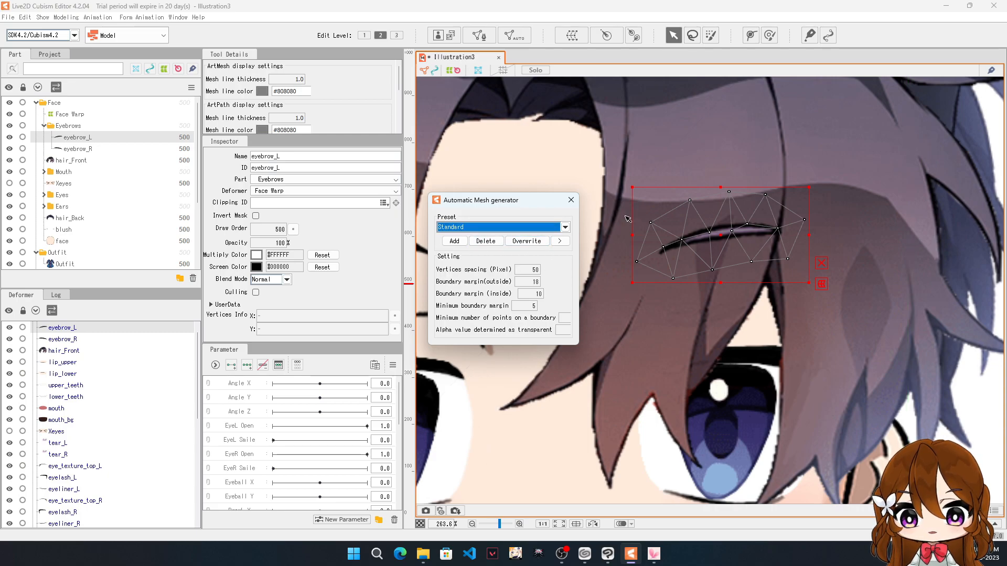
Step: Overwrite the Standard preset with the current mesh settings and close the Automatic Mesh generator
click(521, 243)
click(485, 290)
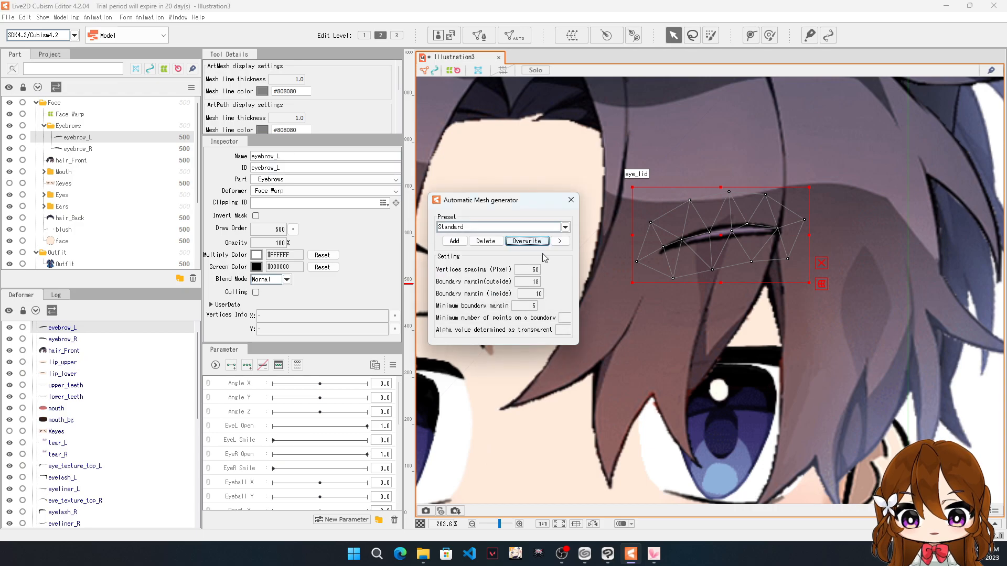
click(570, 200)
scroll(703, 252, down, 5)
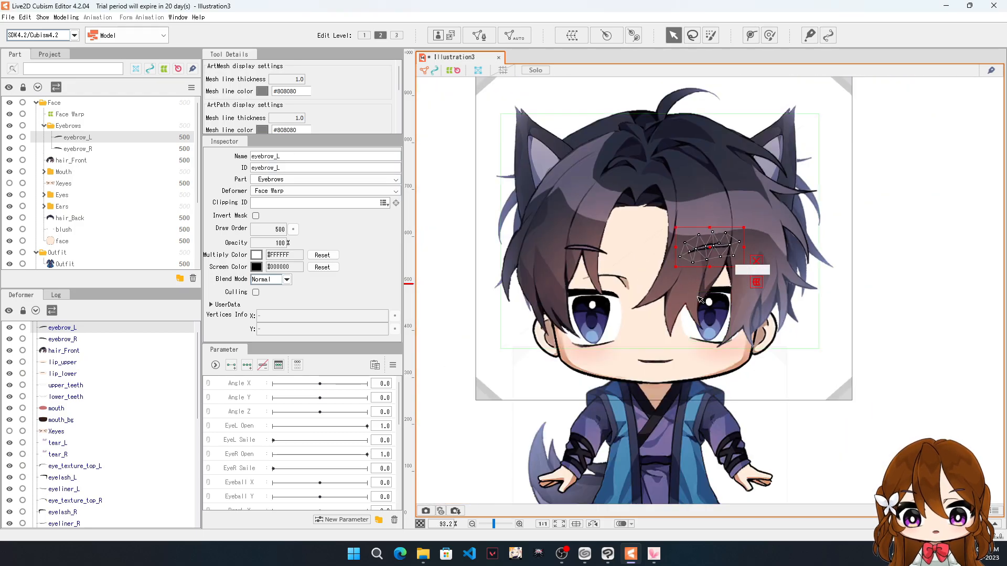
Step: Generate an automatic mesh for eyebrow_R with the Standard preset
click(78, 149)
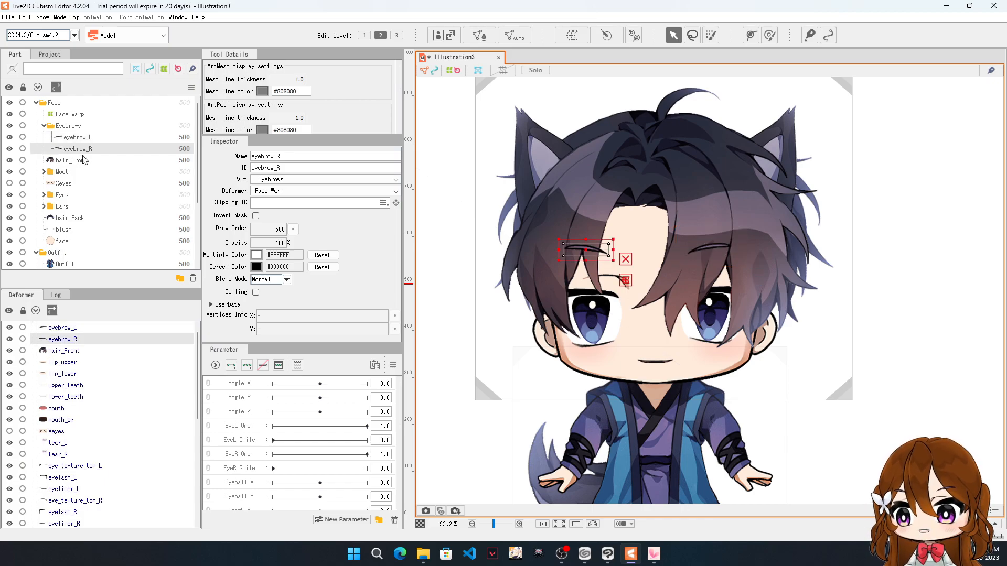
ctrl+click(82, 161)
click(81, 151)
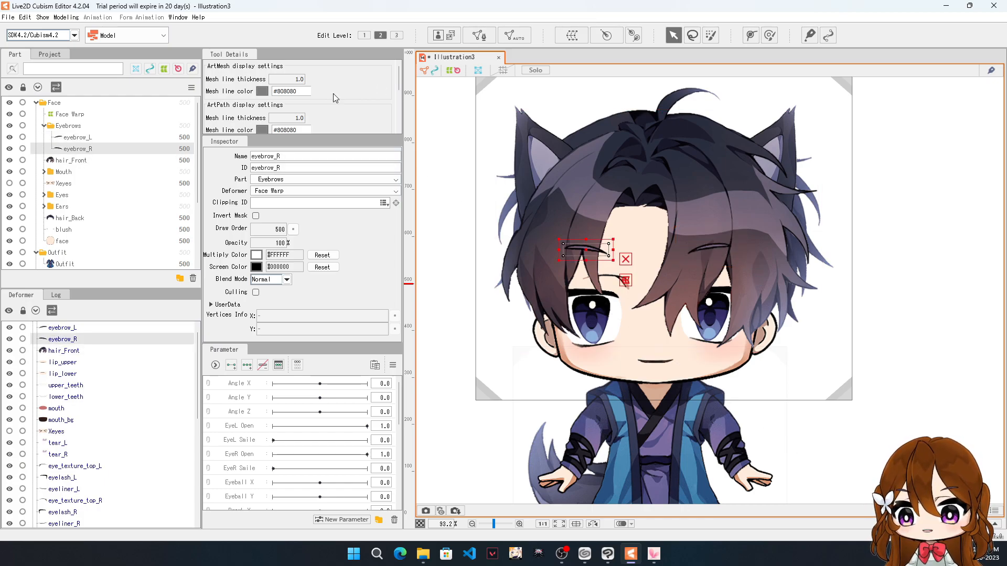
click(514, 35)
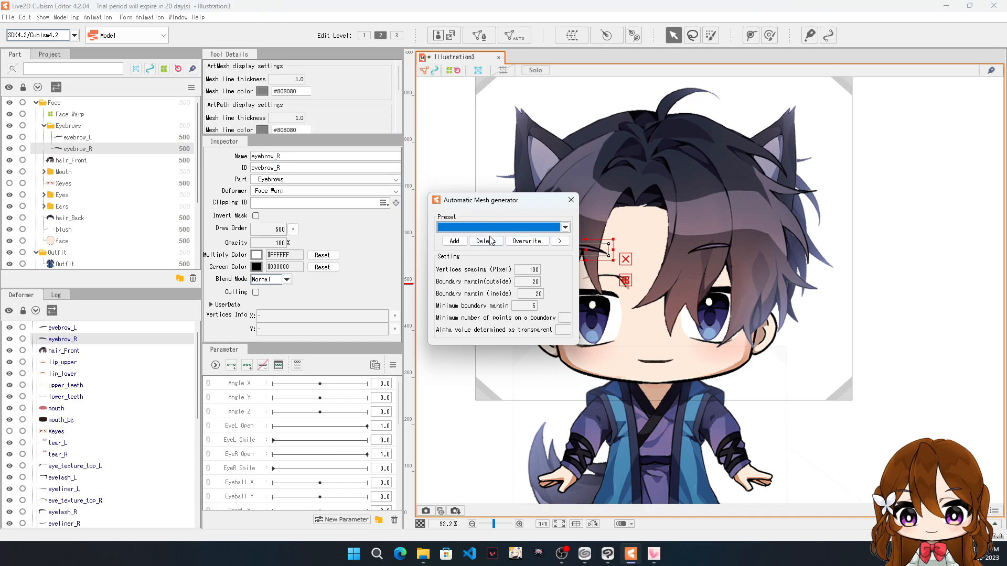
click(493, 227)
click(488, 233)
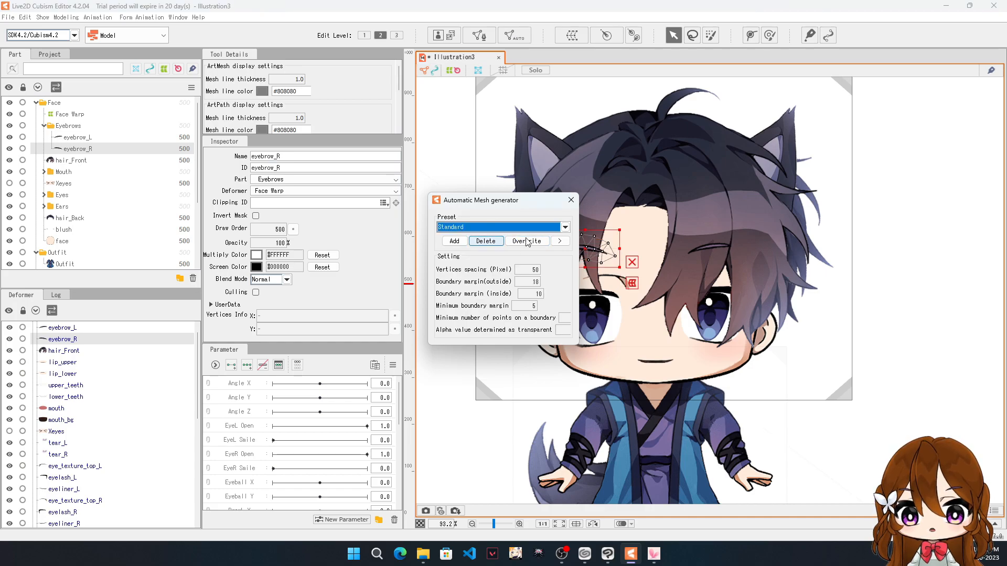
key(Return)
click(601, 252)
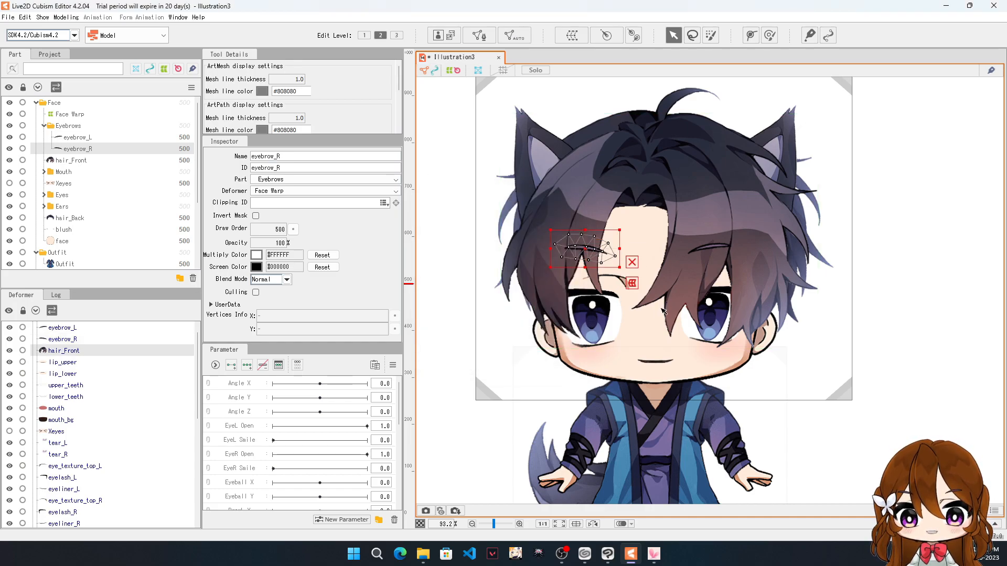
click(601, 252)
Step: Try the Standard preset on the hair_Front mesh, and generate its mesh with the Deformation (Heavy) preset
click(79, 160)
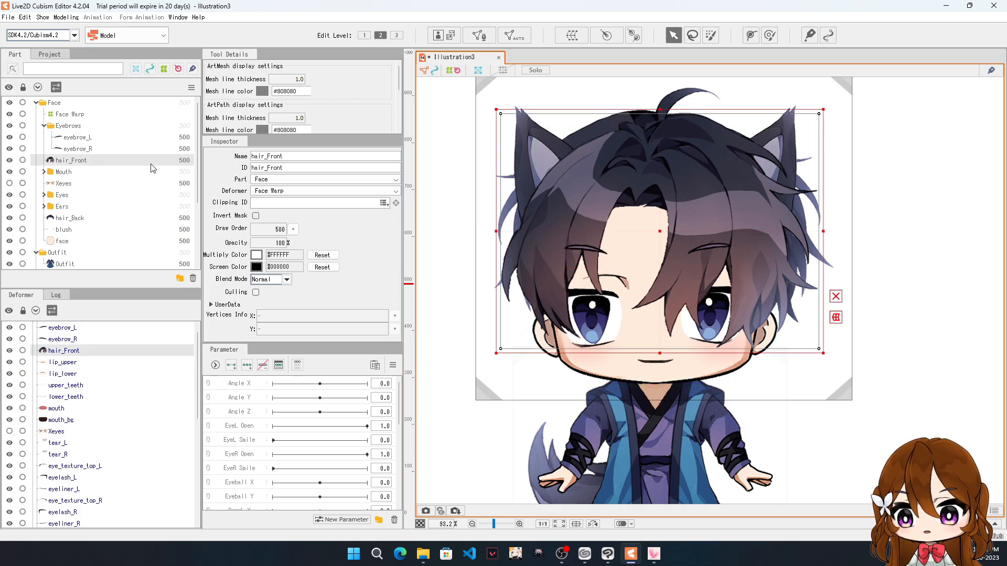
click(514, 35)
click(477, 228)
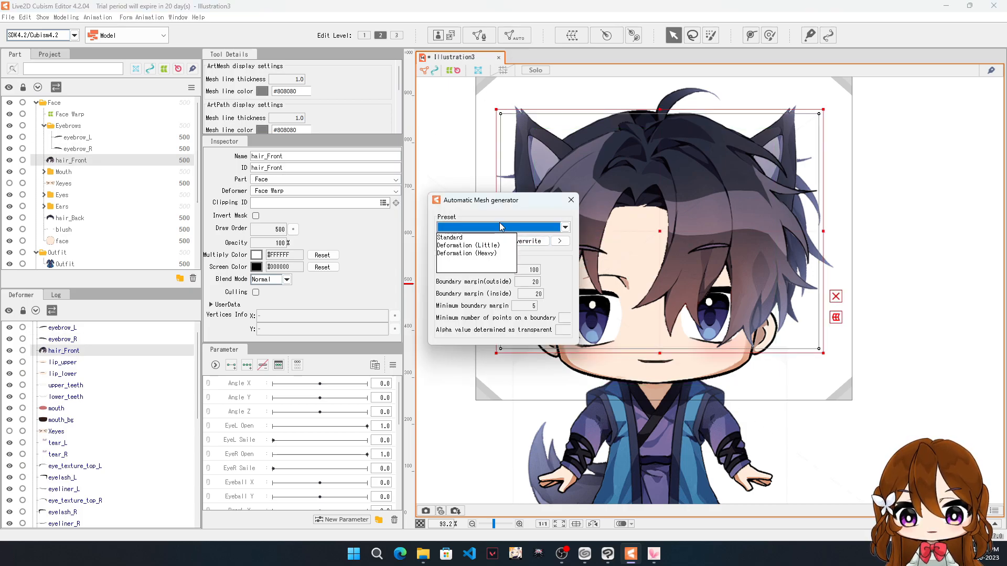
click(477, 238)
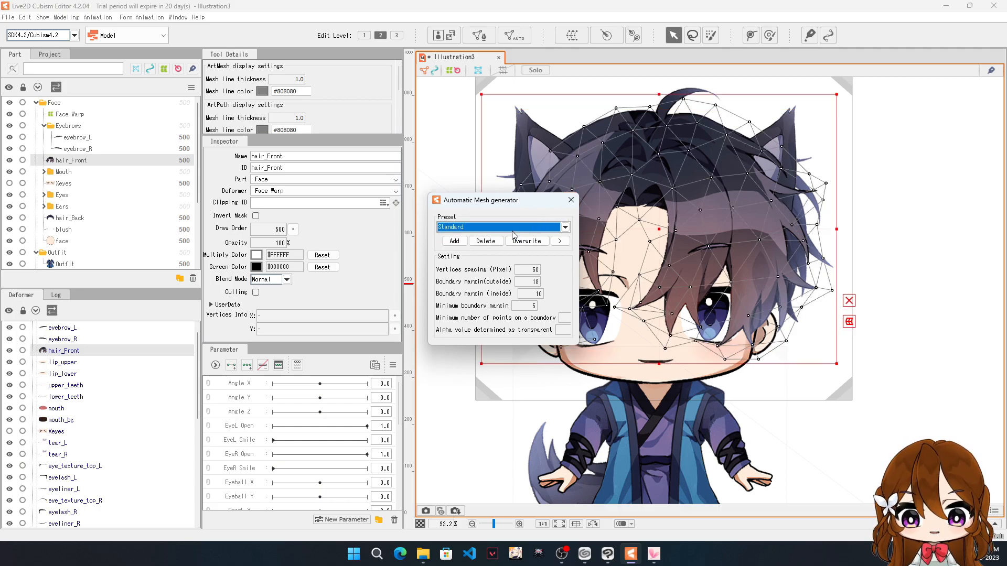
click(487, 227)
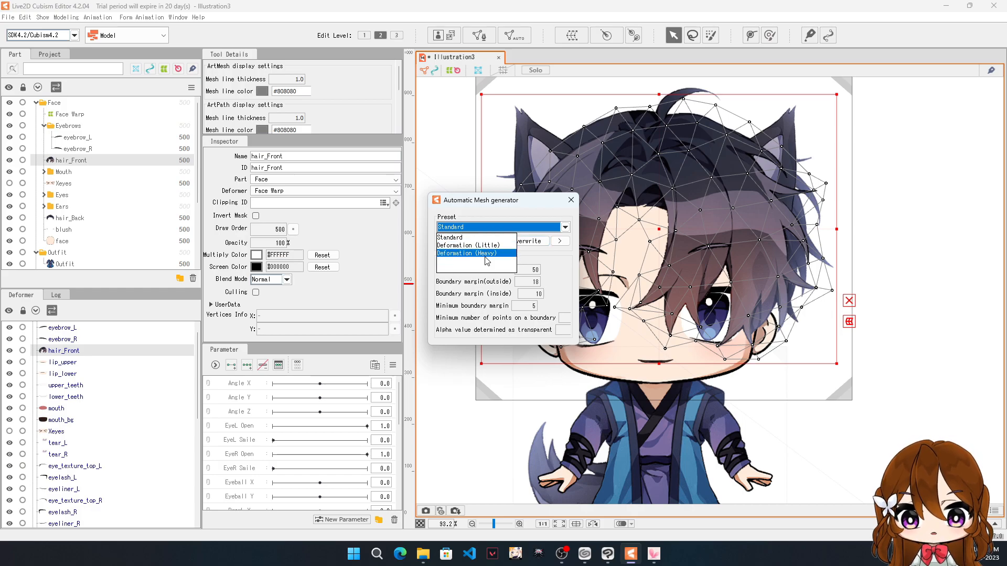
click(486, 254)
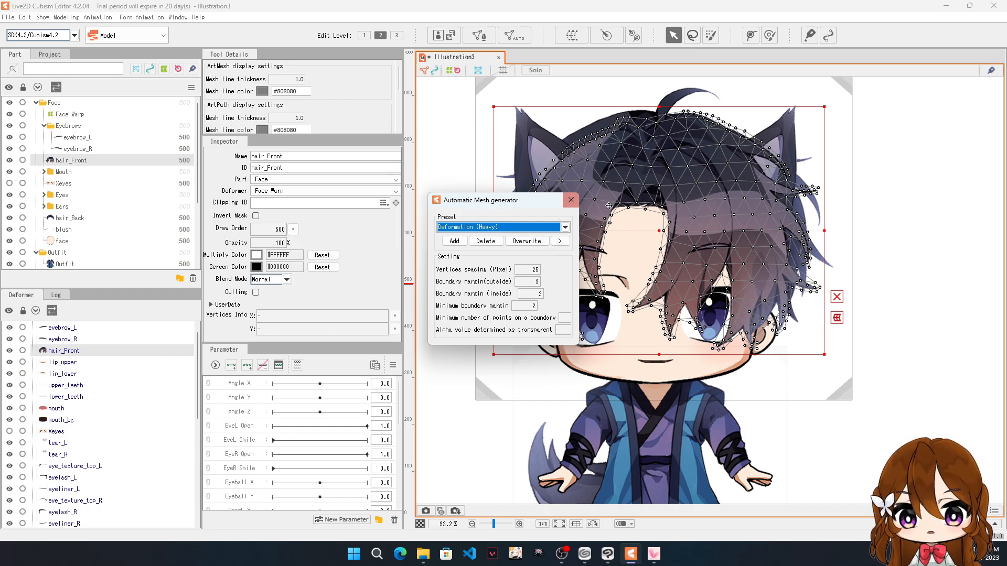
click(571, 200)
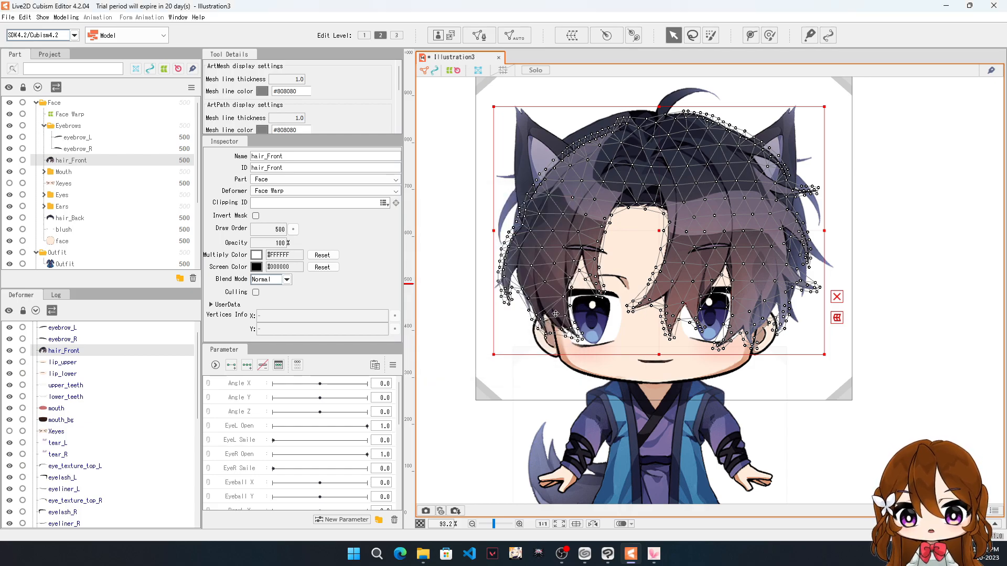
Step: Examine the hair_Front mesh up close around the fringe strands, eyes and forehead
scroll(573, 305, up, 5)
scroll(552, 277, down, 5)
scroll(607, 314, up, 4)
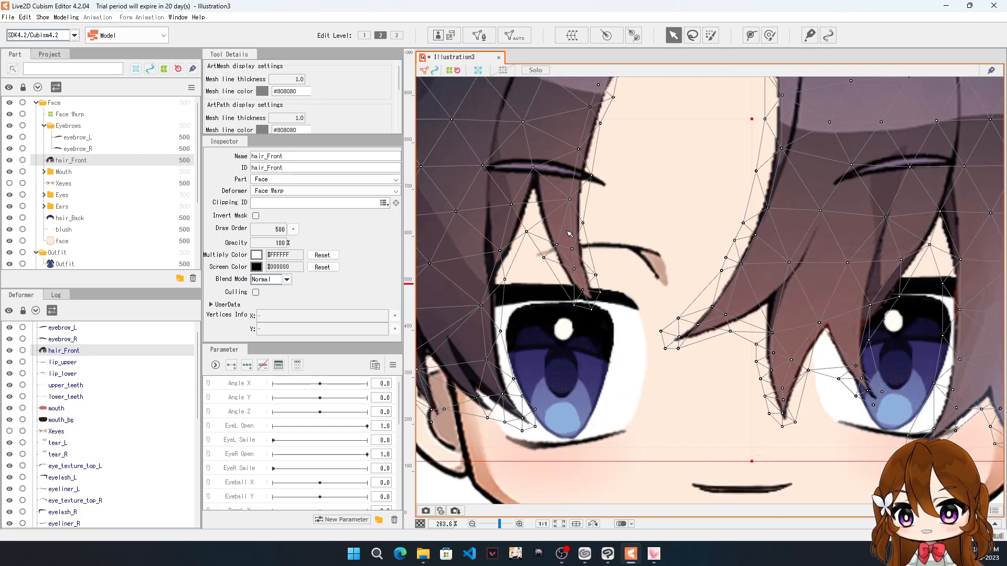
scroll(606, 315, down, 5)
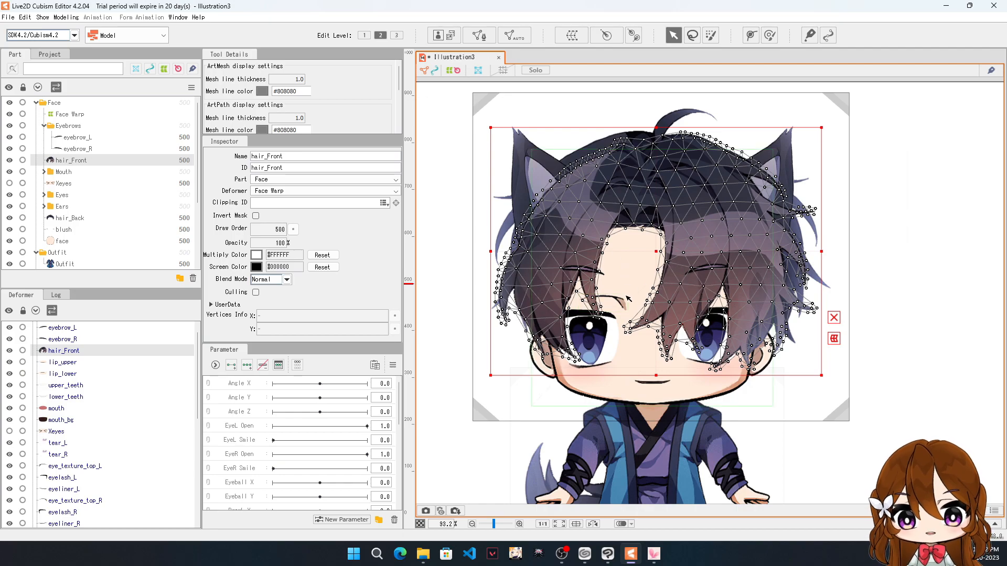
scroll(641, 232, up, 4)
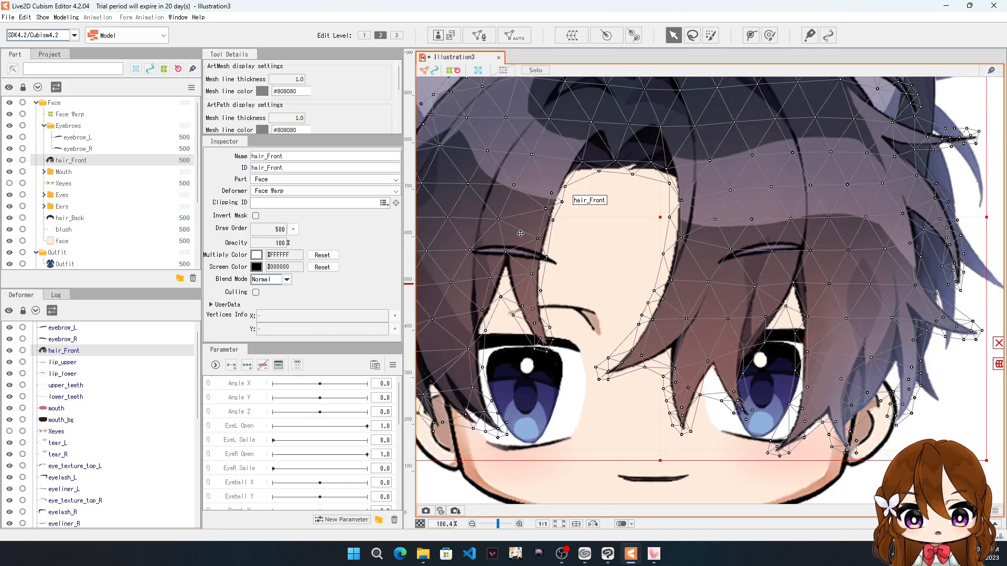
scroll(605, 151, down, 5)
scroll(557, 144, up, 3)
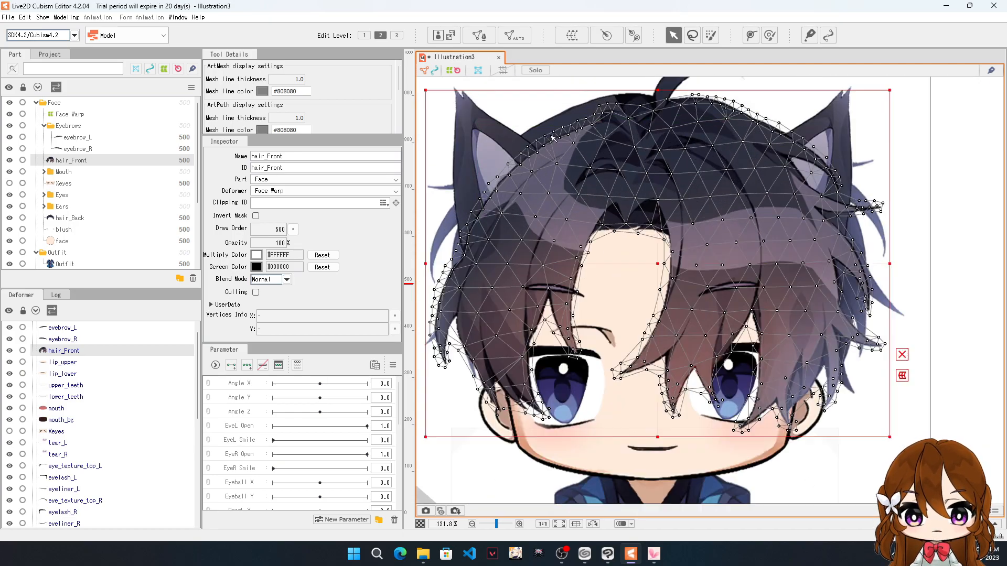
click(482, 42)
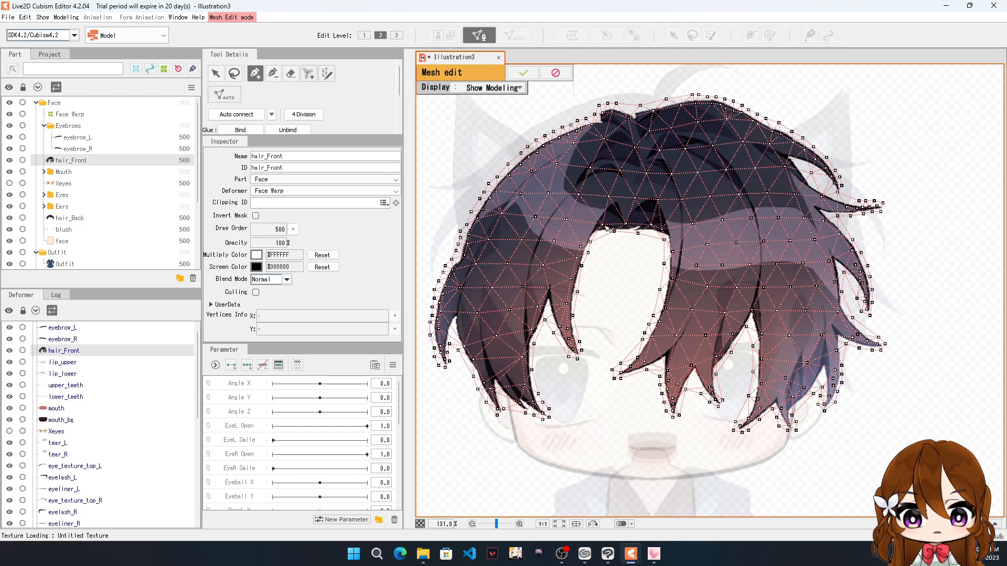
scroll(551, 286, up, 6)
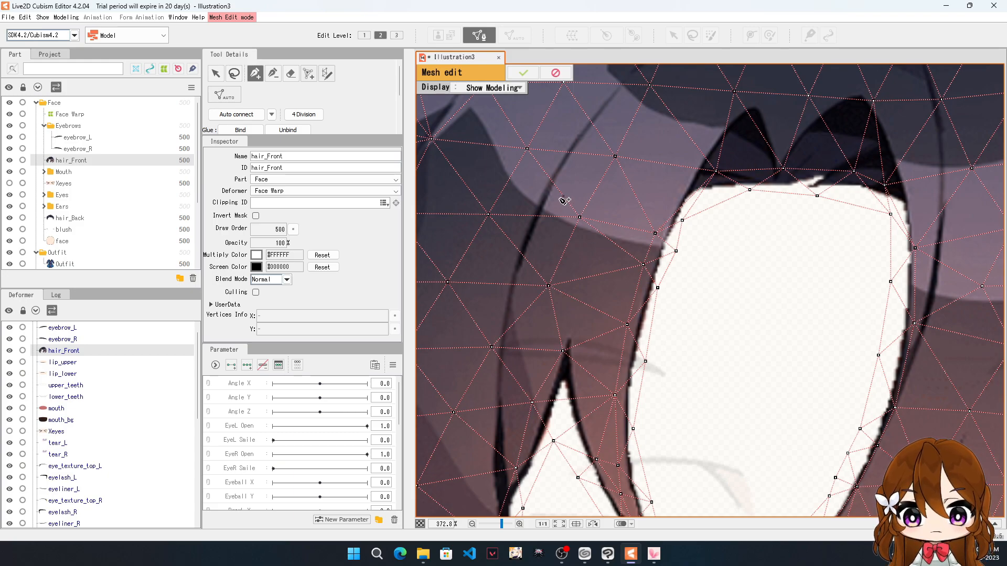
scroll(560, 199, down, 6)
scroll(557, 198, up, 6)
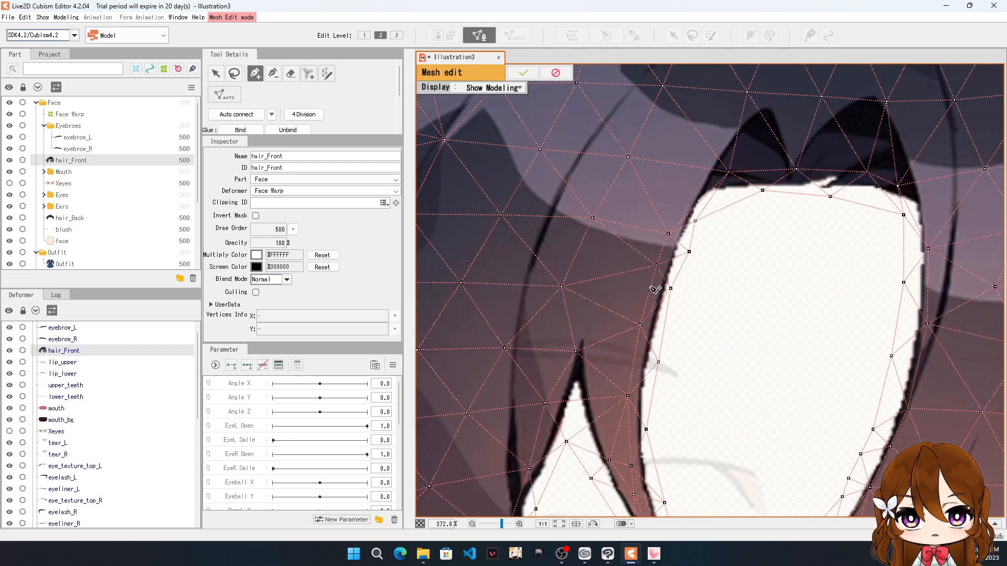
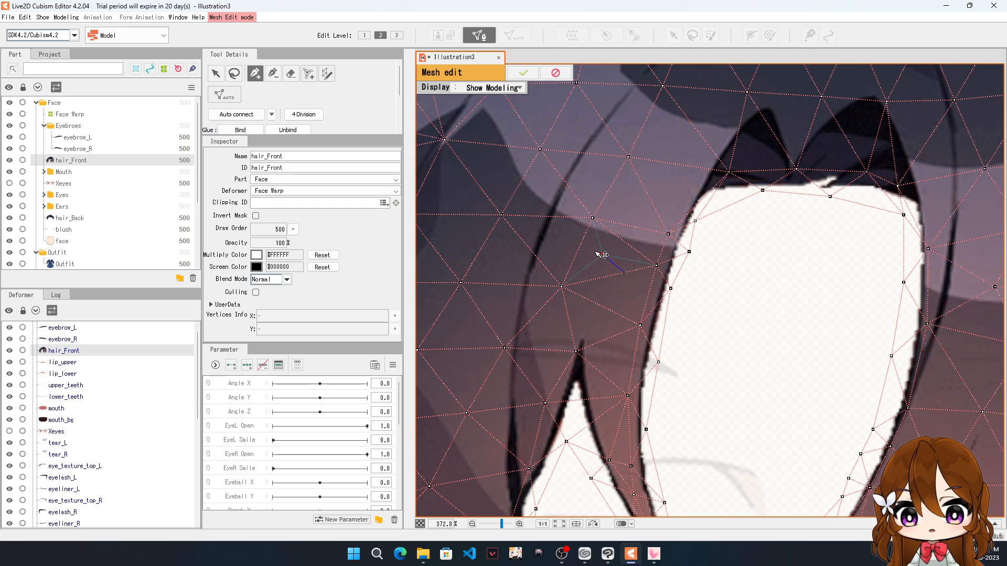
drag(603, 255, 593, 218)
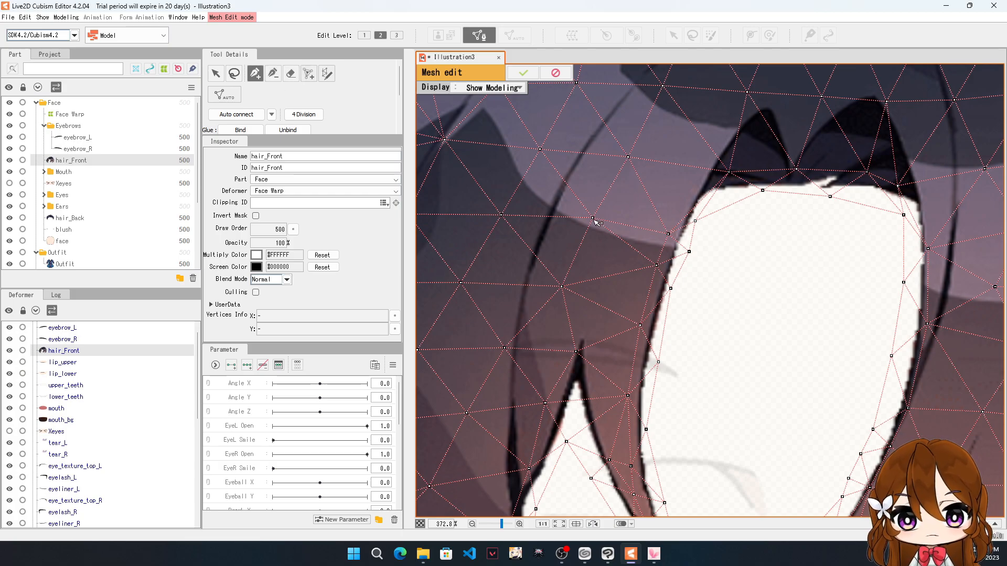
click(555, 73)
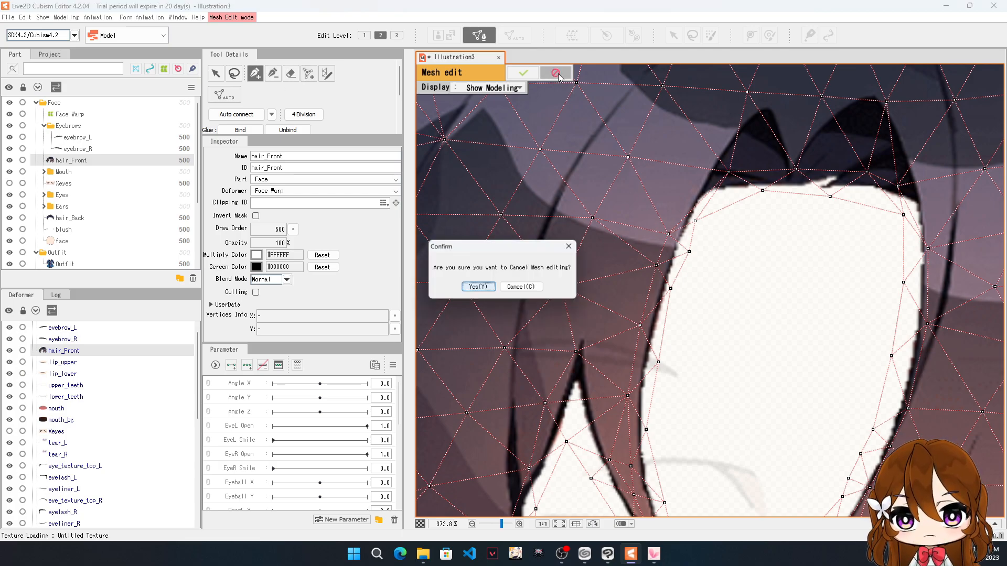
click(491, 287)
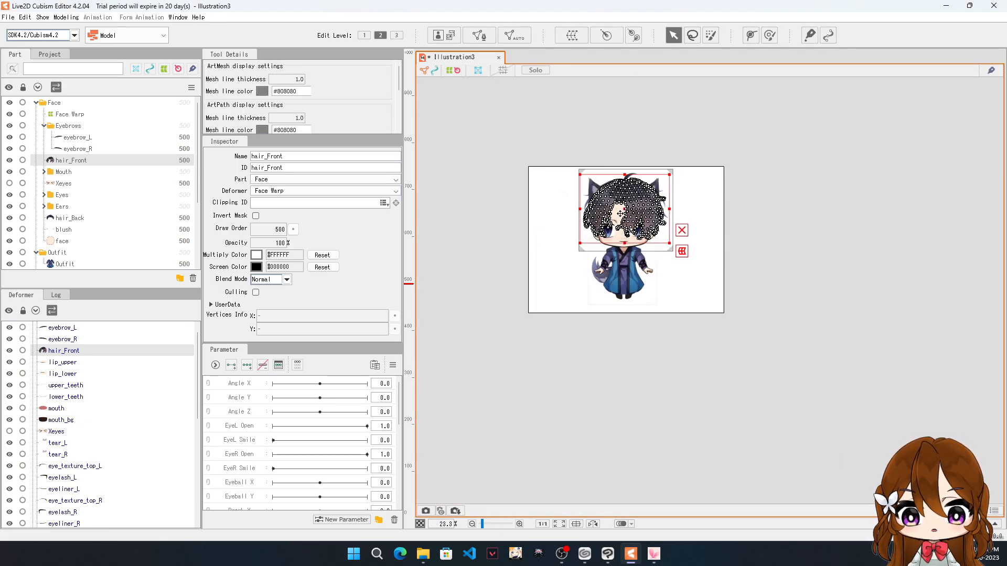
Step: Expand the Mouth folder and generate an automatic mesh for lip_upper with the Deformation (Heavy) preset
scroll(664, 257, up, 5)
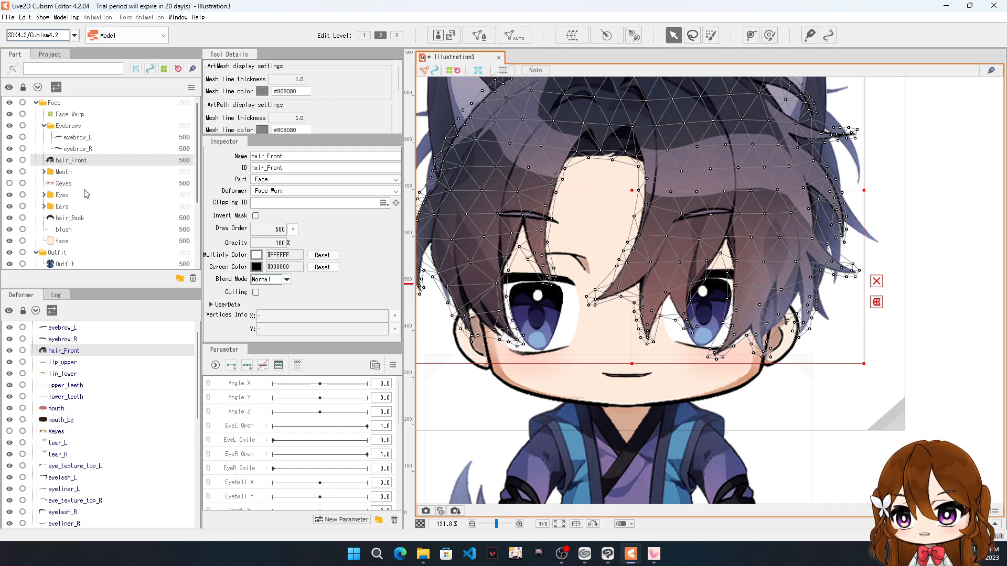
click(44, 172)
click(78, 183)
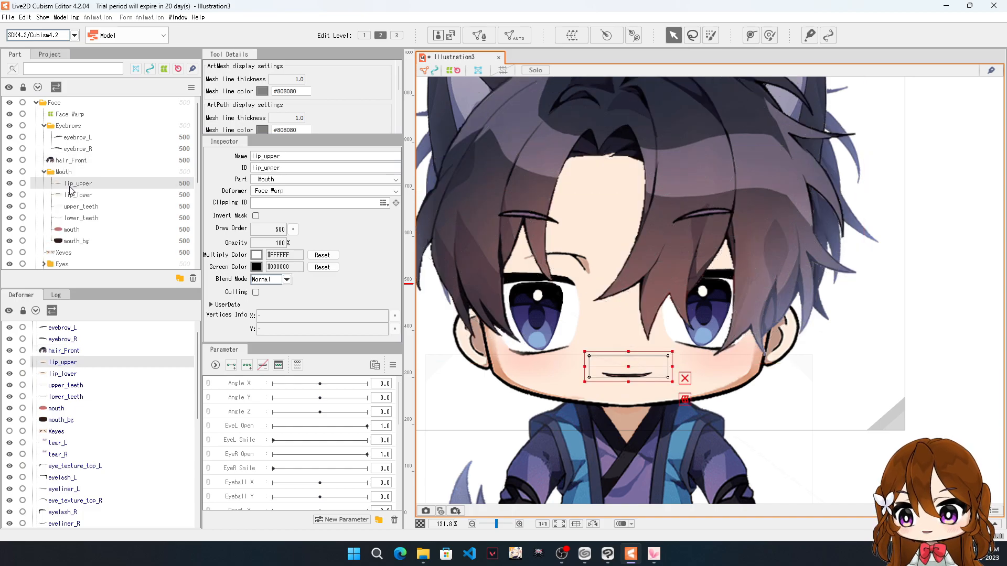
click(515, 36)
click(472, 227)
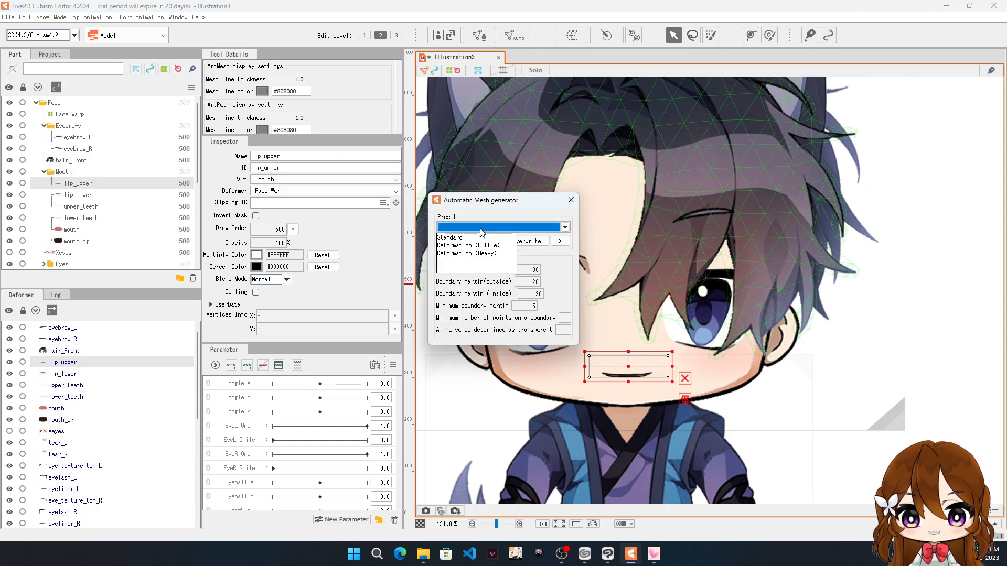
click(469, 254)
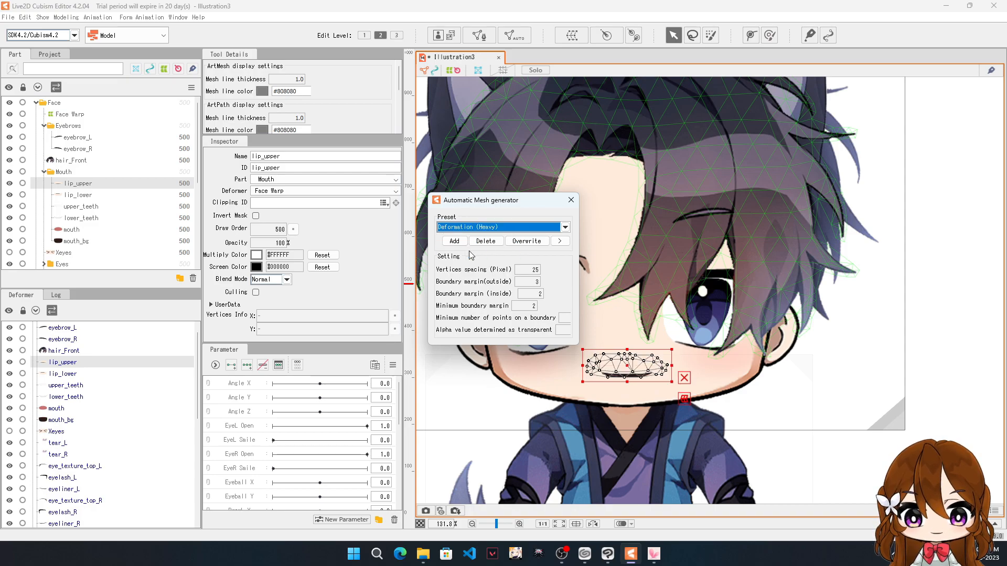
click(571, 200)
Step: Generate an automatic mesh for lip_lower with the Deformation (Heavy) preset
click(83, 198)
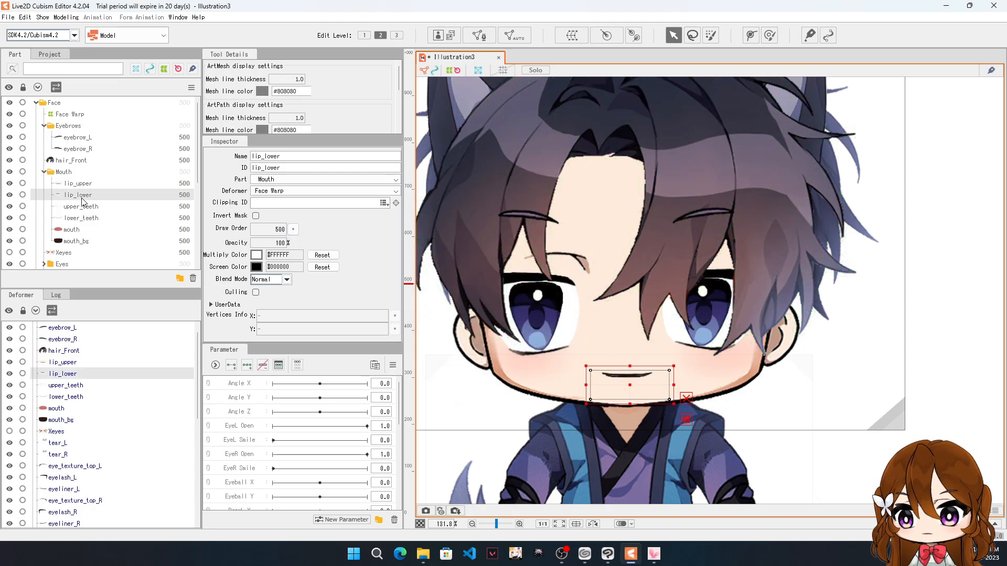
click(514, 36)
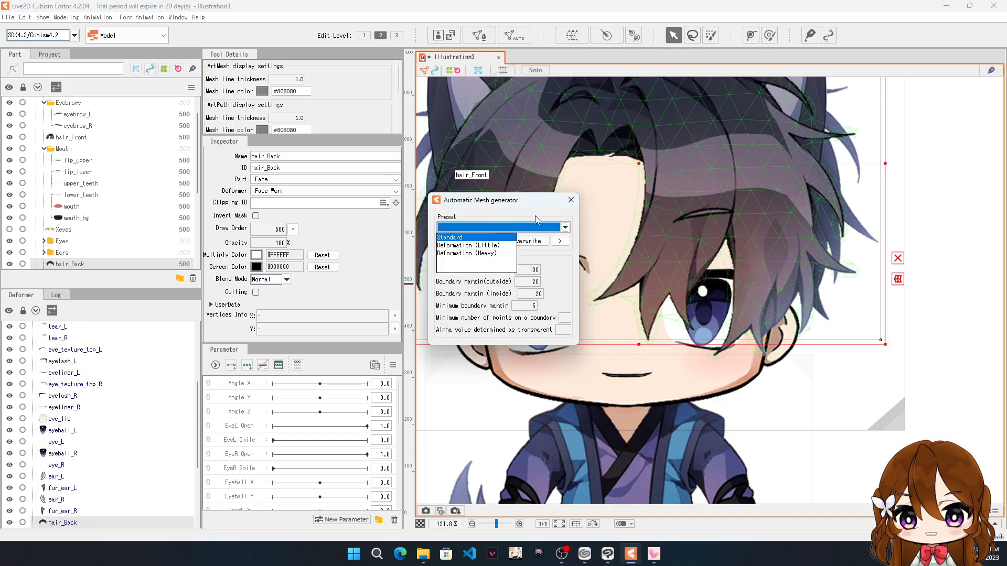
click(571, 199)
click(84, 161)
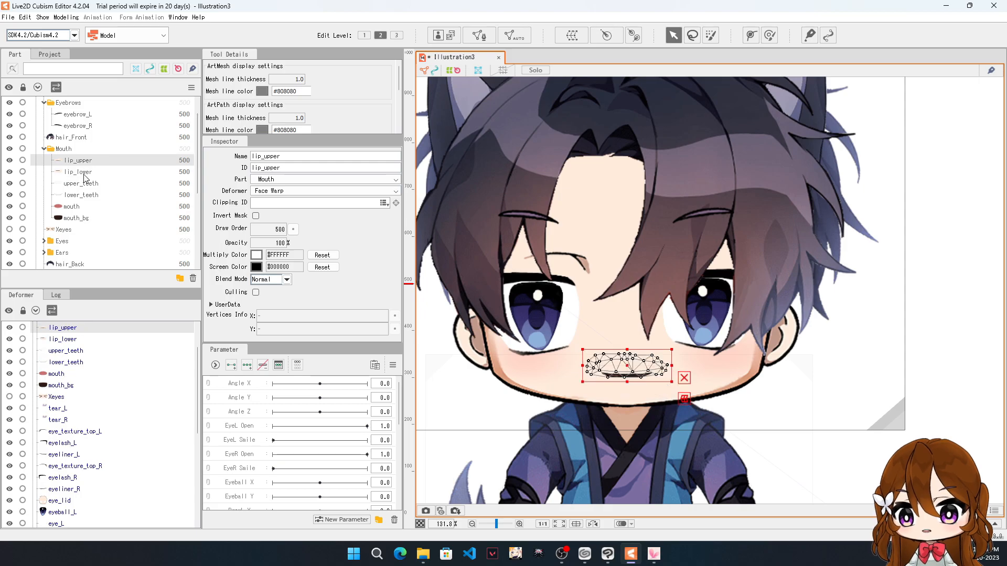
click(86, 173)
click(478, 69)
click(564, 226)
click(472, 253)
click(571, 200)
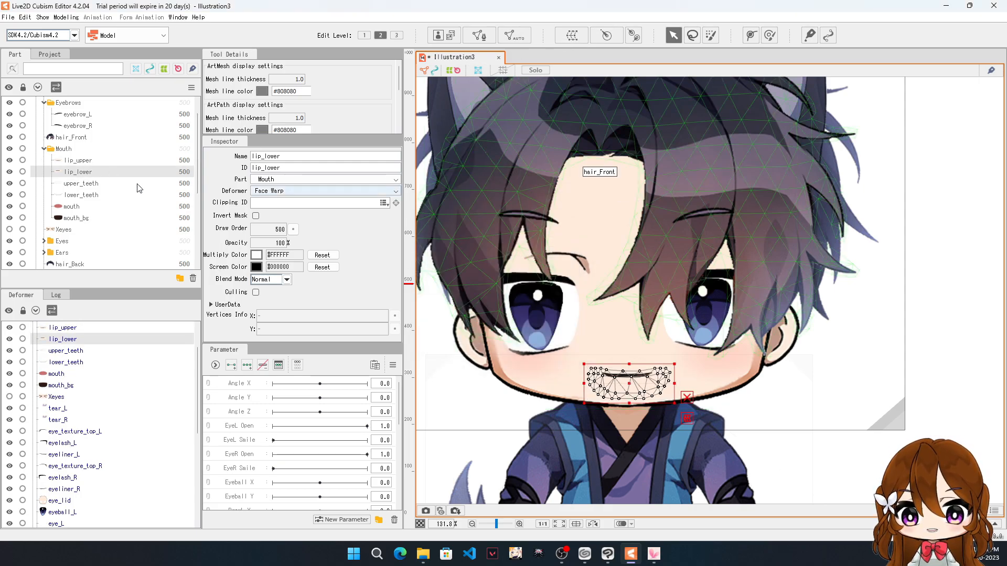
Step: Generate an automatic mesh for upper_teeth with the Standard preset
click(84, 183)
click(514, 35)
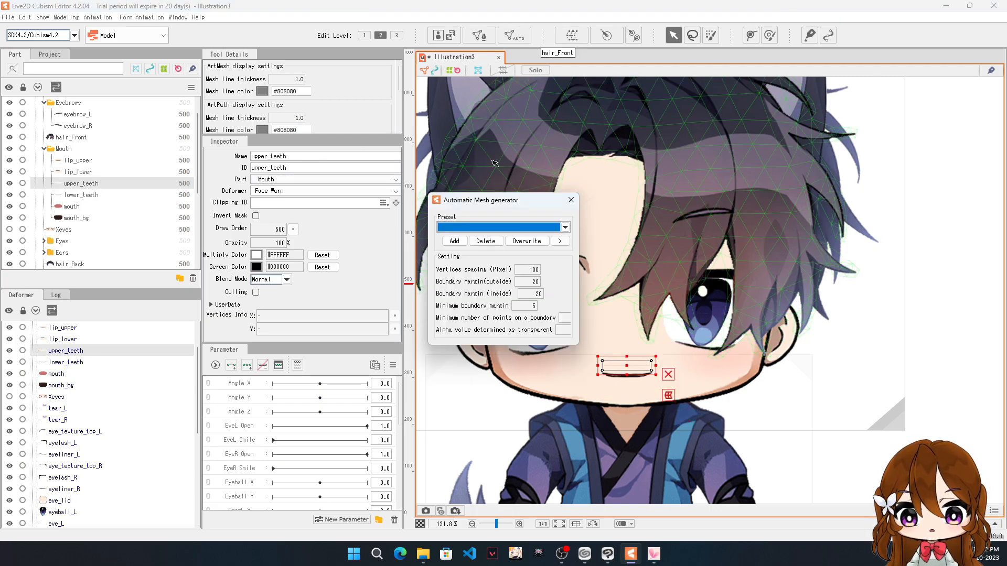
click(511, 229)
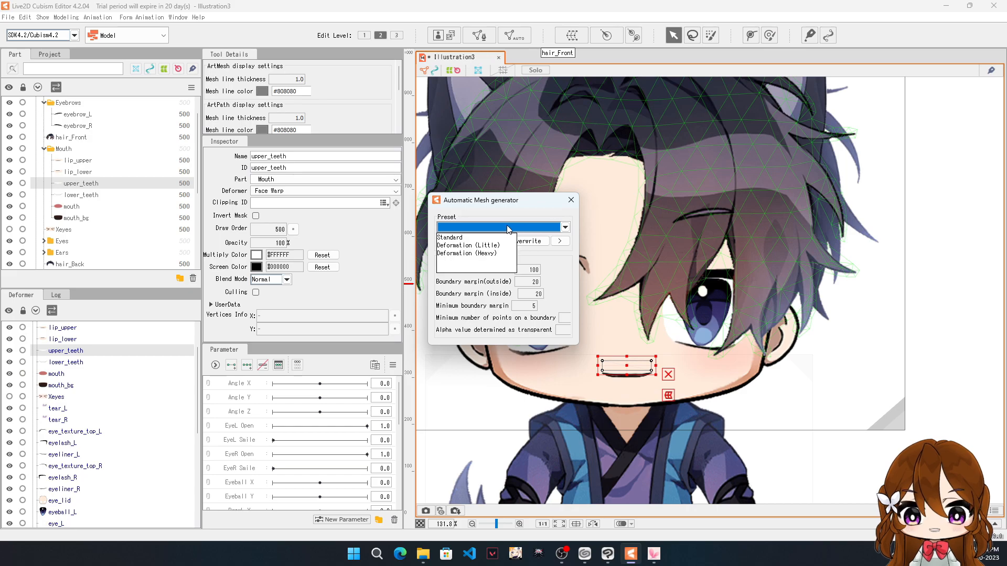
click(472, 253)
click(571, 200)
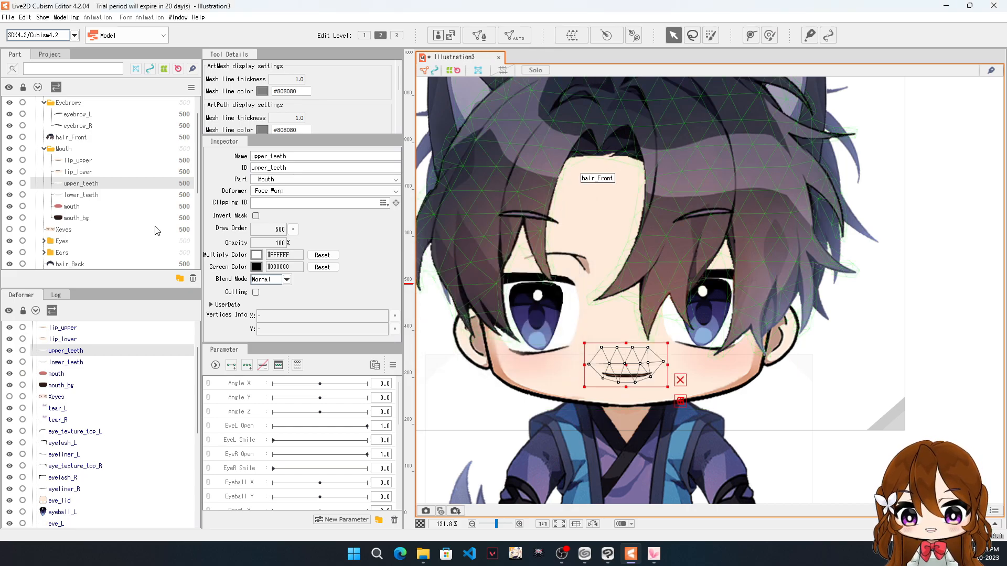
Step: Generate an automatic mesh for lower_teeth with the Standard preset
click(81, 195)
click(514, 35)
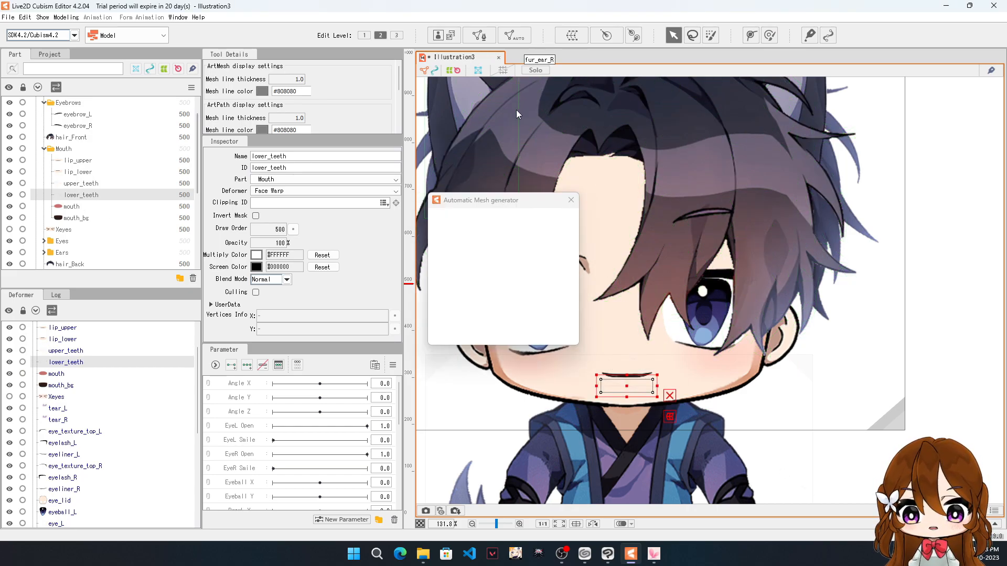
click(511, 230)
click(472, 253)
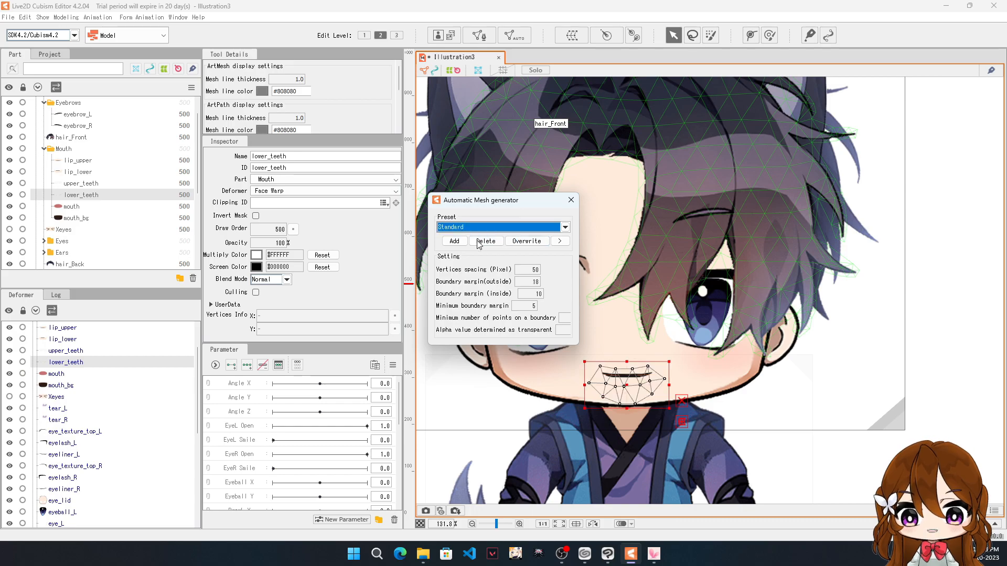
Step: Select the mouth part in the Mouth folder and generate an automatic mesh for it from a preset
click(571, 200)
click(105, 206)
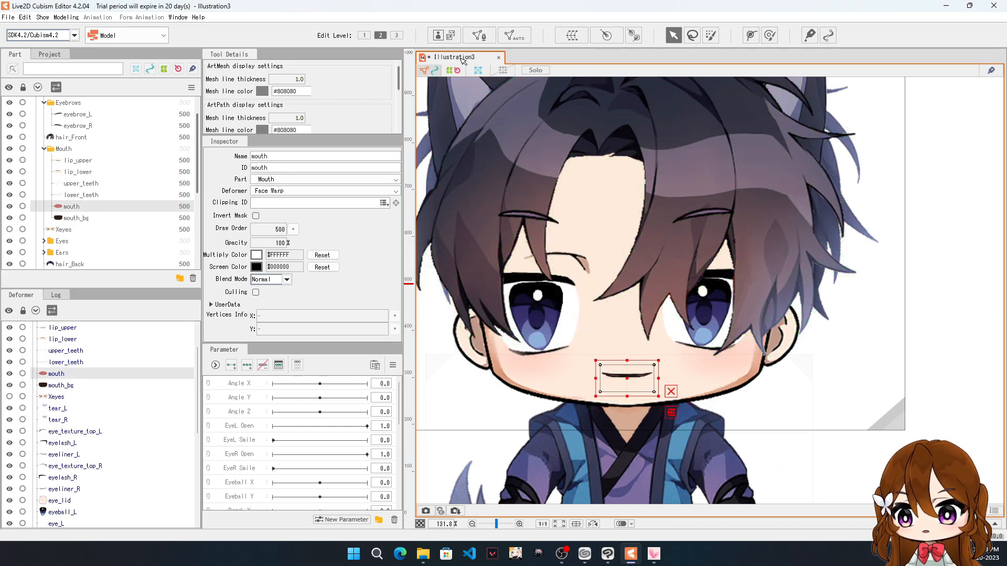
click(513, 36)
click(514, 231)
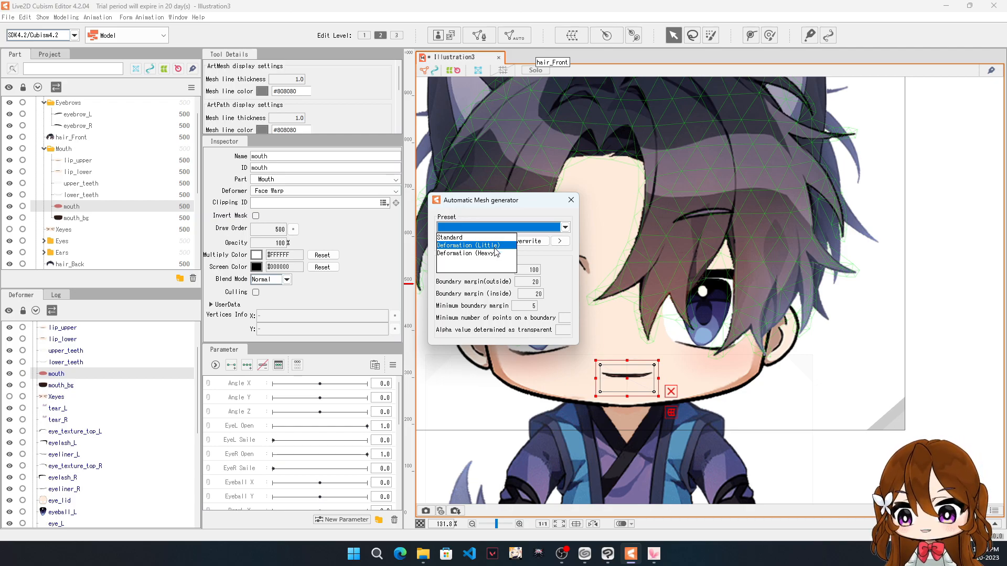
click(495, 254)
click(571, 201)
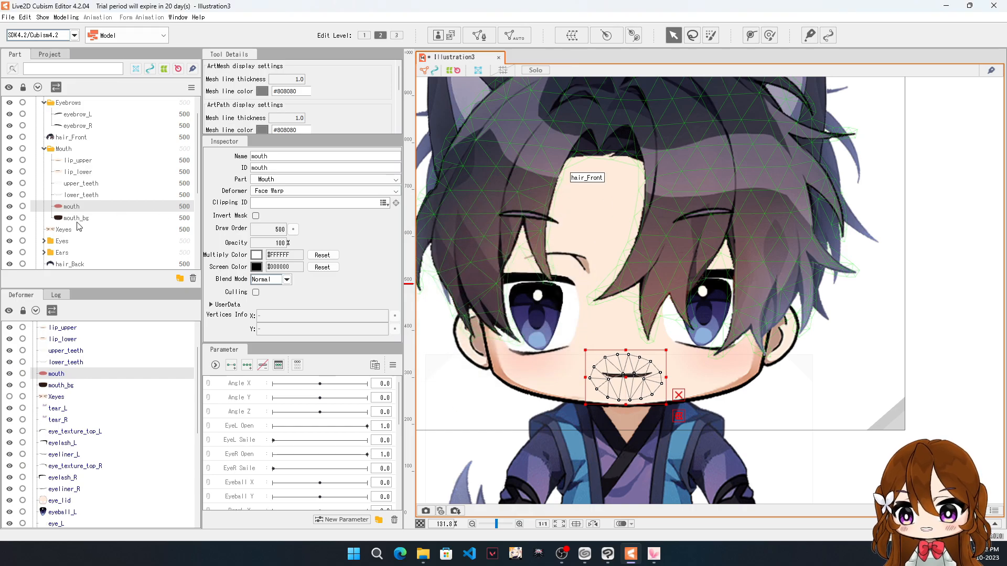
Step: Generate an automatic mesh for mouth_bg with the Standard preset
click(73, 217)
click(514, 35)
click(478, 229)
click(474, 238)
click(570, 201)
Step: Generate an automatic mesh for the Xeyes part from a preset
scroll(111, 177, down, 2)
click(78, 146)
click(516, 37)
click(487, 227)
click(485, 253)
click(570, 201)
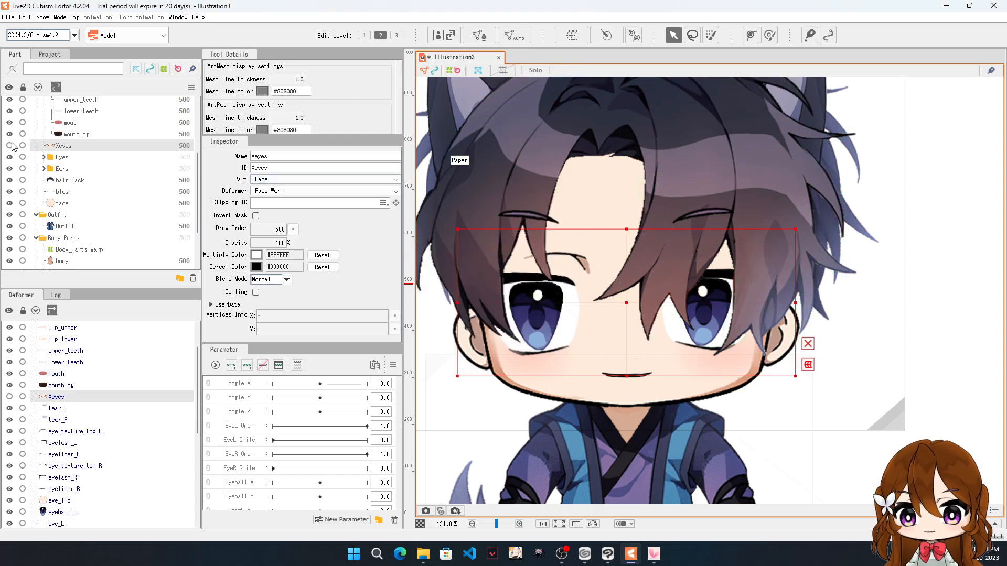
Step: Expand the Eyes and Eye_Textures folders and generate an automatic mesh for eye_texture_top_L from a preset
click(44, 157)
click(51, 168)
click(52, 168)
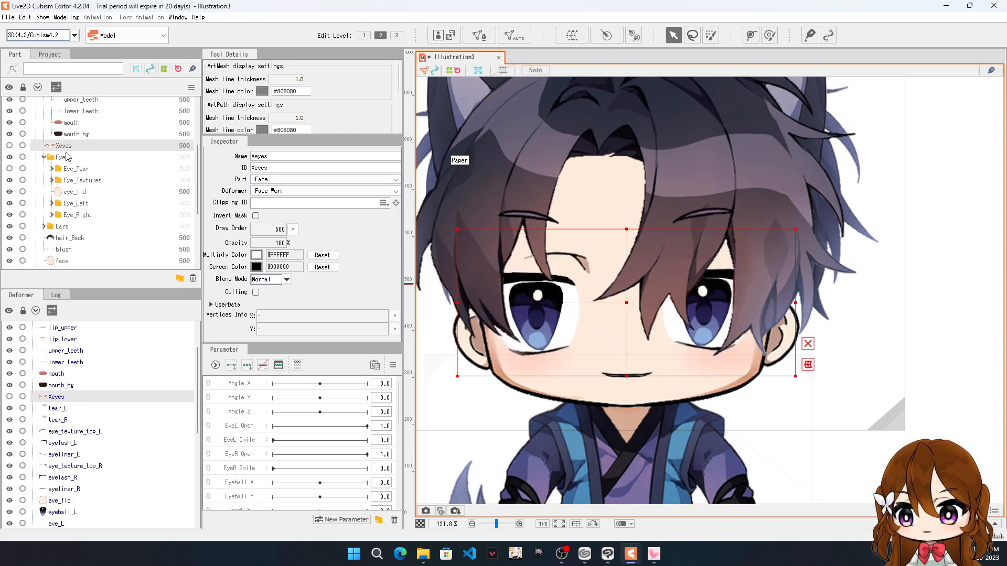
click(52, 180)
click(94, 150)
click(516, 37)
click(488, 227)
click(477, 245)
click(571, 201)
Step: Generate an automatic mesh for eyelash_L from a preset
click(84, 161)
click(507, 41)
click(487, 227)
click(477, 245)
click(570, 200)
Step: Generate an automatic mesh for eyeliner_L with the Standard preset
click(115, 173)
click(513, 35)
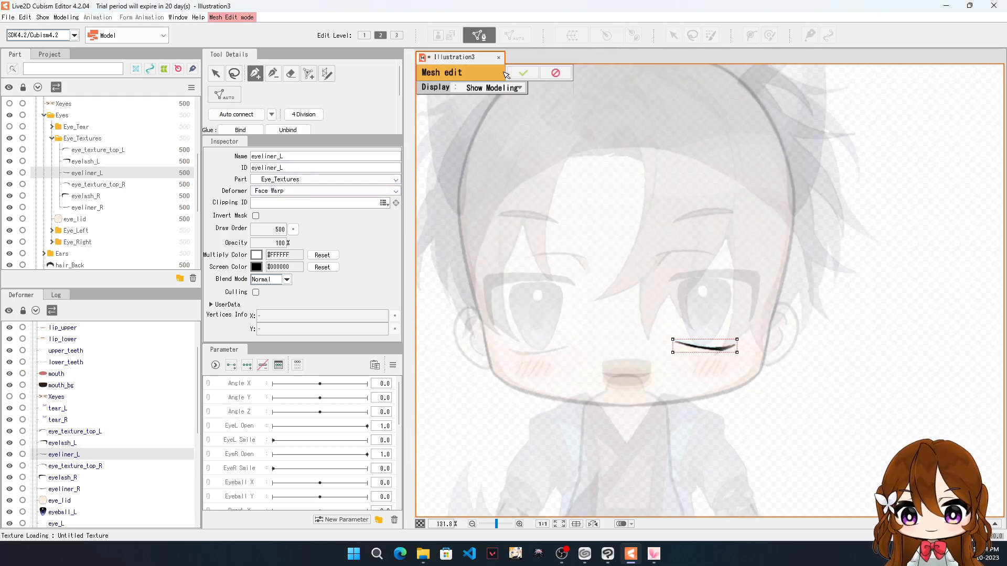
click(479, 238)
click(571, 201)
Step: Generate automatic meshes for eye_texture_top_R and eyelash_R
click(100, 184)
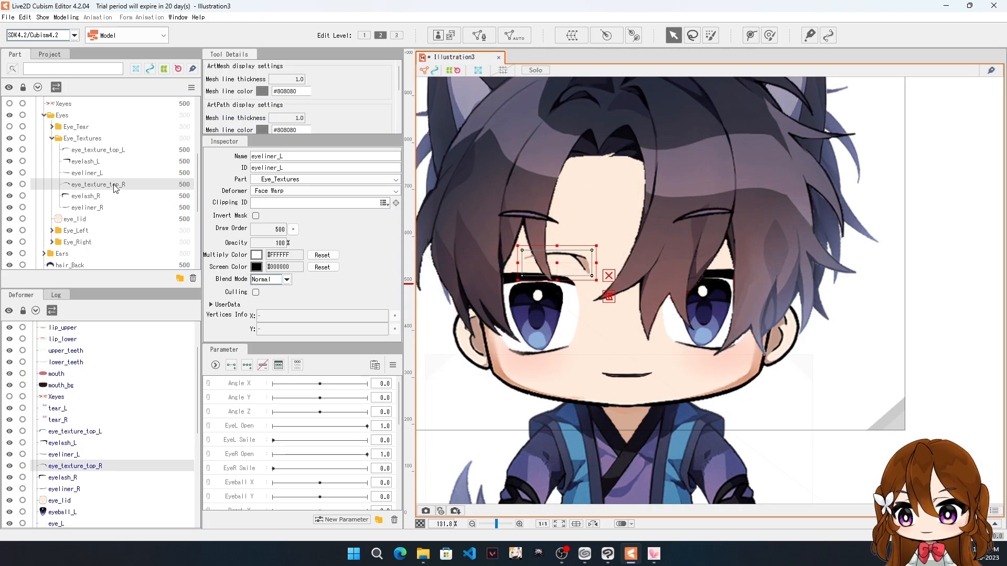
click(514, 35)
click(570, 200)
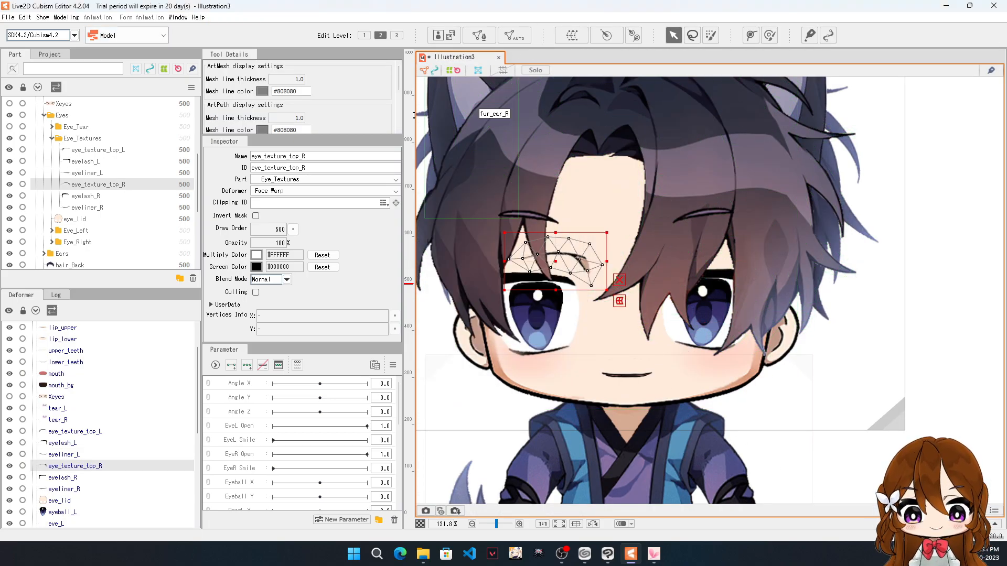
click(100, 195)
click(514, 35)
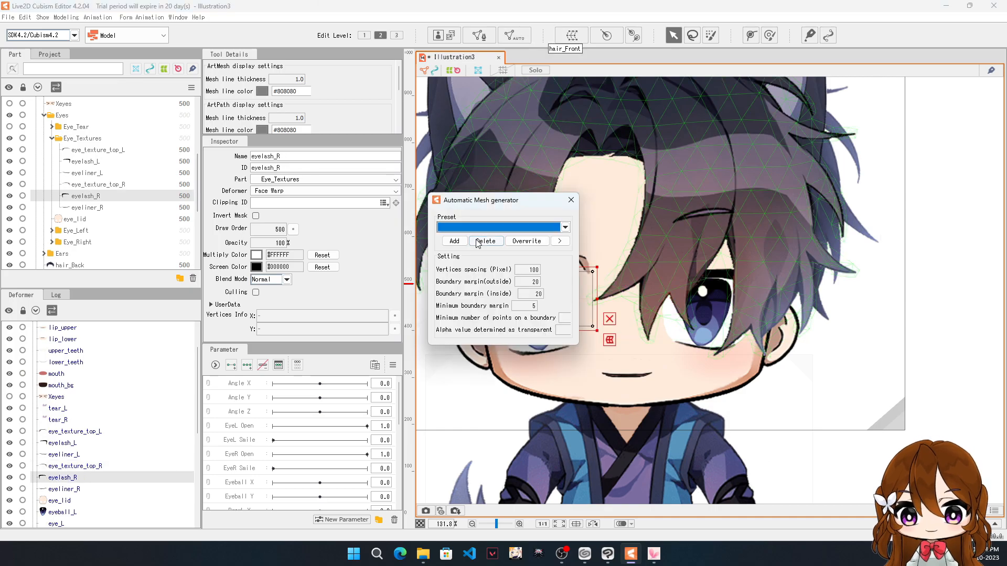
click(571, 201)
Step: Generate an automatic mesh for eyeliner_R with the Standard preset
click(99, 207)
click(514, 35)
click(561, 203)
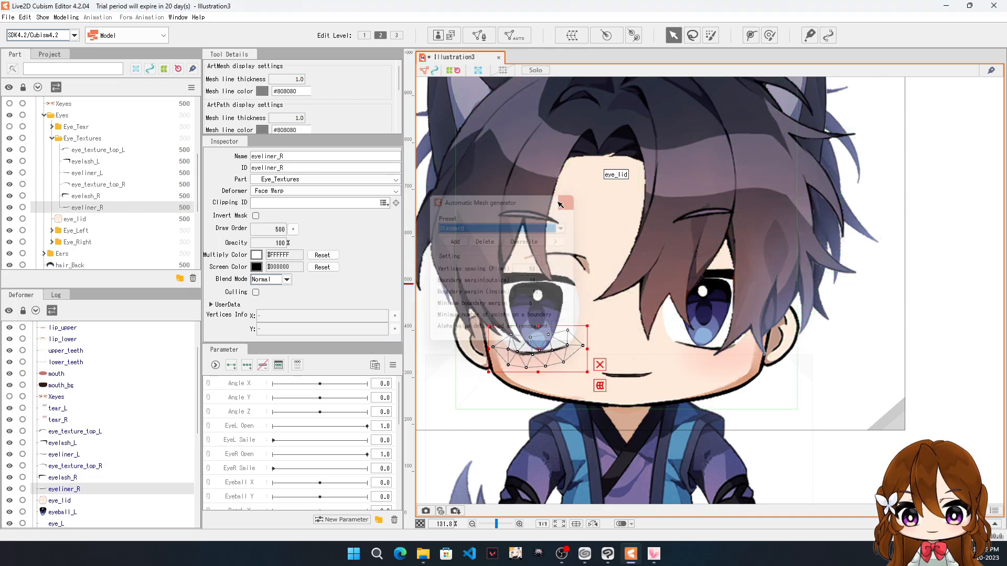
Step: Select the eye_lid part and generate an automatic mesh for it
click(560, 205)
click(513, 35)
click(565, 227)
click(571, 200)
Step: Generate an automatic mesh for eyeball_L with the Deformation (Heavy) preset
click(702, 307)
click(514, 35)
click(478, 227)
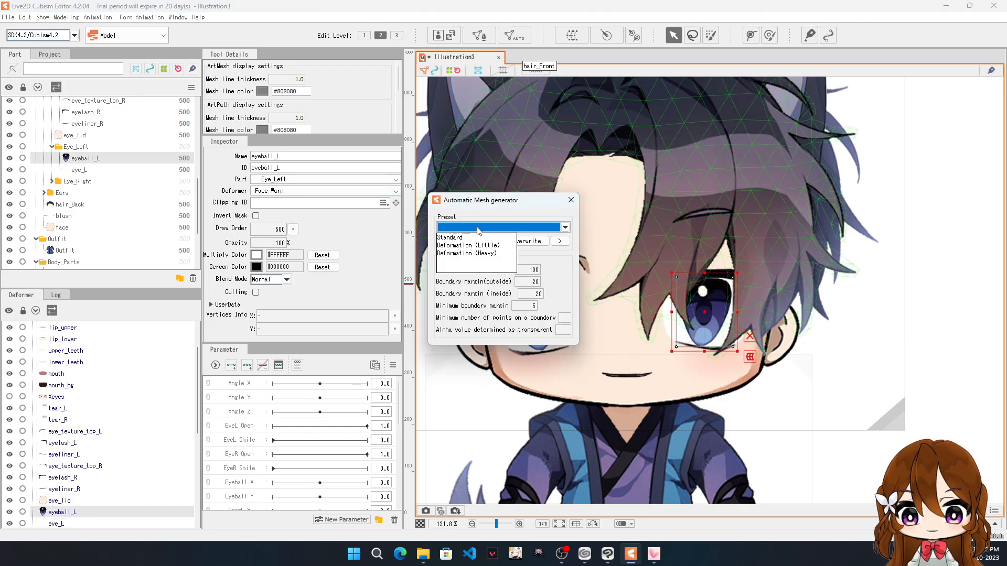
click(480, 253)
click(570, 200)
Step: Generate an automatic mesh for eye_L with the Deformation (Heavy) preset
click(79, 170)
click(513, 35)
click(516, 227)
click(485, 253)
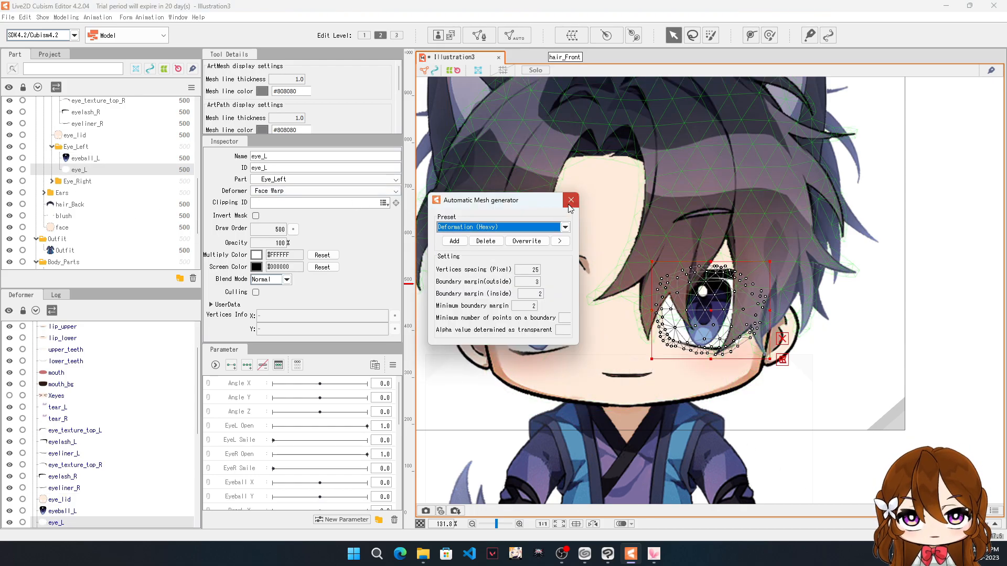
click(570, 200)
Step: Generate an automatic mesh for eyeball_R with the Deformation (Heavy) preset
click(530, 309)
click(513, 35)
click(565, 227)
click(483, 253)
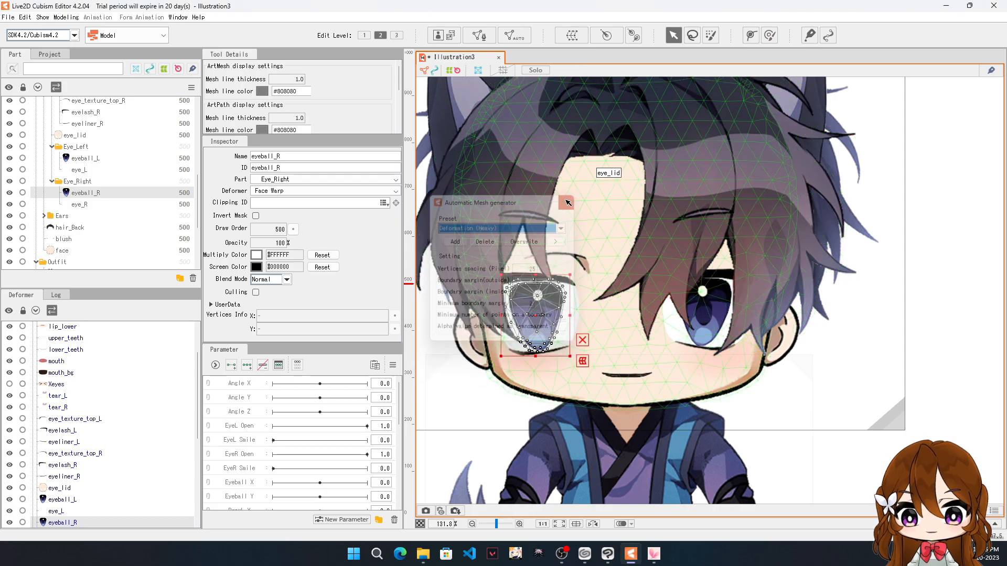
Step: Generate an automatic mesh for eye_R with the Deformation (Heavy) preset
click(87, 205)
click(513, 35)
click(525, 228)
click(503, 253)
click(571, 200)
Step: Expand the Ears folder and generate an automatic mesh for ear_L from a preset
scroll(79, 183, down, 3)
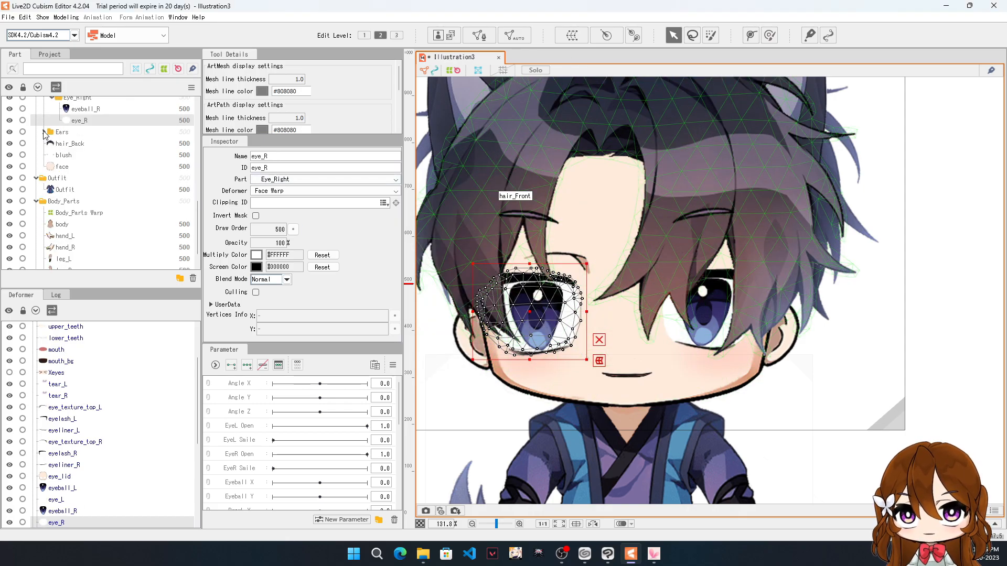
click(44, 132)
click(69, 143)
click(514, 35)
click(500, 227)
click(479, 253)
click(571, 200)
Step: Generate an automatic mesh for fur_ear_L from a preset
click(68, 155)
click(513, 35)
click(501, 227)
click(479, 253)
click(570, 201)
Step: Generate an automatic mesh for ear_R from a preset
click(69, 167)
click(510, 37)
click(485, 253)
click(571, 200)
Step: Generate an automatic mesh for fur_ear_R from a preset
click(73, 178)
click(514, 35)
click(485, 253)
click(570, 200)
Step: Generate an automatic mesh for hair_Back from a preset
scroll(69, 148, down, 3)
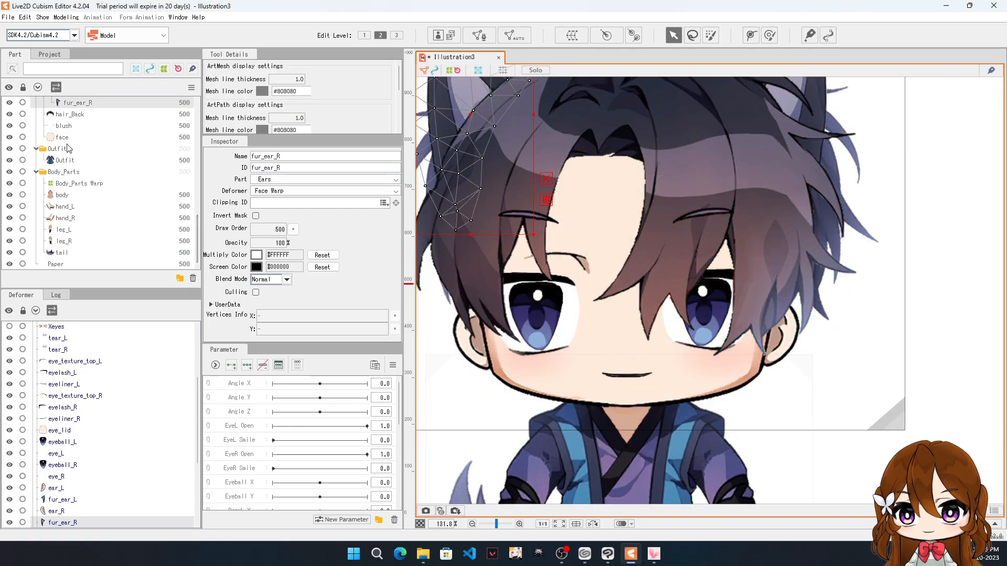
click(70, 114)
click(514, 35)
click(516, 227)
click(490, 254)
click(571, 201)
Step: Generate an automatic mesh for the blush part from a preset
click(68, 126)
click(514, 36)
click(518, 227)
click(480, 253)
click(571, 200)
Step: Generate an automatic mesh for the face part with the Deformation (Heavy) preset
click(62, 137)
click(514, 35)
click(524, 227)
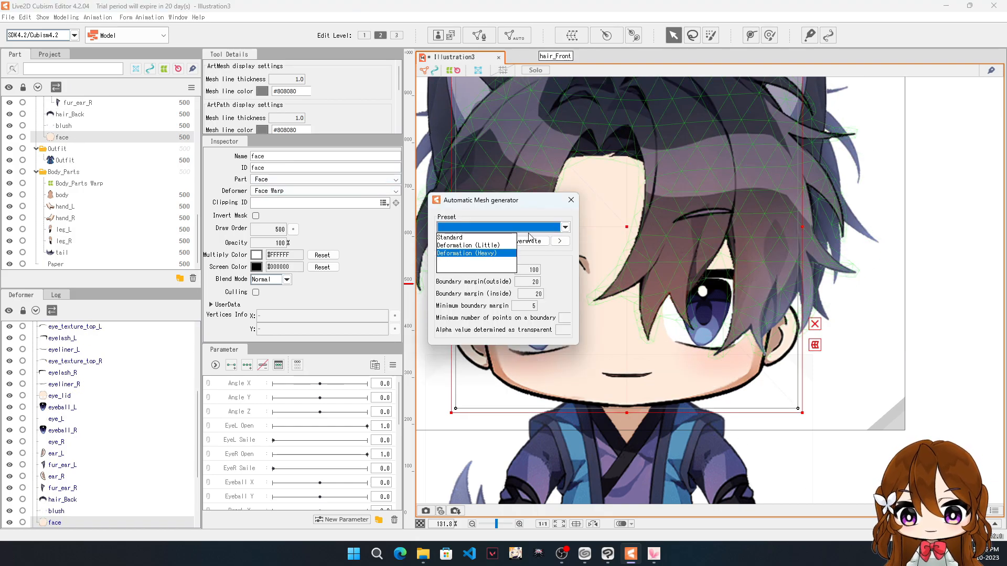
click(480, 253)
click(571, 200)
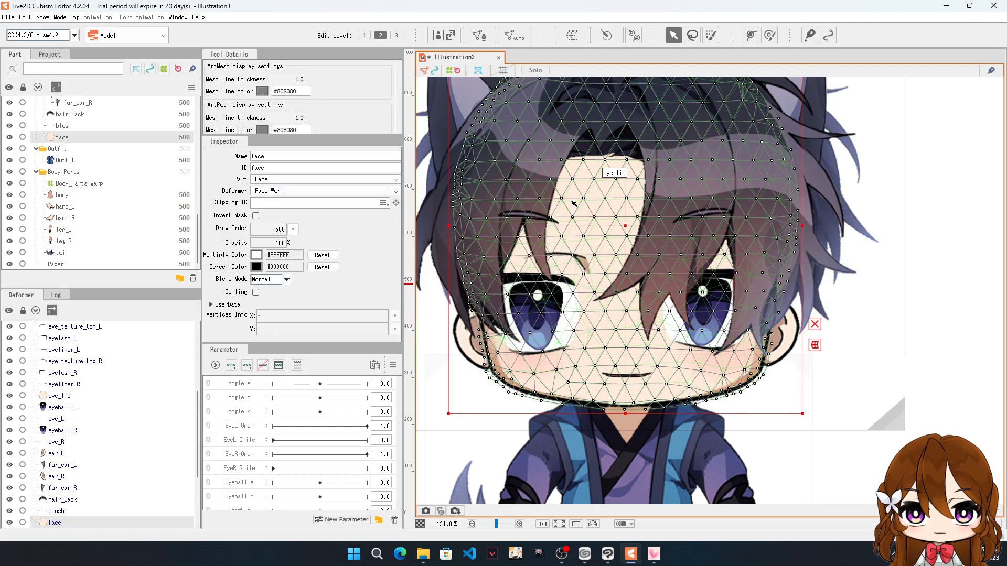
Step: Generate an automatic mesh for the Outfit part from a preset
click(65, 160)
click(514, 35)
click(518, 227)
click(480, 253)
click(571, 201)
Step: Generate an automatic mesh for the body part in the Body_Parts folder from a preset
click(62, 195)
click(514, 35)
click(525, 227)
click(479, 253)
click(570, 200)
Step: Generate an automatic mesh for hand_L from a preset
click(62, 206)
click(514, 35)
click(524, 227)
click(481, 254)
click(571, 201)
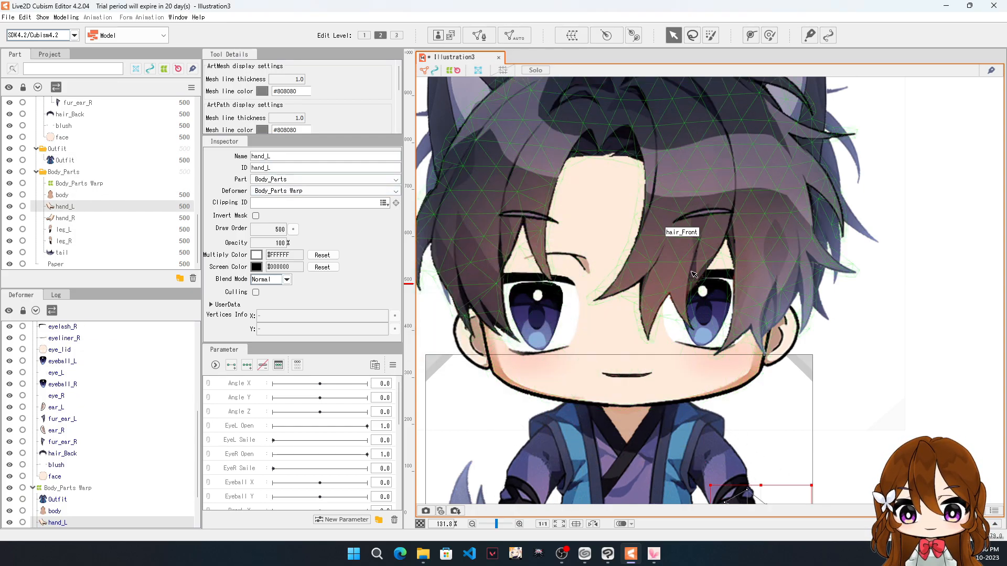
Step: Generate an automatic mesh for hand_R from a preset
scroll(674, 210, down, 4)
scroll(671, 195, up, 3)
click(65, 218)
click(514, 35)
click(524, 227)
click(480, 253)
click(571, 201)
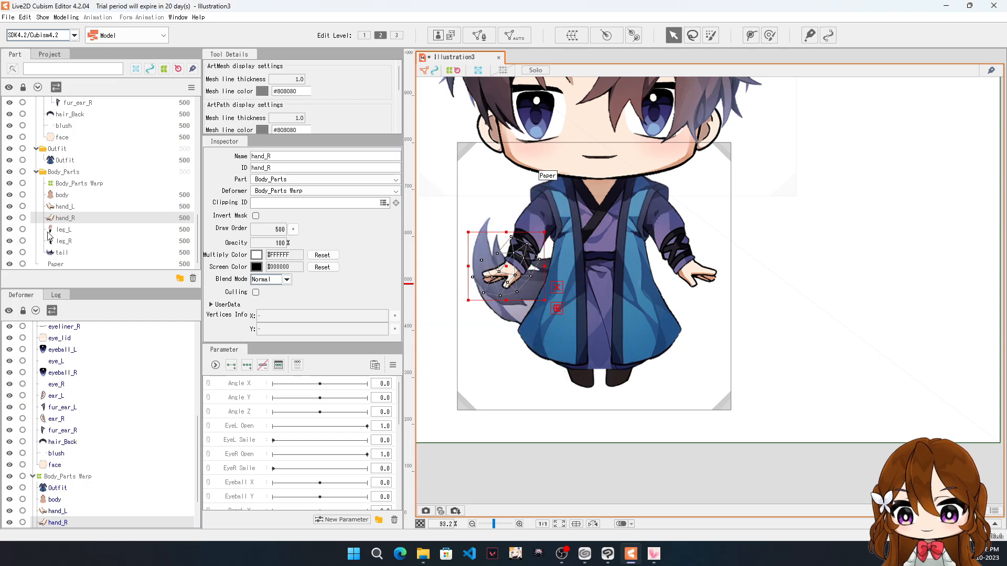
Step: Generate an automatic mesh for leg_L from a preset
click(61, 230)
click(514, 35)
click(524, 227)
click(480, 254)
click(571, 200)
Step: Generate an automatic mesh for leg_R from a preset
click(61, 241)
click(514, 35)
click(524, 227)
click(480, 253)
click(571, 201)
Step: Generate an automatic mesh for the tail part with the Deformation (Little) preset
click(61, 253)
click(514, 35)
click(519, 228)
click(475, 254)
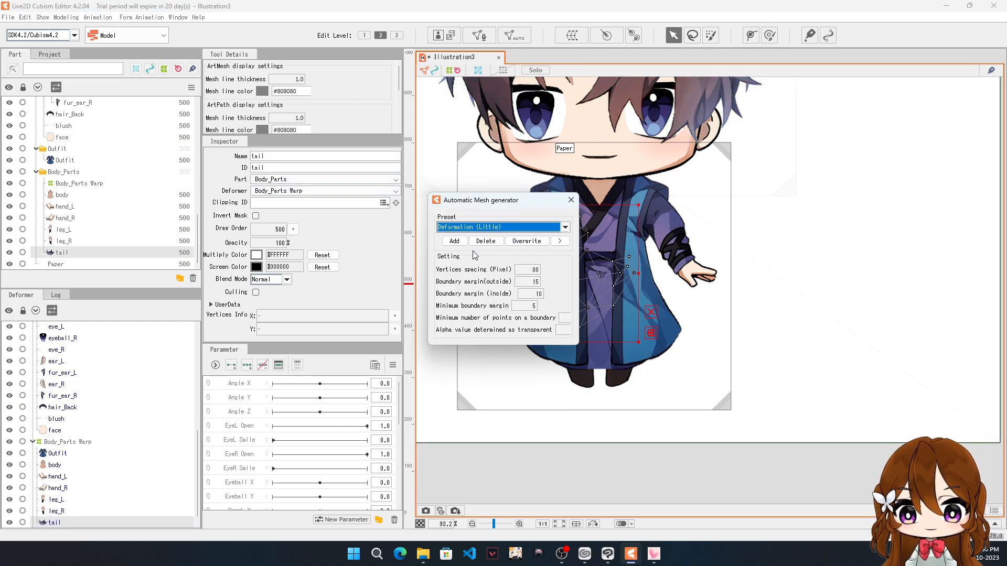
click(478, 246)
click(571, 201)
Step: Check the generated meshes of leg_R, leg_L, hand_R and body one after another
click(63, 241)
click(64, 229)
click(68, 217)
click(73, 194)
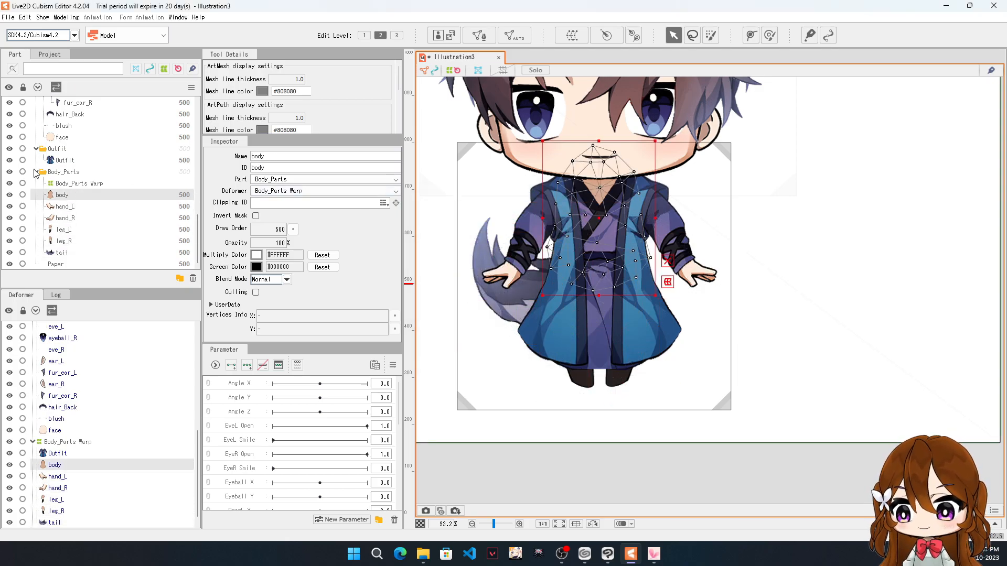
Step: Collapse the Eye_Textures, Mouth and Eyebrows folders in the part list
scroll(41, 178, up, 10)
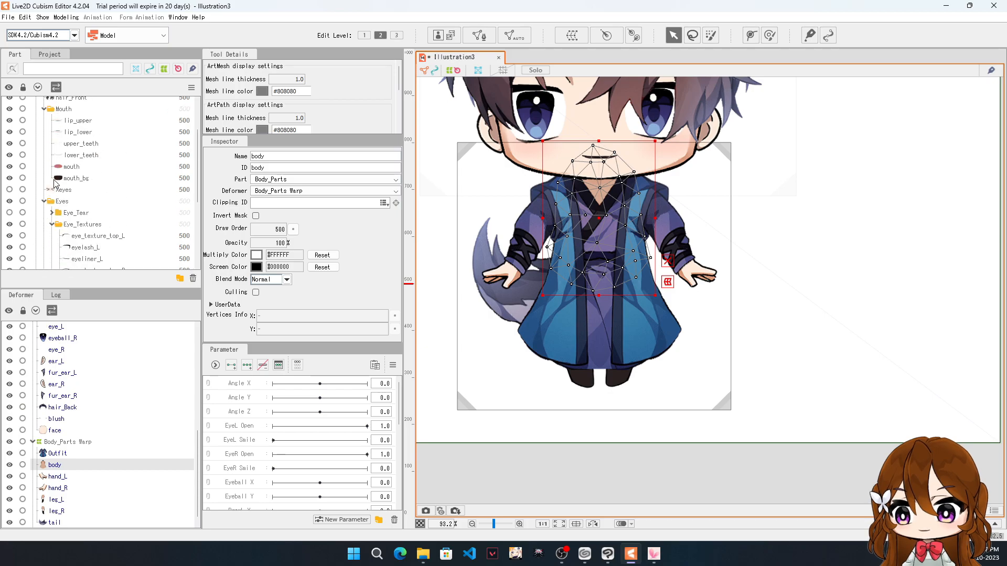
double_click(54, 225)
scroll(52, 220, up, 3)
click(44, 172)
click(44, 126)
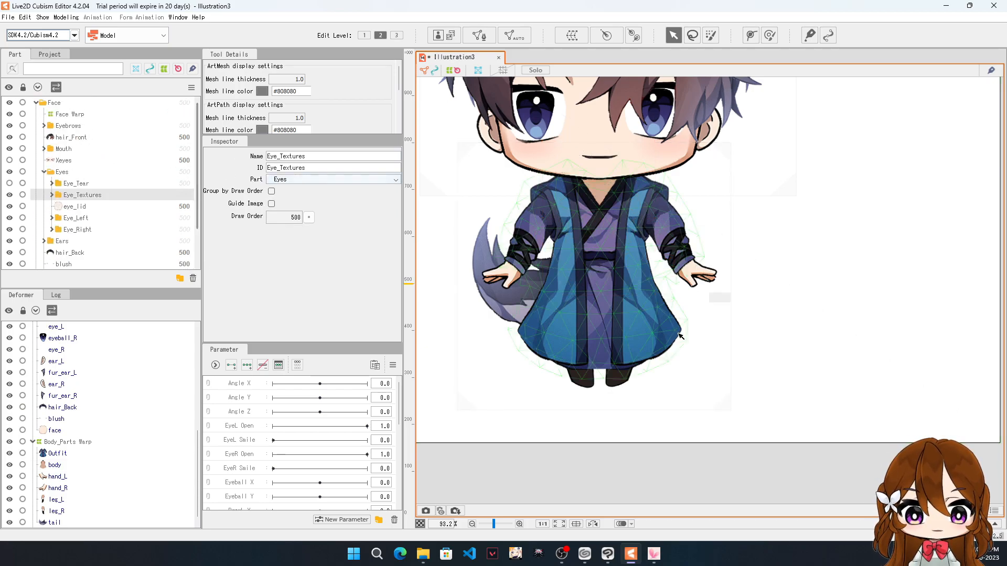
scroll(679, 334, down, 3)
scroll(673, 215, up, 4)
scroll(635, 311, down, 2)
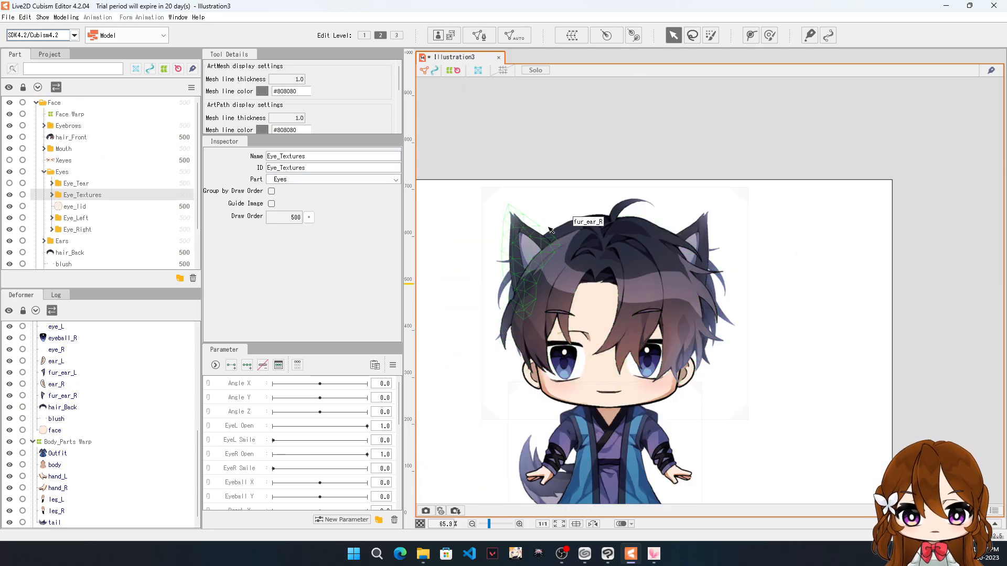
scroll(550, 229, down, 1)
scroll(586, 311, up, 3)
scroll(619, 371, down, 2)
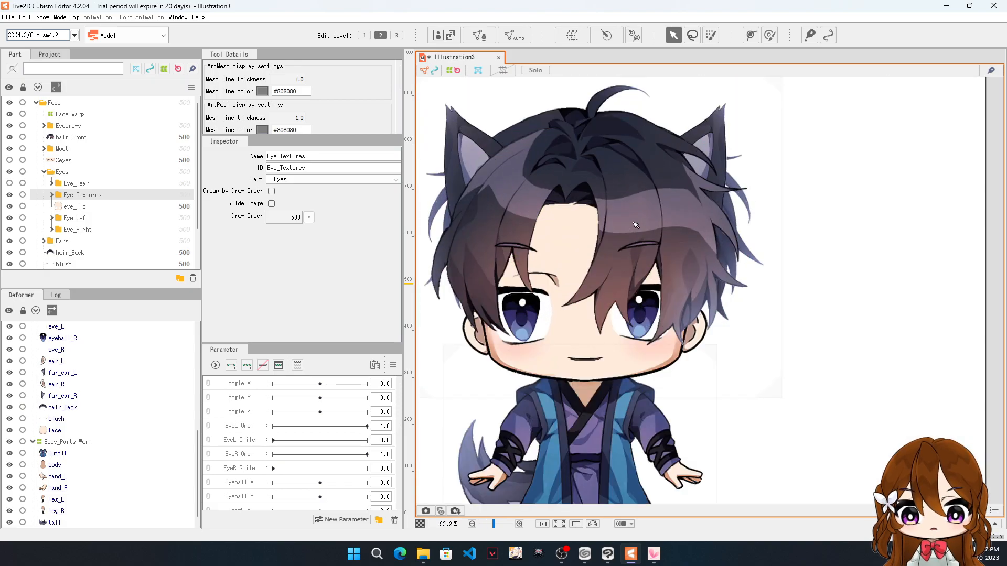
scroll(703, 312, up, 3)
scroll(612, 300, down, 3)
scroll(612, 301, up, 3)
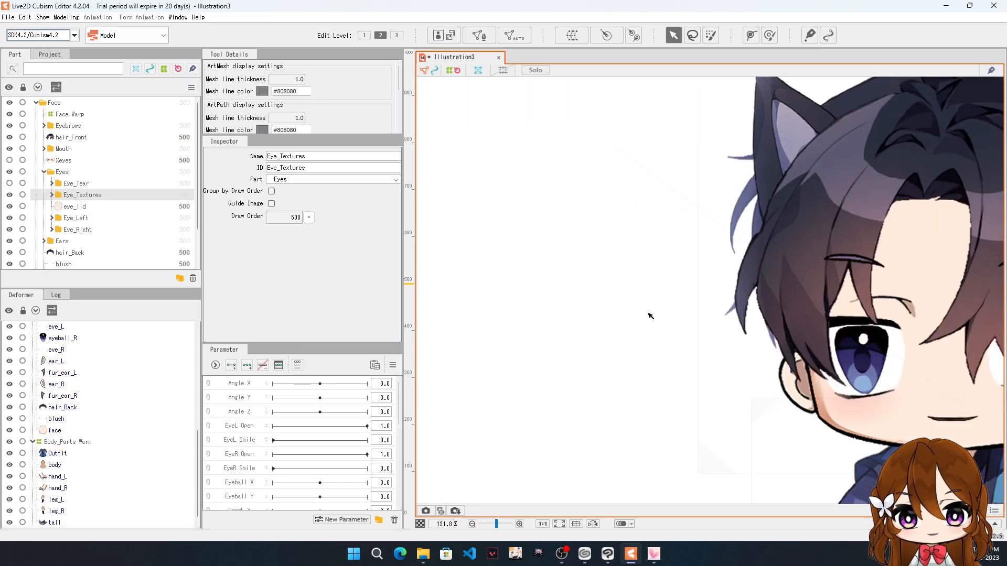
Step: Look over the whole character and set the Angle X parameter to -0.2
scroll(649, 315, down, 2)
scroll(761, 312, up, 2)
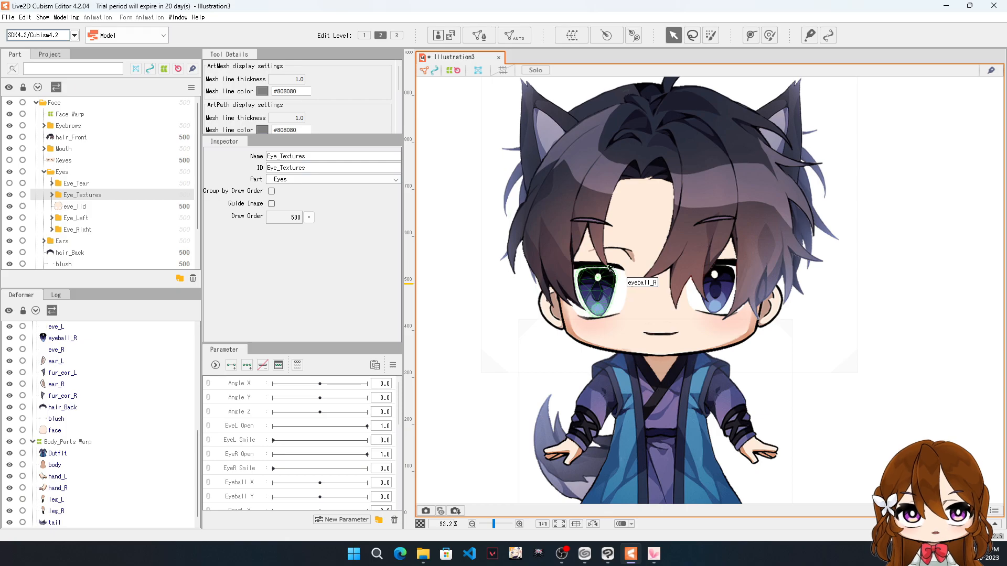
scroll(650, 291, down, 2)
scroll(674, 288, up, 3)
scroll(668, 299, down, 1)
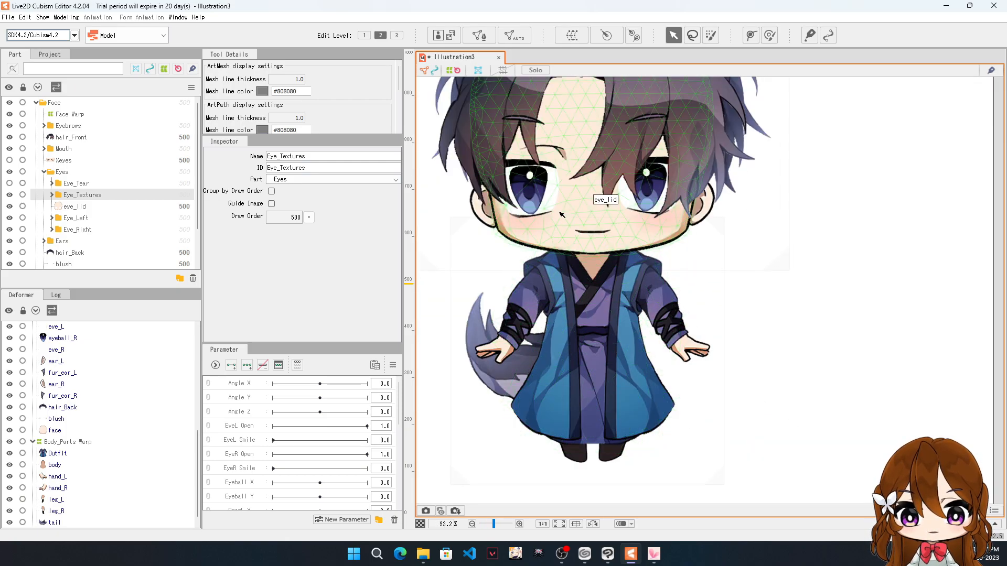
scroll(603, 173, down, 2)
scroll(568, 205, up, 3)
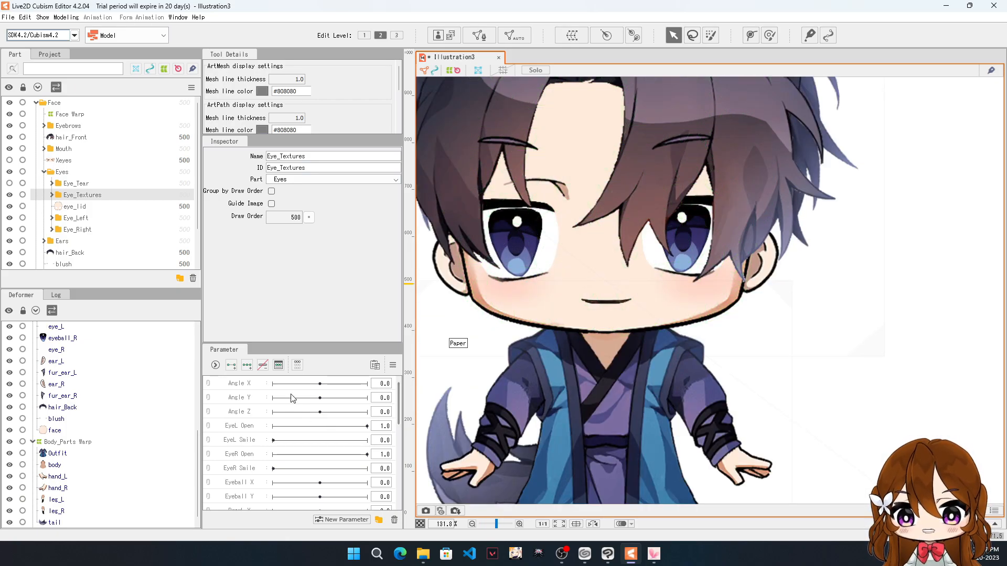
mouse_move(318, 386)
mouse_down()
mouse_move(346, 390)
mouse_move(320, 389)
mouse_up()
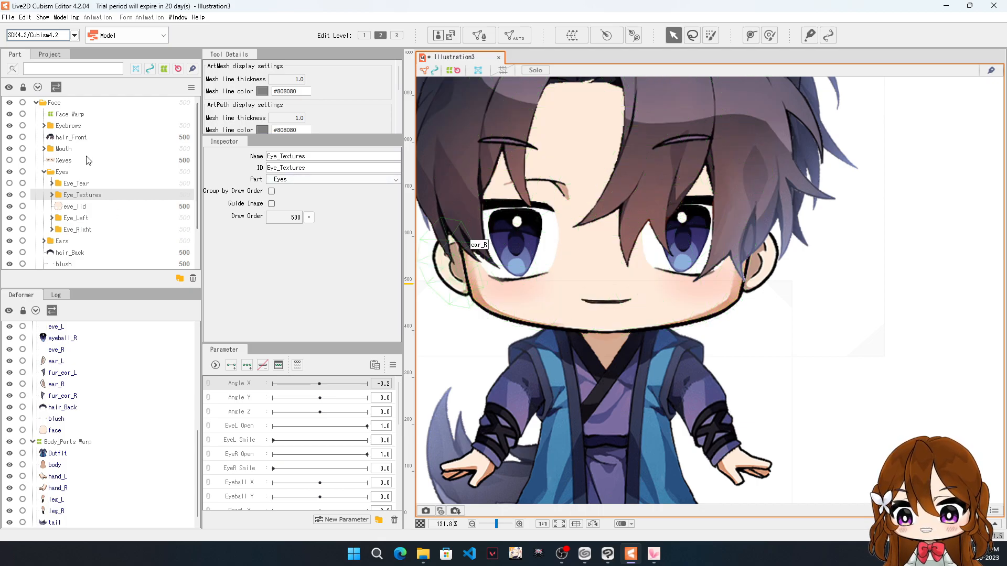
Step: Hide the hair_Front part to expose the full face and eyes
click(10, 138)
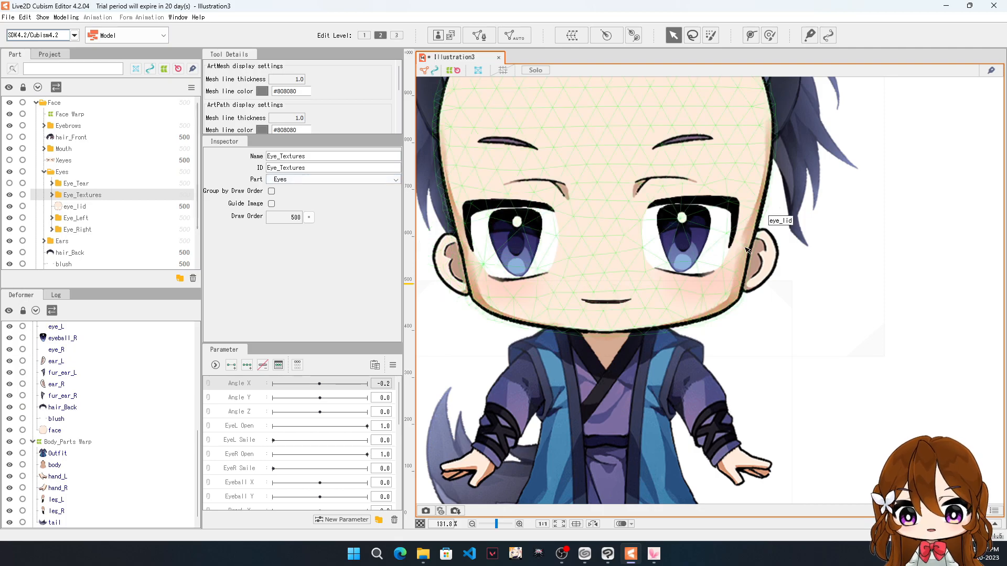
scroll(747, 250, down, 1)
scroll(583, 257, up, 3)
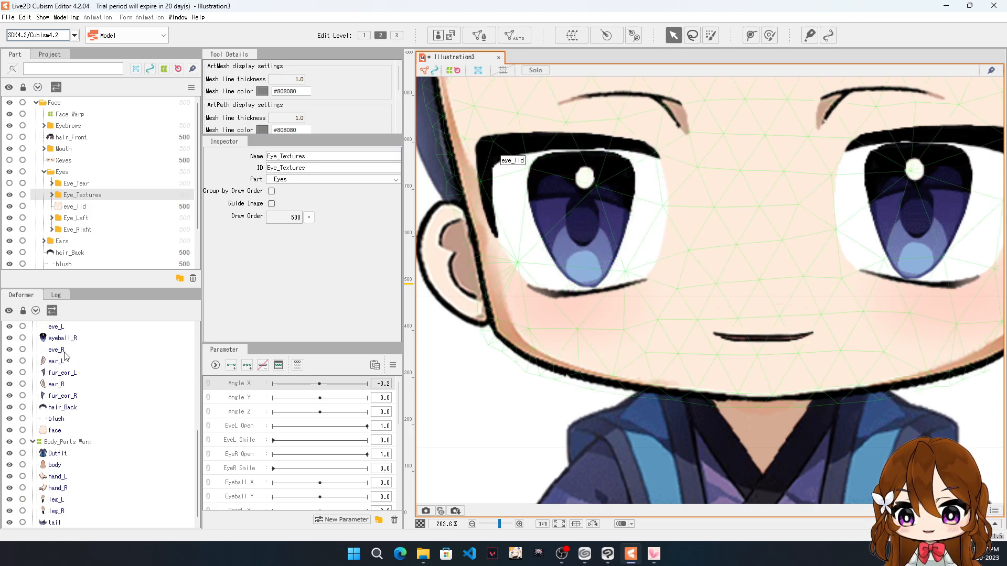
Step: Expand the Eye_Right folder and inspect the mesh of eye_R up close
scroll(66, 356, up, 1)
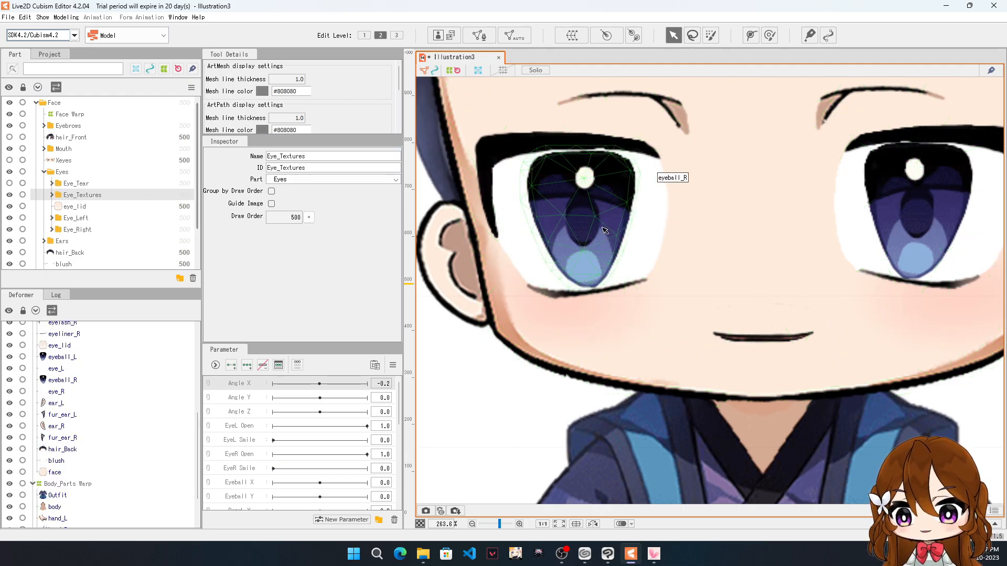
click(51, 229)
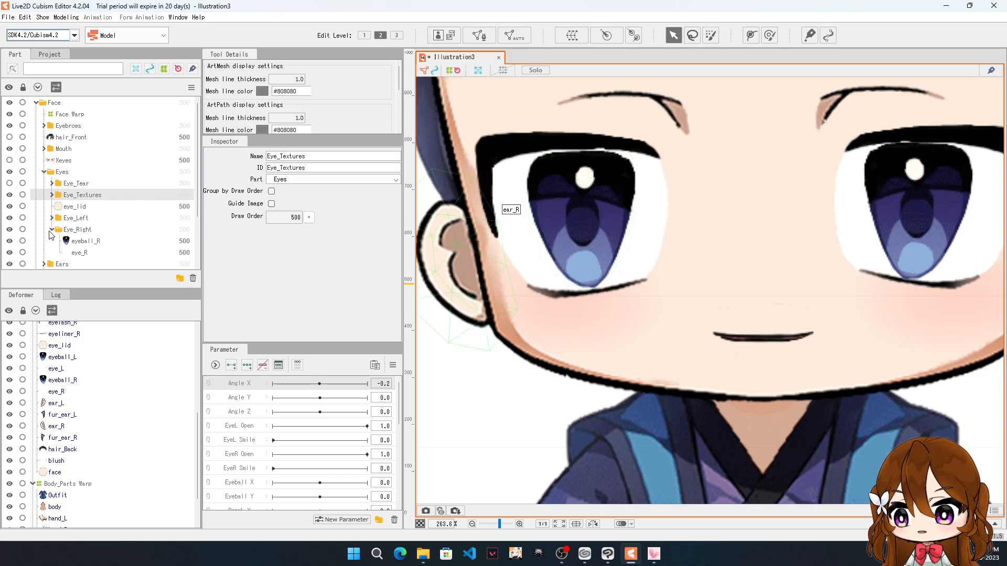
scroll(73, 196, down, 1)
click(86, 213)
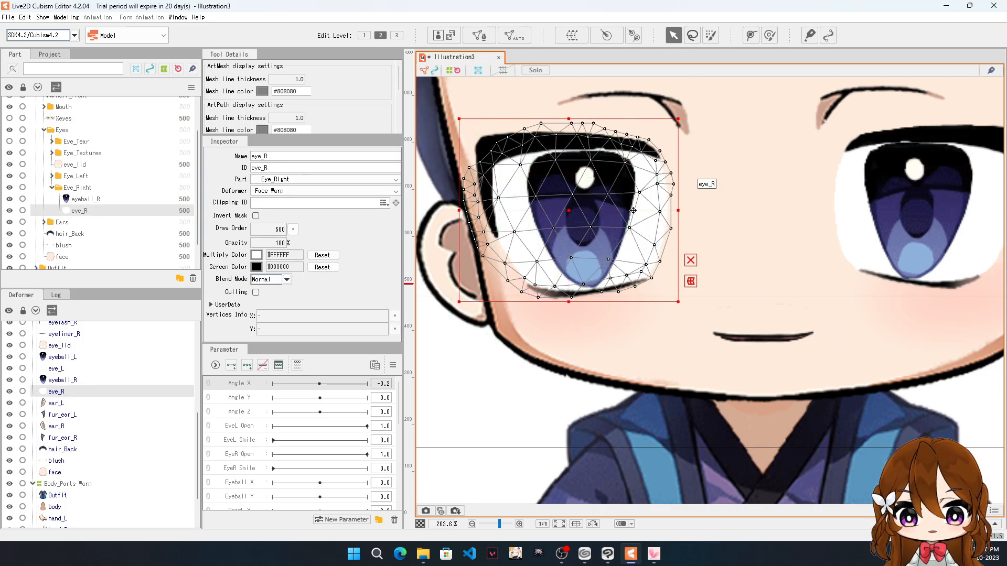
scroll(567, 182, up, 2)
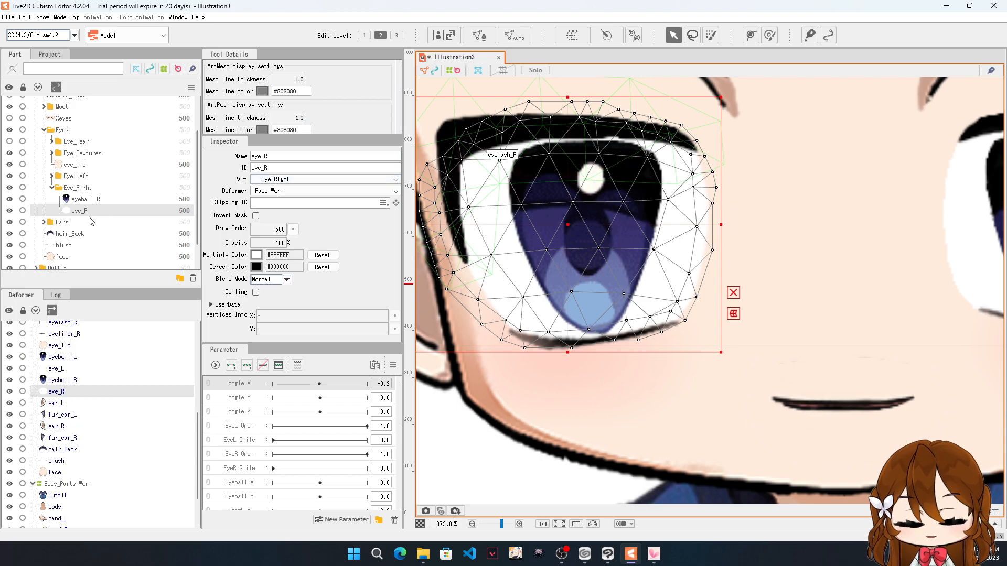
Step: Select the eye_lid mesh and examine its vertices around the right eye
click(74, 164)
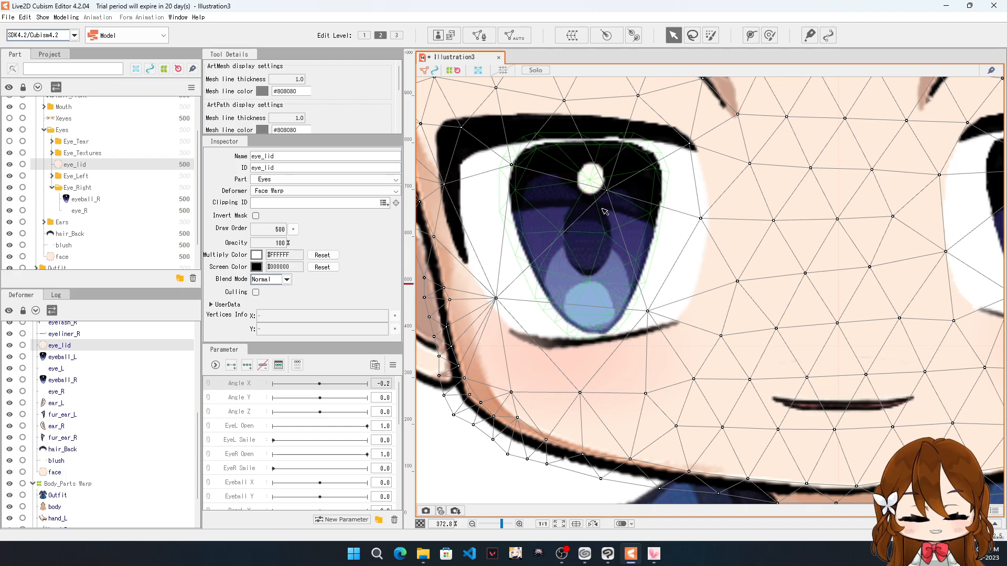
scroll(603, 209, down, 4)
scroll(561, 176, up, 5)
scroll(511, 220, down, 2)
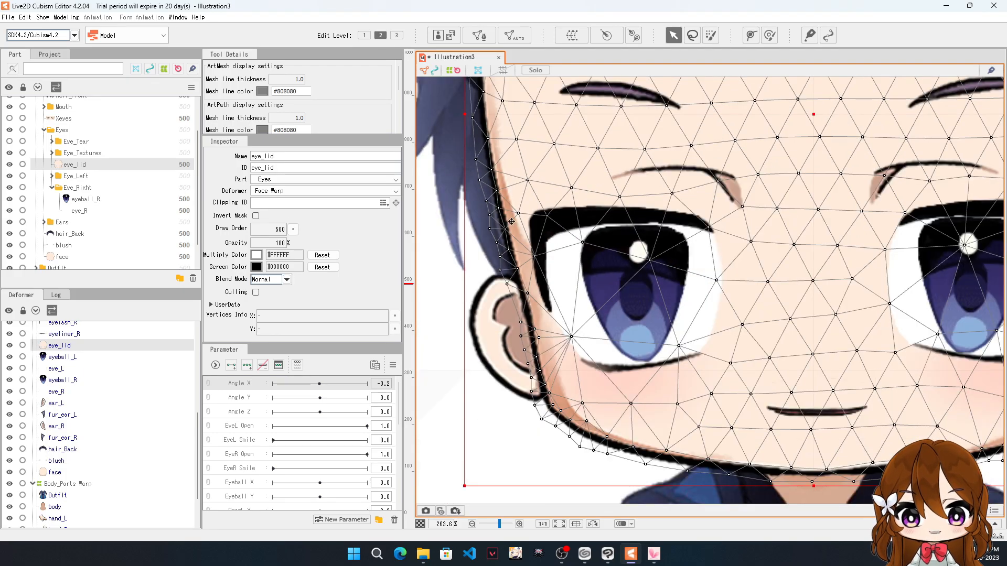
scroll(636, 281, up, 2)
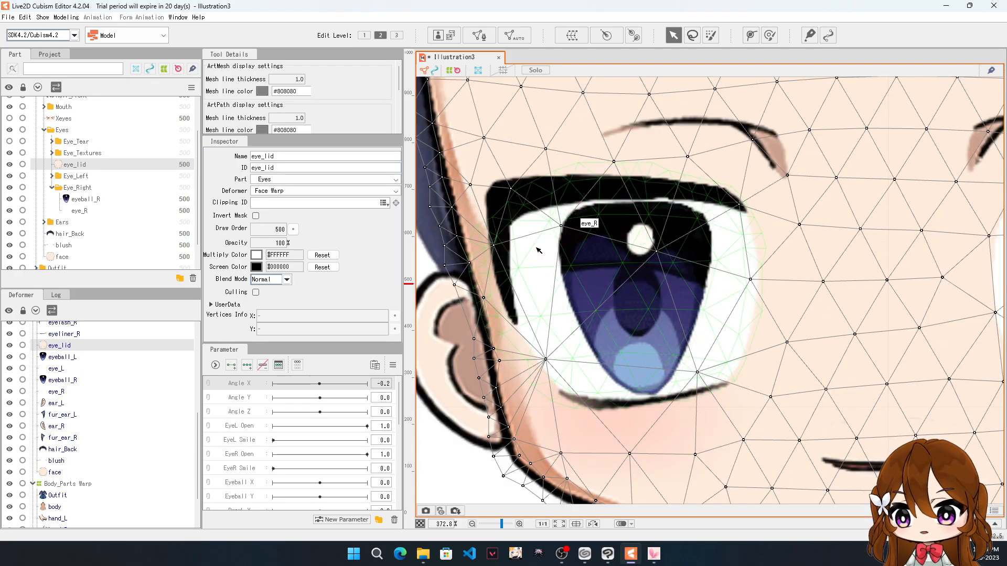
Step: Expand the Eye_Textures folder and hide eyelash_R and eyeliner_R so the right eye's opening is uncovered
click(52, 153)
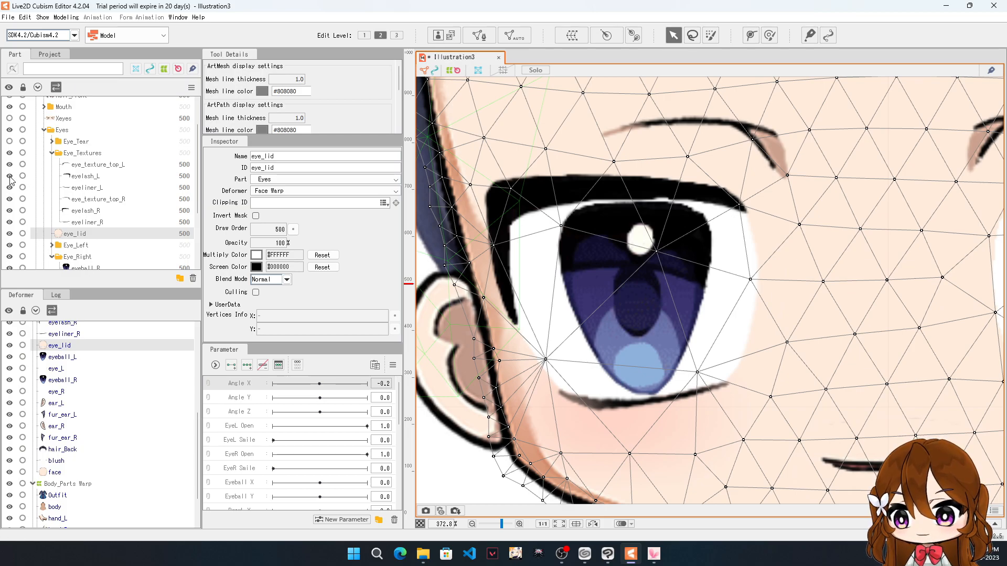
click(10, 210)
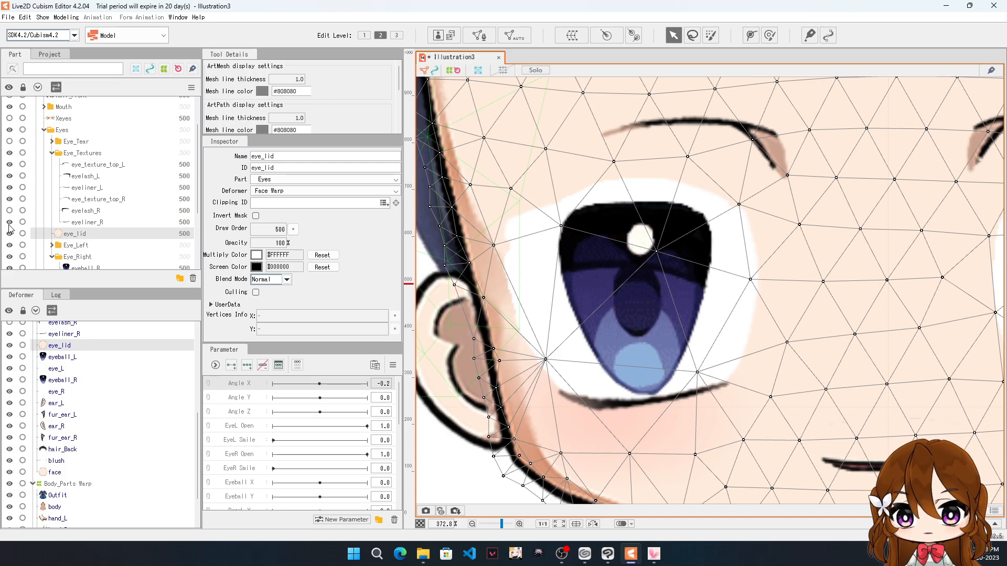
click(10, 222)
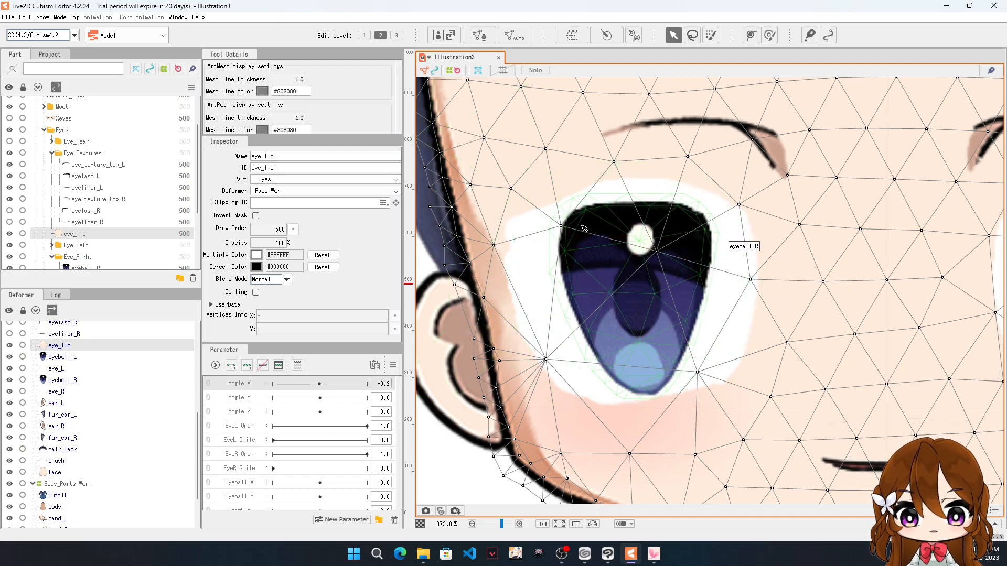
scroll(561, 215, down, 2)
scroll(563, 216, up, 4)
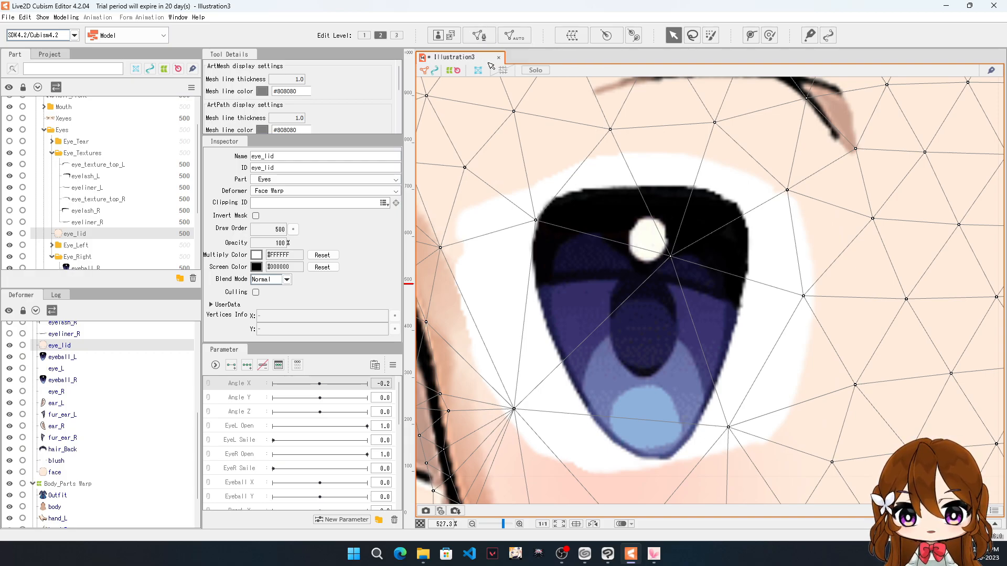
scroll(540, 172, down, 5)
scroll(540, 171, up, 5)
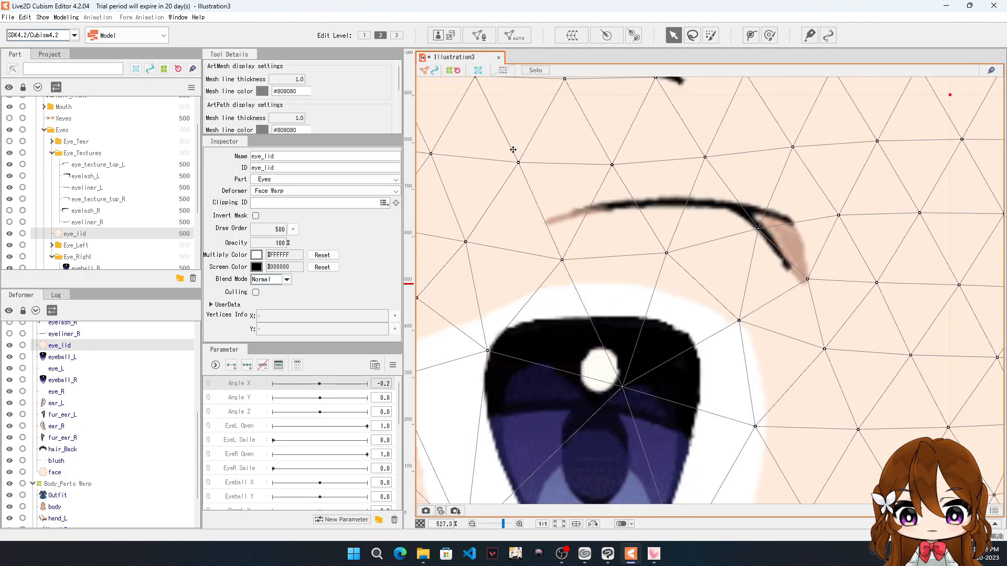
Step: Start editing the eye_lid mesh and move the vertices on the ear side of the right eye outside the eye opening
click(482, 40)
scroll(664, 206, down, 2)
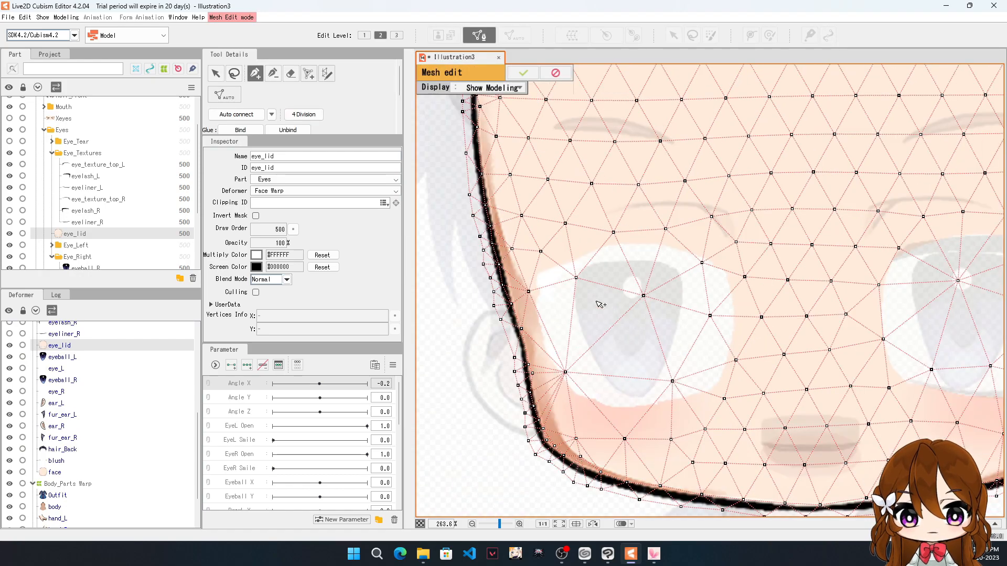
scroll(599, 303, up, 2)
drag(559, 255, 542, 218)
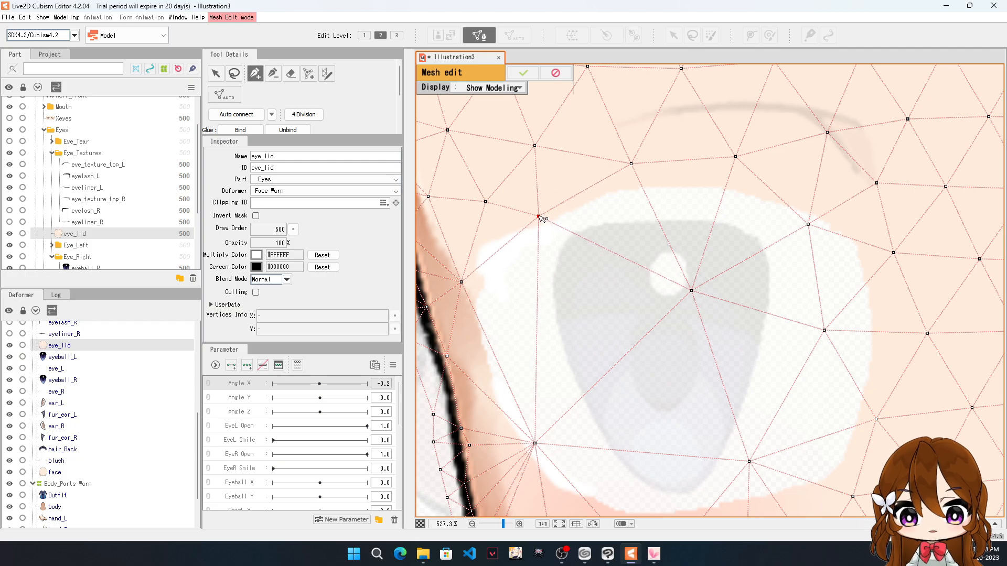
drag(460, 280, 435, 294)
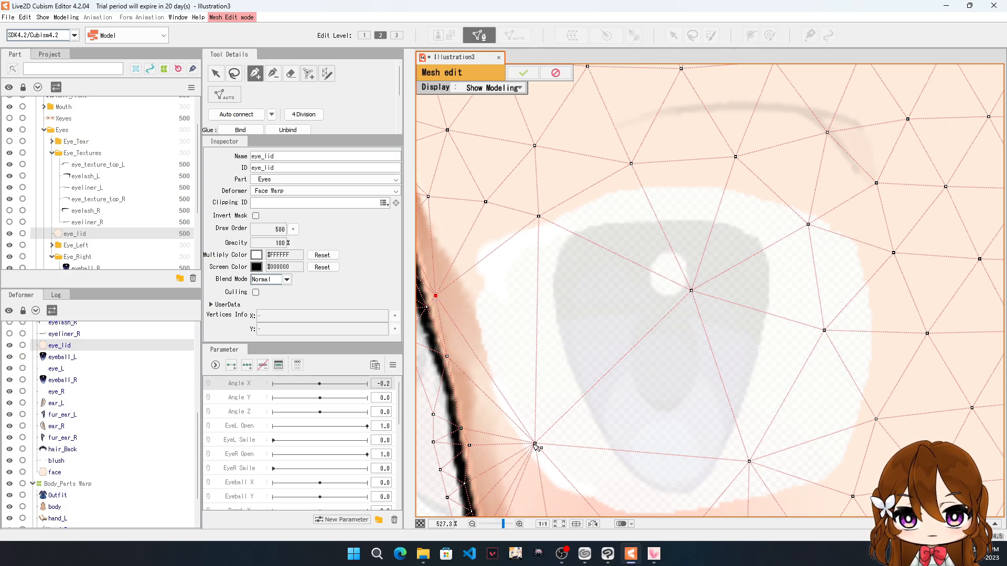
drag(537, 446, 527, 449)
drag(497, 458, 488, 463)
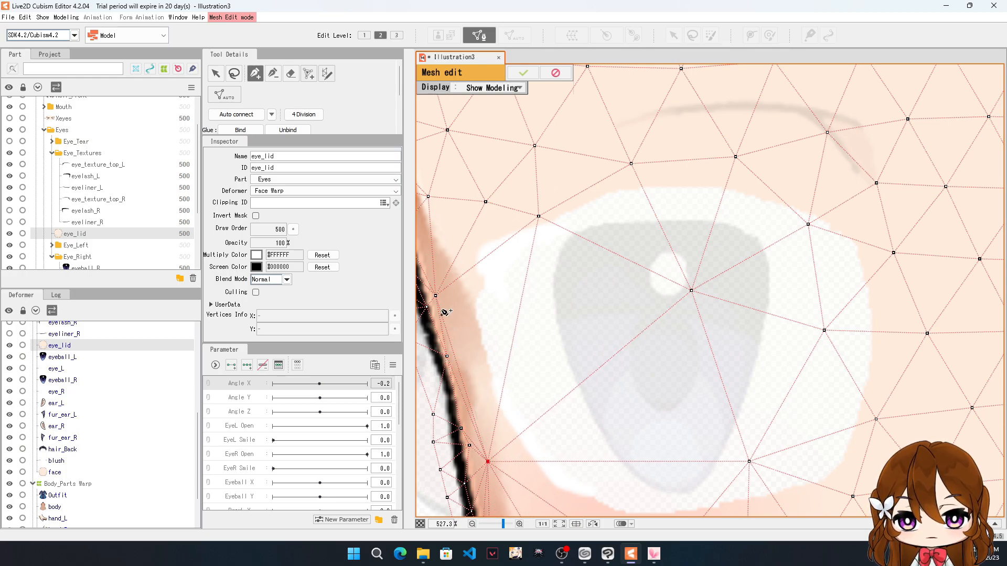
drag(436, 296, 440, 301)
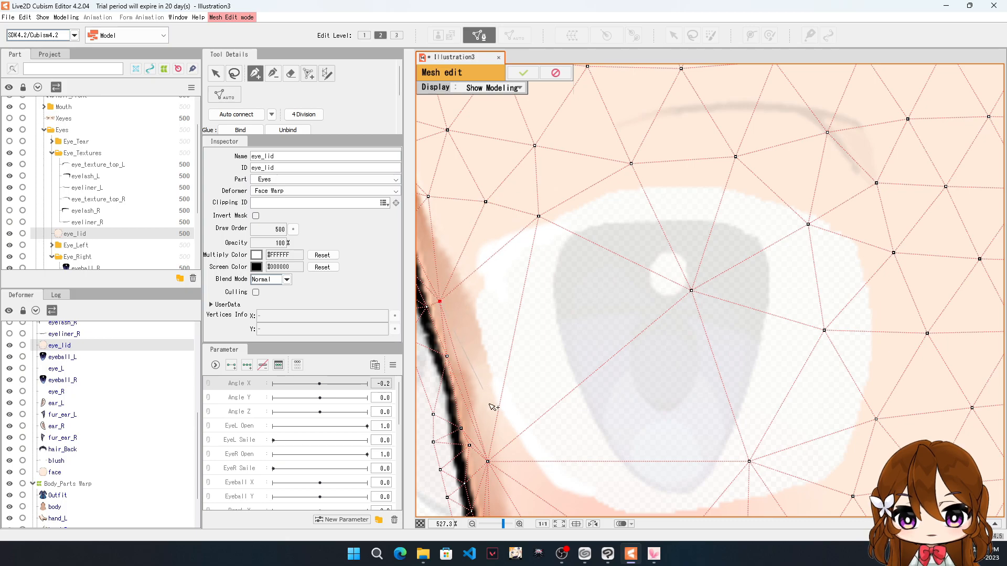
drag(488, 461, 486, 458)
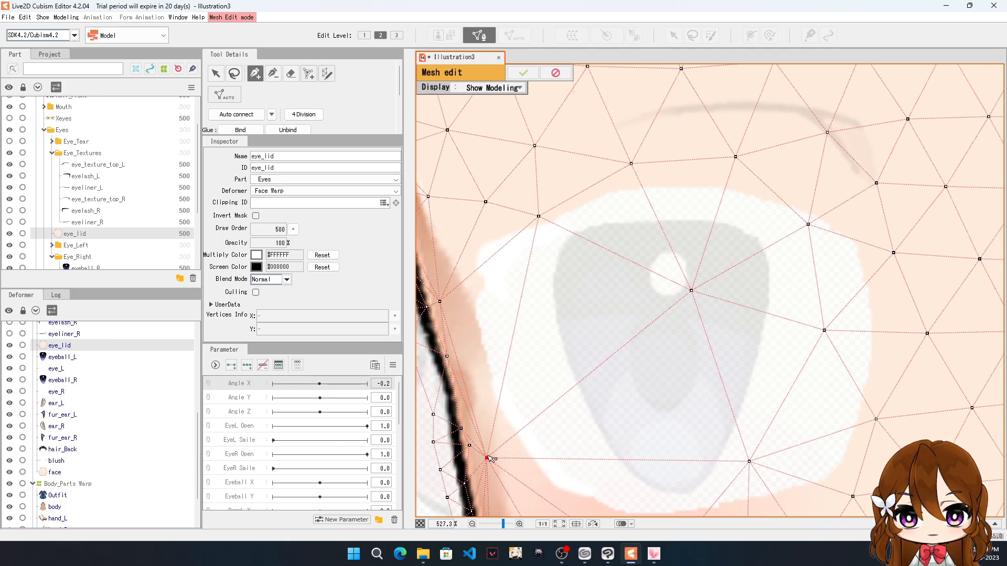
drag(539, 216, 532, 204)
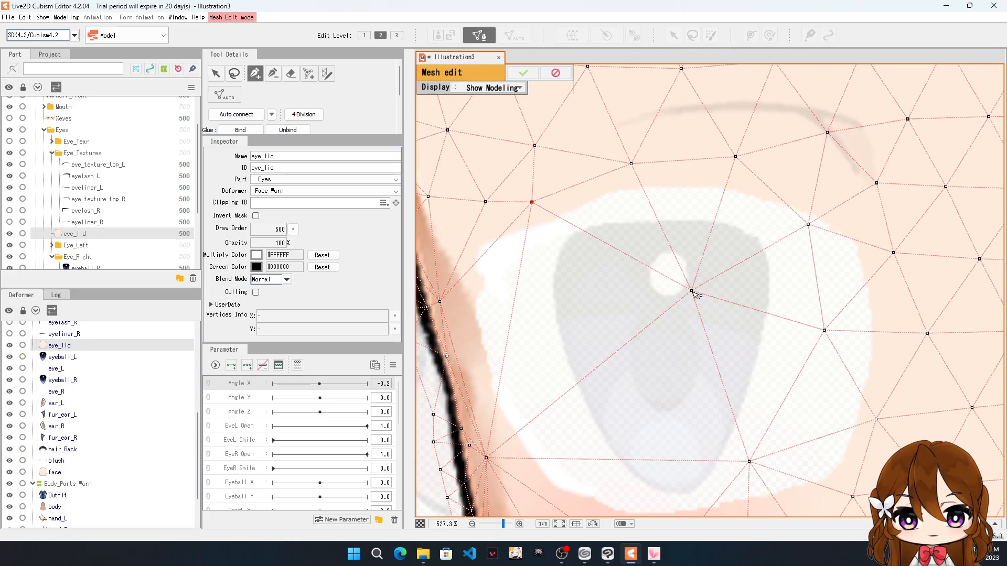
Step: Move the central, upper, nose-side and lower eye_lid vertices out of the right eye opening onto the surrounding skin
drag(692, 291, 678, 183)
drag(808, 224, 820, 191)
drag(825, 331, 908, 412)
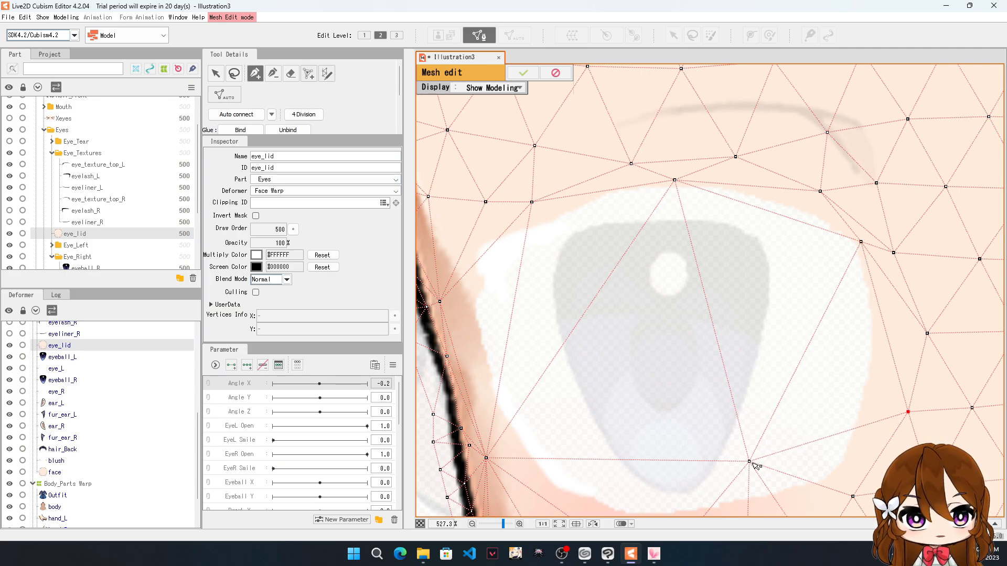
drag(750, 462, 819, 499)
Step: Add an eye_lid vertex just below the right eye opening and connect it to the lower vertices on the ear and nose sides
scroll(705, 394, down, 5)
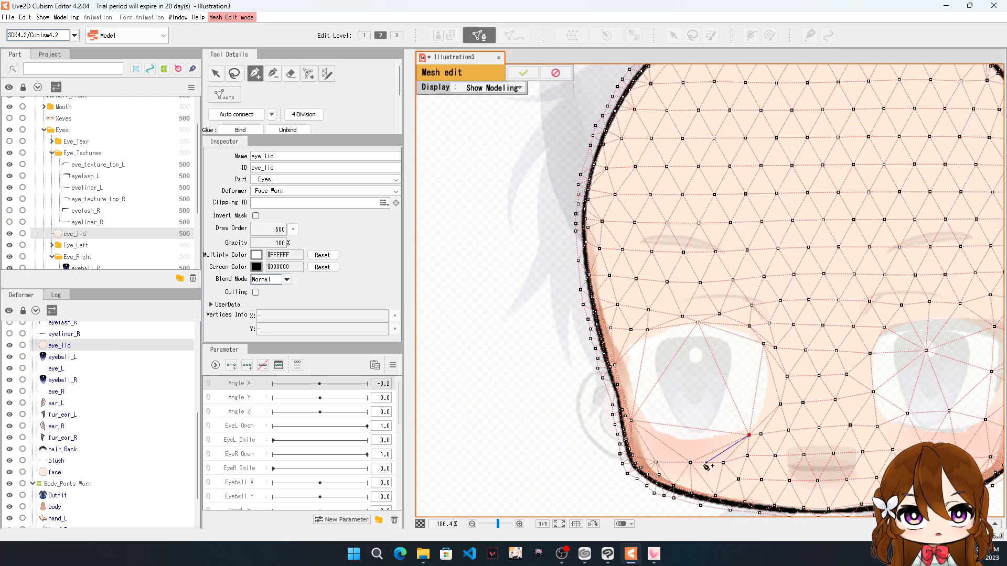
scroll(702, 467, up, 5)
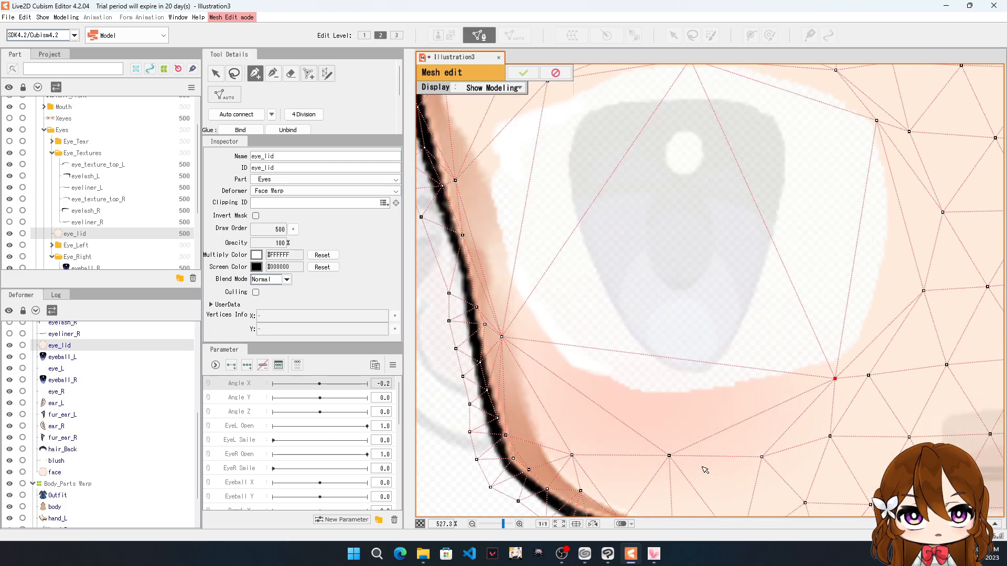
click(671, 401)
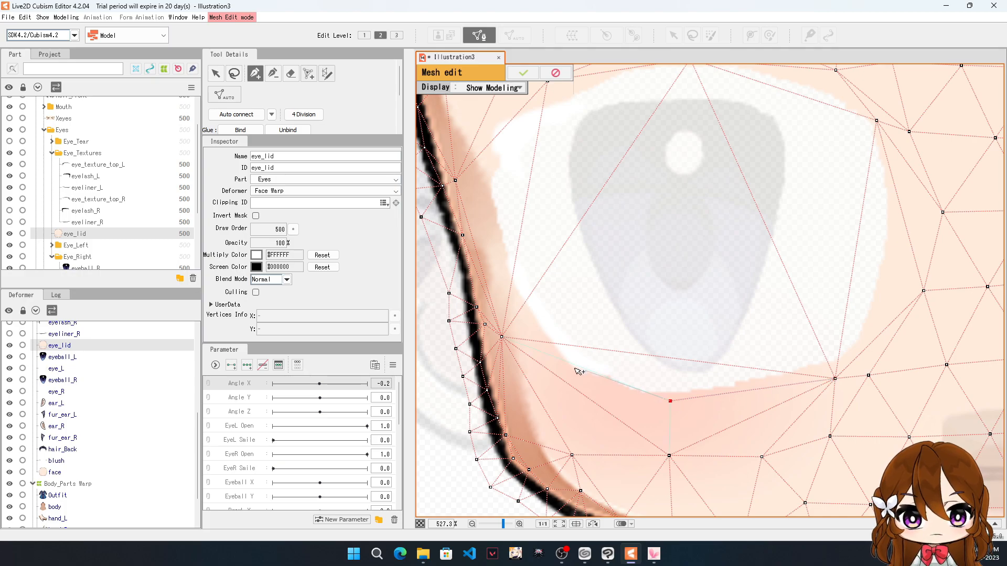
click(502, 337)
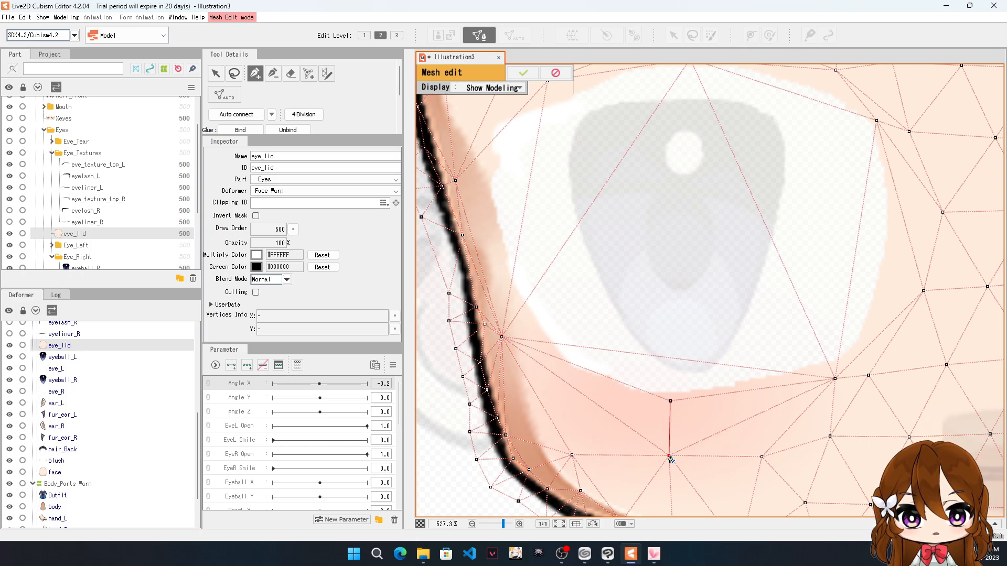
right_click(670, 457)
click(673, 405)
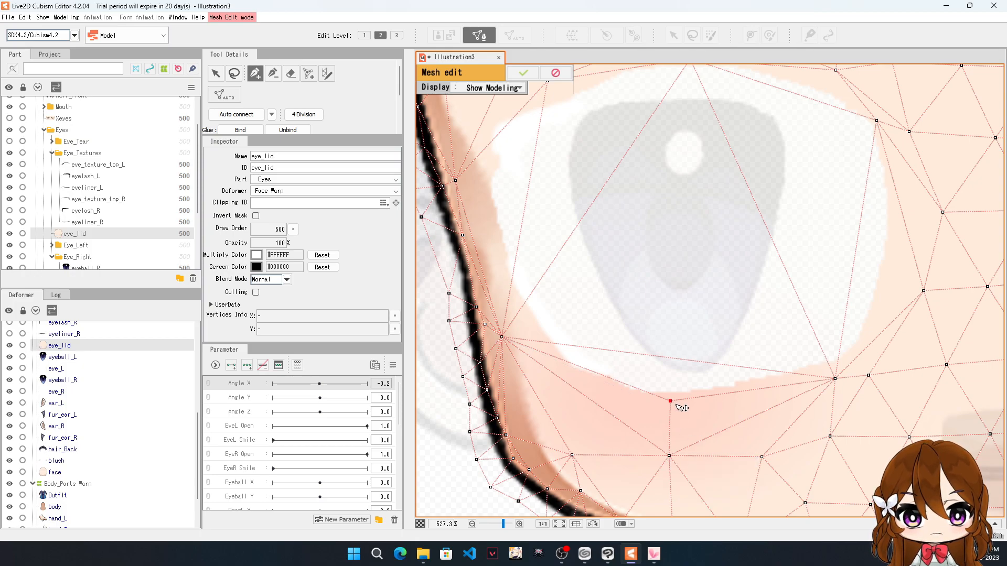
click(841, 377)
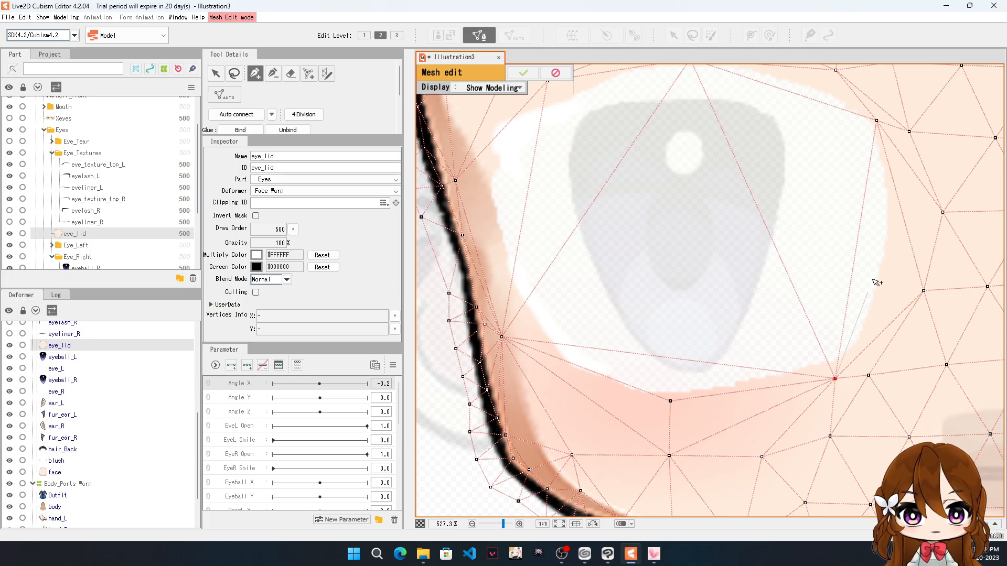
Step: Add three vertices to the eye_lid mesh along the inner edge of the right eye opening and link them to the surrounding mesh
click(880, 306)
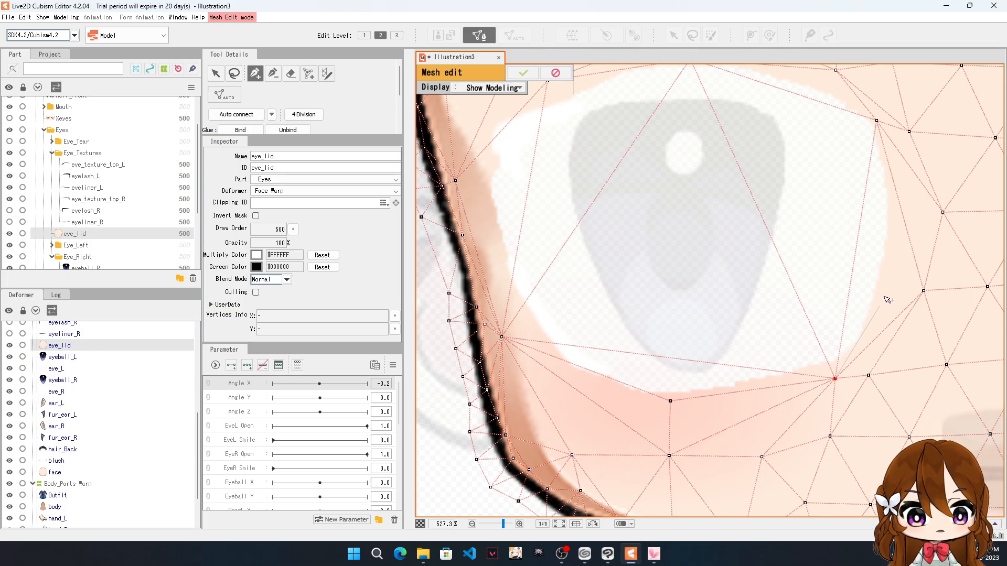
click(892, 246)
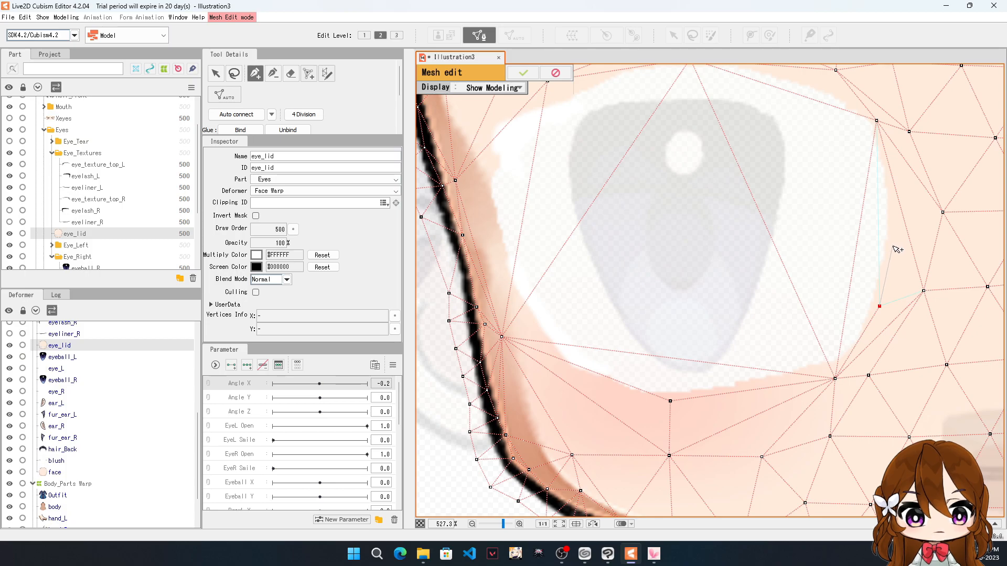
click(898, 200)
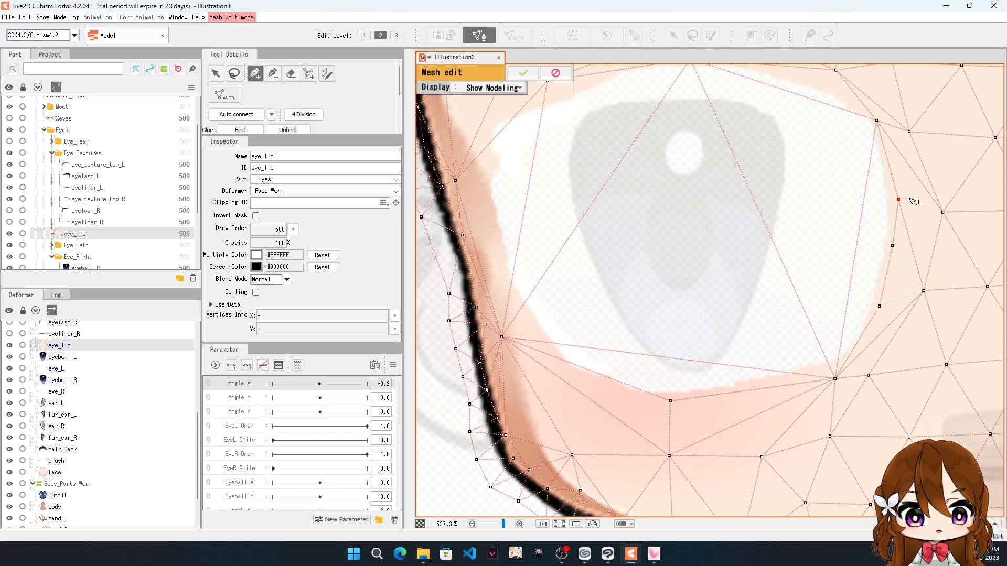
click(942, 212)
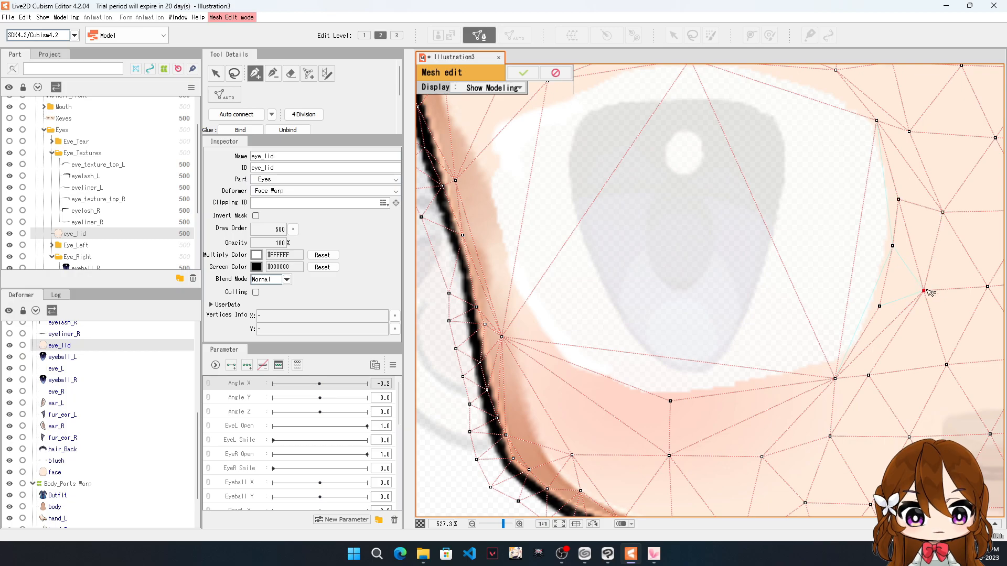
click(879, 307)
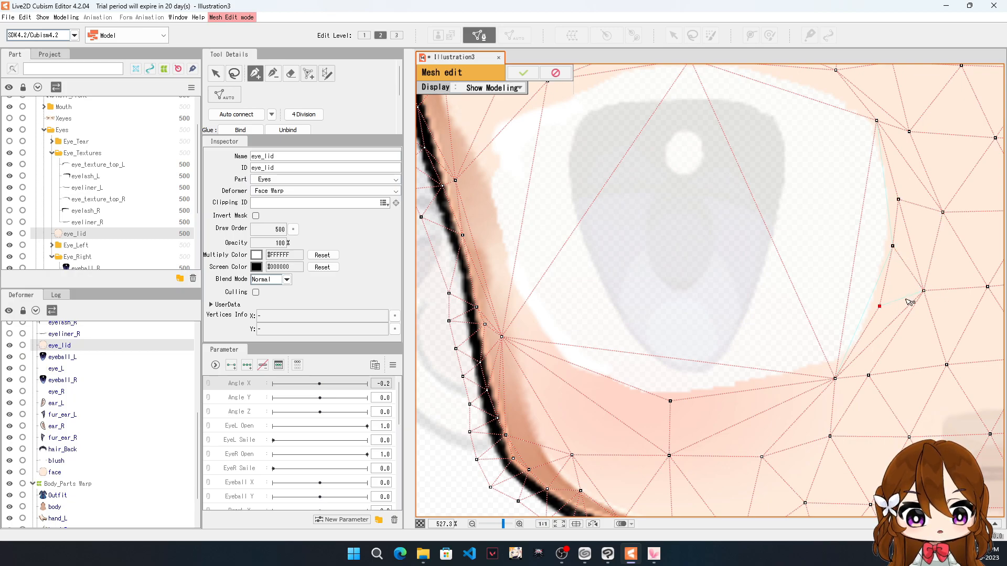
click(924, 292)
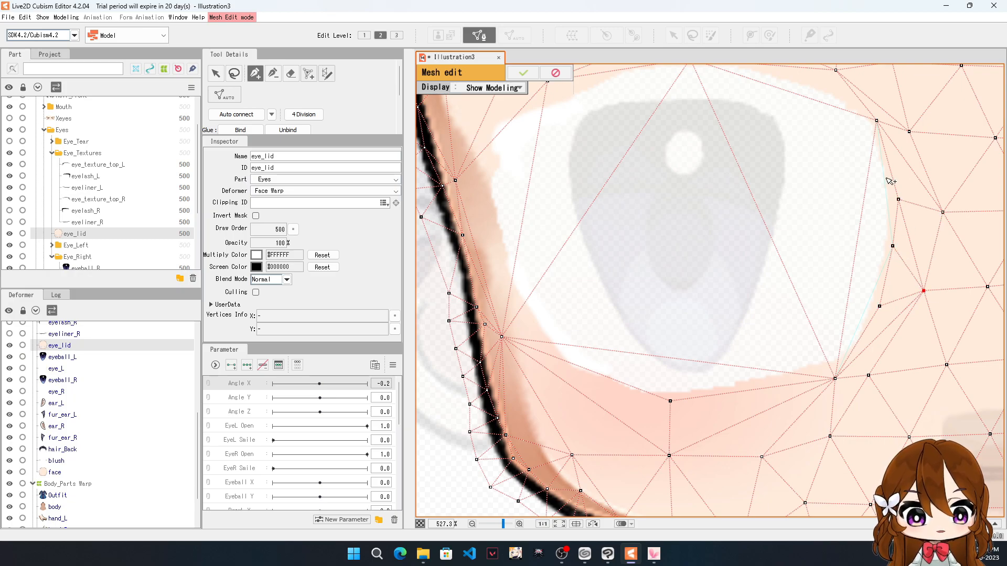
drag(899, 200, 899, 189)
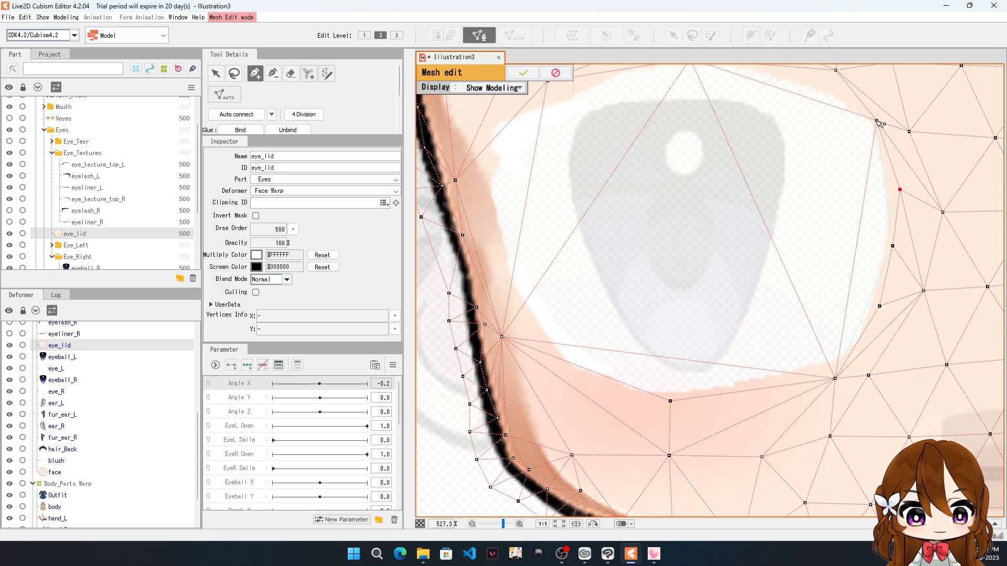
Step: Add two vertices along the upper inner edge of the right eye opening and connect them to the neighbouring mesh points above
scroll(879, 124, down, 3)
scroll(860, 158, up, 5)
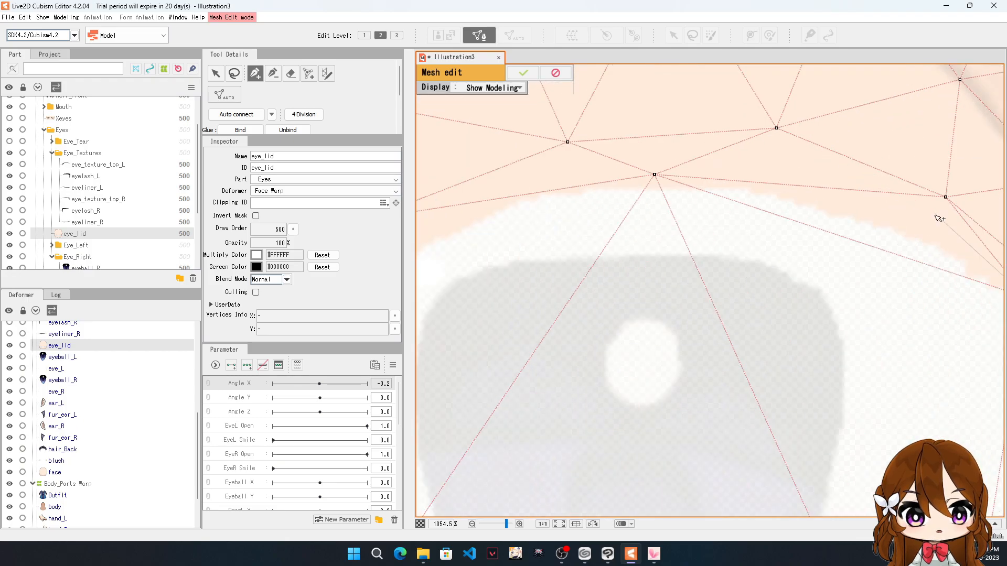
click(901, 222)
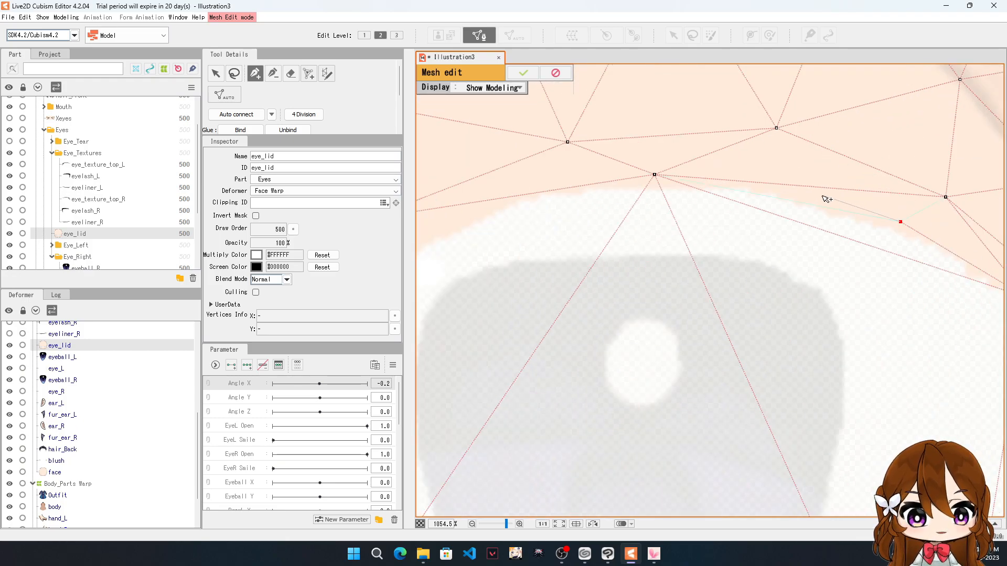
click(797, 186)
click(776, 128)
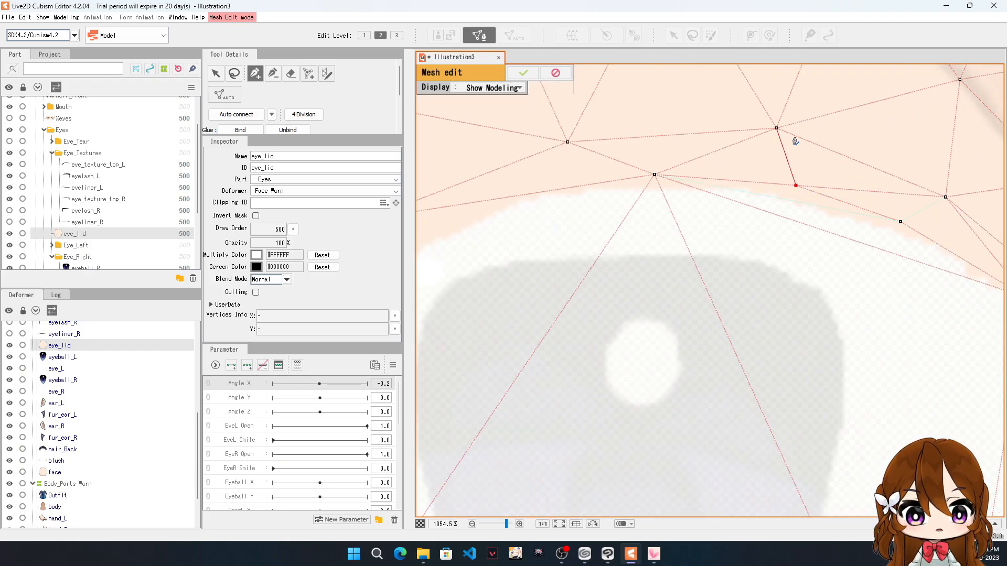
drag(945, 197, 900, 223)
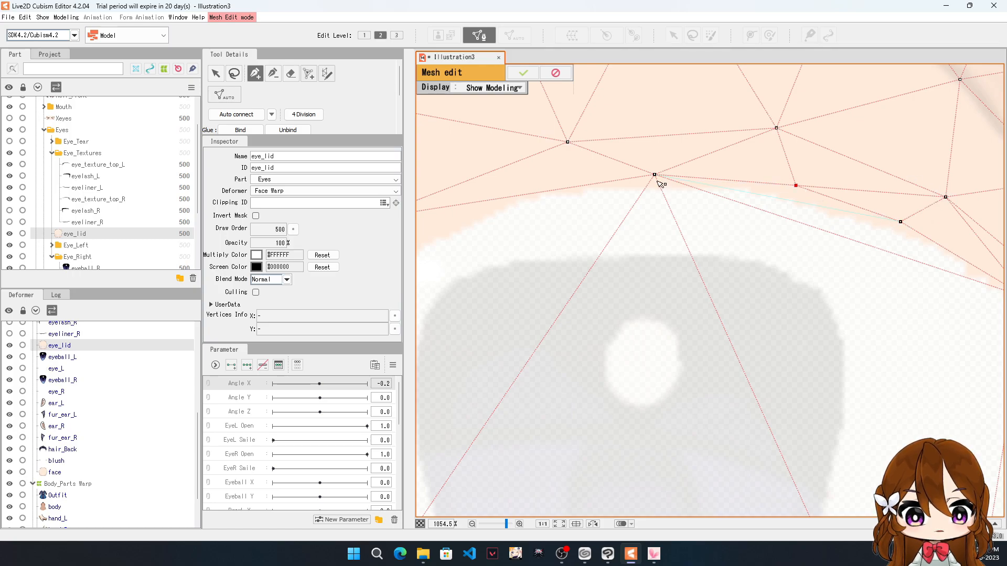
Step: Add two vertices along the upper outer edge of the right eye opening, nudge them onto the skin and connect them to the neighbouring points
scroll(687, 188, down, 3)
scroll(630, 193, up, 2)
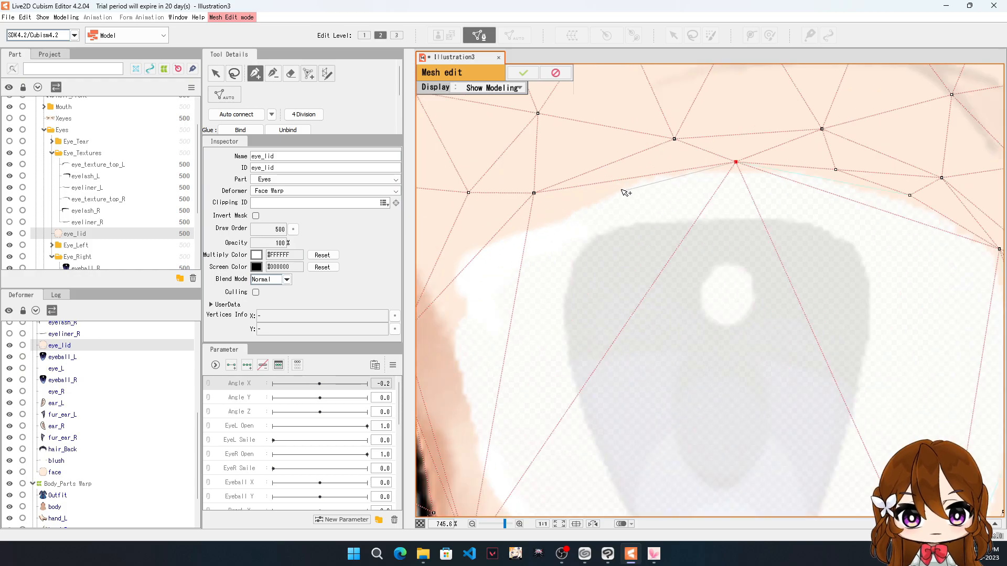
click(641, 177)
drag(640, 177, 641, 170)
click(674, 139)
click(533, 193)
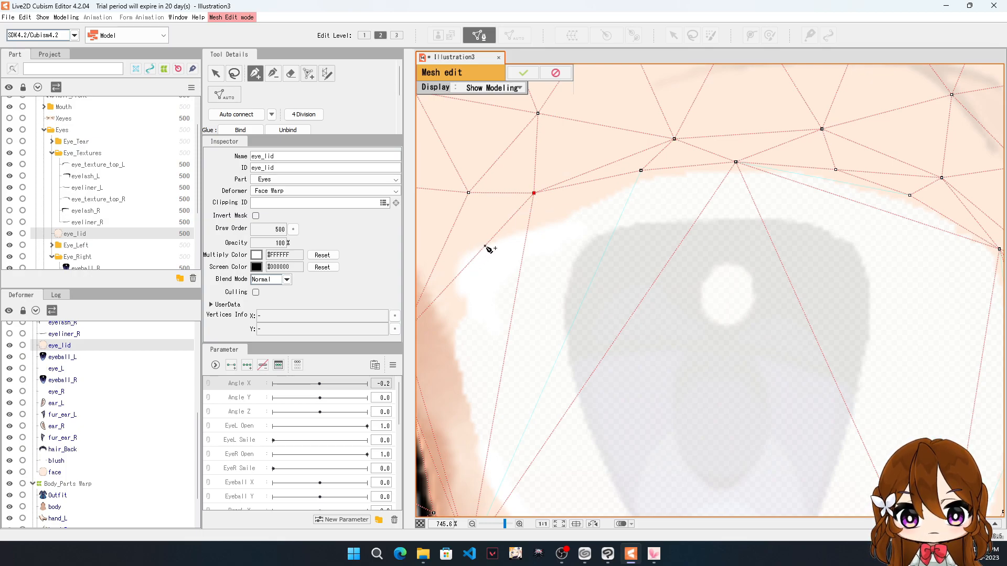
drag(486, 248, 471, 228)
click(469, 193)
Step: Place mesh vertices down the outer edge of the right eye opening and connect them to the points near the face outline
scroll(479, 170, down, 3)
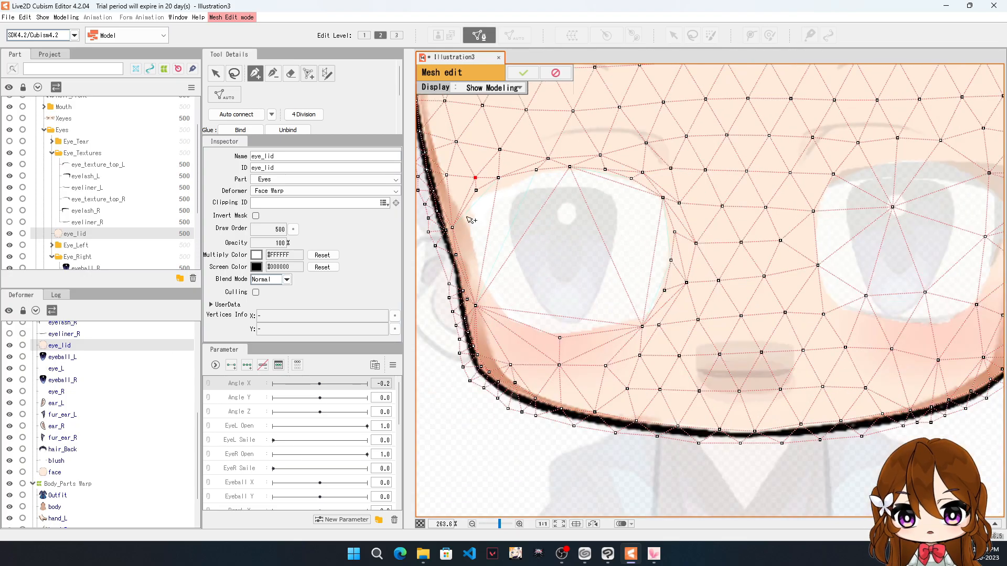
scroll(474, 223, up, 4)
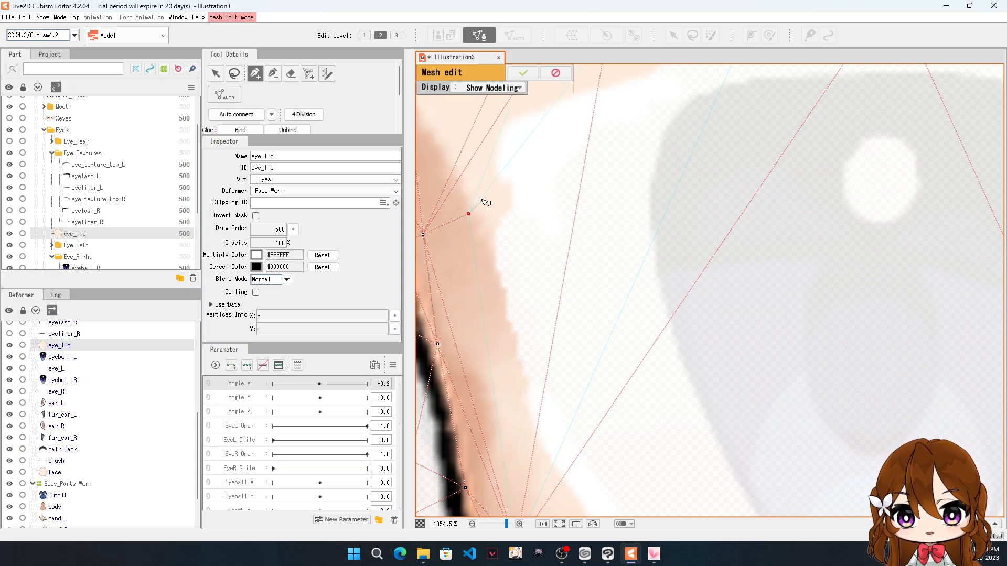
scroll(477, 216, down, 2)
click(499, 152)
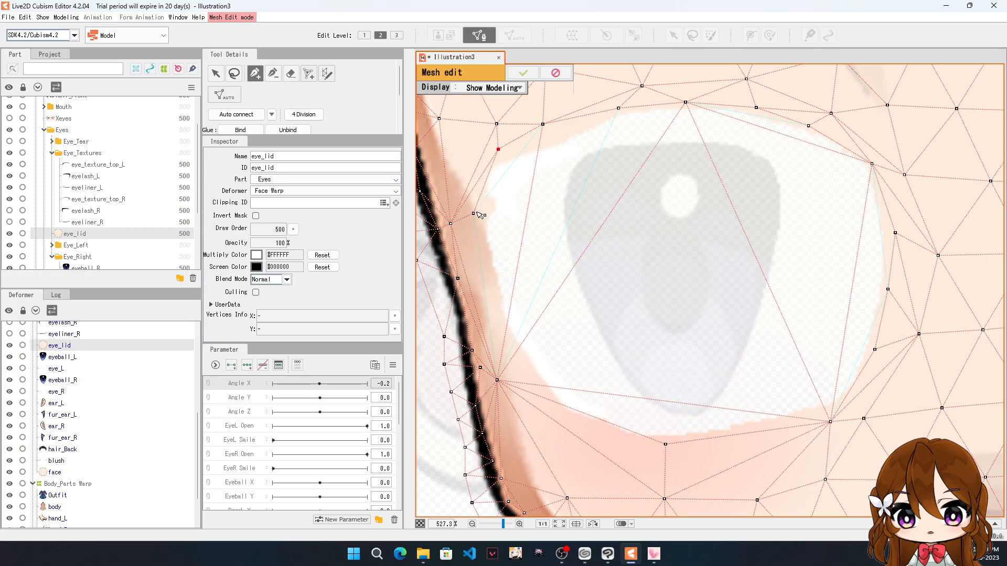
click(493, 301)
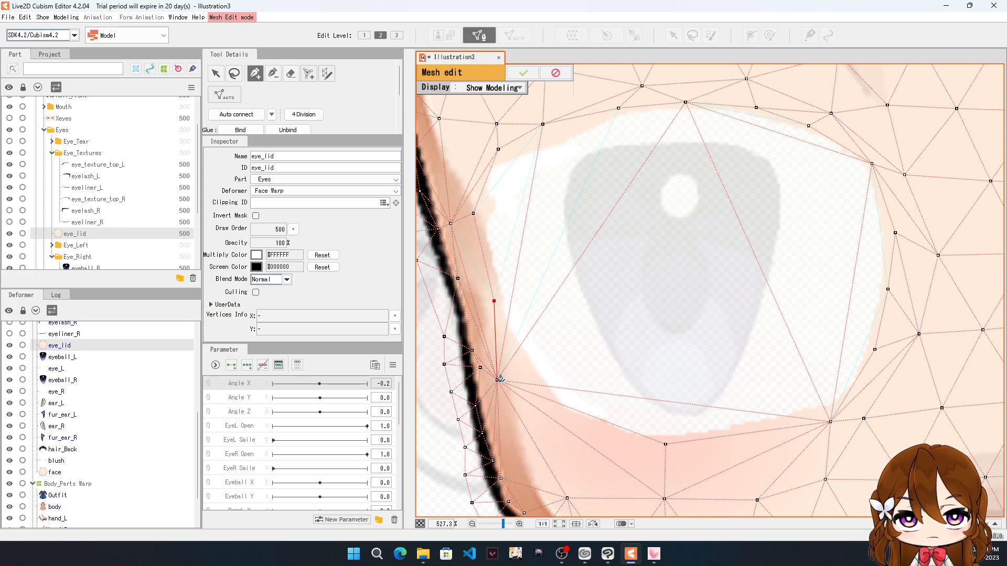
click(450, 223)
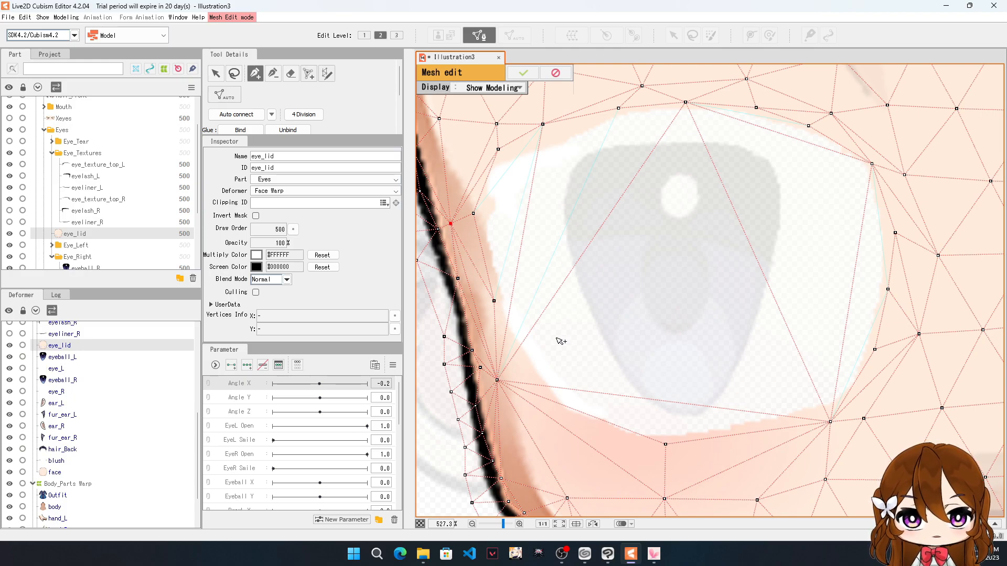
Step: Move the lower outer corner vertex and the vertex above it closer to the eye opening's edge, and apply the mesh edit
drag(496, 380, 544, 409)
drag(494, 303, 503, 323)
scroll(560, 182, down, 3)
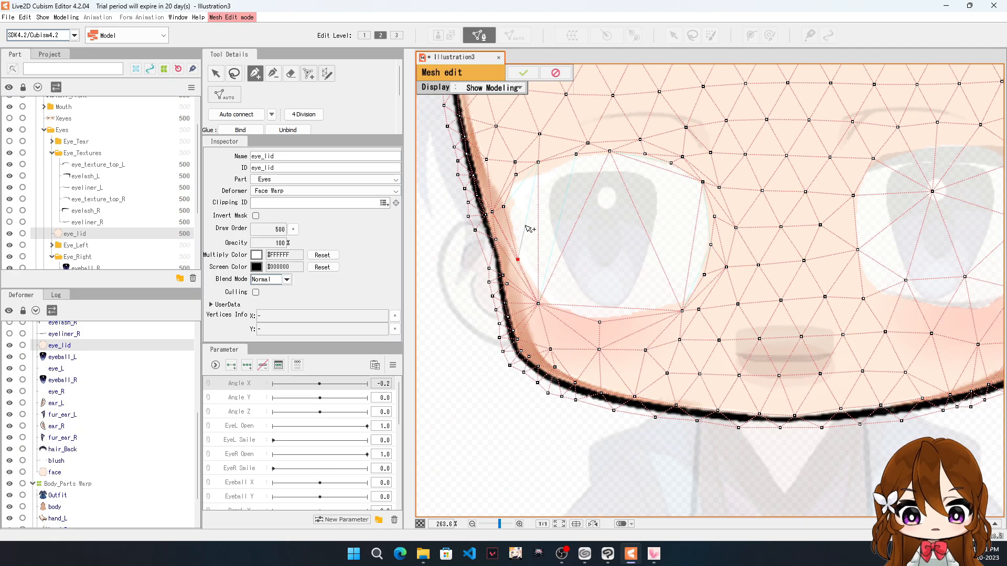
scroll(585, 141, up, 1)
click(527, 77)
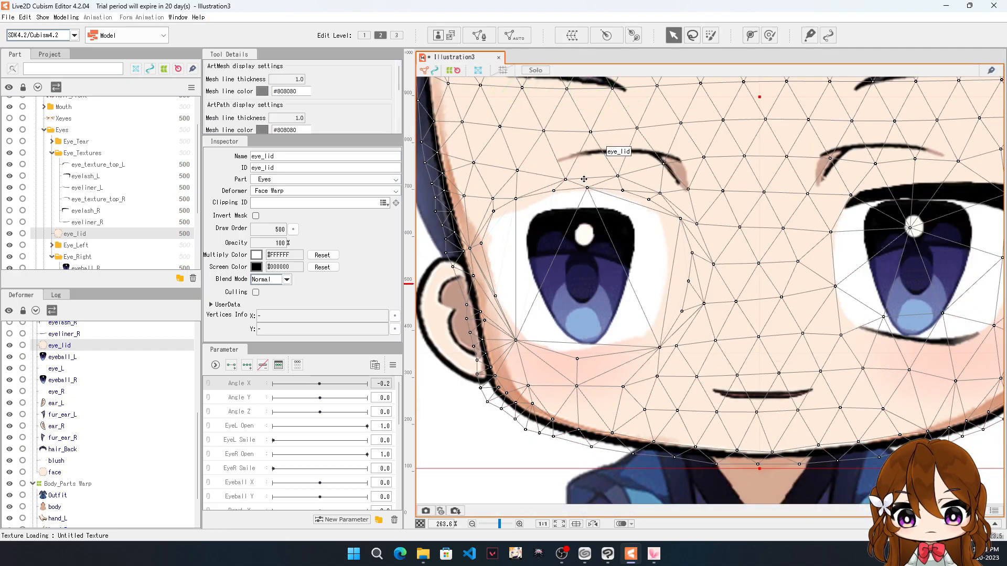
Step: Reopen the eye_lid mesh for editing, connect the outer-edge vertex to the upper outer vertex of the right eye opening, and apply the edit
scroll(643, 243, down, 2)
scroll(643, 243, up, 4)
drag(643, 242, 569, 215)
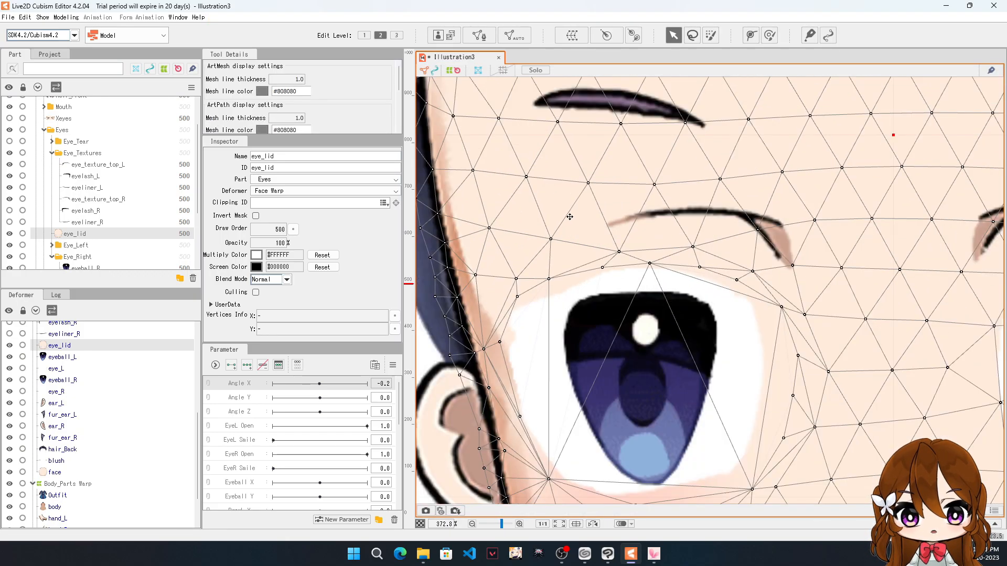
scroll(556, 255, down, 2)
scroll(570, 227, up, 2)
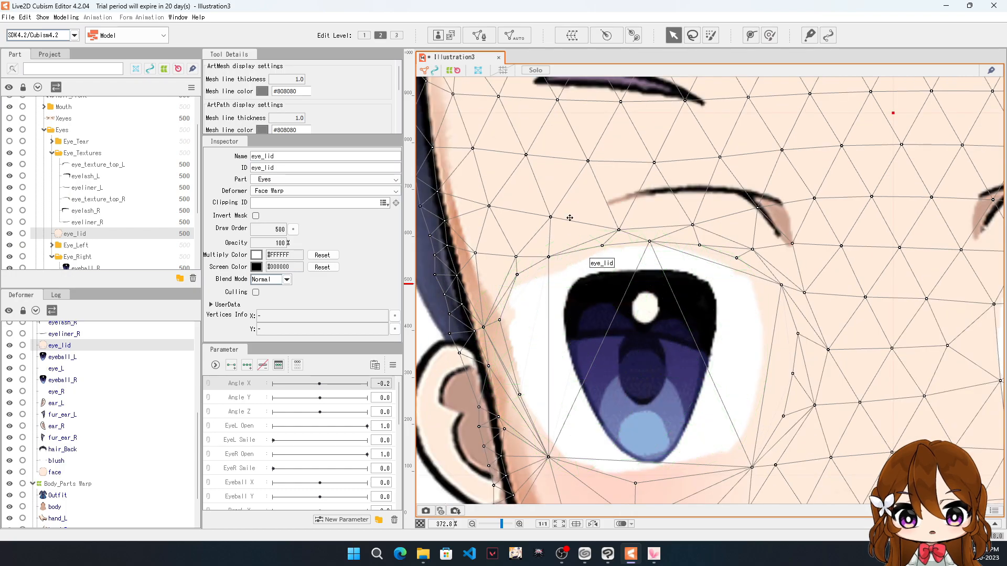
click(478, 35)
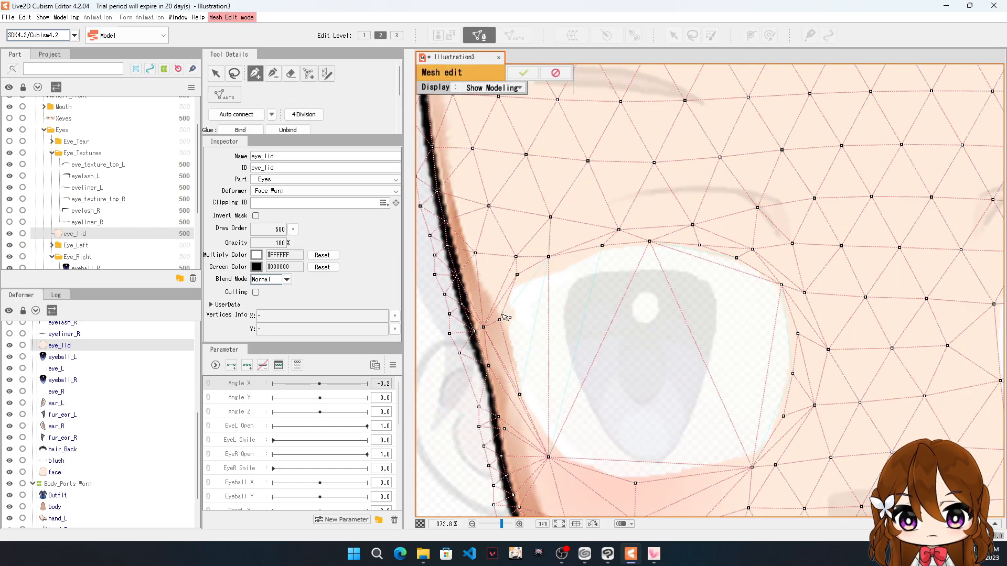
scroll(509, 328, up, 2)
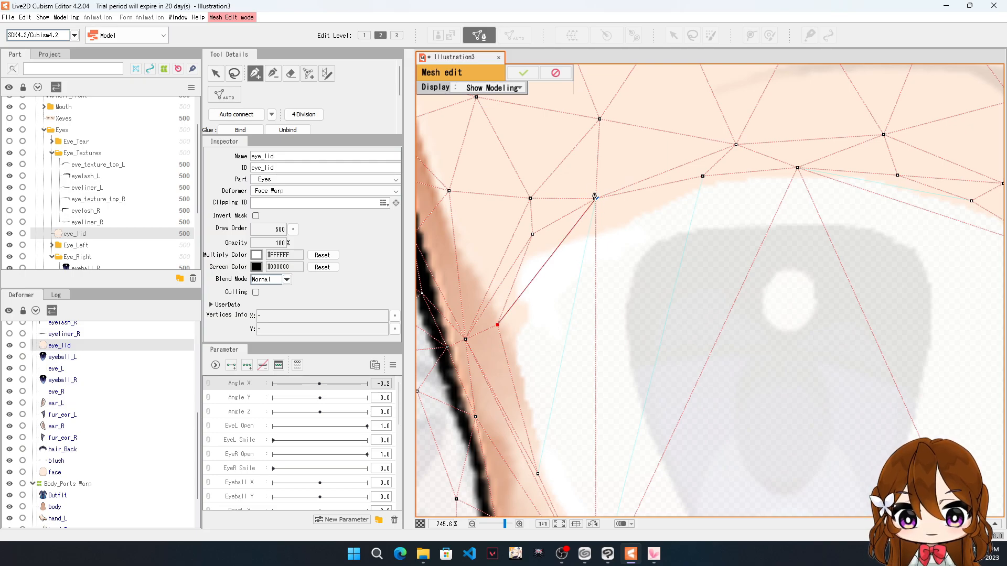
scroll(582, 221, down, 3)
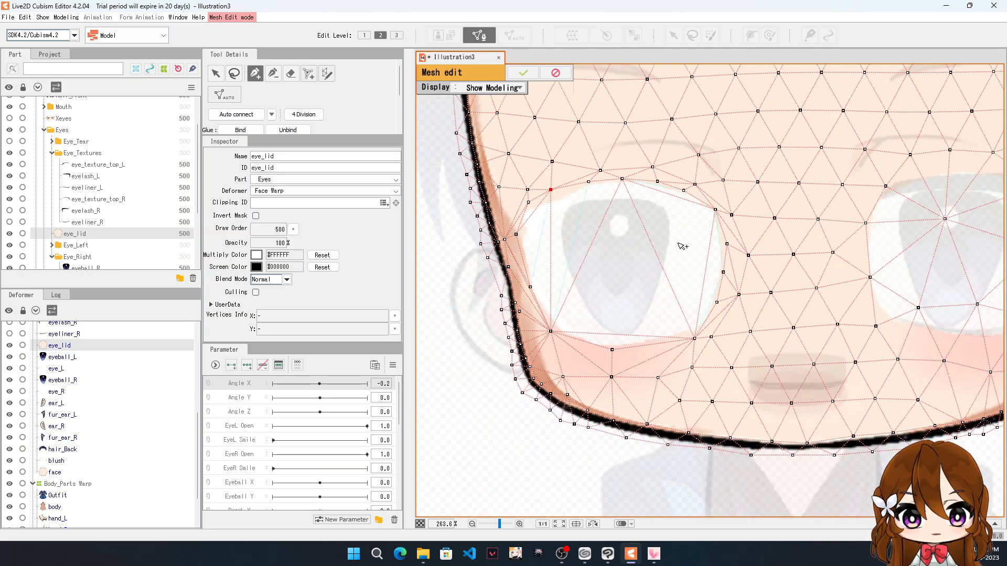
click(528, 74)
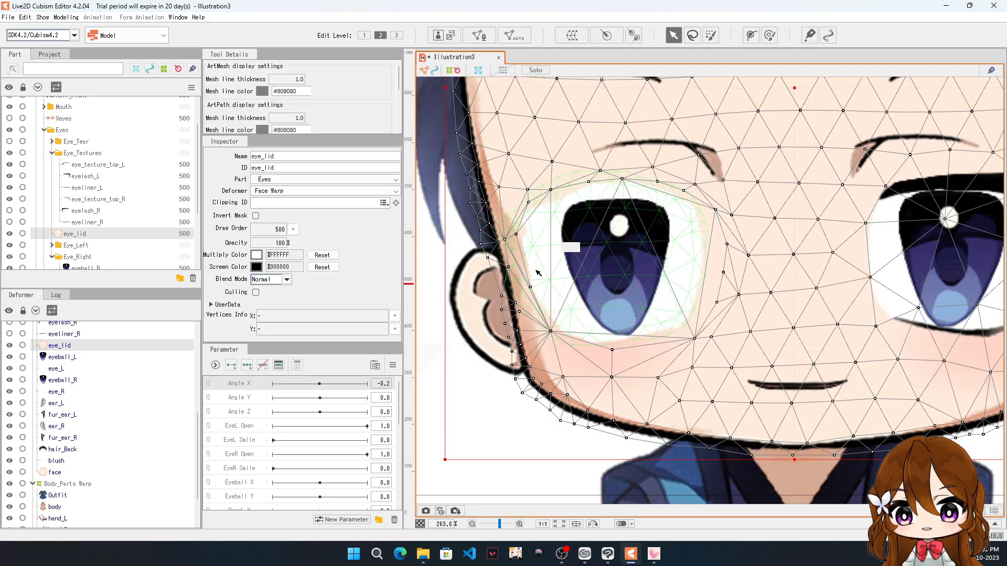
Step: Examine how the edited eye_lid mesh follows the outline of the right eye opening
scroll(516, 290, down, 2)
scroll(517, 290, up, 6)
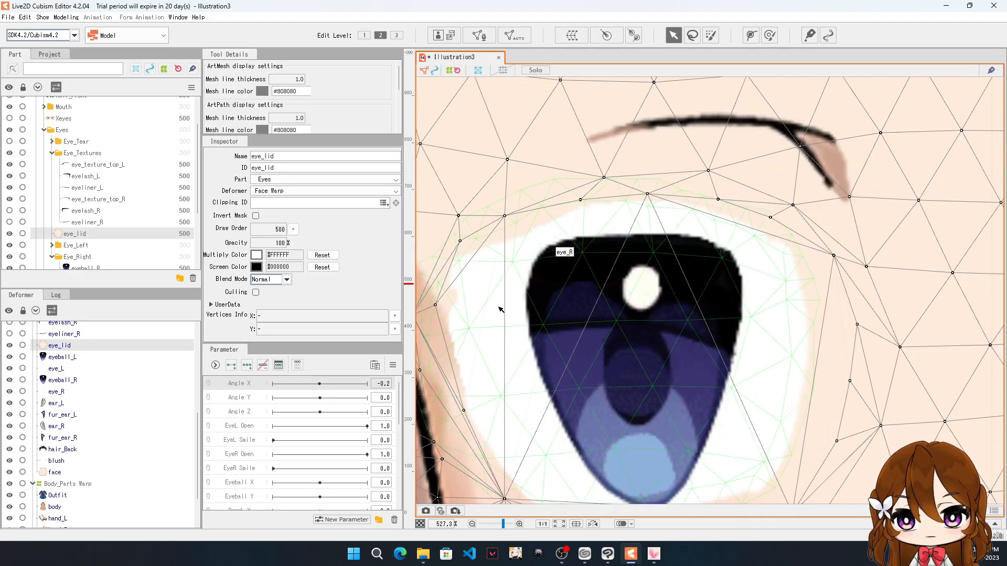
scroll(501, 310, down, 1)
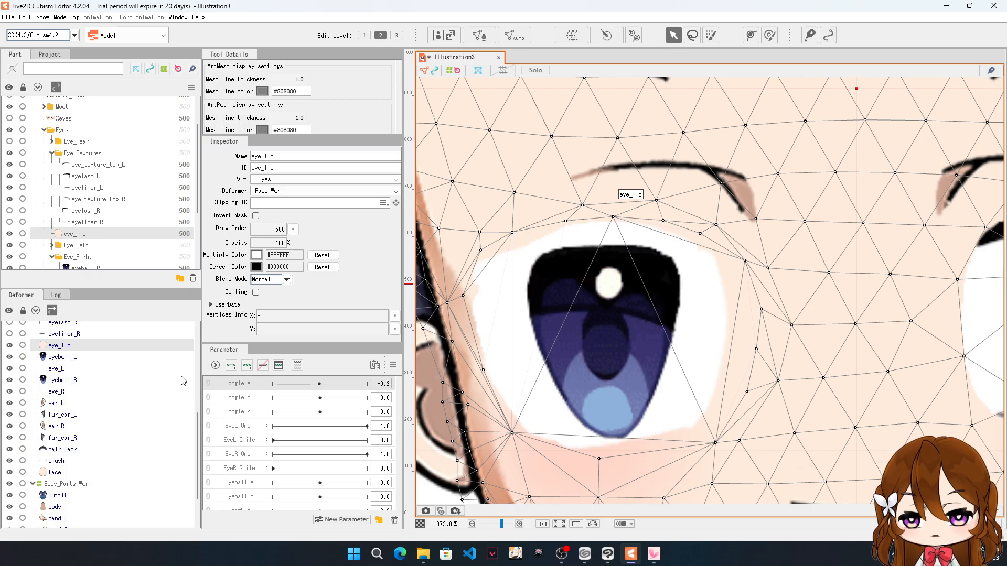
scroll(667, 200, down, 6)
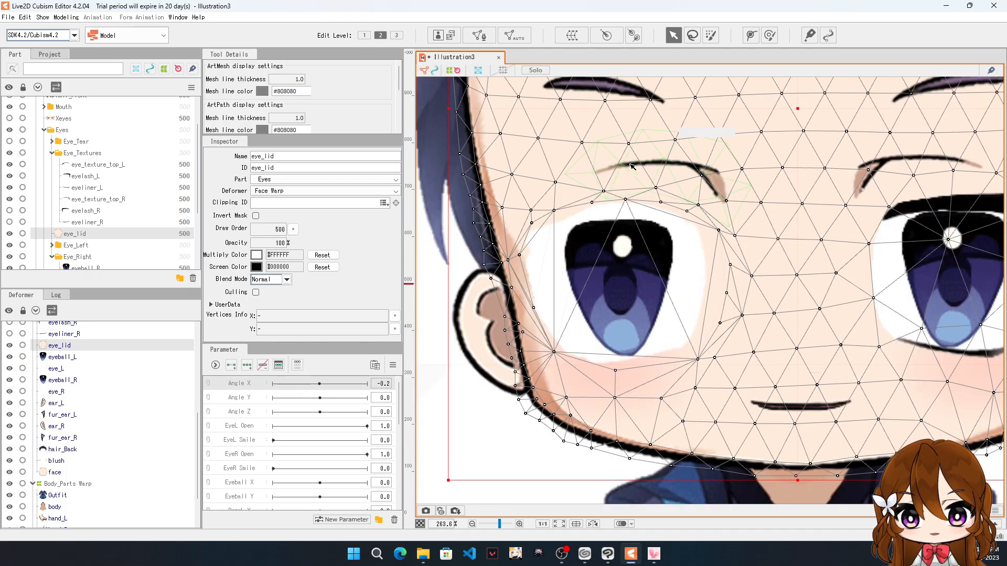
scroll(666, 200, up, 6)
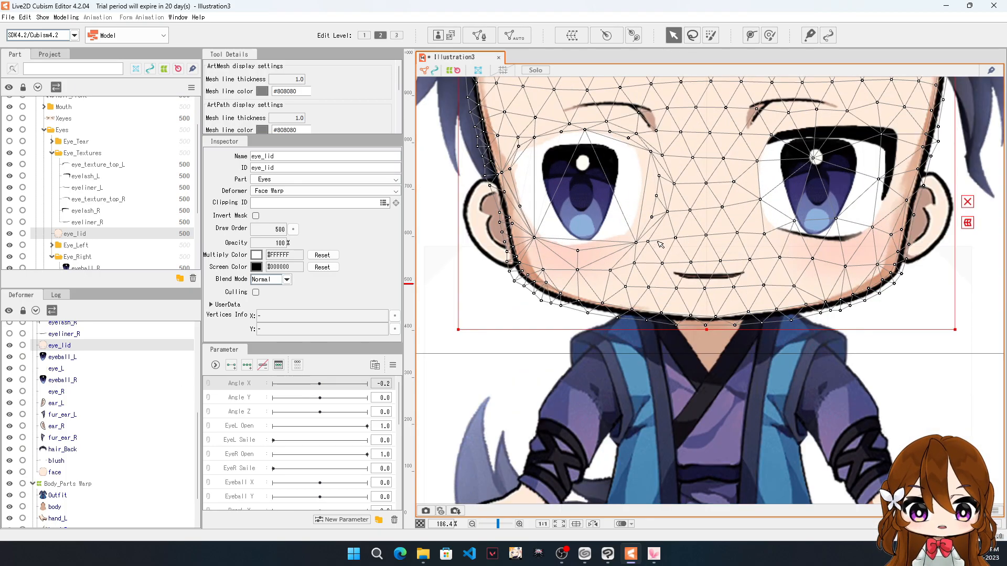
scroll(671, 199, down, 3)
scroll(682, 197, up, 4)
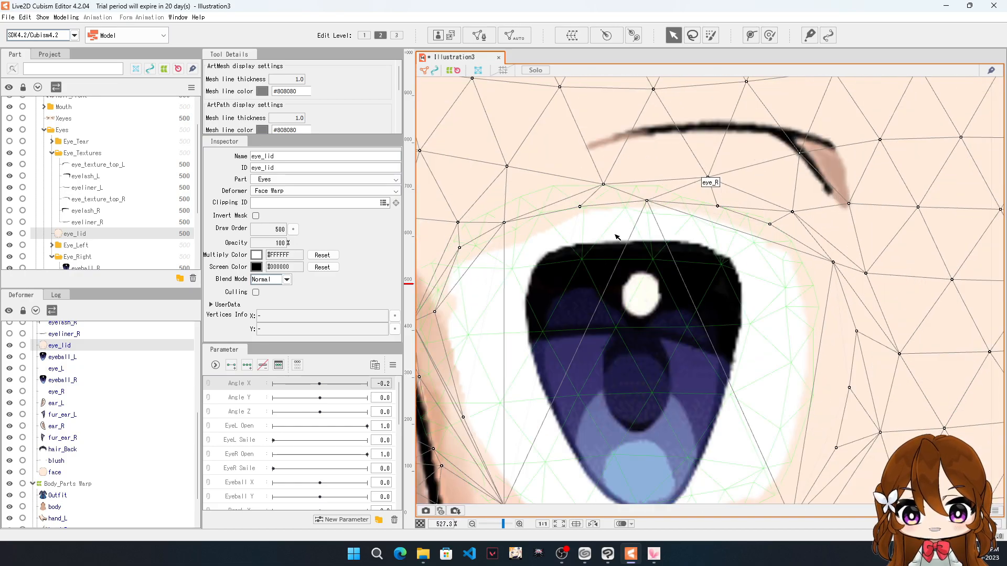
scroll(682, 196, down, 3)
scroll(655, 378, up, 3)
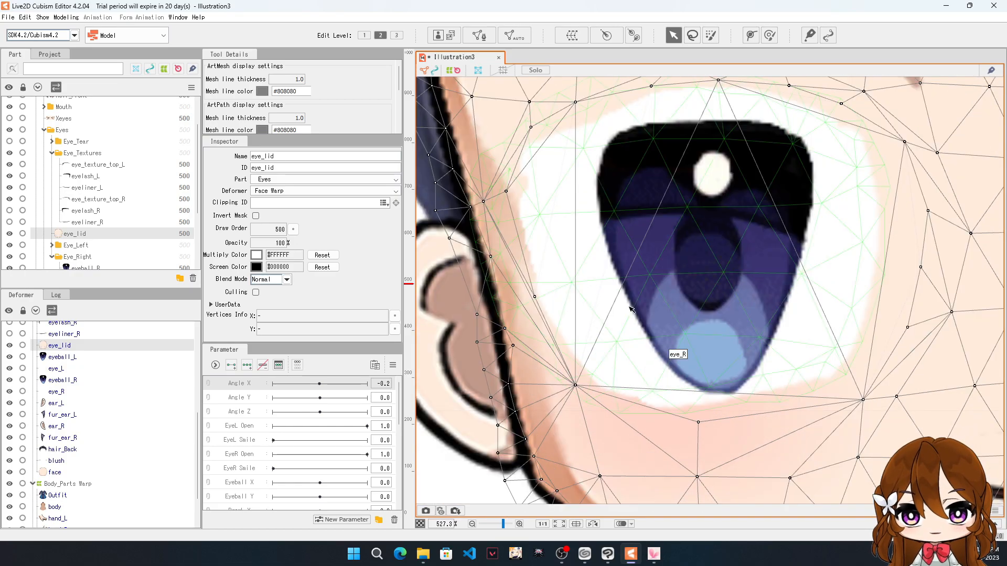
scroll(698, 294, down, 2)
scroll(693, 208, up, 2)
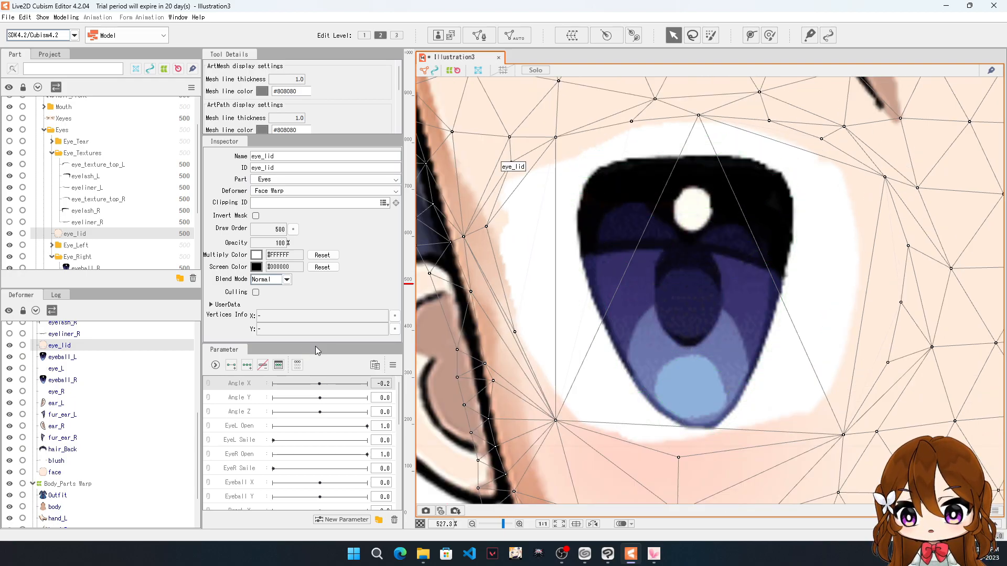
Step: Enlarge the parameter list so that more of the model's parameters are visible
drag(316, 342, 331, 172)
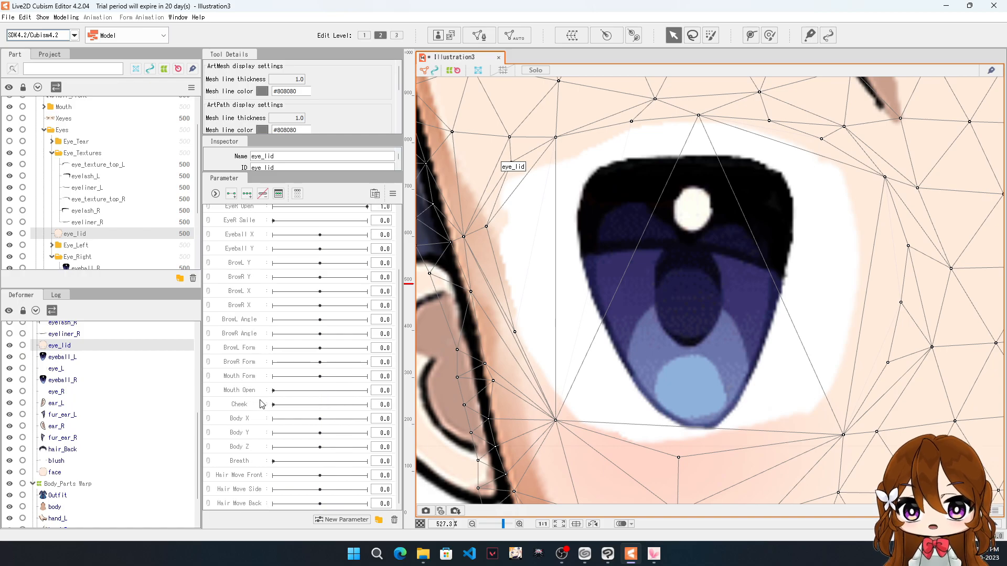
click(392, 193)
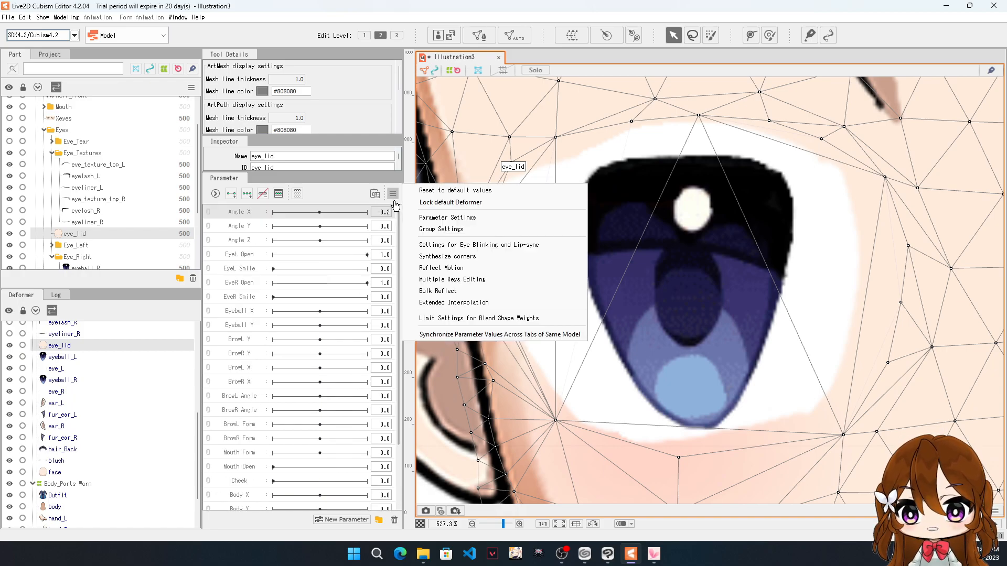
click(327, 189)
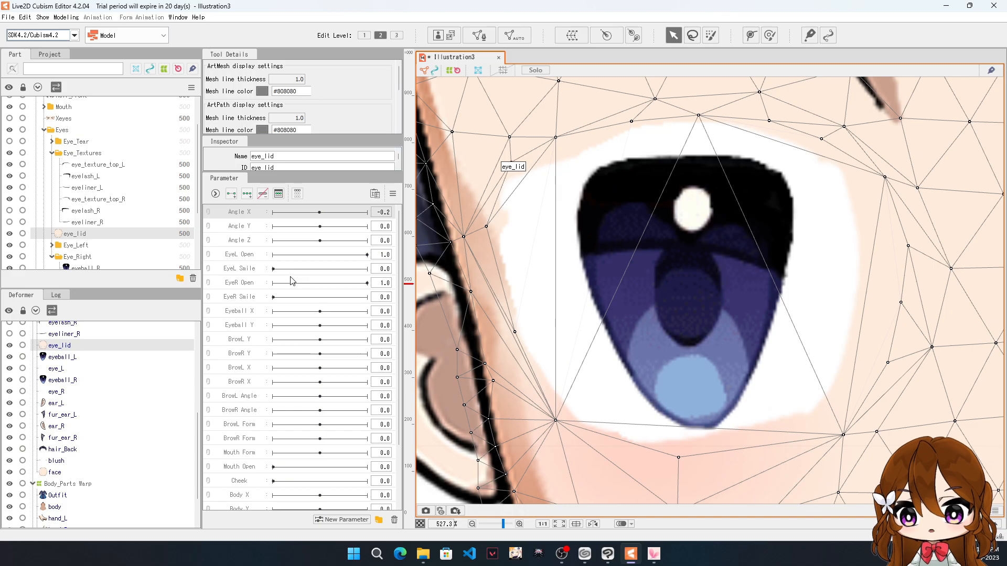
click(244, 250)
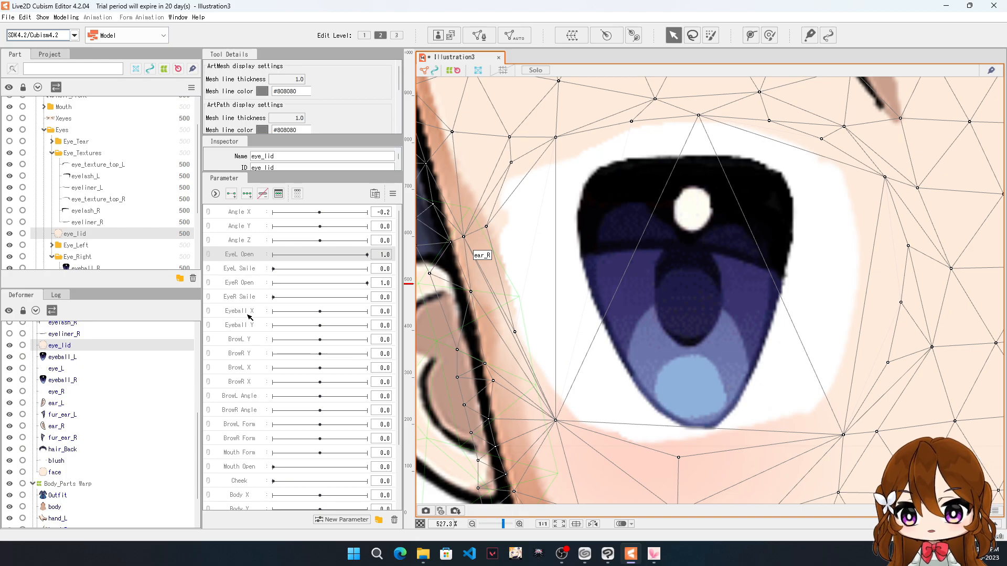
click(244, 298)
click(248, 286)
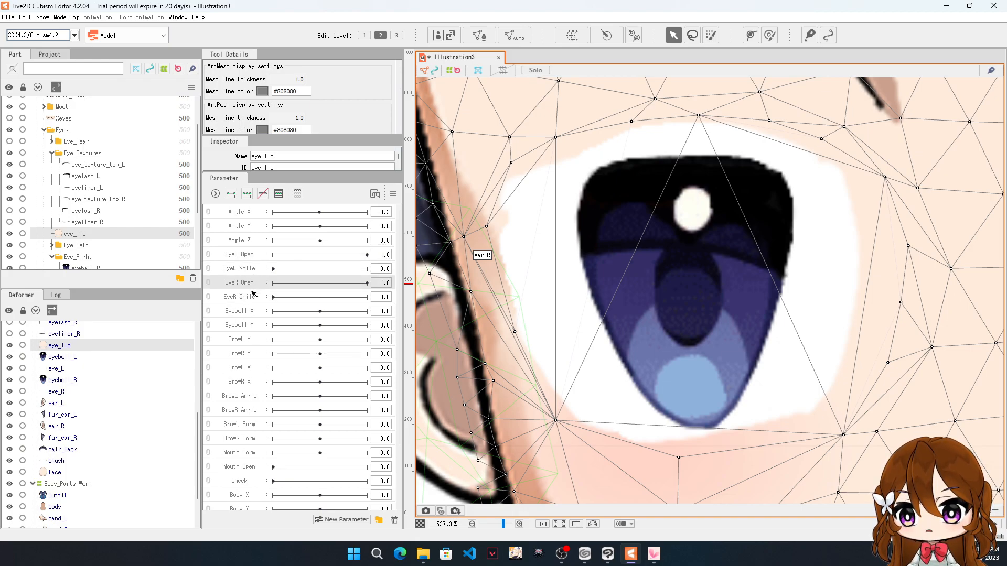
click(392, 194)
click(339, 187)
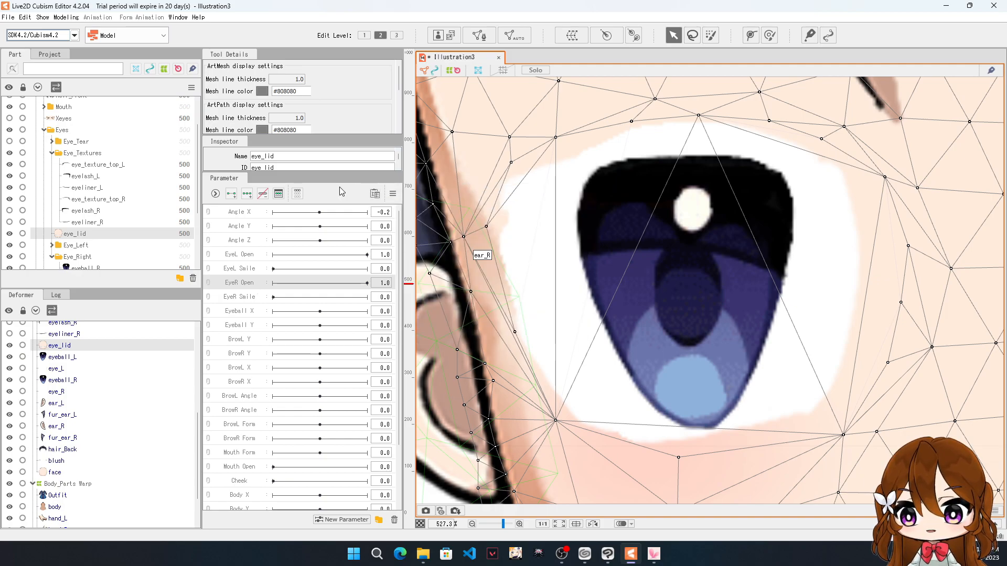
click(393, 194)
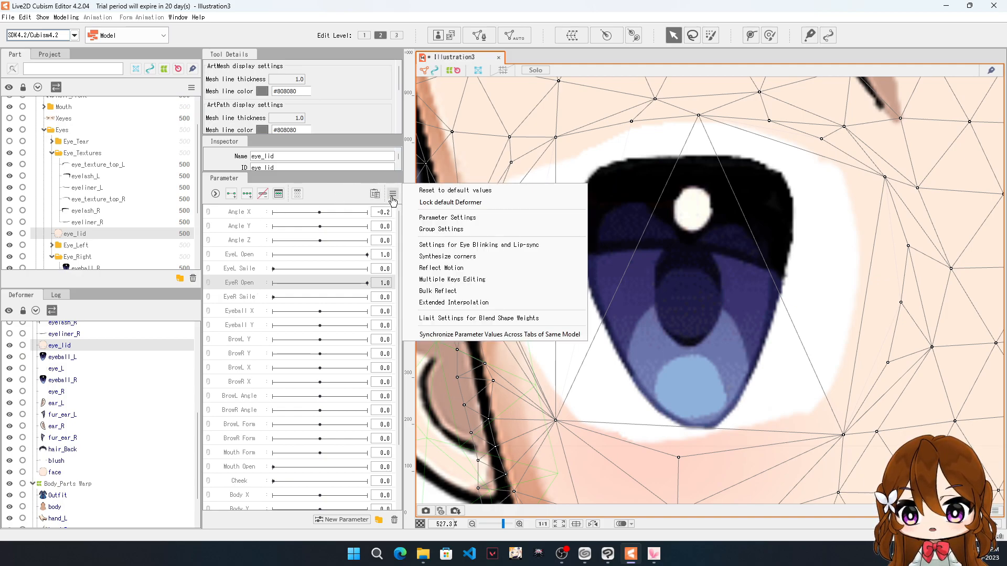
right_click(224, 234)
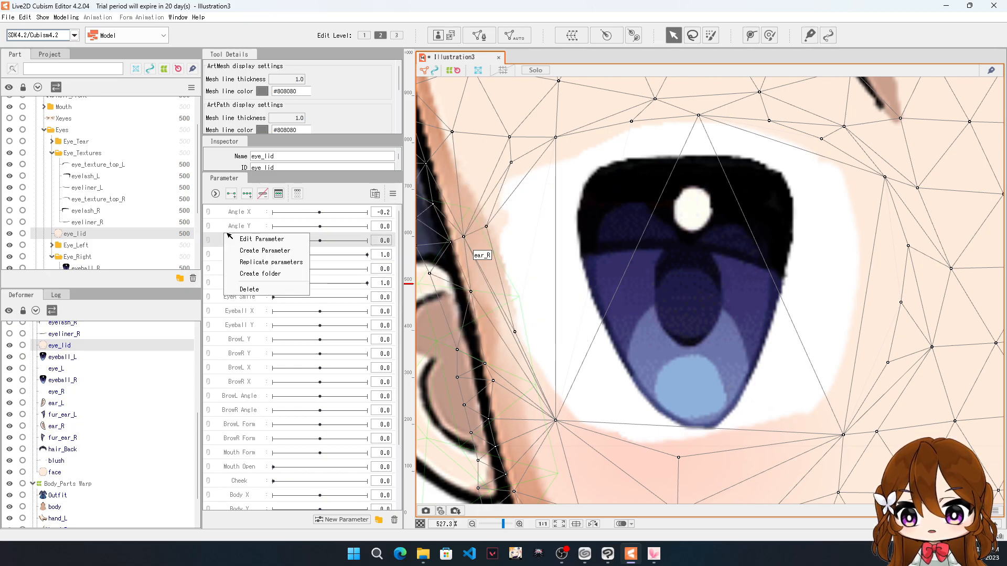
Step: Create a parameter folder at the start of the parameter list and name it Eyes
click(267, 523)
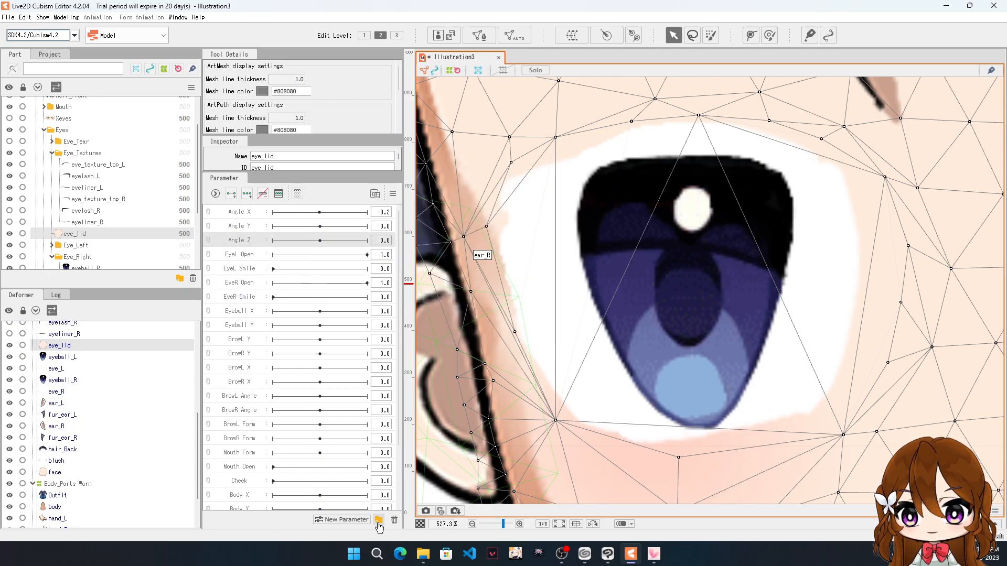
click(379, 520)
double_click(238, 212)
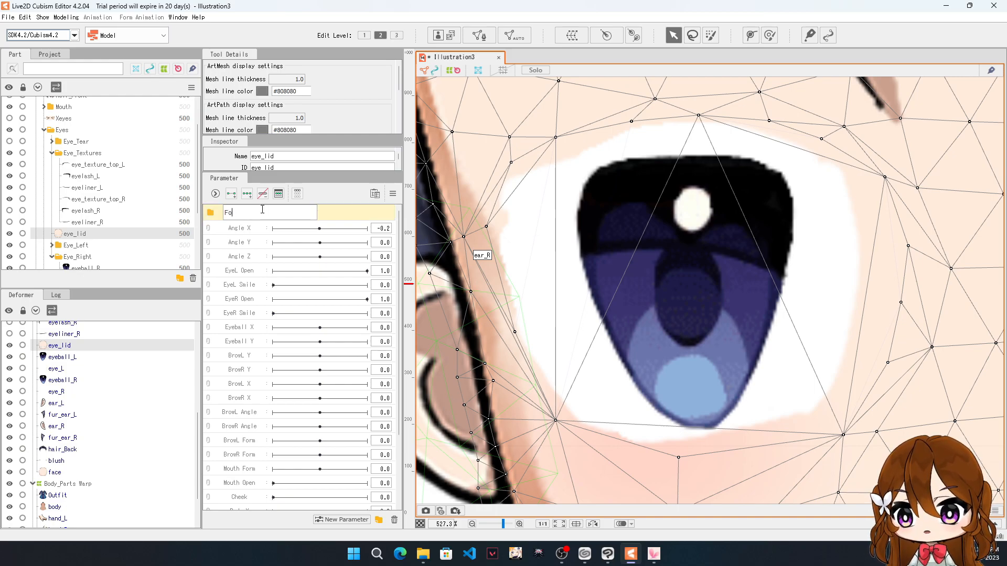
click(262, 209)
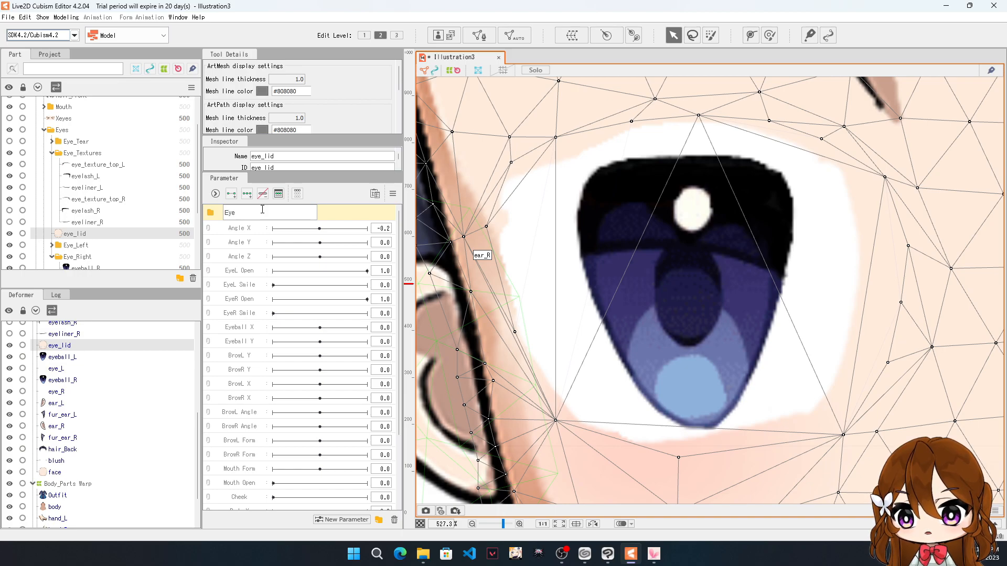
click(243, 258)
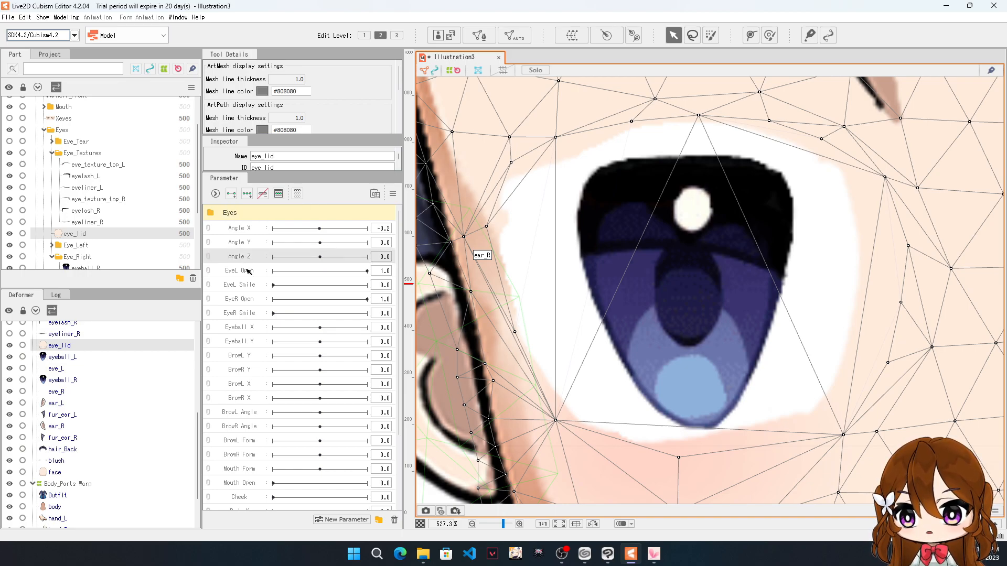
Step: Move the parameters from EyeL Open through Eyeball Y into the Eyes folder and expand the folder
drag(244, 278, 248, 354)
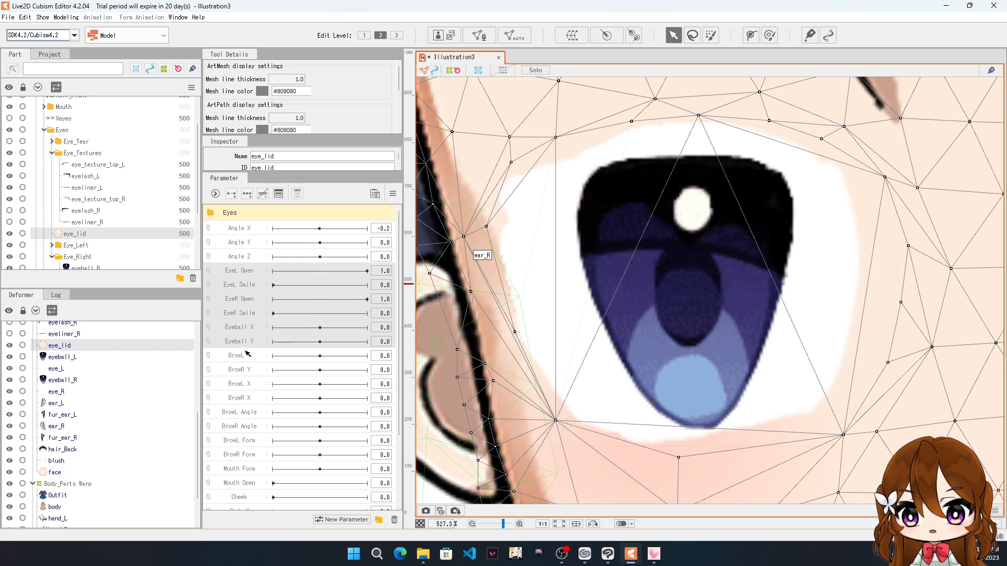
drag(237, 291, 242, 214)
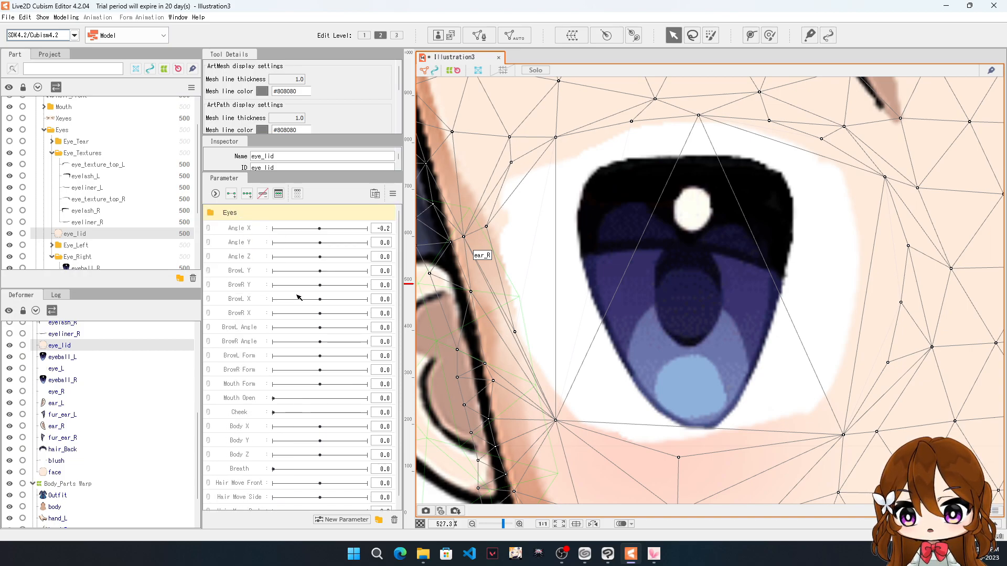
click(213, 215)
click(213, 215)
click(214, 215)
click(214, 215)
click(214, 215)
click(235, 312)
click(225, 225)
click(210, 215)
click(210, 215)
click(210, 215)
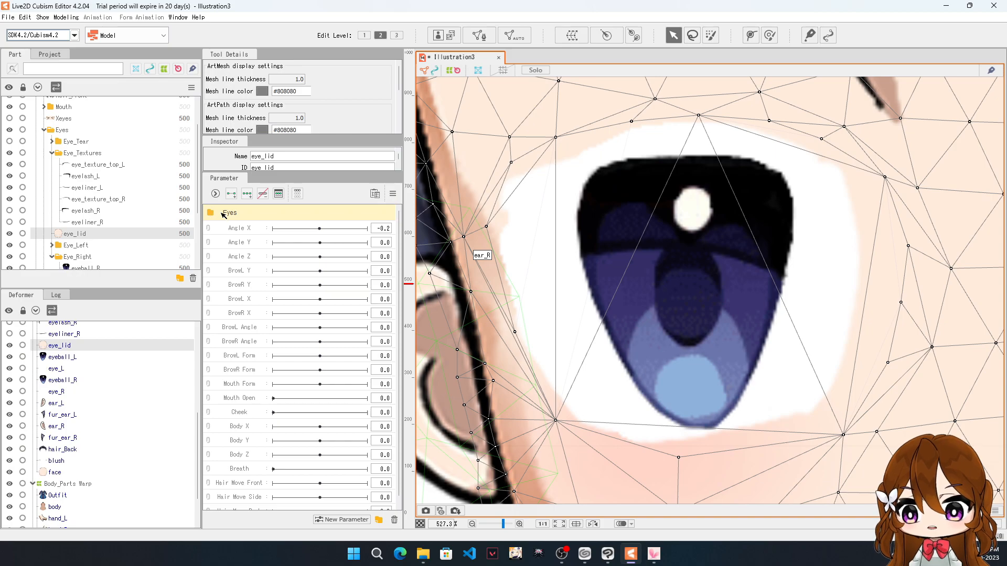
click(210, 212)
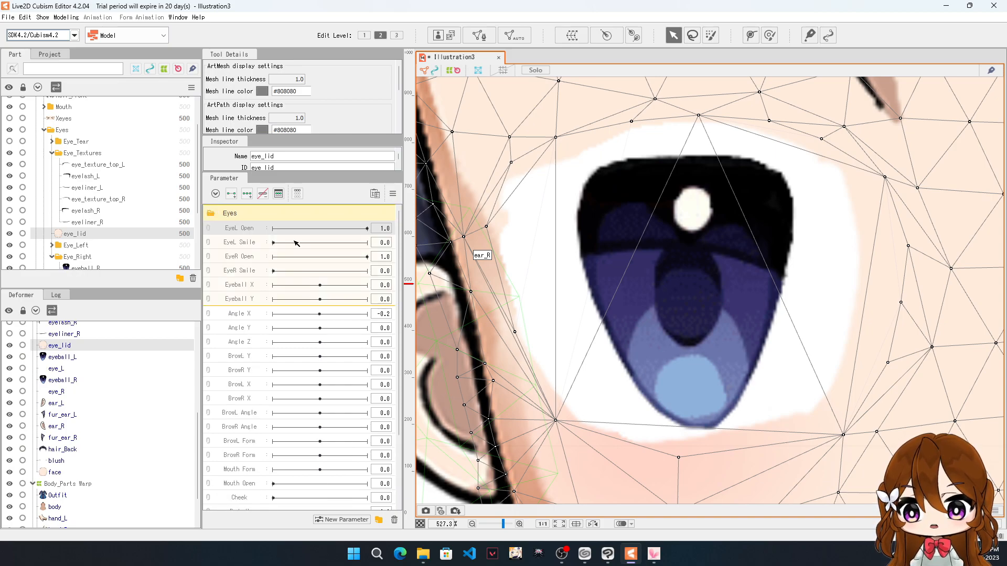
Step: Run EyeR Open through its range, and check the parameter's name, ID, minimum, default and maximum in its settings
click(246, 258)
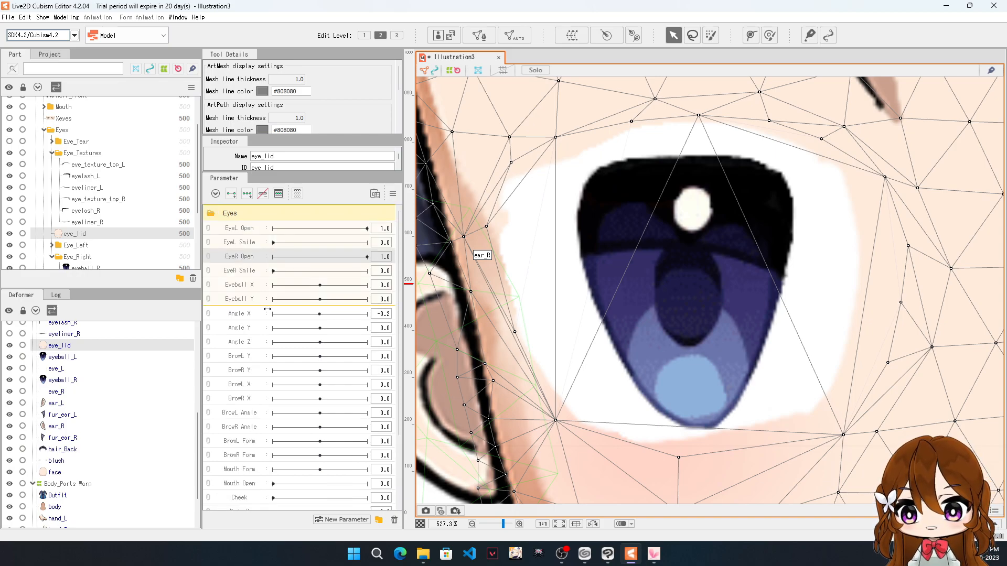
drag(370, 258, 277, 263)
drag(362, 266, 371, 260)
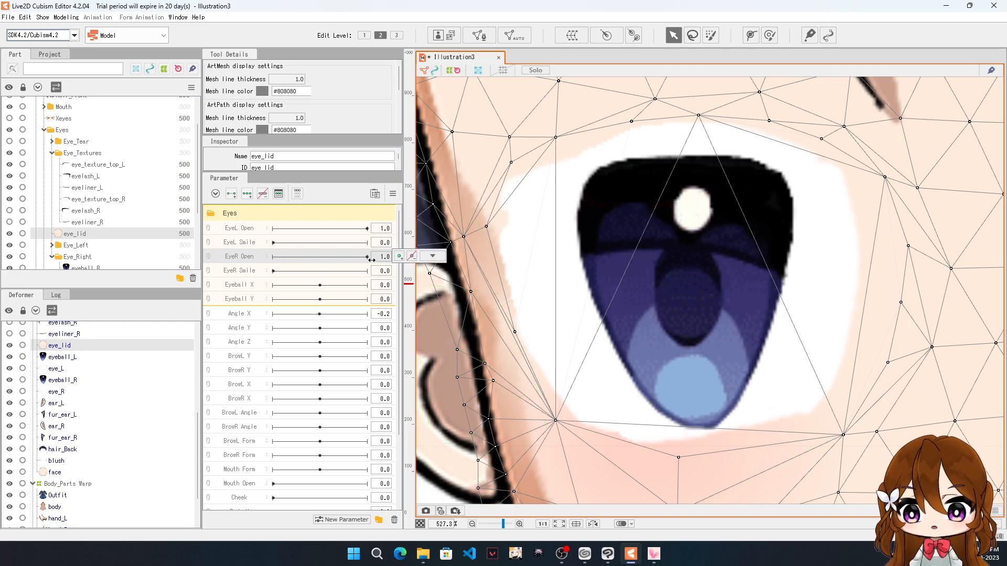
right_click(242, 256)
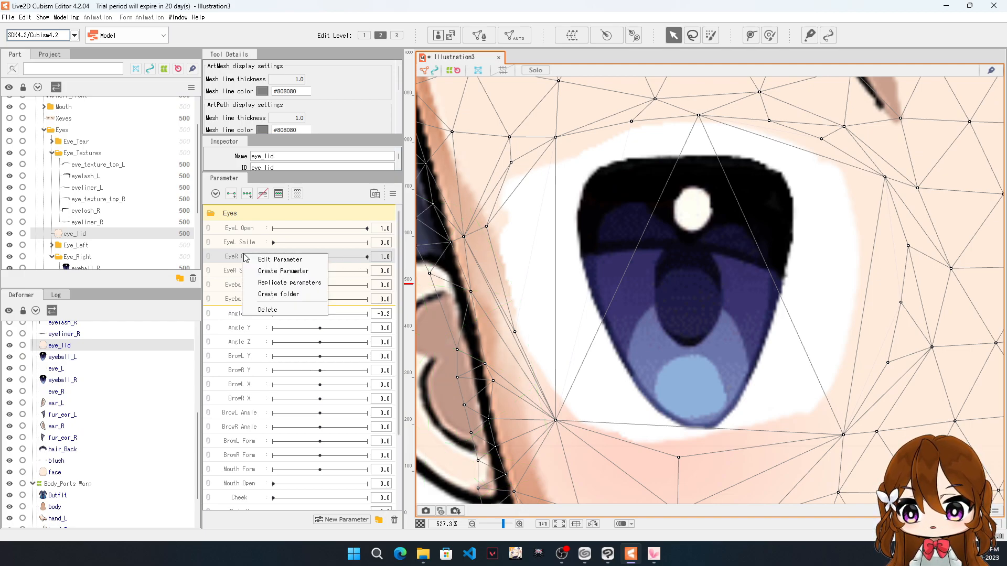
click(280, 261)
drag(483, 209, 496, 192)
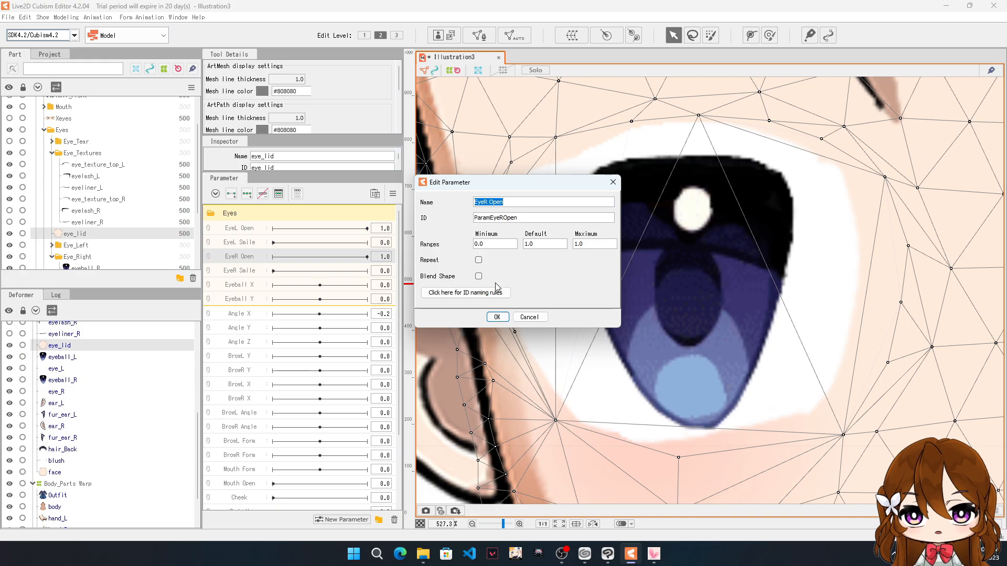
click(496, 317)
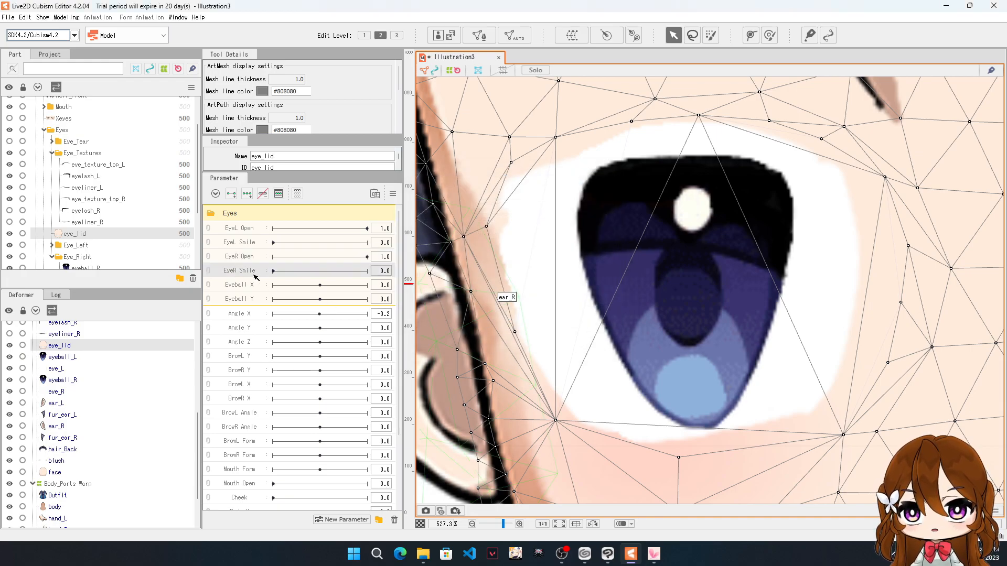
Step: Add two keys to the EyeR Open parameter for the eye_lid mesh and set the parameter to 0.0
click(250, 256)
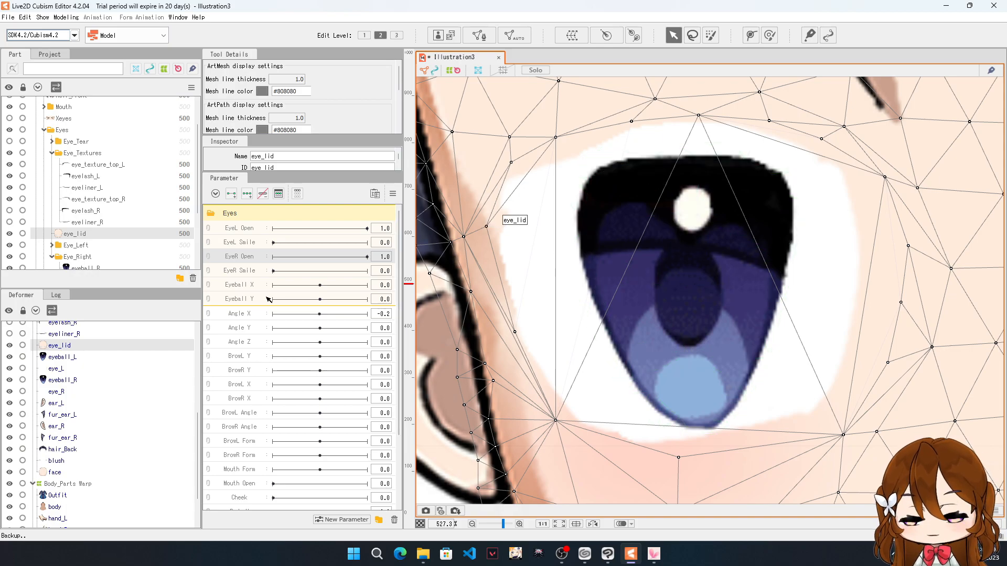
click(59, 356)
click(108, 344)
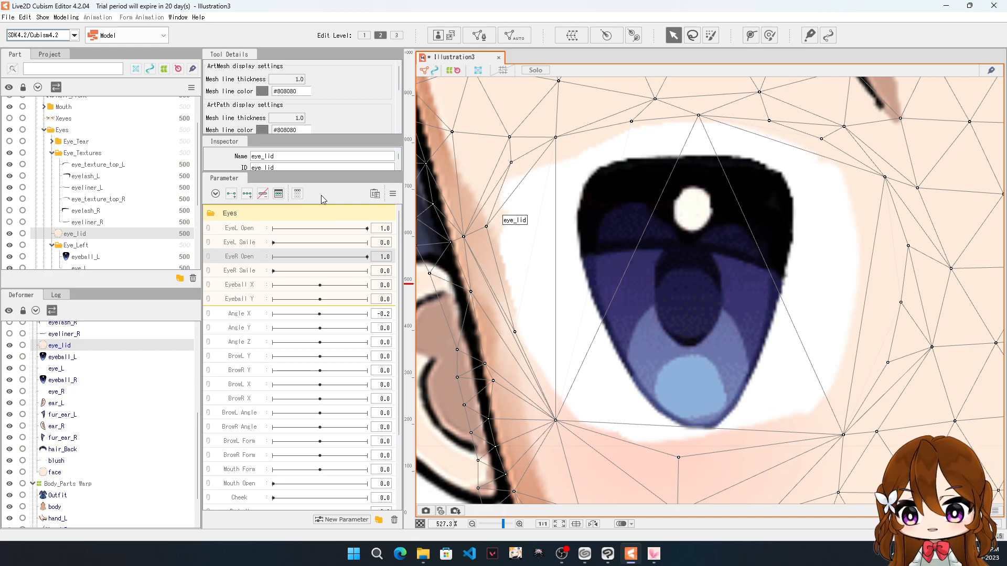
click(232, 193)
drag(367, 251, 269, 269)
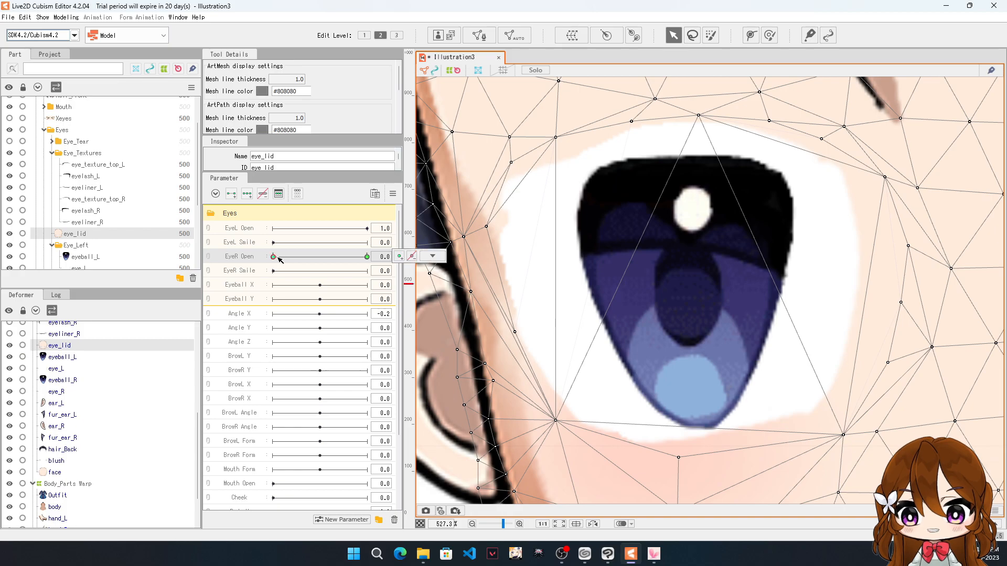
Step: Compare the eye_lid mesh at the 0.0 and 1.0 keys of EyeR Open and at the 0.5 midpoint
click(433, 256)
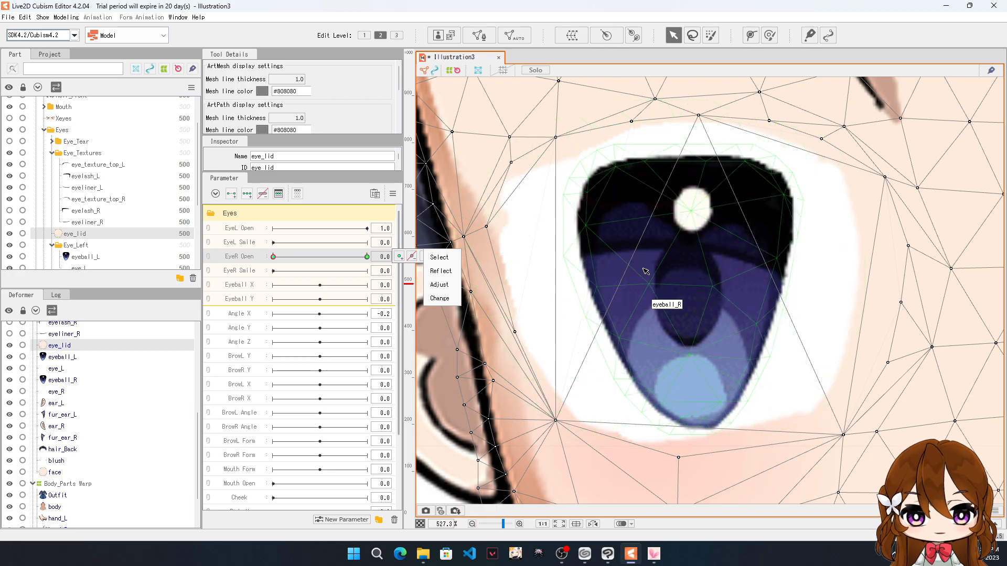
drag(273, 256, 367, 256)
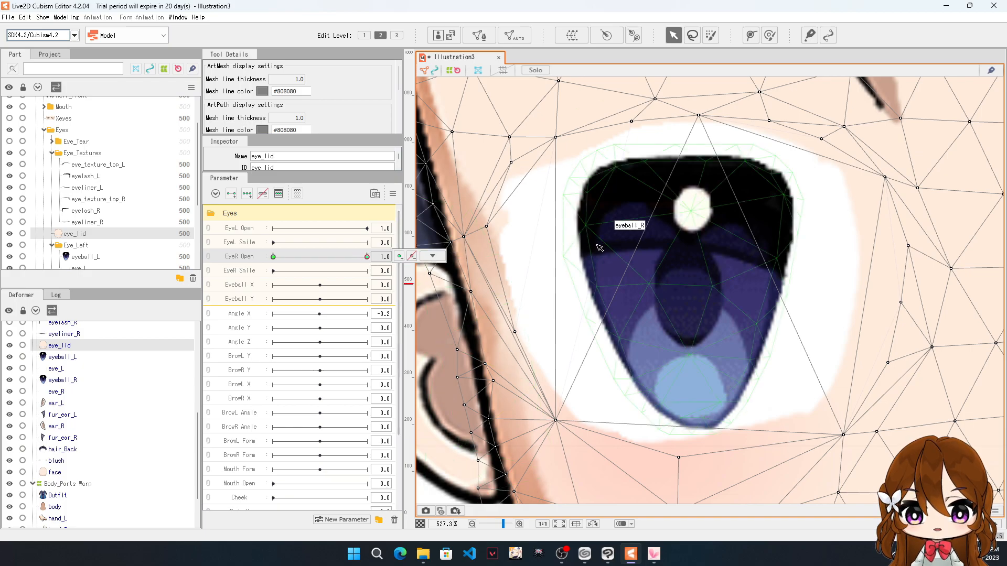
click(321, 257)
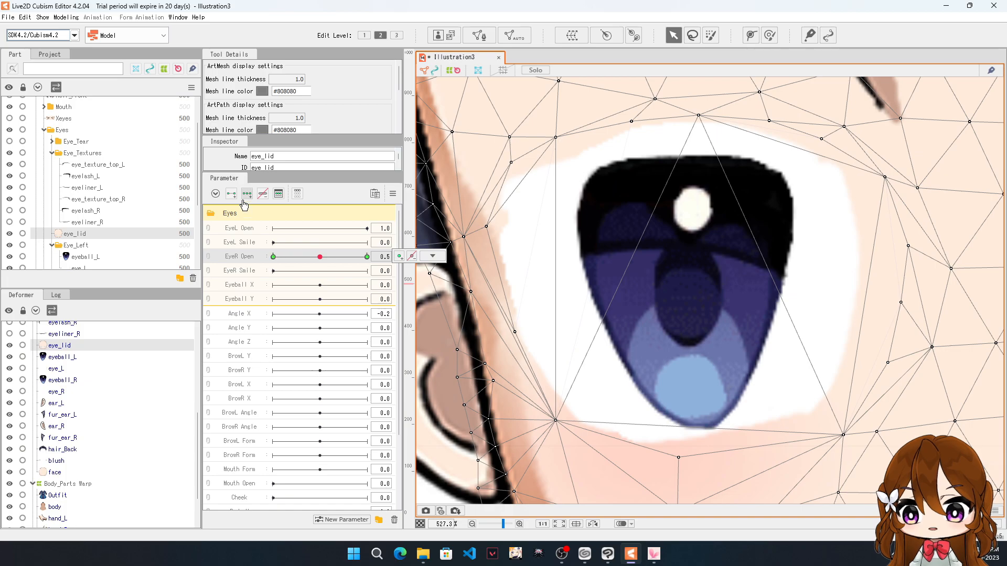
mouse_move(373, 256)
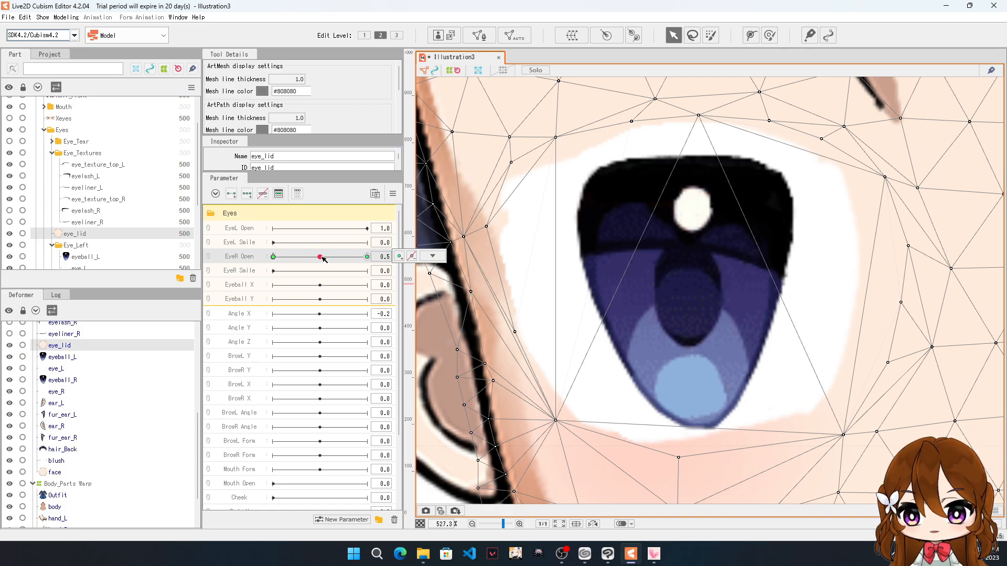
drag(321, 257, 369, 281)
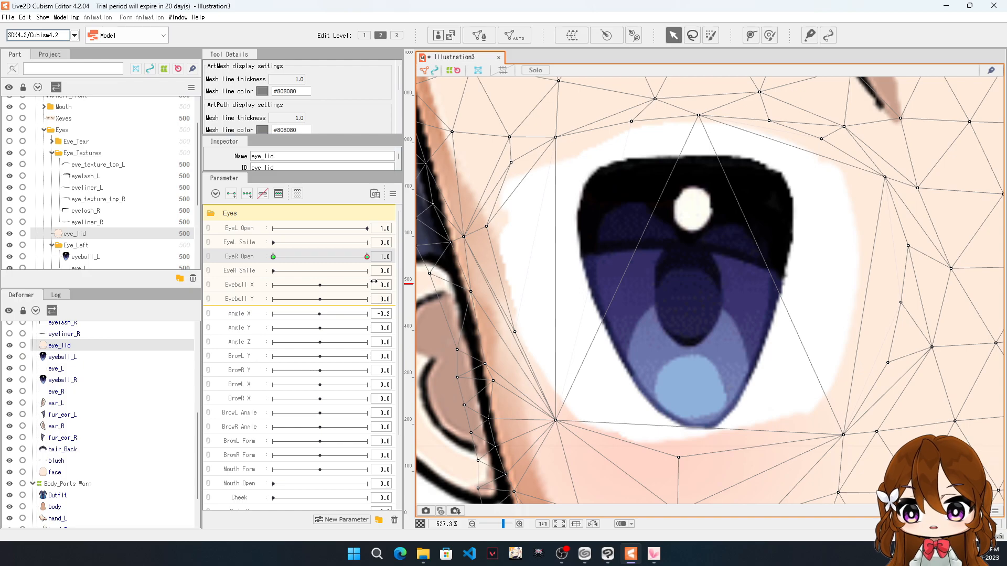
mouse_move(368, 257)
mouse_down()
mouse_move(275, 258)
mouse_move(368, 259)
mouse_up()
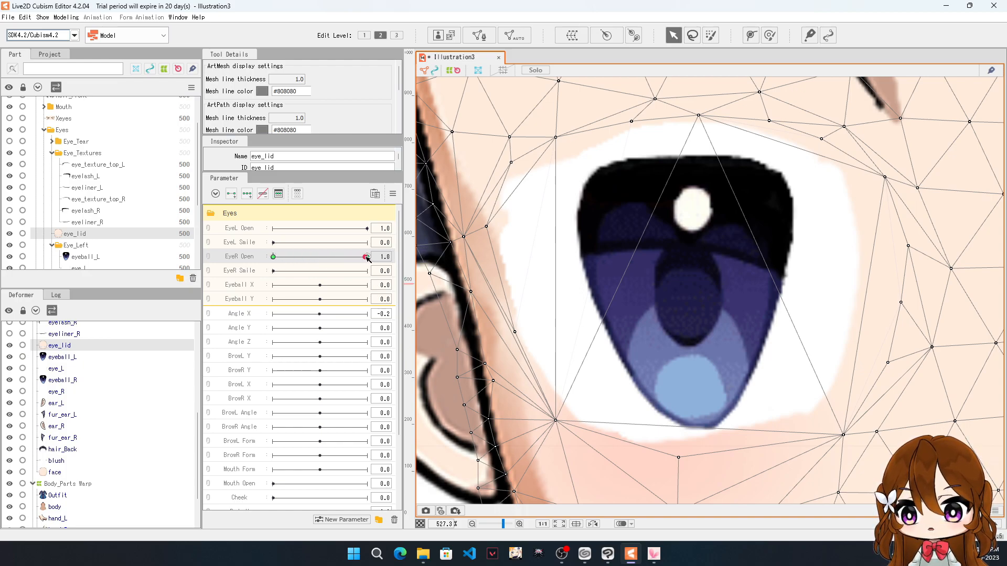
drag(369, 283, 323, 281)
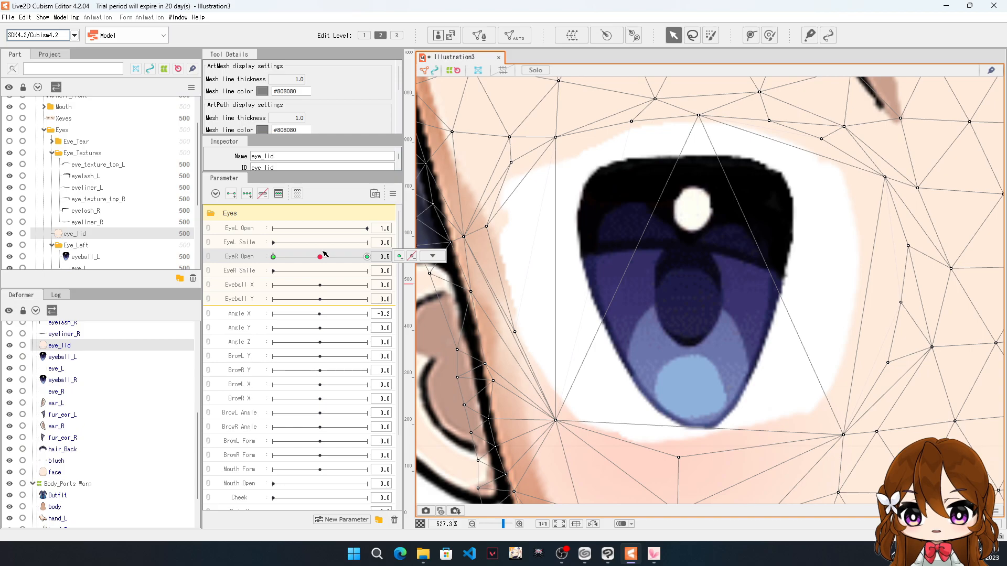
drag(321, 257, 370, 257)
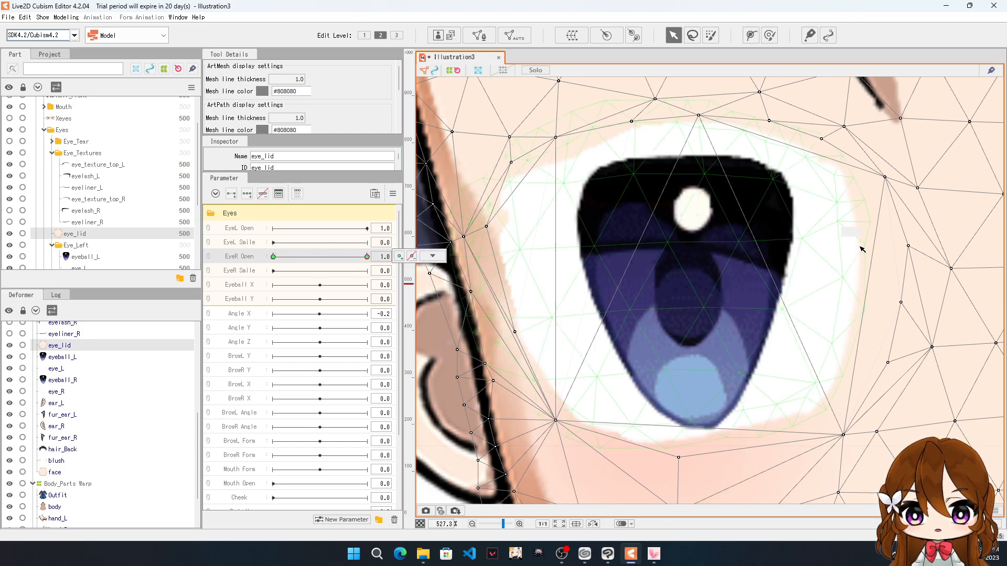
Step: Set EyeR Open to its 0.0 key and inspect the eye_lid mesh around the right eye opening
drag(369, 260, 272, 257)
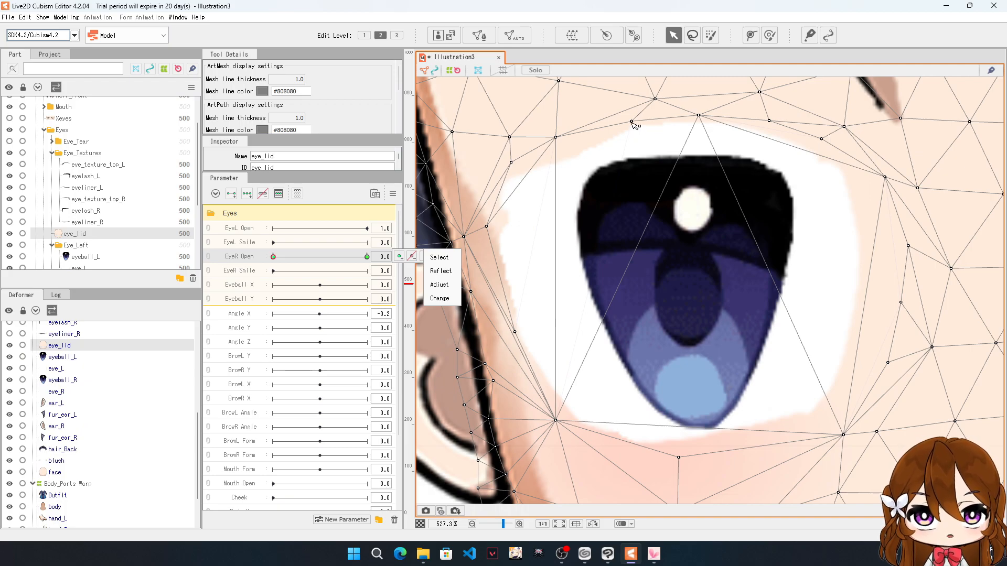
scroll(619, 244, down, 2)
scroll(600, 162, up, 3)
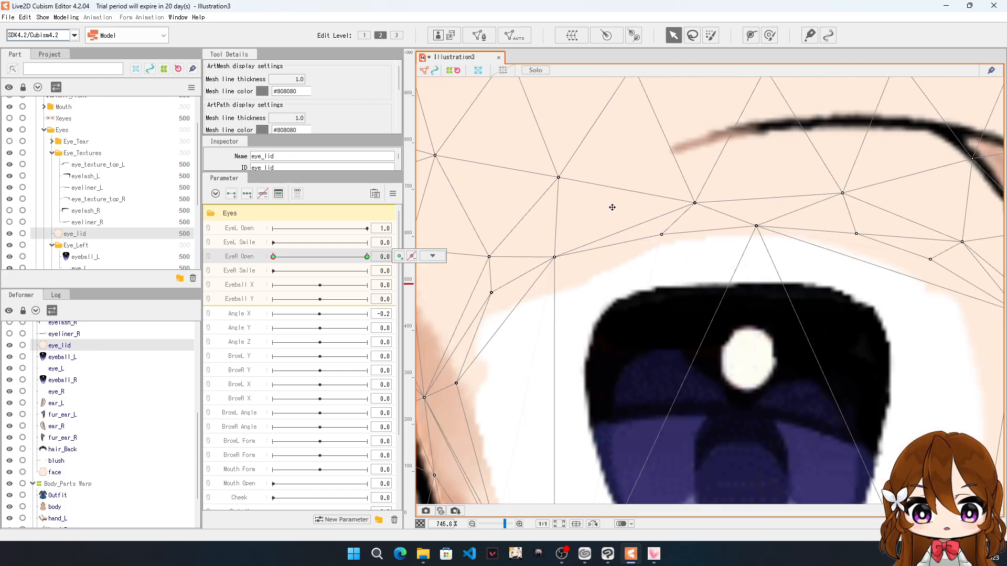
scroll(612, 207, down, 2)
scroll(743, 377, up, 1)
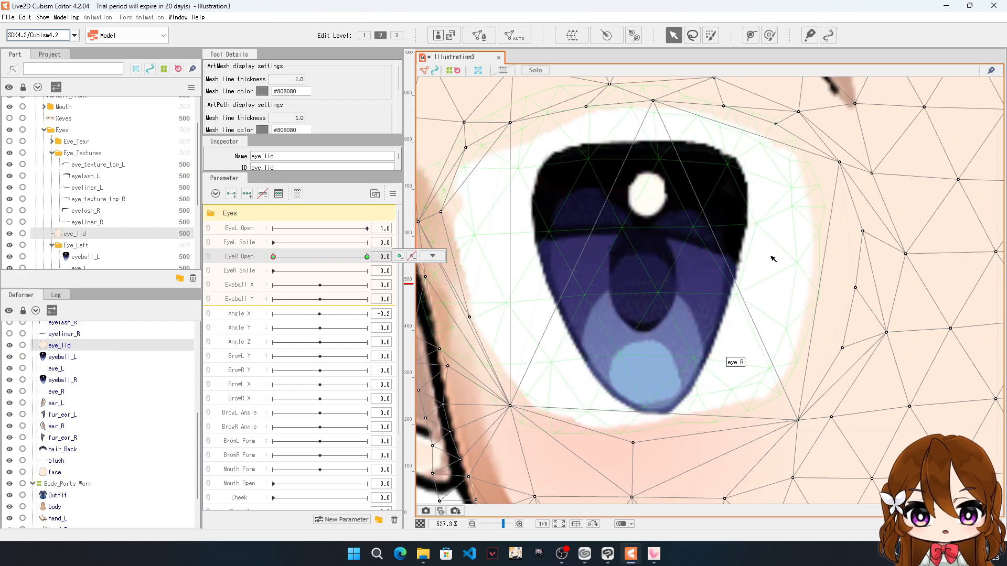
Step: Pull the eye_lid mesh's middle and outer vertices above the right eye down toward the iris at EyeR Open 0.0
scroll(775, 212, down, 1)
scroll(767, 220, up, 1)
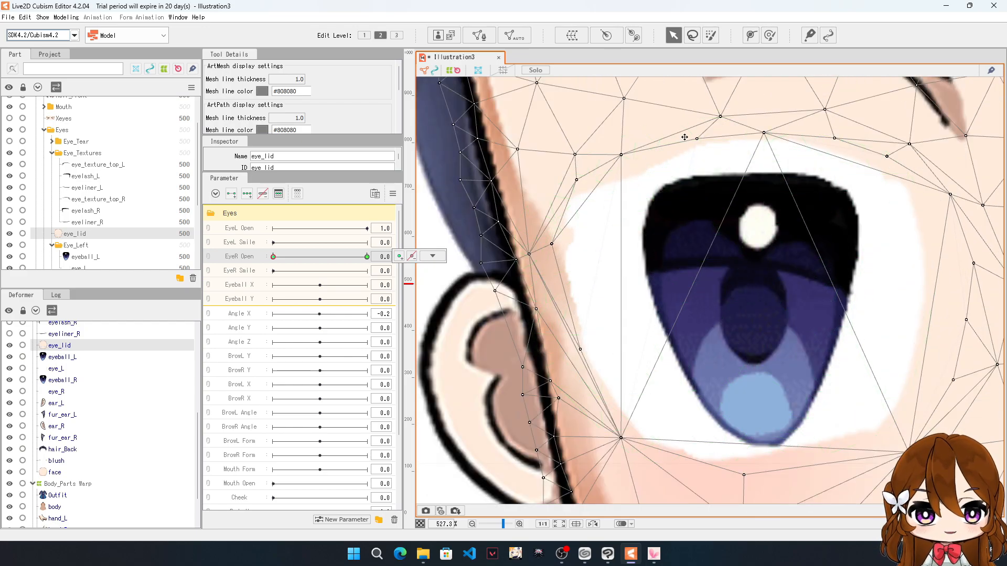
drag(697, 139, 704, 170)
drag(763, 133, 783, 176)
drag(721, 116, 731, 141)
drag(621, 156, 636, 188)
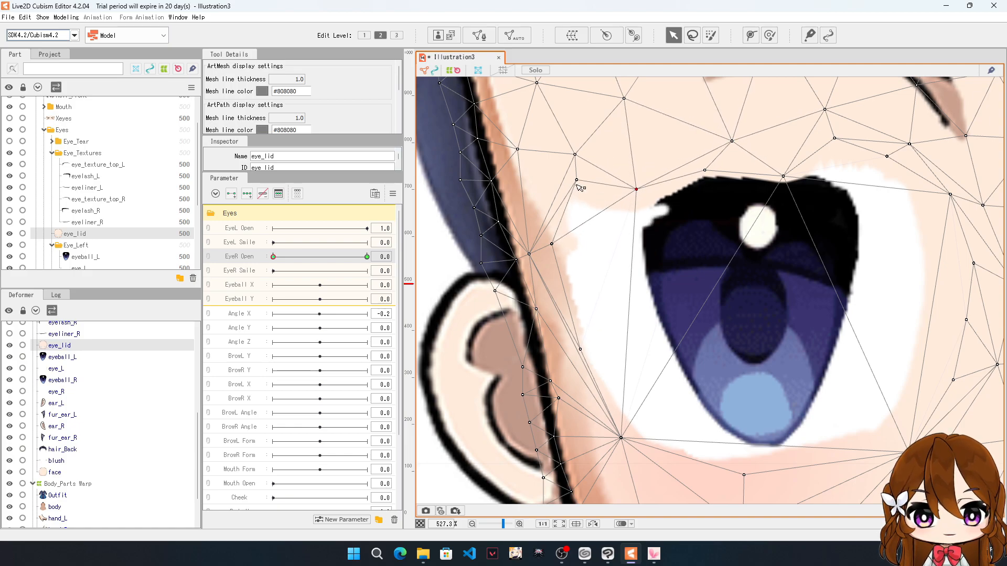
Step: Lower the upper lid's outer and middle vertices further so the eye_lid mesh covers the top of the right iris
drag(577, 181, 594, 206)
drag(552, 244, 594, 276)
drag(636, 190, 652, 217)
click(704, 171)
drag(705, 172, 729, 235)
drag(732, 141, 794, 223)
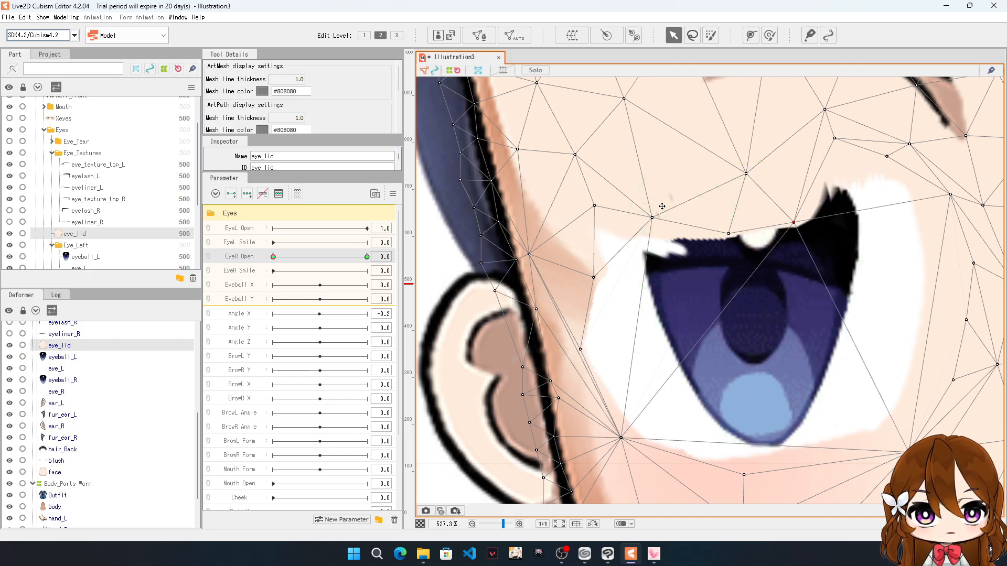
scroll(693, 158, down, 4)
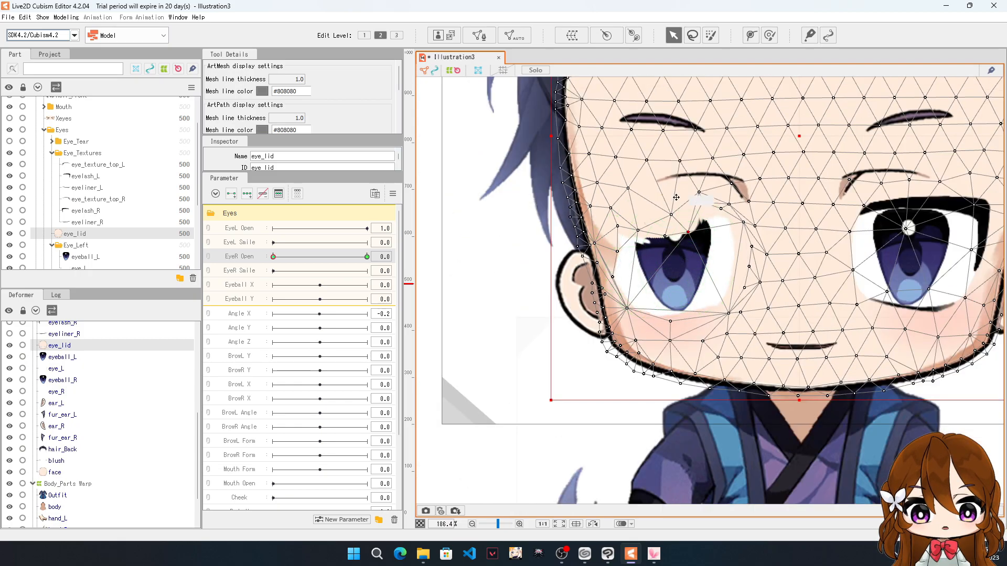
Step: Move the eye_lid mesh's inner upper vertices down to lower the lid edge near the right eye's inner corner
scroll(696, 157, up, 2)
scroll(665, 185, up, 2)
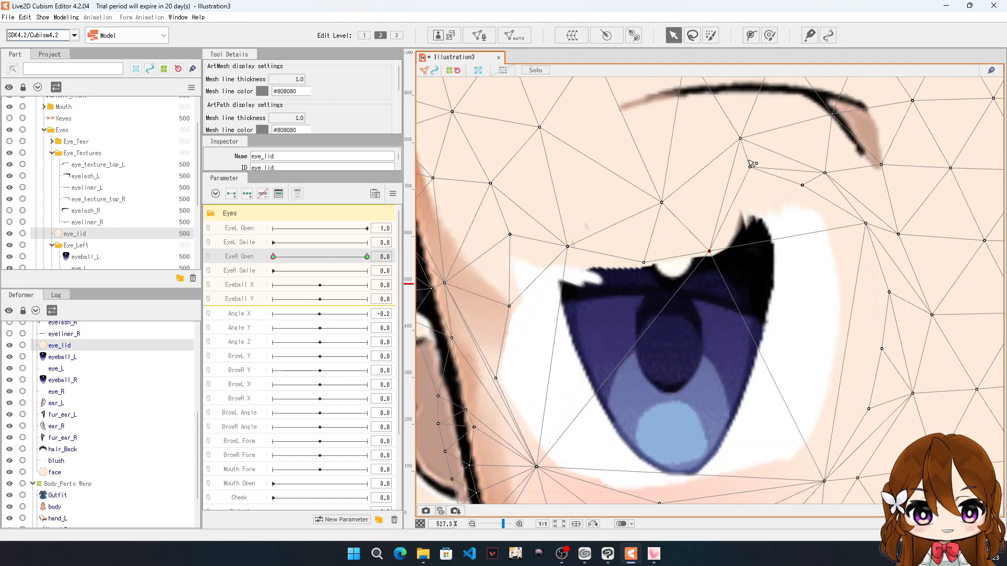
drag(750, 169, 800, 220)
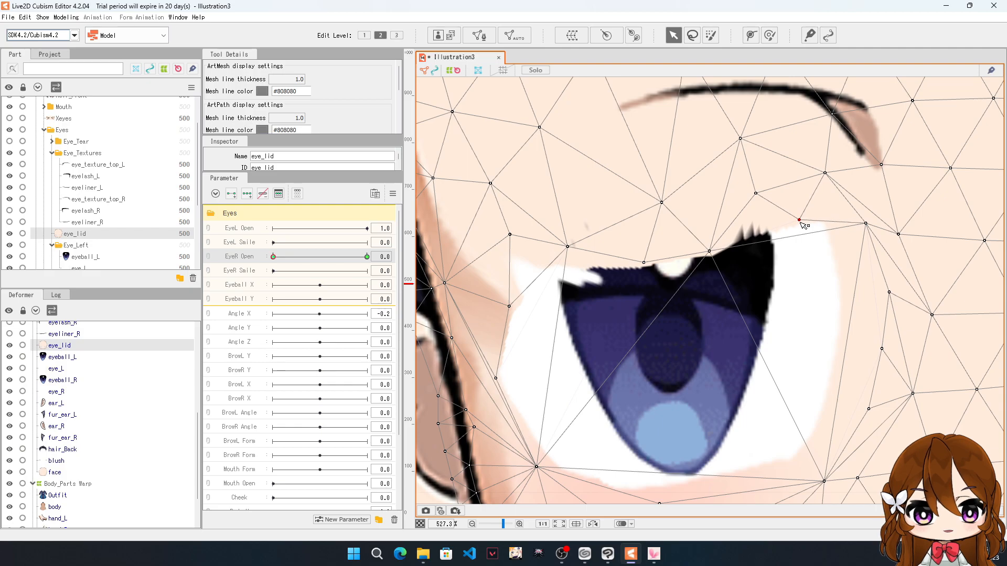
drag(866, 225, 851, 276)
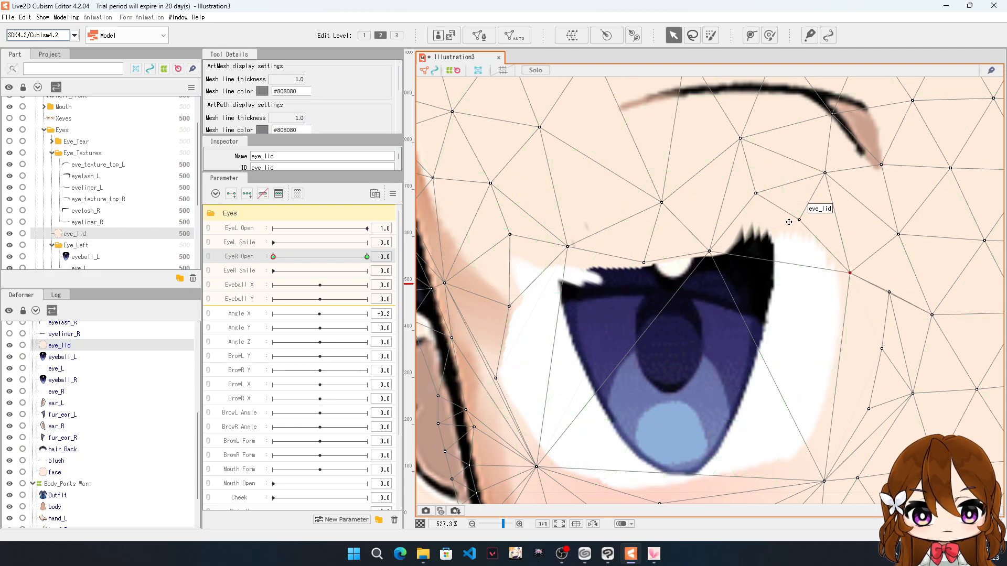
drag(800, 222, 803, 273)
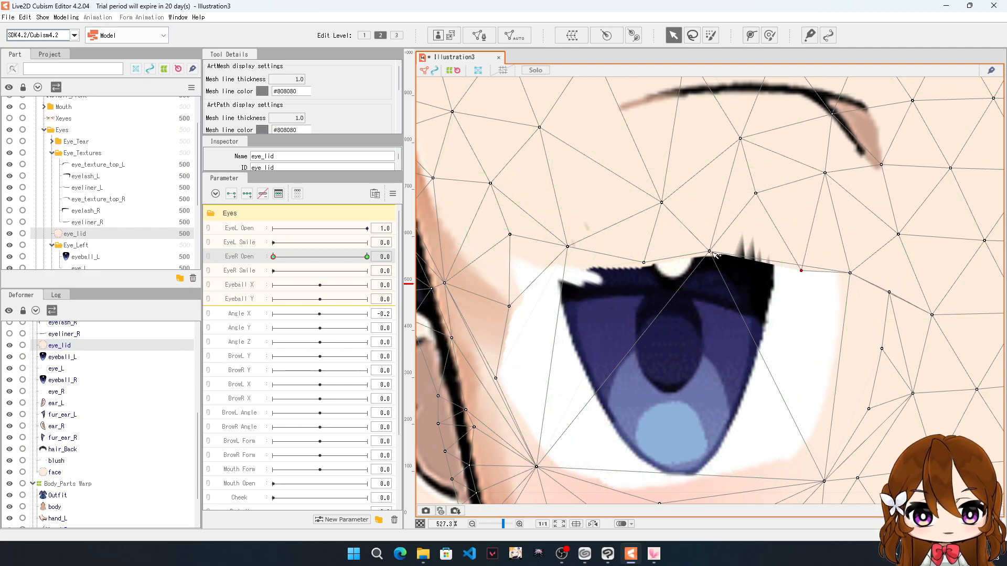
Step: Lower the upper lid edge across the right iris down to the pupil, and bring the outer edge vertices down with it
drag(710, 255, 710, 295)
drag(757, 196, 766, 245)
drag(663, 205, 642, 311)
drag(568, 247, 575, 303)
drag(509, 307, 493, 337)
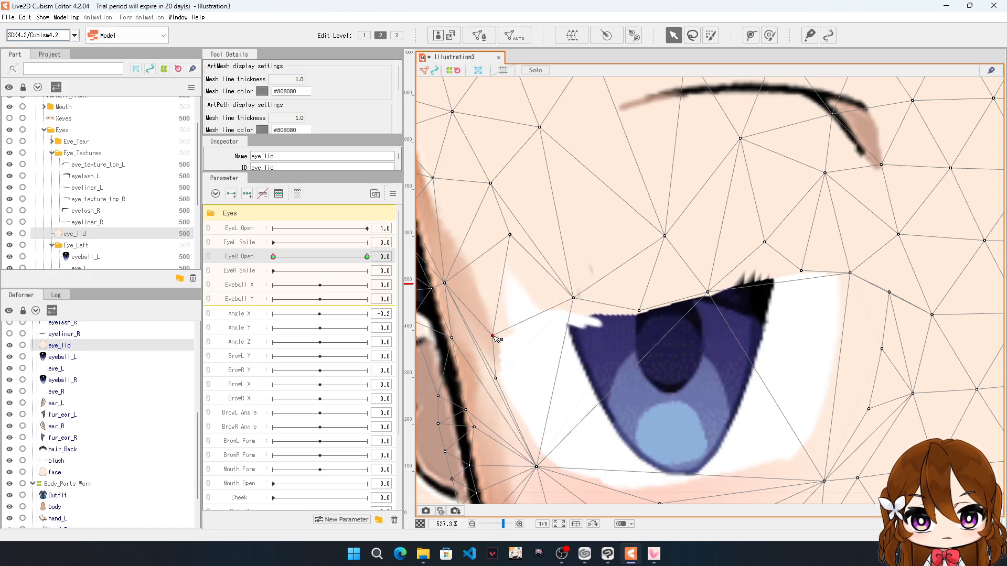
Step: Shift the eye_lid vertices around the right eye's outer corner inward and down to narrow the opening there
drag(509, 236, 514, 304)
drag(496, 378, 508, 400)
drag(515, 306, 511, 370)
drag(438, 183, 491, 267)
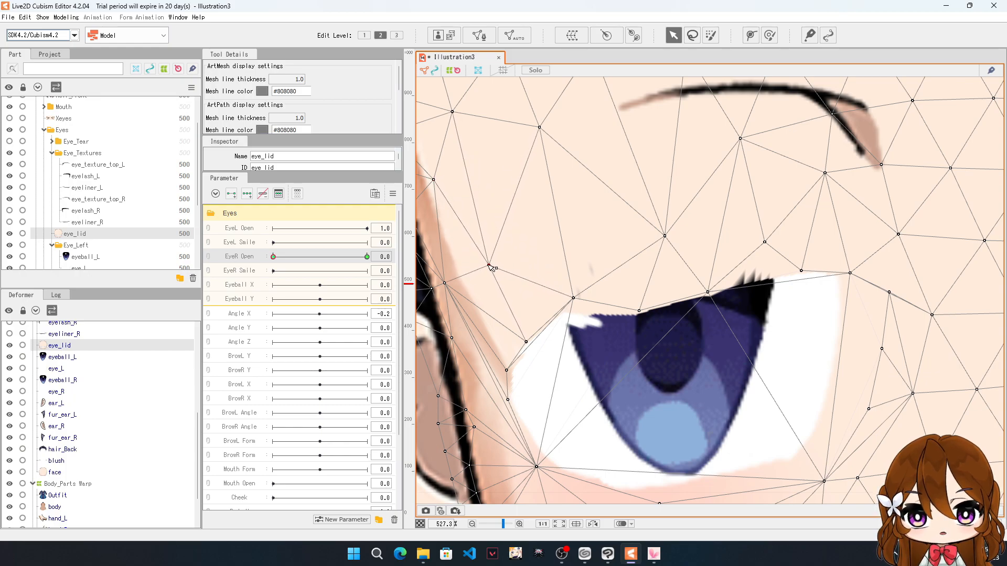
scroll(467, 278, down, 5)
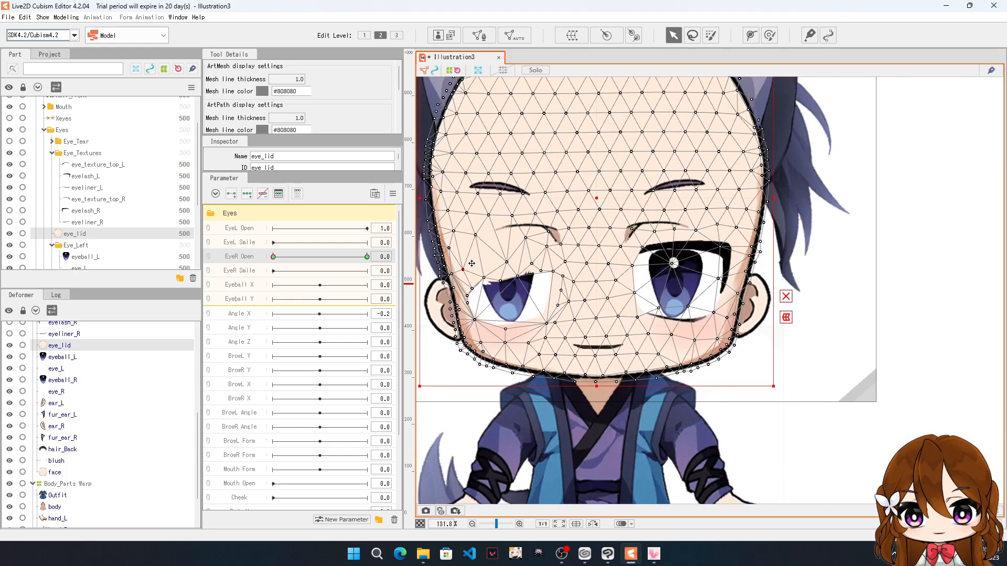
Step: Pull the vertices beside the right eye's inner corner down and closer to the eye opening
scroll(472, 263, up, 5)
click(711, 270)
drag(716, 273, 716, 345)
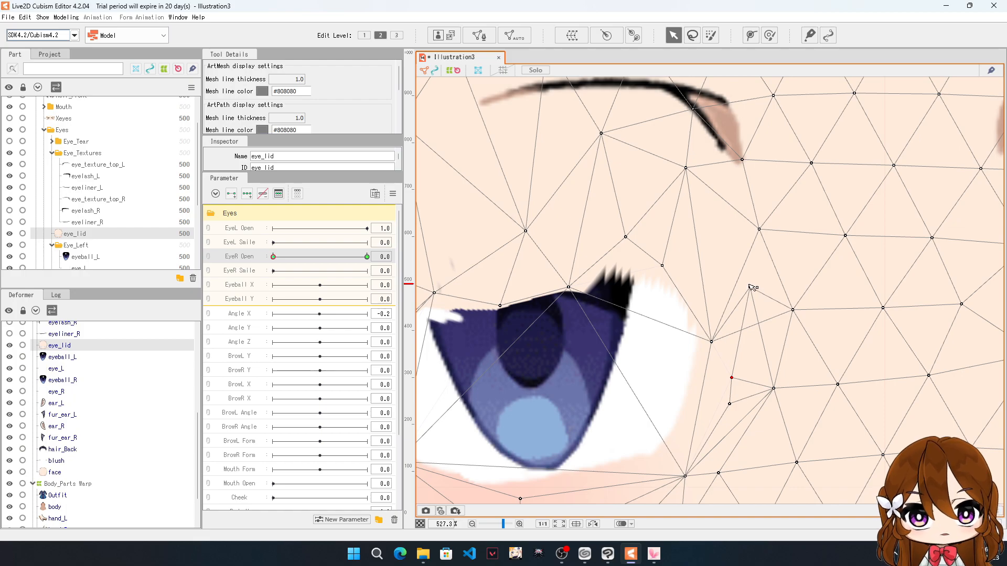
drag(750, 288, 749, 362)
scroll(725, 281, down, 5)
scroll(808, 269, up, 6)
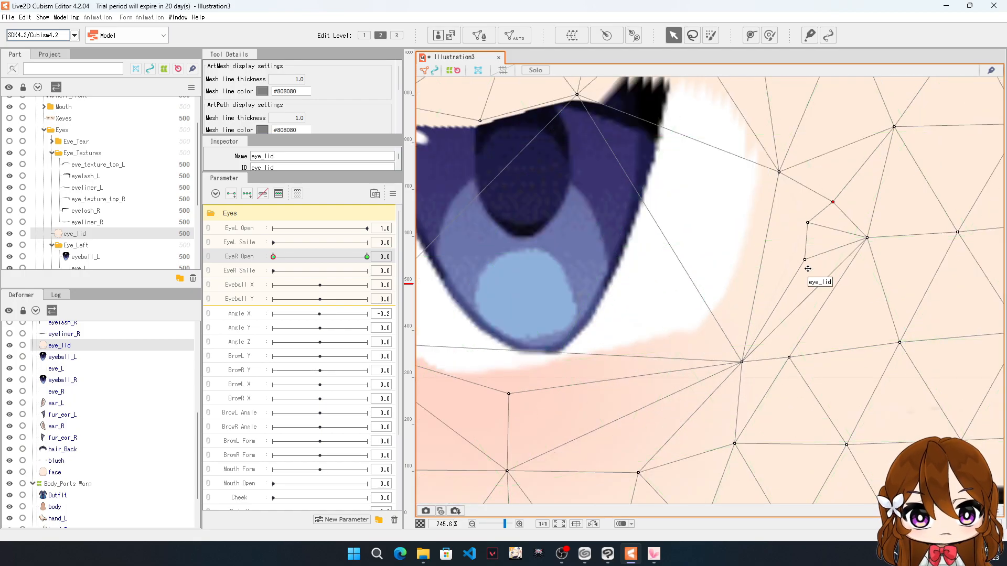
drag(805, 260, 785, 259)
drag(808, 223, 797, 227)
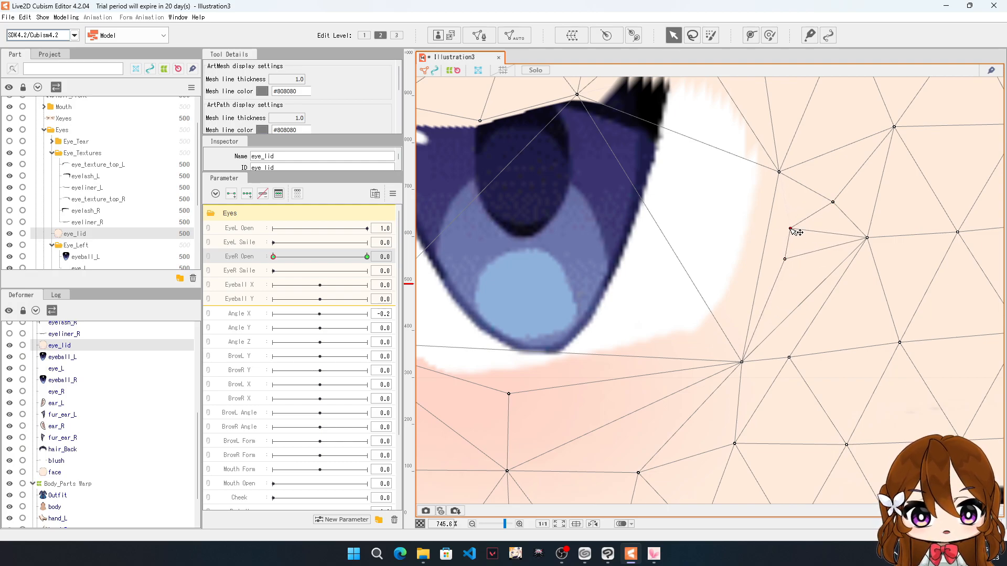
Step: Open the eye_lid mesh in Mesh Edit, apply it, and move the inner-corner vertices down and toward the eye white
click(481, 41)
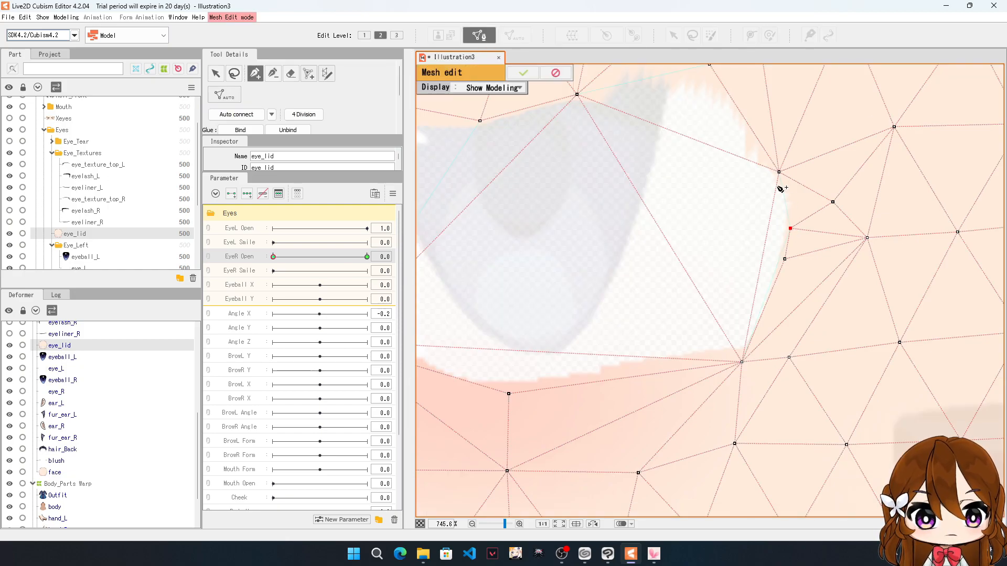
click(523, 73)
drag(791, 230, 784, 235)
drag(782, 175, 760, 231)
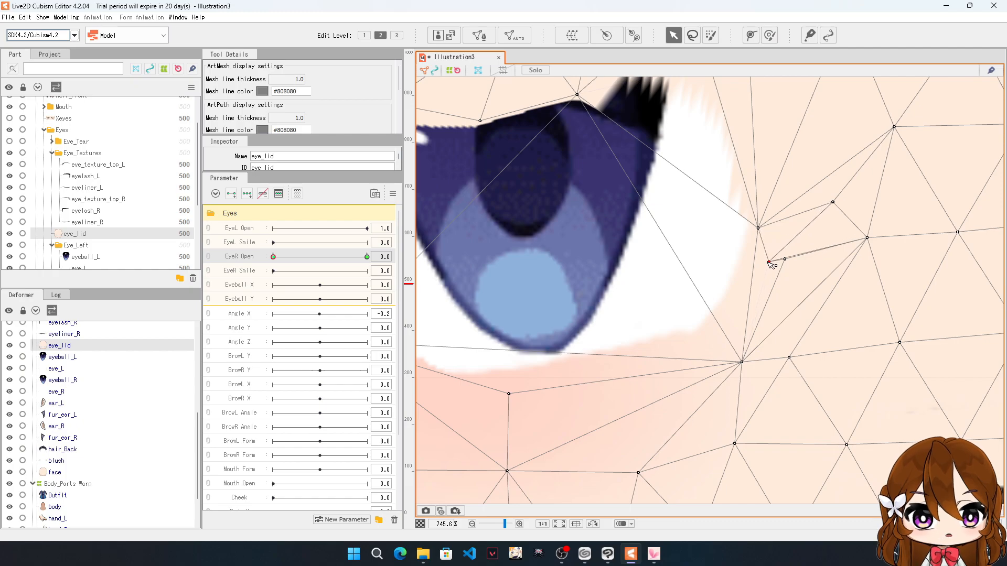
scroll(768, 259, down, 5)
scroll(708, 169, up, 6)
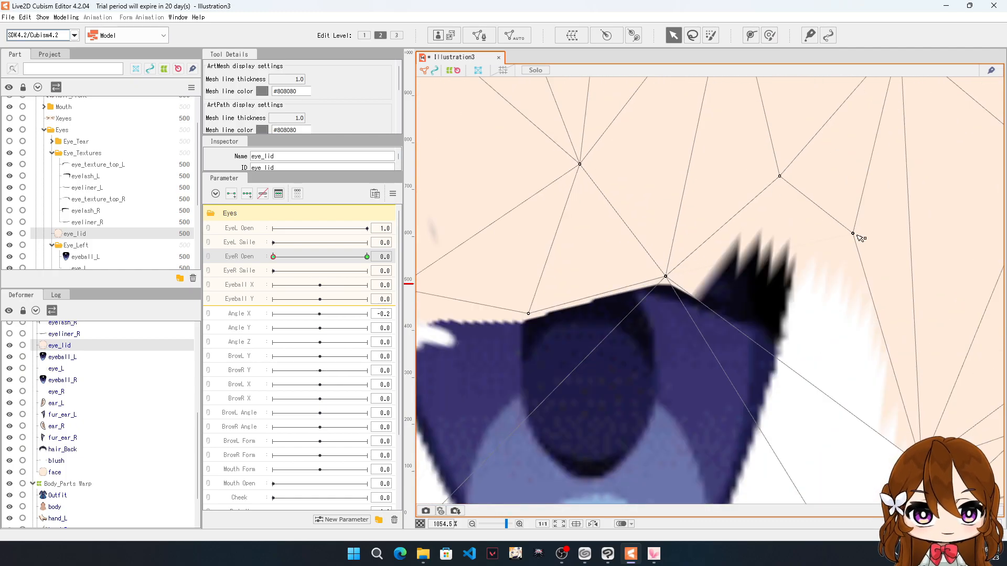
Step: Lower the inner upper-lid vertex and connect it to the neighbouring lid-edge vertex above the iris in Mesh Edit
drag(852, 233, 846, 274)
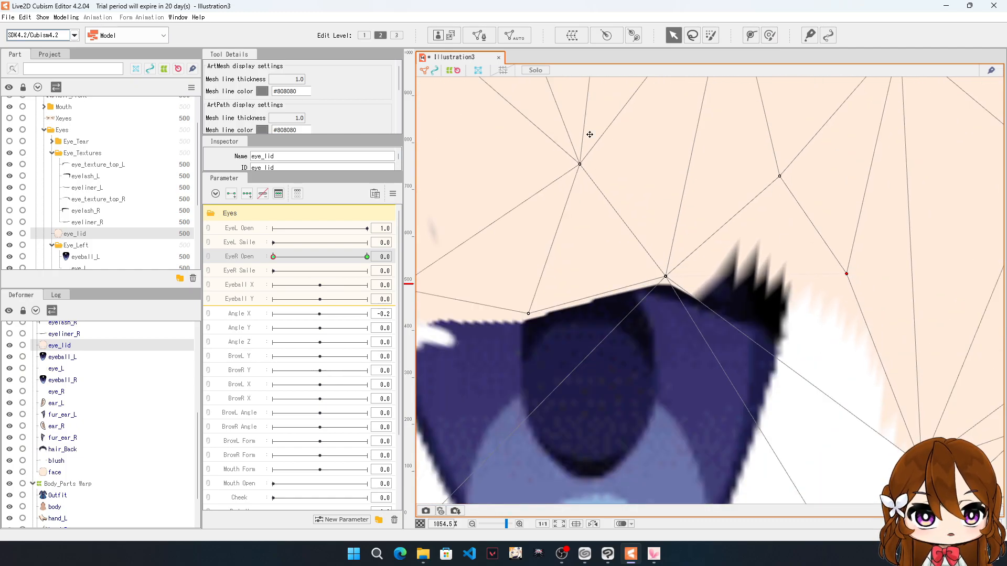
click(478, 35)
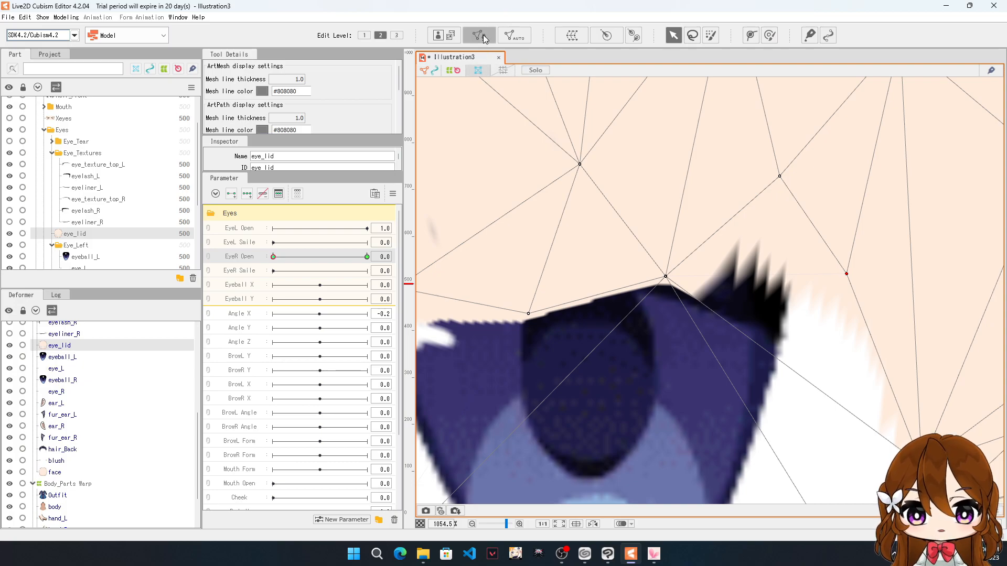
click(673, 281)
click(520, 77)
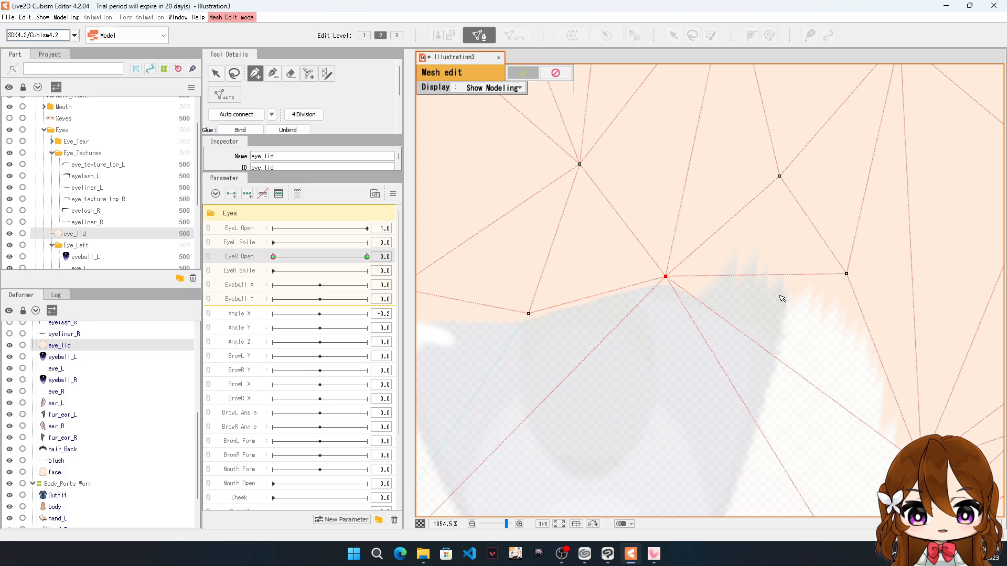
Step: Lower the newly connected inner lid vertex and the skin vertex above it toward the right eye
drag(847, 274, 842, 305)
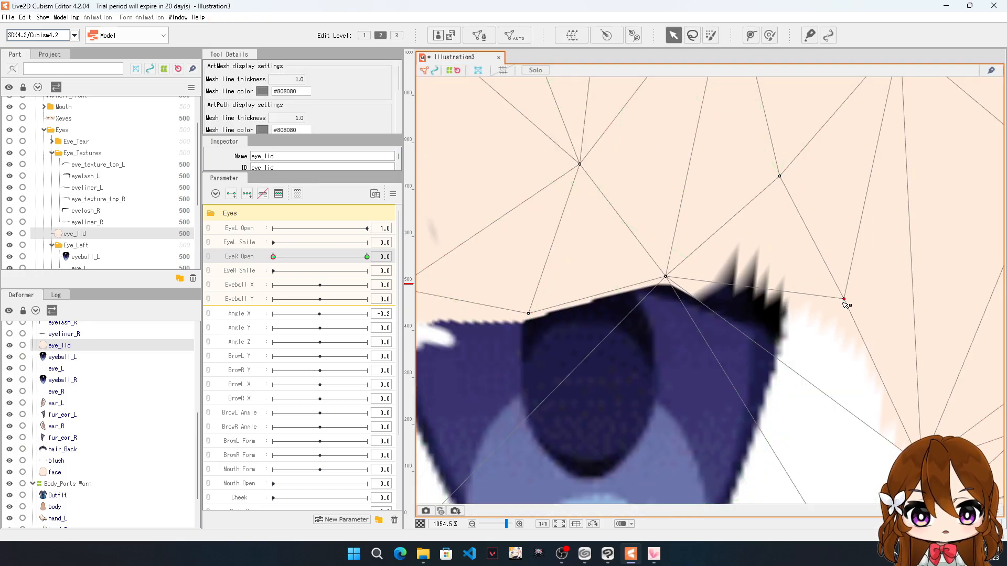
drag(780, 178, 769, 256)
scroll(717, 188, down, 4)
scroll(691, 259, up, 2)
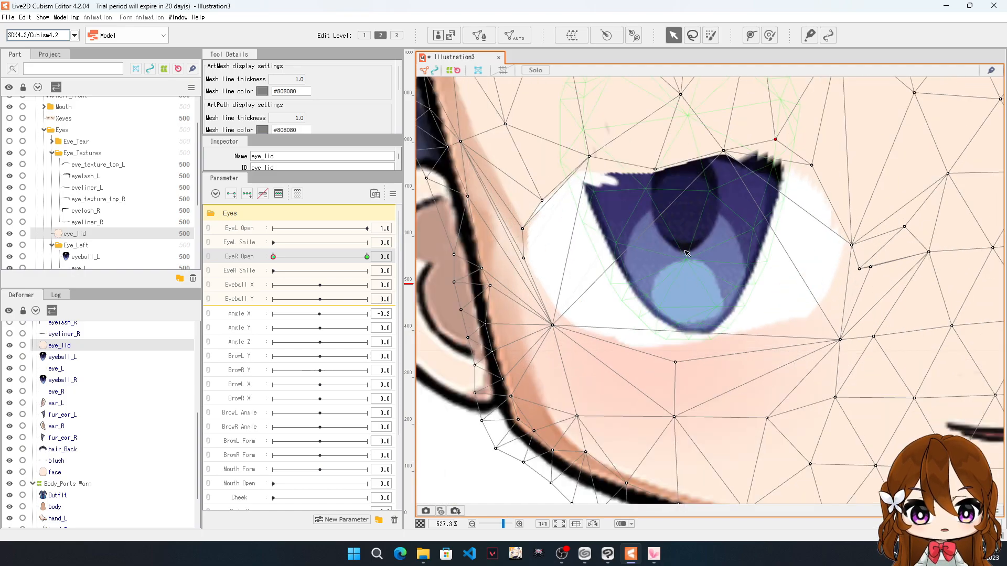
Step: Pull the upper lid edge from the outer corner to the middle of the right iris further down over the pupil
scroll(677, 218, up, 1)
drag(554, 128, 567, 195)
drag(488, 190, 491, 195)
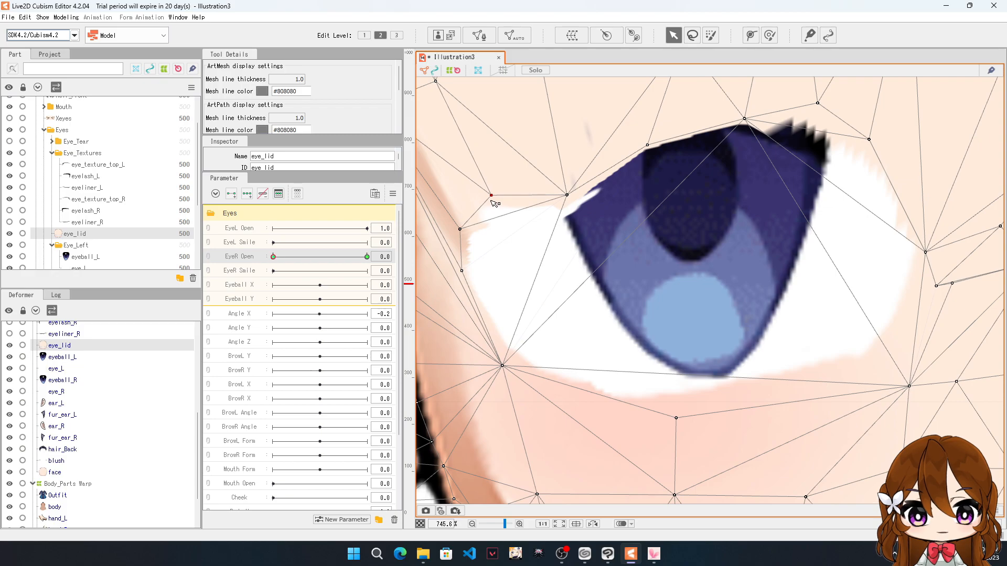
drag(647, 145, 656, 182)
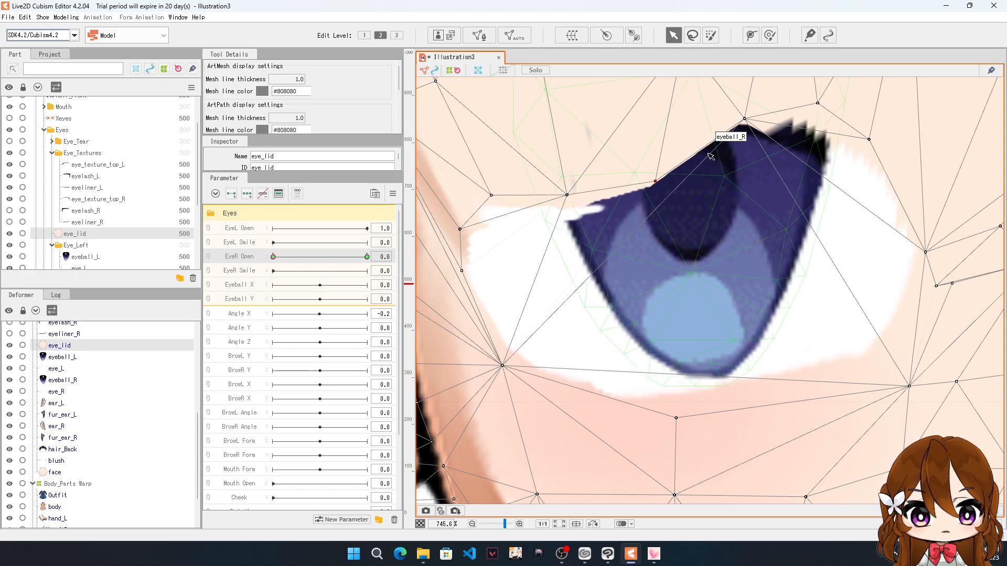
drag(744, 119, 748, 168)
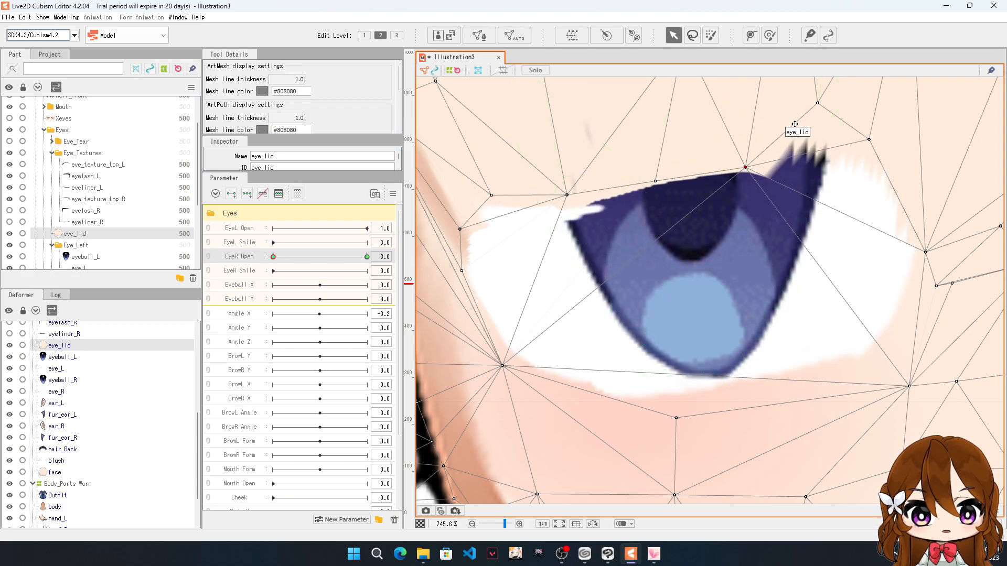
scroll(695, 176, down, 6)
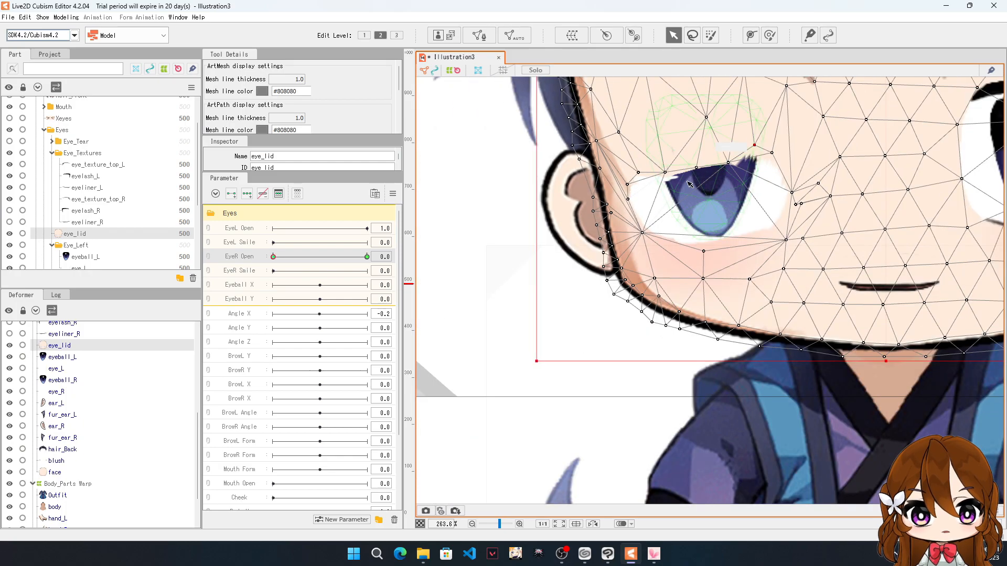
Step: Move the two skin vertices above the right eye down closer to the lowered lid edge
scroll(696, 175, up, 3)
drag(641, 98, 680, 224)
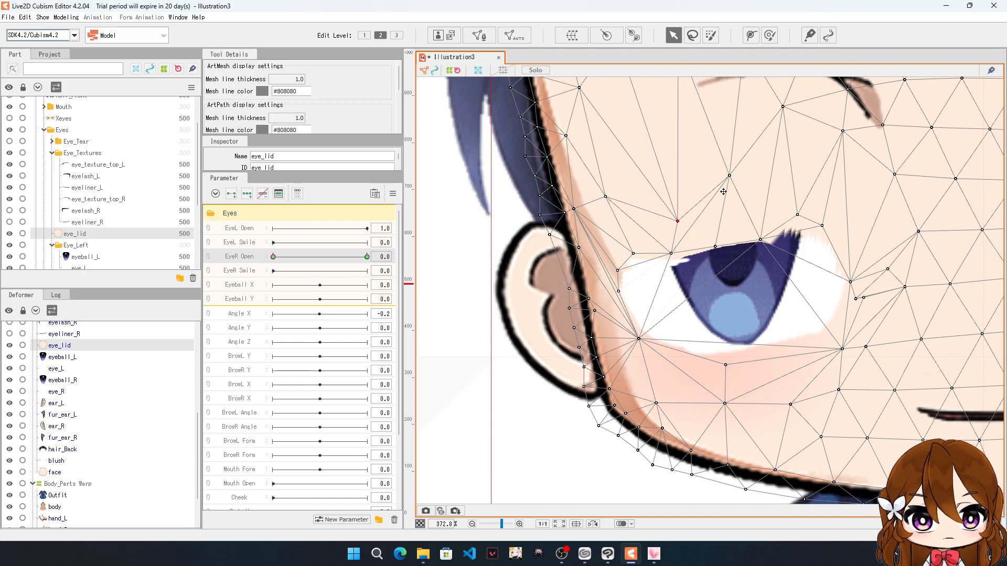
drag(730, 177, 708, 204)
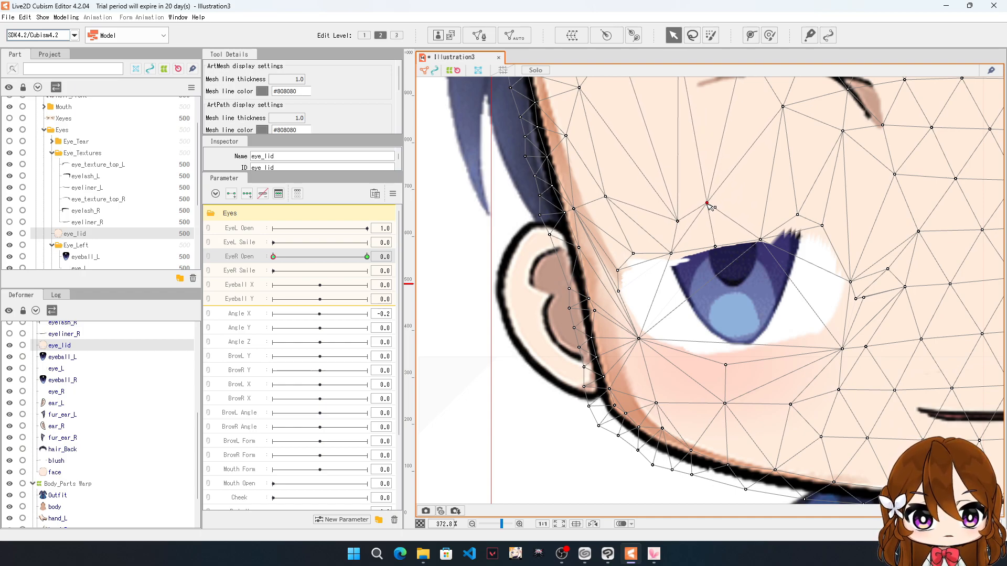
scroll(696, 209, down, 5)
scroll(718, 355, up, 6)
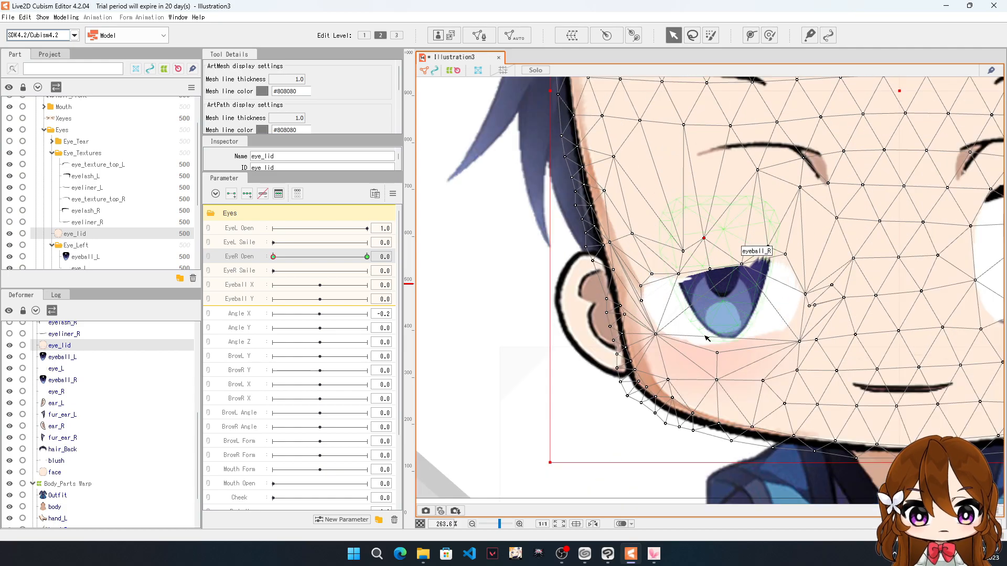
Step: Raise the lower lid's middle, outer and inner vertices over the bottom of the right iris, and tighten the inner corner
drag(741, 360, 741, 290)
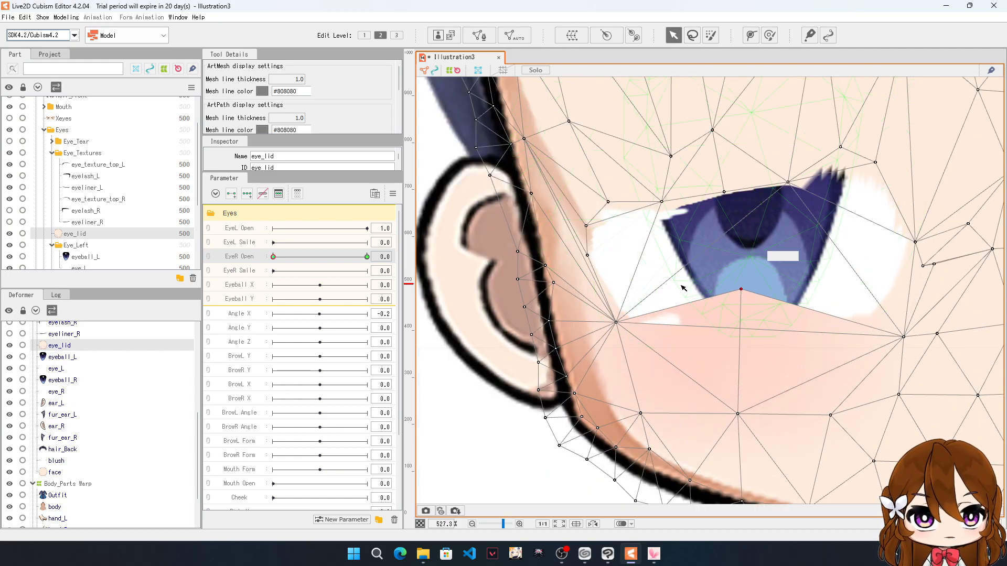
drag(616, 323, 607, 257)
drag(902, 338, 865, 246)
drag(923, 267, 919, 239)
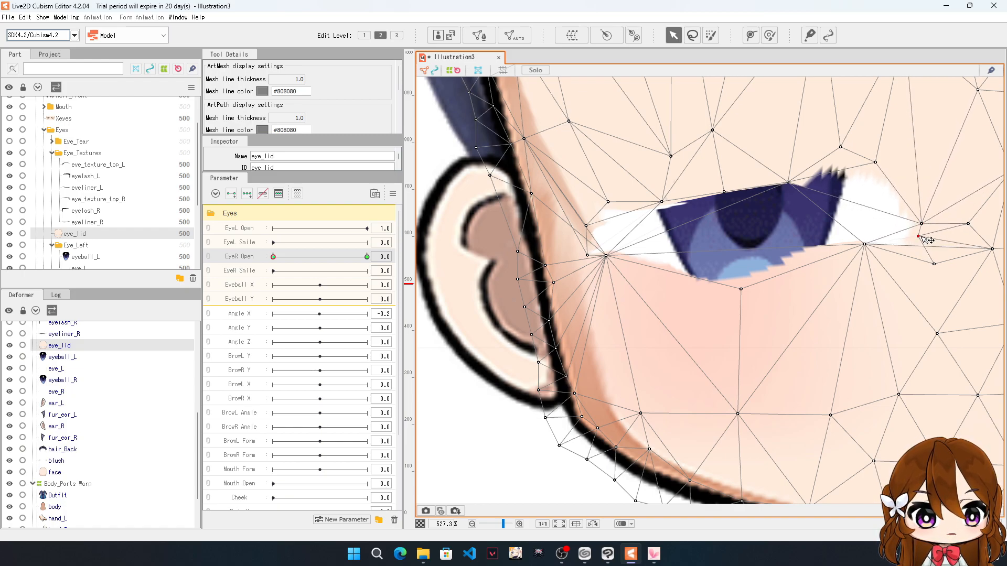
drag(935, 265, 916, 257)
Step: Lower the whole upper lid edge from the inner to the outer side, leaving a narrow slit over the right iris
scroll(892, 209, down, 1)
scroll(860, 168, up, 3)
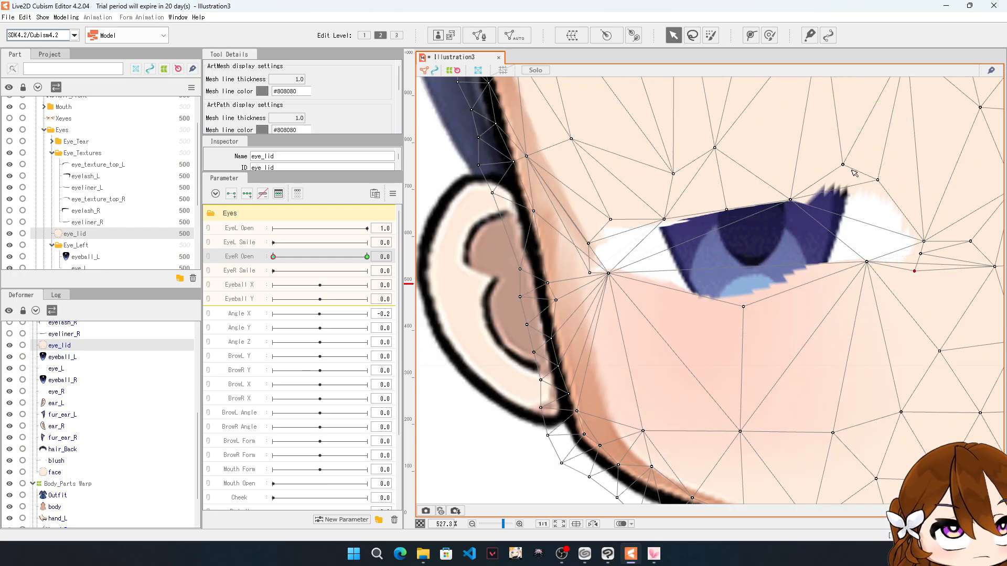
drag(903, 190, 893, 268)
drag(995, 314, 981, 342)
drag(897, 272, 897, 302)
drag(728, 230, 732, 298)
drag(600, 250, 611, 302)
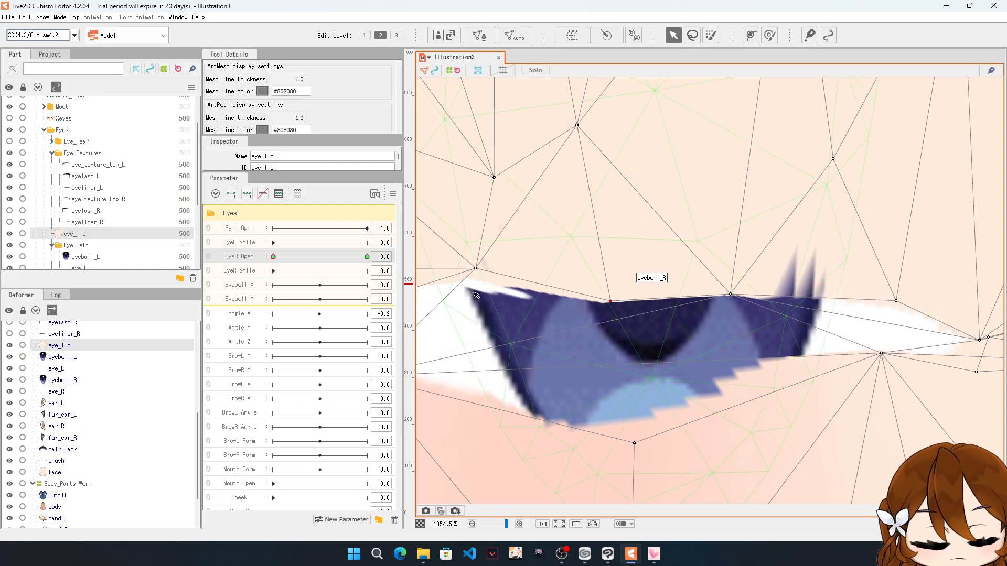
drag(476, 269, 484, 309)
scroll(577, 314, down, 5)
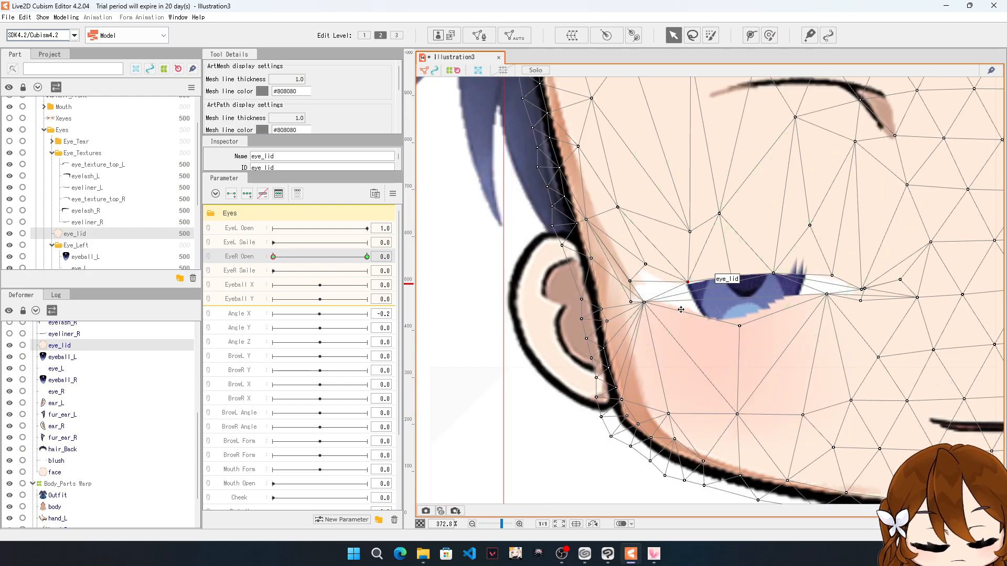
Step: Lower the upper vertex at the right eye's outer corner and raise the lower lid's middle vertex to straighten its edge
scroll(677, 315, up, 3)
drag(613, 215, 629, 261)
drag(801, 339, 800, 274)
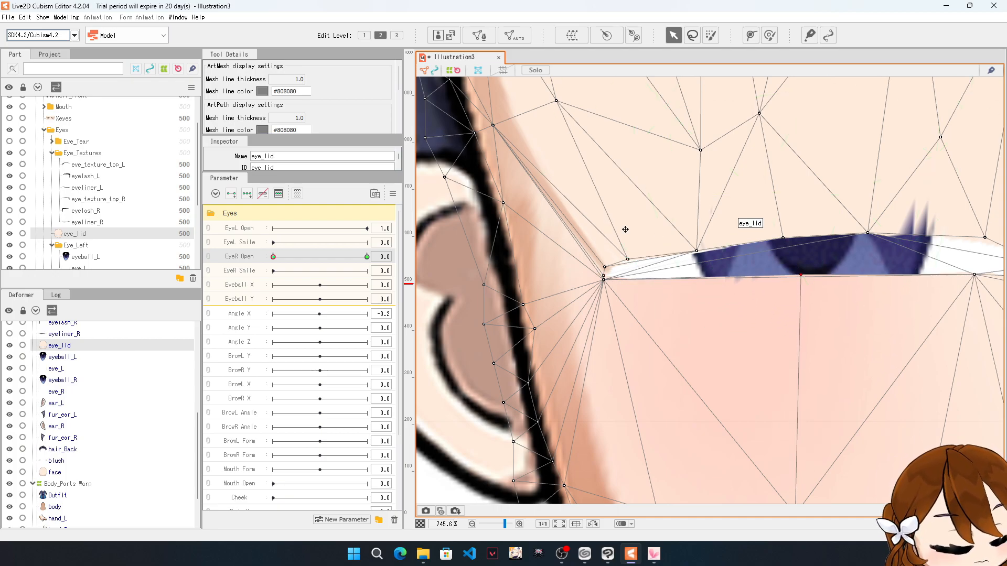
Step: Pull the skin vertex above the right iris's inner edge down onto the upper lid edge
scroll(631, 229, down, 5)
scroll(671, 178, down, 2)
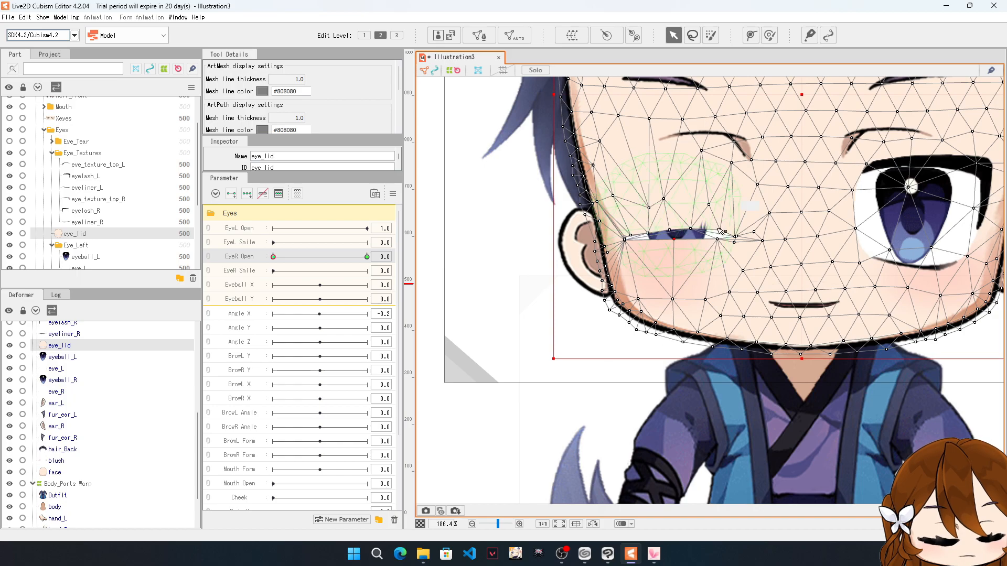
scroll(739, 178, up, 7)
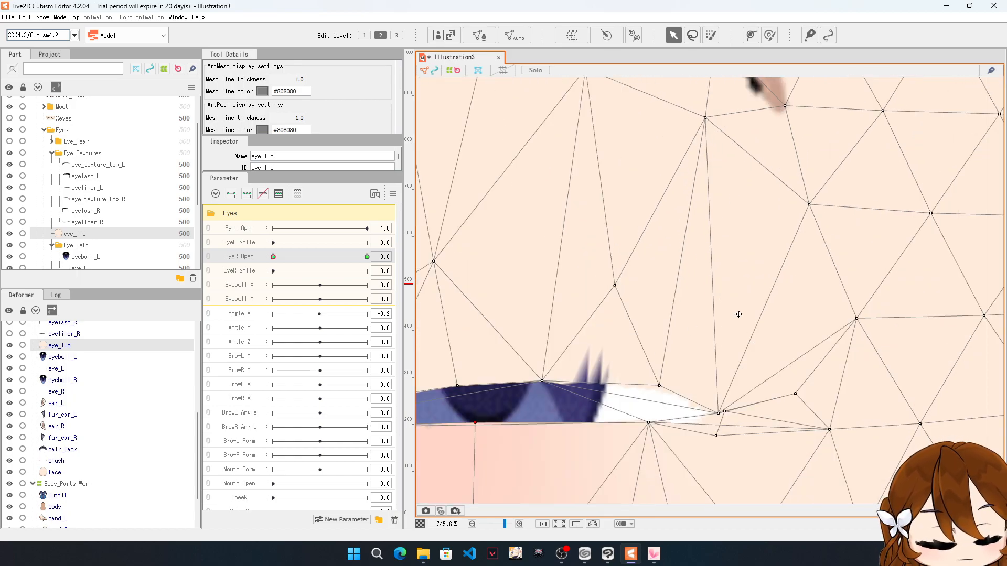
scroll(739, 314, down, 3)
scroll(690, 303, up, 2)
drag(690, 298, 676, 363)
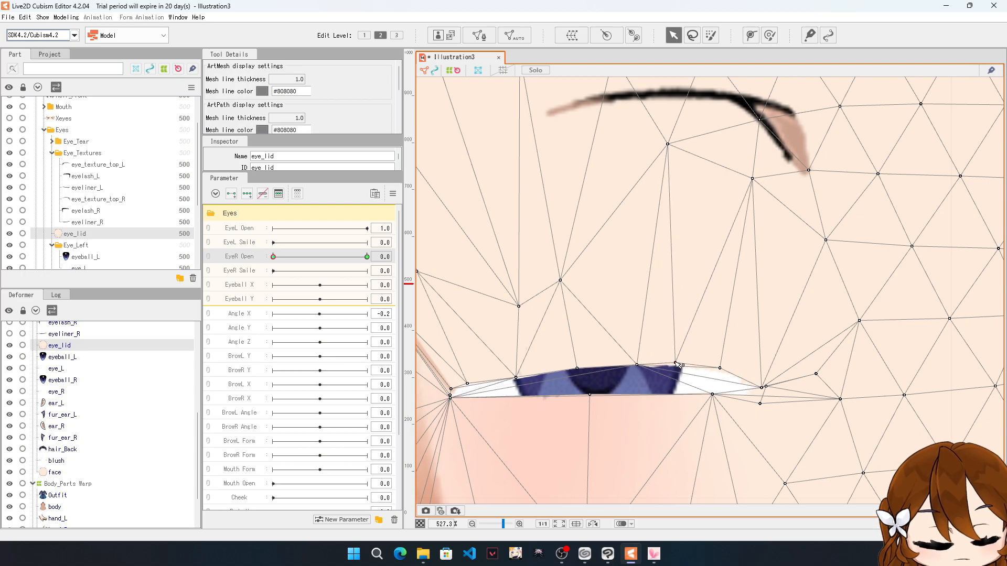
scroll(681, 332, down, 3)
scroll(704, 309, up, 4)
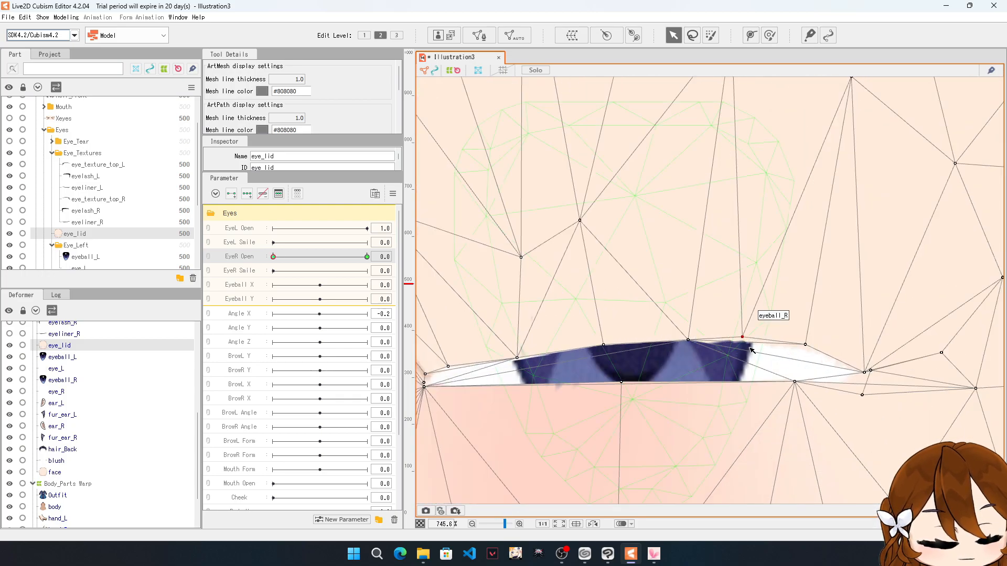
Step: Raise the lower lid's inner vertex and lower the upper lid vertices across the right iris to narrow the slit
drag(796, 383, 804, 348)
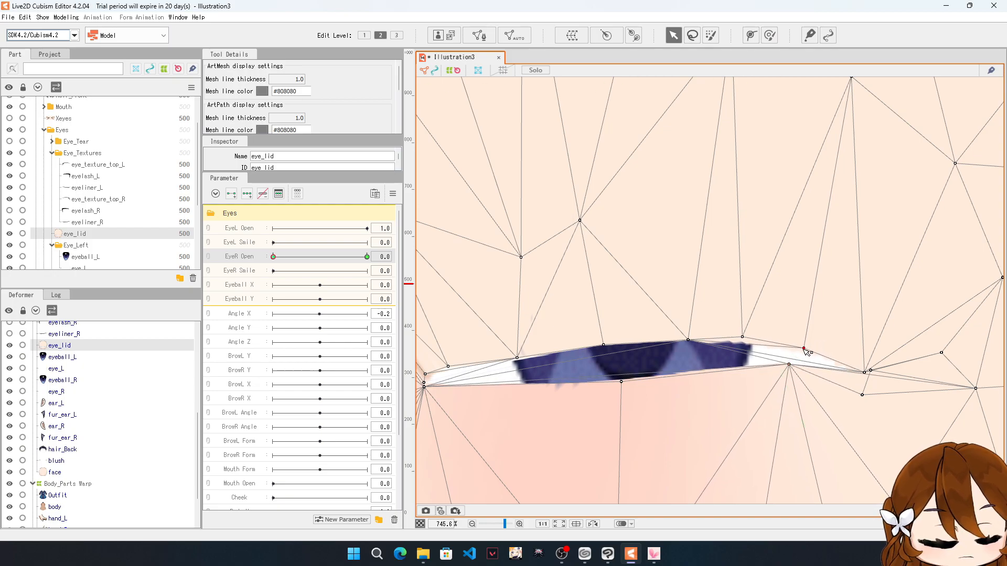
drag(742, 337, 688, 348)
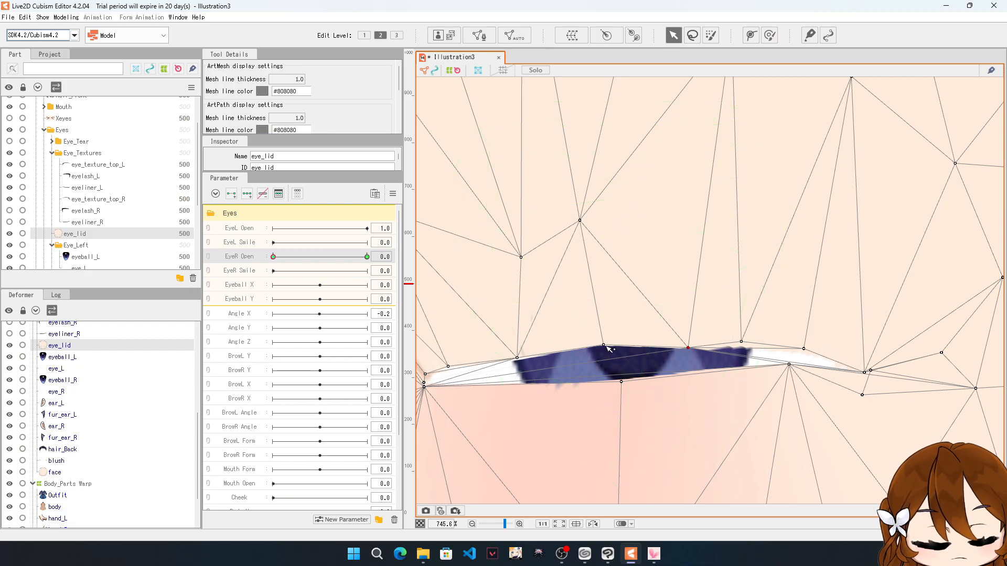
drag(604, 346, 606, 356)
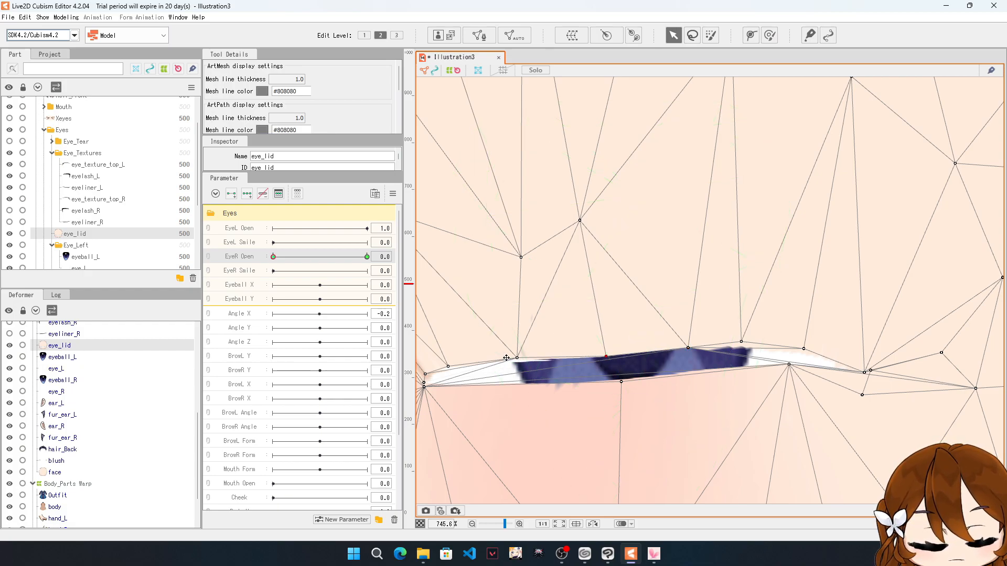
drag(517, 361, 517, 369)
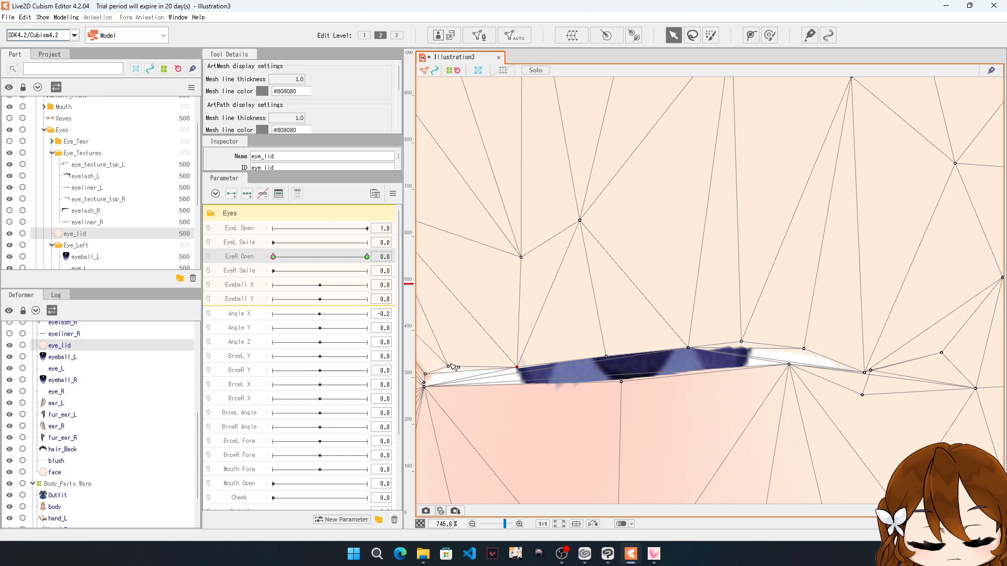
Step: Tighten the upper lid vertices at the right eye's outer corner and raise the lower lid's middle vertex toward the upper edge
scroll(696, 322, down, 3)
scroll(584, 361, up, 2)
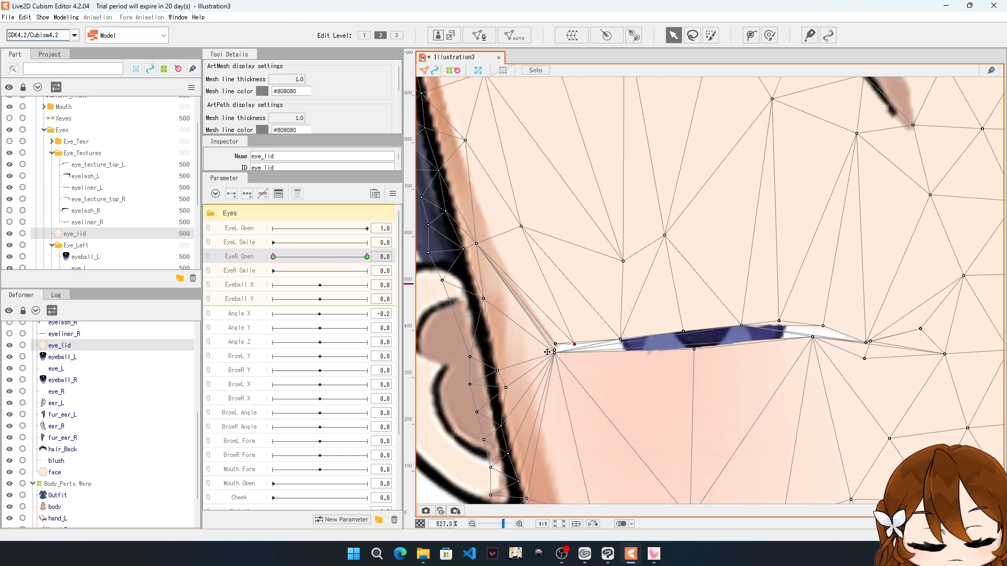
click(556, 346)
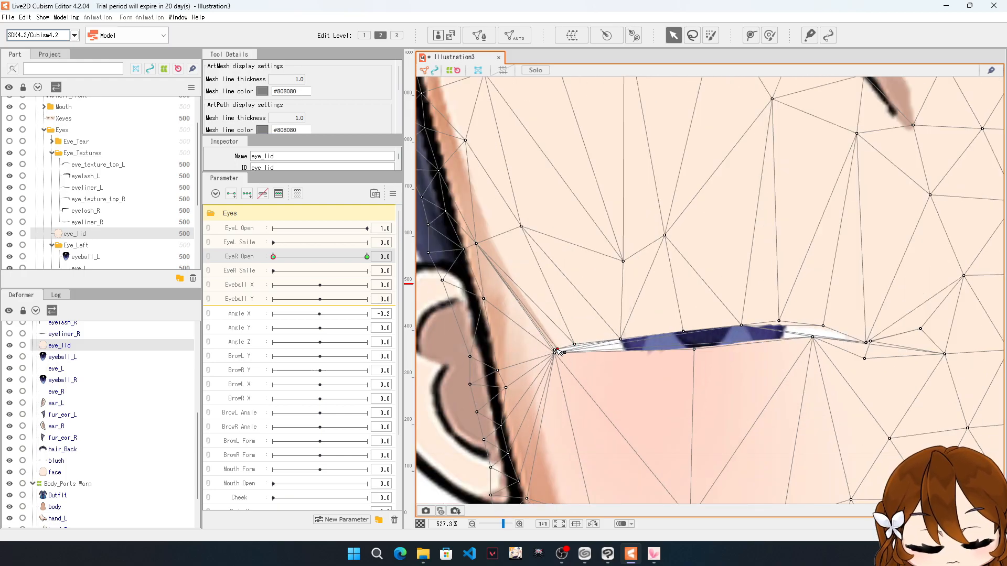
scroll(703, 344, down, 2)
scroll(703, 344, up, 3)
drag(676, 350, 678, 329)
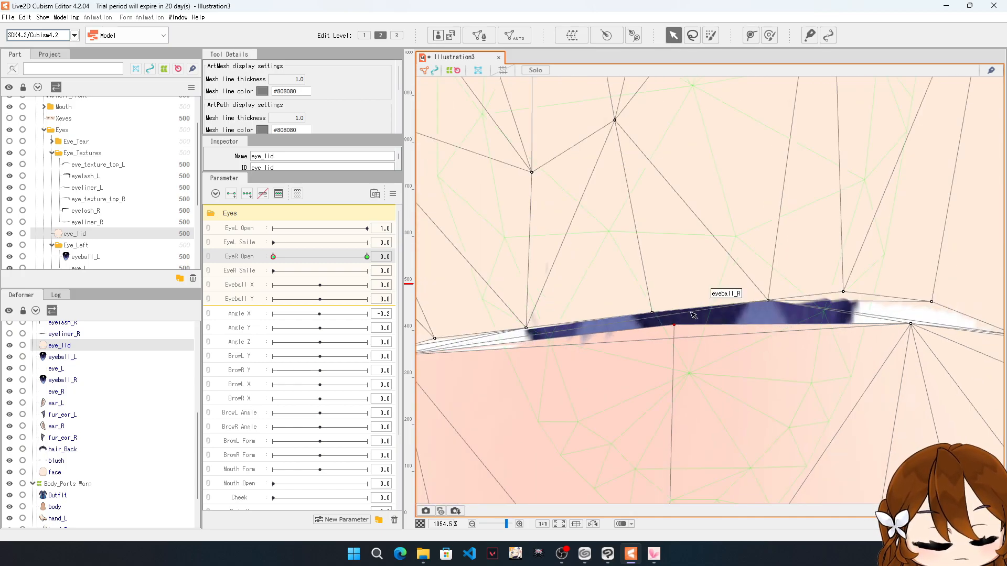
Step: Raise the right eye's inner corner vertices and the skin vertex below them into line with the upper lid edge
scroll(752, 237, down, 3)
scroll(752, 236, down, 3)
scroll(717, 216, up, 1)
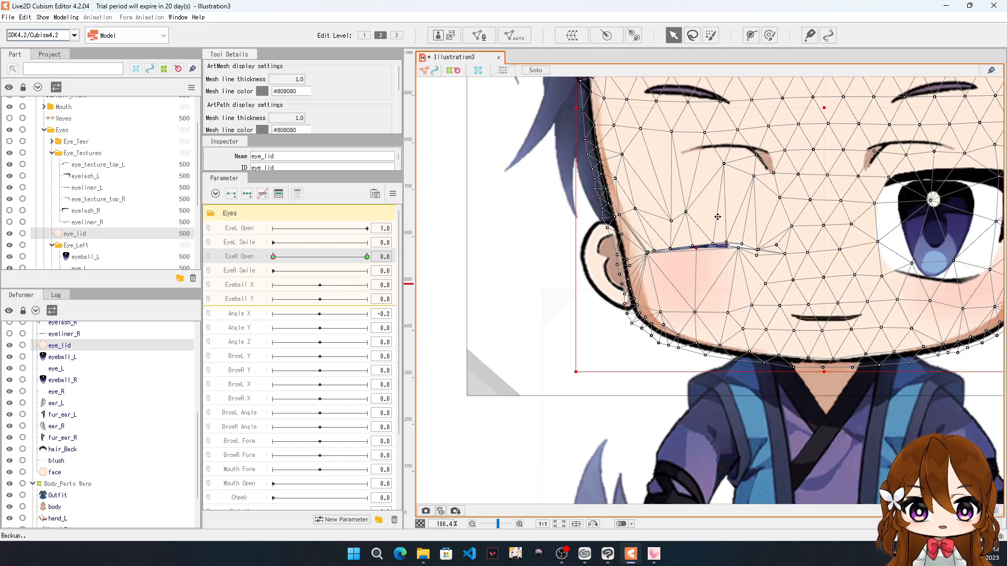
scroll(740, 218, up, 4)
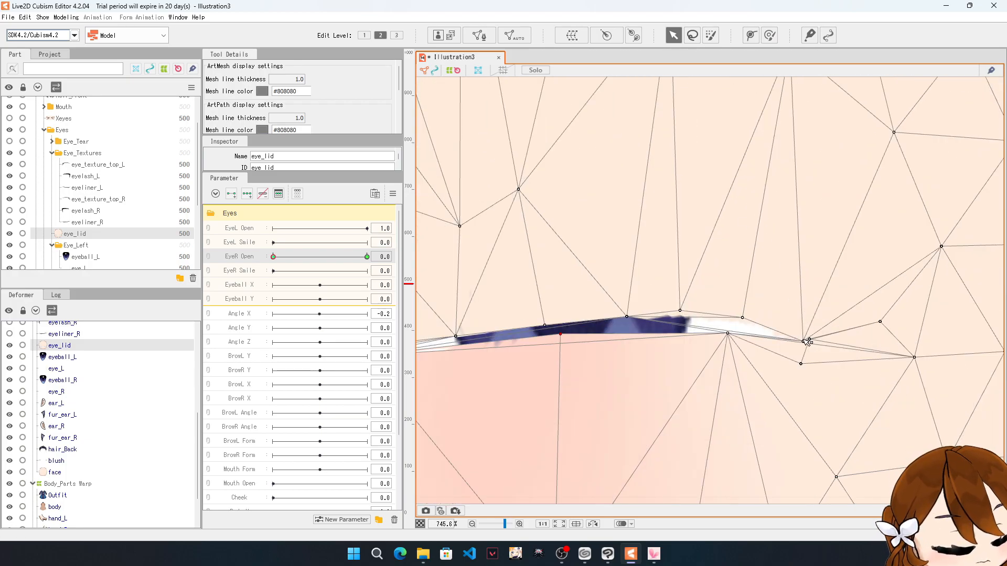
mouse_move(804, 340)
mouse_down()
mouse_move(792, 324)
mouse_move(802, 327)
mouse_up()
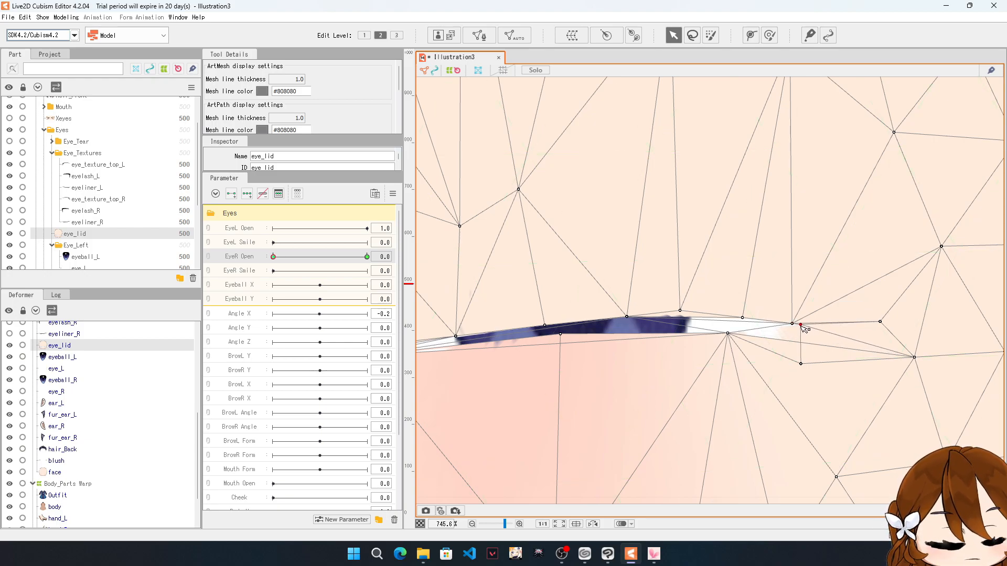
drag(802, 363, 798, 328)
scroll(858, 315, down, 1)
scroll(857, 315, down, 5)
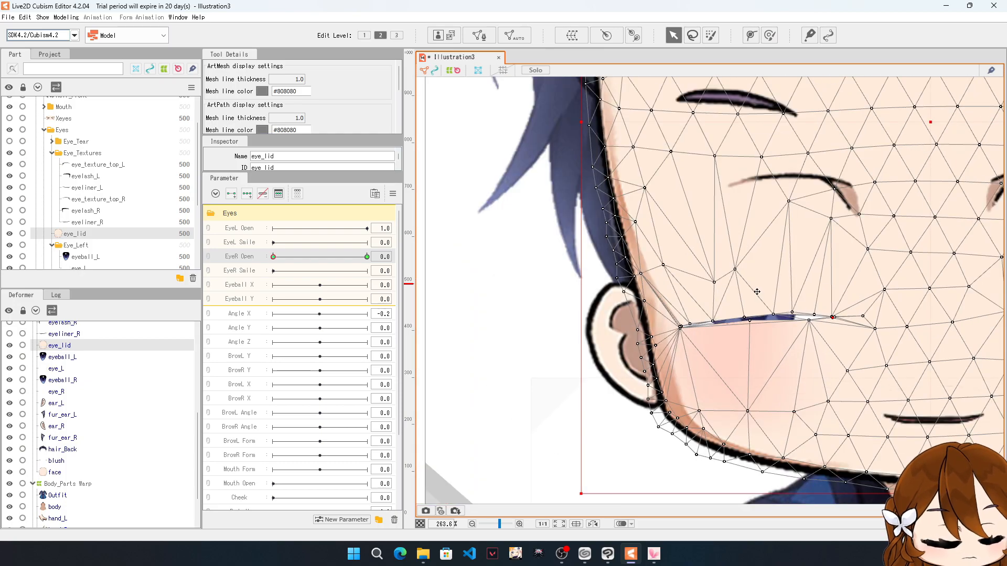
Step: Raise the lower vertices at the right eye's outer corner to meet the upper lid edge and close the gap there
scroll(615, 274, up, 3)
scroll(629, 283, up, 2)
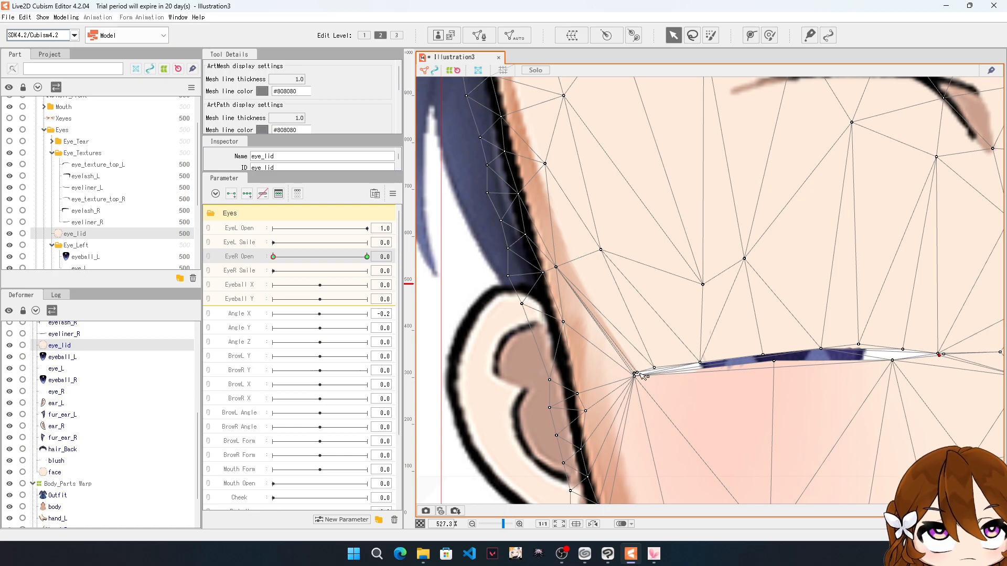
drag(636, 373, 634, 366)
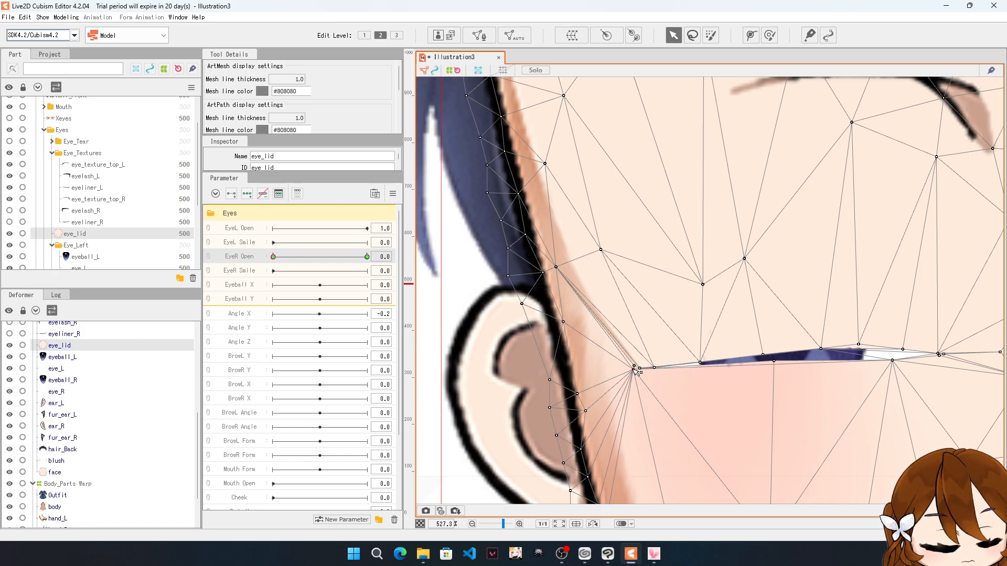
scroll(595, 333, down, 5)
scroll(595, 332, up, 6)
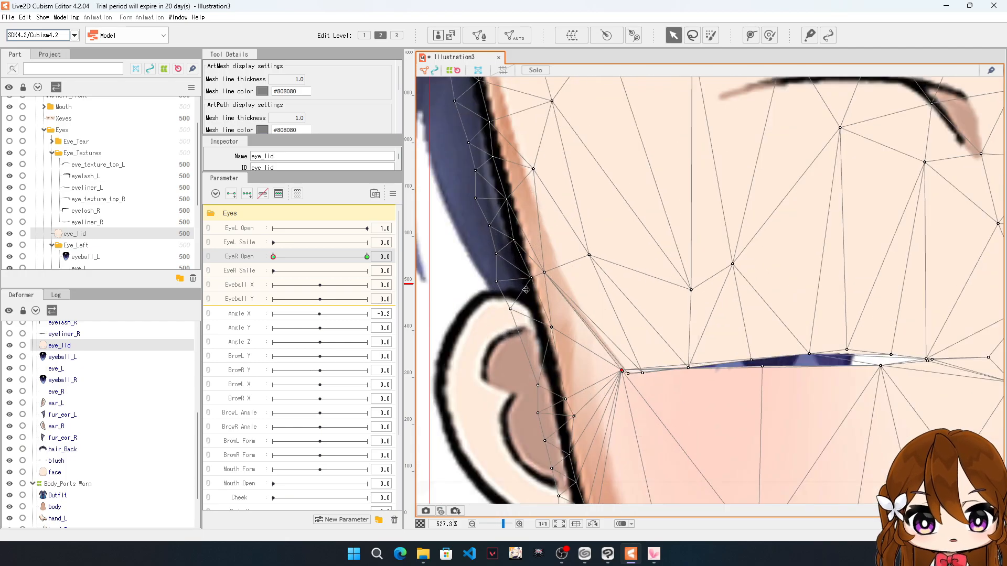
drag(659, 403, 661, 406)
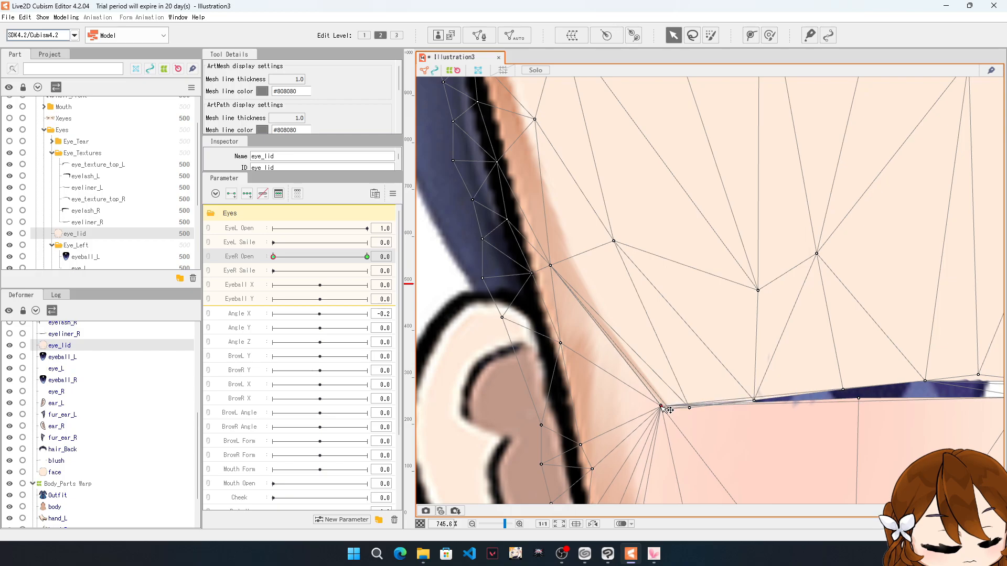
scroll(646, 339, down, 8)
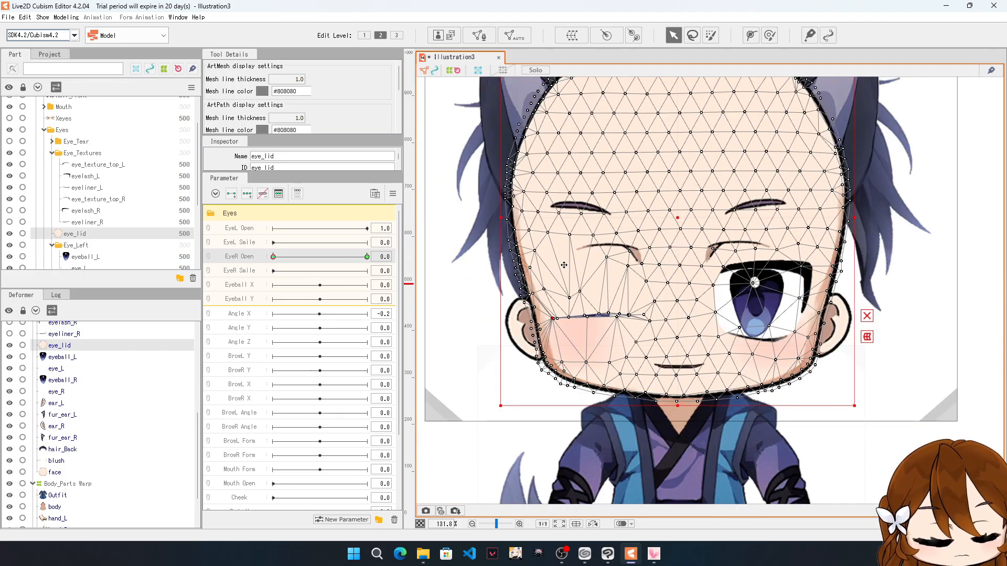
Step: Unhide the eyelash_R part and add two keys for it on EyeR Open, at 0.0 and 1.0
drag(275, 258, 268, 289)
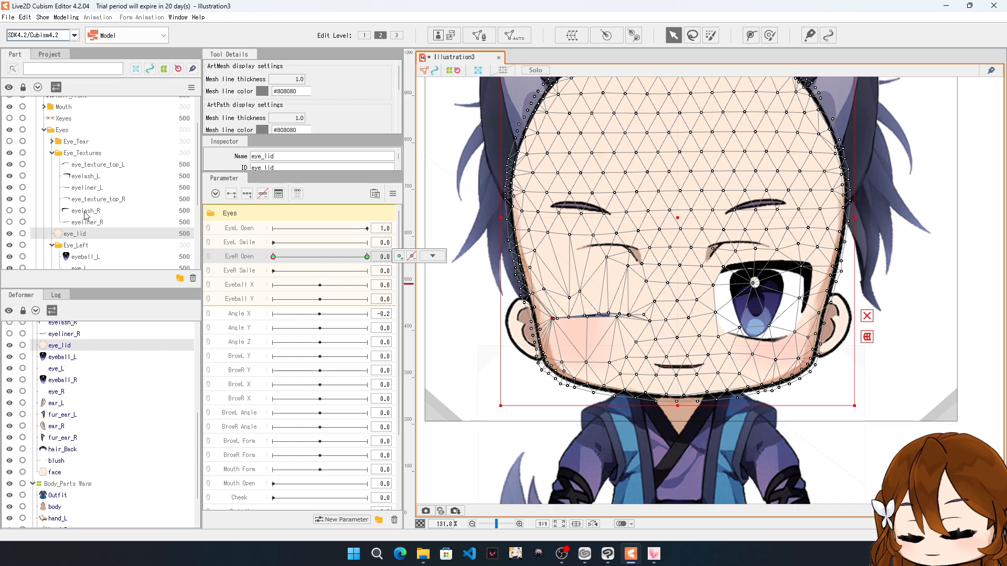
click(9, 210)
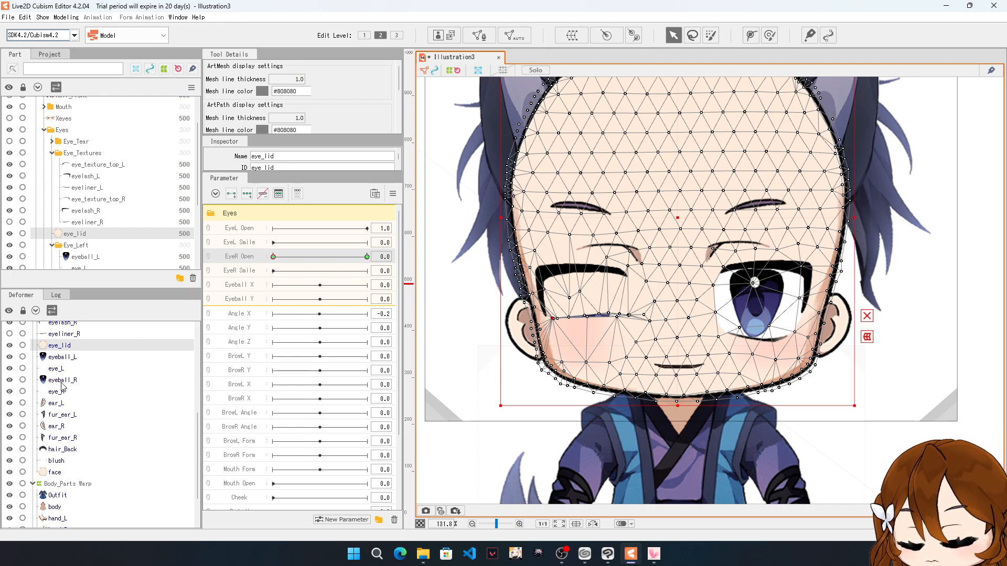
scroll(56, 427, up, 2)
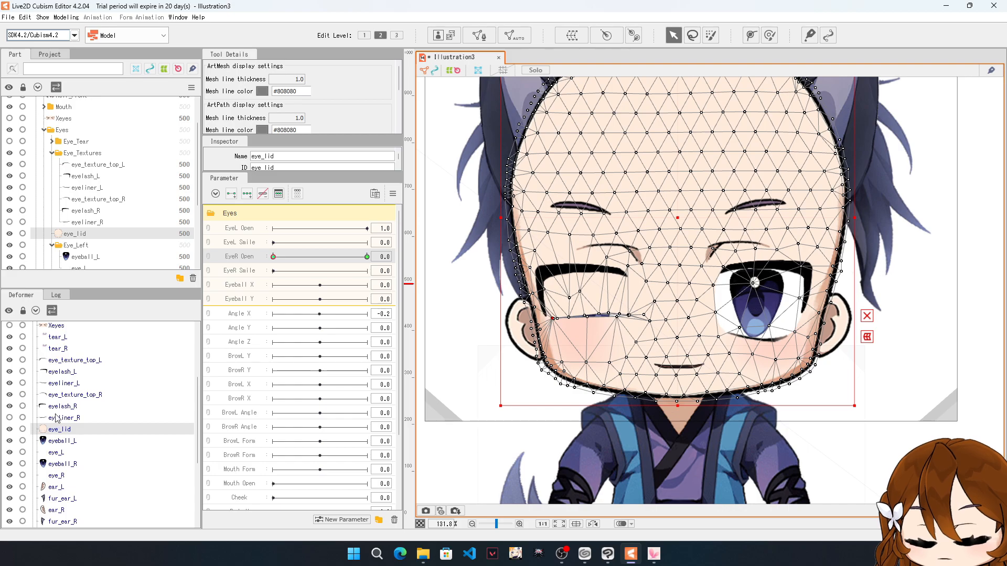
click(64, 407)
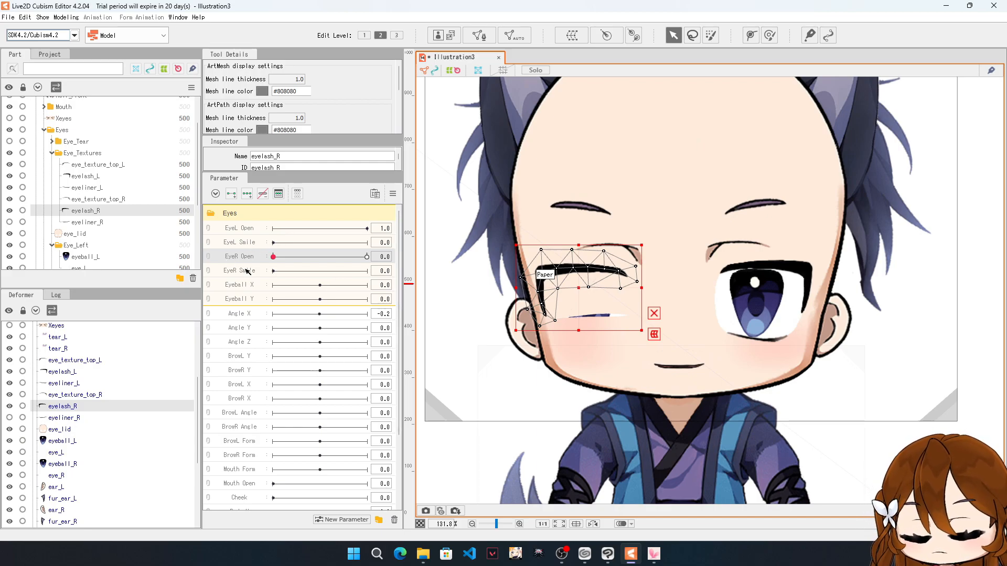
mouse_move(274, 258)
mouse_down()
mouse_move(315, 263)
mouse_move(273, 258)
mouse_up()
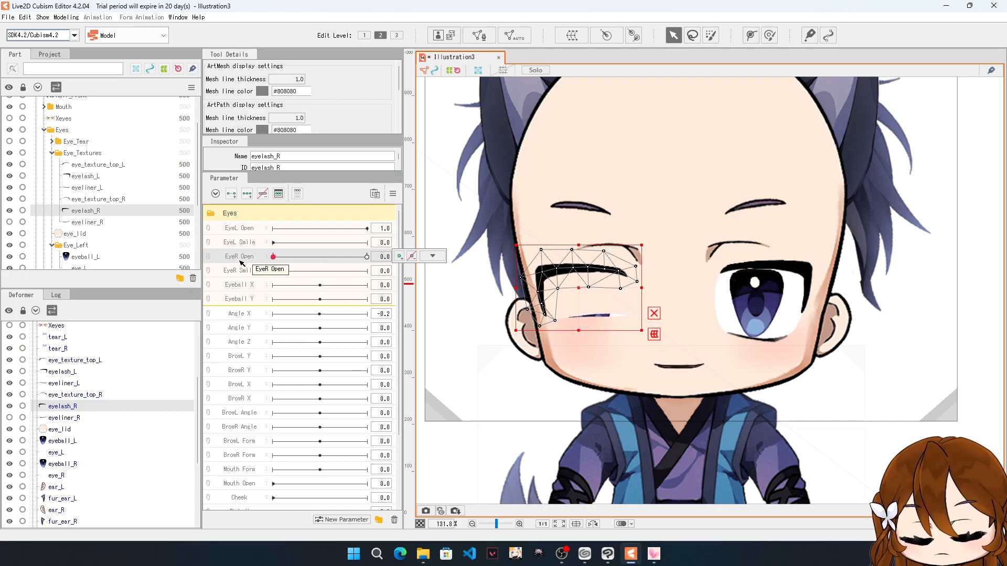
scroll(545, 284, down, 3)
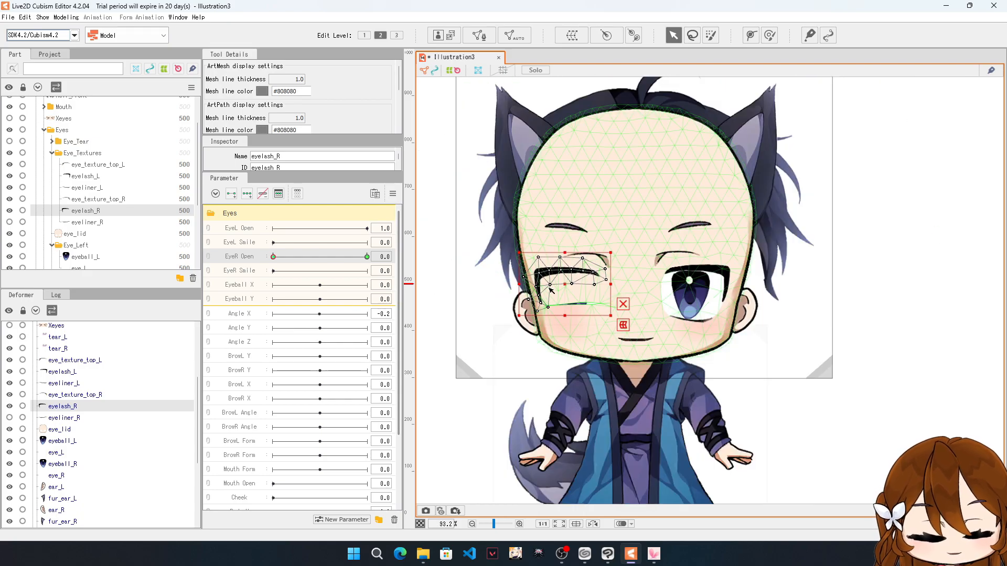
Step: Draw a ten-point deform path through eyelash_R from its inner tip, along the upper lash and down to its outer lower tip
scroll(545, 284, up, 3)
scroll(629, 315, down, 3)
scroll(635, 339, up, 3)
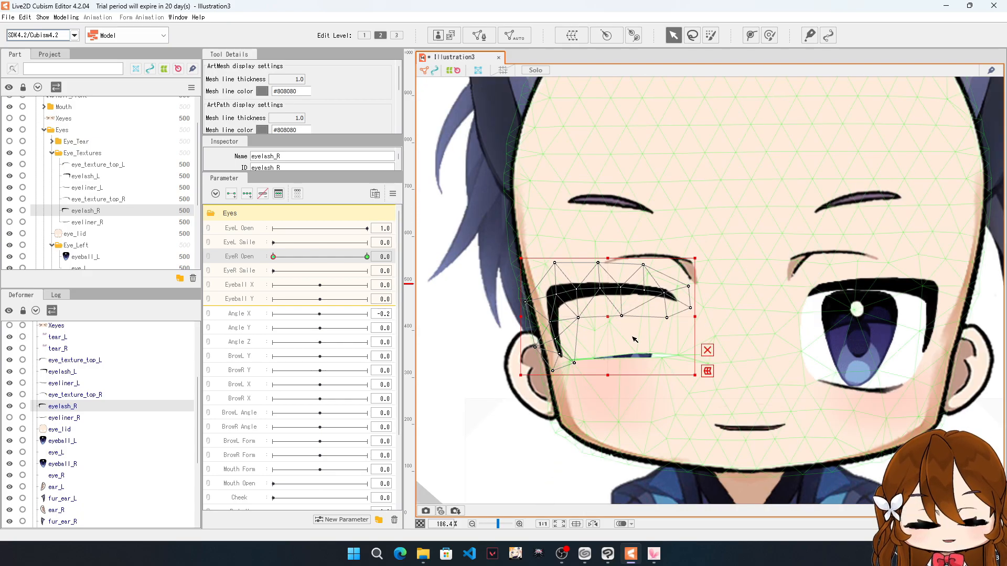
scroll(635, 340, up, 2)
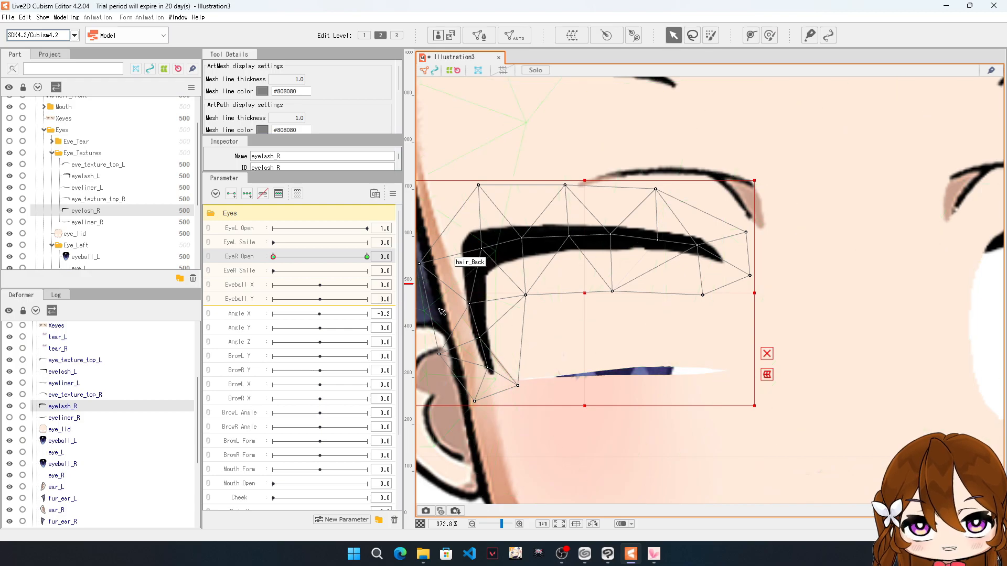
scroll(516, 309, down, 2)
scroll(516, 309, up, 4)
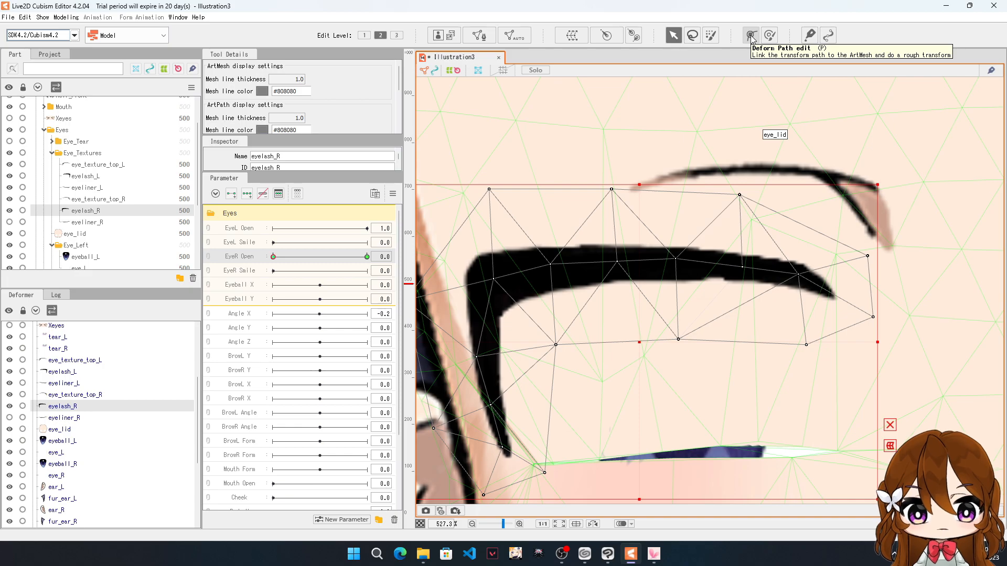
click(751, 36)
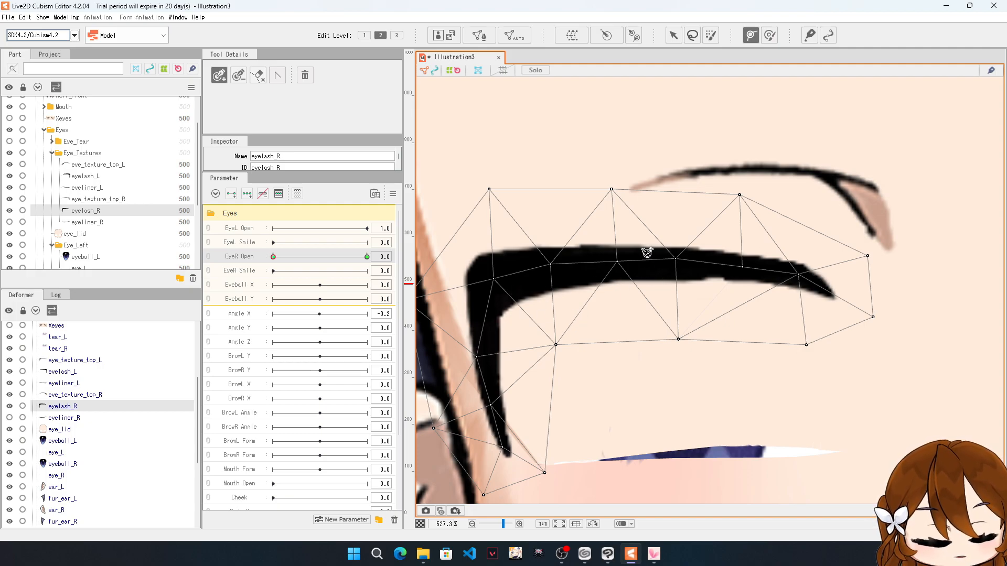
click(834, 298)
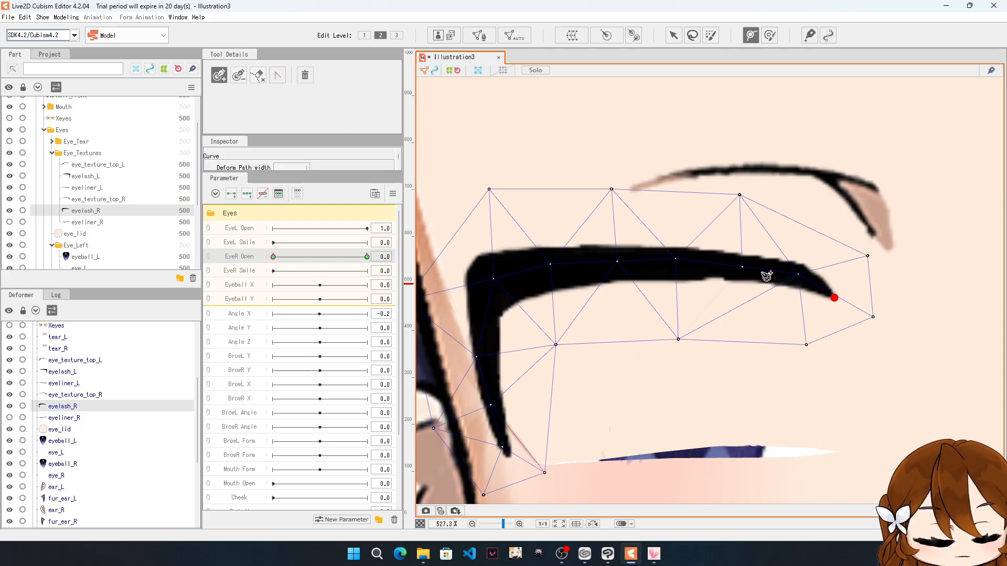
click(789, 272)
click(725, 265)
click(646, 263)
click(582, 263)
click(513, 274)
click(487, 286)
click(485, 348)
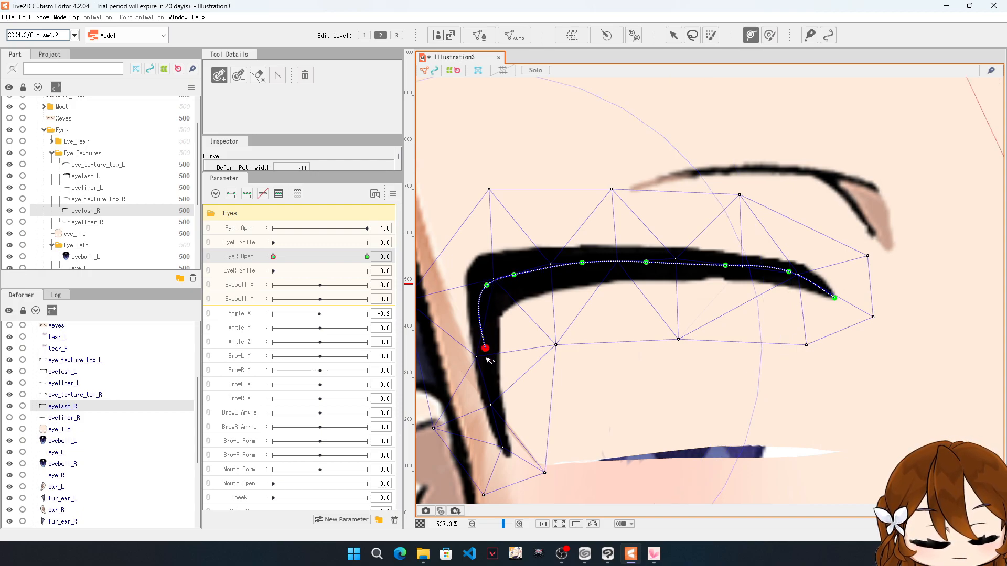
click(491, 398)
click(506, 452)
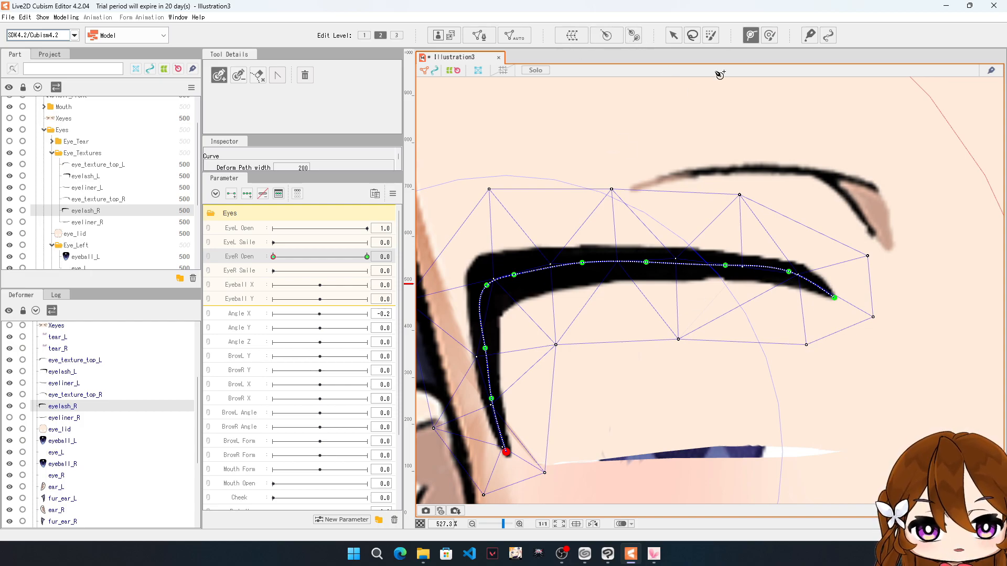
Step: Compare eyelash_R at EyeR Open 1.0 with the closed state and return the parameter to 0.0
click(673, 34)
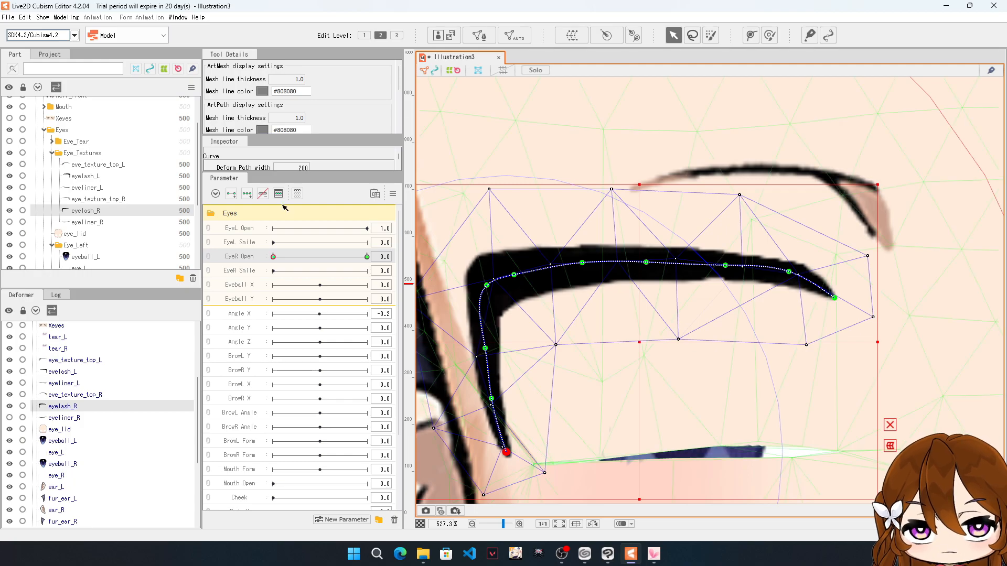
drag(278, 258, 378, 266)
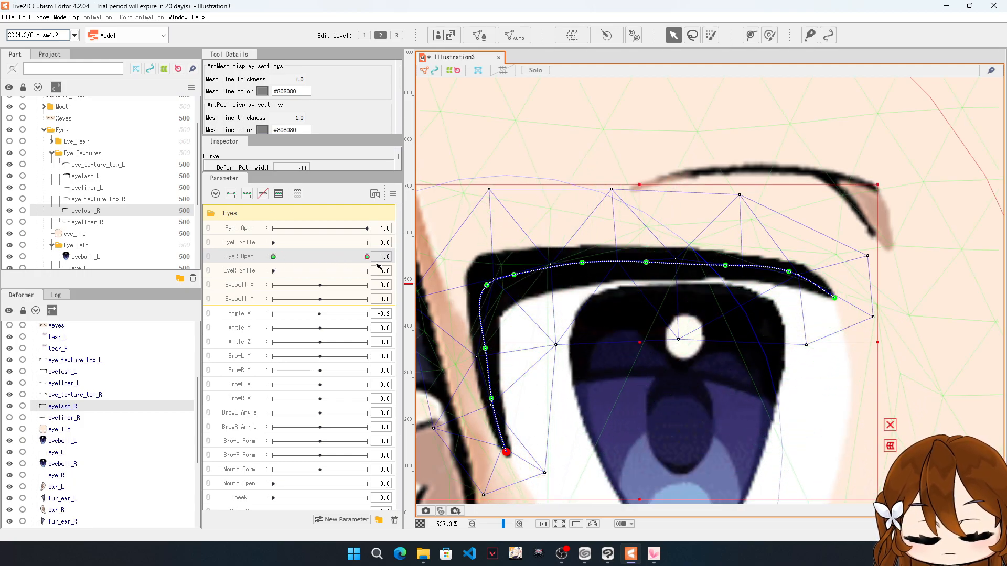
click(273, 257)
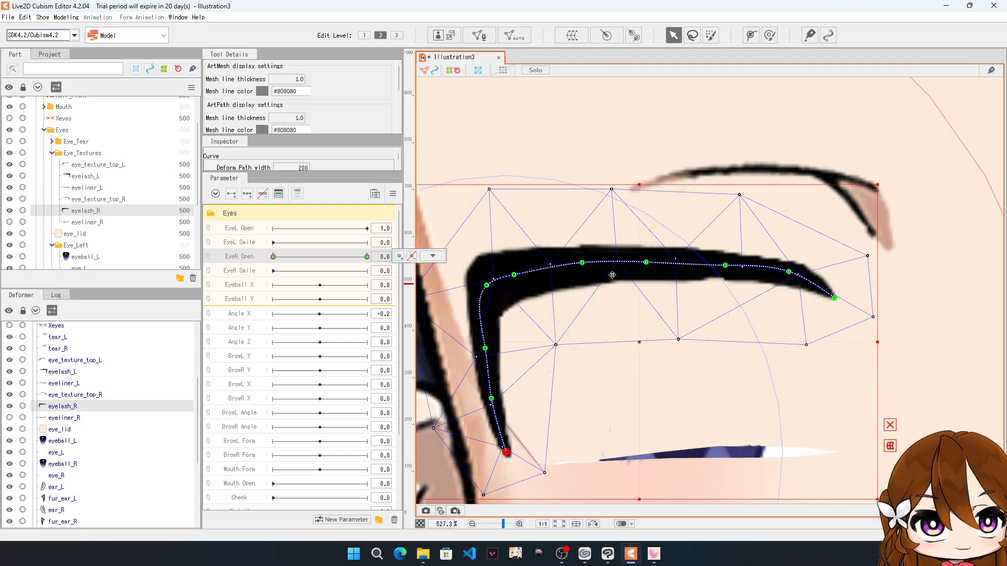
scroll(569, 348, down, 2)
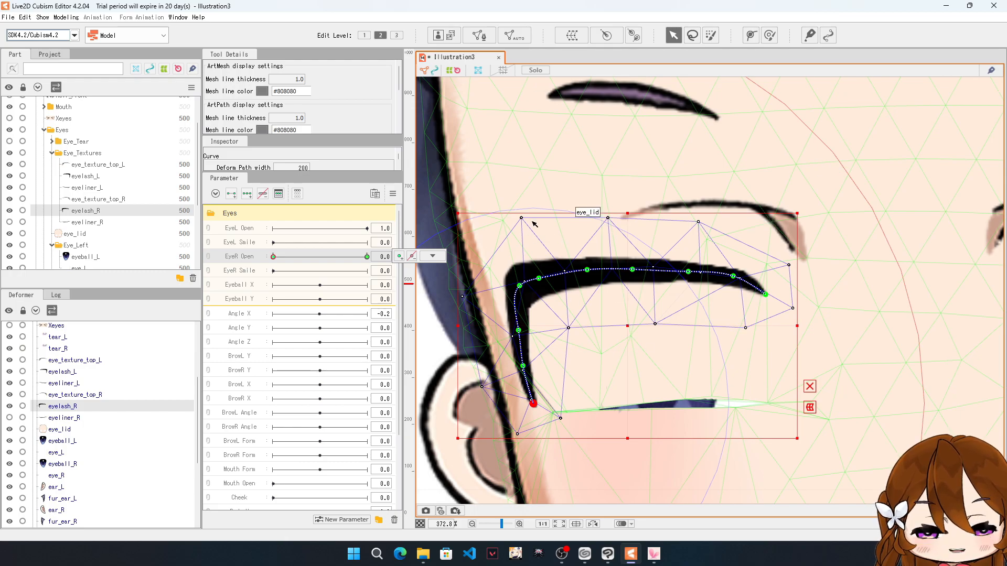
scroll(533, 218, down, 2)
scroll(562, 364, up, 6)
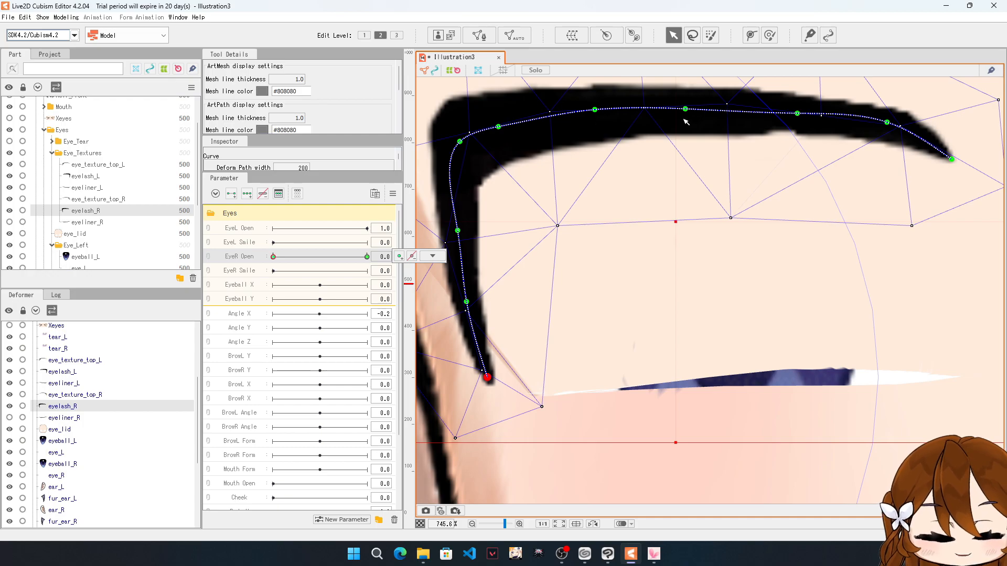
Step: Try to lower the upper-lash deform path points of eyelash_R toward the closed lid line, from the inner tip to the outer corner
drag(953, 160, 991, 299)
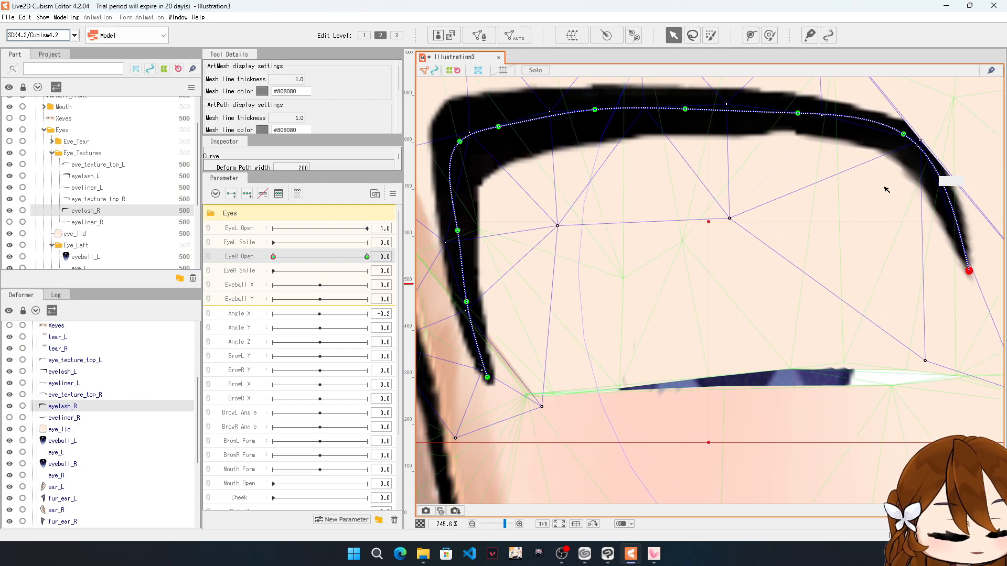
drag(903, 133, 893, 189)
drag(986, 278, 1004, 318)
drag(798, 120, 792, 188)
drag(898, 197, 898, 259)
drag(687, 122, 685, 196)
drag(599, 139, 620, 225)
drag(510, 146, 534, 209)
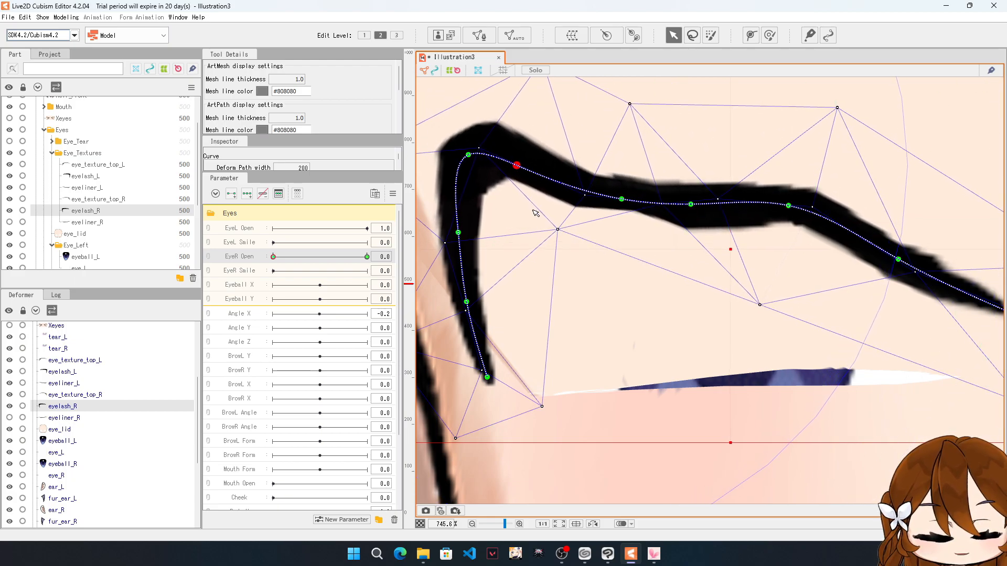
Step: Try to pull the deform path points of eyelash_R's outer tail inward to the closed lid's outer corner
drag(464, 151, 501, 345)
drag(483, 385, 521, 393)
click(501, 330)
drag(501, 332, 514, 346)
right_click(513, 353)
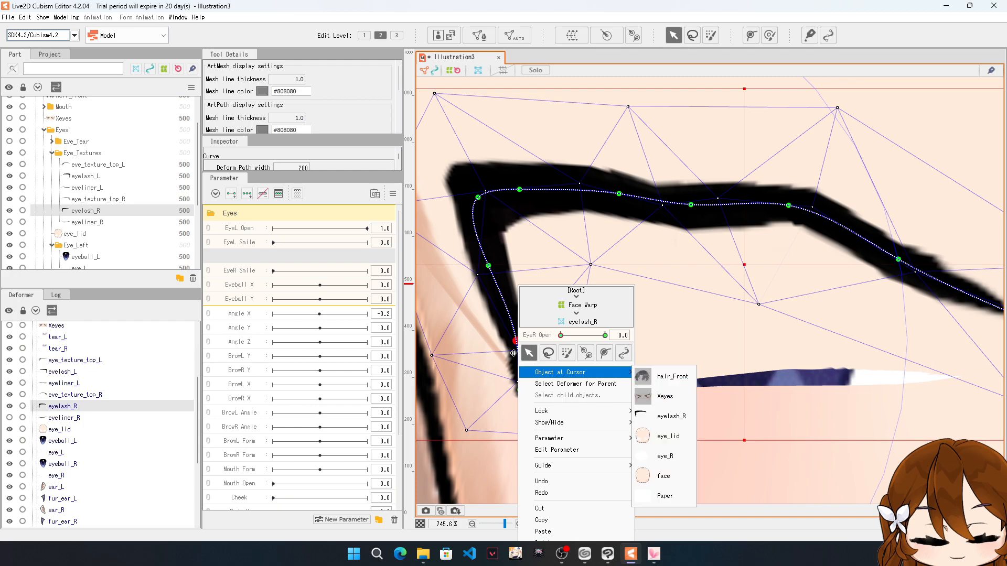
click(534, 173)
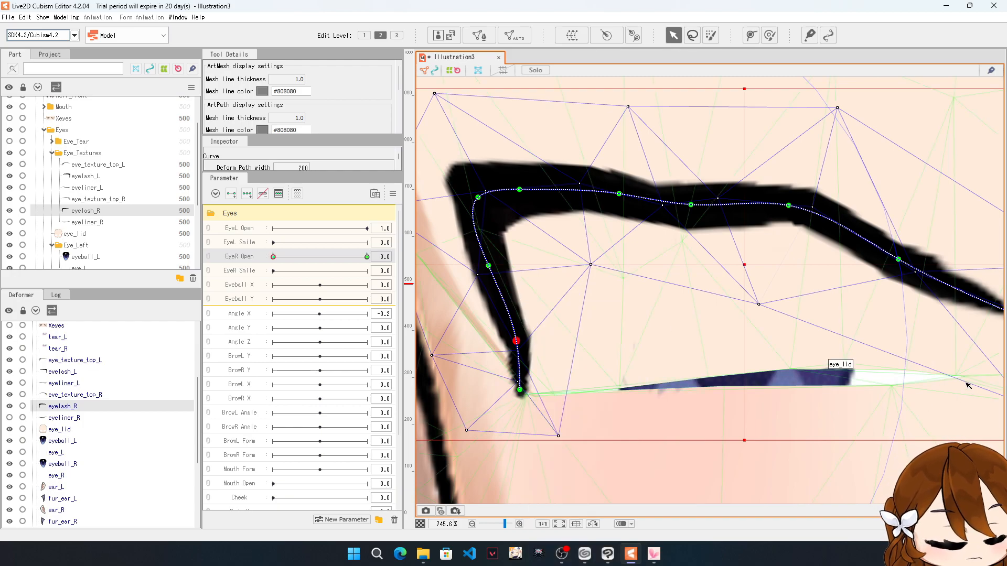
Step: Try to round eyelash_R's outer corner by moving its path points inward and spreading the surrounding mesh vertices
drag(486, 198, 511, 219)
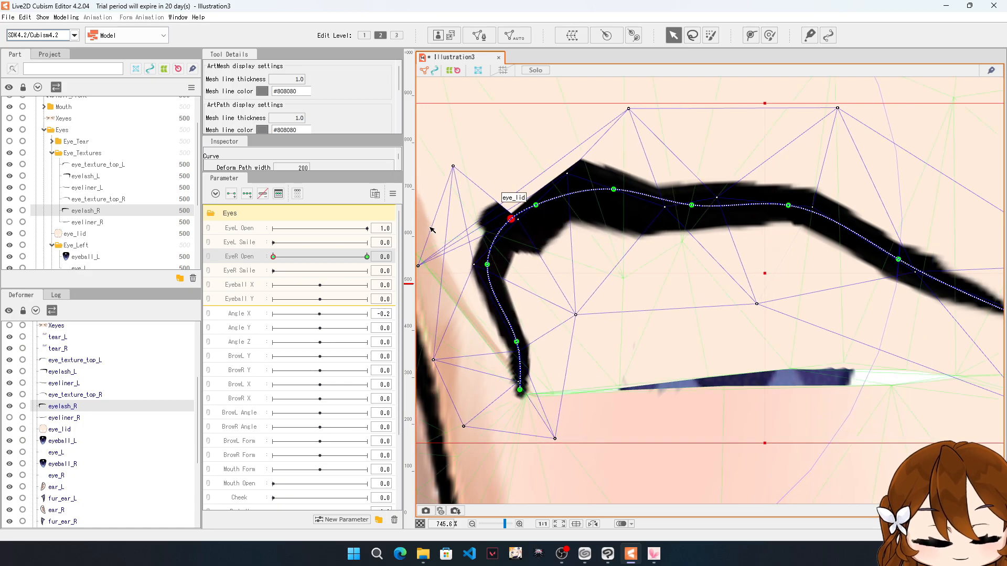
drag(417, 266, 513, 129)
drag(487, 264, 536, 300)
drag(434, 257, 433, 239)
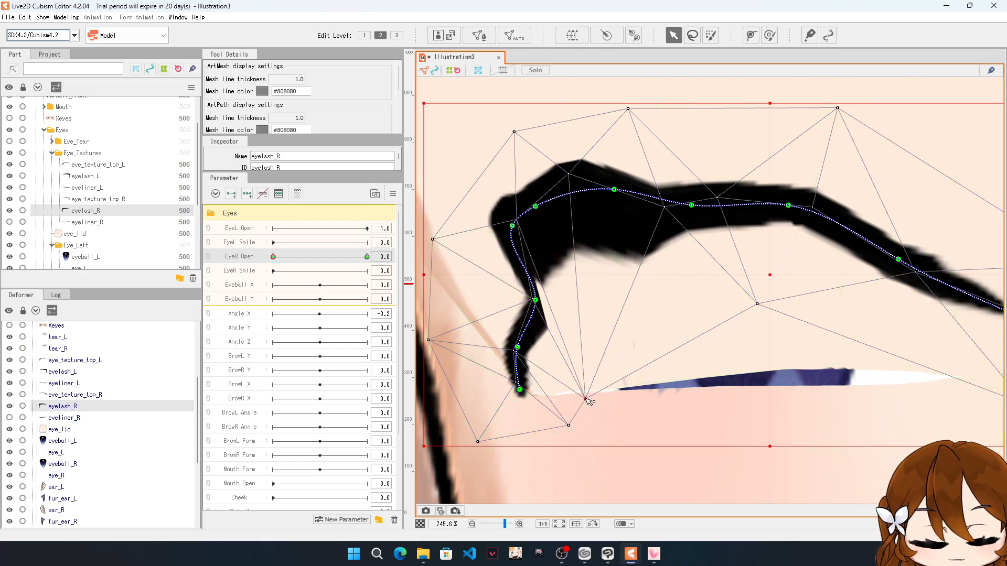
drag(585, 399, 677, 378)
drag(512, 225, 530, 243)
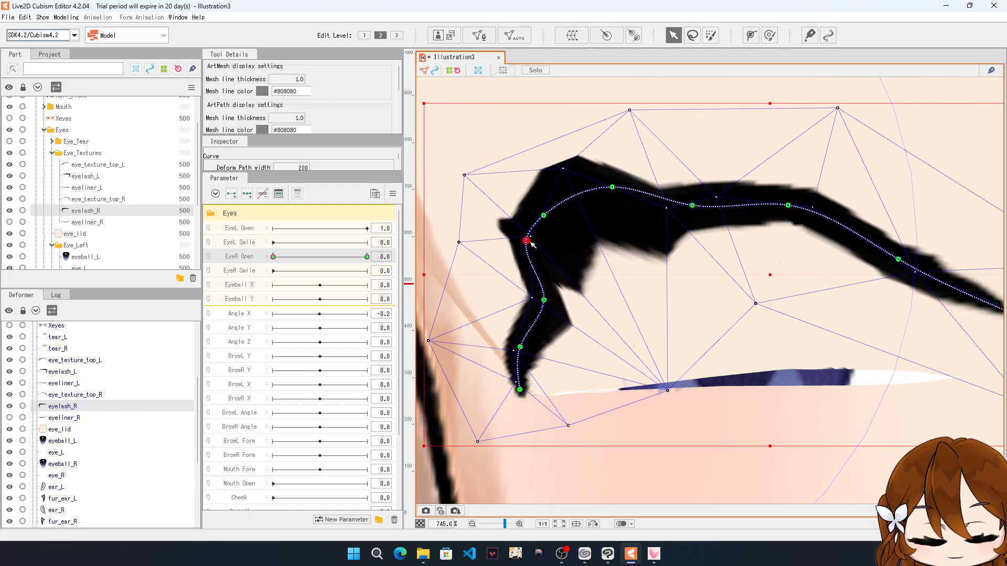
Step: Try to smooth the middle of eyelash_R by shifting its upper path points and the mesh vertex above them
drag(615, 189, 637, 202)
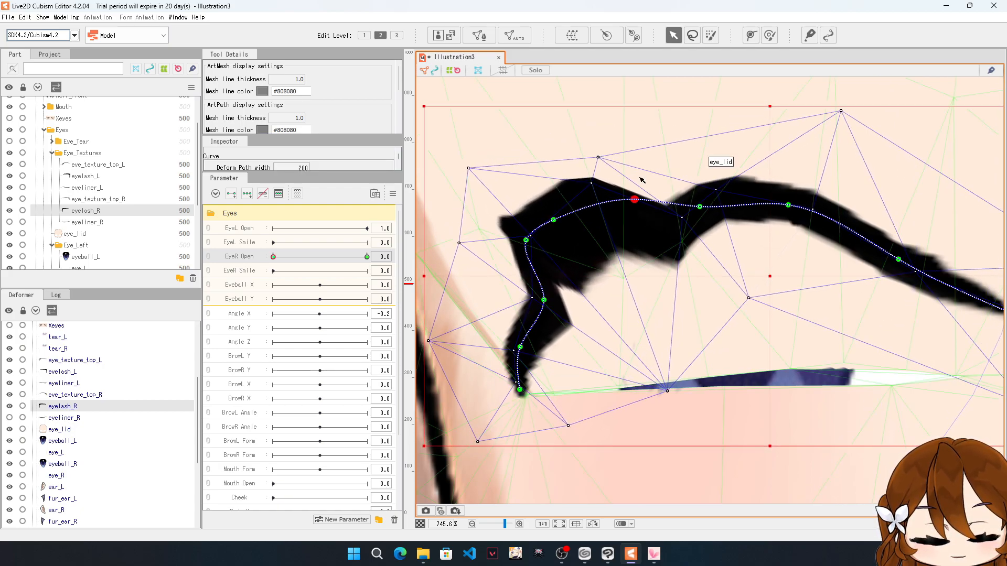
drag(602, 159, 664, 178)
drag(699, 206, 719, 215)
drag(796, 209, 801, 227)
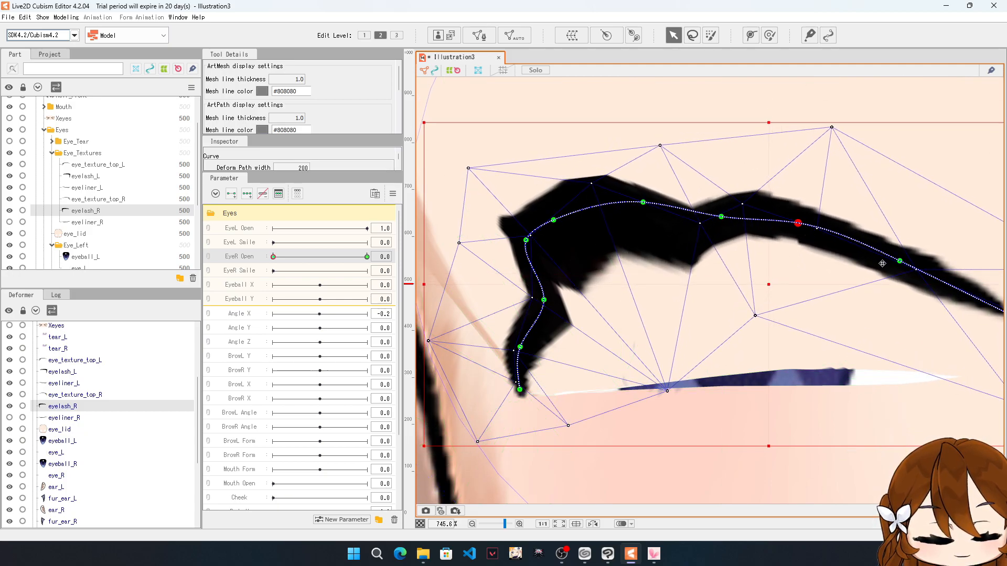
drag(900, 261, 899, 269)
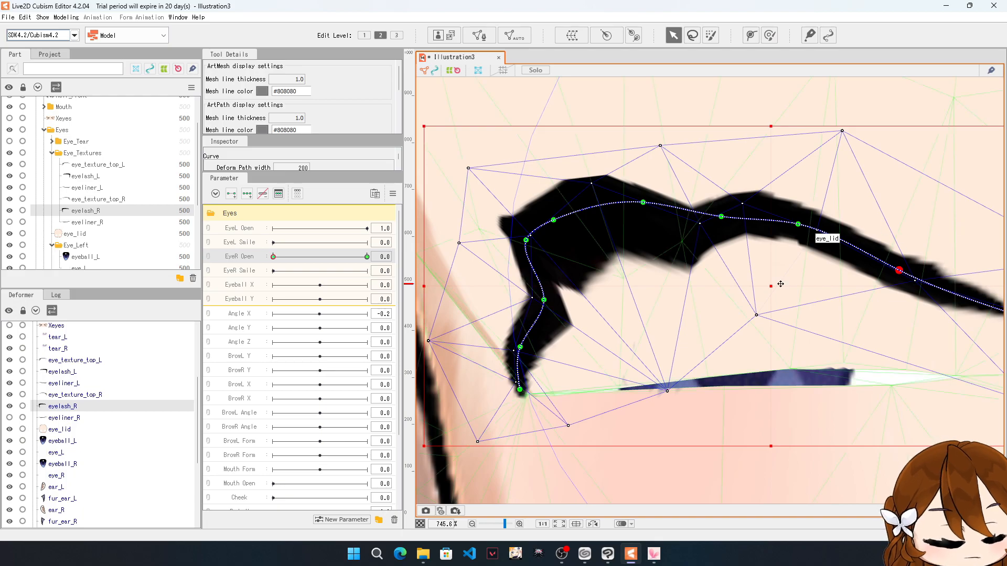
Step: Try to shorten eyelash_R's inner end by pulling its last path points back and upward
scroll(944, 303, down, 2)
drag(944, 303, 957, 279)
drag(869, 276, 860, 248)
drag(953, 280, 802, 241)
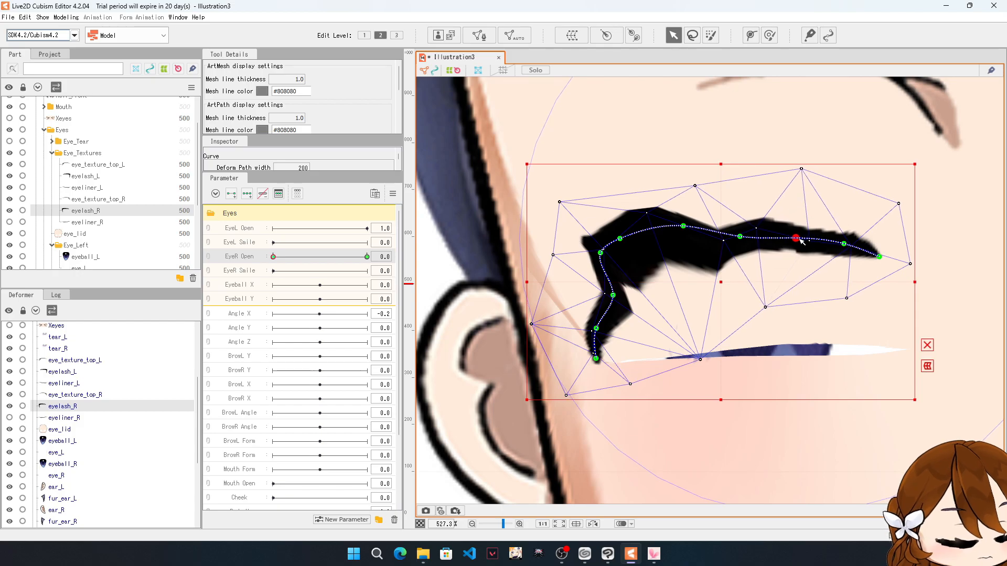
scroll(661, 248, down, 9)
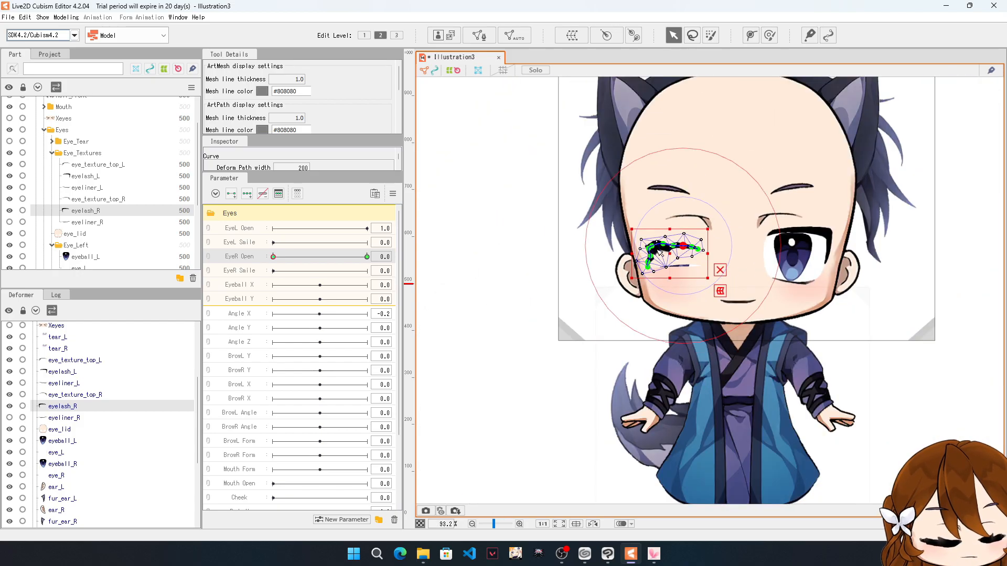
scroll(665, 244, up, 9)
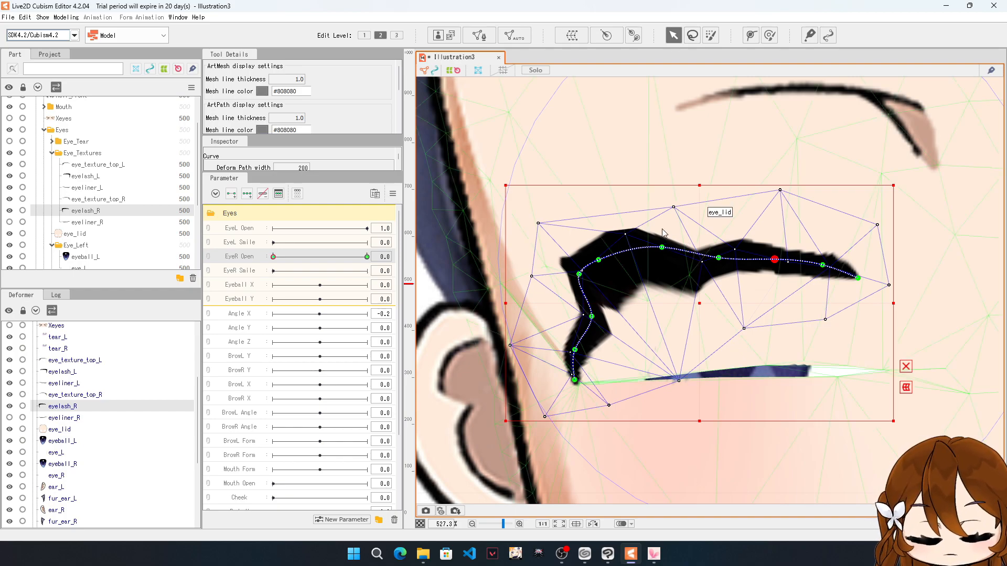
Step: Undo all the closed-state path and mesh edits on eyelash_R
key(ctrl+z)
key(ctrl+z)
key(ctrl+z)
key(ctrl+z)
key(ctrl+z)
key(ctrl+z)
key(ctrl+z)
key(ctrl+z)
key(ctrl+z)
key(ctrl+z)
key(ctrl+z)
key(ctrl+z)
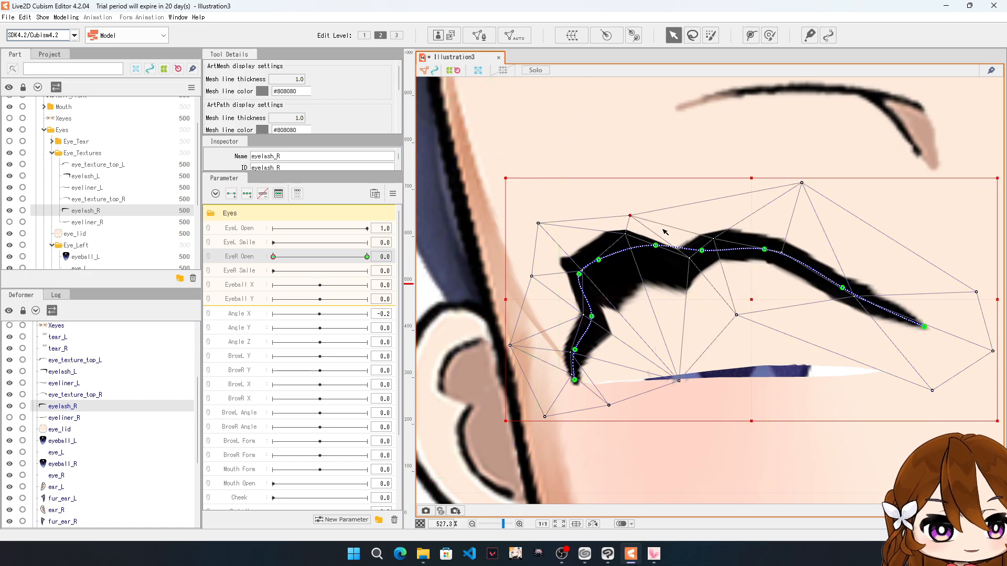
key(ctrl+z)
key(ctrl+z)
key(ctrl+z)
key(ctrl+z)
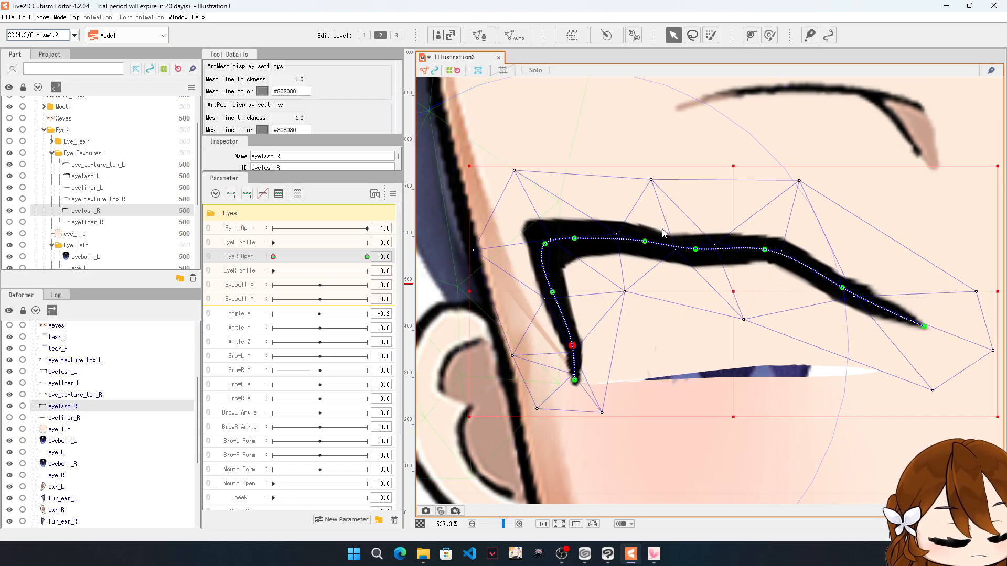
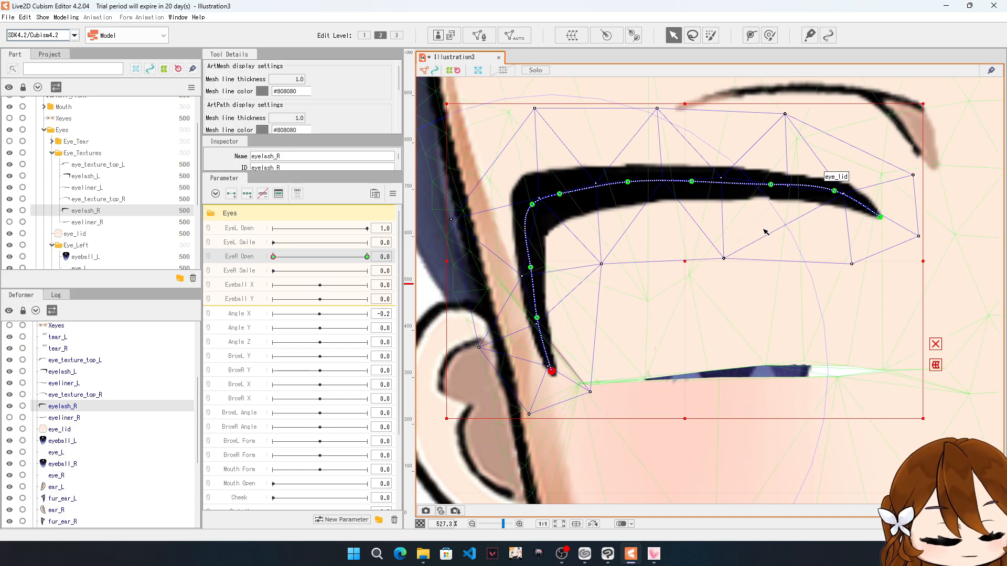
Step: Try to straighten eyelash_R's inner tip and fold its outer tail inward beneath the upper lash with the deform path
drag(881, 217, 879, 193)
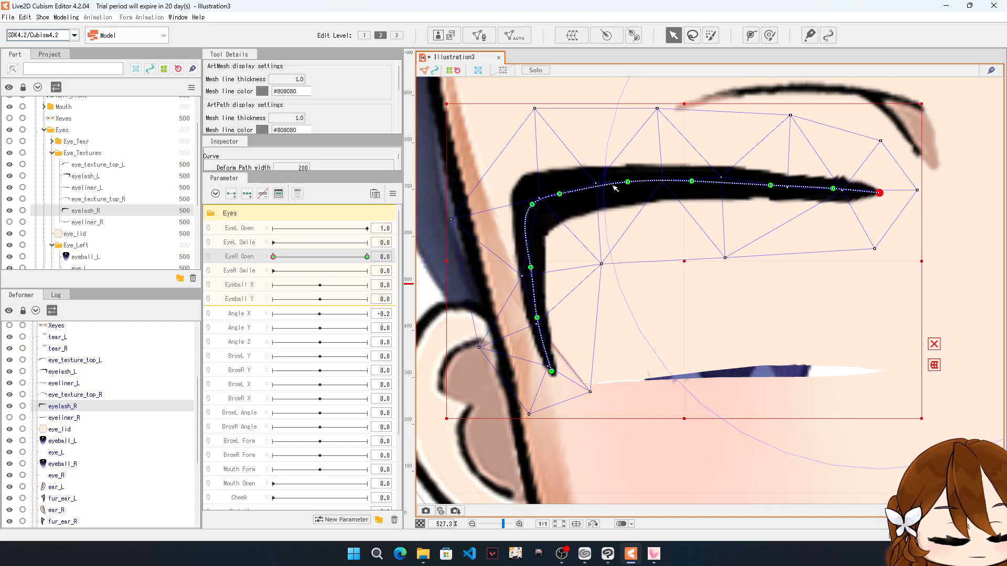
drag(531, 273, 583, 272)
drag(554, 366, 678, 265)
drag(588, 189, 612, 234)
drag(587, 266, 592, 250)
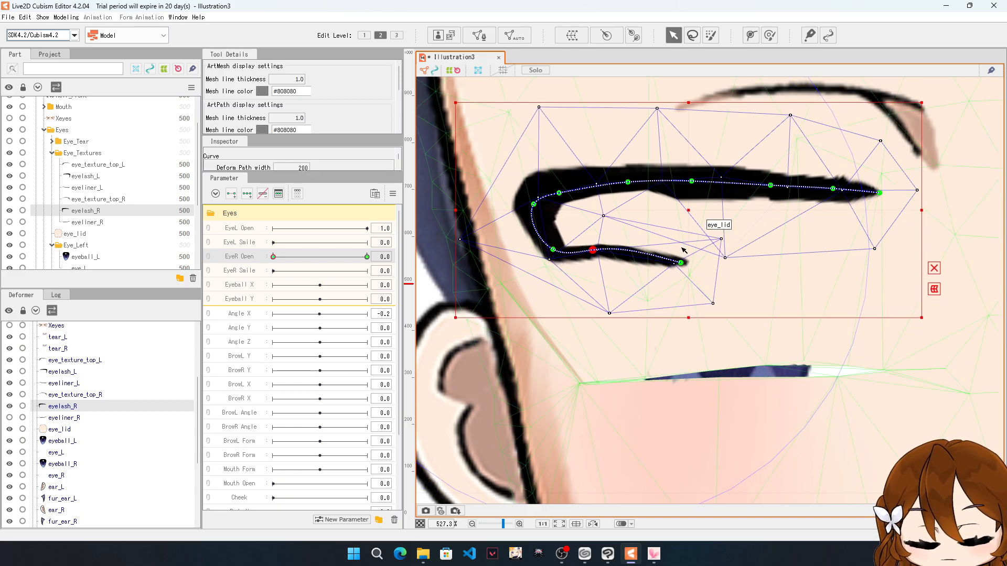
Step: Undo the inner tip straightening and the folding of eyelash_R's outer tail
key(ctrl+z)
key(ctrl+z)
key(ctrl+z)
key(ctrl+z)
key(ctrl+z)
key(ctrl+z)
key(ctrl+z)
key(ctrl+z)
key(ctrl+z)
key(ctrl+z)
key(ctrl+z)
key(ctrl+z)
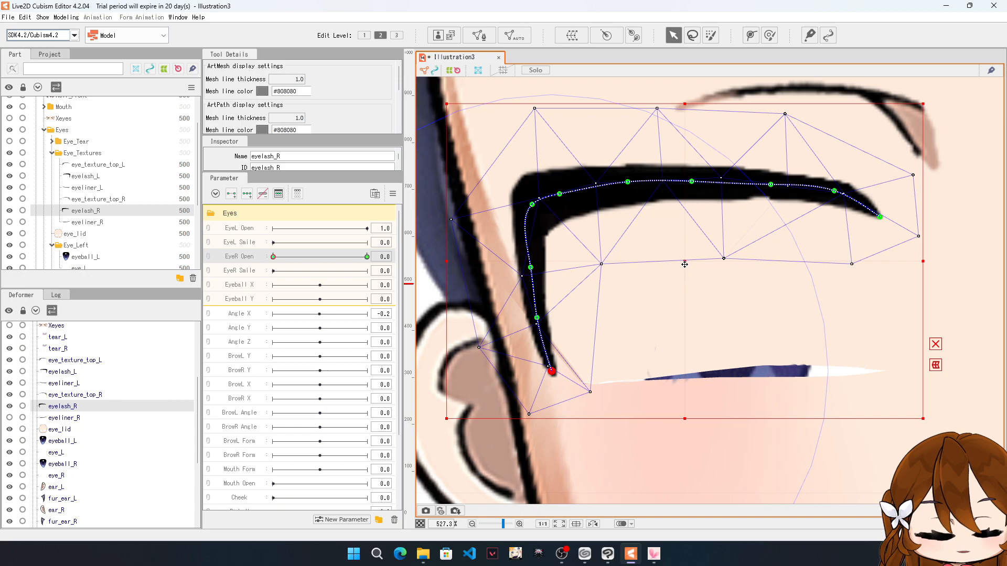
Step: Undo the drawing of the deform path so that eyelash_R has only its mesh vertices to edit
key(ctrl+z)
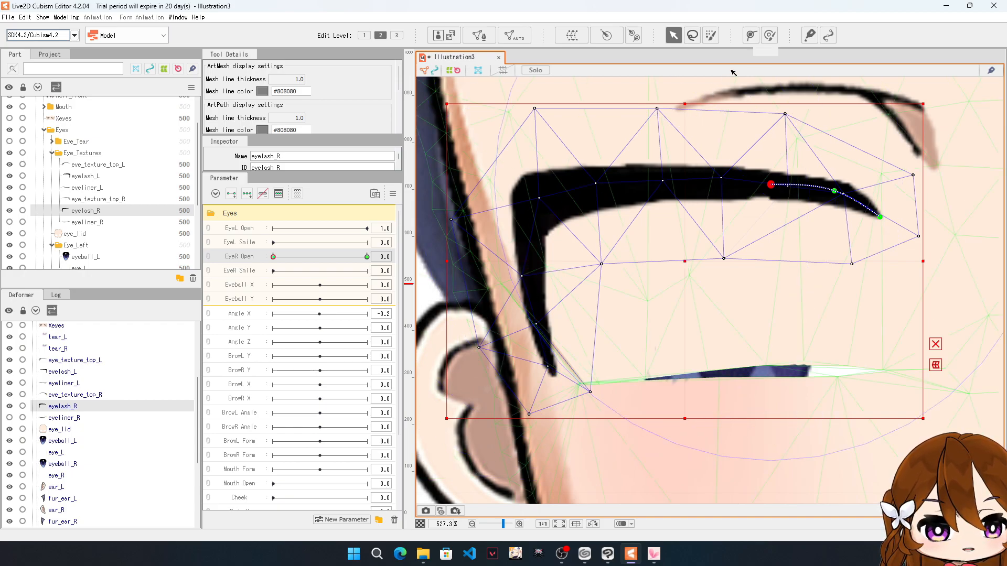
click(752, 42)
click(673, 35)
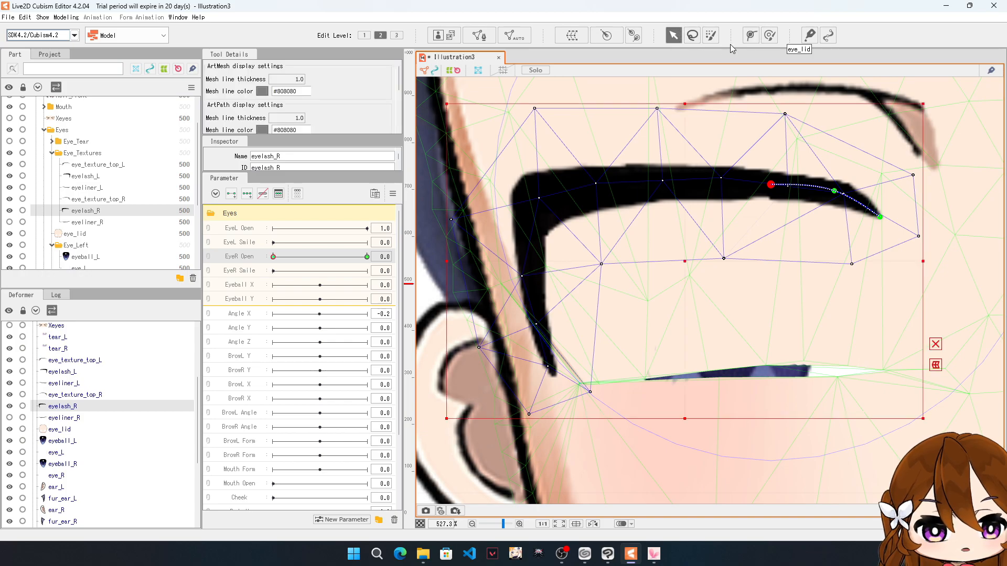
key(ctrl+z)
key(ctrl+y)
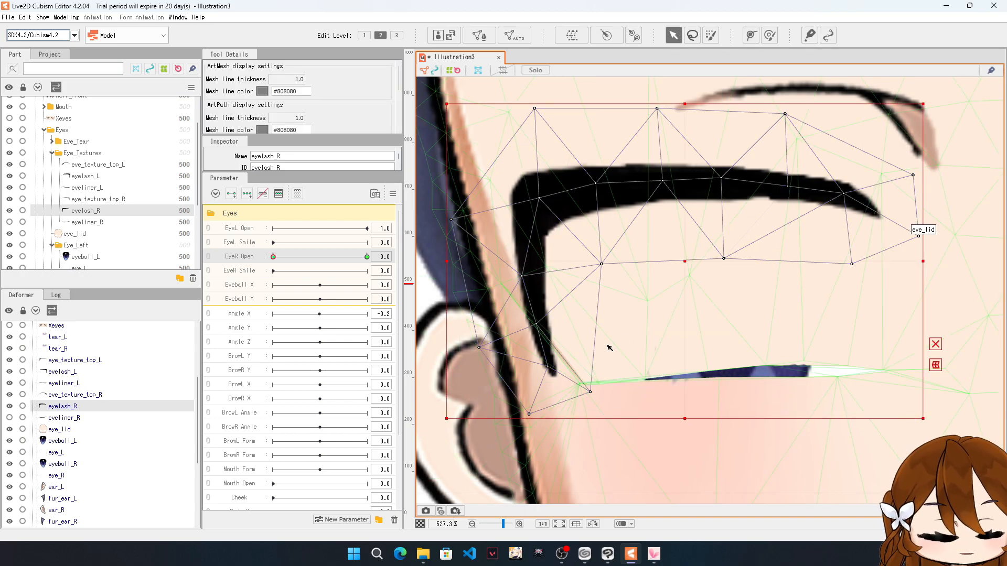
Step: Fold the outer tail of eyelash_R inward beneath the upper lash by moving its lower mesh vertices
drag(593, 389, 675, 305)
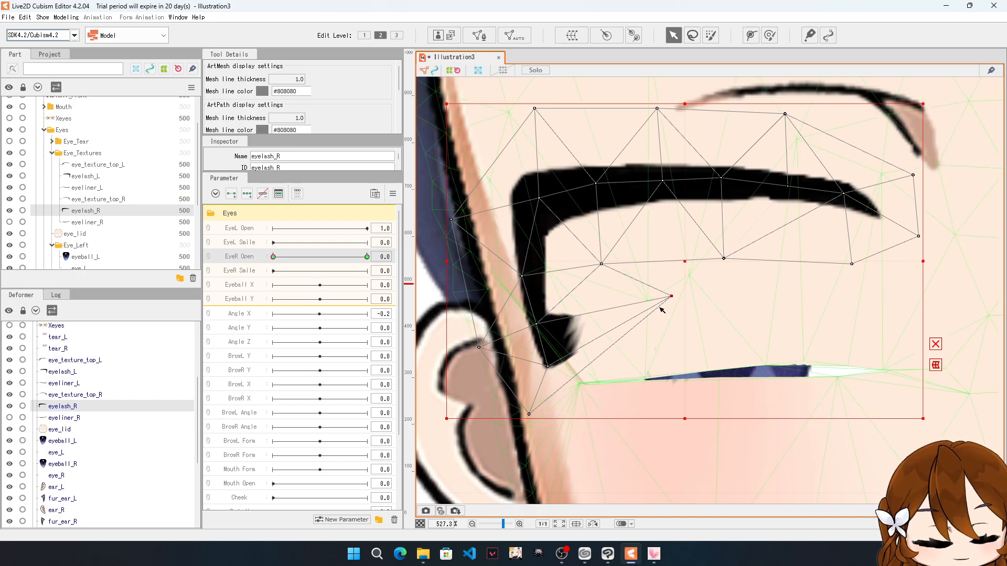
drag(536, 328, 570, 292)
drag(548, 369, 619, 315)
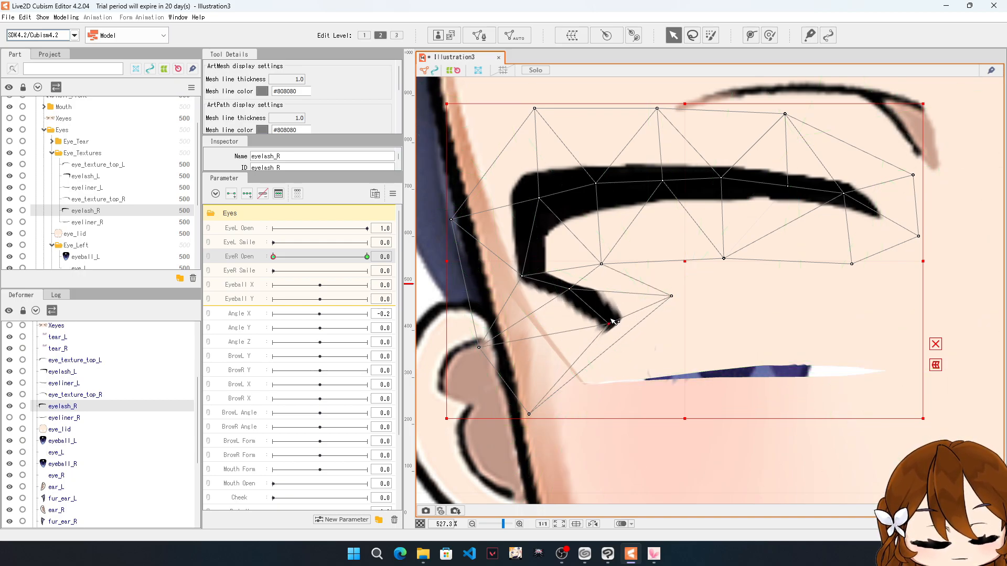
mouse_move(601, 263)
mouse_down()
mouse_move(611, 226)
mouse_move(598, 260)
mouse_up()
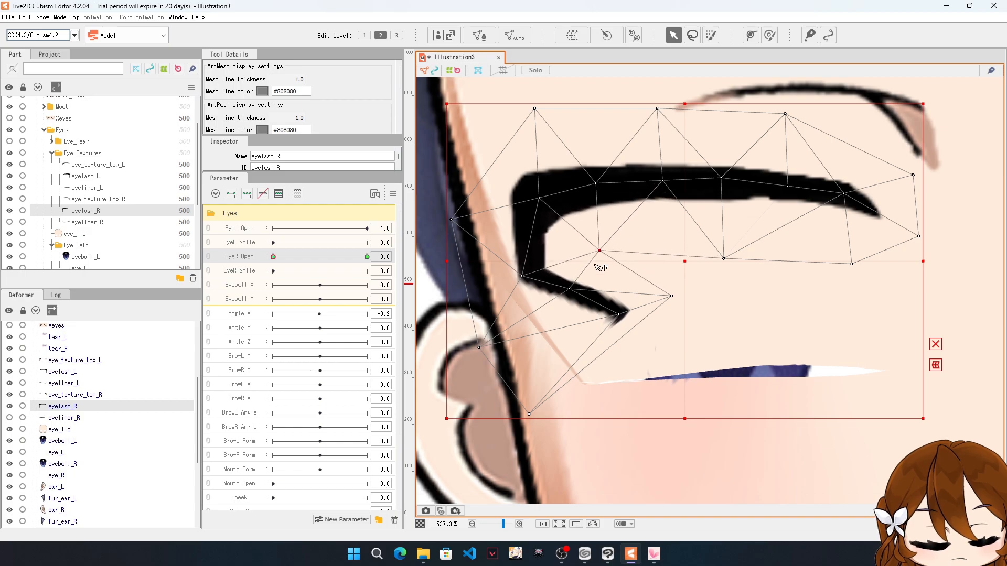
Step: Tuck eyelash_R's folded tail up into the outer corner of the upper lash by gathering its mesh vertices there
drag(573, 292, 528, 209)
mouse_move(542, 292)
mouse_down()
mouse_move(529, 215)
mouse_move(536, 222)
mouse_up()
drag(619, 315, 525, 212)
drag(673, 296, 604, 238)
drag(539, 199, 548, 207)
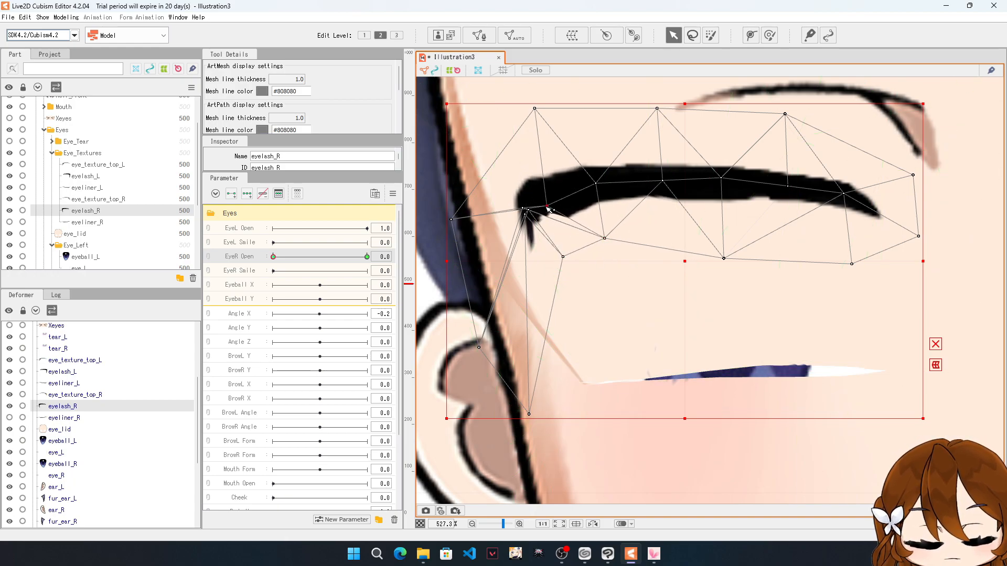
Step: Raise the remaining lower outline vertices near eyelash_R's outer corner and adjust the corner vertices to smooth the lash's rounded end
drag(528, 413, 537, 241)
click(563, 258)
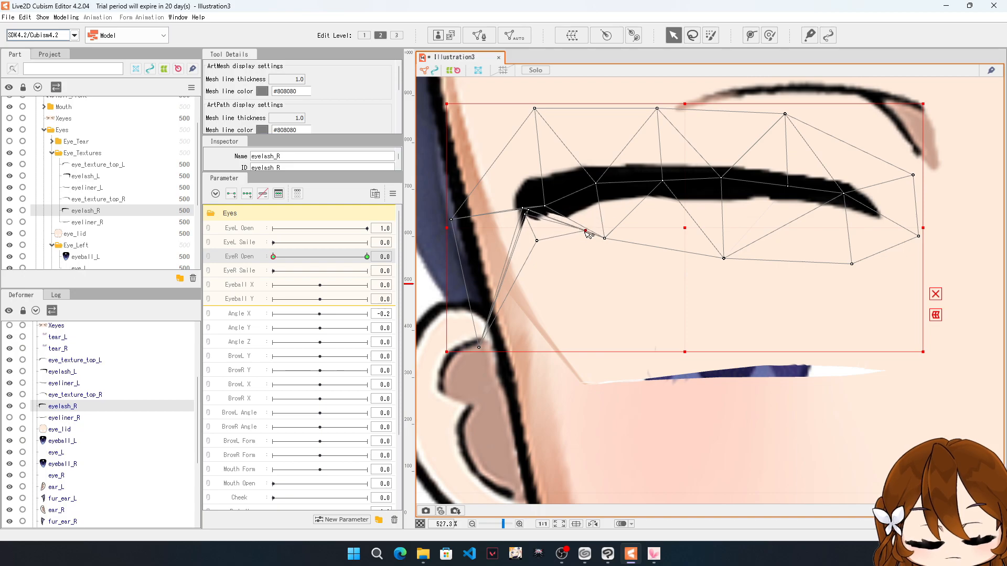
drag(604, 239, 588, 240)
drag(528, 211, 533, 211)
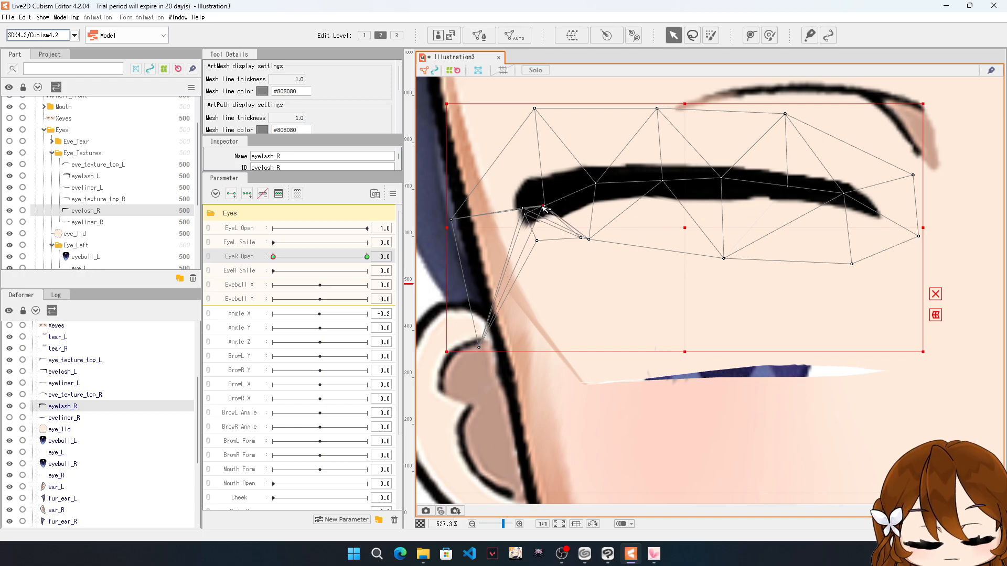
drag(480, 347, 493, 278)
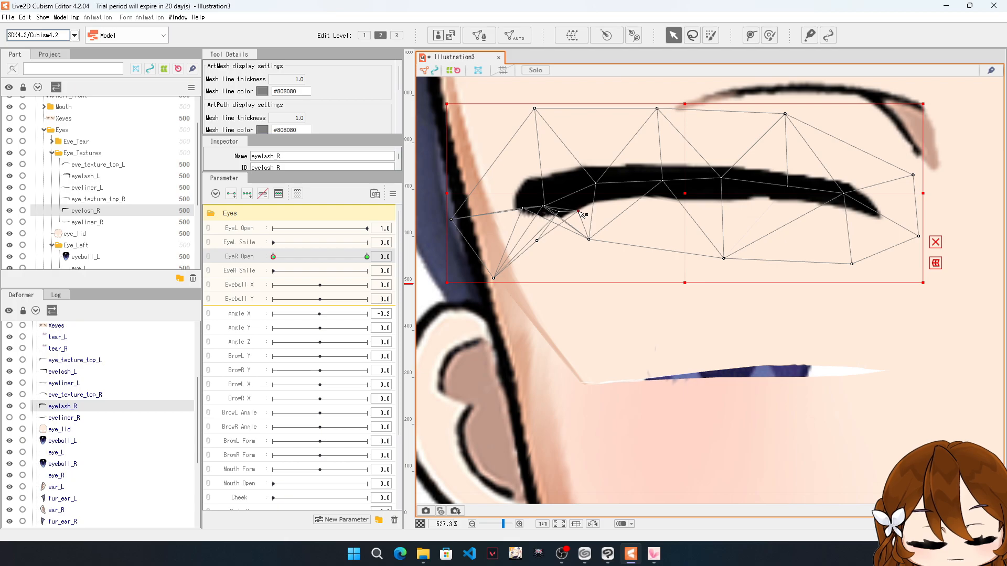
drag(588, 240, 586, 233)
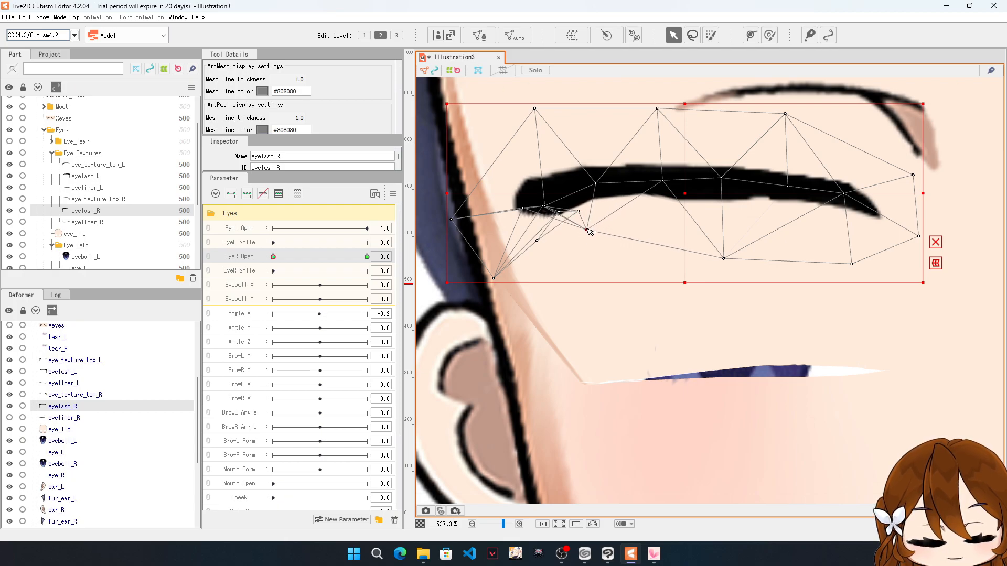
Step: Even out the outer half of eyelash_R by lowering two vertices along the lash and nudging the outer corner vertices
drag(599, 187, 601, 195)
drag(662, 182, 658, 192)
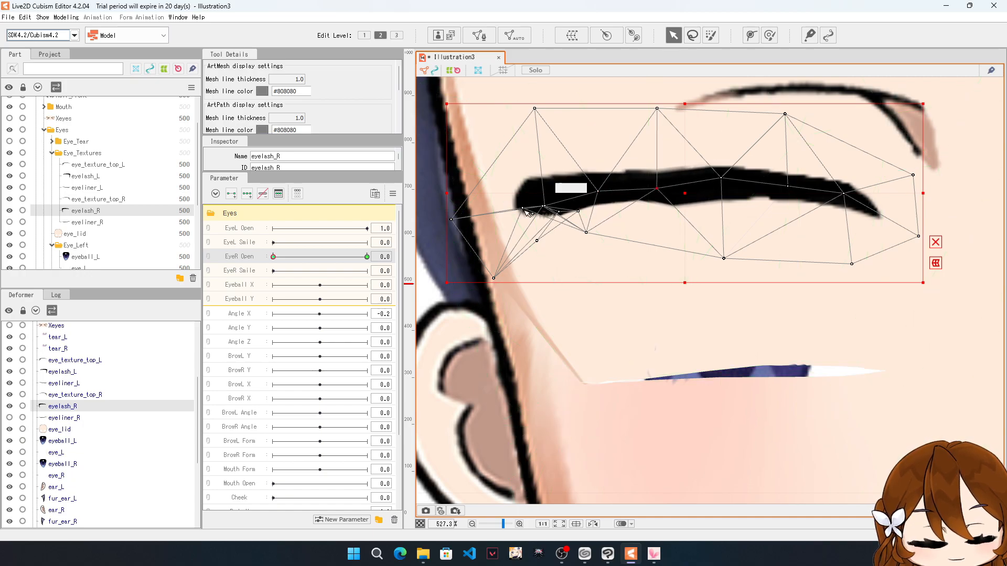
drag(528, 209, 521, 210)
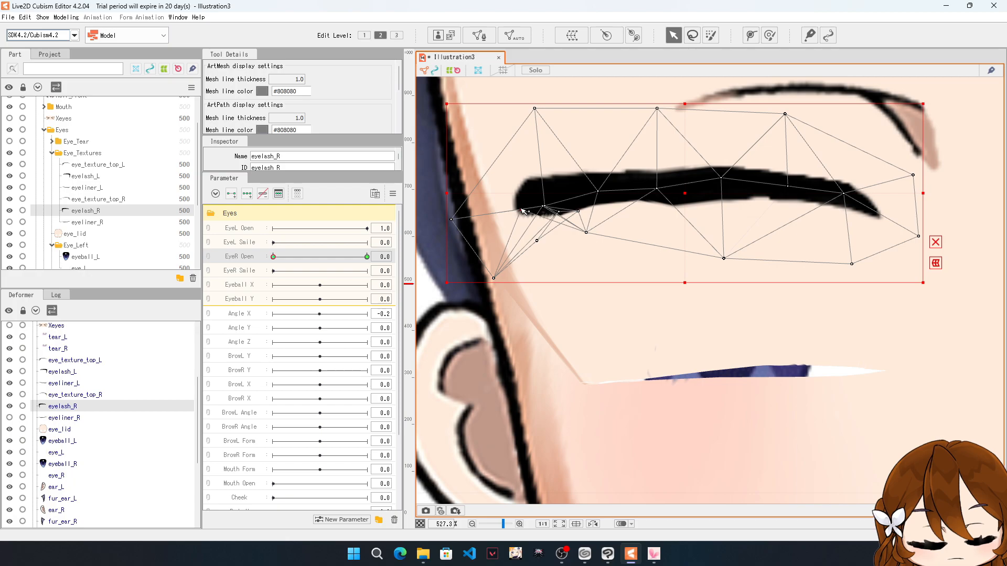
drag(451, 220, 463, 216)
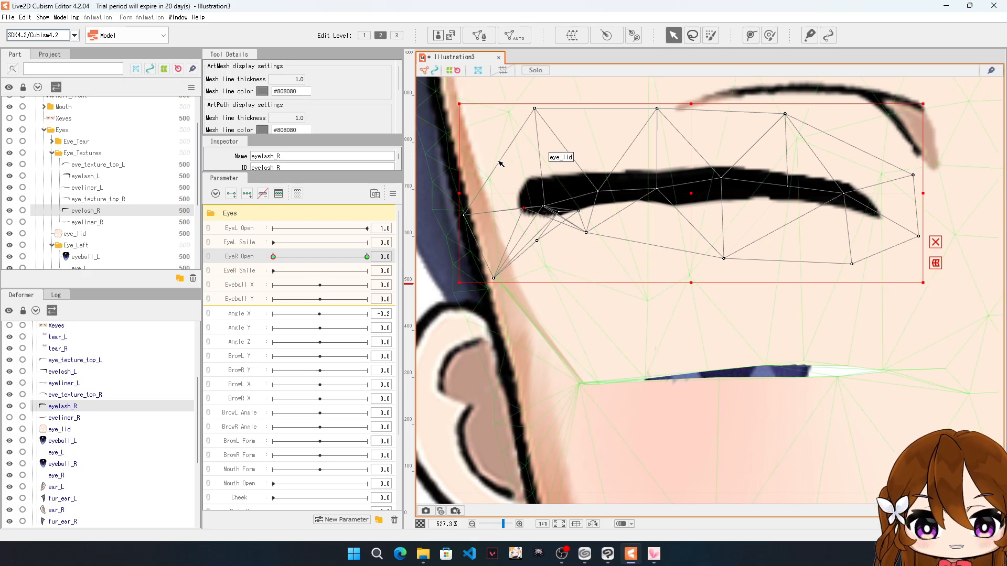
Step: Move all of eyelash_R's mesh vertices down together so the lash covers the closed eyelid line
drag(452, 101, 946, 316)
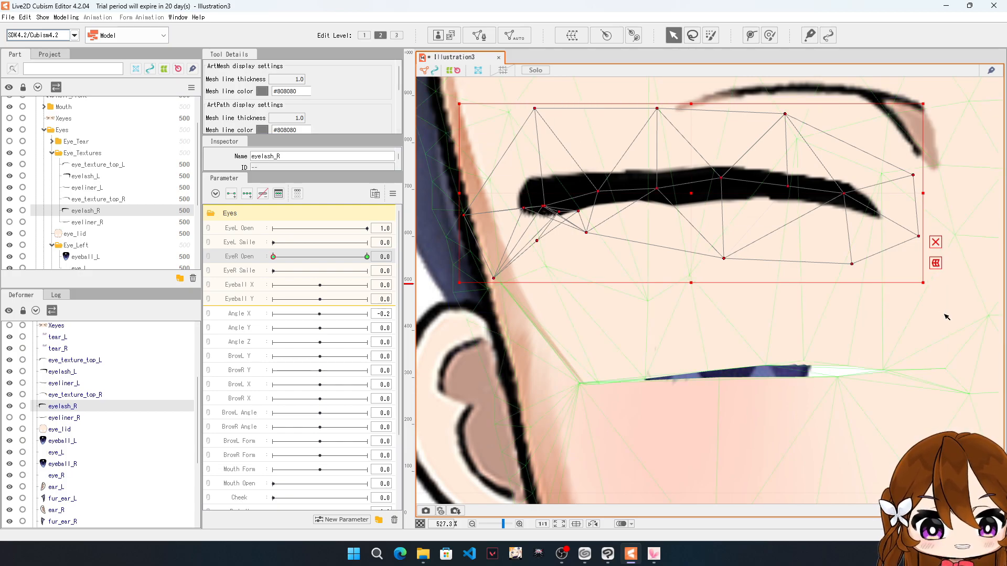
drag(692, 195, 734, 375)
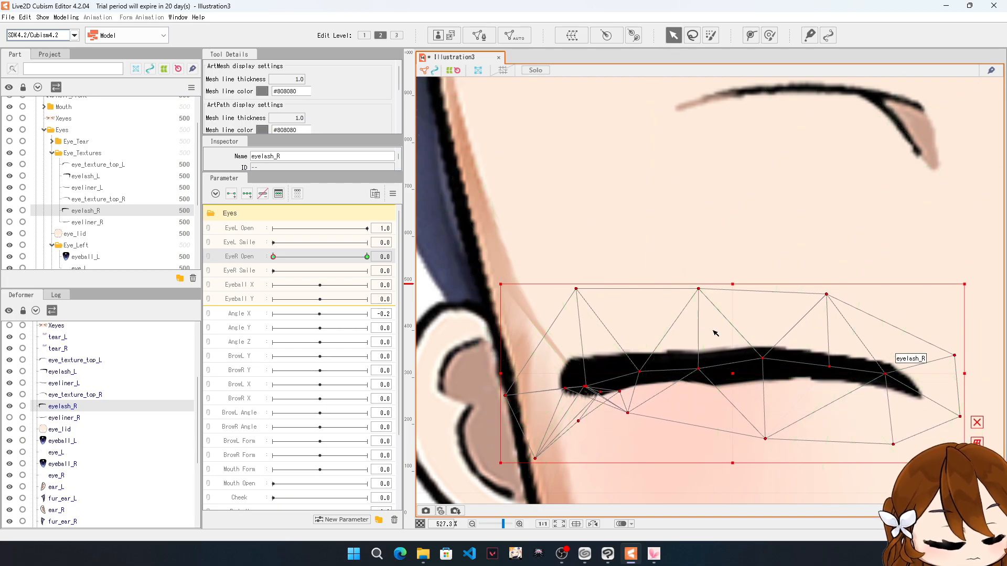
scroll(715, 333, down, 4)
scroll(679, 340, up, 3)
scroll(679, 340, up, 2)
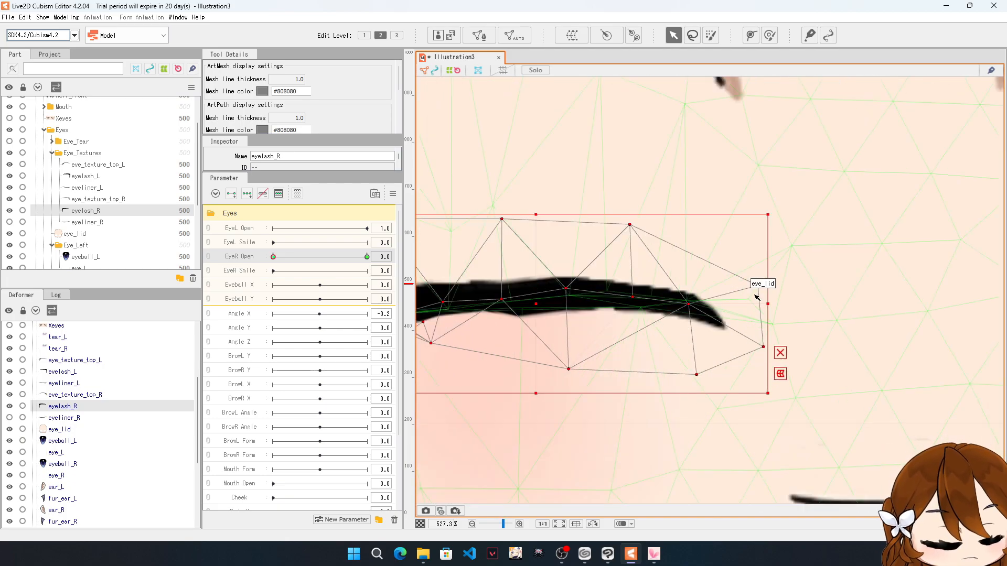
drag(766, 348, 767, 351)
scroll(810, 313, down, 3)
scroll(798, 300, up, 3)
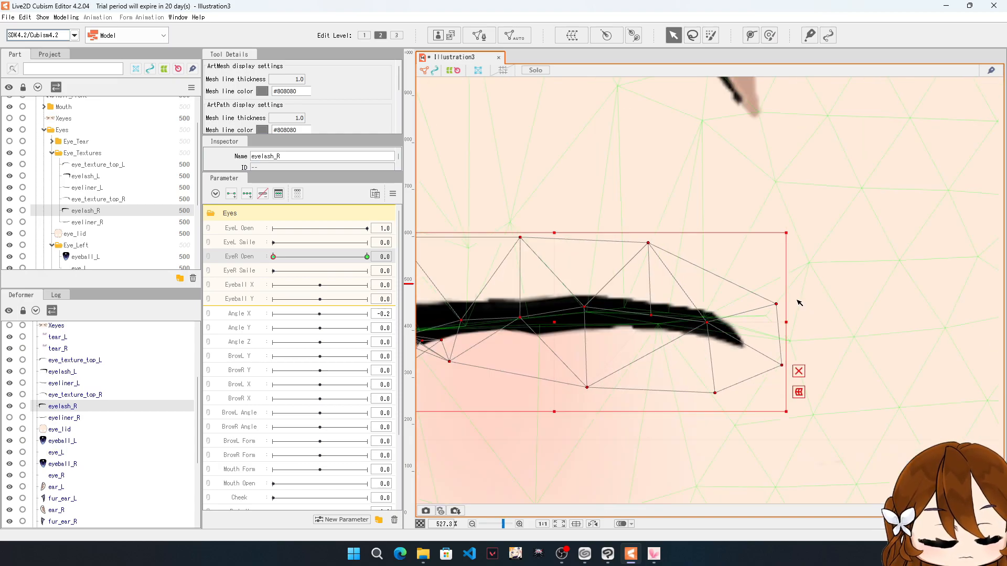
Step: Straighten the inner tip of eyelash_R by raising the outline vertices around its drooping end
click(719, 360)
click(682, 331)
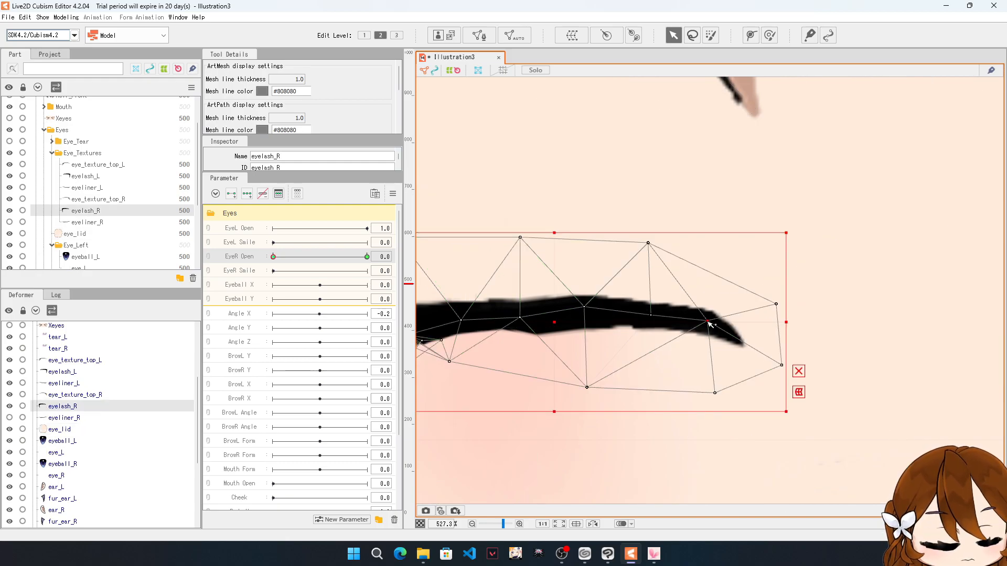
drag(776, 304, 774, 298)
drag(781, 365, 783, 330)
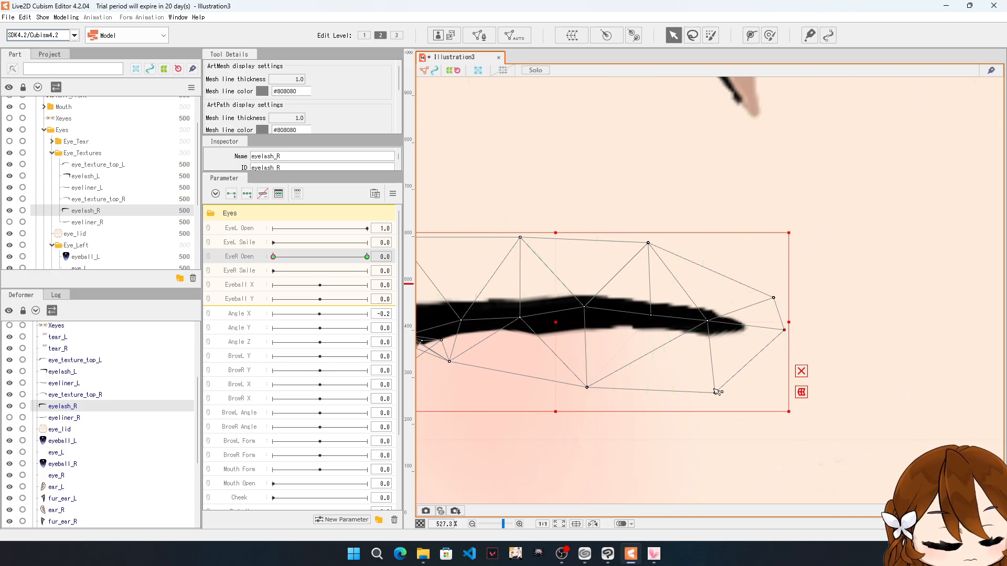
drag(716, 394, 717, 372)
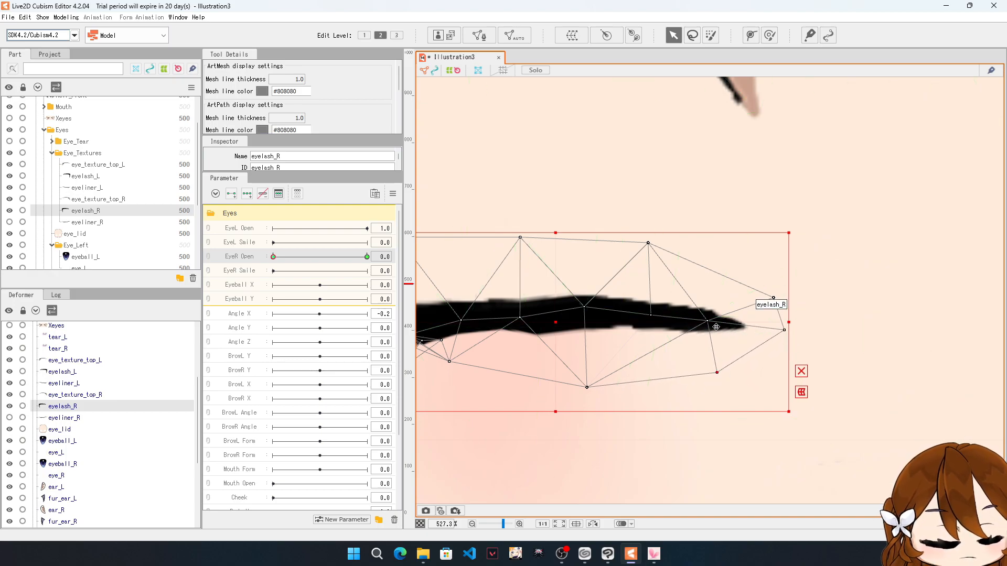
drag(773, 298, 774, 284)
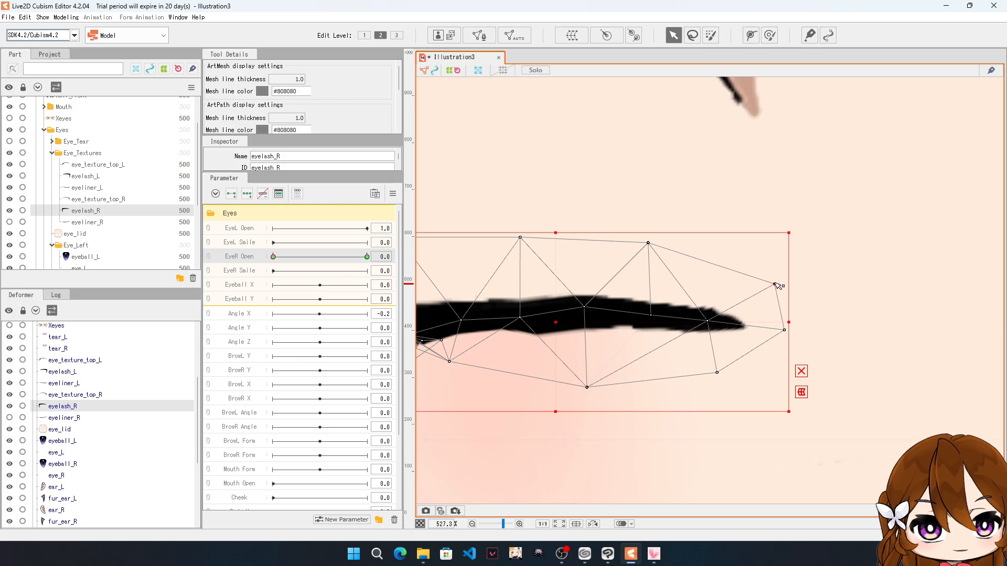
Step: Fine-tune two vertices inside the outer half of eyelash_R to smooth the lash's thickness
scroll(817, 274, down, 3)
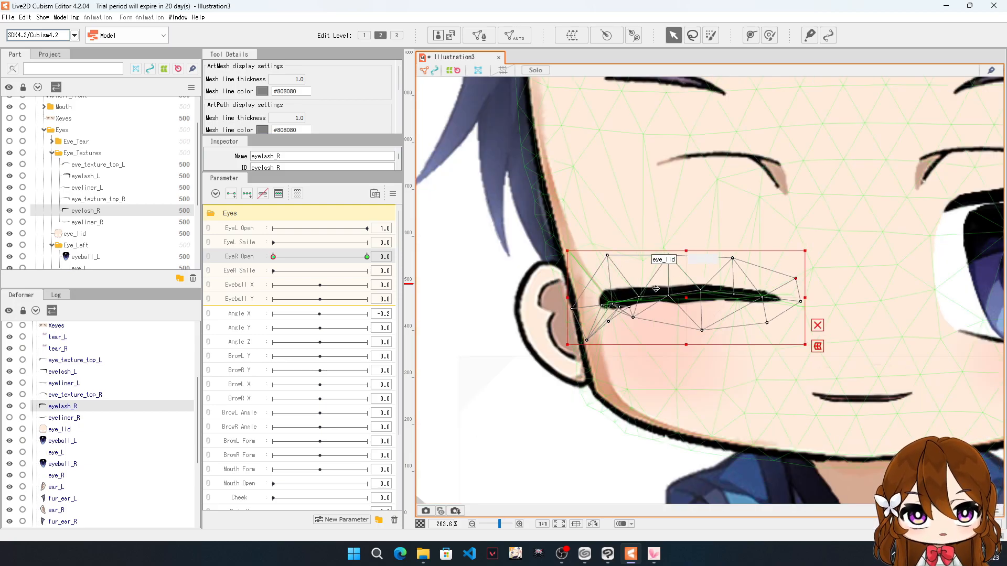
scroll(653, 297, up, 5)
drag(614, 300, 615, 305)
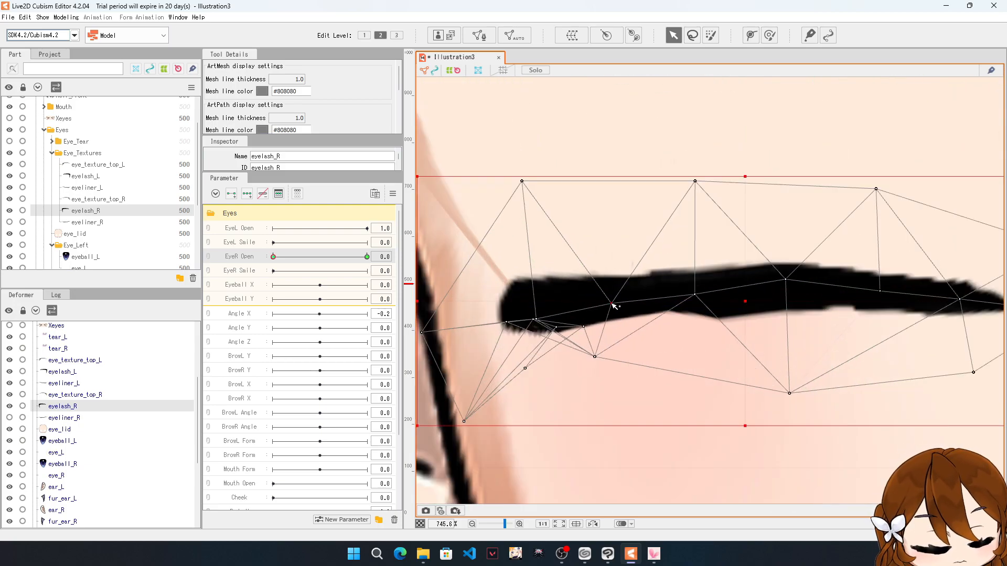
drag(698, 298, 698, 296)
Step: Add a mesh vertex on the lower edge of eyelash_R's outer half and pull it down to fill the dip
click(478, 36)
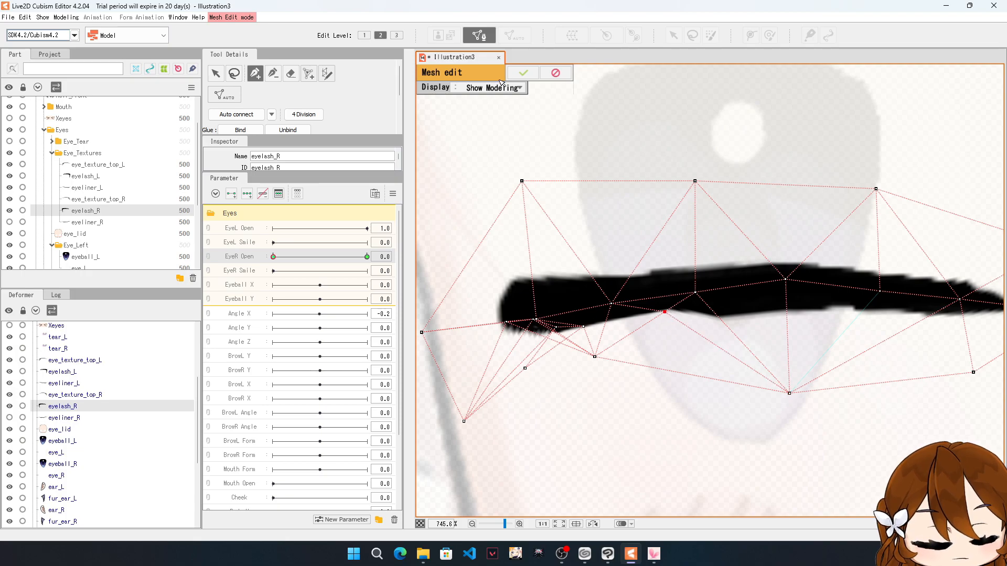
click(521, 73)
drag(665, 313, 659, 325)
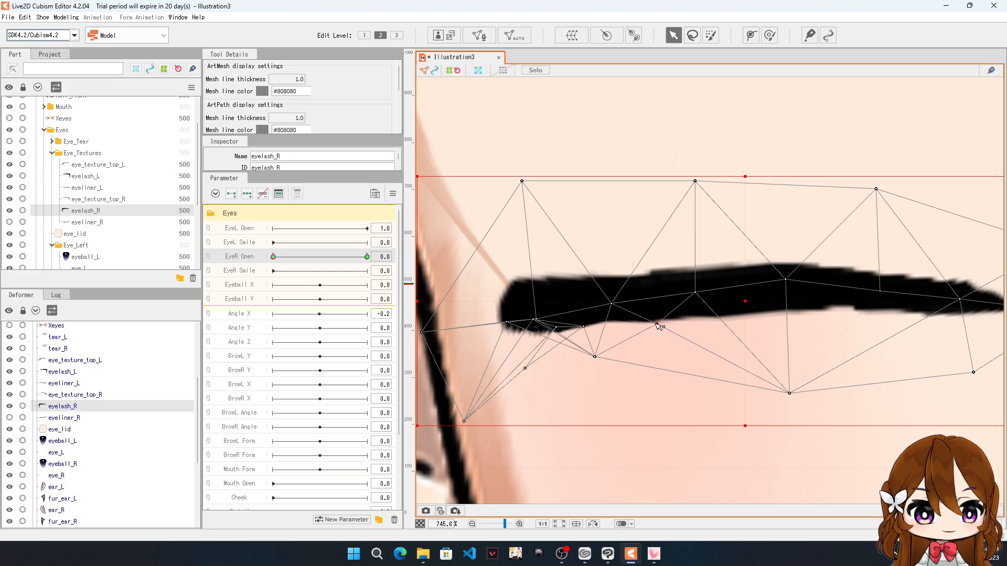
Step: Deselect the lash and preview the right eye's closing by sweeping EyeR Open up to 0.6 and back to 0.0
scroll(587, 302, down, 5)
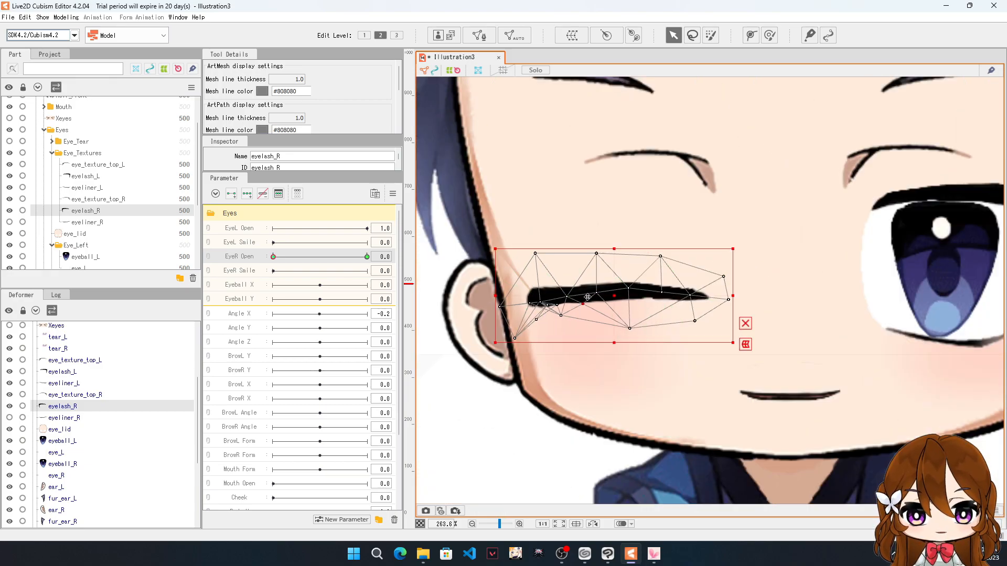
click(480, 444)
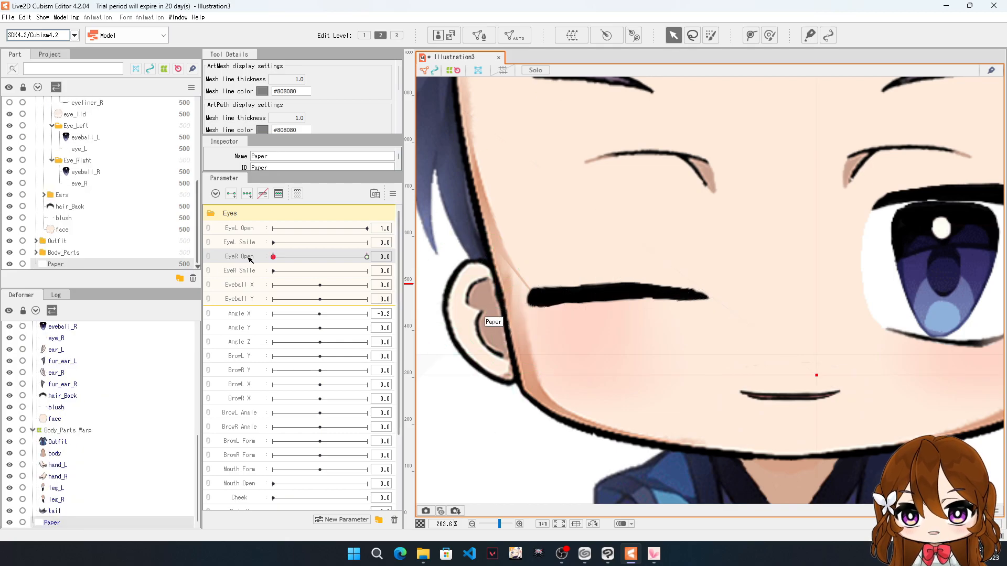
drag(274, 260, 217, 257)
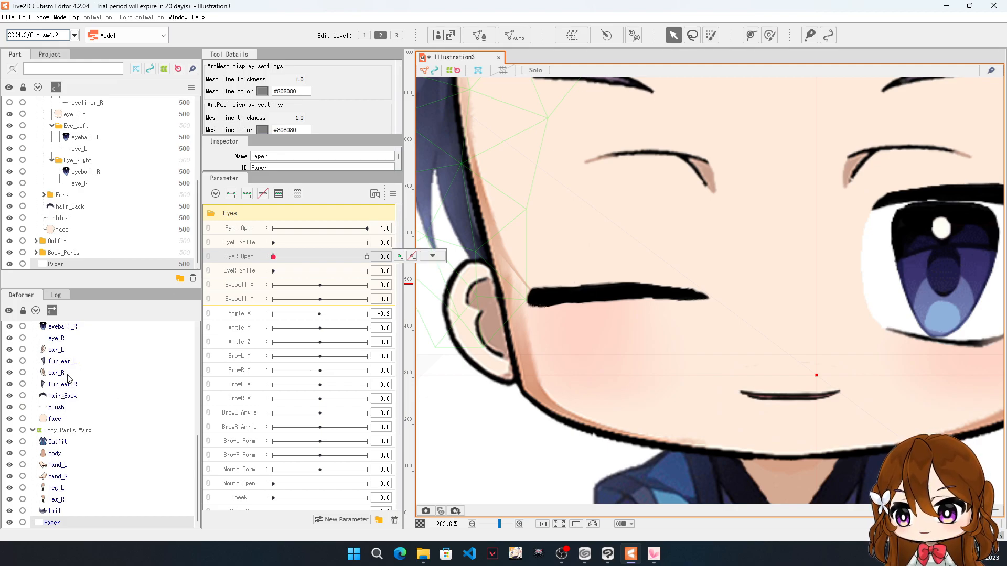
scroll(60, 344, up, 3)
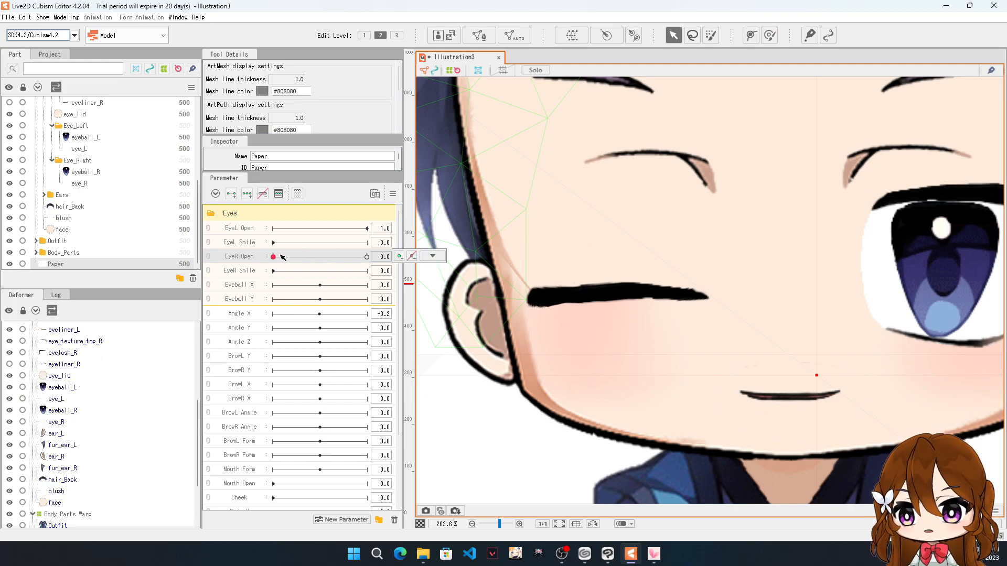
drag(273, 256, 330, 265)
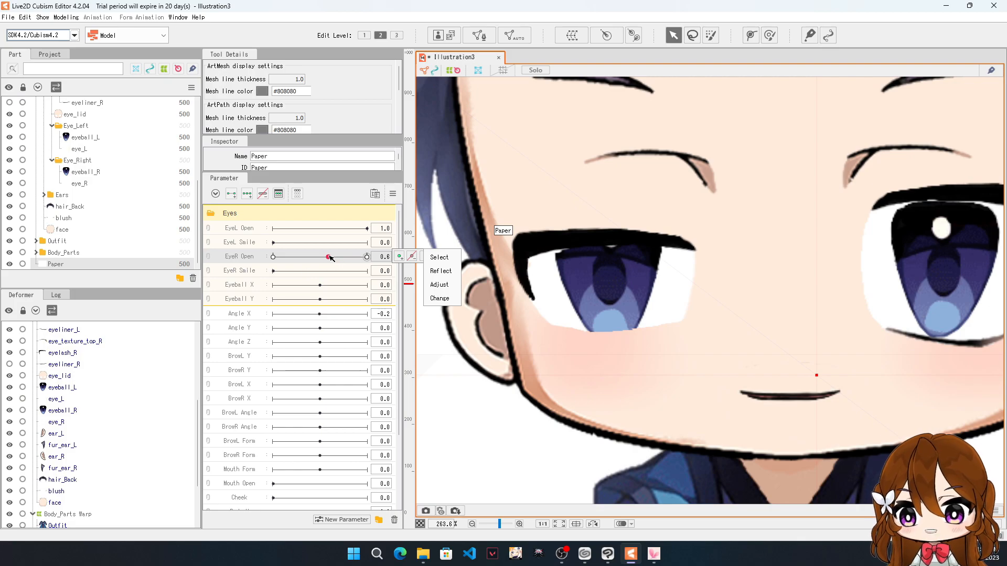
drag(330, 258, 272, 257)
Step: Select all of eyelash_R's mesh vertices and shift the closed lash slightly toward the outer side of the face
click(69, 353)
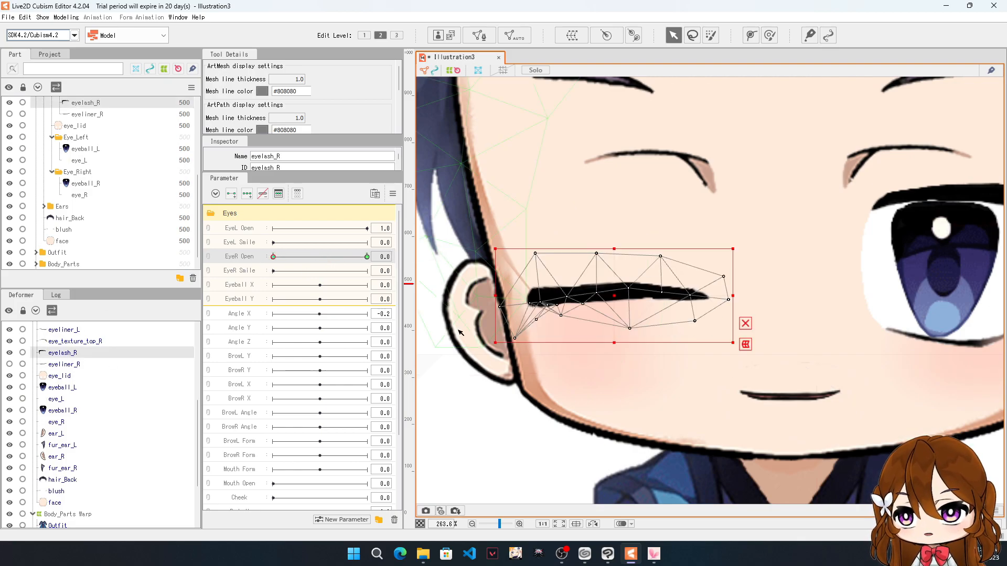
scroll(585, 330, up, 5)
scroll(641, 350, down, 2)
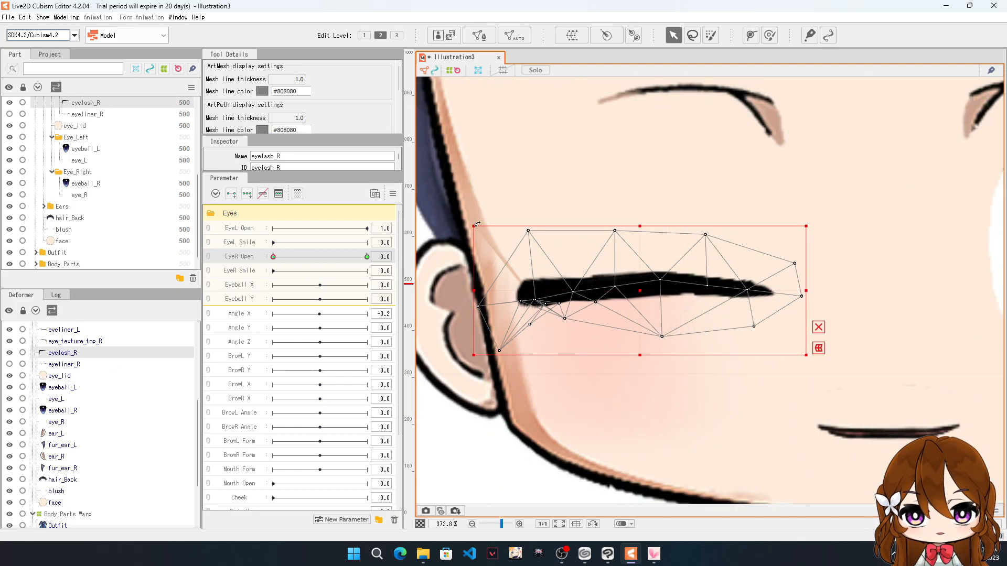
drag(464, 217, 911, 372)
scroll(653, 337, up, 2)
mouse_move(651, 283)
mouse_down()
mouse_move(642, 299)
mouse_move(641, 283)
mouse_up()
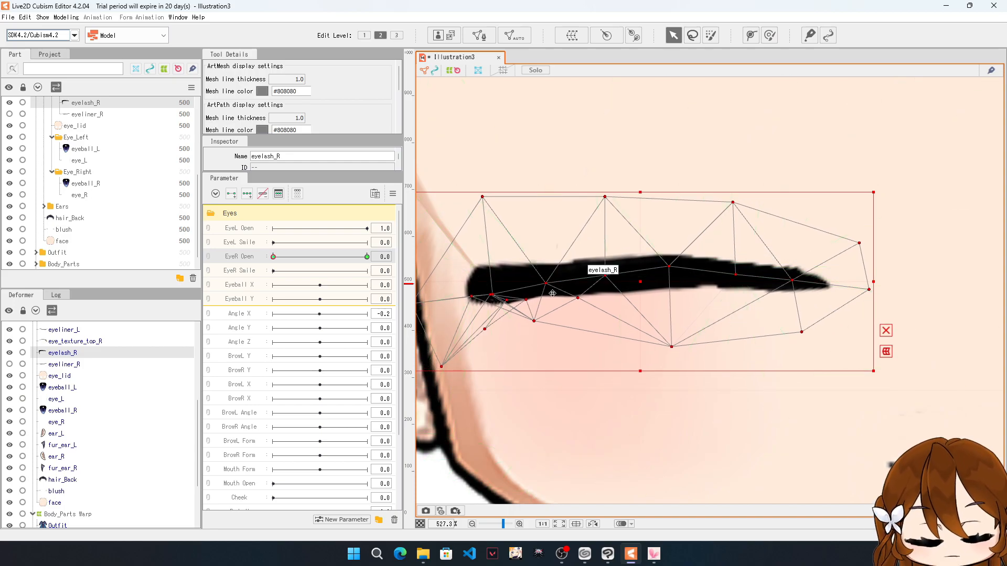
Step: Check the shifted lash by sweeping EyeR Open between closed and open, ending at 0.0 with the lash deselected
drag(273, 257, 313, 268)
drag(330, 257, 248, 312)
scroll(509, 296, down, 5)
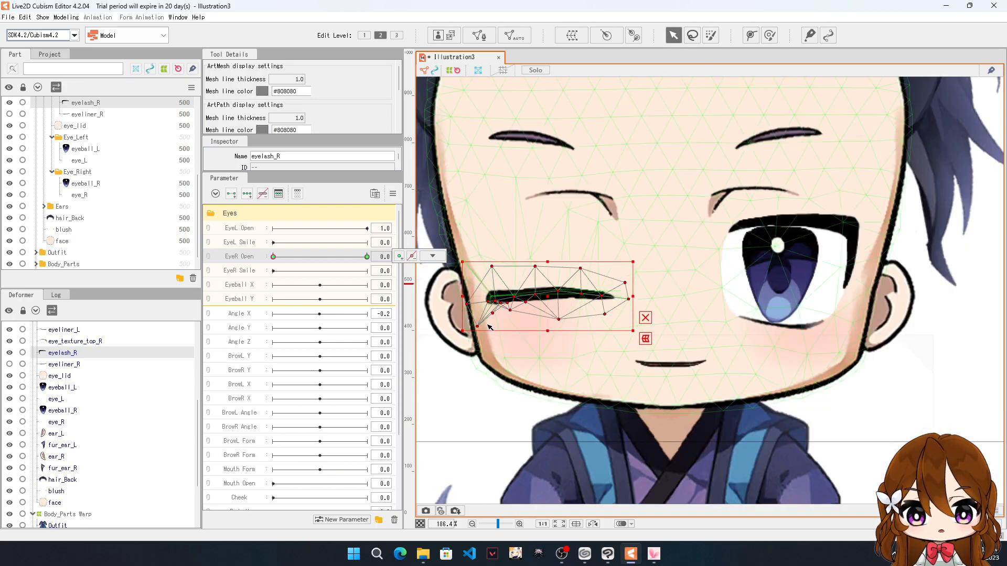
click(496, 370)
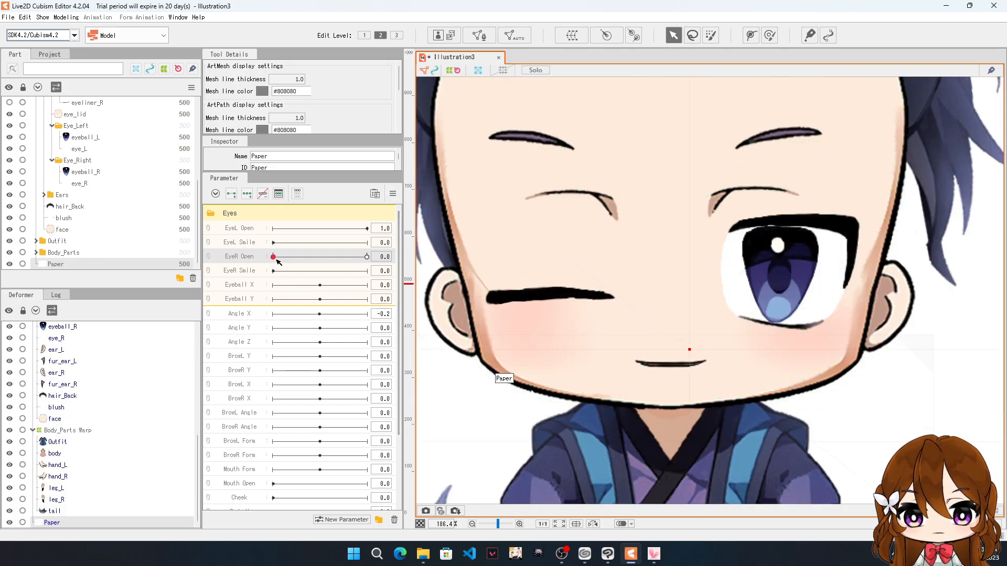
drag(273, 258, 272, 284)
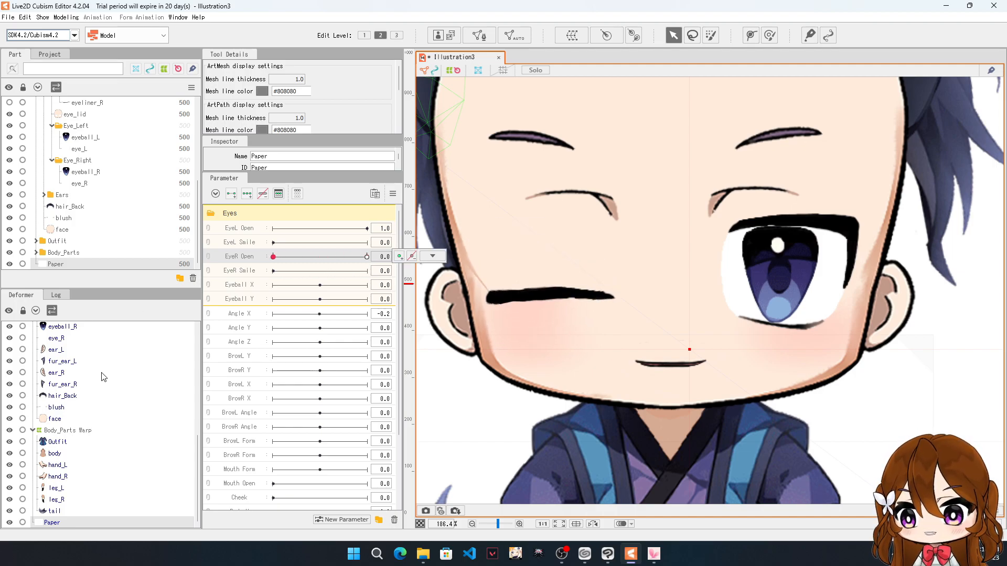
Step: Make eyeliner_R visible, select it and give it two keys on EyeR Open
scroll(90, 152, up, 2)
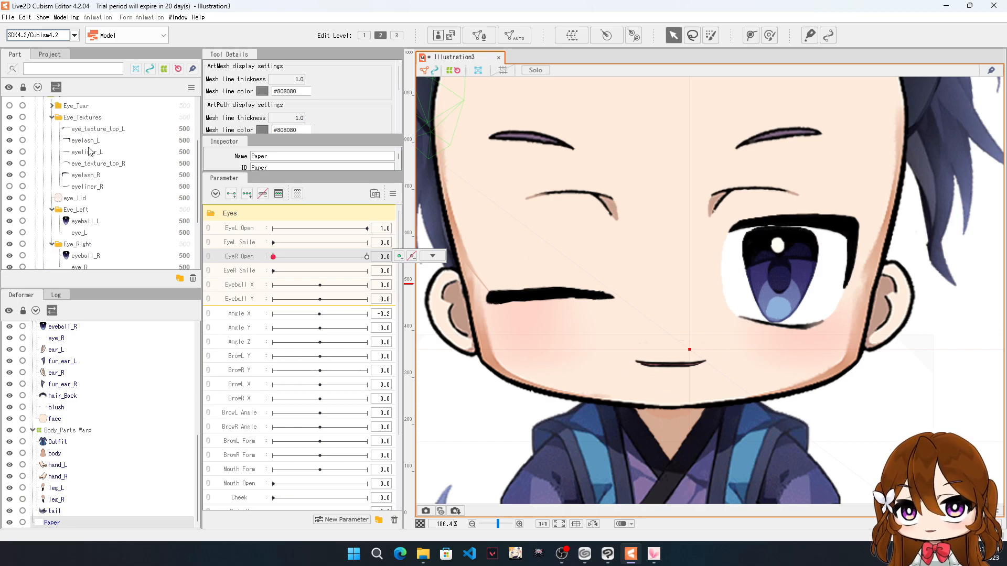
click(10, 187)
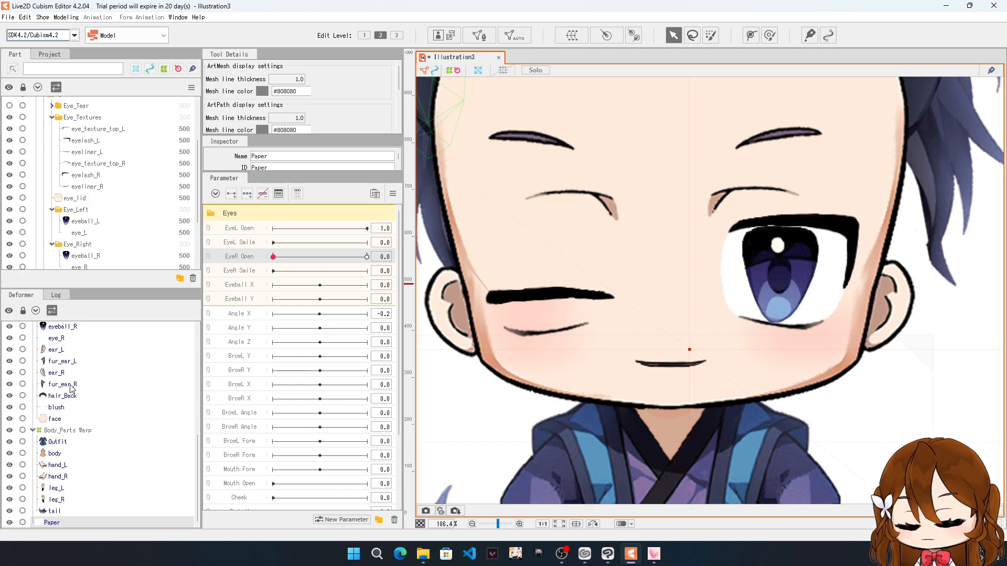
scroll(75, 383, up, 4)
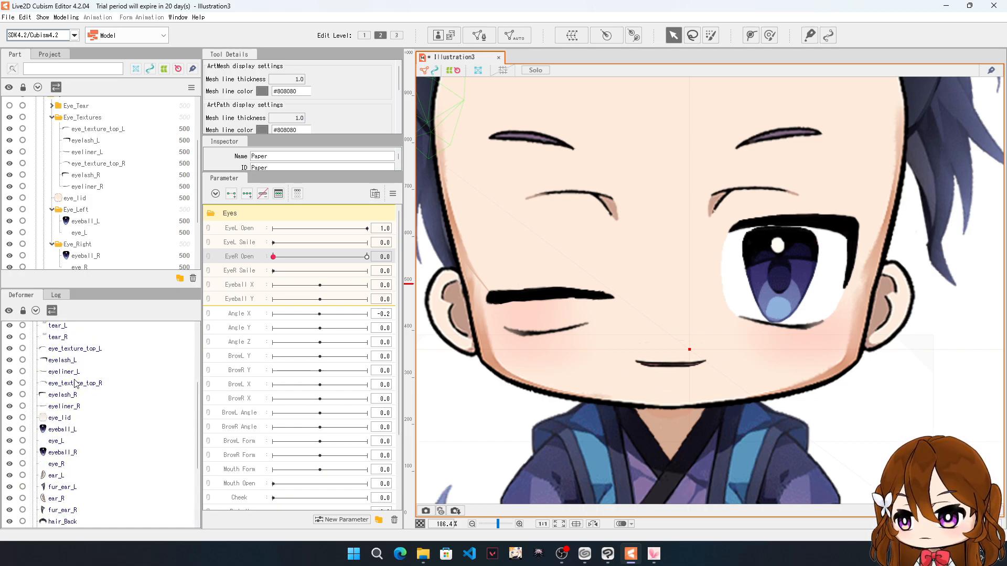
click(74, 409)
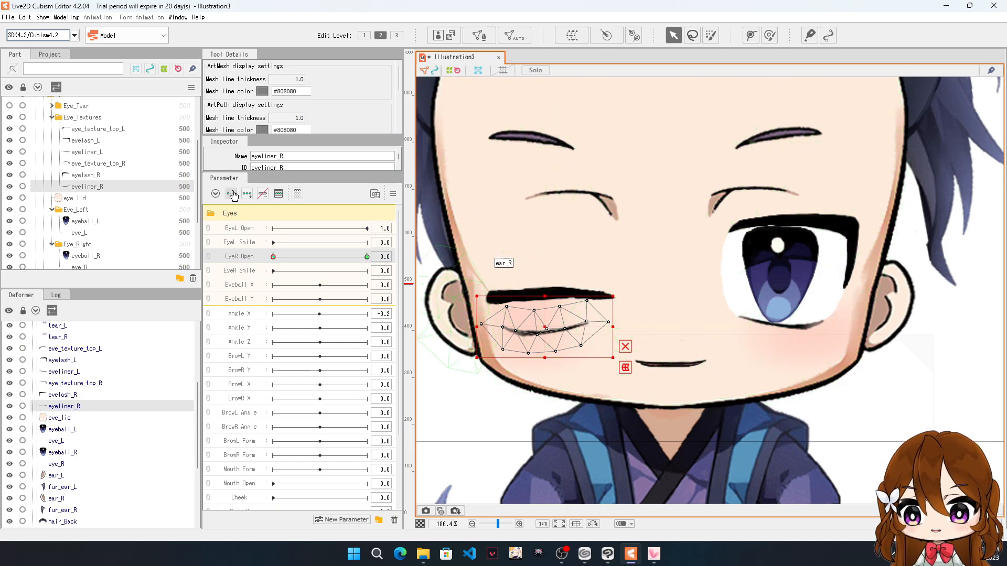
Step: Move all of eyeliner_R's mesh vertices up onto the closed eyelash line at EyeR Open 0.0
scroll(497, 318, up, 4)
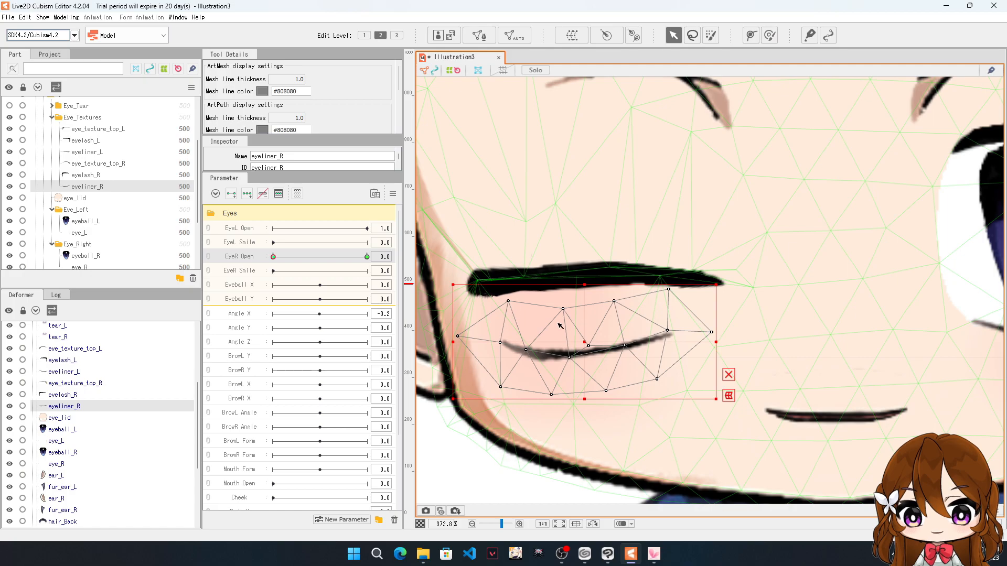
scroll(447, 301, down, 3)
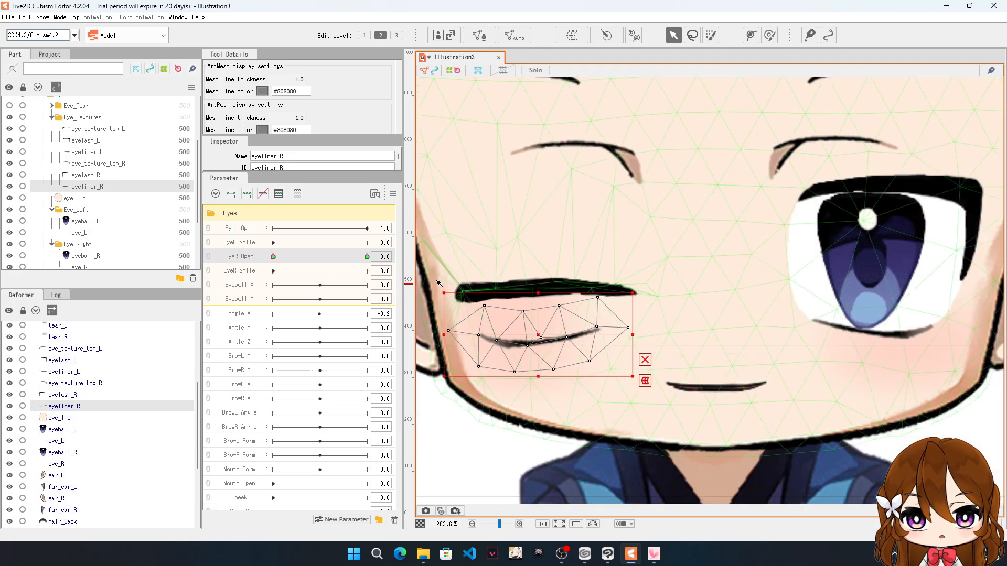
scroll(576, 328, up, 3)
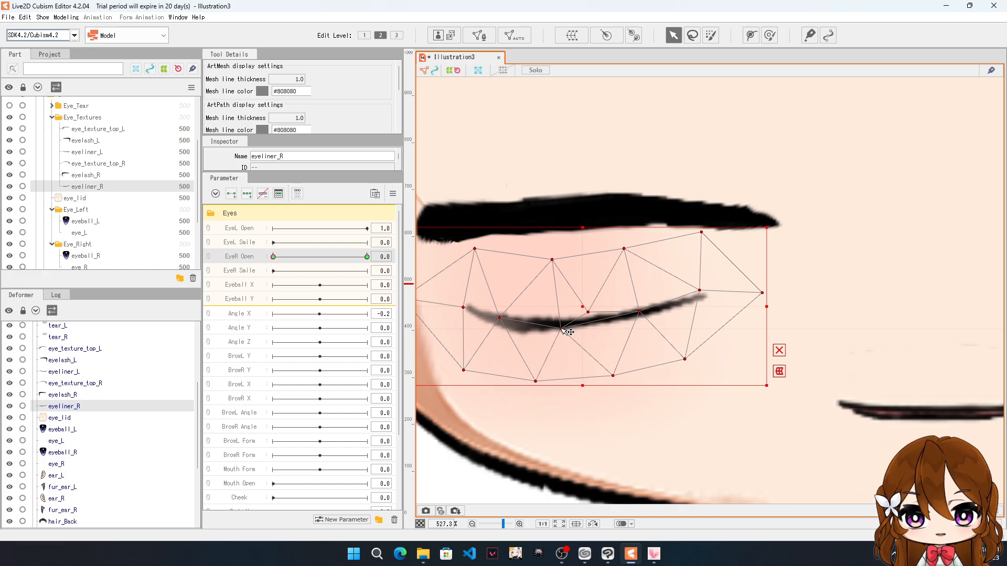
drag(563, 329, 562, 229)
mouse_move(703, 192)
mouse_down()
mouse_move(702, 205)
mouse_move(701, 184)
mouse_up()
click(725, 253)
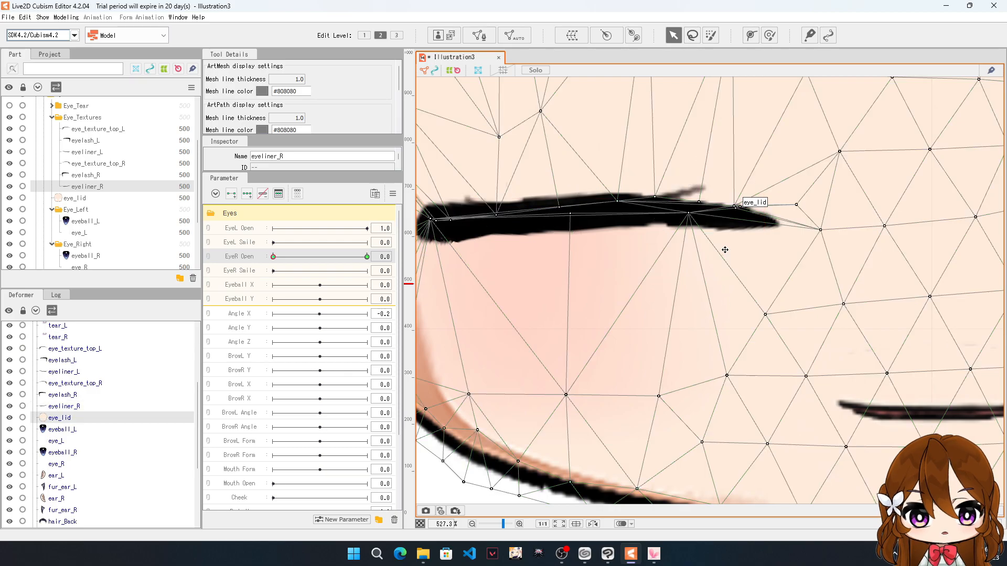
Step: Reselect eyeliner_R and pull its end vertices into the black lash so the liner's protruding tip is hidden
click(684, 193)
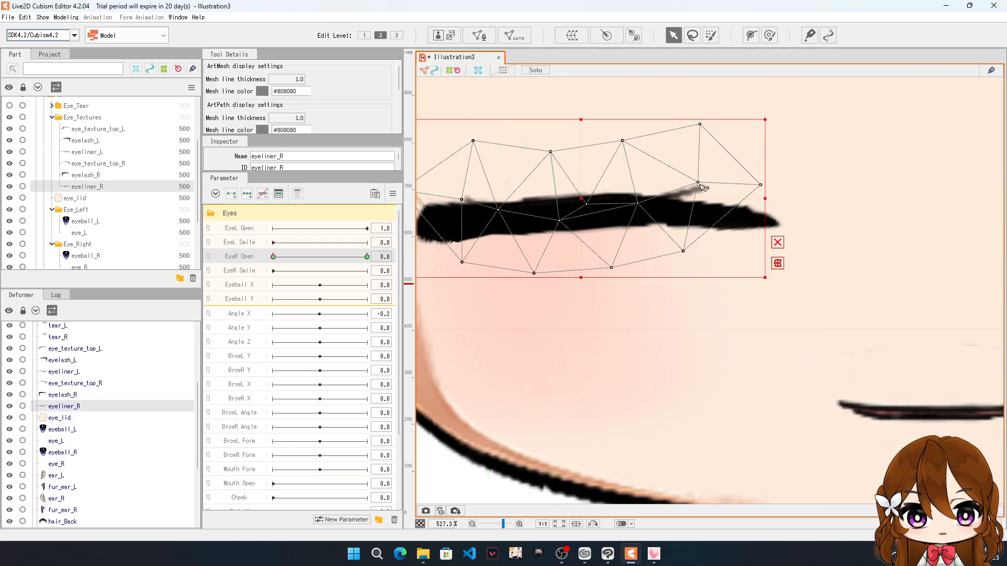
key(ctrl+z)
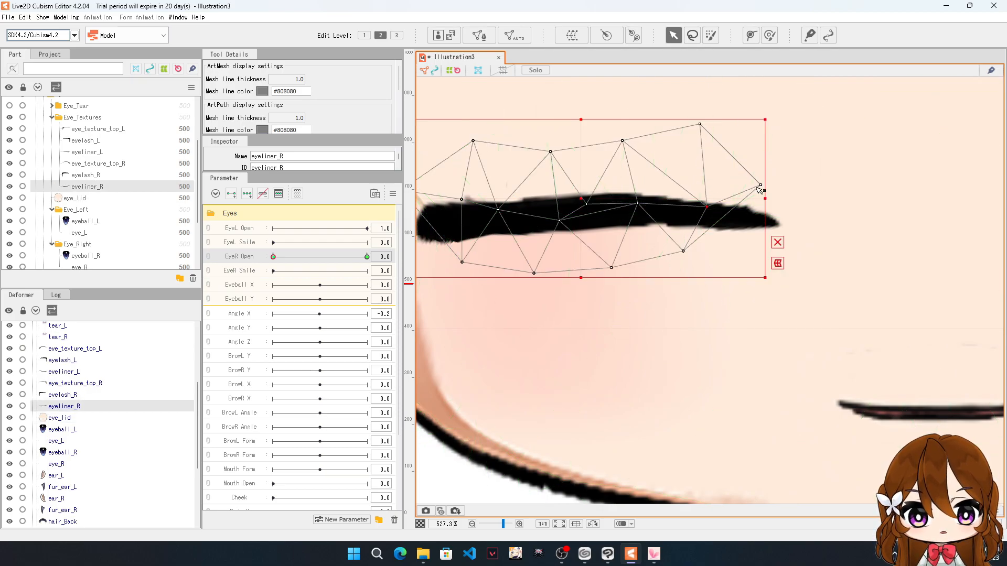
drag(760, 187, 767, 201)
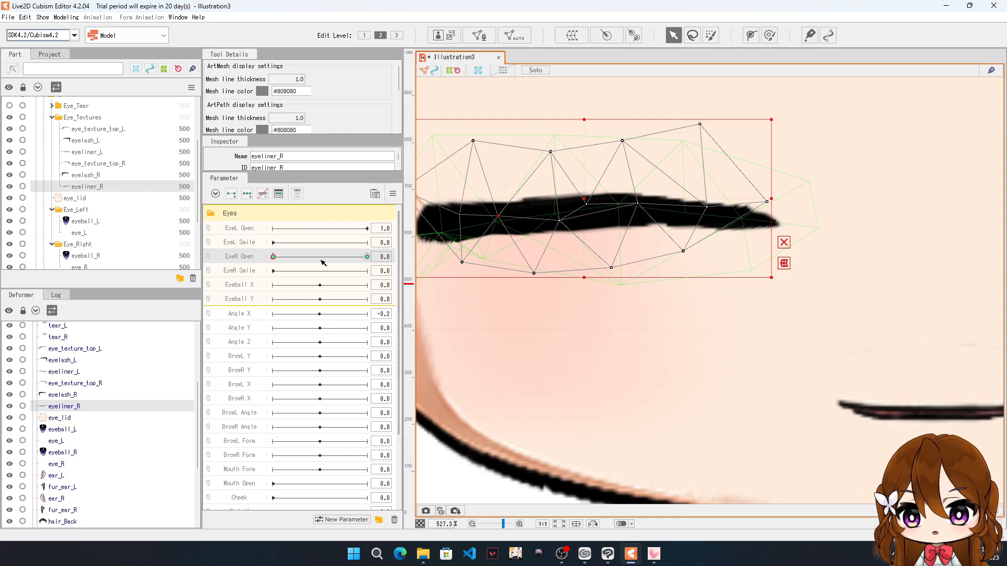
scroll(482, 336, down, 3)
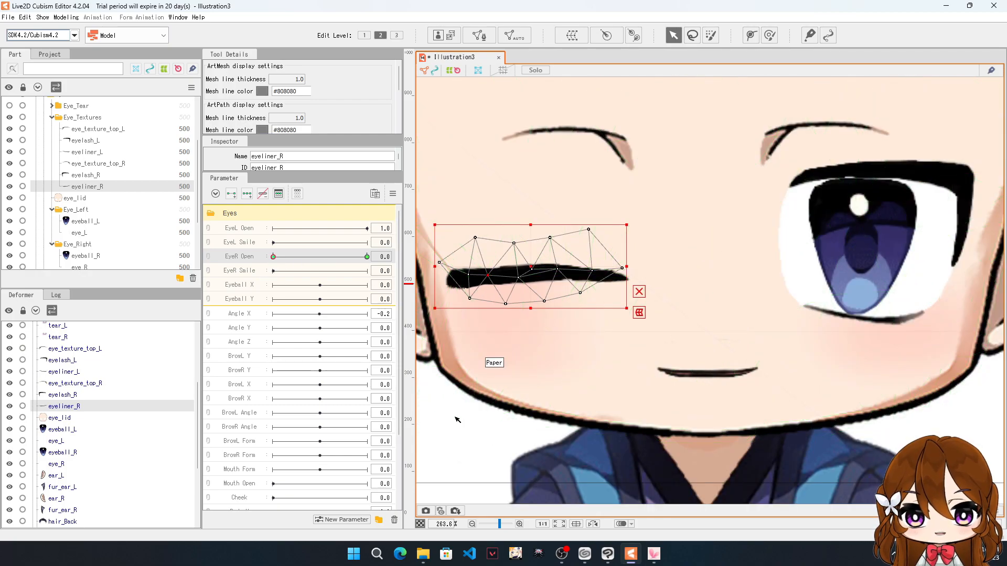
Step: Deselect the eyeliner and preview the right eye's blink by sweeping EyeR Open between 1.0 and 0.0, ending at 0.0
click(482, 352)
drag(273, 257, 379, 326)
scroll(623, 319, down, 4)
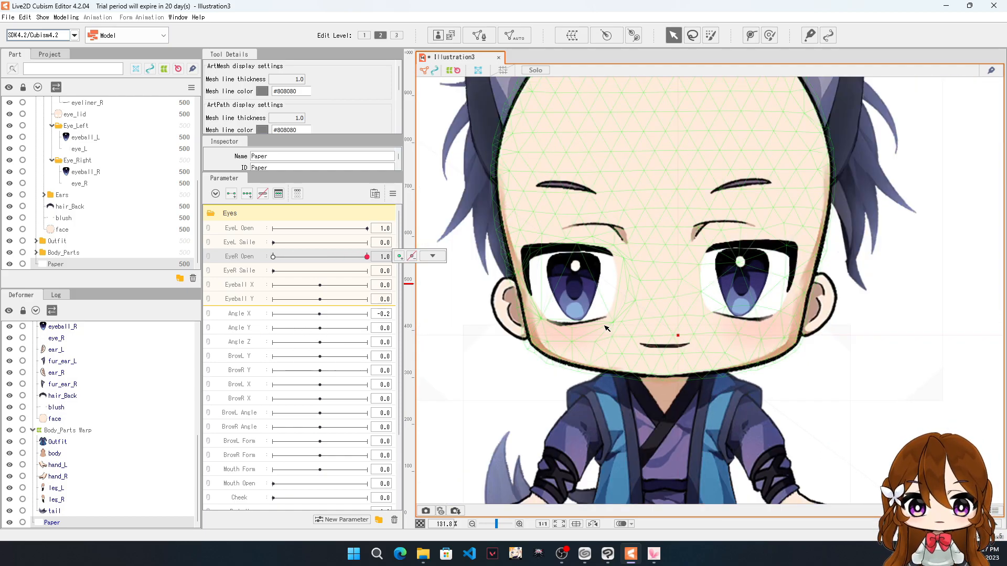
drag(369, 258, 283, 285)
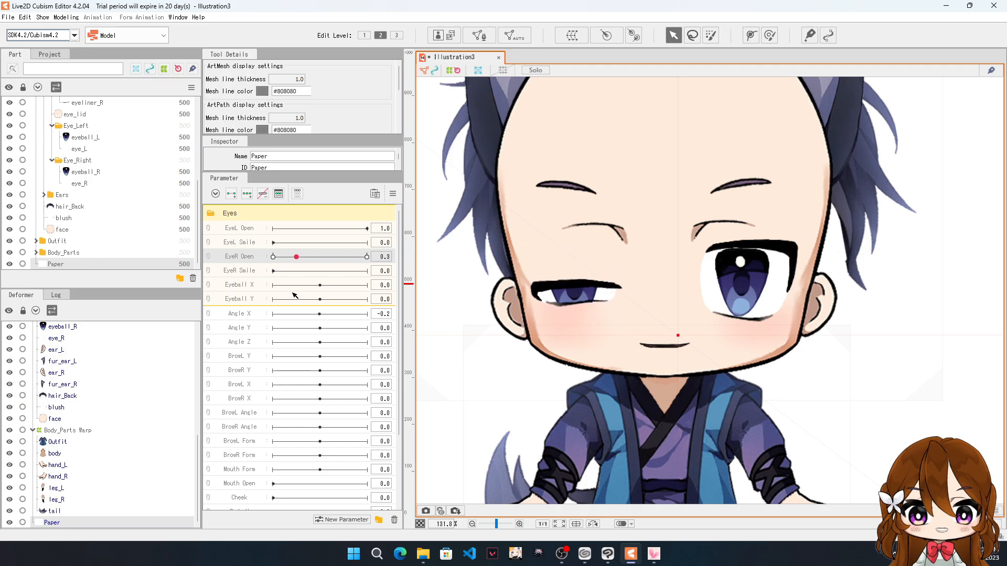
drag(376, 285, 352, 313)
drag(258, 328, 374, 316)
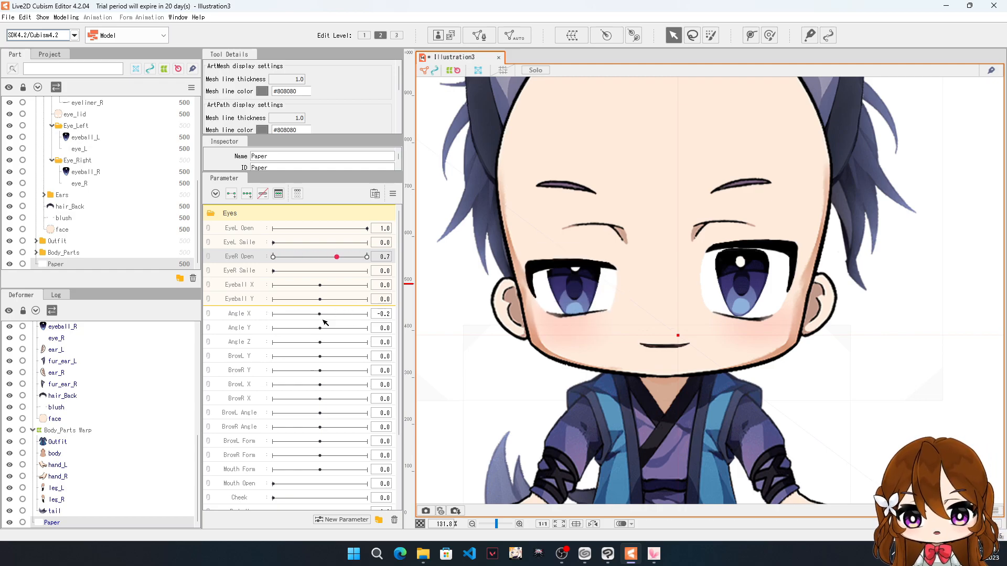
drag(292, 328, 265, 325)
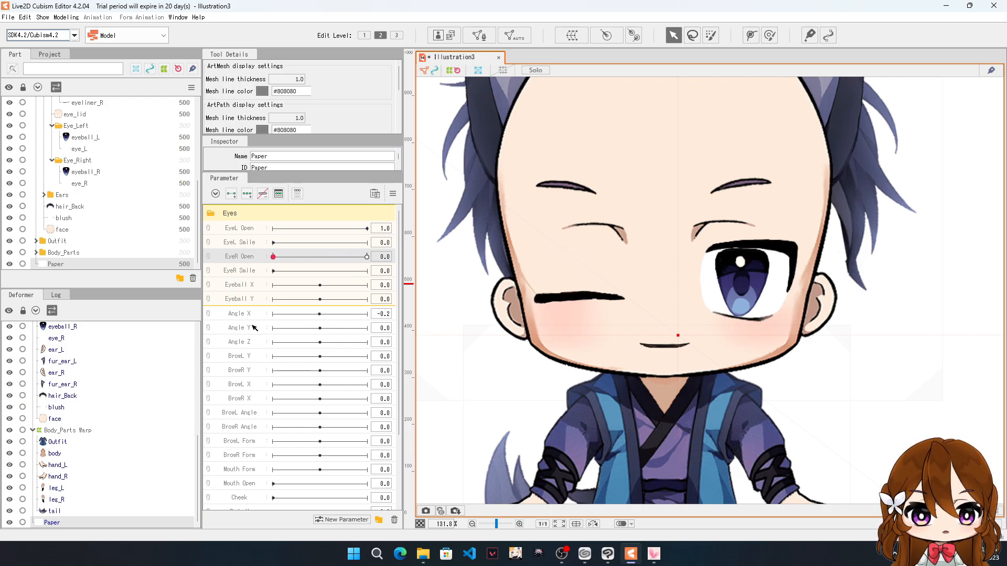
Step: Hide eyelash_L and eyeliner_L to expose the eyelid opening around the left eye
scroll(540, 279, down, 2)
scroll(638, 279, up, 3)
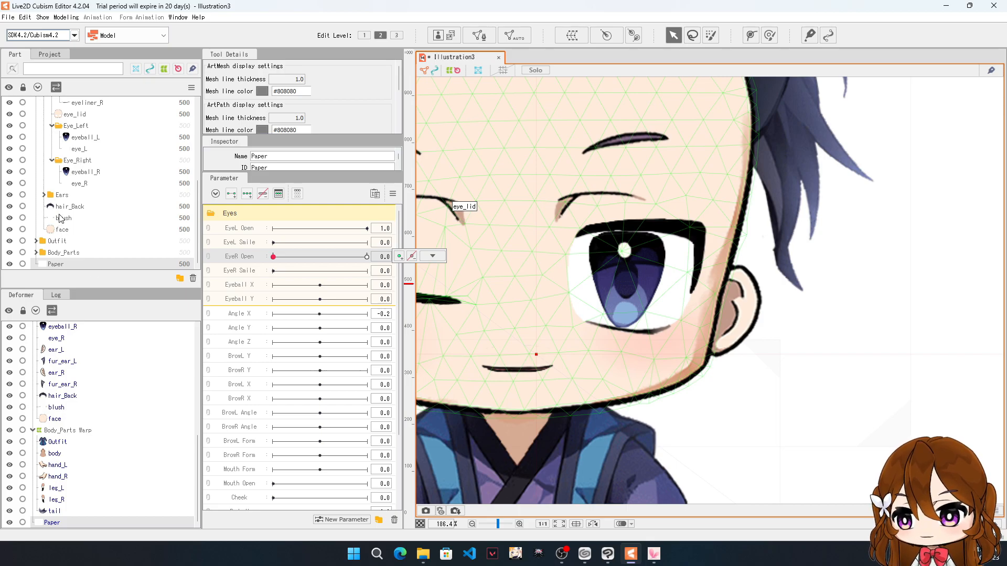
scroll(90, 156, up, 3)
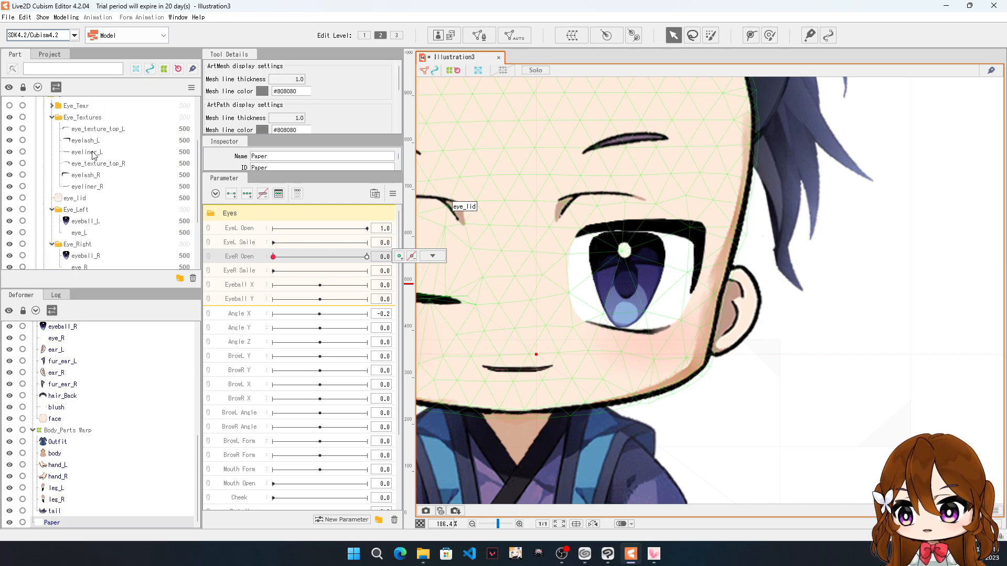
click(10, 141)
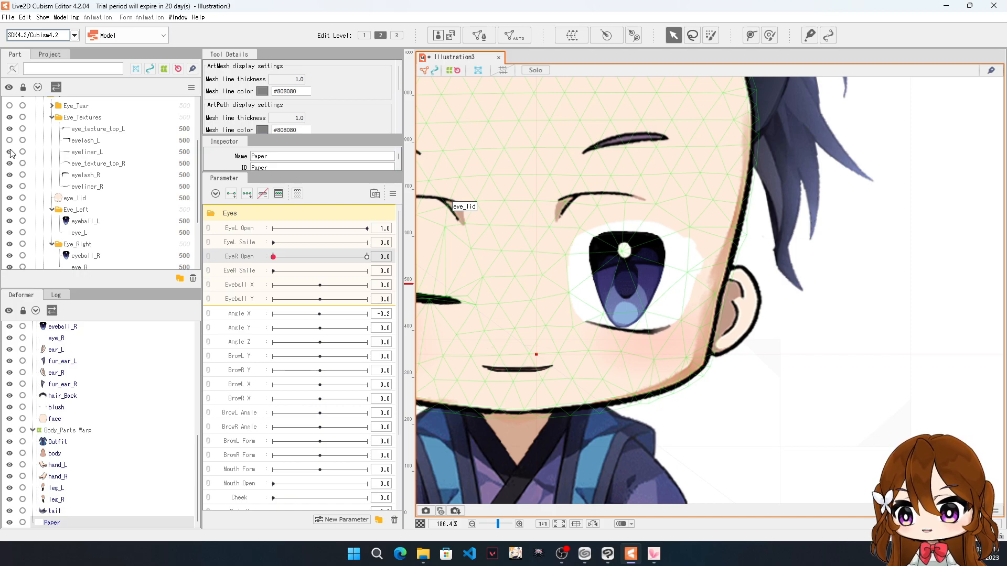
click(9, 152)
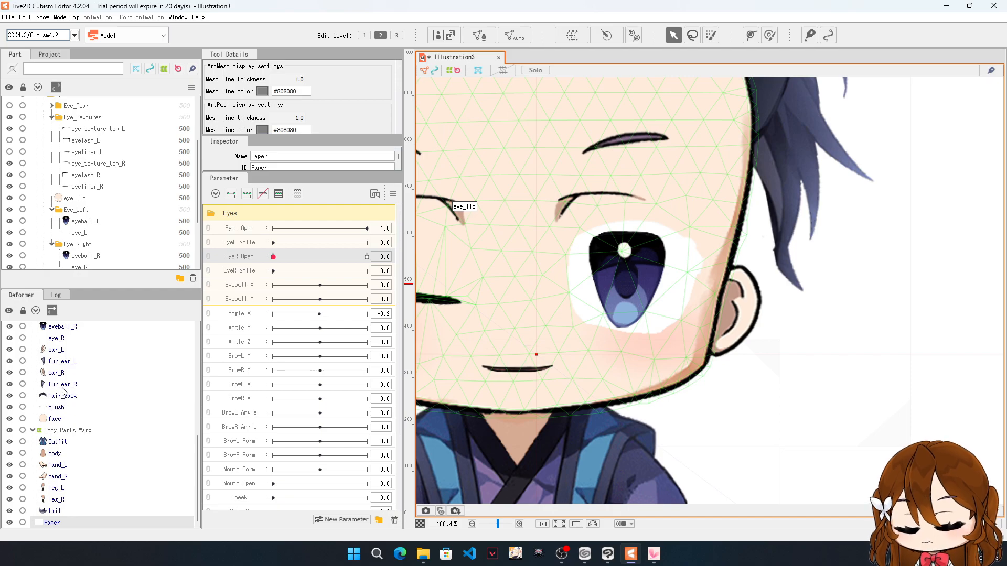
Step: Open eye_lid's mesh for manual editing and move the vertex on the left pupil's highlight to the middle of the eye
scroll(63, 391, up, 1)
scroll(68, 386, up, 1)
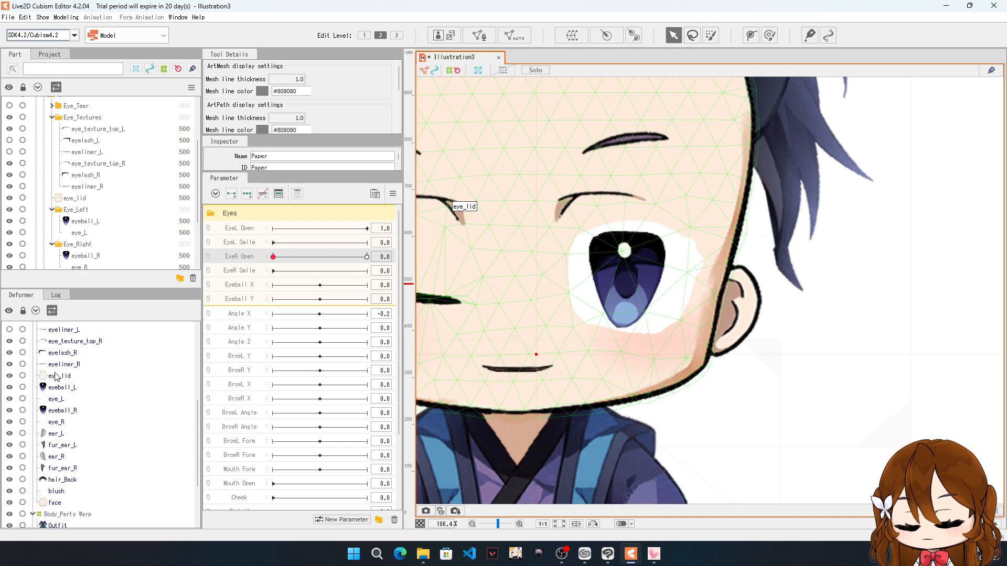
click(57, 376)
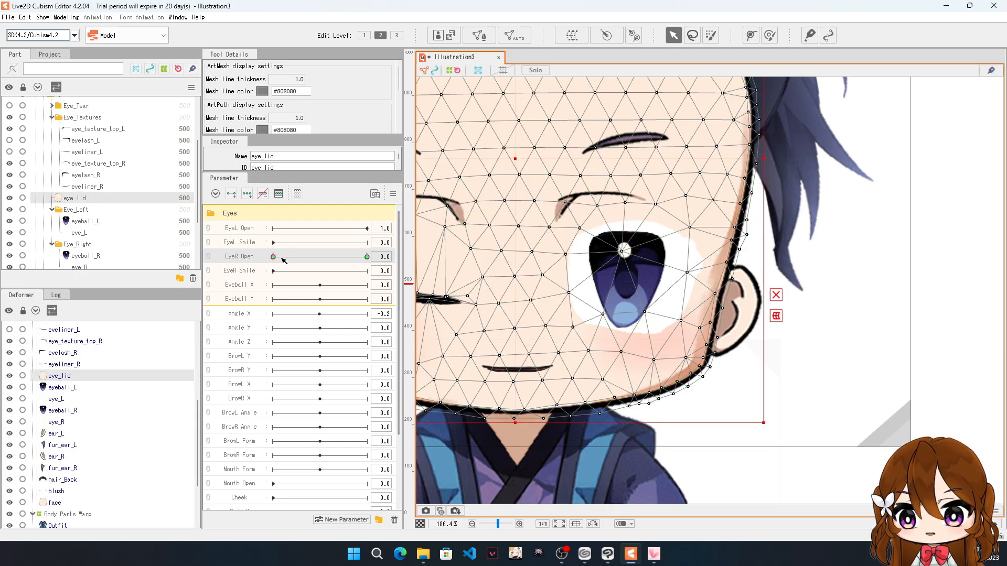
mouse_move(273, 257)
mouse_down()
mouse_move(313, 259)
mouse_move(271, 269)
mouse_up()
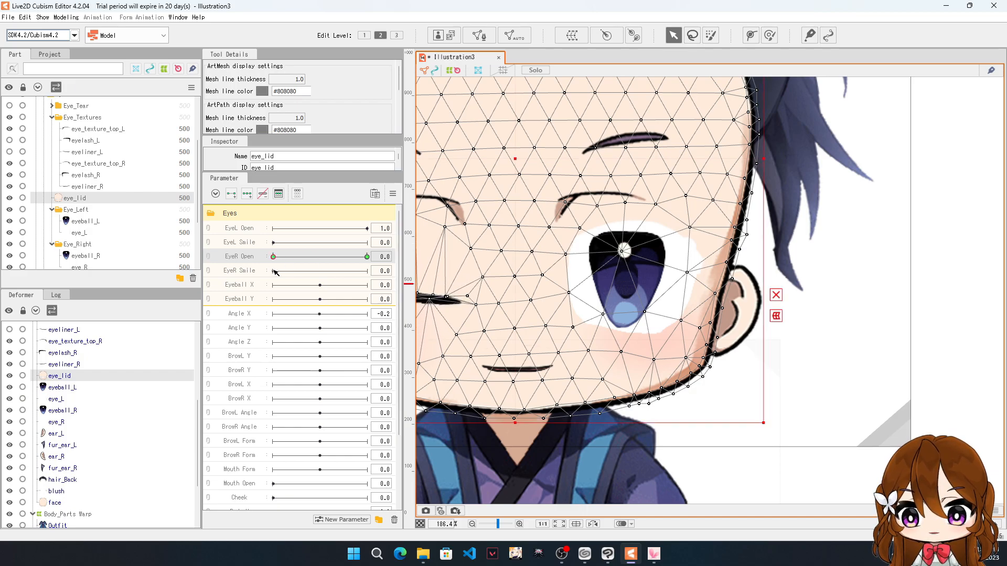
scroll(633, 240, up, 3)
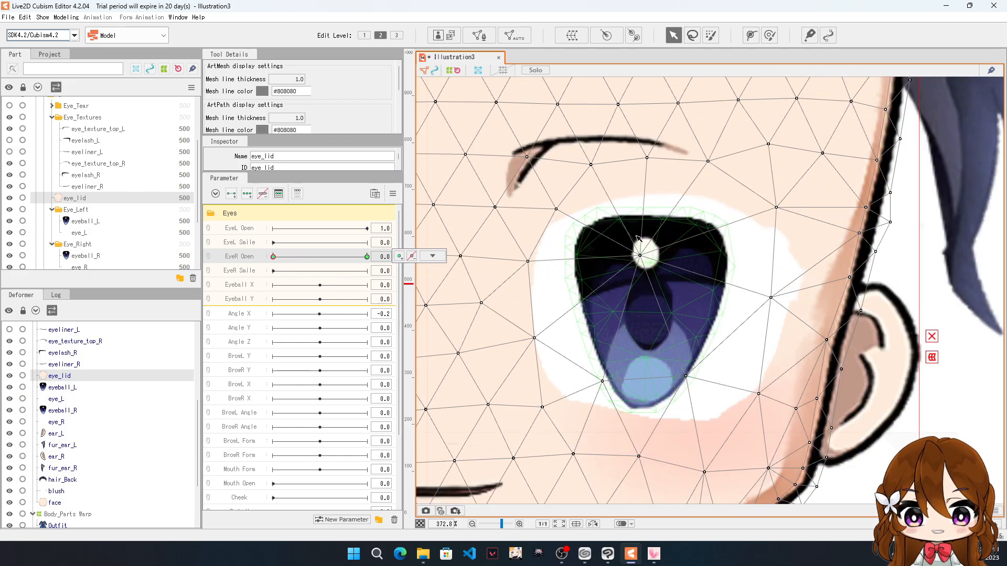
click(479, 35)
drag(639, 255, 666, 303)
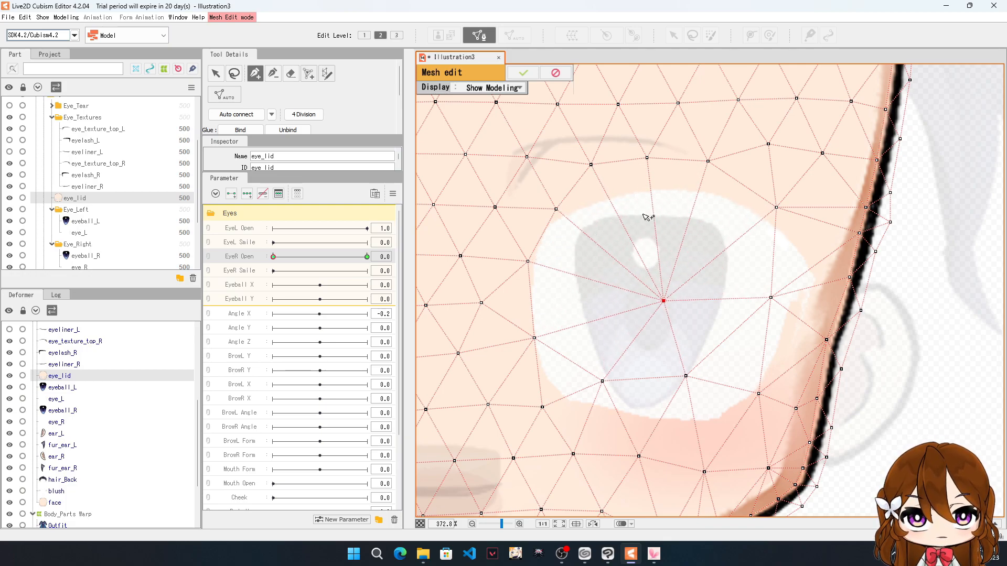
Step: Add three mesh vertices to eye_lid just above the left eye opening, following its upper edge
click(627, 185)
click(647, 158)
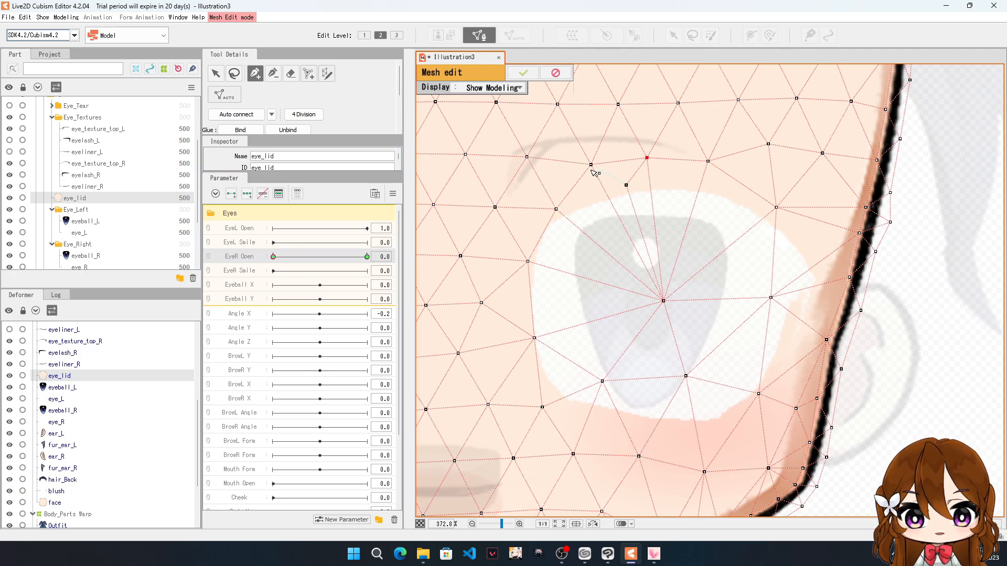
click(591, 165)
click(626, 185)
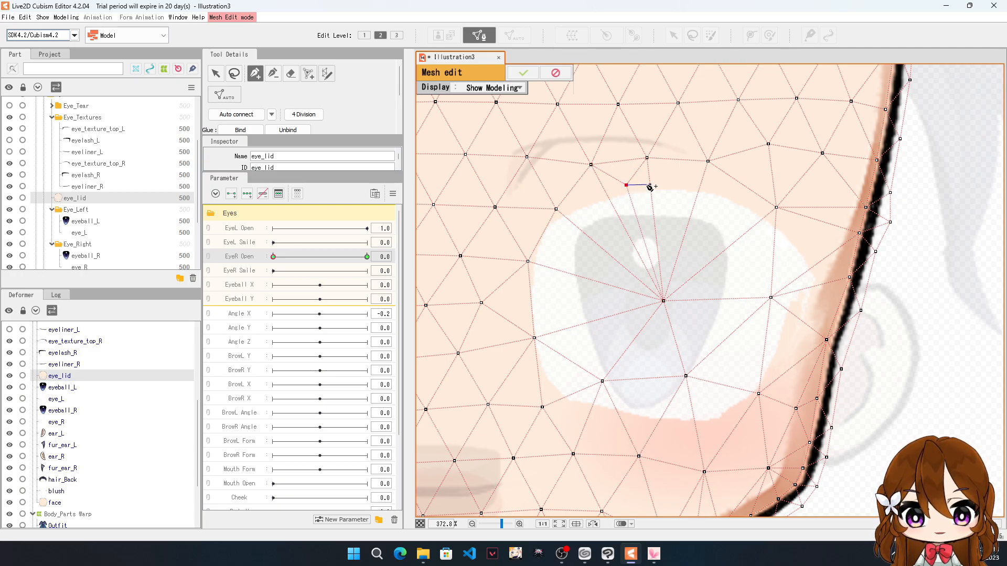
click(647, 158)
click(677, 180)
click(708, 162)
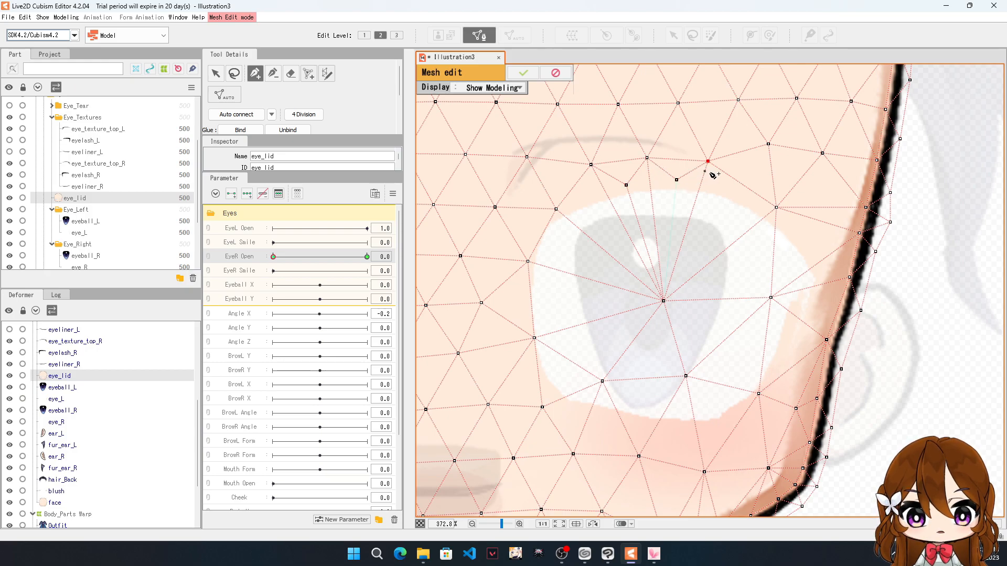
click(734, 195)
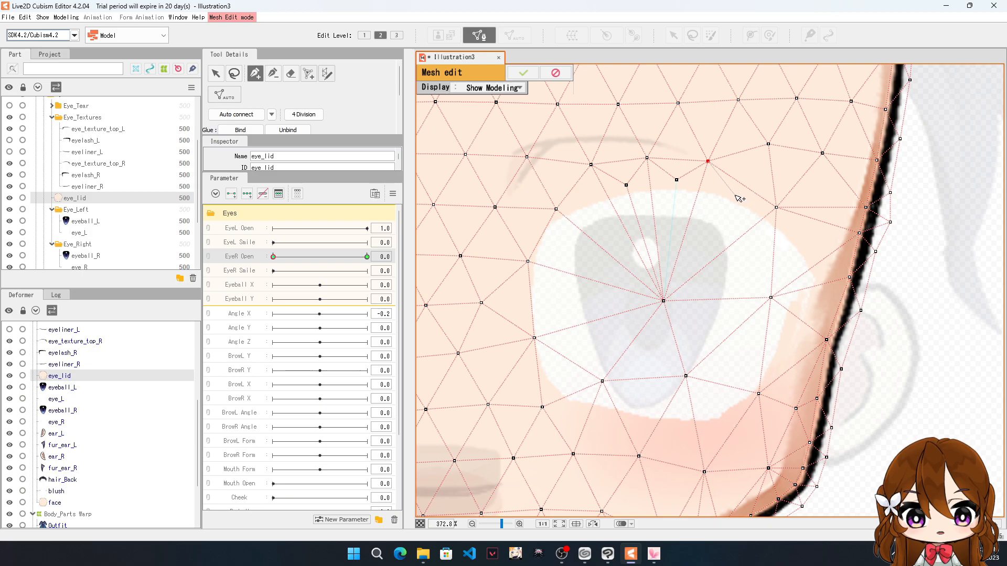
click(776, 208)
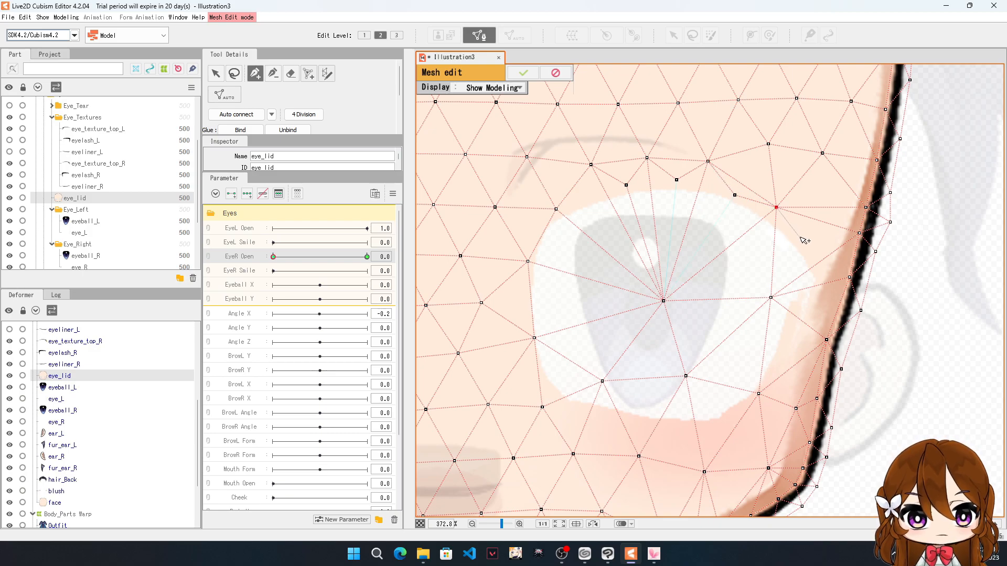
Step: Add five mesh vertices to eye_lid down the outer edge of the left eye opening
click(801, 237)
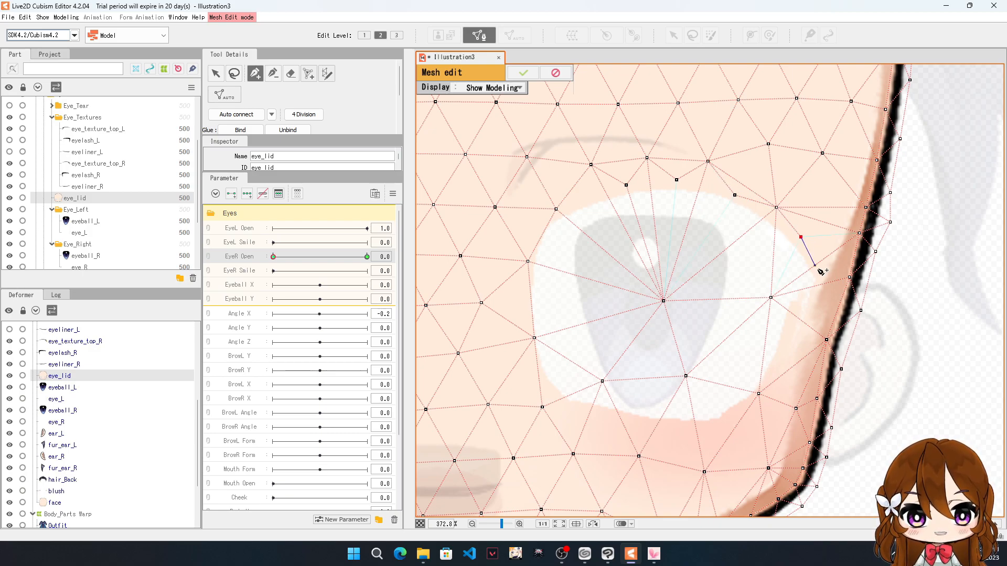
click(816, 263)
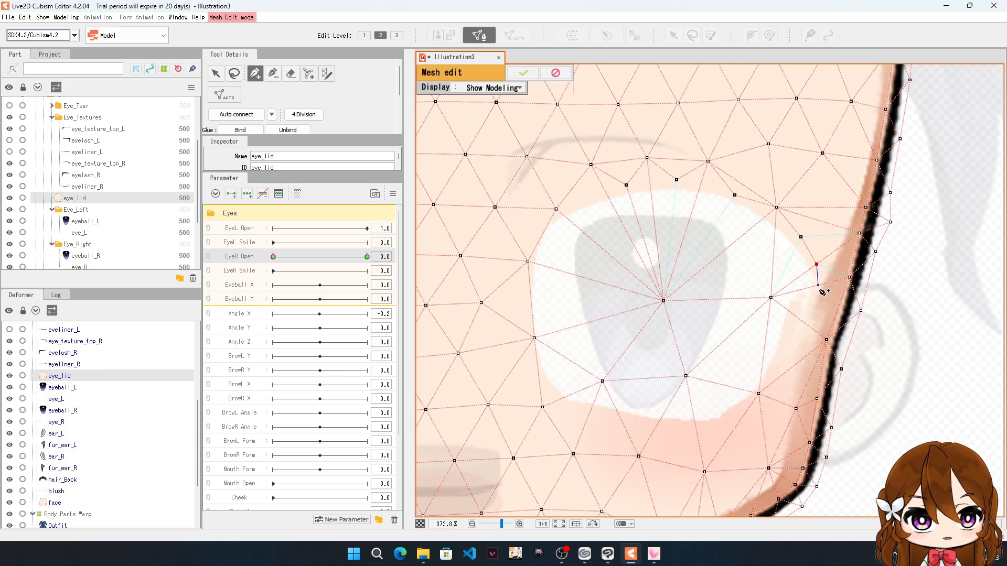
click(821, 285)
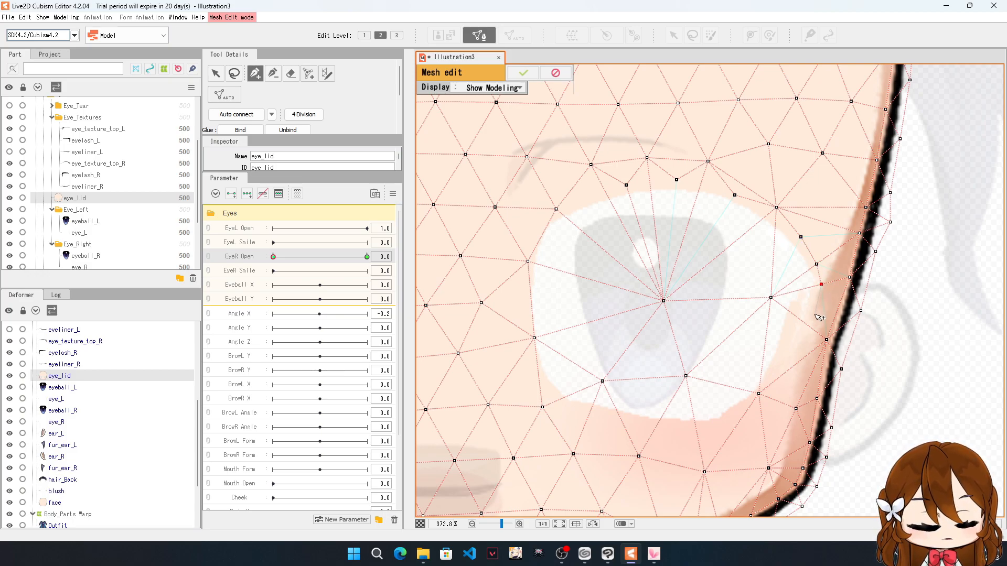
click(804, 323)
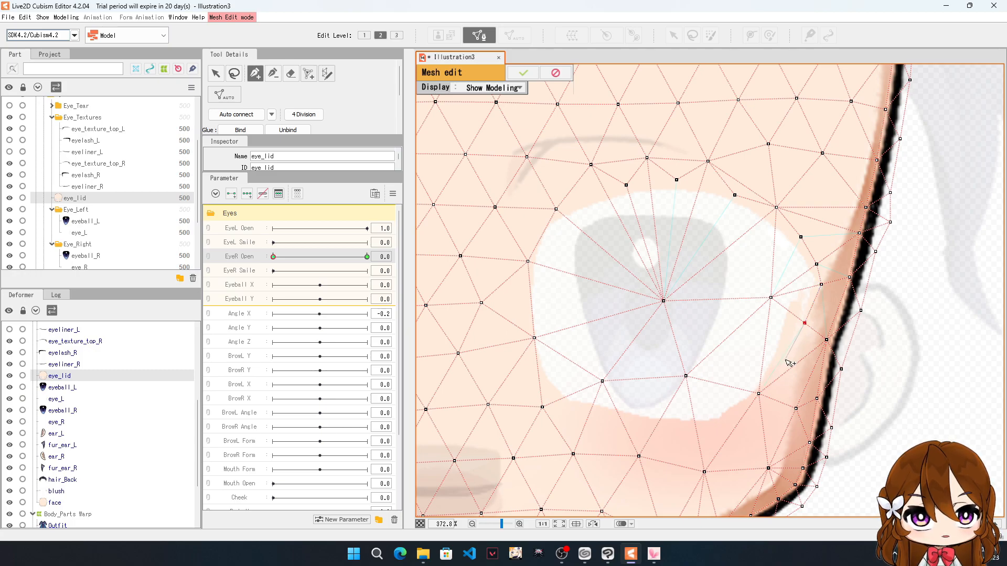
click(785, 359)
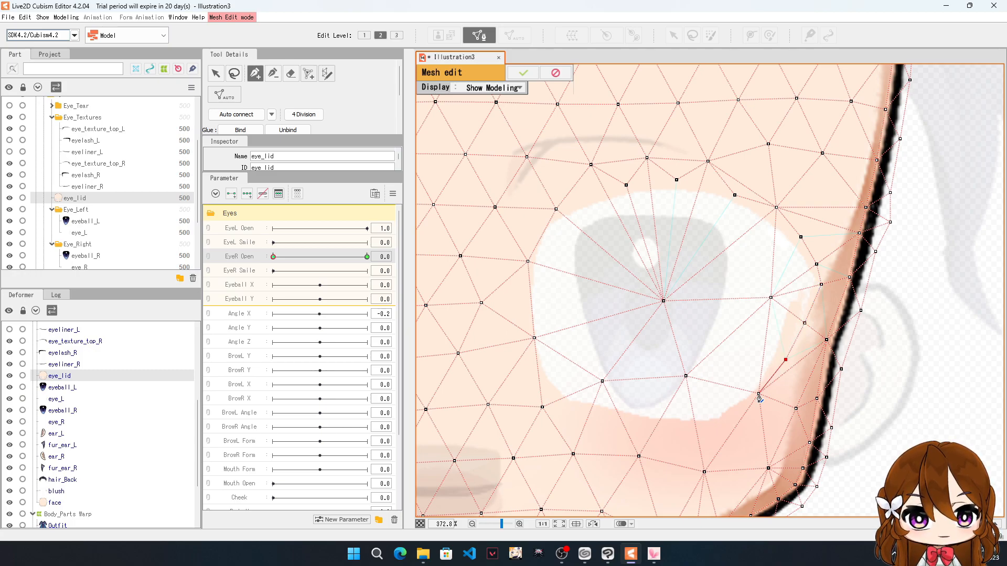
Step: Add six mesh vertices to eye_lid along the lower edge of the left eye opening, starting from its outer corner
click(759, 395)
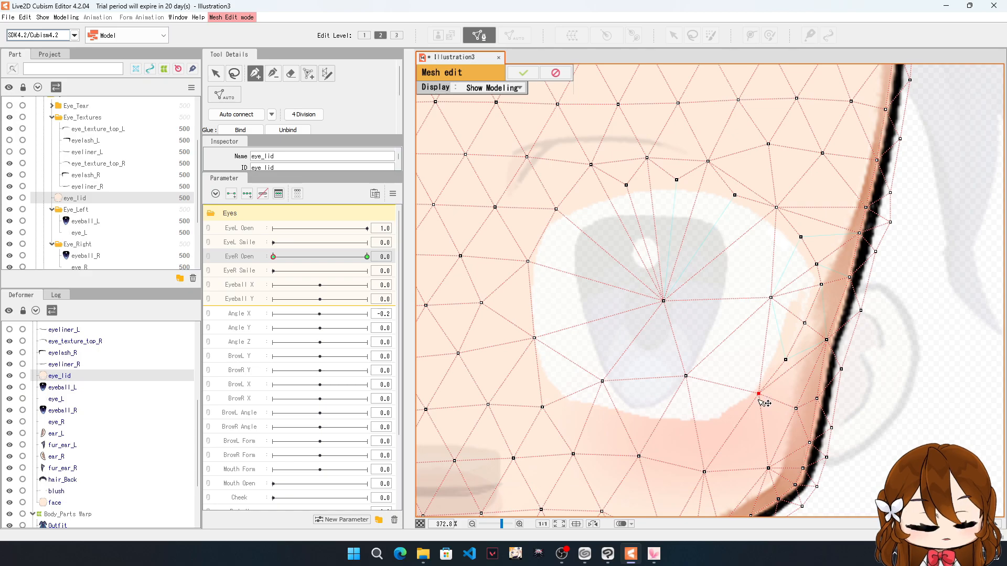
click(722, 423)
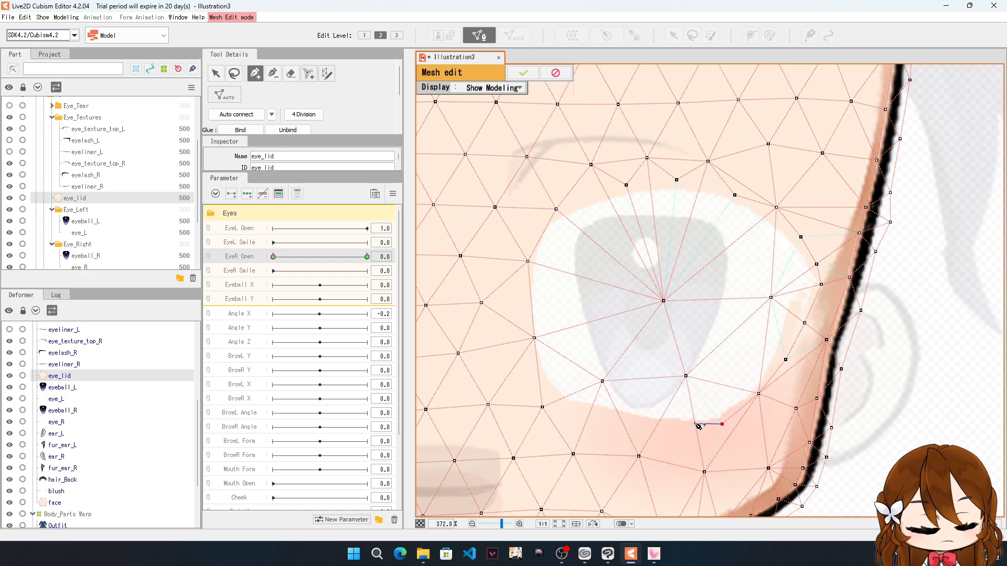
click(696, 429)
click(655, 427)
click(622, 422)
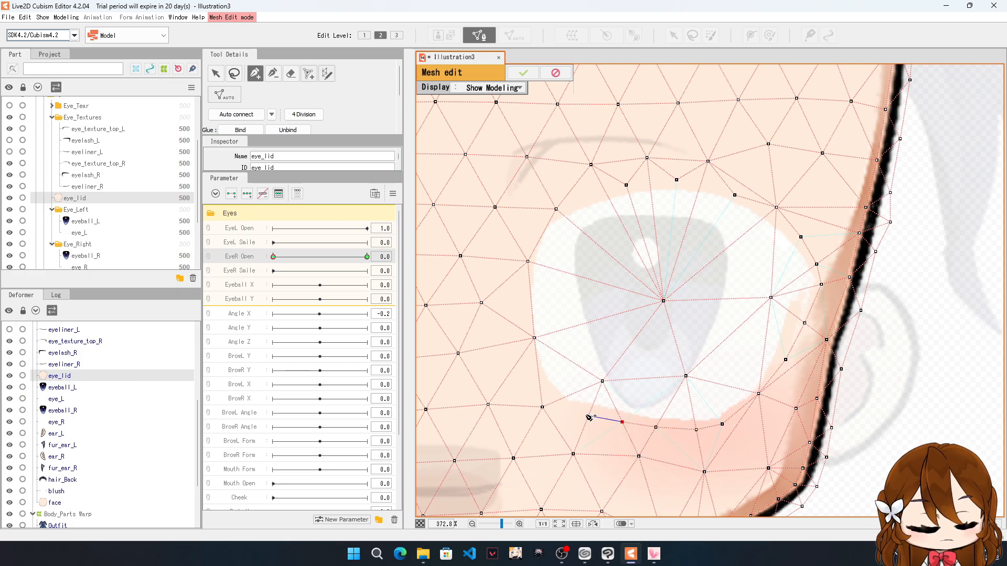
click(588, 415)
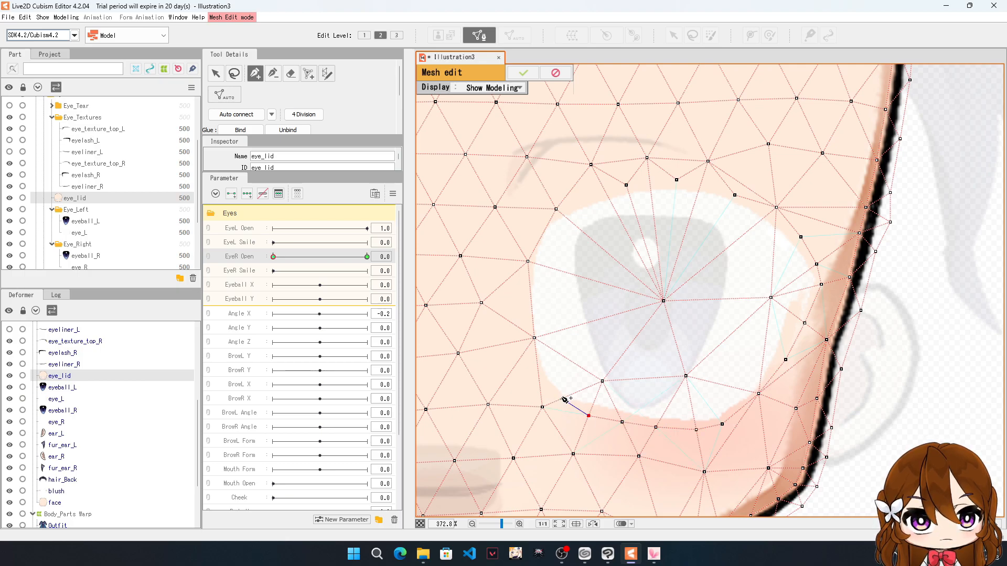
click(561, 399)
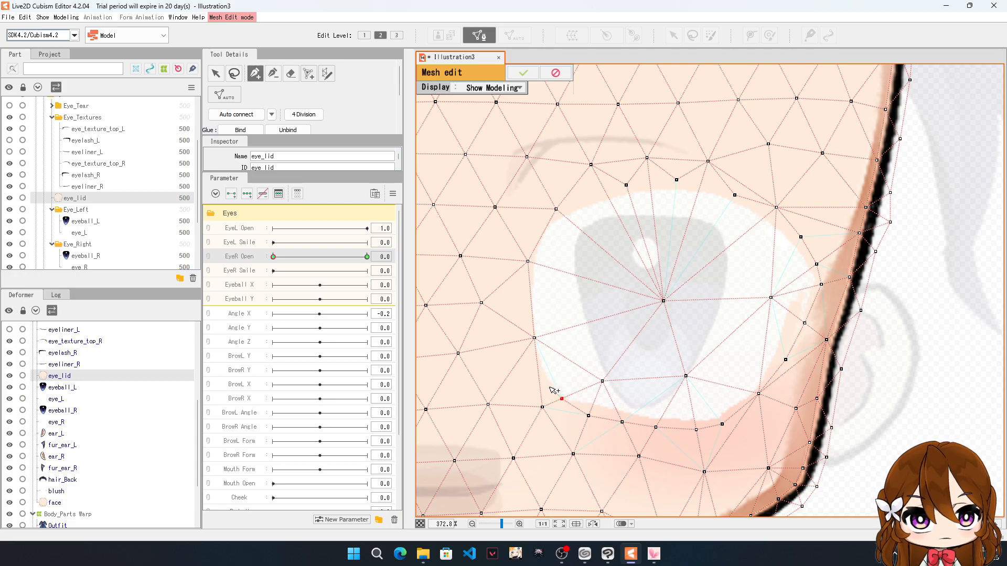
Step: Add four mesh vertices to eye_lid up the inner edge of the left eye opening, placed between the existing edge vertices
click(549, 387)
click(534, 339)
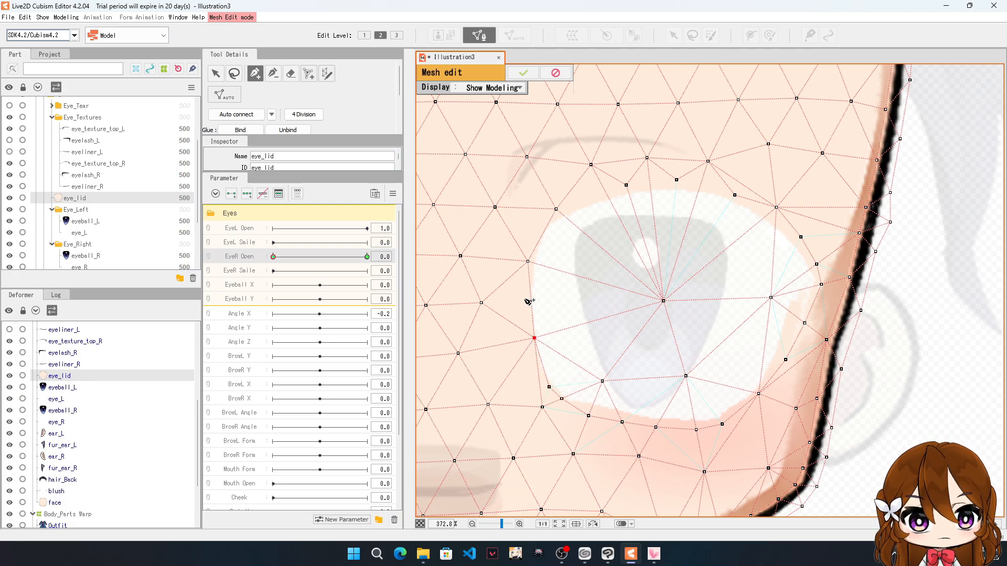
click(517, 302)
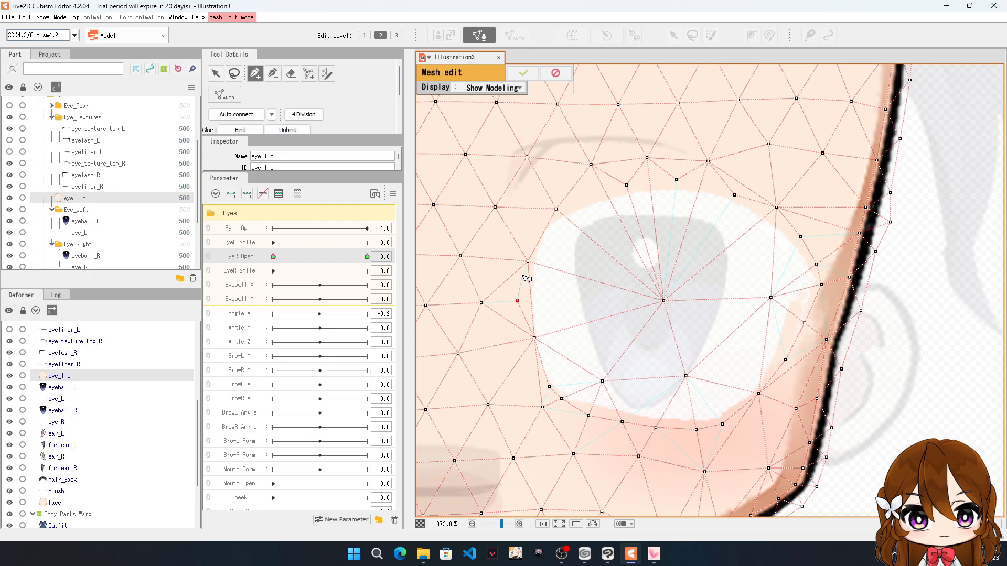
click(527, 262)
click(530, 227)
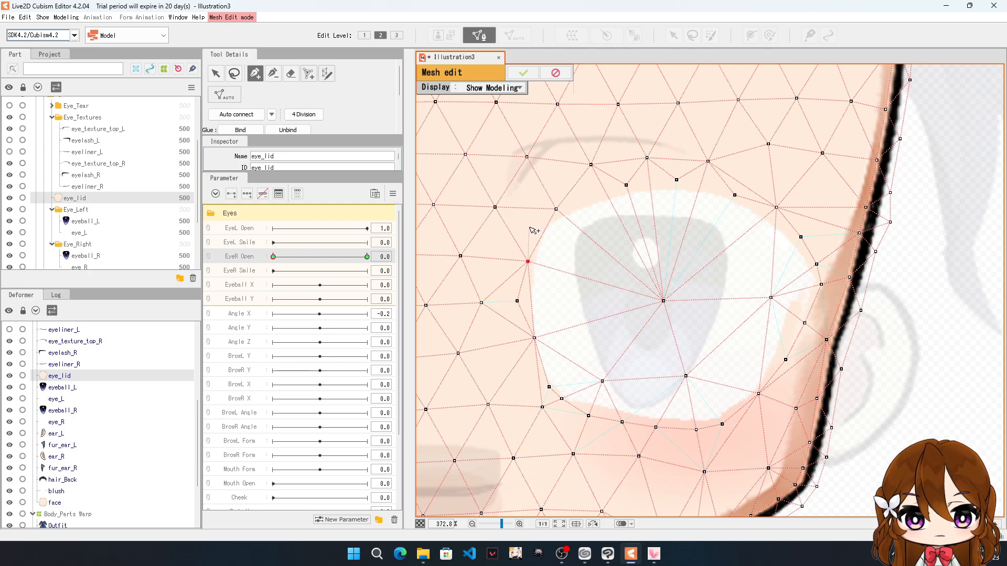
click(556, 211)
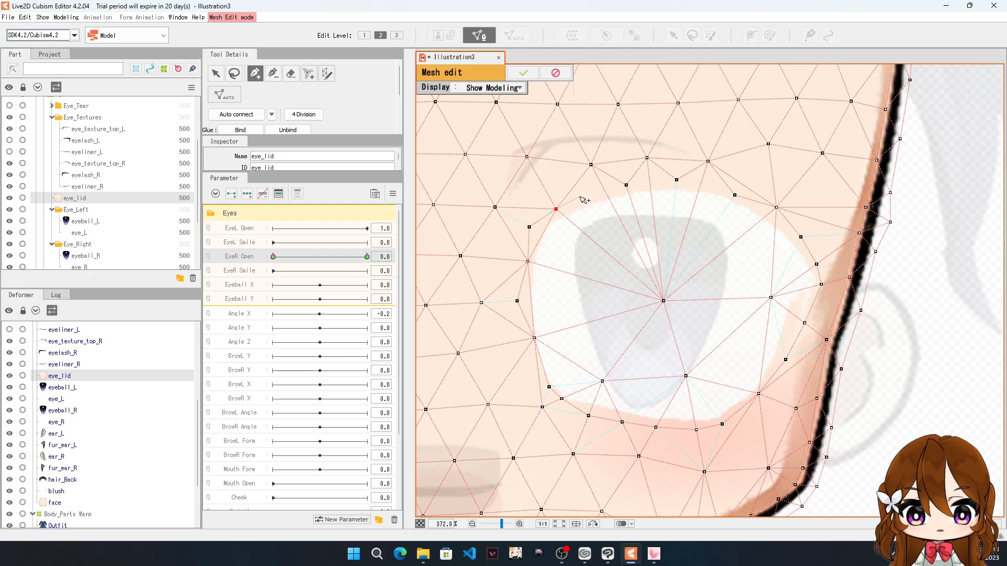
click(583, 194)
click(592, 166)
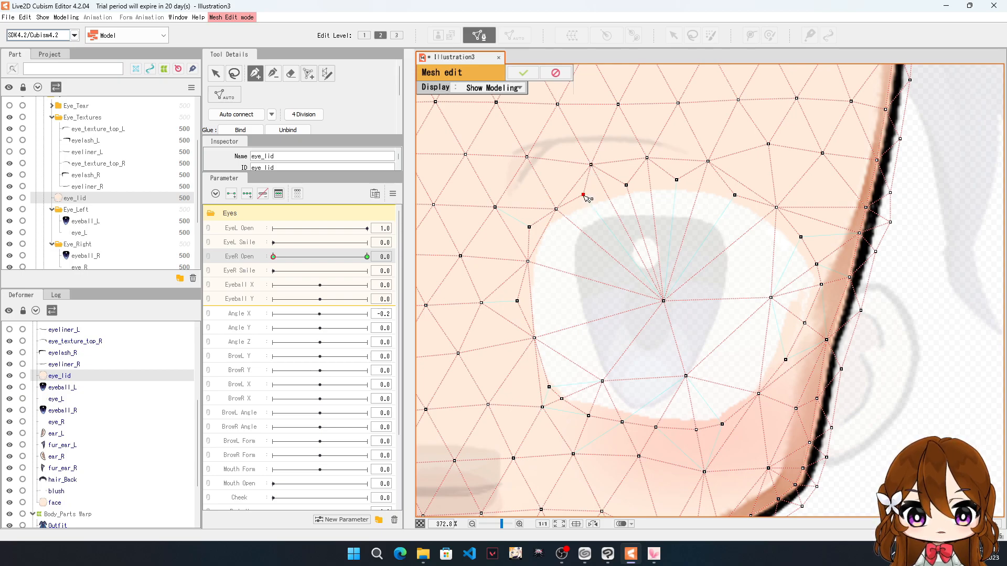
Step: Connect the vertices above the left eye opening to the vertex in the middle of the eye
click(663, 301)
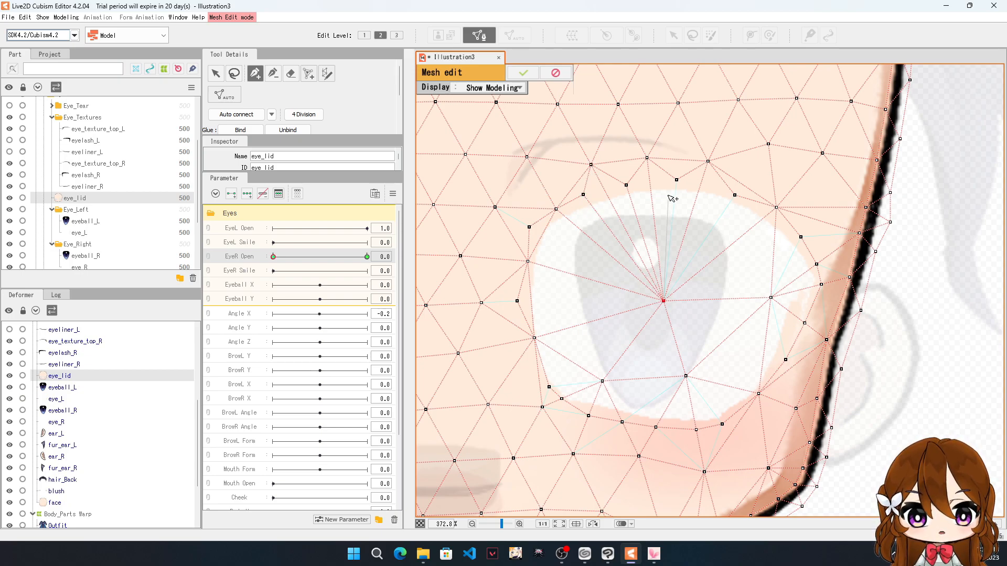
click(677, 181)
click(708, 162)
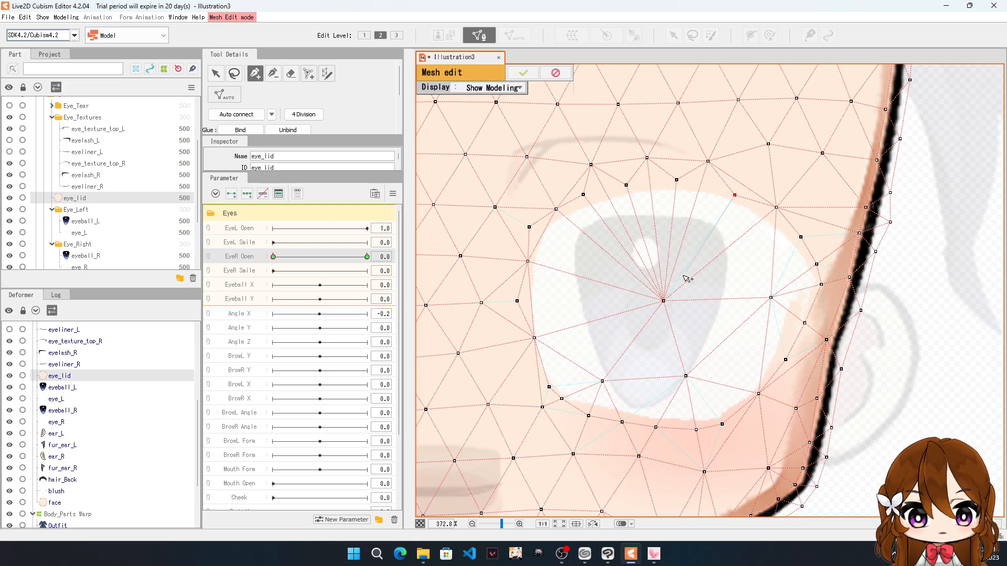
click(664, 301)
Step: Add three more vertices between those above the left eye opening and link them into a line along the upper edge
click(701, 185)
click(672, 183)
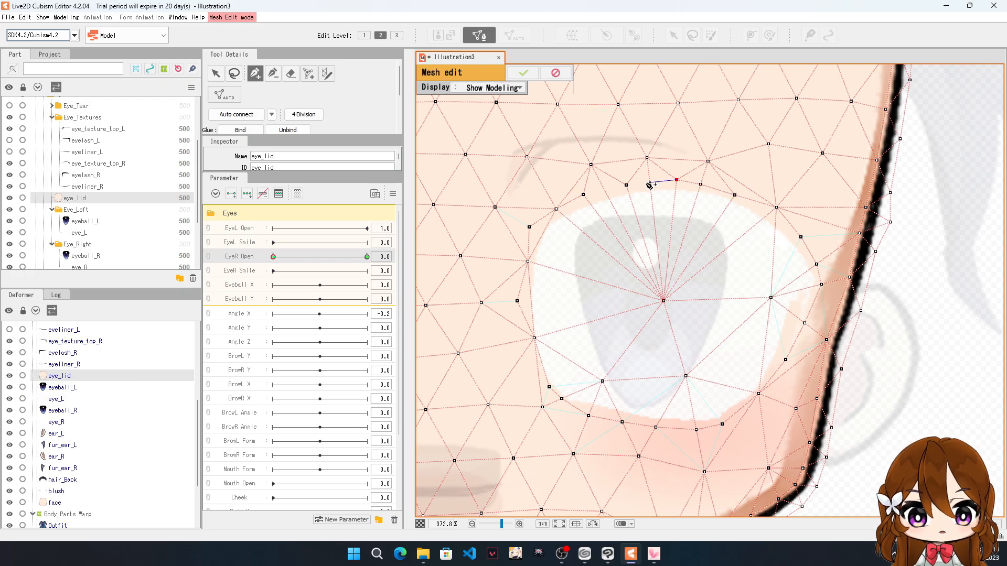
click(650, 182)
click(626, 186)
click(603, 189)
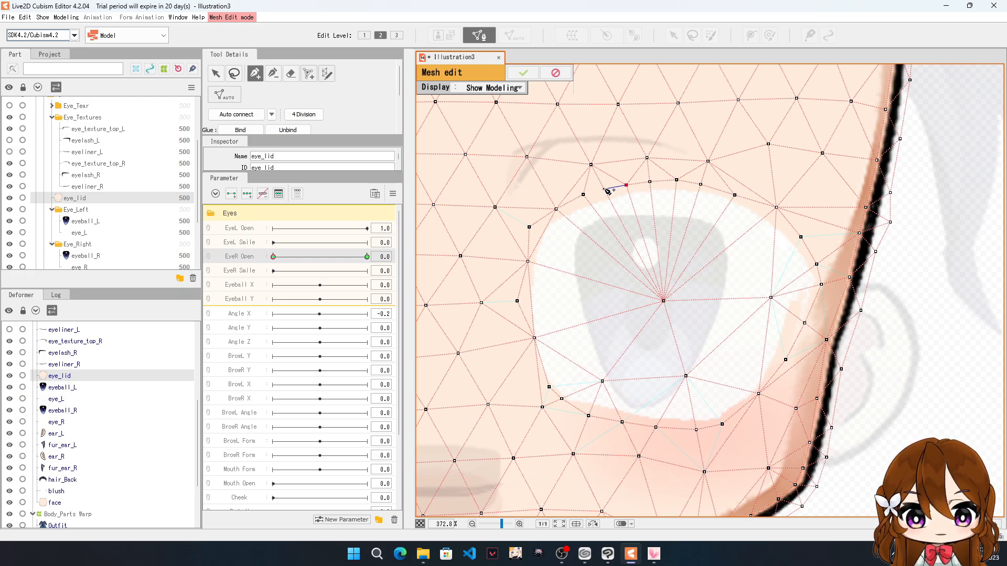
click(583, 195)
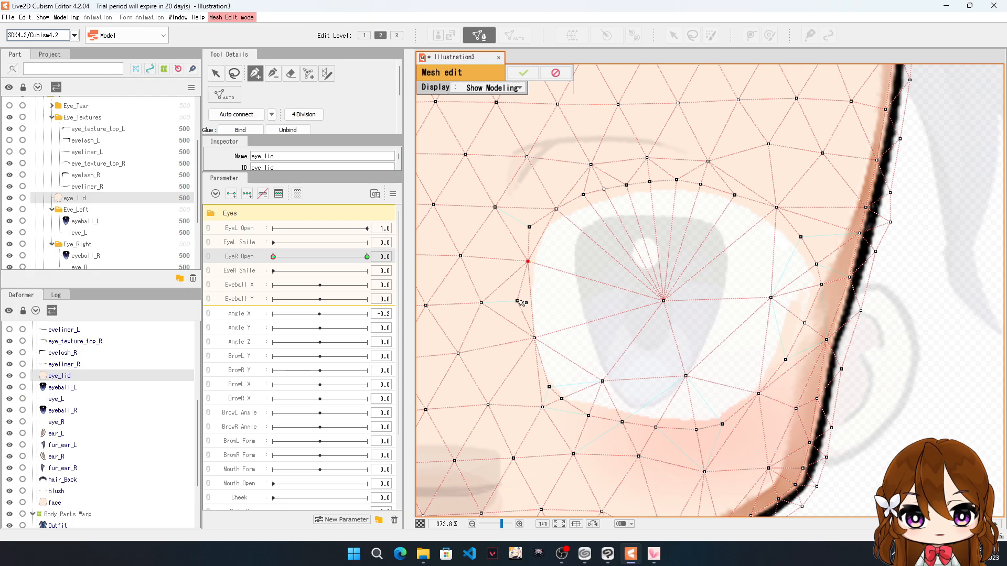
Step: Connect the vertices along the inner and lower edges of the left eye opening to each other and the surrounding mesh
click(481, 302)
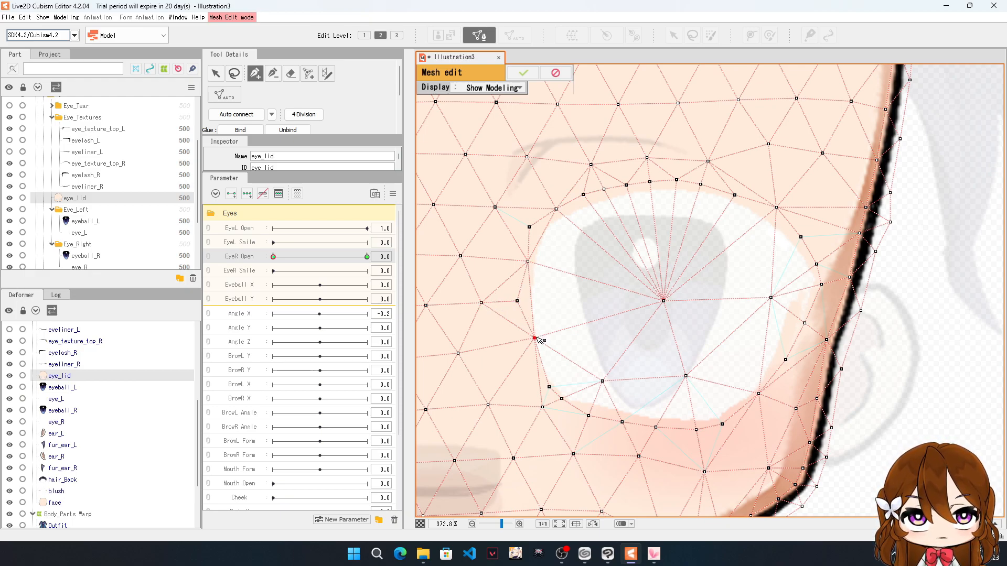
click(542, 407)
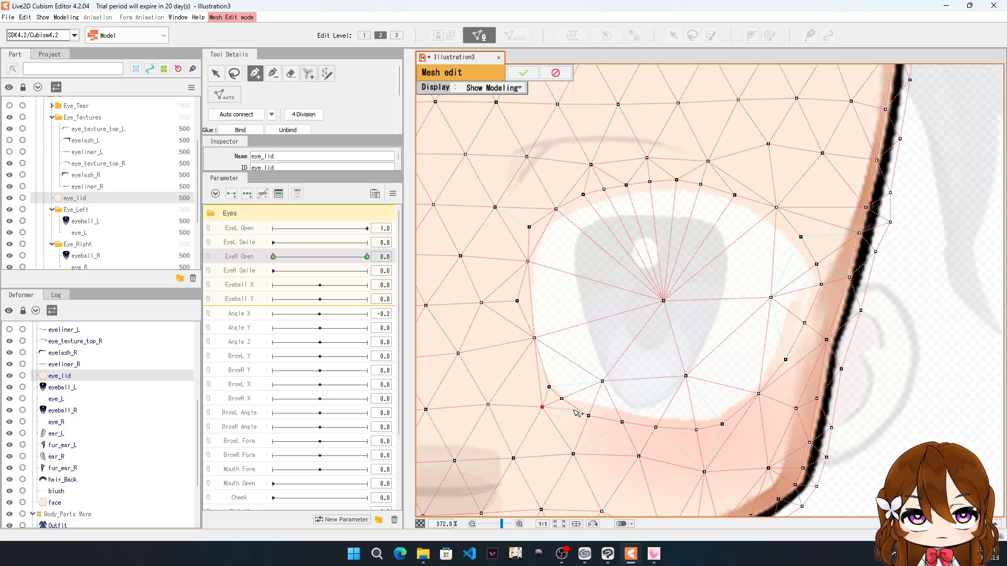
click(589, 415)
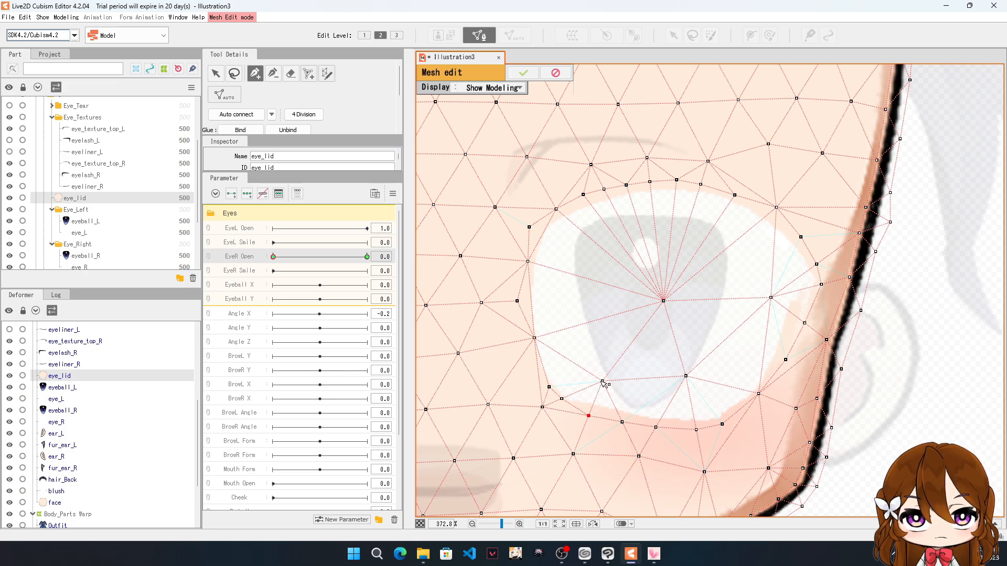
click(549, 387)
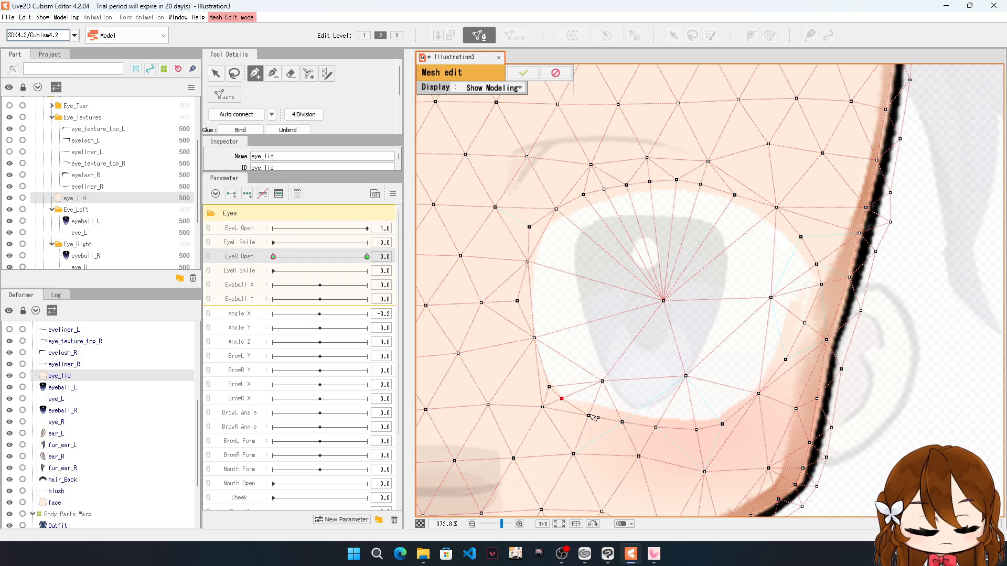
click(603, 434)
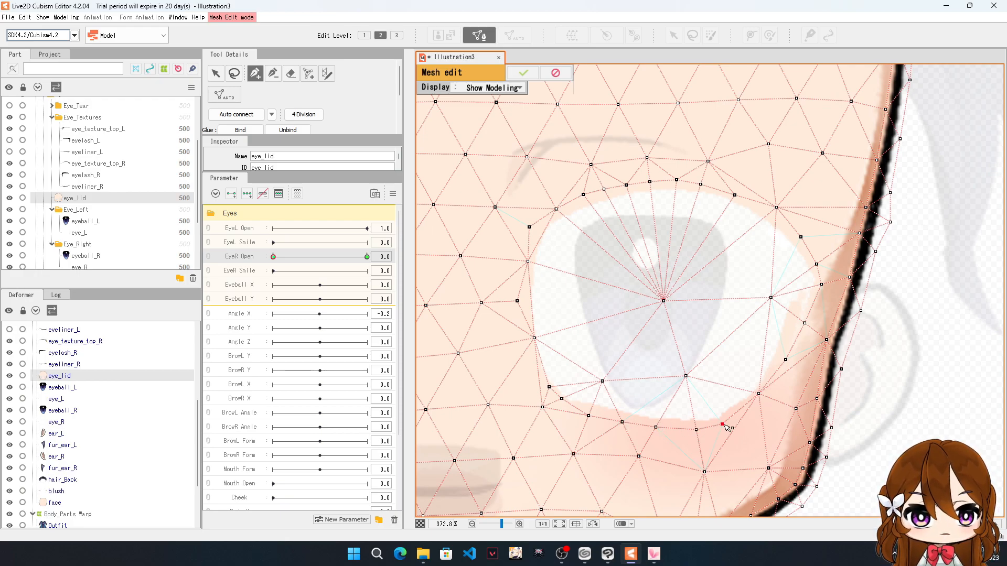
click(705, 470)
click(679, 429)
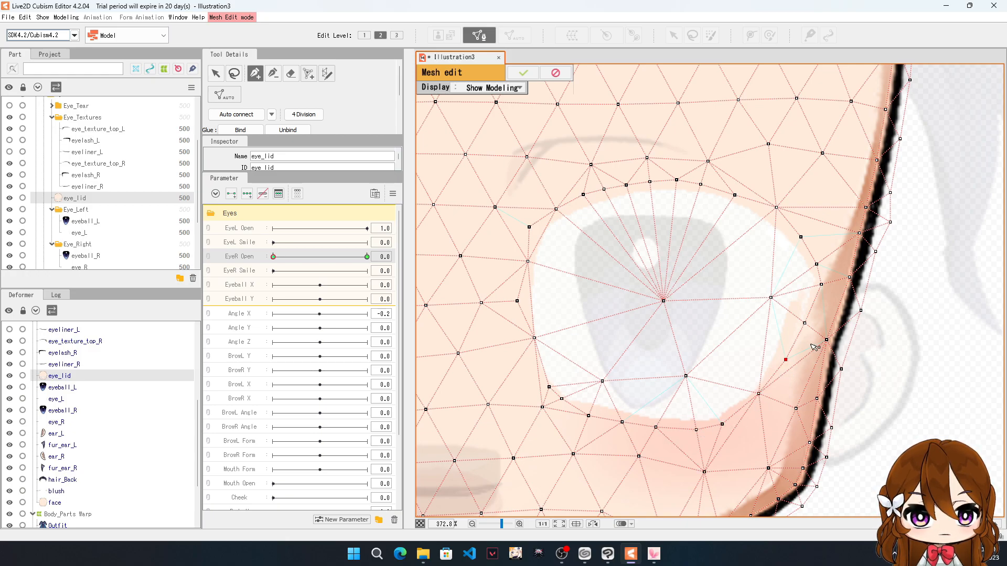
Step: Connect the outer-edge vertices of the left eye opening to the neighbouring mesh and apply the mesh edit
click(827, 341)
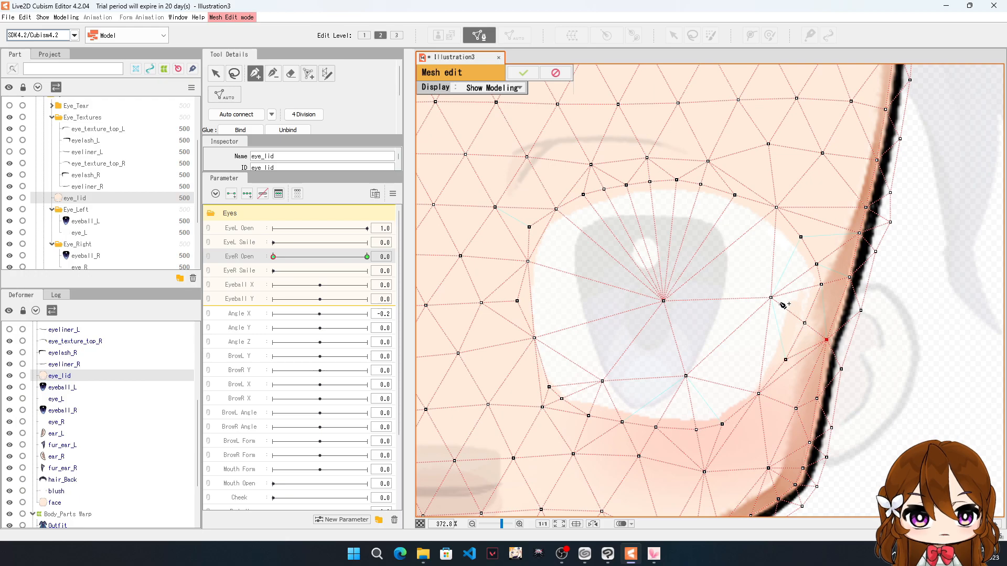
click(785, 359)
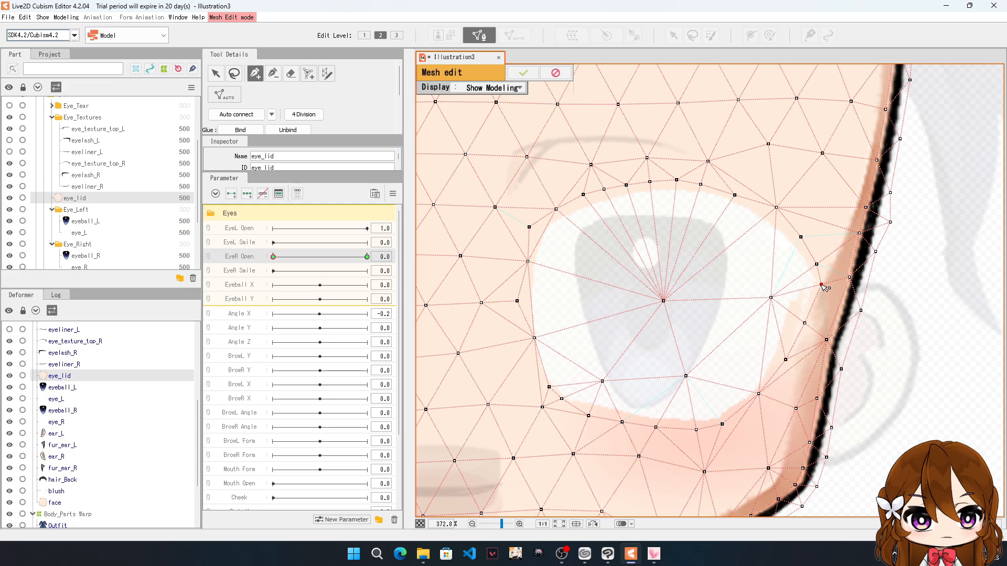
click(770, 298)
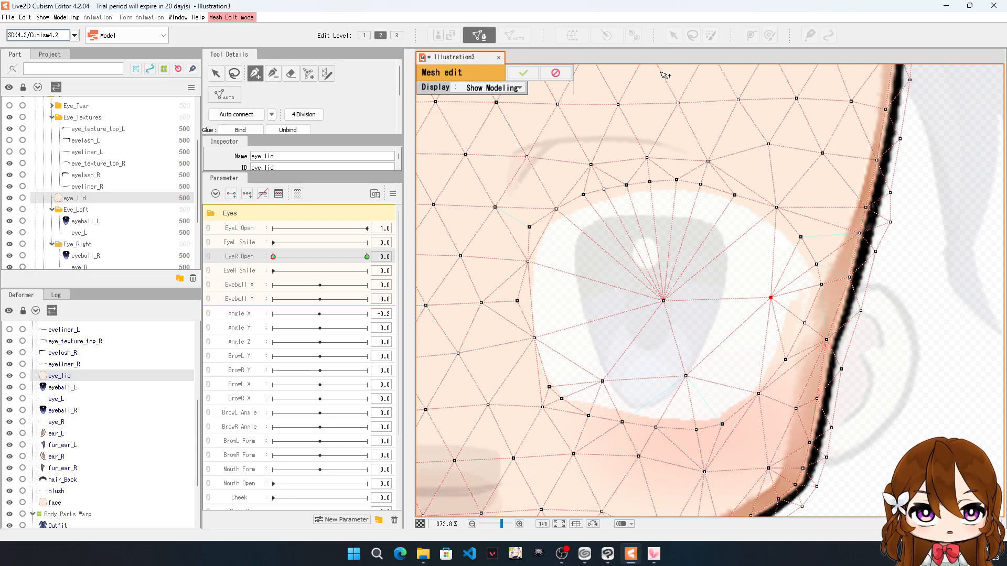
click(523, 73)
Step: Try moving eye_lid's vertices down at the left eye's inner upper corner with EyeR Open at 0.0, and undo the moves
scroll(678, 289, up, 3)
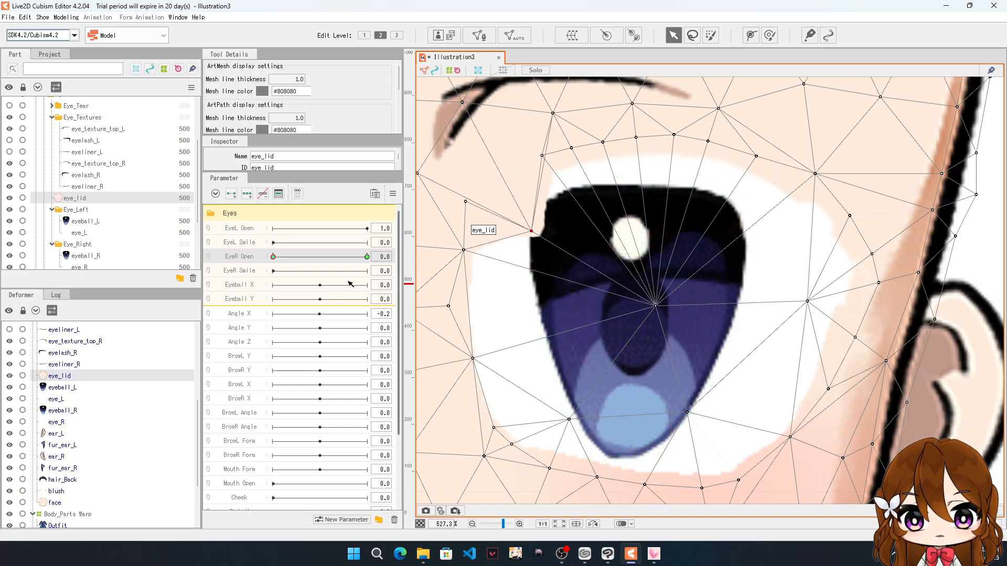
mouse_move(273, 257)
mouse_down()
mouse_move(318, 259)
mouse_move(274, 257)
mouse_up()
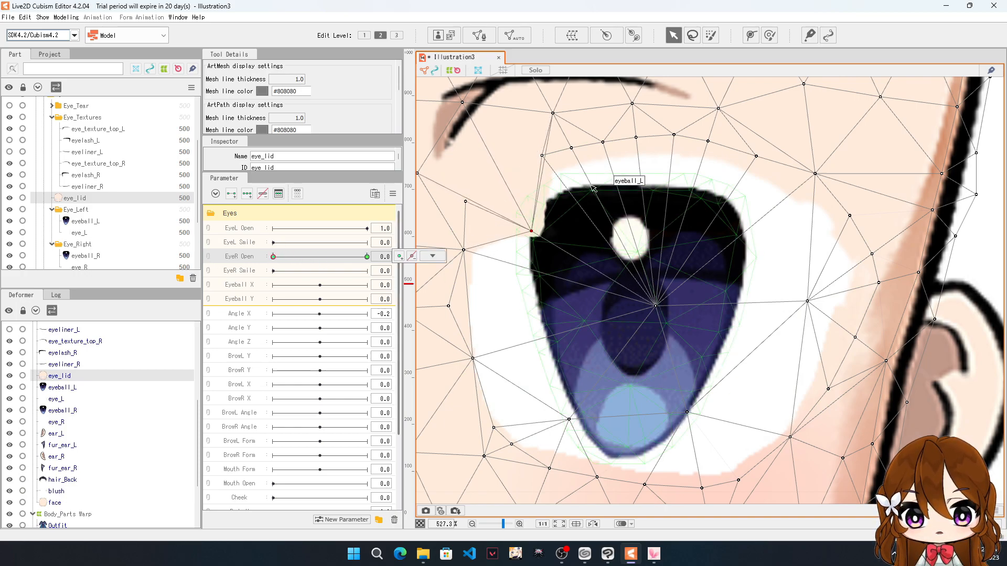
drag(467, 212, 480, 237)
drag(541, 156, 570, 195)
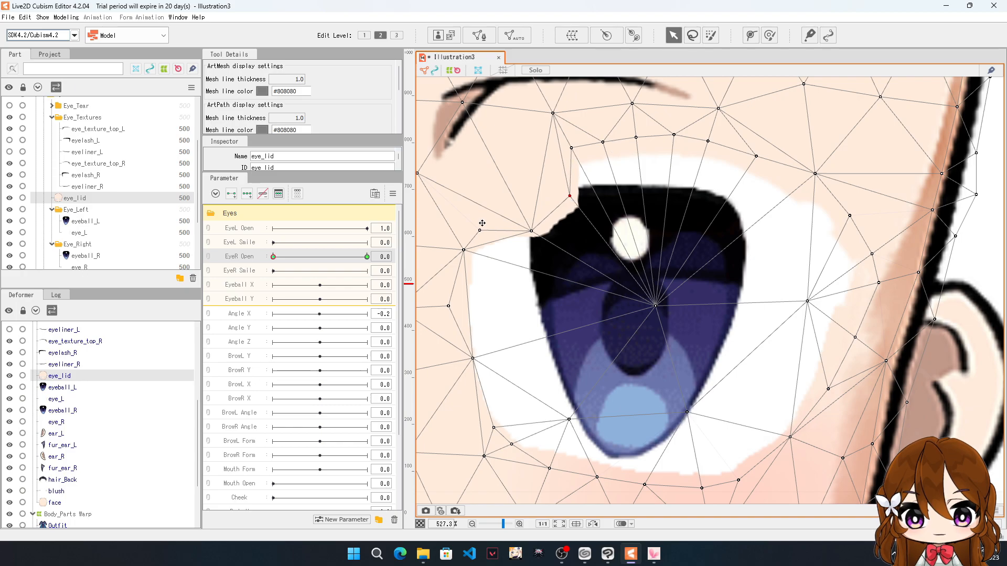
mouse_move(480, 230)
mouse_down()
mouse_move(543, 256)
mouse_move(470, 239)
mouse_move(481, 222)
mouse_up()
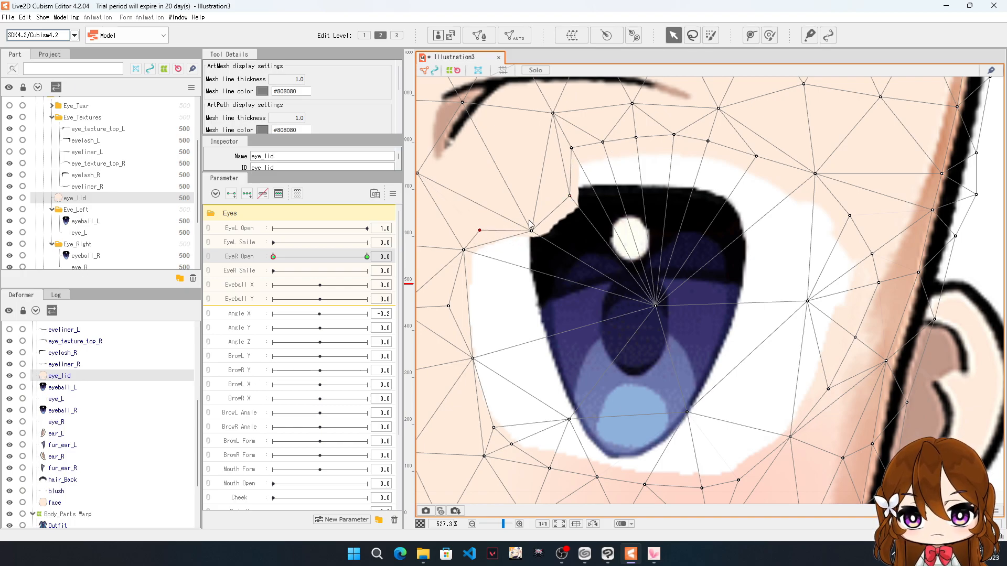
key(ctrl+z)
key(ctrl+z)
key(ctrl+z)
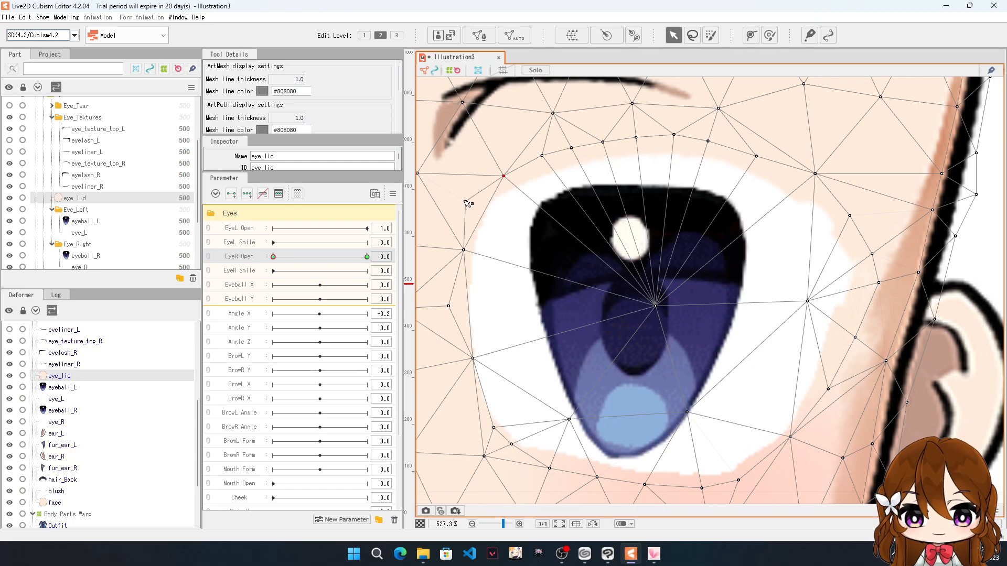
Step: Reopen eye_lid's mesh for editing, connect the loose vertex beside the left eye's inner upper corner to its neighbour, and apply the edit
click(479, 36)
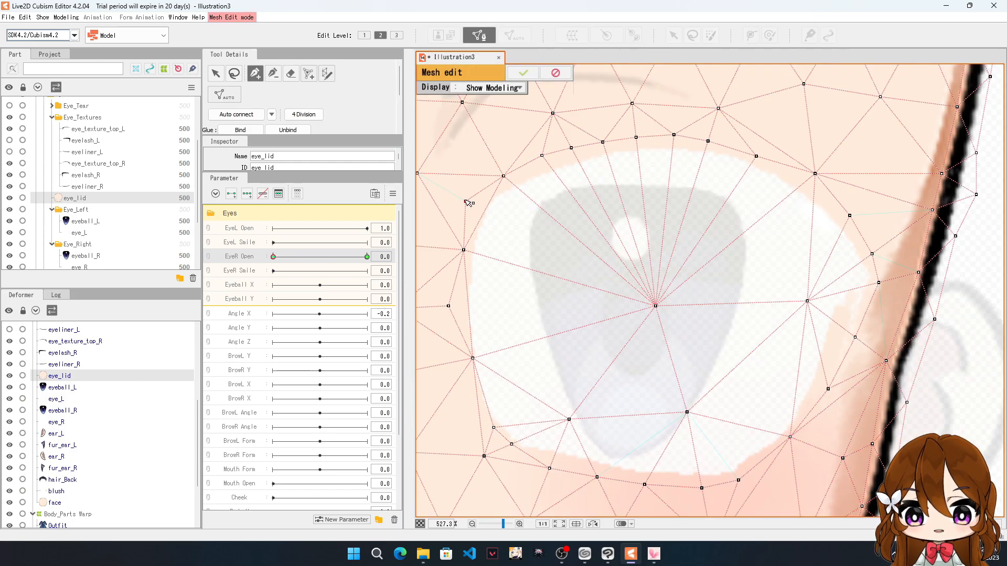
click(418, 175)
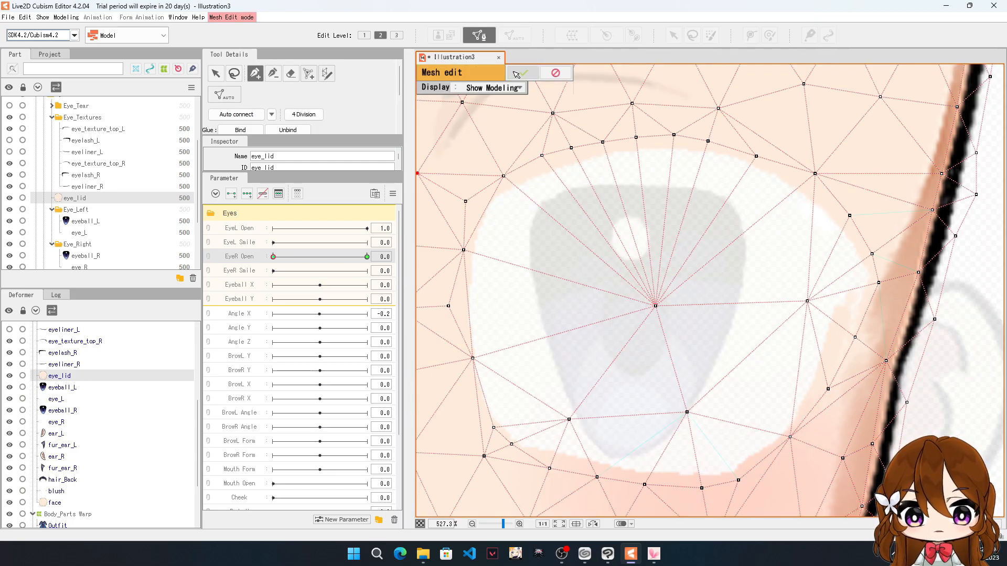
click(516, 74)
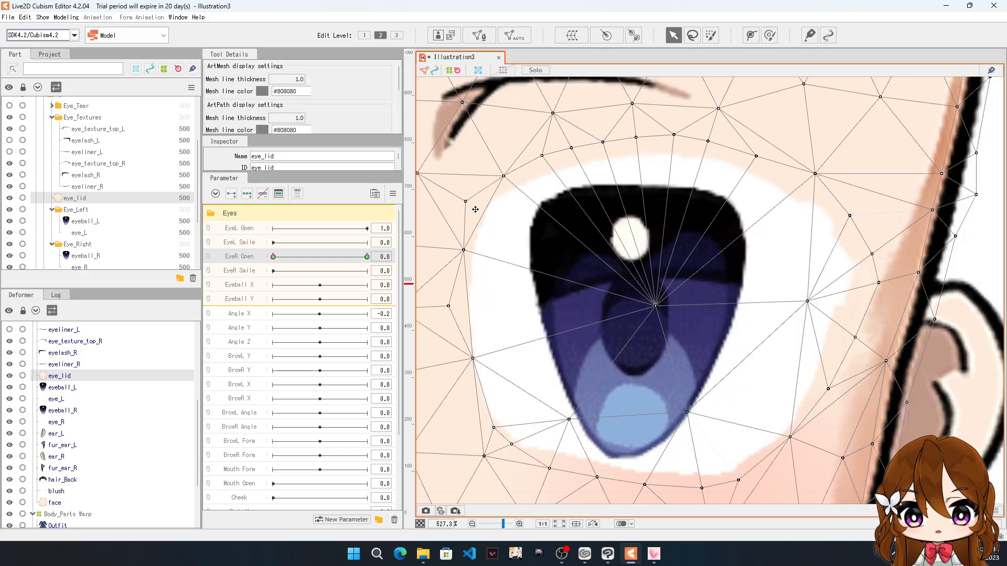
Step: Pull eye_lid's upper-edge vertices down over the top of the left iris, working from the inner corner toward the outer side
drag(503, 177, 534, 211)
drag(546, 160, 569, 199)
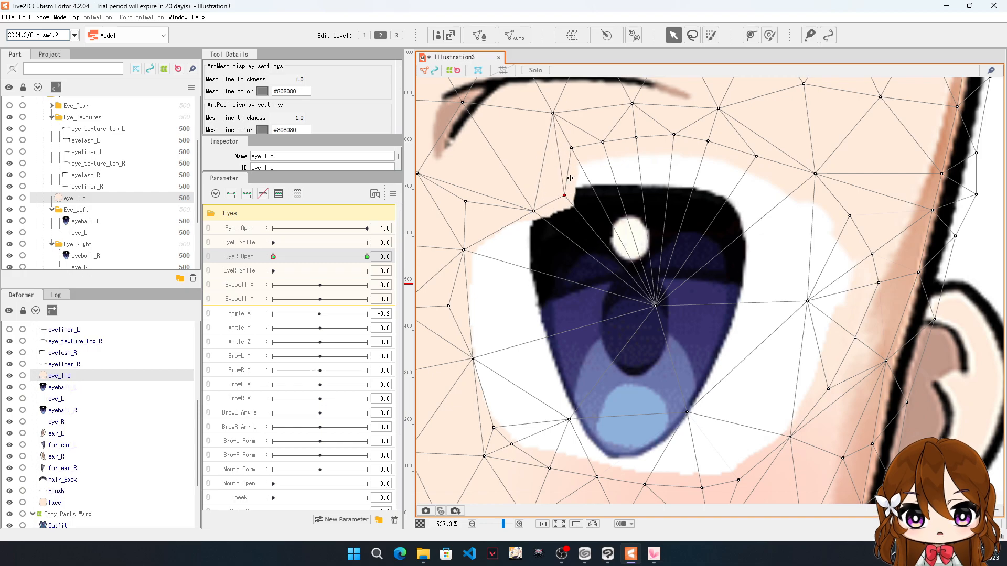
drag(572, 151, 590, 190)
drag(604, 144, 624, 198)
drag(635, 138, 655, 213)
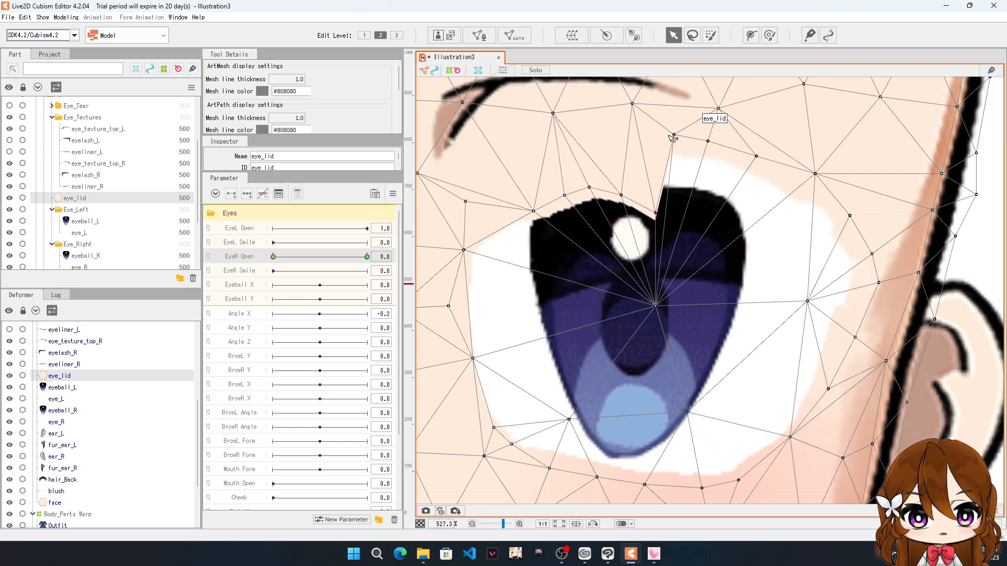
drag(674, 135, 675, 219)
drag(709, 143, 702, 222)
drag(757, 157, 738, 231)
Step: Move eye_lid's vertices at the left eye's outer upper corner down so the lid edge slopes toward the outer edge
drag(816, 175, 875, 307)
drag(808, 303, 807, 324)
drag(839, 260, 850, 298)
drag(801, 239, 793, 276)
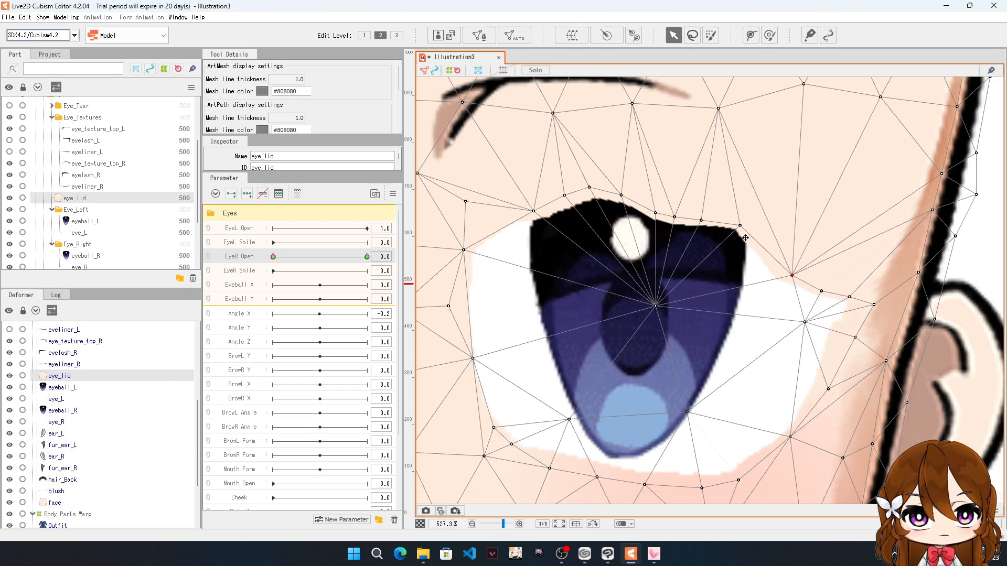
Step: Pull eye_lid's upper-edge vertices down over the top of the left iris, working from its outer side to the inner corner
drag(740, 225, 741, 278)
drag(702, 220, 664, 268)
drag(656, 214, 650, 257)
drag(622, 197, 634, 256)
drag(591, 188, 603, 233)
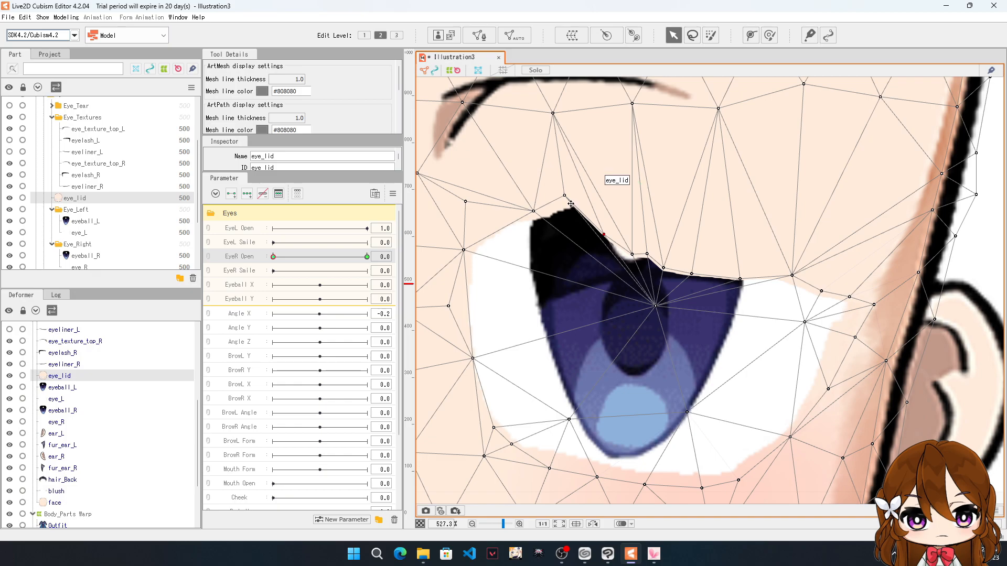
drag(564, 195, 585, 245)
drag(534, 212, 558, 260)
drag(466, 253, 492, 299)
drag(603, 235, 610, 250)
Step: Lower eye_lid's vertices further at the left eye's inner upper edge, including the loose vertex above the inner corner
scroll(668, 247, down, 9)
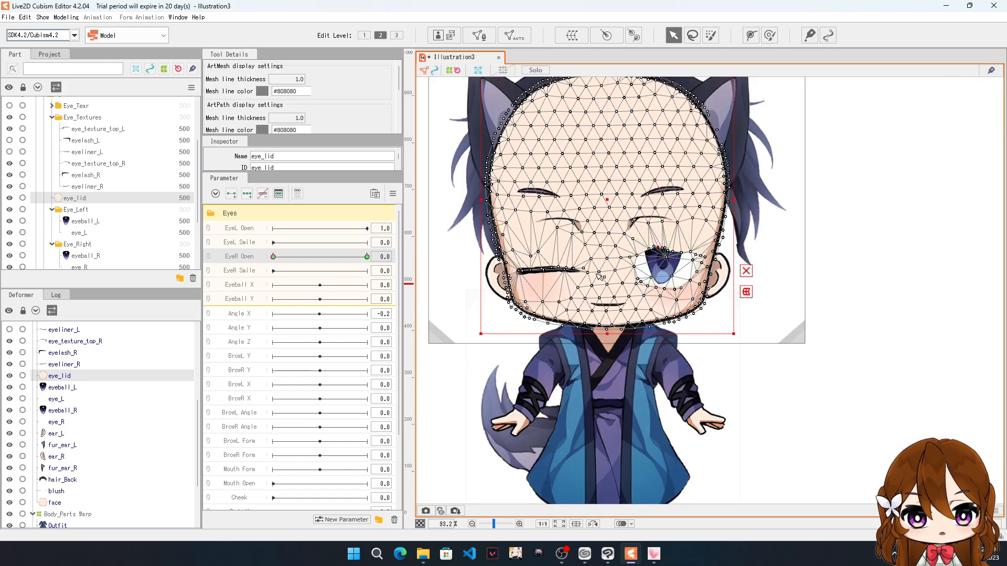
scroll(640, 275, down, 2)
scroll(637, 270, up, 12)
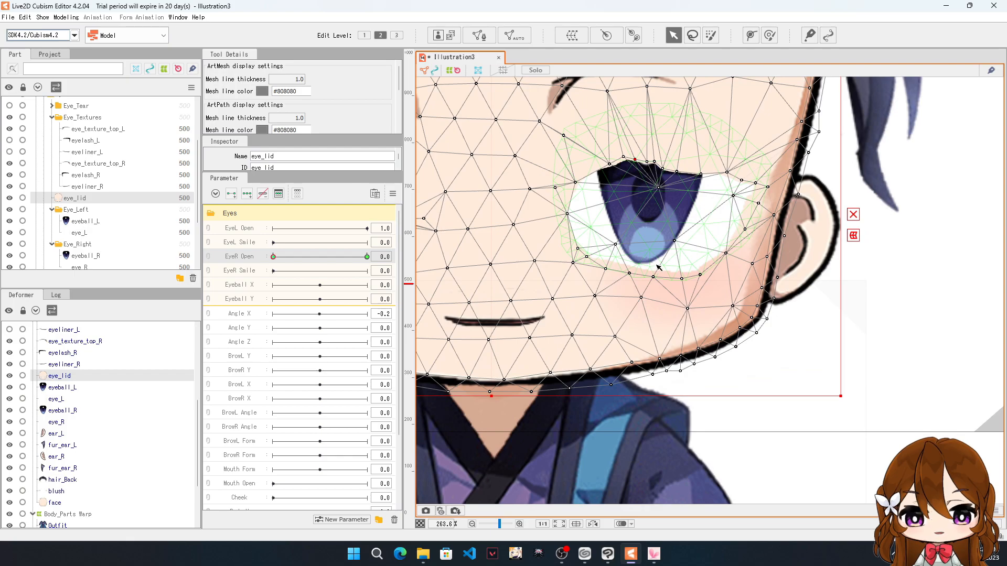
scroll(609, 228, down, 3)
scroll(565, 152, up, 6)
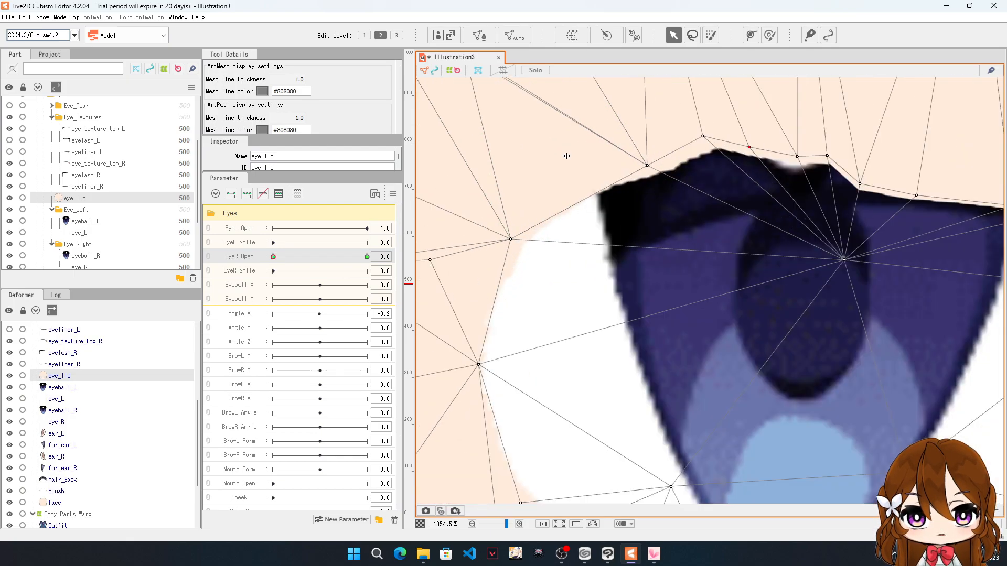
drag(487, 273, 517, 319)
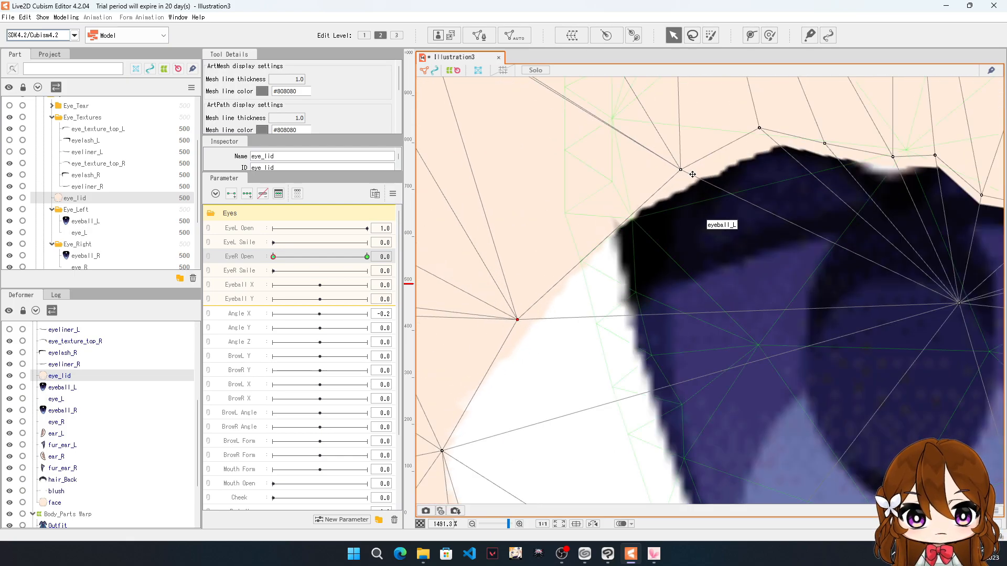
drag(680, 173, 676, 236)
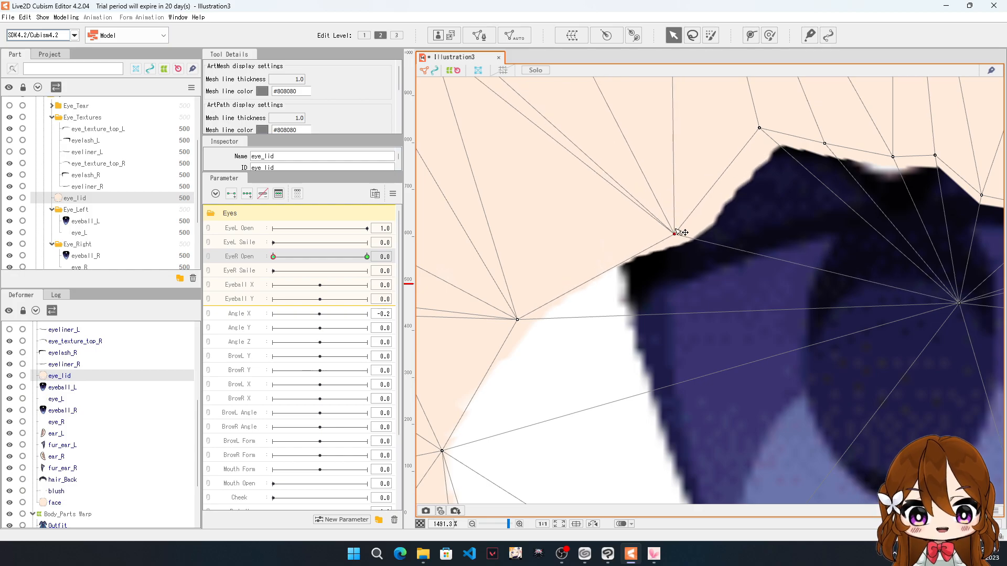
drag(752, 134, 747, 176)
scroll(667, 173, down, 4)
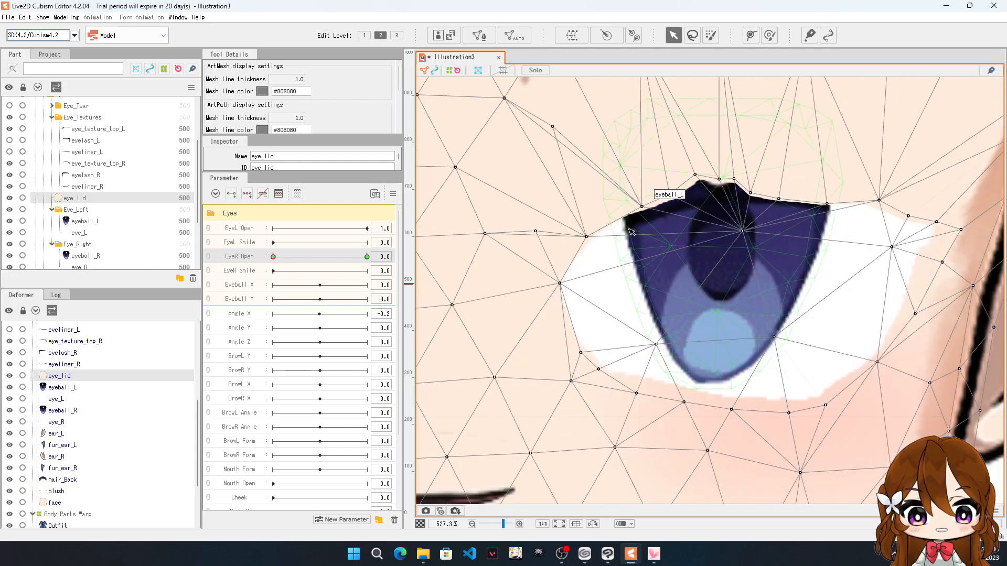
drag(561, 130, 576, 179)
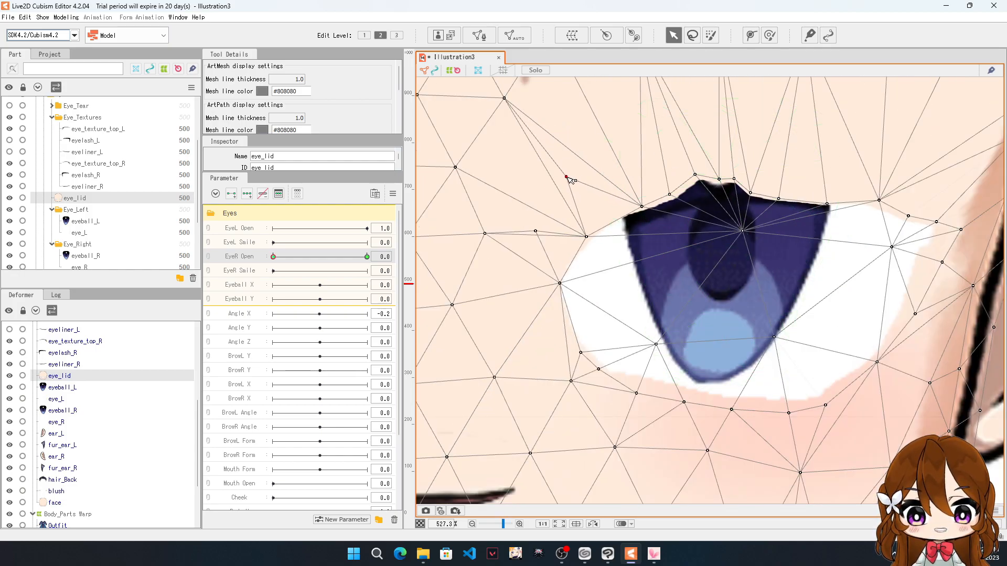
Step: Lower the raised eye_lid vertices above the left pupil so the lid edge forms an even curve
scroll(674, 179, down, 3)
scroll(701, 188, up, 3)
scroll(702, 189, up, 2)
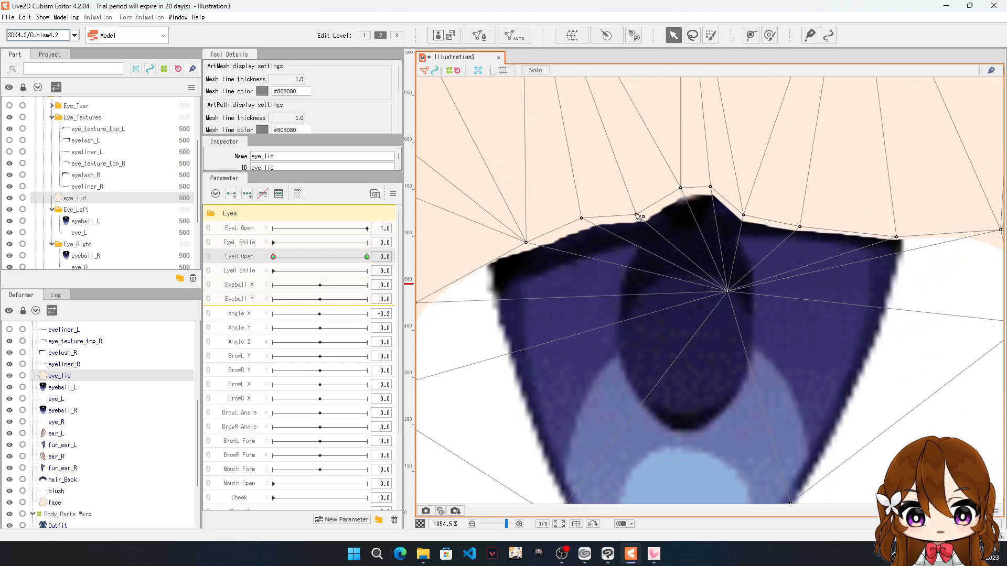
drag(681, 189, 744, 233)
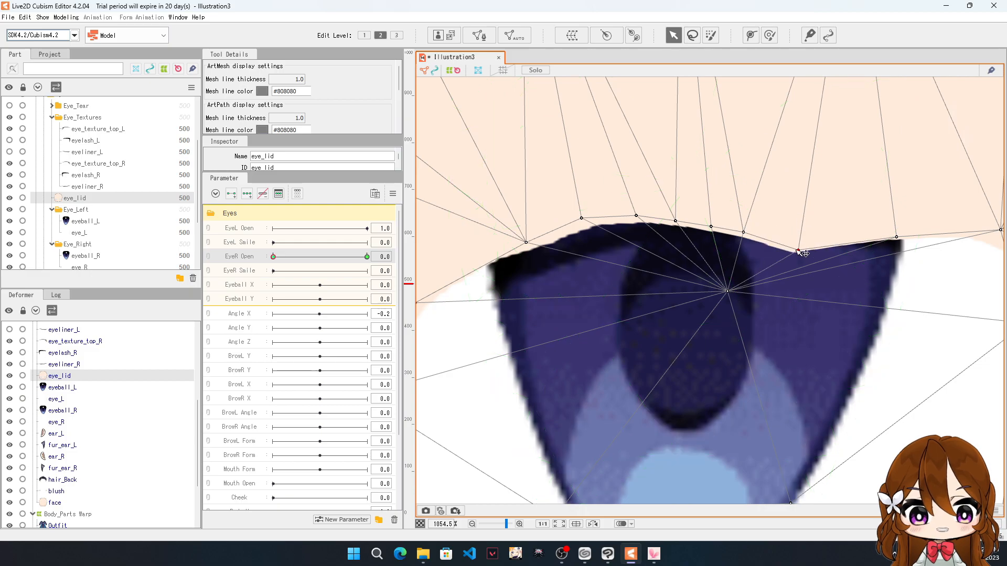
Step: Move eye_lid's vertices around the left eye's outer upper corner down onto the white of the eye
scroll(800, 236, down, 3)
scroll(792, 237, up, 4)
drag(782, 141, 772, 198)
drag(865, 186, 857, 215)
drag(952, 205, 928, 236)
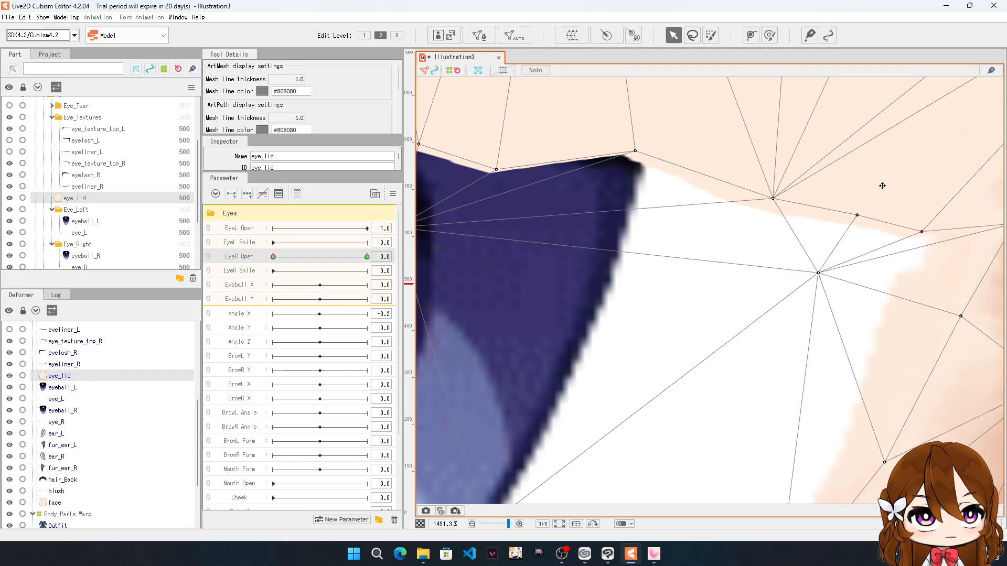
scroll(886, 189, down, 2)
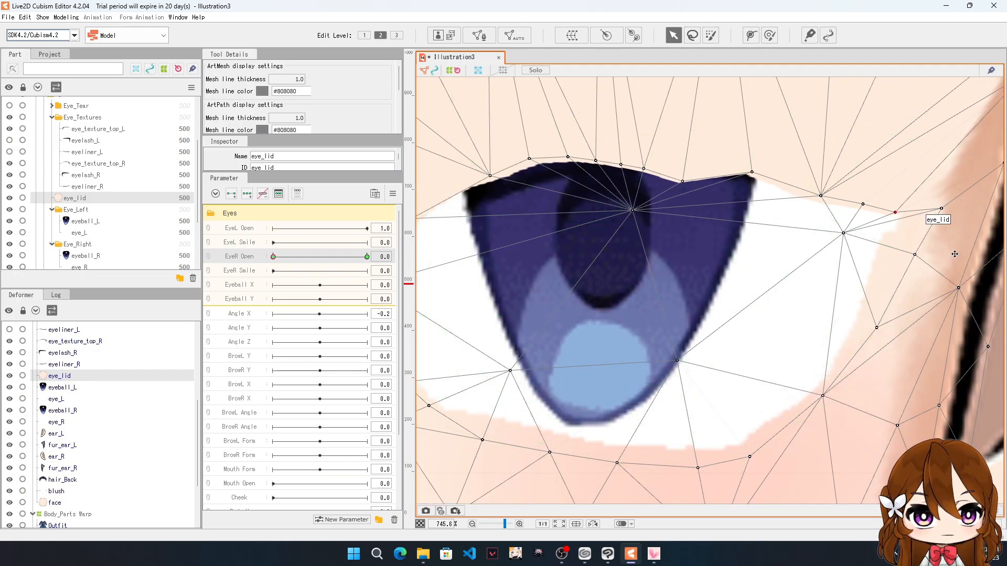
scroll(923, 215, up, 2)
drag(926, 166, 925, 223)
drag(873, 258, 863, 315)
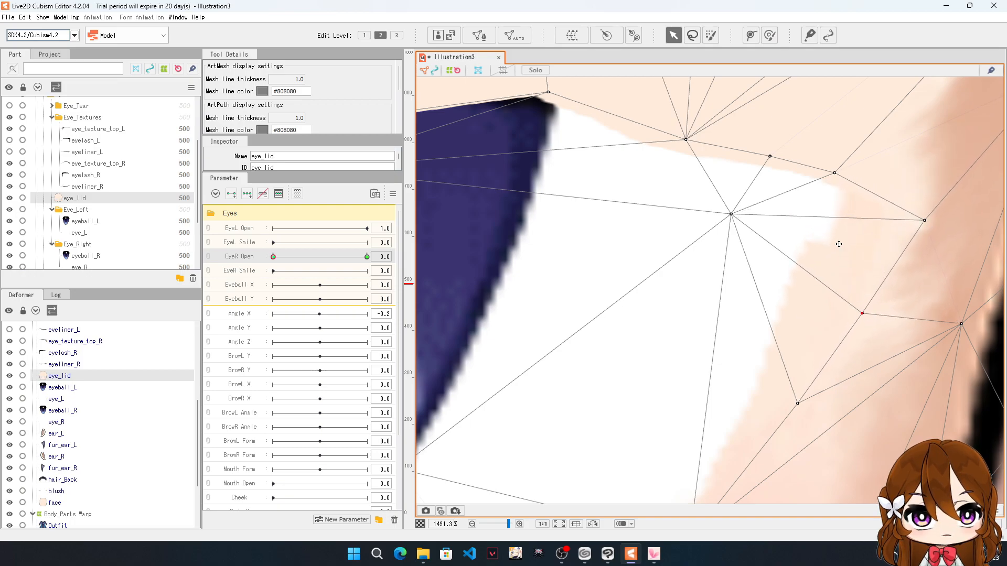
mouse_move(834, 174)
mouse_down()
mouse_move(817, 203)
mouse_move(826, 172)
mouse_up()
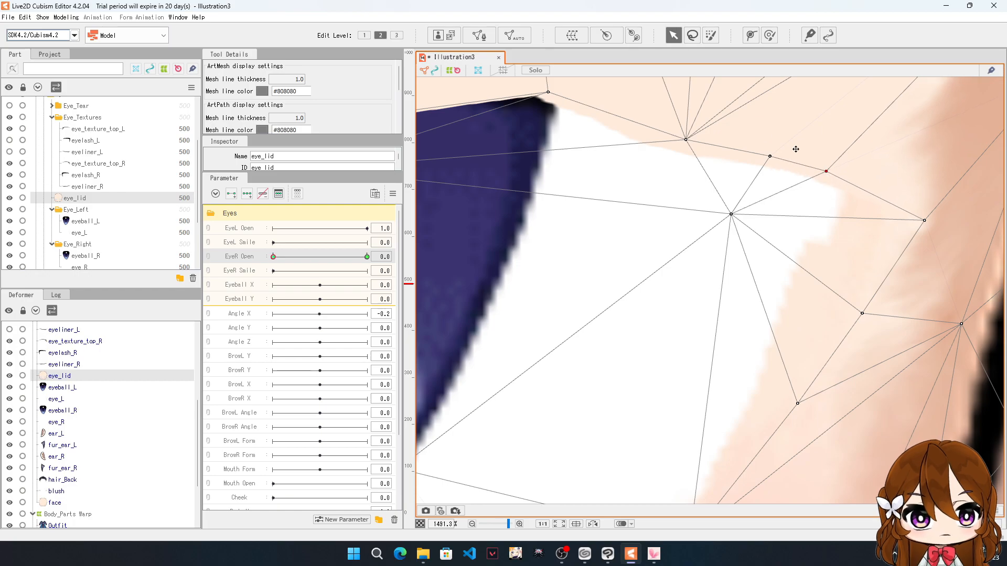
Step: Edit eye_lid's mesh at the left eye's outer corner, adding a vertex inside it and connecting the loose vertices, and apply the edit
click(478, 35)
drag(834, 217, 826, 172)
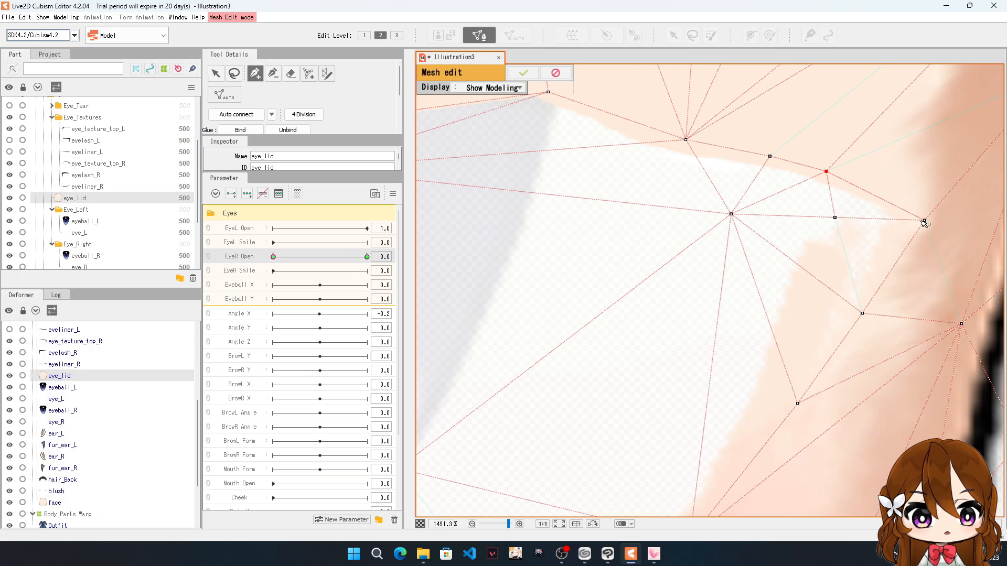
drag(924, 221, 858, 304)
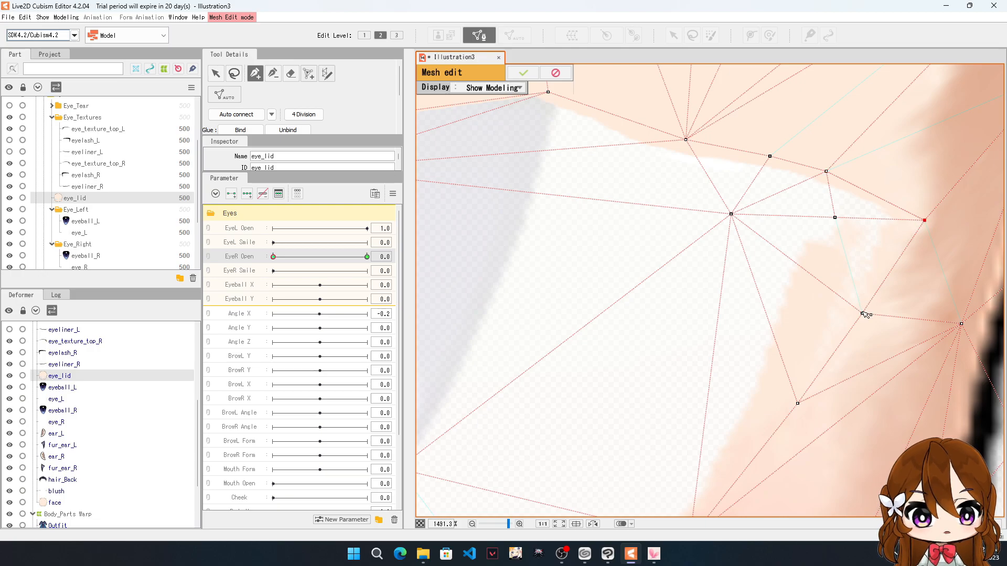
drag(851, 261, 835, 218)
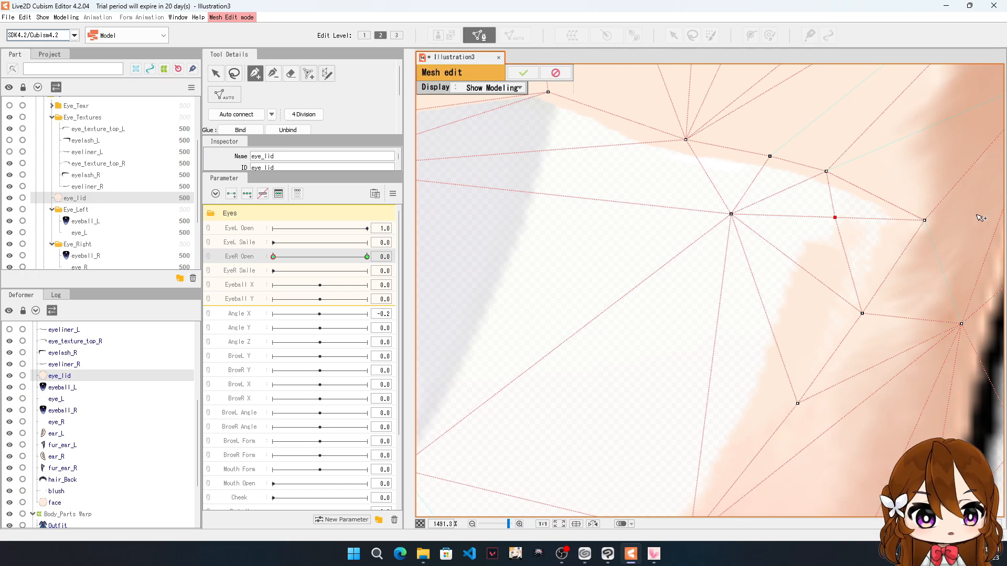
scroll(865, 176, down, 5)
scroll(852, 163, up, 4)
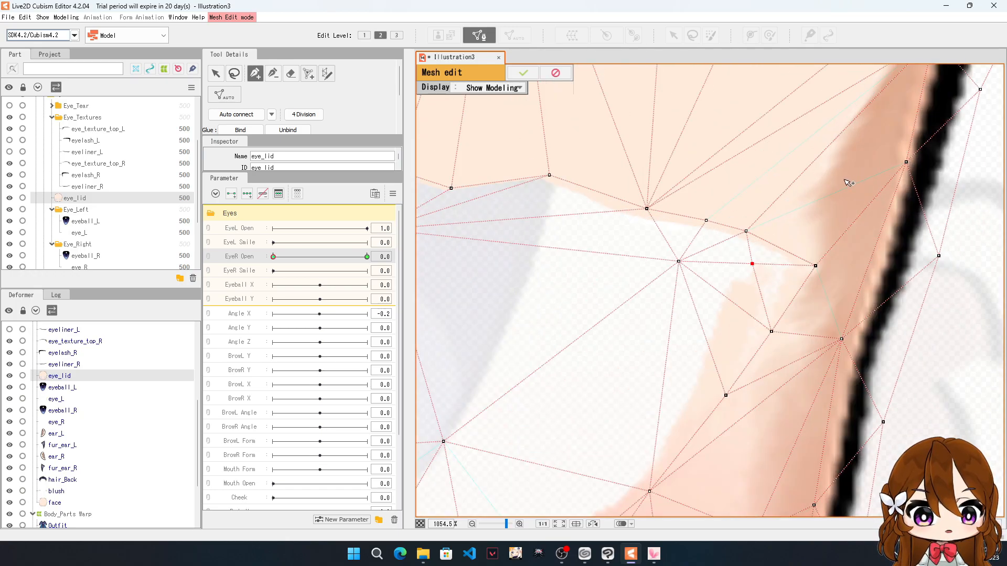
drag(815, 265, 843, 179)
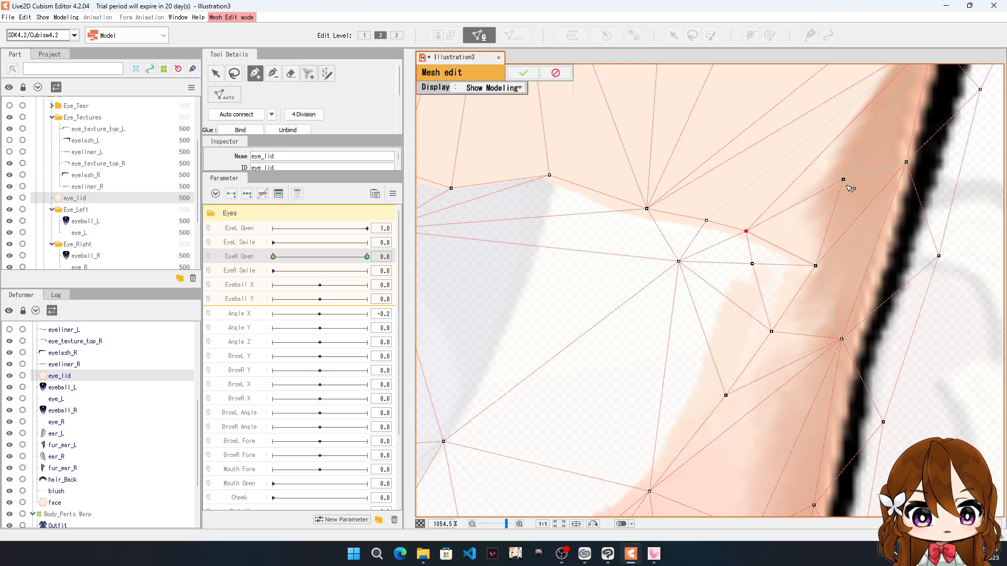
scroll(848, 184, down, 2)
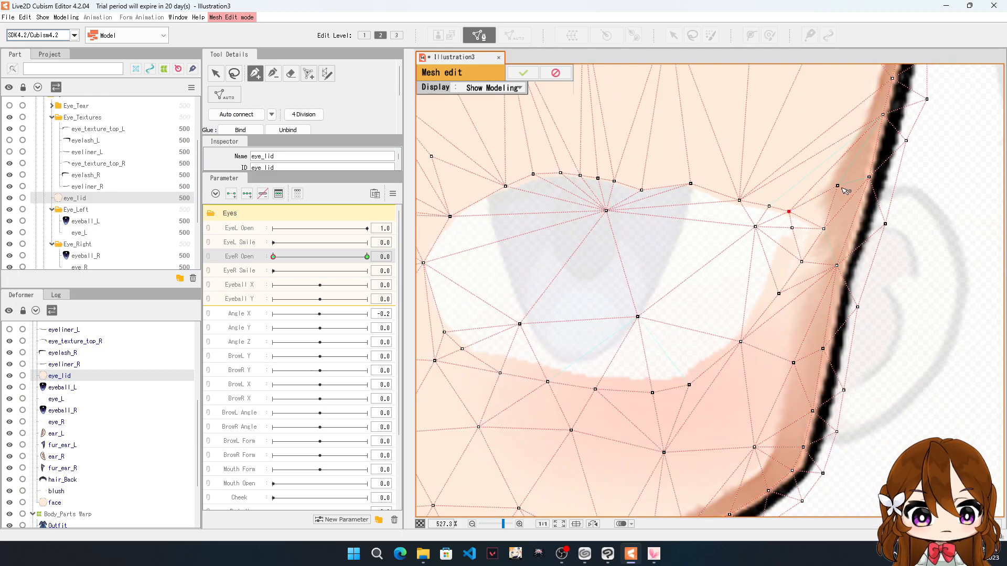
click(883, 115)
click(769, 206)
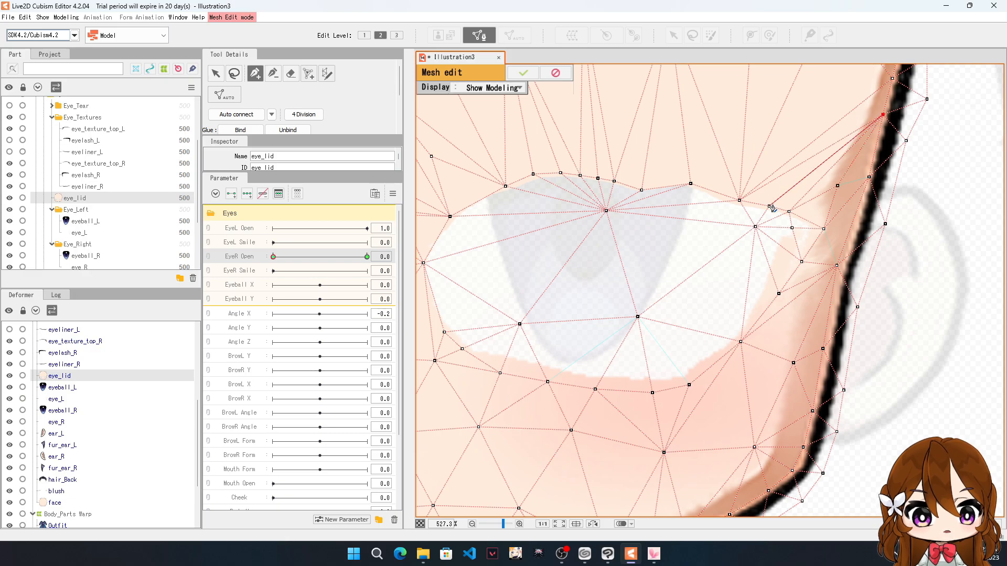
click(524, 73)
Step: Pull the eye_lid vertices around the left eye's outer corner down, including the newly added one
scroll(801, 238, up, 3)
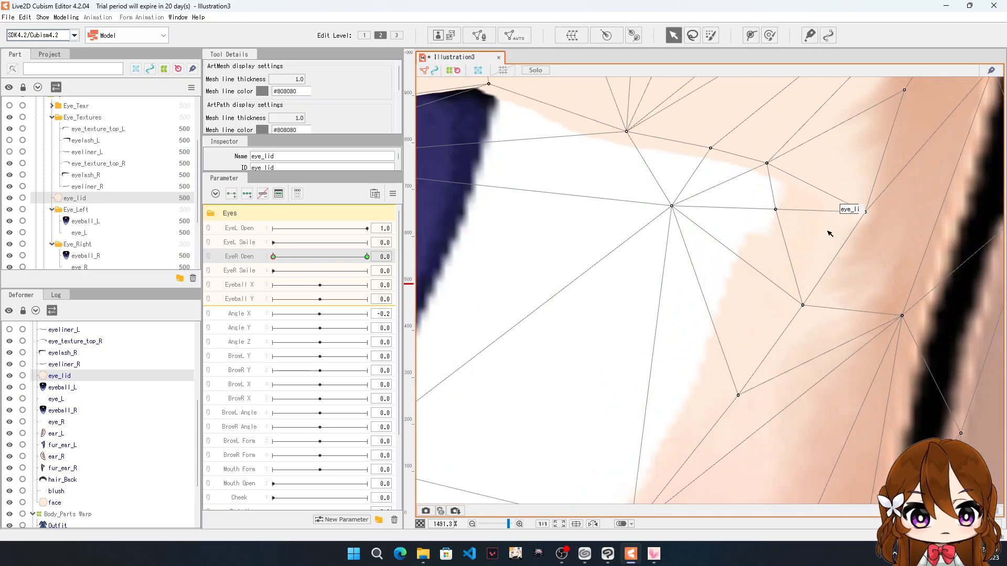
drag(865, 212, 851, 240)
drag(776, 210, 770, 251)
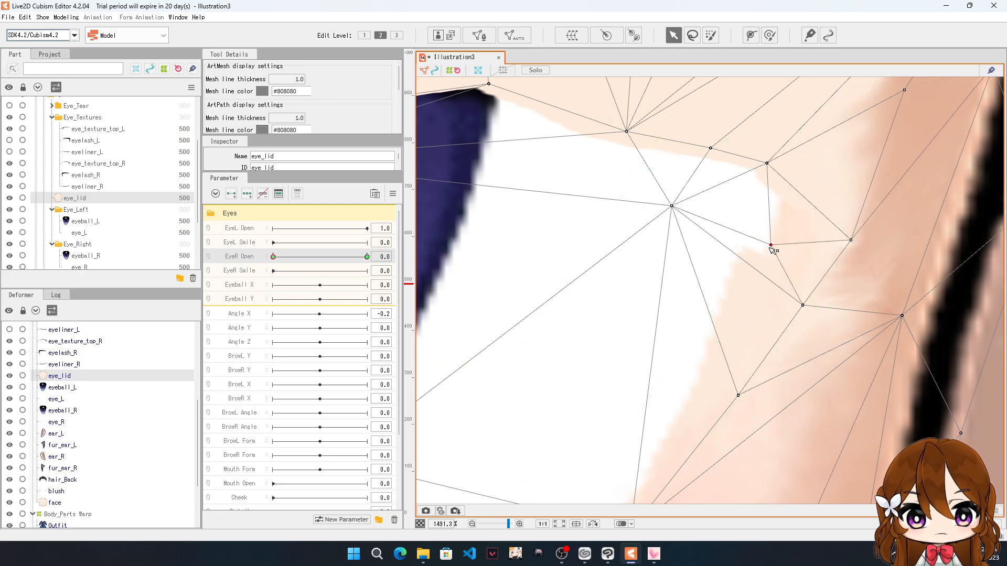
drag(766, 164, 757, 221)
drag(711, 152, 708, 189)
Step: Lower the outer half of eye_lid's upper edge over the left iris, moving the vertex inside the pupil down as well
scroll(805, 225, down, 4)
scroll(684, 182, up, 3)
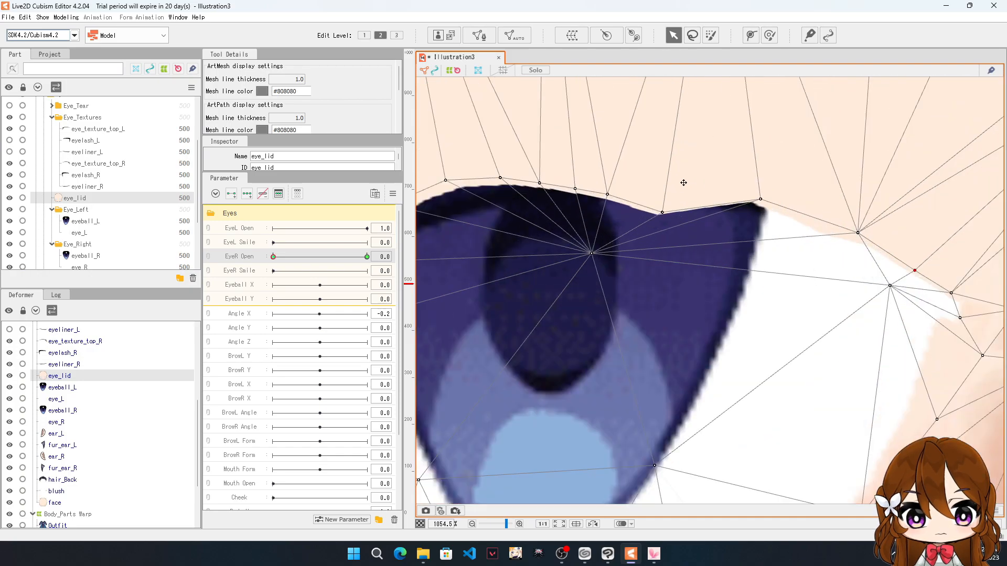
drag(860, 236, 857, 273)
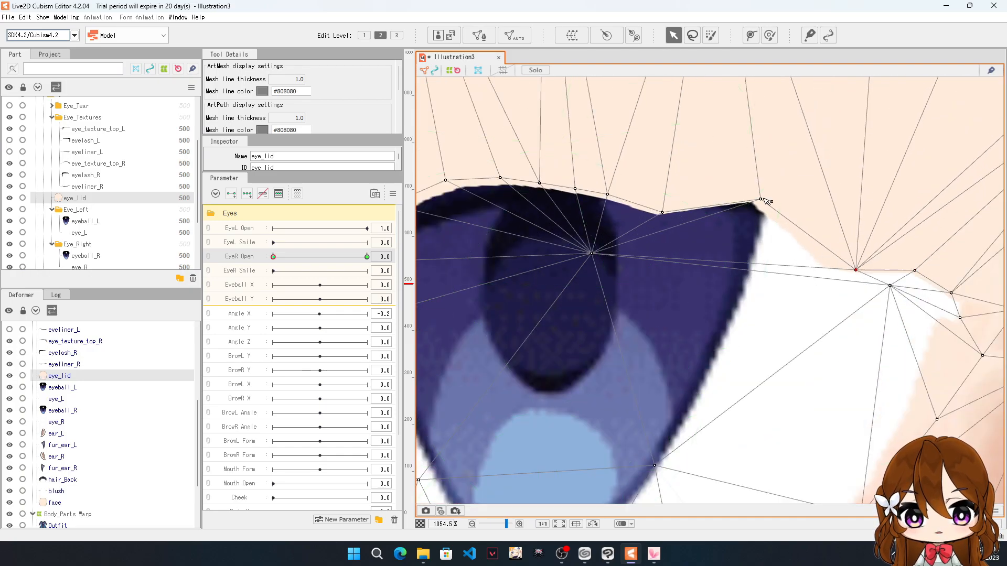
drag(764, 200, 771, 256)
drag(662, 213, 661, 248)
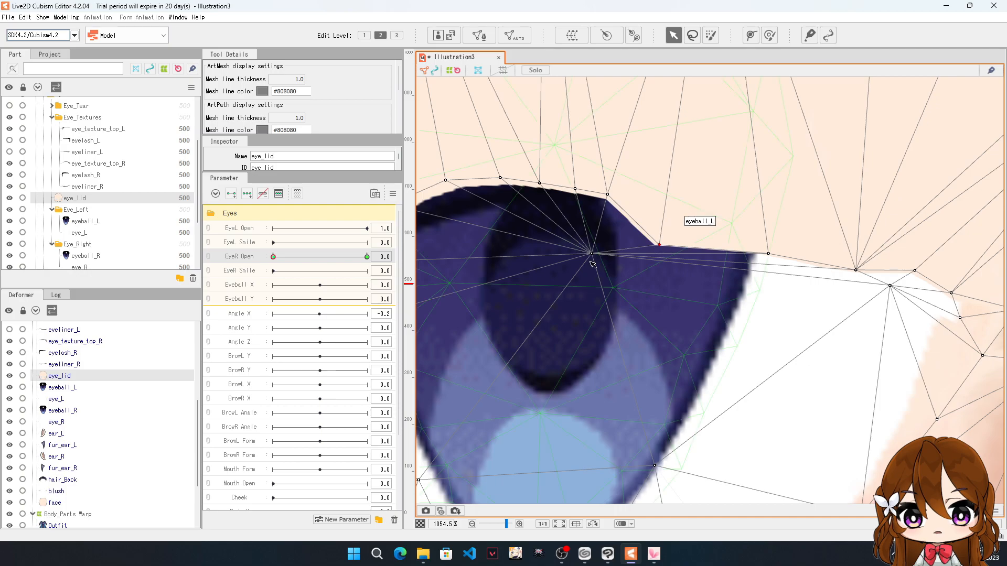
drag(592, 254, 603, 417)
drag(607, 195, 613, 302)
Step: Pull eye_lid's edge further down from the left iris's outer side to the outer corner, gathering the corner vertices inward
scroll(652, 245, down, 10)
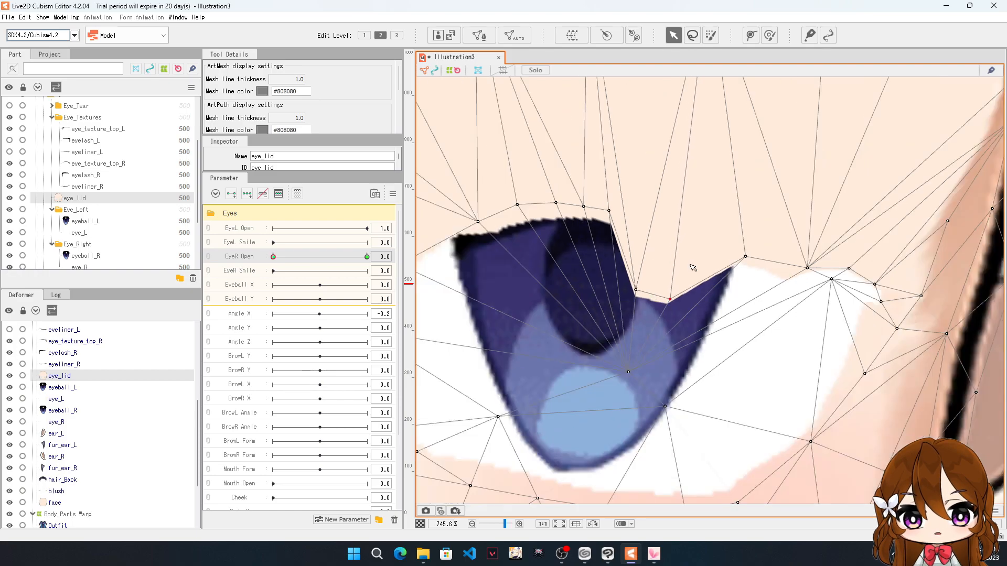
scroll(693, 300, up, 3)
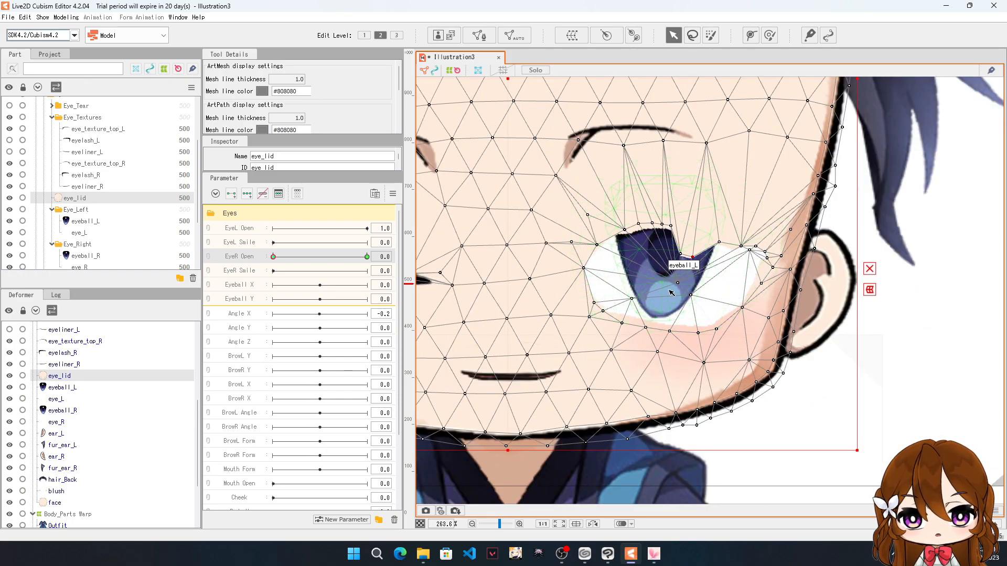
scroll(662, 290, up, 5)
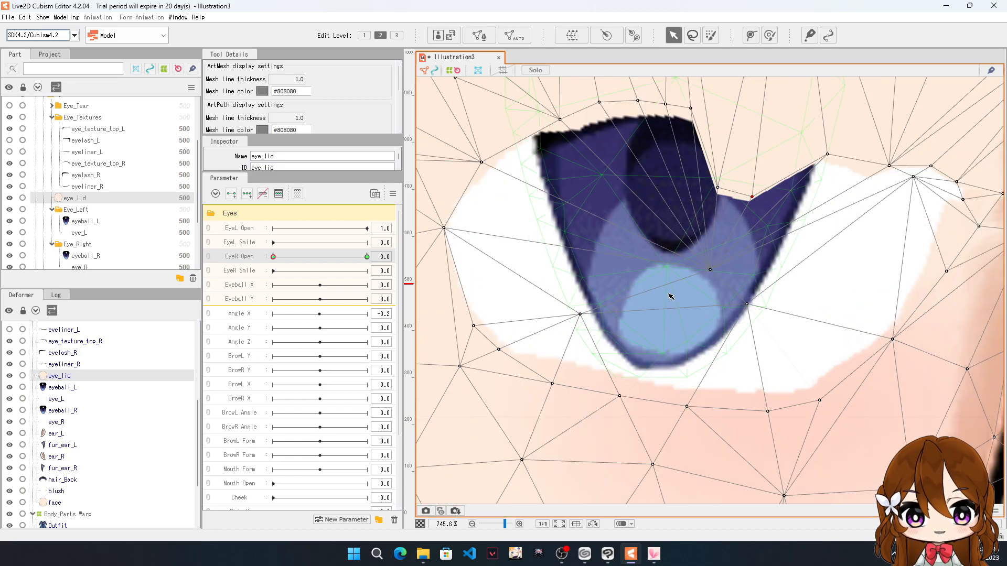
drag(716, 188, 749, 236)
drag(829, 157, 816, 205)
drag(890, 167, 854, 219)
drag(915, 180, 894, 285)
drag(931, 167, 901, 226)
drag(956, 182, 922, 228)
drag(962, 201, 950, 240)
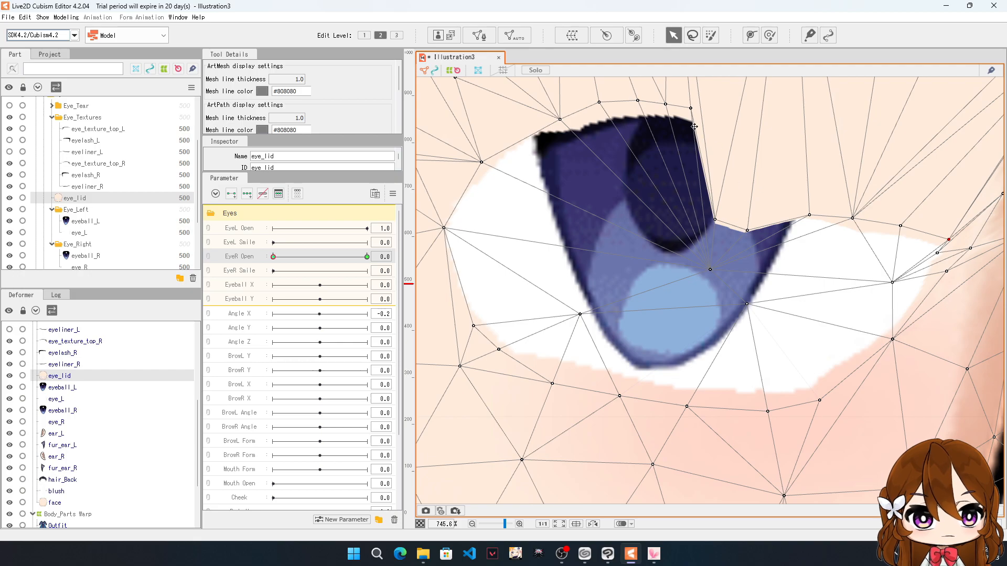
Step: Bring eye_lid's upper-edge vertices above the left pupil and the iris's inner side down to the lowered outer half
drag(691, 108, 695, 218)
click(638, 103)
drag(637, 103, 673, 212)
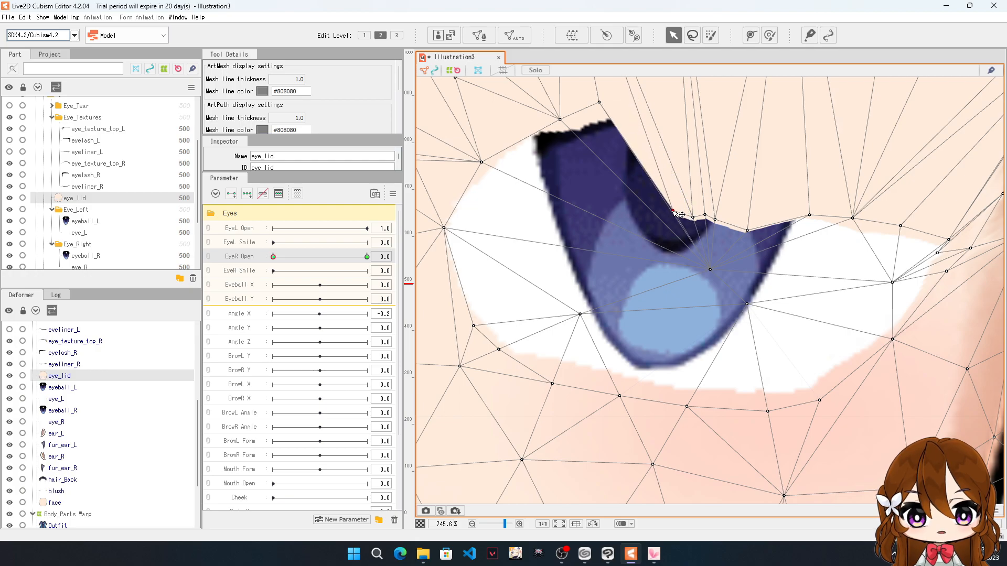
drag(600, 104, 649, 204)
drag(561, 120, 607, 204)
Step: Move eye_lid's vertices at the left eye's inner corner down and inward so the lid edge slopes across the white
drag(482, 162, 540, 228)
drag(444, 228, 503, 274)
drag(540, 228, 558, 246)
drag(474, 326, 512, 330)
drag(503, 274, 529, 293)
drag(558, 246, 571, 273)
scroll(573, 234, down, 4)
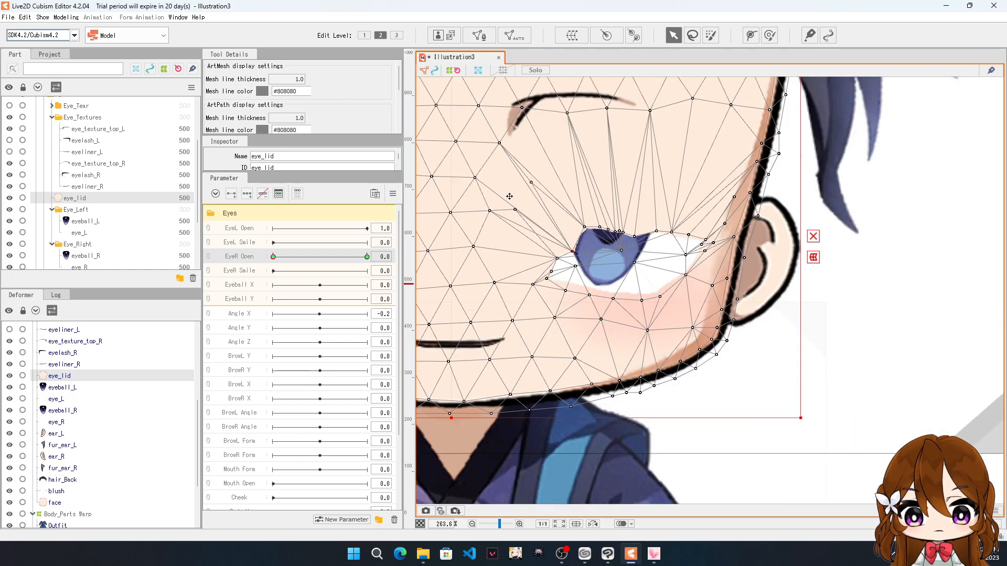
Step: Pull eye_lid's inner-side vertices further down over the left iris and inner corner
scroll(510, 198, up, 3)
drag(642, 311, 590, 268)
drag(471, 226, 516, 274)
drag(544, 210, 603, 292)
drag(614, 255, 637, 291)
Step: Pull eye_lid's upper-edge vertices down over the left iris, smoothing the edge from the iris's inner side across the pupil
scroll(538, 258, down, 2)
scroll(537, 266, up, 4)
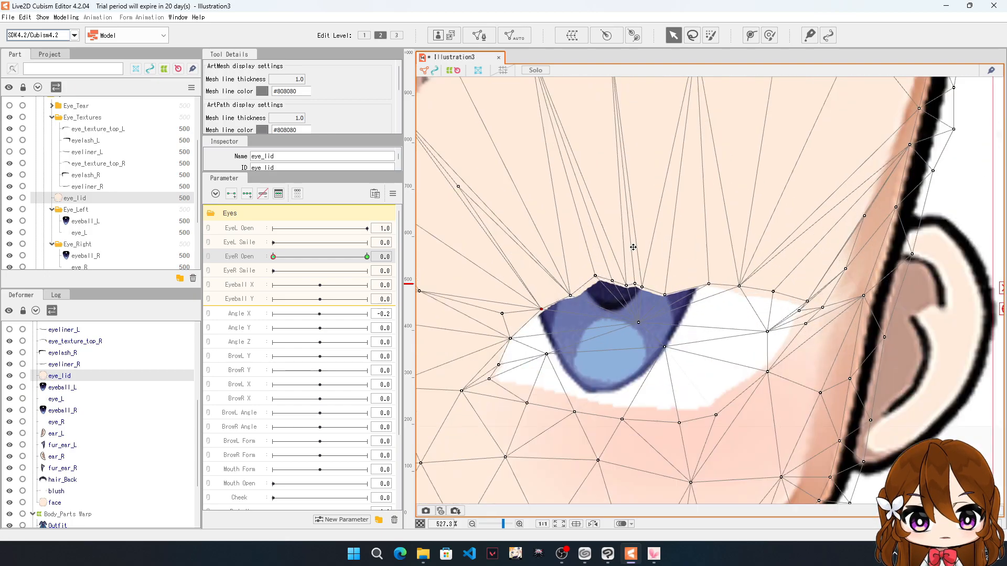
drag(558, 300, 574, 340)
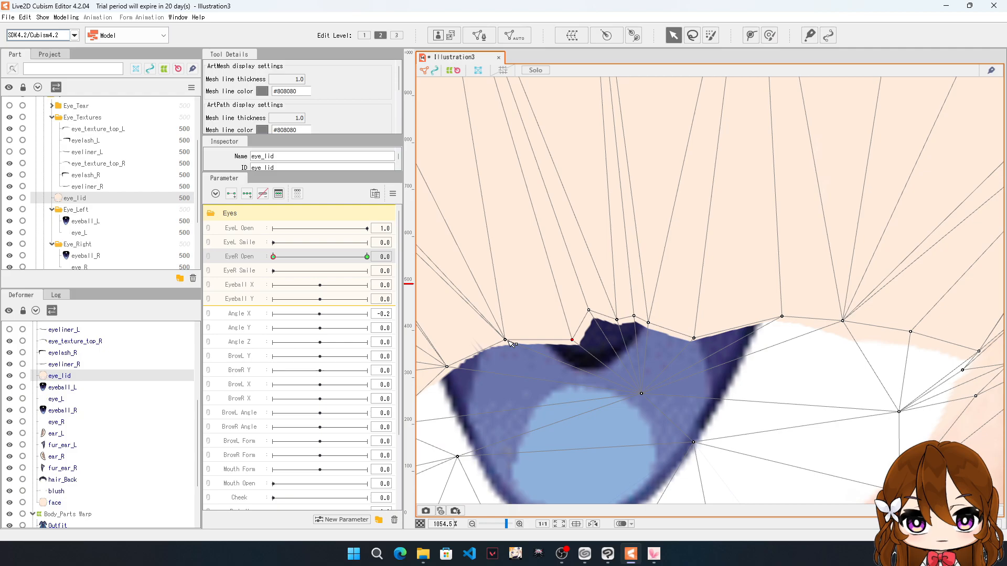
drag(506, 339, 508, 358)
drag(449, 368, 447, 385)
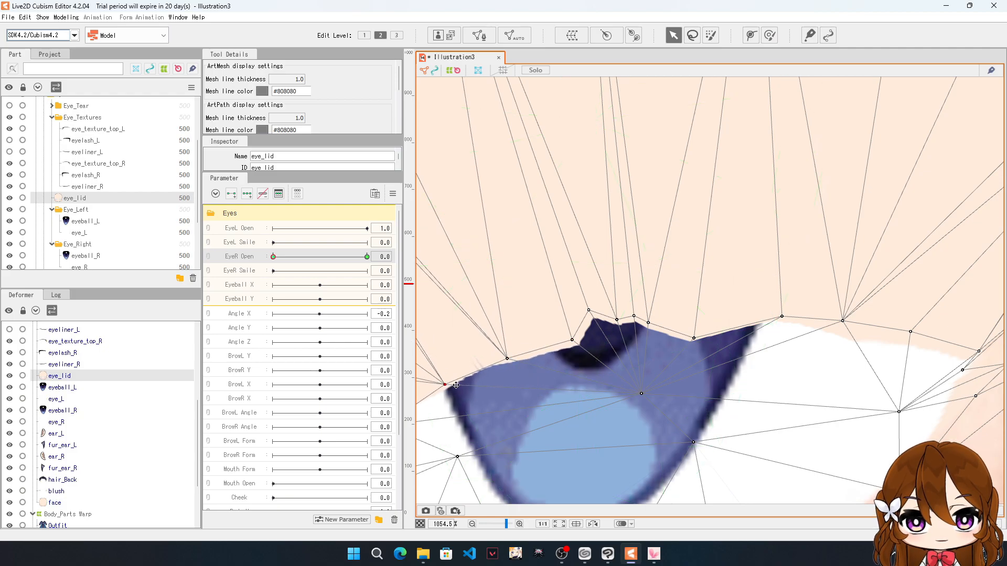
drag(590, 311, 703, 363)
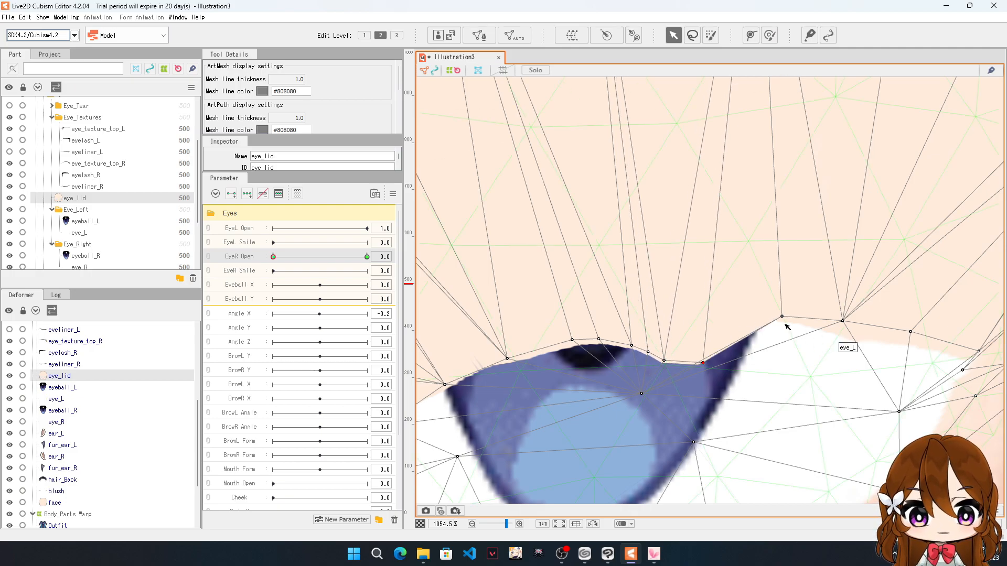
Step: Try to lower eye_lid's upper edge from the left iris's outer side across the white, adjusting the outer-corner vertices too
drag(782, 317, 787, 361)
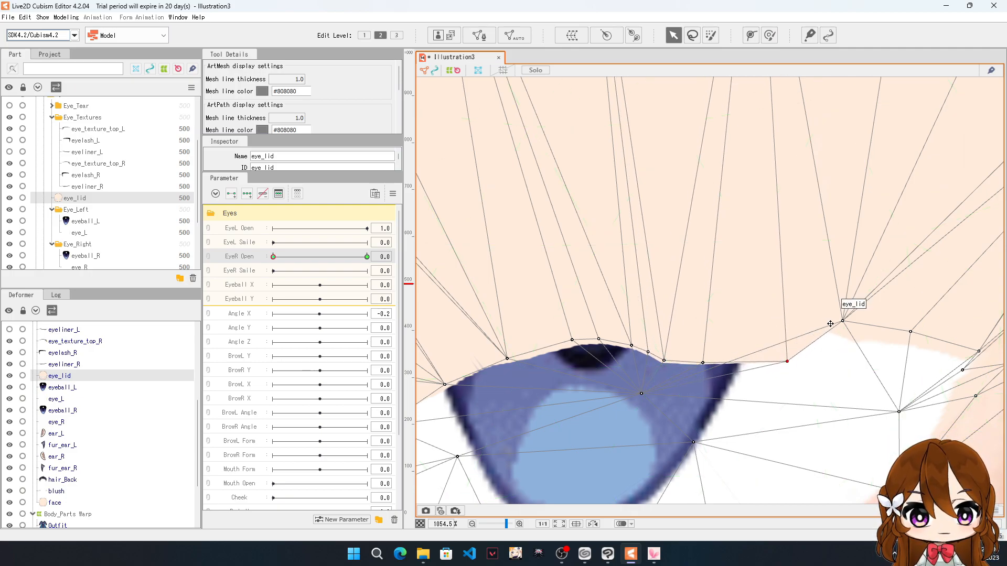
drag(844, 329, 859, 376)
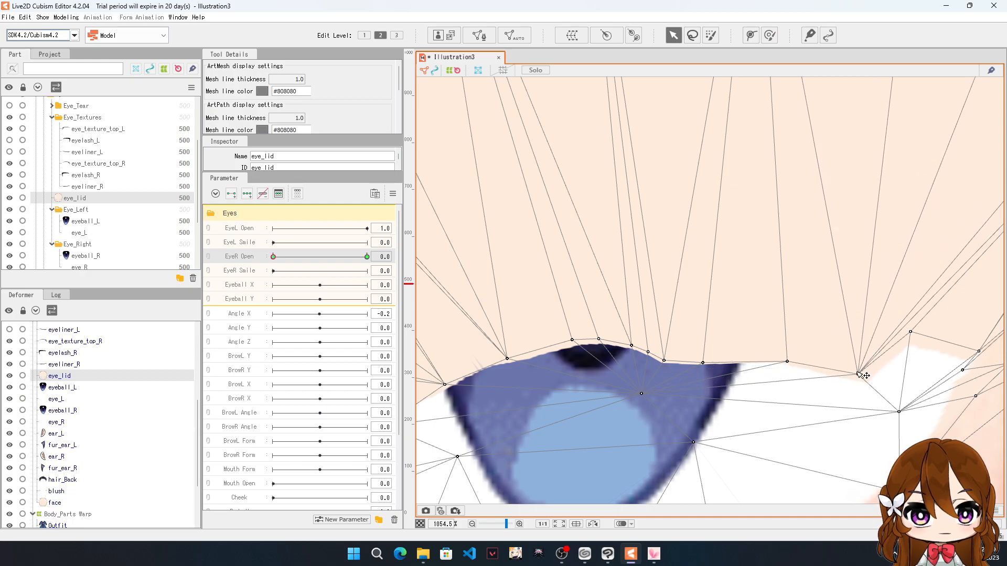
drag(912, 333, 974, 375)
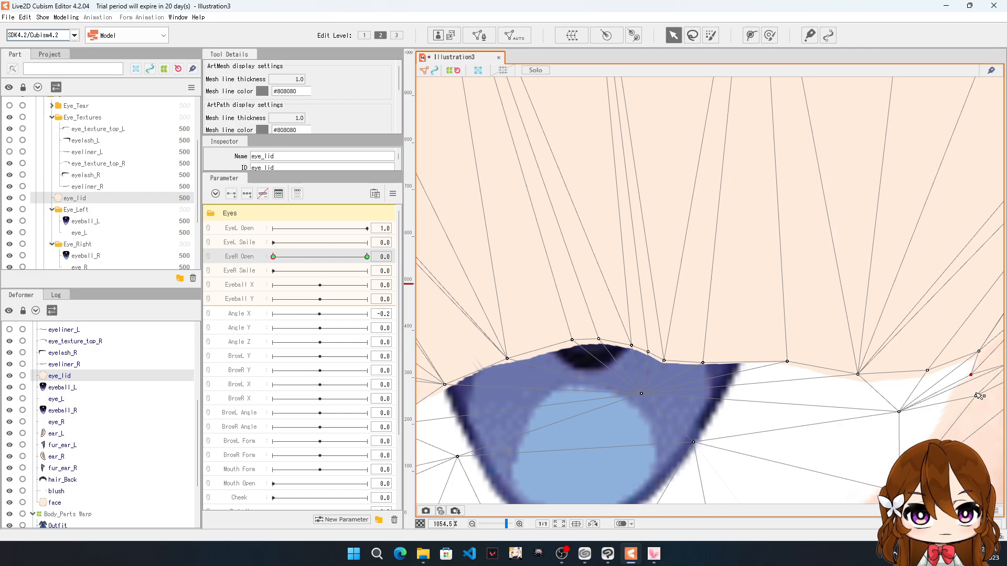
drag(900, 412, 901, 433)
drag(978, 353, 974, 394)
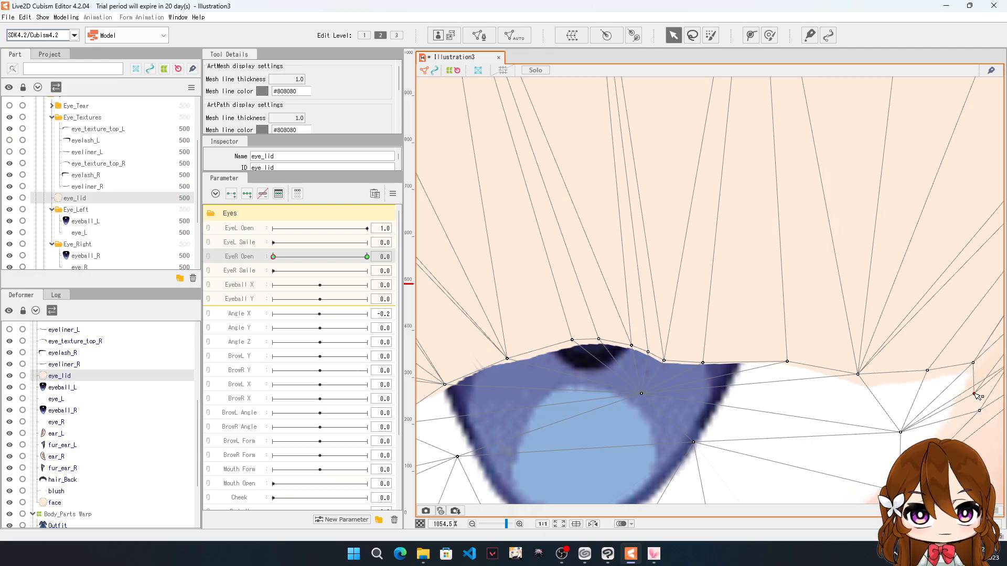
scroll(968, 367, down, 2)
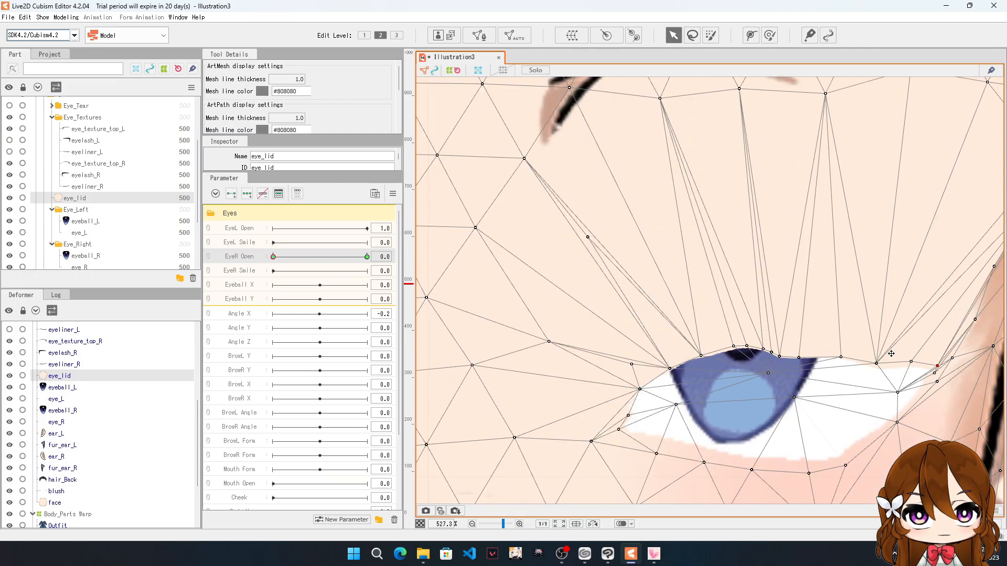
drag(946, 358, 981, 352)
drag(979, 304, 989, 300)
scroll(899, 294, down, 2)
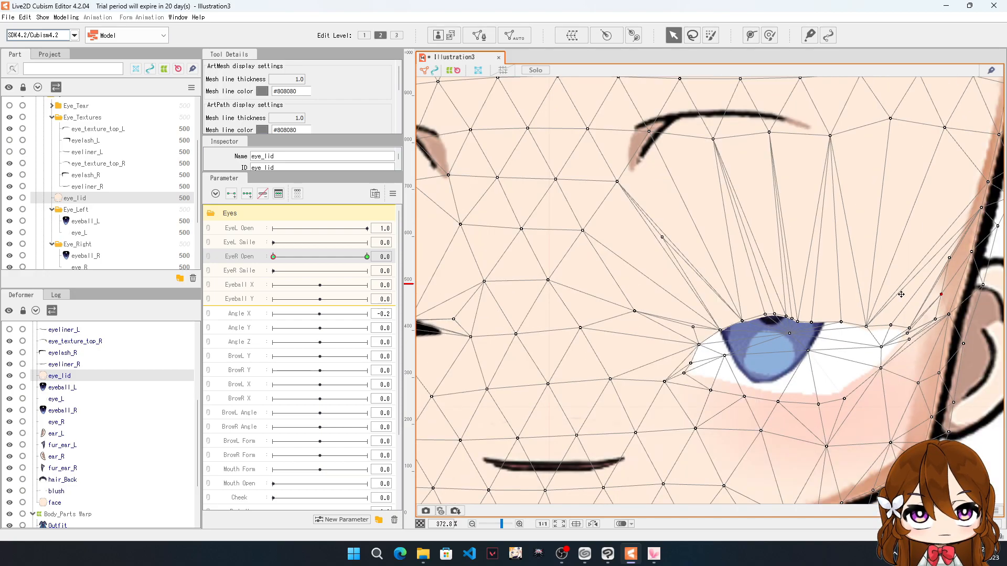
Step: Try to pull eye_lid's edge below the left pupil after moving the interior vertices down over the lower iris
scroll(893, 340, up, 3)
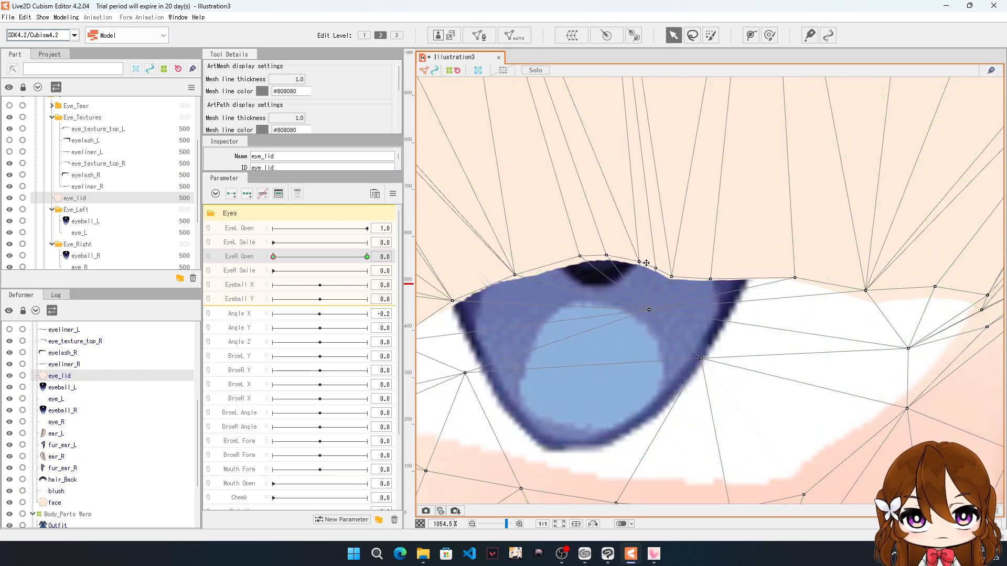
drag(656, 268, 637, 277)
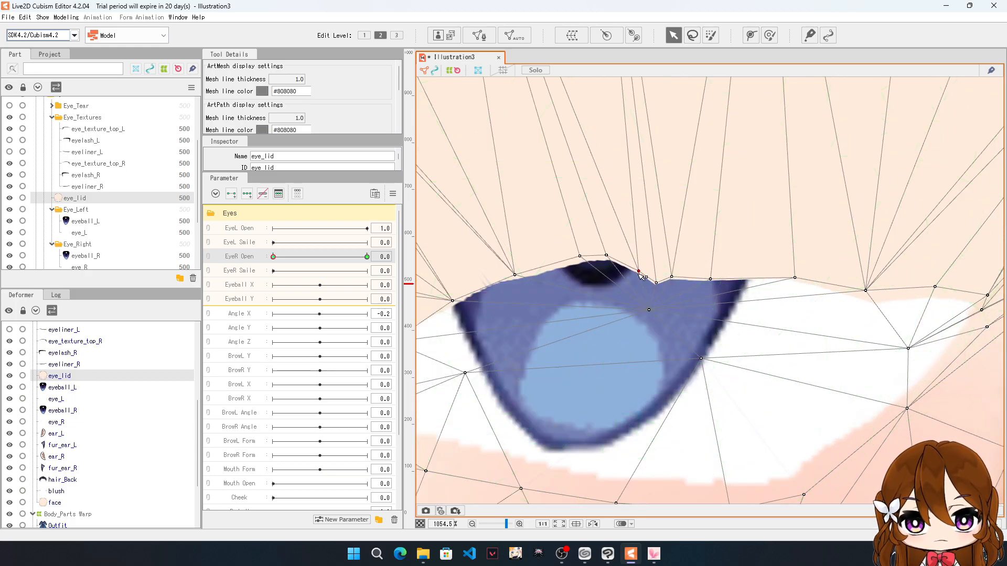
drag(648, 312, 681, 446)
drag(657, 358, 657, 383)
drag(579, 256, 585, 303)
drag(615, 265, 682, 308)
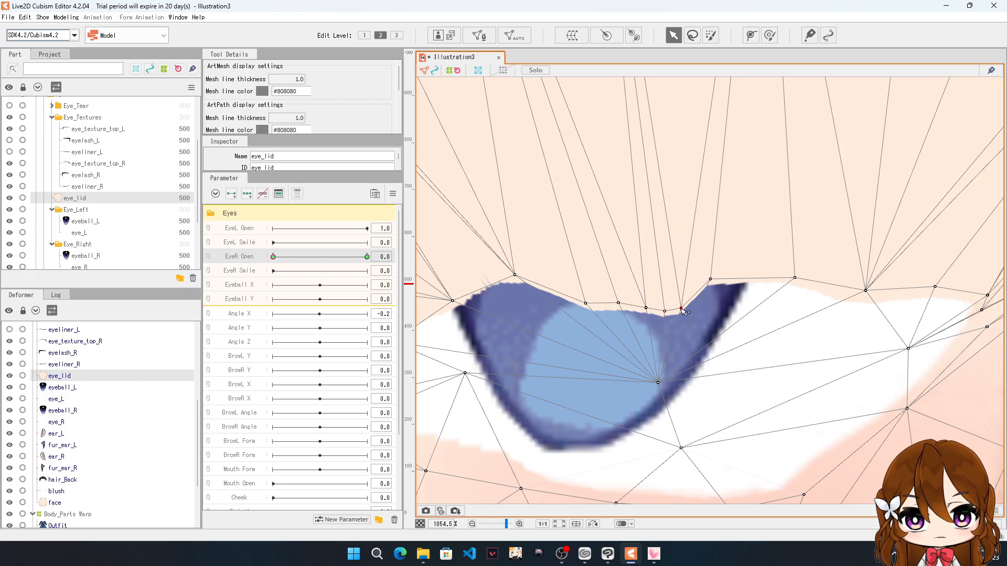
drag(710, 279, 720, 306)
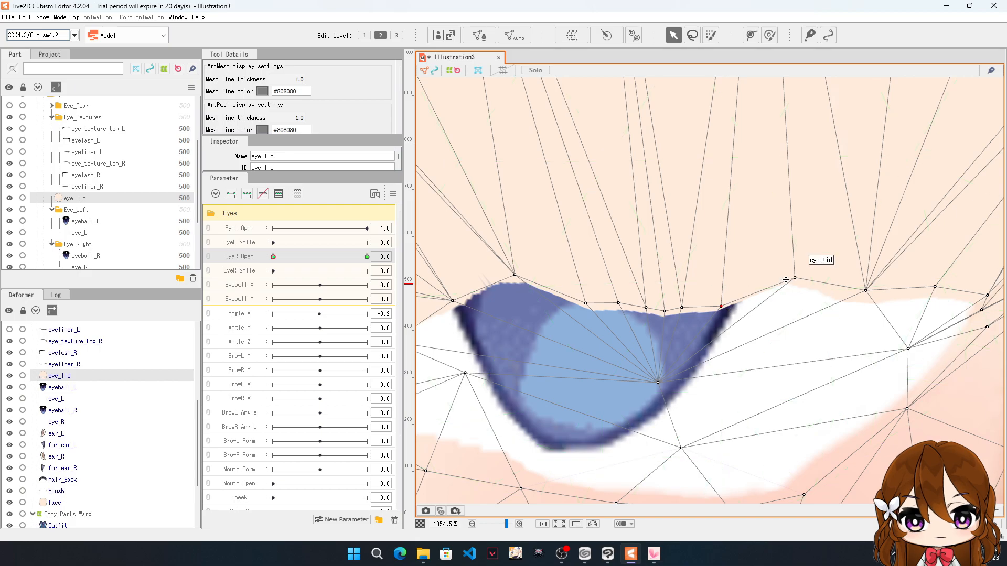
Step: Try to bring eye_lid's upper edge over the left eye's outer white down to match the lowered iris section
drag(795, 278, 797, 313)
drag(865, 290, 870, 304)
drag(935, 287, 942, 303)
scroll(942, 302, down, 2)
Step: Try to lower eye_lid's edge at the left iris's inner side and gather the inner-corner vertices toward the iris
scroll(736, 312, up, 3)
drag(723, 254, 732, 301)
drag(640, 286, 661, 326)
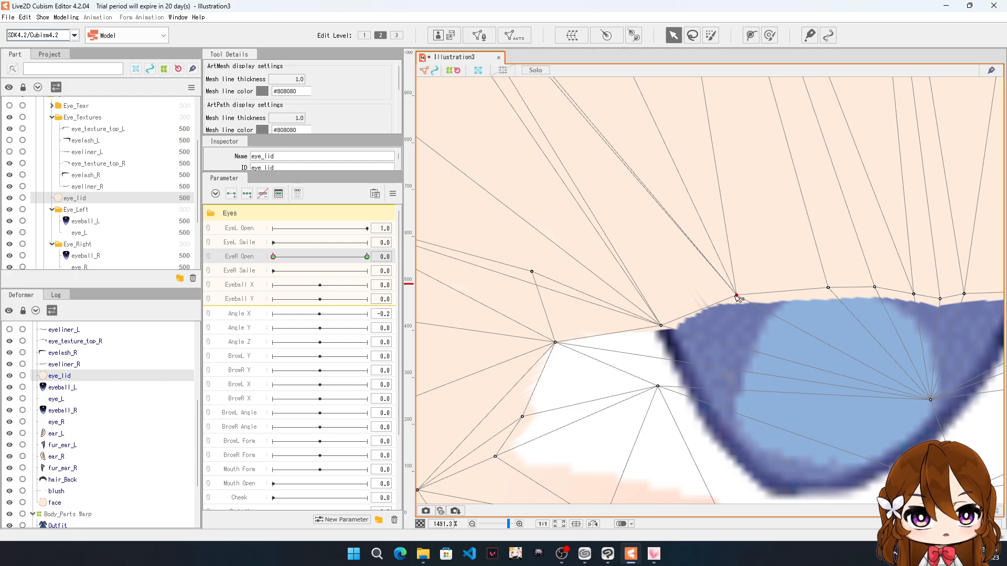
drag(737, 296, 746, 317)
drag(554, 343, 615, 352)
drag(523, 418, 576, 400)
drag(495, 457, 592, 386)
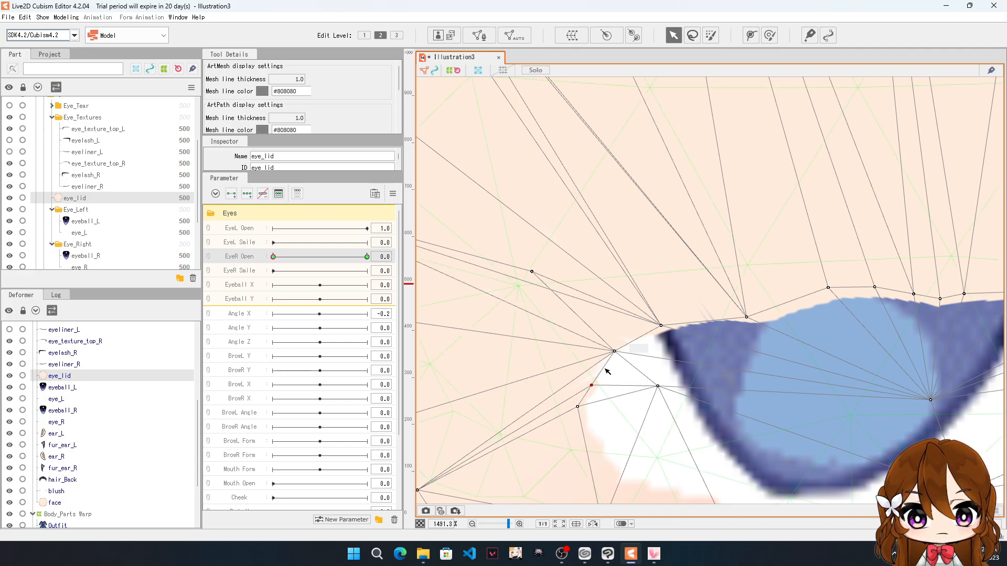
drag(615, 354, 622, 364)
drag(661, 326, 663, 341)
drag(746, 317, 746, 321)
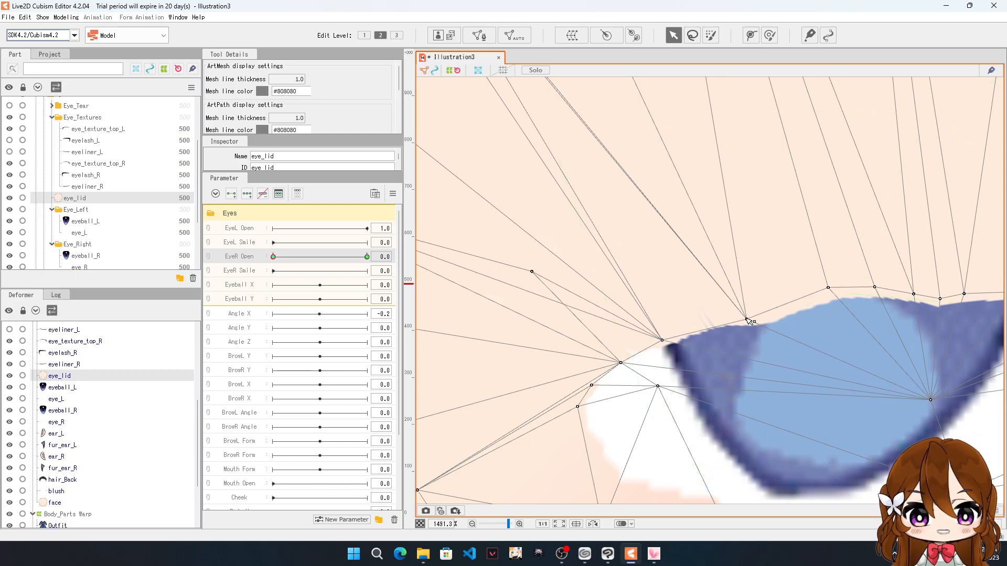
Step: Undo the recent eye_lid vertex moves back to the adjustment of the upper edge above the left iris
scroll(675, 300, down, 10)
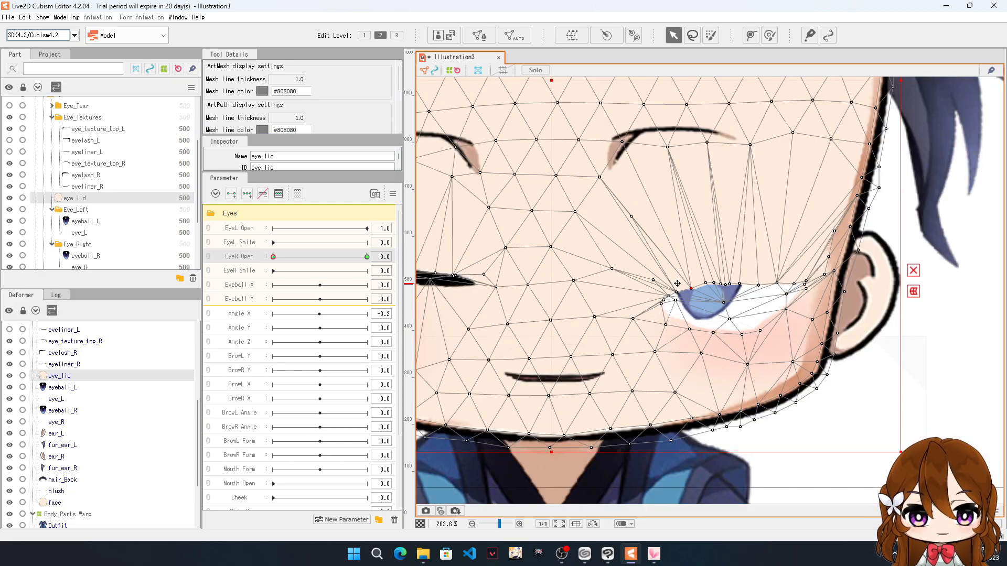
scroll(677, 284, down, 3)
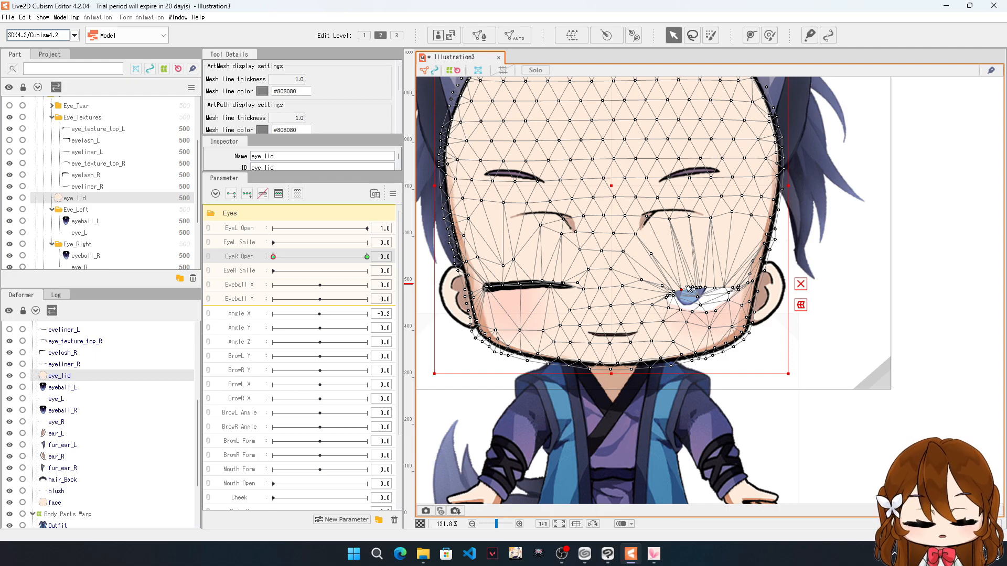
scroll(688, 288, up, 4)
scroll(687, 286, down, 2)
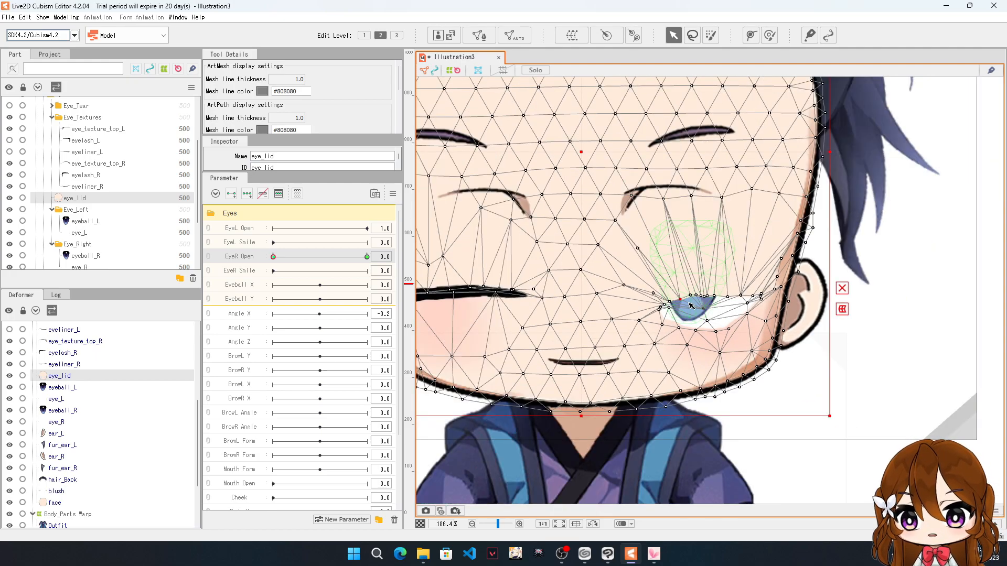
key(ctrl+z)
key(ctrl+z)
key(ctrl+z)
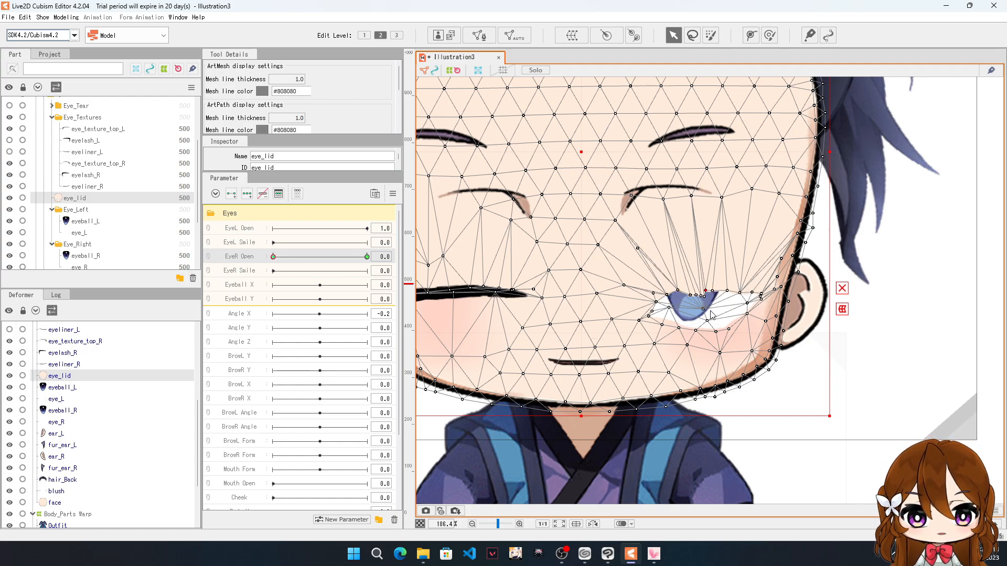
key(ctrl+z)
key(ctrl+z)
key(ctrl+z)
key(ctrl+z)
key(ctrl+z)
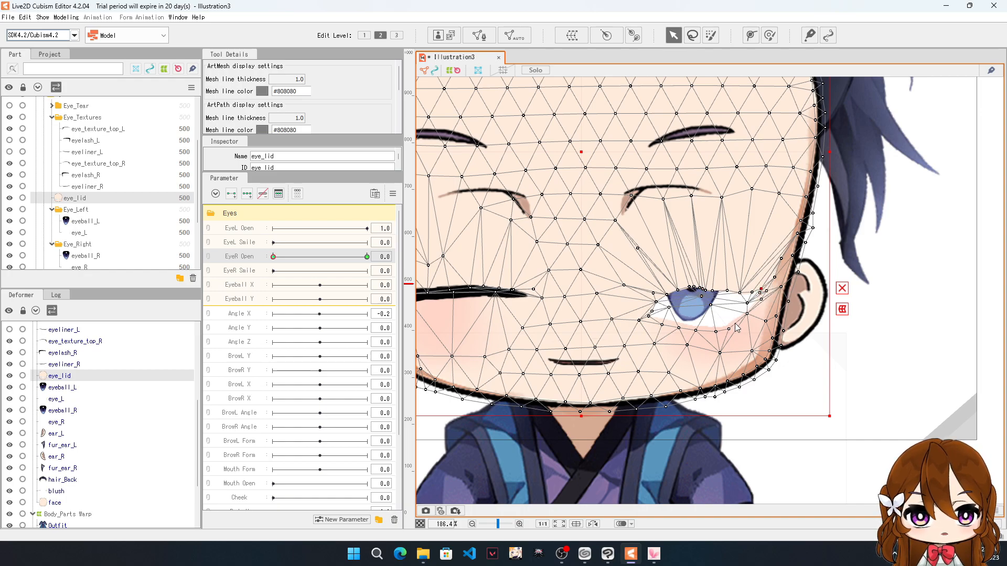
key(ctrl+z)
key(ctrl+z)
key(ctrl+z)
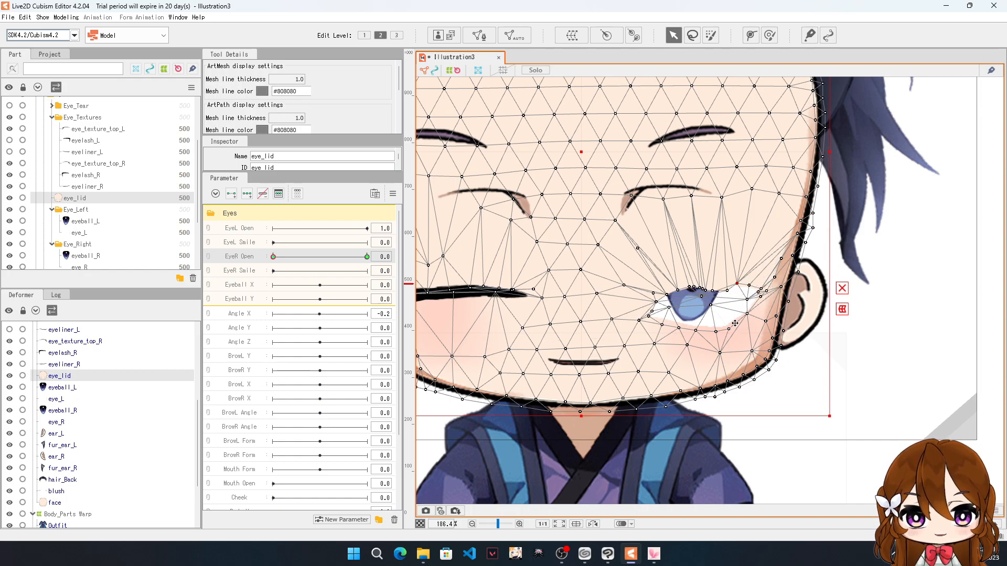
key(ctrl+z)
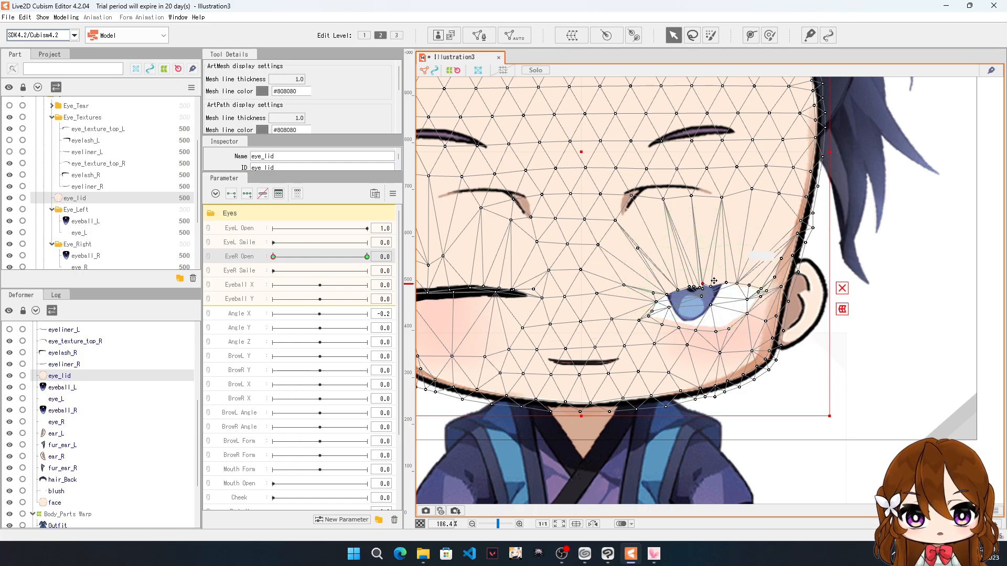
Step: Raise eye_lid's interior vertices over the left iris toward the upper lid and even out the edge beside the pupil
scroll(682, 294, down, 5)
scroll(675, 296, up, 10)
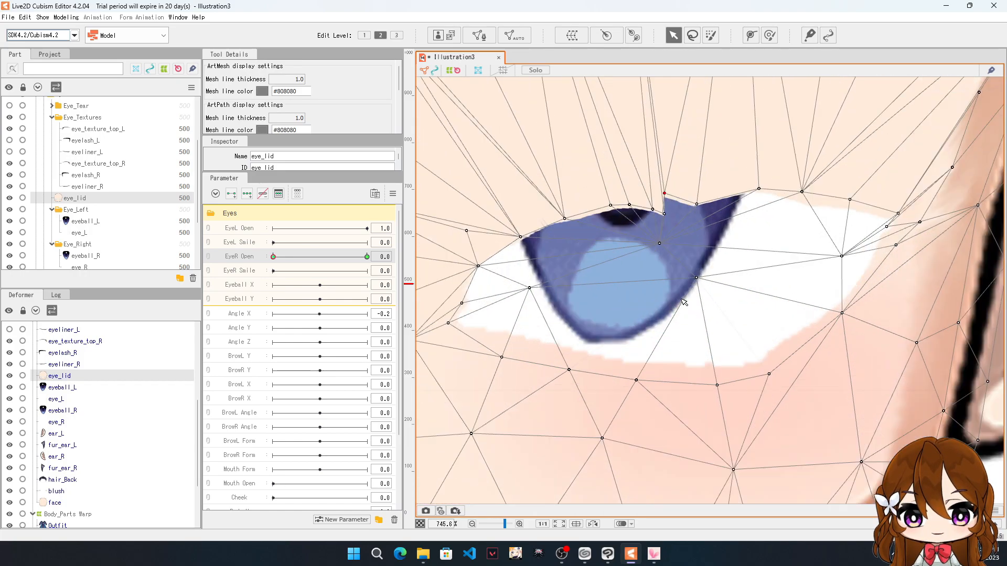
drag(530, 287, 537, 256)
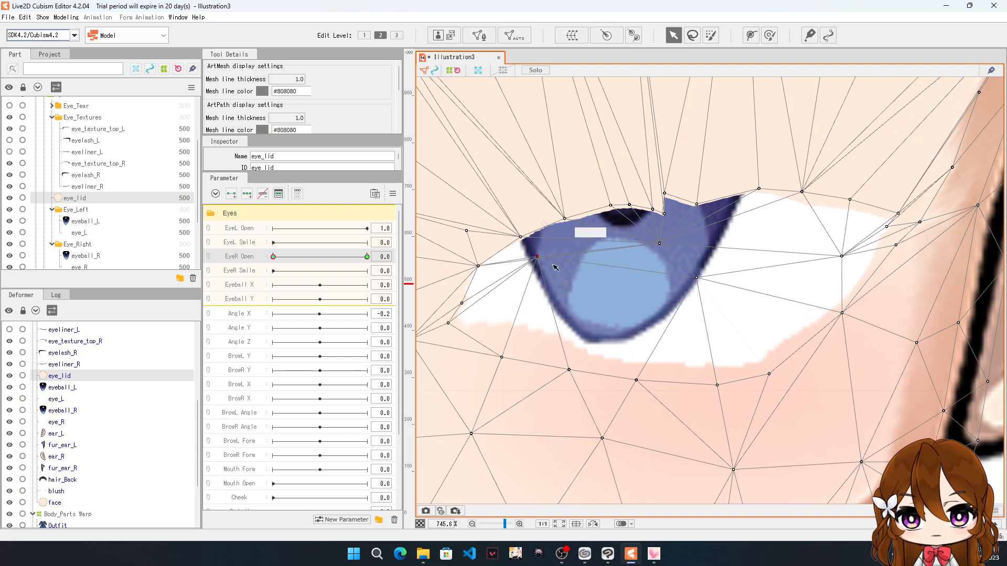
drag(659, 243, 647, 220)
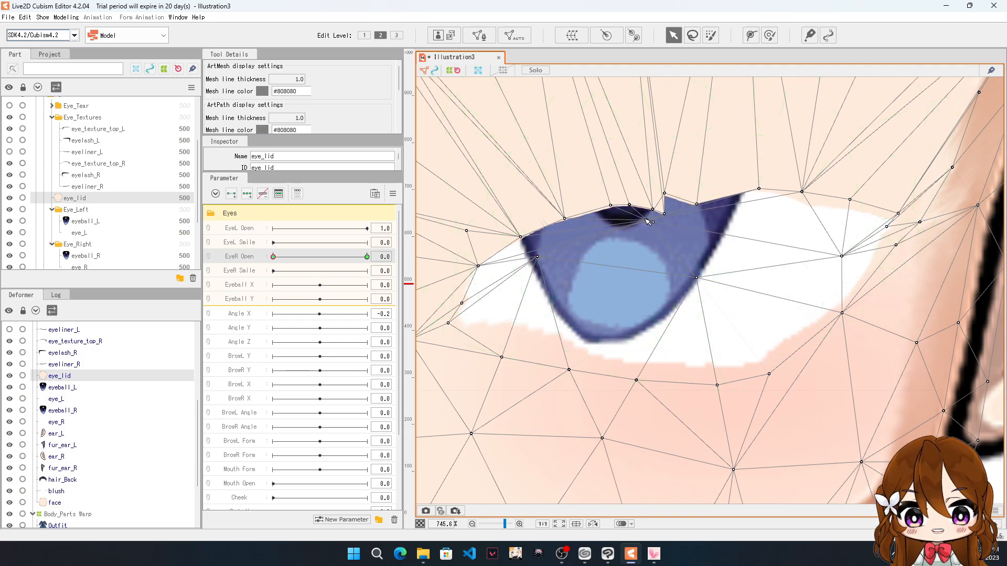
drag(697, 278, 694, 237)
drag(665, 193, 680, 206)
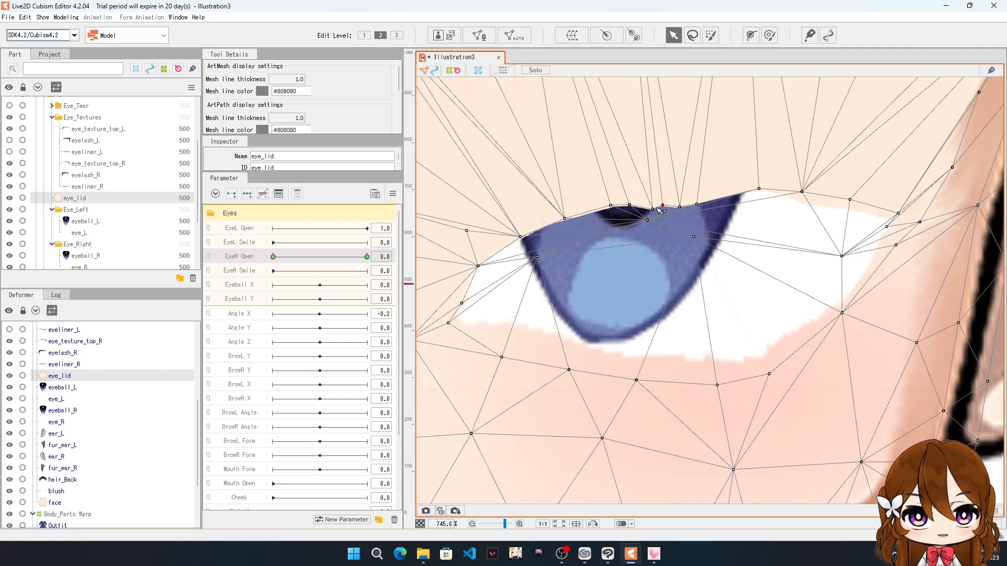
drag(652, 211, 683, 202)
Step: Align eye_lid's vertices over the left eye's outer white and outer corner more closely with the upper lid edge
drag(759, 190, 761, 197)
drag(842, 257, 841, 231)
drag(899, 216, 890, 236)
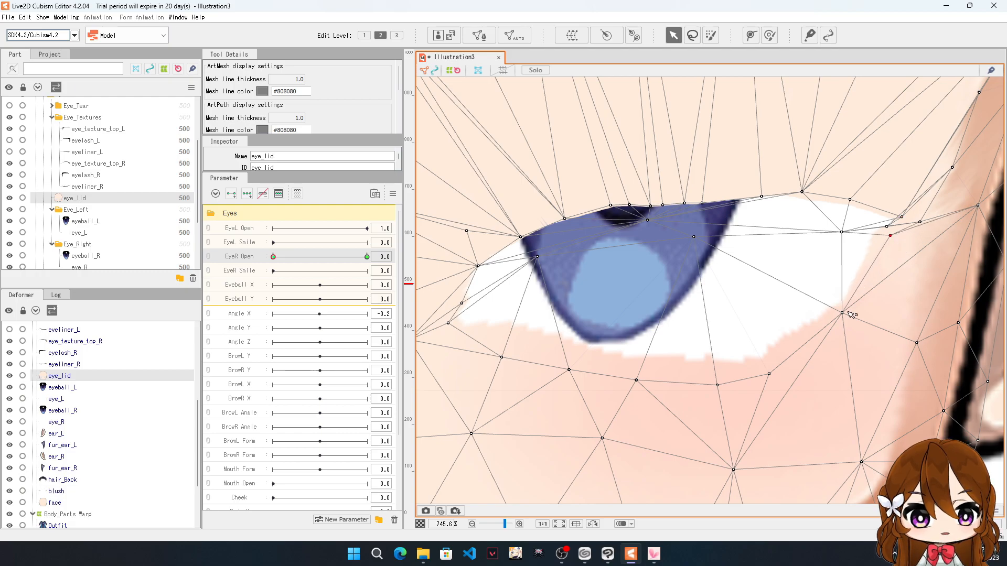
Step: Raise eye_lid's lower-edge vertices over the bottom of the left eye, working from the outer side to the inner side
drag(841, 313, 826, 257)
drag(769, 375, 759, 289)
key(ctrl+z)
drag(718, 385, 704, 312)
drag(636, 379, 624, 295)
drag(569, 370, 576, 290)
drag(511, 355, 525, 293)
Step: Gather eye_lid's lower inner-corner vertices inward and raise the lower edge further into a nearly level line across the left iris
drag(461, 304, 478, 281)
drag(450, 324, 587, 261)
drag(624, 295, 630, 259)
drag(704, 311, 709, 256)
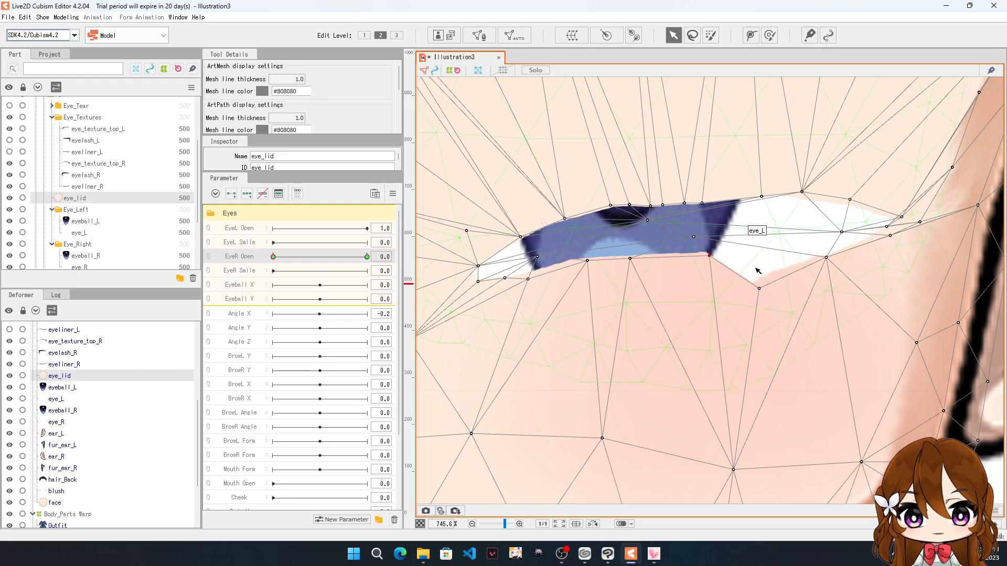
drag(758, 288, 757, 254)
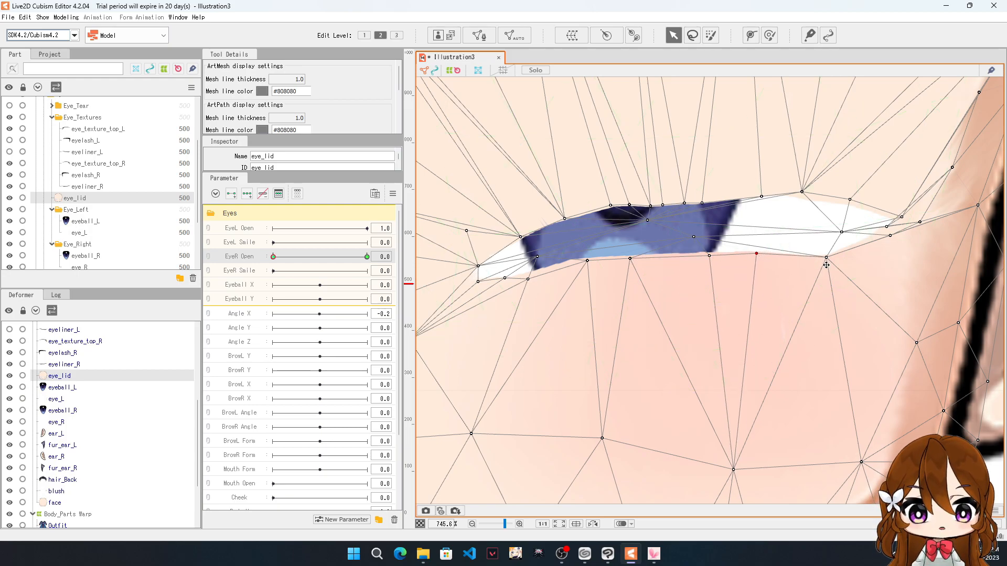
Step: Raise eye_lid's lower edge from the left eye's outer corner to the iris's outer side, narrowing the outer white to a sliver
drag(826, 258, 890, 226)
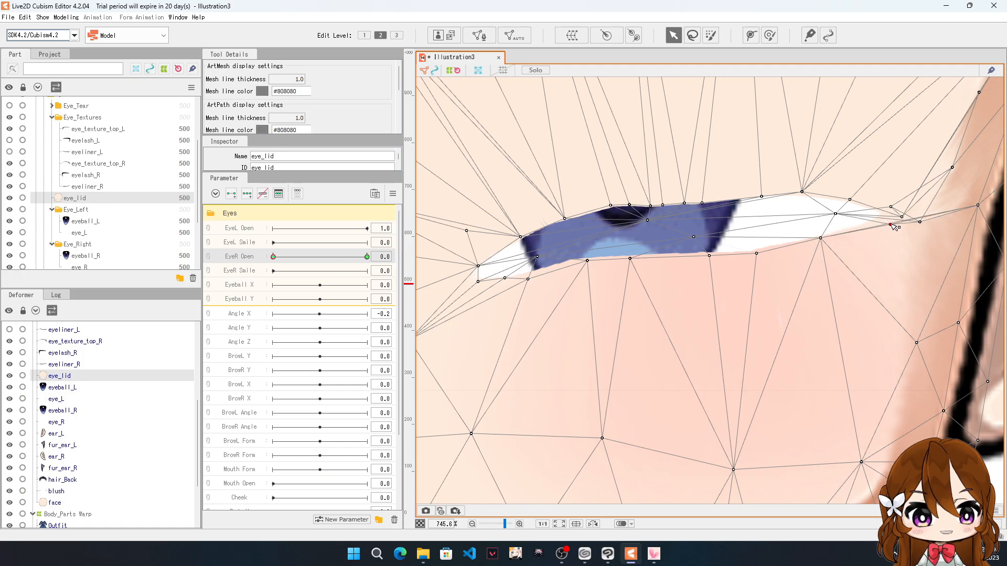
drag(850, 200, 850, 204)
drag(820, 238, 818, 223)
drag(756, 254, 754, 233)
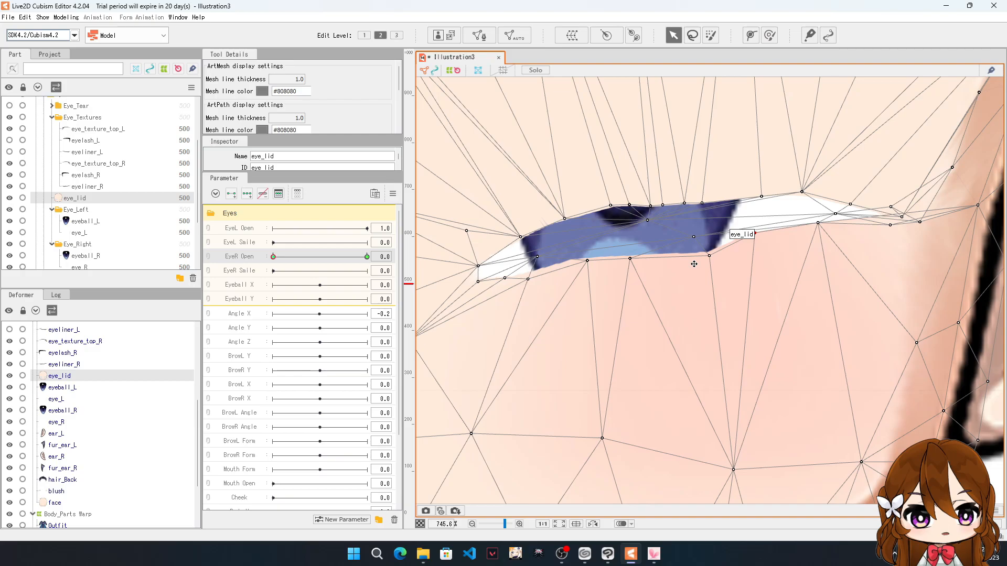
drag(709, 256, 712, 239)
Step: Move eye_lid's upper and lower vertices at the left eye's inner corner upward, narrowing the opening beside the iris
scroll(754, 288, down, 5)
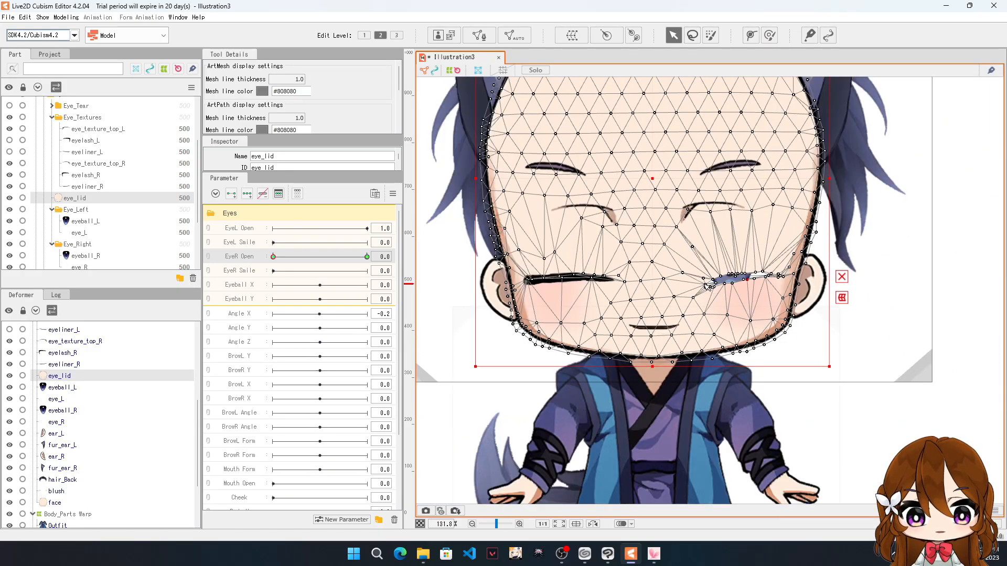
scroll(706, 264, up, 6)
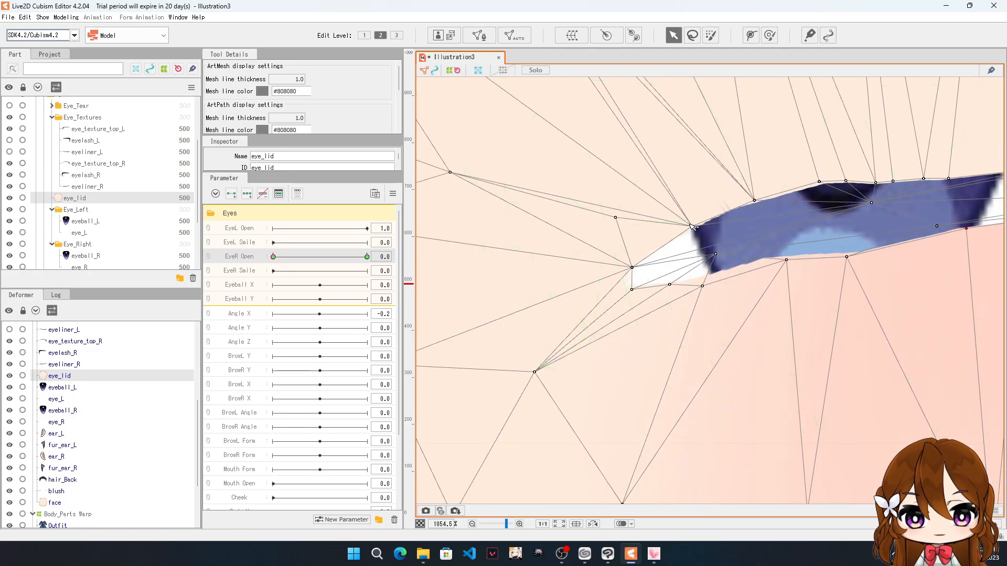
drag(695, 227, 697, 195)
drag(632, 268, 622, 207)
drag(631, 289, 633, 242)
drag(675, 286, 712, 219)
drag(703, 287, 697, 241)
drag(789, 261, 788, 240)
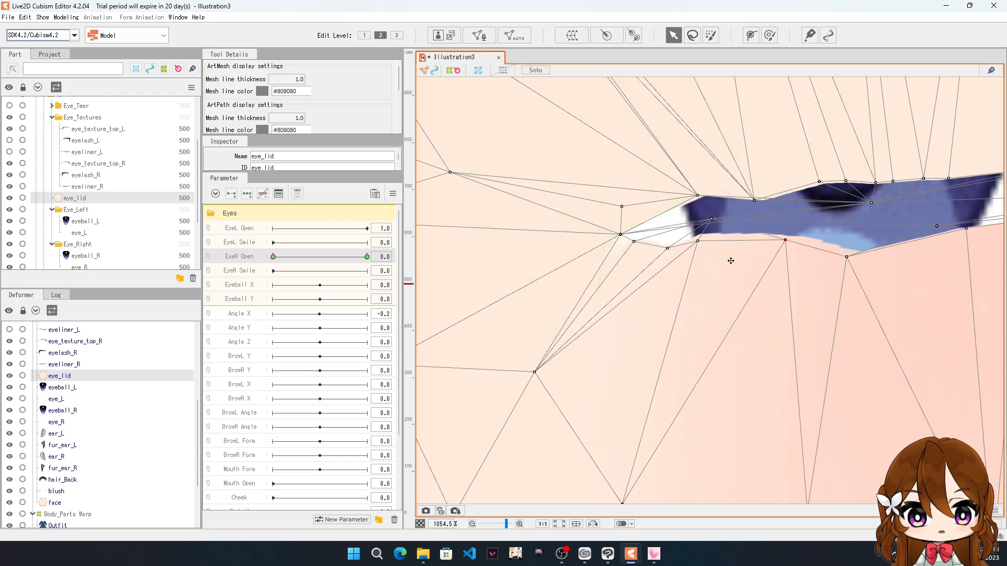
drag(669, 249, 666, 215)
Step: Raise eye_lid's lower-edge vertex beneath the left iris's inner side closer to the upper lid
scroll(666, 263, down, 10)
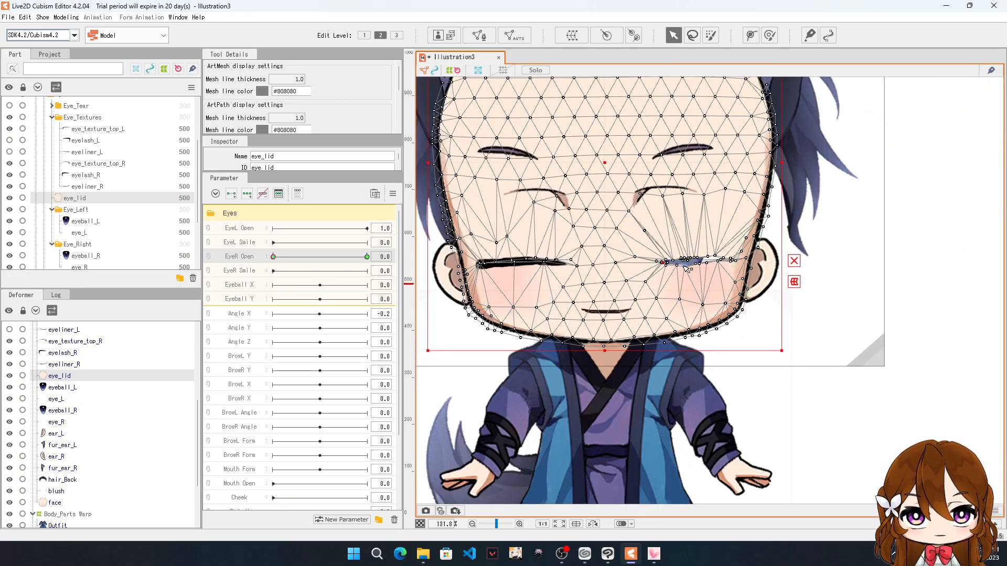
scroll(686, 268, up, 10)
drag(652, 302, 660, 271)
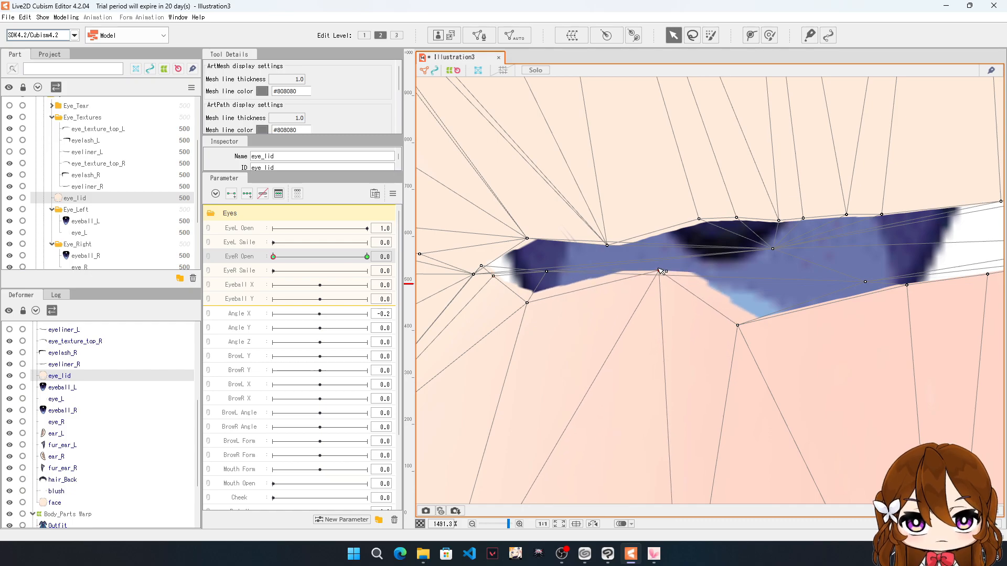
Step: Raise the eye_lid mesh points along the lower edge beneath the iris to narrow the character's left eye opening at EyeR Open 0
drag(528, 302, 551, 254)
drag(739, 326, 756, 273)
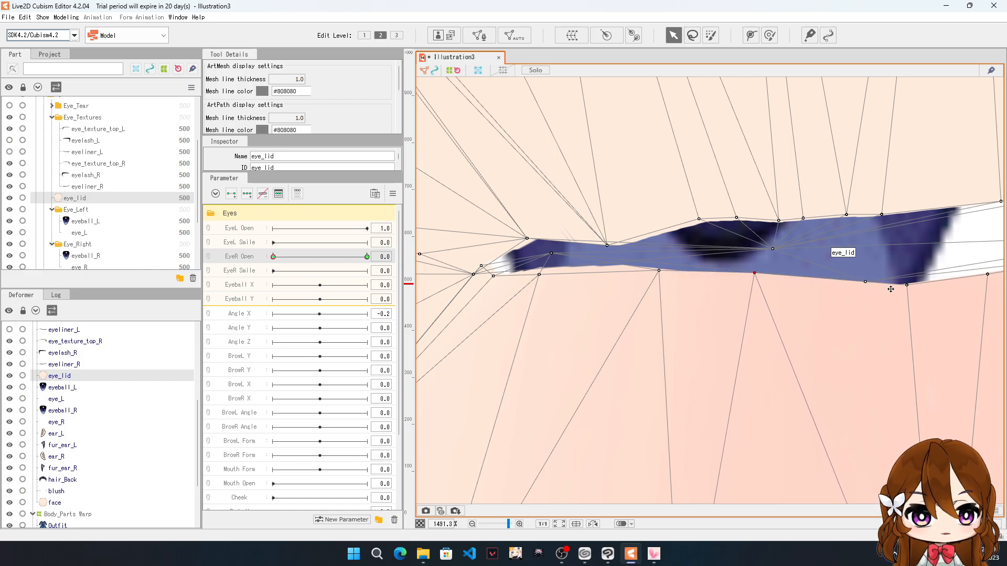
drag(865, 282, 865, 250)
scroll(706, 216, down, 5)
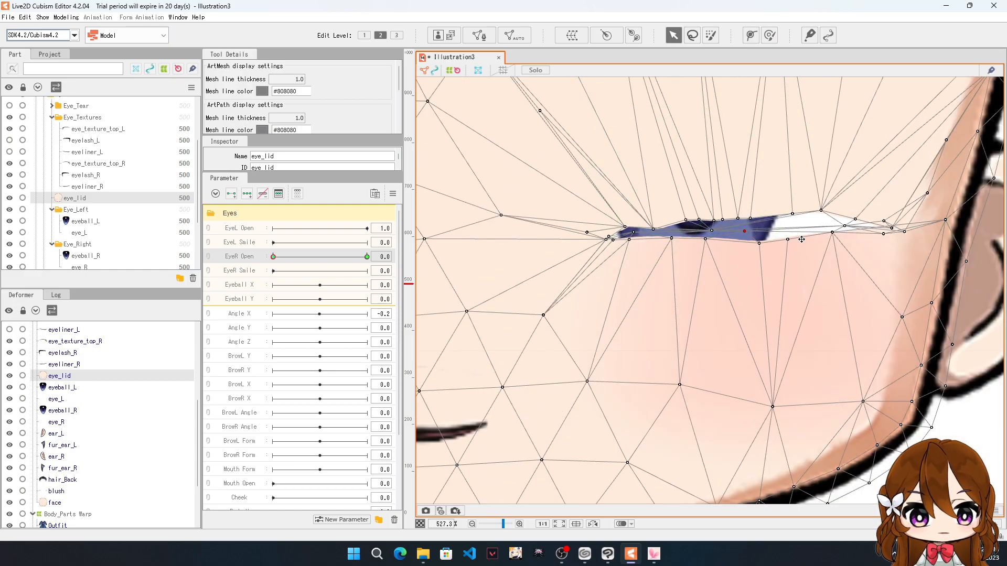
Step: Tighten the outer half of the eye_lid opening by raising its lower-edge points and lowering its upper-edge points
scroll(805, 234, up, 5)
drag(761, 251, 761, 230)
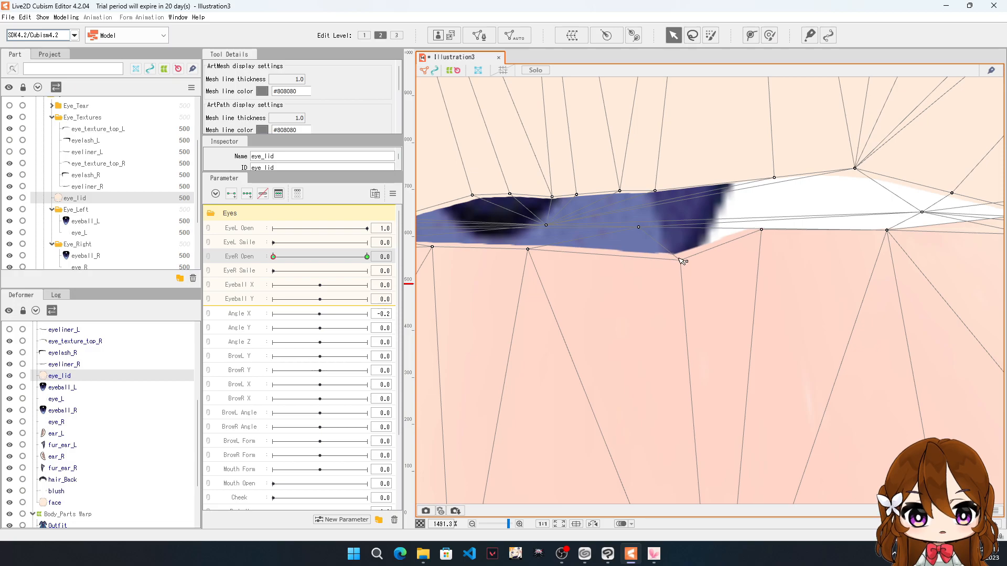
drag(679, 259, 681, 235)
drag(886, 231, 885, 214)
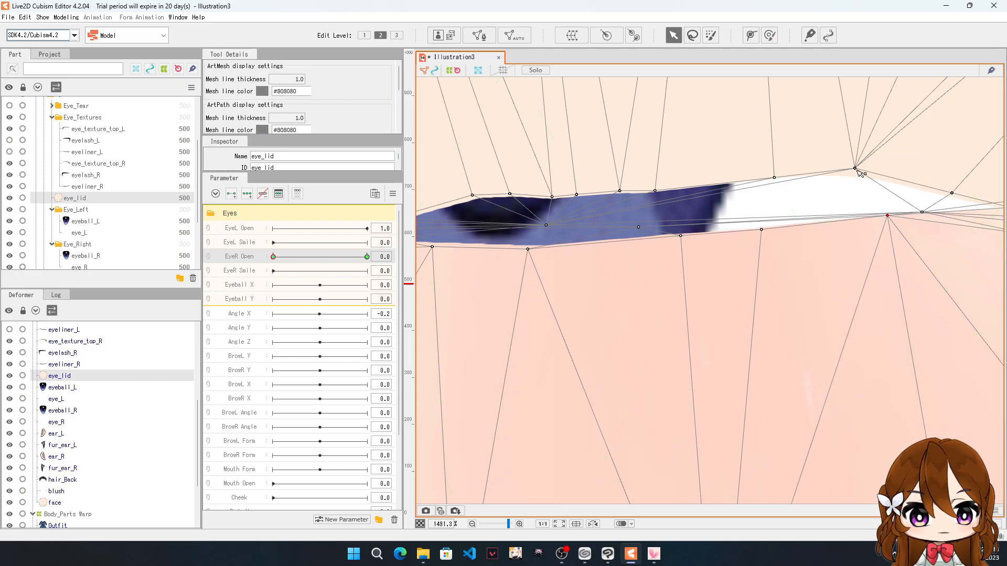
drag(855, 168, 857, 181)
drag(774, 178, 774, 183)
Step: Preview the blink by sweeping EyeR Open between closed and open, and return it to 0
scroll(688, 178, down, 3)
scroll(935, 258, down, 2)
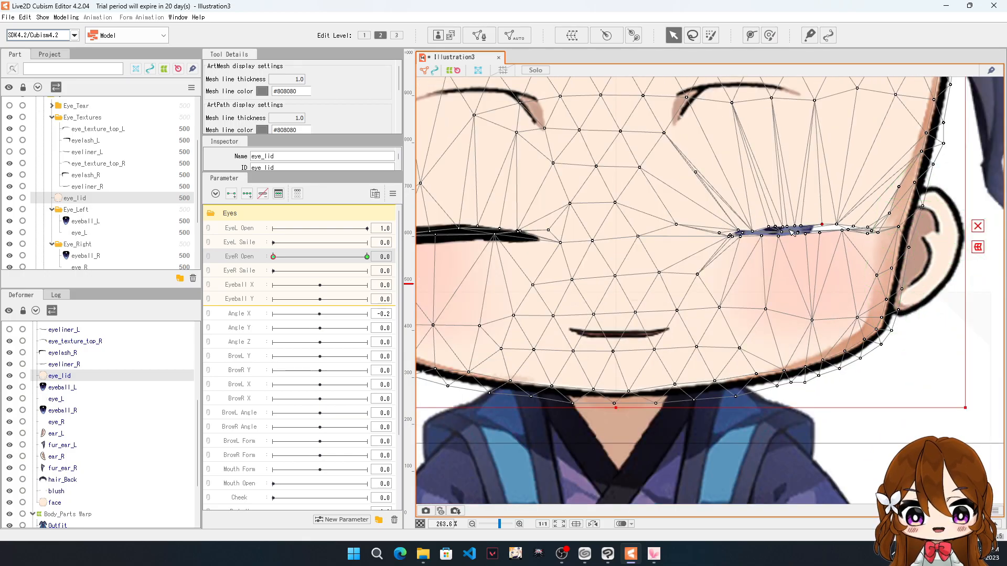
scroll(792, 232, down, 2)
scroll(778, 208, up, 1)
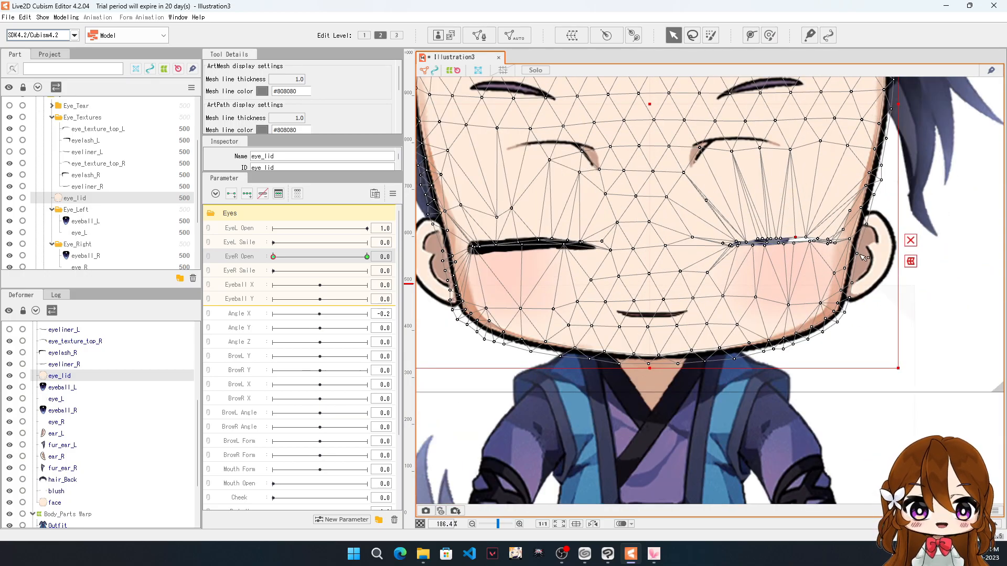
mouse_move(274, 257)
mouse_down()
mouse_move(370, 262)
mouse_move(294, 287)
mouse_move(366, 288)
mouse_move(287, 298)
mouse_move(367, 296)
mouse_move(267, 306)
mouse_move(355, 299)
mouse_up()
mouse_move(283, 310)
mouse_down()
mouse_move(338, 299)
mouse_move(322, 308)
mouse_up()
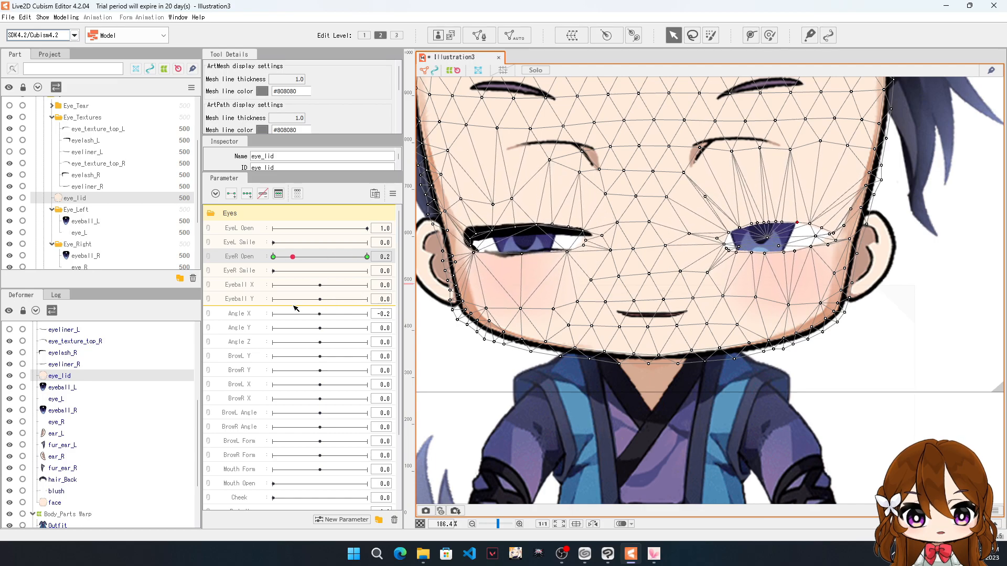
drag(326, 300, 272, 306)
Step: Extend the inner corner of the narrowed eye_lid opening inward toward the nose, keeping its upper and lower edges nearly level
scroll(711, 250, up, 10)
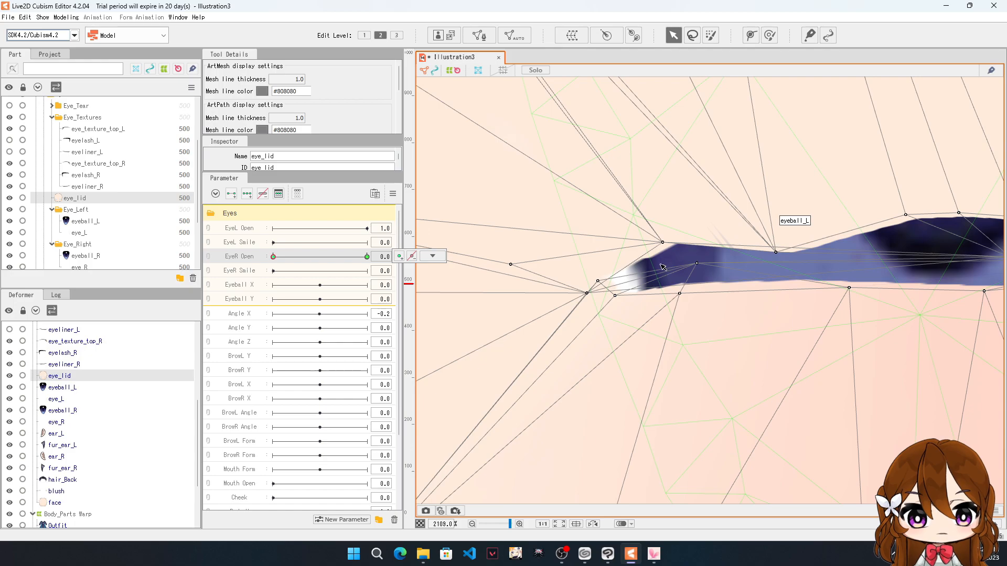
drag(588, 293, 525, 286)
drag(663, 242, 534, 252)
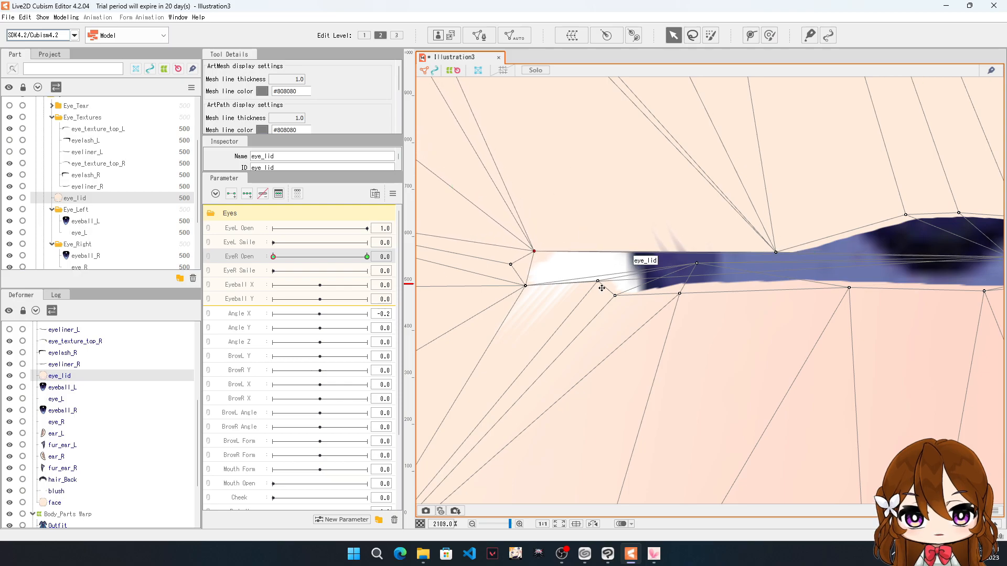
drag(598, 283, 518, 286)
drag(615, 296, 582, 289)
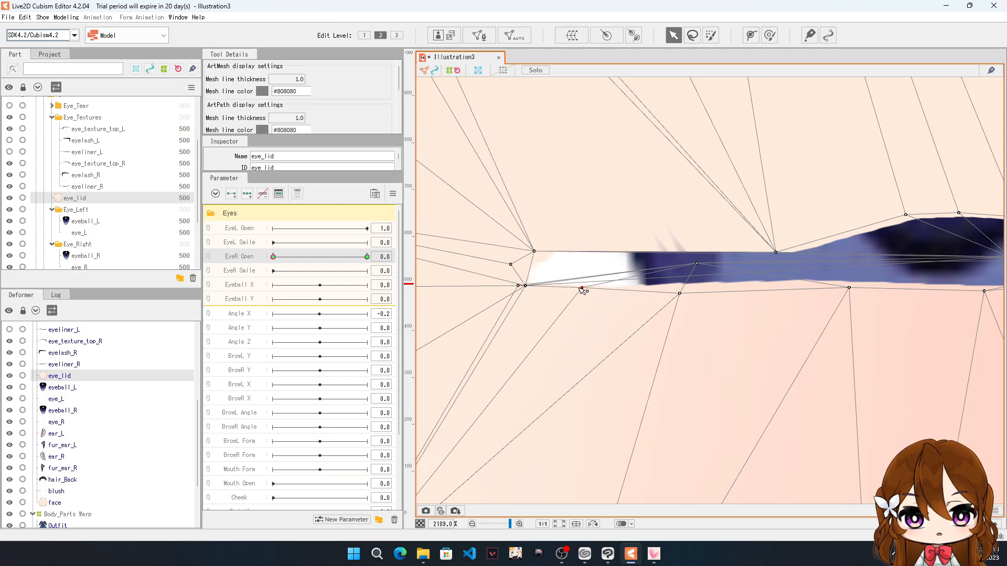
drag(519, 287, 529, 247)
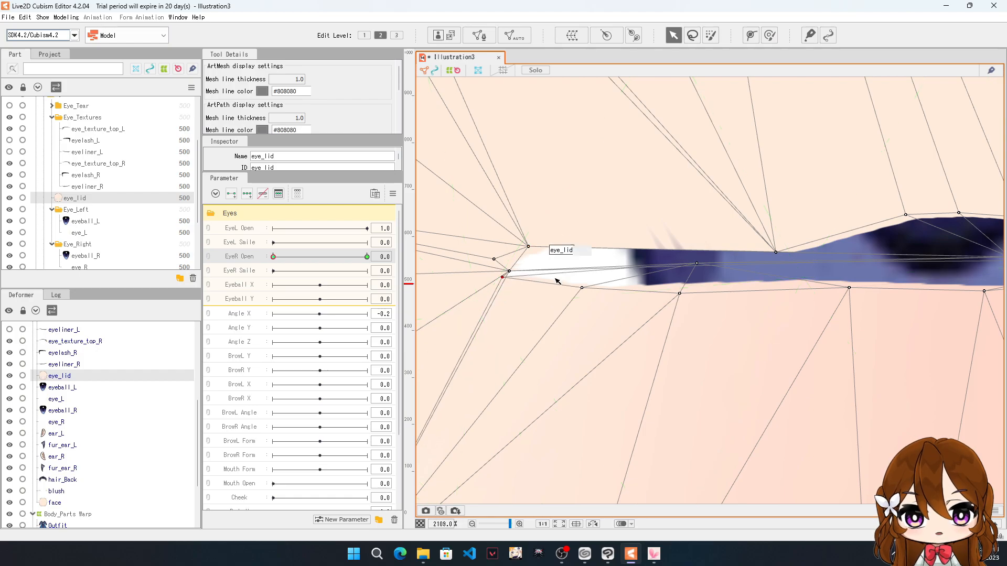
Step: Raise the upper-edge eye_lid point above the iris's inner side to straighten the narrow opening, keeping EyeR Open at 0
scroll(736, 291, down, 10)
scroll(677, 285, up, 9)
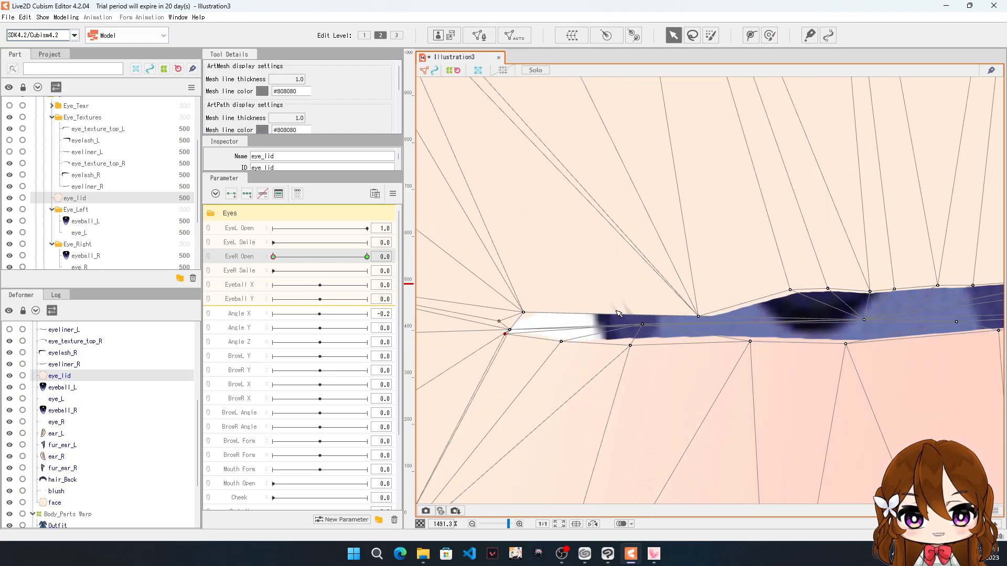
drag(728, 316, 694, 295)
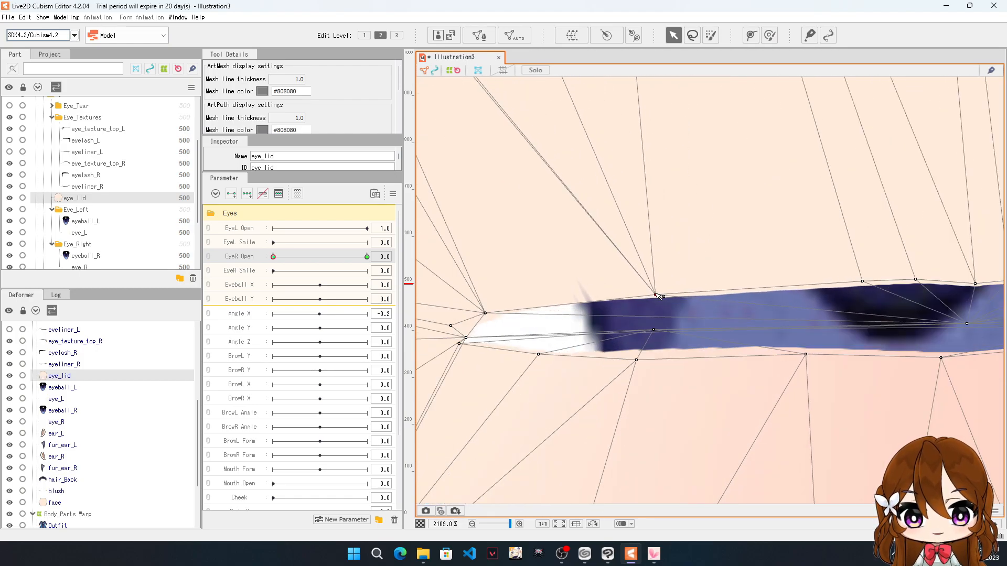
scroll(728, 287, down, 11)
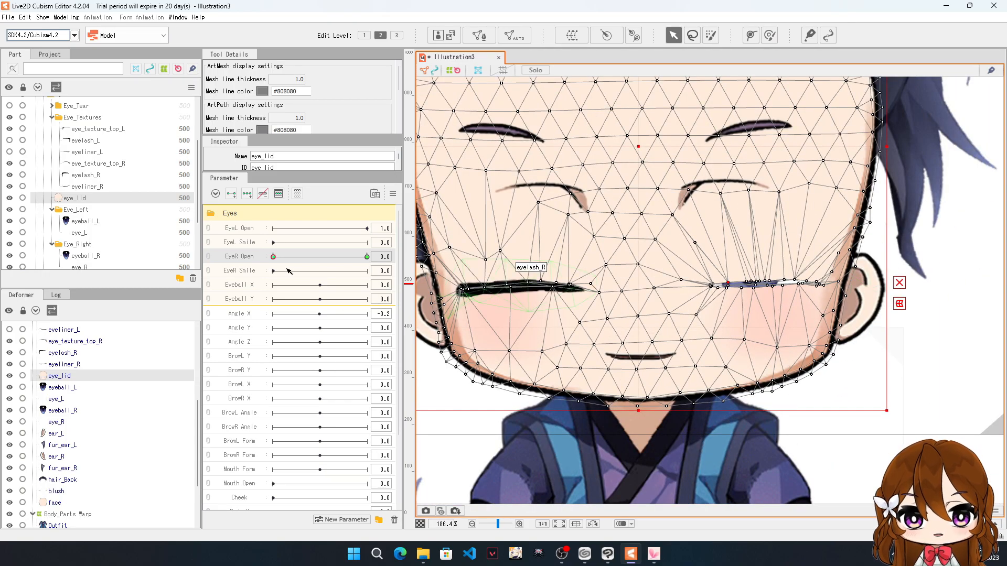
drag(273, 257, 257, 284)
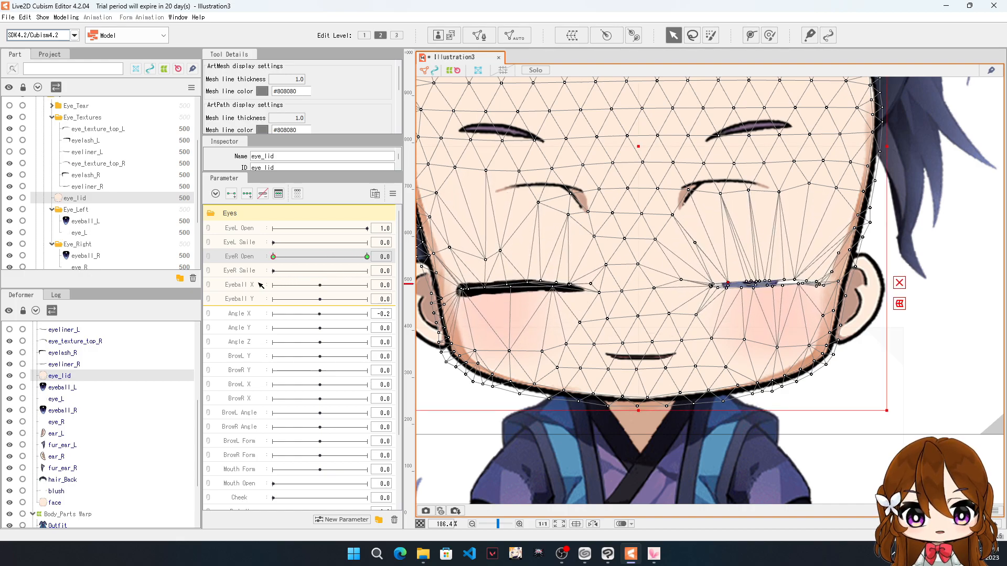
Step: Pull the eye_lid inner-corner points farther toward the nose to lengthen the narrow white area beside the iris
scroll(717, 299, up, 5)
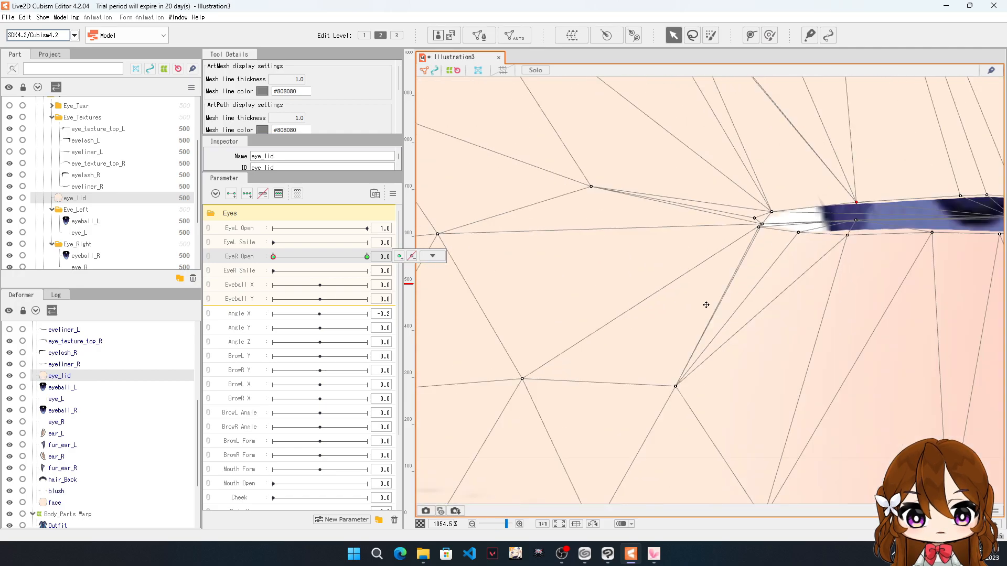
scroll(782, 230, up, 6)
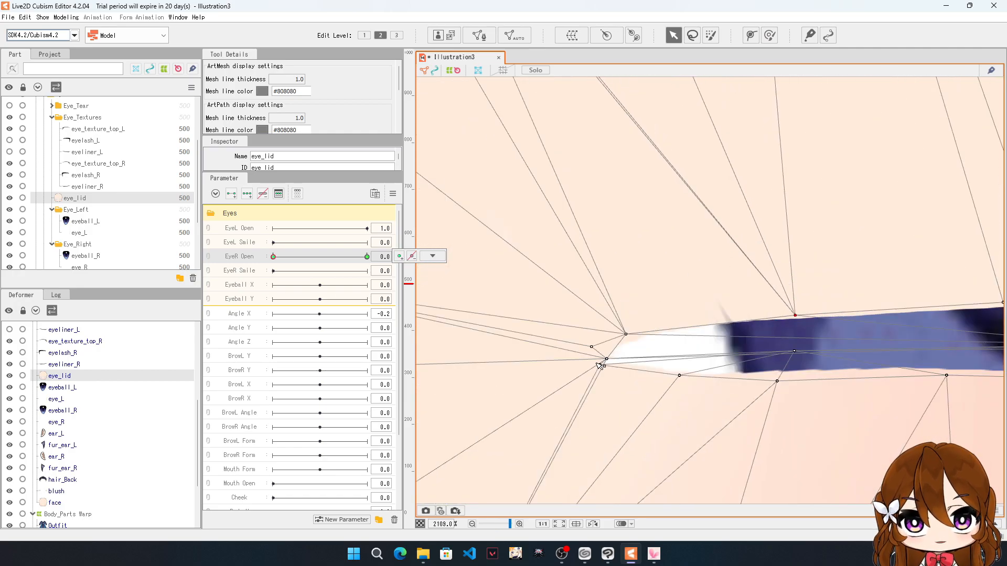
drag(601, 365, 544, 357)
drag(626, 334, 559, 346)
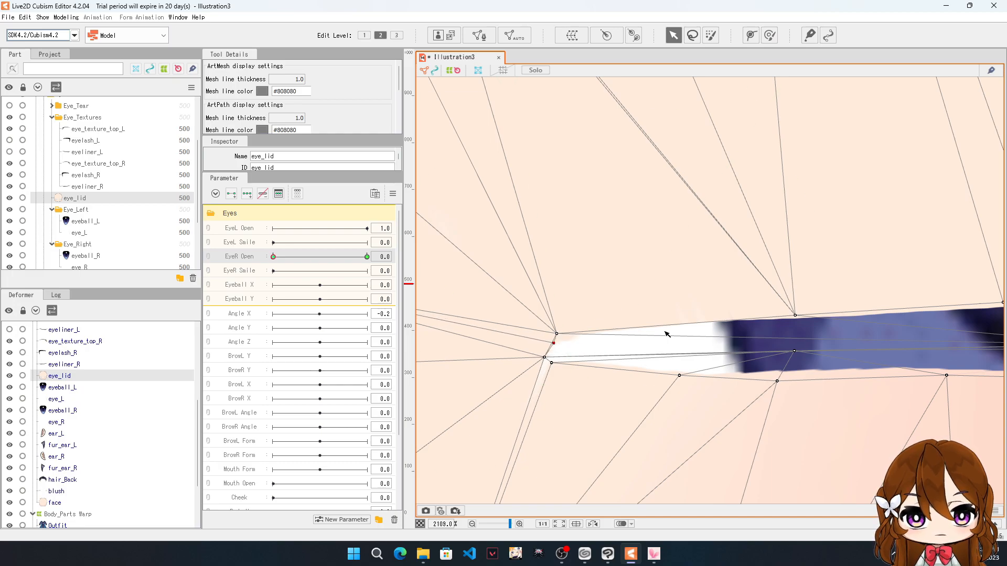
scroll(679, 376, down, 15)
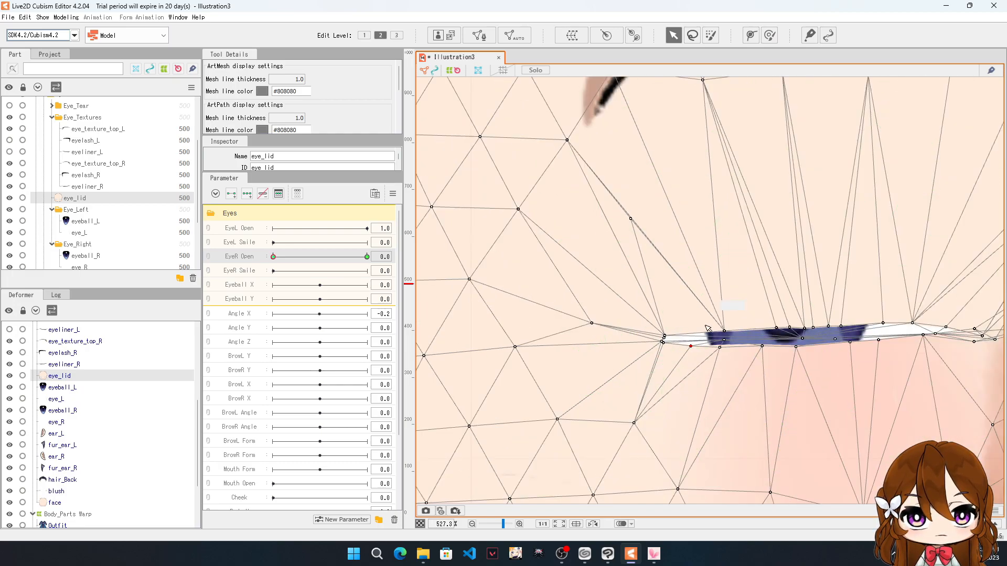
scroll(688, 343, up, 2)
scroll(688, 343, up, 2)
scroll(689, 343, down, 3)
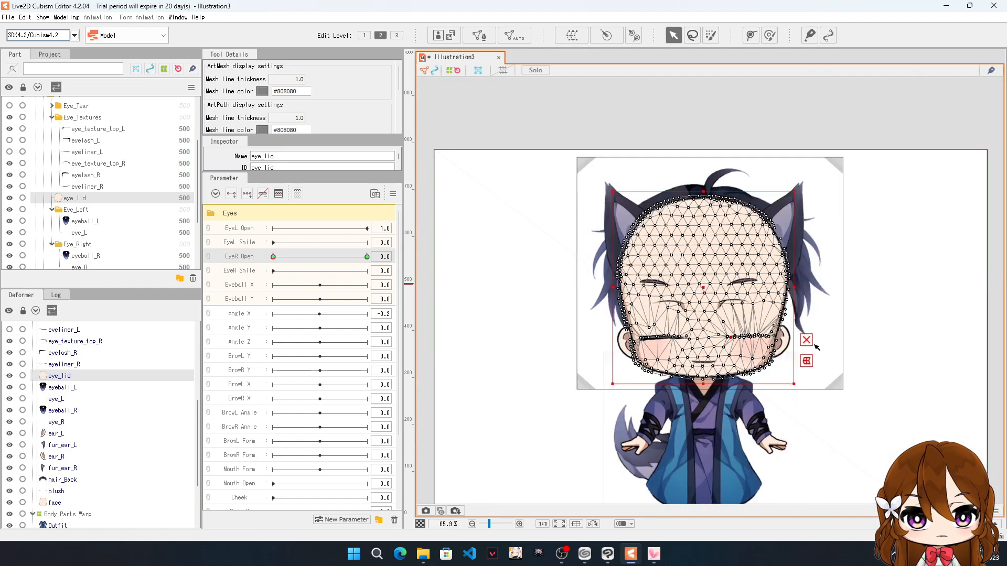
scroll(687, 336, up, 4)
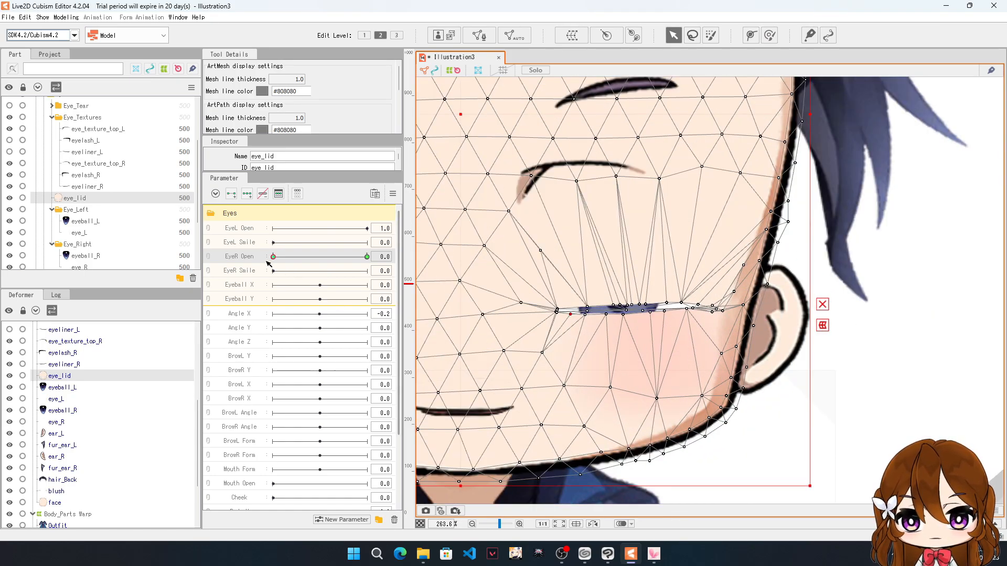
Step: Deselect the eye_lid mesh and make the eyelash_L part visible with EyeR Open at 0
mouse_move(273, 257)
mouse_down()
mouse_move(348, 258)
mouse_move(258, 263)
mouse_move(365, 257)
mouse_move(273, 256)
mouse_move(365, 261)
mouse_move(353, 269)
mouse_move(273, 260)
mouse_up()
scroll(786, 262, down, 3)
click(939, 314)
click(546, 309)
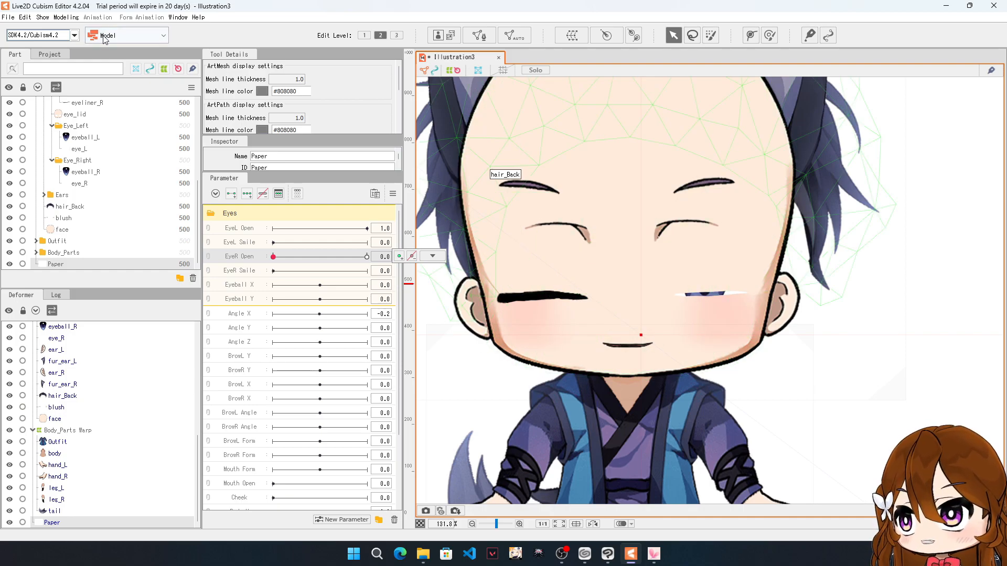
scroll(117, 142, up, 3)
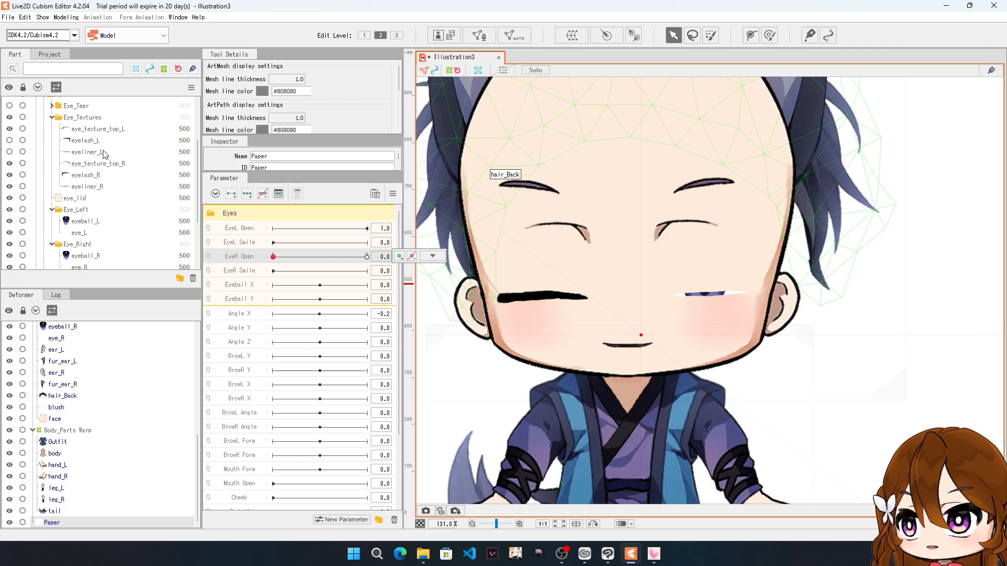
click(10, 141)
click(274, 260)
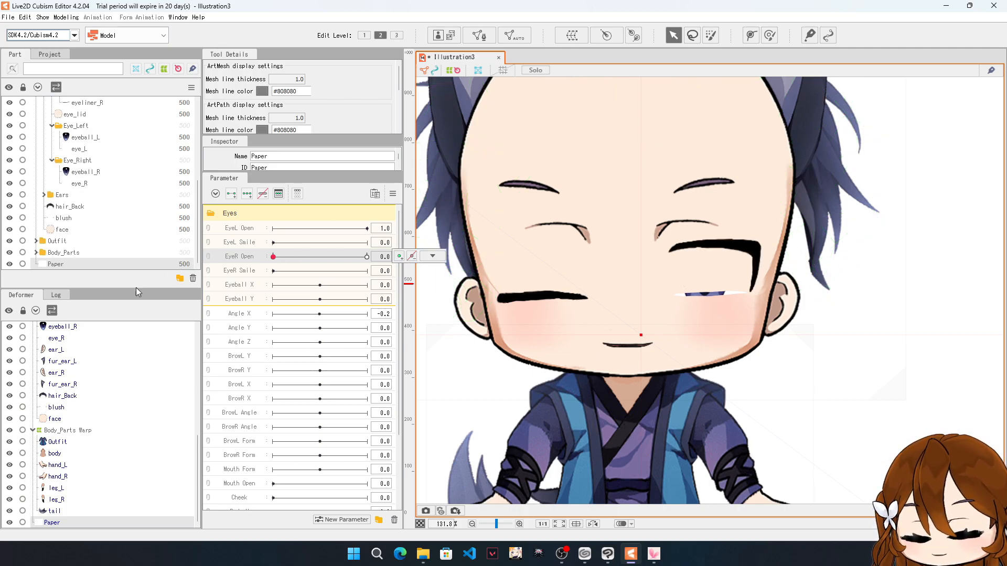
Step: Select eyelash_L and add two keys to its EyeR Open parameter at 0 and 1
scroll(74, 338, up, 4)
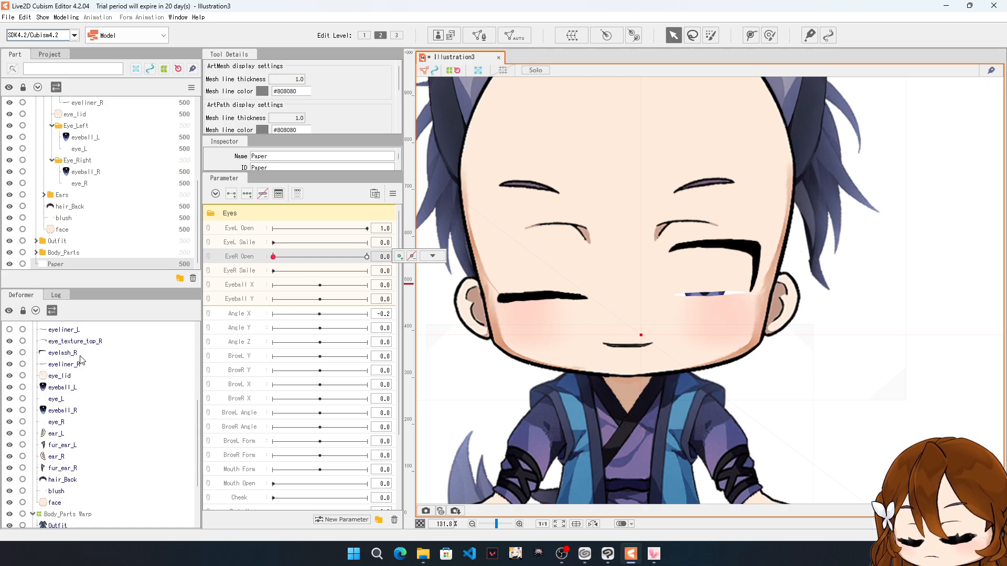
click(62, 360)
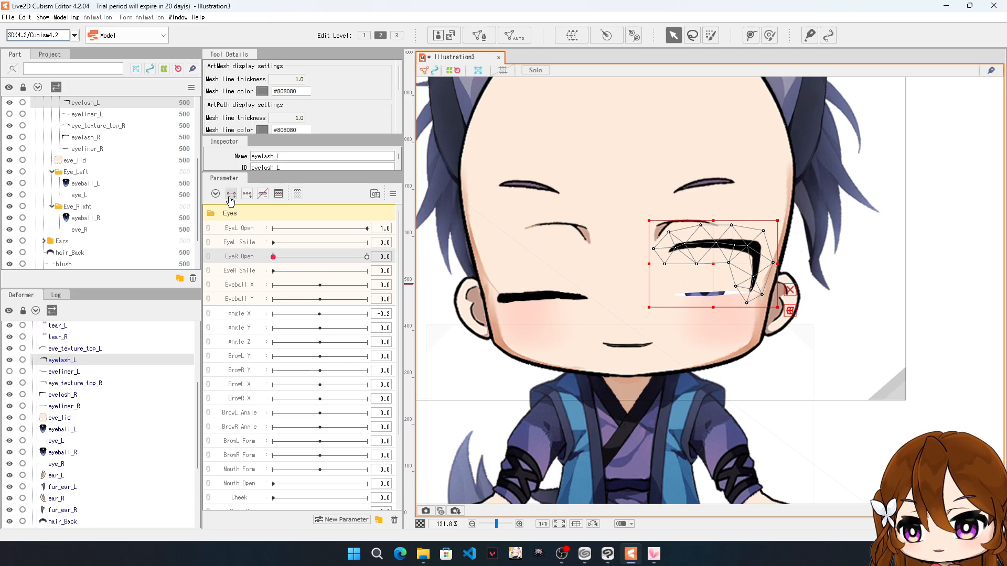
scroll(713, 259, up, 5)
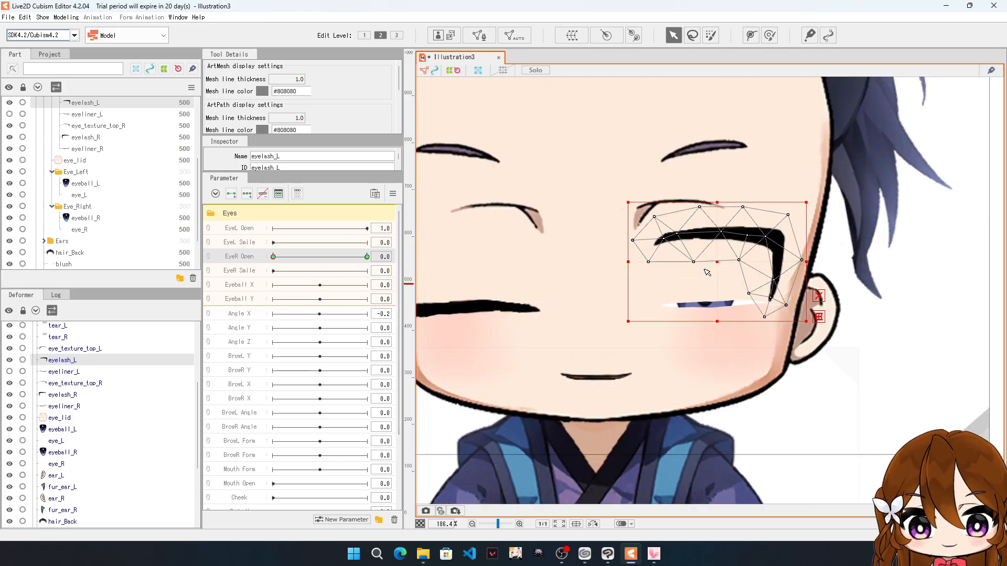
Step: Regenerate the eyelash_L mesh automatically with the Deformation (Heavy) preset
scroll(445, 230, down, 2)
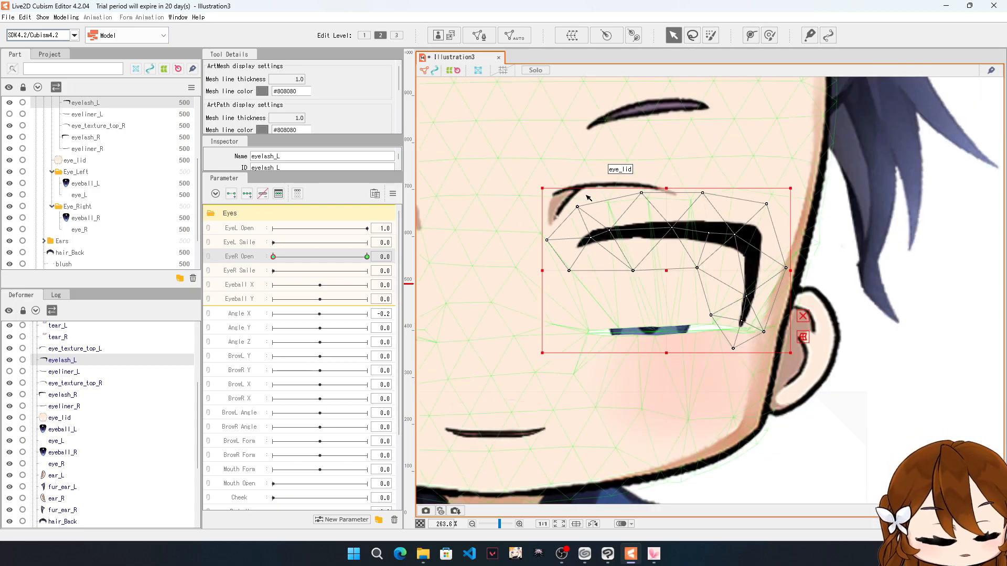
scroll(742, 232, up, 2)
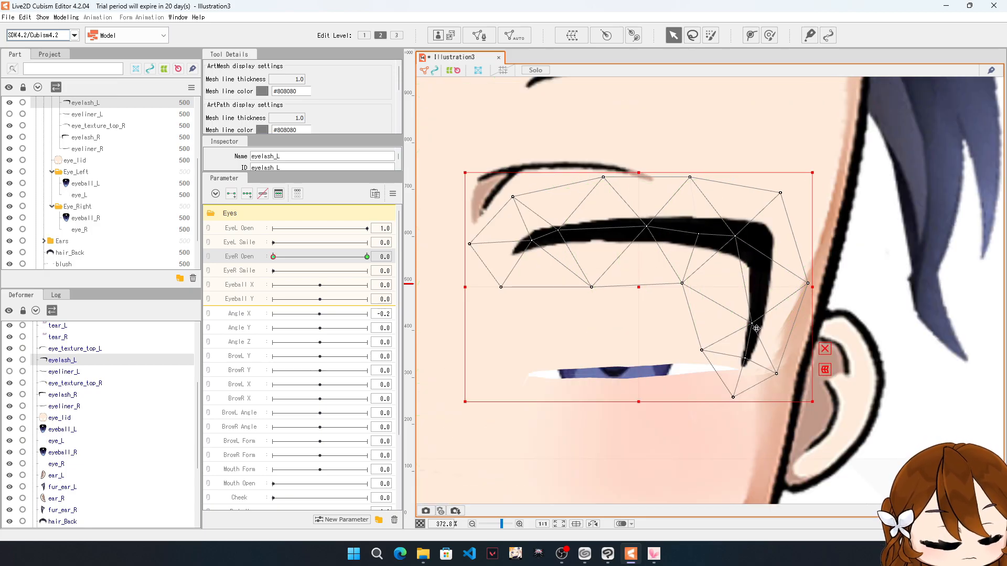
mouse_move(752, 322)
mouse_down()
mouse_move(755, 279)
mouse_move(749, 309)
mouse_up()
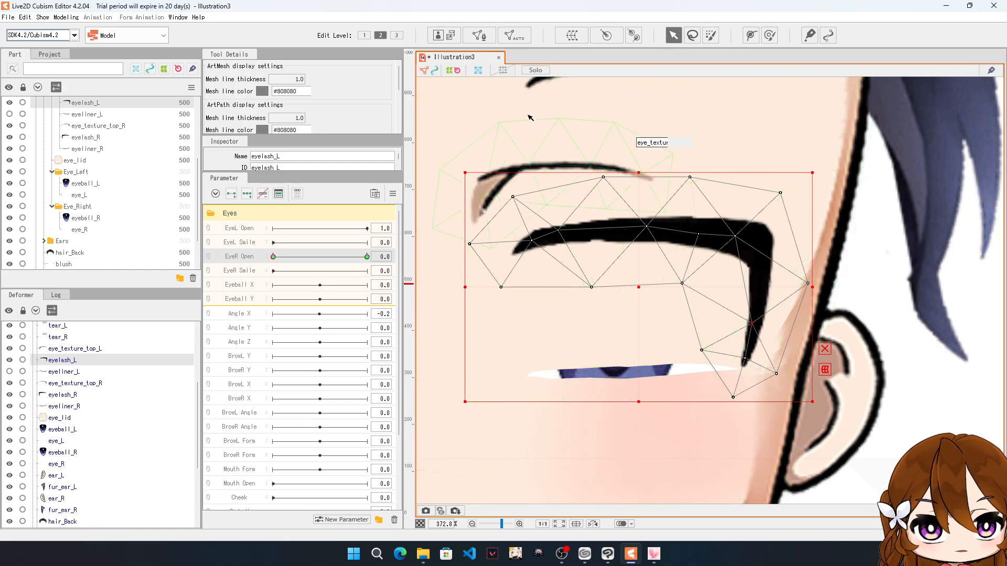
click(514, 35)
click(529, 229)
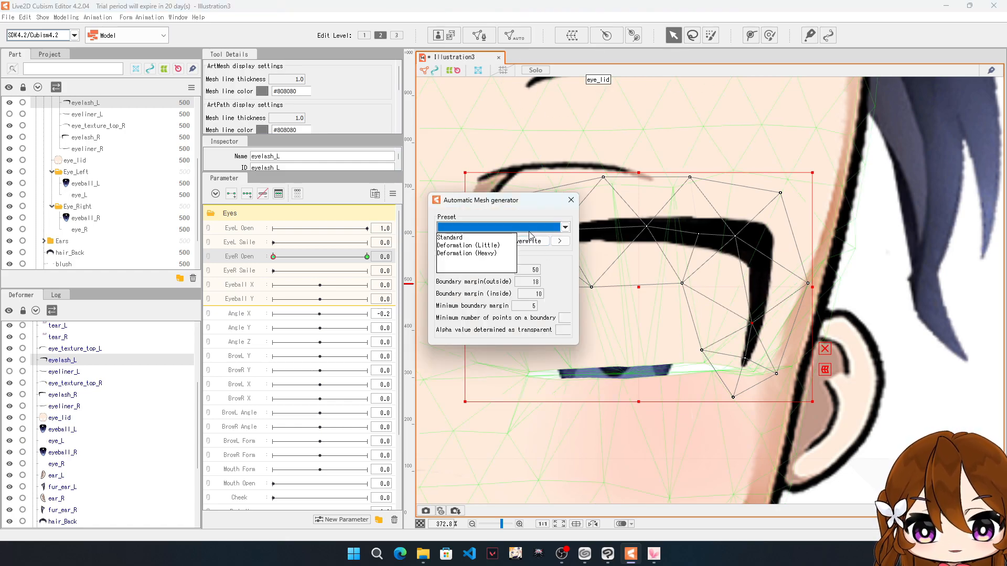
click(504, 255)
click(570, 200)
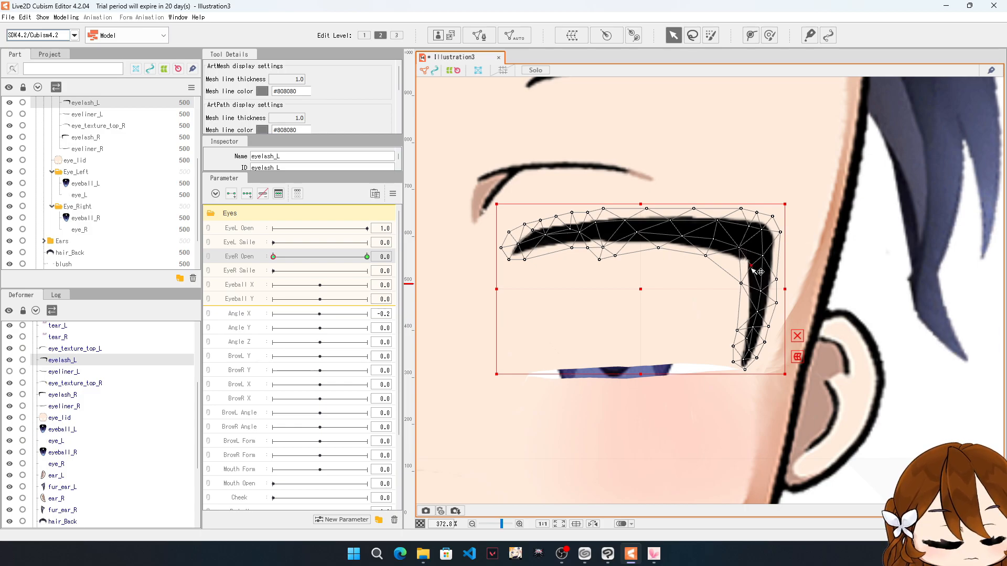
Step: Pull the upper and middle mesh points of eyelash_L's vertical outer tail up toward the lash's outer corner
drag(740, 279, 763, 242)
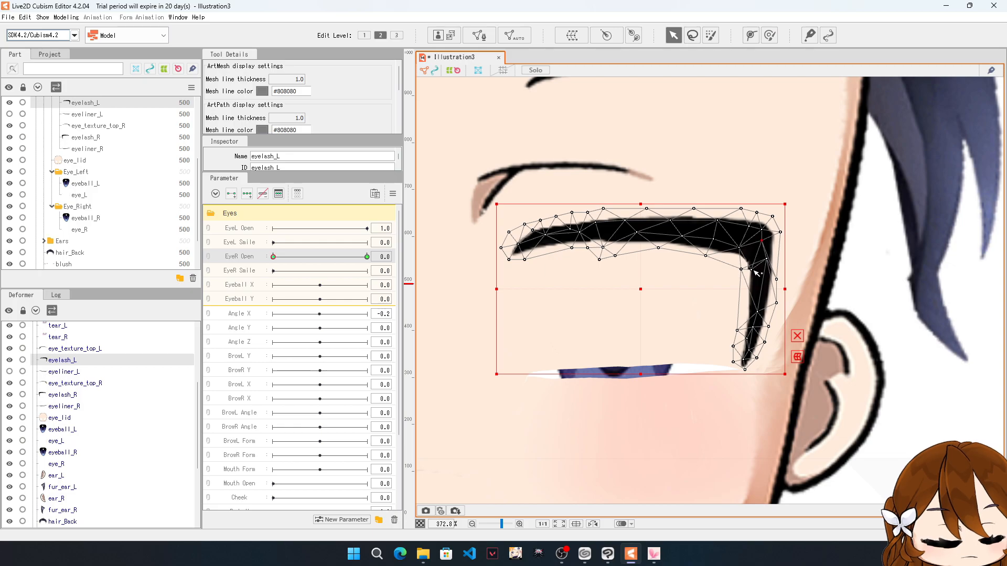
drag(776, 279, 778, 254)
drag(777, 303, 772, 265)
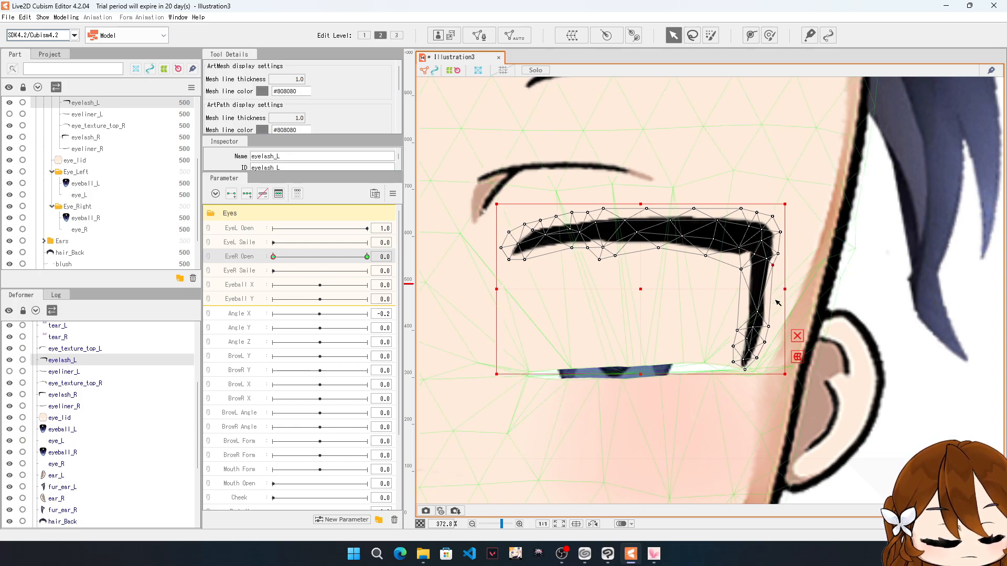
drag(757, 312, 760, 266)
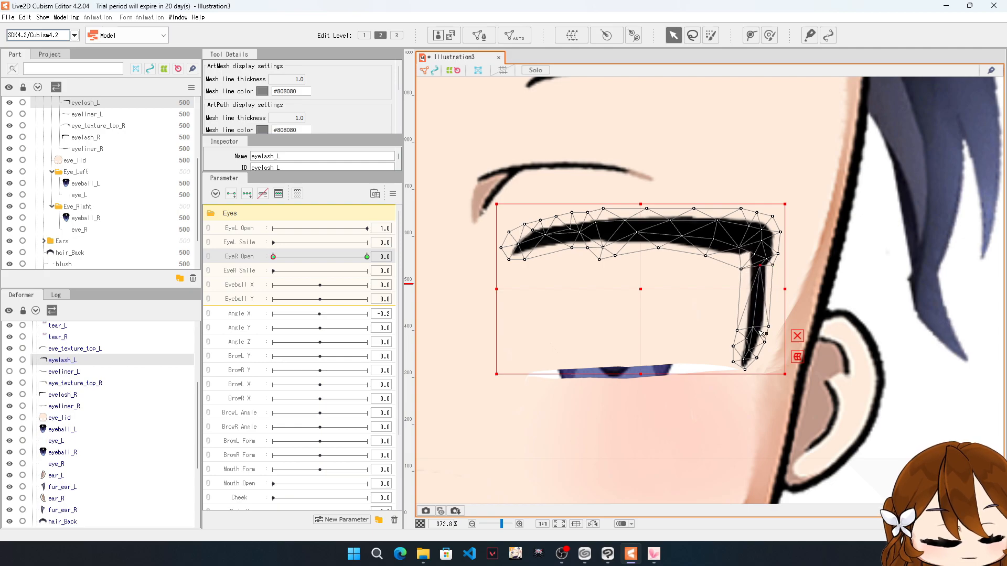
drag(753, 324, 759, 286)
drag(738, 331, 744, 279)
drag(747, 338, 749, 302)
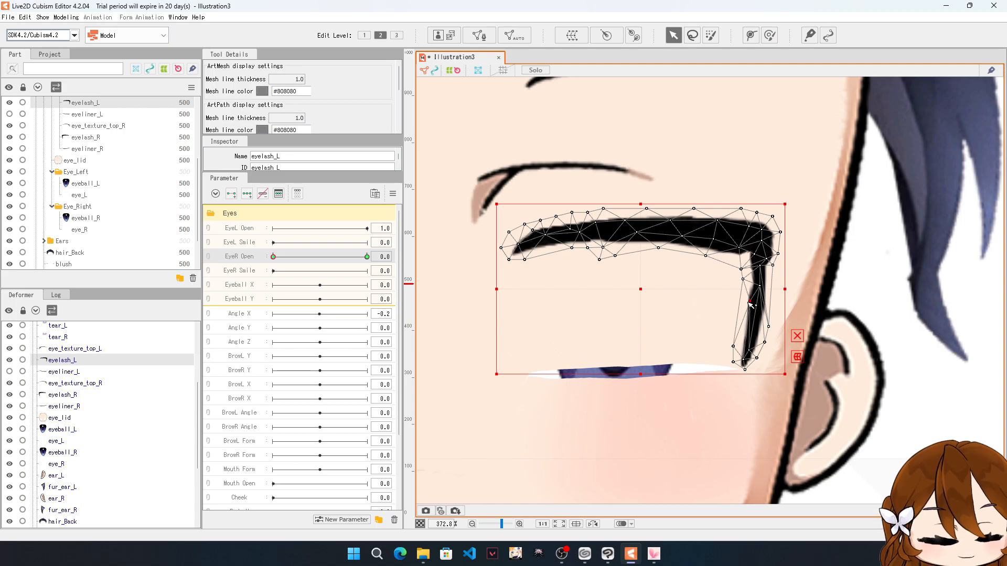
Step: Raise the lower points and the tip of eyelash_L's outer tail to shorten the tail
mouse_move(754, 350)
mouse_down()
mouse_move(756, 305)
mouse_move(777, 284)
mouse_up()
drag(765, 342, 770, 298)
drag(757, 358, 771, 314)
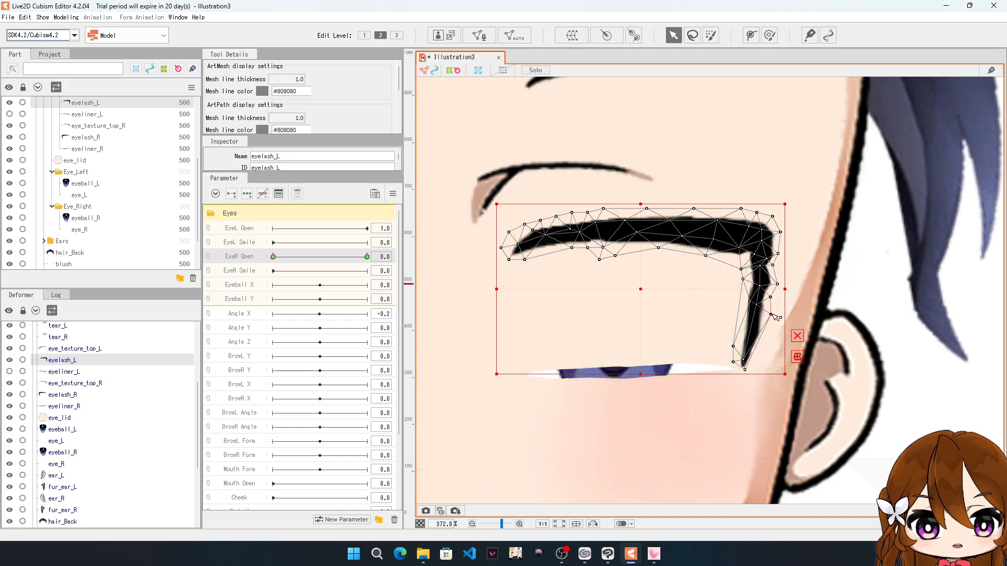
drag(743, 361, 741, 305)
drag(733, 362, 746, 316)
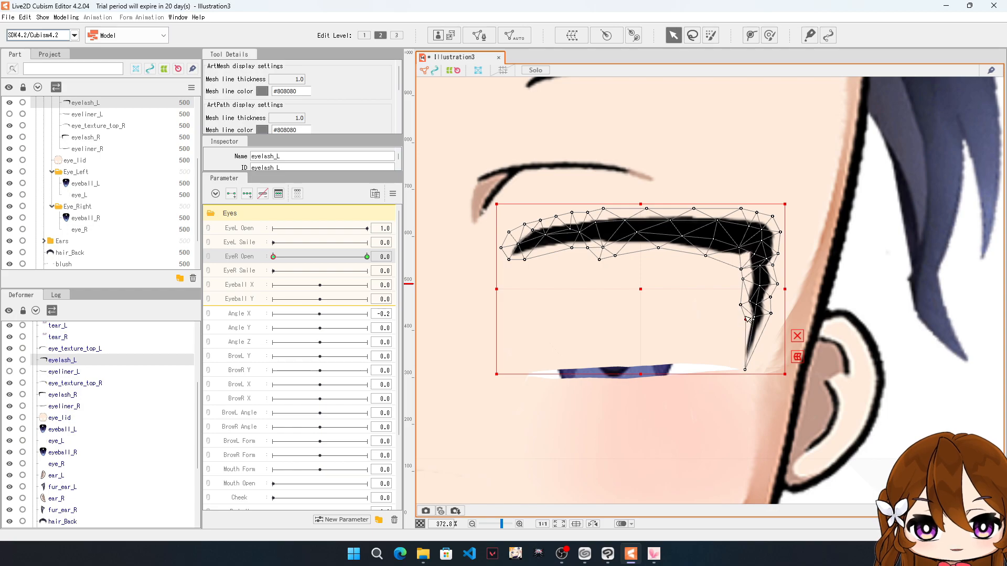
drag(745, 367, 748, 324)
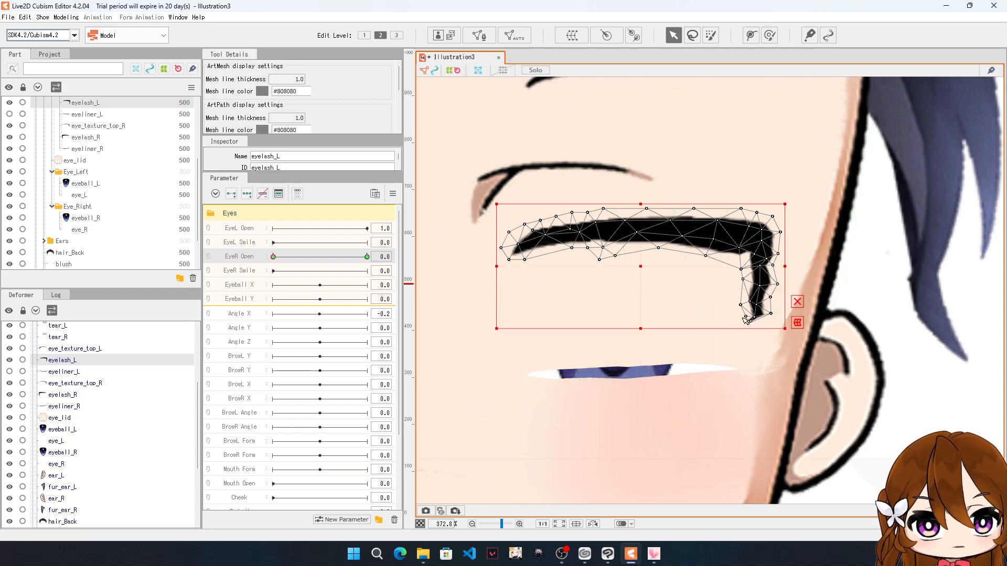
Step: Gather the inner mesh points where the tail joins the horizontal lash into the thick black outer corner
scroll(684, 289, down, 2)
scroll(740, 267, up, 5)
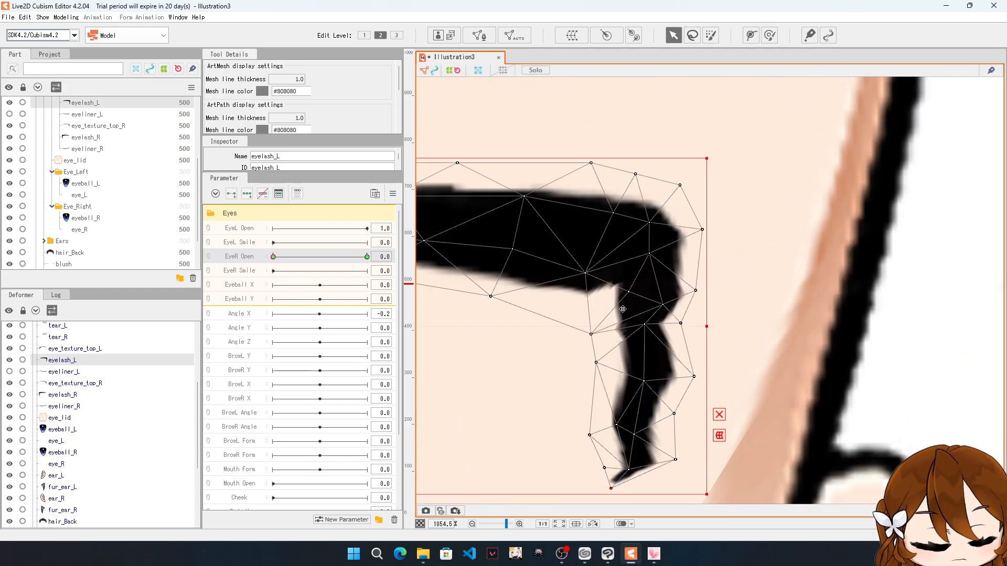
mouse_move(631, 295)
mouse_down()
mouse_move(631, 278)
mouse_move(617, 301)
mouse_up()
mouse_move(649, 260)
mouse_down()
mouse_move(636, 263)
mouse_move(661, 258)
mouse_up()
drag(663, 306, 652, 268)
drag(644, 325, 650, 236)
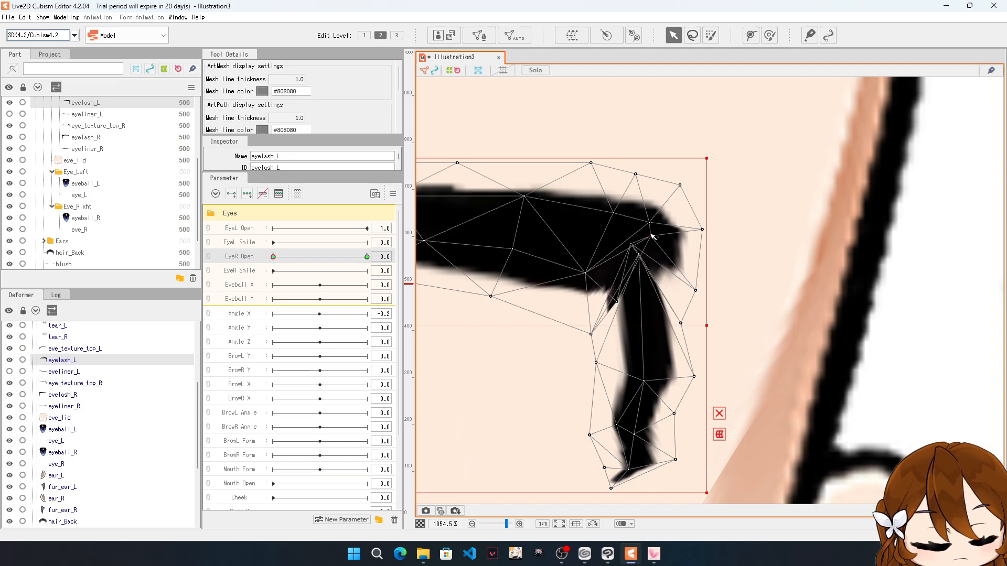
mouse_move(639, 253)
mouse_down()
mouse_move(655, 289)
mouse_move(655, 262)
mouse_up()
click(651, 235)
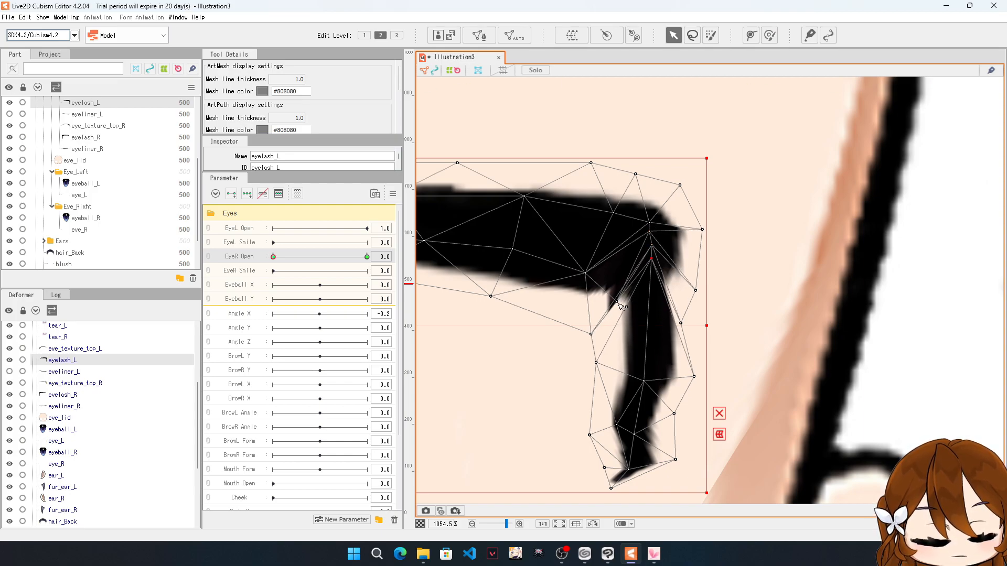
mouse_move(617, 299)
mouse_down()
mouse_move(618, 265)
mouse_move(582, 255)
mouse_up()
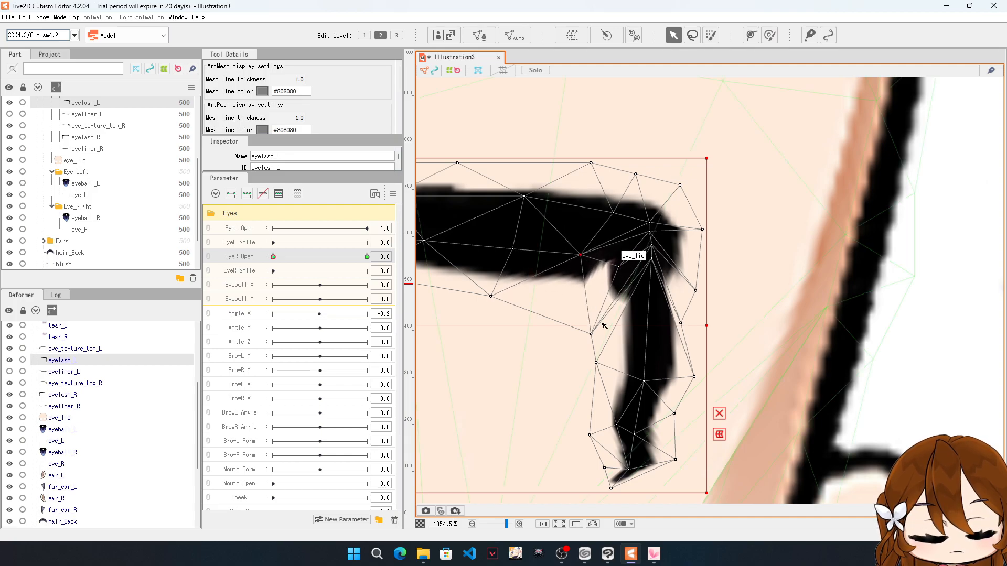
Step: Move the points along both sides of the upper tail up toward the outer corner, narrowing the tail
drag(592, 334, 612, 301)
drag(596, 362, 635, 293)
mouse_move(644, 382)
mouse_down()
mouse_move(650, 300)
mouse_move(682, 291)
mouse_up()
drag(693, 377, 690, 219)
drag(686, 322, 684, 293)
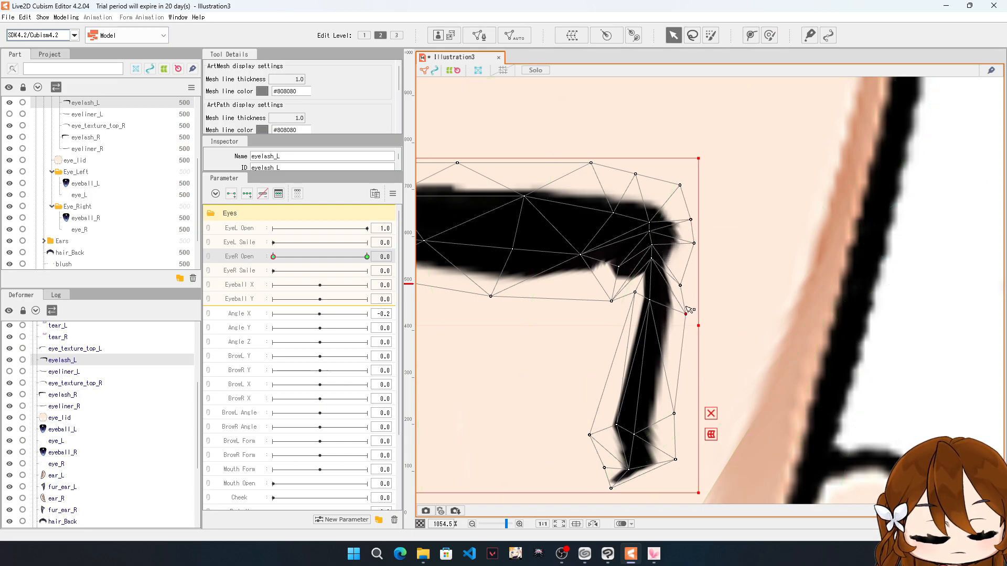
Step: Lift the lower side points, centre points and tip of the narrowed eyelash_L tail closer to the corner
drag(674, 414, 684, 306)
drag(675, 459, 681, 351)
drag(634, 434, 643, 331)
drag(589, 434, 624, 312)
drag(605, 468, 611, 421)
drag(629, 469, 647, 366)
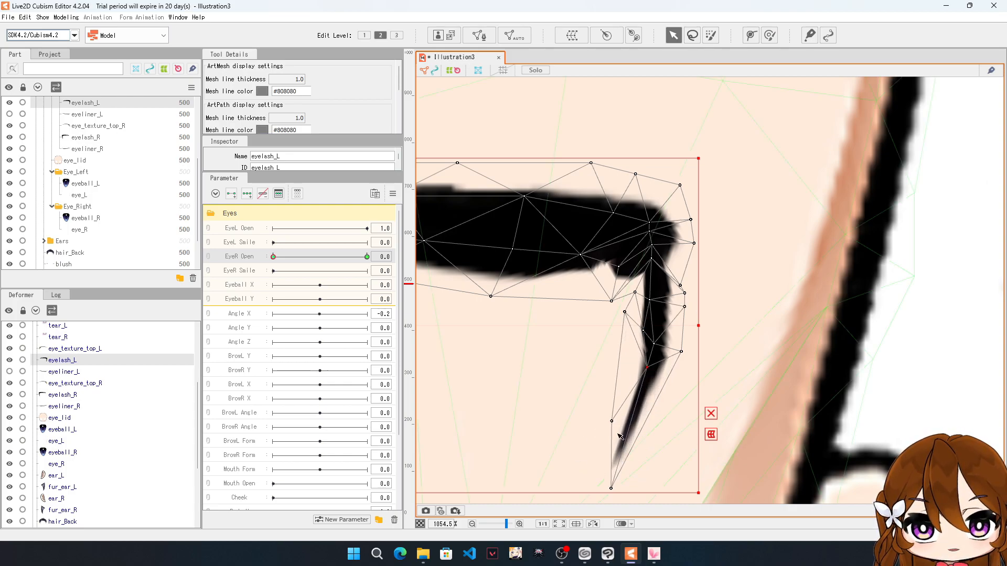
drag(618, 484, 671, 397)
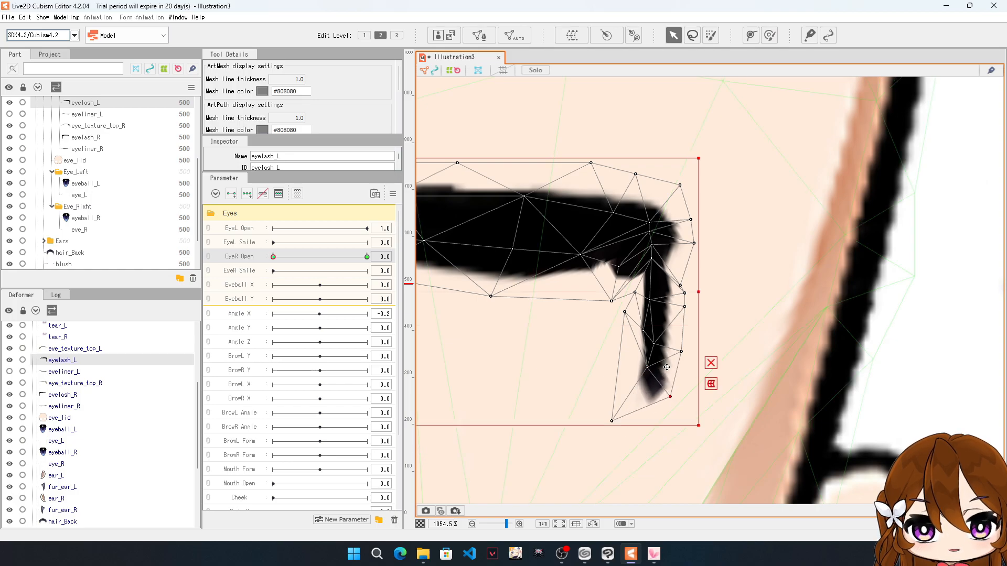
Step: Compress the tail into a short stub by raising its centre line and bottom end points
drag(656, 346, 664, 319)
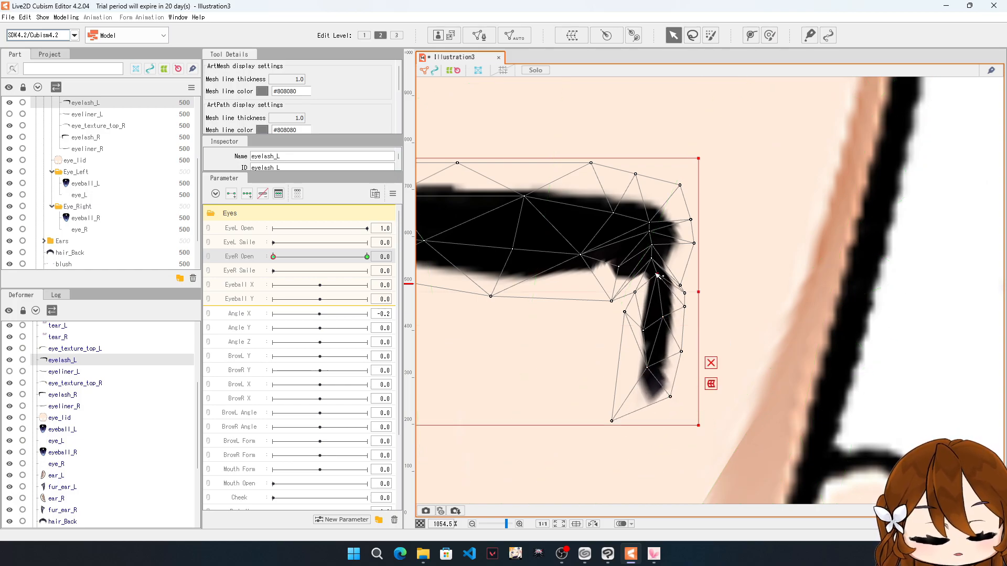
drag(651, 302, 648, 275)
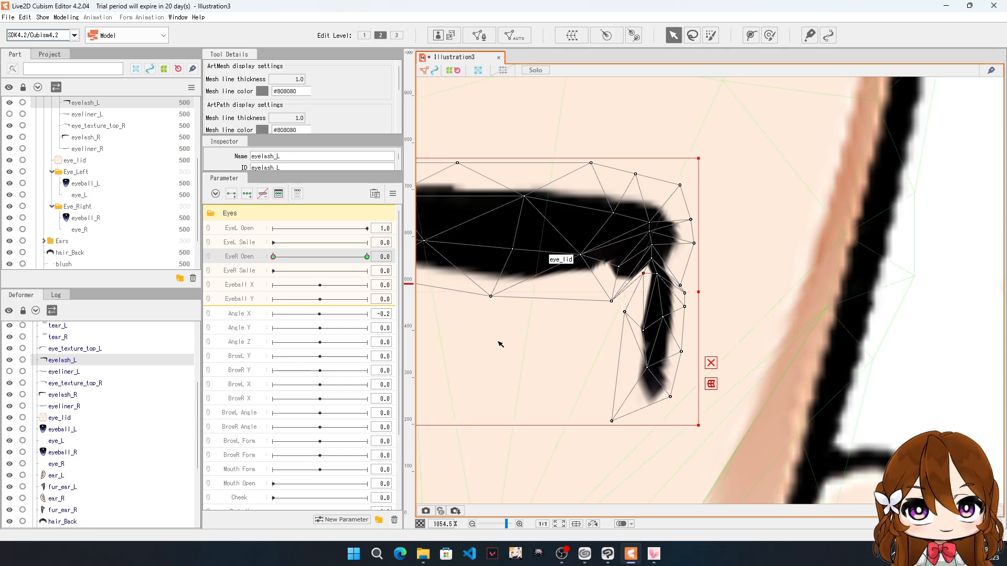
drag(646, 333, 652, 287)
drag(652, 374, 651, 321)
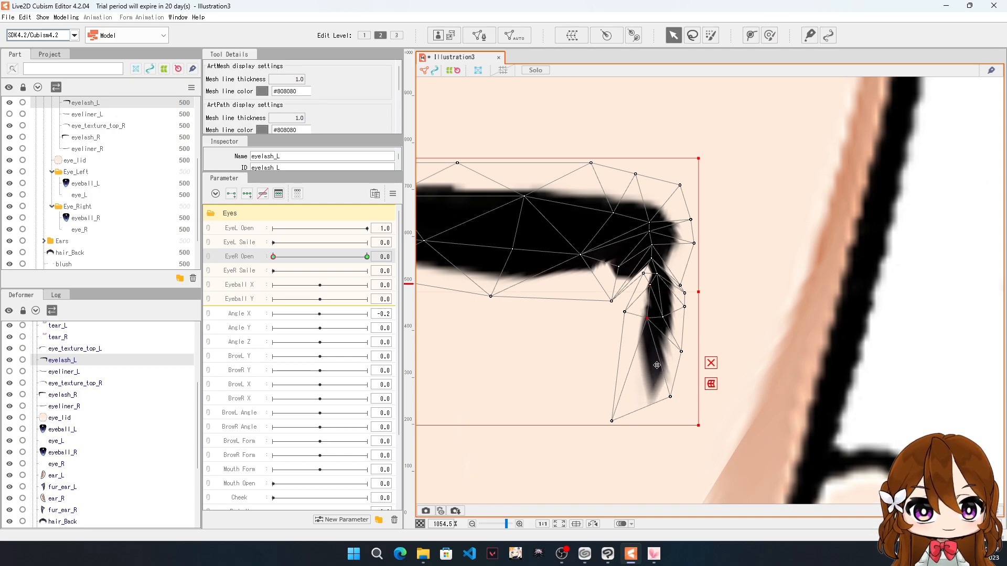
drag(670, 396, 664, 357)
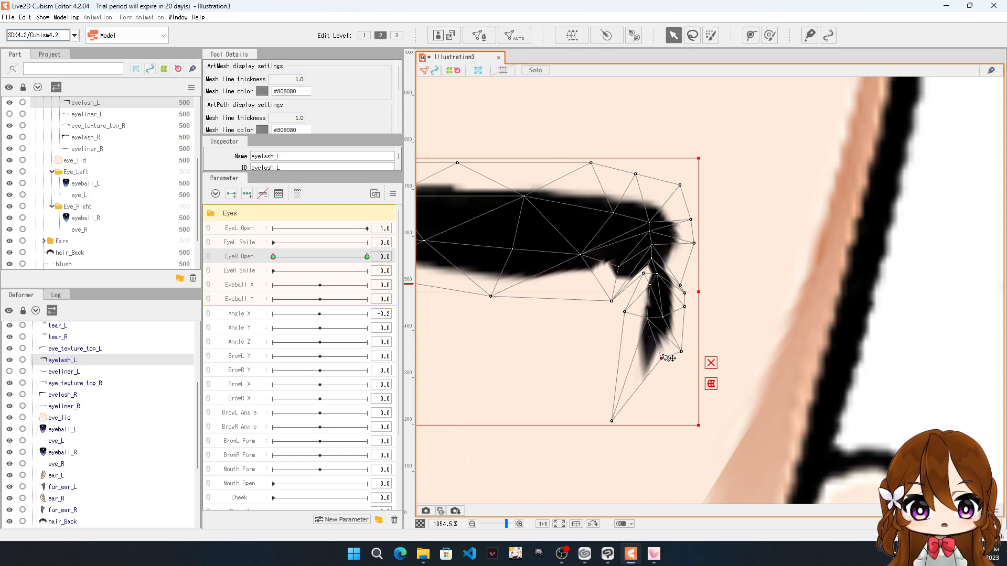
drag(612, 421, 640, 341)
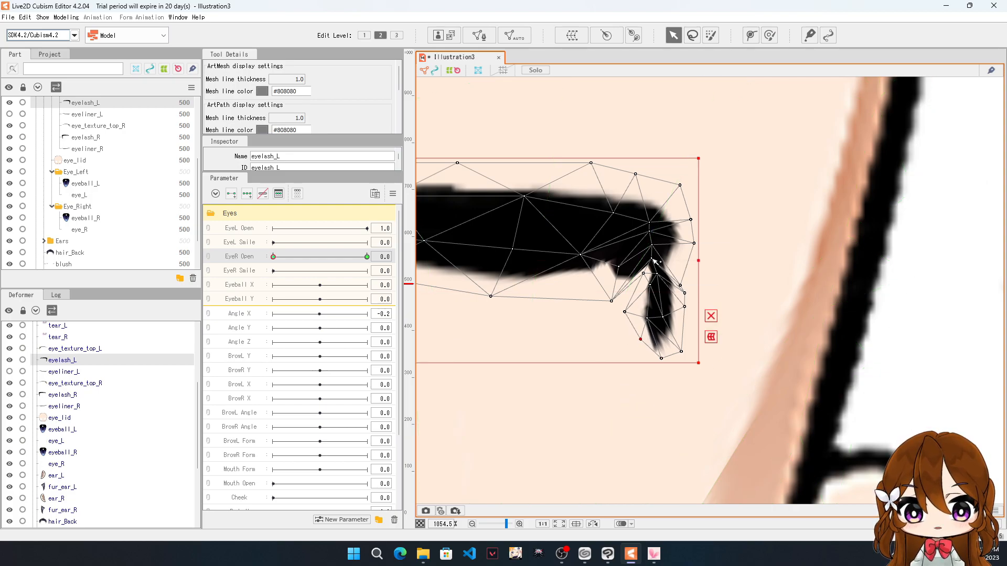
Step: Collapse the stub's inner, side and bottom points into the black area of the lash's outer corner
drag(680, 285, 673, 261)
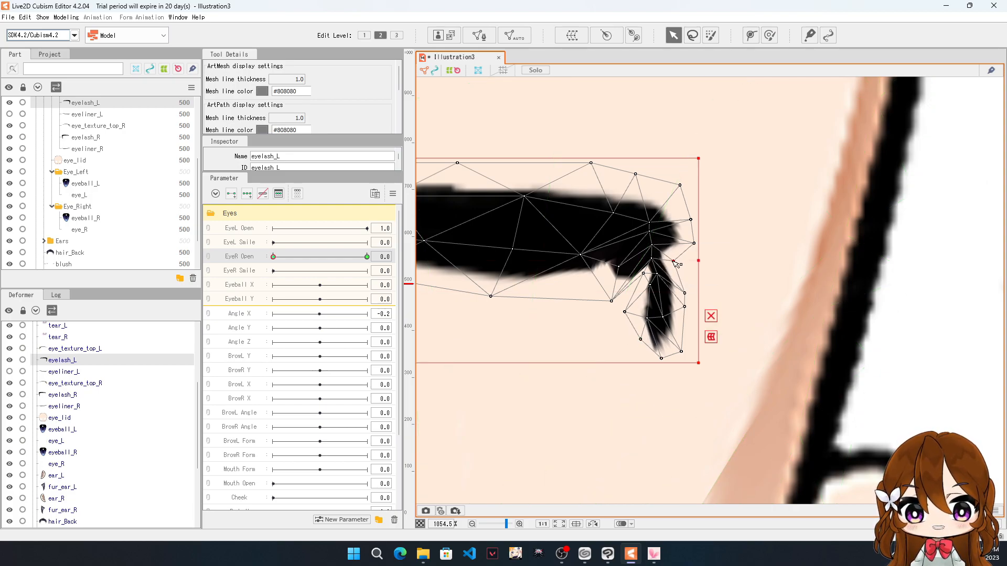
click(644, 273)
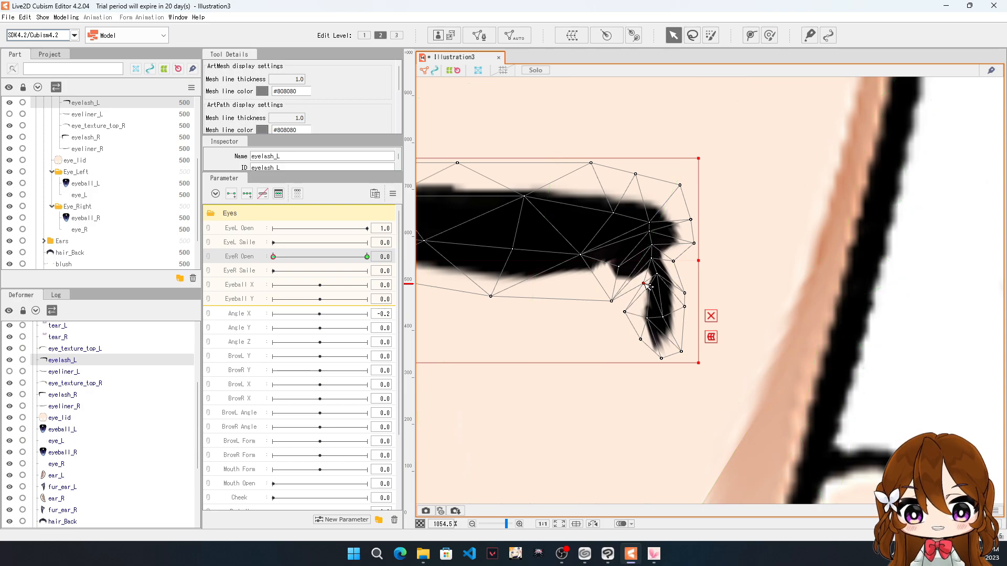
drag(653, 286, 654, 258)
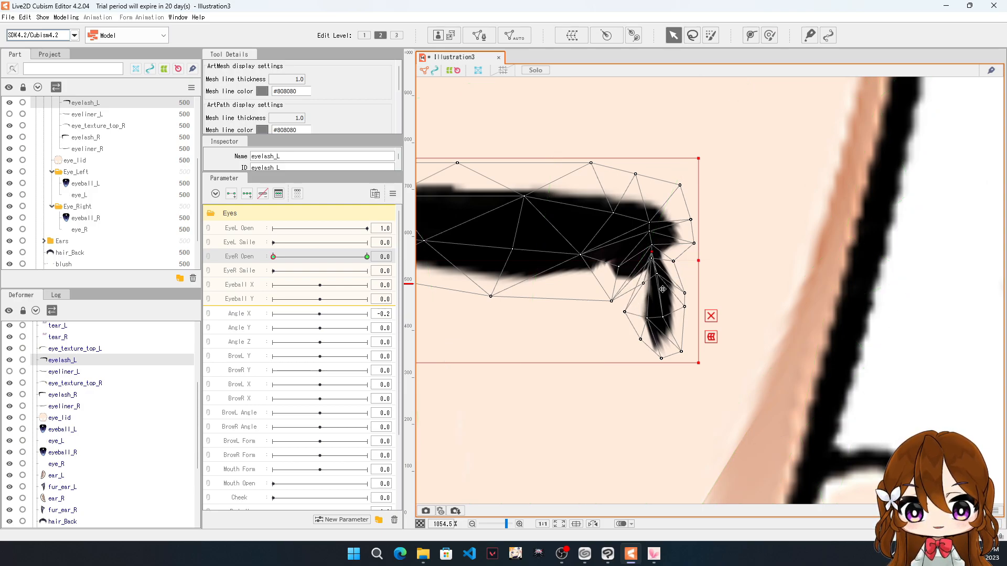
drag(665, 316, 660, 254)
drag(647, 318, 649, 244)
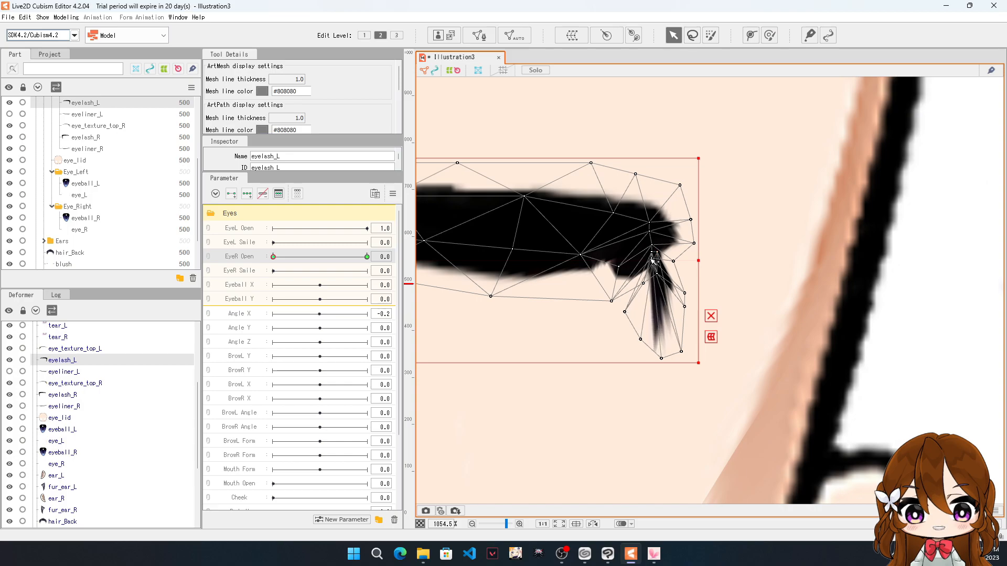
drag(641, 337, 644, 265)
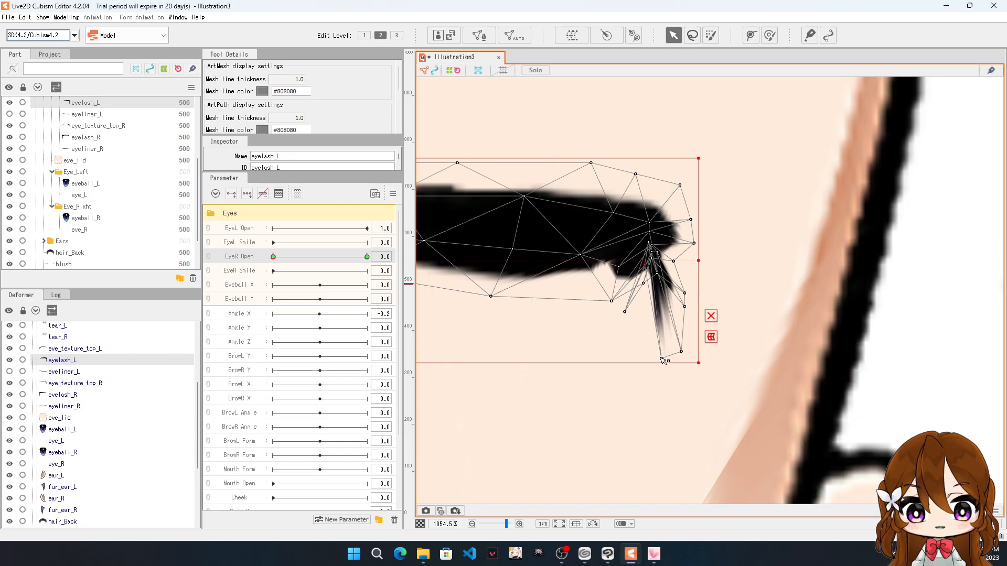
drag(661, 358, 647, 244)
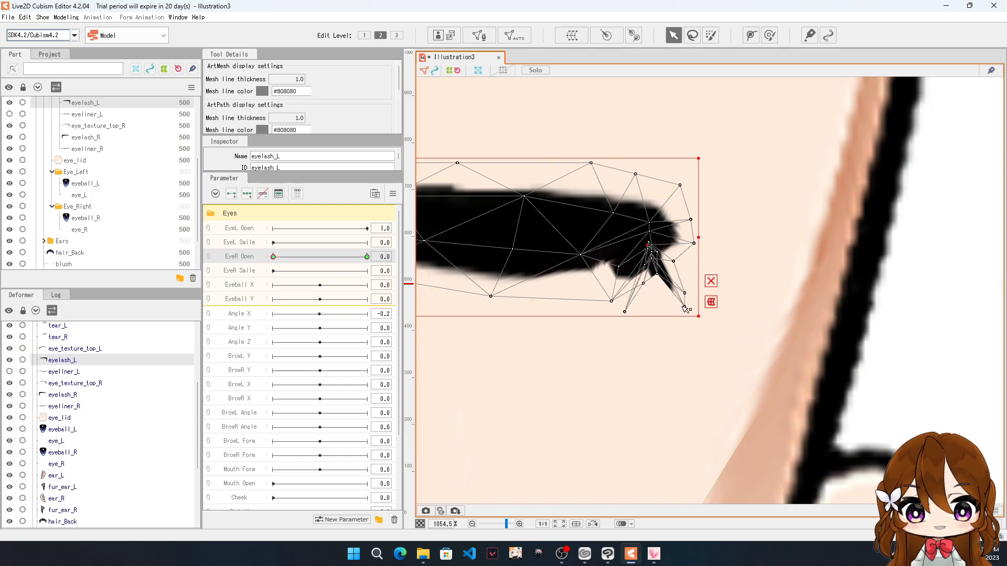
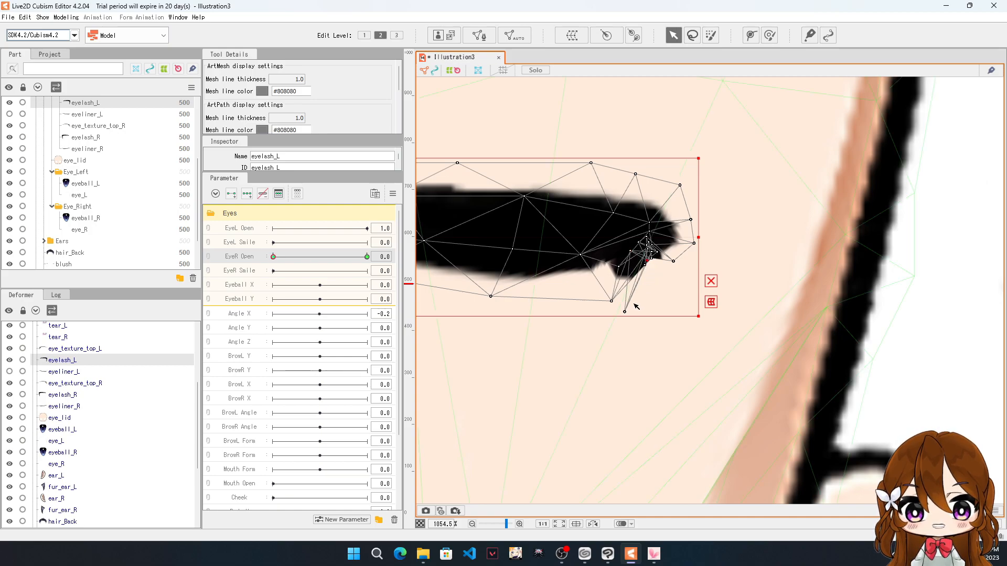
Step: Tuck a leftover tail point into the lash and pull the lower-edge point beneath the corner far inward along the lash
drag(634, 256, 638, 244)
drag(614, 301, 417, 283)
scroll(676, 294, down, 3)
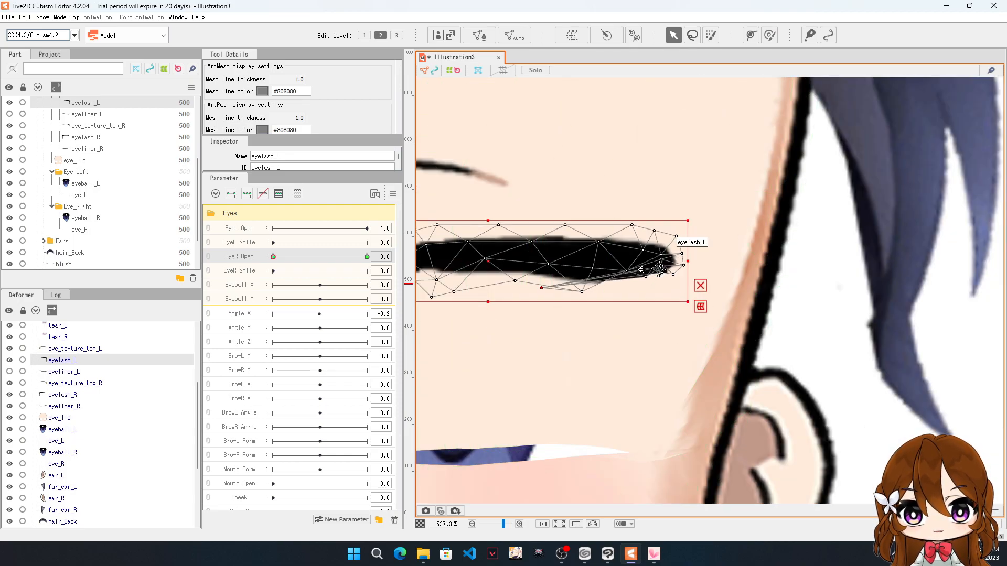
Step: Pull the outermost edge points of eyelash_L inward to trim the lash's outer end
scroll(645, 268, up, 4)
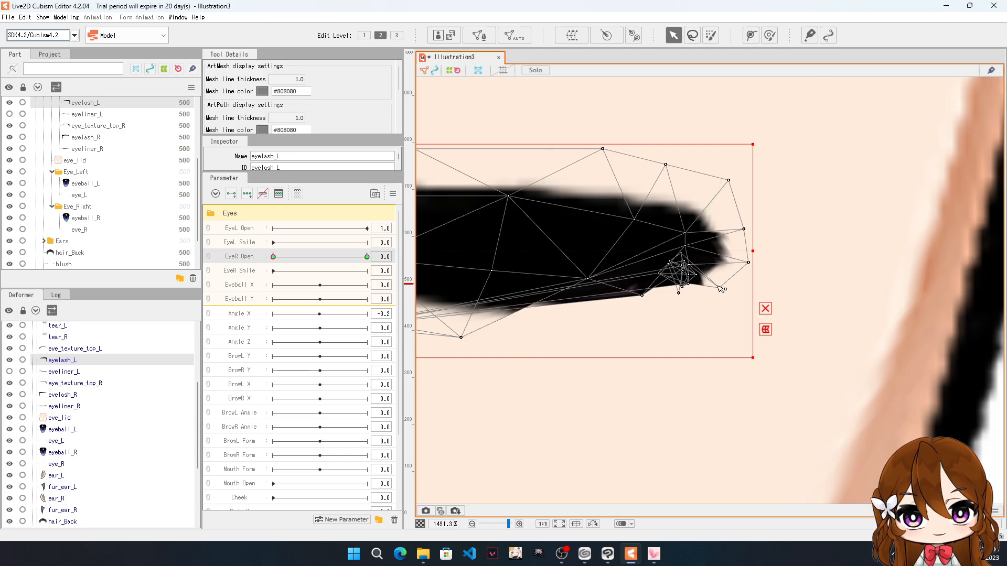
drag(715, 290, 707, 281)
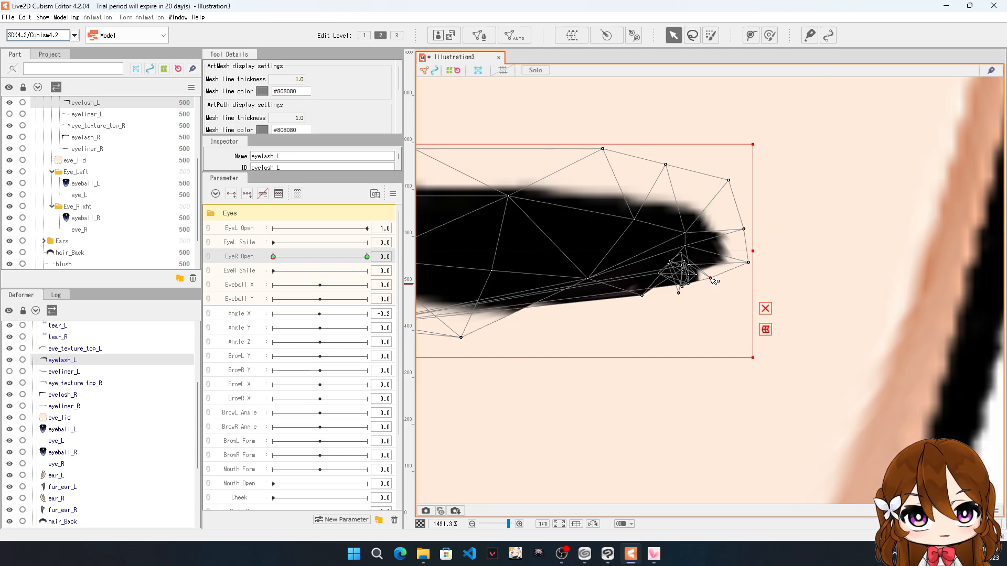
drag(746, 268, 708, 291)
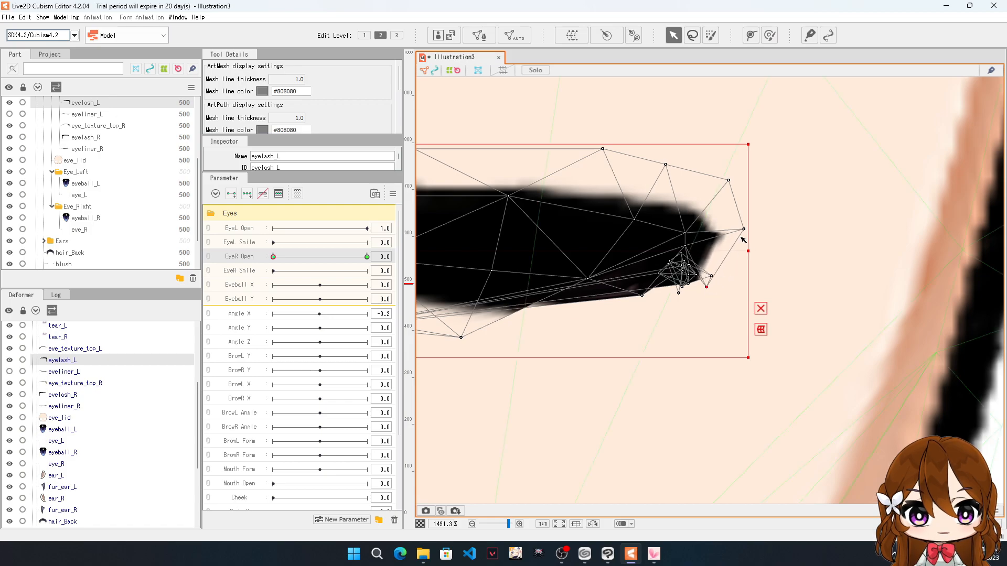
drag(744, 234, 727, 241)
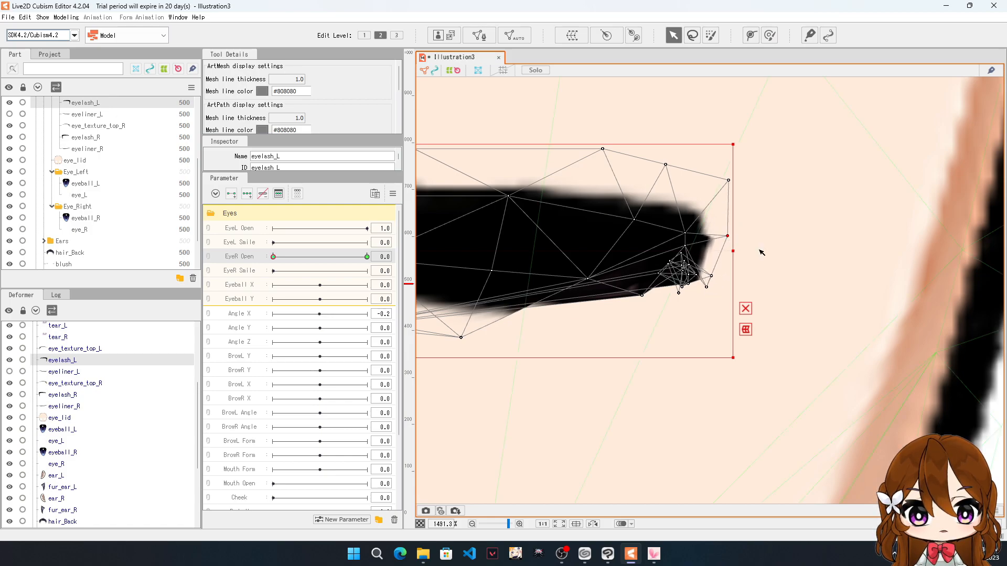
Step: Reshape the inner tip of eyelash_L by raising its centre and lower outline points, so the downward point becomes a flatter, blunter end
scroll(862, 292, down, 5)
scroll(545, 283, up, 6)
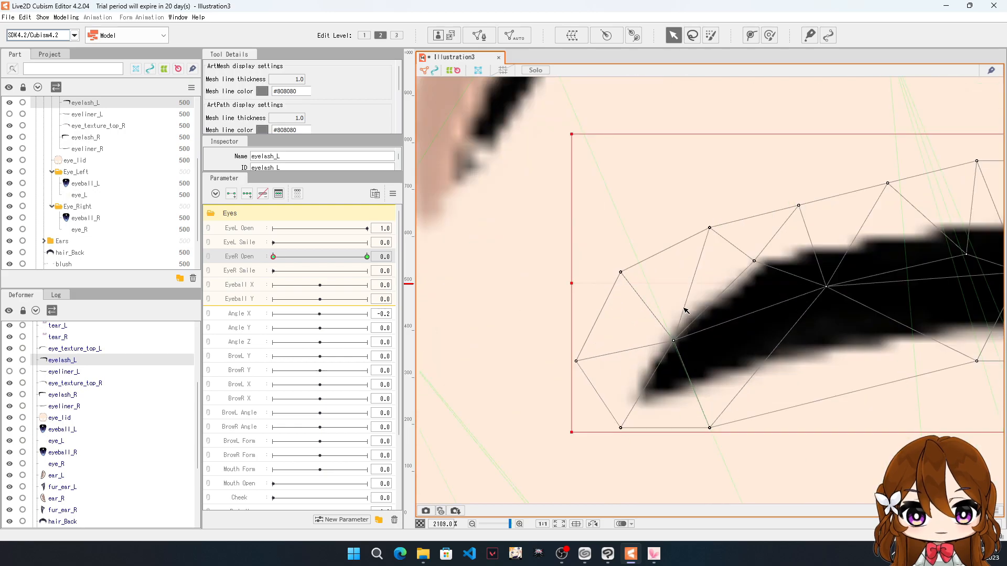
drag(678, 342, 678, 310)
drag(622, 429, 569, 315)
drag(674, 308, 671, 300)
drag(709, 428, 689, 405)
drag(604, 378, 600, 349)
drag(621, 272, 642, 259)
drag(670, 301, 671, 295)
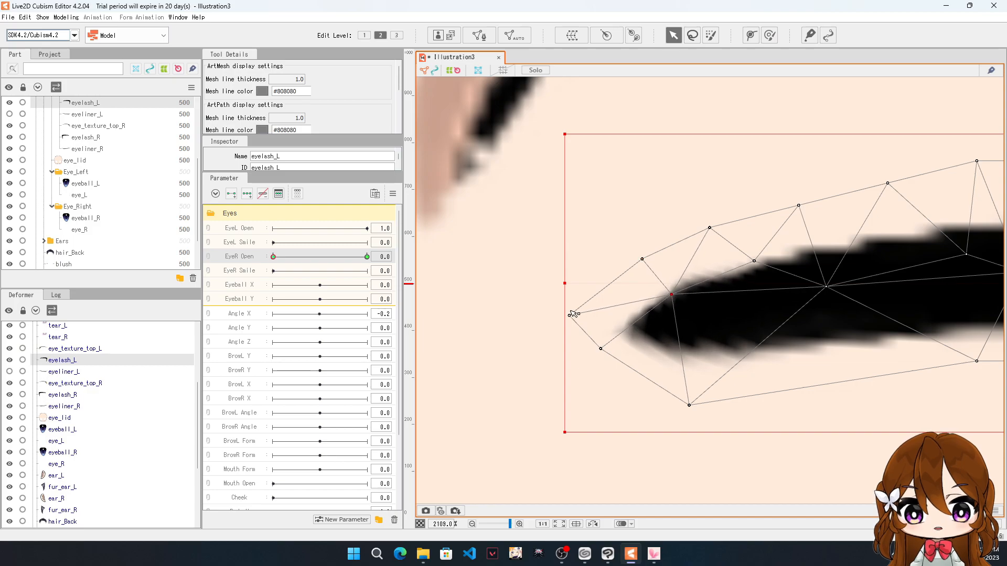
drag(569, 316, 578, 279)
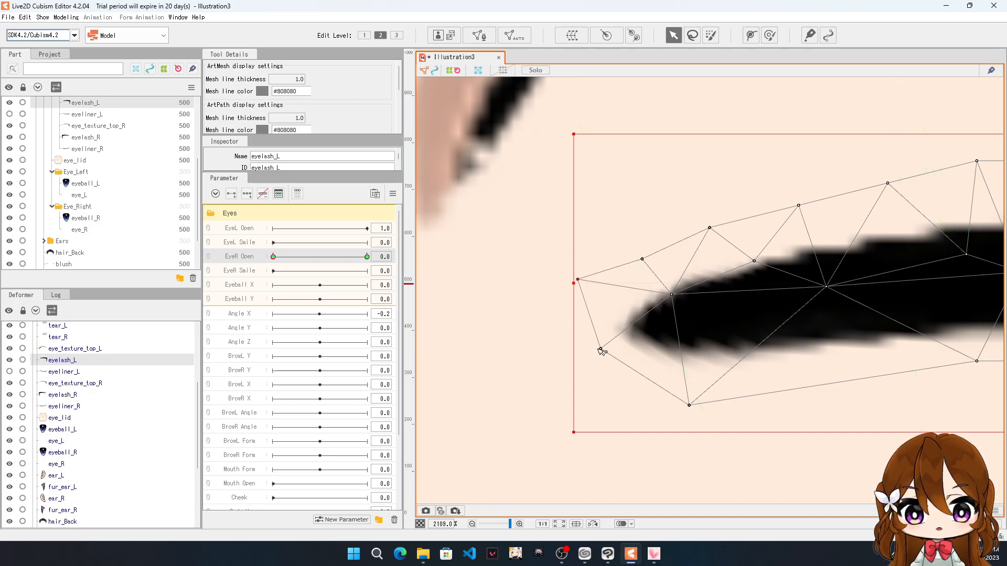
drag(600, 349, 594, 332)
scroll(549, 265, down, 15)
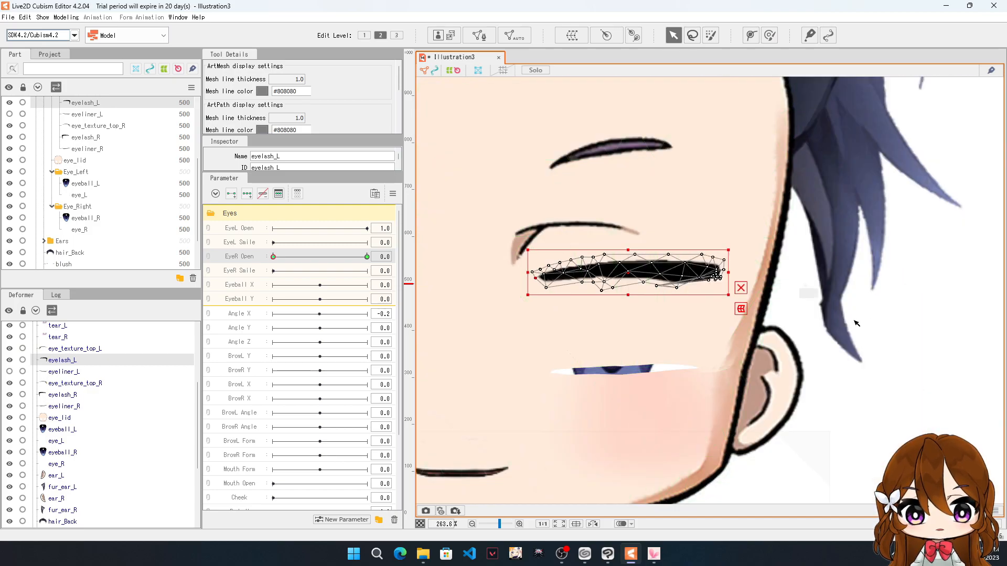
Step: Lower the whole eyelash_L mesh over the remaining gap of the closed eye and preview the closing with EyeR Open
scroll(919, 324, up, 2)
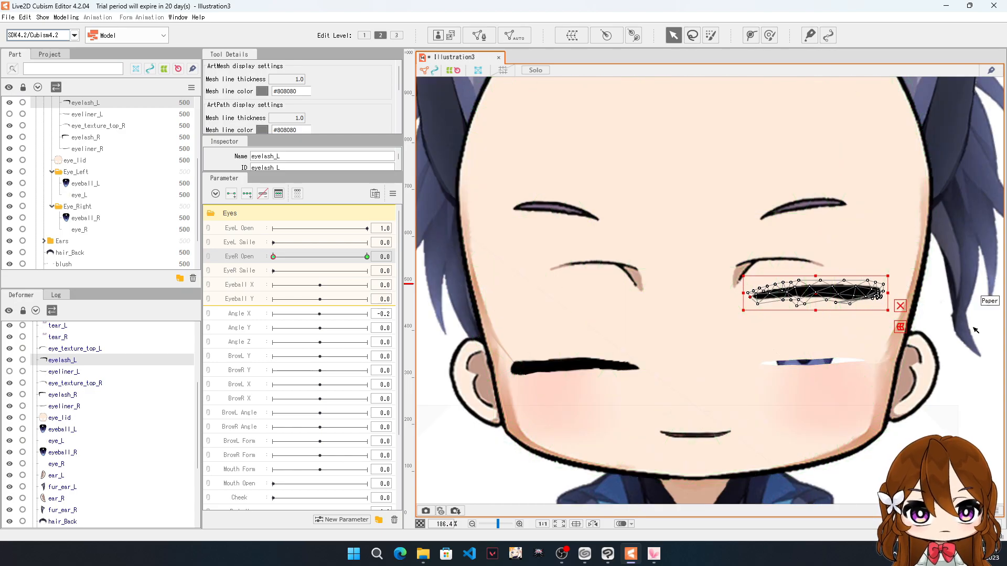
scroll(802, 327, up, 4)
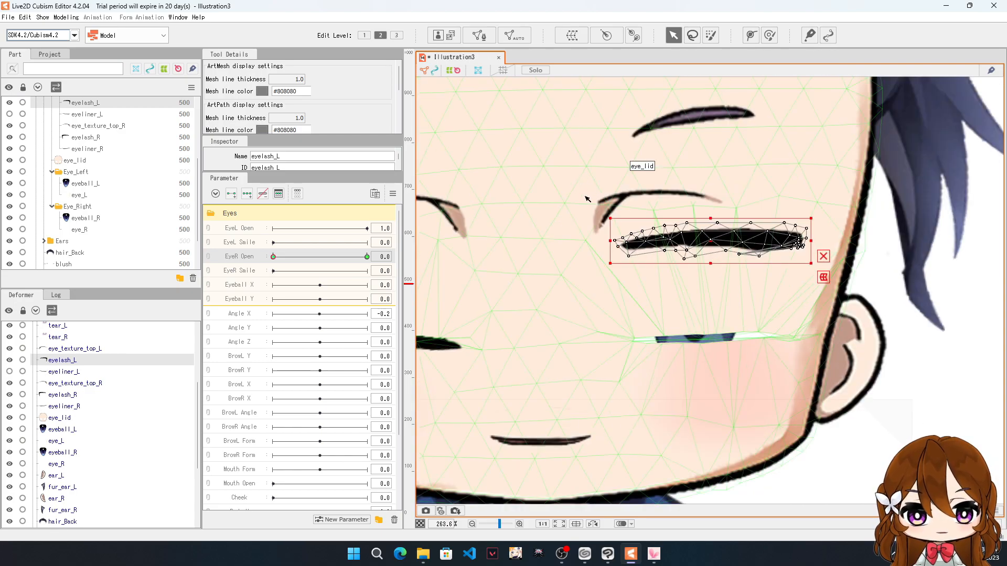
drag(853, 274, 841, 286)
drag(714, 240, 713, 333)
scroll(845, 278, down, 4)
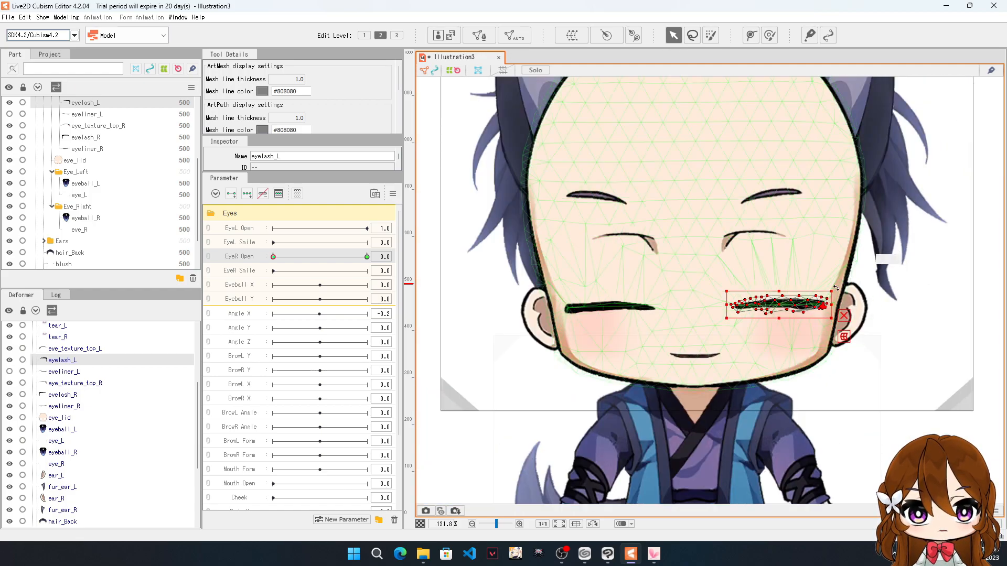
click(640, 411)
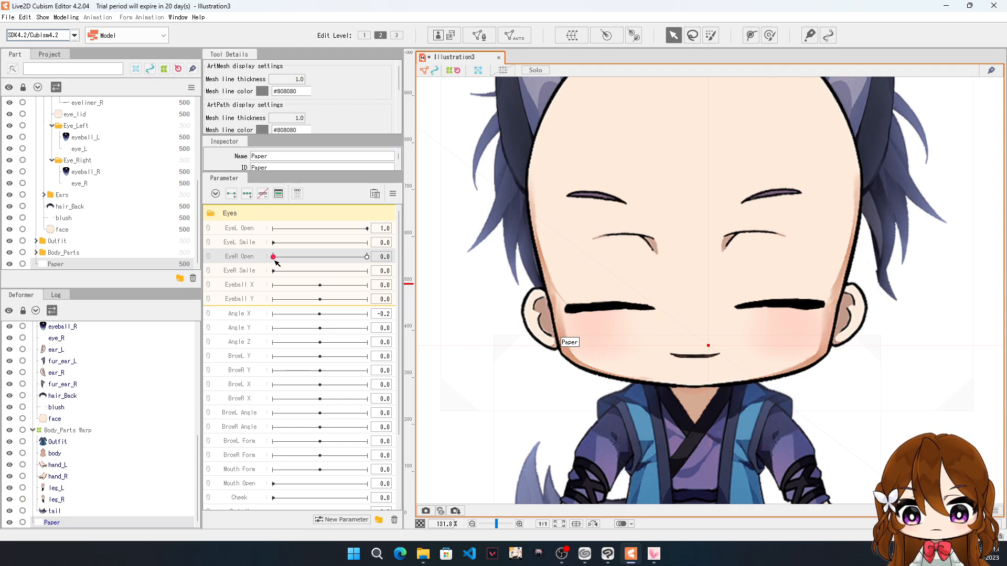
mouse_move(273, 256)
mouse_down()
mouse_move(366, 259)
mouse_move(274, 258)
mouse_move(369, 270)
mouse_move(272, 265)
mouse_move(372, 274)
mouse_move(343, 263)
mouse_move(270, 271)
mouse_up()
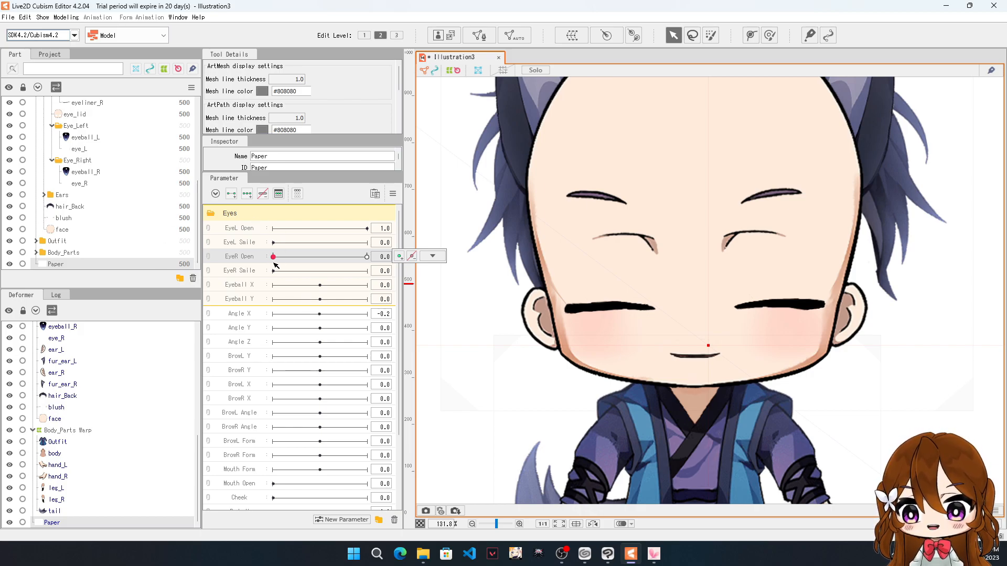
mouse_move(273, 257)
mouse_down()
mouse_move(356, 261)
mouse_move(270, 270)
mouse_move(353, 267)
mouse_move(292, 282)
mouse_move(314, 278)
mouse_move(267, 276)
mouse_up()
Step: Smooth the lower edge of eyelash_L near its outer end by shifting one point outward and raising the neighbouring point
click(780, 304)
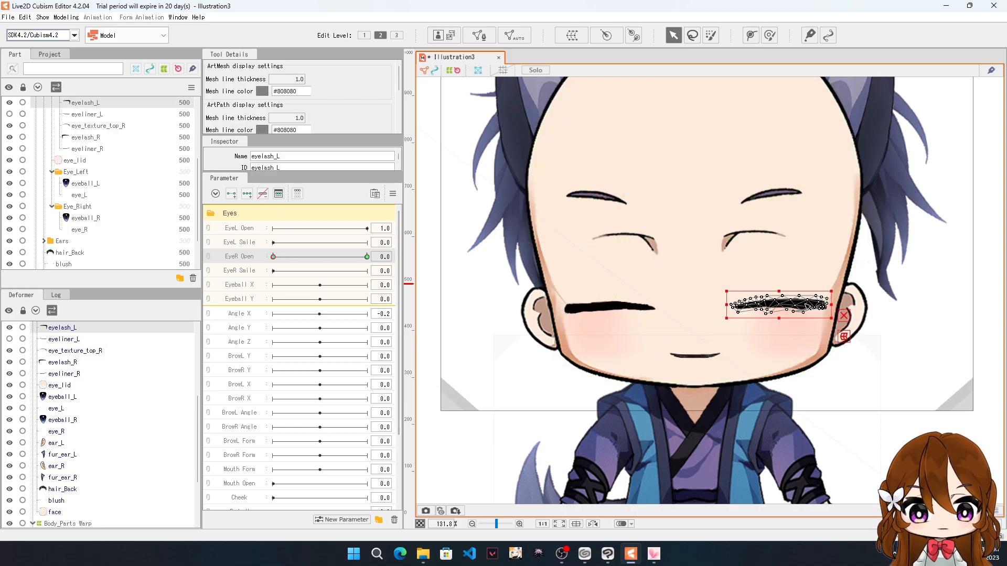
scroll(781, 259, down, 3)
scroll(781, 259, up, 10)
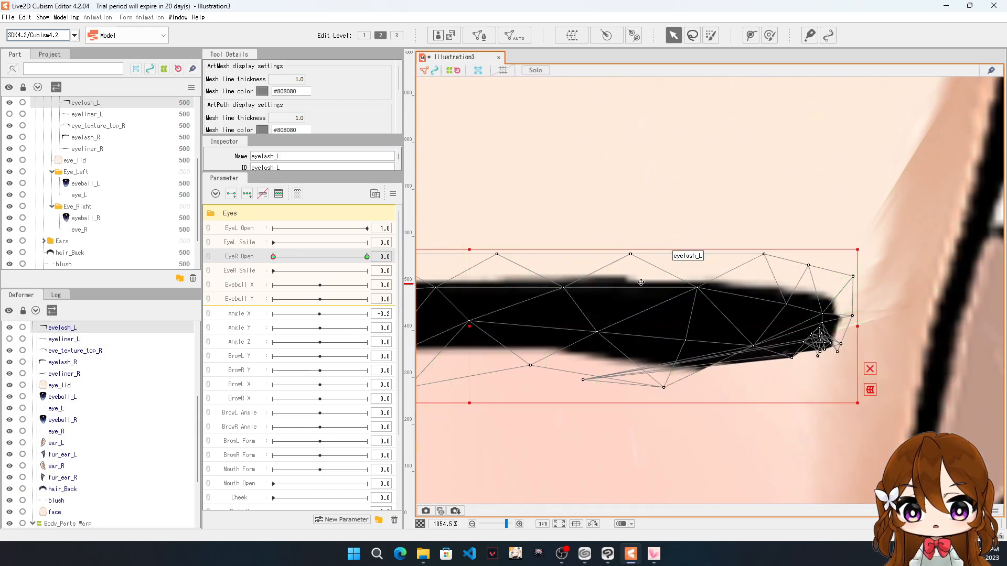
drag(591, 384, 779, 362)
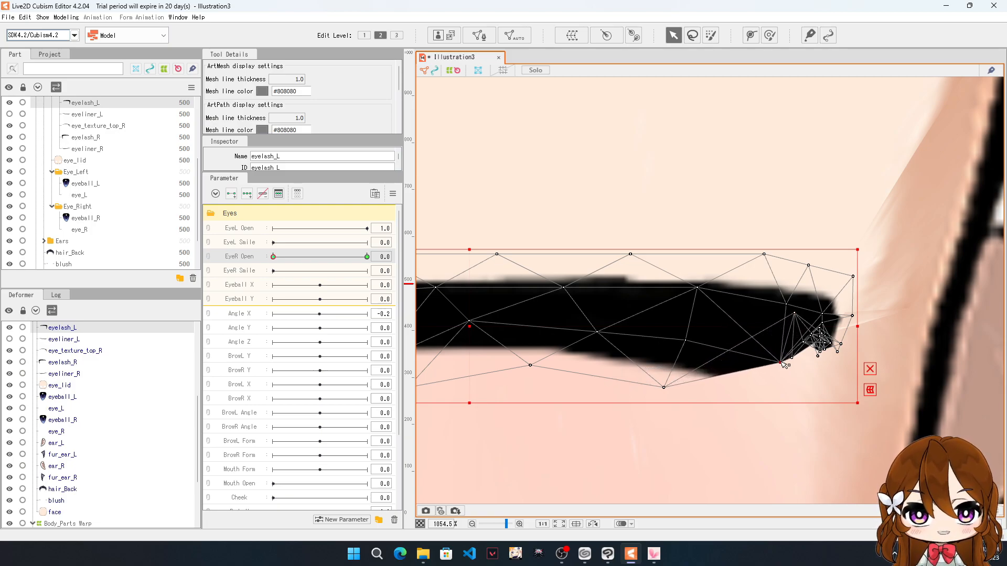
drag(664, 388, 674, 362)
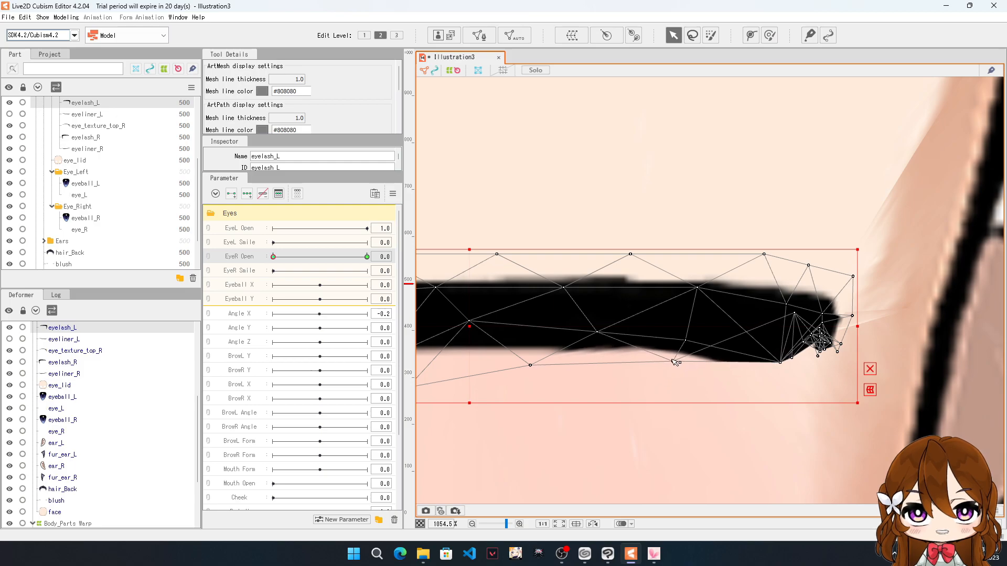
mouse_move(273, 257)
mouse_down()
mouse_move(364, 258)
mouse_move(281, 275)
mouse_move(335, 263)
mouse_move(274, 260)
mouse_up()
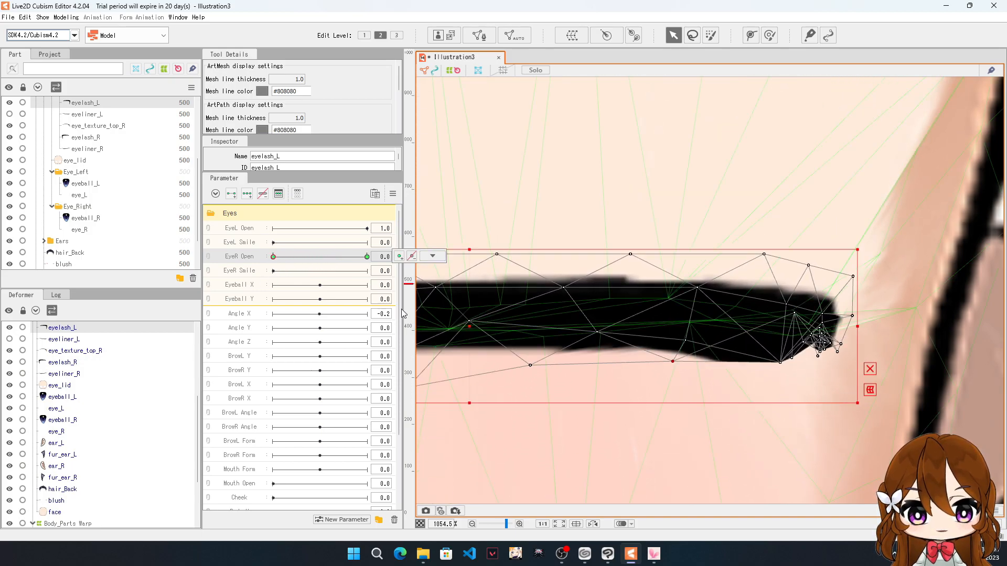
Step: Rearrange the points along the notch beneath the outer corner of eyelash_L to fill out its lower edge
scroll(683, 292, up, 5)
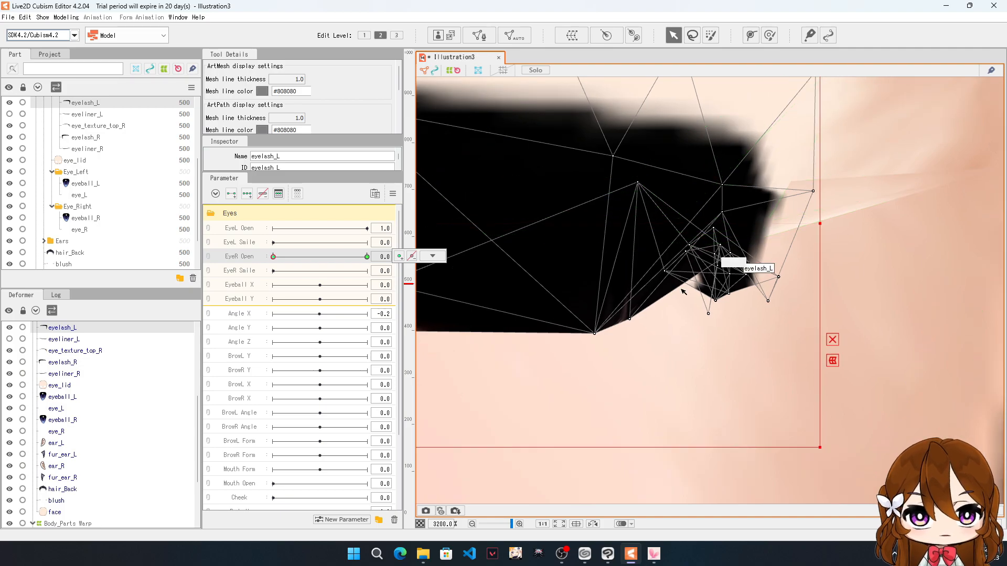
drag(666, 275, 767, 277)
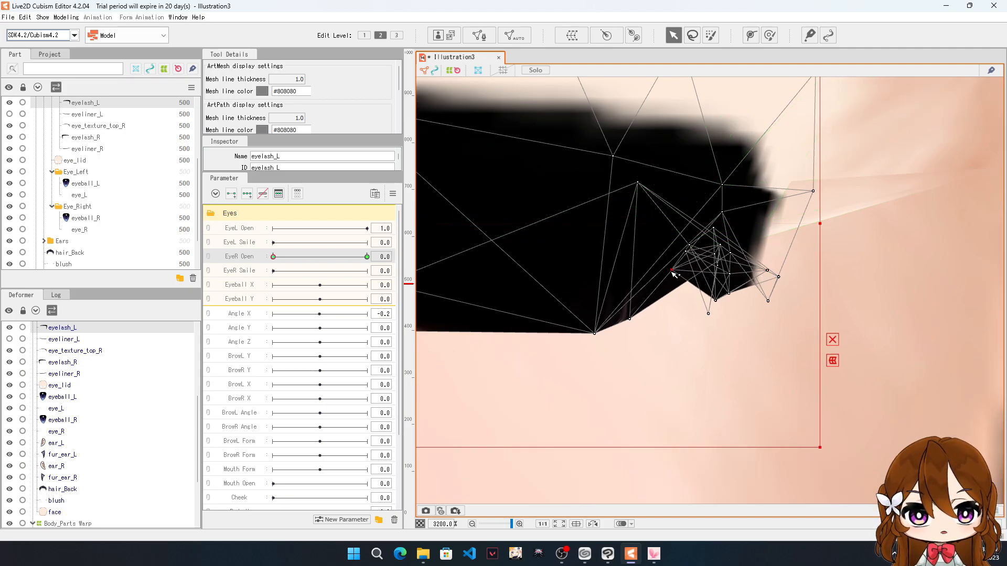
drag(655, 273, 584, 328)
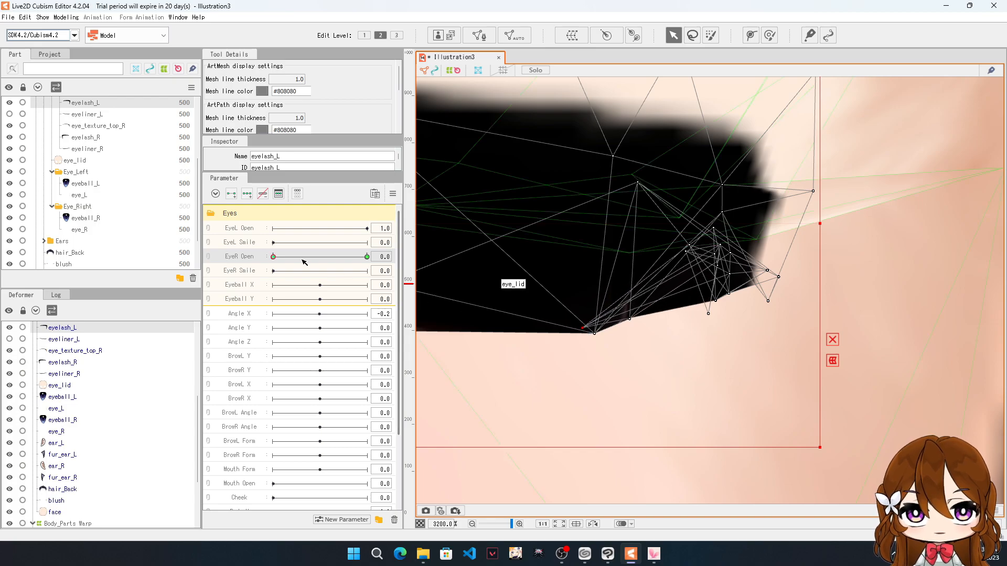
mouse_move(273, 256)
mouse_down()
mouse_move(303, 258)
mouse_move(273, 257)
mouse_up()
drag(588, 329, 752, 288)
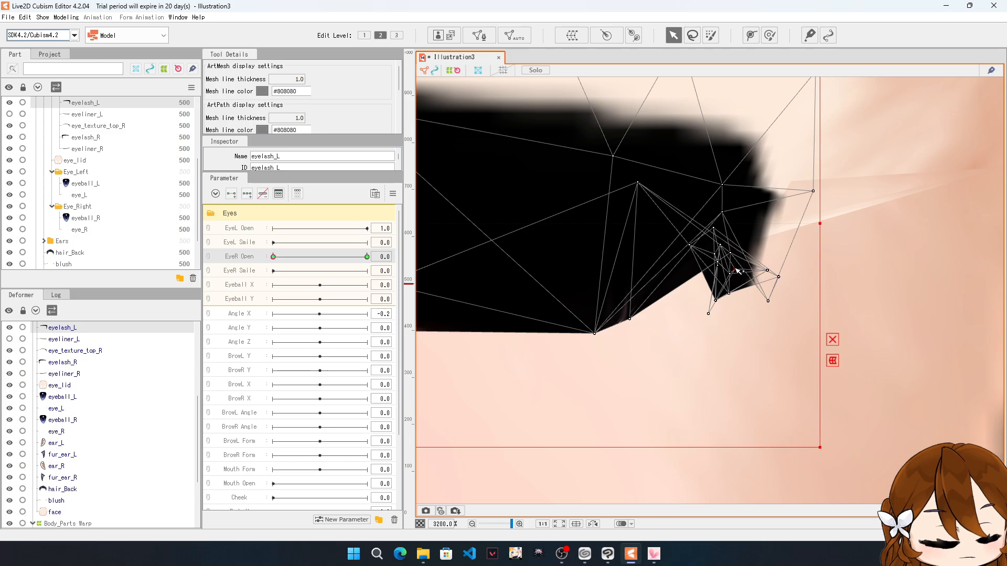
Step: Pull the lowest and outermost stub points at the outer corner of eyelash_L up into the black area
drag(697, 306, 723, 263)
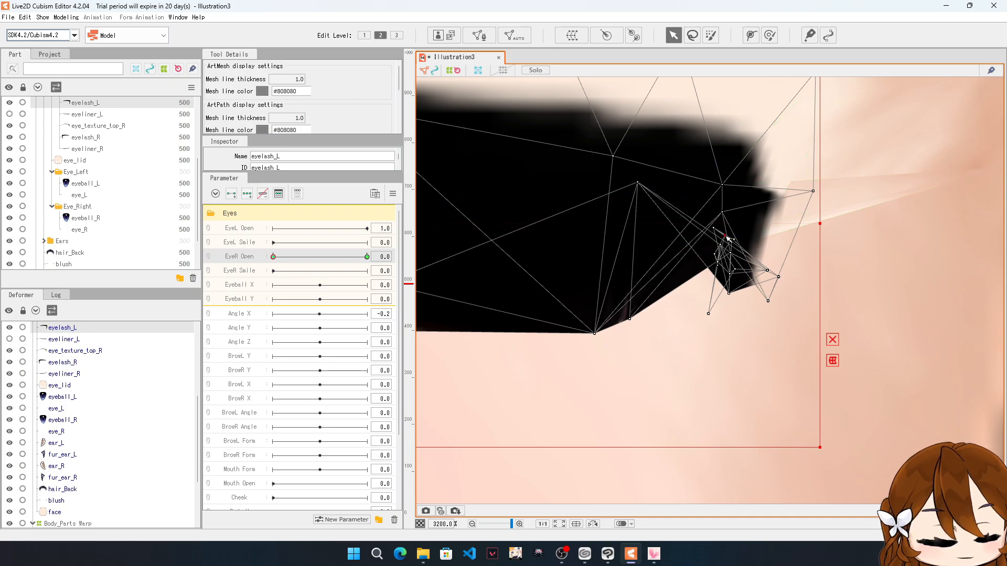
drag(708, 238, 704, 241)
drag(729, 293, 727, 214)
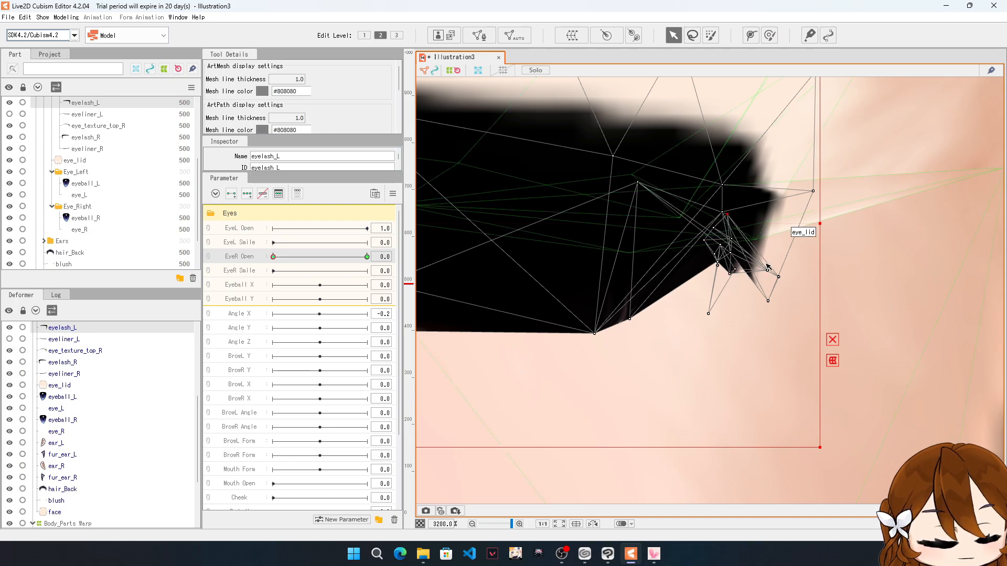
drag(779, 277, 753, 216)
drag(768, 302, 740, 251)
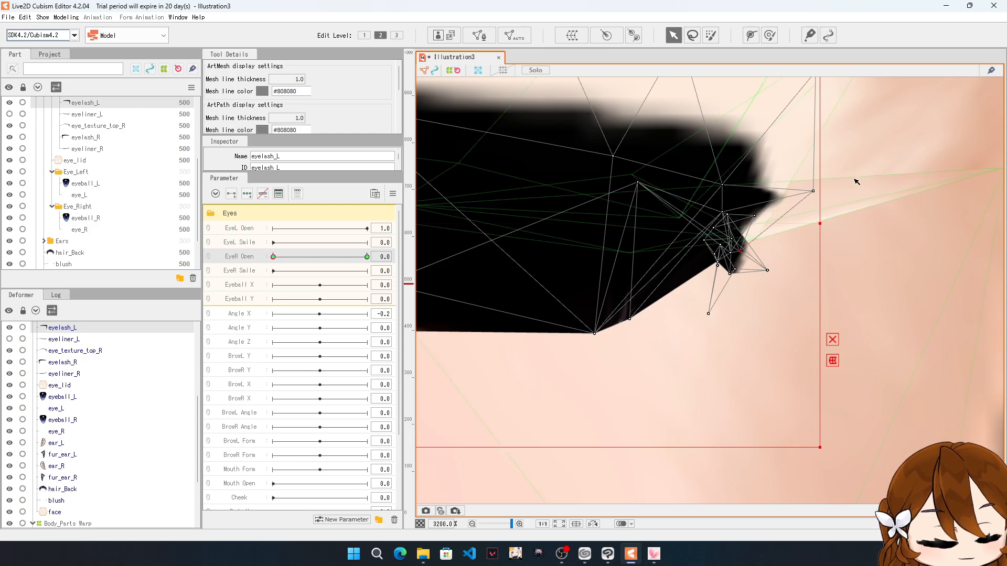
Step: Move the outer edge point of eyelash_L inward and tuck the leftover points below the corner into the lash
drag(813, 190, 772, 200)
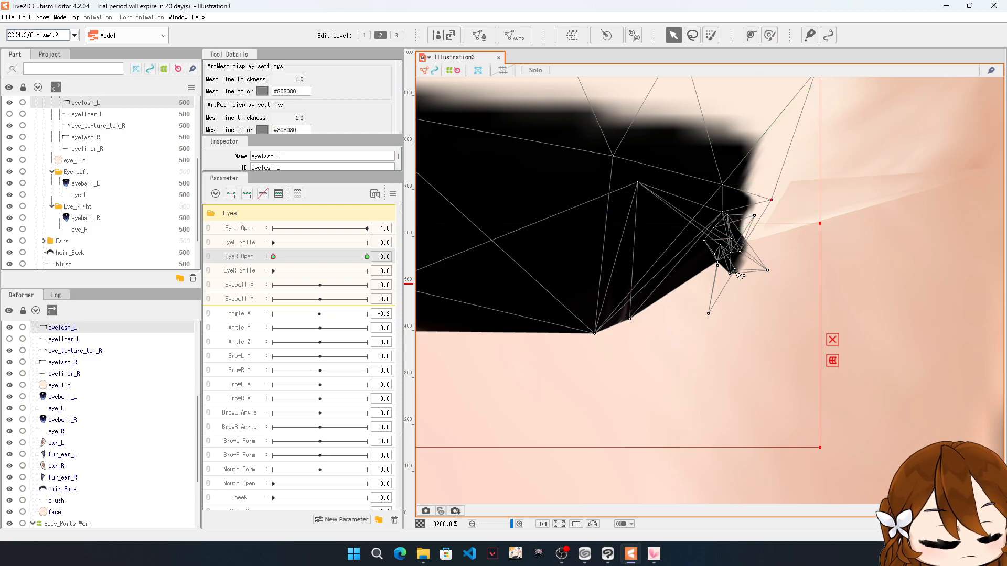
drag(733, 273, 734, 232)
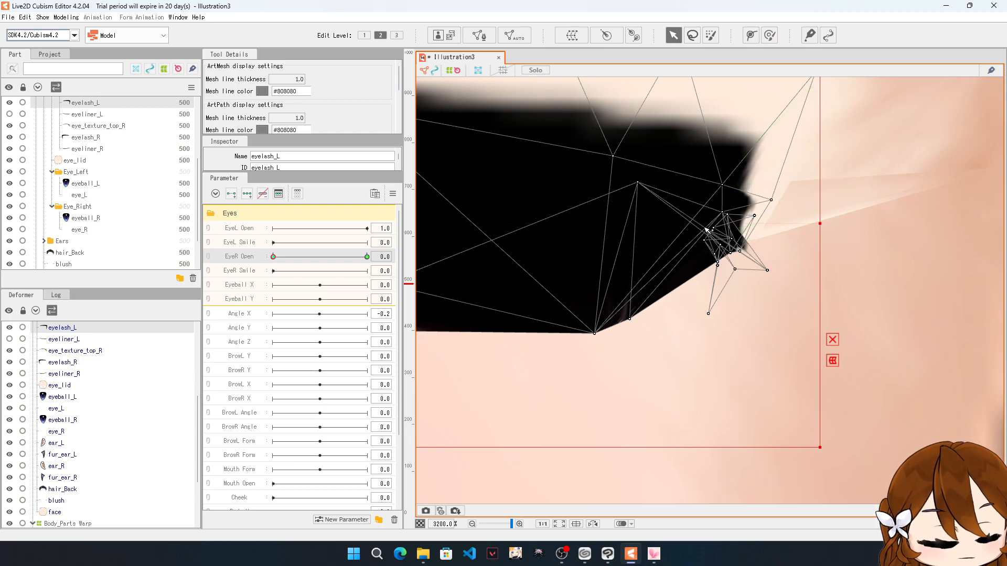
drag(735, 269, 713, 237)
click(740, 250)
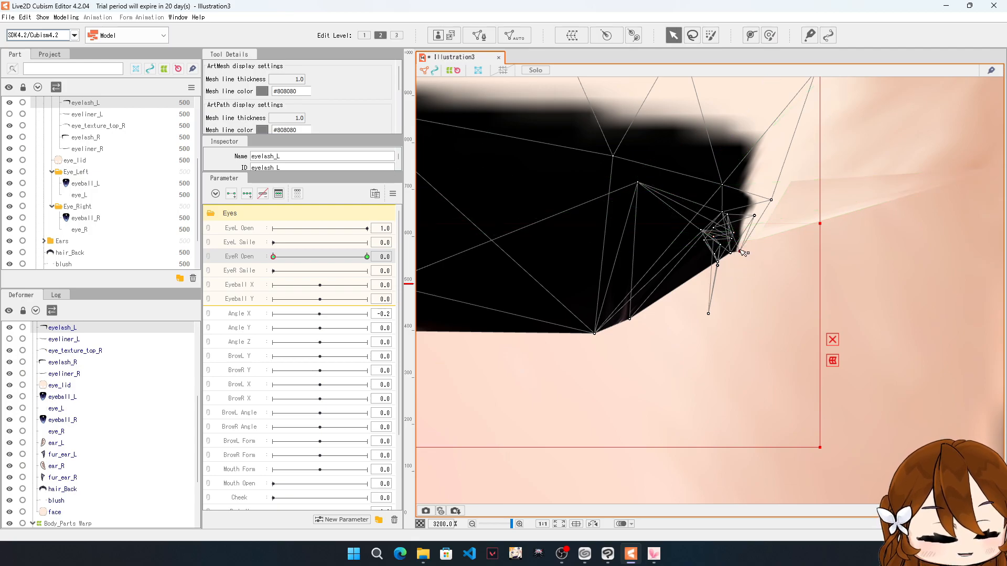
drag(708, 313, 709, 252)
Step: Preview the eye's movement by setting EyeR Open to 1.0 and back to 0.0
scroll(759, 251, down, 5)
drag(273, 256, 384, 266)
click(676, 441)
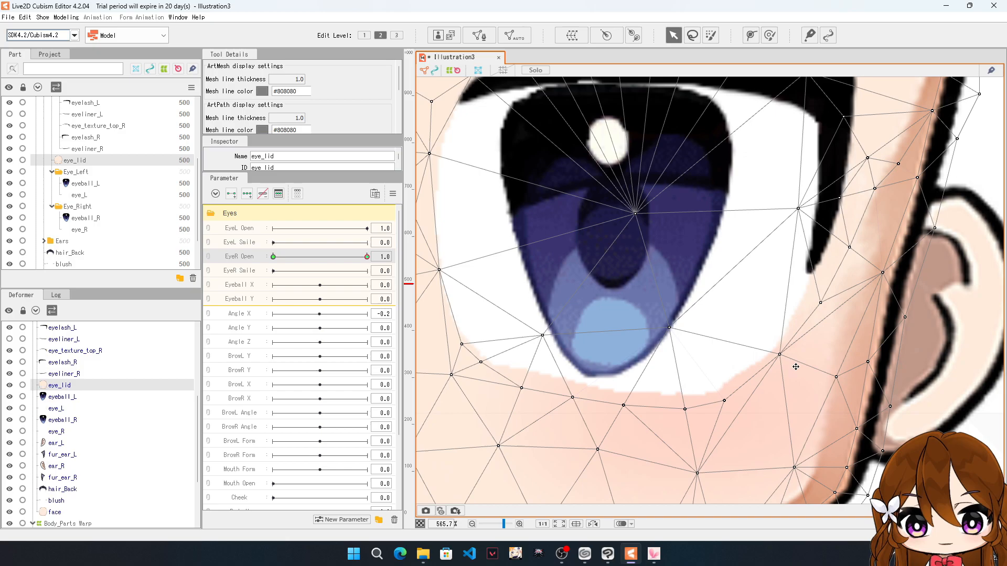
scroll(800, 368, down, 5)
click(918, 358)
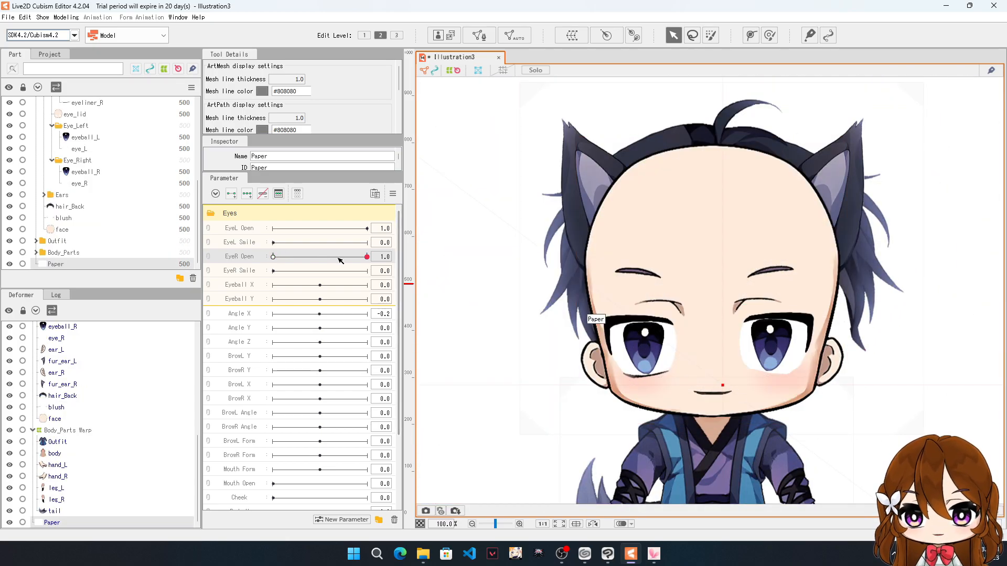
drag(366, 257, 151, 362)
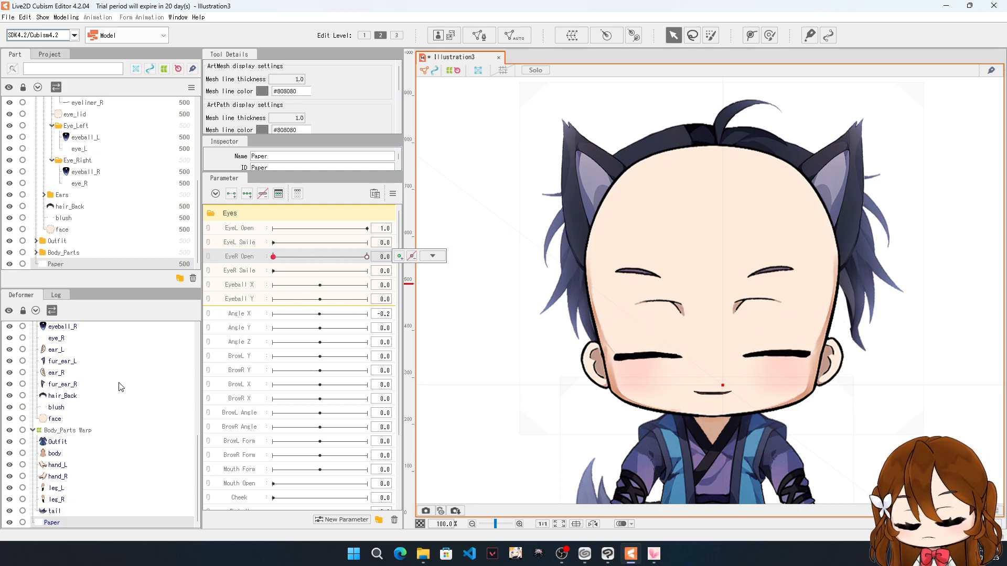
Step: Make the hidden eyeliner_L mesh visible
scroll(77, 377, up, 2)
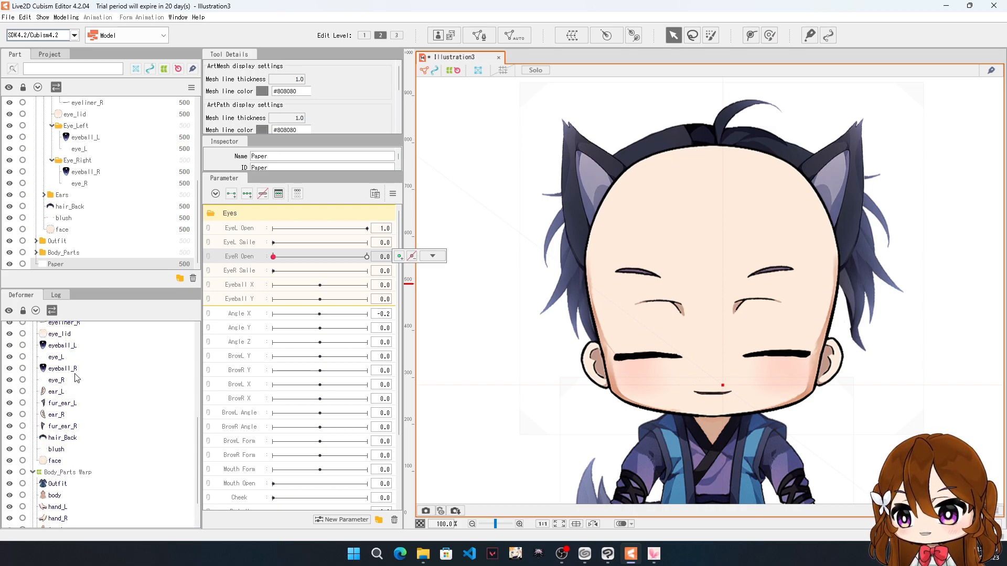
scroll(86, 364, up, 3)
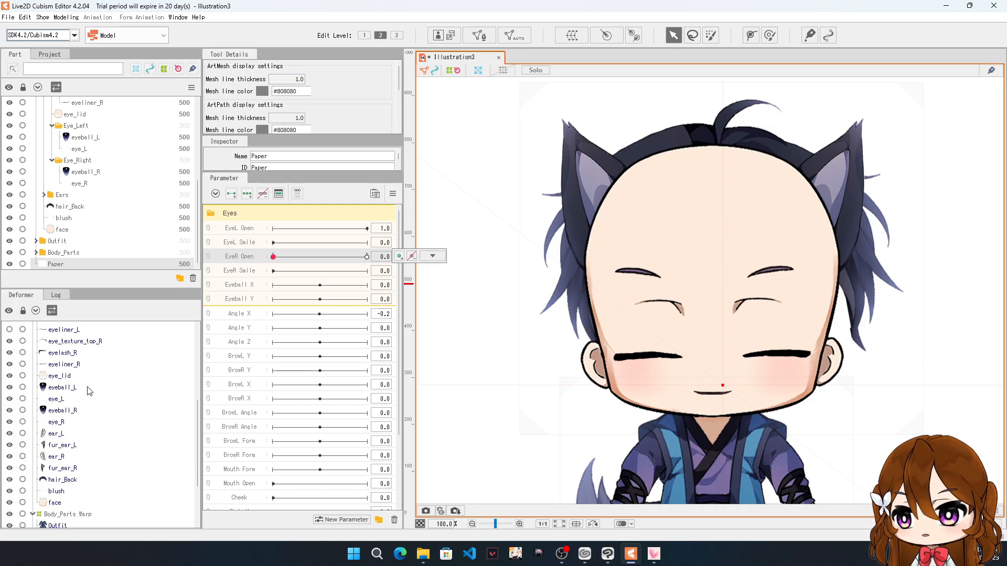
click(10, 330)
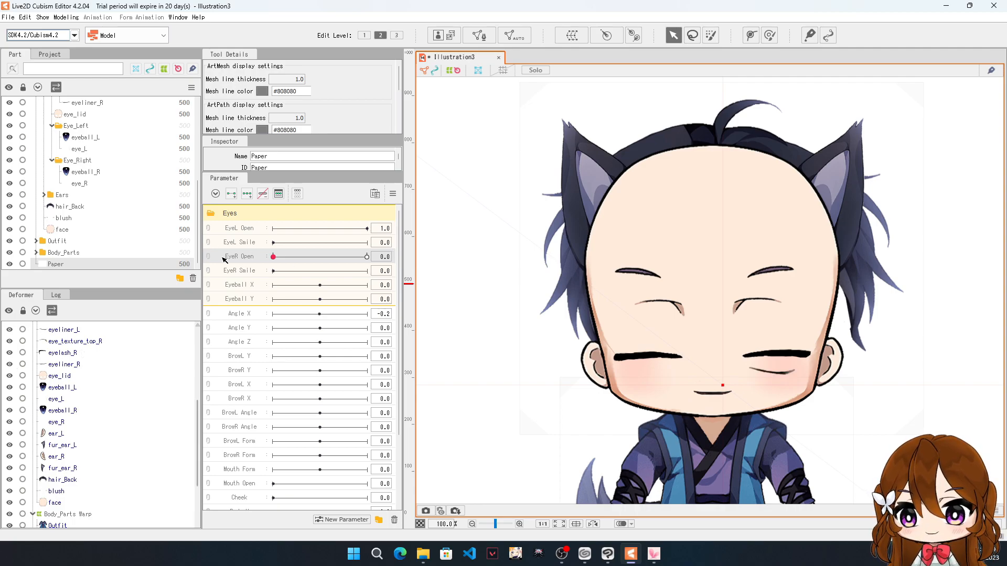
Step: Move all points of eyeliner_L straight up so the line sits over the closed eyelash at EyeR Open 0.0
scroll(783, 341, down, 2)
scroll(807, 338, up, 8)
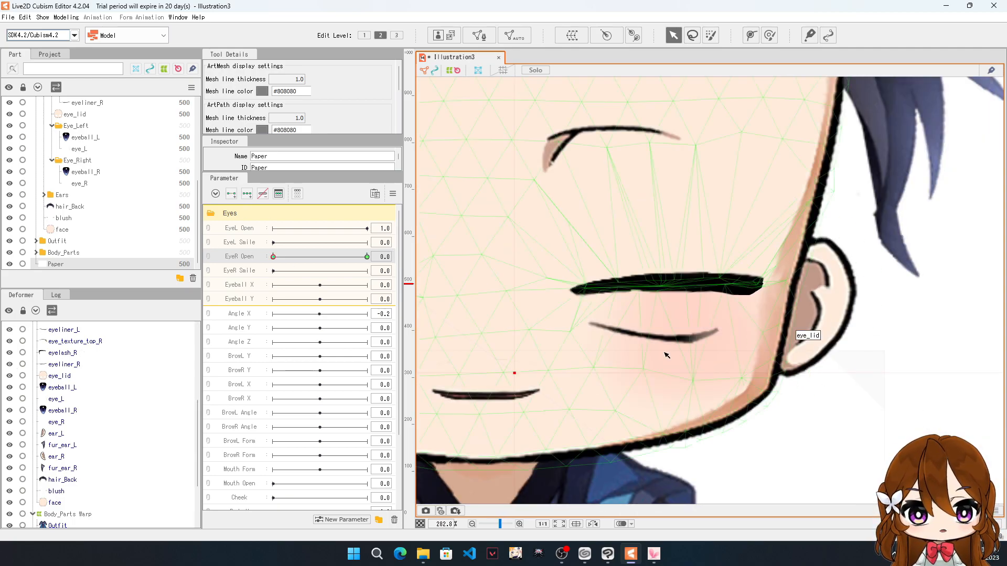
click(59, 363)
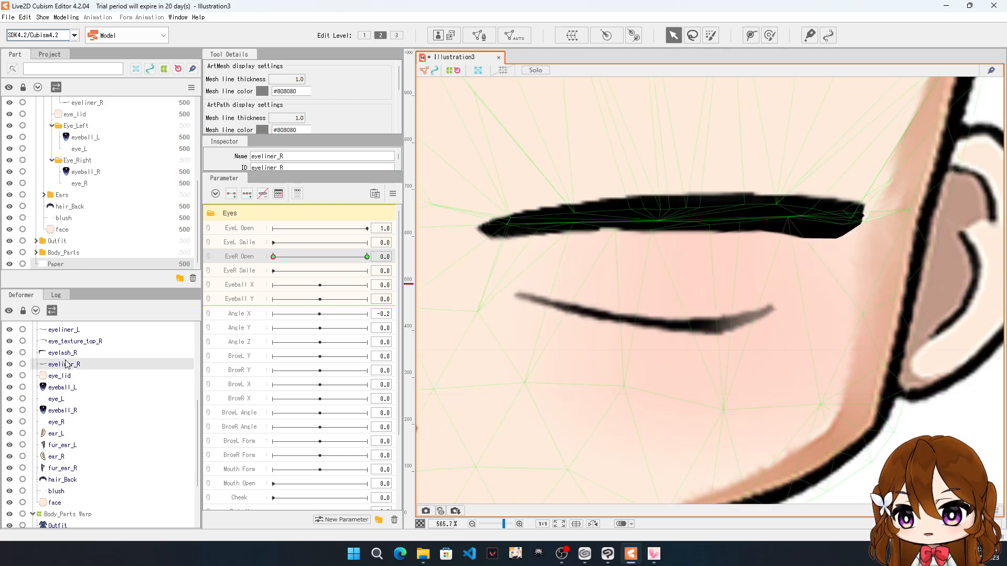
click(60, 329)
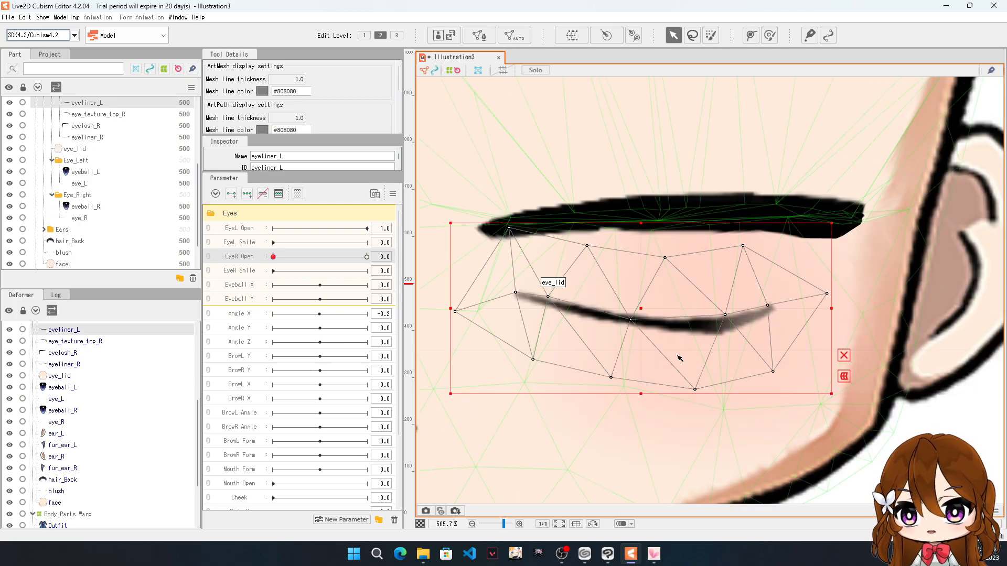
drag(426, 191, 921, 437)
drag(648, 322, 676, 301)
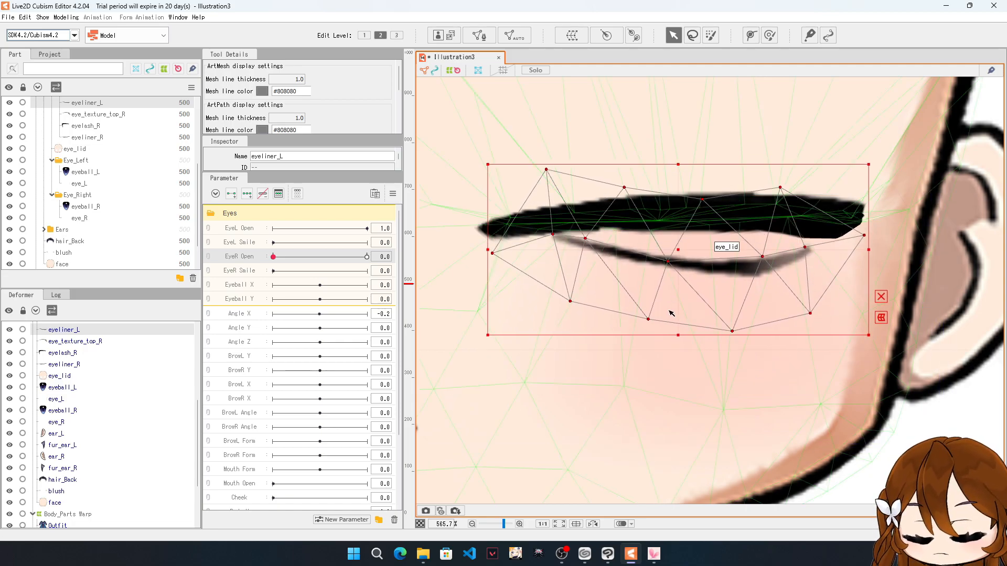
key(ctrl+z)
drag(656, 320, 655, 227)
Step: Tuck the inner and outer ends of eyeliner_L into the black eyelash by adjusting the mesh points at each end
click(502, 241)
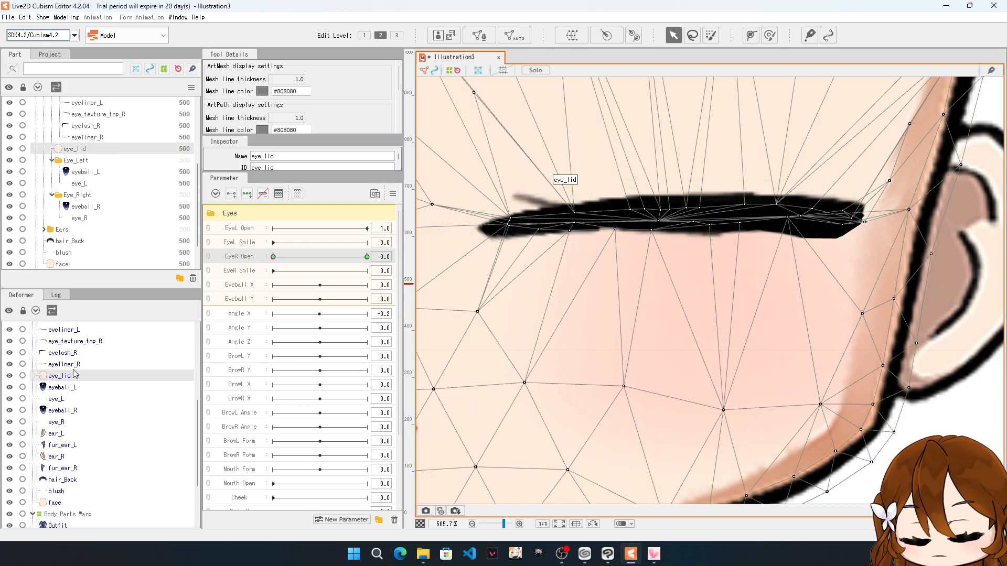
click(69, 353)
click(73, 331)
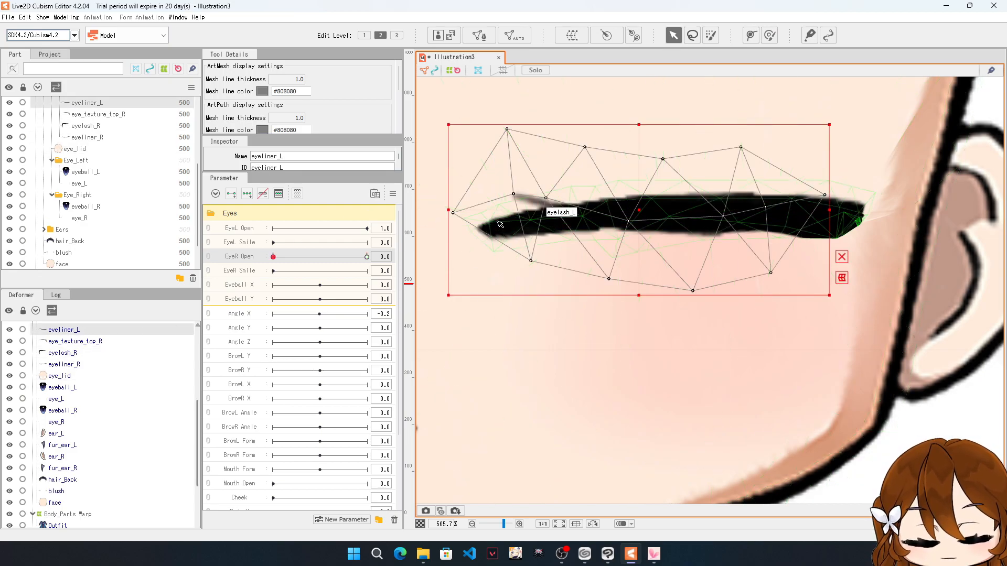
drag(513, 194, 543, 217)
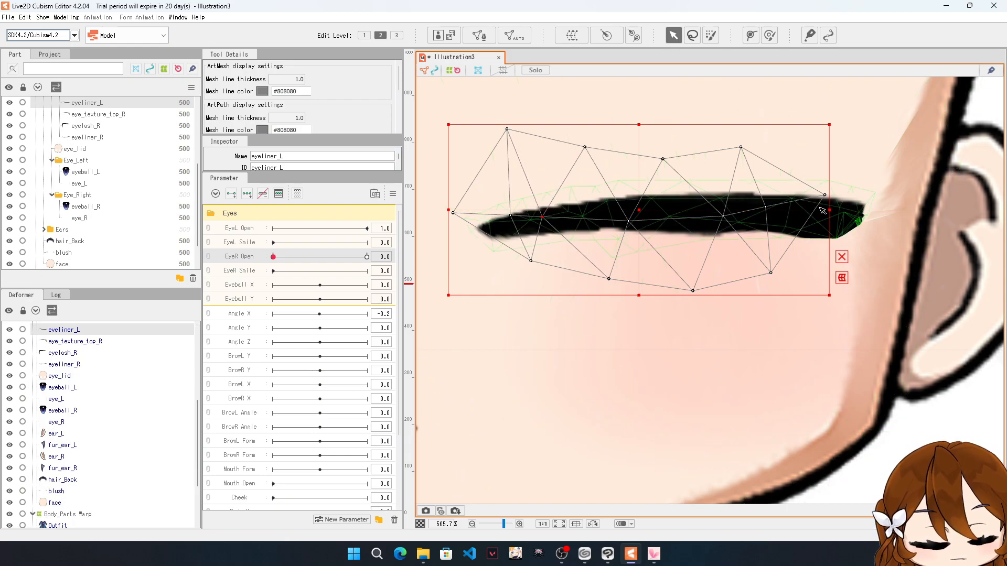
drag(824, 196, 827, 210)
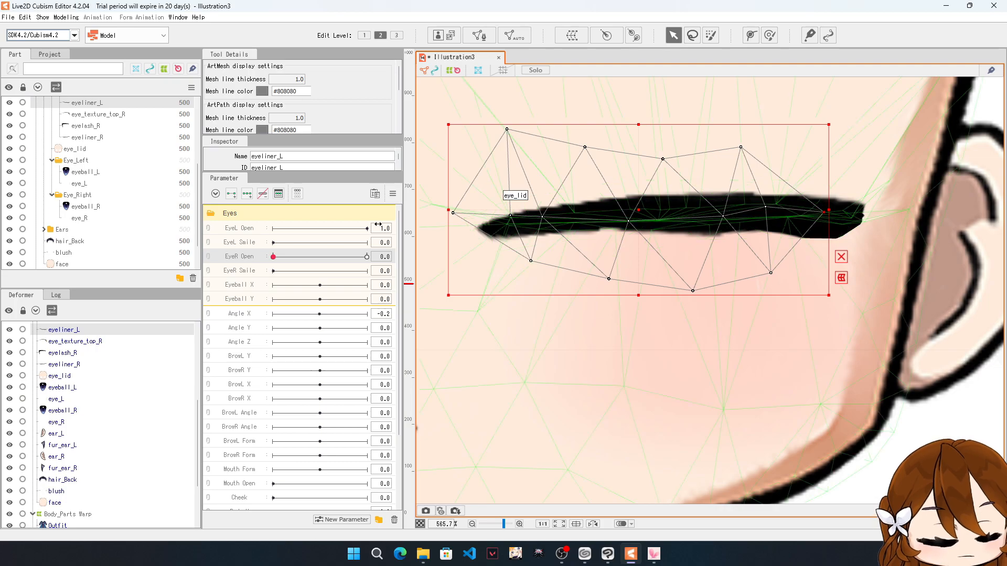
Step: Set EyeR Open to 1.0 to check eyeliner_L against the open eye
scroll(820, 401, down, 3)
click(820, 401)
drag(275, 261, 366, 268)
mouse_move(366, 268)
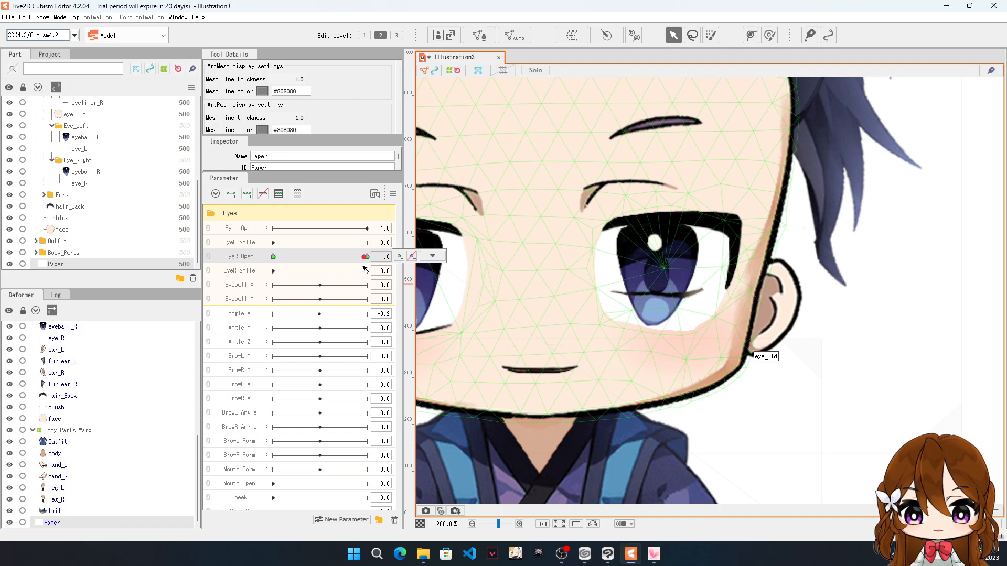
Step: Undo the point edits on eyeliner_L at EyeR Open 0.0, back to before it was moved
key(ctrl+z)
key(ctrl+z)
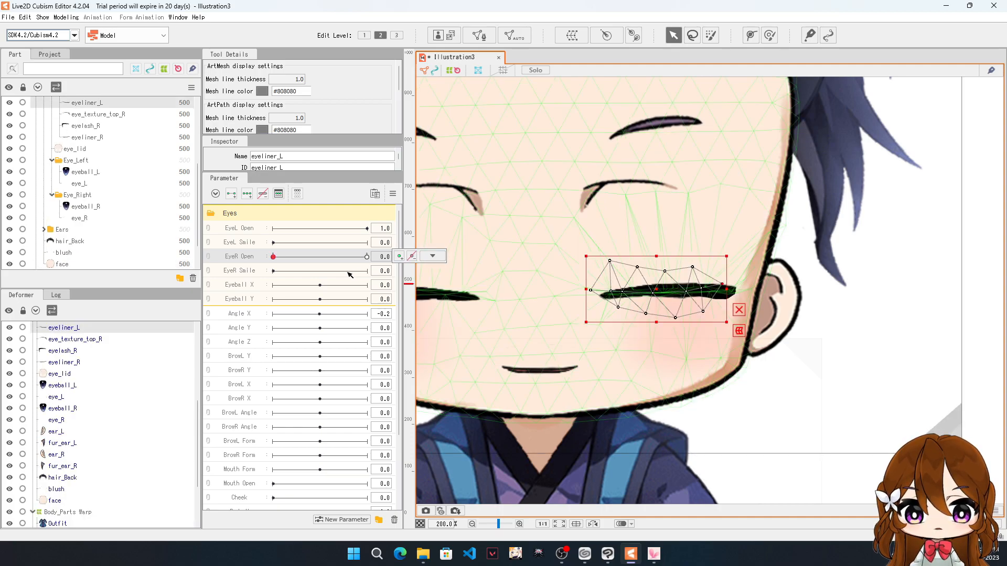
key(ctrl+z)
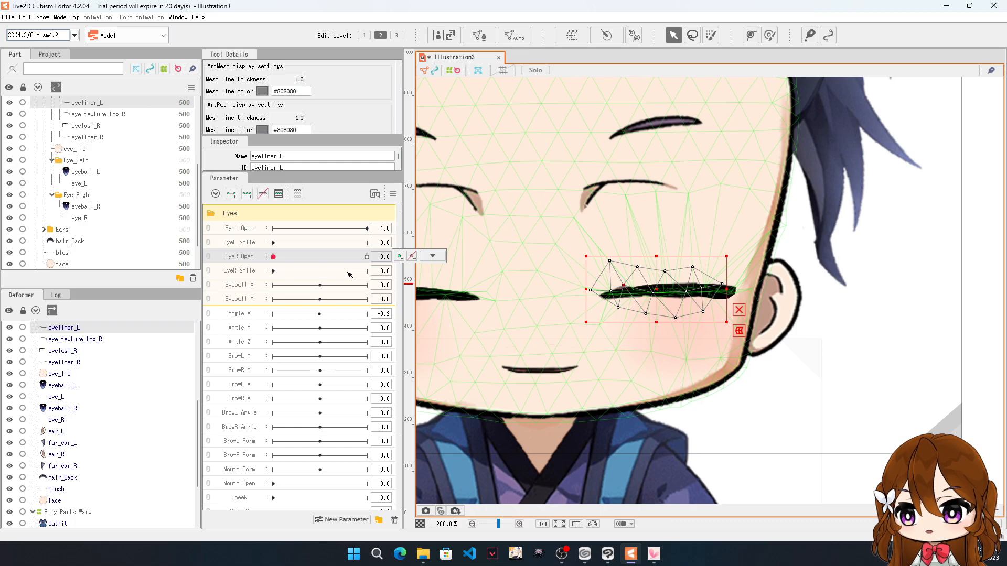
key(ctrl+z)
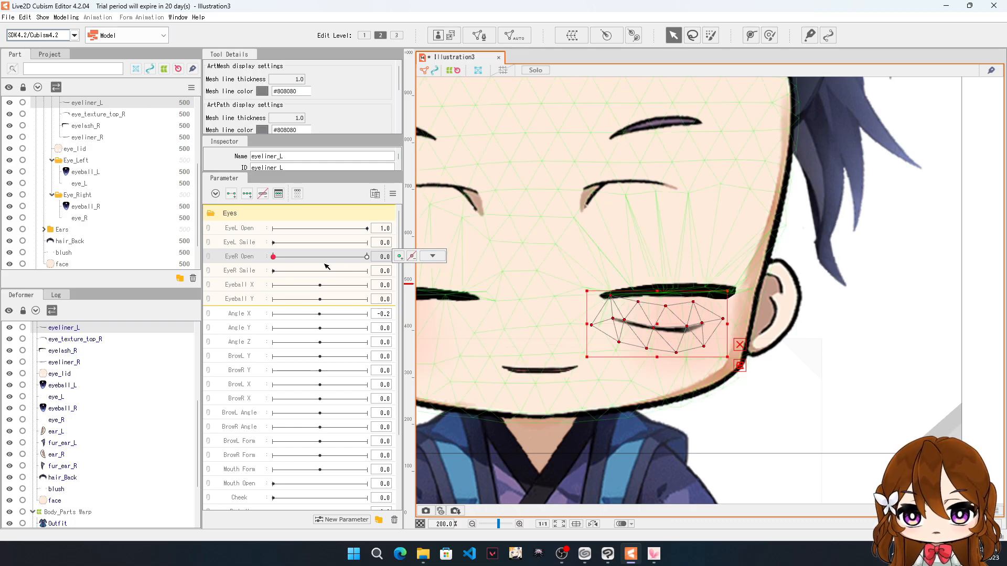
click(273, 256)
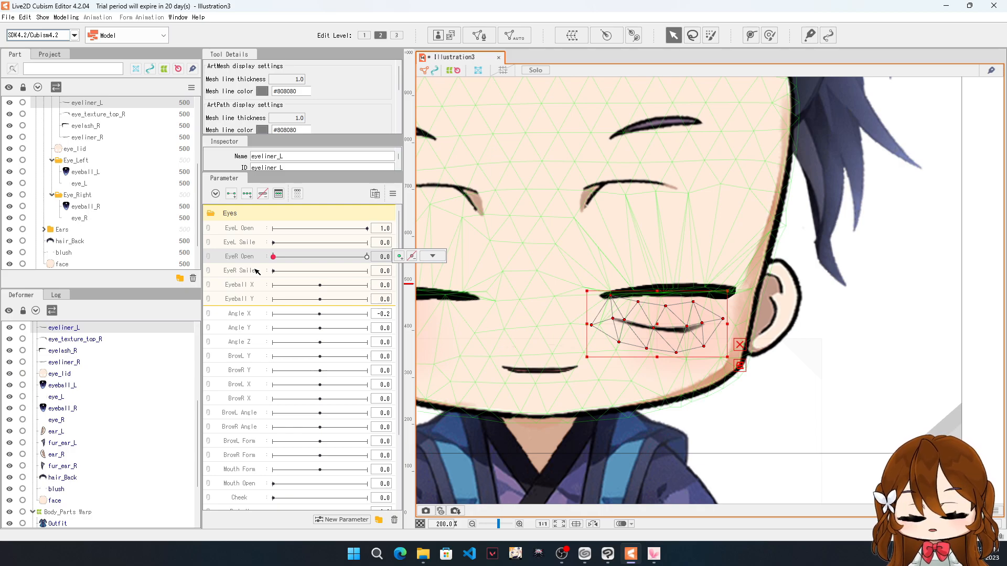
key(ctrl+z)
Step: Add keyforms for eyeliner_L at both ends of EyeR Open and set the parameter to 0.0
scroll(52, 343, up, 6)
scroll(57, 351, up, 2)
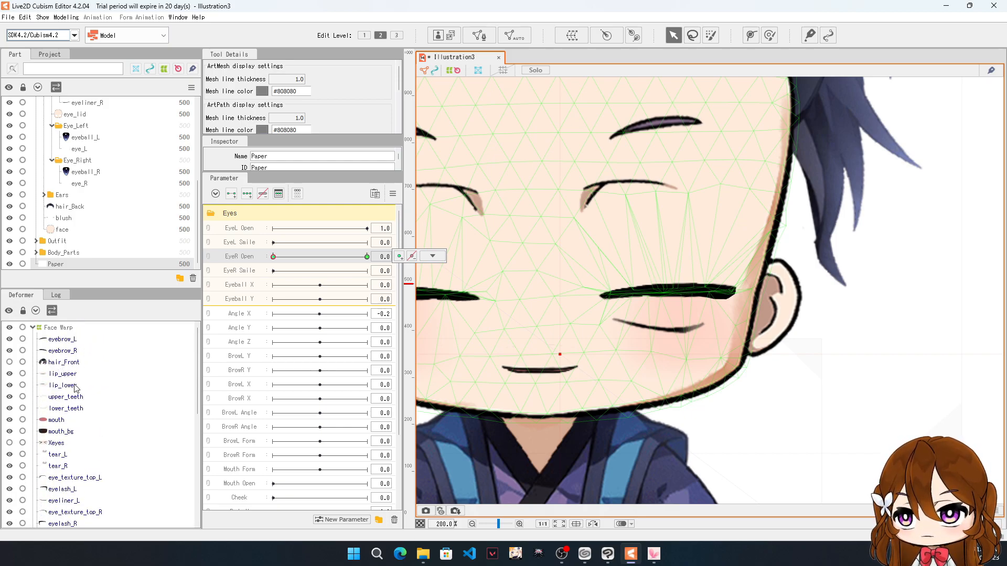
mouse_move(280, 257)
mouse_down()
mouse_move(364, 259)
mouse_move(270, 269)
mouse_up()
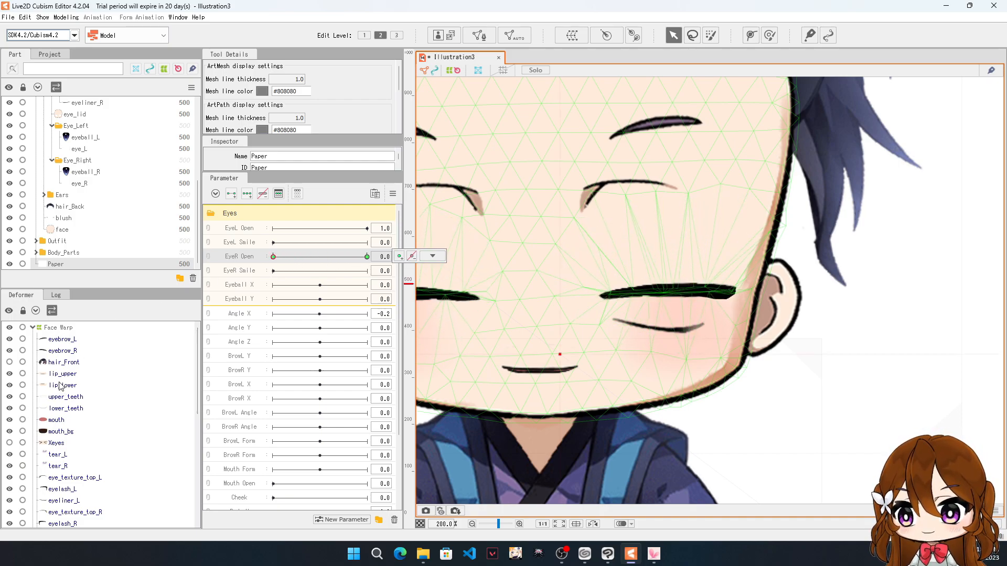
scroll(61, 386, down, 2)
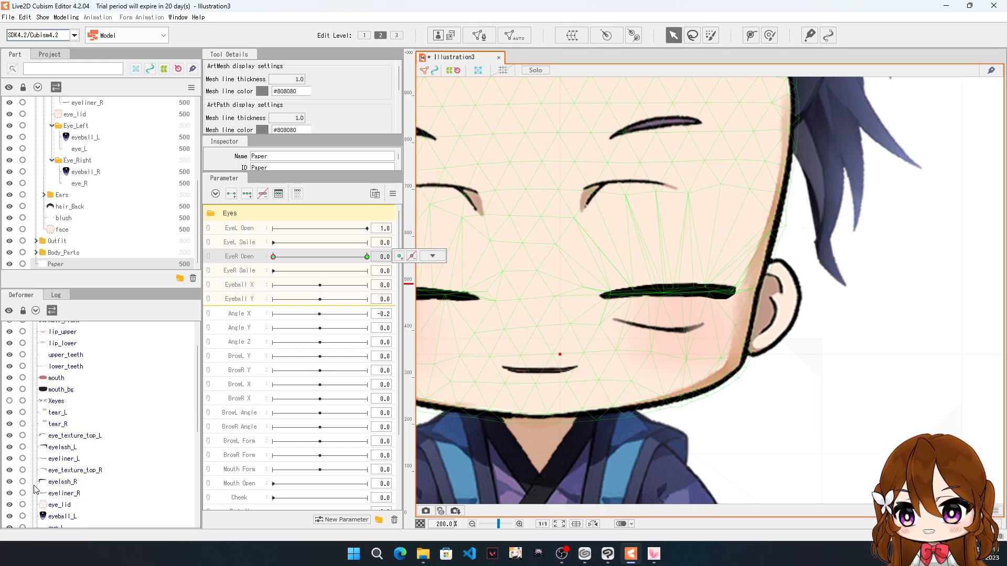
click(62, 459)
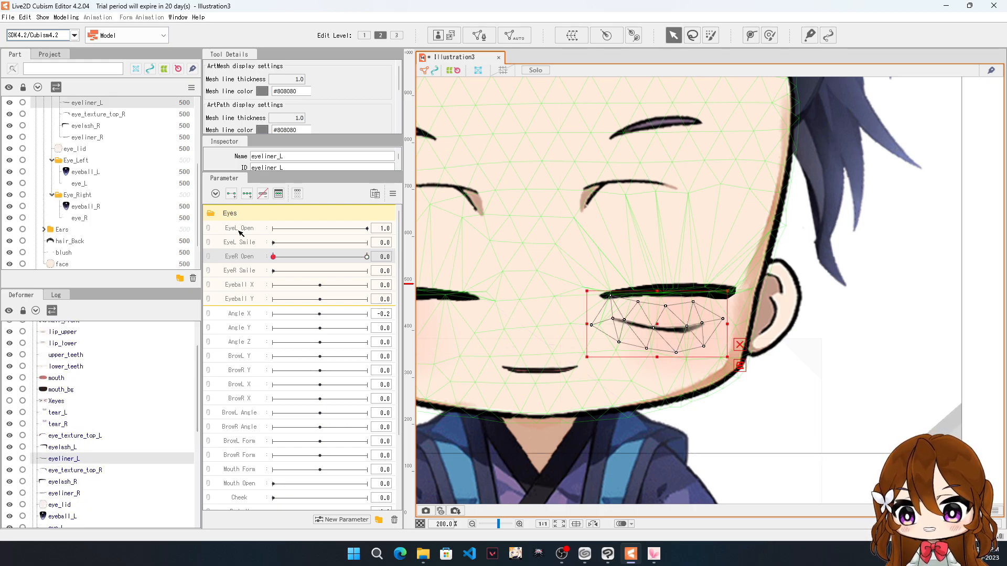
mouse_move(273, 262)
mouse_down()
mouse_move(288, 259)
mouse_move(273, 257)
mouse_up()
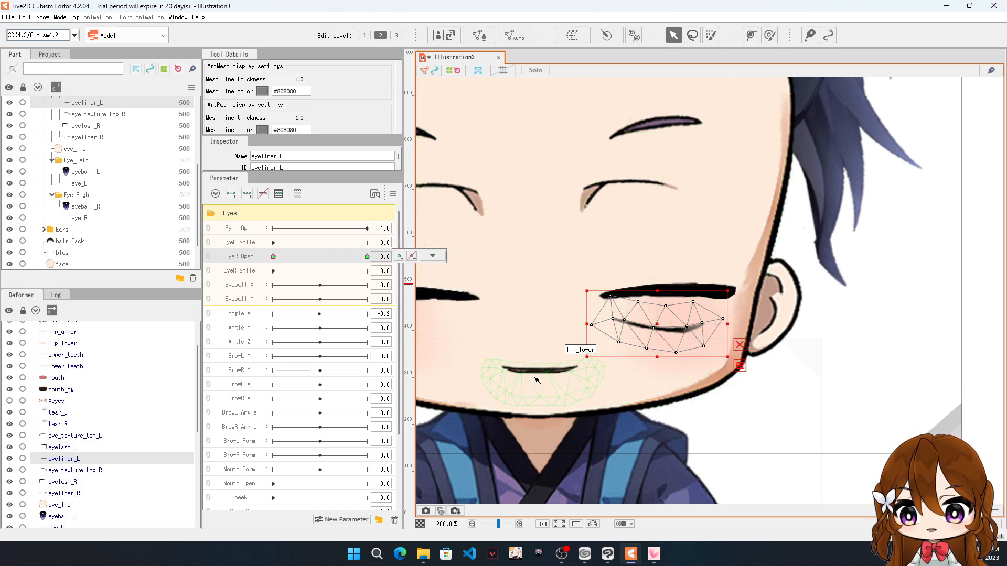
Step: Move all points of the keyed eyeliner_L mesh up onto the closed black eyelash
scroll(617, 343, up, 2)
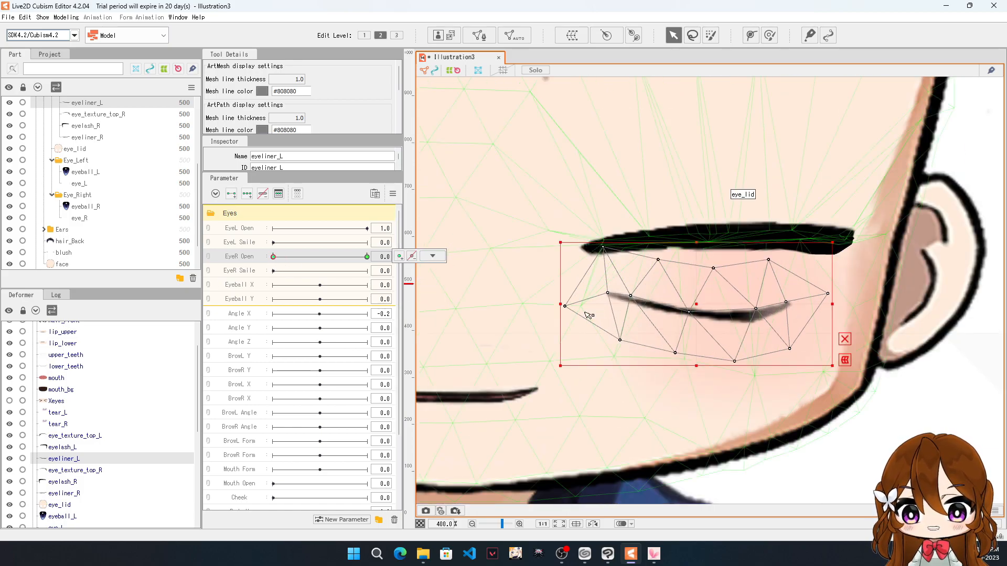
scroll(588, 315, up, 2)
scroll(624, 299, down, 3)
drag(621, 297, 734, 347)
scroll(590, 283, up, 3)
drag(586, 292, 587, 152)
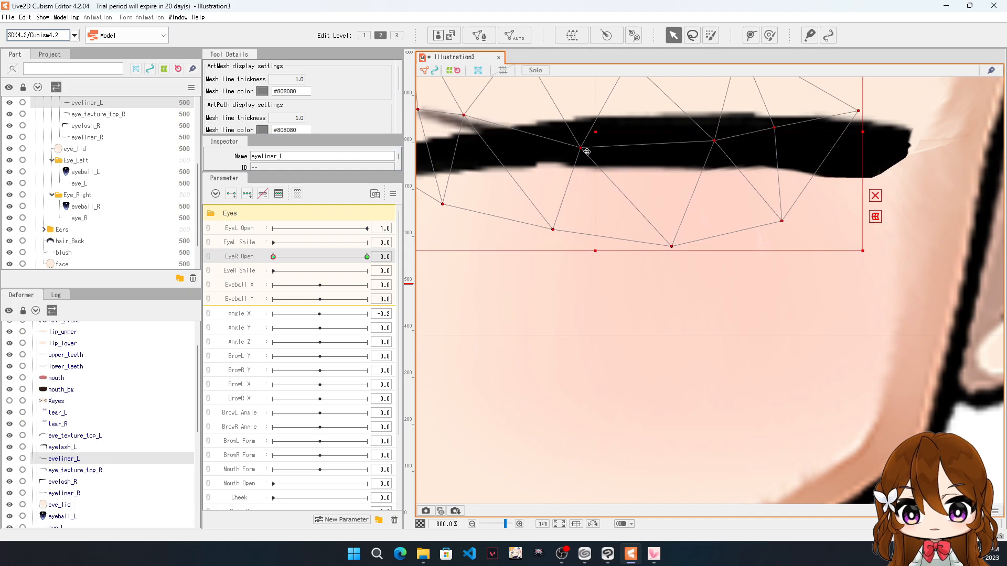
Step: Adjust the end points of eyeliner_L so its inner and outer tips are hidden inside the black eyelash
scroll(628, 231, down, 2)
scroll(498, 172, up, 3)
click(543, 251)
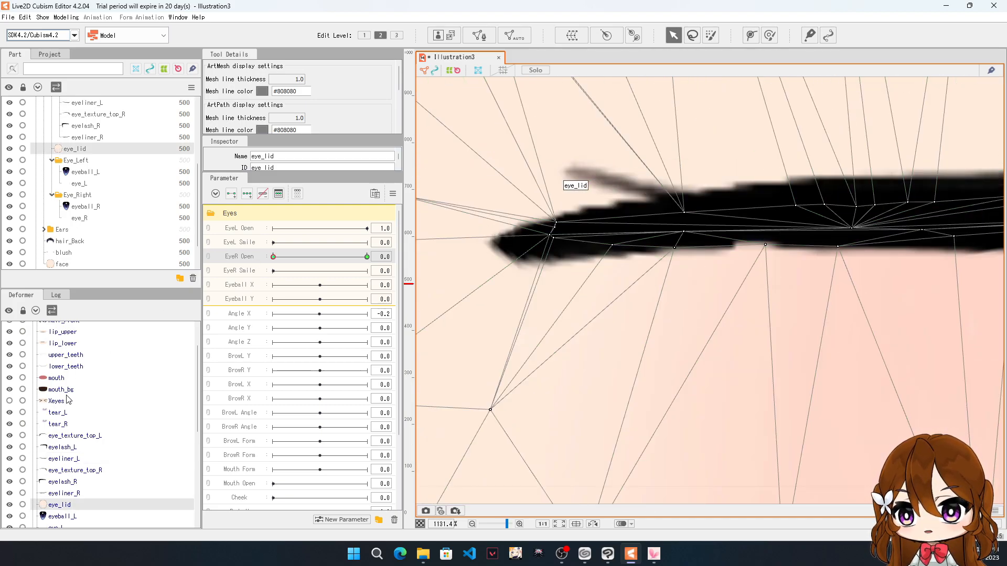
click(63, 458)
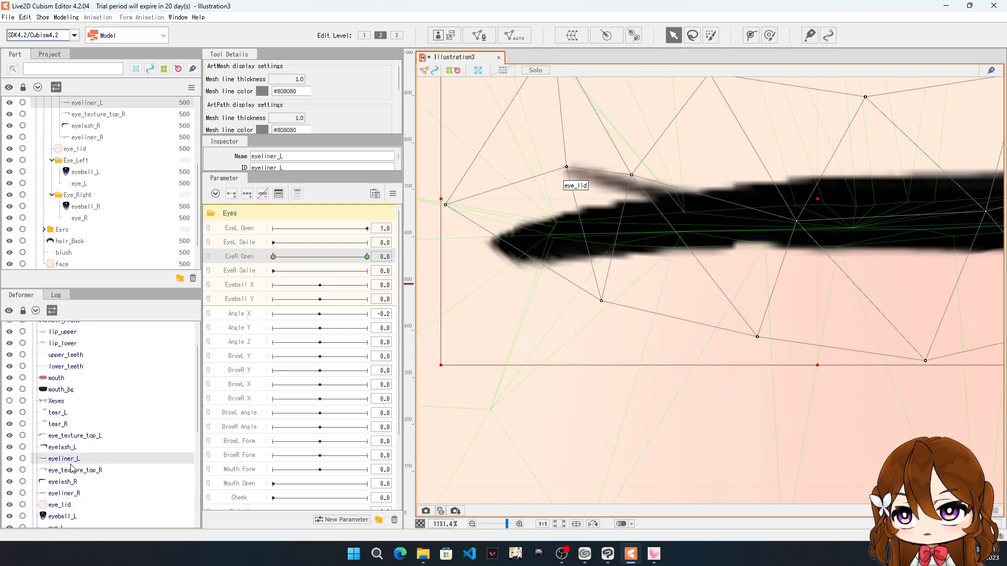
scroll(572, 167, up, 1)
drag(559, 201, 554, 243)
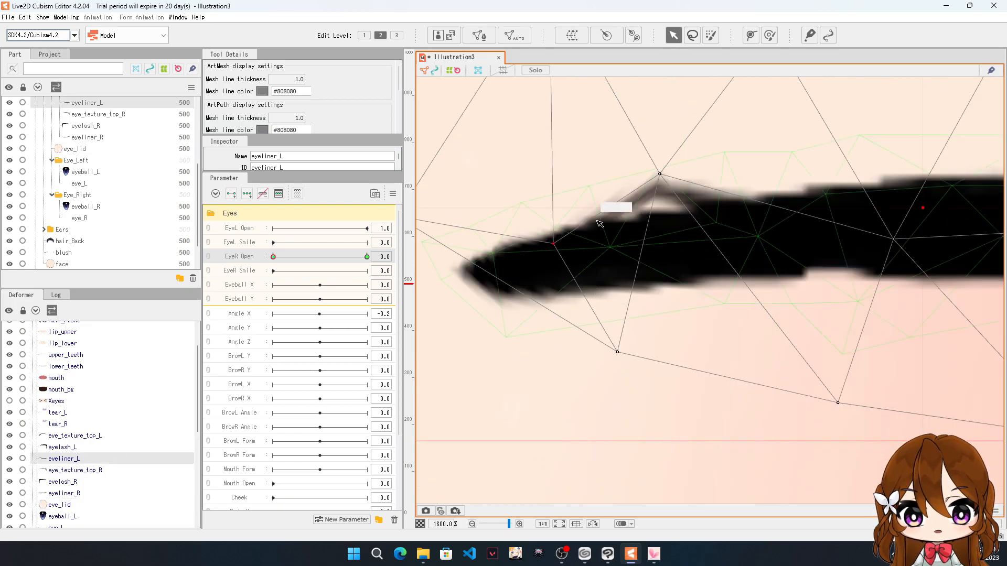
drag(660, 174, 662, 230)
scroll(658, 243, down, 3)
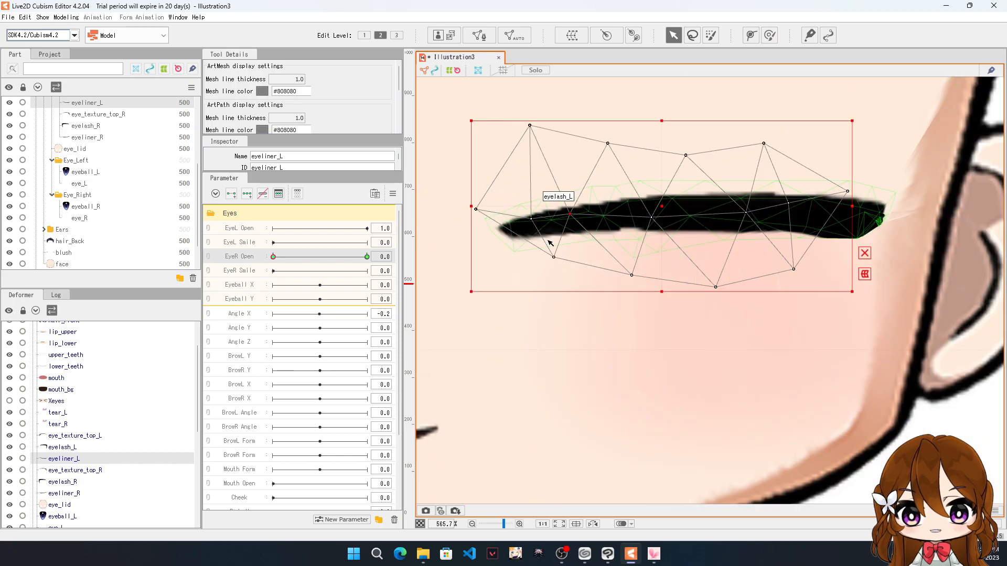
scroll(848, 199, up, 2)
drag(843, 200, 852, 234)
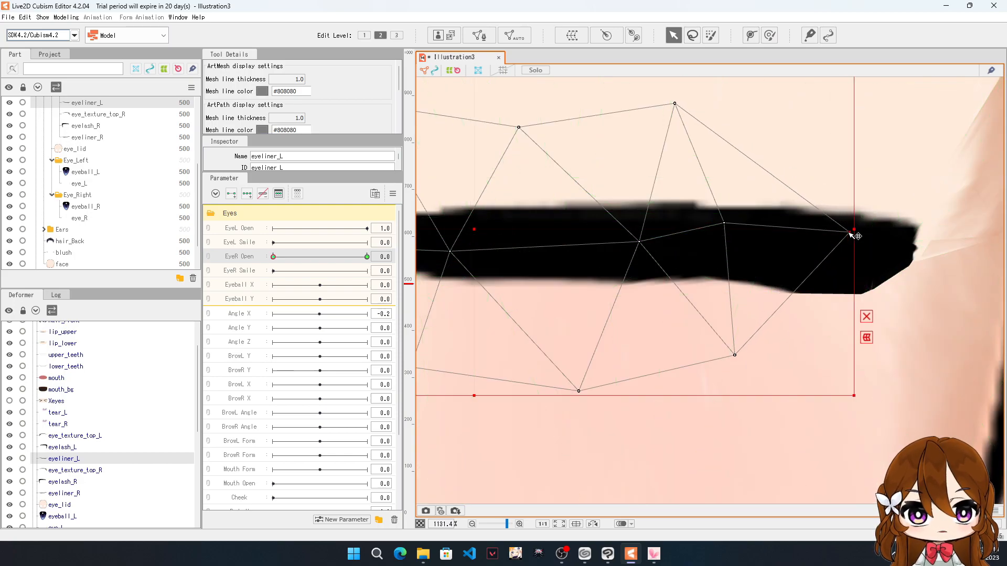
Step: Deselect eyeliner_L and sweep EyeR Open through its range, back to 0.0, to check the closing motion
scroll(902, 236, down, 5)
click(948, 321)
drag(273, 257, 266, 300)
Step: View the EyeR Open parameter's settings and close them without changes
right_click(241, 262)
click(283, 277)
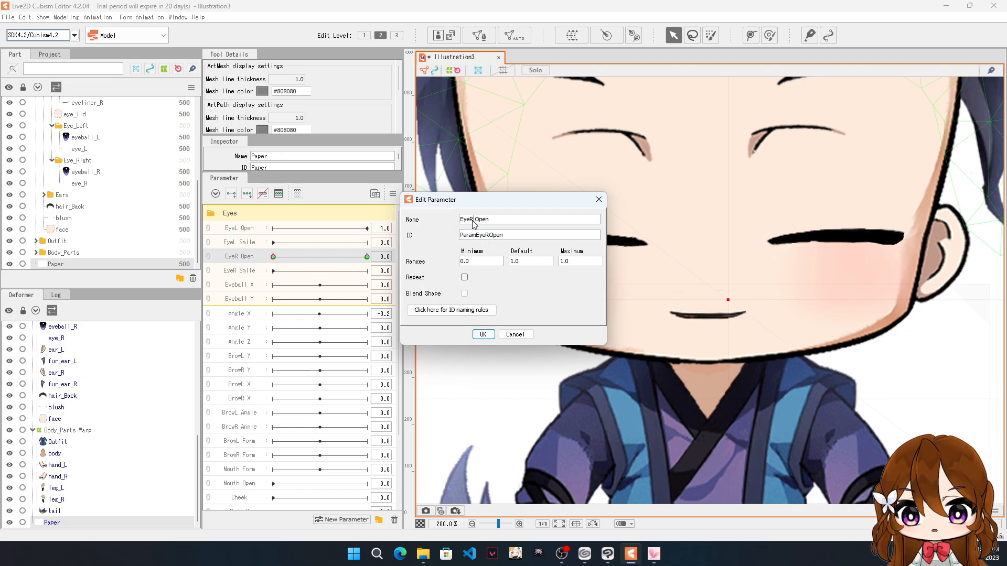
click(598, 200)
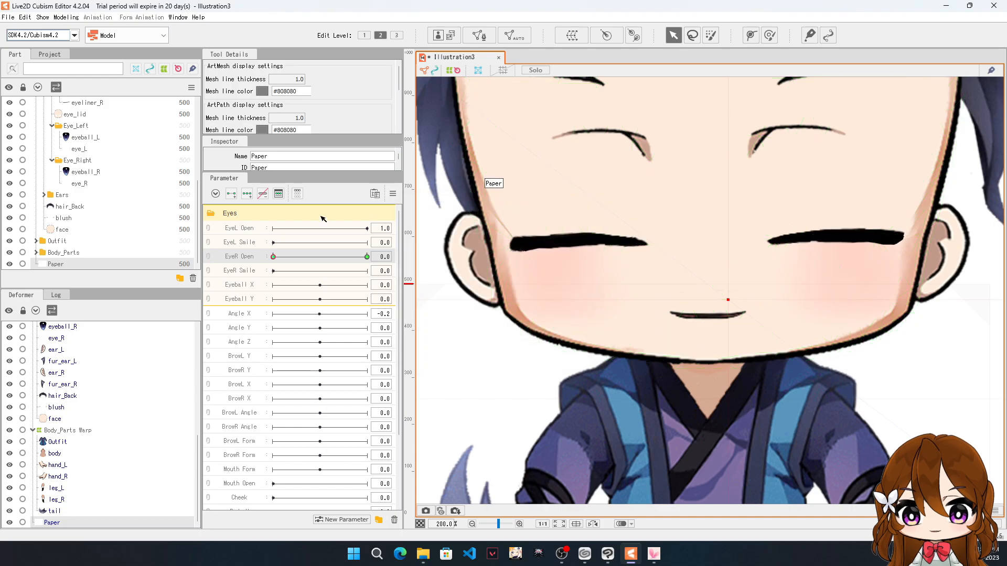
Step: Replicate the EyeR Open parameter and delete the copy
right_click(243, 260)
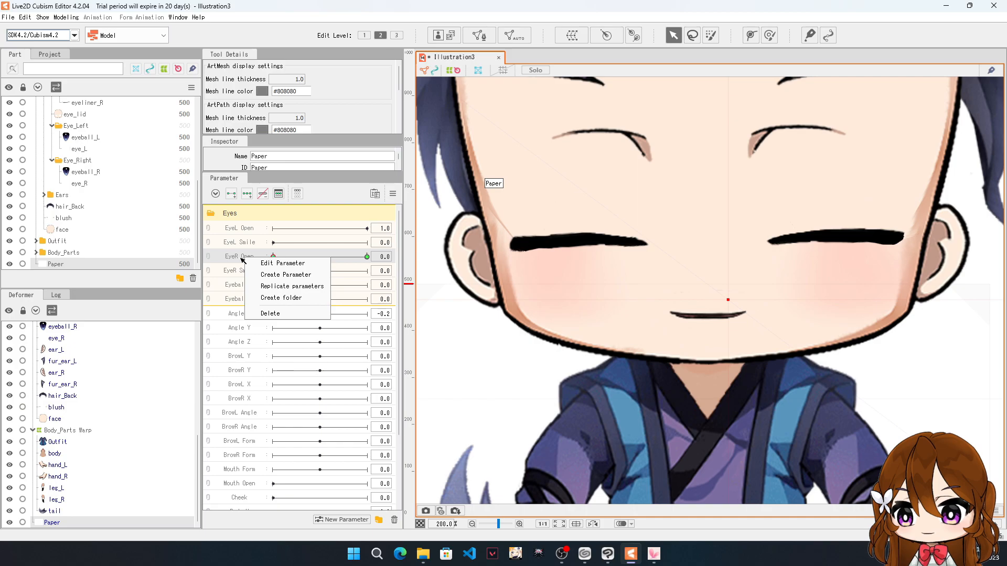
click(264, 286)
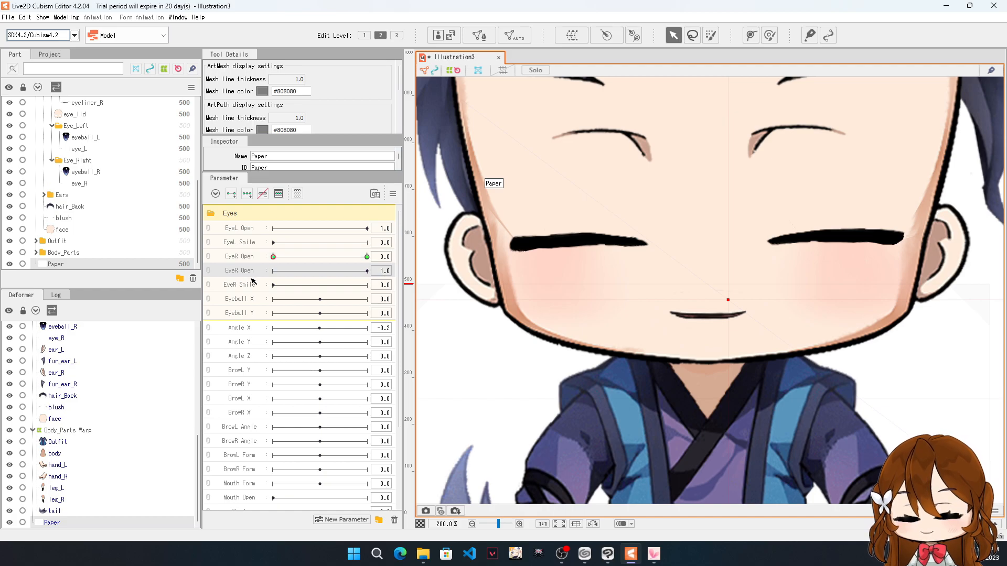
key(Delete)
click(464, 292)
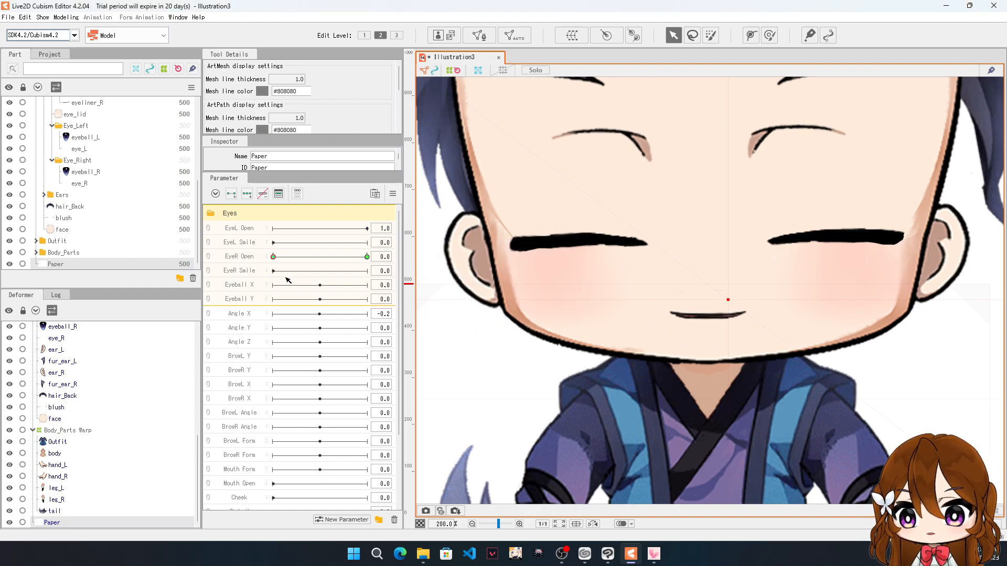
Step: Review the ID of the EyeR Open parameter in its edit dialog and accept the existing settings
right_click(246, 258)
click(281, 268)
click(520, 237)
click(521, 236)
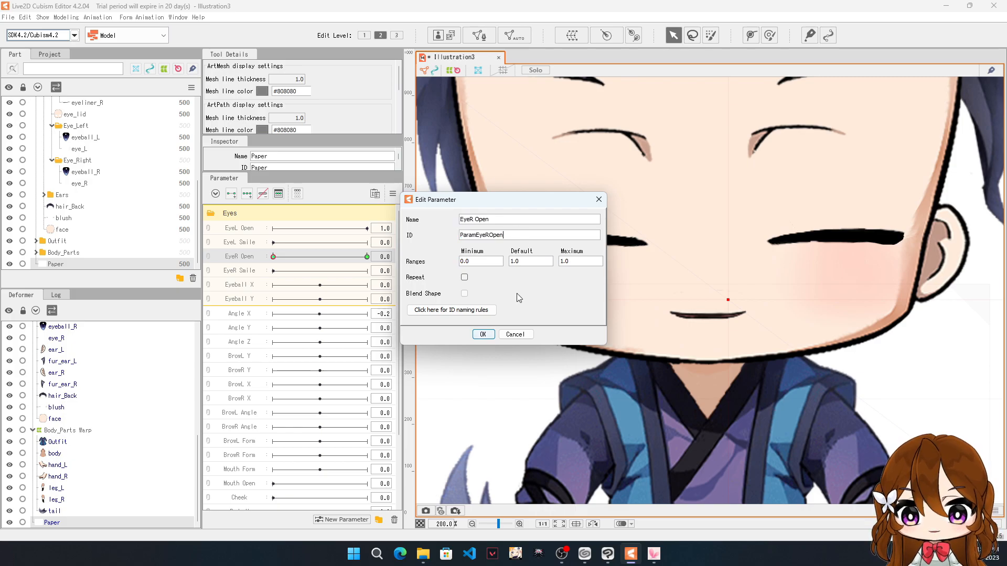
click(483, 336)
Step: Sweep EyeR Open through its range, ending at 0.0, to check both eyes blinking on the whole face
scroll(761, 360, down, 3)
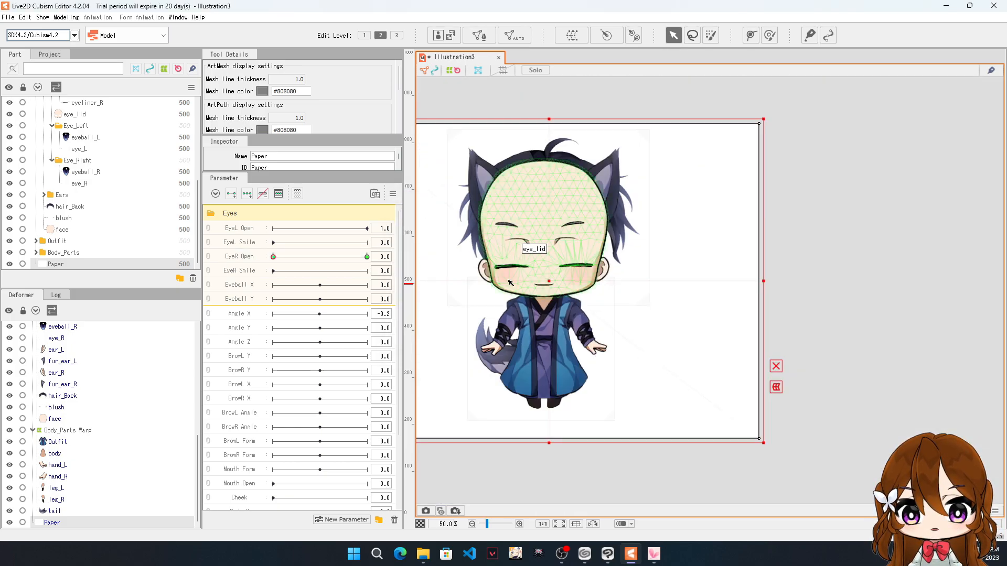
scroll(761, 360, up, 2)
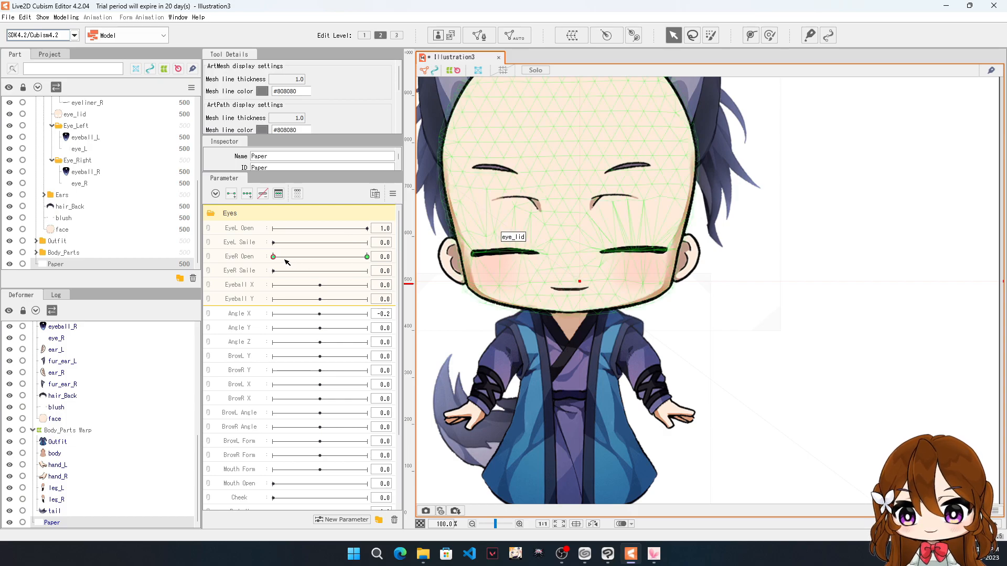
drag(273, 257, 269, 281)
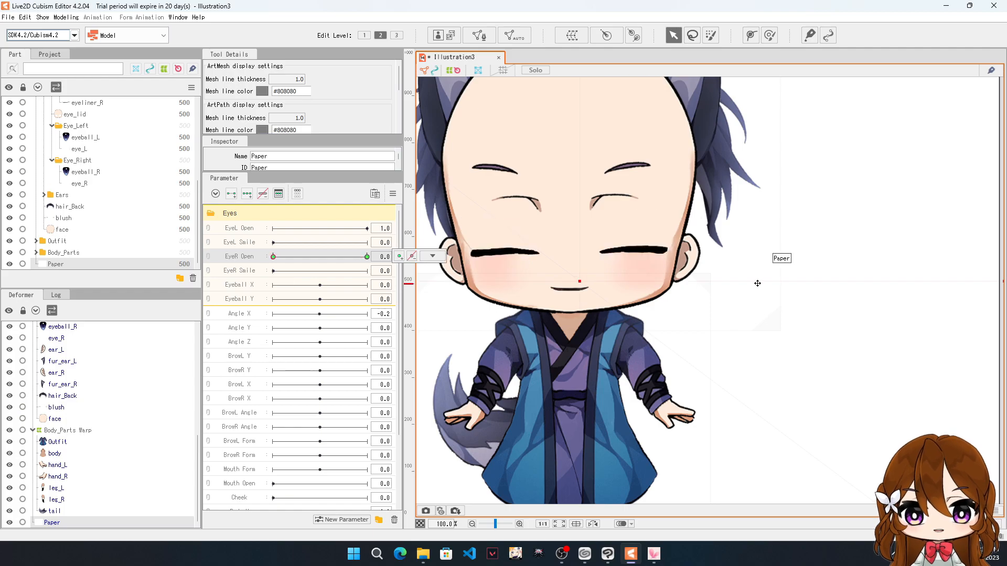
Step: Make the hidden hair_Front layer visible
scroll(757, 283, down, 2)
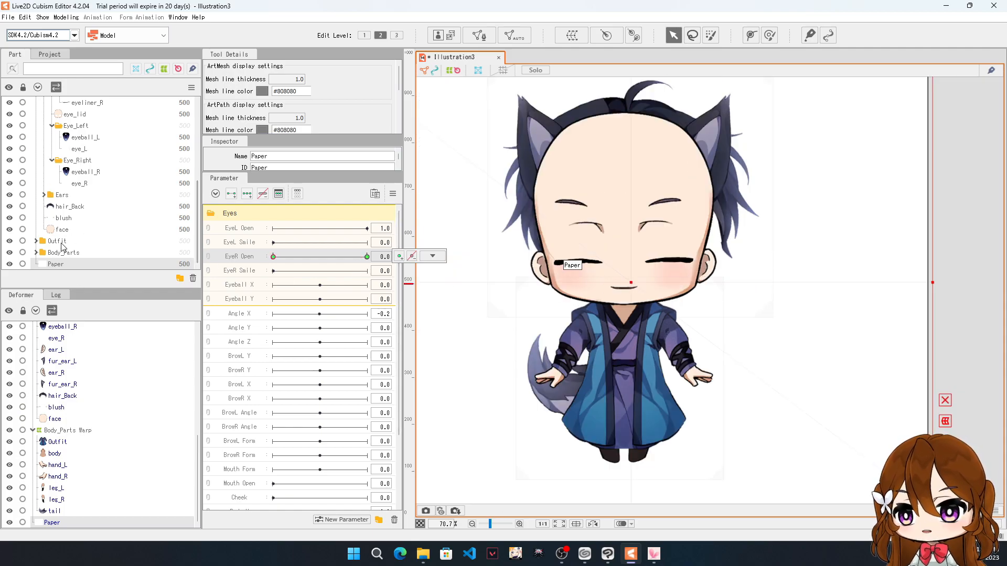
scroll(40, 173, up, 5)
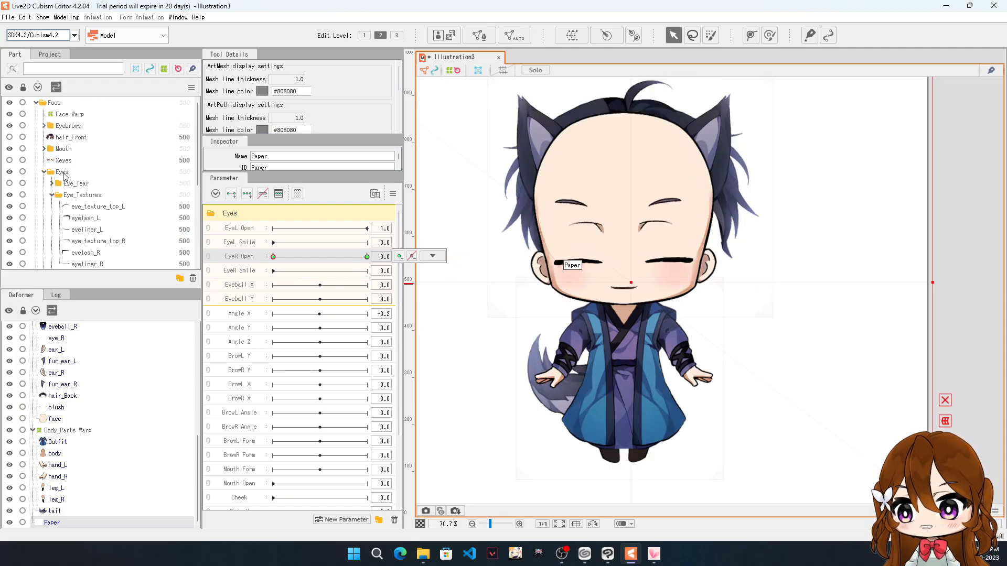
click(10, 137)
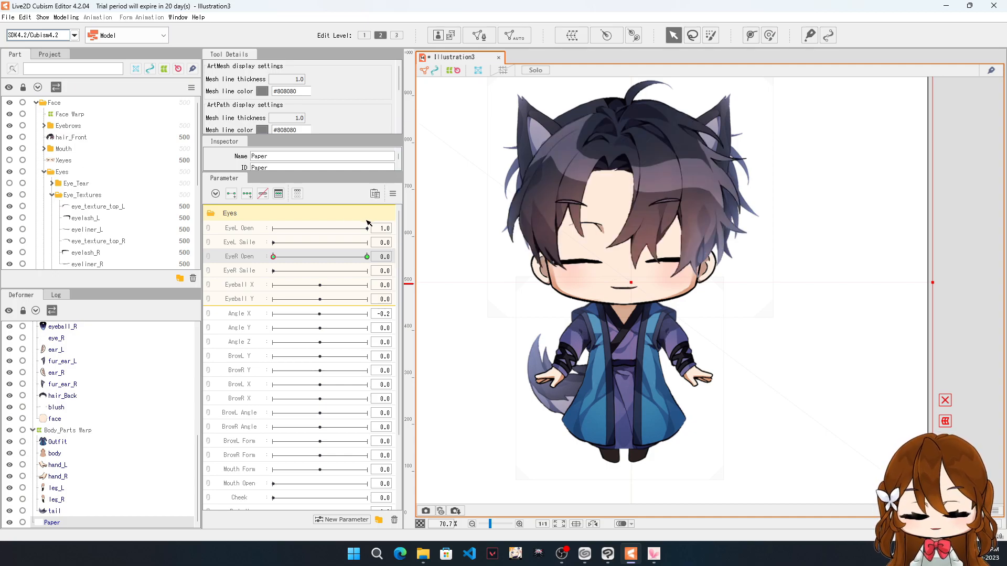
Step: Set EyeR Open to 1.0 and examine both open eyes beneath the front hair up close
drag(273, 258, 346, 278)
mouse_move(367, 256)
mouse_down()
mouse_move(247, 284)
mouse_move(362, 270)
mouse_move(273, 270)
mouse_move(371, 258)
mouse_up()
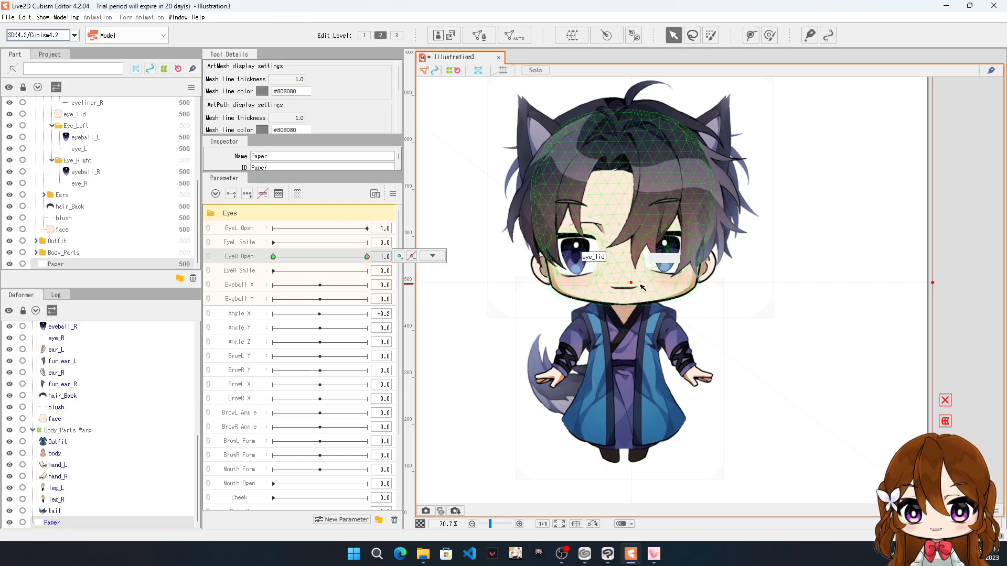
scroll(629, 288, up, 3)
scroll(629, 288, down, 1)
scroll(633, 281, up, 3)
scroll(636, 236, up, 1)
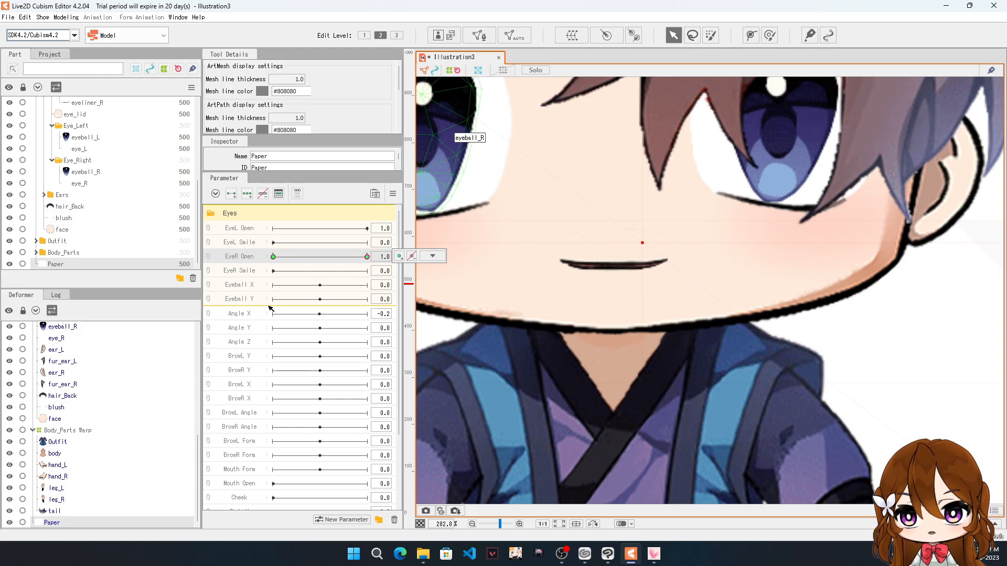
scroll(582, 252, down, 3)
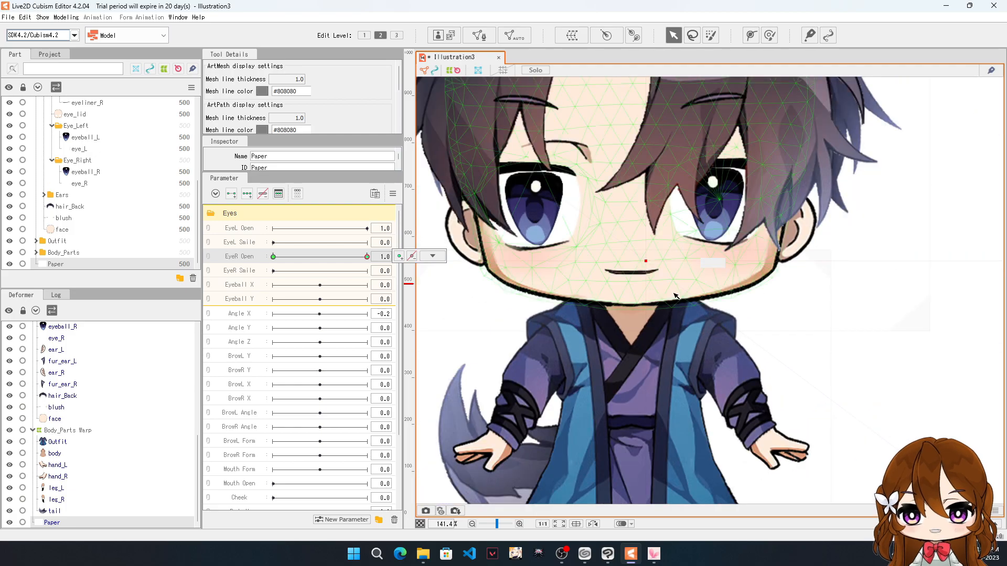
scroll(645, 230, down, 1)
scroll(666, 237, up, 3)
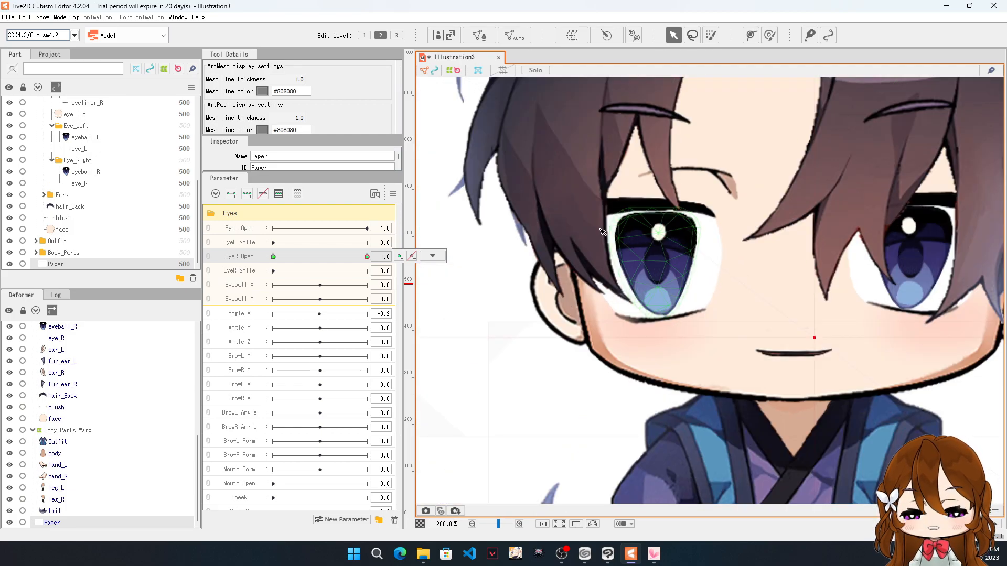
click(248, 288)
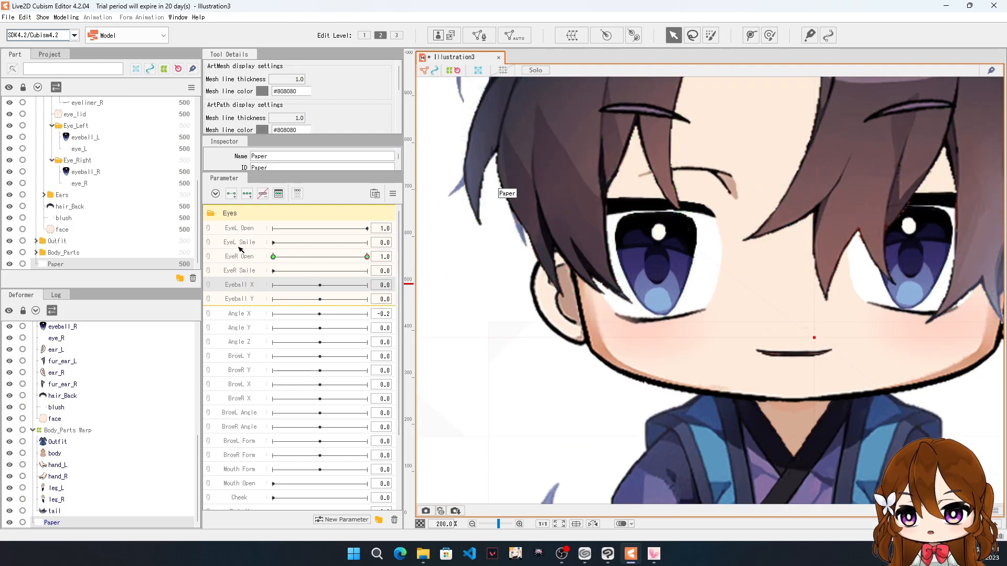
click(250, 246)
click(251, 271)
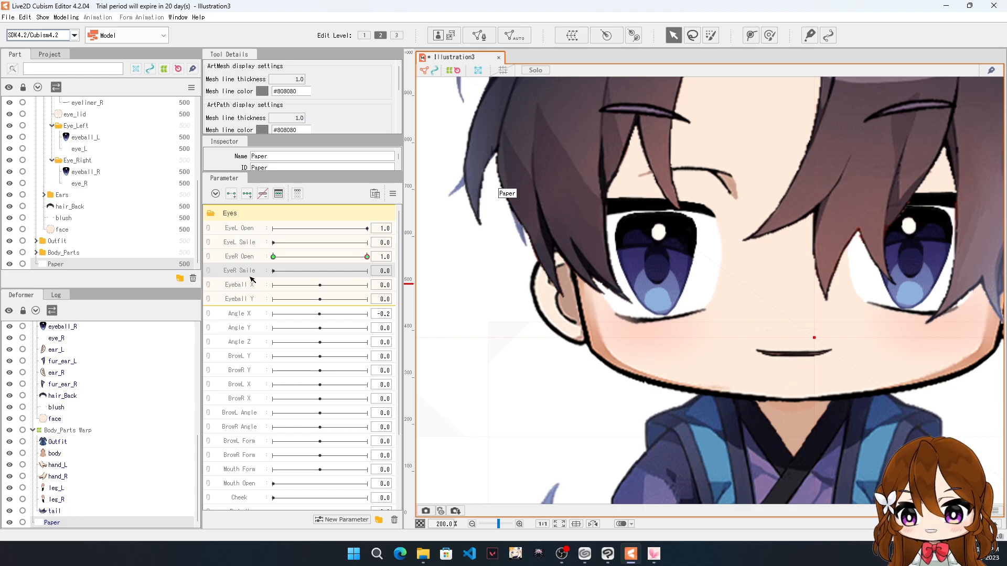
click(246, 233)
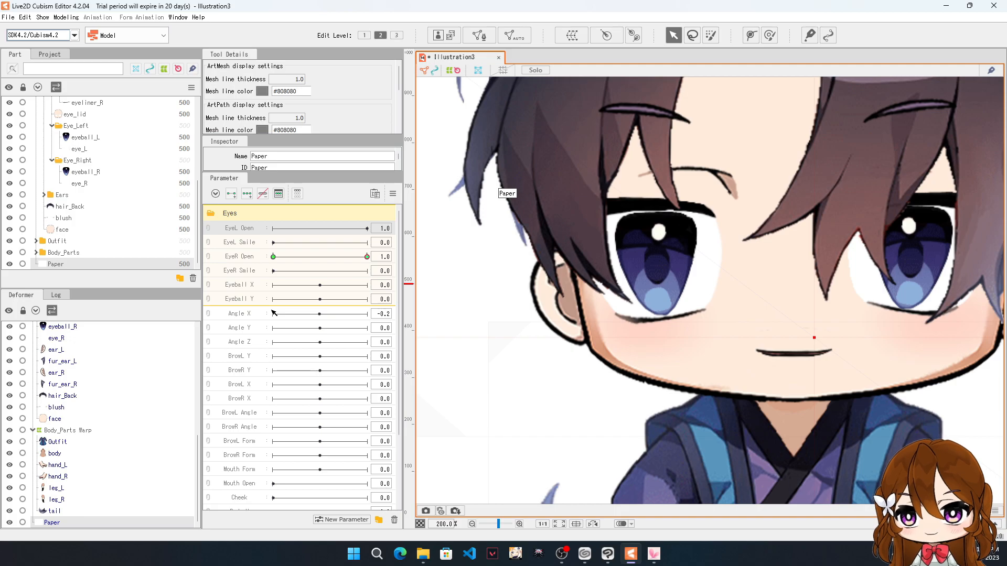
Step: Pick the Eyeball X parameter and select the eyeball_R and eyeball_L meshes together
click(236, 286)
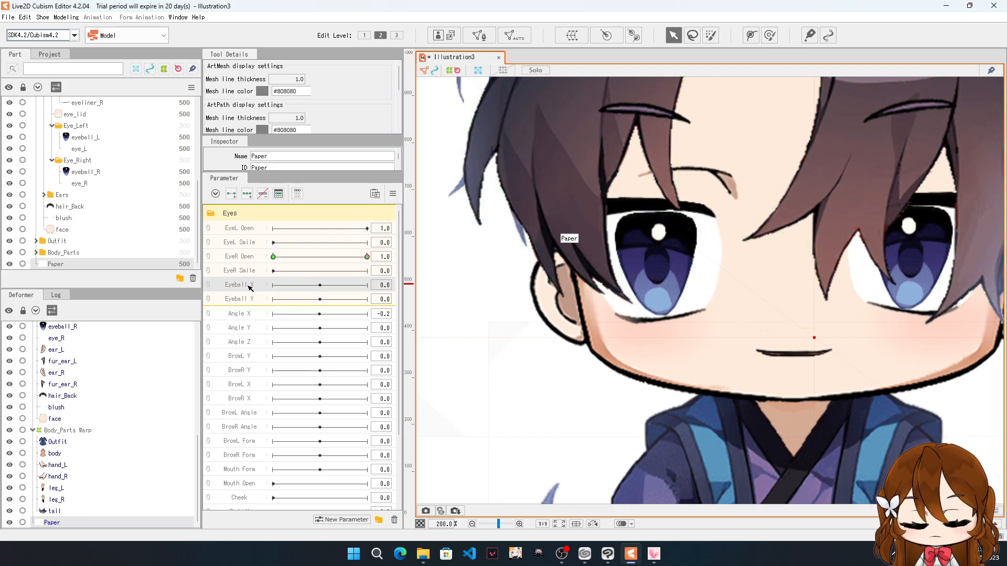
scroll(51, 350, up, 1)
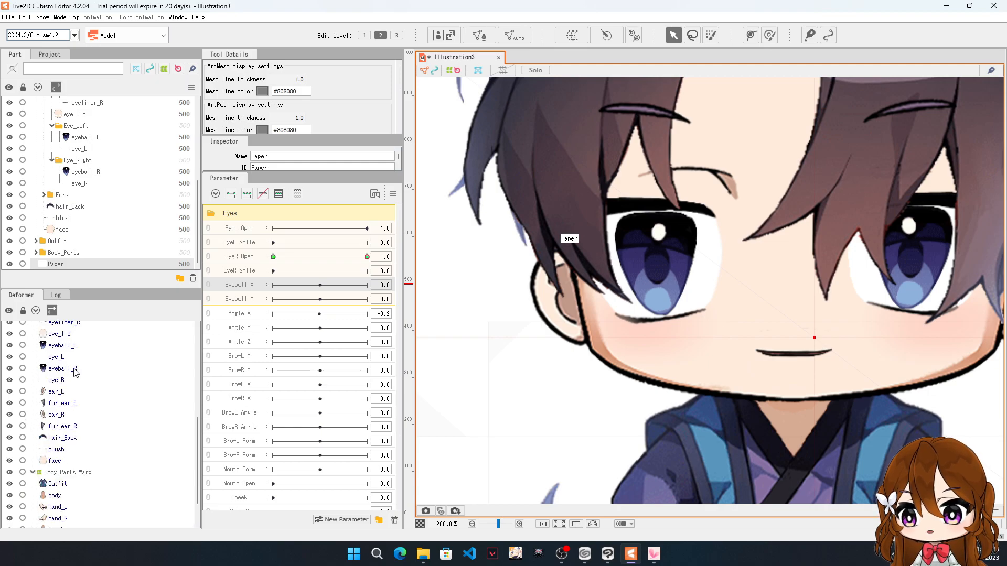
click(75, 370)
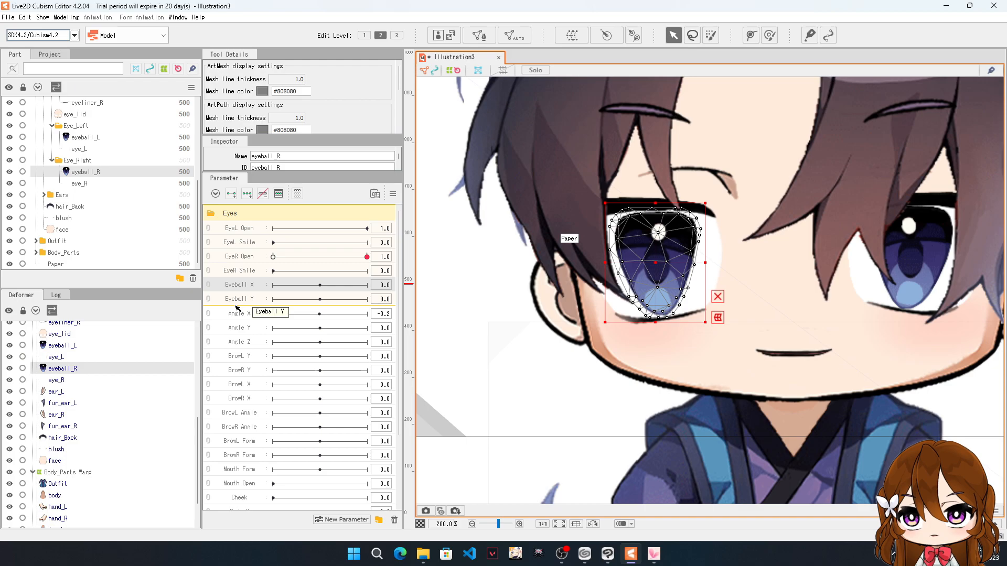
ctrl+click(64, 350)
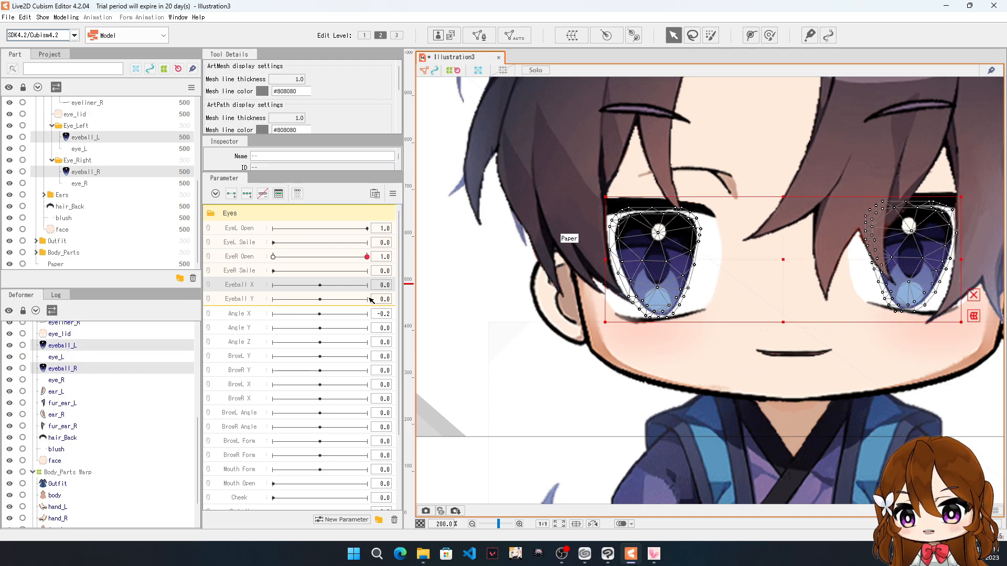
Step: Add three keys to Eyeball X for both eyeball meshes and set the parameter to -1.0
right_click(238, 288)
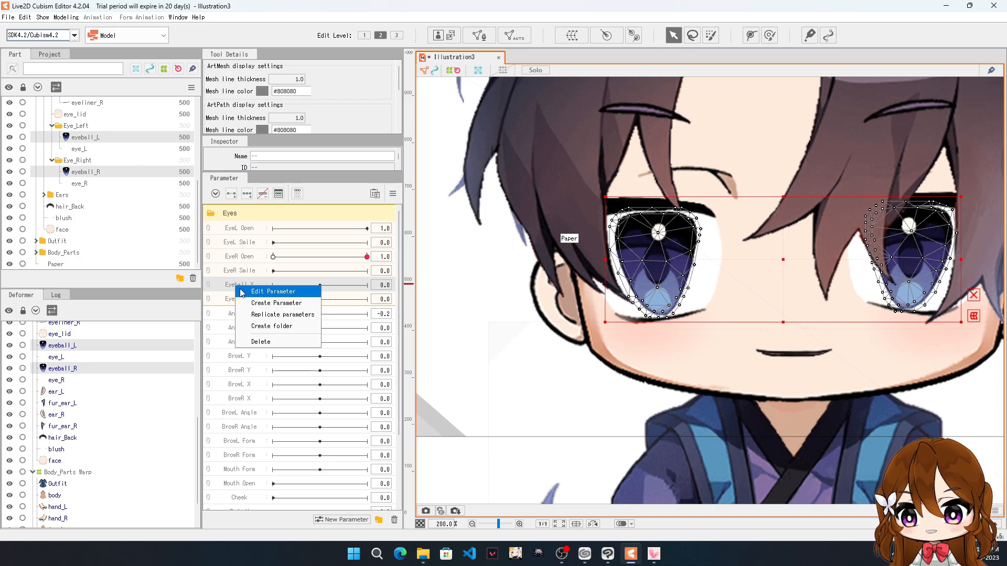
click(230, 286)
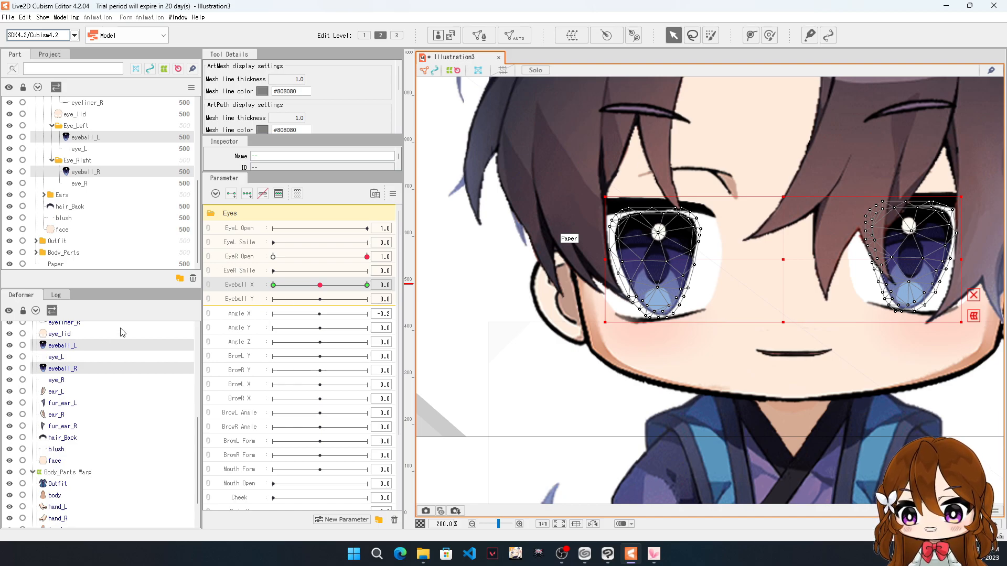
ctrl+click(62, 370)
click(69, 369)
click(74, 348)
click(76, 370)
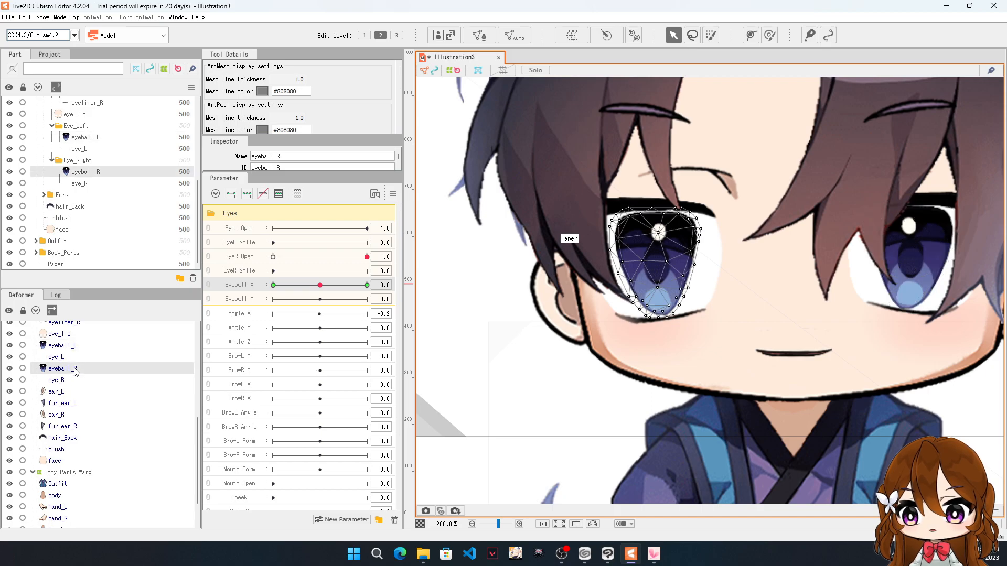
drag(322, 287, 232, 303)
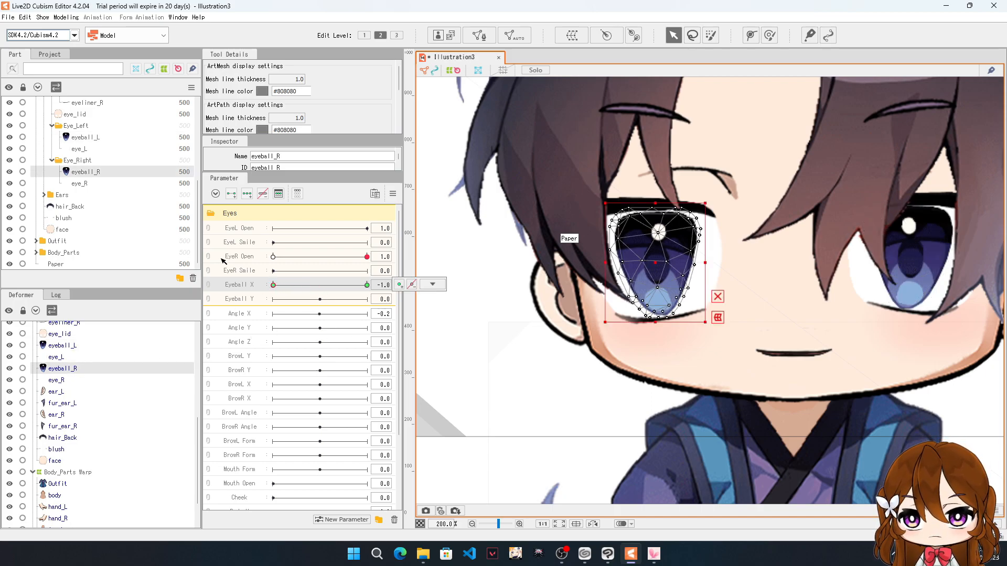
ctrl+click(73, 346)
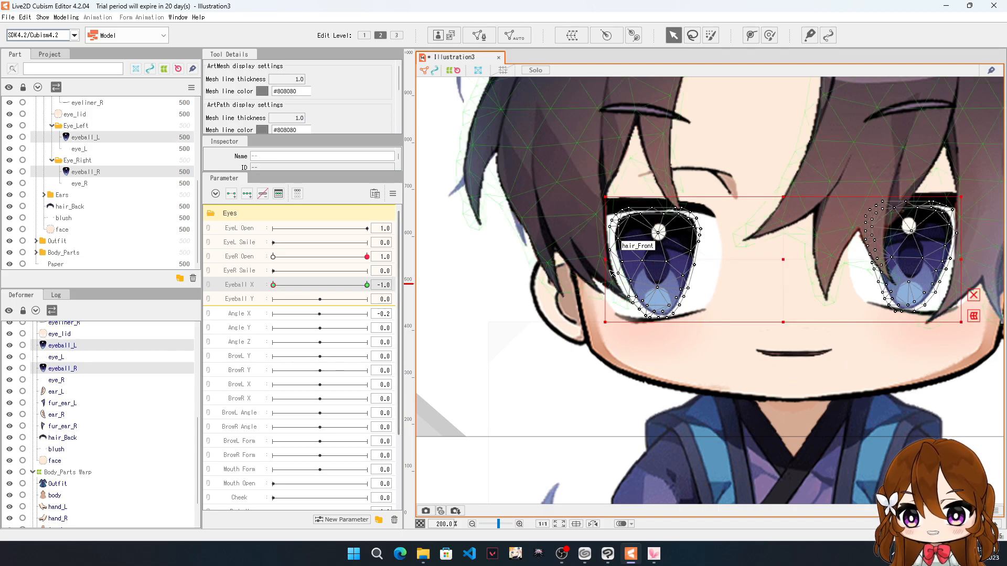
Step: Try shifting both eyeballs toward the character's right at Eyeball X -1.0, test the movement, and undo it along with the keys
scroll(655, 241, up, 2)
scroll(655, 241, down, 2)
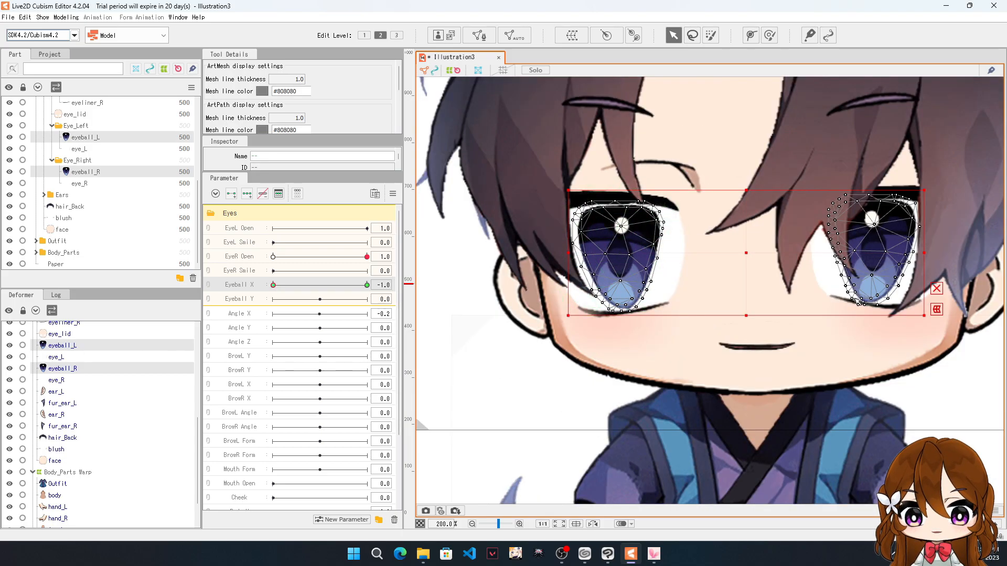
scroll(722, 246, up, 2)
drag(719, 248, 672, 248)
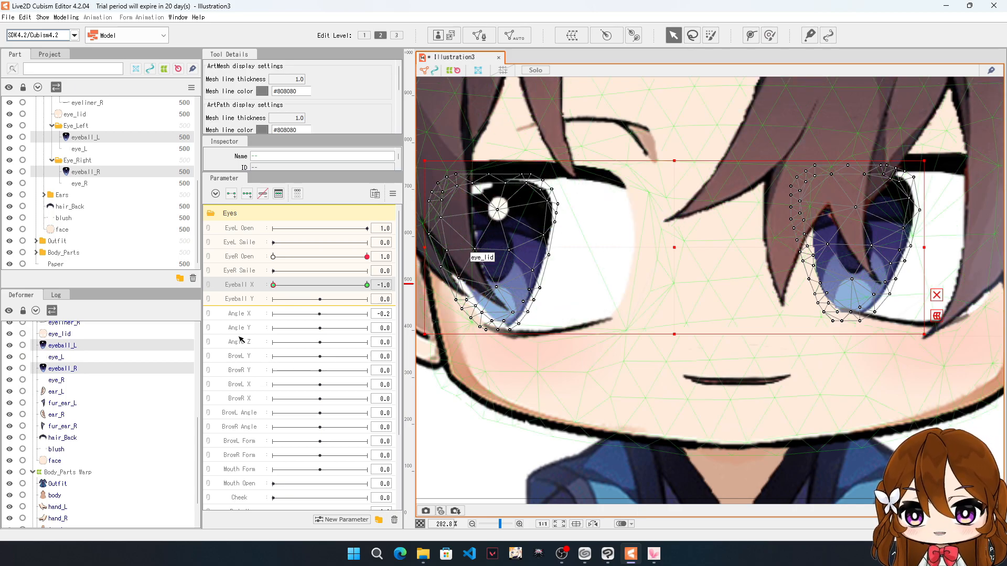
drag(273, 286, 327, 286)
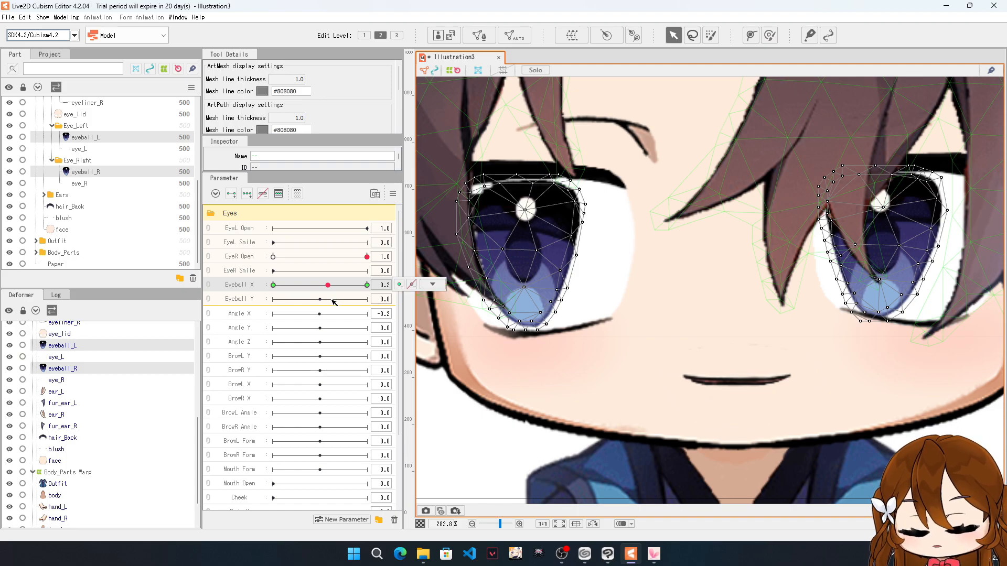
key(ctrl+z)
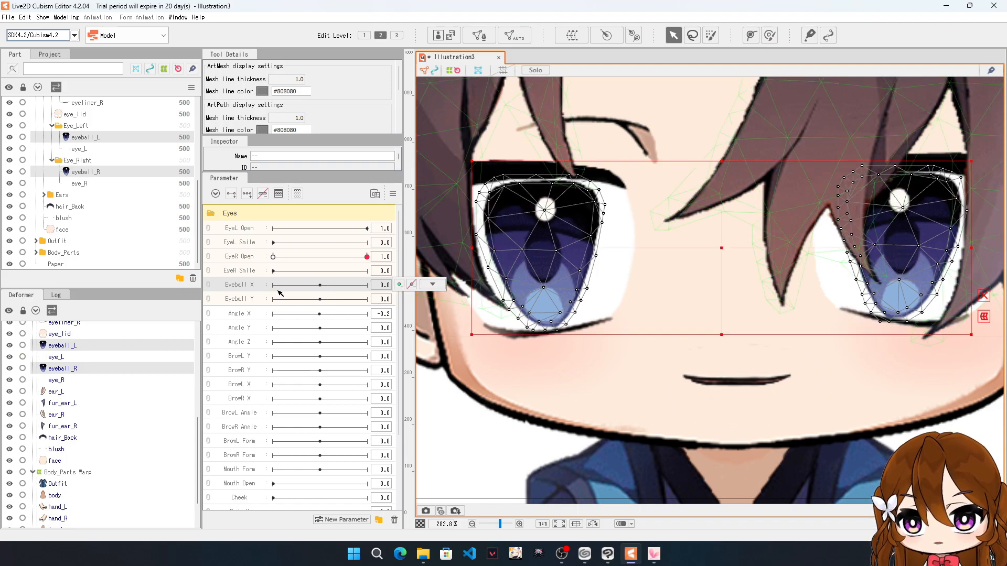
Step: Add three keys to Eyeball X and, at -1.0, move both eyeballs sideways toward the character's right
click(247, 195)
drag(321, 285, 270, 338)
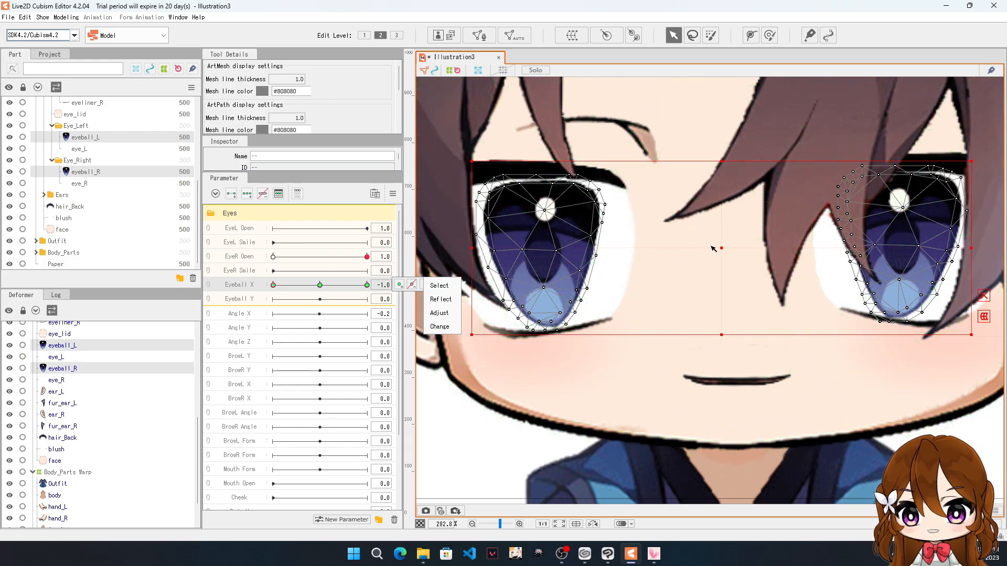
drag(722, 249, 681, 251)
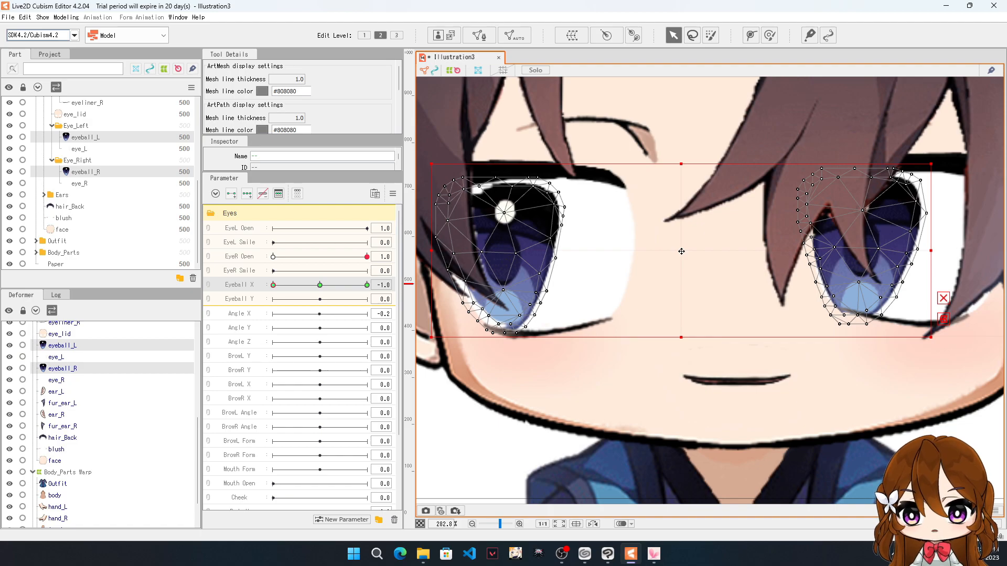
drag(681, 252, 683, 251)
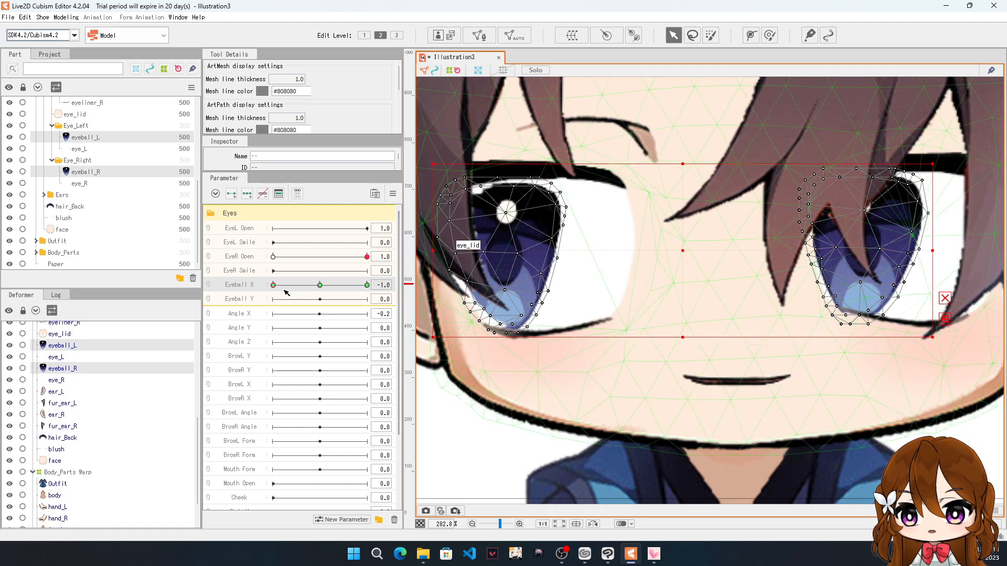
Step: At Eyeball X 1.0, move both eyeballs sideways toward the character's left, and return the parameter to 0.0
drag(274, 286, 391, 288)
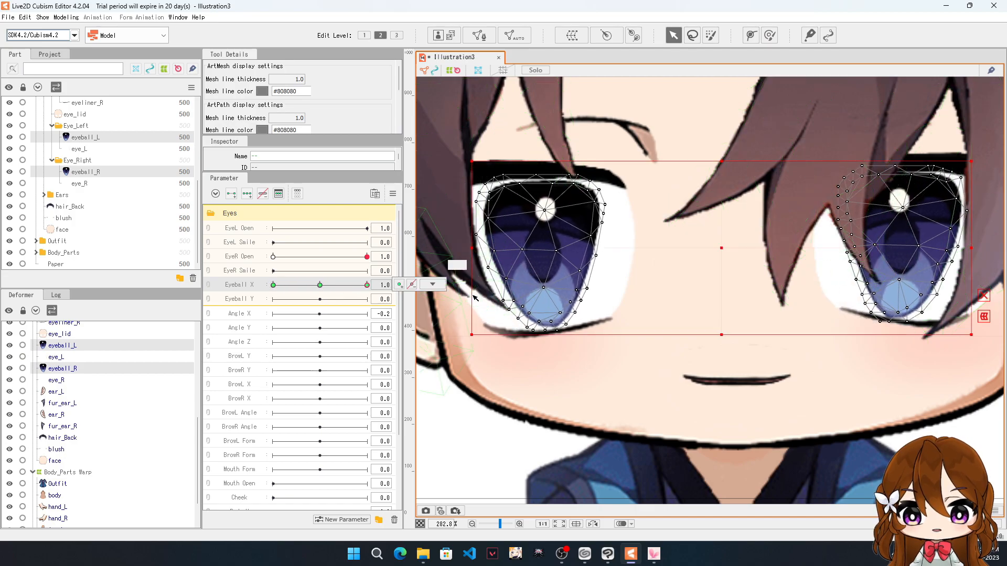
drag(721, 248, 761, 249)
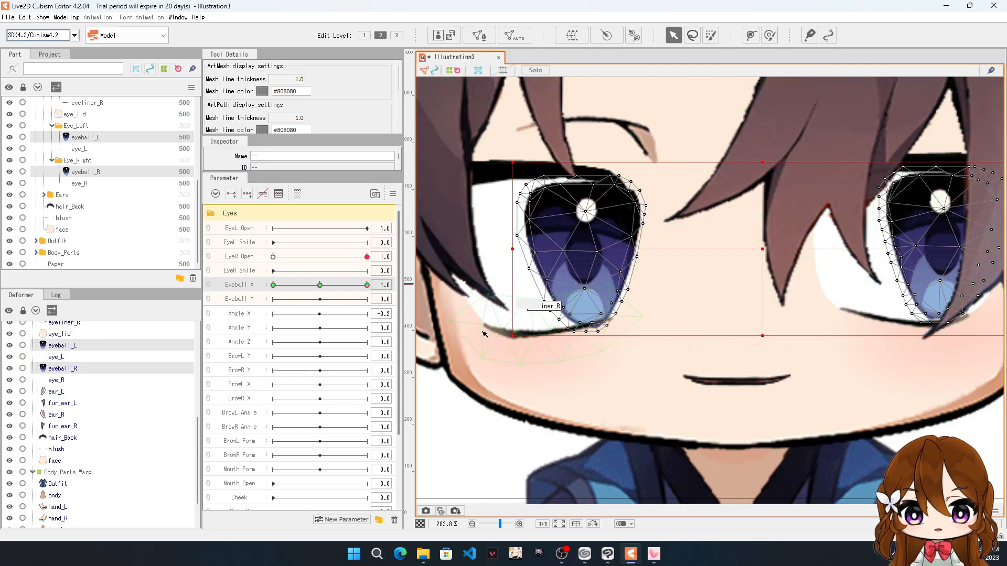
scroll(480, 332, down, 3)
click(865, 371)
drag(366, 288, 323, 314)
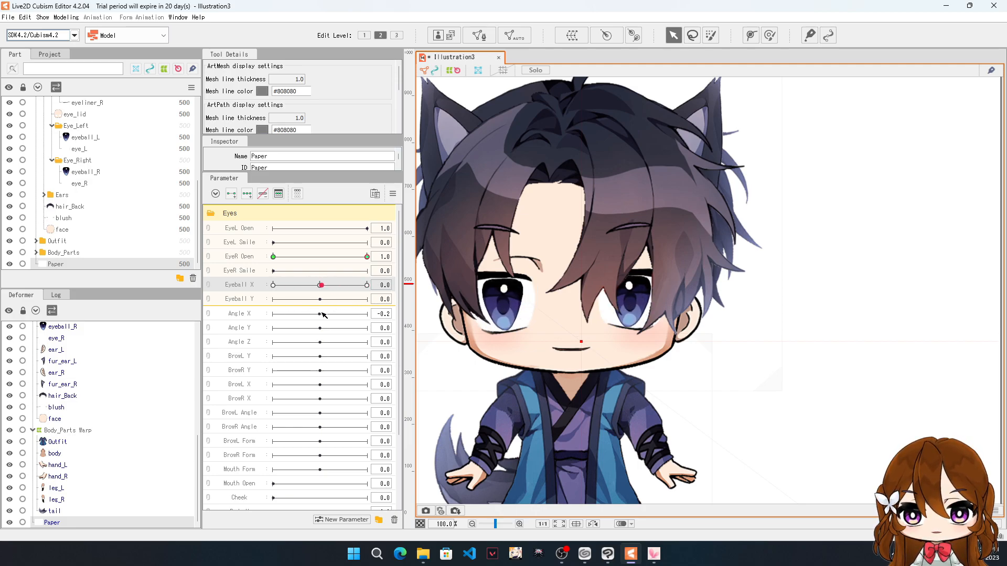
click(320, 290)
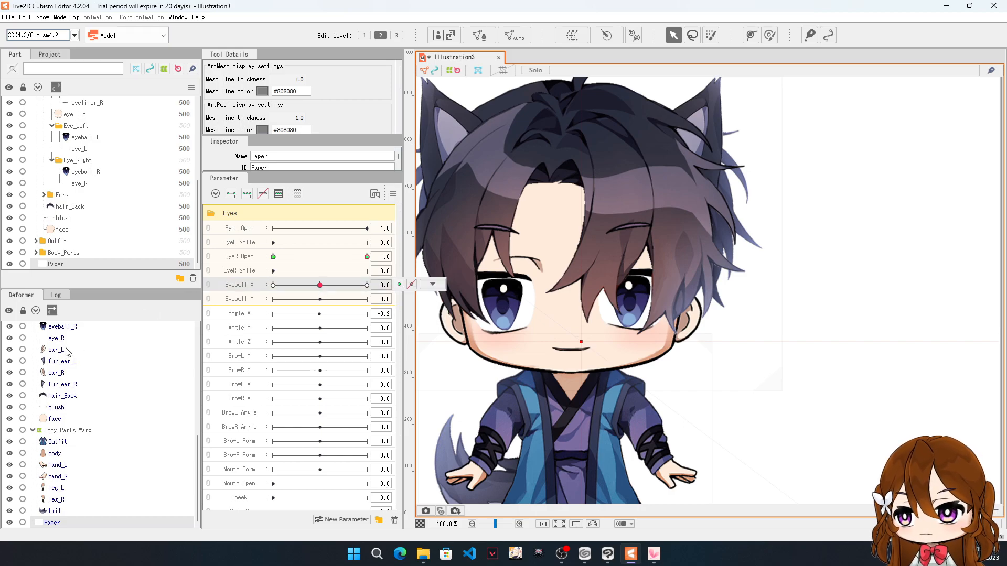
Step: Select both eyeball meshes, accept Eyeball Y's existing parameter settings, and add three keys to it
scroll(69, 352, up, 1)
click(71, 368)
ctrl+click(79, 352)
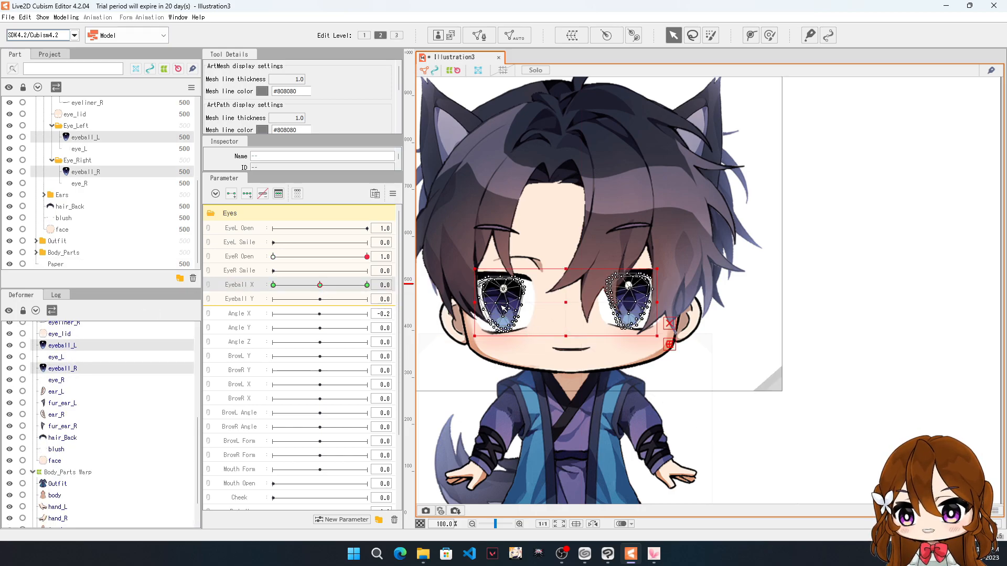
right_click(241, 304)
click(269, 309)
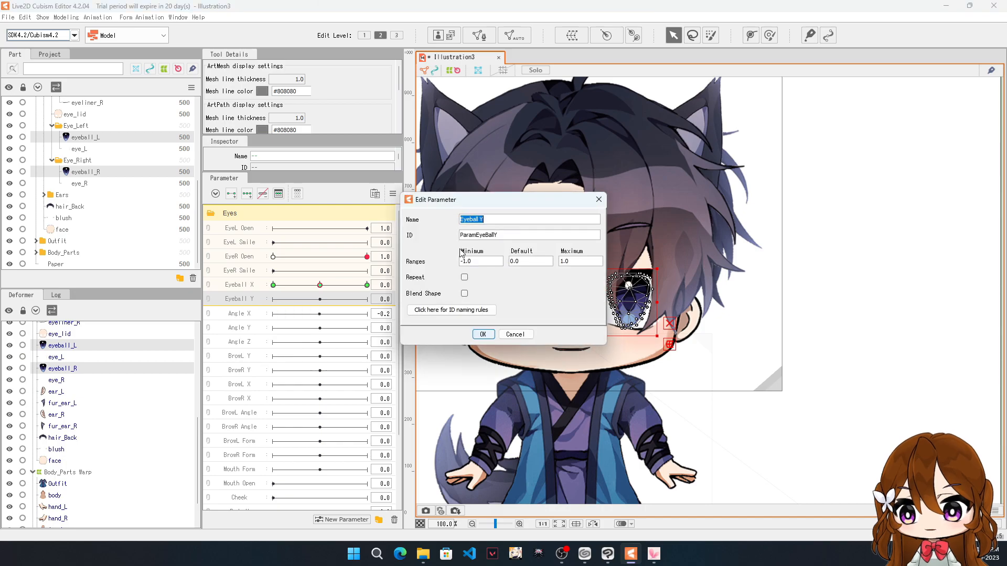
click(482, 334)
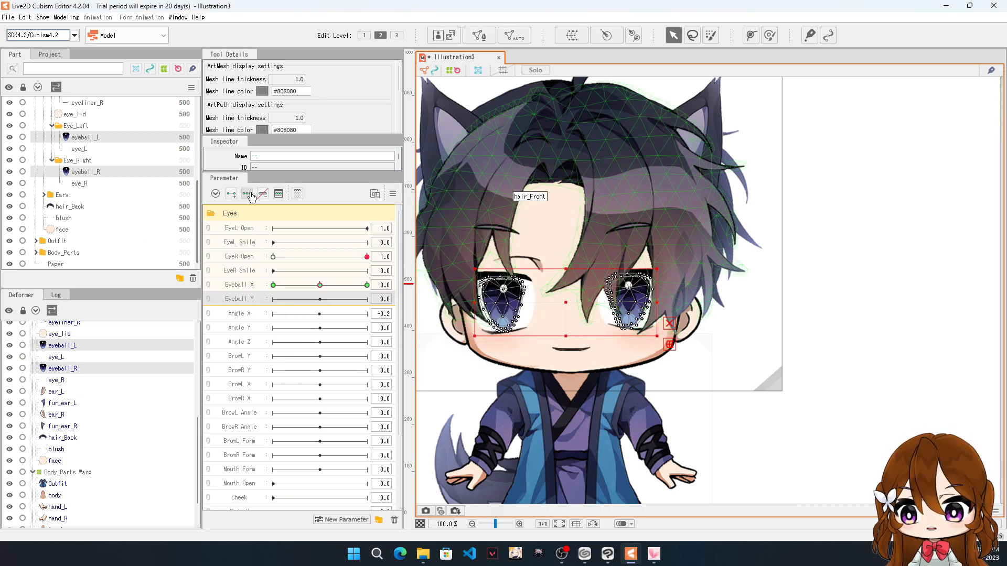
scroll(546, 320, up, 2)
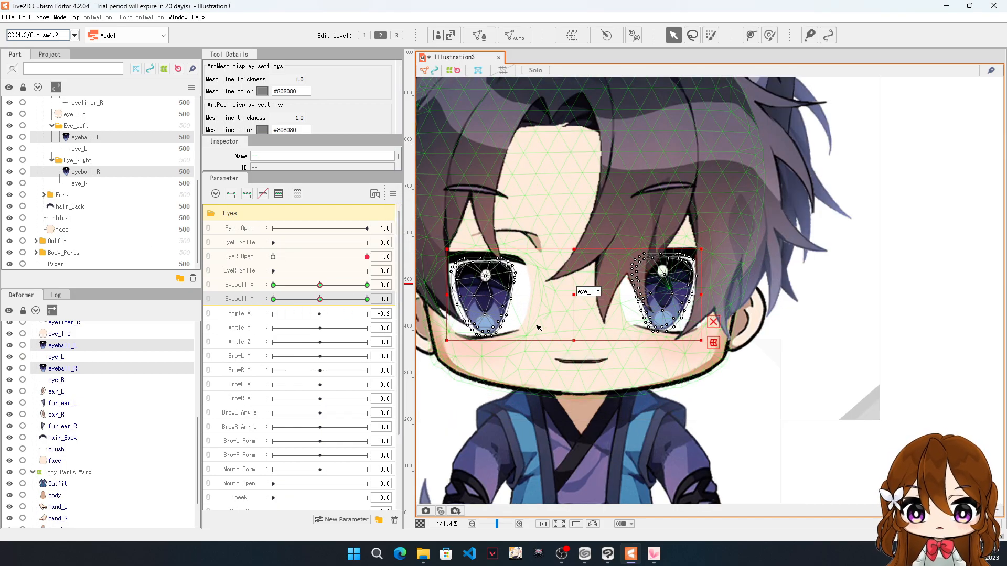
Step: Set Eyeball Y to -1.0 and move both eyeballs down past the lower eyeliner
drag(320, 299, 273, 300)
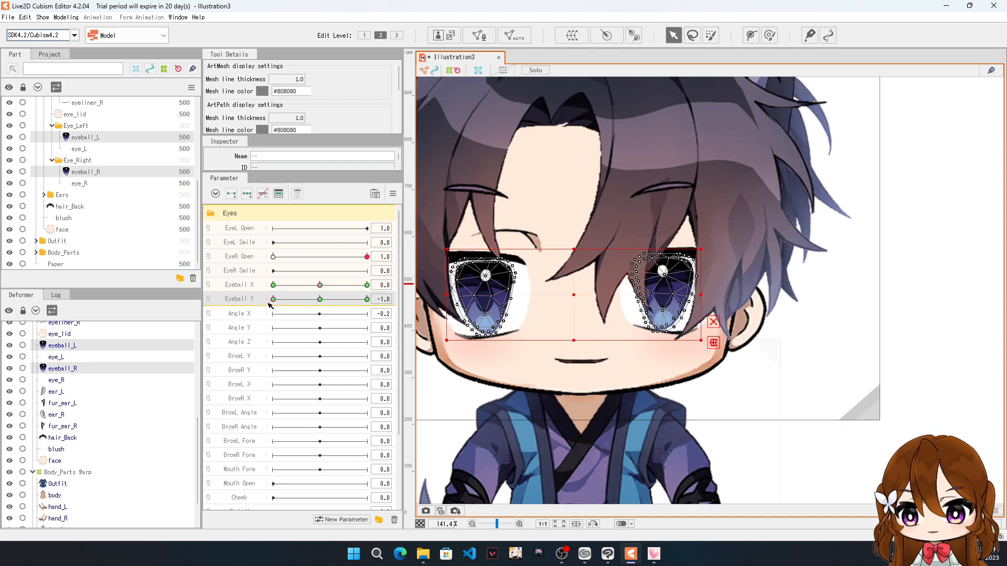
scroll(601, 317, down, 2)
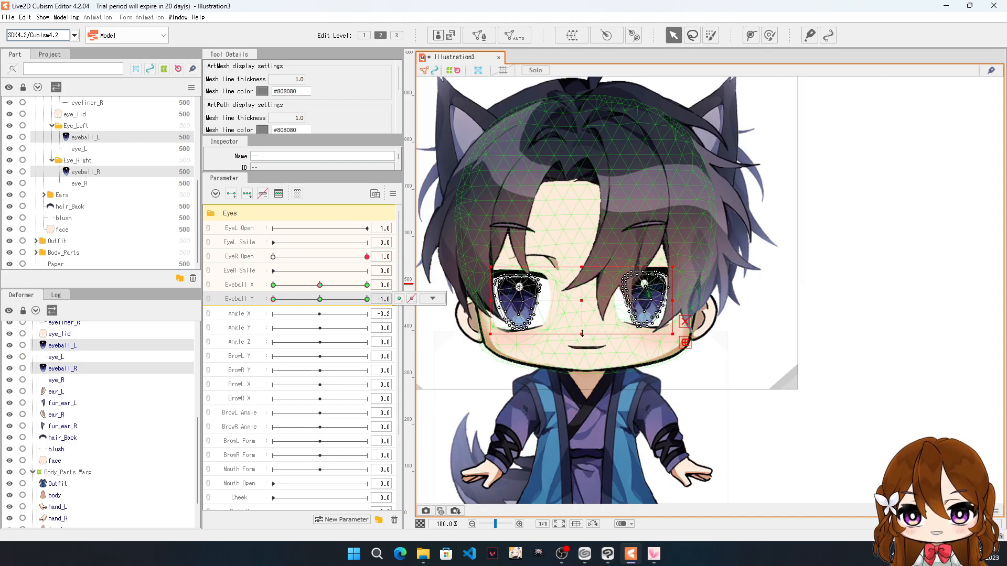
scroll(597, 335, up, 3)
scroll(628, 268, down, 1)
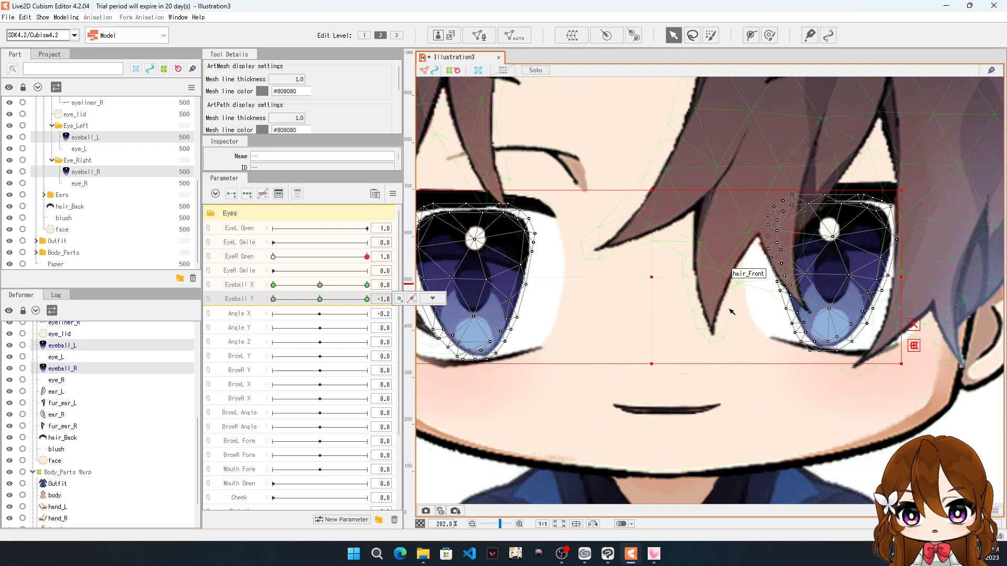
drag(675, 286, 675, 319)
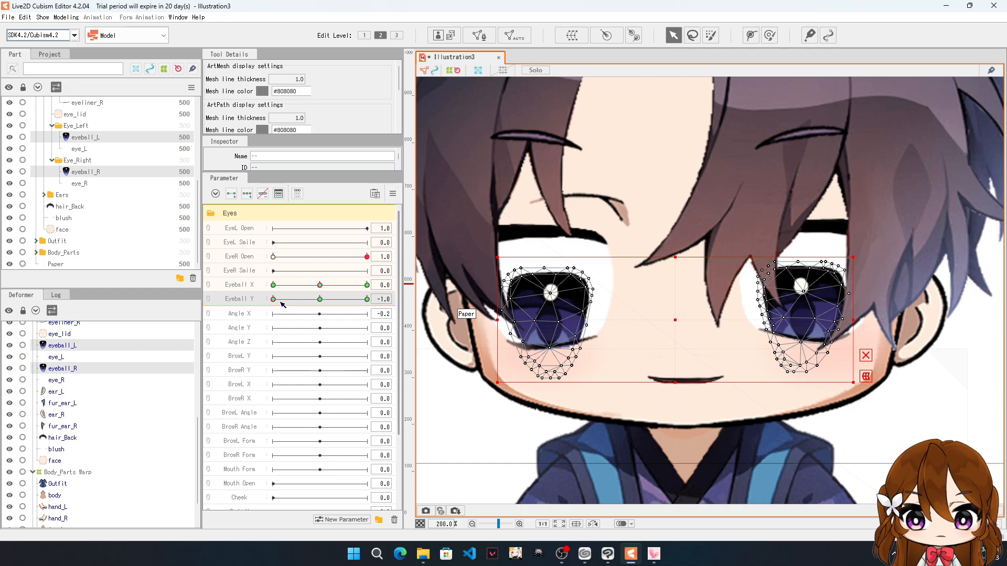
Step: At Eyeball Y 1.0, move both eyeballs up behind the upper lids, and return the parameter to 0.0
drag(274, 299, 367, 299)
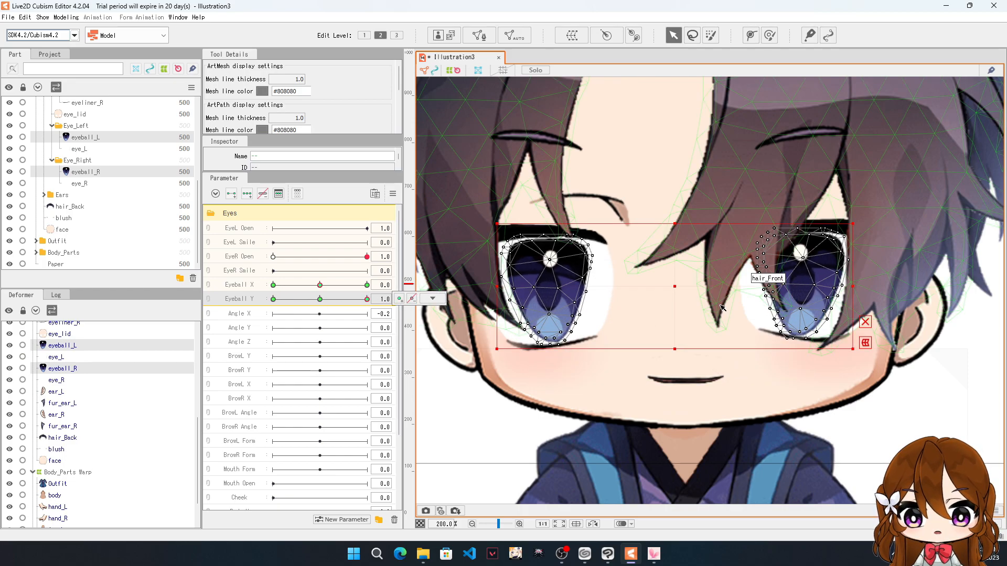
drag(675, 287, 672, 245)
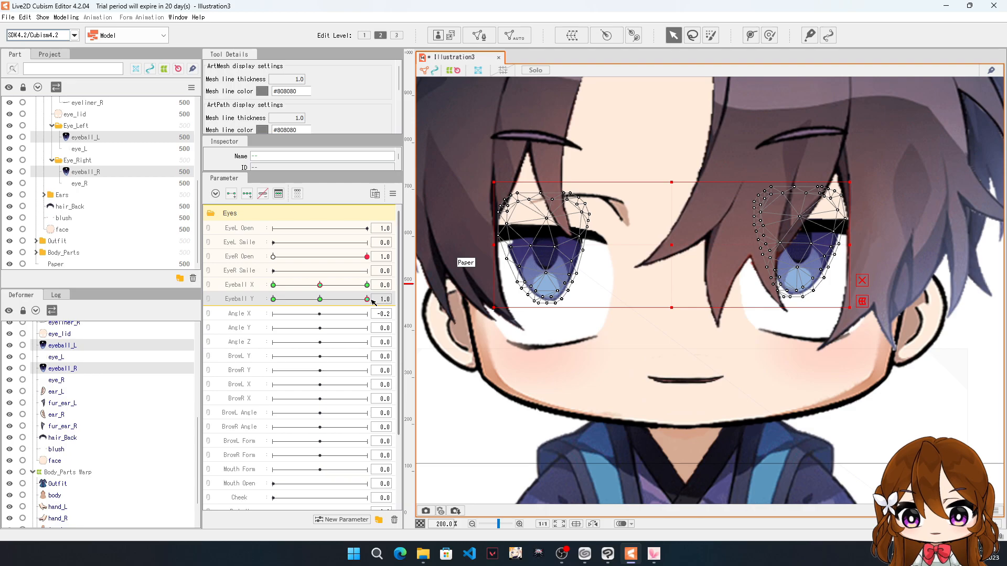
drag(367, 300, 320, 301)
click(483, 491)
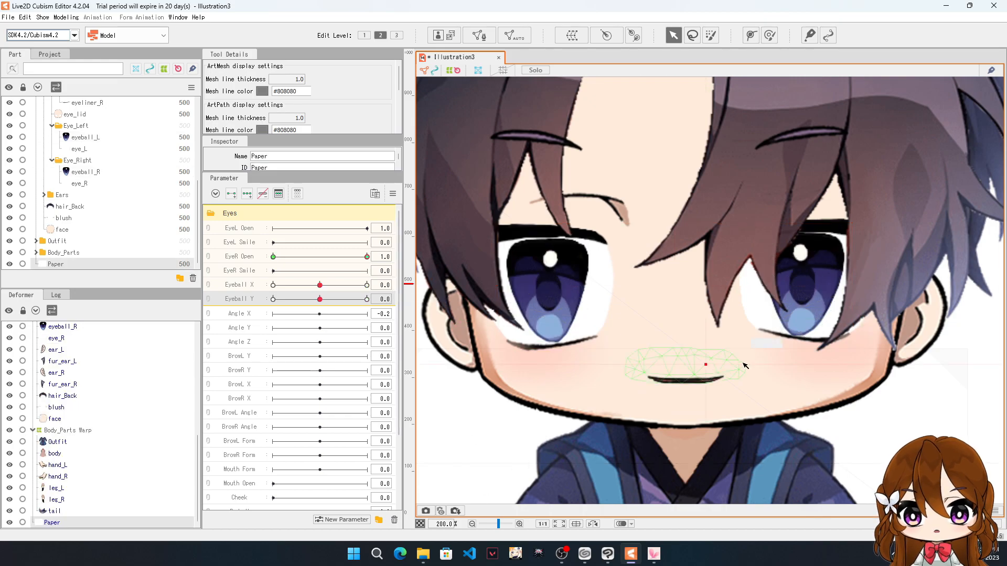
Step: Combine Eyeball X and Eyeball Y into one two-axis control and test the gaze, ending at X 1.0 and Y 0.0
scroll(750, 354, down, 2)
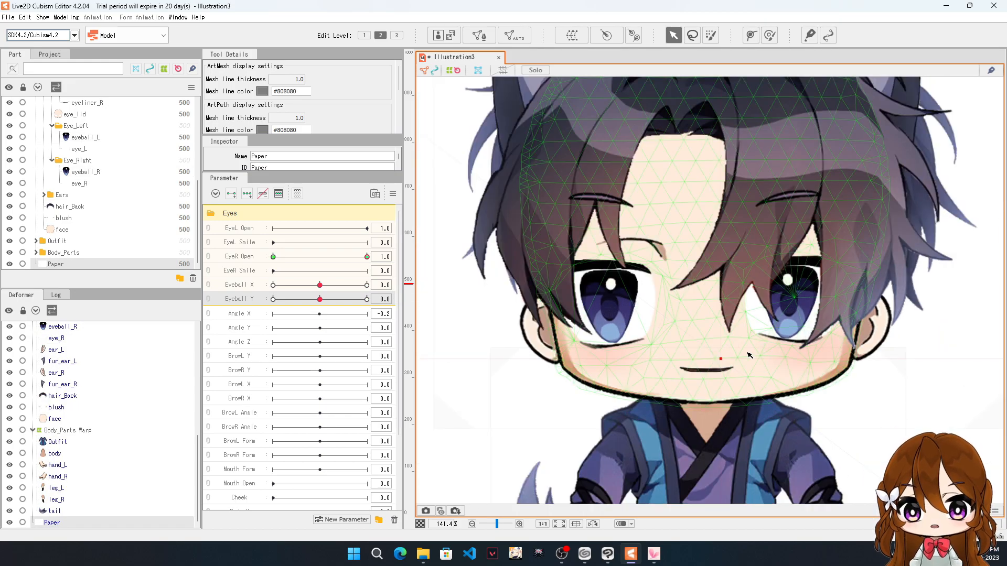
click(254, 287)
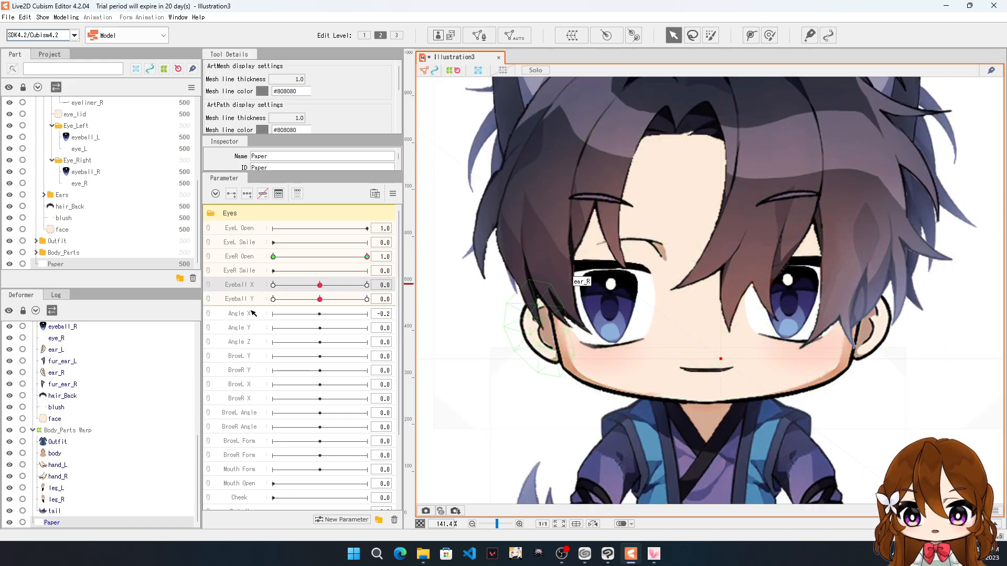
click(208, 291)
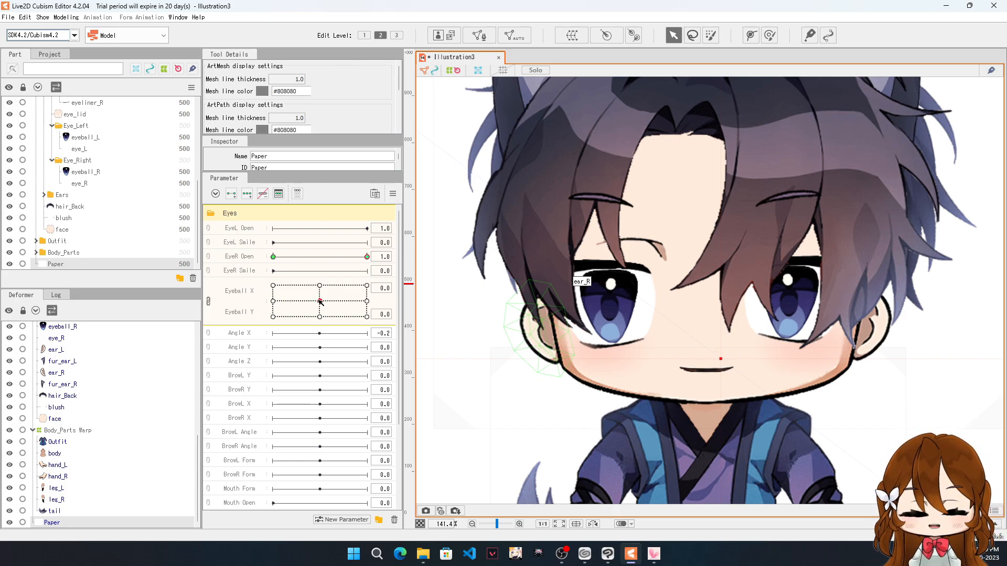
drag(320, 301, 370, 287)
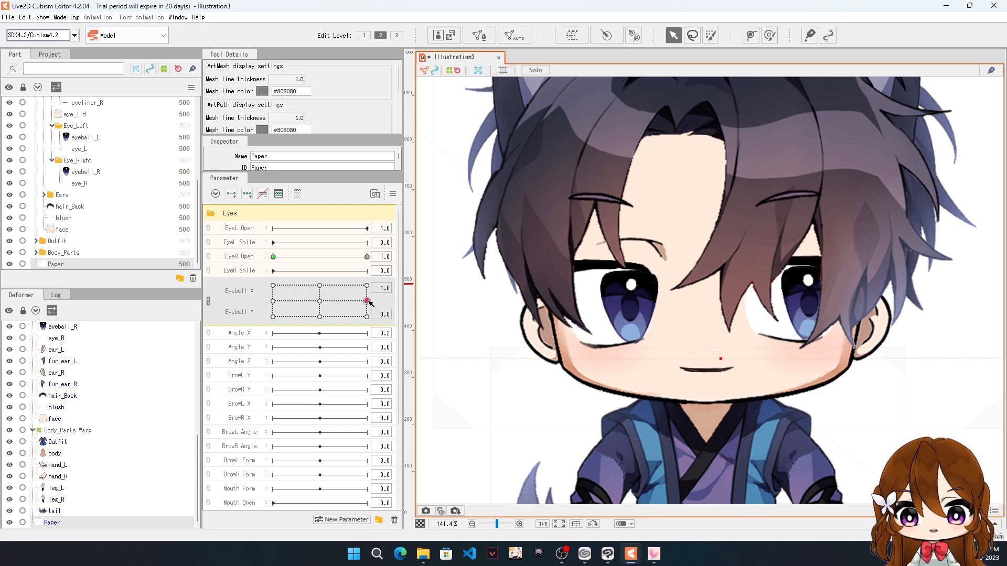
Step: Select both eyeball meshes and, at Eyeball X 1.0 and Eyeball Y 1.0, move them up behind the upper lids
mouse_move(368, 301)
mouse_down()
mouse_move(339, 302)
mouse_move(367, 304)
mouse_up()
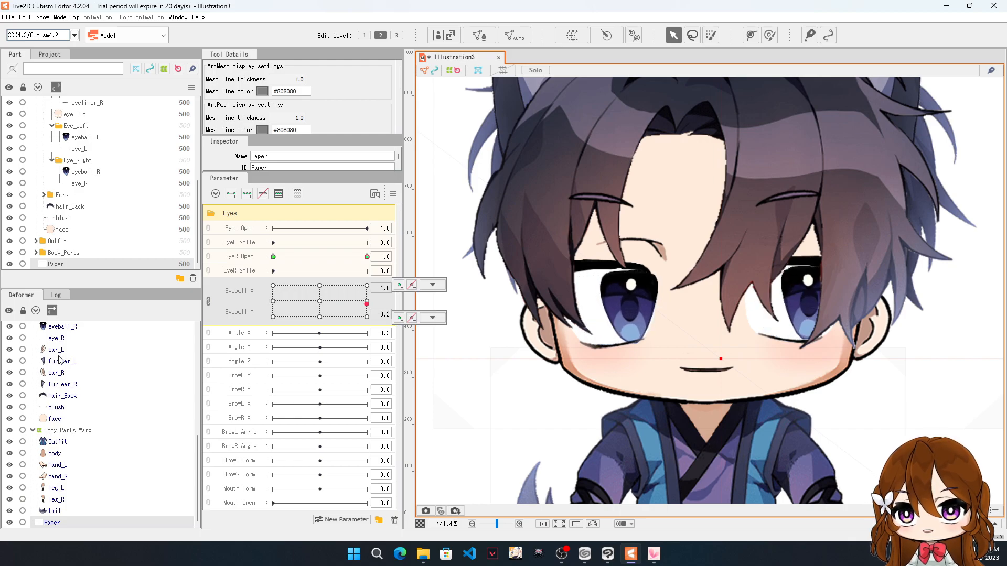
click(62, 326)
scroll(64, 336, up, 2)
ctrl+click(79, 346)
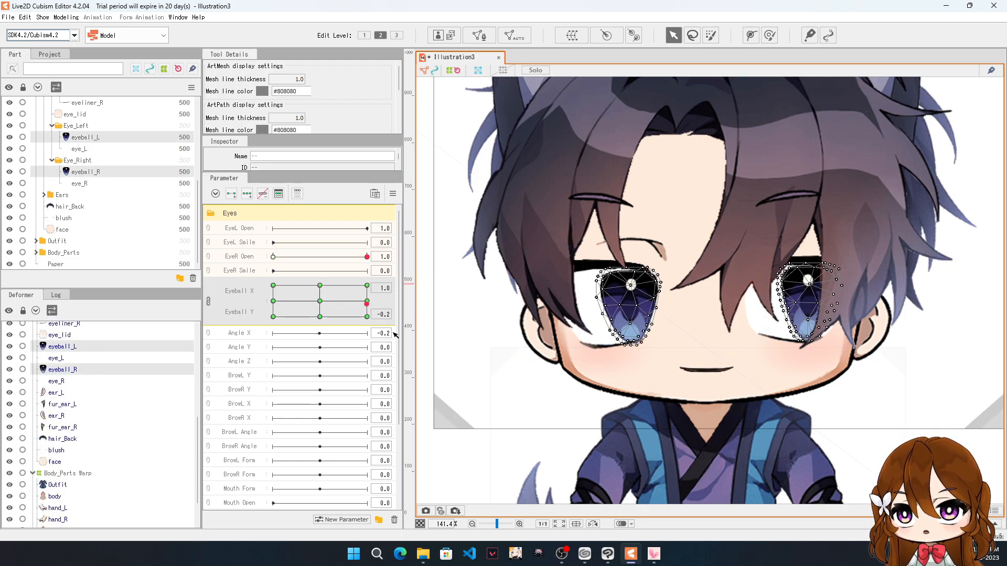
drag(367, 304, 372, 287)
scroll(714, 278, up, 2)
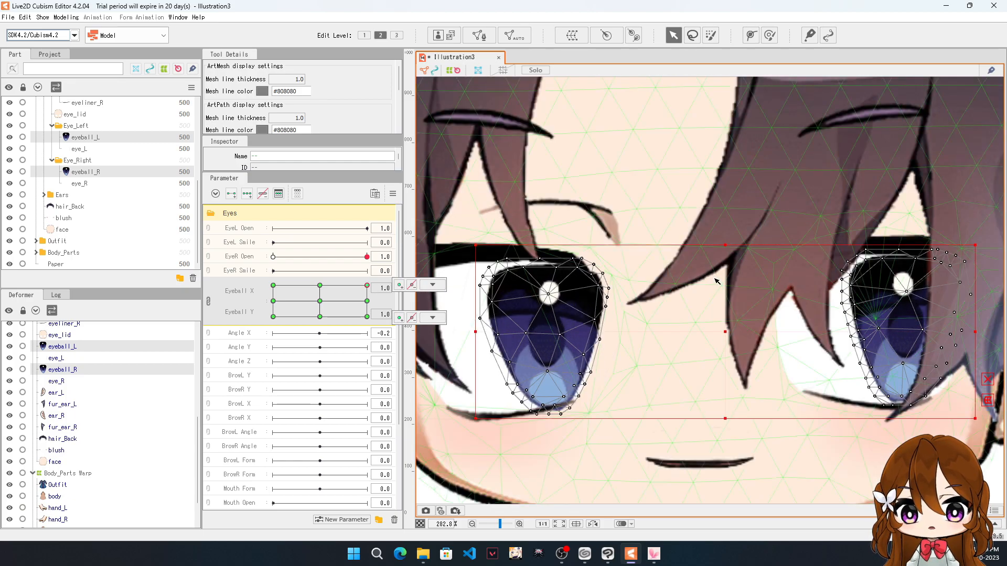
drag(722, 329, 725, 285)
click(368, 288)
mouse_move(368, 288)
mouse_down()
mouse_move(321, 287)
mouse_move(367, 285)
mouse_up()
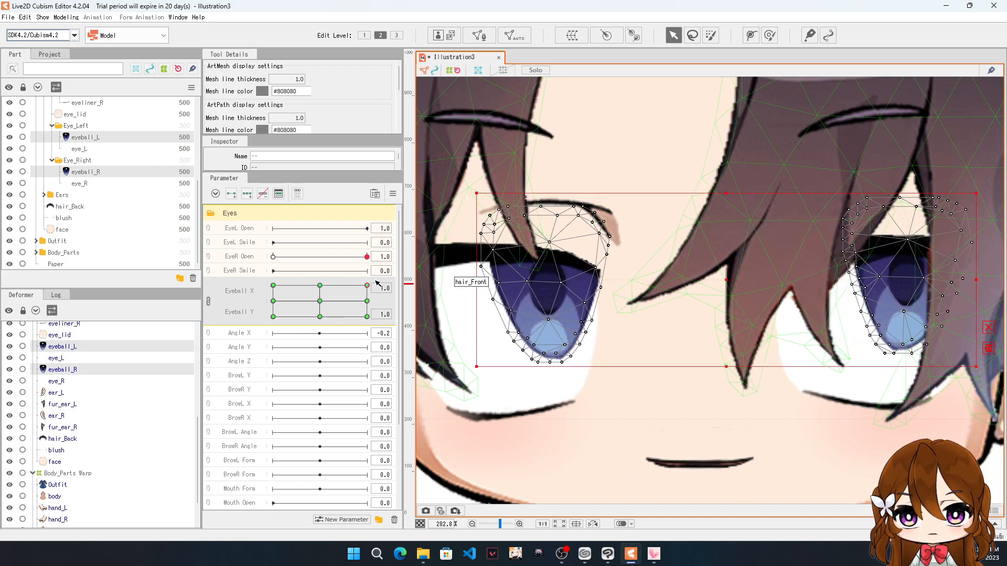
drag(724, 280, 725, 273)
Step: At Eyeball X -1.0 and Eyeball Y 1.0, move both eyeballs up behind the upper lids
drag(369, 287, 353, 286)
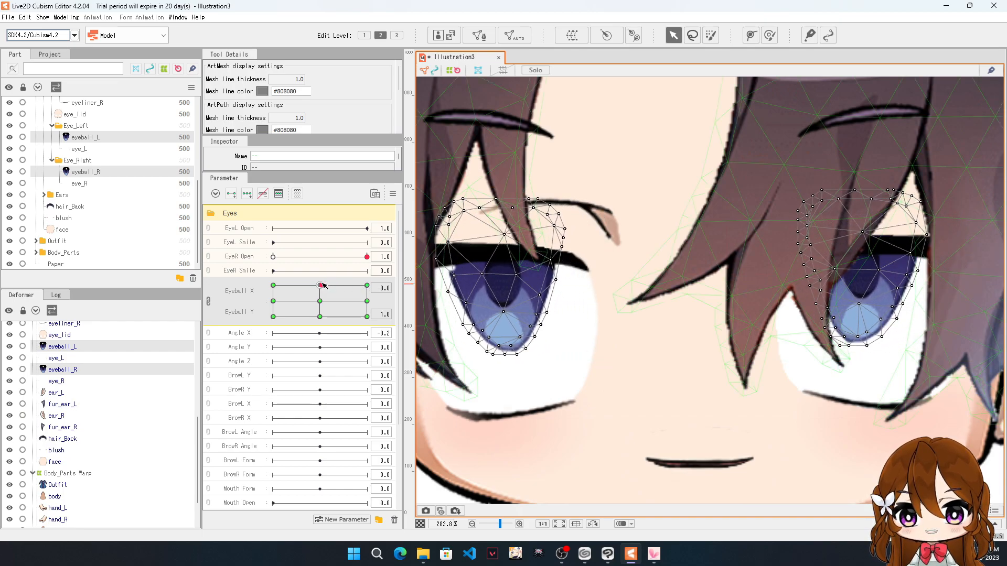
drag(323, 285, 262, 278)
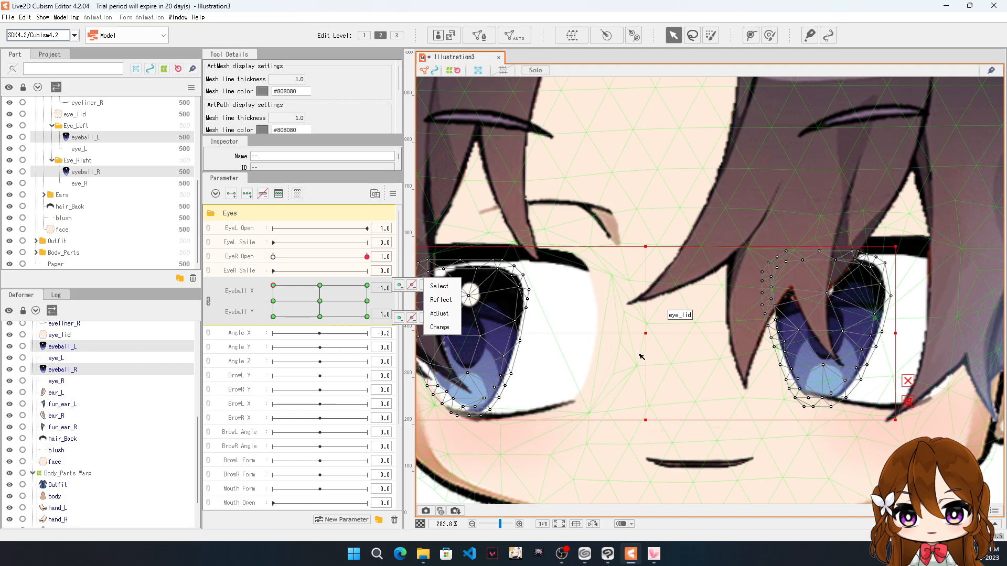
drag(646, 333, 646, 271)
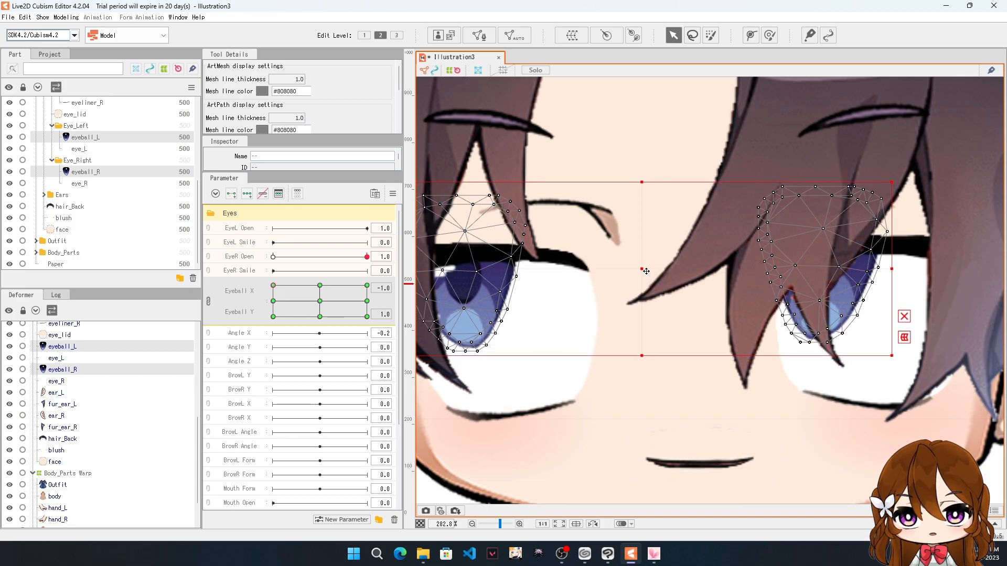
Step: At Eyeball X 1.0 and Eyeball Y -1.0, move both eyeballs down past the lower eyeliner and fine-tune their sideways position
drag(277, 288, 374, 329)
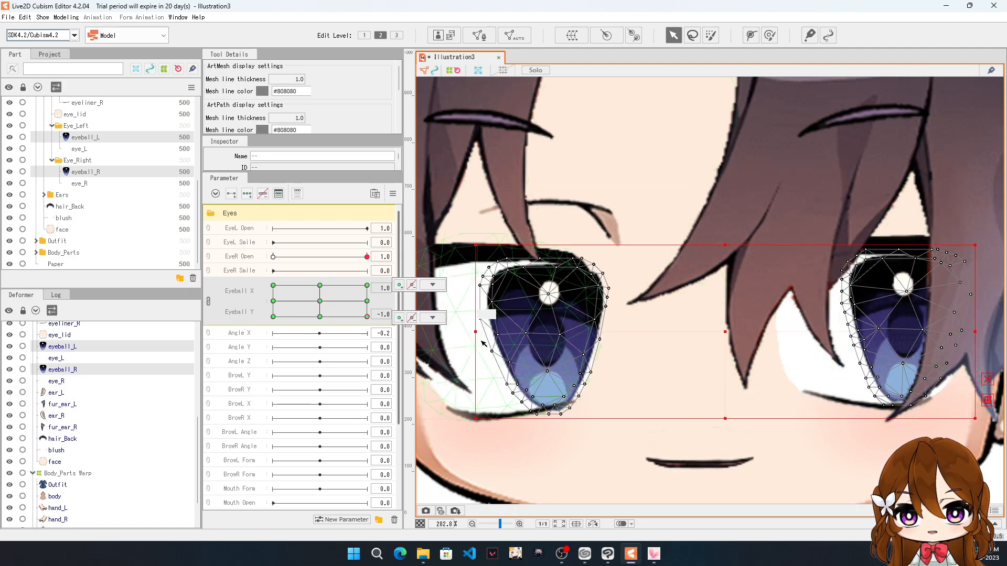
drag(725, 331, 748, 366)
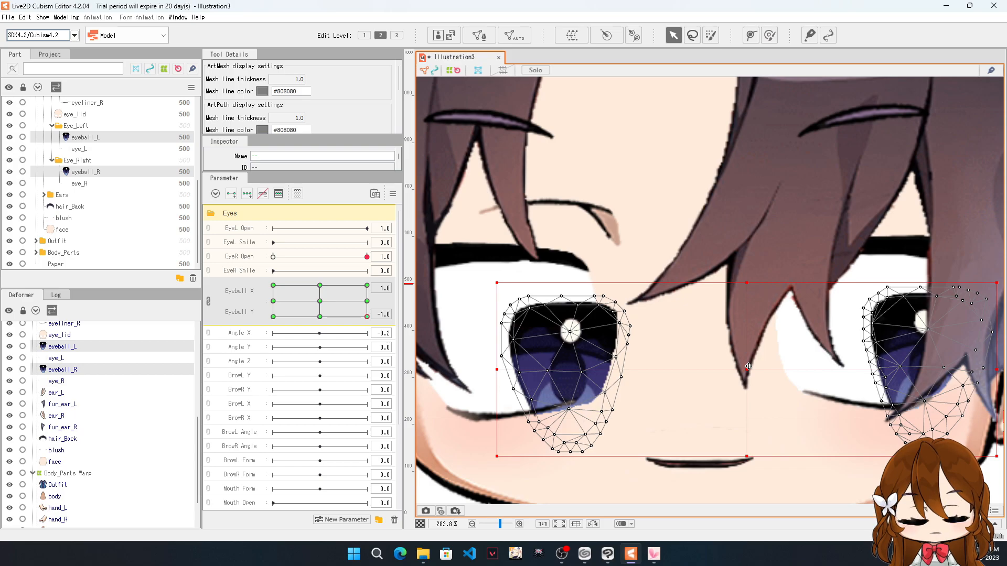
scroll(637, 276, down, 2)
scroll(650, 314, up, 1)
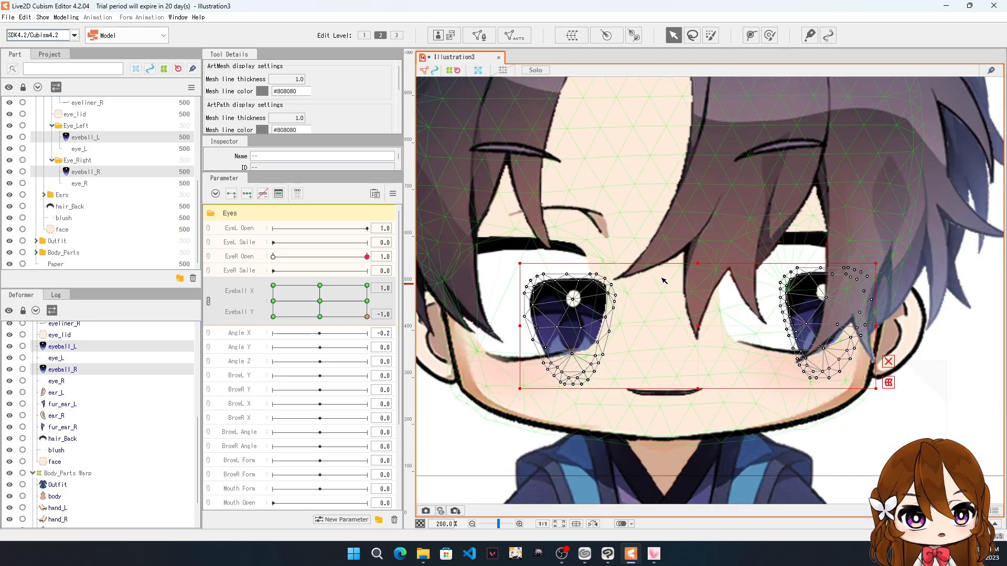
scroll(631, 260, down, 2)
scroll(656, 310, up, 2)
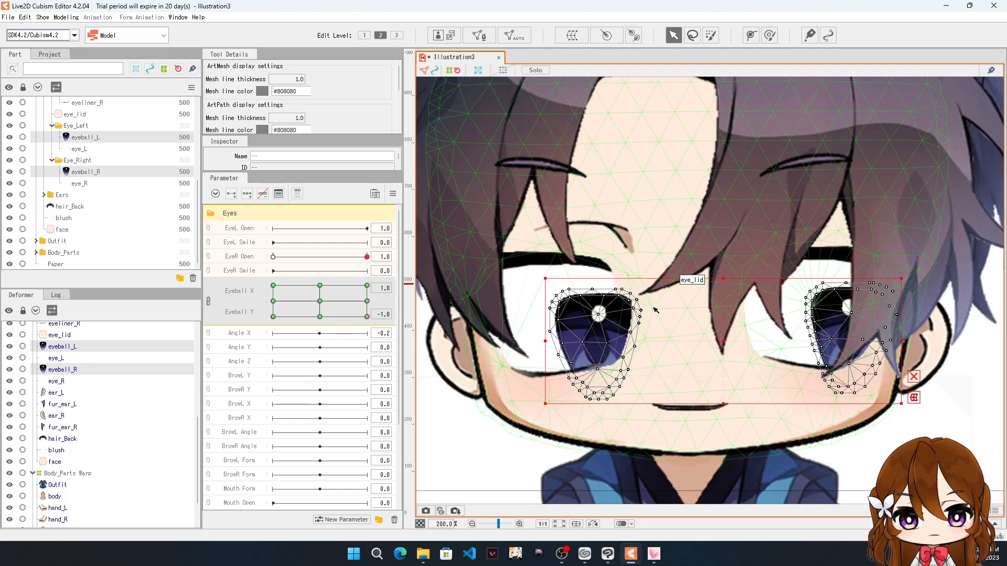
scroll(655, 310, up, 1)
scroll(669, 303, down, 2)
scroll(708, 319, up, 2)
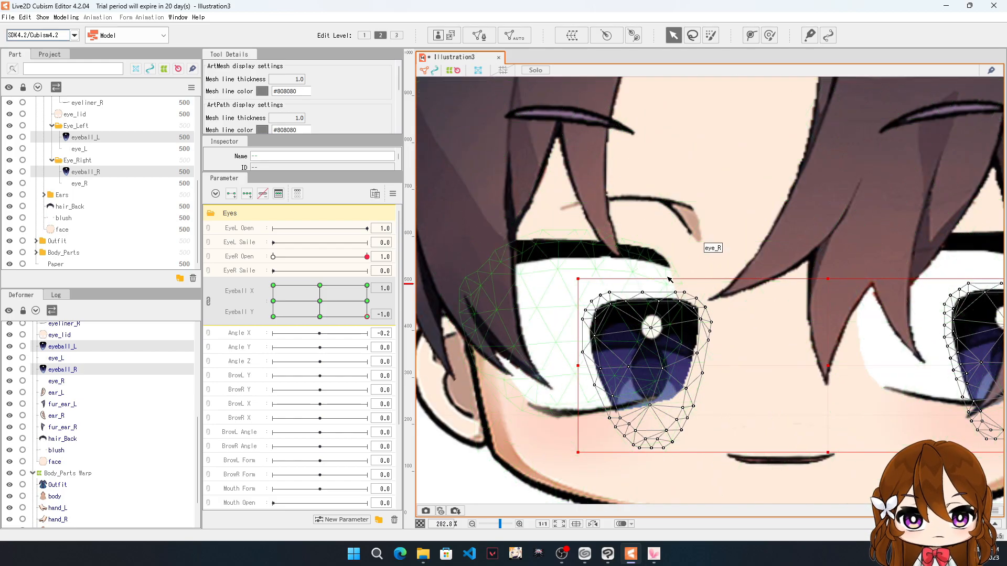
scroll(711, 323, down, 2)
scroll(712, 320, up, 2)
scroll(712, 320, up, 1)
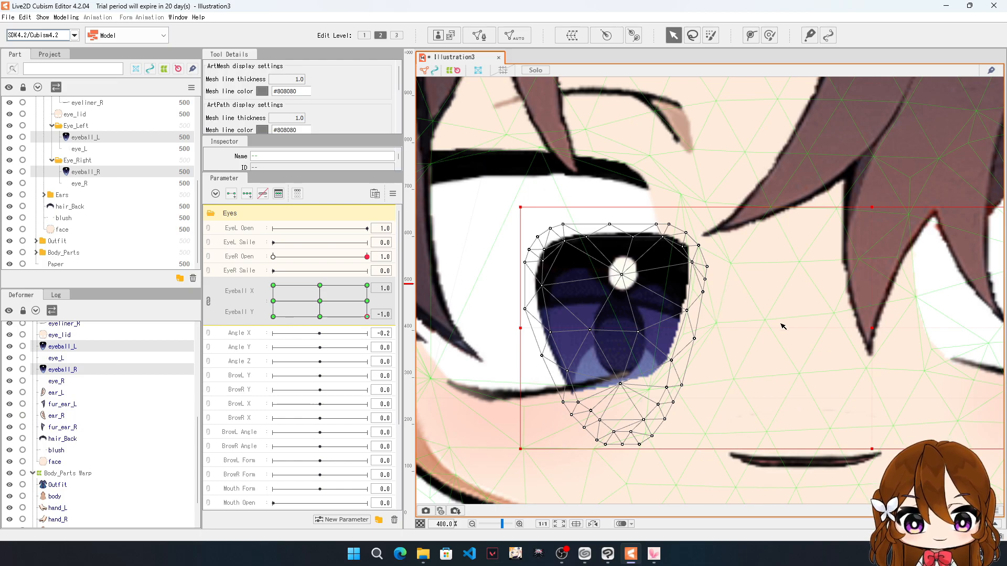
drag(871, 329, 866, 328)
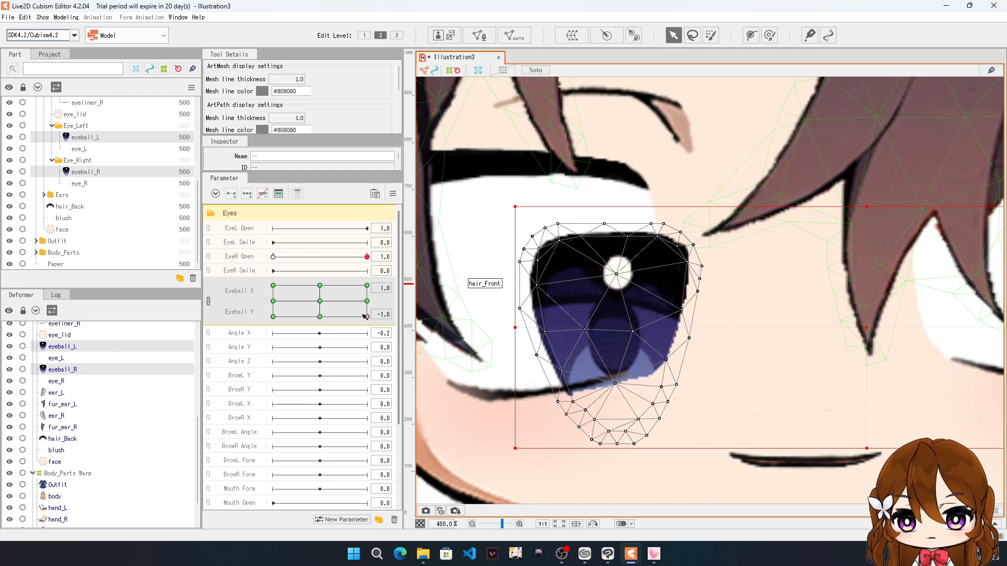
mouse_move(368, 318)
mouse_down()
mouse_move(368, 301)
mouse_move(369, 321)
mouse_up()
scroll(832, 330, down, 3)
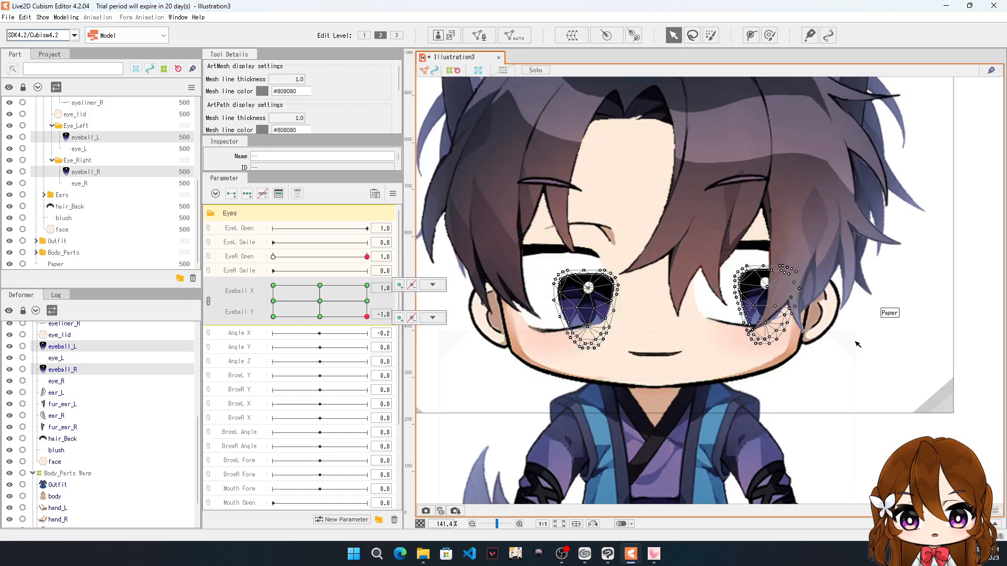
scroll(537, 302, down, 1)
scroll(607, 301, up, 3)
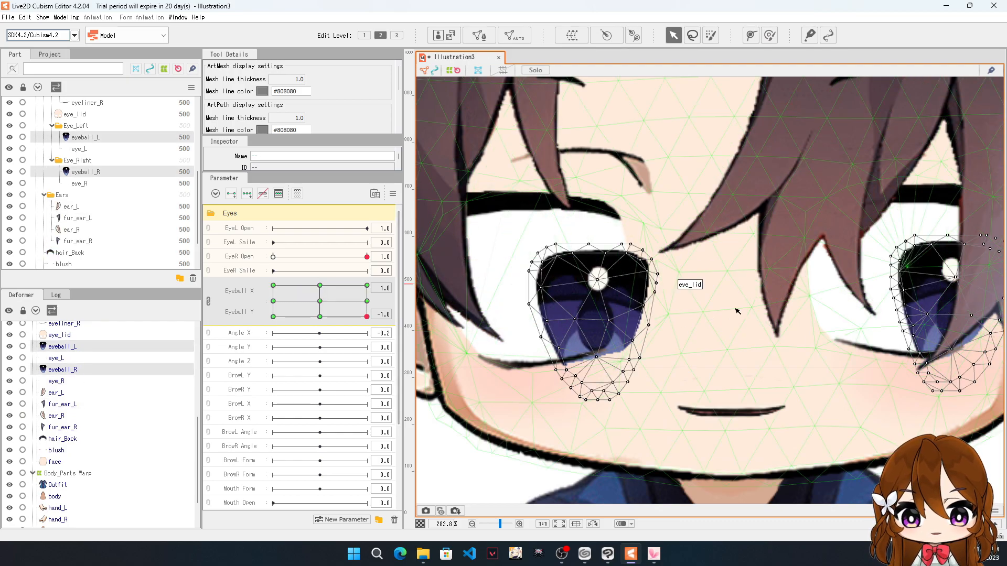
click(479, 35)
click(554, 74)
scroll(621, 278, down, 6)
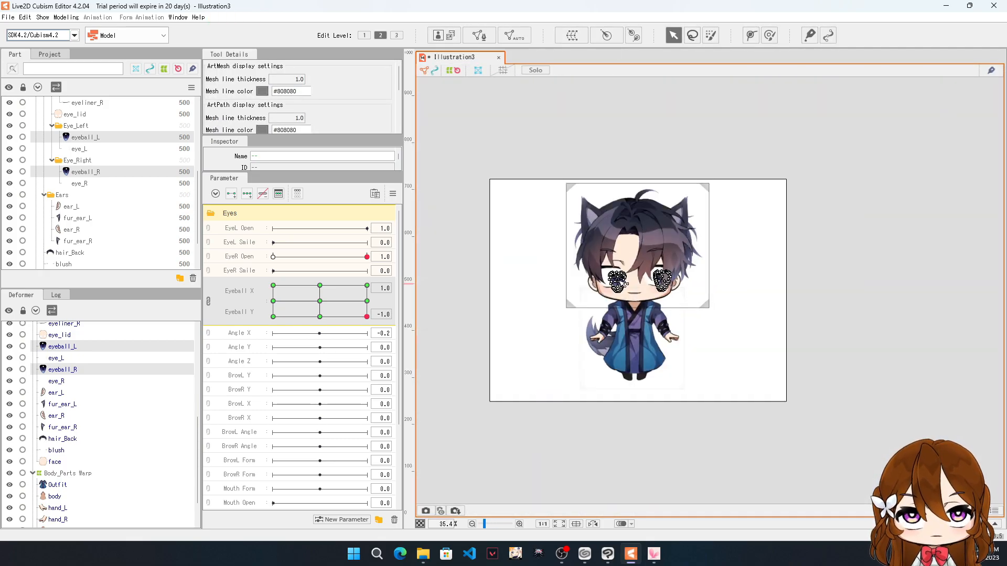
scroll(632, 286, up, 2)
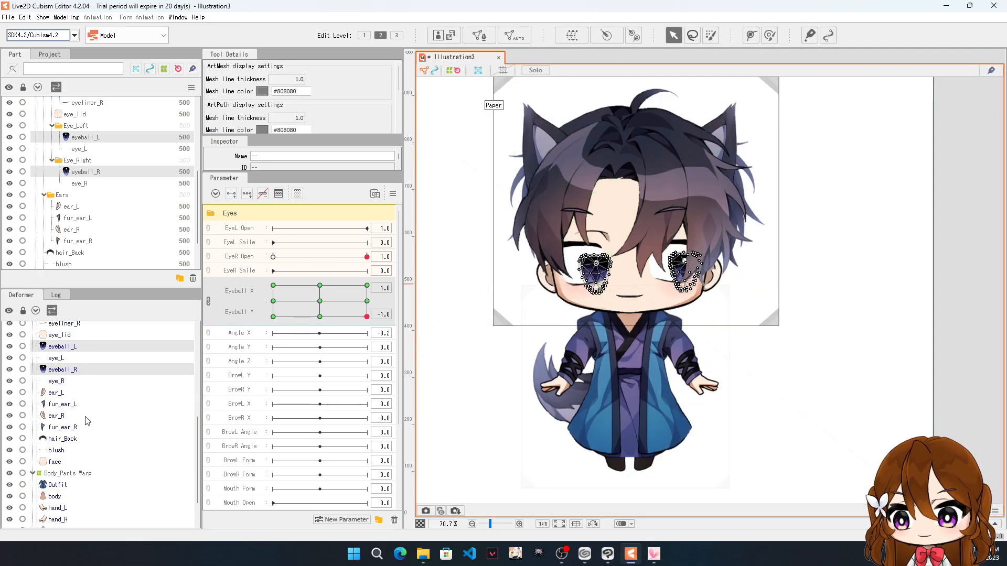
Step: Reselect eyeball_R and eyeball_L and, at Eyeball X 1.0 and Eyeball Y -1.0, shift both slightly left and down within the eyes
click(56, 416)
click(63, 369)
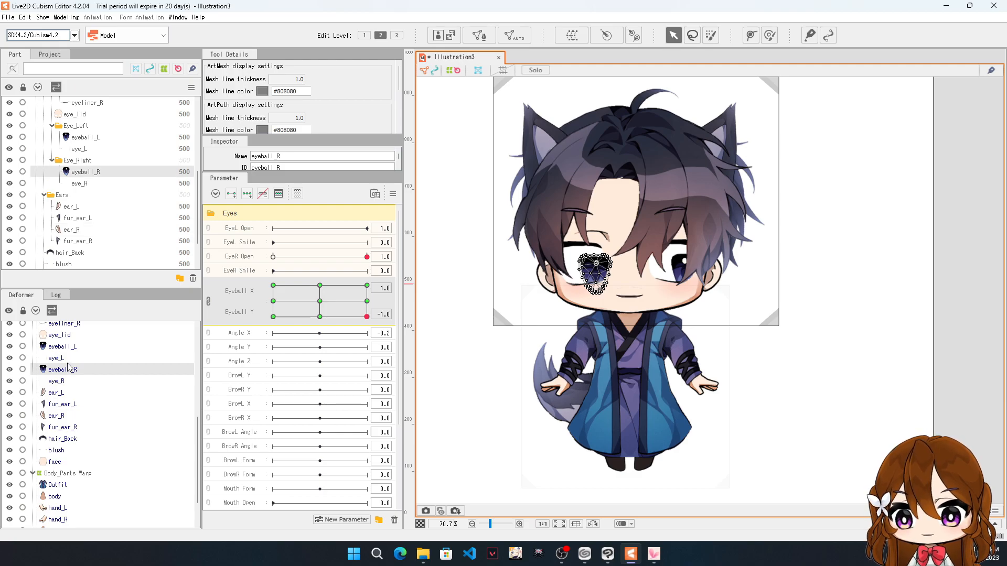
ctrl+click(70, 347)
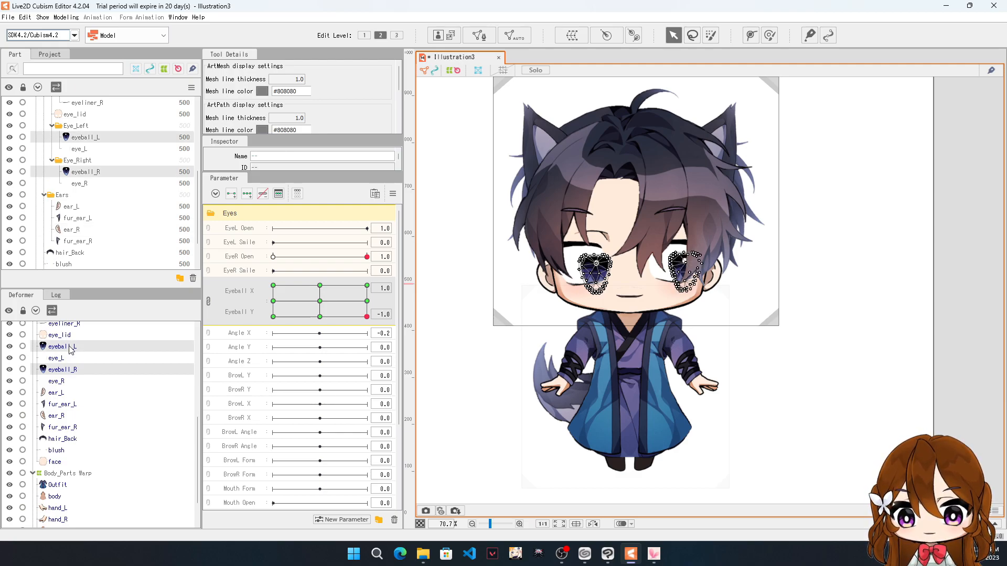
right_click(71, 351)
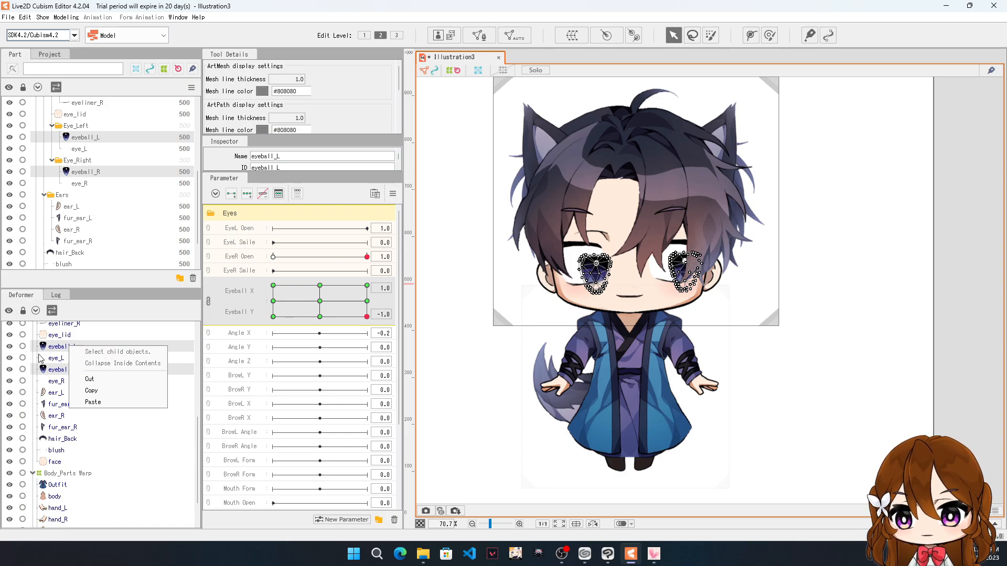
click(61, 347)
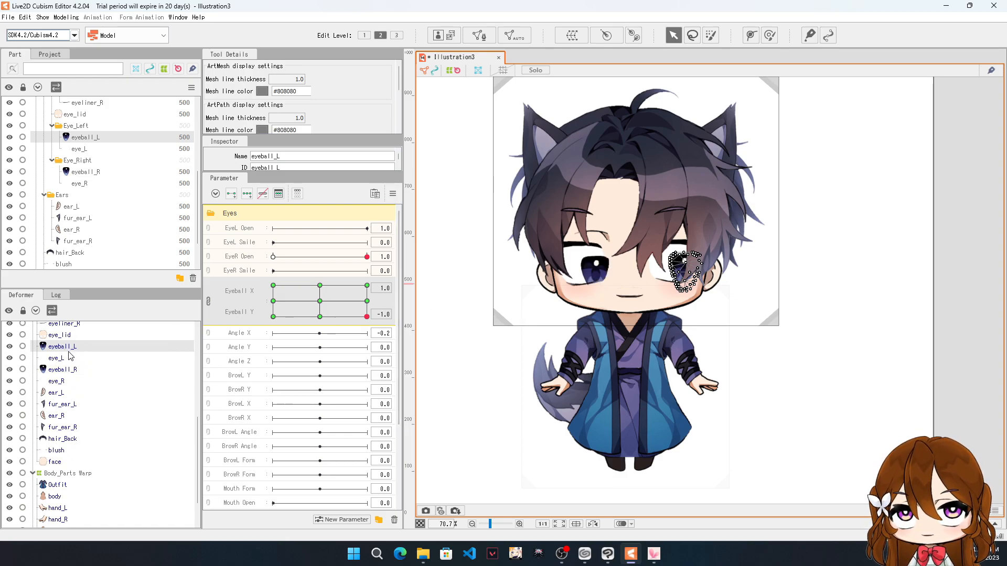
click(67, 370)
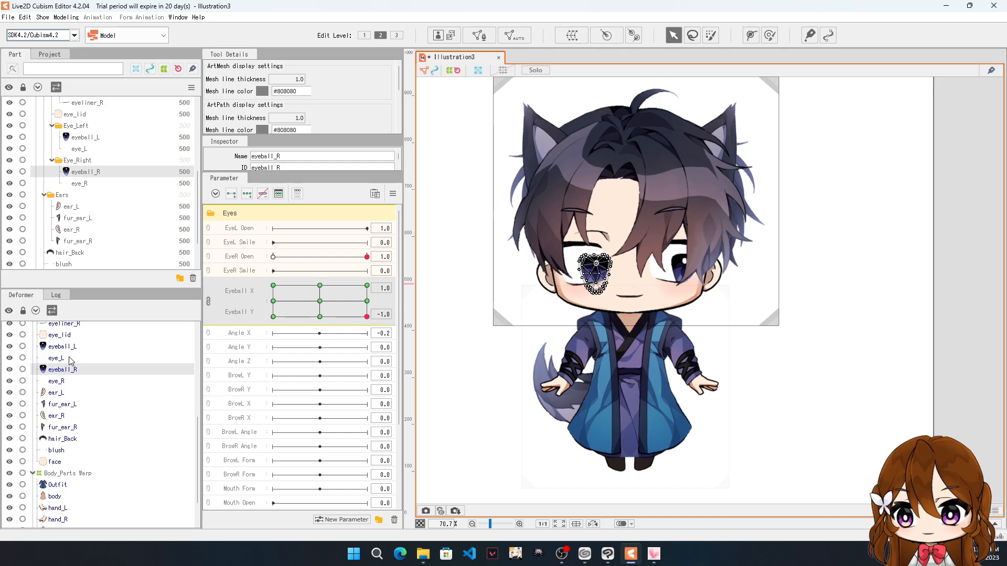
ctrl+click(69, 348)
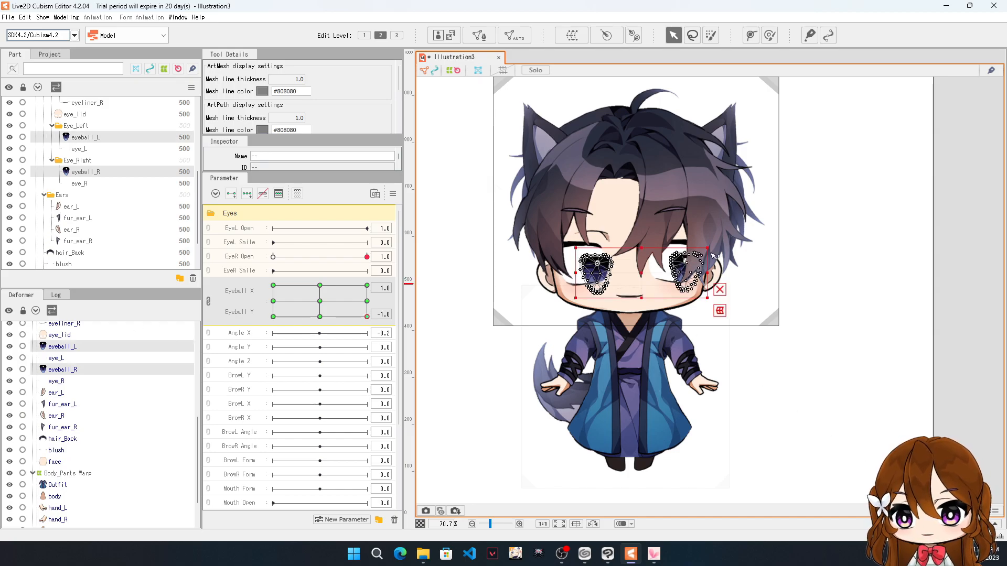
scroll(702, 251, up, 3)
scroll(760, 304, down, 2)
scroll(753, 315, up, 3)
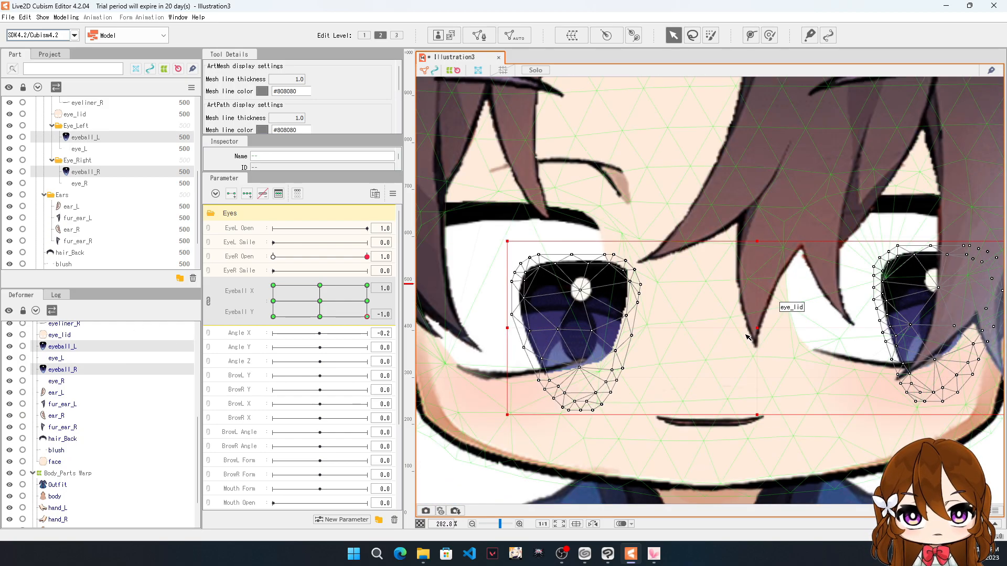
drag(758, 329, 742, 333)
mouse_move(367, 318)
mouse_down()
mouse_move(366, 306)
mouse_move(364, 319)
mouse_up()
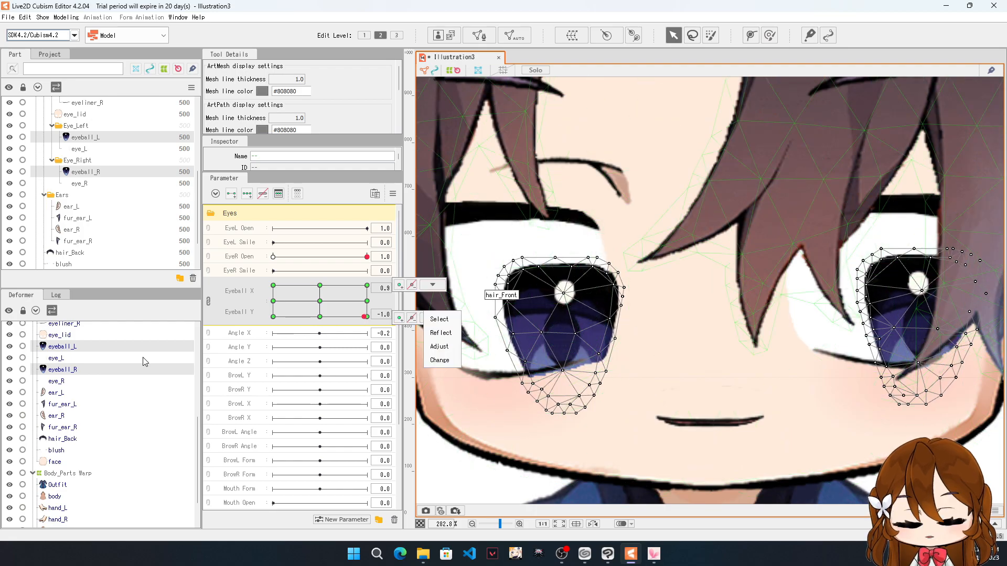
click(367, 317)
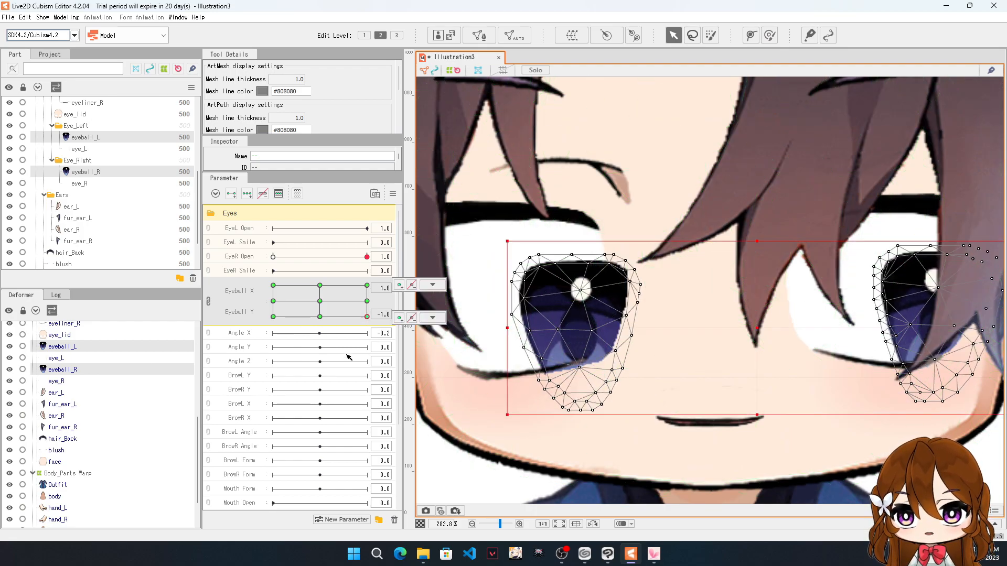
drag(760, 329, 739, 333)
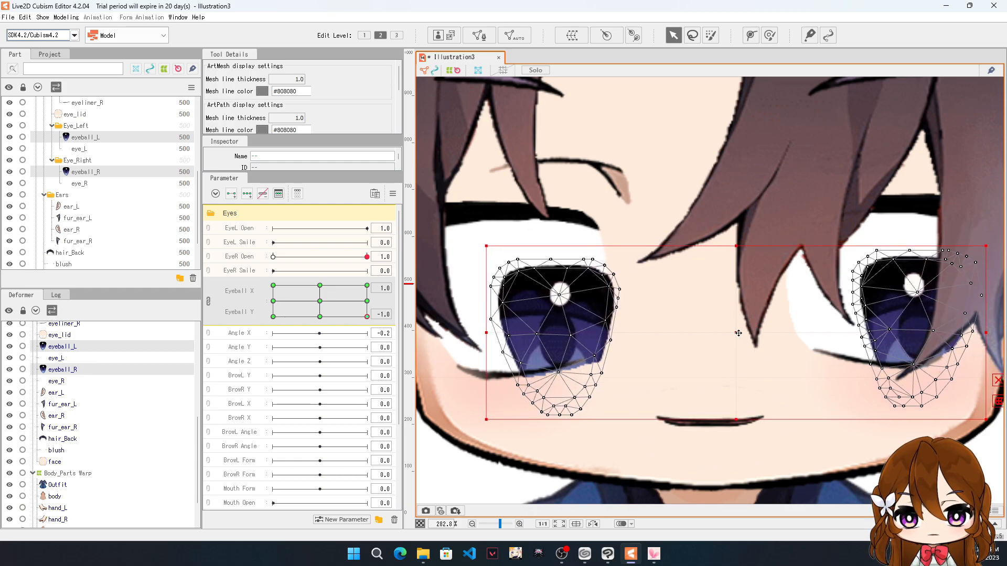
Step: With both eyeballs selected at Eyeball X -1.0 and Eyeball Y -1.0, move them down past the lower eyeliner
click(82, 374)
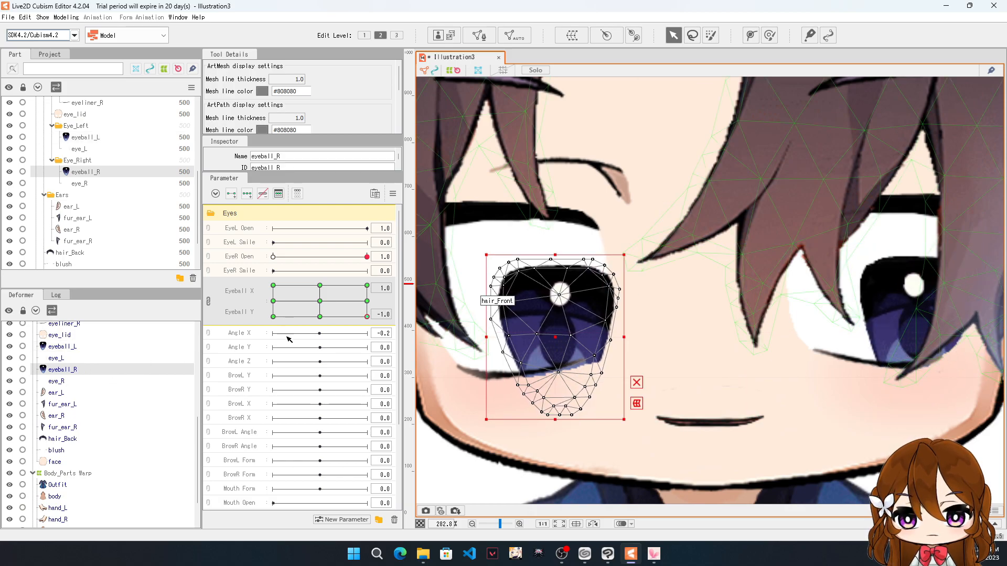
drag(366, 318, 276, 330)
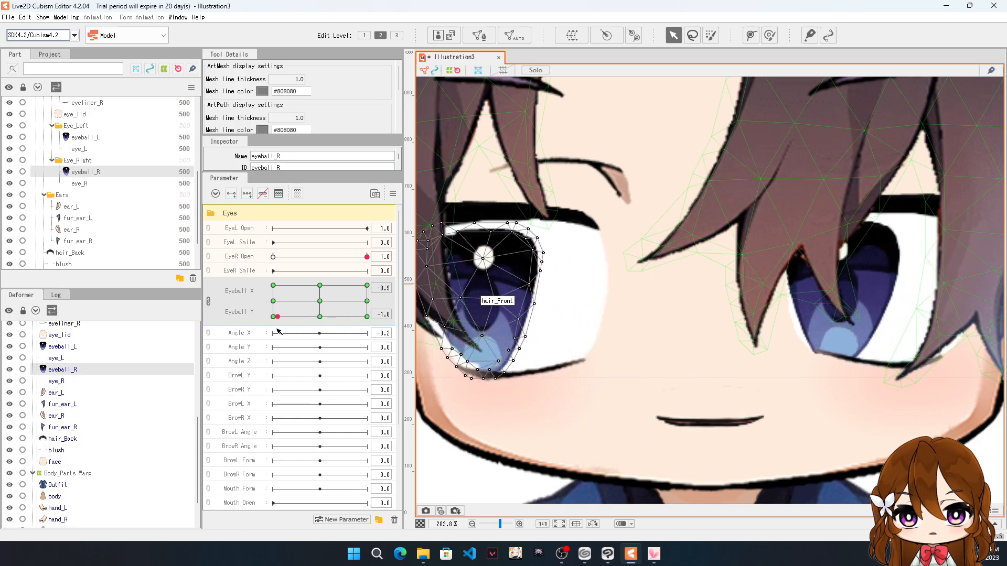
ctrl+click(68, 347)
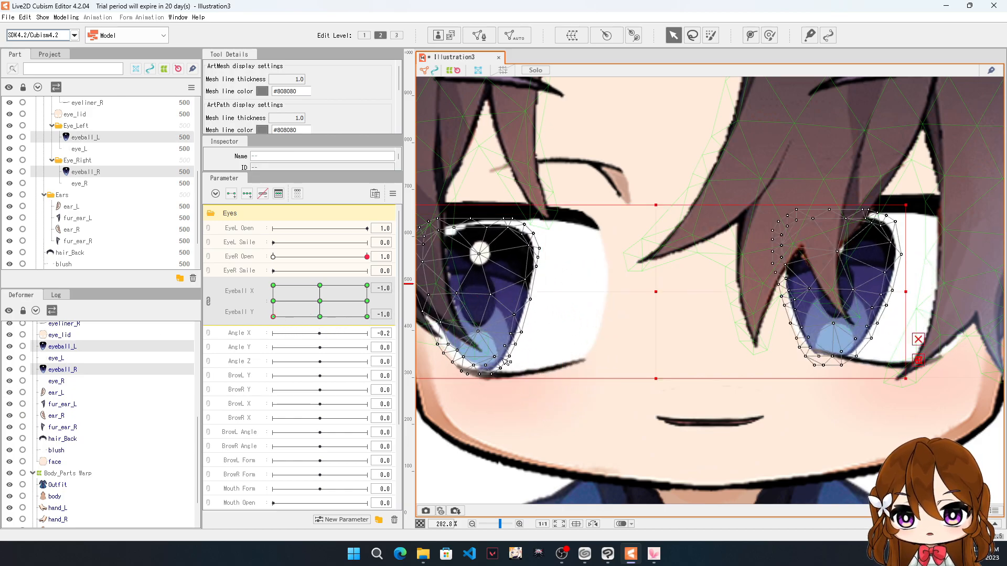
drag(656, 293, 653, 332)
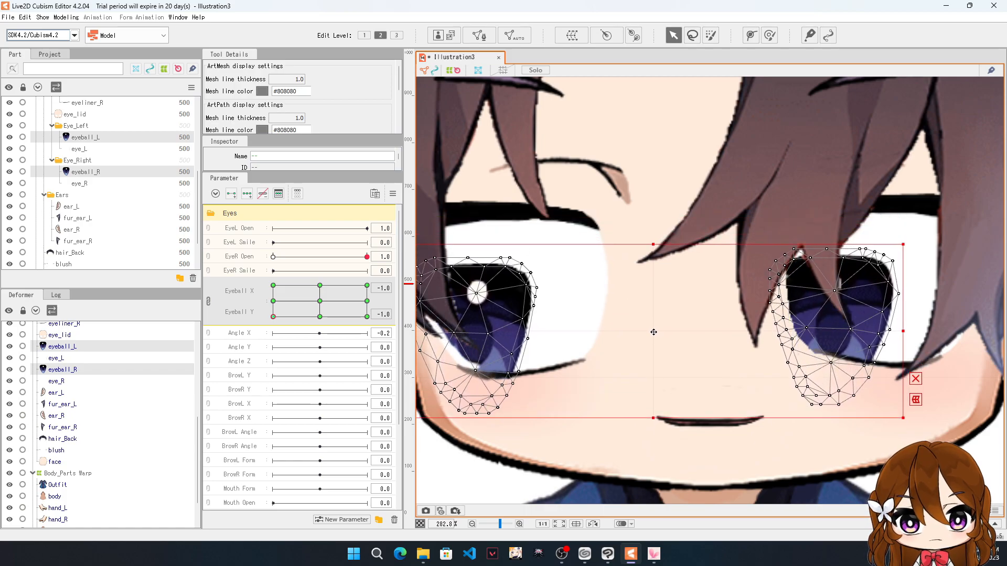
Step: Test the combined gaze control, ending at Eyeball X 1.0 and Eyeball Y -0.8, and select the eye_lid mesh
drag(278, 317, 439, 318)
key(ctrl+z)
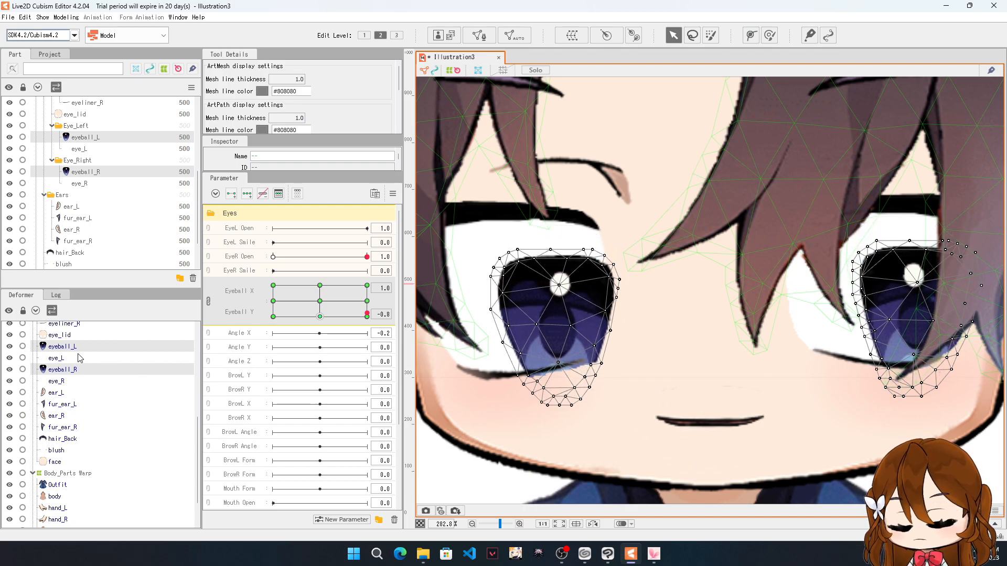
click(64, 336)
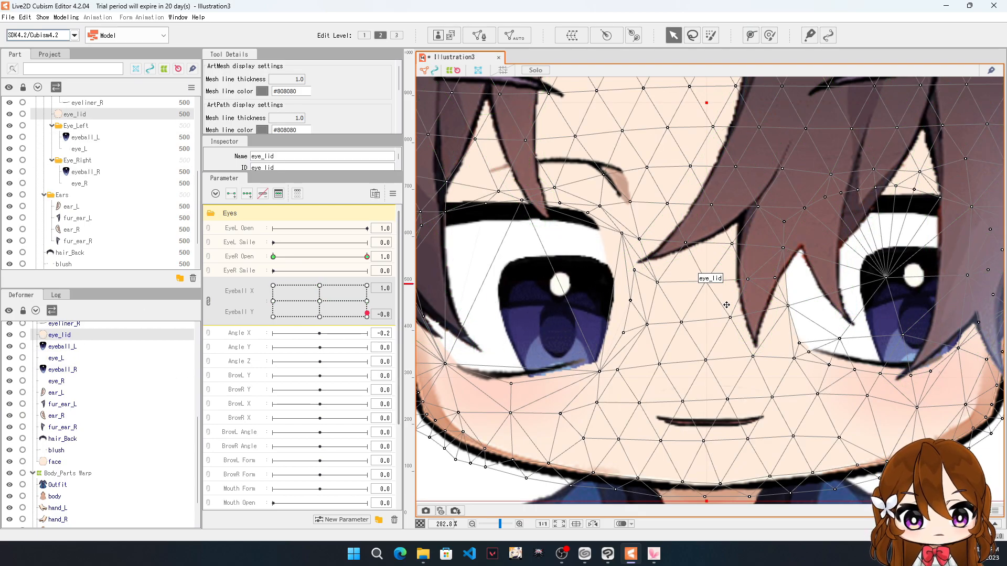
scroll(756, 320, down, 2)
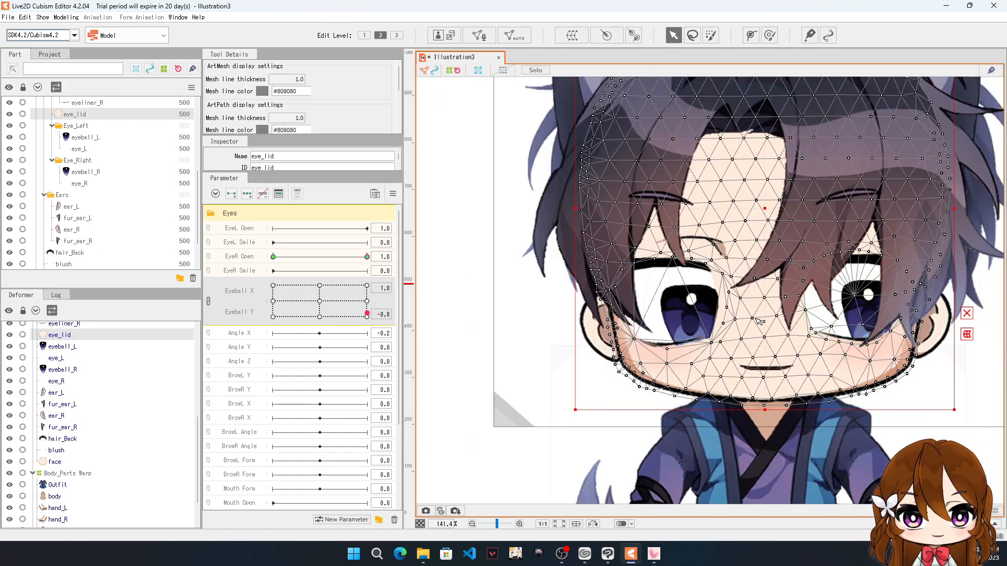
Step: At Eyeball X 1.0 and Eyeball Y 1.0, pull two eye_lid vertices above the right eye's inner corner down onto the upper eyelash
scroll(727, 307, up, 3)
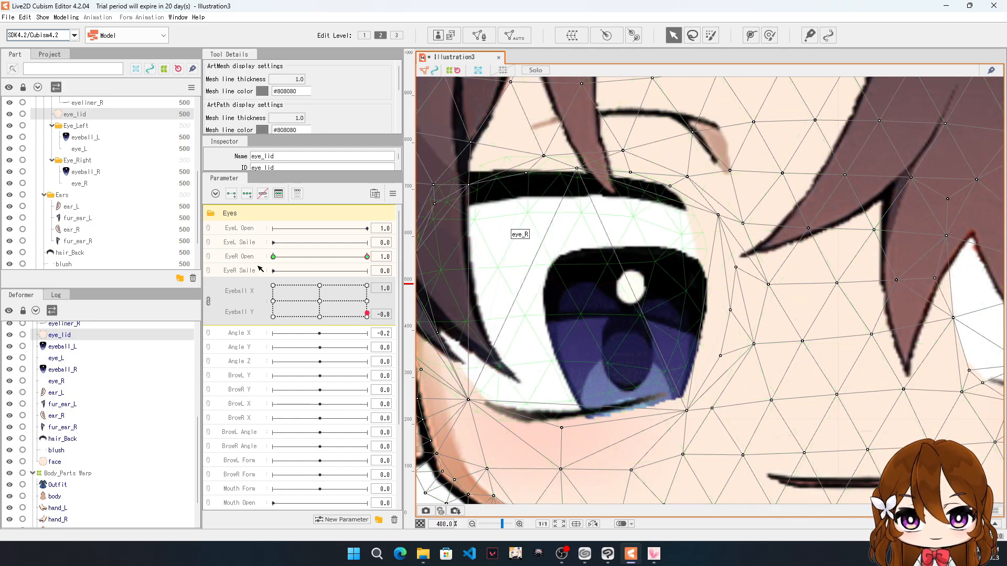
drag(369, 314, 425, 288)
scroll(692, 197, up, 2)
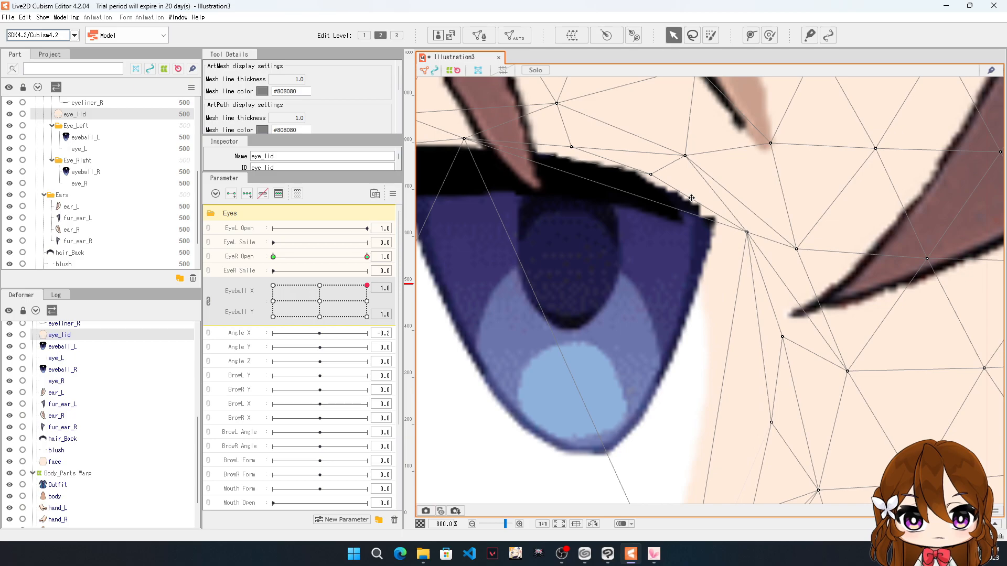
drag(646, 173, 646, 185)
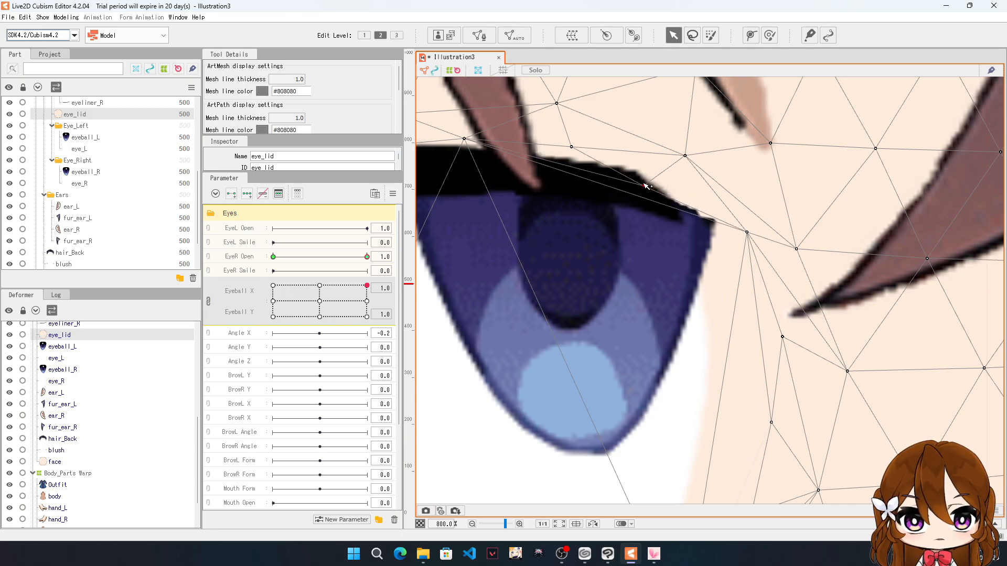
drag(686, 157, 666, 171)
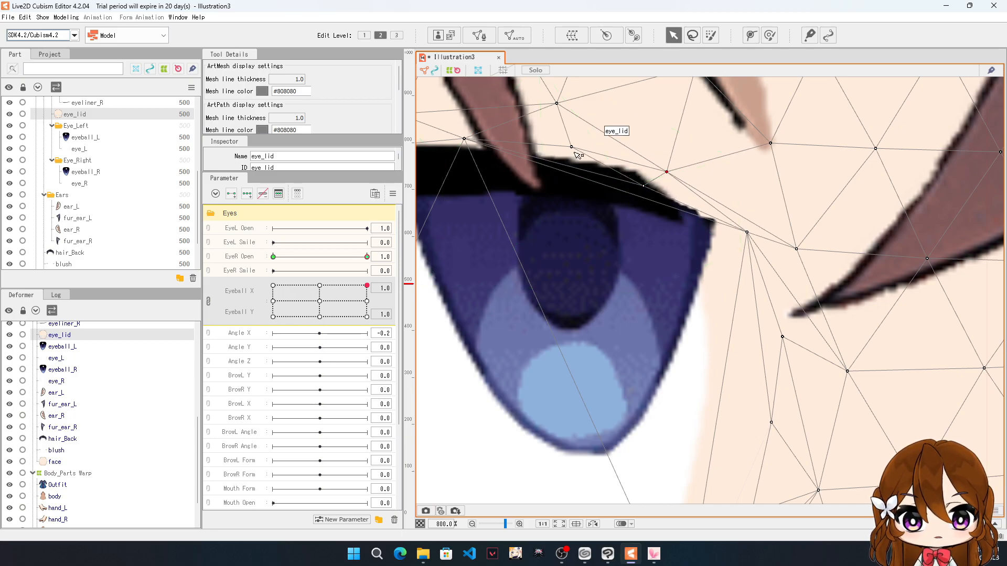
drag(749, 233, 713, 262)
drag(673, 178, 672, 187)
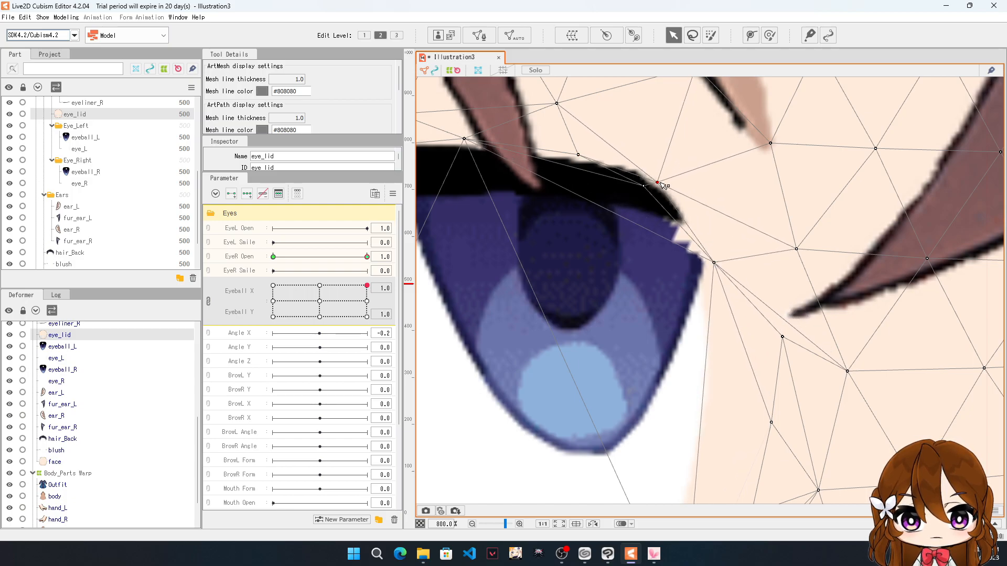
drag(715, 264, 720, 249)
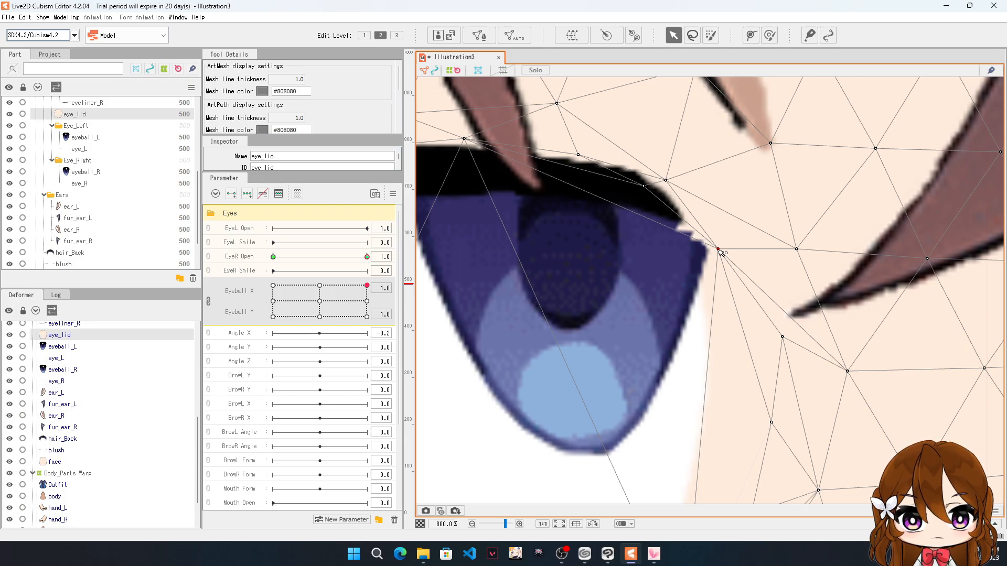
drag(730, 292, 709, 304)
drag(644, 187, 688, 178)
key(ctrl+z)
key(ctrl+z)
key(ctrl+z)
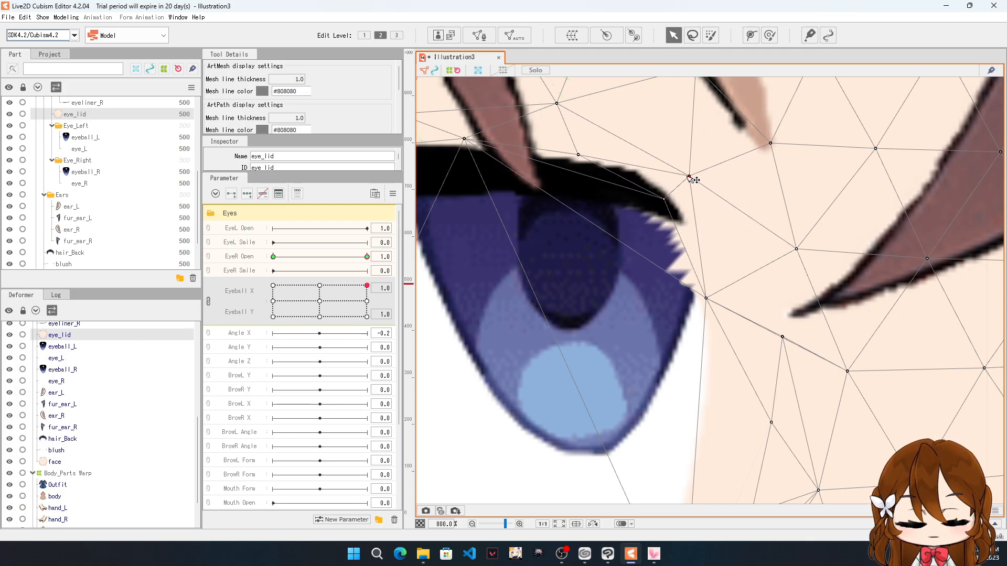
key(ctrl+z)
key(ctrl+z)
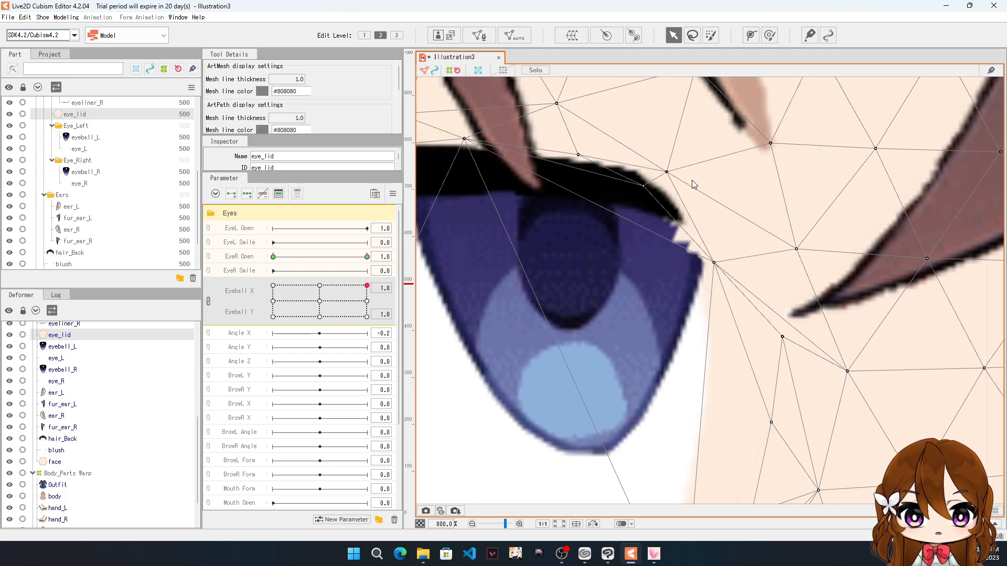
Step: Move the eye_lid vertices beside the right eye's inner edge toward the eye and place the inner-corner vertex on the eyelash tip
scroll(695, 182, down, 5)
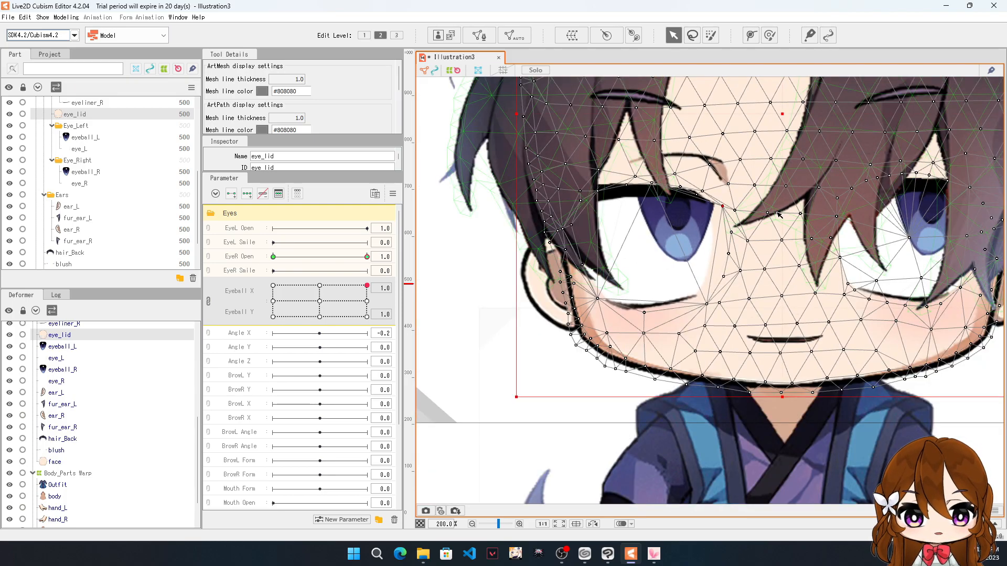
scroll(742, 230, up, 4)
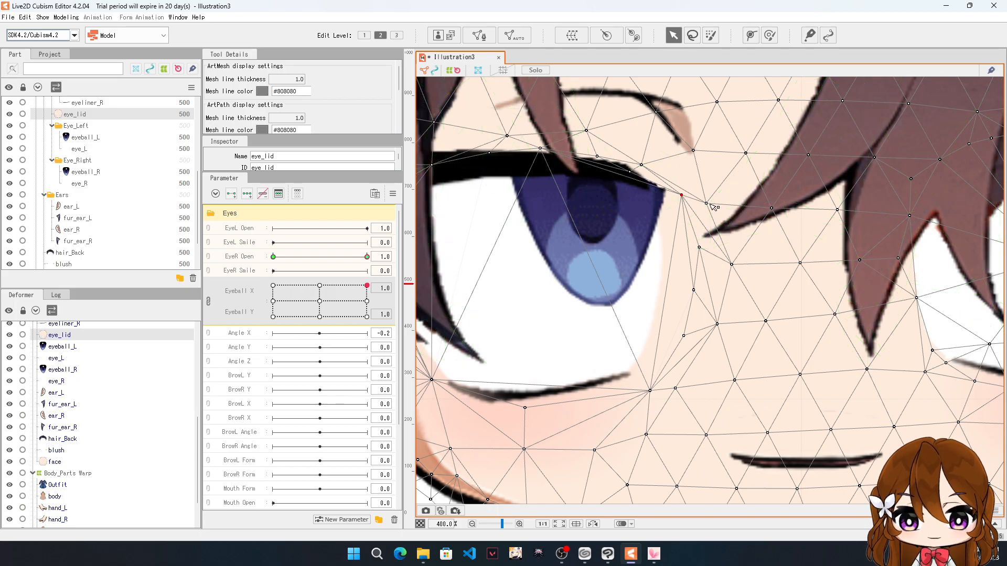
scroll(687, 225, up, 2)
mouse_move(714, 271)
mouse_down()
mouse_move(696, 274)
mouse_move(706, 276)
mouse_up()
drag(702, 358, 645, 343)
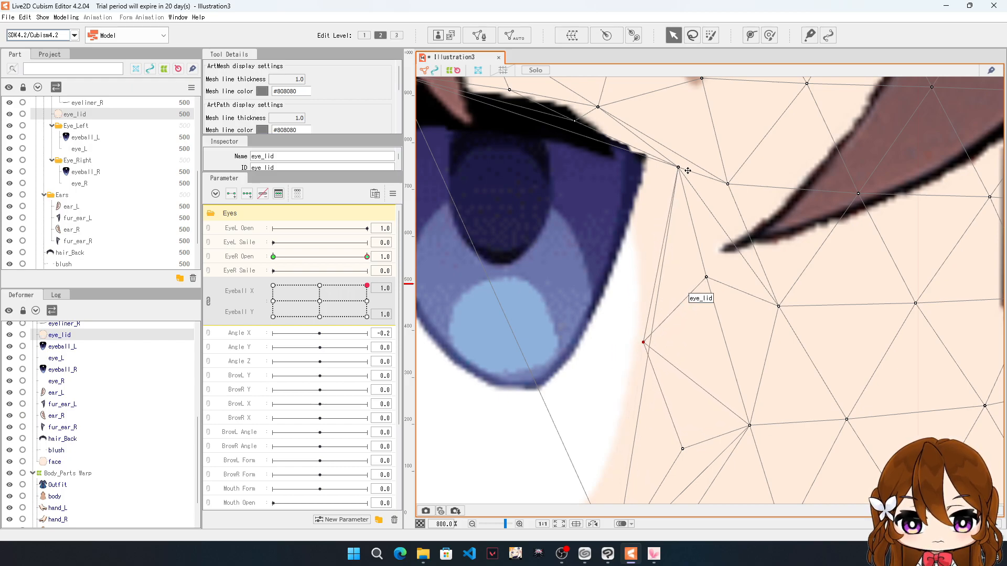
drag(678, 167, 617, 141)
scroll(685, 174, down, 4)
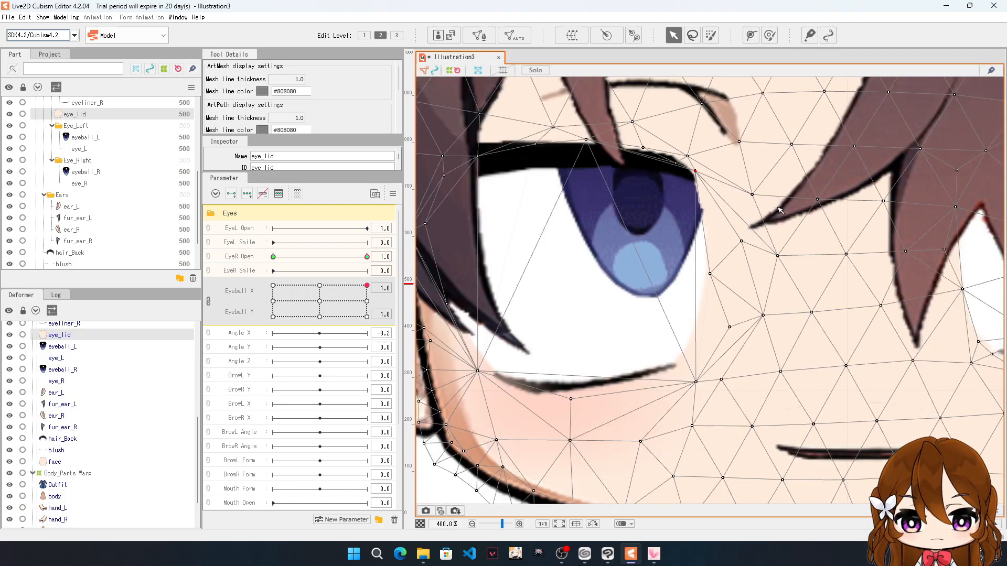
scroll(778, 209, up, 3)
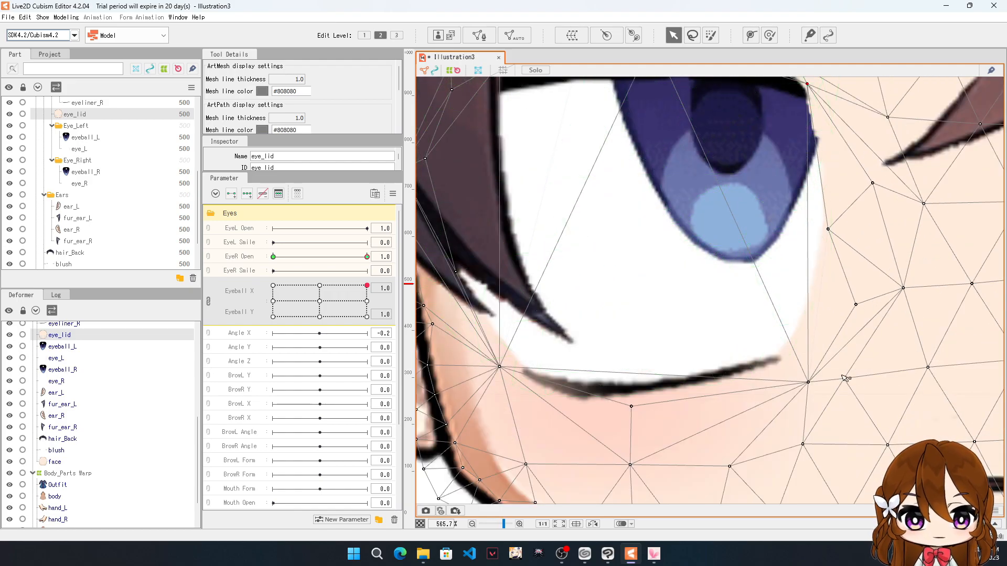
scroll(752, 317, down, 1)
scroll(744, 315, up, 1)
Step: At Eyeball X 1.0 and Eyeball Y -1.0, adjust the eye_lid vertices at the right eye's inner edge, lower inner corner and lower eyeliner
drag(366, 287, 371, 324)
scroll(645, 231, down, 1)
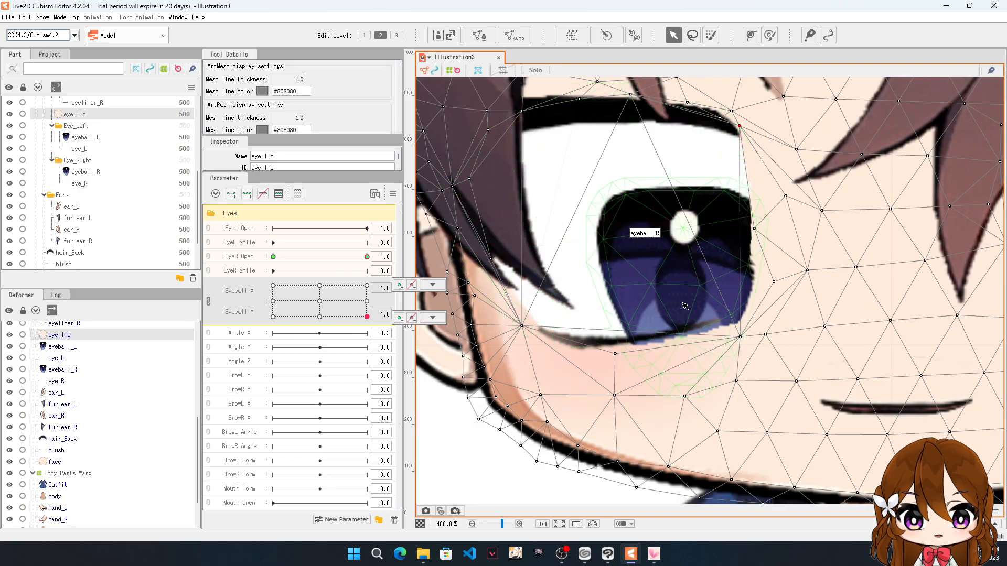
scroll(739, 346, up, 3)
drag(739, 344, 732, 326)
drag(835, 193, 779, 124)
scroll(839, 201, down, 3)
scroll(847, 236, down, 2)
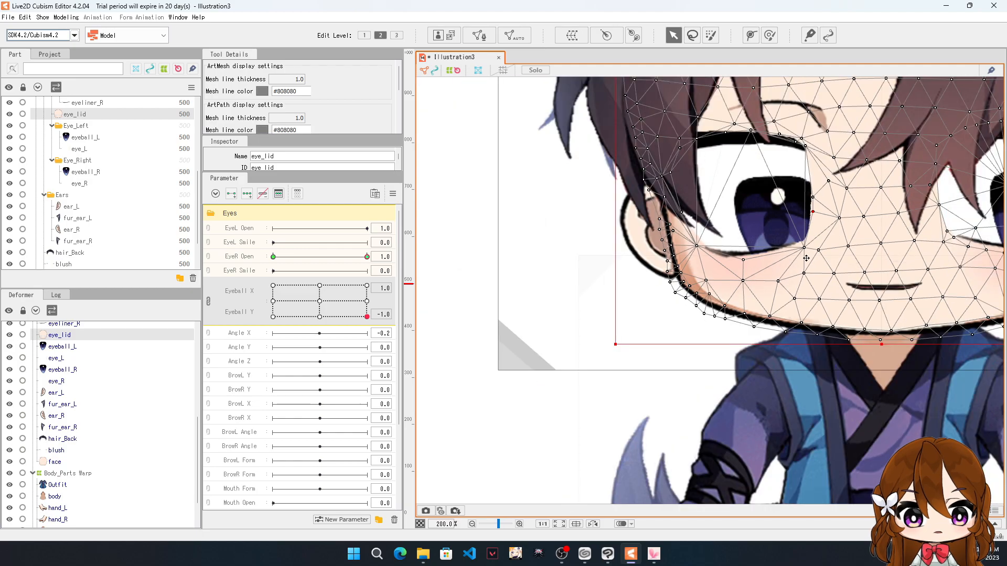
scroll(755, 252, up, 5)
scroll(755, 253, up, 1)
drag(861, 289, 858, 284)
scroll(858, 284, down, 6)
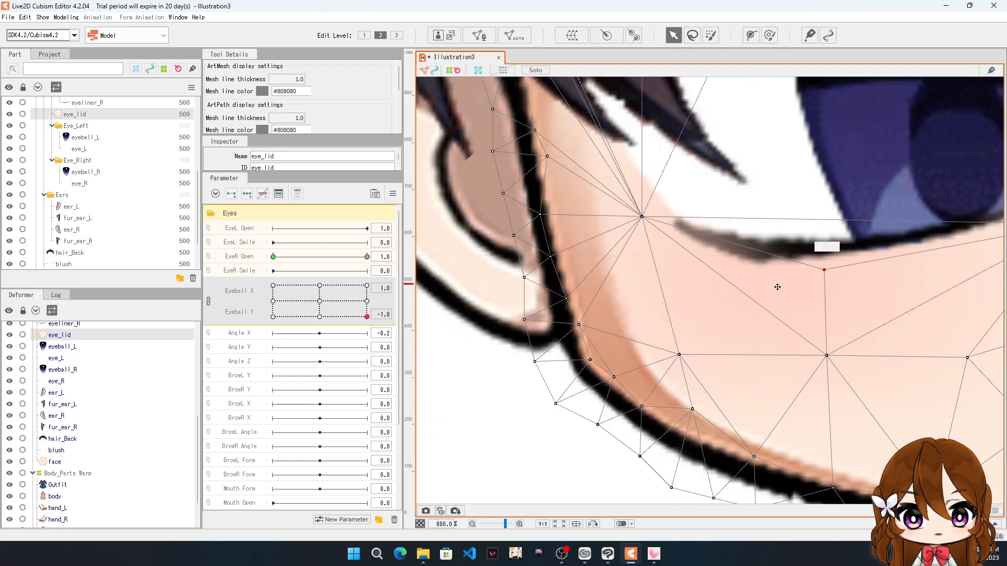
scroll(648, 169, up, 1)
scroll(648, 168, down, 1)
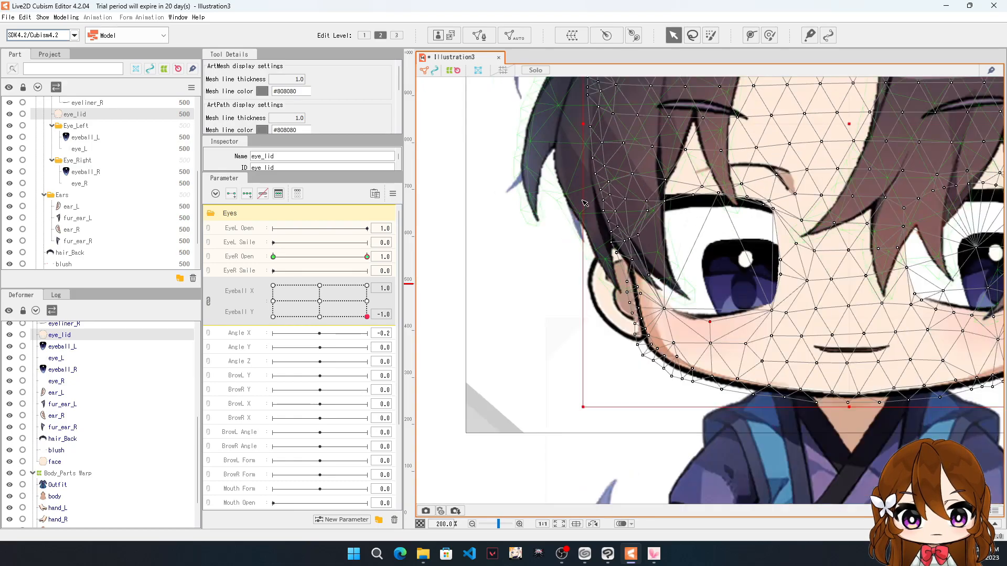
scroll(682, 210, up, 3)
scroll(700, 239, down, 3)
scroll(700, 239, up, 1)
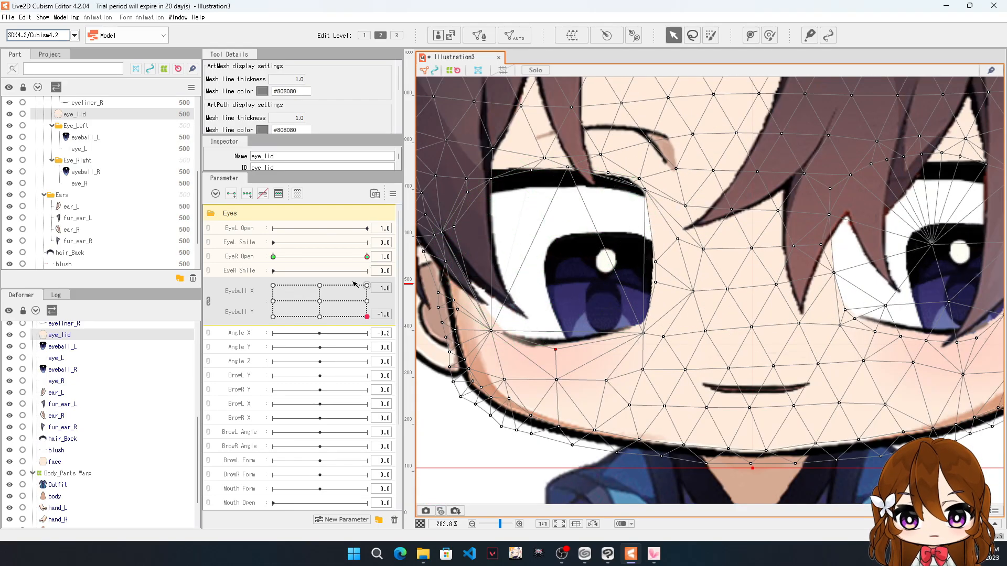
Step: Set the gaze to Eyeball X -1.0 and Eyeball Y 1.0, and hide the hair_Front part
drag(367, 317, 237, 289)
scroll(72, 122, up, 2)
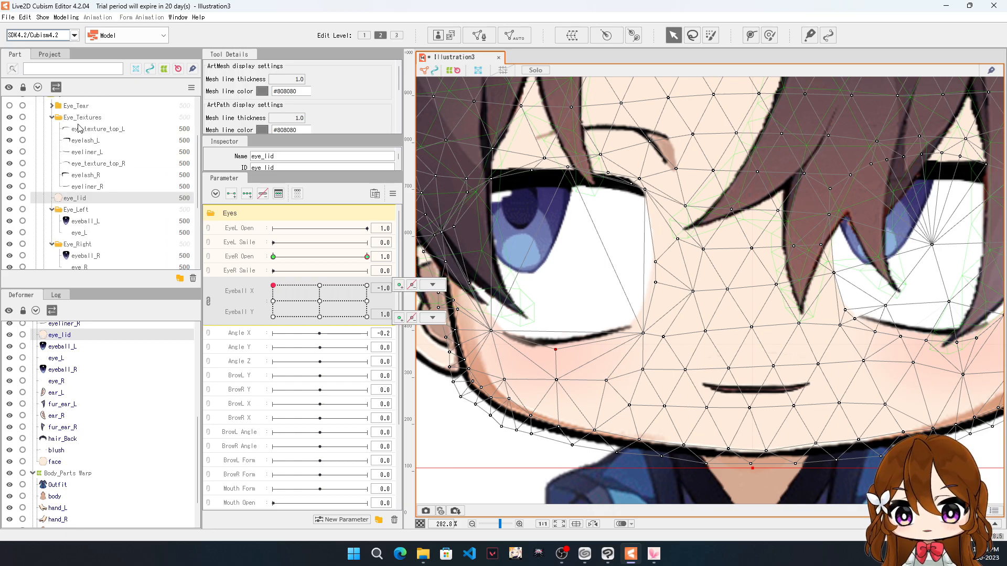
scroll(58, 132, up, 3)
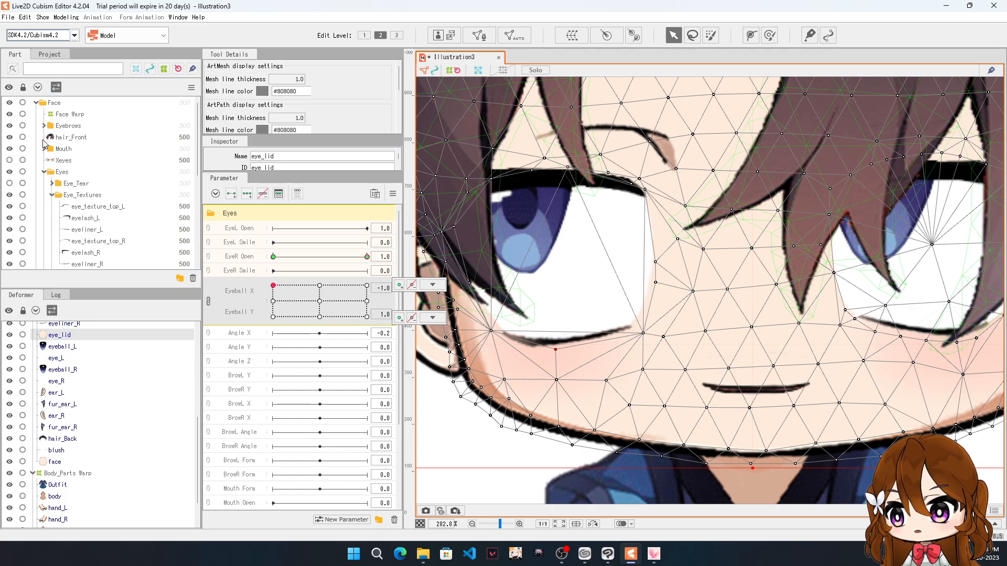
click(10, 138)
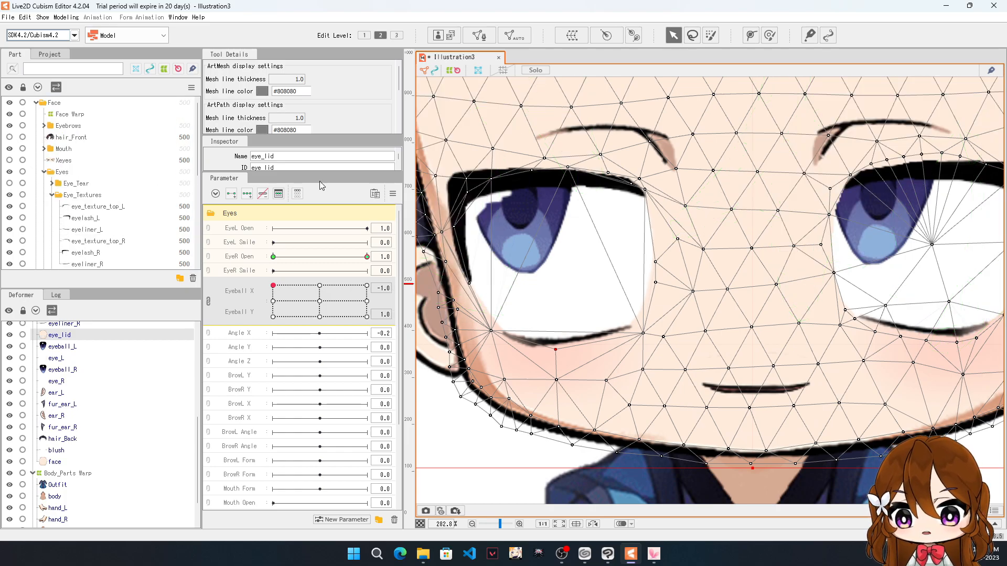
Step: Move the eye_lid vertices at the right eye's upper outer corner outward and above the eyelash to uncover the clipped eyeball
scroll(676, 256, down, 2)
scroll(568, 211, up, 4)
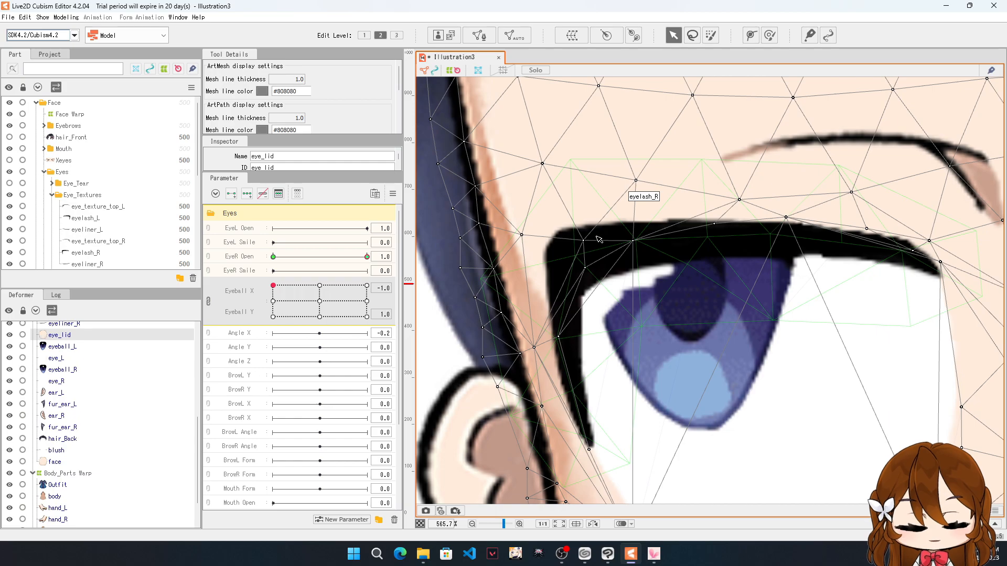
drag(583, 242, 560, 225)
drag(633, 241, 604, 210)
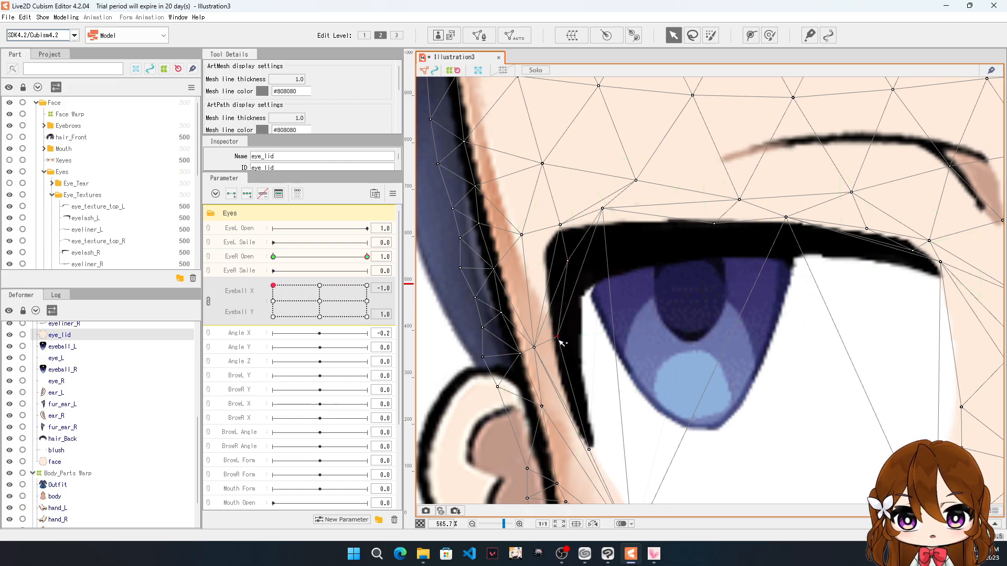
scroll(498, 239, down, 4)
scroll(712, 284, up, 1)
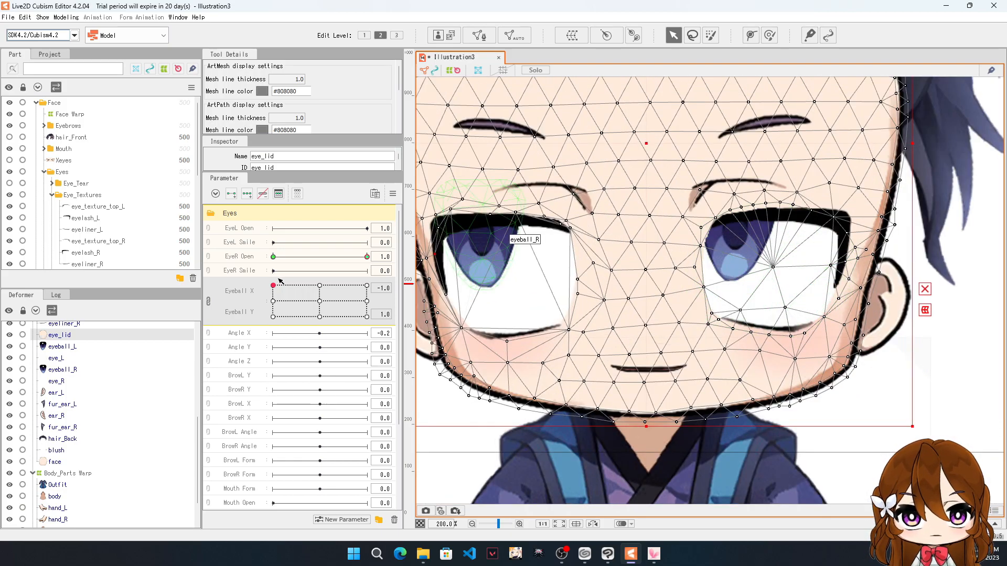
Step: At Eyeball X -1.0 and Eyeball Y -1.0, move the eye_lid vertex at the right eye's lower outer corner slightly outward and down
drag(273, 287, 260, 323)
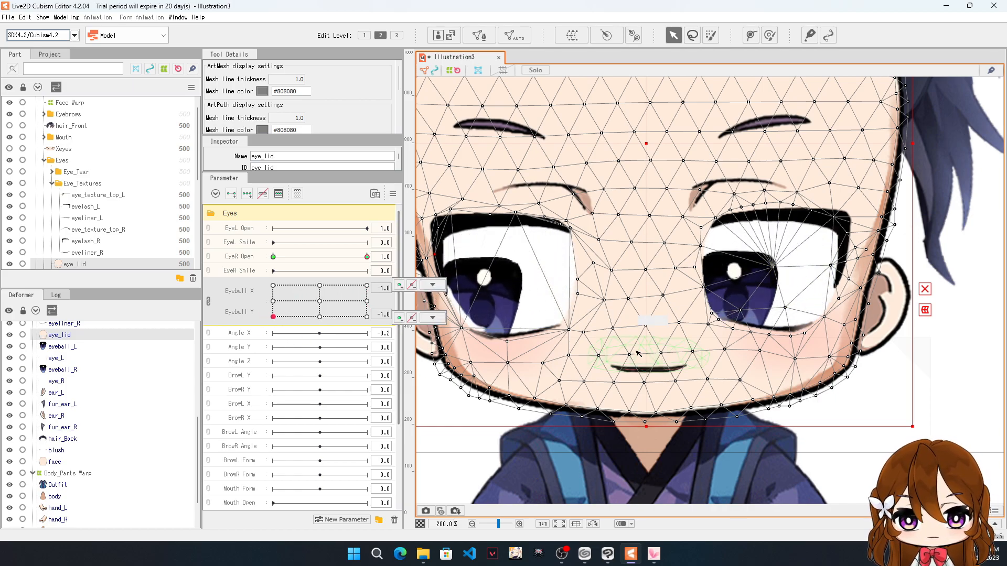
scroll(835, 379, down, 2)
scroll(523, 322, up, 6)
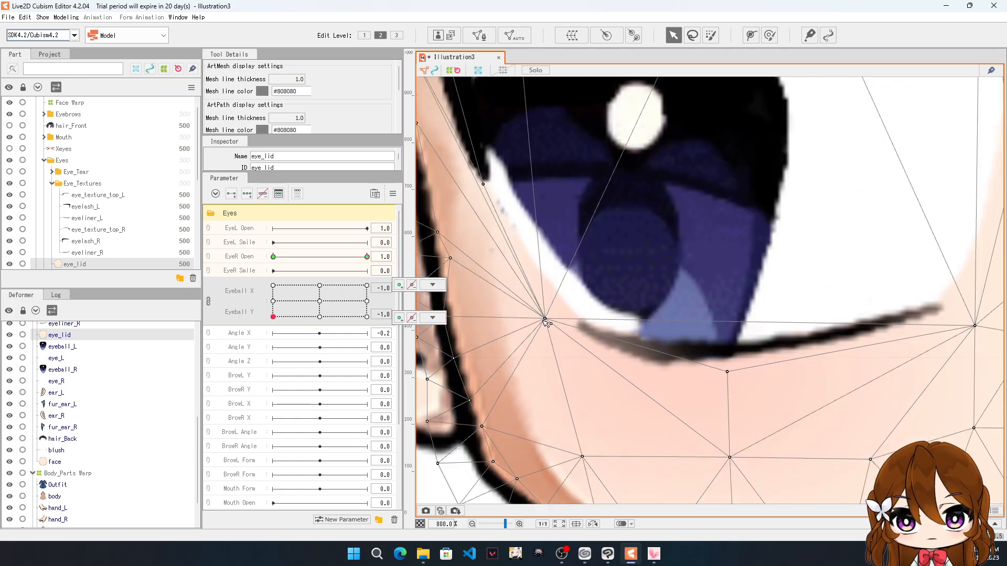
mouse_move(545, 320)
mouse_down()
mouse_move(543, 346)
mouse_move(507, 339)
mouse_move(534, 328)
mouse_up()
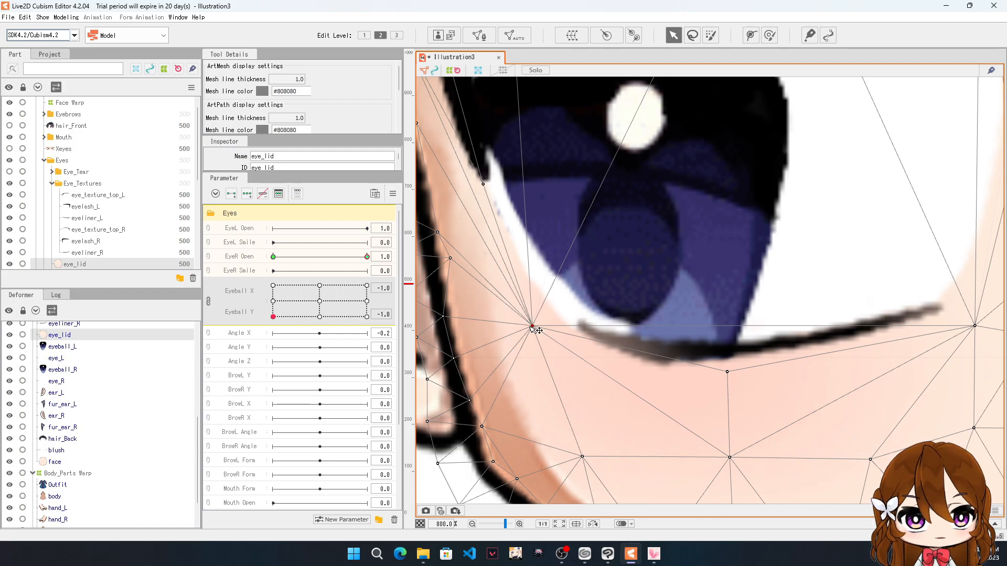
scroll(536, 329, down, 5)
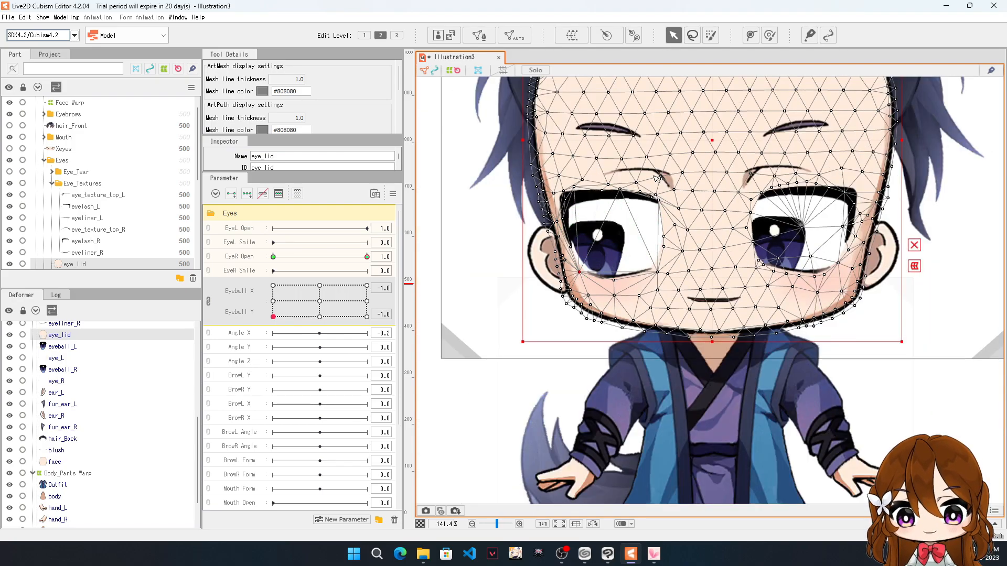
scroll(655, 178, down, 1)
scroll(719, 161, up, 2)
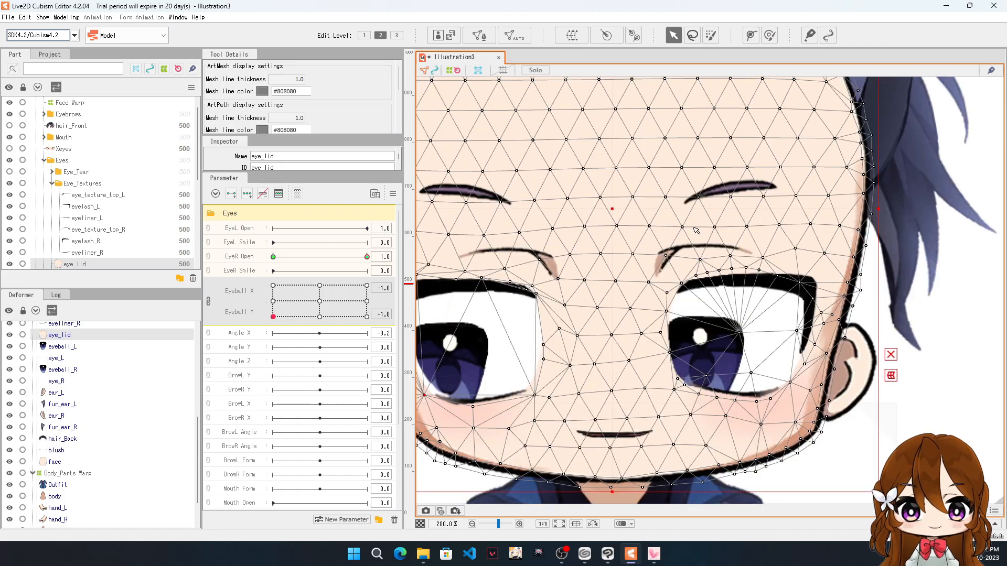
scroll(696, 230, down, 1)
Step: Deselect eye_lid and test the rig, ending at Eyeball X -0.3 and Eyeball Y -1.0 with EyeR Open at 0.0
click(492, 459)
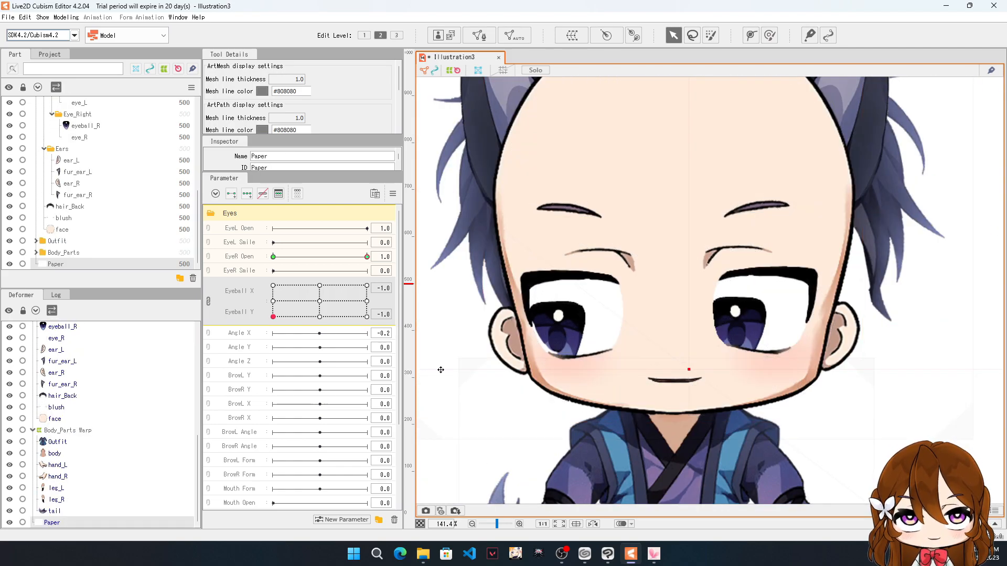
click(310, 315)
drag(320, 318, 296, 318)
drag(276, 256, 272, 300)
Step: Show the hair_Front part again and check the whole character with the eyes closed
scroll(101, 190, up, 5)
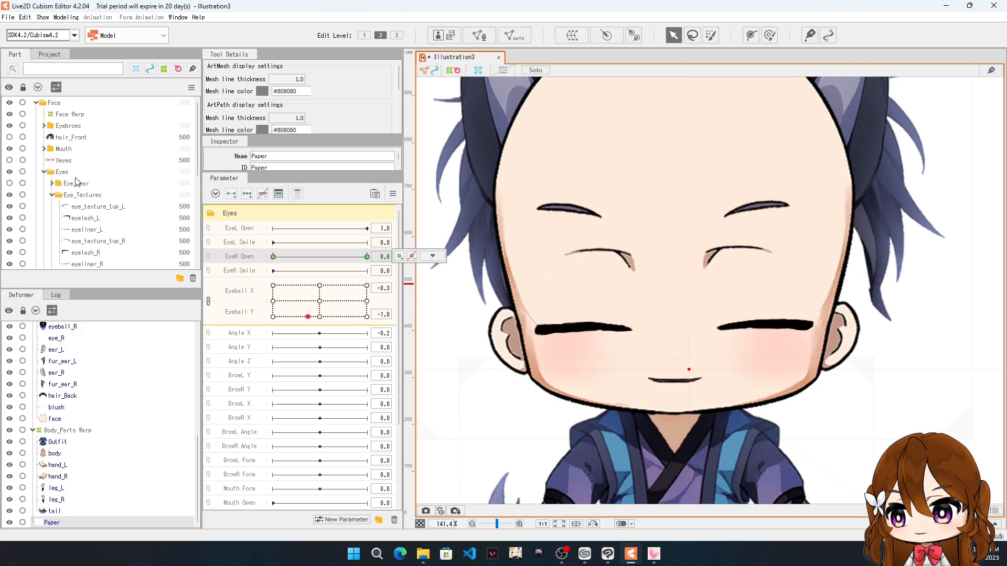
click(9, 137)
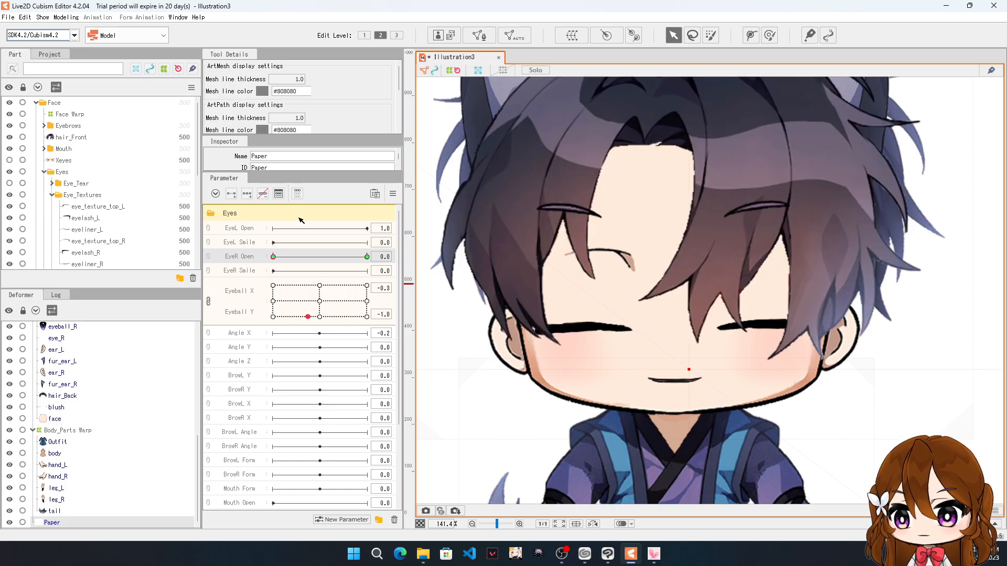
scroll(642, 268, down, 3)
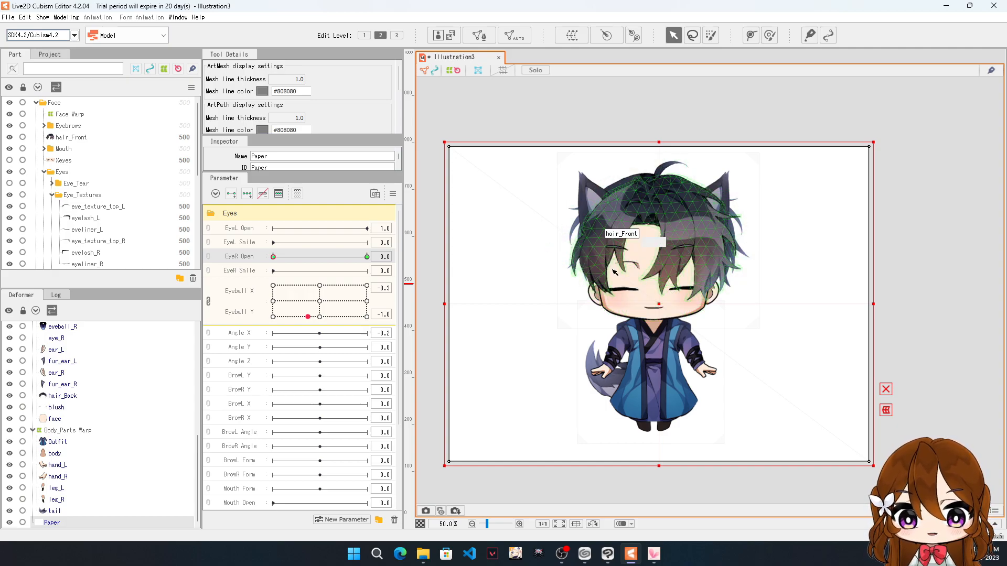
scroll(764, 272, down, 1)
scroll(668, 237, up, 3)
scroll(668, 237, down, 4)
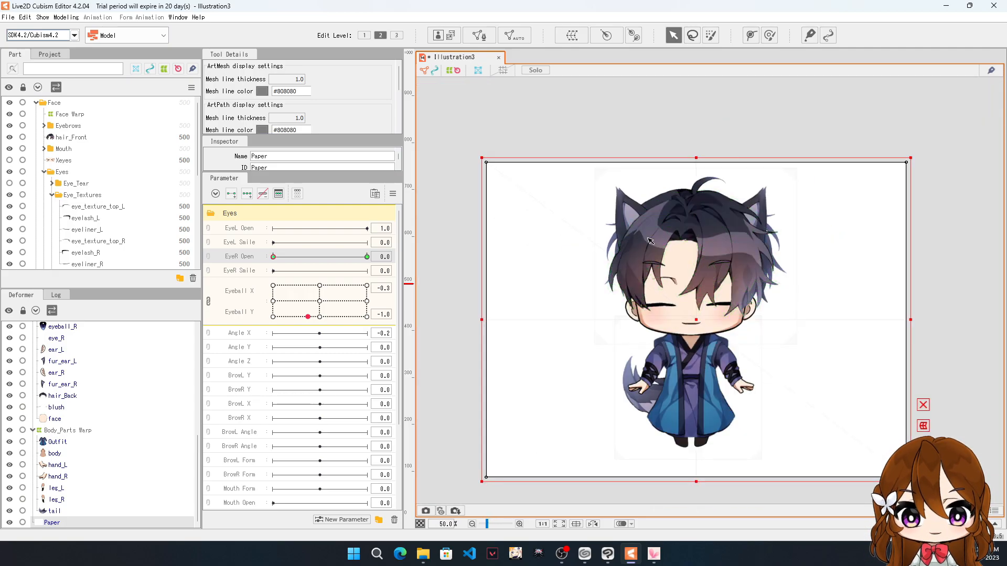
scroll(655, 252, up, 3)
scroll(653, 253, up, 1)
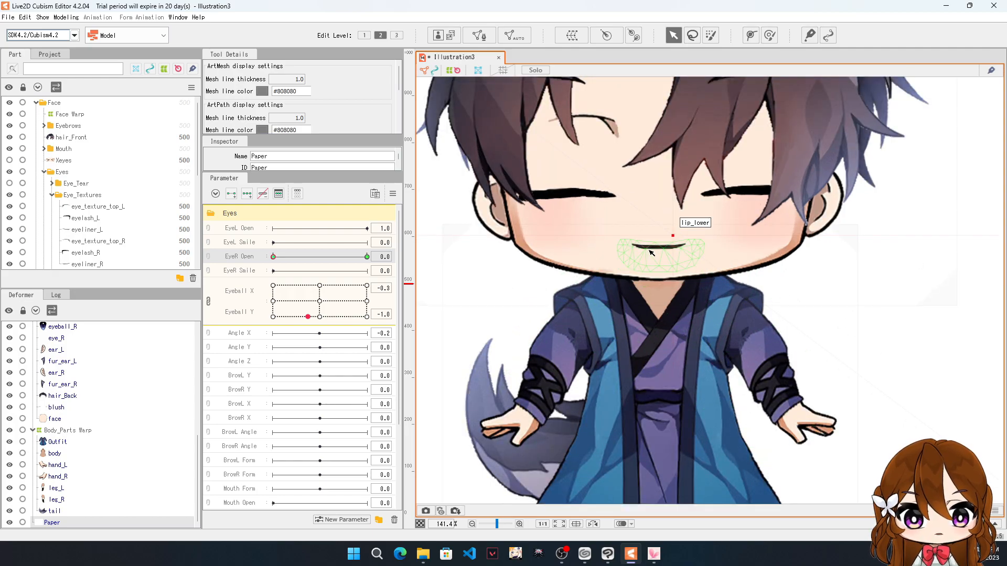
Step: Collapse the Eyes parameter group and create a new parameter group named Mouth
scroll(652, 252, up, 1)
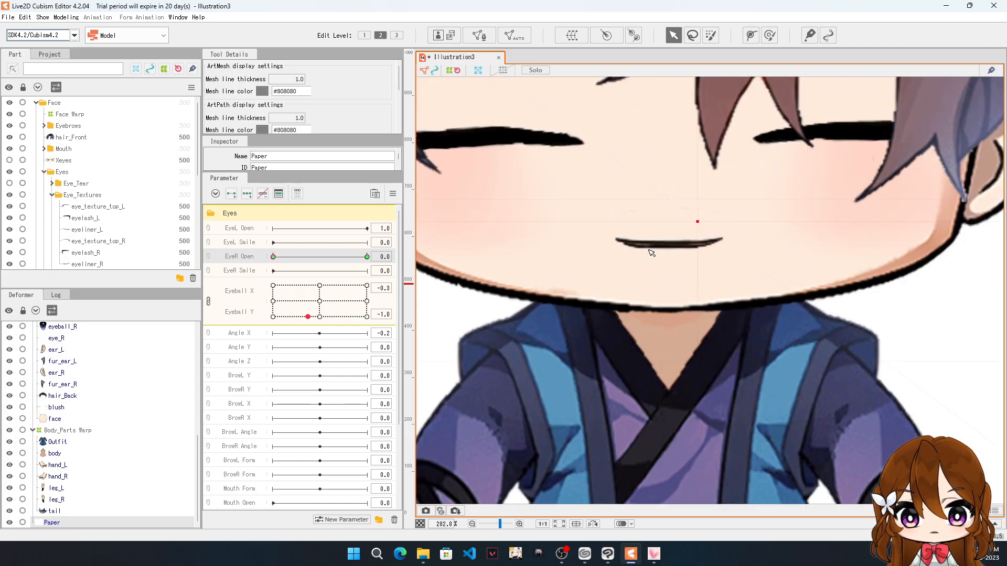
scroll(648, 247, down, 2)
scroll(619, 232, up, 3)
scroll(619, 232, up, 2)
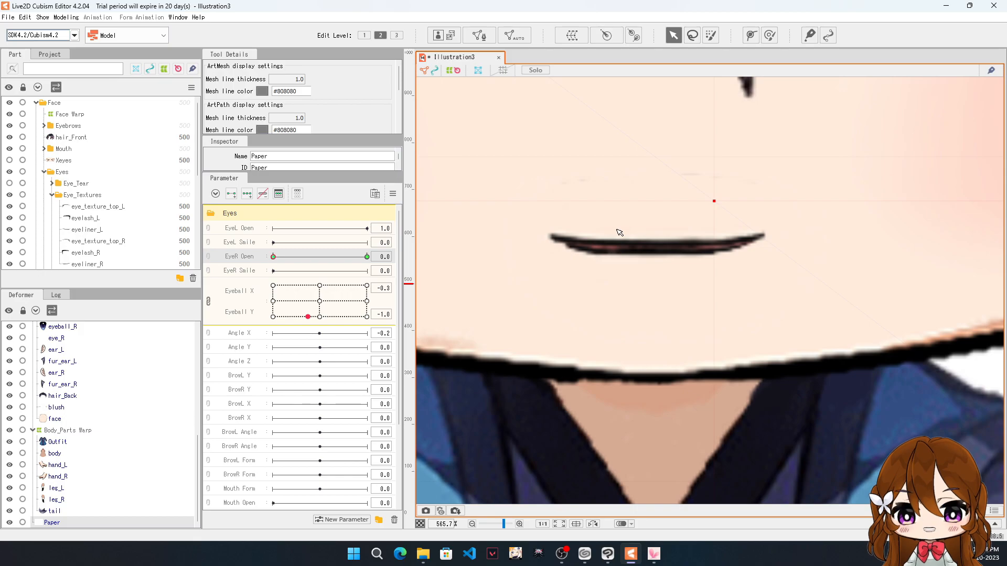
click(213, 214)
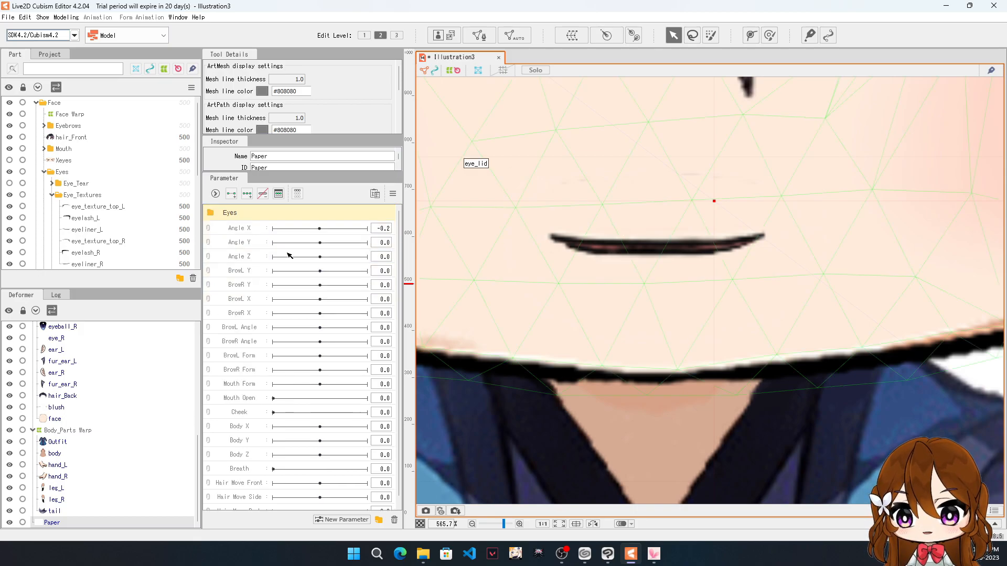
click(247, 195)
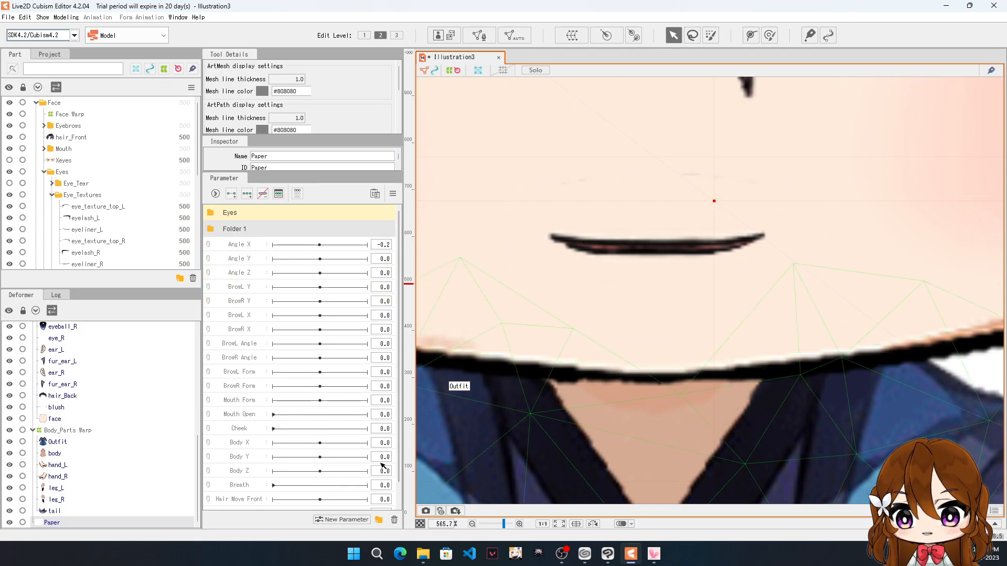
double_click(238, 228)
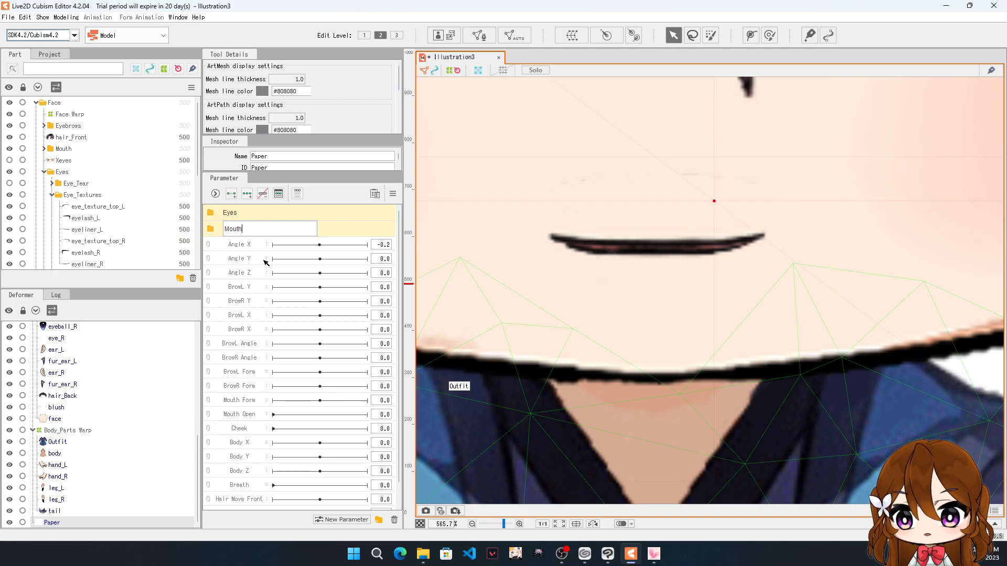
key(Return)
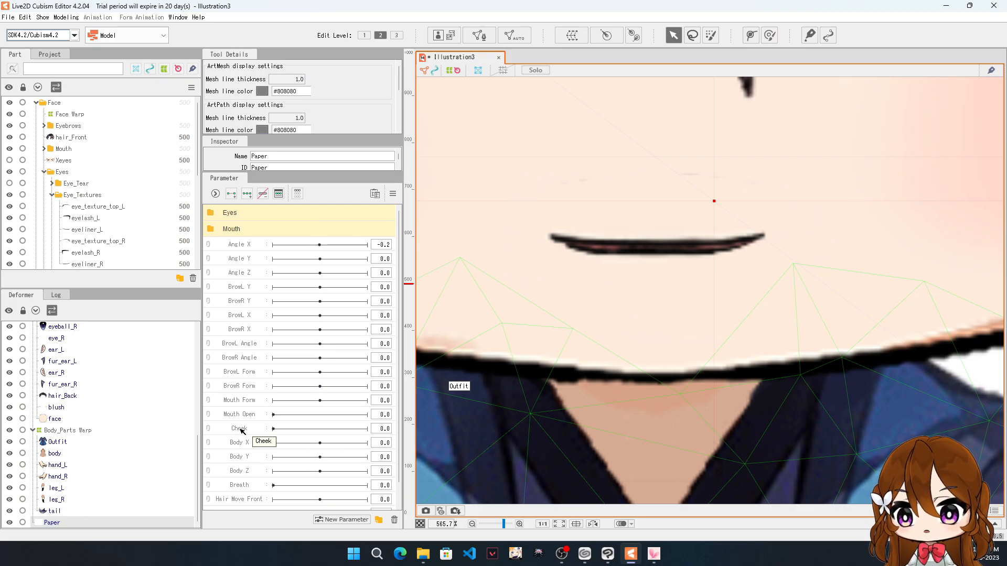
Step: Move the Mouth Form and Mouth Open parameters into the Mouth group and expand the group
click(239, 400)
shift+click(265, 414)
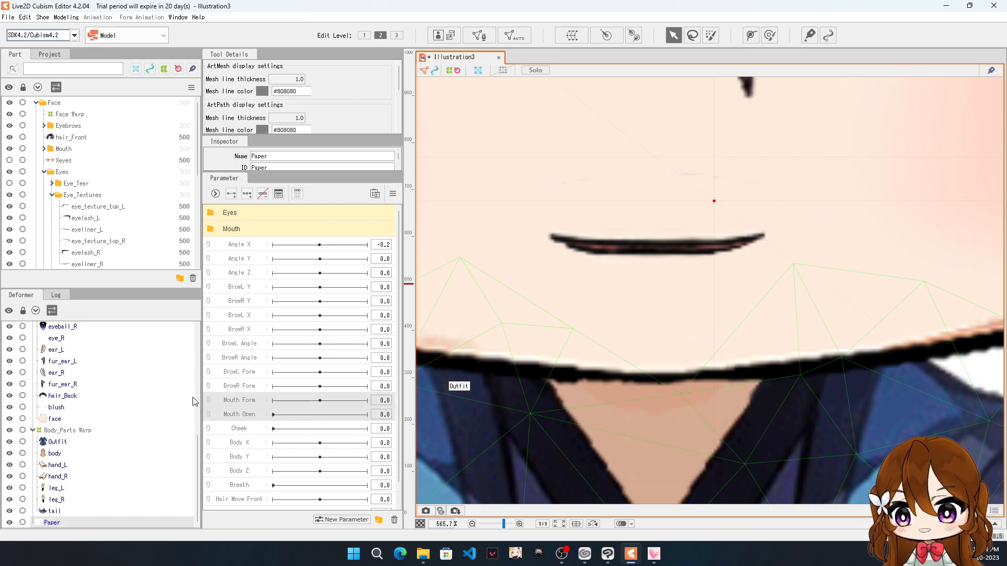
drag(240, 400, 231, 229)
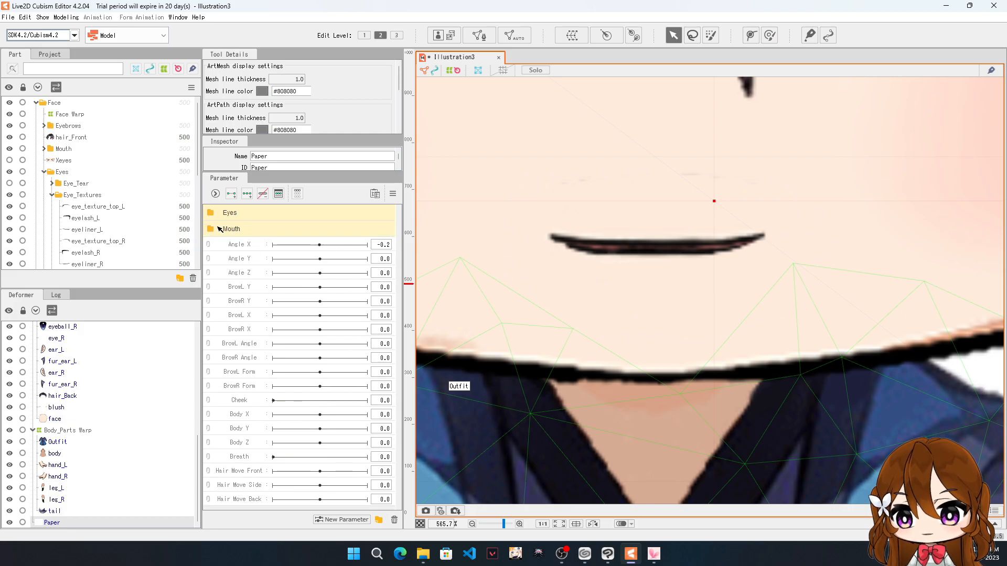
click(219, 230)
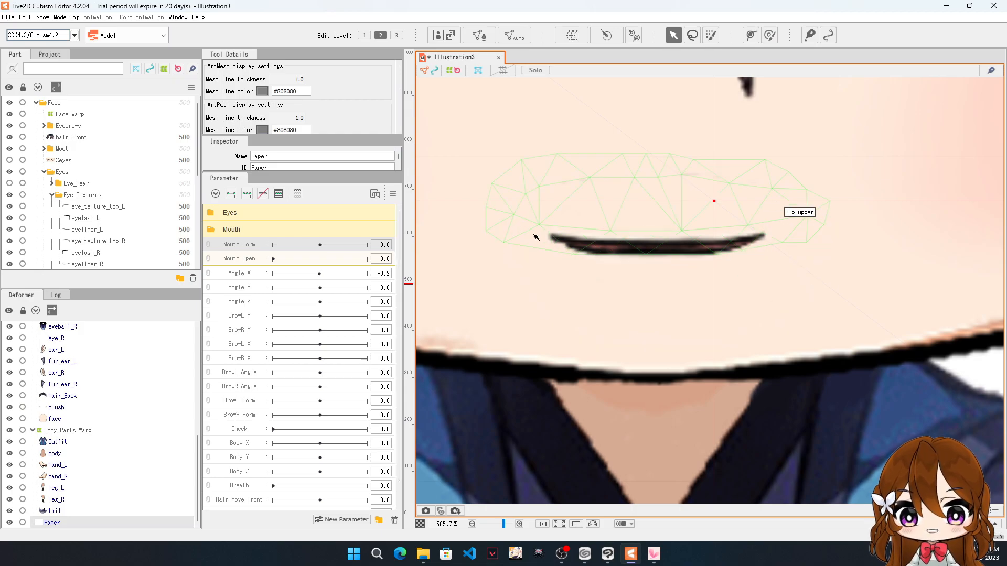
click(222, 260)
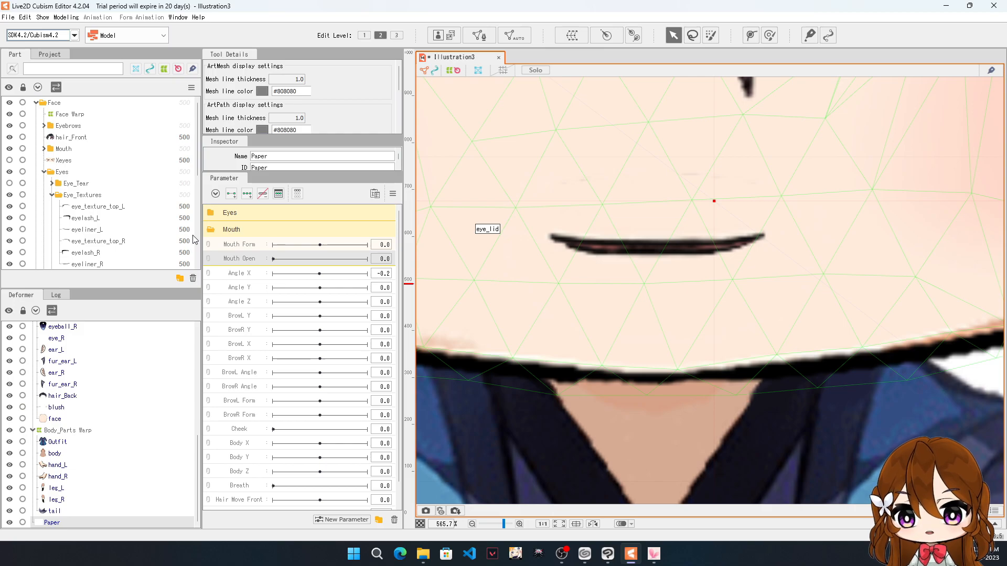
click(244, 246)
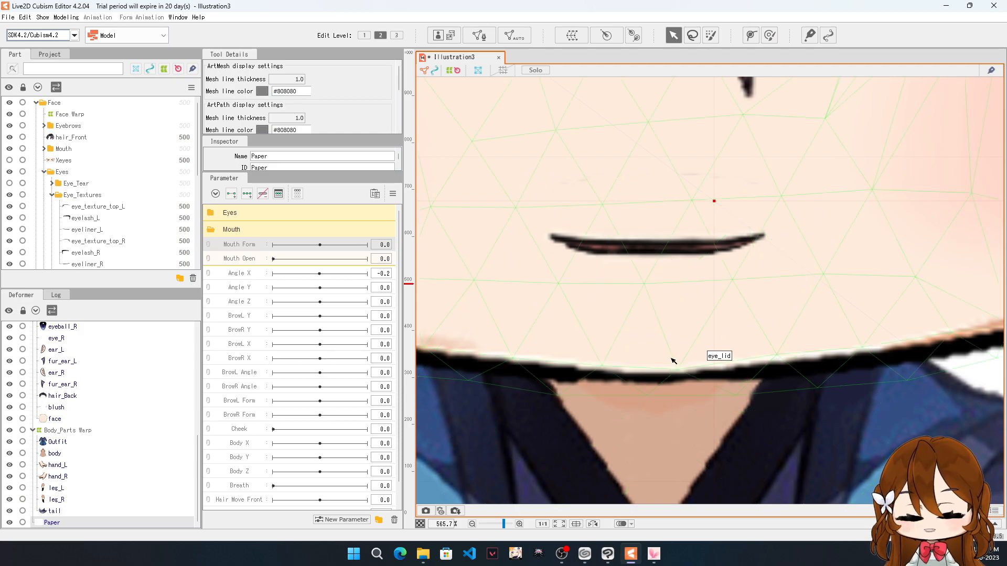
Step: Select the six mouth parts together: lip_upper, lip_lower, upper_teeth, lower_teeth, mouth and mouth_bg
scroll(64, 365, up, 8)
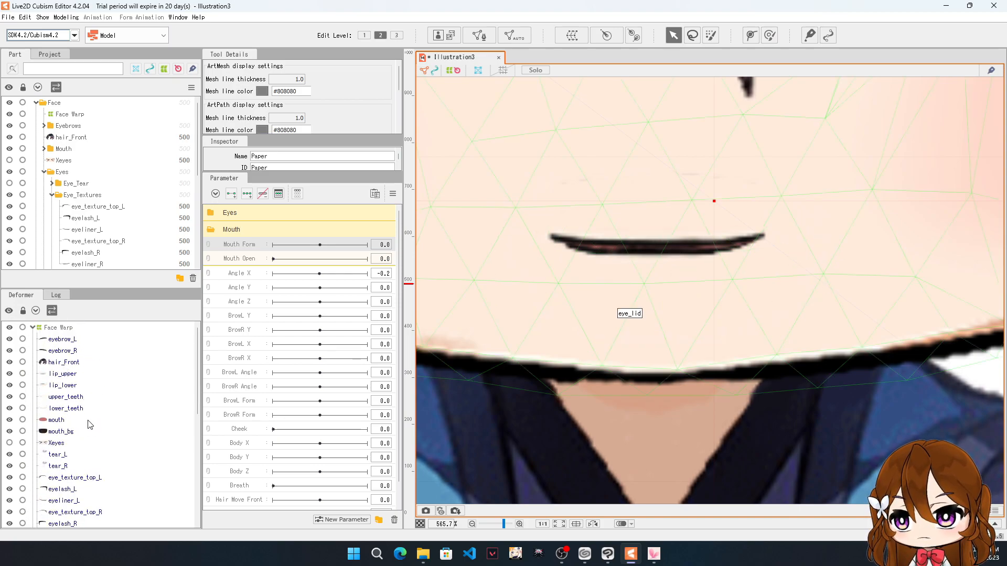
scroll(90, 420, down, 1)
click(61, 381)
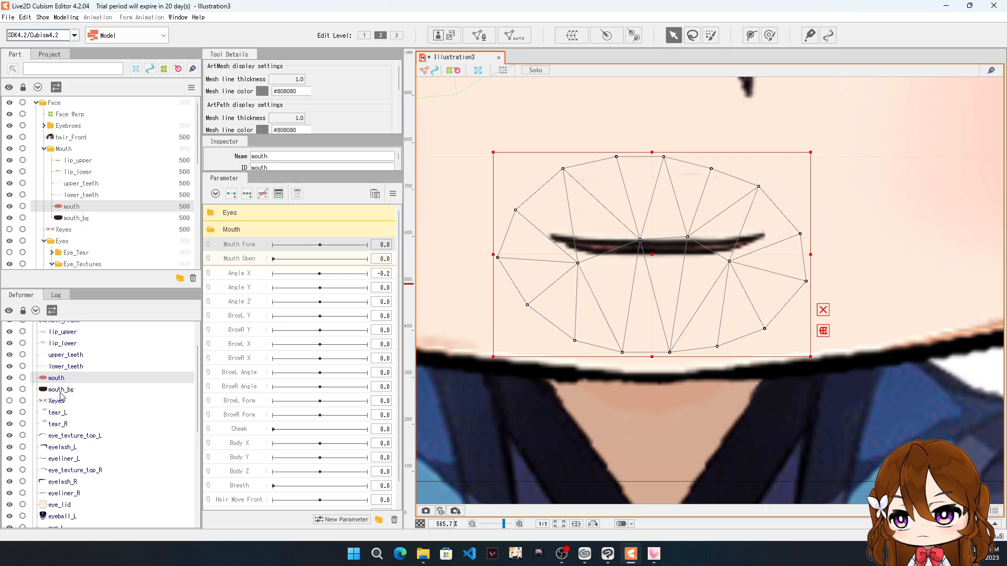
click(59, 391)
ctrl+click(60, 382)
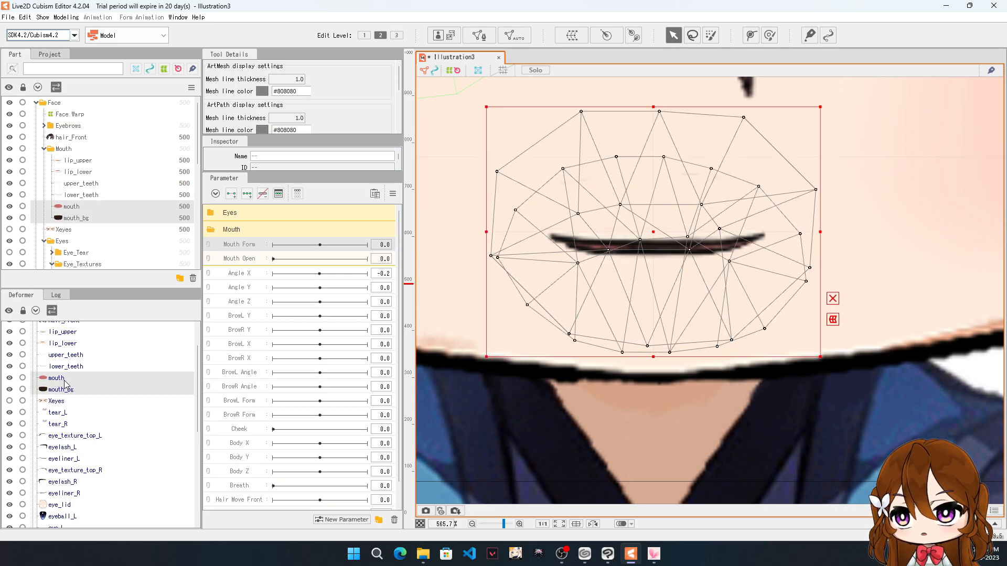
ctrl+click(68, 367)
ctrl+click(70, 355)
ctrl+click(71, 343)
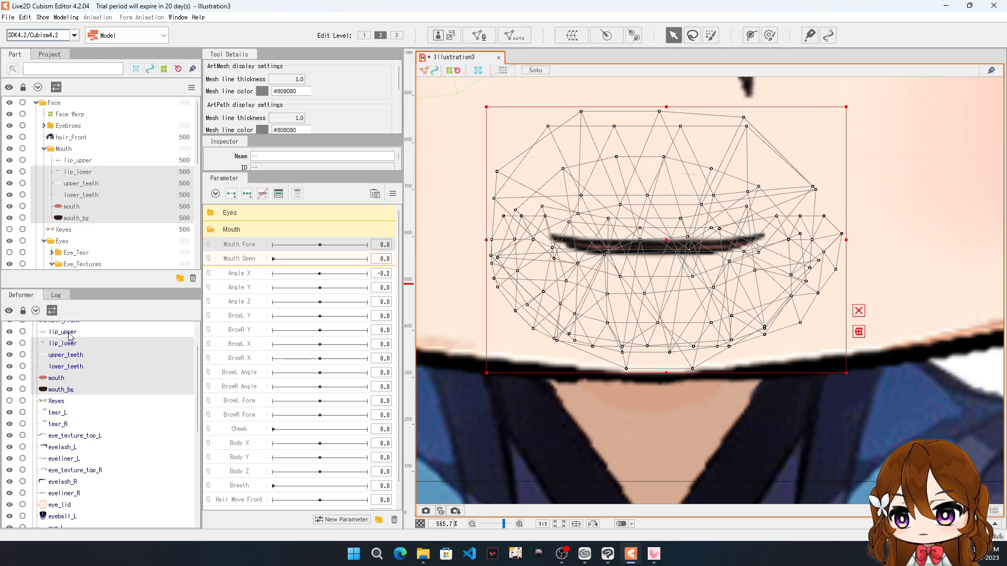
ctrl+click(70, 332)
scroll(89, 369, up, 2)
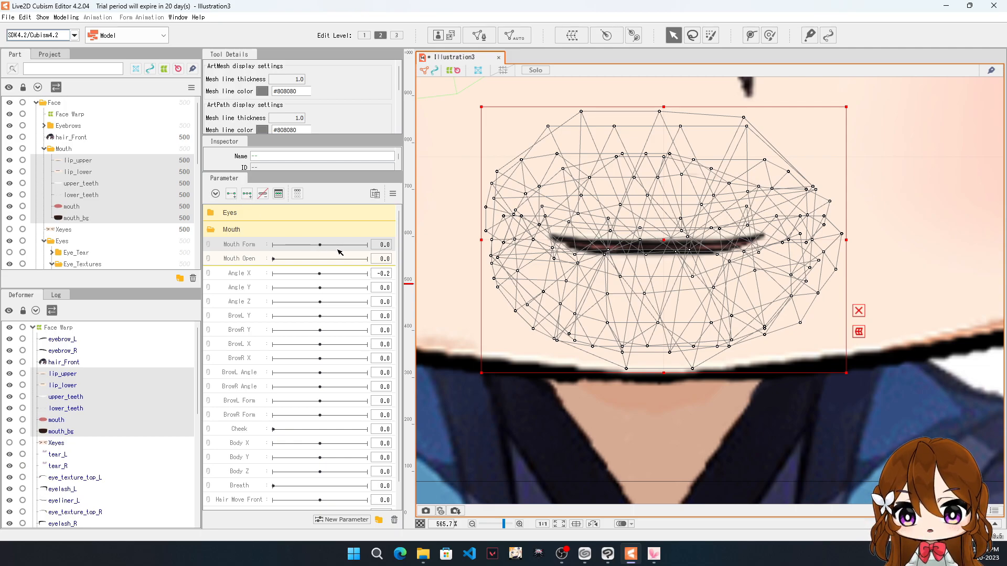
Step: Add three keys to Mouth Form and two keys to Mouth Open for the selected mouth parts
click(245, 195)
click(244, 259)
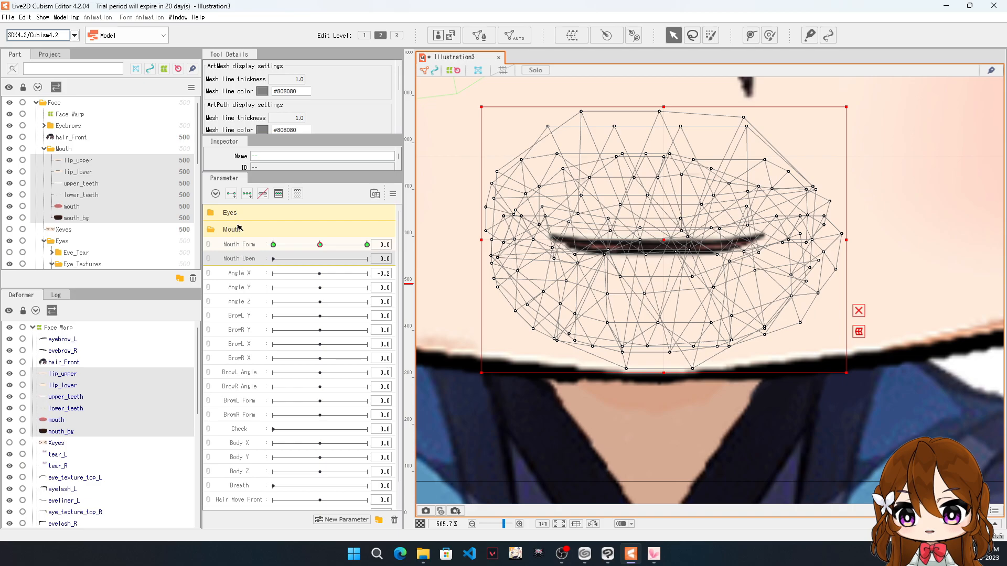
click(233, 197)
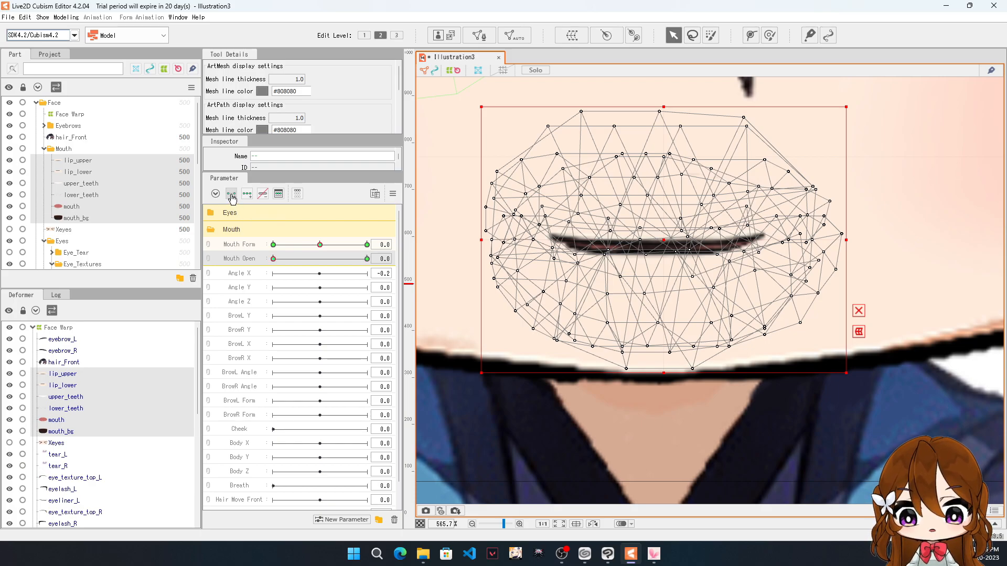
click(249, 246)
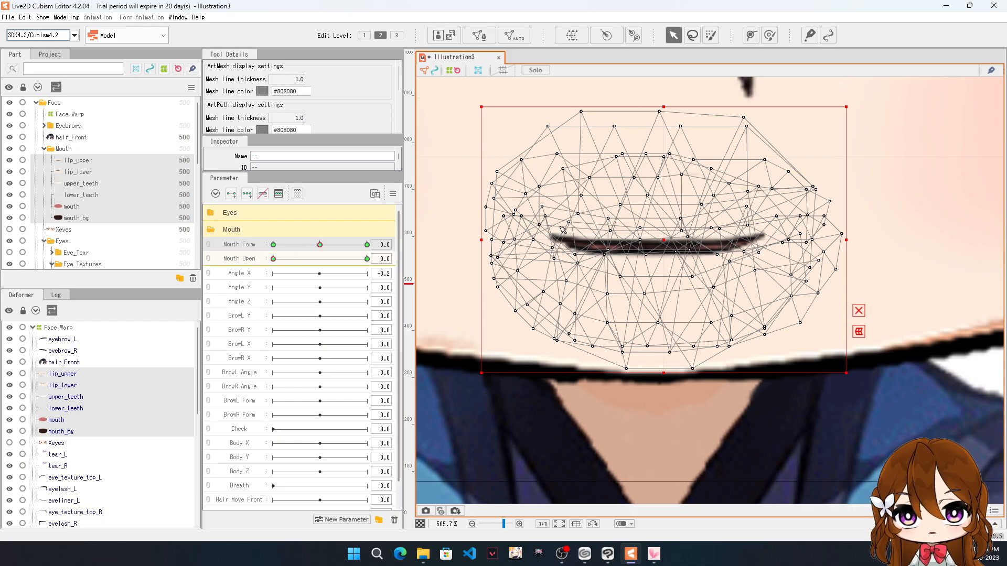
Step: Select only the lip_upper part and activate the Deform Path tool for it
scroll(563, 226, down, 1)
scroll(617, 220, up, 1)
scroll(618, 220, up, 1)
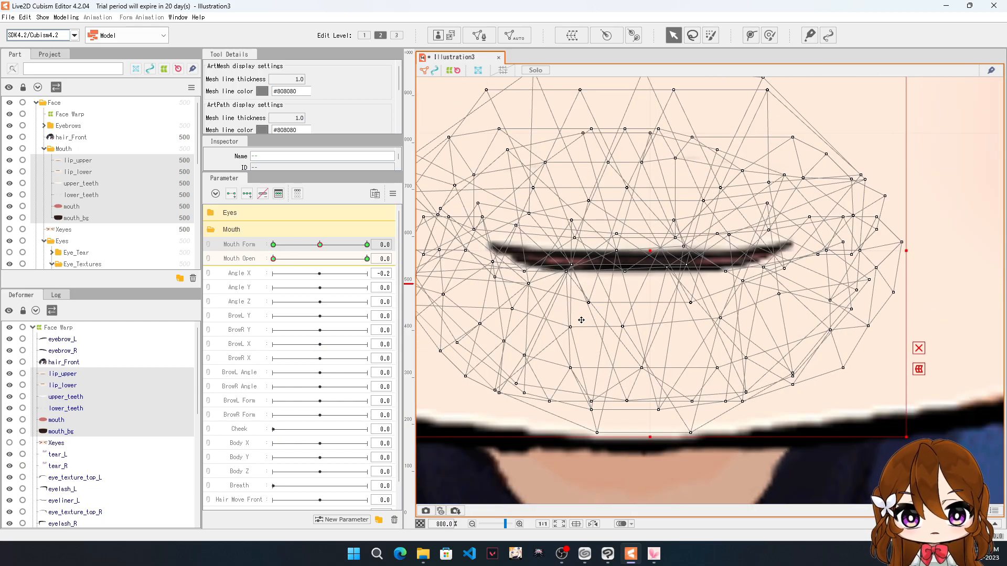
click(62, 374)
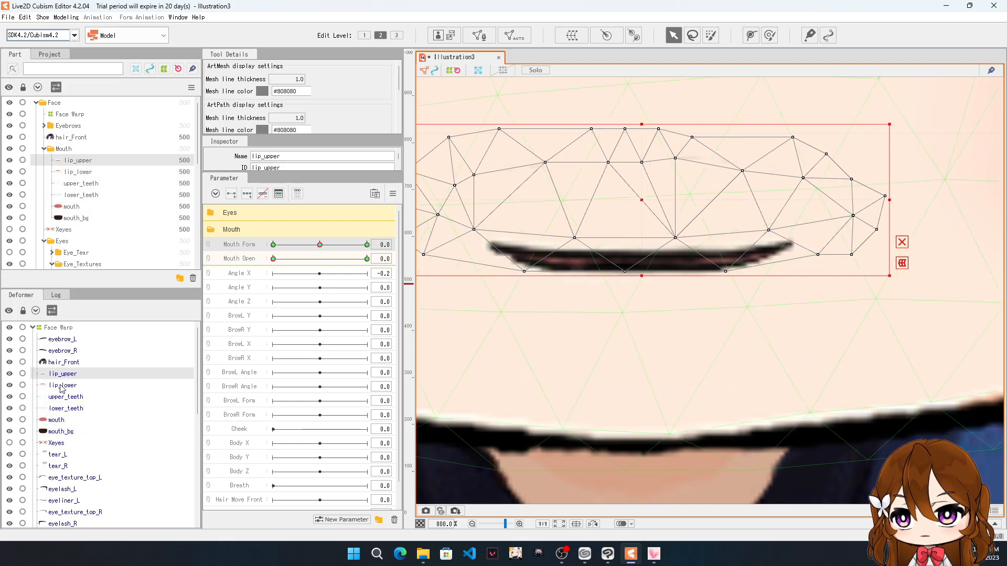
scroll(627, 206, down, 1)
scroll(657, 163, up, 2)
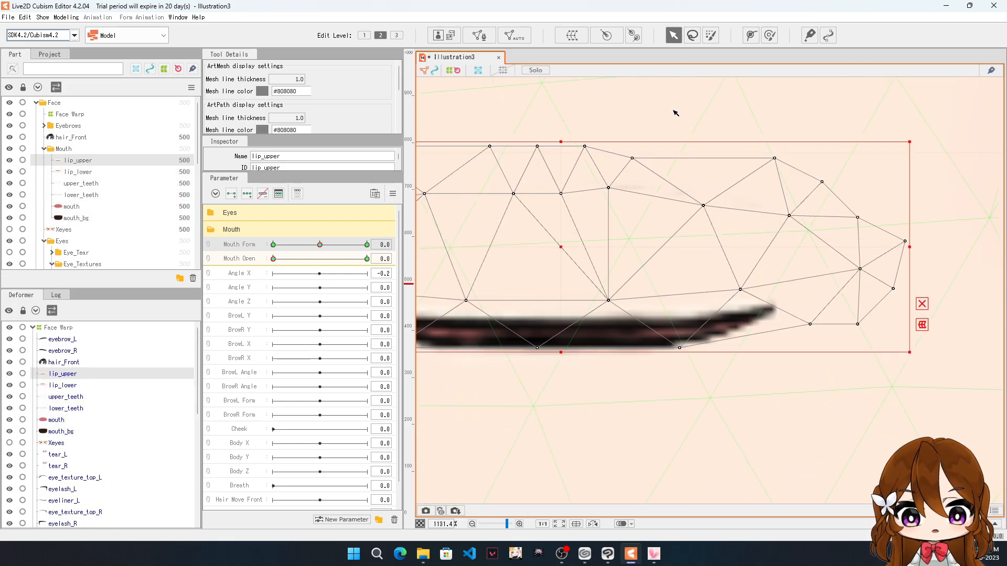
click(749, 40)
scroll(815, 206, down, 2)
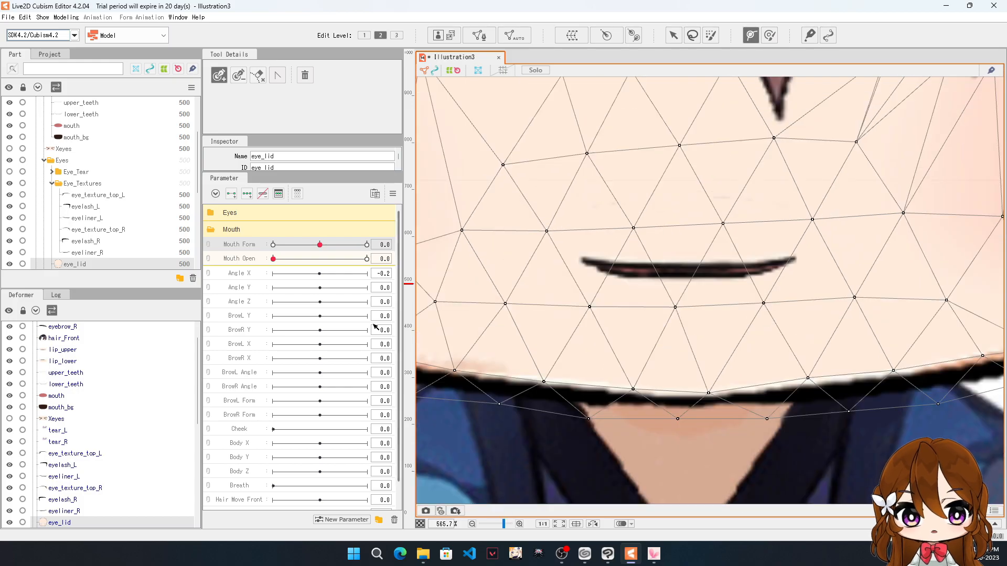
click(62, 350)
scroll(681, 252, up, 2)
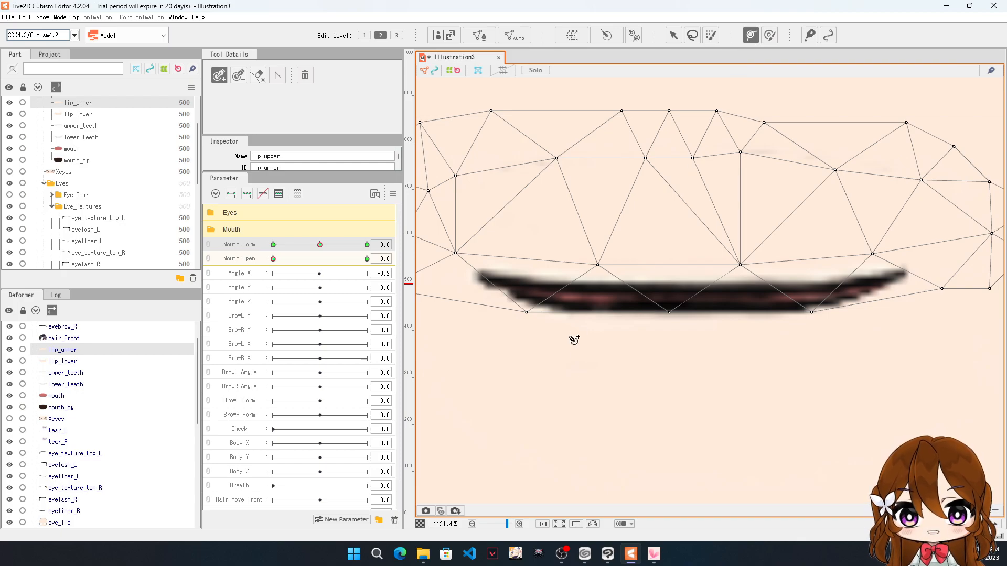
Step: Draw a nine-point deform path along the upper lip line from one mouth corner to the other, then return to the selection tool
scroll(564, 330, down, 1)
scroll(559, 222, up, 1)
scroll(576, 296, down, 1)
scroll(561, 278, up, 1)
click(484, 313)
click(529, 323)
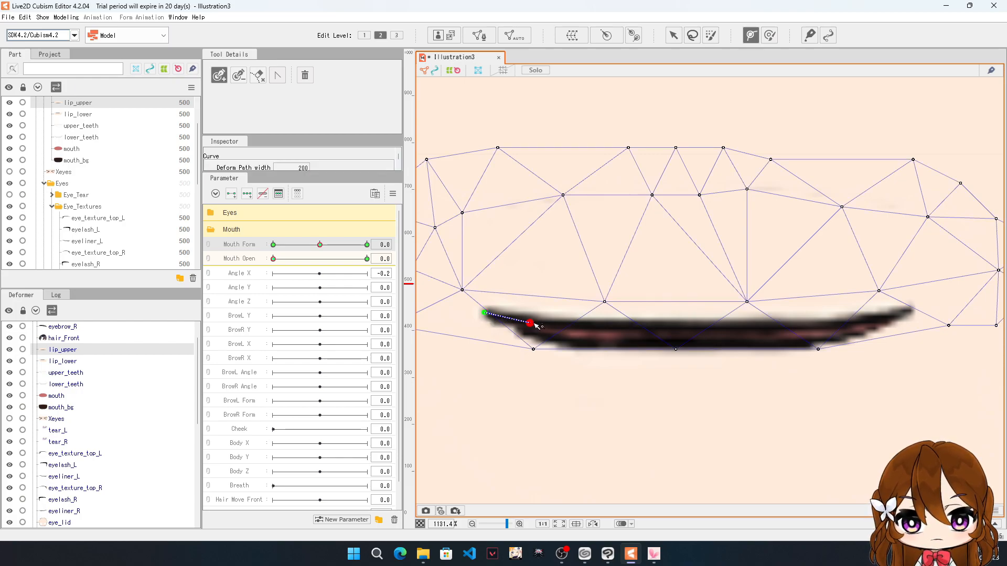
click(582, 325)
click(632, 326)
click(689, 324)
click(756, 326)
click(813, 325)
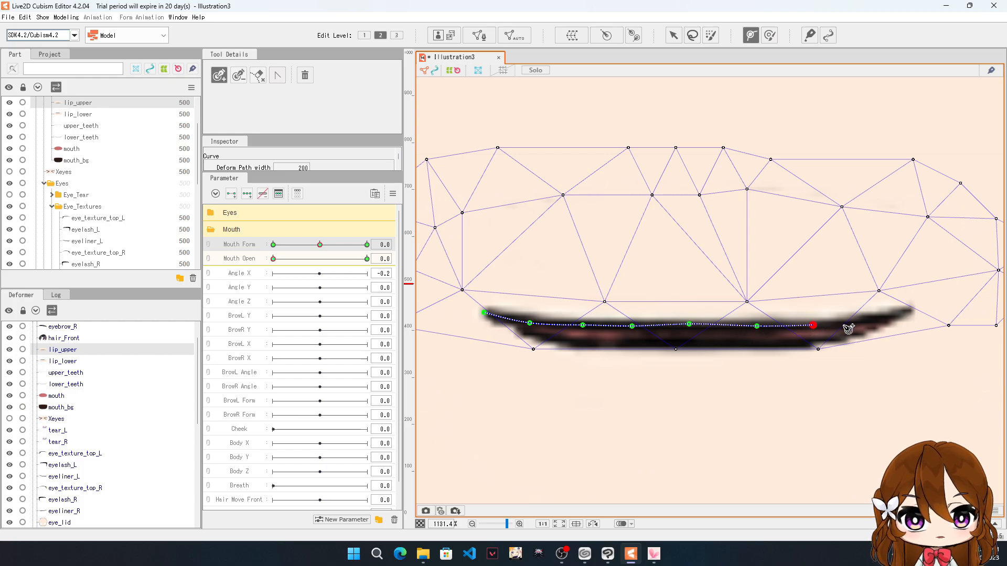
click(913, 312)
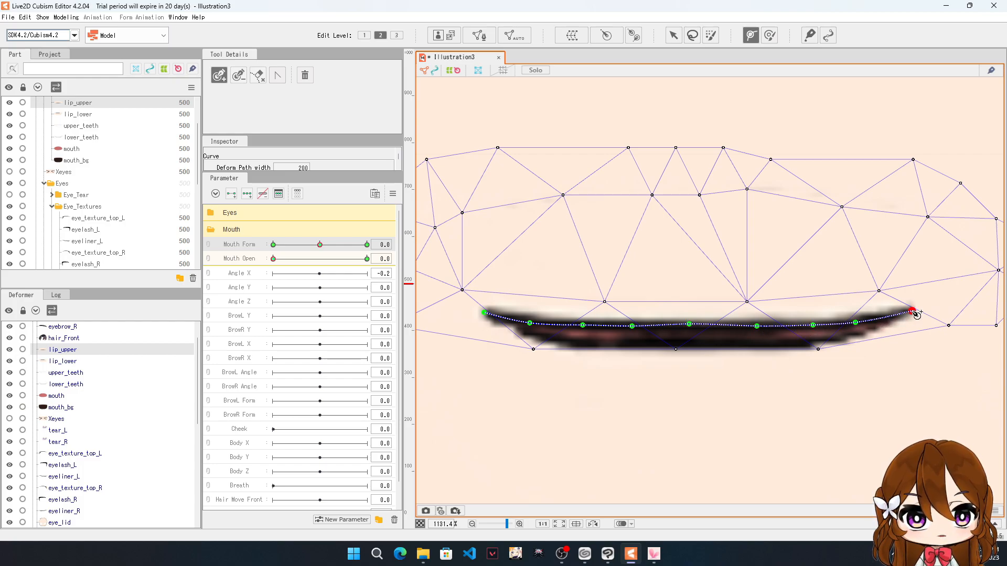
click(673, 41)
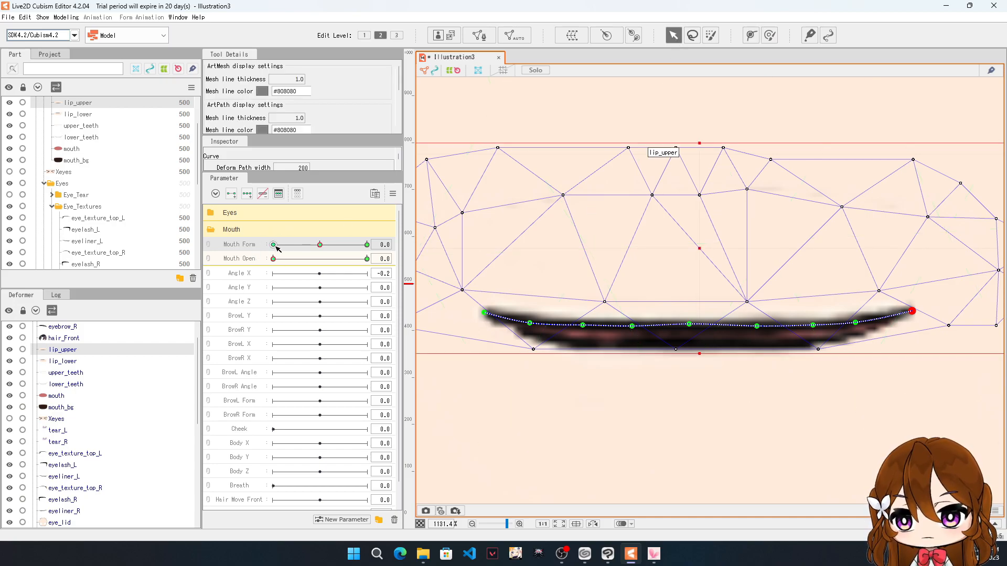
Step: At Mouth Form -1.0, shift the path points on the left half of lip_upper toward the centre and spread the nearby mesh vertices
drag(321, 247, 273, 246)
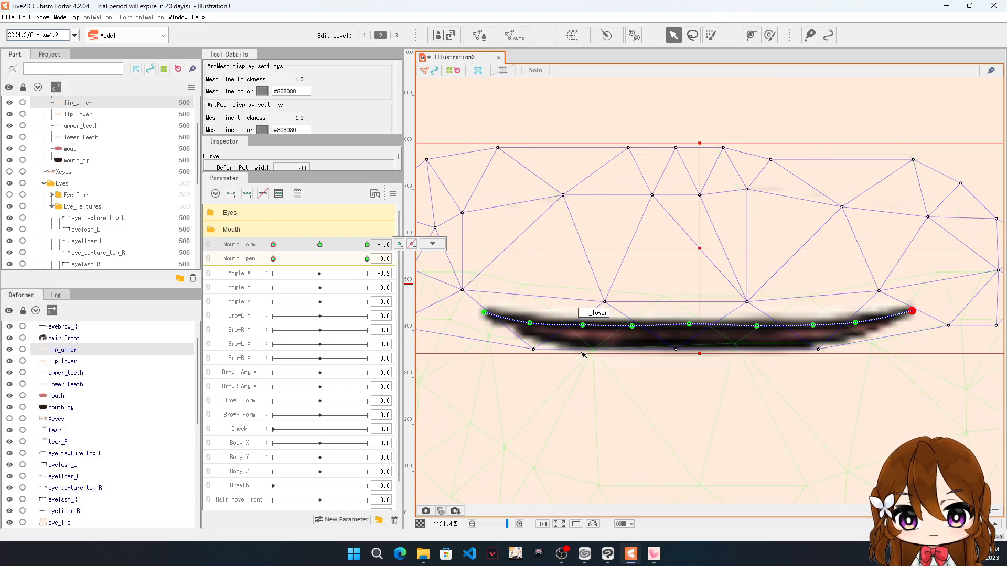
drag(633, 326, 647, 327)
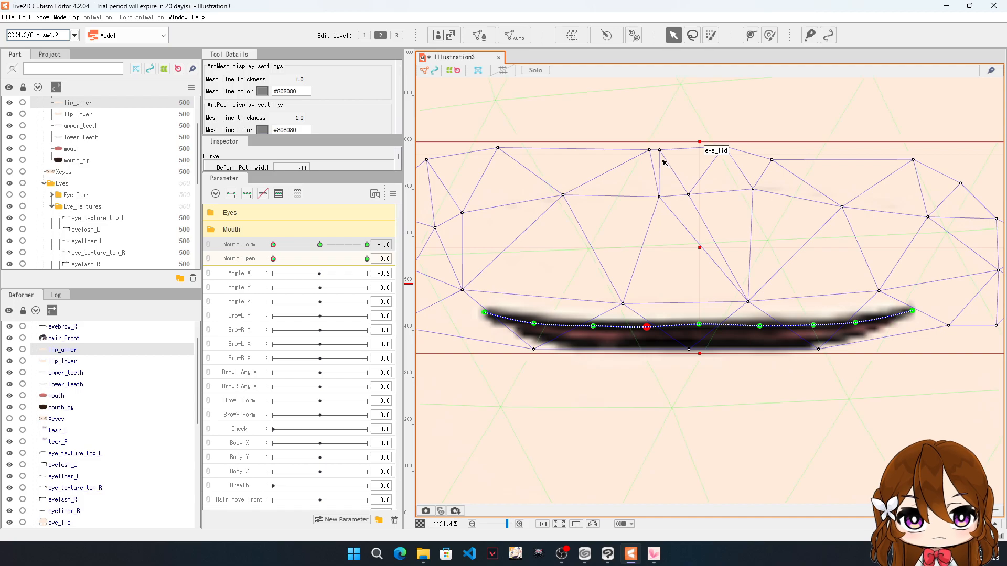
mouse_move(597, 325)
mouse_down()
mouse_move(626, 325)
mouse_move(607, 326)
mouse_up()
drag(542, 326, 593, 325)
drag(640, 199, 572, 164)
drag(558, 324, 572, 326)
drag(502, 319, 559, 330)
drag(479, 246, 487, 142)
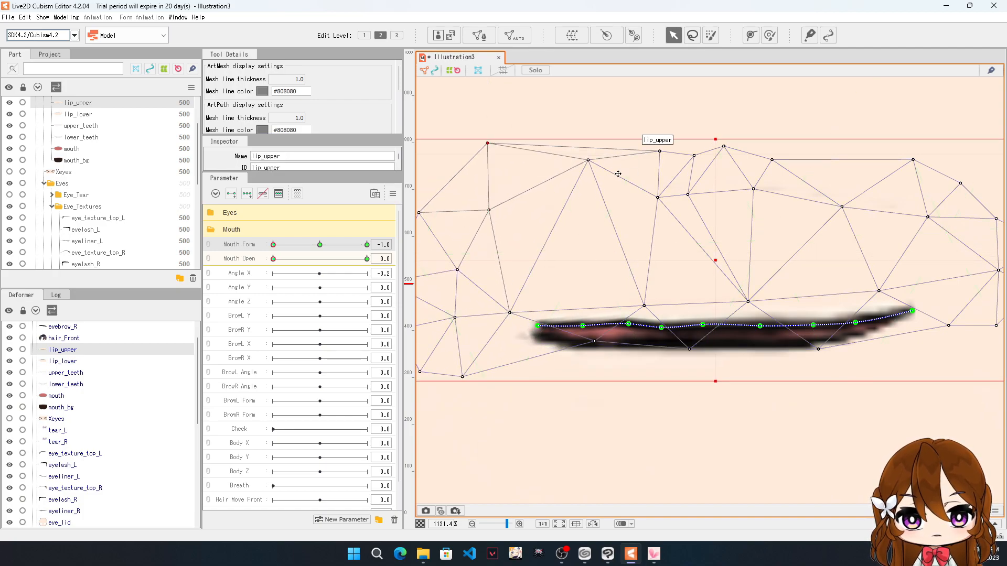
Step: Raise lip_upper's upper middle mesh vertices and shift the path points on its right half toward the centre
drag(660, 151, 655, 124)
drag(694, 156, 729, 124)
drag(759, 325, 749, 325)
drag(709, 123, 686, 116)
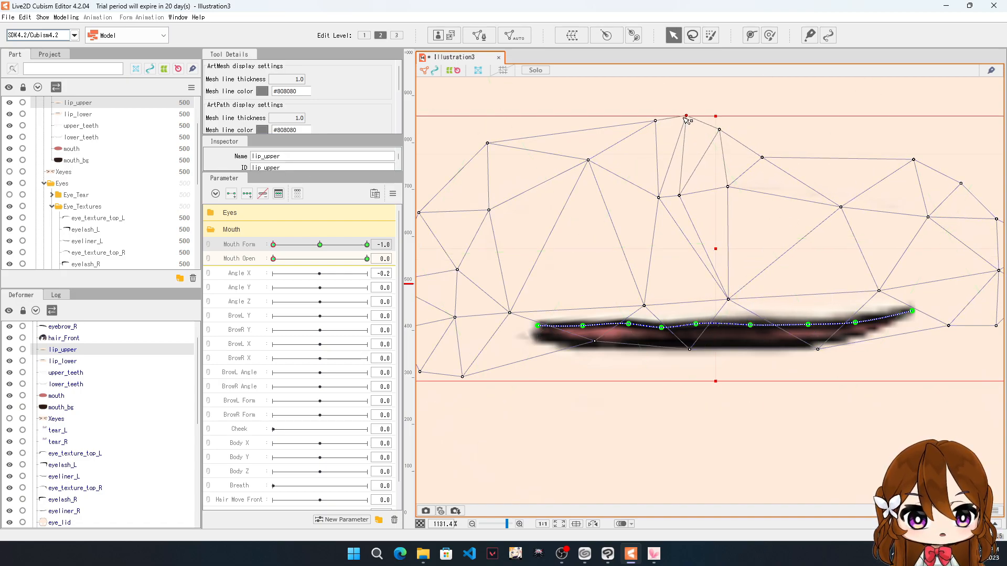
drag(679, 195, 698, 171)
drag(806, 326, 829, 325)
drag(764, 216, 764, 132)
key(ctrl+z)
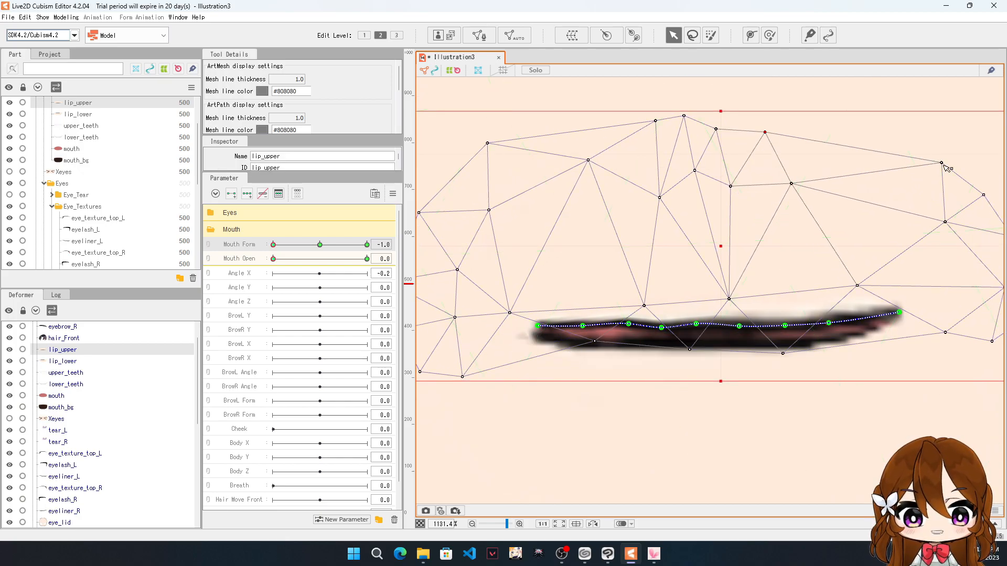
Step: Move the path end at lip_upper's right corner inward and raise the mesh vertices around that corner
drag(899, 314, 850, 318)
drag(898, 234, 907, 205)
drag(905, 168, 913, 138)
drag(941, 209, 957, 176)
drag(967, 253, 979, 242)
Step: Nudge the path points just left of lip_upper's middle to smooth the upper lip line
scroll(710, 198, down, 2)
scroll(711, 199, up, 2)
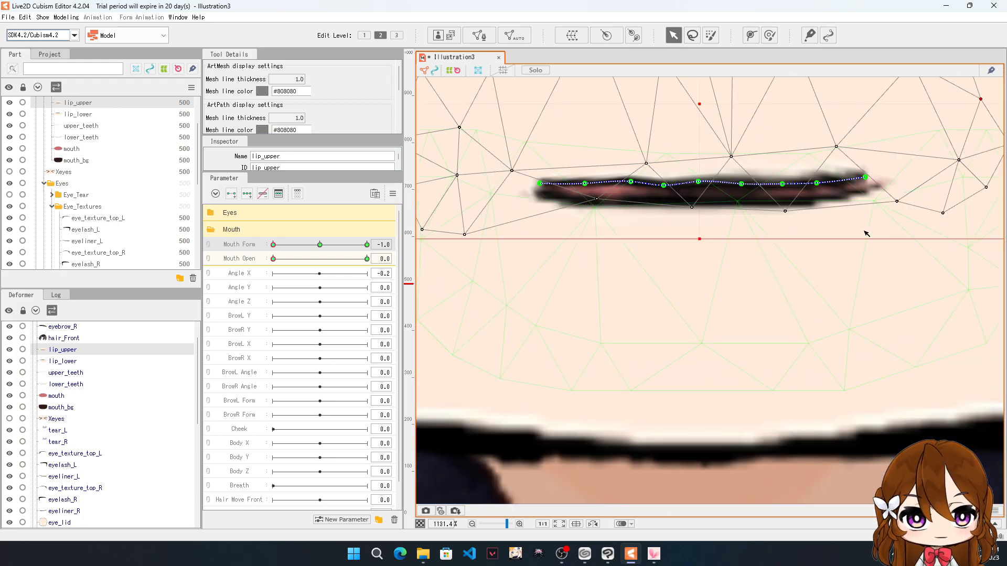
click(663, 185)
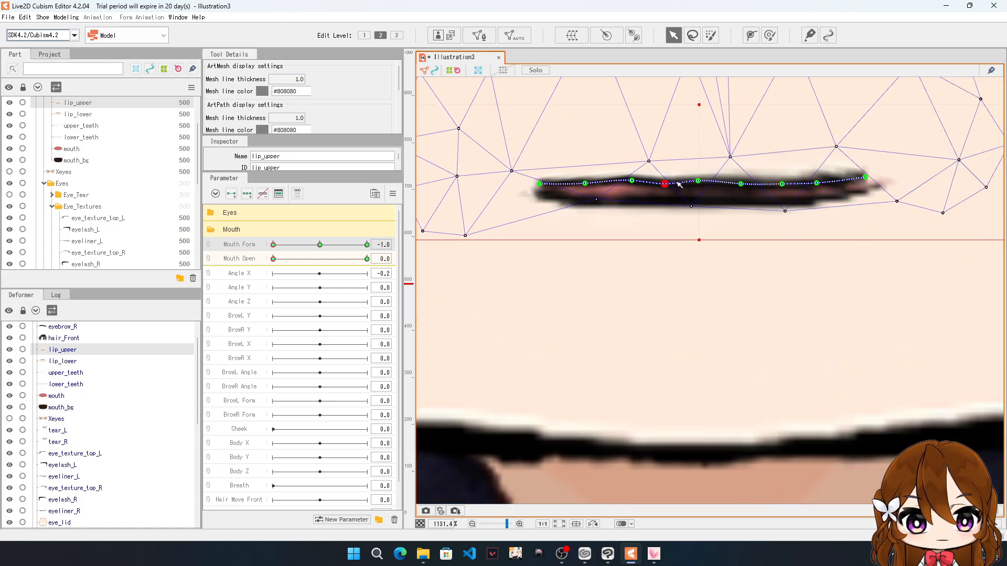
scroll(703, 212, down, 3)
scroll(707, 129, up, 2)
drag(703, 175, 665, 170)
scroll(673, 197, down, 1)
scroll(690, 240, up, 3)
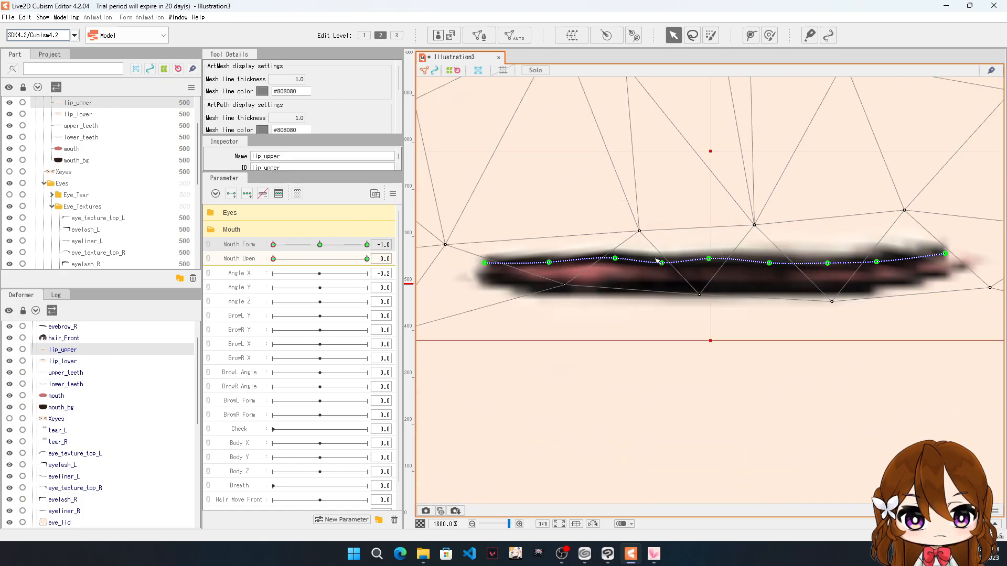
click(664, 262)
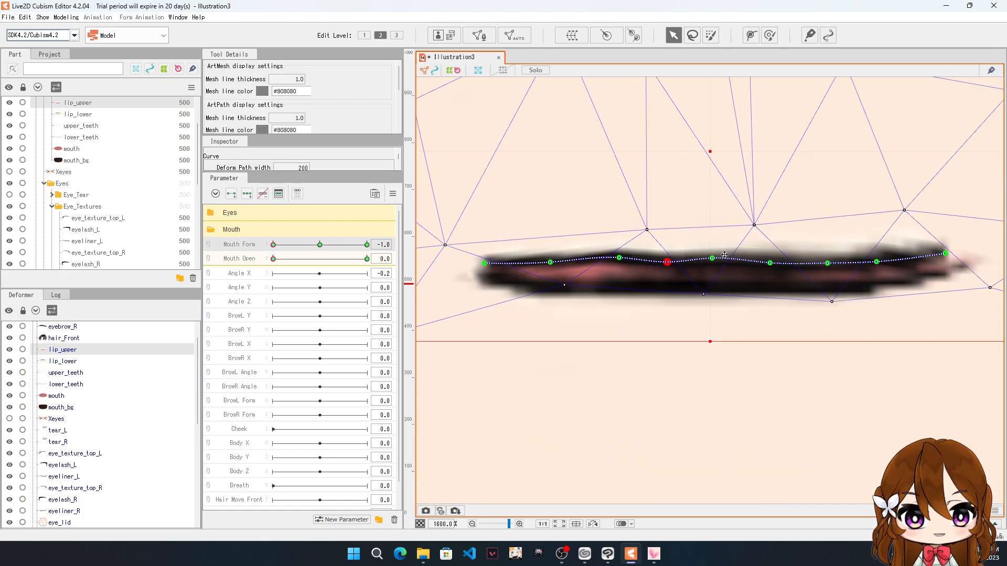
scroll(676, 275, down, 3)
scroll(681, 241, up, 3)
scroll(741, 157, down, 1)
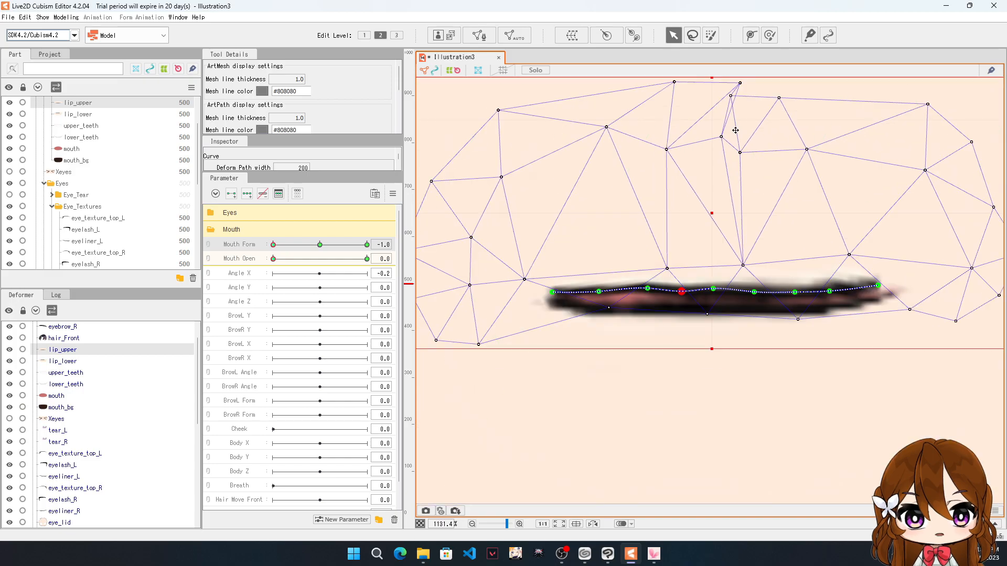
Step: Reselect lip_upper and move the crowded mesh vertex at its upper middle to the right
click(739, 90)
click(735, 88)
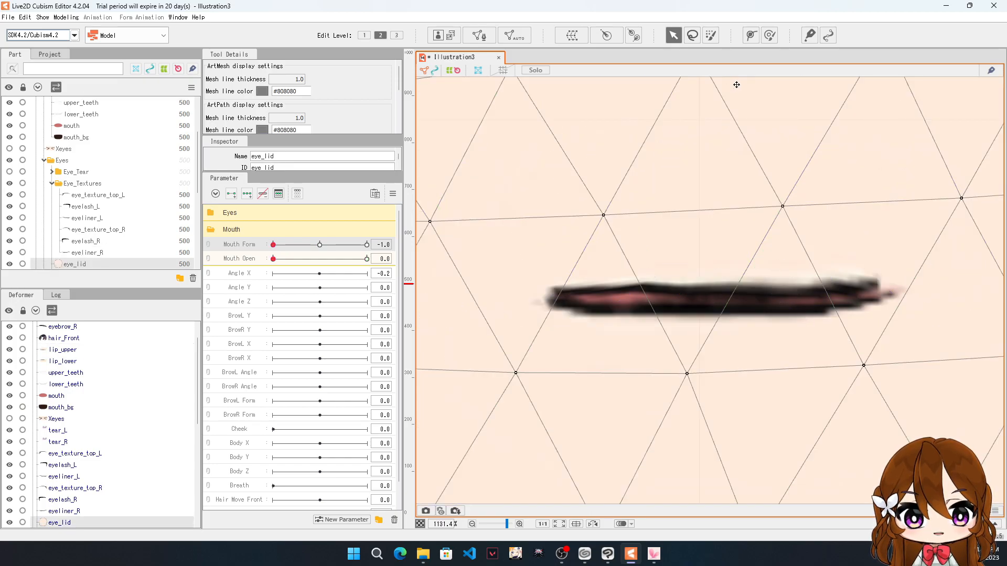
scroll(676, 292, down, 2)
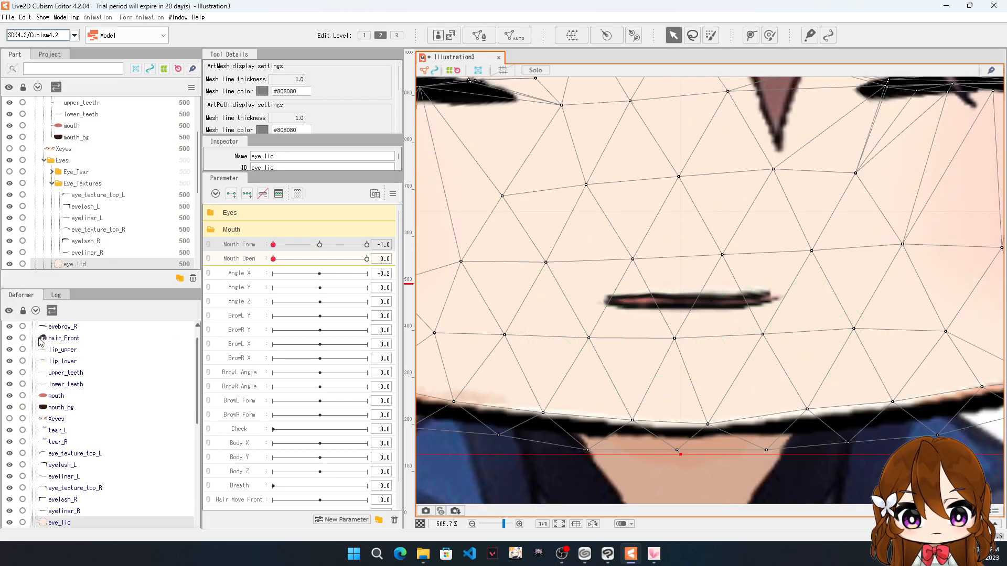
click(63, 349)
scroll(677, 294, down, 1)
scroll(699, 271, up, 2)
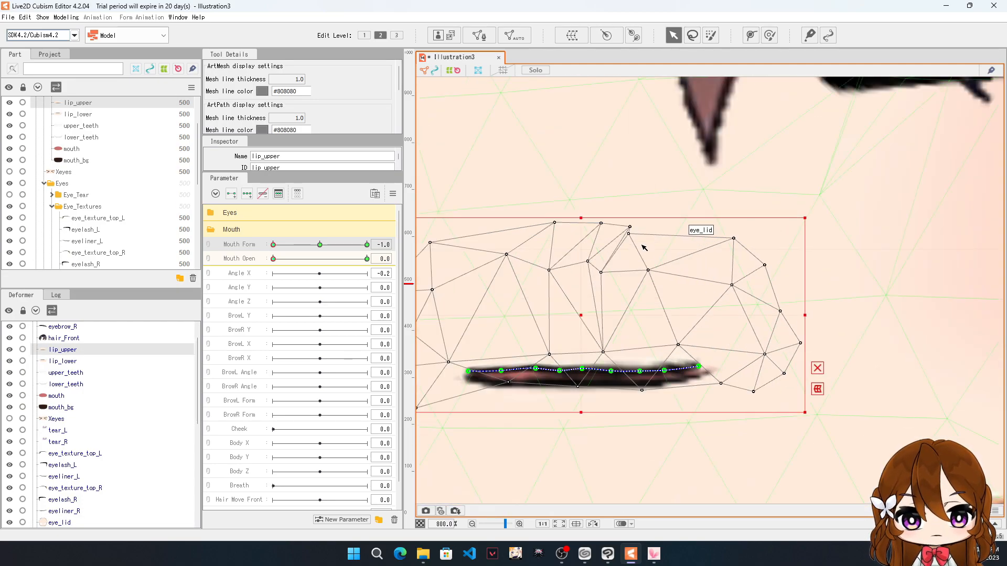
drag(629, 233, 663, 235)
scroll(694, 393, down, 1)
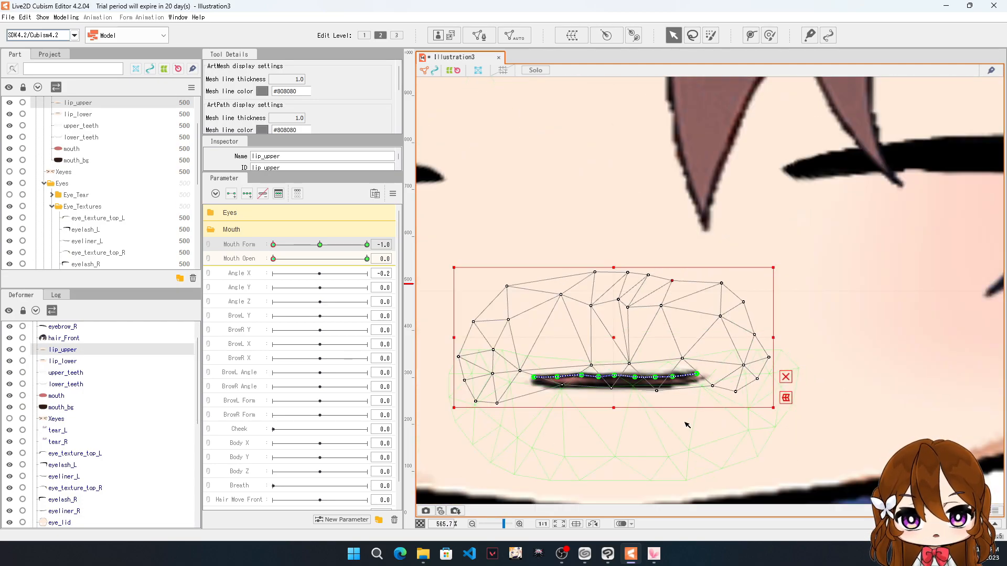
Step: Move the path end at lip_upper's left corner inward and spread the upper middle mesh vertices
scroll(692, 426, up, 1)
mouse_move(502, 359)
mouse_down()
mouse_move(515, 359)
mouse_move(486, 359)
mouse_move(502, 360)
mouse_up()
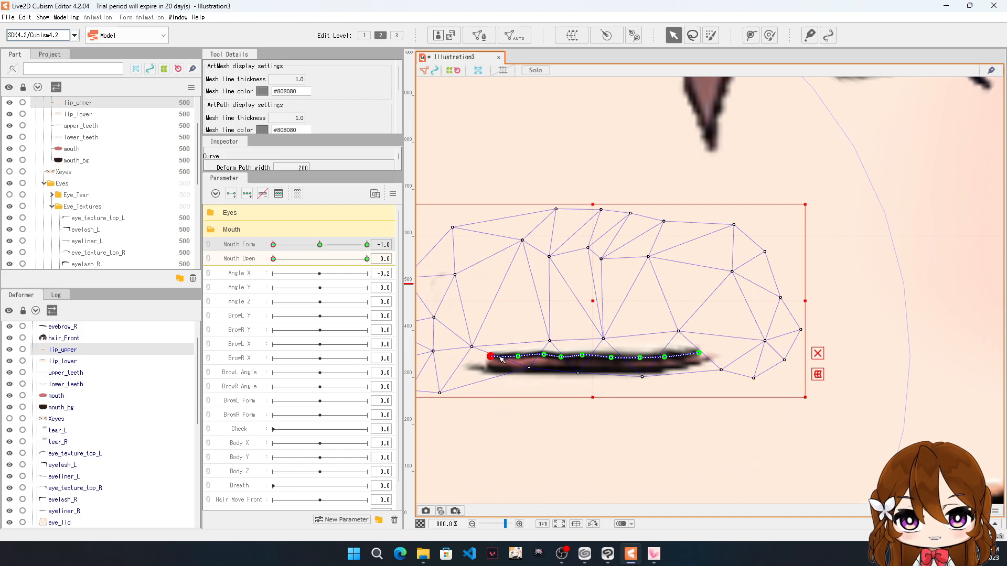
drag(562, 357, 567, 352)
drag(634, 221, 580, 179)
drag(595, 259, 673, 269)
drag(579, 355, 547, 360)
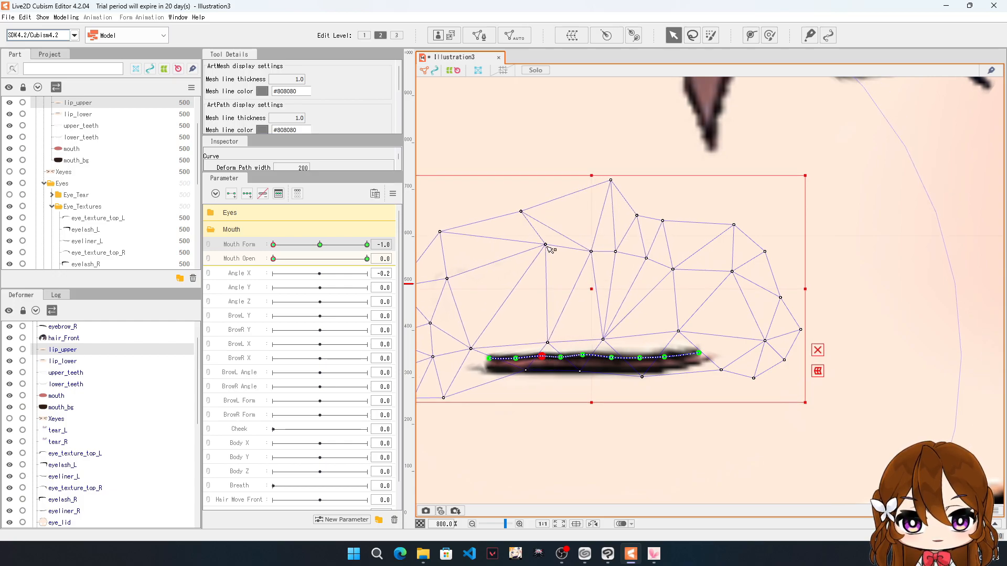
Step: Lower lip_upper's inner mesh vertices left of the middle and shift the middle and right path points slightly left
drag(546, 245, 533, 261)
drag(583, 355, 582, 356)
drag(600, 259, 586, 267)
scroll(666, 377, up, 3)
click(662, 336)
drag(614, 339, 604, 337)
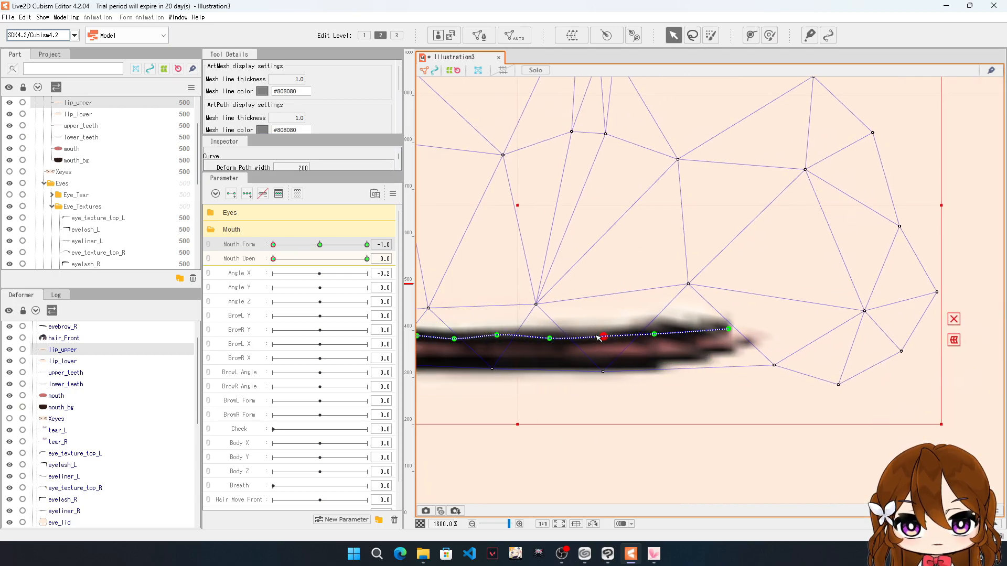
drag(501, 336, 504, 341)
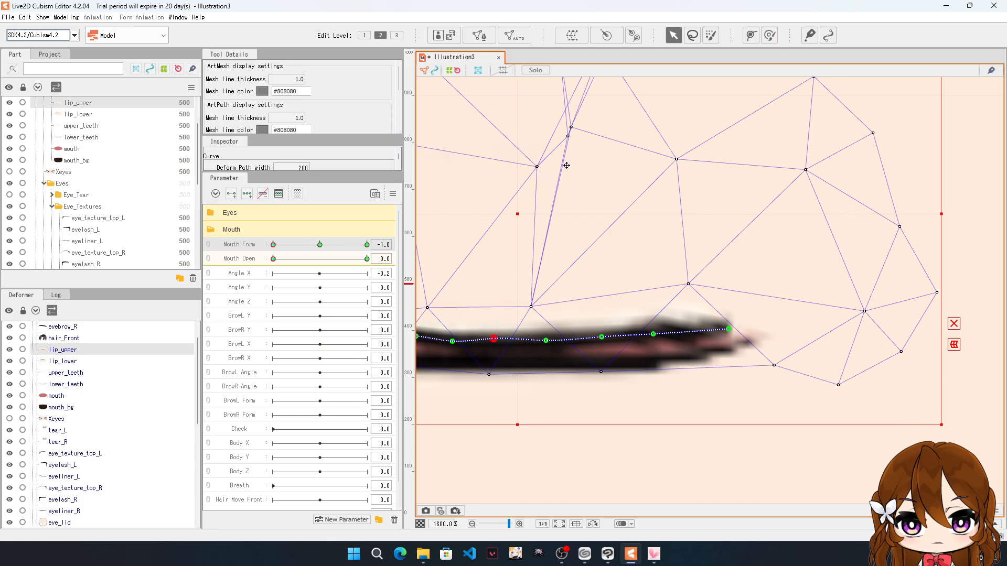
Step: Spread lip_upper's crowded upper middle mesh vertices toward the right, keeping lip_upper selected
drag(570, 140, 623, 143)
drag(543, 122, 686, 113)
scroll(580, 153, down, 2)
scroll(598, 157, up, 1)
drag(616, 123, 669, 123)
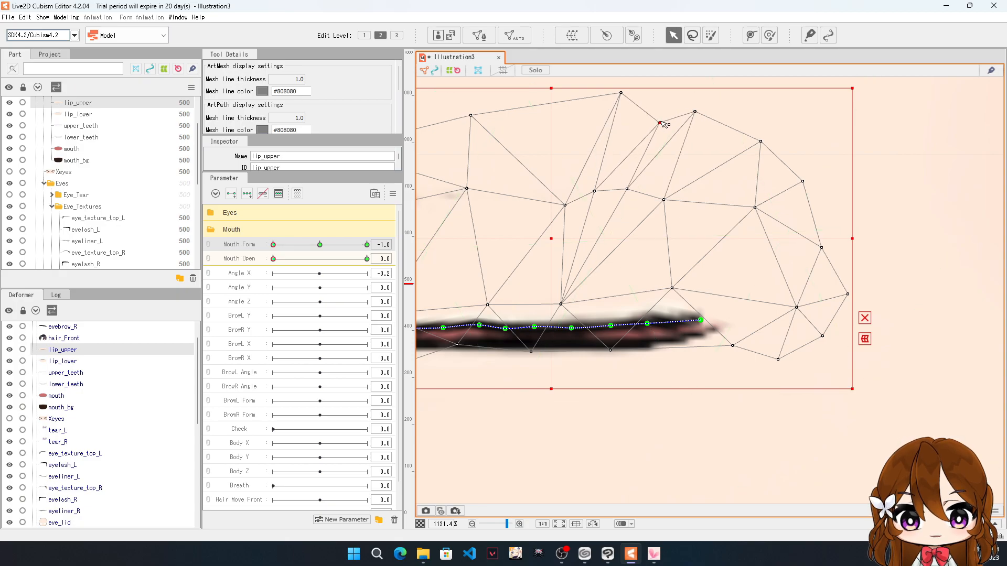
right_click(667, 287)
click(816, 388)
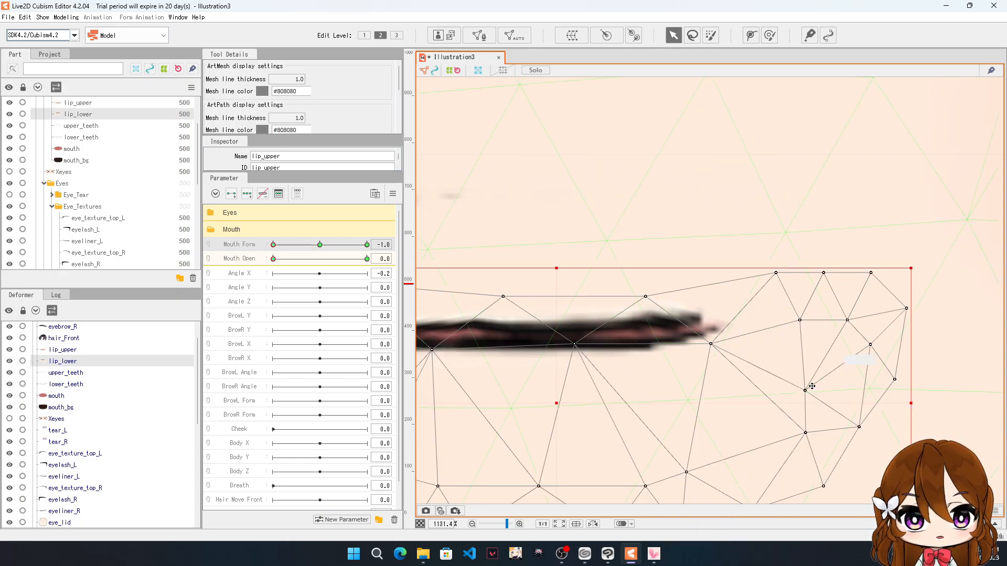
click(63, 349)
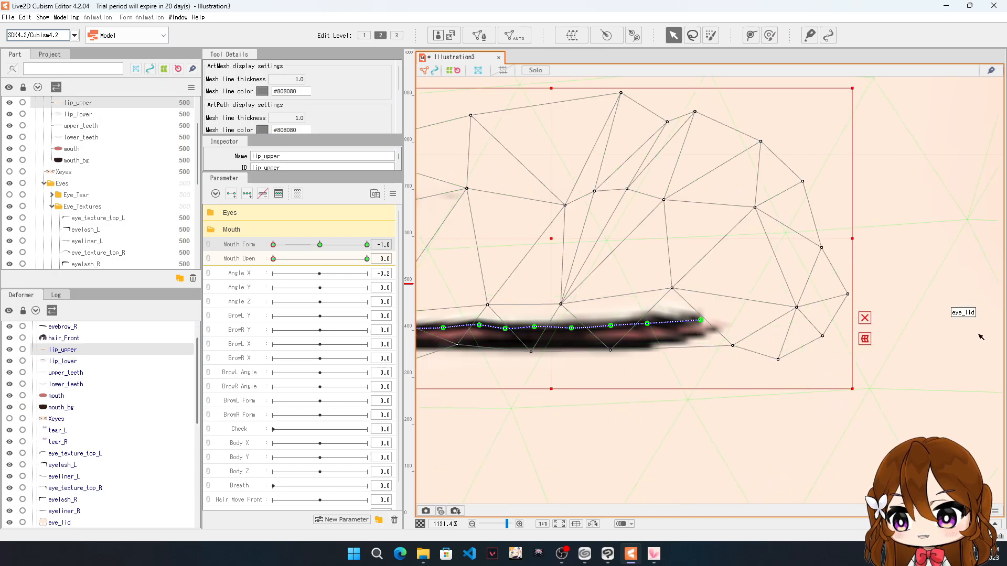
Step: Lower the path end at lip_upper's right corner and level the path points along the upper lip line
scroll(734, 304, down, 3)
scroll(780, 317, up, 4)
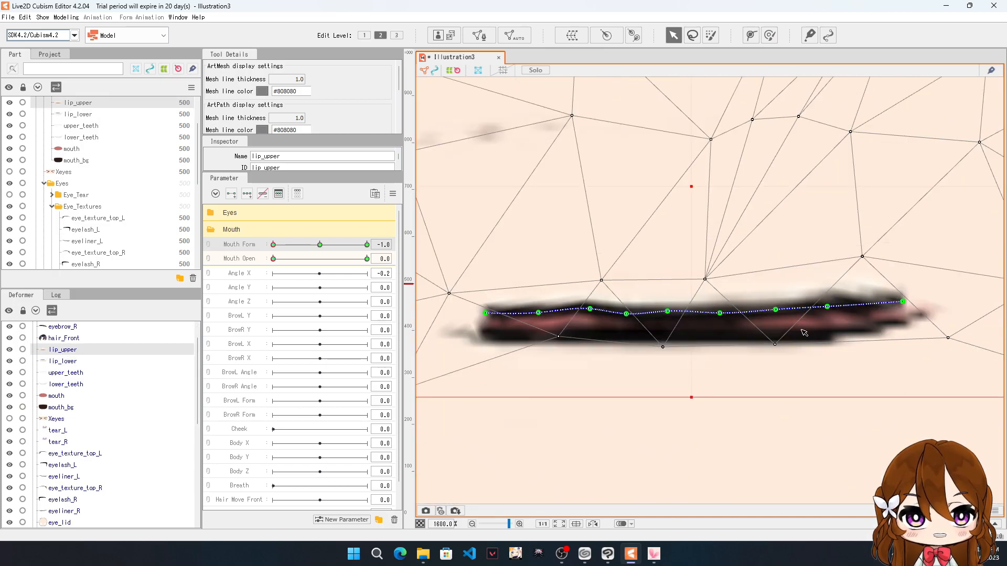
click(930, 301)
drag(930, 301, 932, 308)
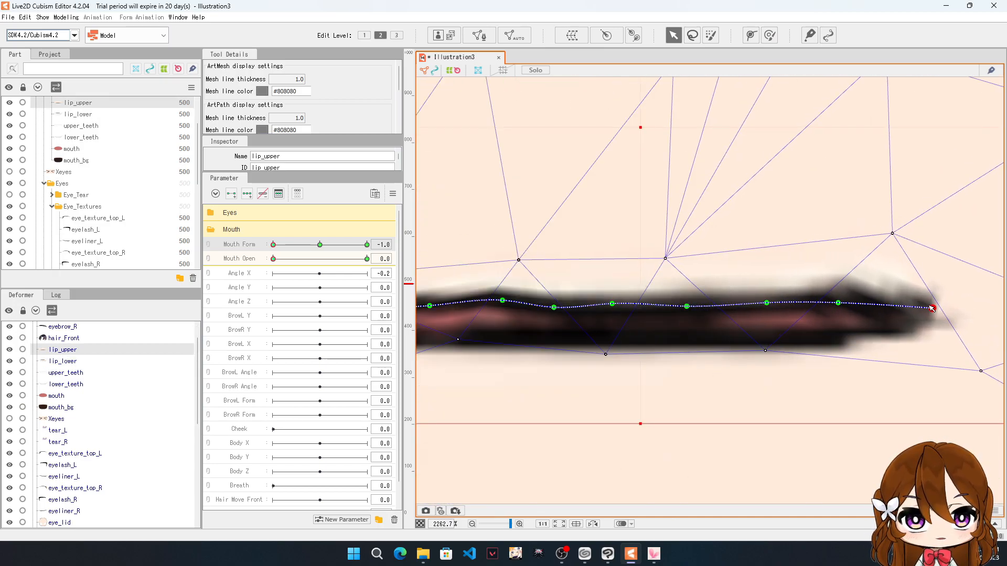
click(836, 303)
click(765, 304)
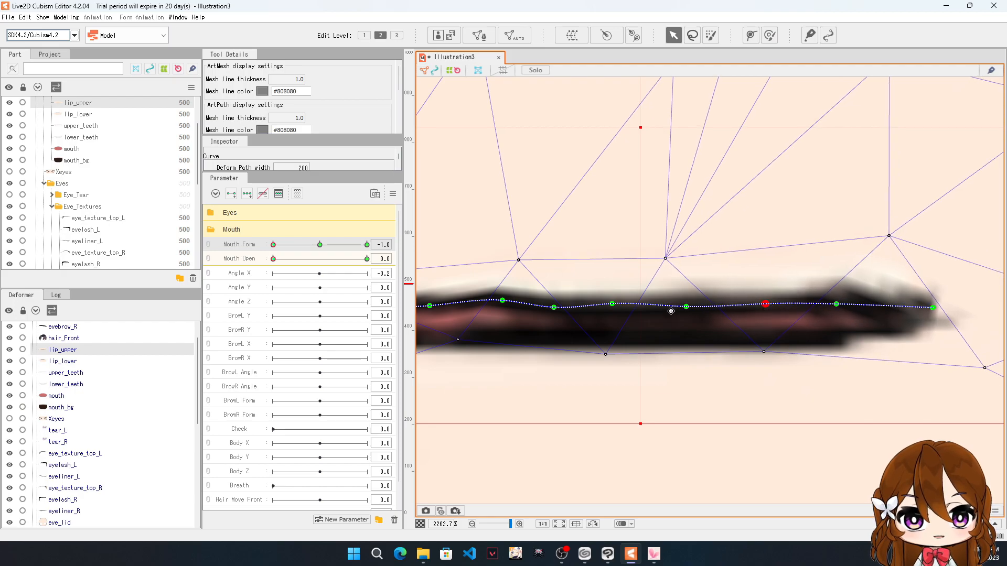
drag(507, 305, 551, 314)
Step: Raise and spread the inner mesh vertices above lip_upper's middle and shift the top edge vertex to the left
scroll(734, 264, down, 2)
scroll(733, 176, up, 1)
drag(726, 185, 641, 115)
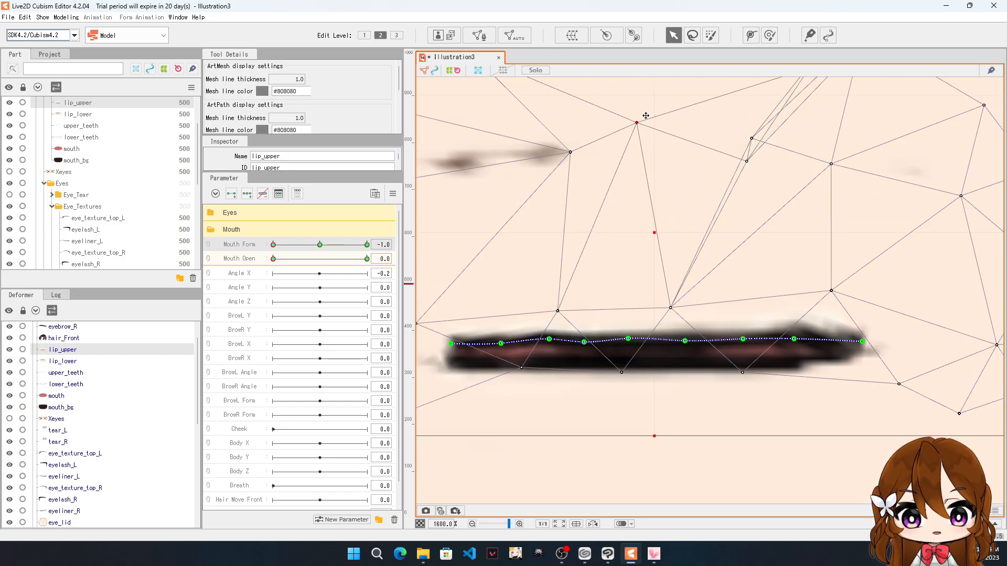
drag(748, 162, 709, 125)
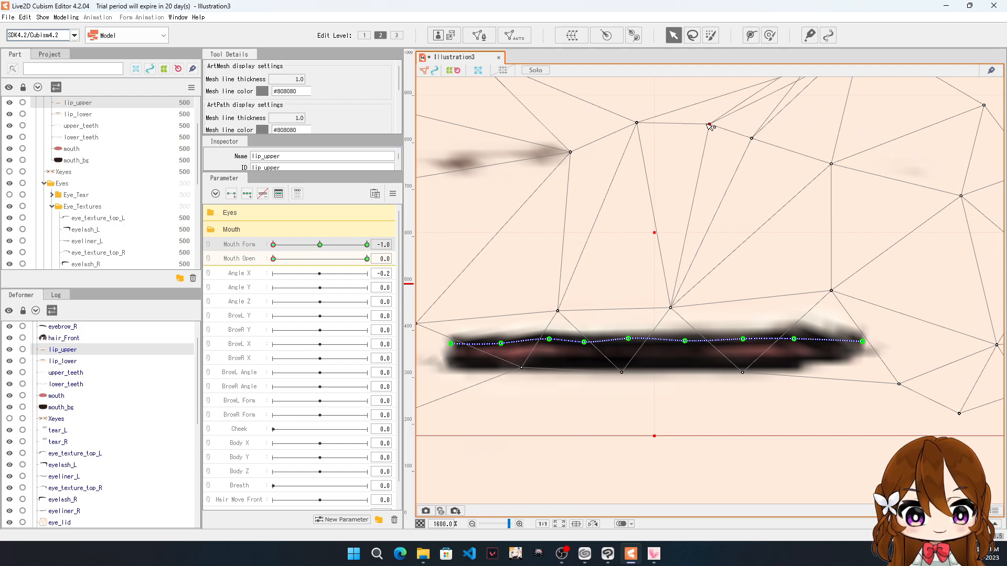
scroll(751, 142, down, 2)
scroll(751, 142, up, 1)
scroll(750, 142, up, 1)
drag(818, 166, 676, 123)
drag(543, 264, 534, 221)
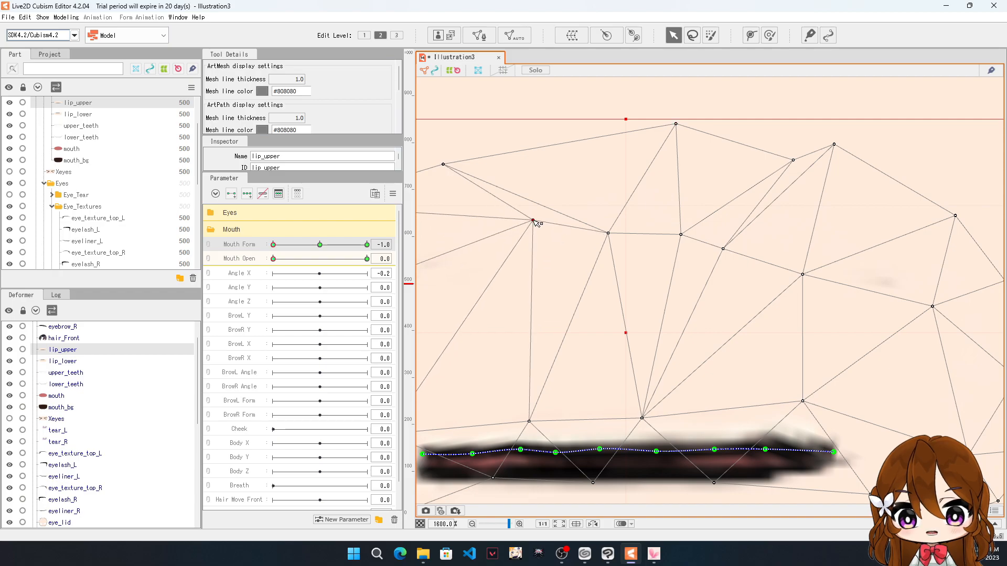
Step: Pull lip_upper's upper outline vertices outward on both sides and space the inner vertices evenly beneath them
scroll(637, 271, down, 2)
scroll(522, 280, up, 1)
drag(479, 288, 456, 201)
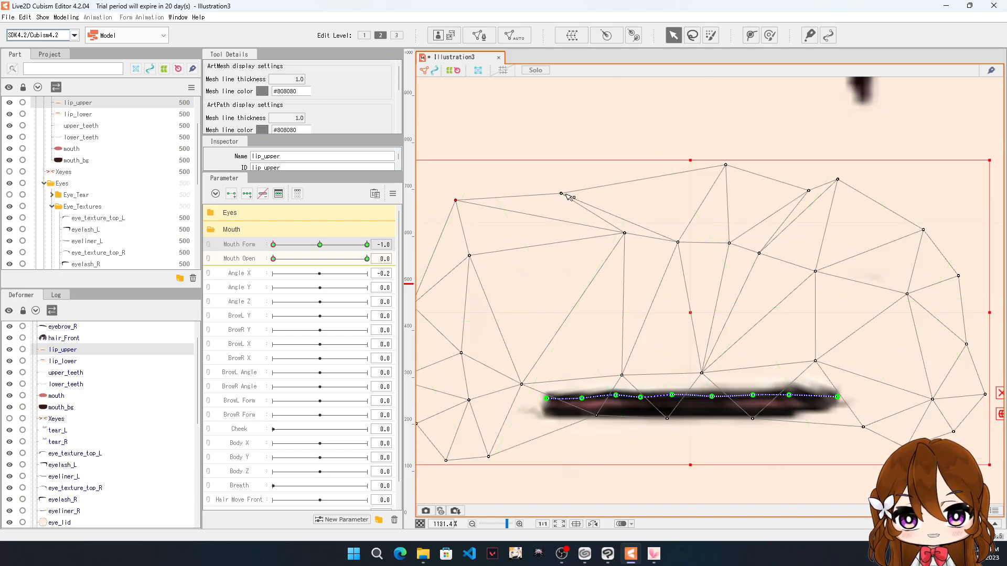
drag(565, 194, 583, 145)
drag(904, 294, 919, 277)
drag(923, 230, 950, 196)
drag(808, 191, 855, 164)
drag(718, 167, 718, 146)
drag(730, 244, 781, 240)
drag(679, 244, 684, 225)
Step: Examine the closed mouth's shape up close and against the whole face
scroll(713, 285, down, 5)
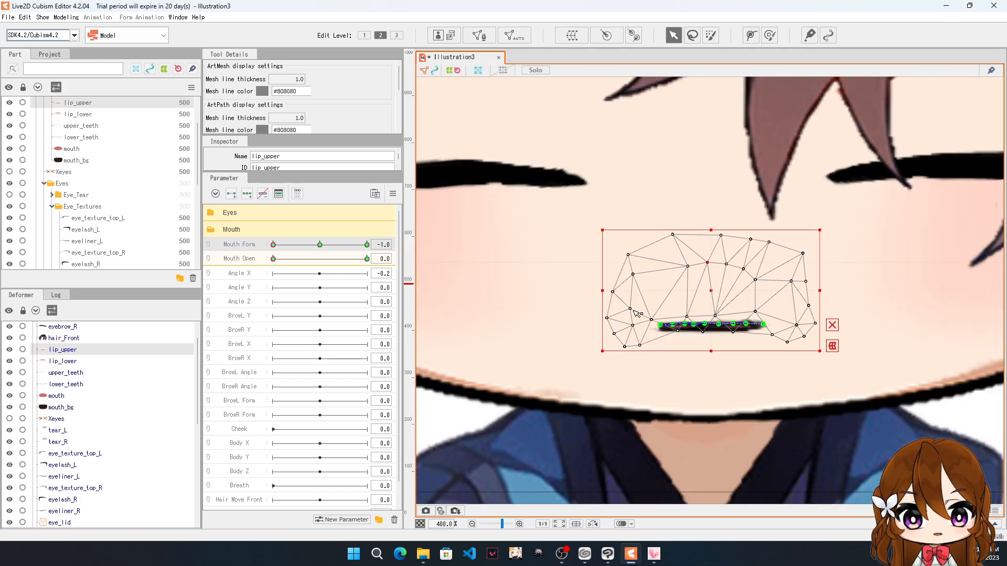
scroll(648, 327, up, 1)
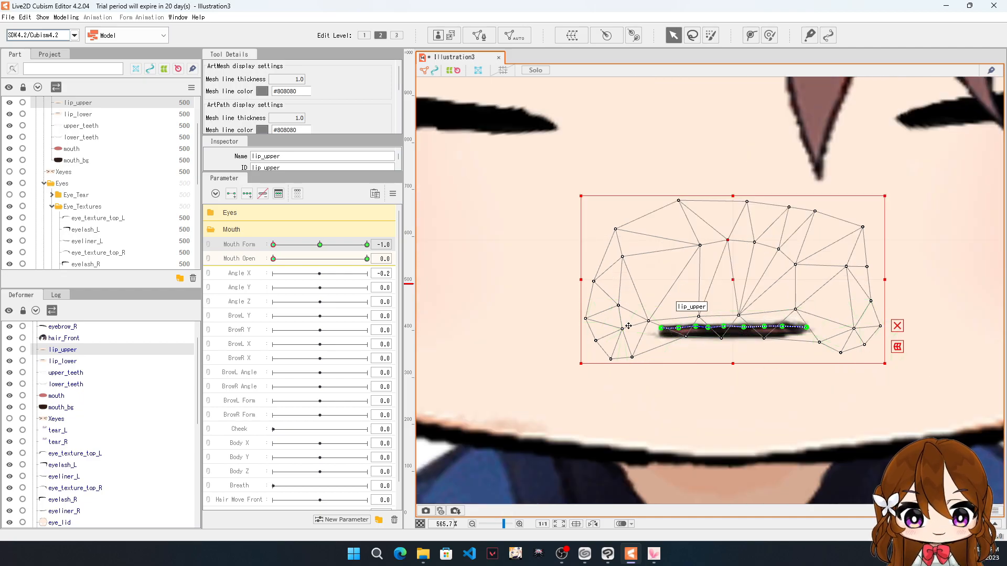
scroll(664, 302, down, 2)
scroll(664, 302, up, 3)
scroll(592, 249, down, 5)
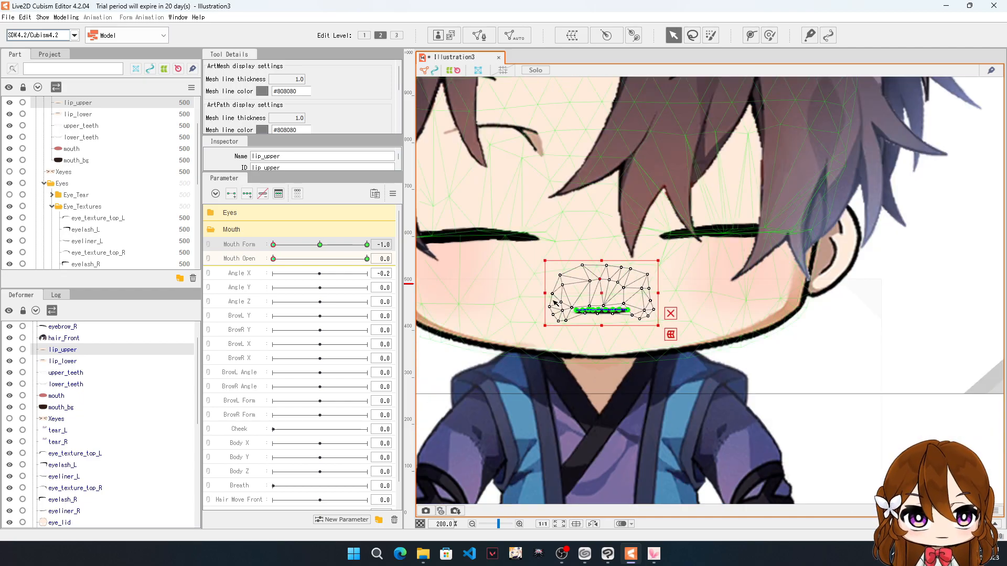
scroll(805, 320, up, 2)
scroll(629, 303, up, 3)
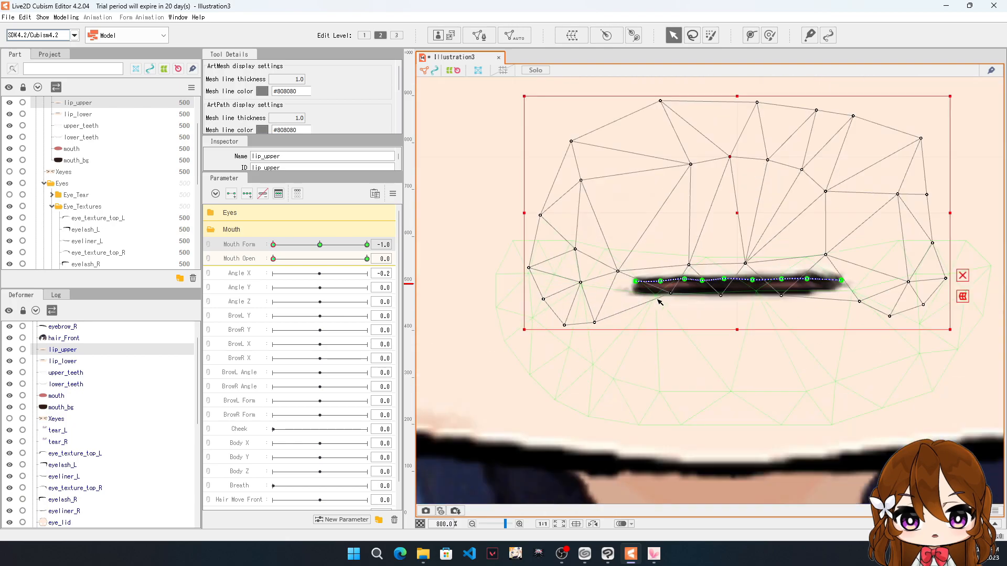
scroll(734, 292, up, 2)
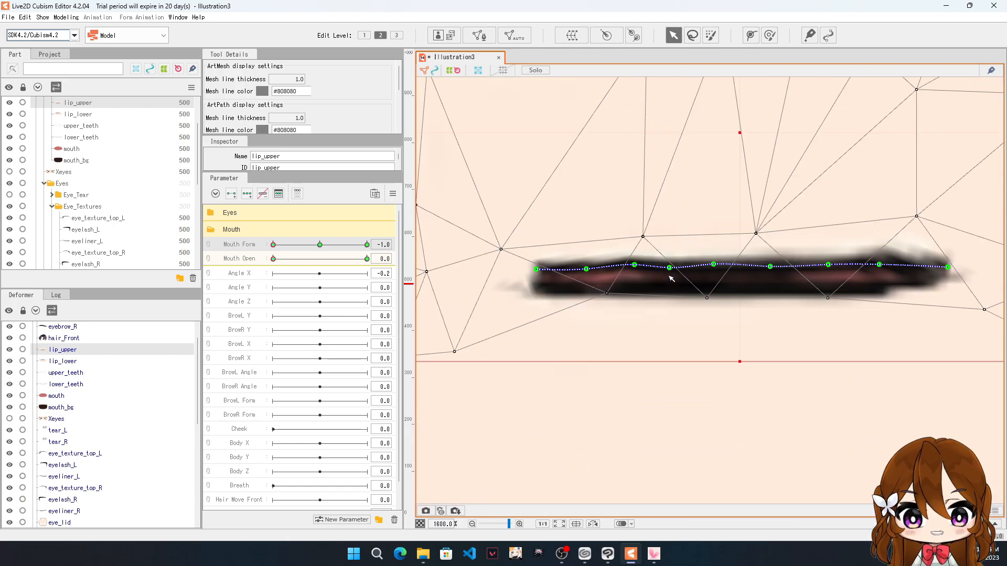
Step: Bend the left half of lip_upper into a peak near the corner by raising the inner path points and lowering the end
drag(635, 264, 588, 247)
drag(536, 269, 591, 256)
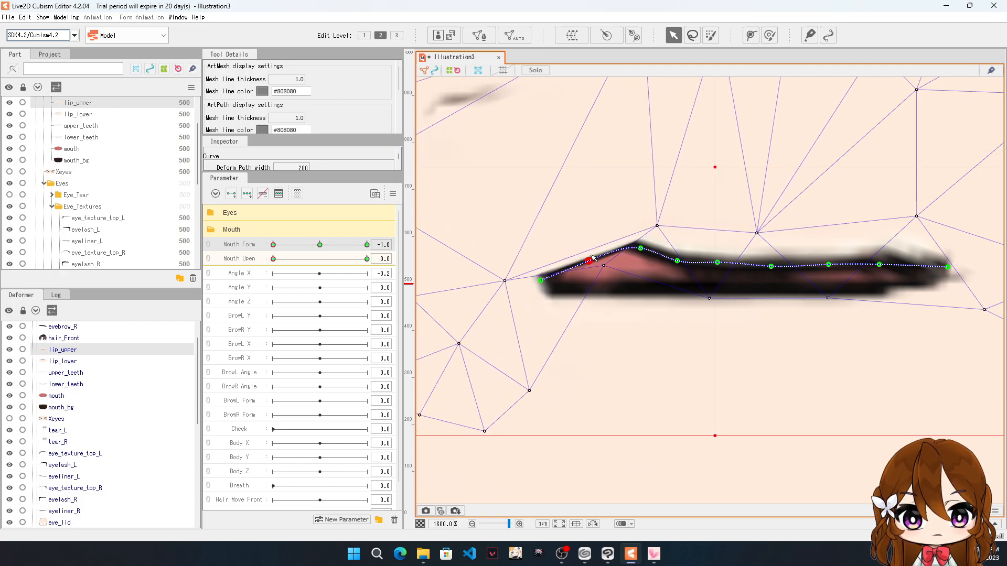
mouse_move(510, 275)
mouse_down()
mouse_move(513, 257)
mouse_move(503, 258)
mouse_move(498, 288)
mouse_move(511, 303)
mouse_move(504, 293)
mouse_up()
key(ctrl+z)
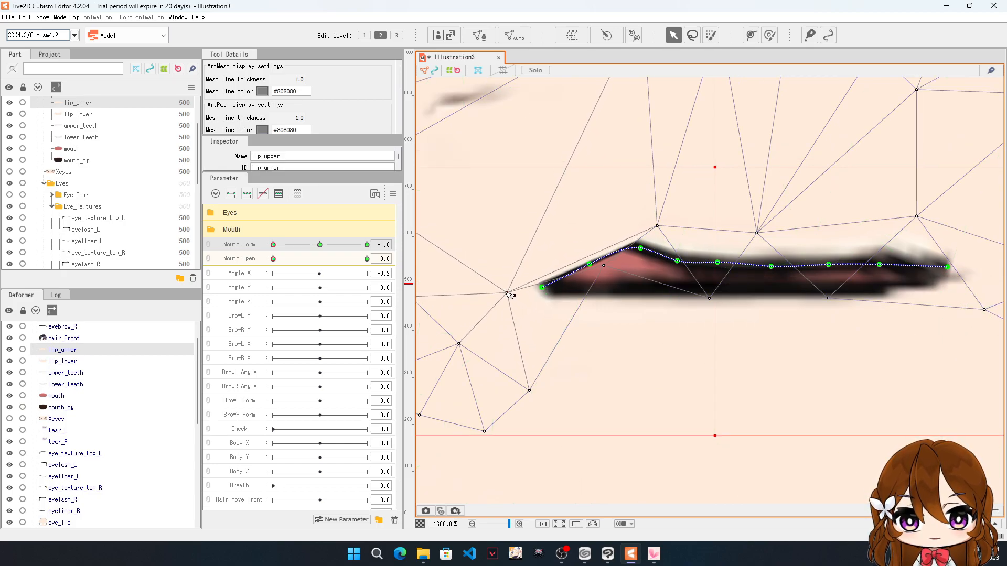
drag(640, 251, 607, 220)
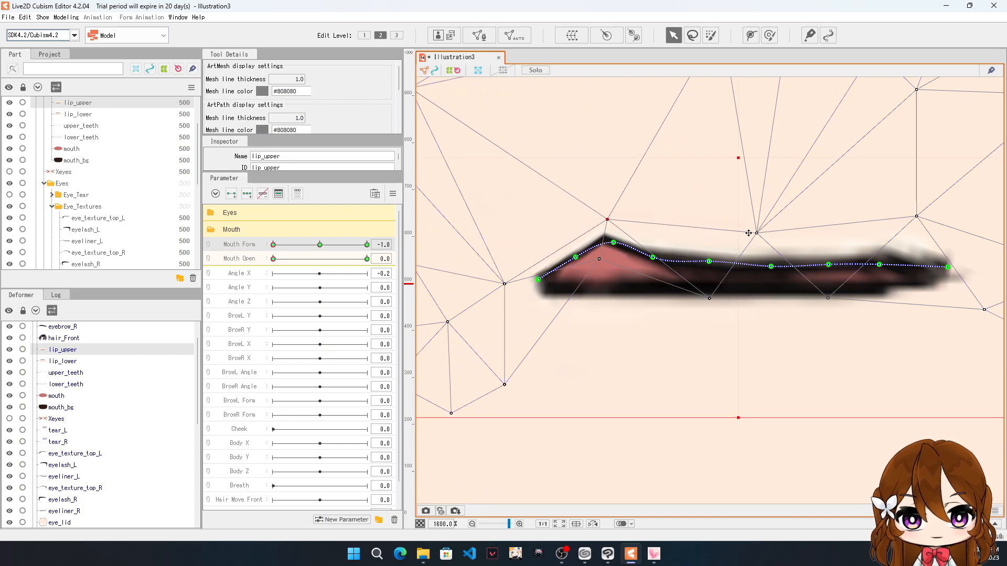
Step: Shape the right half of lip_upper by moving its corner inward and down and raising the path points beside it
drag(755, 234, 743, 222)
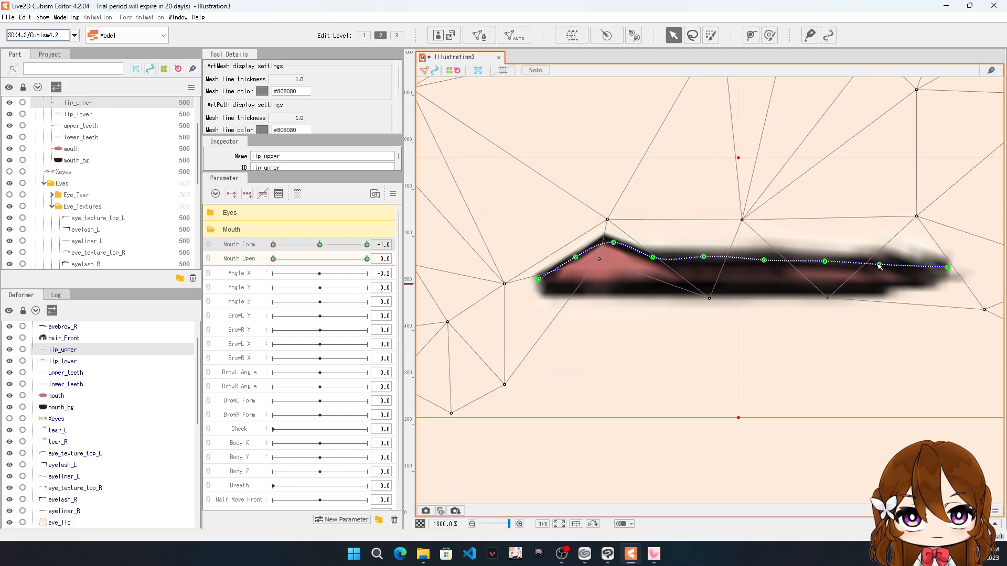
drag(916, 216, 871, 199)
drag(982, 310, 949, 321)
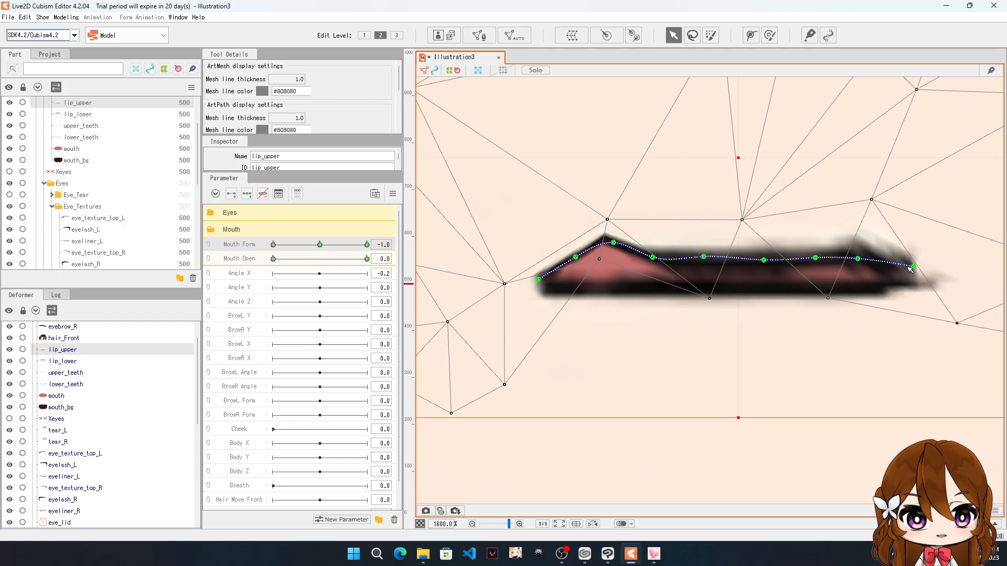
drag(860, 258, 825, 261)
mouse_move(891, 186)
mouse_down()
mouse_move(892, 199)
mouse_move(877, 184)
mouse_up()
drag(823, 254, 814, 246)
drag(904, 264, 922, 280)
drag(861, 255, 851, 261)
Step: Spread lip_upper's upper mesh vertices to the left to even out the mesh above the reshaped lip line
scroll(910, 255, down, 3)
scroll(904, 269, down, 1)
scroll(887, 210, up, 1)
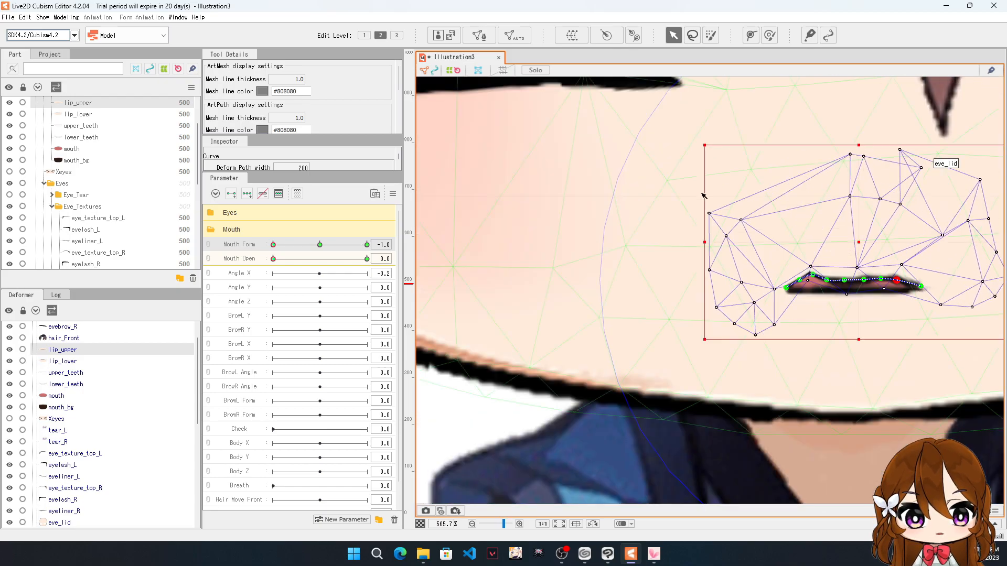
scroll(839, 210, down, 2)
scroll(787, 208, up, 3)
drag(765, 169, 715, 147)
drag(801, 259, 782, 220)
drag(664, 151, 579, 157)
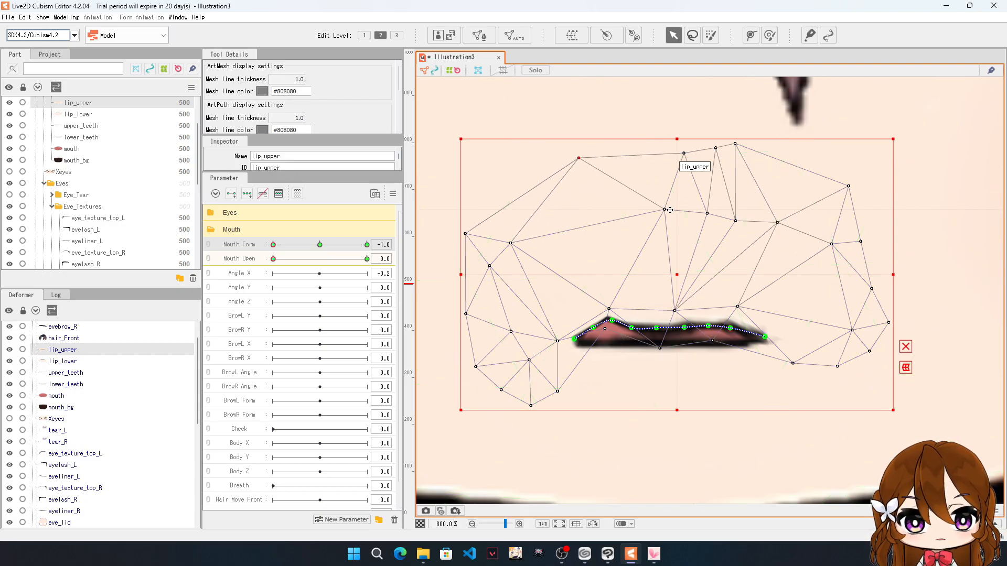
Step: Raise the right half of lip_upper into a second peak and shift the upper mesh vertices to the left
drag(663, 210, 625, 215)
scroll(747, 315, down, 3)
scroll(747, 315, up, 5)
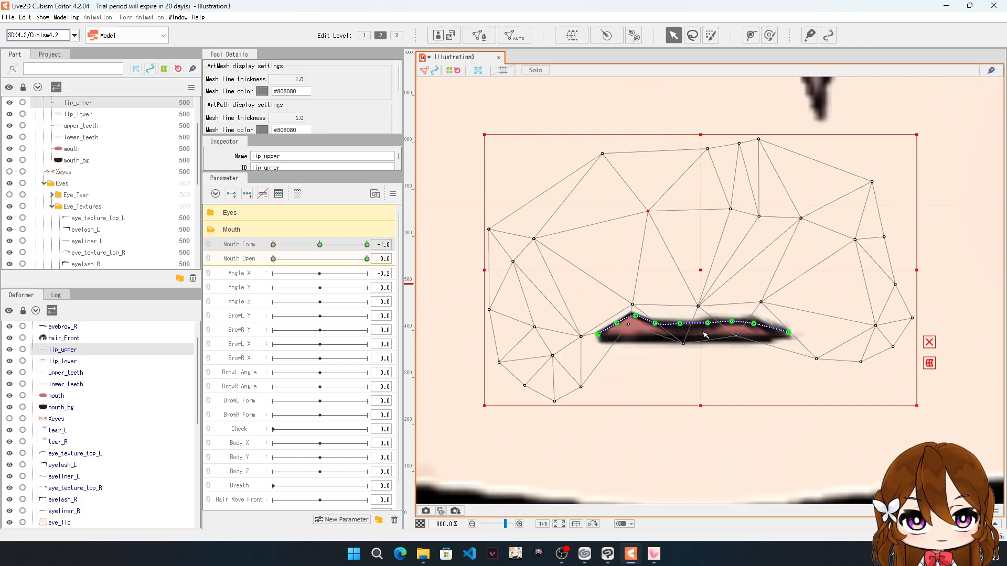
scroll(745, 313, up, 1)
click(740, 309)
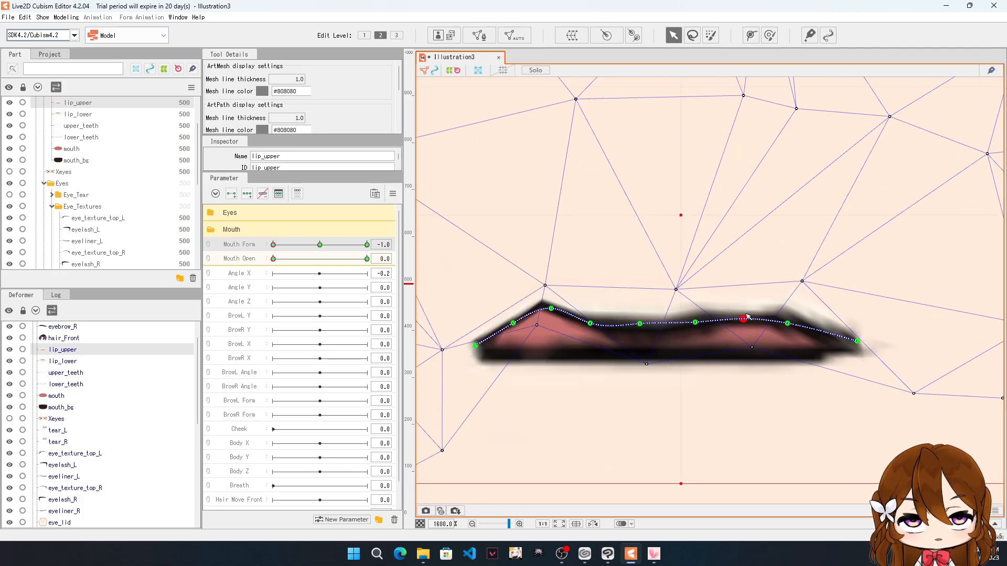
drag(971, 184, 861, 119)
drag(766, 107, 703, 109)
scroll(703, 110, down, 2)
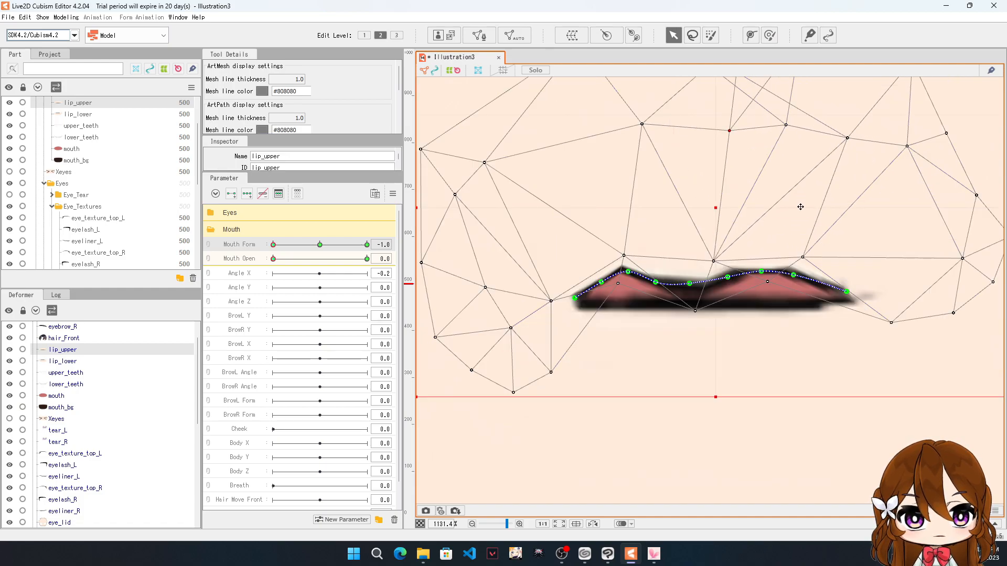
Step: Lower lip_upper's left peak and middle path points, bringing down the mesh vertex above the left peak
drag(699, 79, 859, 86)
scroll(789, 305, down, 2)
scroll(741, 290, up, 5)
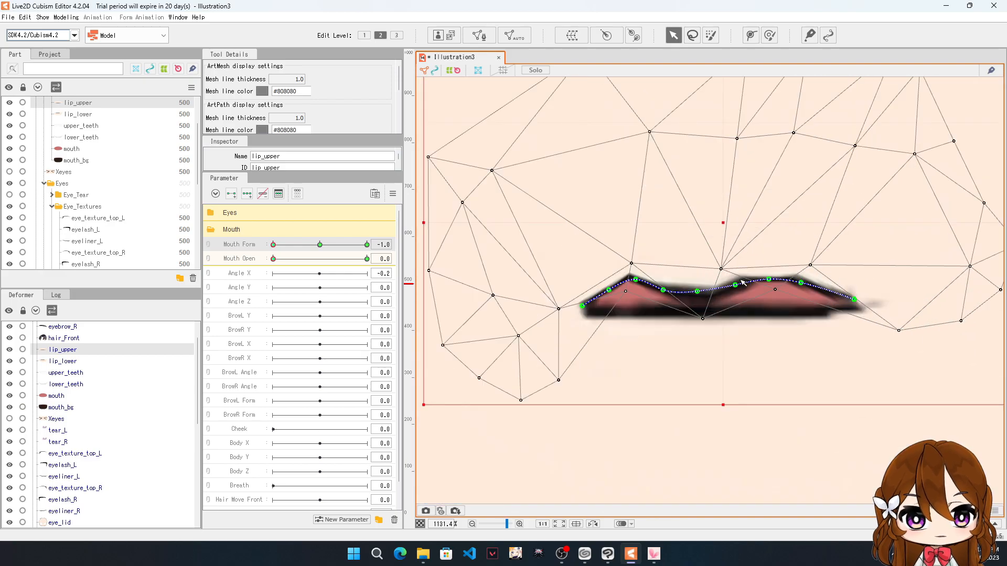
drag(729, 281, 749, 284)
click(664, 297)
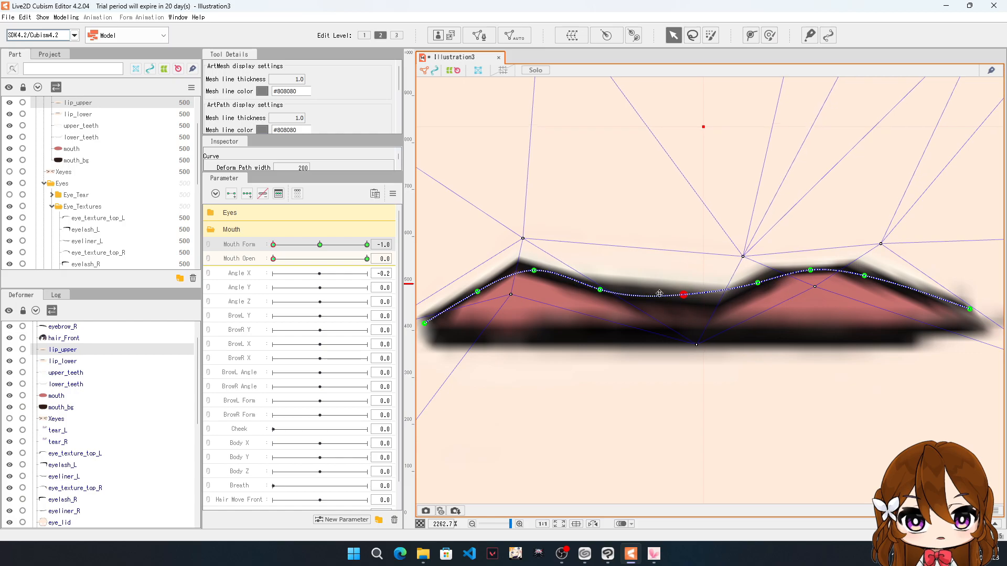
drag(601, 289, 595, 293)
mouse_move(533, 272)
mouse_down()
mouse_move(519, 252)
mouse_move(520, 260)
mouse_up()
click(519, 249)
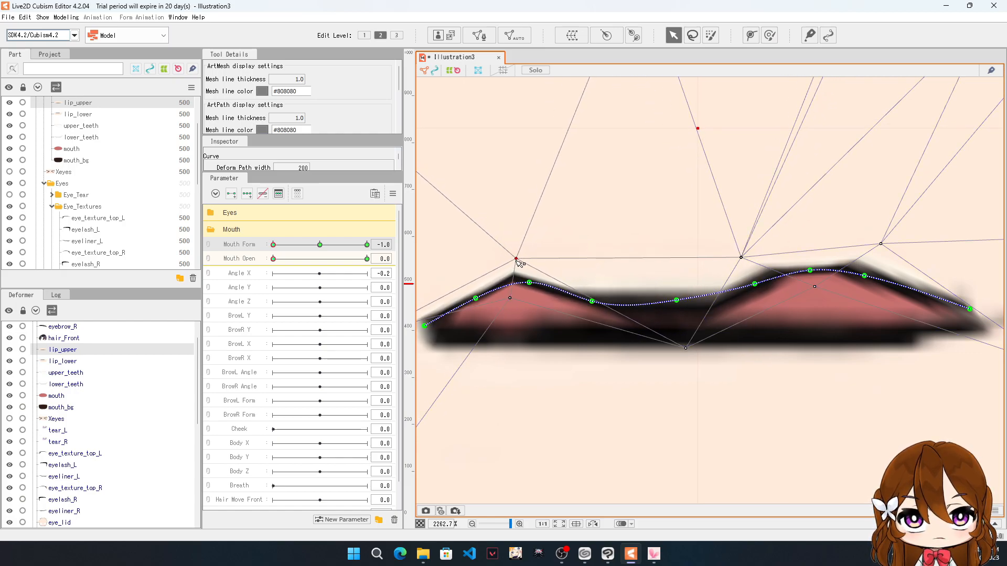
Step: Move the mesh vertices around lip_upper's right peak outward to the right and nudge the middle path point down
drag(741, 260, 786, 267)
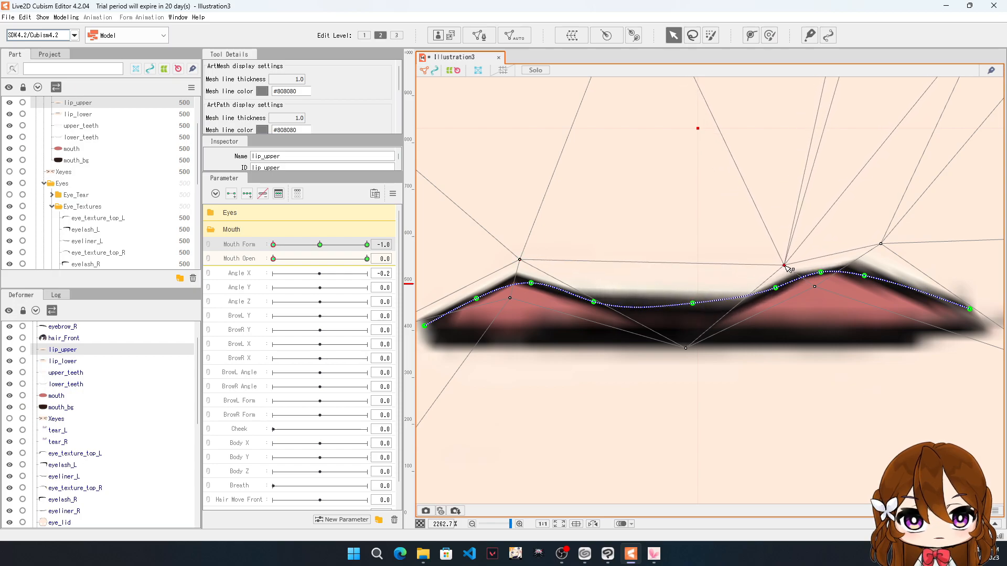
click(692, 304)
drag(815, 287, 886, 293)
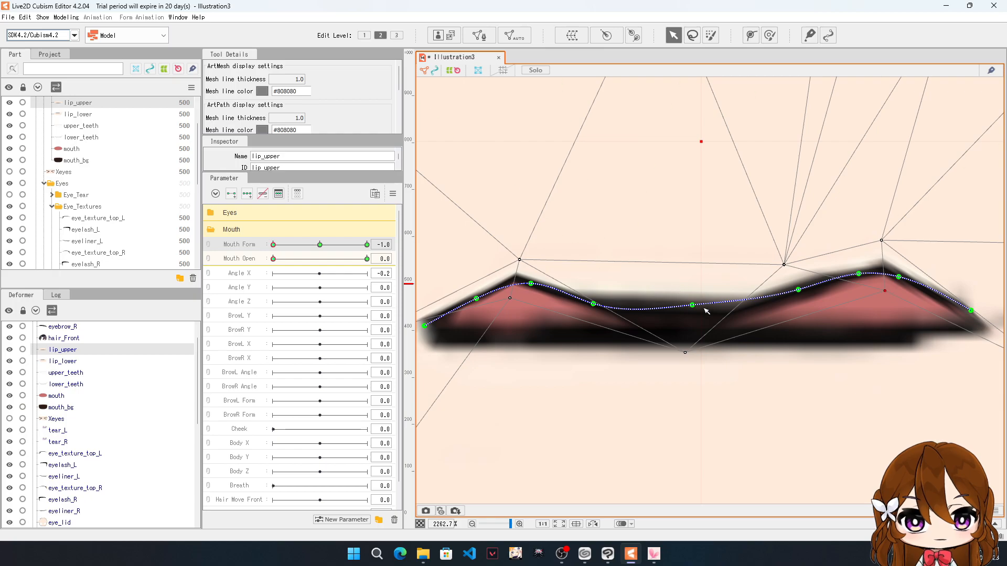
drag(692, 304, 703, 309)
scroll(884, 354, down, 4)
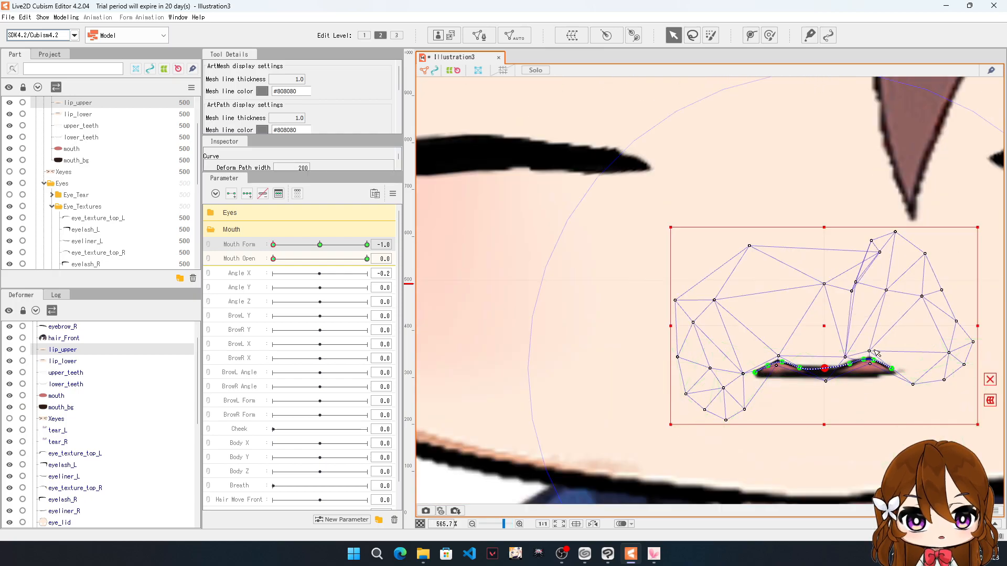
Step: Spread lip_upper's upper mesh vertices to the left and upward to untangle the mesh above the lip line
scroll(936, 270, up, 2)
drag(921, 225, 825, 210)
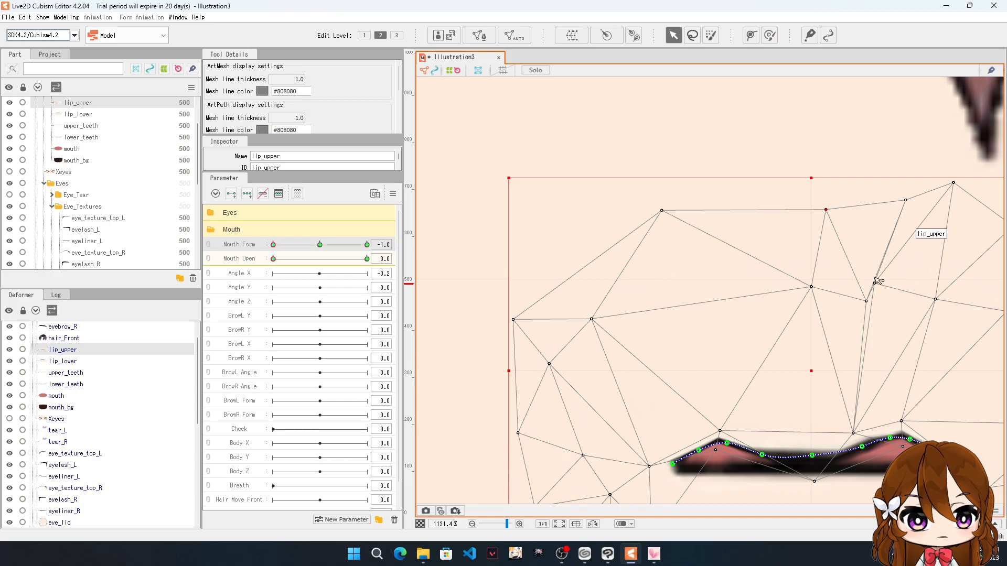
drag(874, 283, 763, 284)
drag(902, 206, 882, 196)
drag(826, 211, 800, 194)
drag(661, 210, 645, 188)
scroll(550, 210, down, 2)
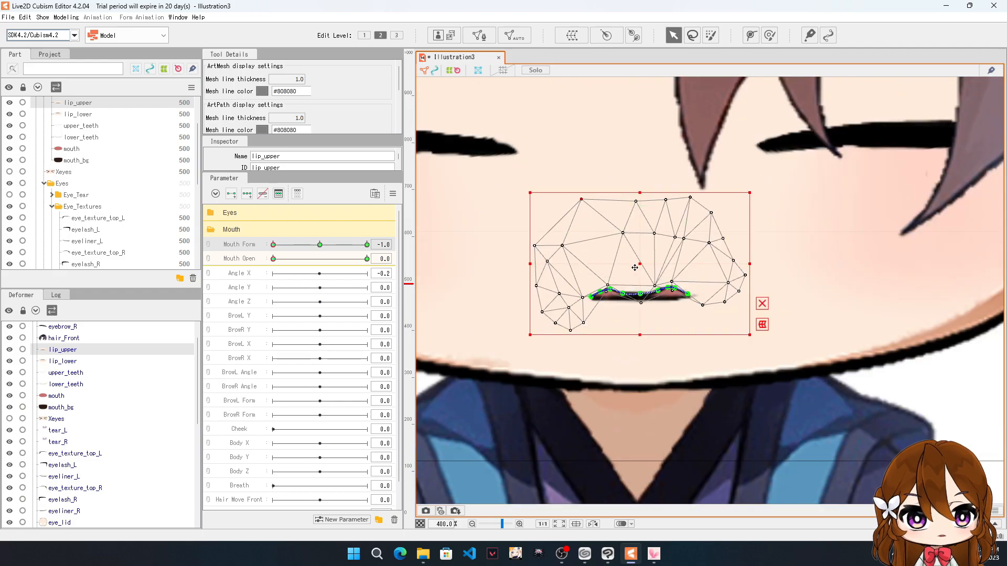
Step: Examine the frowning mouth against the whole face and up close
scroll(656, 339, up, 1)
scroll(860, 328, down, 7)
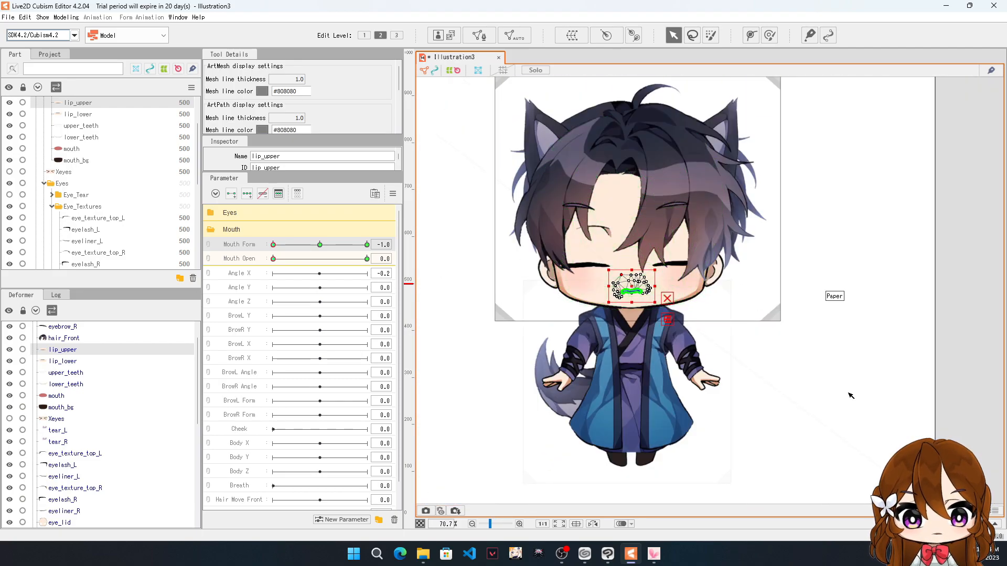
click(851, 396)
scroll(638, 290, up, 4)
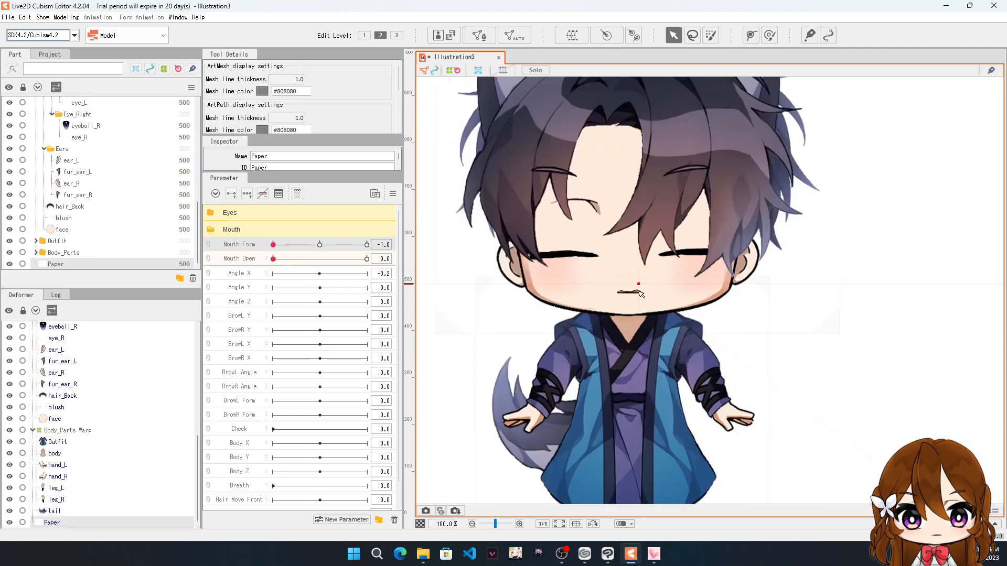
scroll(850, 326, down, 2)
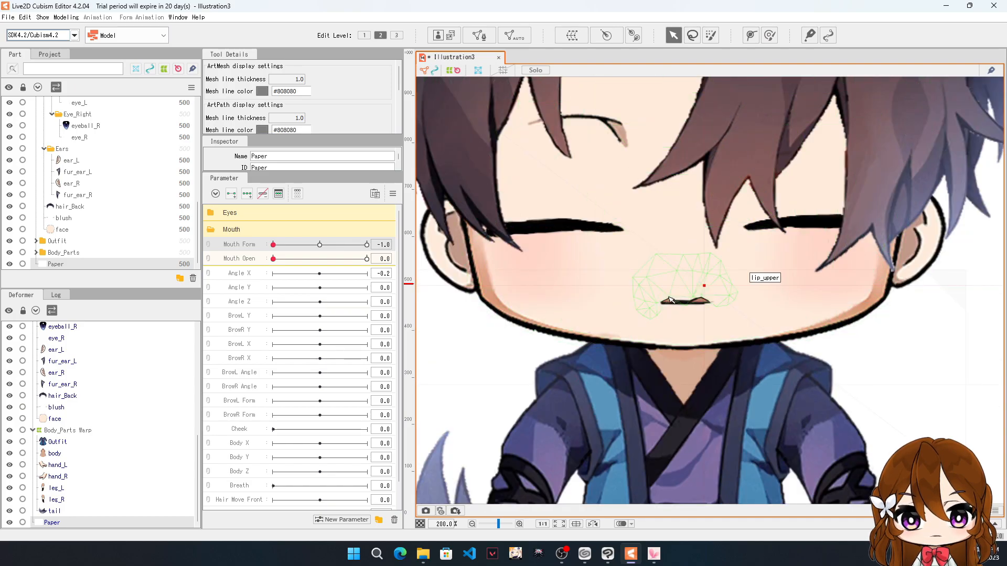
scroll(689, 300, up, 8)
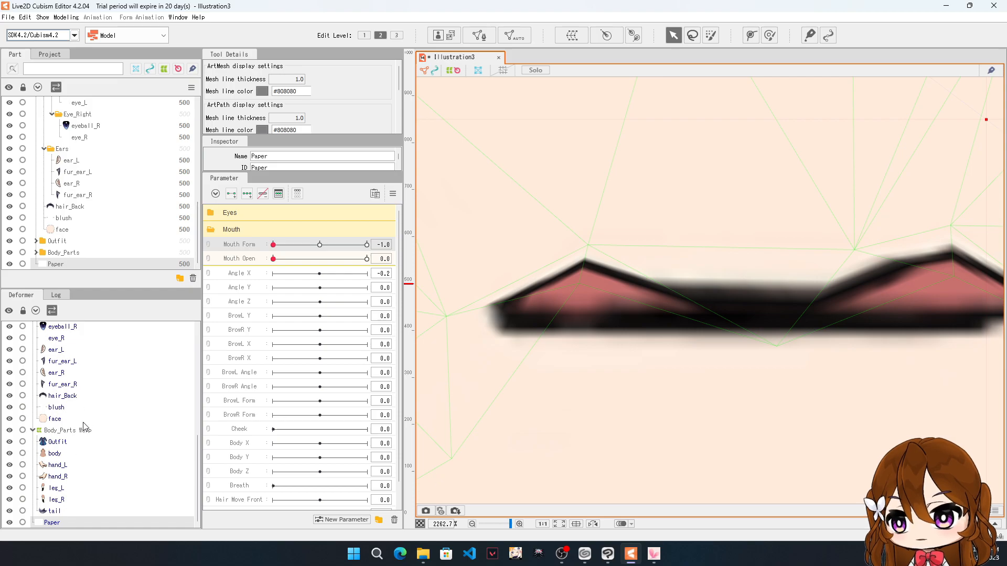
Step: Keep Mouth Form at -1.0 and select lip_lower for shaping
scroll(60, 396, up, 2)
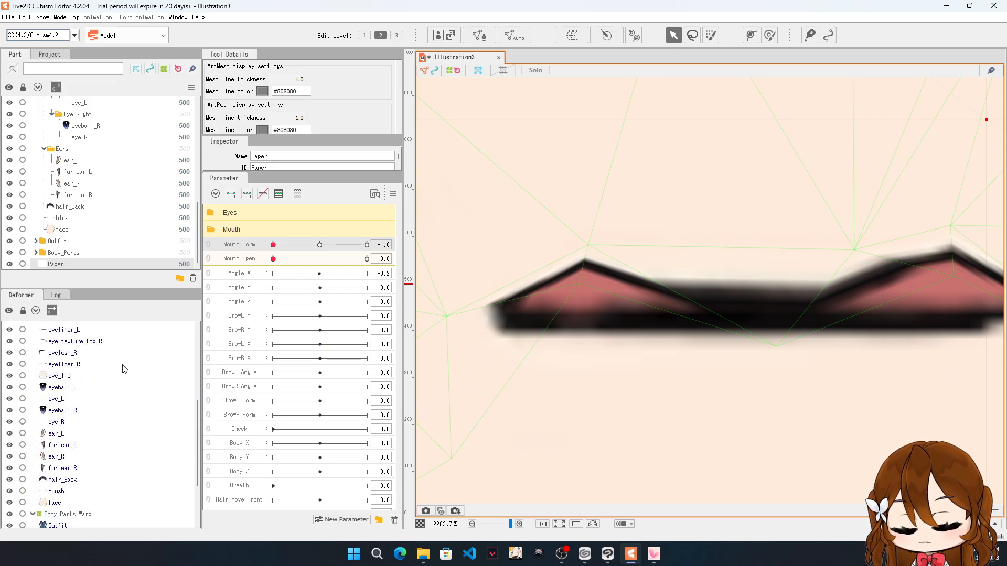
mouse_move(273, 246)
mouse_down()
mouse_move(321, 248)
mouse_move(268, 250)
mouse_up()
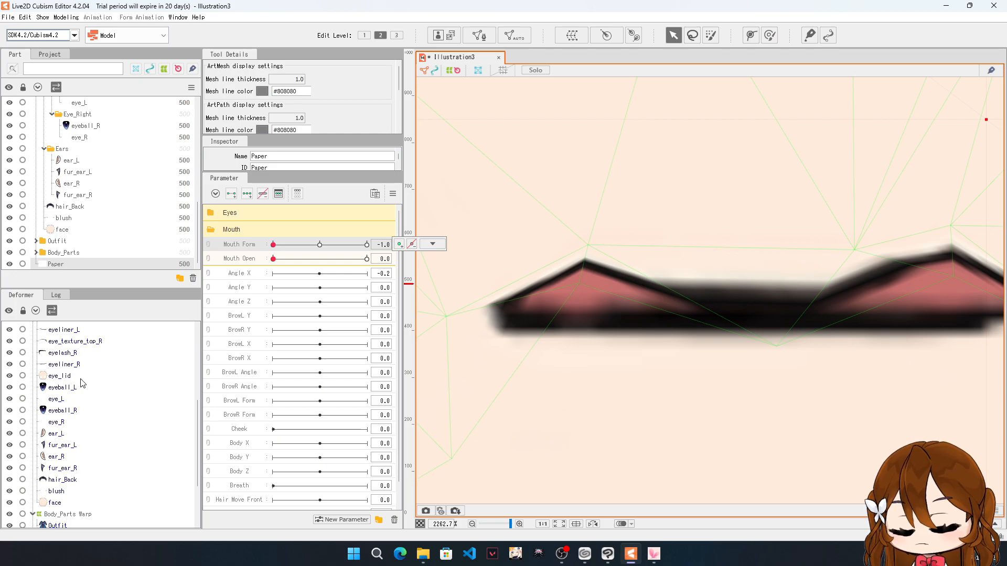
scroll(72, 408, down, 3)
scroll(66, 389, up, 7)
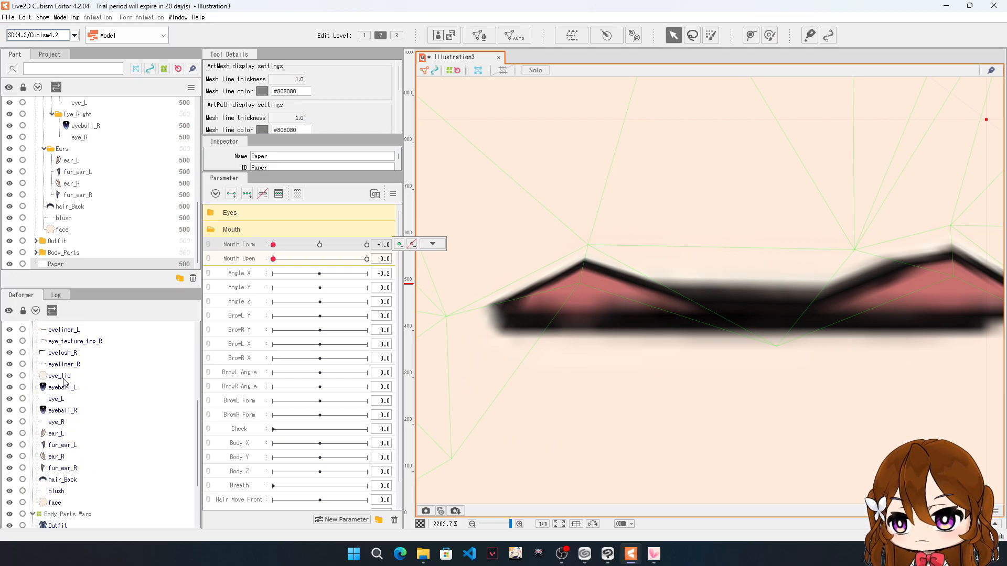
click(66, 340)
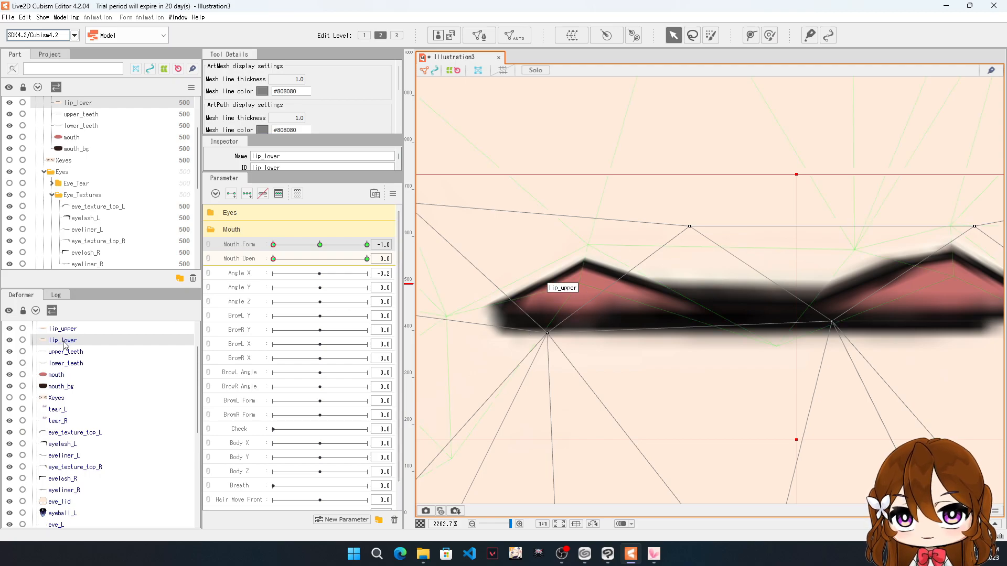
Step: Try to fit lip_lower to the frown by raising its left and middle mesh vertices toward the upper lip
scroll(138, 340, down, 3)
scroll(545, 321, down, 3)
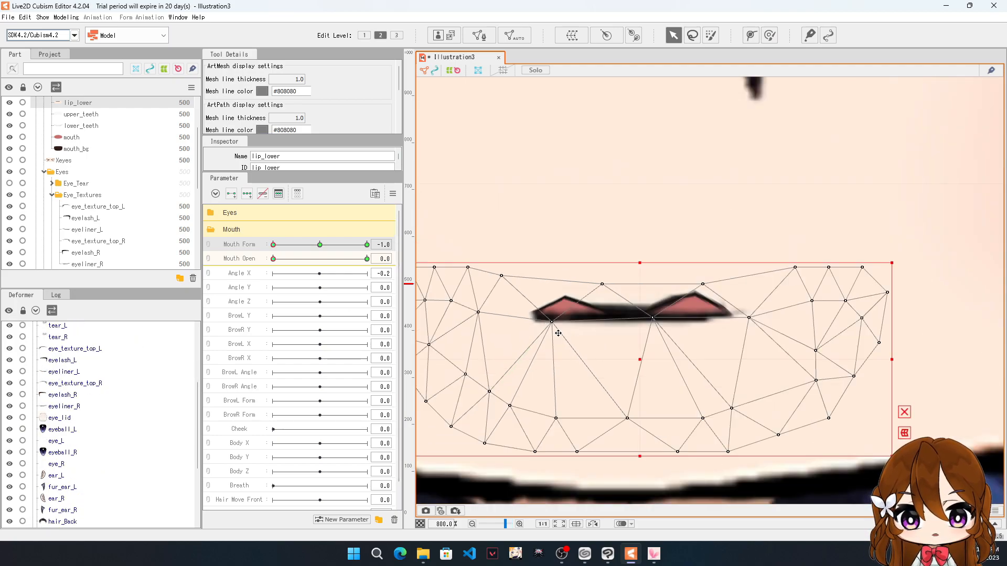
scroll(577, 321, up, 2)
drag(528, 323, 562, 283)
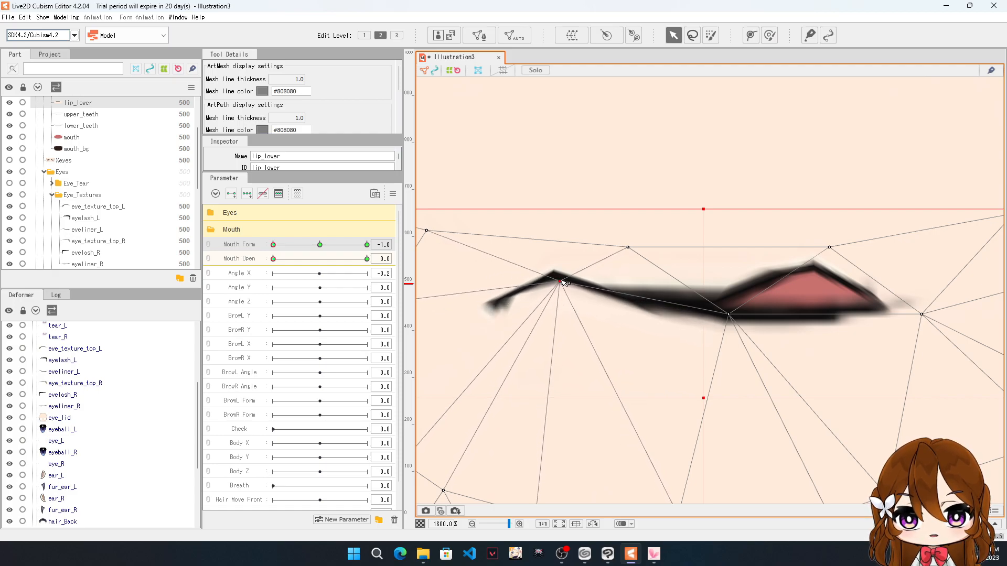
drag(734, 318, 728, 298)
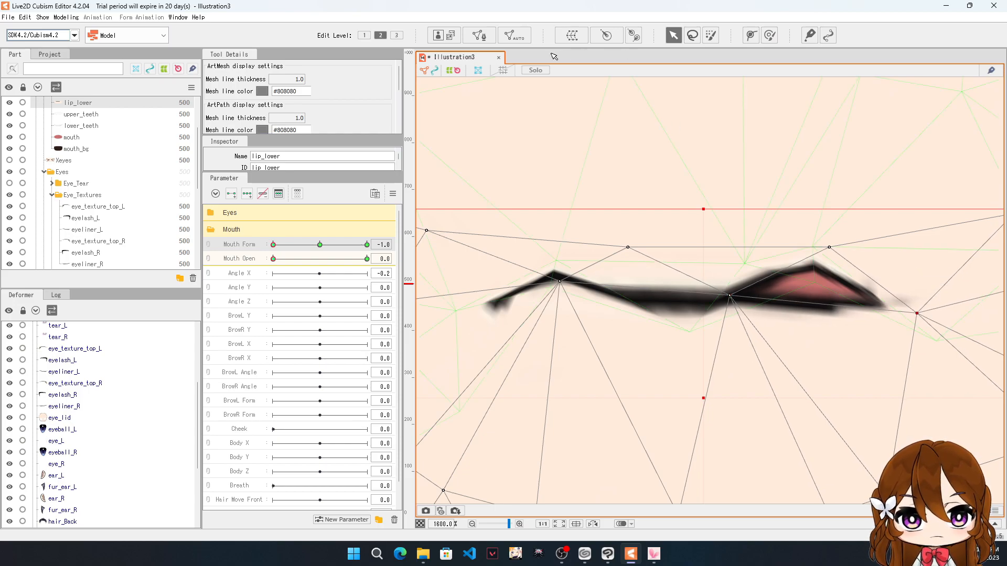
Step: Try generating an automatic mesh for lip_lower with the Deformation (Heavy) preset
click(517, 40)
click(501, 229)
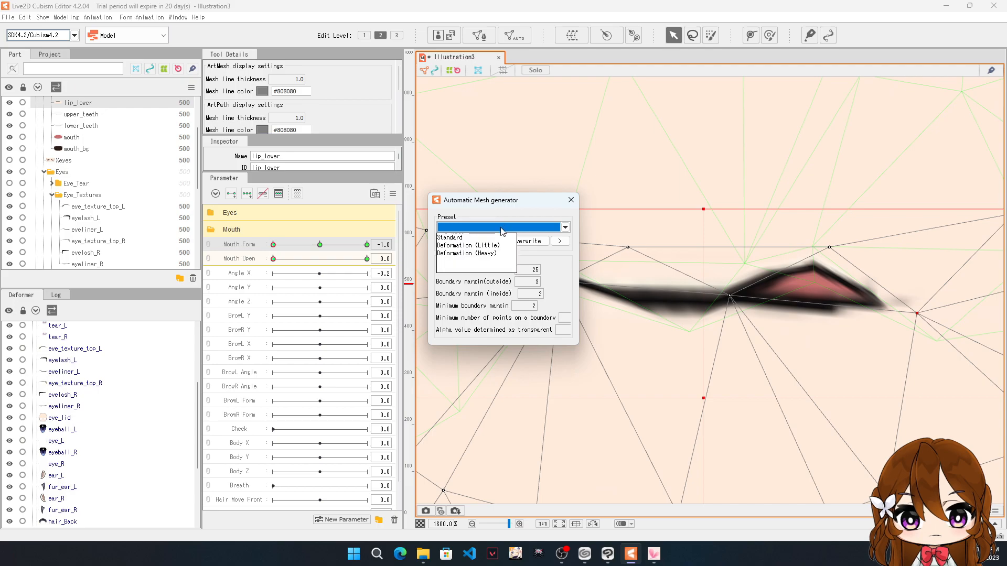
click(491, 253)
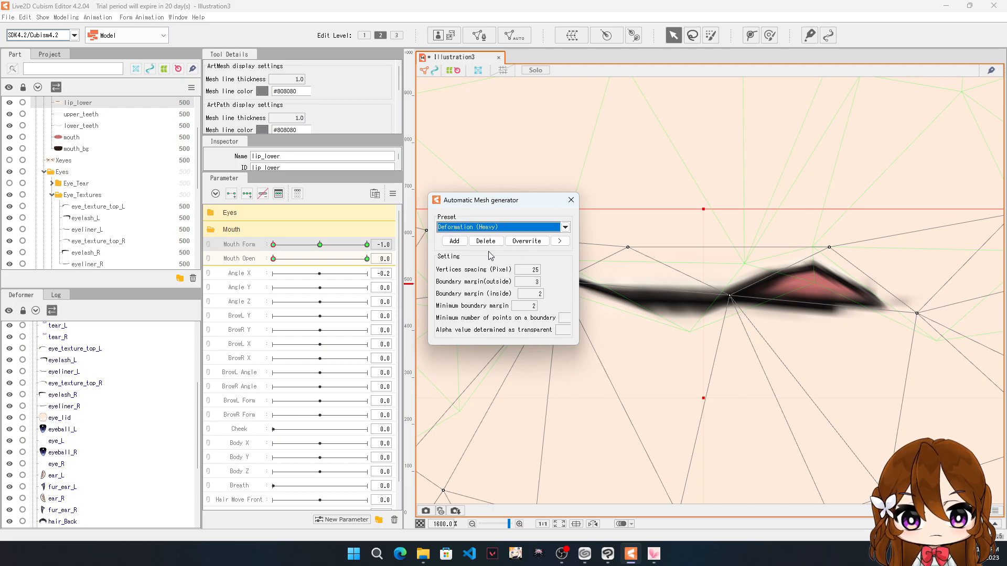
click(570, 206)
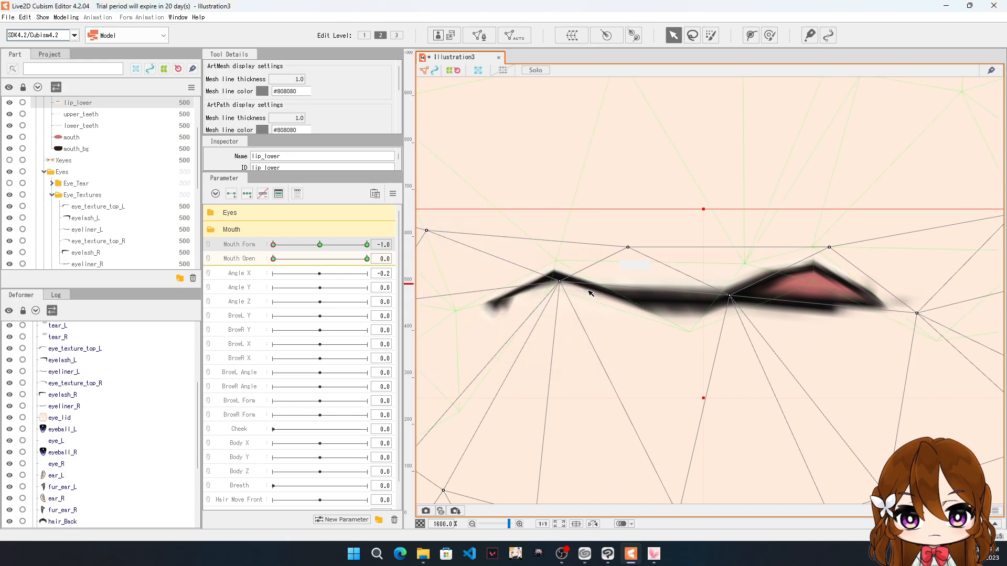
Step: Undo the last mesh and vertex changes on lip_lower
key(ctrl+z)
key(ctrl+z)
key(ctrl+z)
key(ctrl+z)
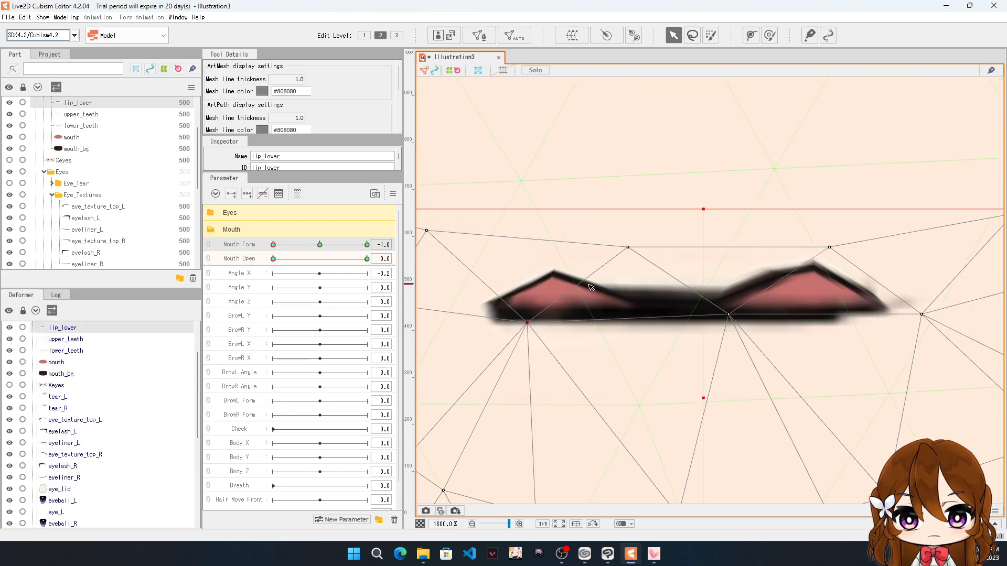
Step: Open the automatic mesh generator for lip_lower and show its preset choices
click(526, 33)
click(539, 229)
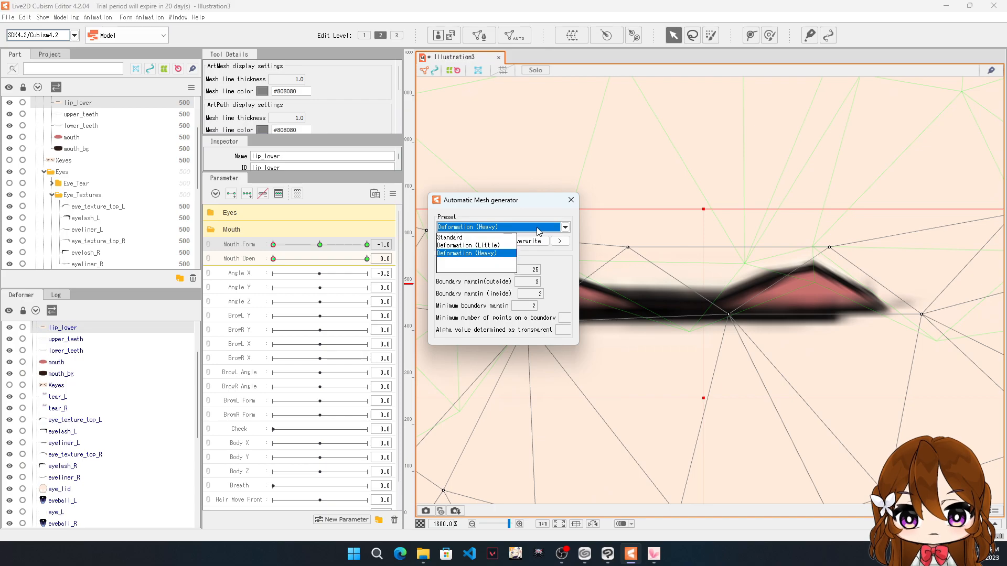
Step: Choose the Deformation (Heavy) preset for the automatic mesh and close the generator
click(487, 254)
click(570, 200)
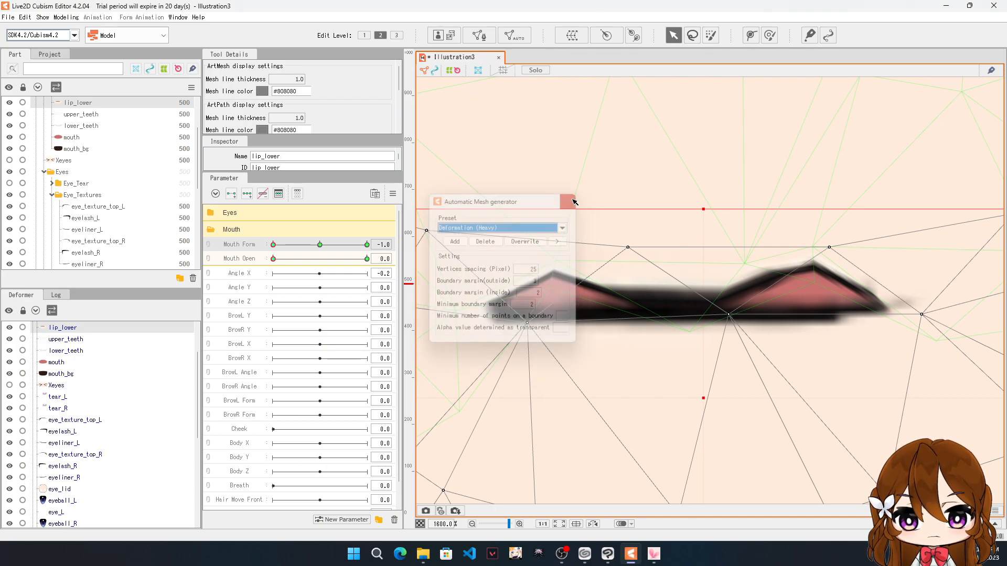
Step: Add mesh vertices along the lower lip line of lip_lower, connect them to neighbouring points, and apply the mesh edit
scroll(584, 241, down, 5)
scroll(555, 268, up, 4)
scroll(586, 259, up, 3)
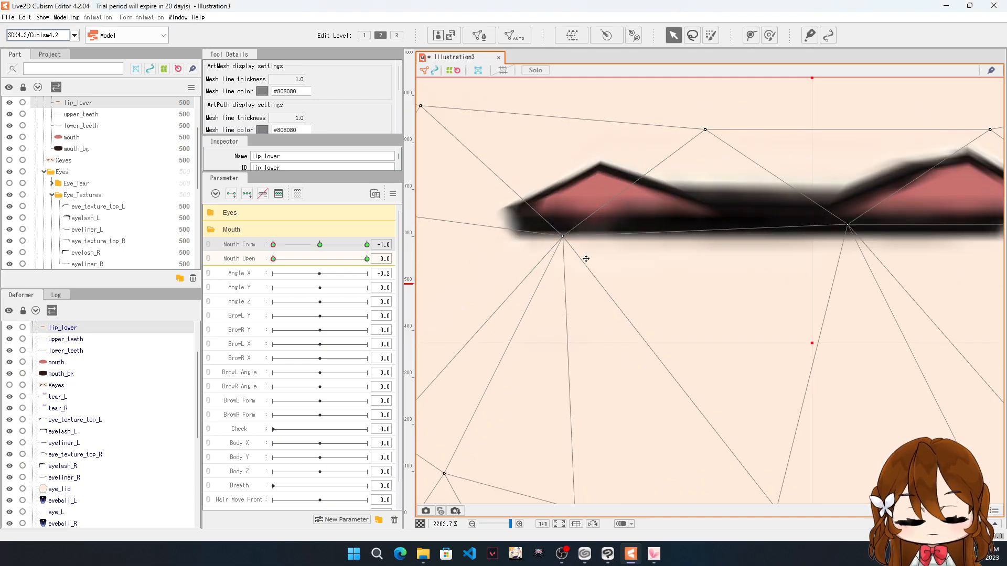
click(478, 35)
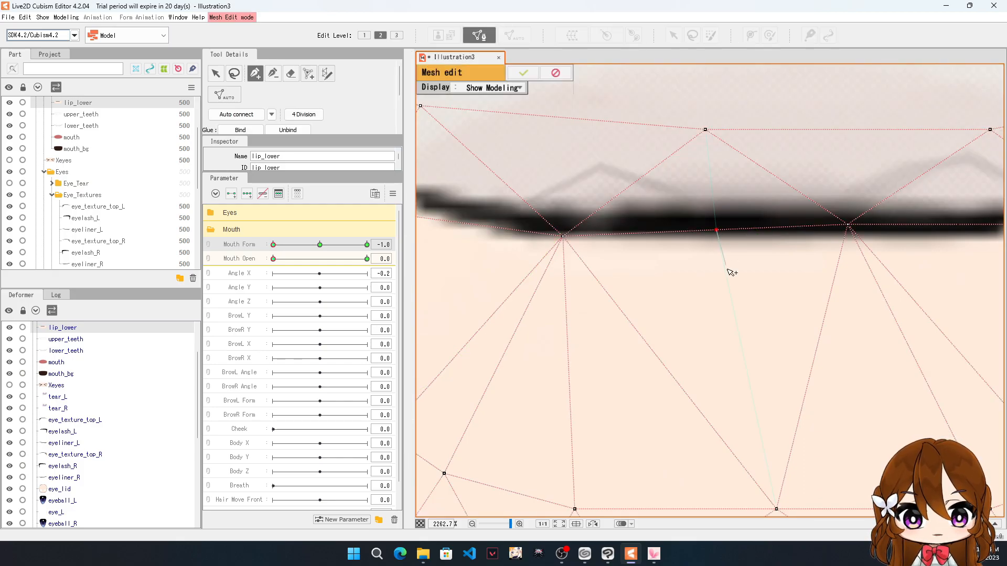
click(776, 509)
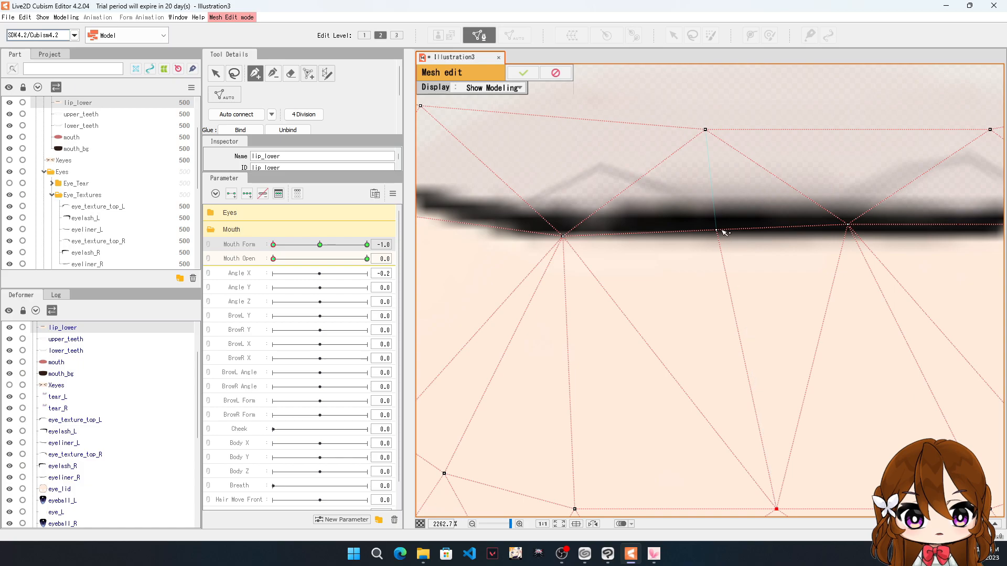
scroll(742, 255, down, 4)
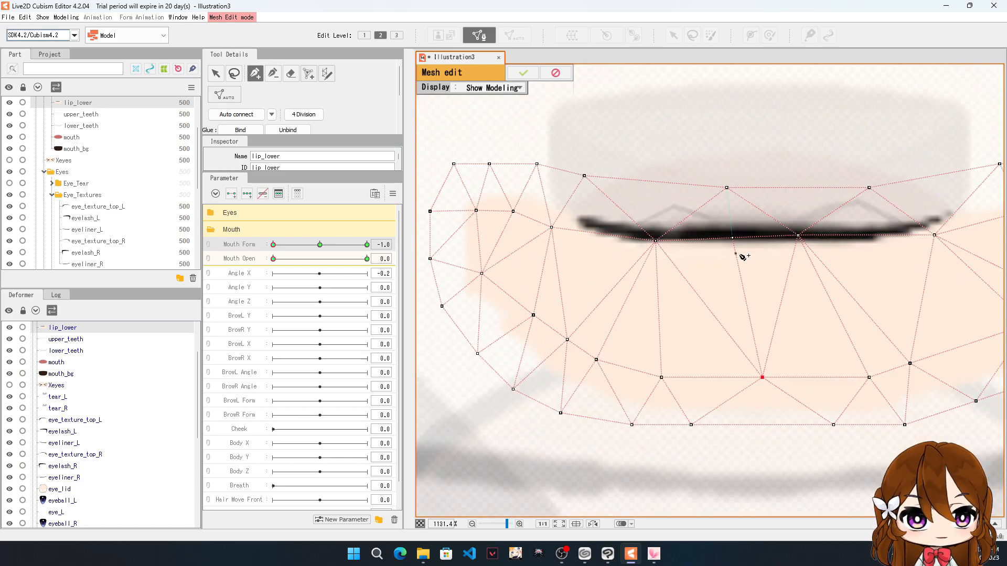
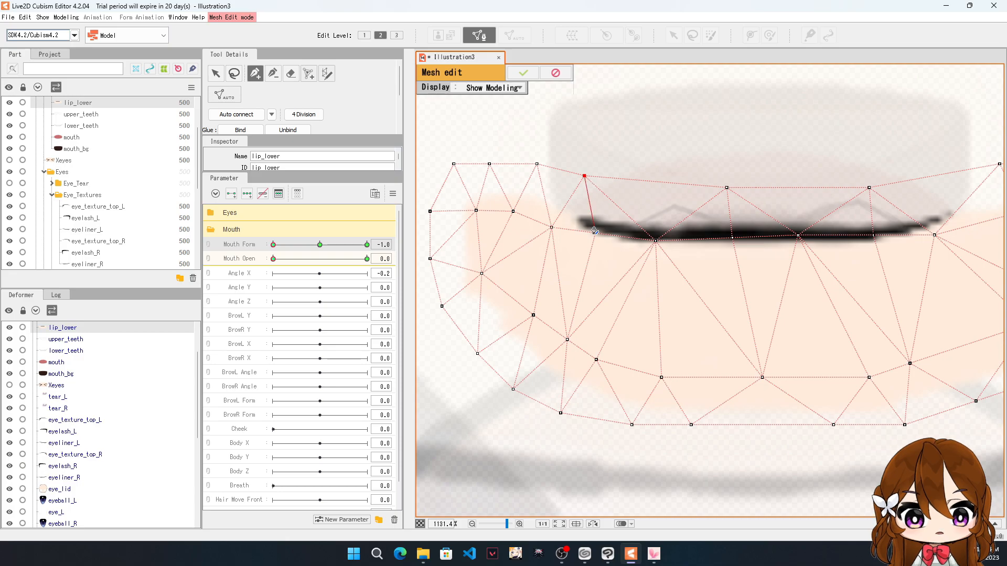
click(532, 76)
Step: Raise the lip_lower vertices beneath both lip peaks so the closed mouth bends into a frown at Mouth Form -1.0
scroll(630, 280, up, 6)
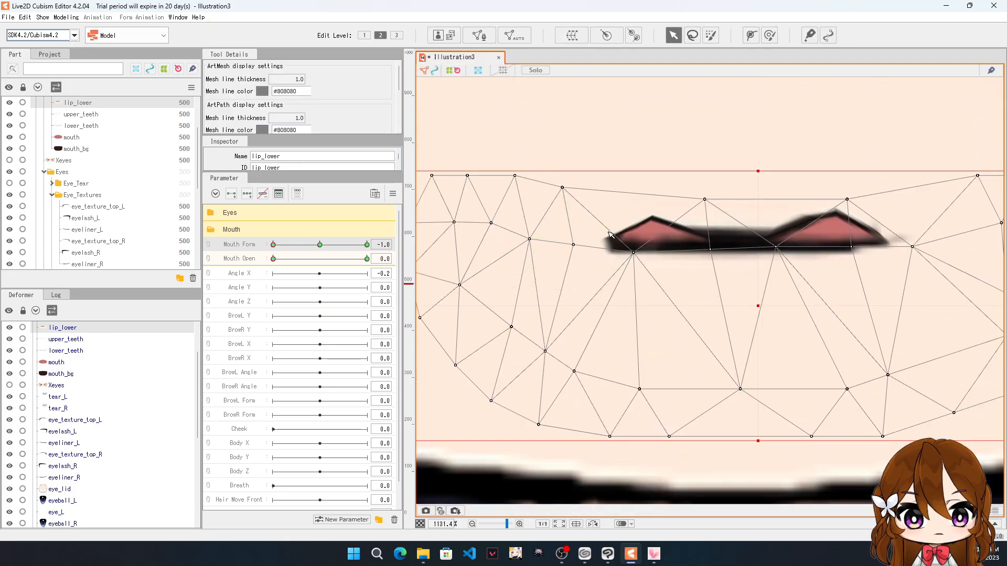
drag(604, 303, 651, 213)
scroll(651, 213, down, 6)
scroll(792, 225, up, 4)
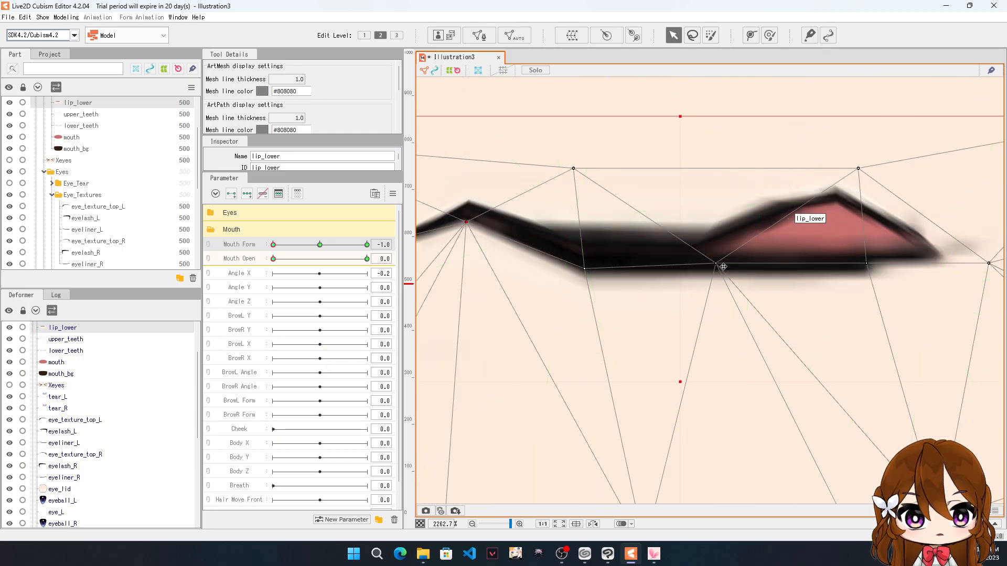
drag(716, 265, 716, 249)
drag(866, 264, 823, 202)
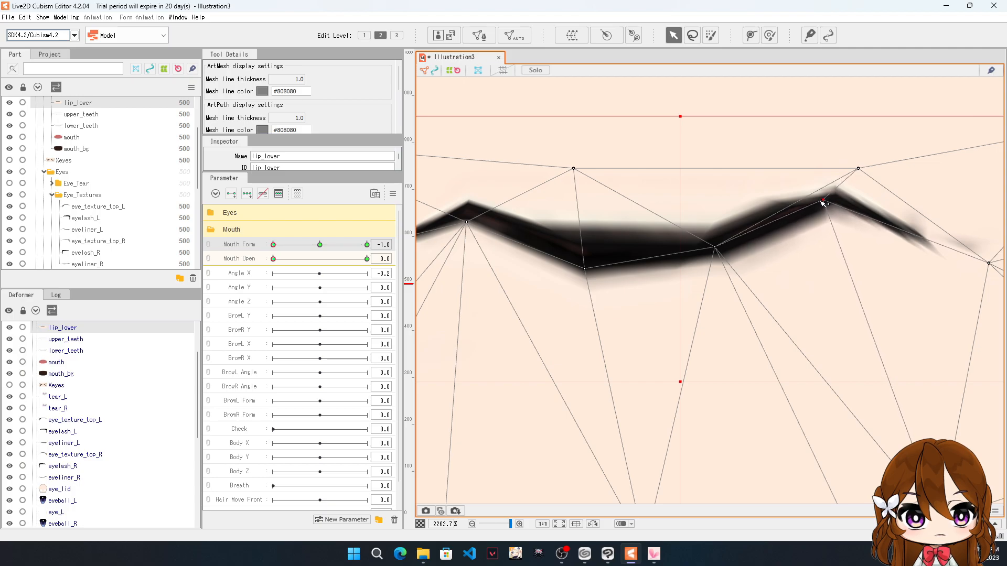
Step: Fine-tune the two central lip_lower vertices to even out the bottom of the frown, and deselect the part
drag(715, 248, 691, 260)
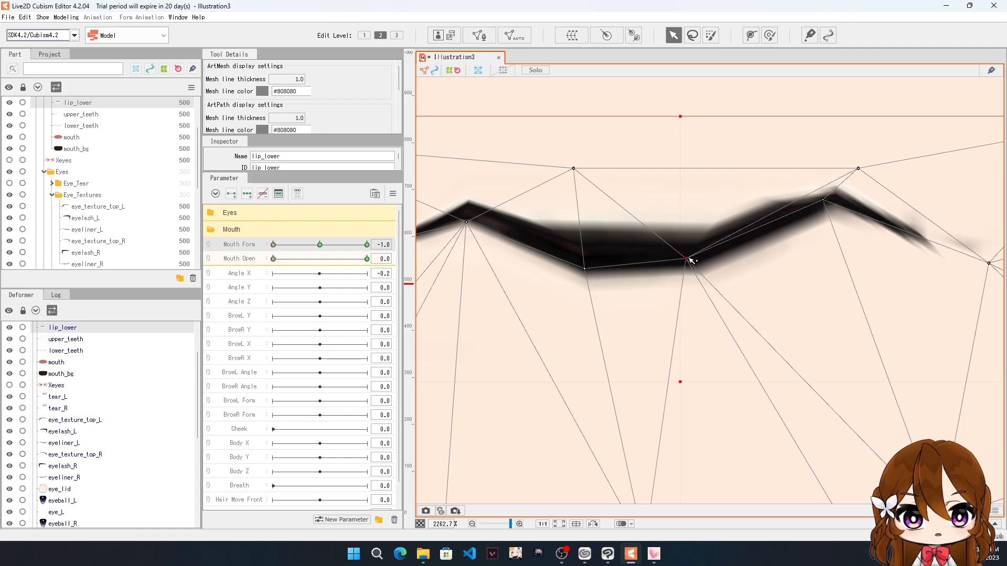
drag(585, 269, 588, 262)
drag(685, 259, 689, 255)
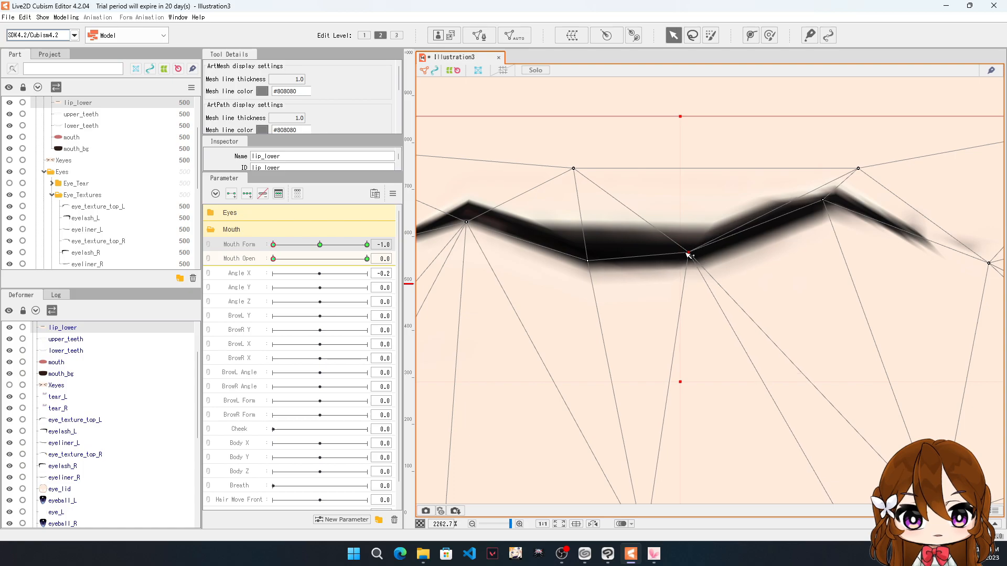
scroll(690, 254, down, 6)
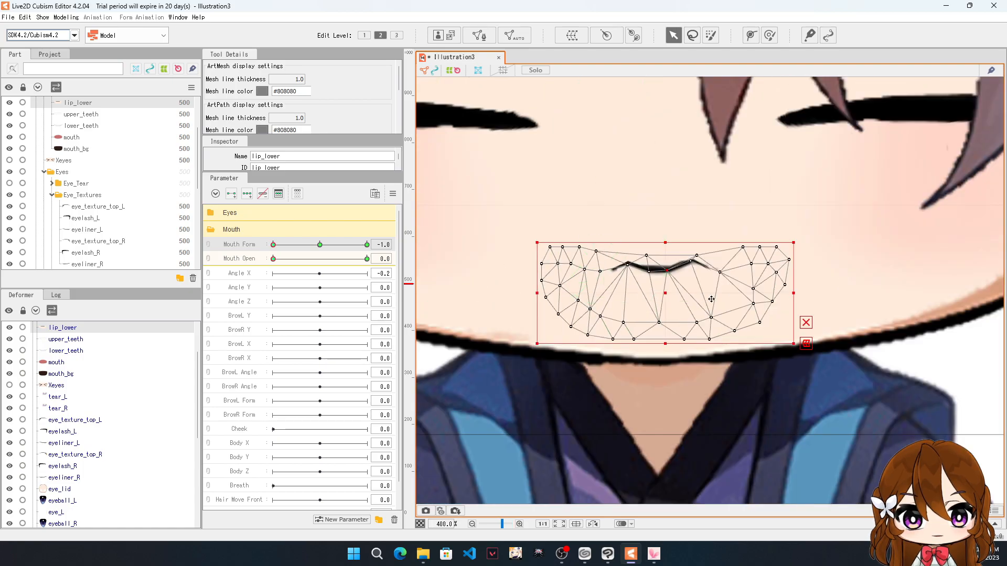
scroll(711, 299, down, 1)
click(939, 362)
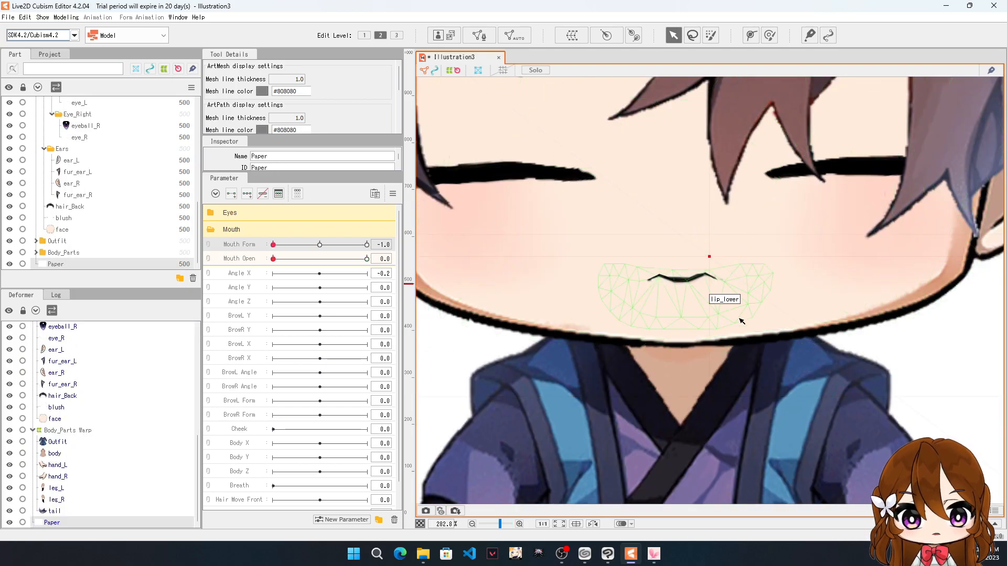
Step: Reselect lip_lower and adjust the mesh vertex beyond its right corner to clean up the tip, finishing with the part deselected
scroll(711, 279, up, 3)
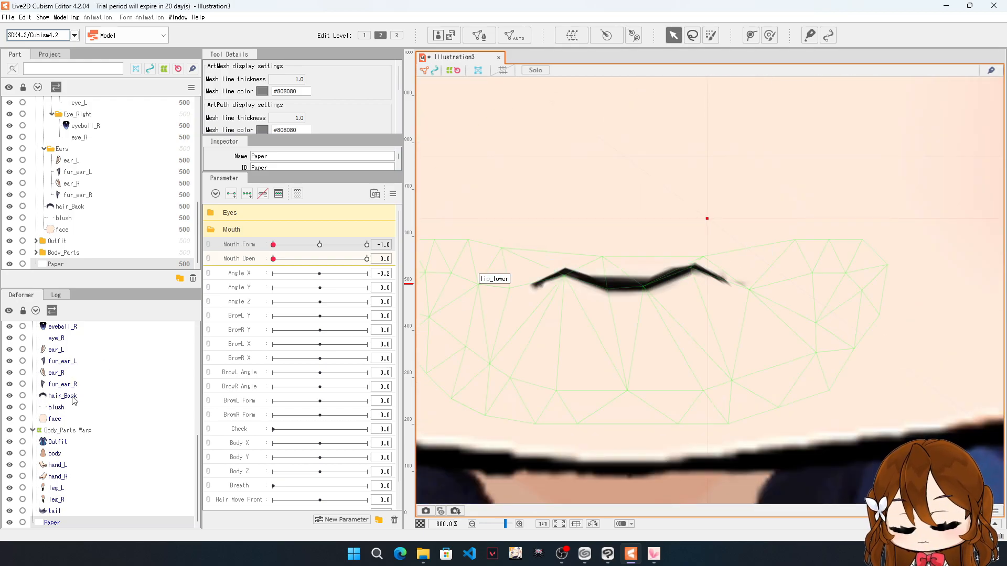
scroll(61, 360, up, 2)
scroll(68, 351, up, 3)
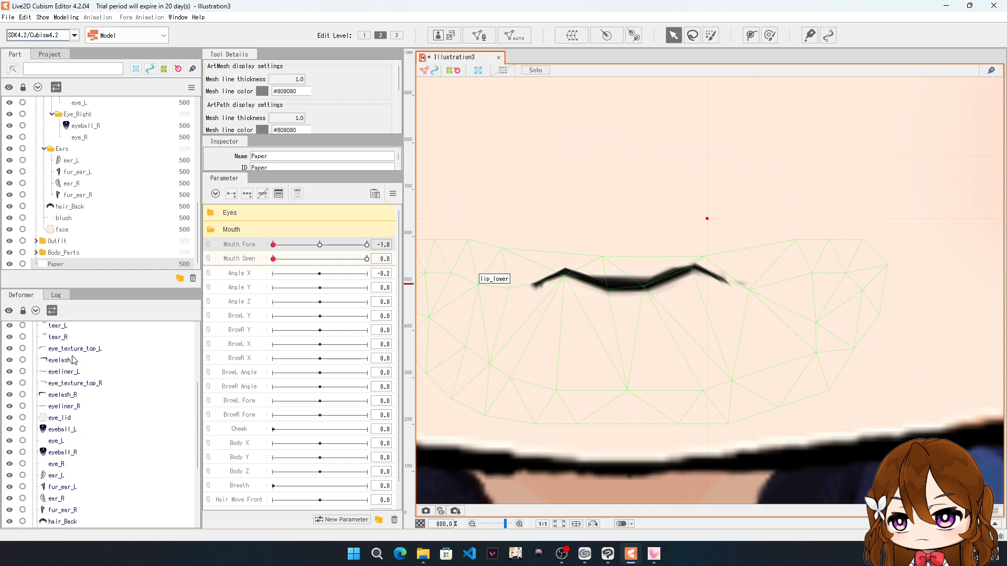
scroll(75, 346, up, 2)
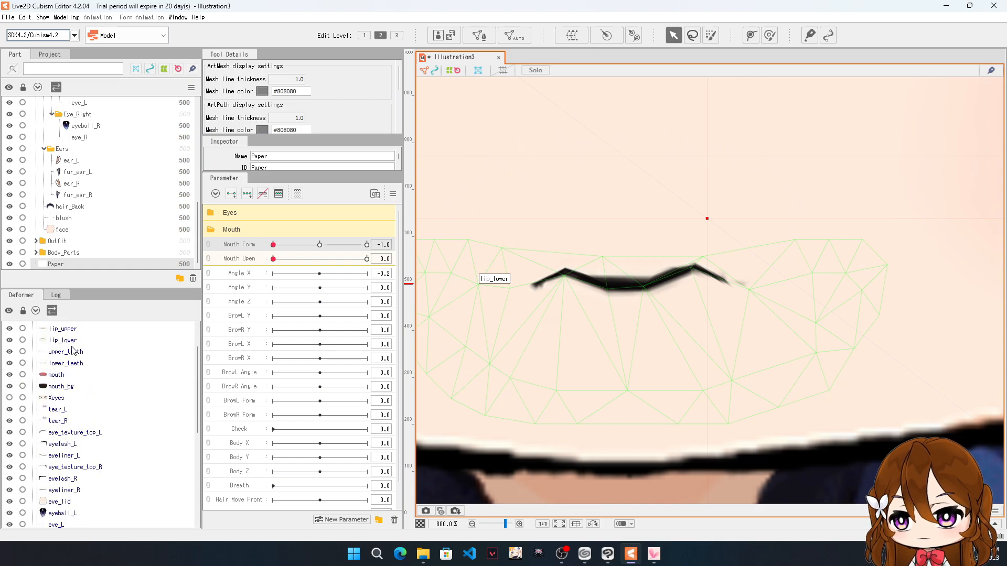
click(63, 340)
scroll(755, 296, down, 4)
scroll(751, 302, up, 5)
scroll(751, 302, up, 4)
drag(688, 407, 685, 332)
scroll(788, 387, down, 3)
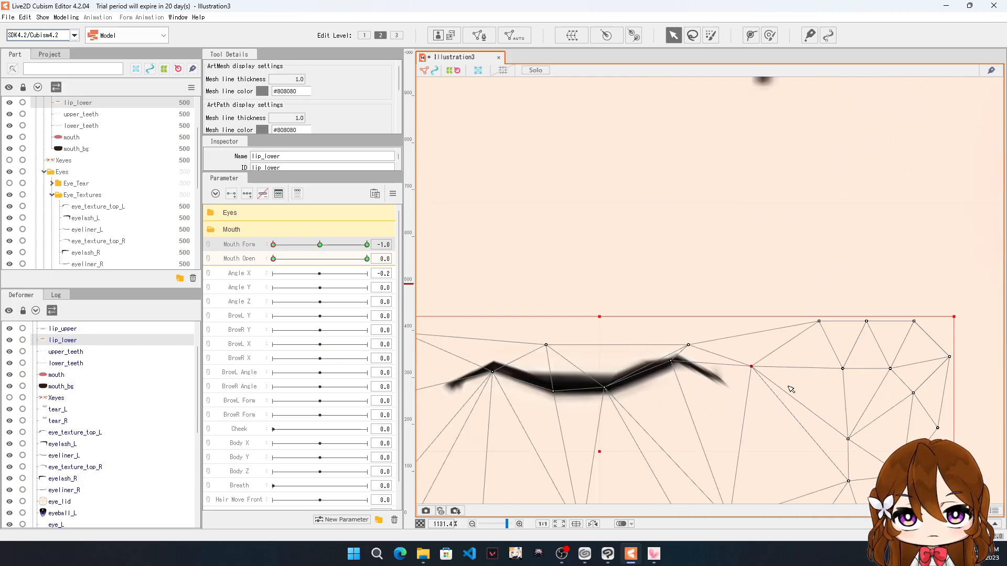
scroll(791, 389, down, 5)
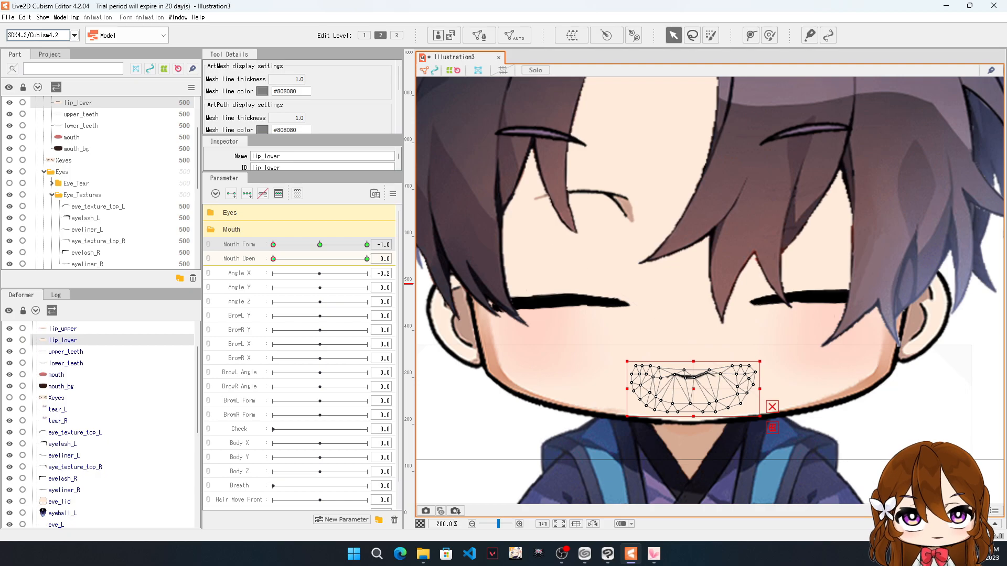
click(822, 410)
Step: Set the Mouth Form parameter to 1.0 to switch to the smile shape
drag(274, 248, 253, 249)
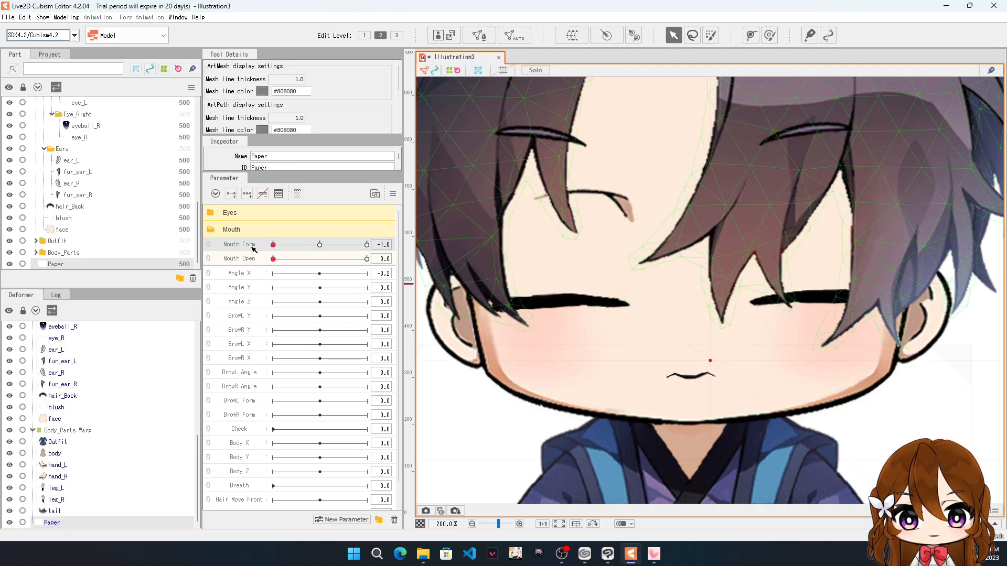
scroll(790, 326, down, 3)
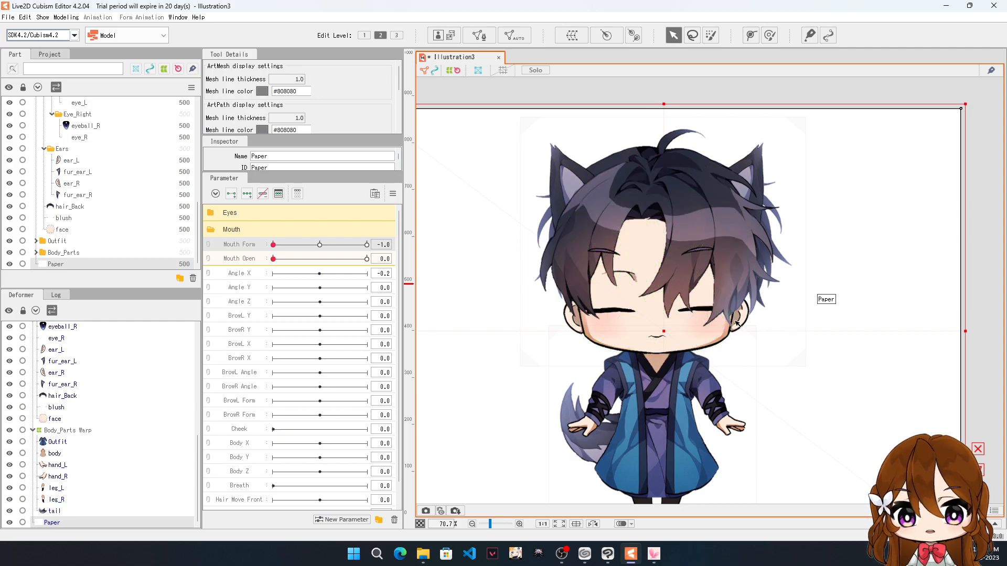
scroll(661, 298, up, 2)
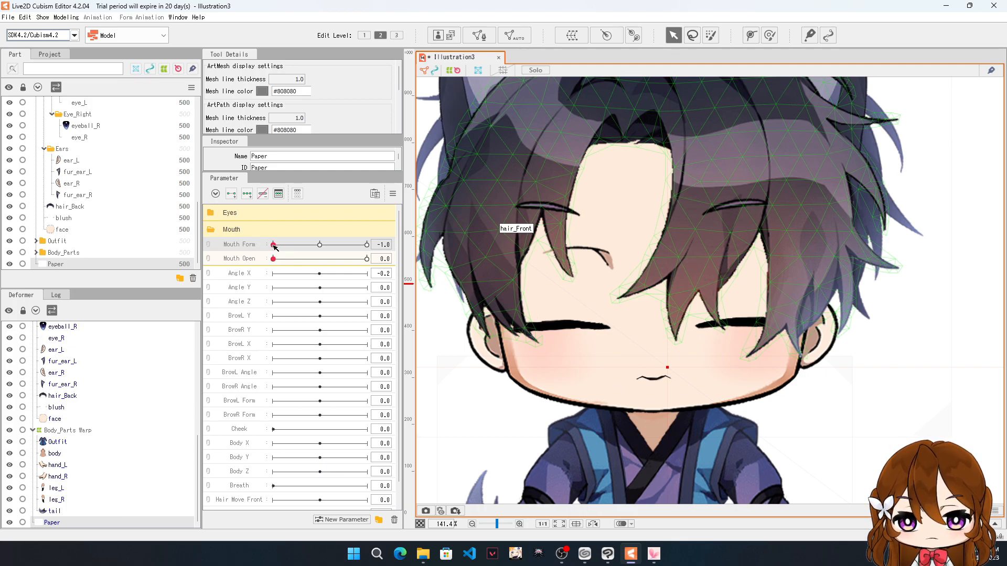
drag(274, 247, 324, 247)
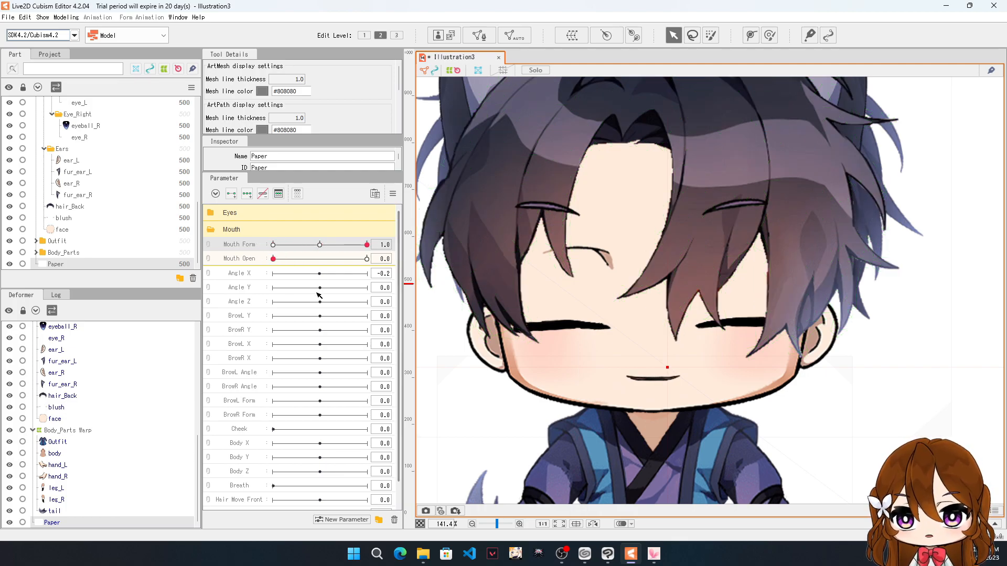
Step: Select lip_upper and delete the deform path running along the upper lip line
scroll(78, 366, up, 3)
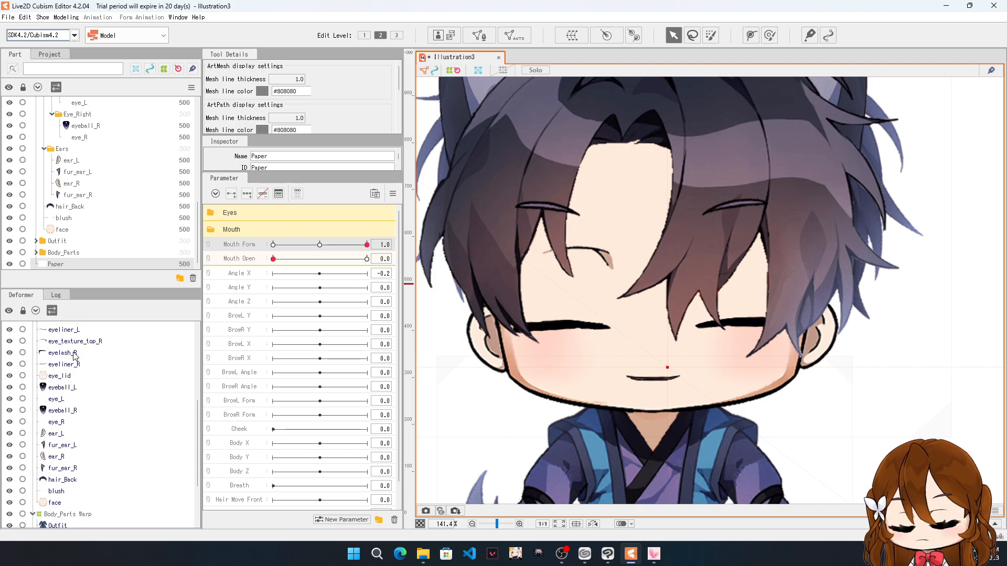
scroll(74, 356, up, 2)
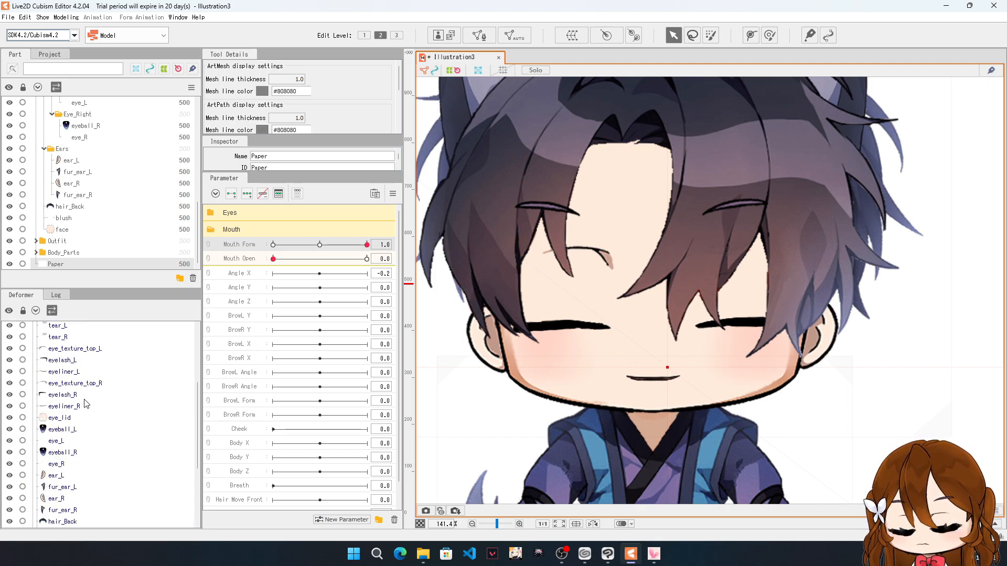
scroll(73, 367, up, 3)
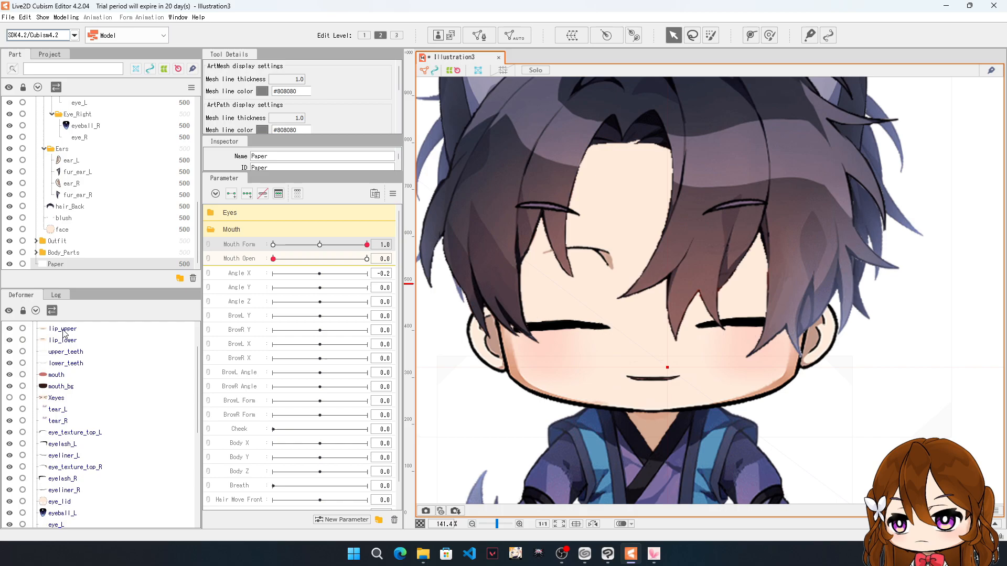
click(63, 329)
scroll(692, 379, up, 2)
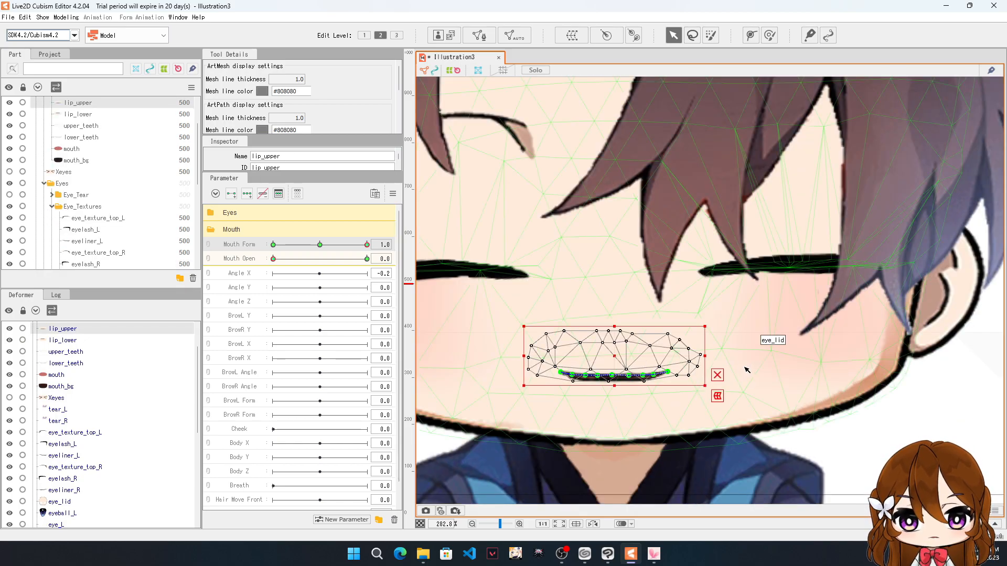
scroll(601, 394, up, 3)
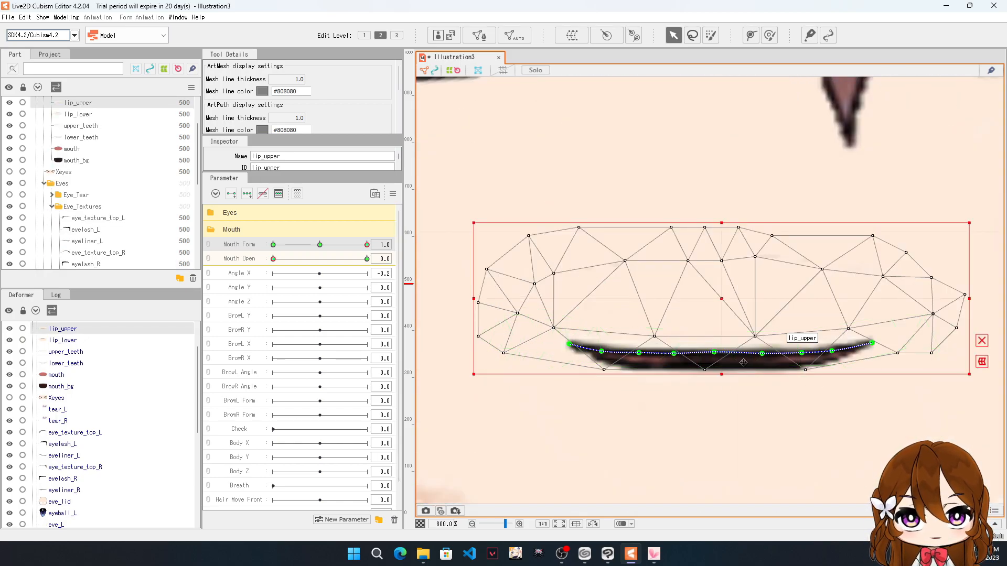
click(640, 353)
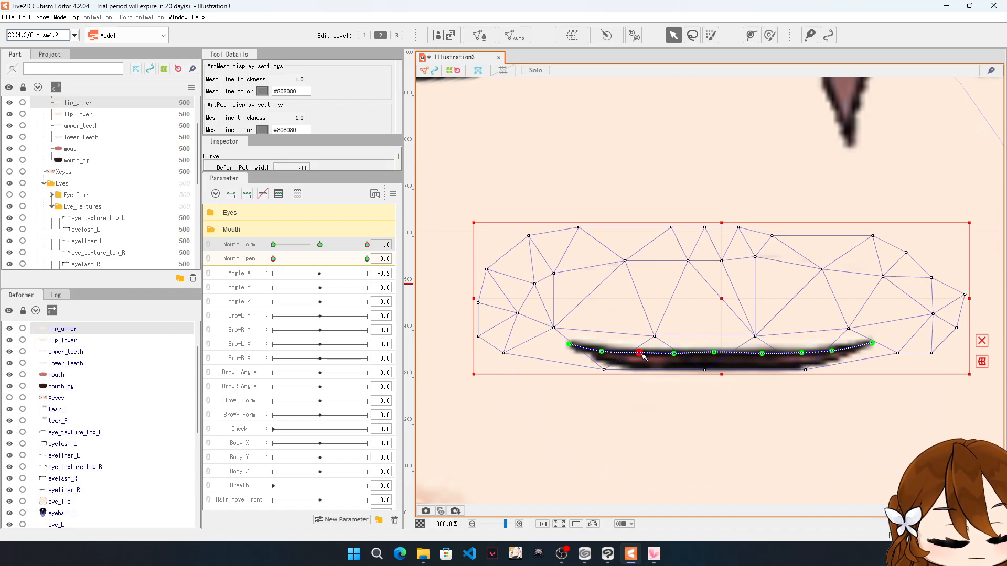
click(604, 349)
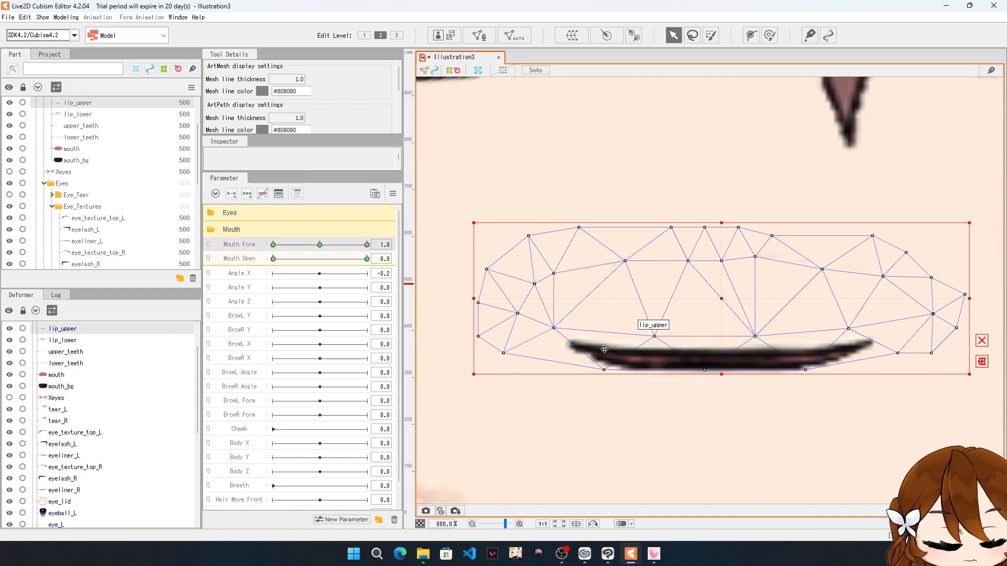
Step: Reshape lip_upper at Mouth Form 1.0 by raising its left corner vertex and slightly adjusting the central and right-side vertices
mouse_move(367, 244)
mouse_down()
mouse_move(273, 246)
mouse_move(366, 245)
mouse_up()
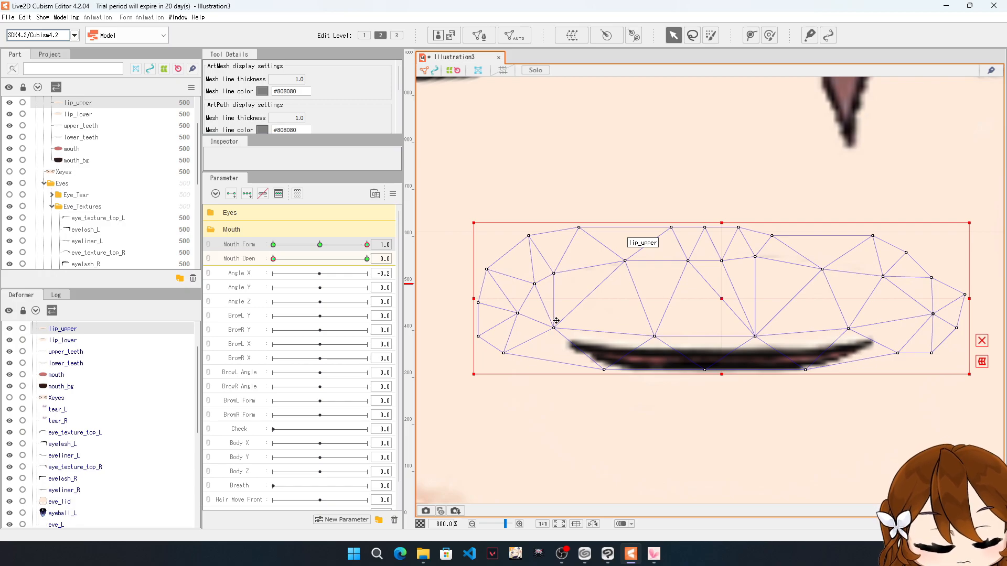
drag(556, 320, 521, 300)
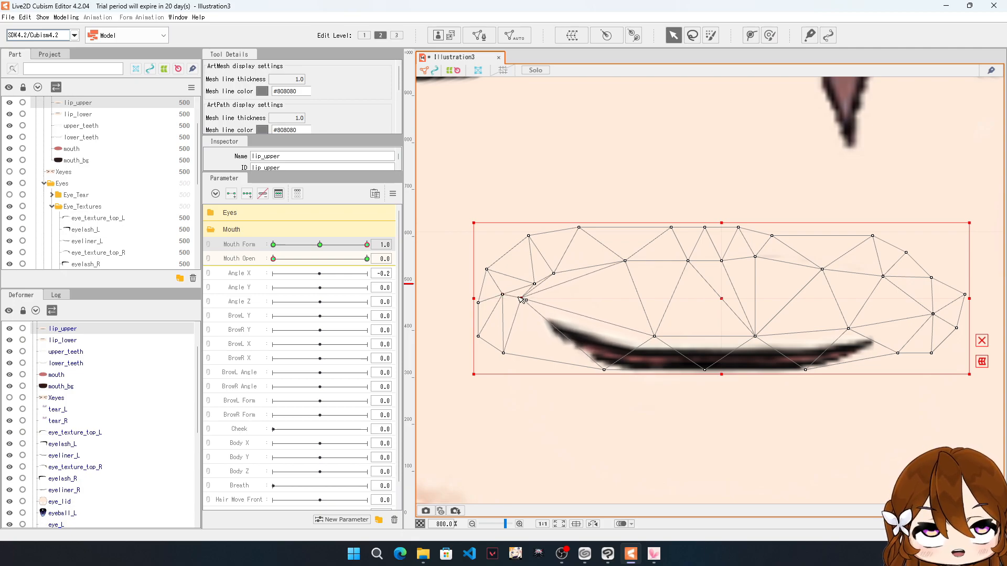
drag(653, 335, 651, 338)
drag(757, 337, 760, 340)
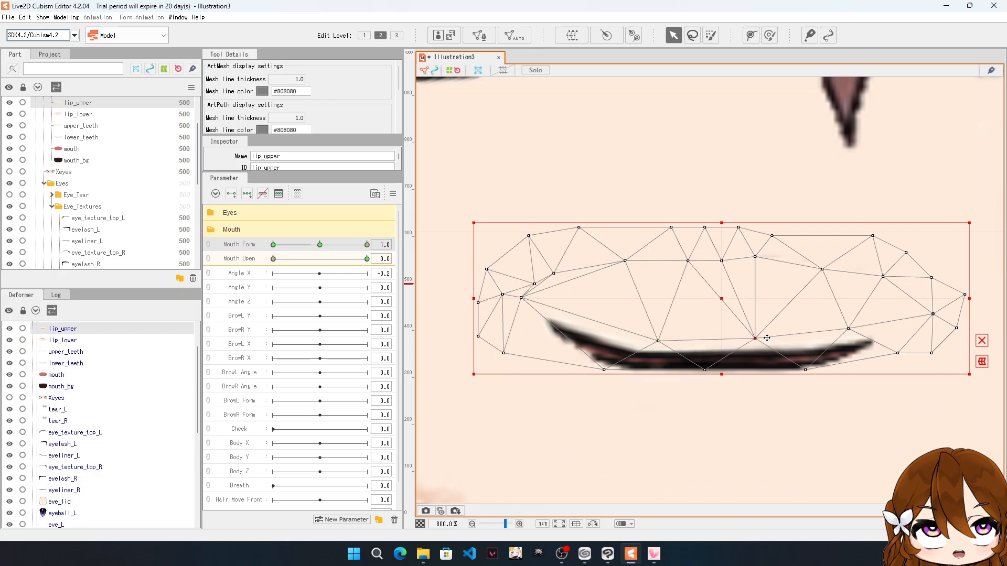
drag(933, 314, 938, 306)
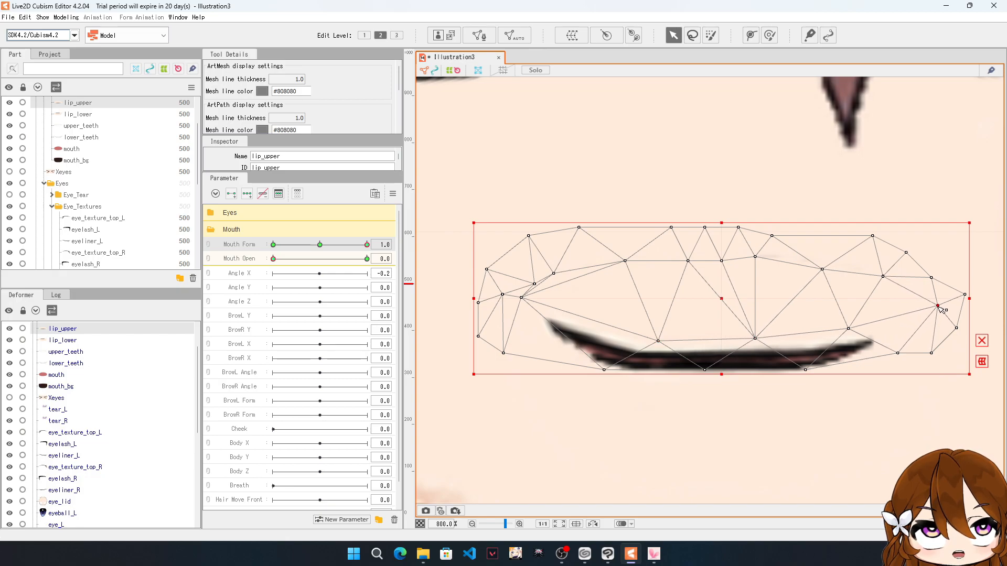
drag(851, 331, 854, 325)
Step: Add a connected mesh vertex near the right corner of lip_upper and apply the mesh edit
click(487, 39)
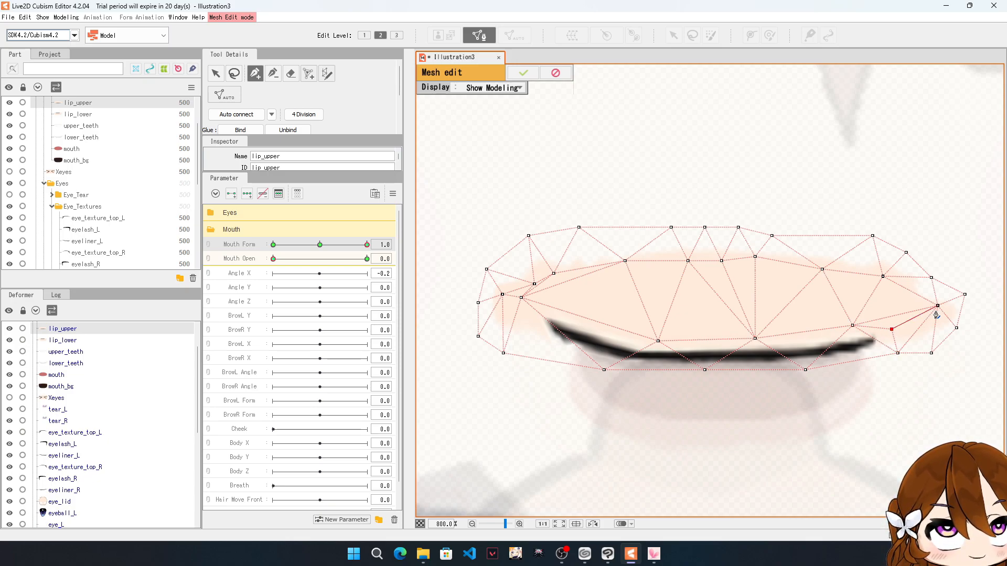
click(523, 72)
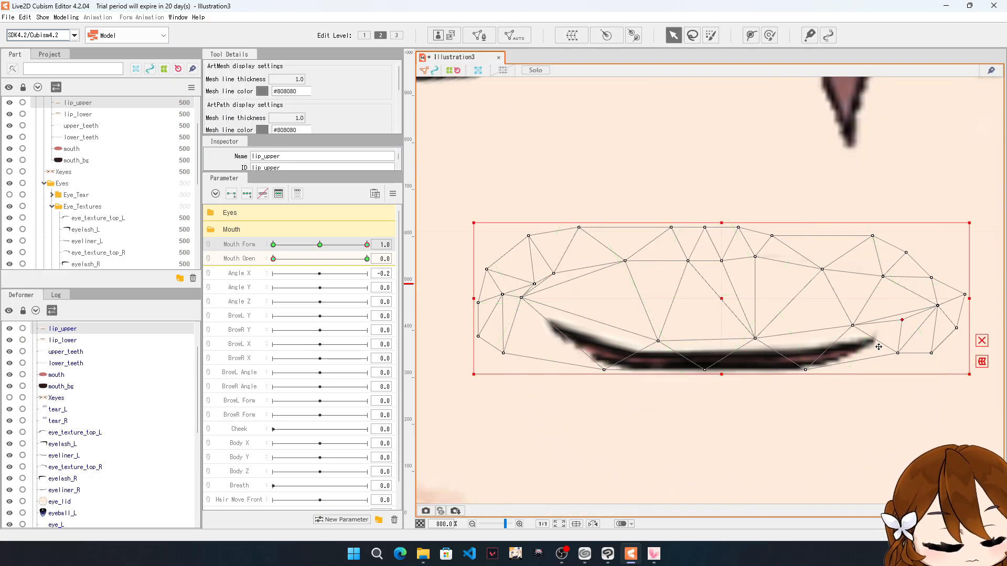
Step: Add another mesh vertex at the right tip of lip_upper's drawn line and apply the mesh edit
click(478, 35)
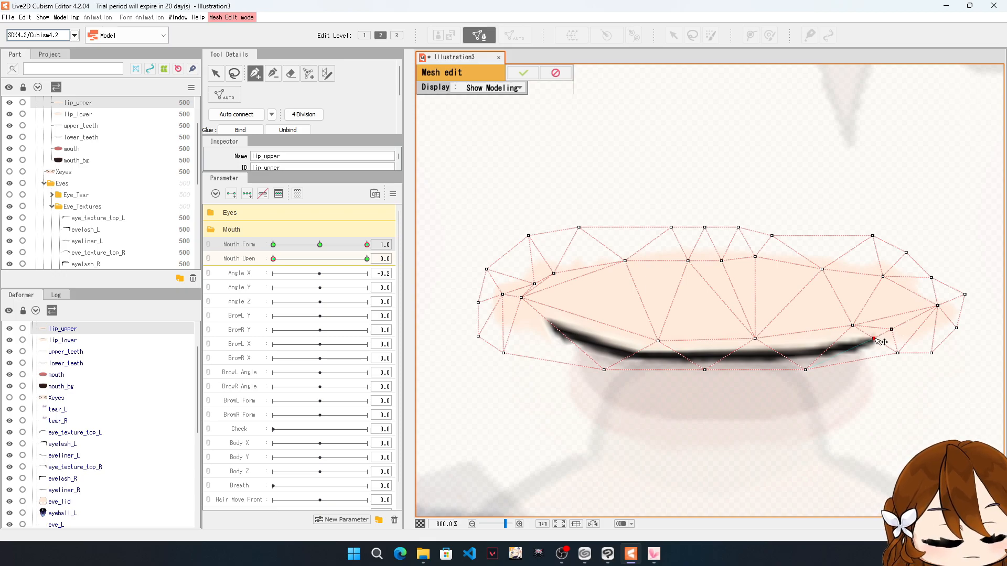
click(802, 374)
click(527, 74)
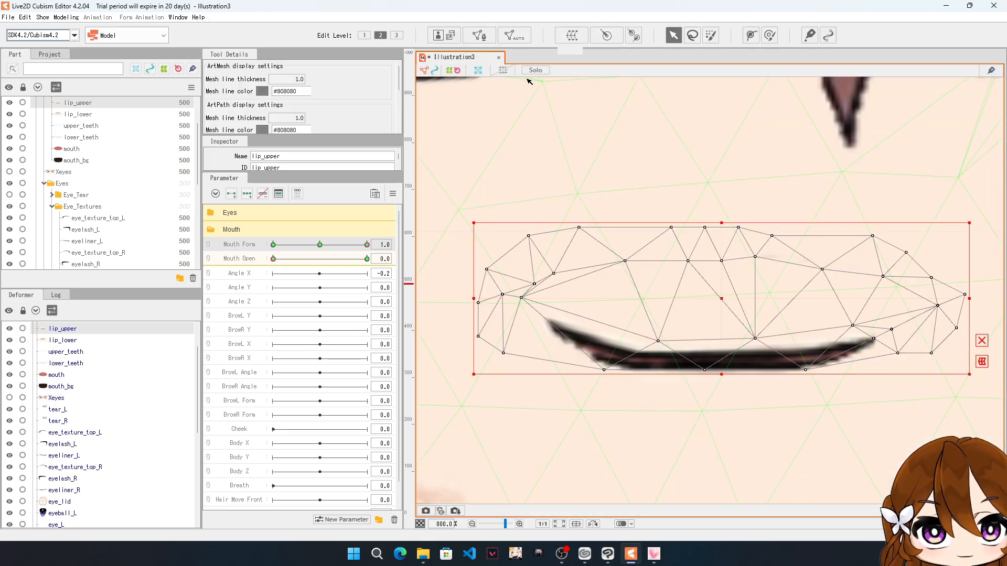
Step: Raise the right corner vertices of lip_upper at Mouth Form 1.0 so the line's right end curves upward into a smile
mouse_move(874, 337)
mouse_down()
mouse_move(935, 297)
mouse_move(937, 258)
mouse_up()
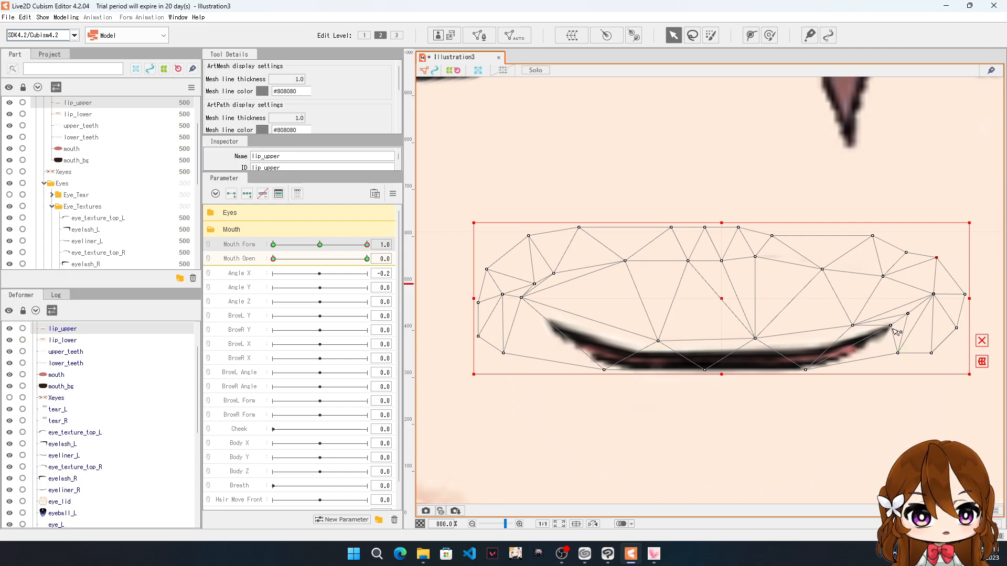
drag(890, 326, 891, 322)
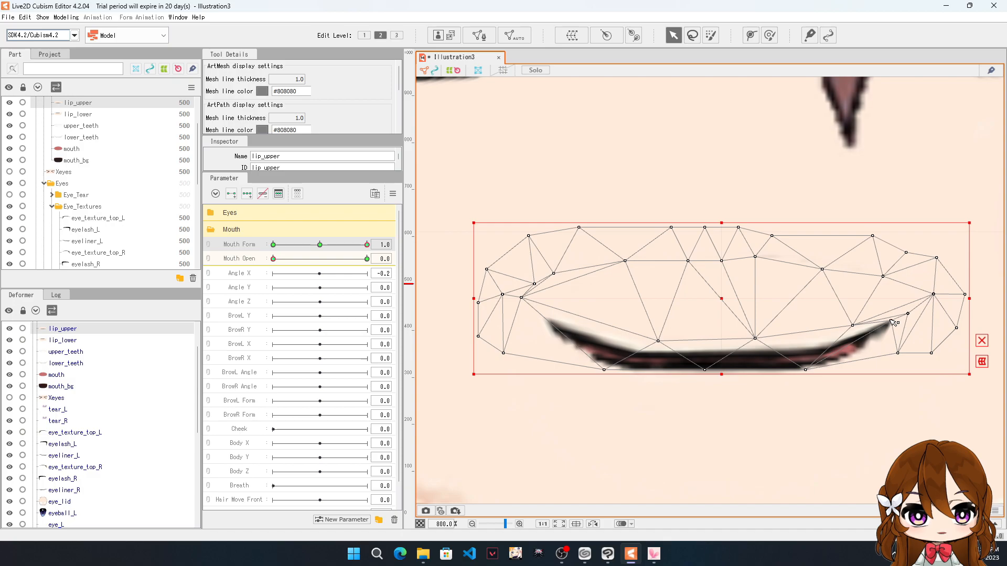
drag(852, 325, 896, 314)
scroll(676, 287, down, 3)
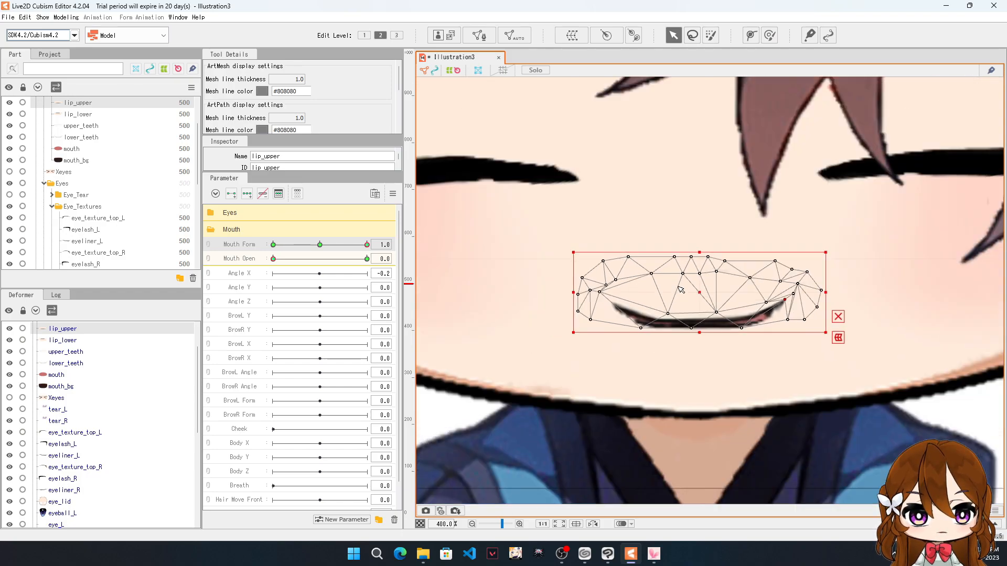
scroll(752, 305, up, 3)
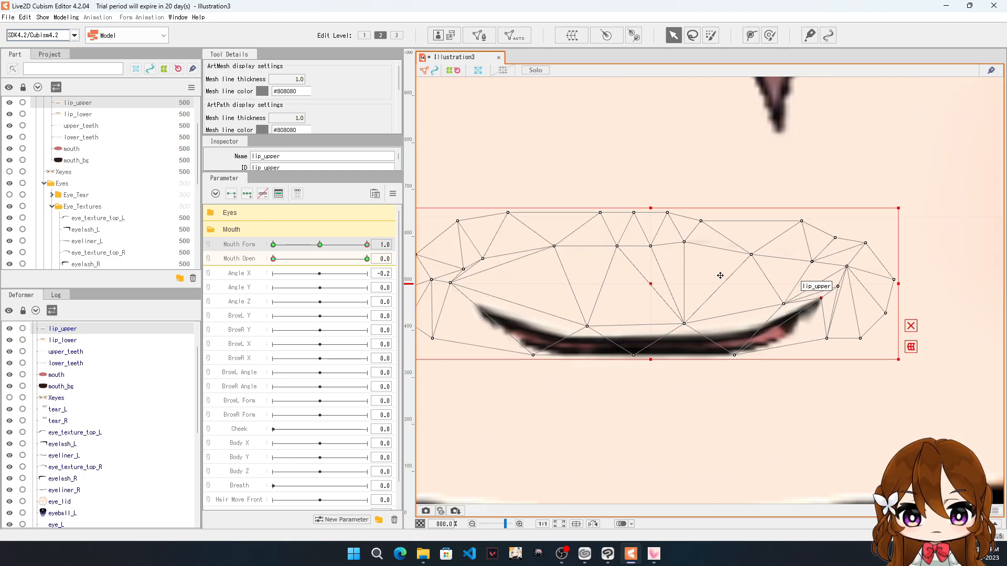
Step: Select lip_lower and raise its left corner and central vertices at Mouth Form 1.0 to follow the smiling upper lip line
click(63, 341)
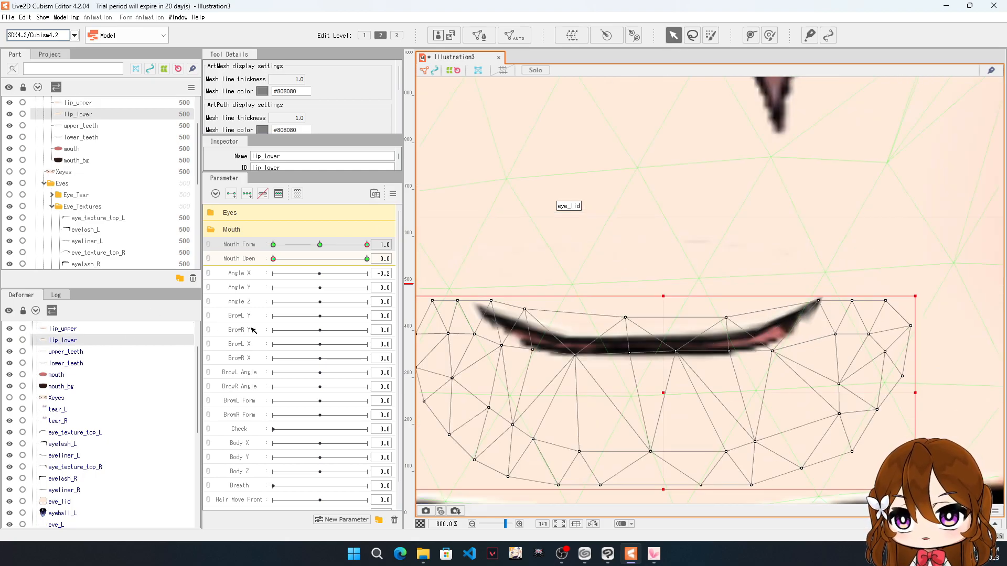
scroll(515, 362, up, 3)
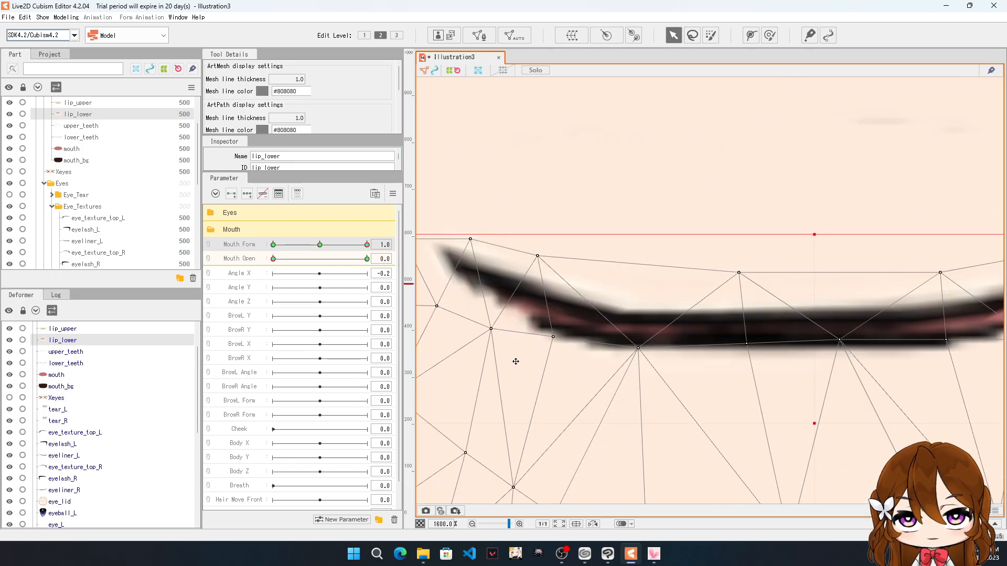
drag(482, 329, 419, 270)
drag(470, 239, 461, 224)
drag(552, 337, 467, 281)
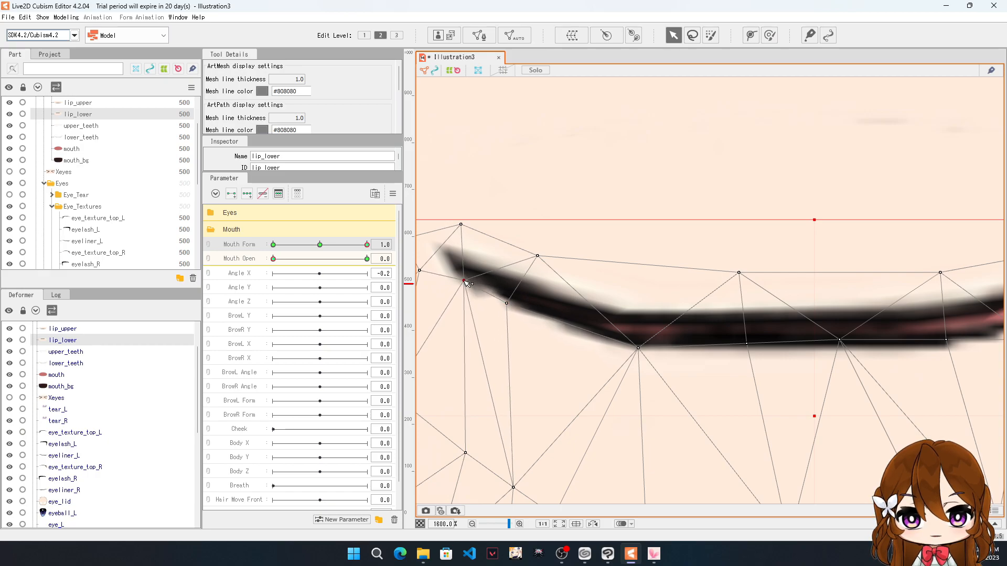
drag(638, 349, 640, 341)
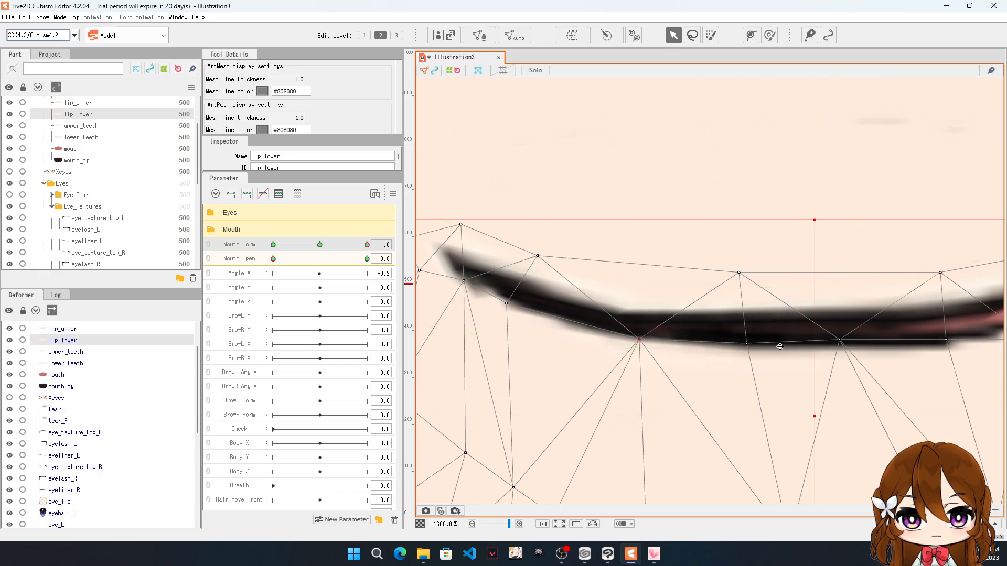
drag(839, 341, 842, 334)
scroll(627, 313, down, 3)
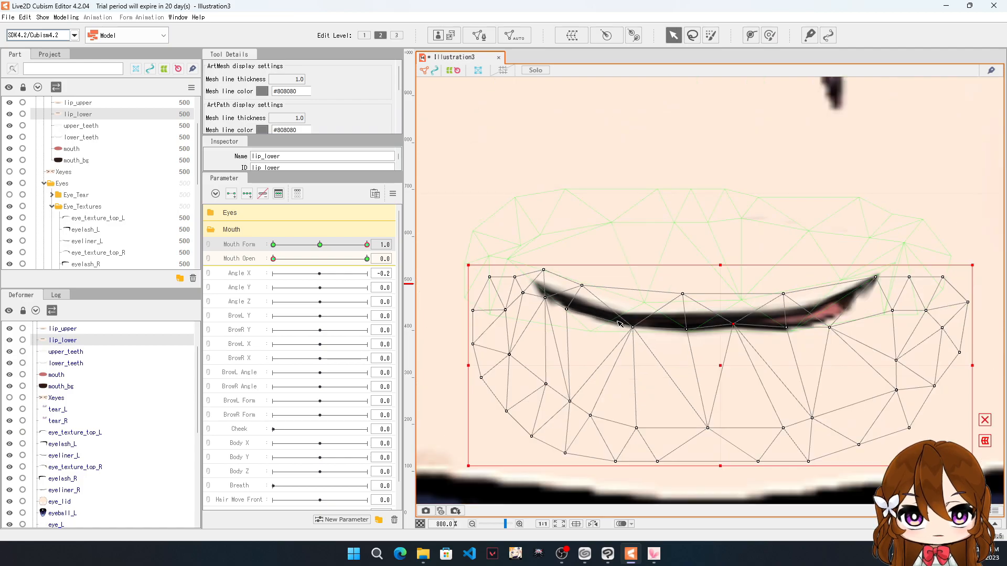
scroll(802, 293, up, 1)
drag(612, 342, 612, 337)
scroll(608, 307, down, 2)
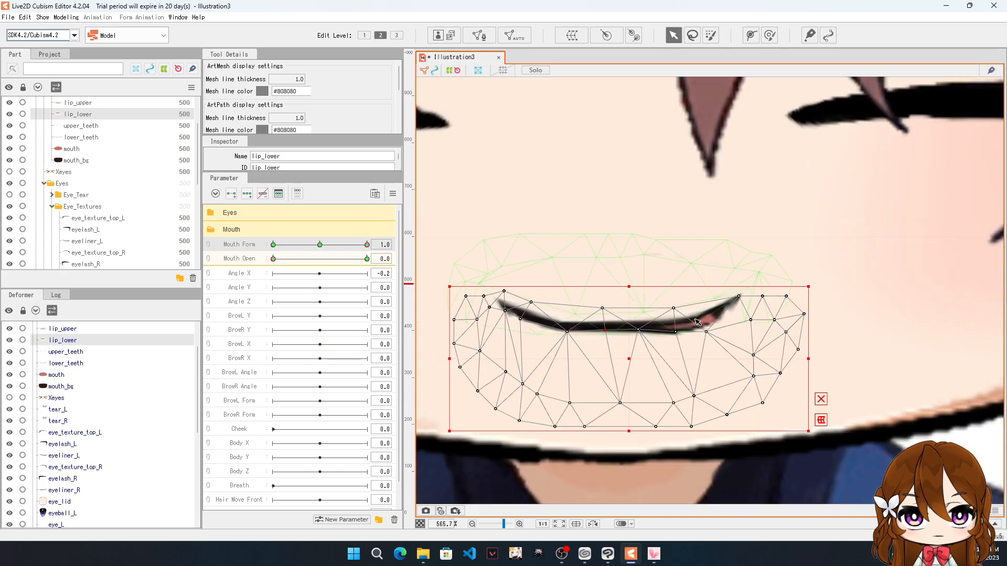
Step: Raise the right-side vertices of lip_lower at Mouth Form 1.0 so its right end closes against the upper lip's smile curve
scroll(635, 353, up, 6)
drag(641, 348, 640, 329)
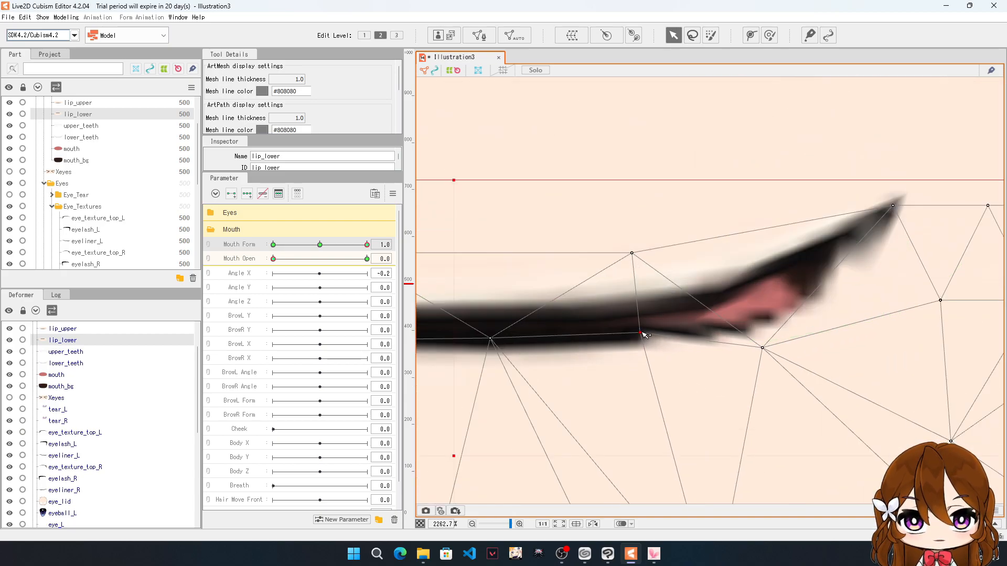
drag(763, 348, 815, 281)
mouse_move(941, 300)
mouse_down()
mouse_move(922, 286)
mouse_move(922, 299)
mouse_up()
scroll(928, 299, down, 5)
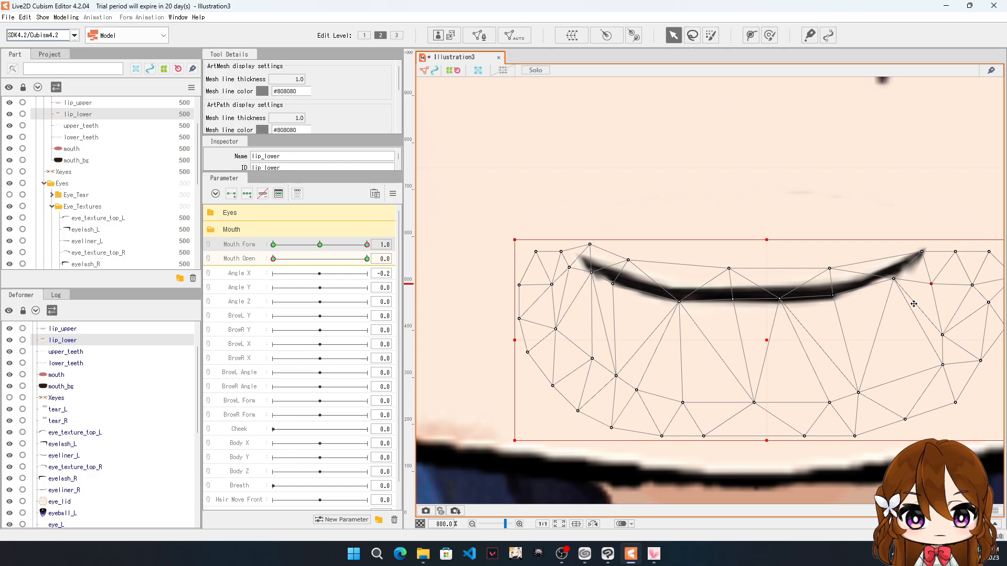
scroll(916, 306, up, 5)
mouse_move(877, 239)
mouse_down()
mouse_move(887, 251)
mouse_move(891, 236)
mouse_up()
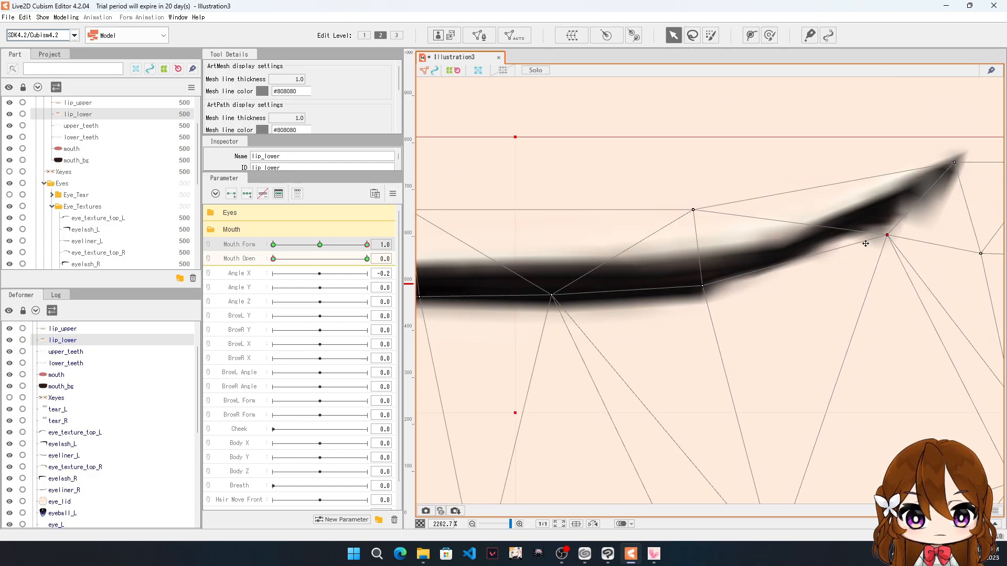
drag(703, 286, 757, 272)
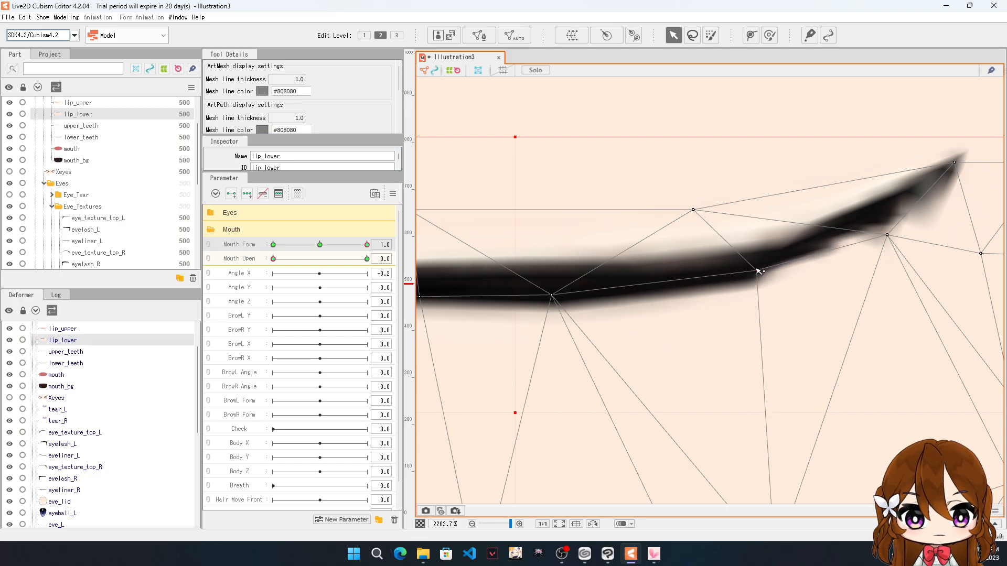
scroll(758, 271, down, 5)
scroll(713, 270, down, 6)
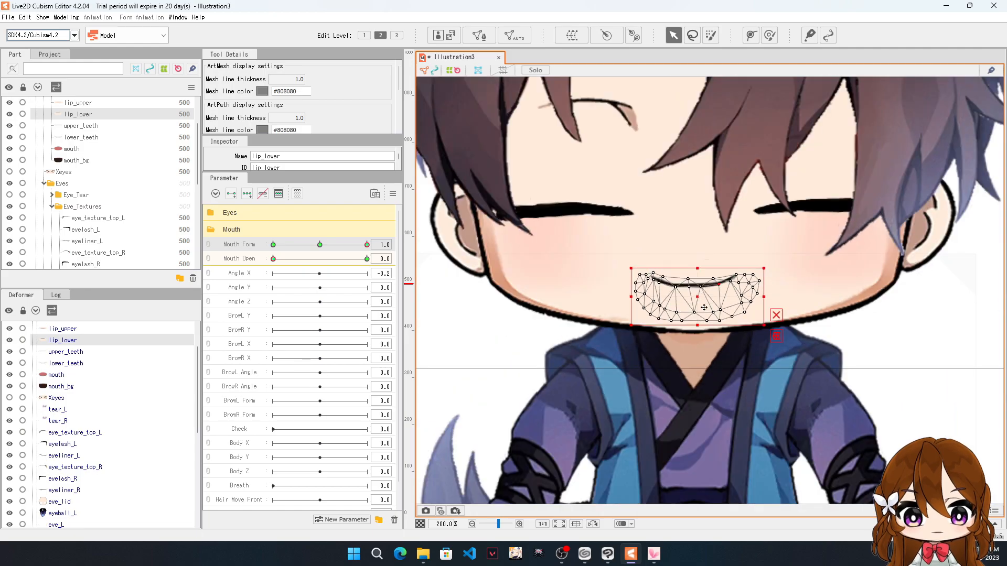
Step: Deselect the lip mesh and set the Mouth Form parameter to 0.0 for the neutral mouth shape
click(482, 315)
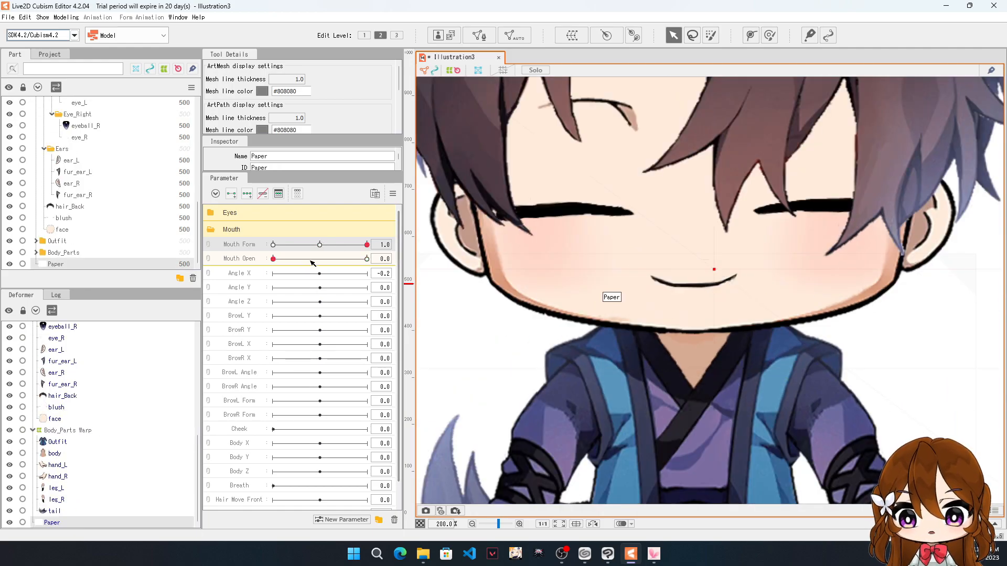
drag(367, 245, 320, 262)
click(320, 244)
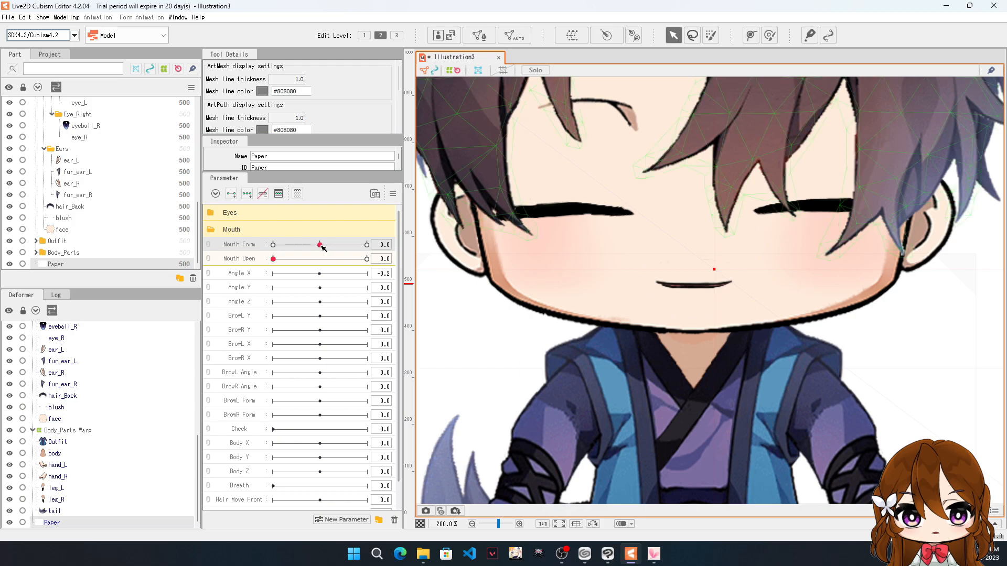
Step: Select lip_lower and raise its left-side lip line vertices slightly at Mouth Form 0.0 to tighten the closed mouth
scroll(122, 378, up, 2)
click(67, 336)
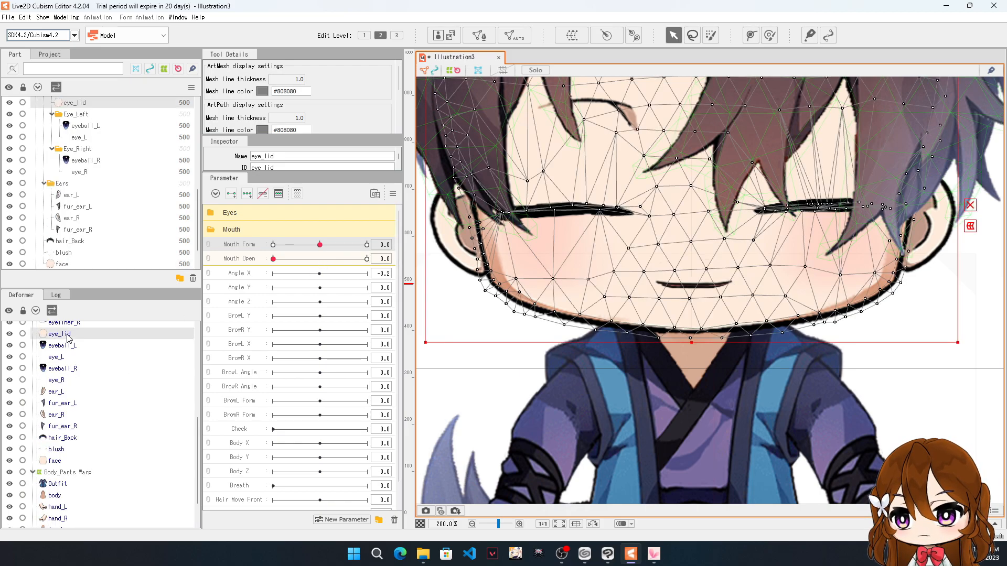
scroll(66, 384, up, 6)
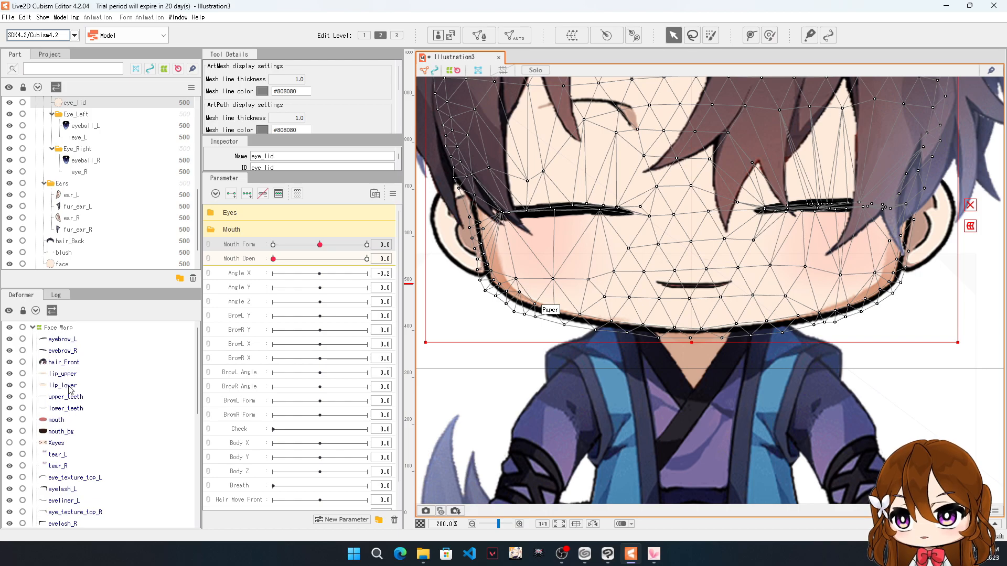
click(70, 386)
scroll(693, 294, up, 5)
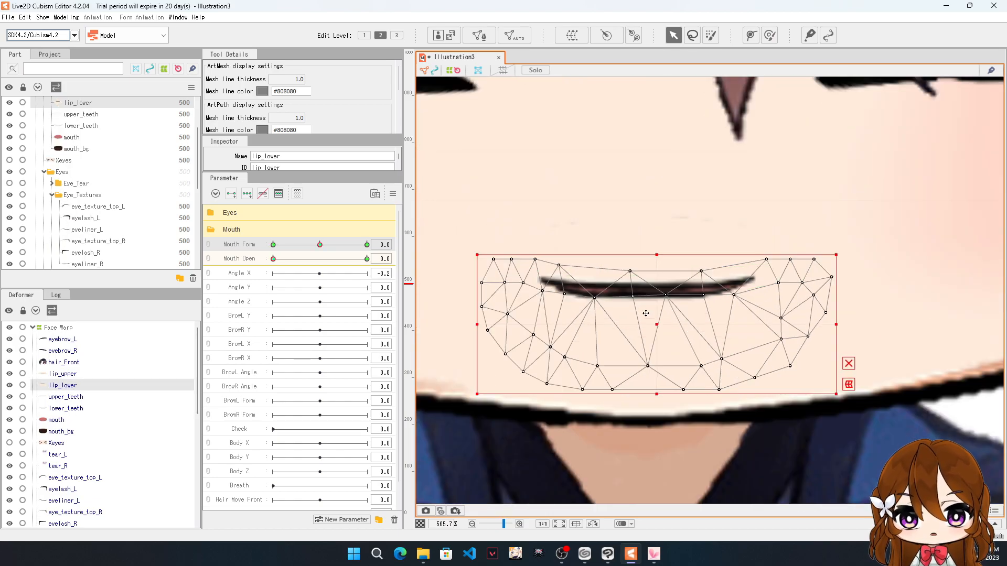
scroll(574, 305, up, 8)
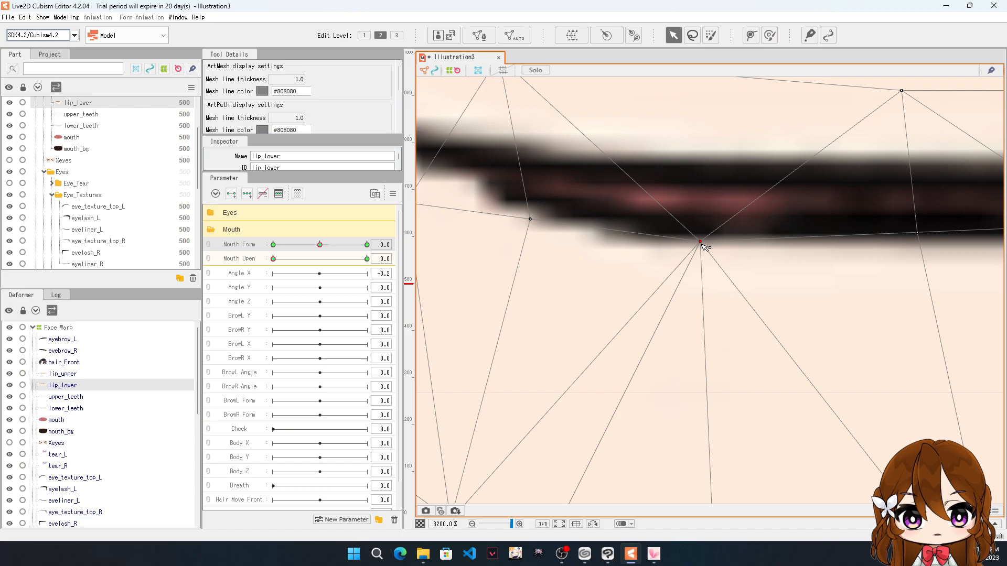
drag(705, 248, 705, 232)
drag(530, 220, 519, 197)
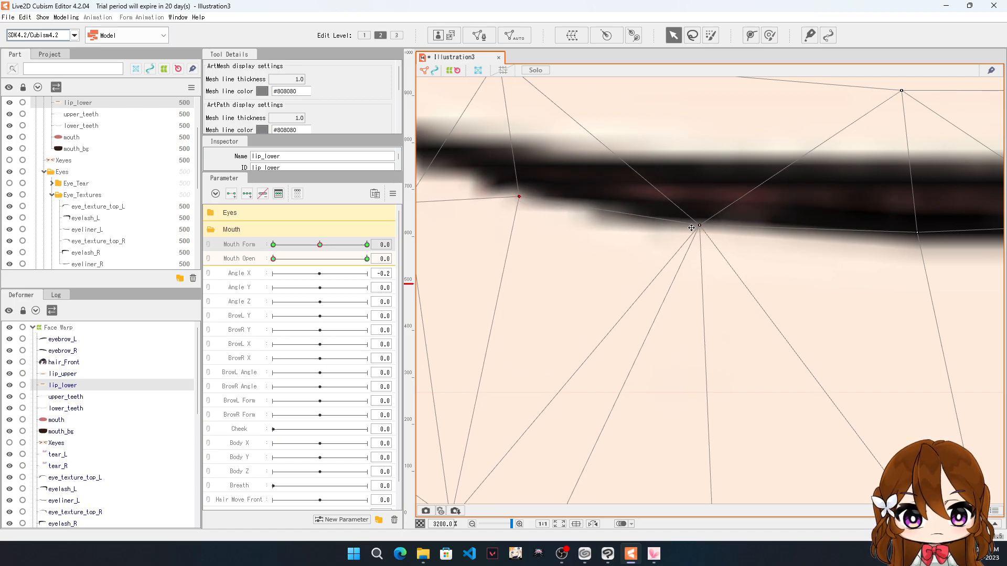
Step: Raise the central and right-side lip line vertices of lip_lower at Mouth Form 0.0 to close the gap below the upper lip
scroll(602, 209, down, 5)
scroll(779, 162, up, 3)
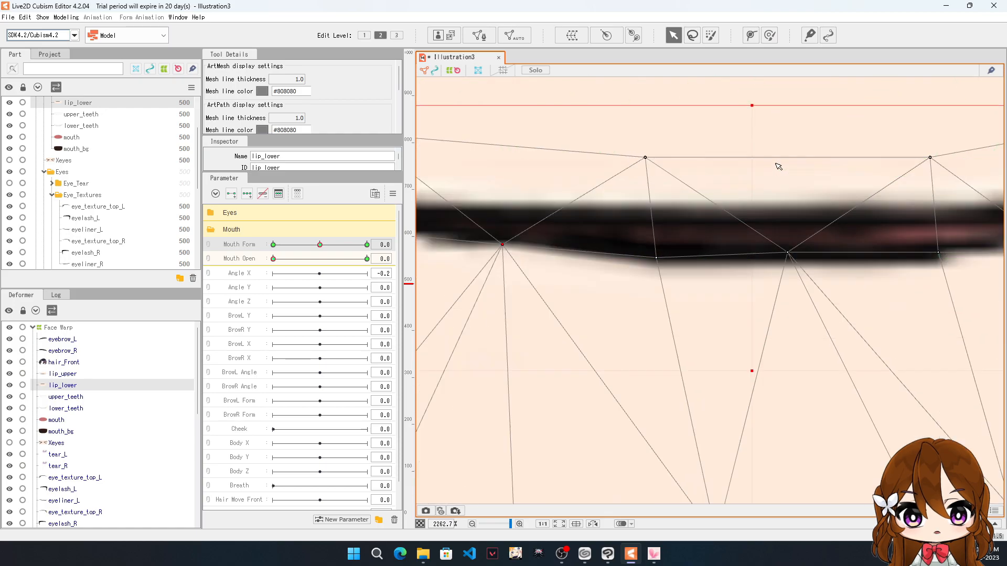
drag(664, 262, 665, 243)
drag(788, 254, 795, 236)
drag(940, 254, 942, 239)
scroll(771, 254, down, 3)
scroll(924, 232, up, 1)
scroll(925, 235, up, 1)
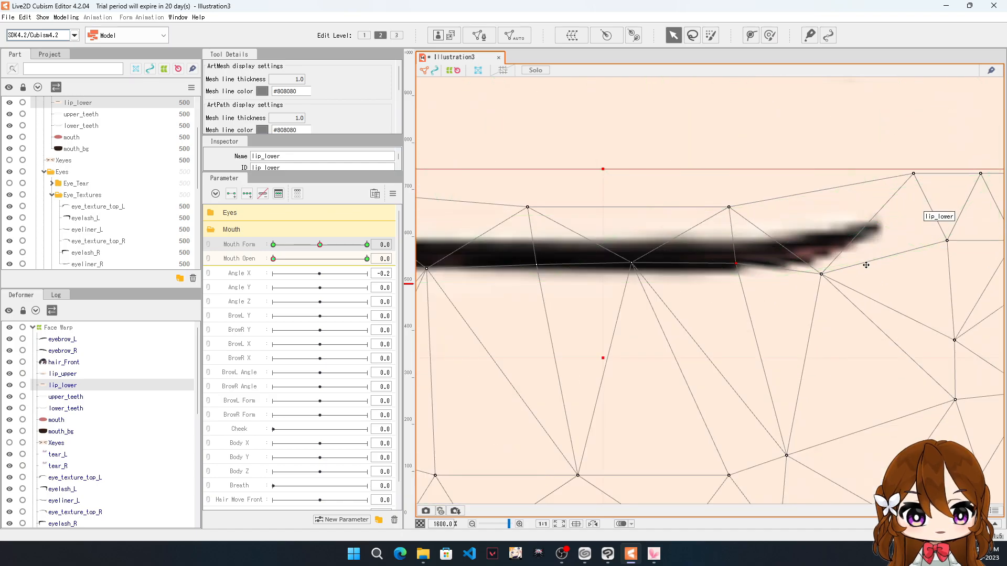
drag(824, 275, 827, 264)
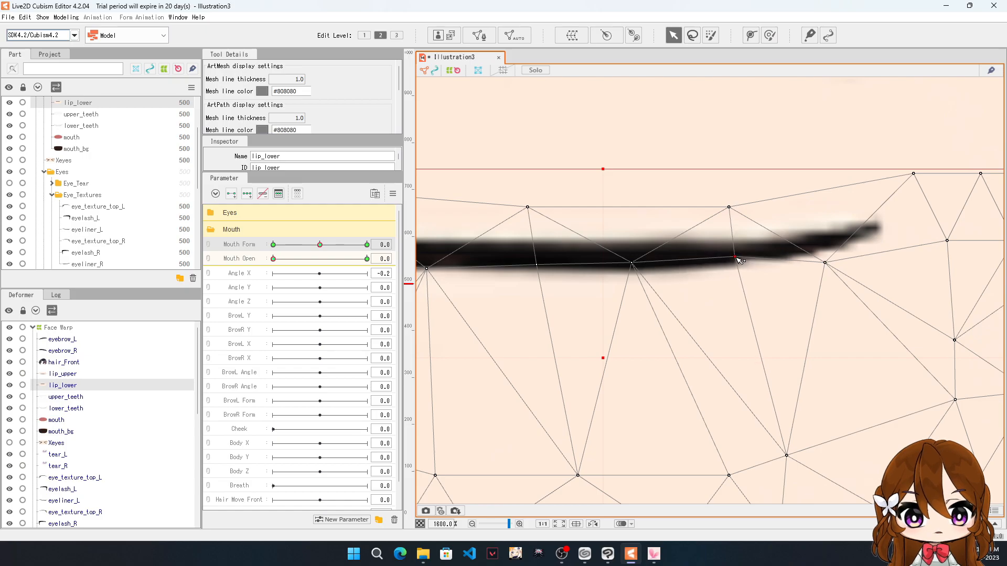
Step: Deselect lip_lower and scrub Mouth Form to preview the closed mouth, ending at 0.0 with the Mouth Open parameter highlighted
scroll(770, 266, down, 4)
scroll(576, 253, down, 2)
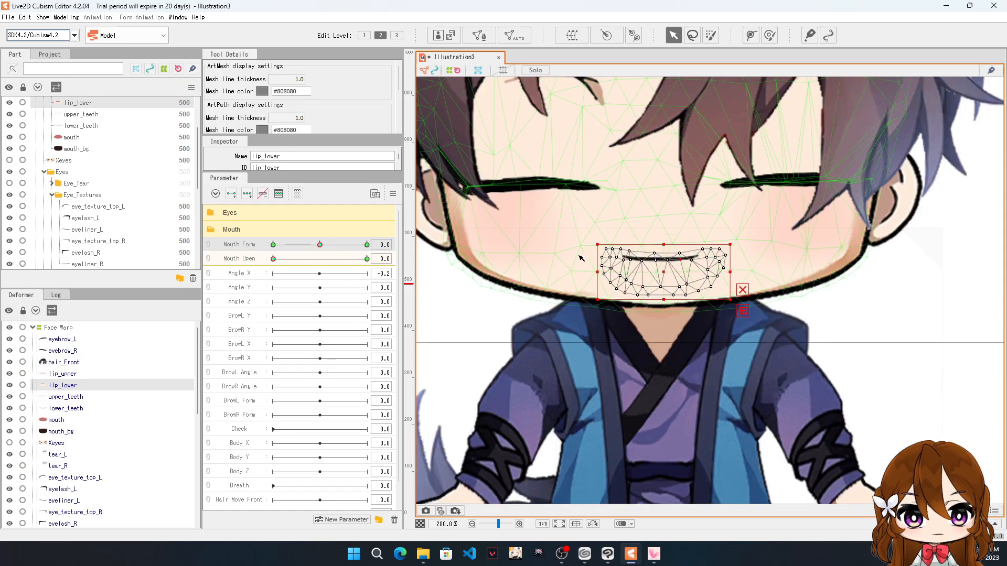
click(893, 376)
drag(319, 244, 311, 283)
click(239, 258)
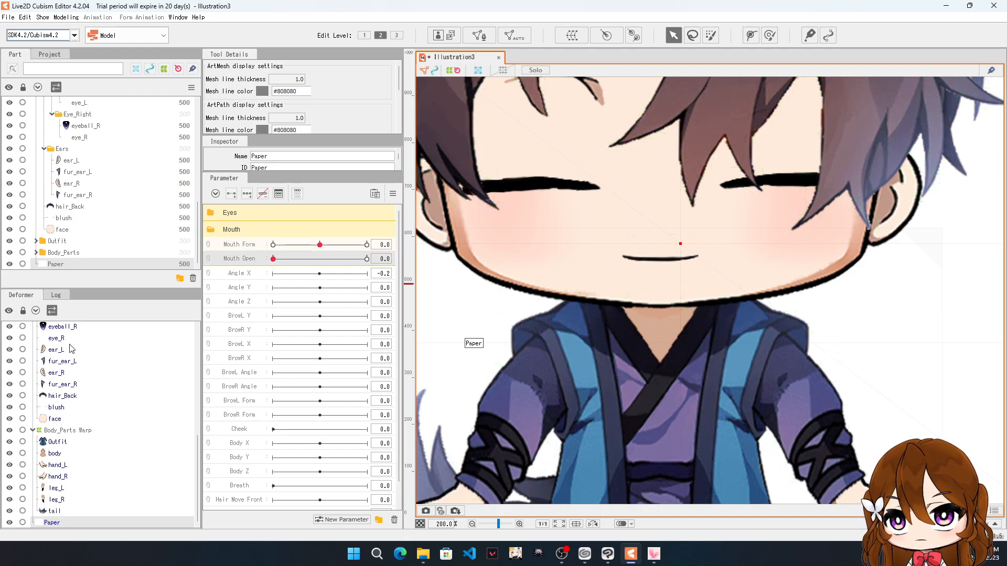
Step: Select the lip_upper mesh with the mouth at the neutral closed keyform
scroll(72, 348, up, 1)
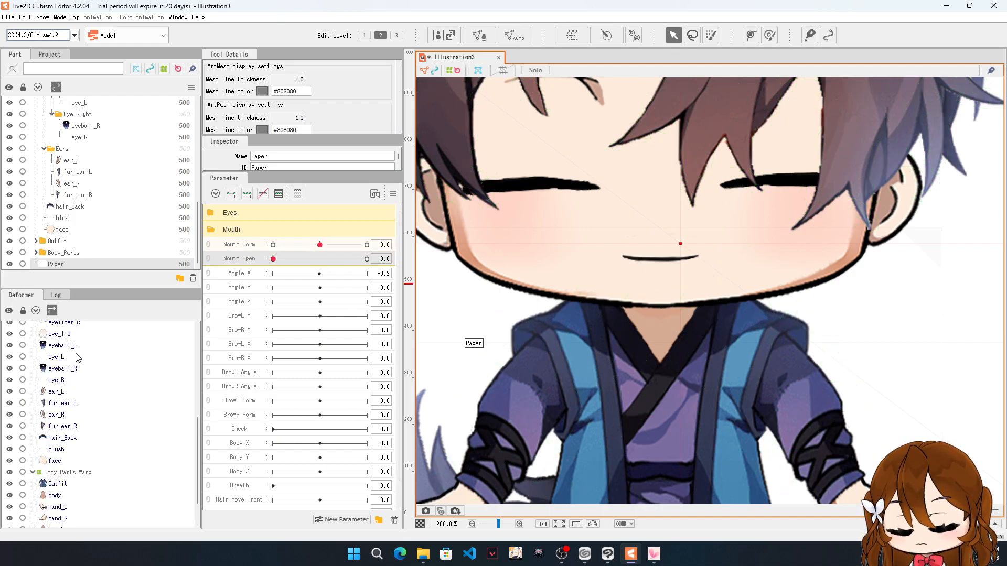
scroll(64, 366, up, 4)
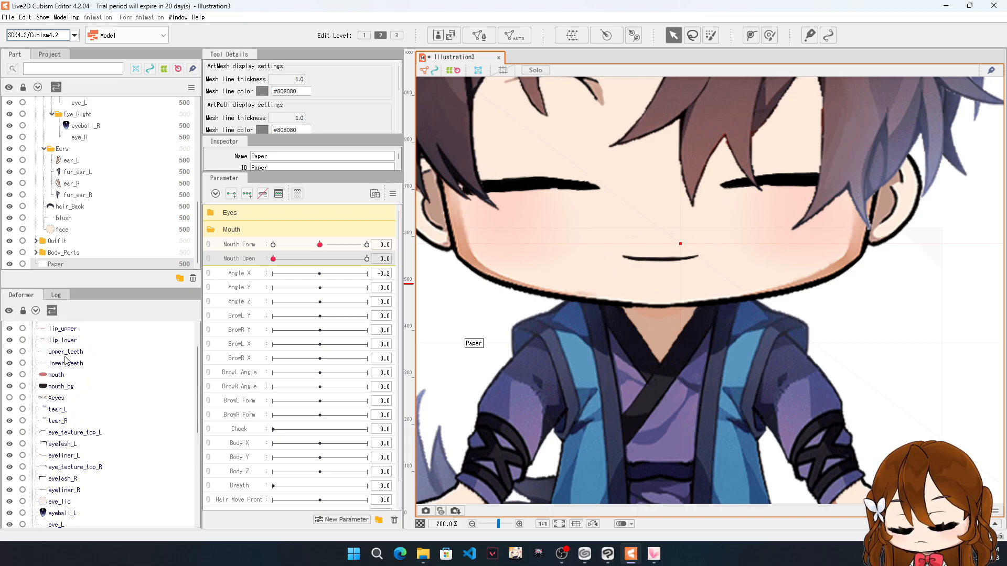
click(64, 329)
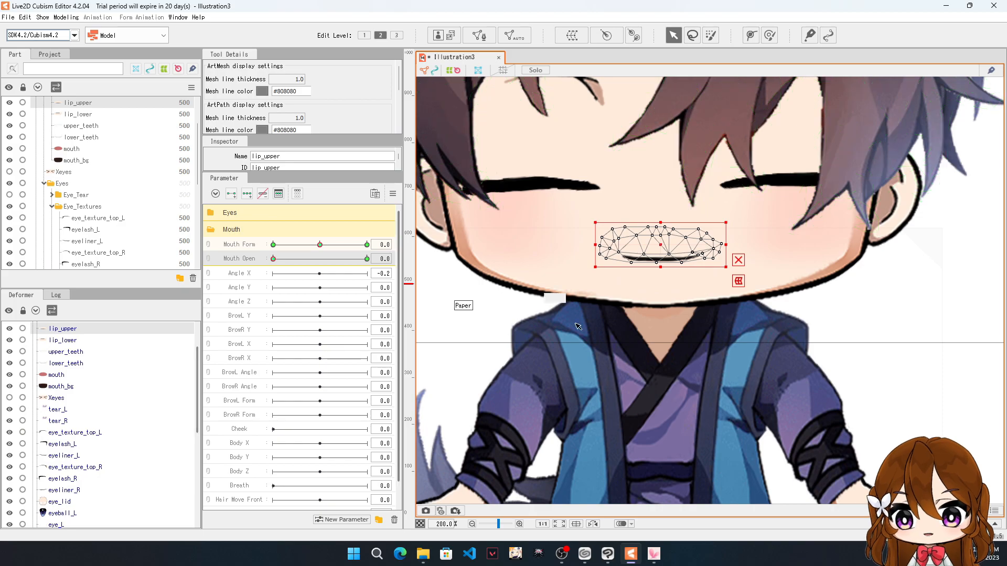
scroll(660, 225, up, 3)
scroll(661, 224, up, 2)
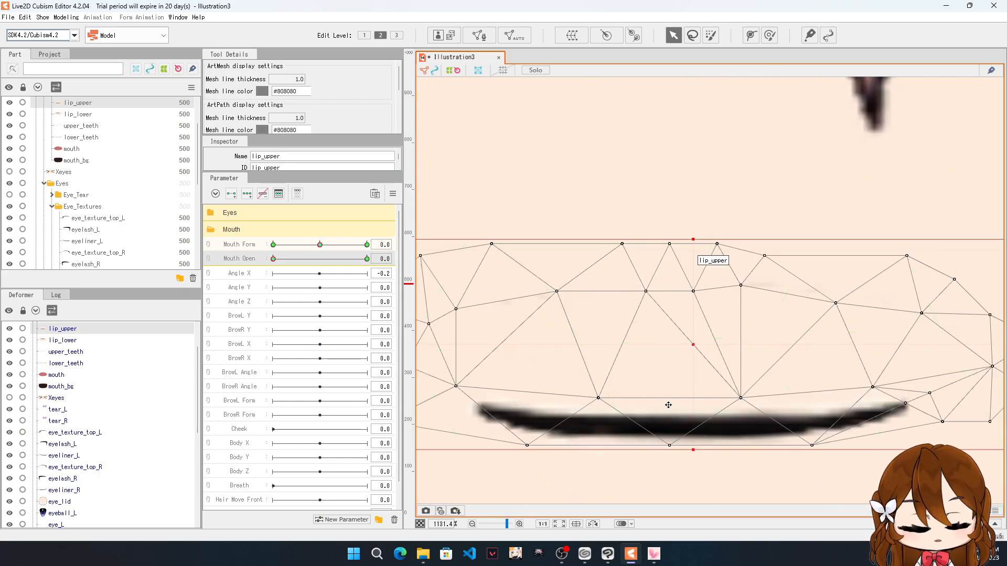
Step: Try to raise the central and left lip line vertices of lip_upper at Mouth Open 0.0, and undo both moves
drag(672, 445, 669, 422)
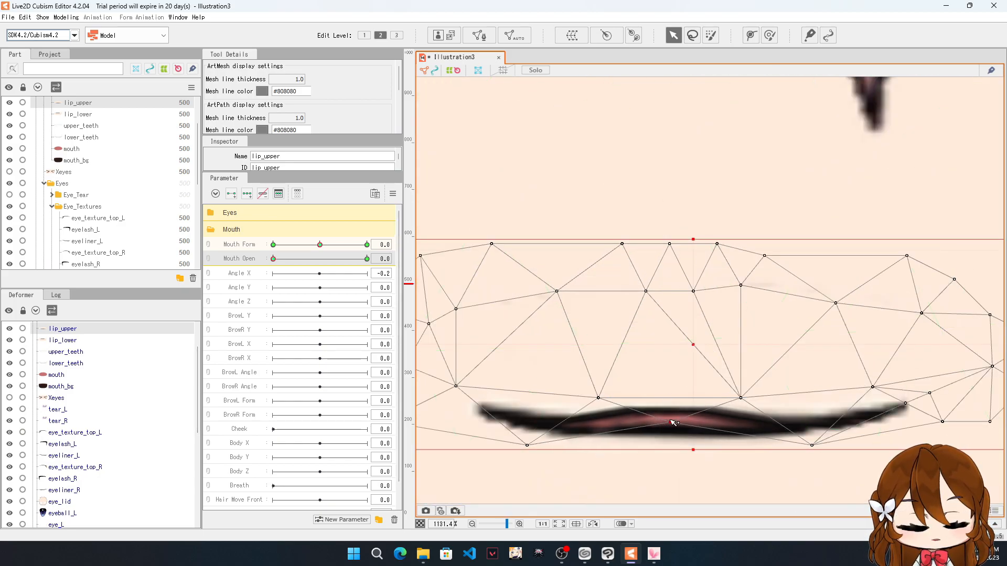
drag(598, 398, 599, 341)
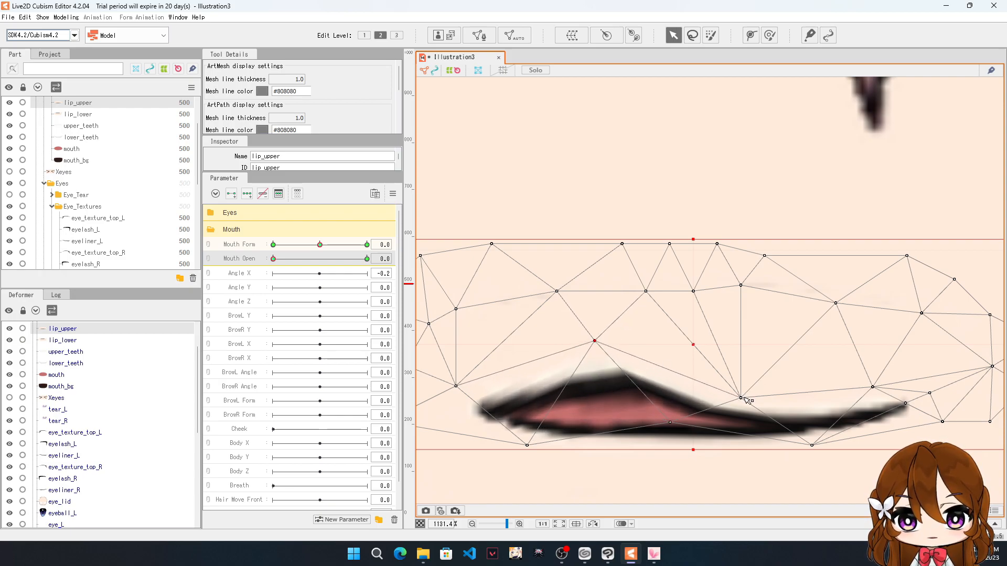
key(ctrl+z)
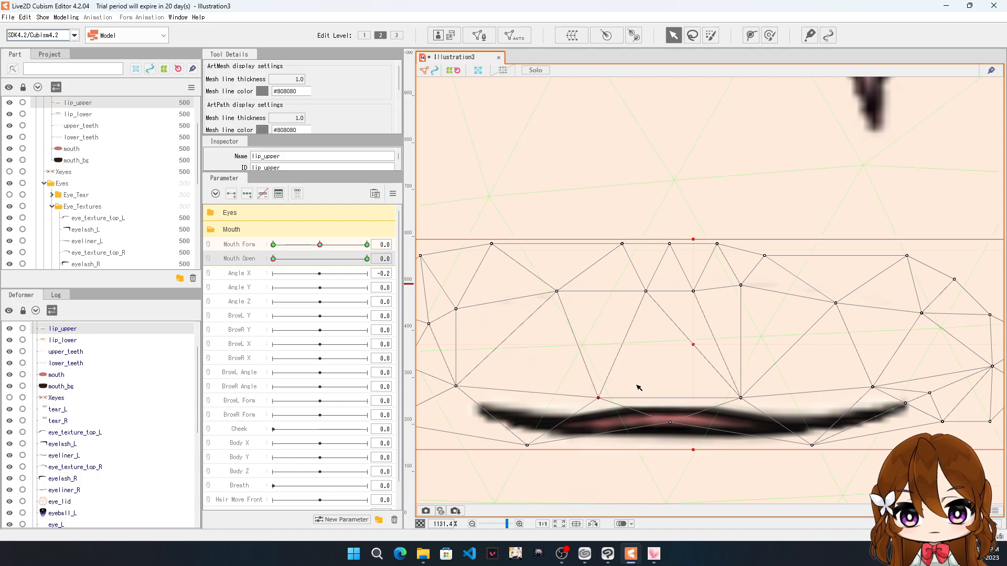
key(ctrl+z)
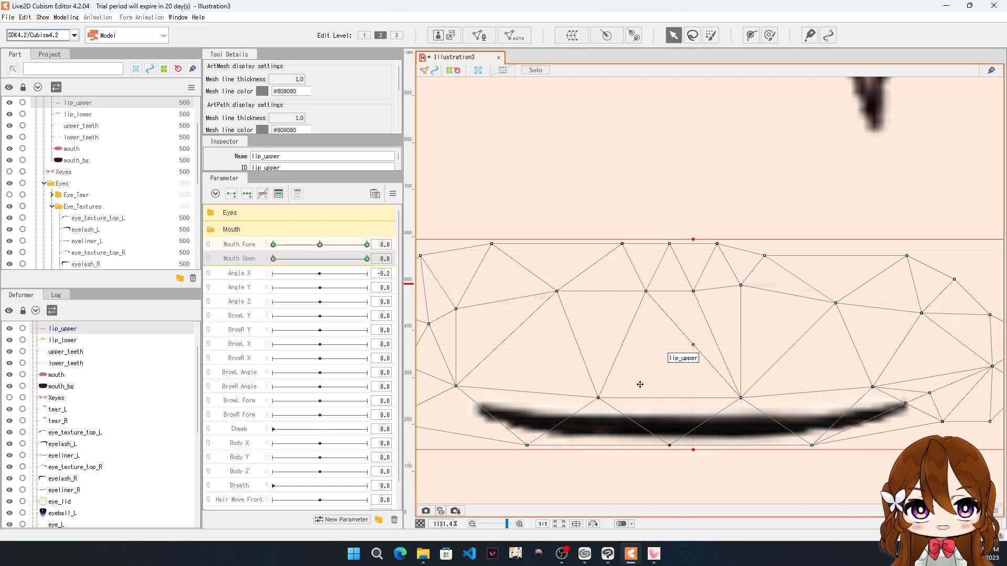
Step: Add three Mouth Open keyforms to lip_upper, lip_lower, upper_teeth, lower_teeth, mouth and mouth_bg together
click(321, 259)
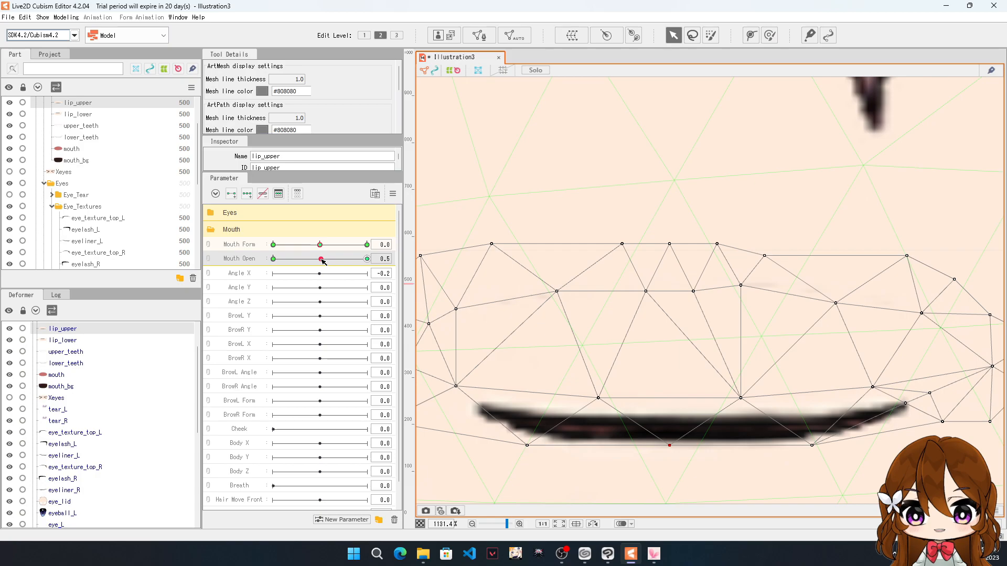
mouse_move(319, 259)
mouse_down()
mouse_move(265, 264)
mouse_move(362, 271)
mouse_move(321, 271)
mouse_up()
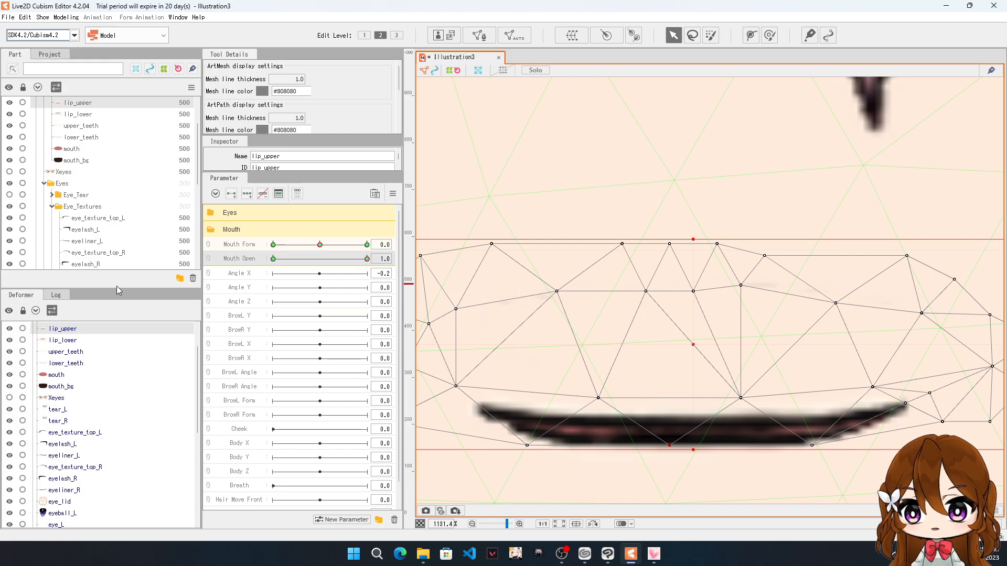
scroll(82, 341, up, 1)
ctrl+click(68, 382)
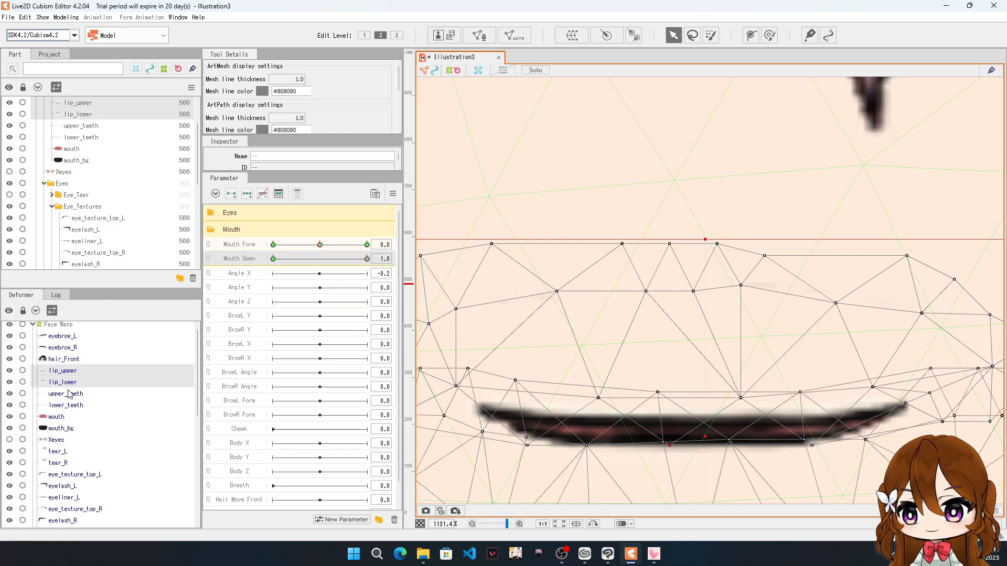
ctrl+click(84, 394)
ctrl+click(78, 406)
ctrl+click(74, 418)
ctrl+click(69, 429)
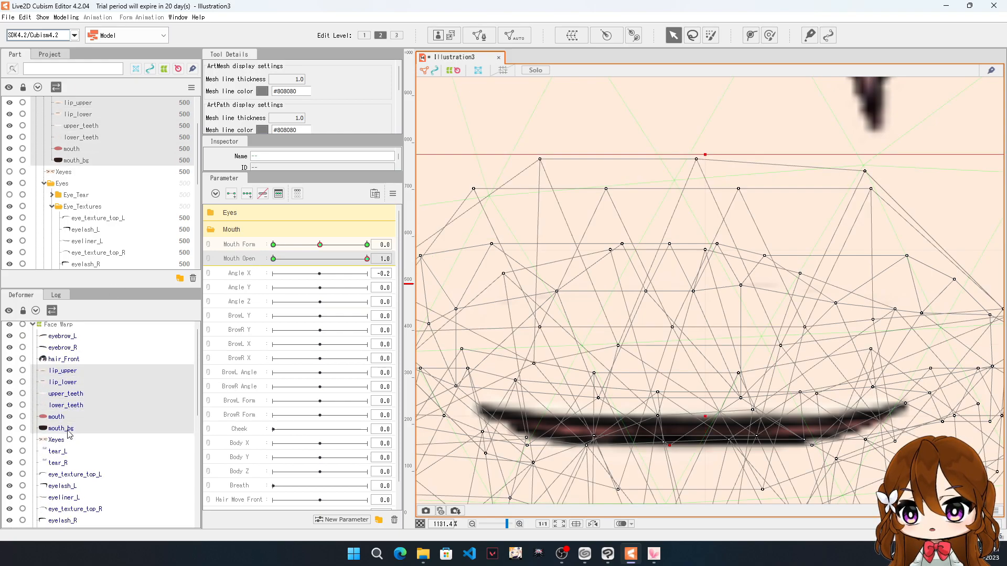
click(247, 196)
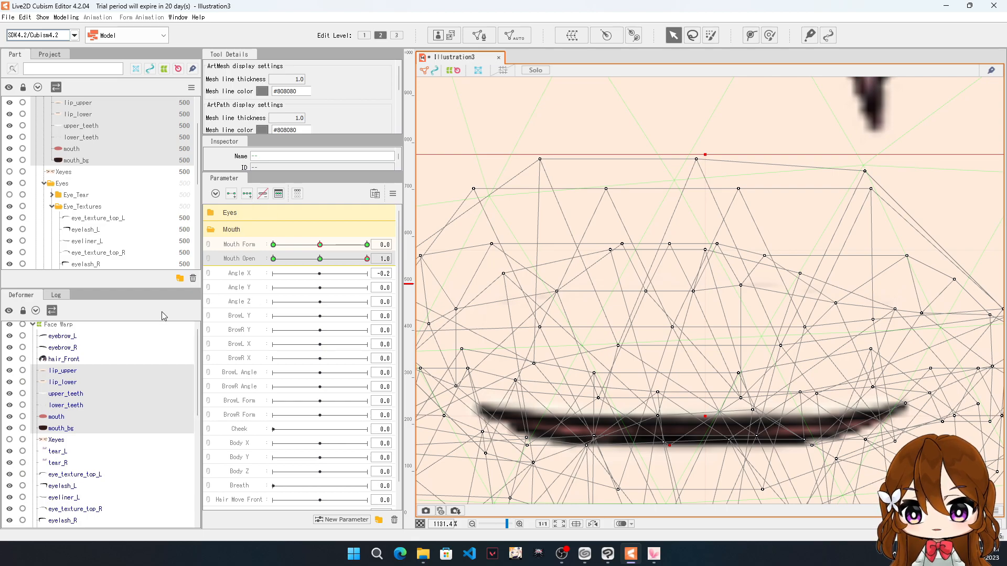
Step: Select lip_lower, check its shape at Mouth Open 0.0, and set Mouth Open to the 0.5 keyform
click(79, 385)
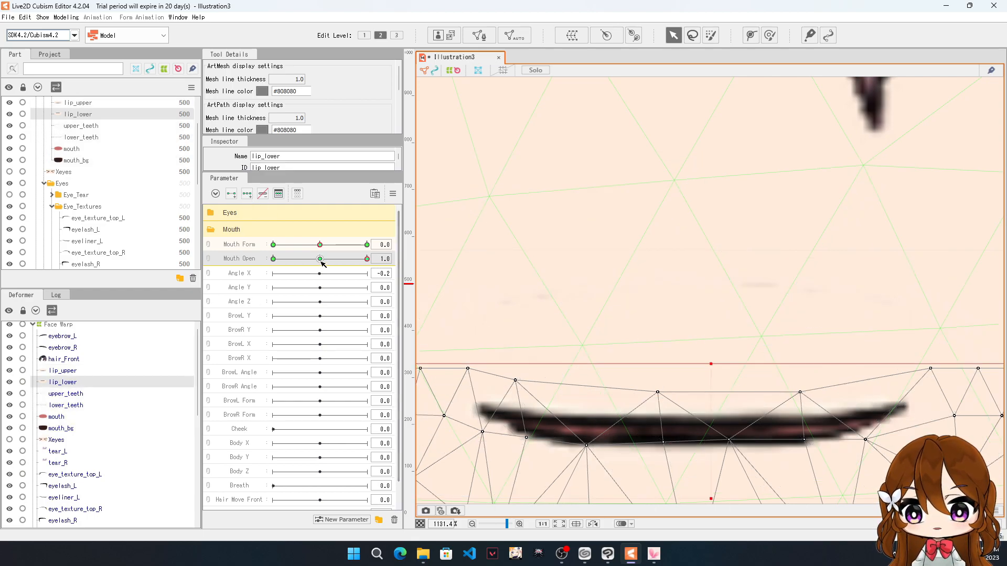
click(279, 260)
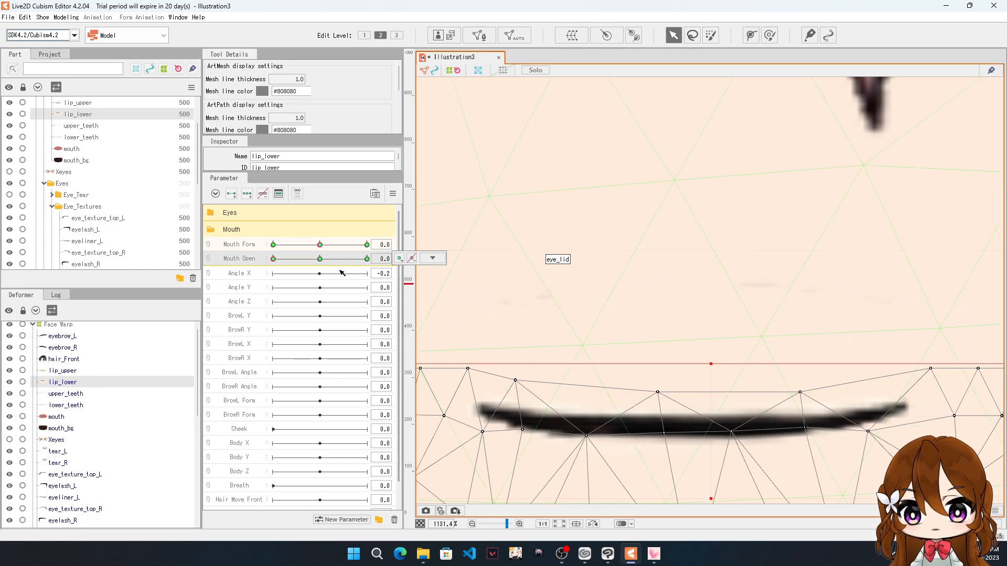
drag(279, 265, 319, 303)
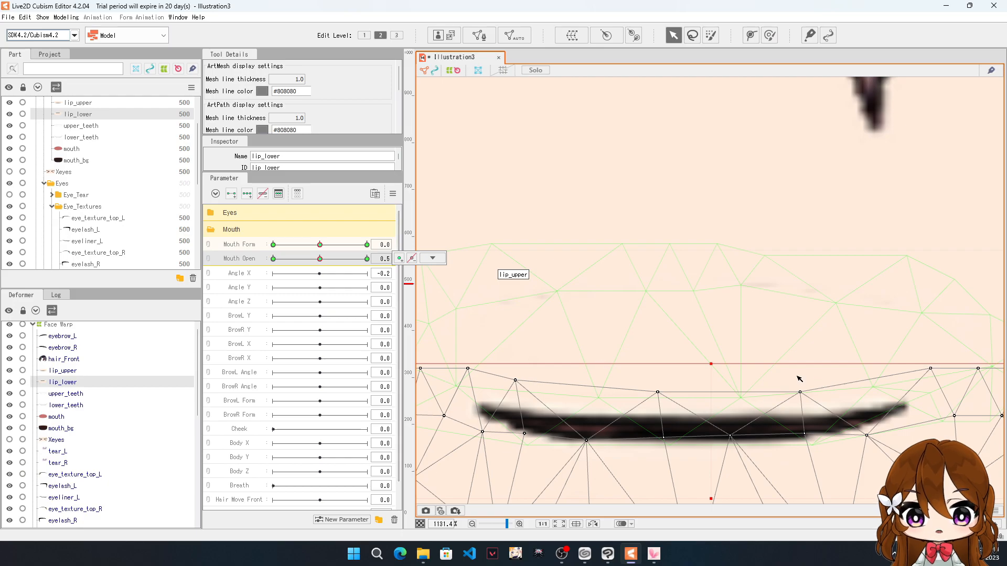
Step: Select lip_upper and raise its left and central lip line vertices at Mouth Open 0.5 to start parting the lips
click(72, 371)
scroll(766, 381, up, 2)
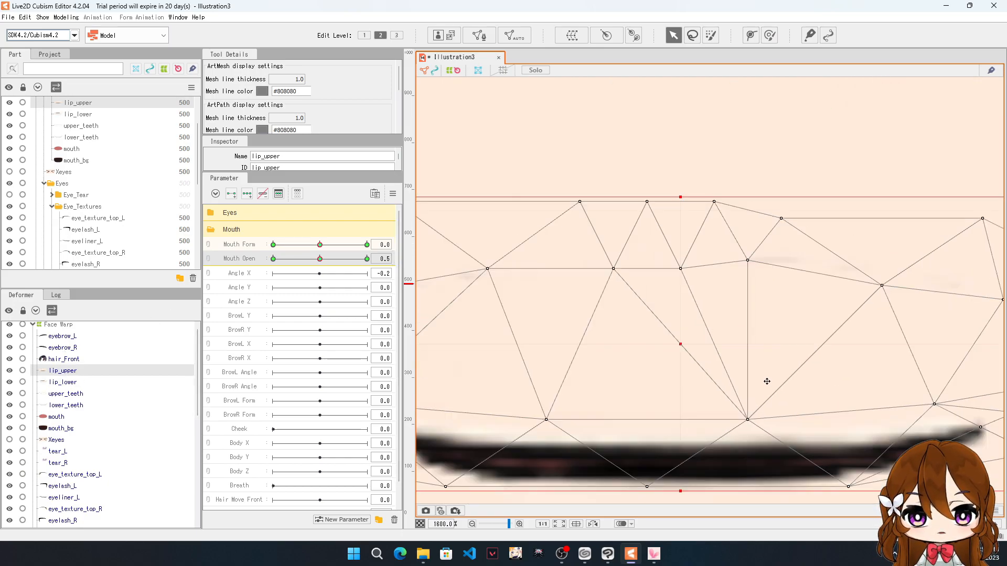
drag(546, 421, 547, 348)
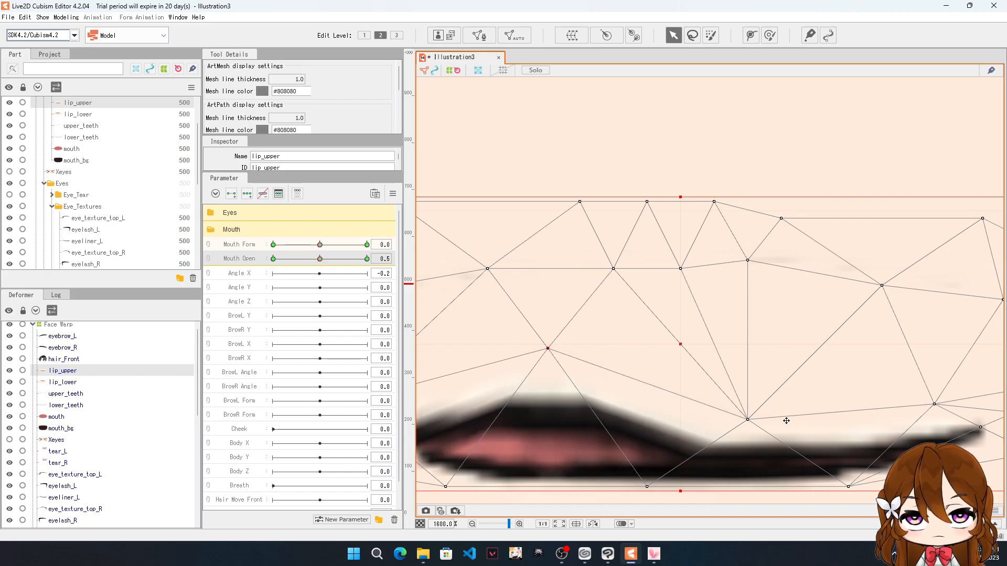
drag(748, 419, 757, 371)
drag(646, 487, 645, 415)
drag(445, 487, 514, 430)
Step: Raise the right-side lip line vertices of lip_upper at Mouth Open 0.5 to open that half of the mouth
scroll(684, 415, down, 3)
scroll(684, 415, down, 2)
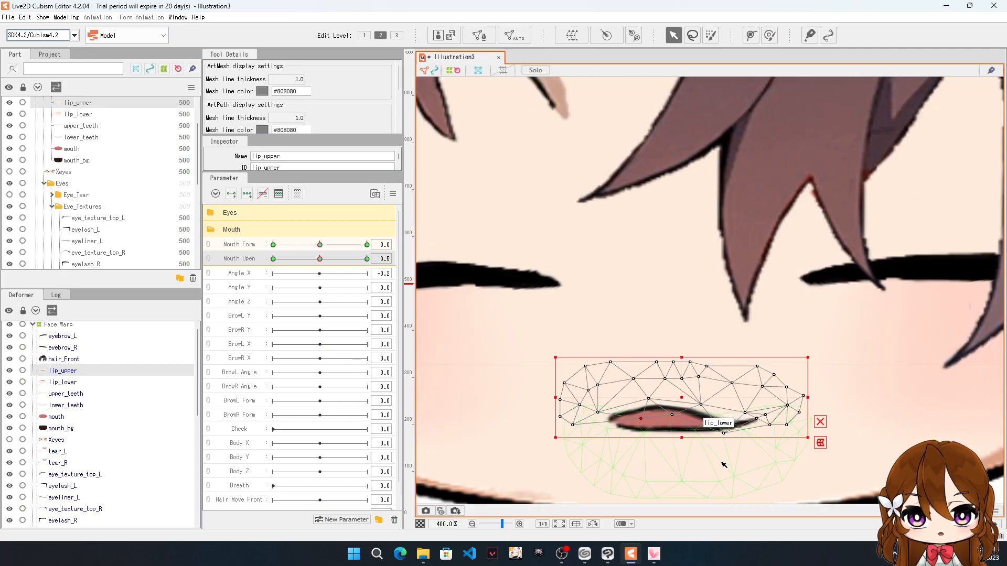
scroll(724, 465, up, 3)
drag(680, 356, 681, 335)
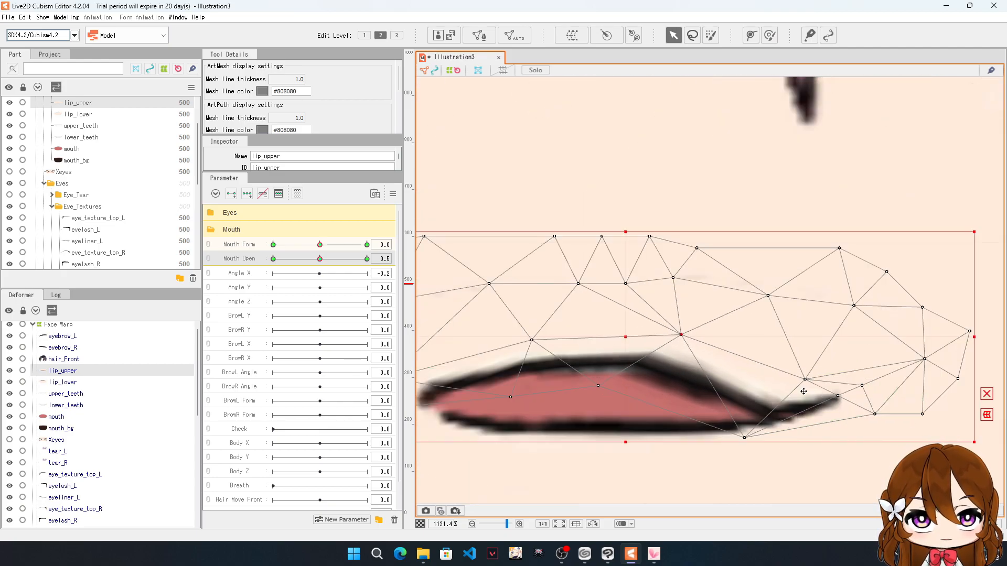
drag(805, 380, 806, 342)
drag(745, 440, 752, 398)
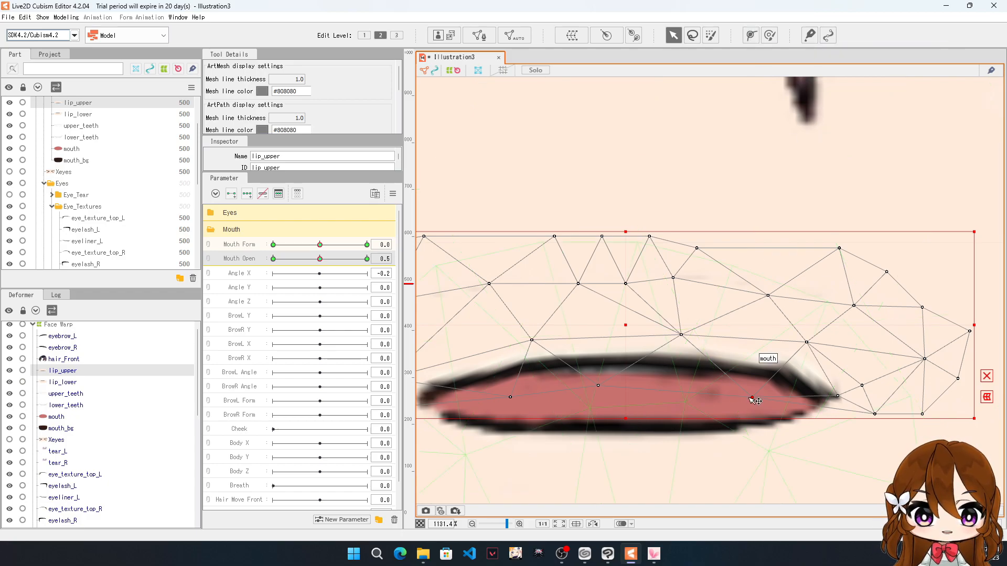
Step: Pull the right-side and right corner vertices of lip_upper inward to narrow and round that end of the upper lip
drag(750, 397, 720, 385)
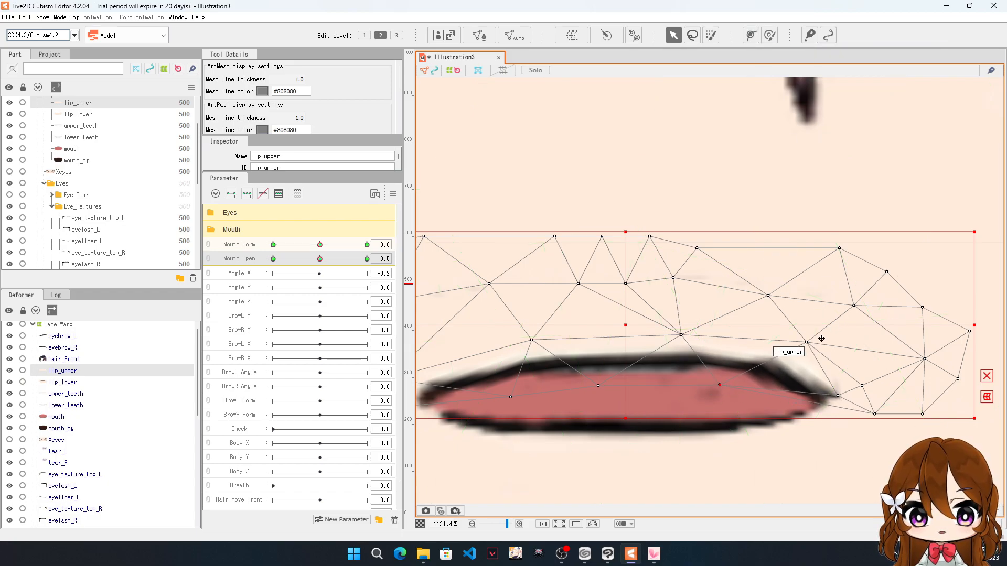
drag(806, 341, 767, 340)
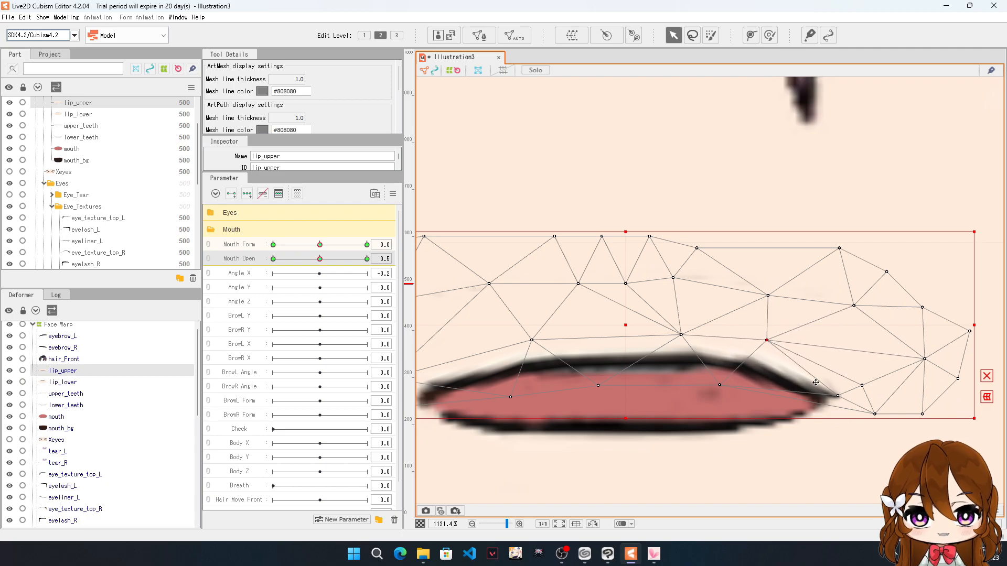
drag(837, 397, 801, 385)
drag(875, 414, 790, 440)
drag(800, 384, 779, 392)
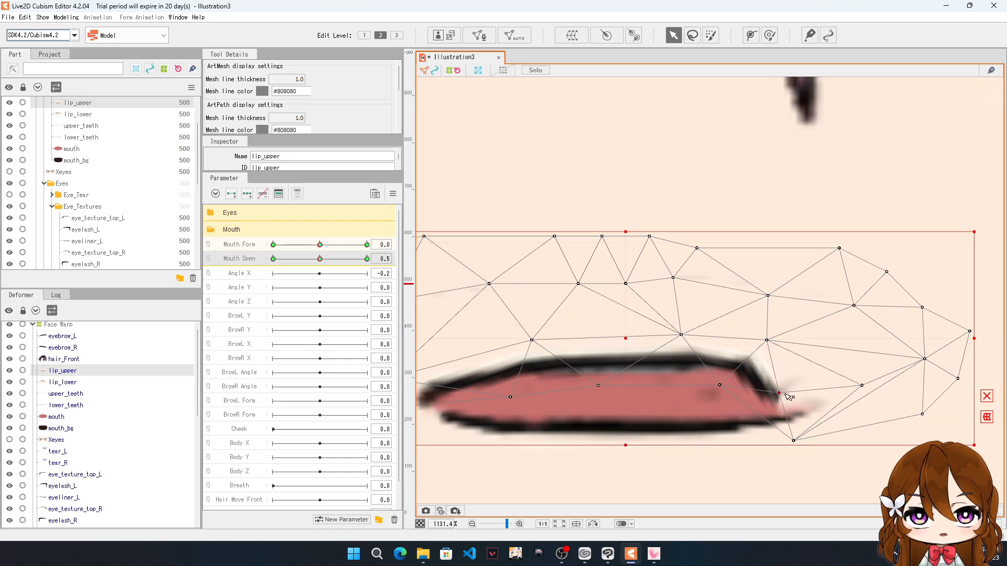
drag(767, 341, 745, 347)
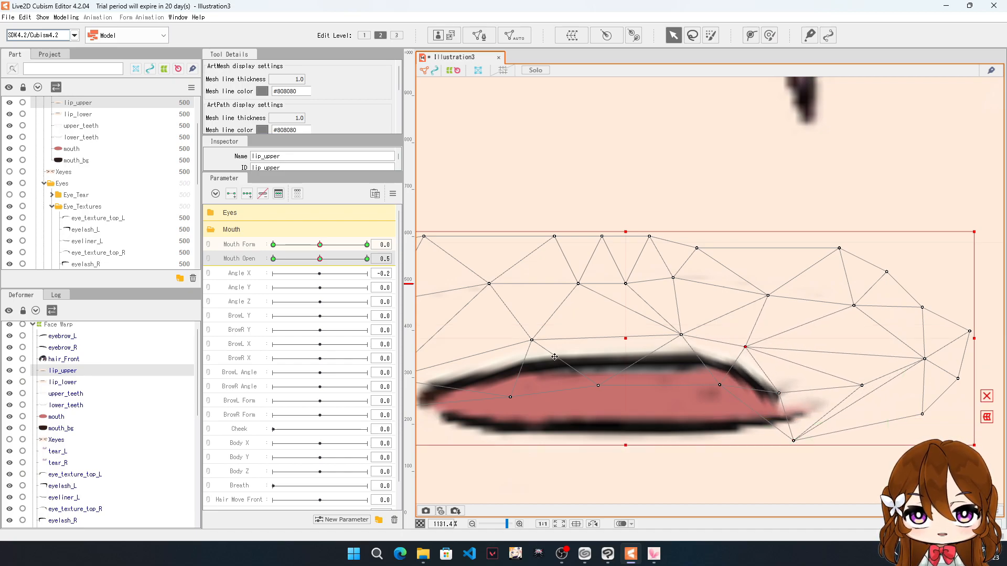
Step: Shift the central-left vertices of lip_upper inward and reposition its left corner vertices to narrow that side of the upper lip
drag(598, 386, 611, 383)
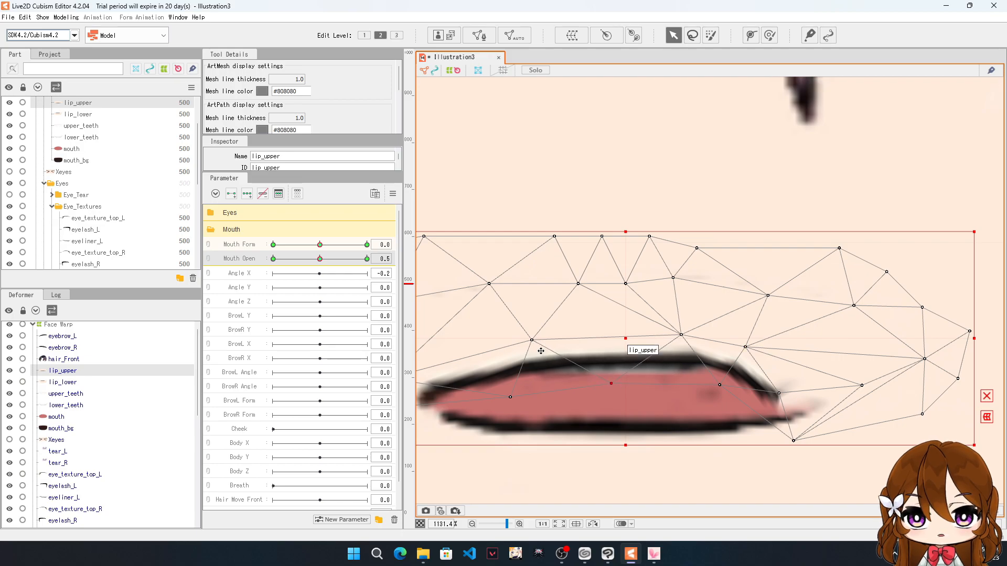
drag(531, 339, 565, 336)
mouse_move(610, 384)
mouse_down()
mouse_move(624, 387)
mouse_move(616, 363)
mouse_move(619, 389)
mouse_up()
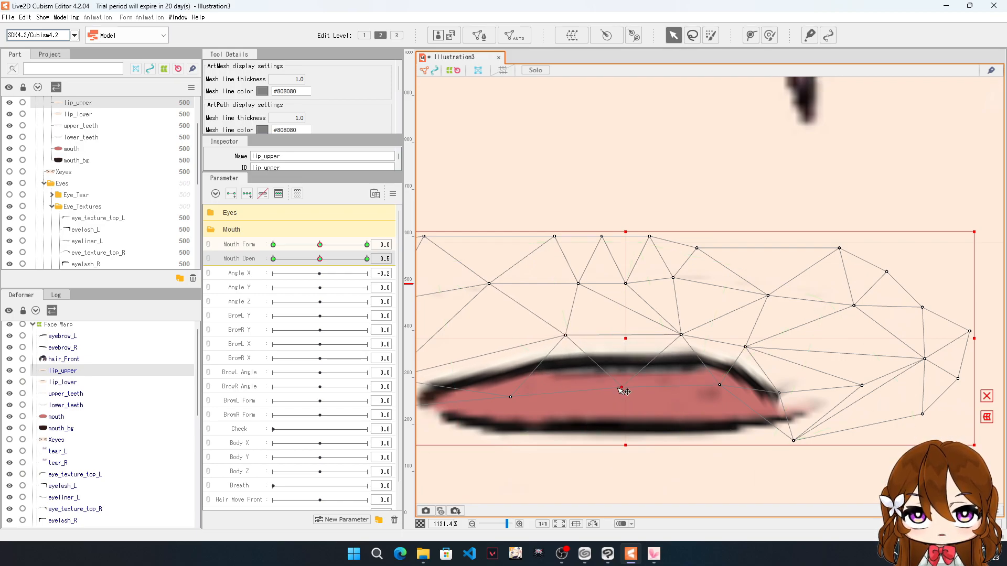
scroll(533, 393, down, 1)
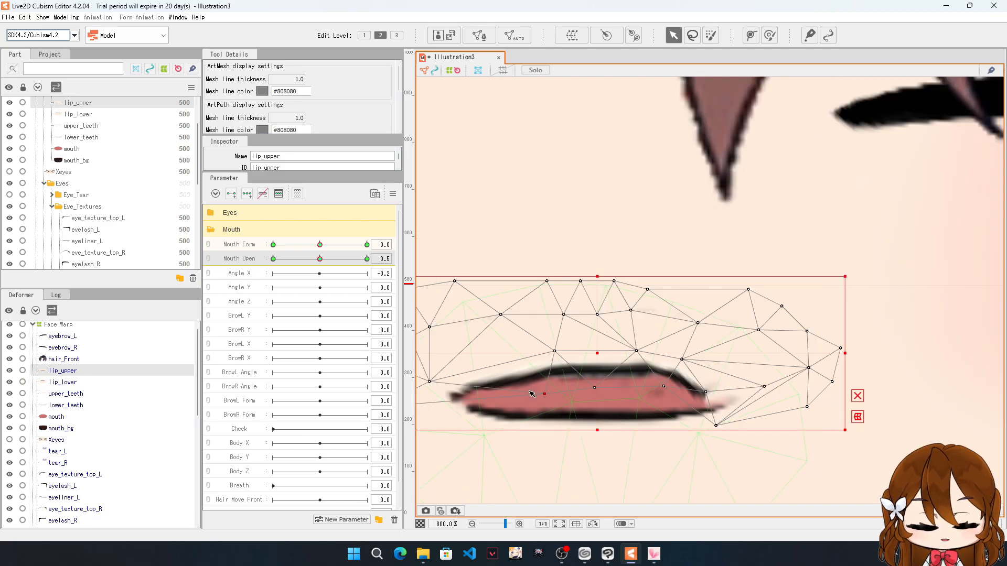
drag(429, 382, 490, 380)
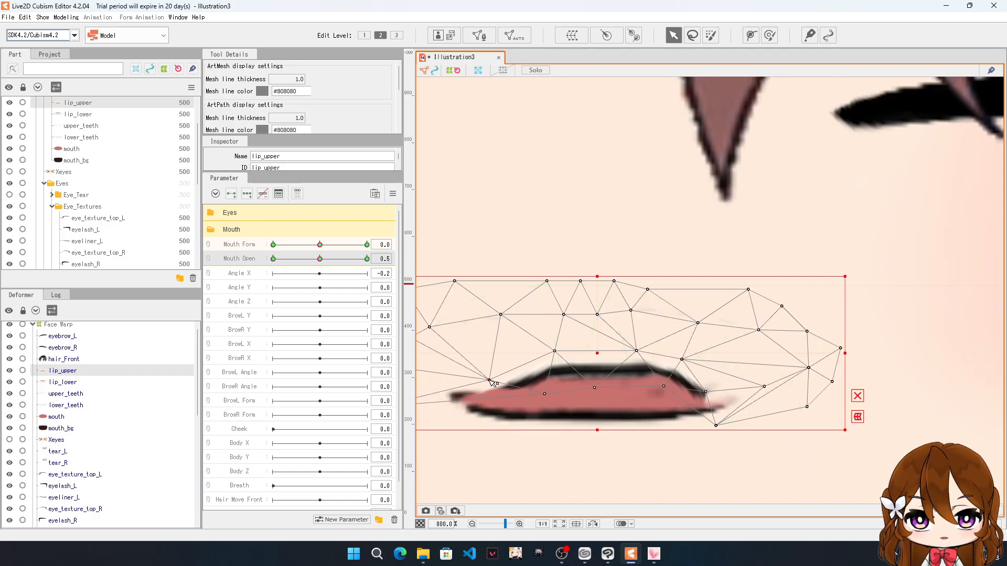
scroll(452, 394, down, 2)
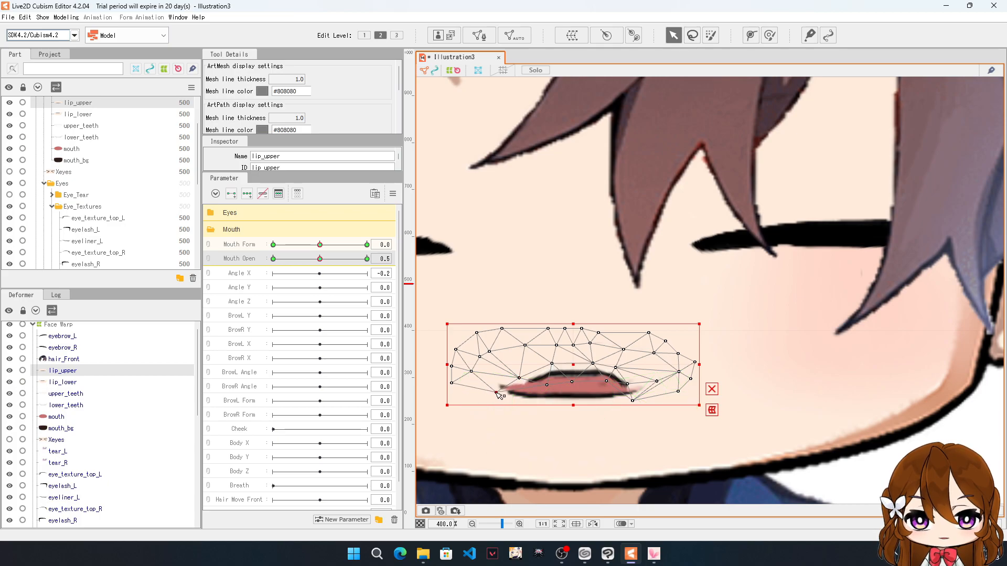
mouse_move(509, 397)
mouse_down()
mouse_move(519, 404)
mouse_move(474, 397)
mouse_move(491, 365)
mouse_move(498, 407)
mouse_move(463, 387)
mouse_move(491, 402)
mouse_move(499, 384)
mouse_up()
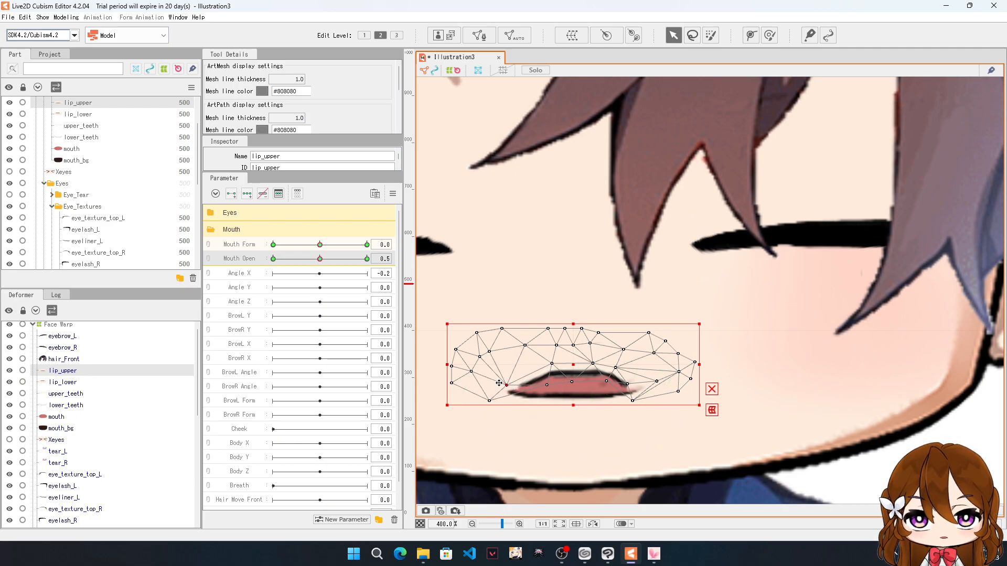
Step: Edit the lip_upper mesh by adding a vertex above the left lip line and connecting it to the vertex above
scroll(499, 384, down, 2)
scroll(503, 367, up, 6)
click(478, 35)
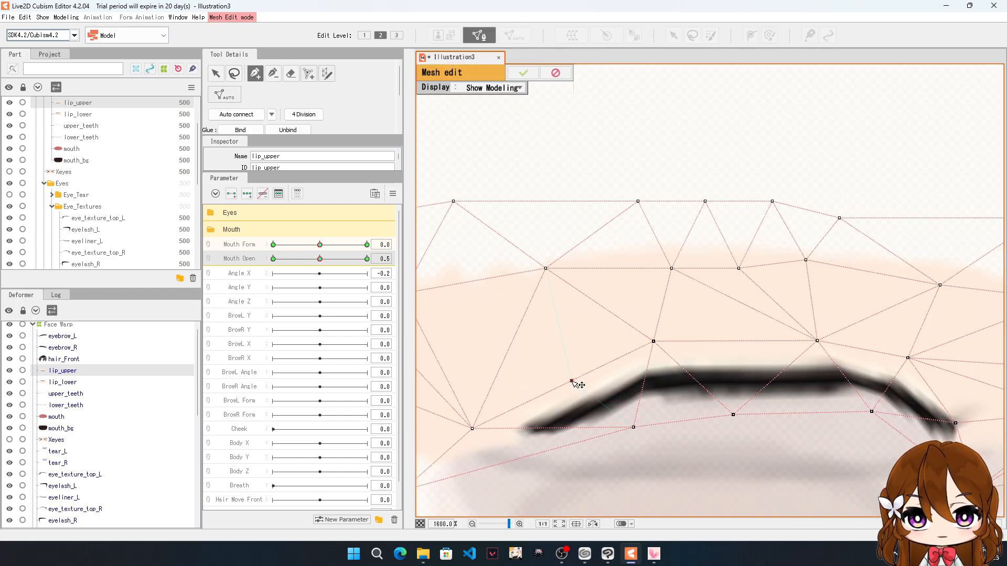
click(546, 269)
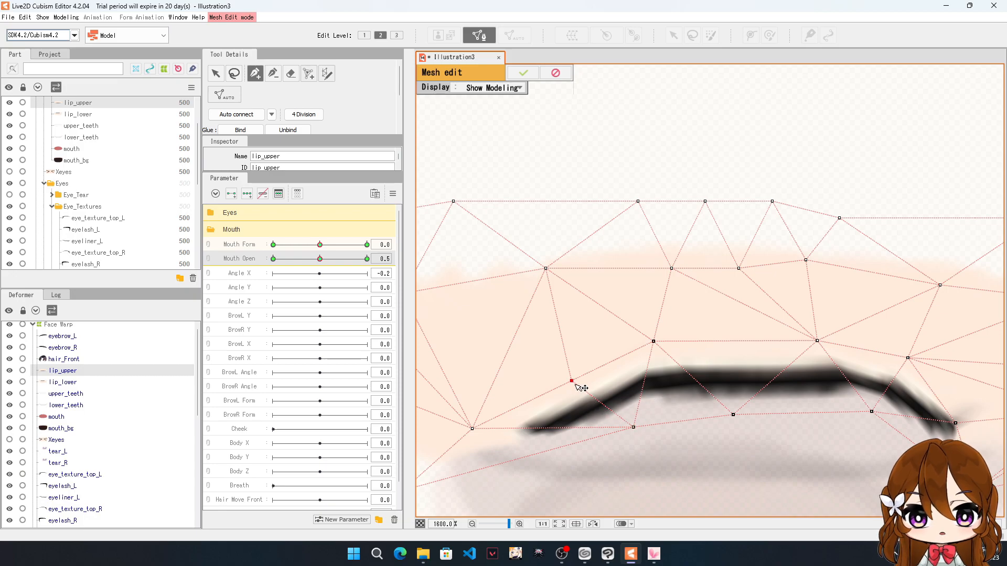
click(522, 72)
Step: Reshape the left end of lip_upper at Mouth Open 0.5 by raising the added vertex outward and adjusting the neighbouring corner vertices
drag(571, 381, 544, 355)
drag(471, 429, 496, 442)
drag(633, 429, 606, 427)
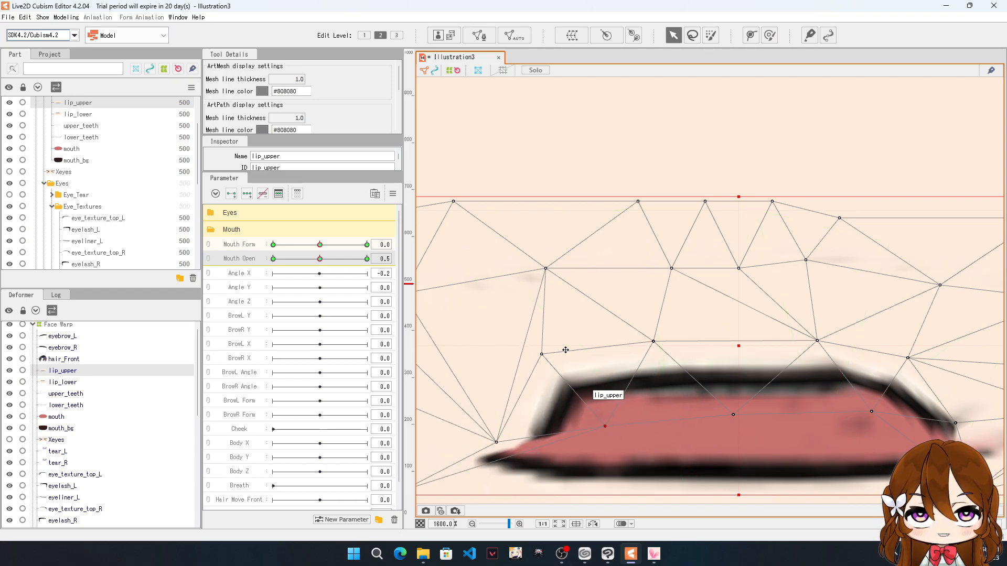
drag(542, 355, 552, 360)
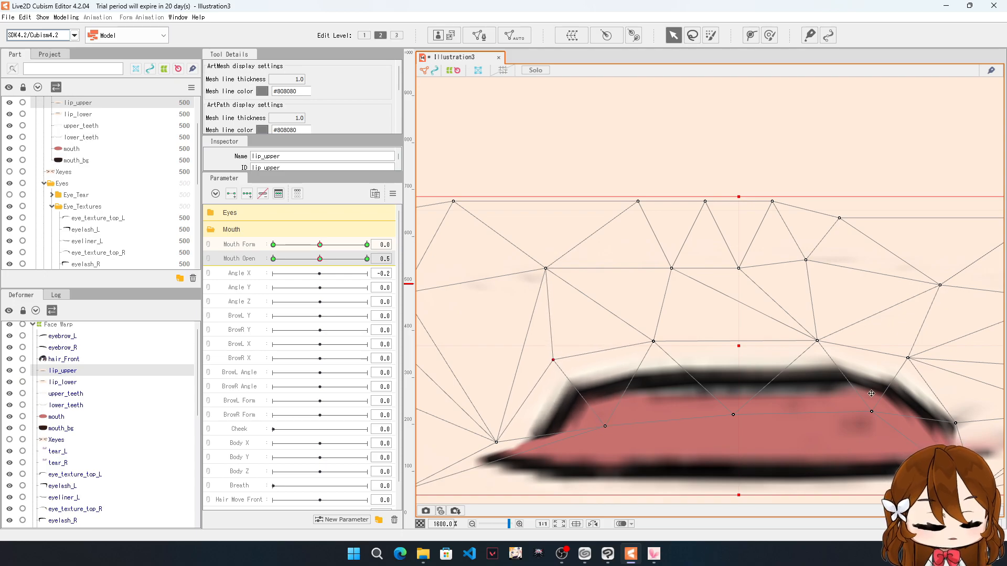
Step: Pull the right-side vertices of lip_upper inward and its lower right corner vertex inward and up to shorten that end of the upper lip
click(863, 417)
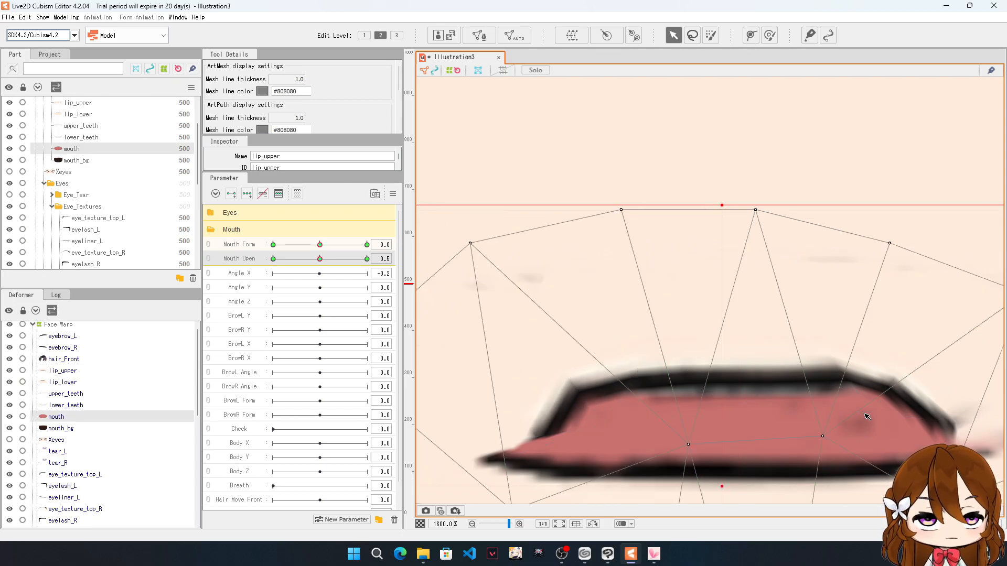
click(65, 371)
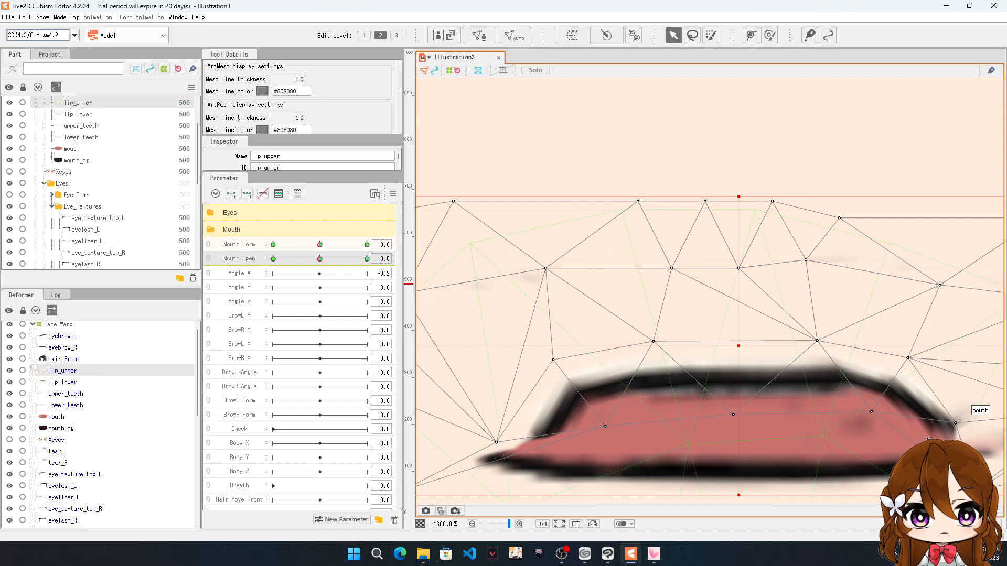
drag(871, 413, 849, 412)
drag(955, 424, 926, 426)
drag(905, 359, 895, 362)
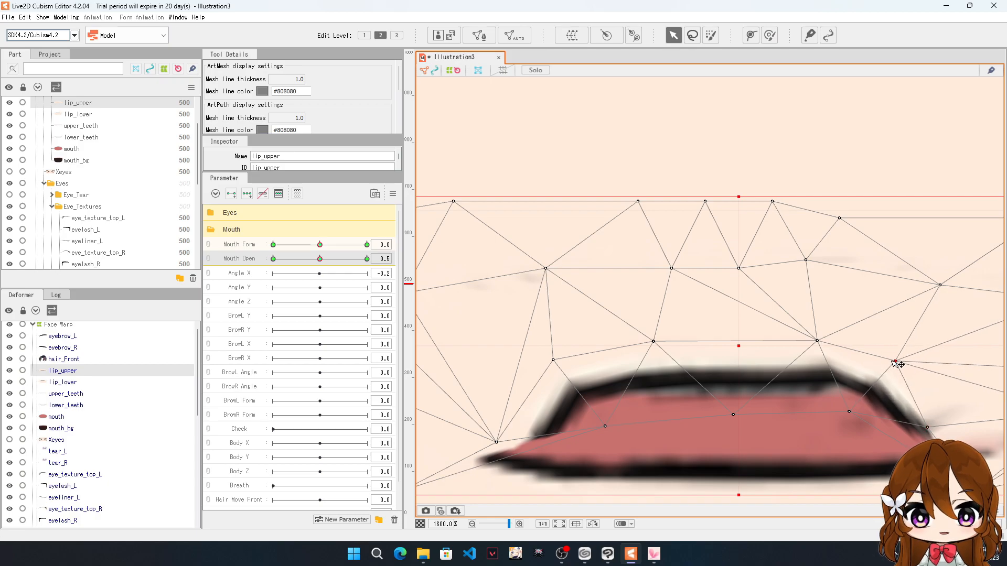
drag(821, 340, 825, 342)
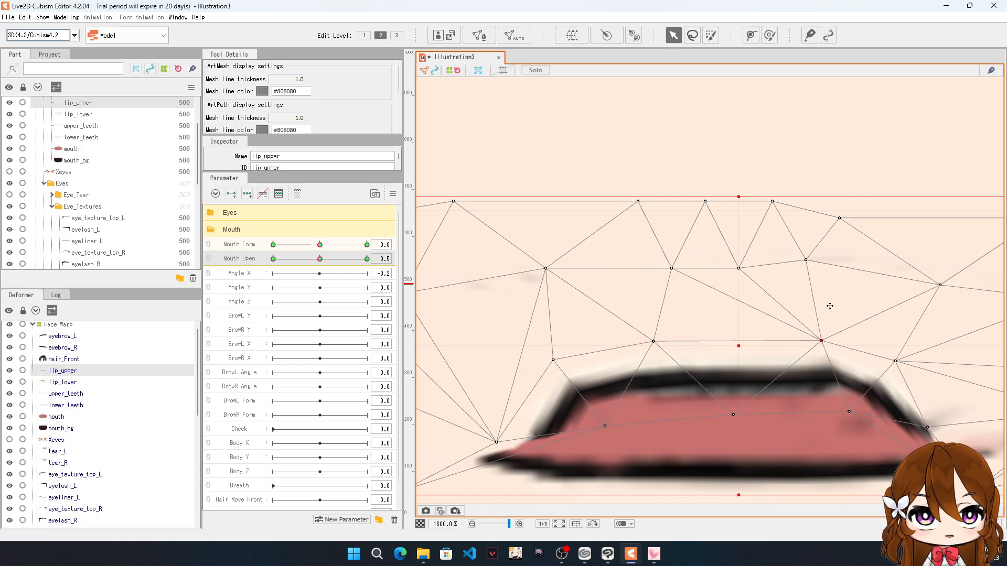
scroll(898, 416, down, 5)
scroll(907, 398, up, 3)
drag(904, 388, 856, 359)
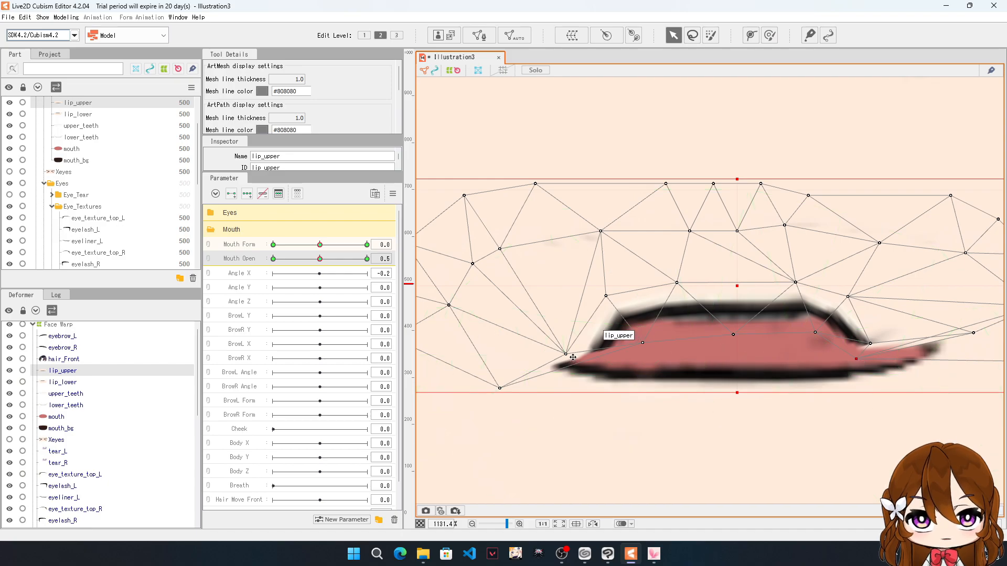
Step: Reshape the left end of lip_lower by moving its outer vertices inward and raising the corner vertex to meet the upper lip
click(56, 382)
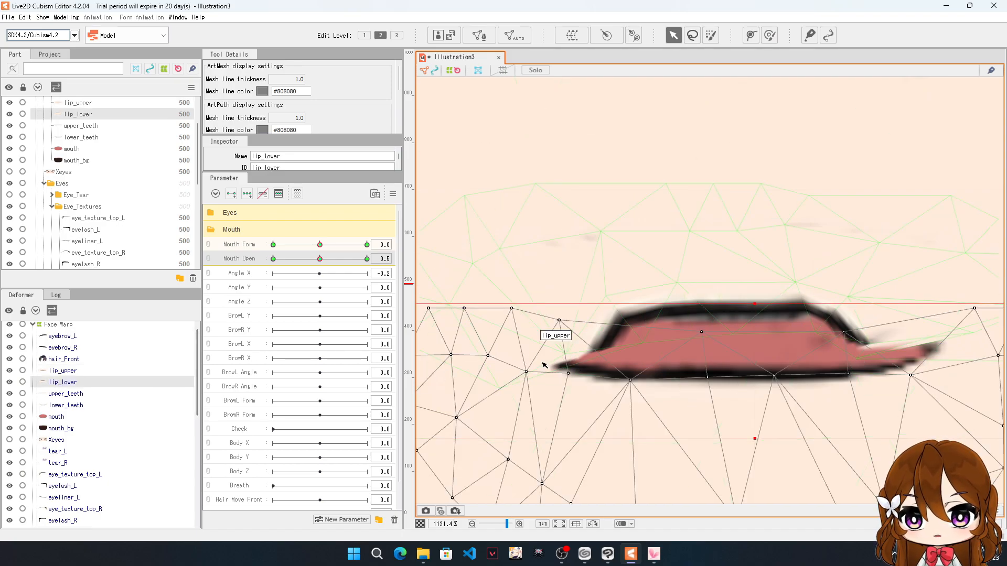
scroll(609, 375, up, 2)
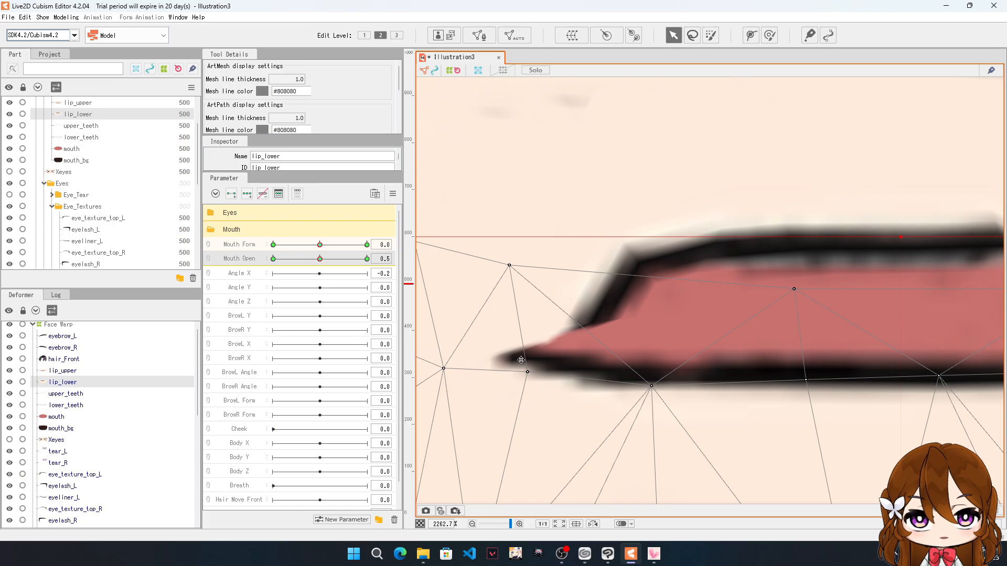
drag(528, 372, 564, 382)
drag(510, 265, 607, 241)
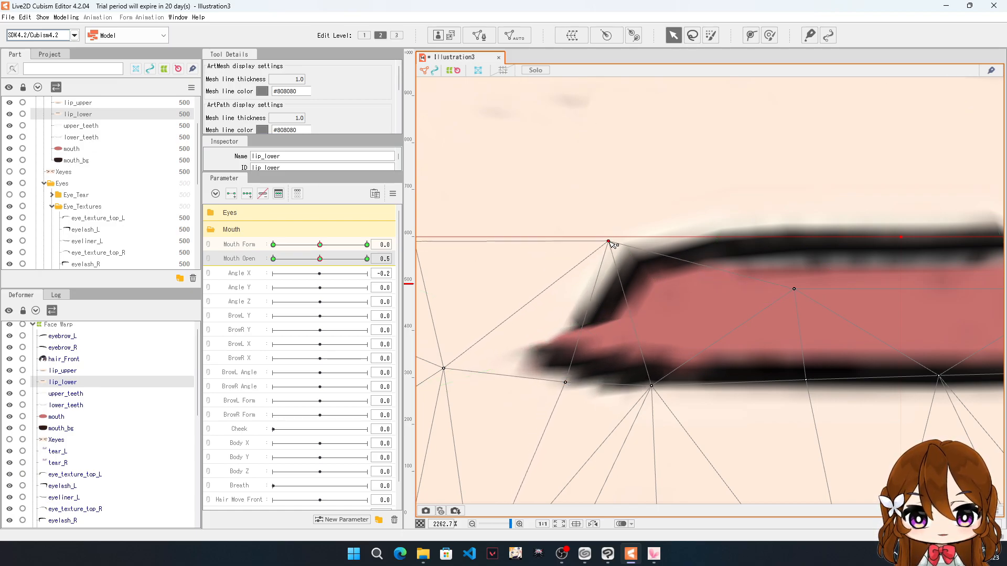
drag(443, 368, 506, 324)
drag(564, 382, 572, 323)
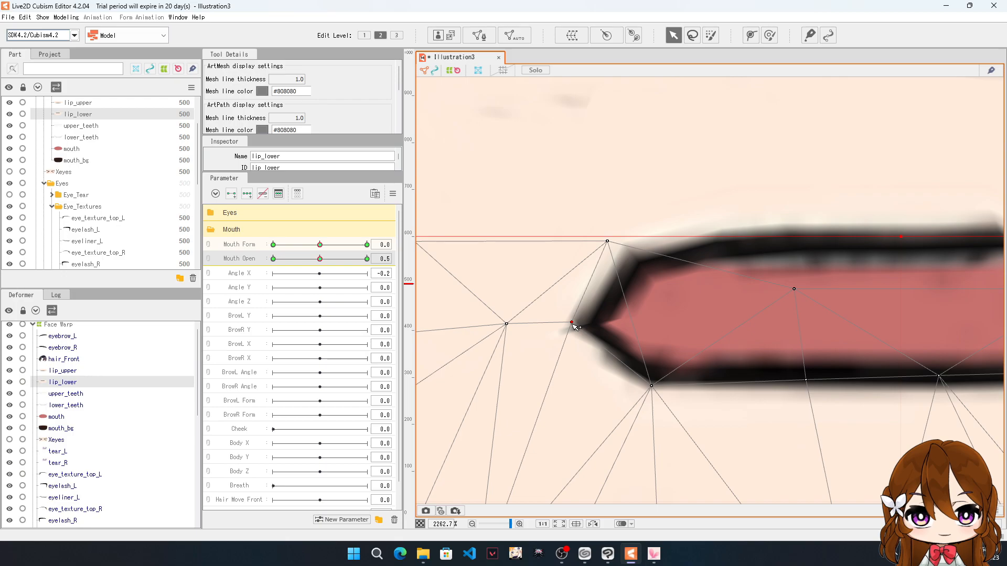
scroll(543, 276, down, 5)
scroll(566, 311, up, 5)
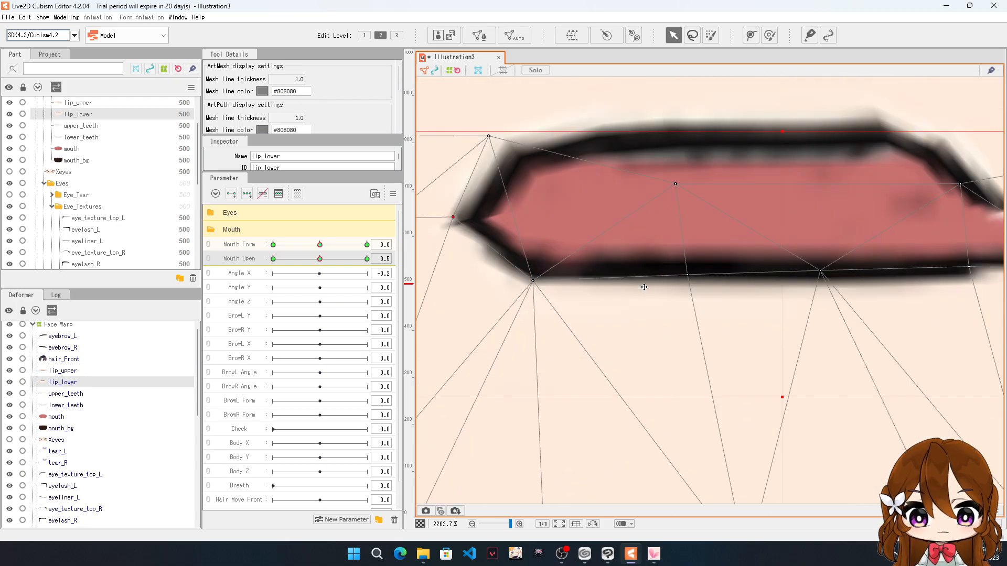
Step: Lower the left, middle and centre-right vertices along the lip_lower line to curve the lower lip downward
drag(689, 275, 688, 306)
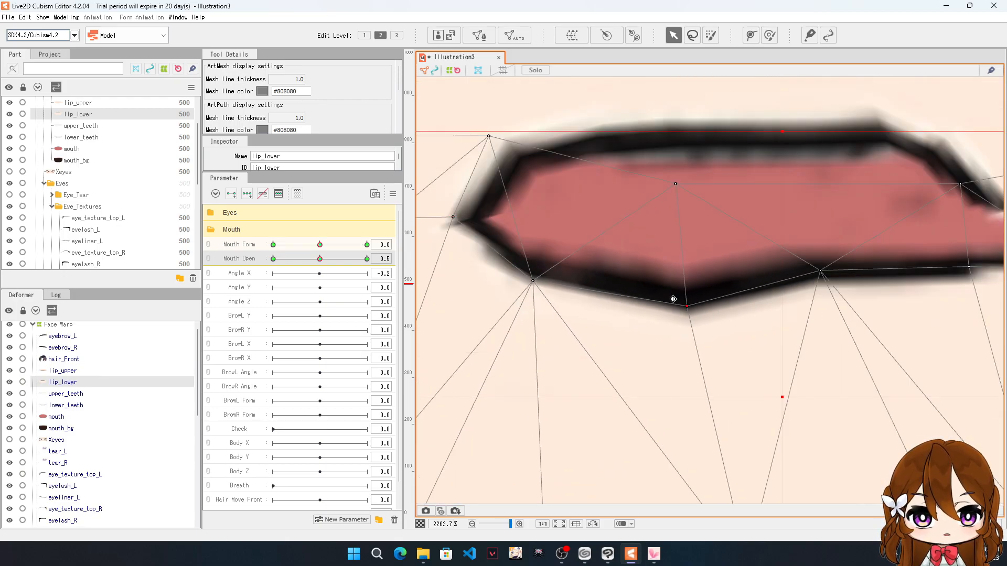
drag(534, 289, 551, 311)
drag(689, 308, 686, 319)
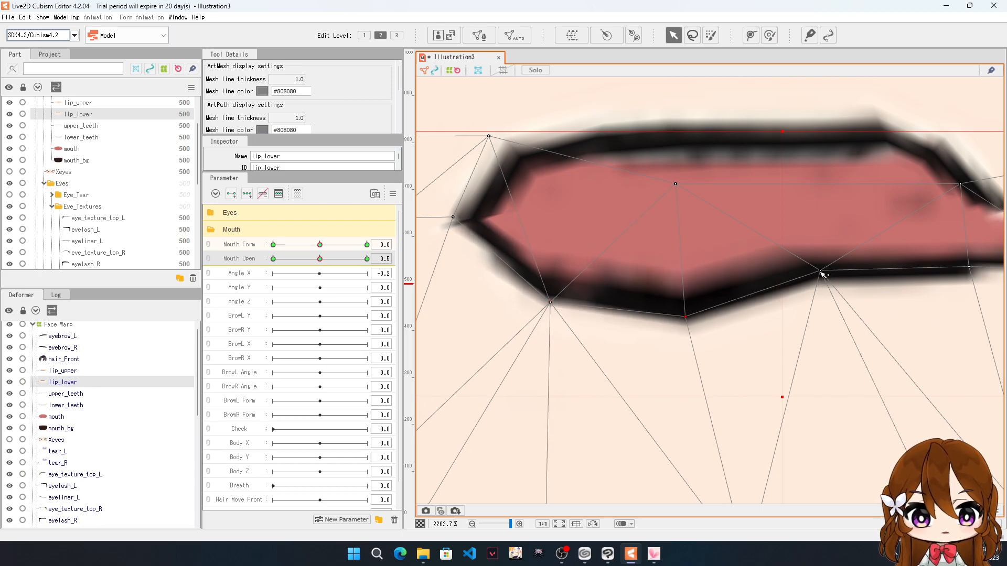
drag(822, 274, 820, 300)
scroll(781, 241, down, 5)
scroll(781, 241, up, 3)
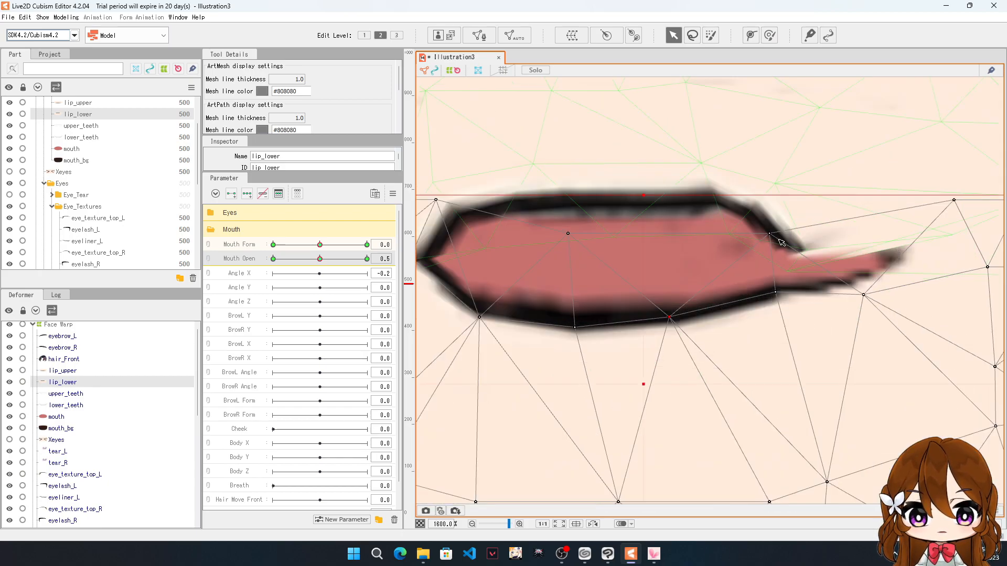
Step: Adjust the right vertex on the lip_lower line and pull the outer right one inward and up to shorten that end
scroll(781, 241, up, 2)
drag(772, 314, 773, 318)
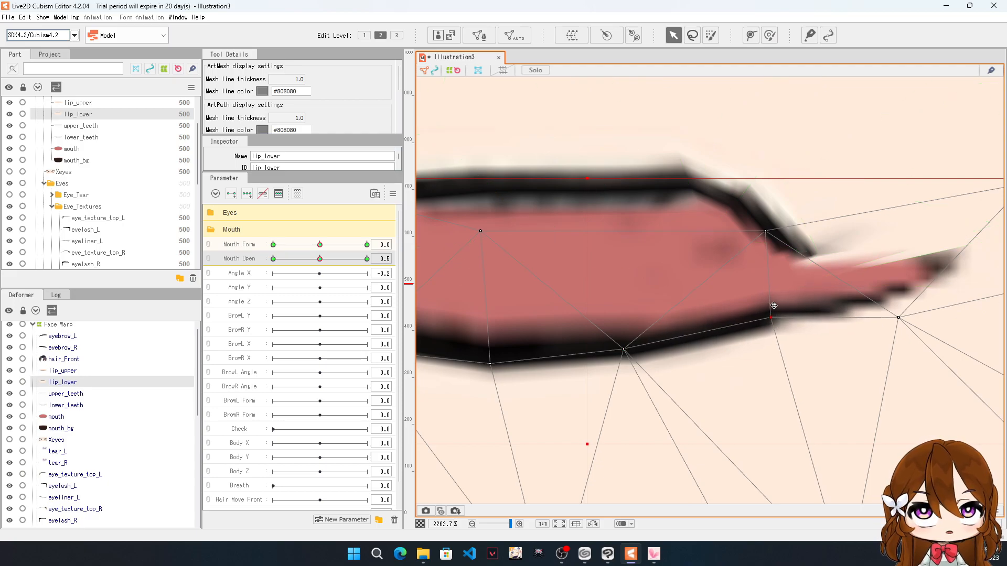
drag(898, 317, 826, 290)
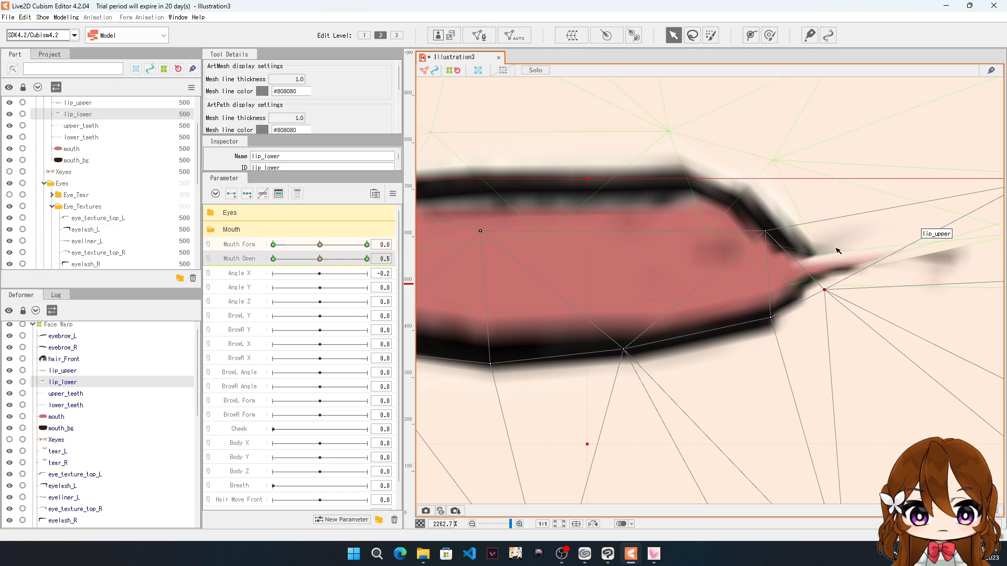
scroll(797, 251, down, 2)
scroll(918, 243, up, 1)
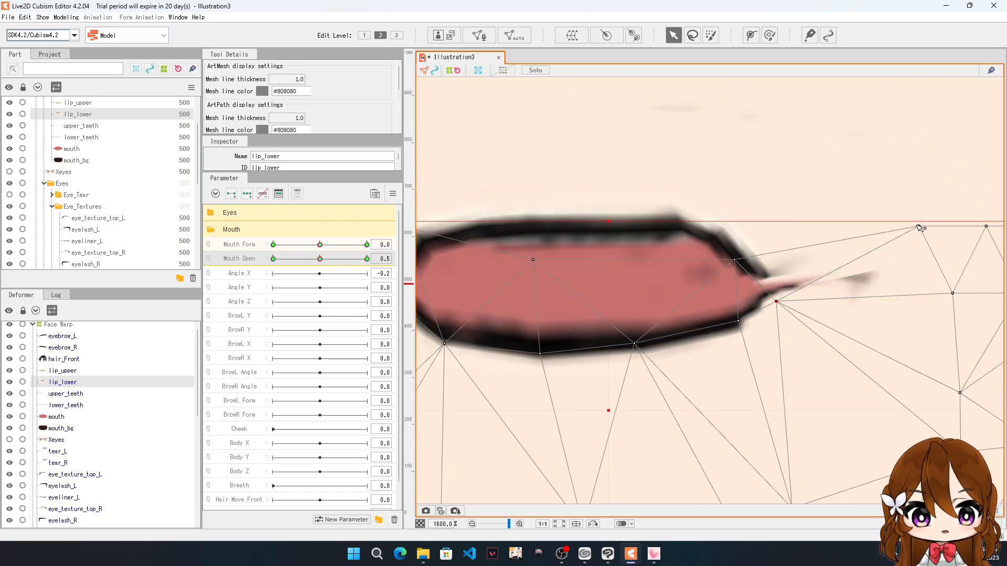
Step: Reposition the surrounding vertices at the right corner of lip_lower to remove the trailing tip and join it to the upper lip
drag(919, 227, 891, 231)
drag(960, 298, 790, 222)
drag(776, 302, 774, 280)
drag(743, 322, 737, 310)
drag(735, 260, 687, 246)
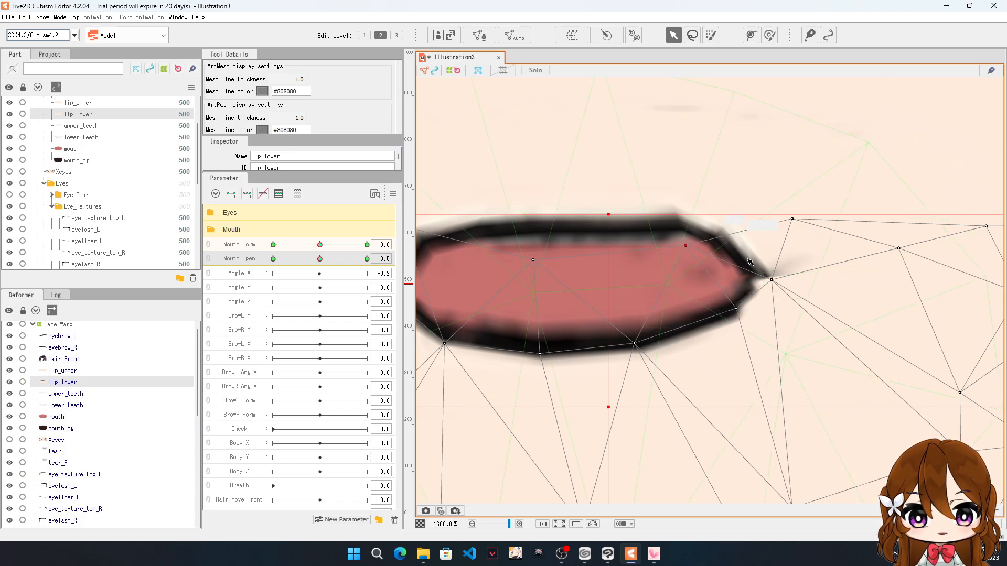
drag(771, 280, 793, 259)
drag(898, 256, 878, 262)
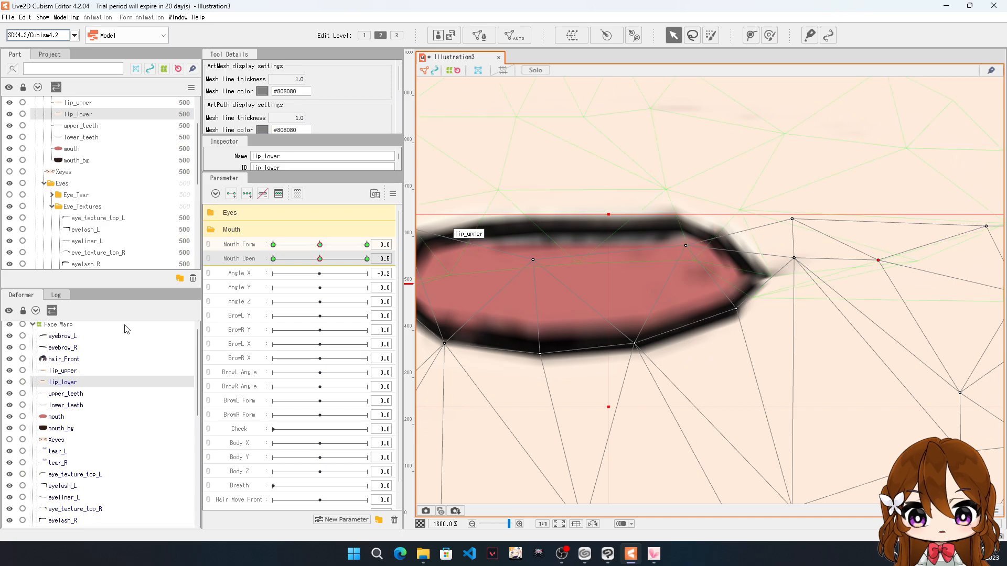
Step: Reposition the right corner vertices of lip_upper so its tip meets the lower lip, and check the mouth on the whole face
click(65, 372)
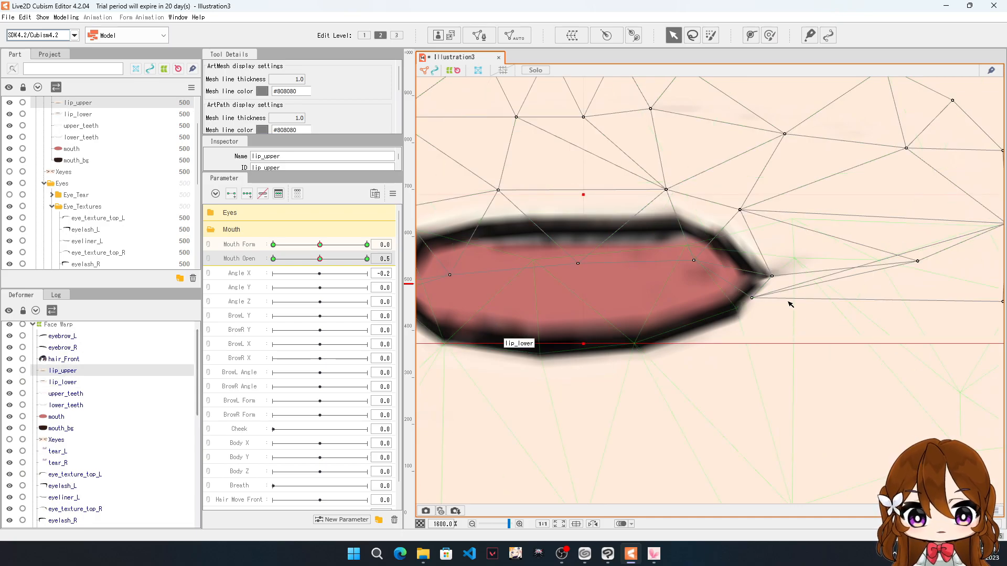
drag(773, 279, 764, 288)
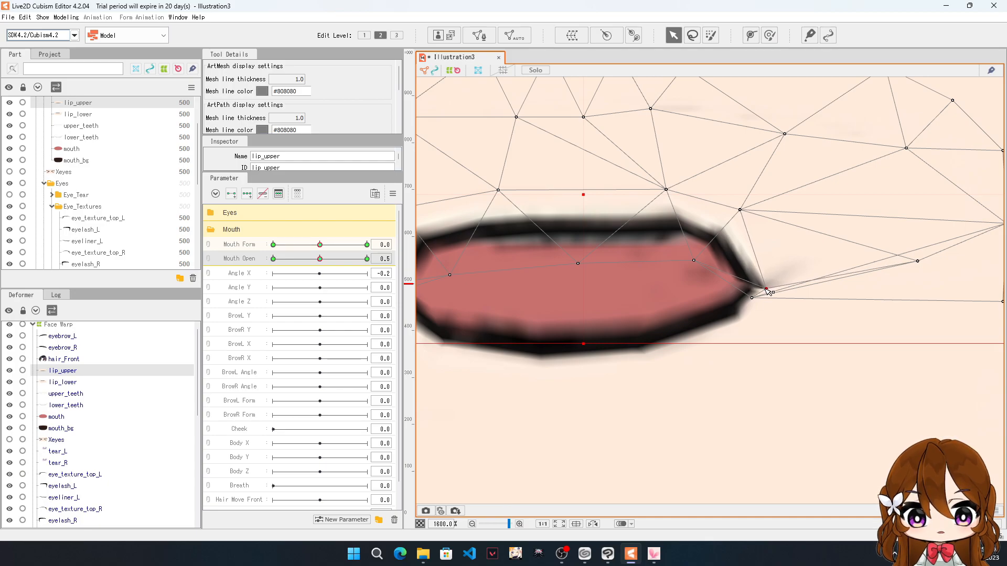
drag(752, 298, 788, 294)
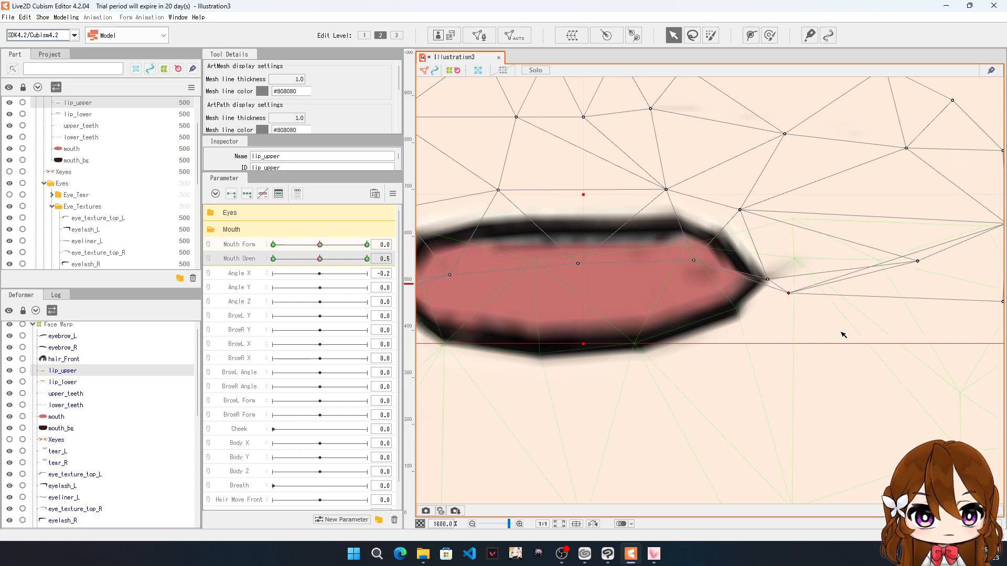
drag(917, 260, 926, 293)
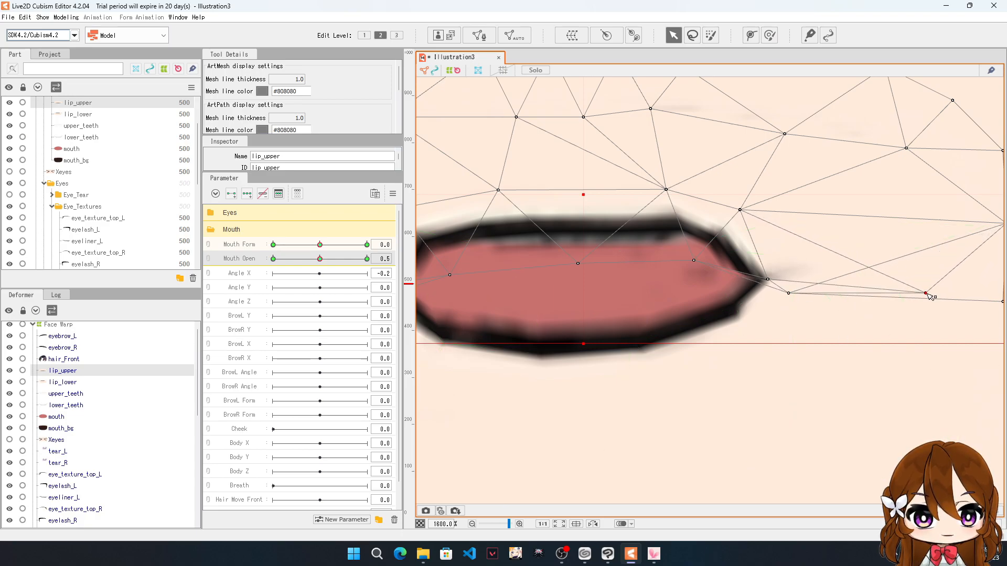
click(786, 405)
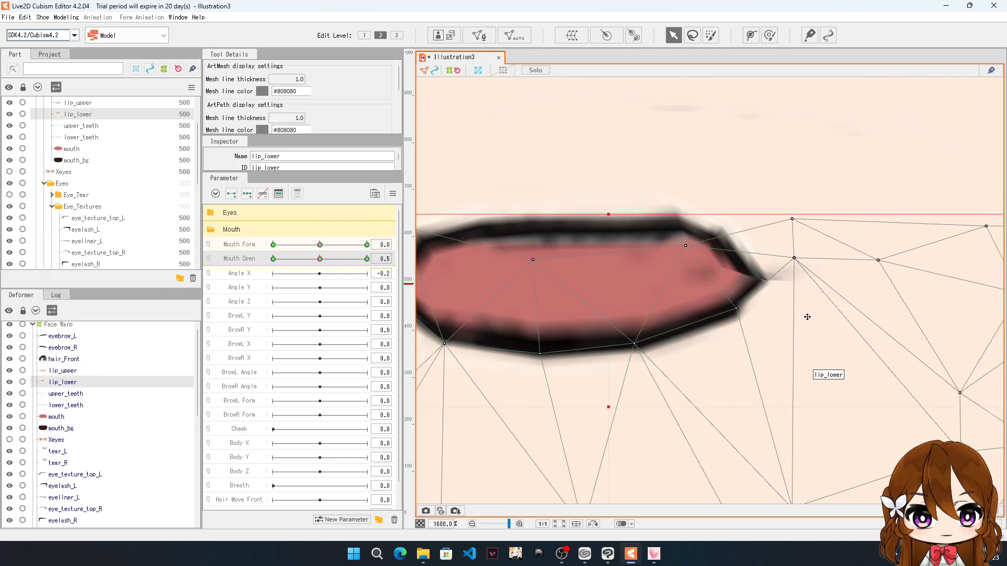
scroll(807, 317, down, 10)
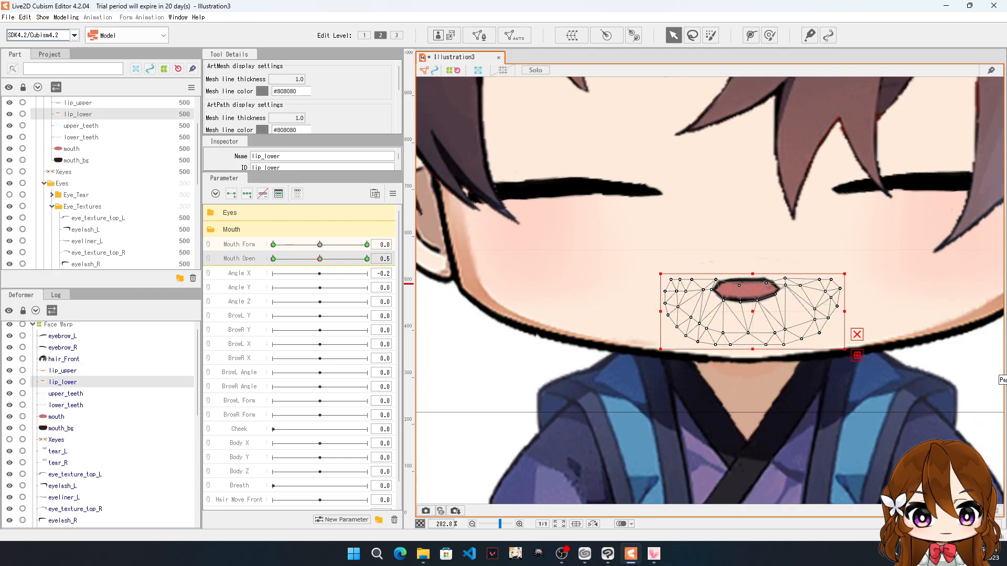
click(982, 397)
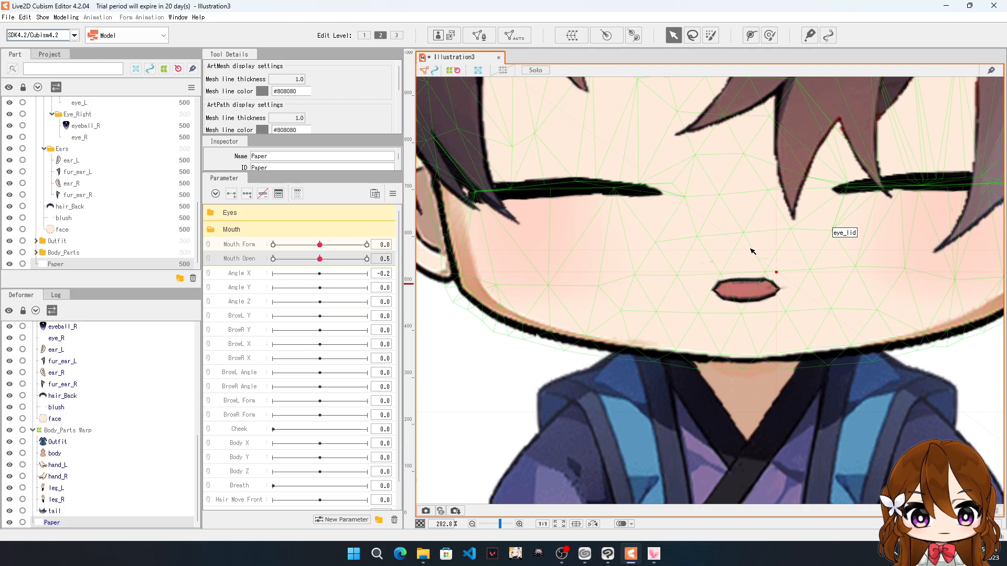
Step: Raise the centre and left vertices below the lip_upper line to arch the upper lip at Mouth Open 0.5
scroll(769, 260, up, 4)
scroll(772, 260, up, 4)
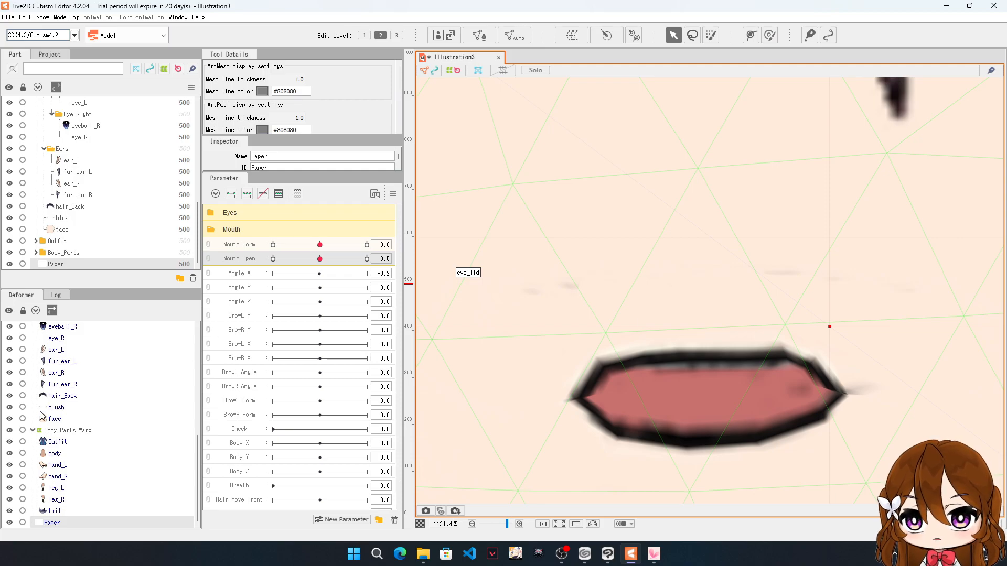
scroll(59, 377, up, 2)
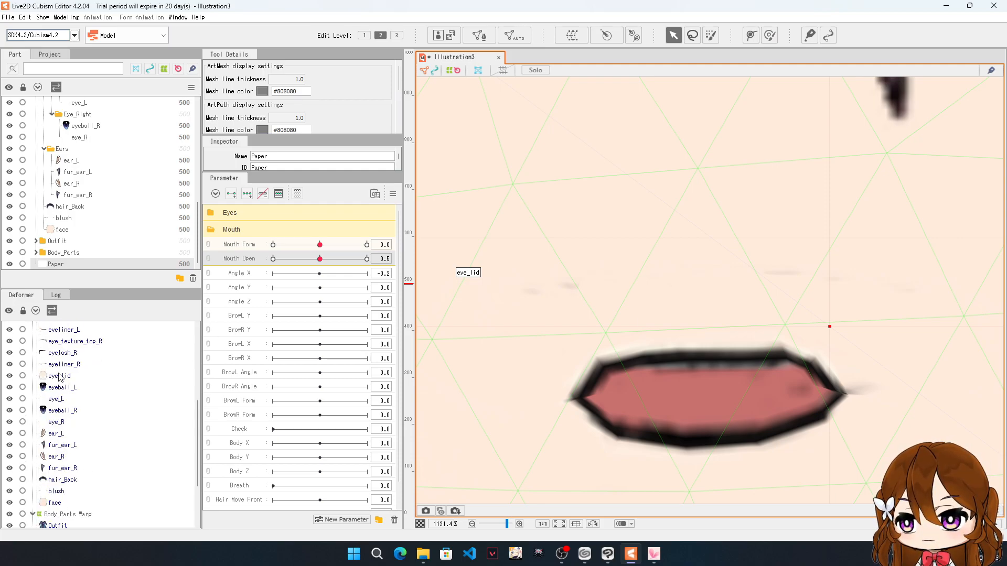
scroll(60, 370, up, 2)
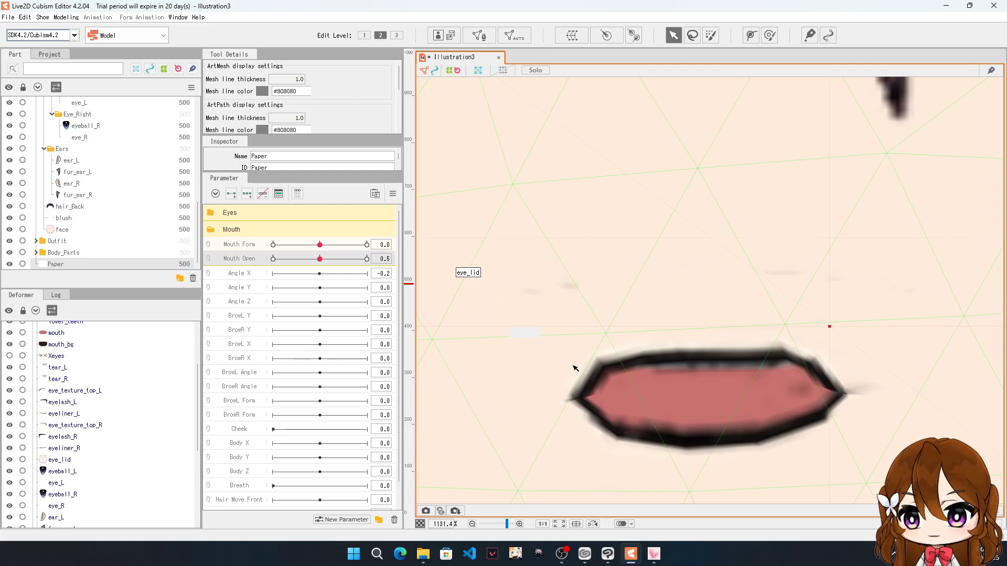
scroll(68, 374, up, 2)
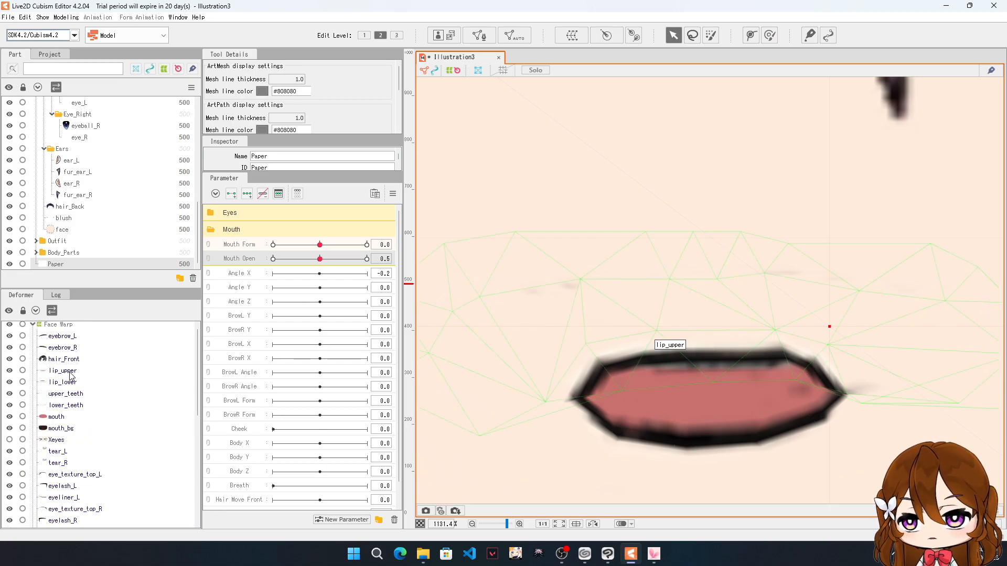
click(65, 371)
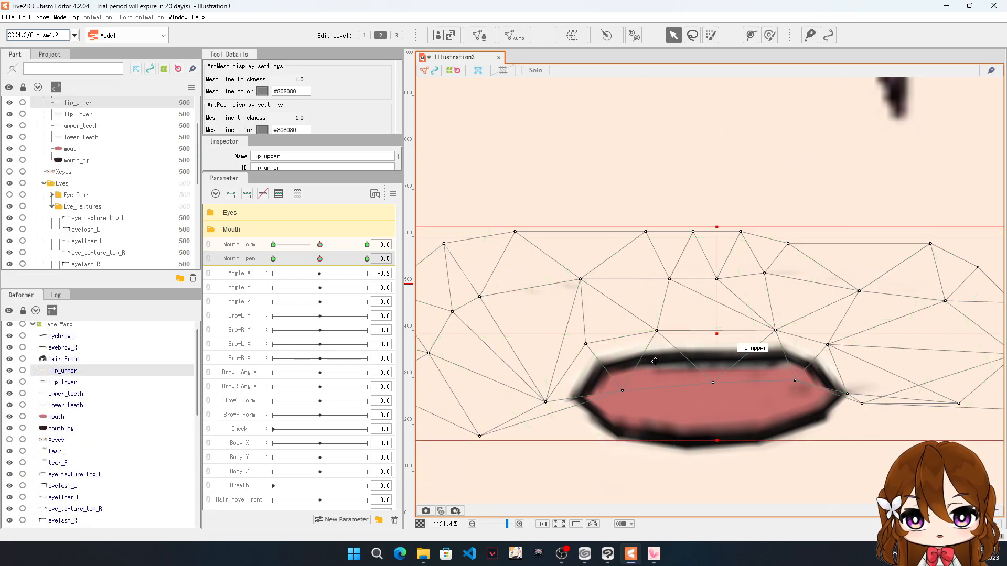
scroll(752, 422, up, 2)
drag(739, 403, 734, 376)
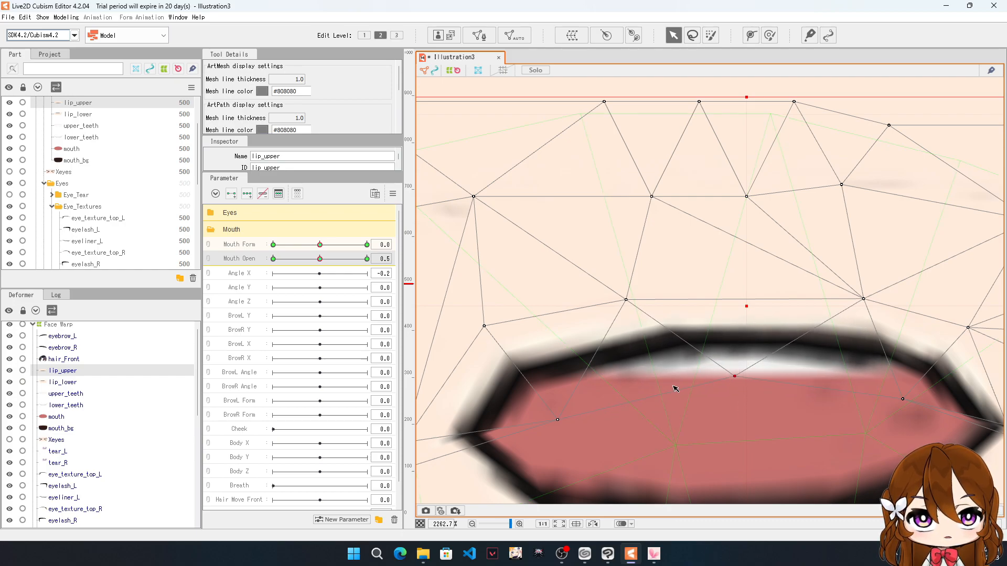
drag(559, 423, 548, 404)
scroll(573, 425, down, 2)
Step: Fine-tune the left corner vertex of lip_upper and the vertices above and below its line to smooth the left end
drag(493, 430, 502, 429)
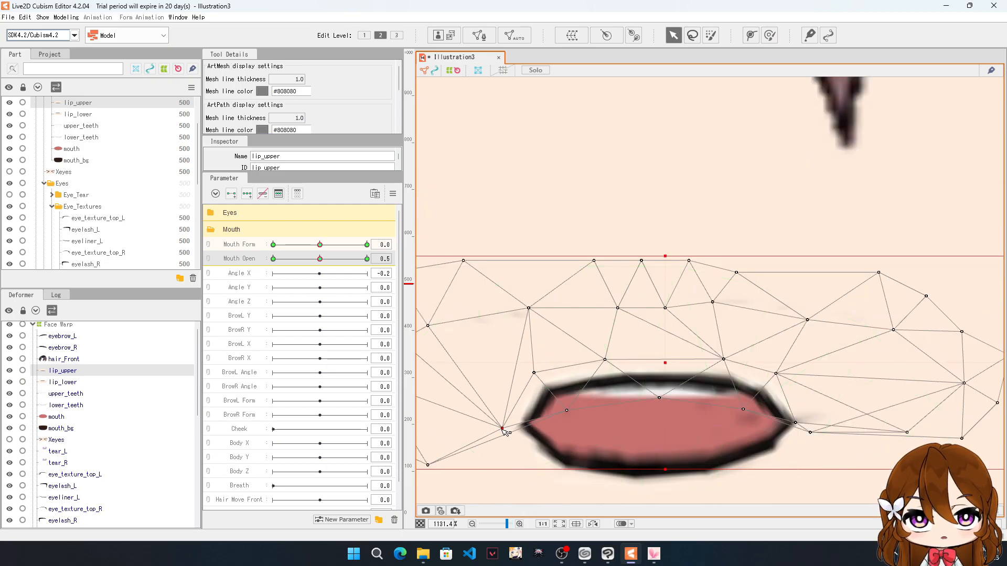
scroll(516, 424, down, 1)
scroll(516, 424, up, 3)
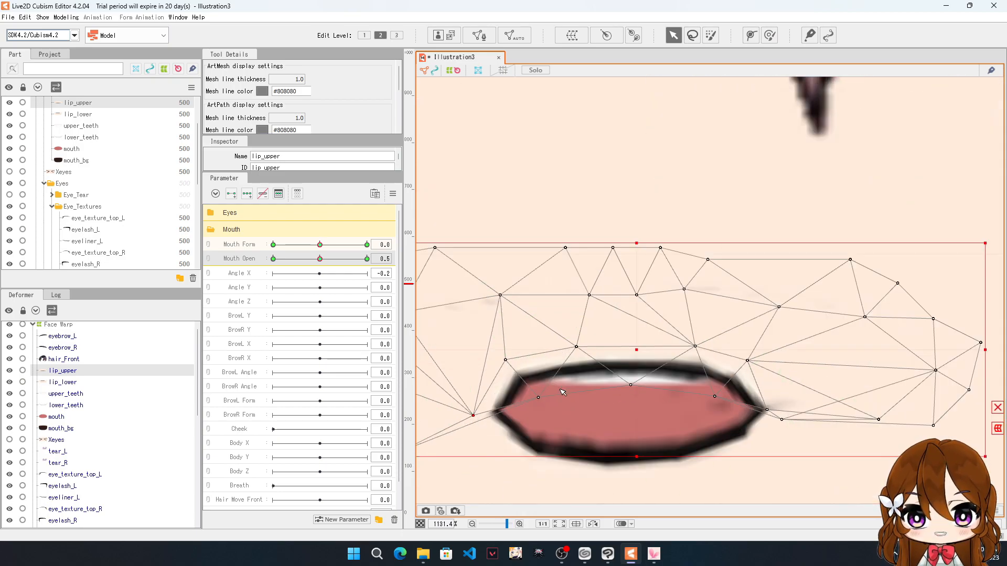
scroll(536, 430, down, 1)
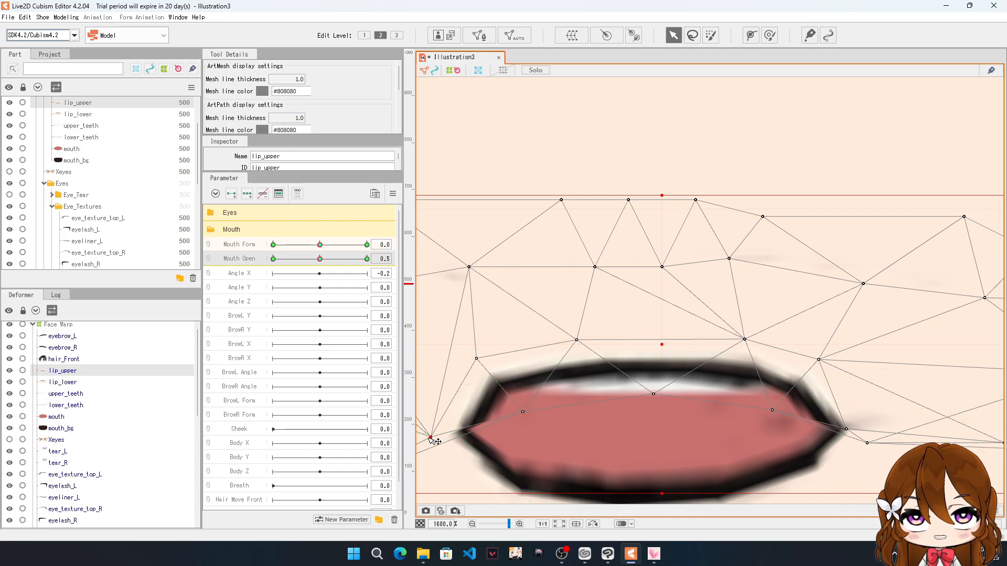
drag(428, 438, 425, 437)
drag(523, 415, 528, 409)
drag(477, 358, 483, 361)
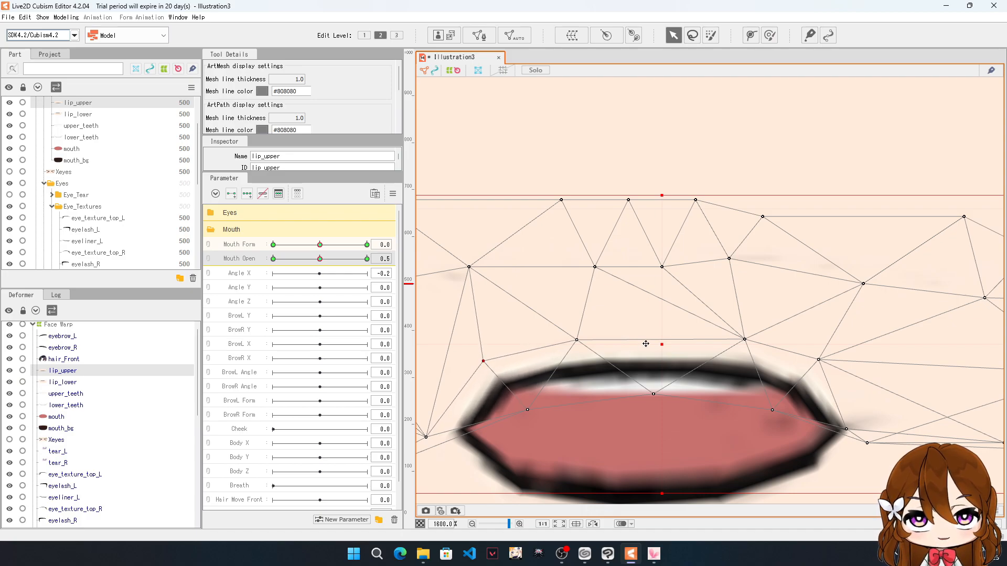
Step: Raise the vertices above the lip_upper line and refine its right corner at Mouth Open 0.5, checking the mouth on the face
drag(576, 341, 577, 326)
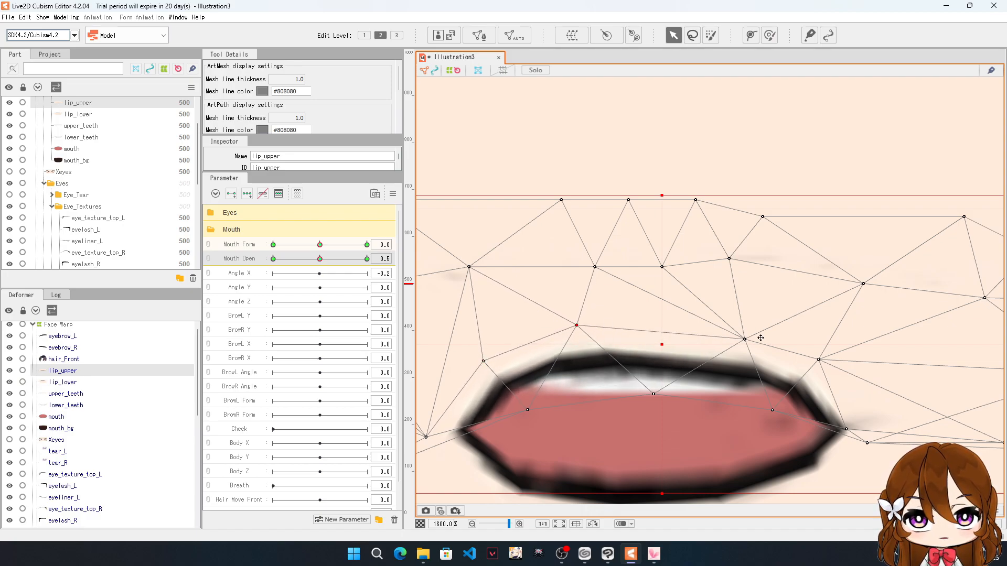
drag(745, 340, 753, 330)
drag(774, 410, 777, 403)
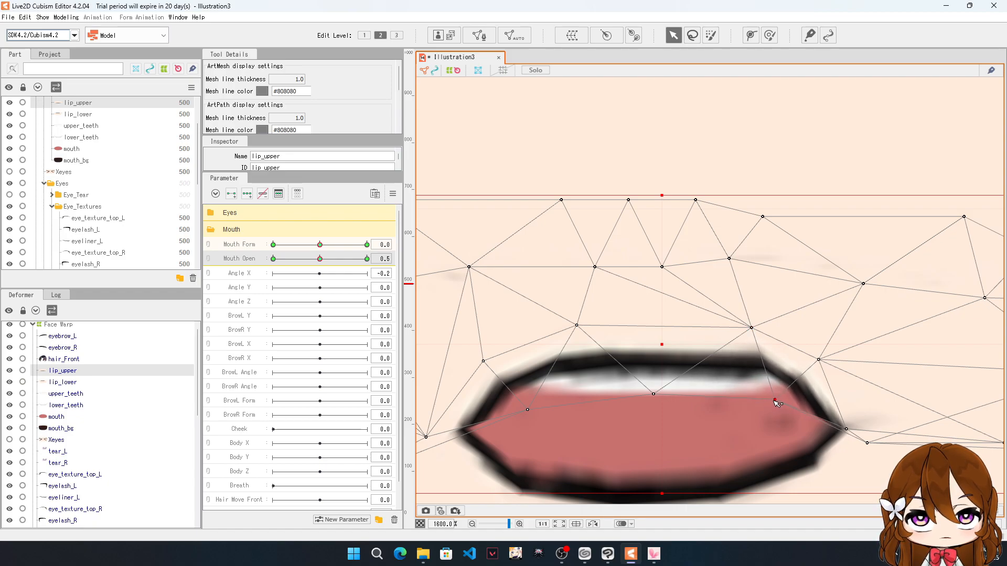
drag(817, 361, 819, 362)
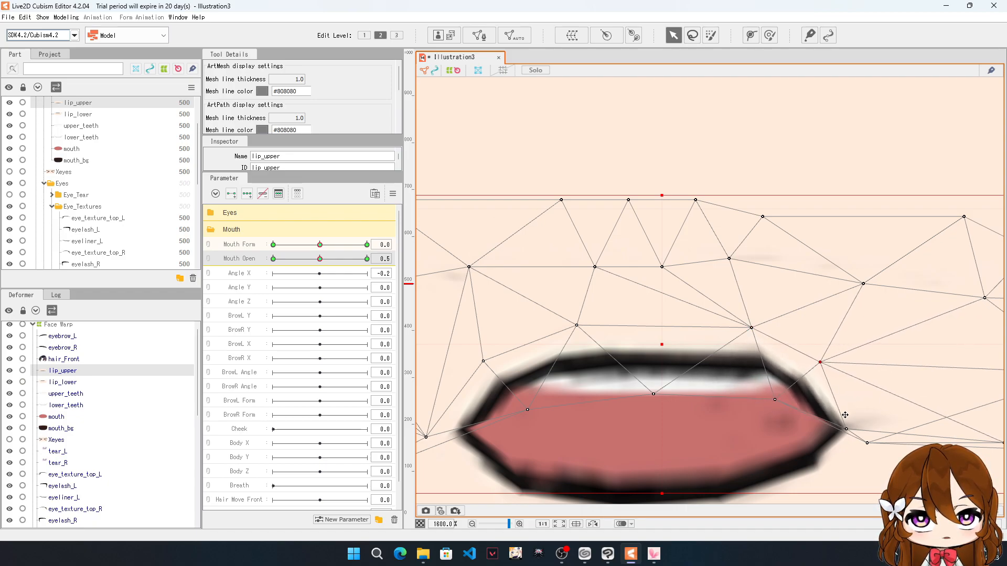
drag(847, 428, 851, 429)
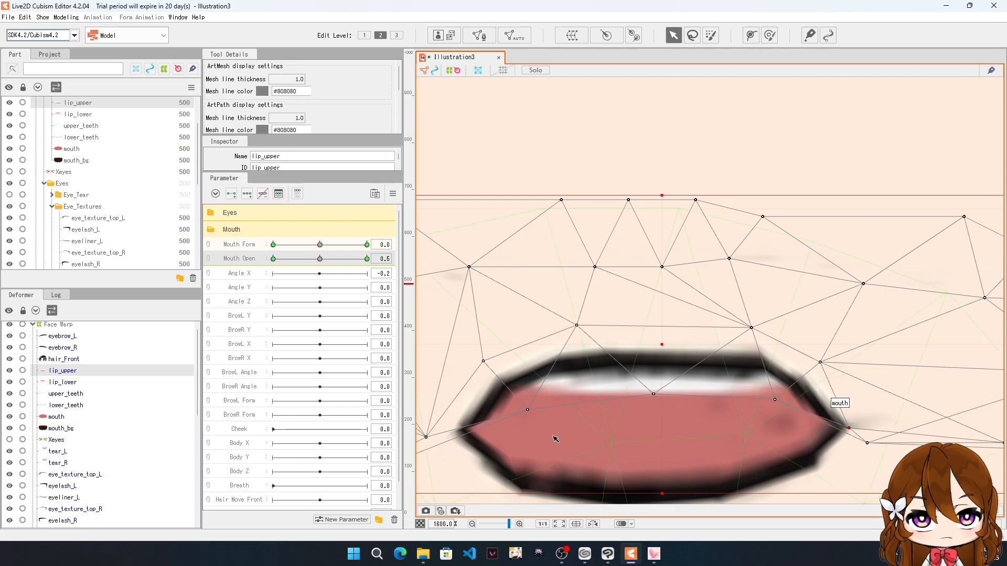
scroll(566, 435, down, 3)
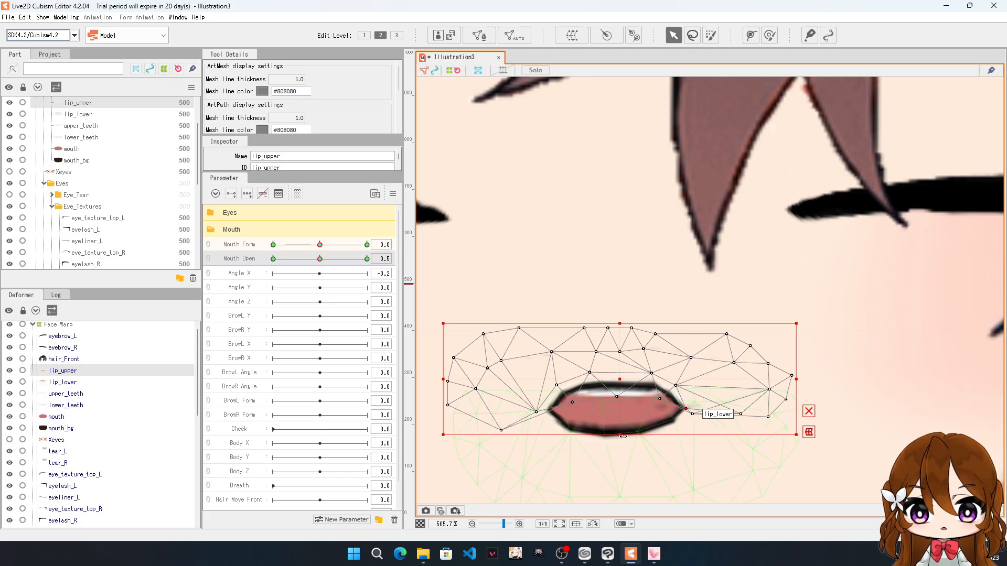
scroll(695, 386, down, 3)
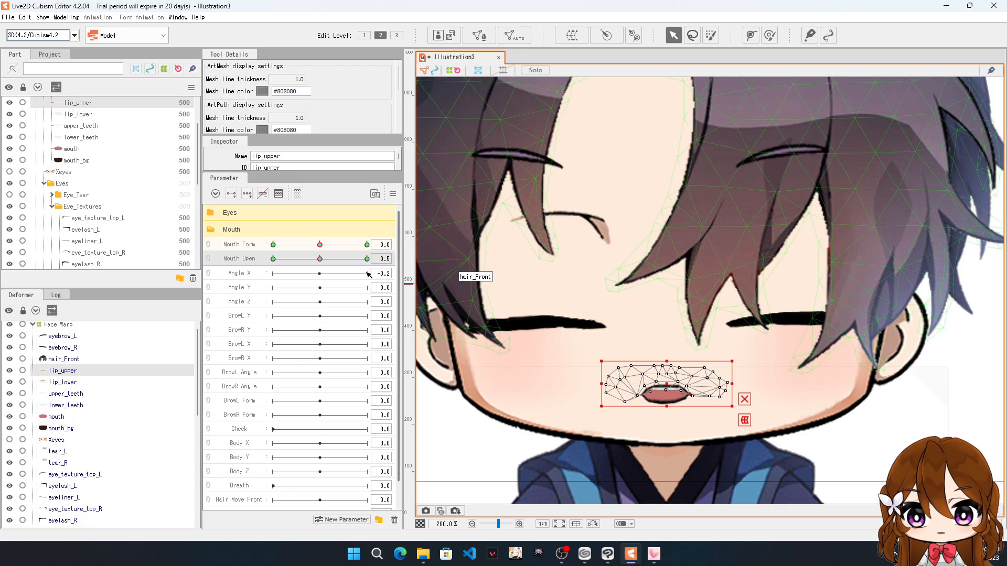
Step: Set Mouth Open to 1.0 and move the whole lip_upper mesh up to the top edge of the upper teeth
drag(320, 259, 367, 259)
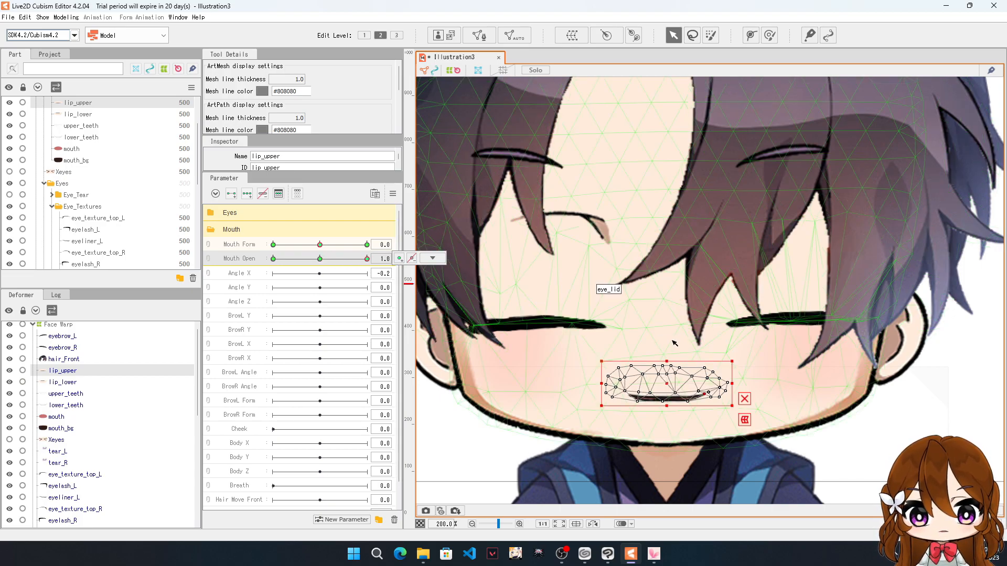
scroll(635, 335, down, 2)
scroll(634, 334, up, 4)
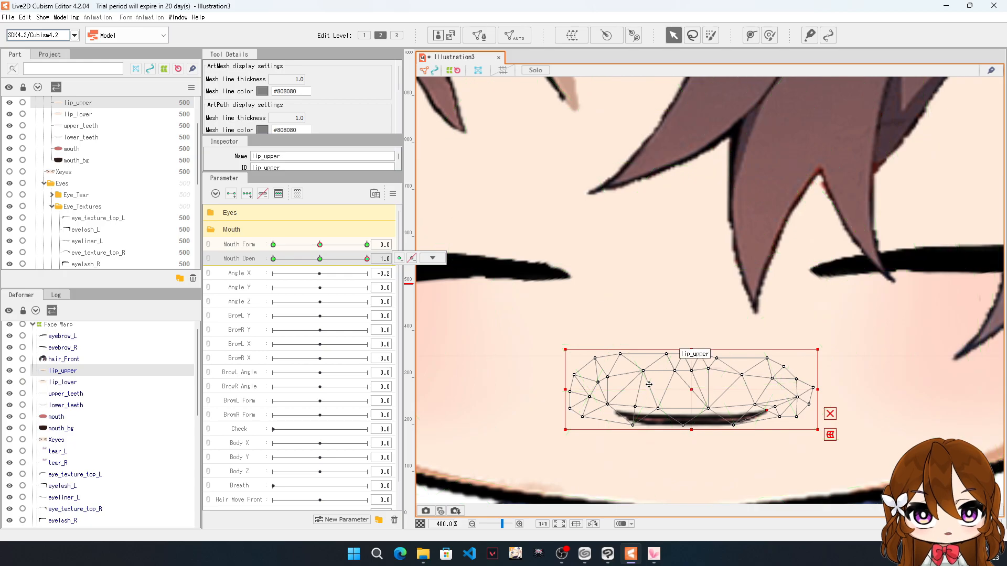
scroll(641, 375, up, 1)
drag(490, 311, 925, 459)
drag(718, 394, 718, 337)
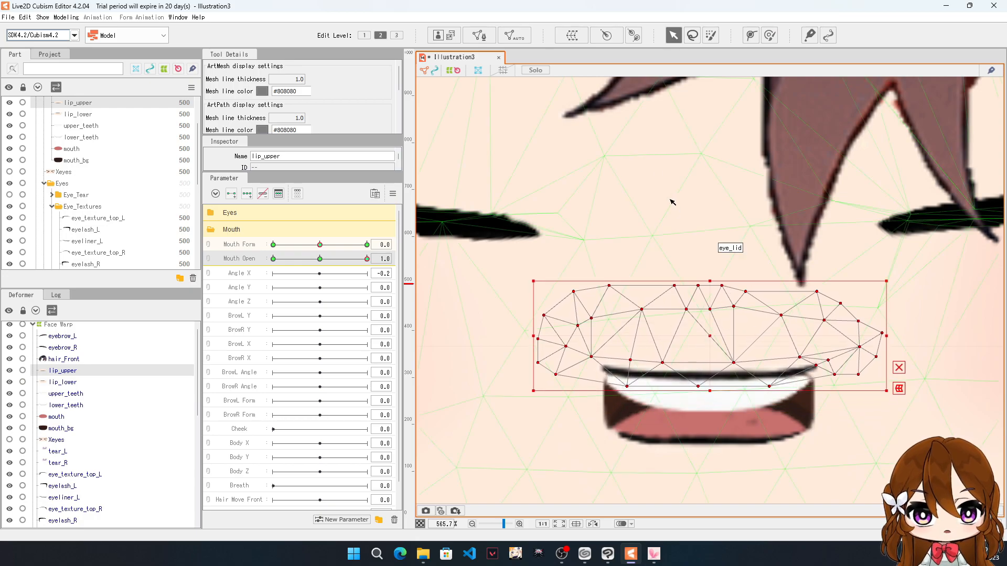
scroll(675, 206, down, 2)
scroll(655, 291, up, 3)
scroll(600, 209, down, 2)
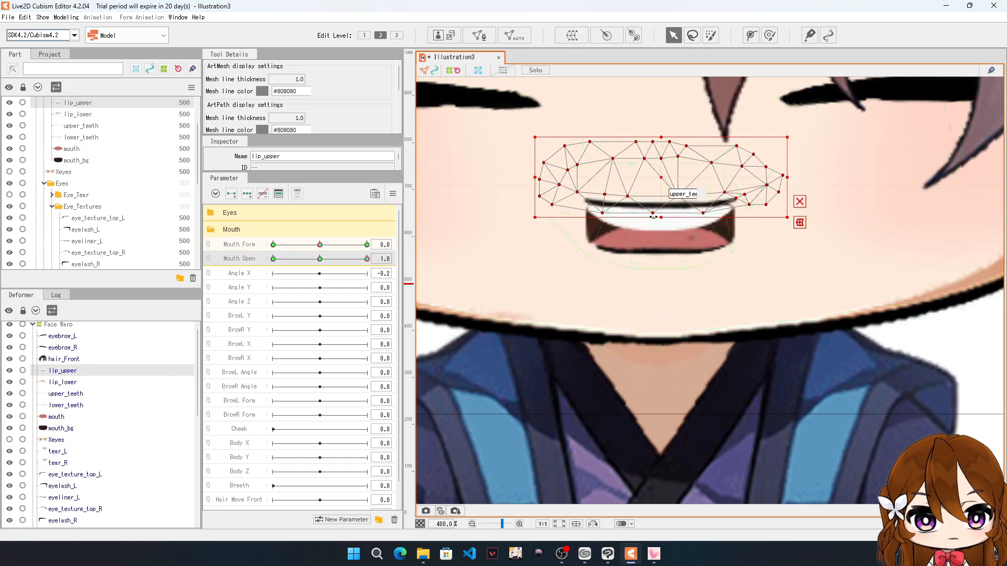
scroll(660, 217, up, 2)
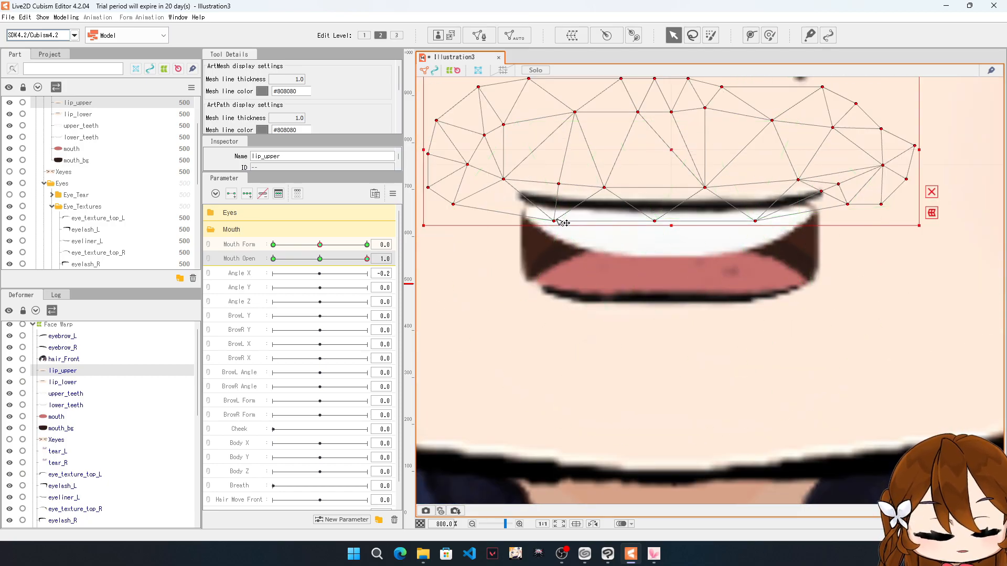
Step: Pull the left-end vertices of lip_upper down so its tip follows the left corner of the open mouth
click(545, 290)
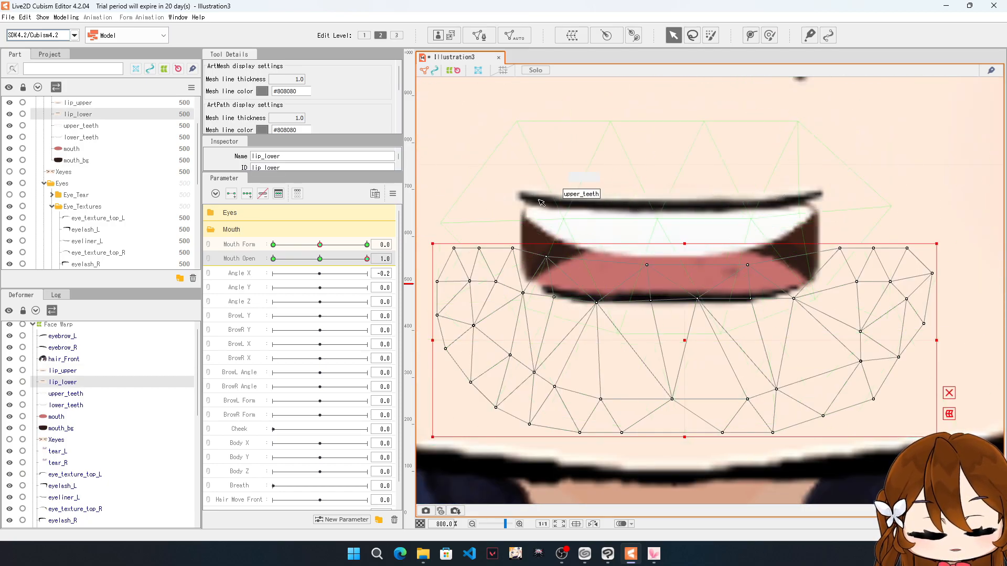
click(568, 204)
drag(554, 221, 551, 238)
drag(453, 204, 449, 272)
drag(506, 184, 495, 225)
drag(558, 185, 659, 233)
drag(556, 196, 555, 207)
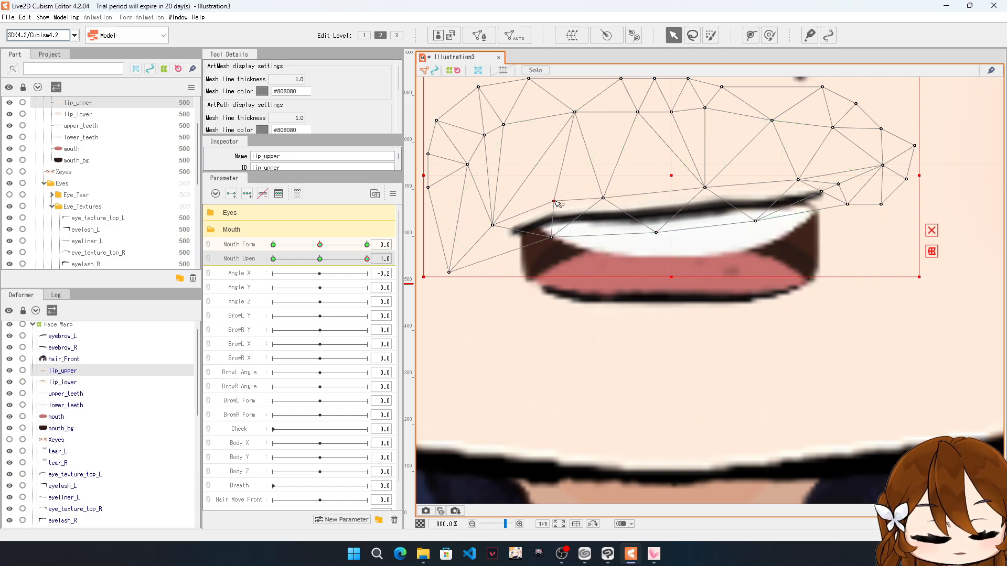
drag(492, 225, 548, 239)
Step: Raise the centre vertices of lip_upper above and below its line to arch it over the teeth
drag(604, 199, 601, 171)
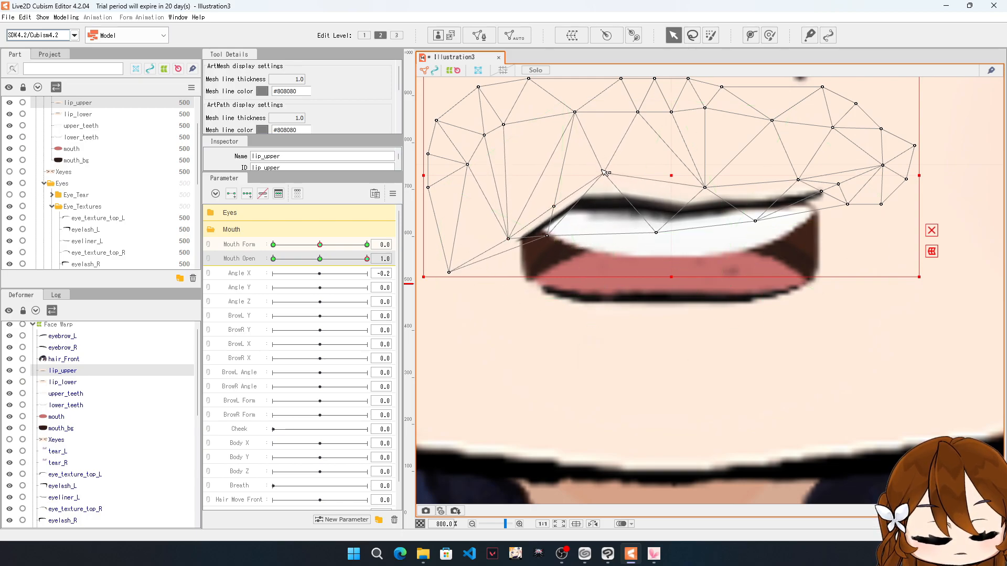
drag(656, 232, 712, 166)
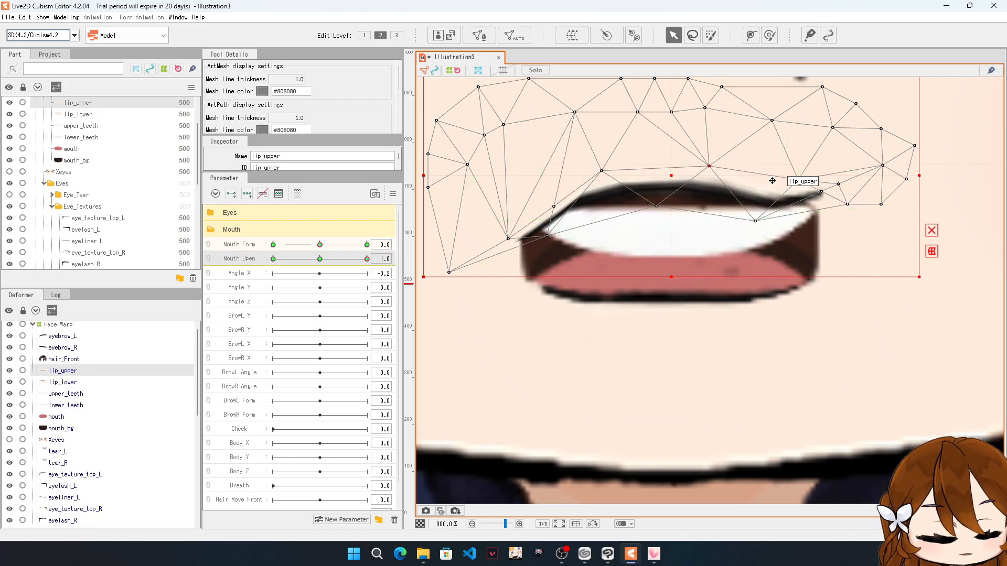
drag(798, 180, 802, 175)
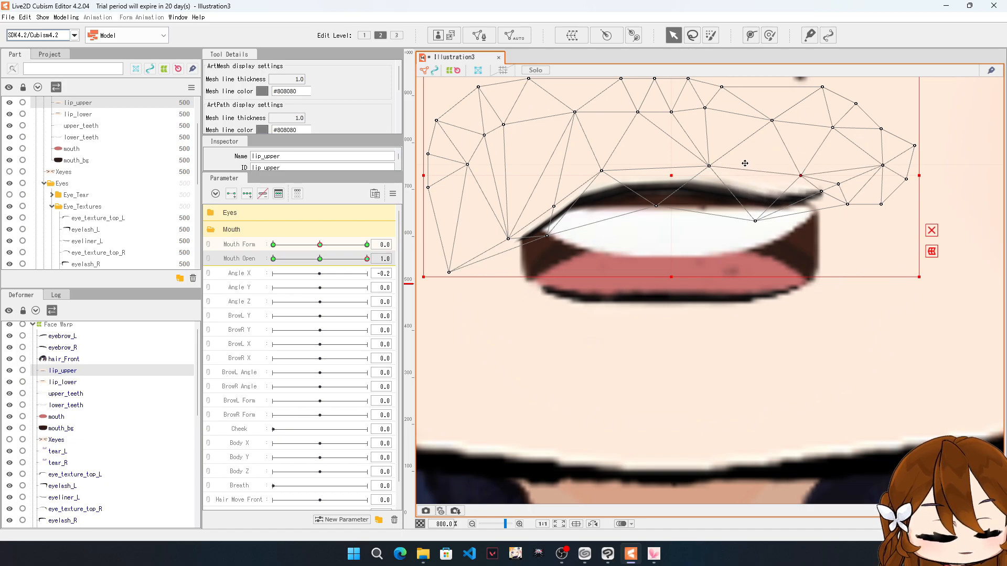
Step: Add a mesh vertex above the right half of lip_upper, raise the arch there and bend the right end down
click(479, 36)
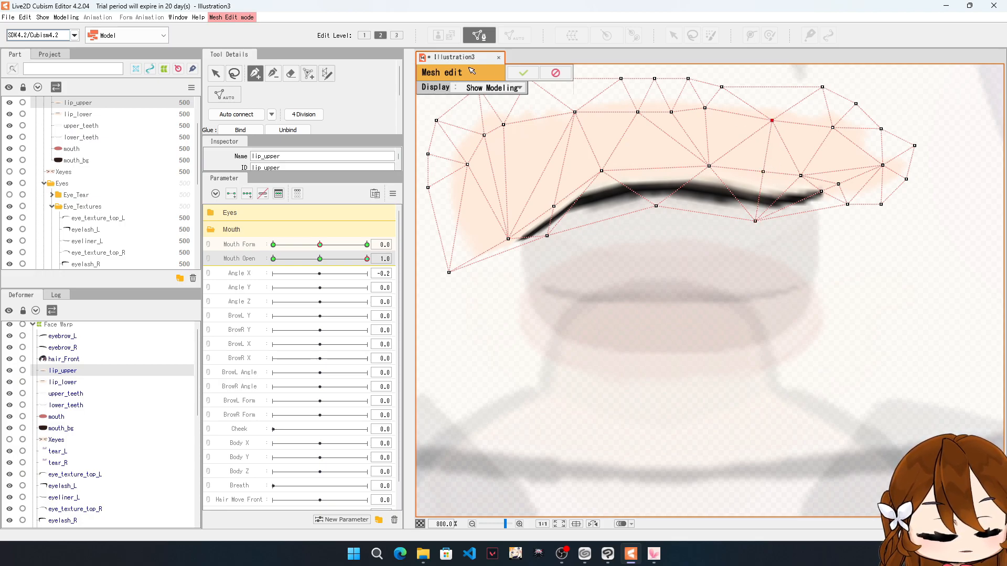
click(526, 73)
drag(762, 171, 706, 145)
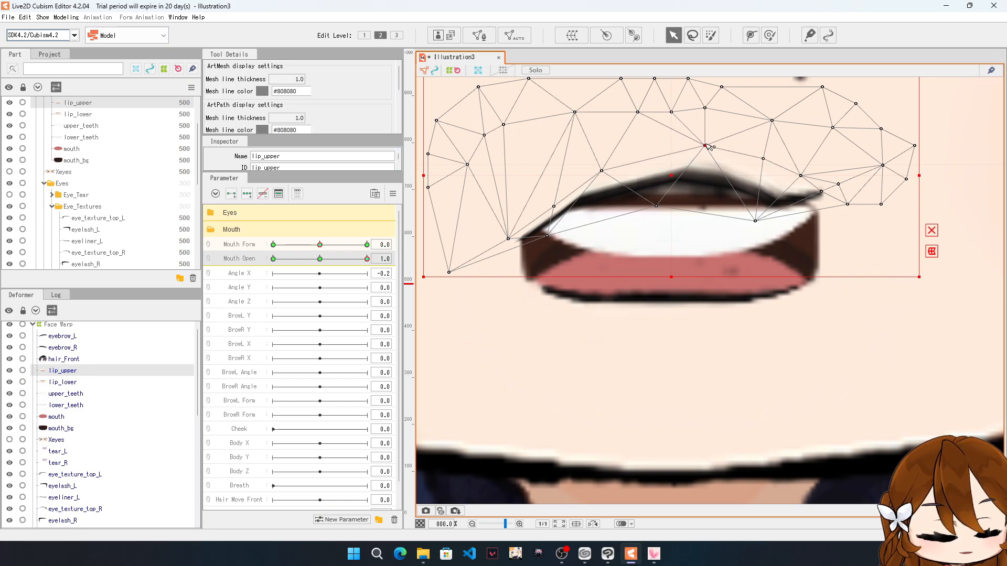
drag(766, 163, 761, 147)
drag(801, 176, 845, 241)
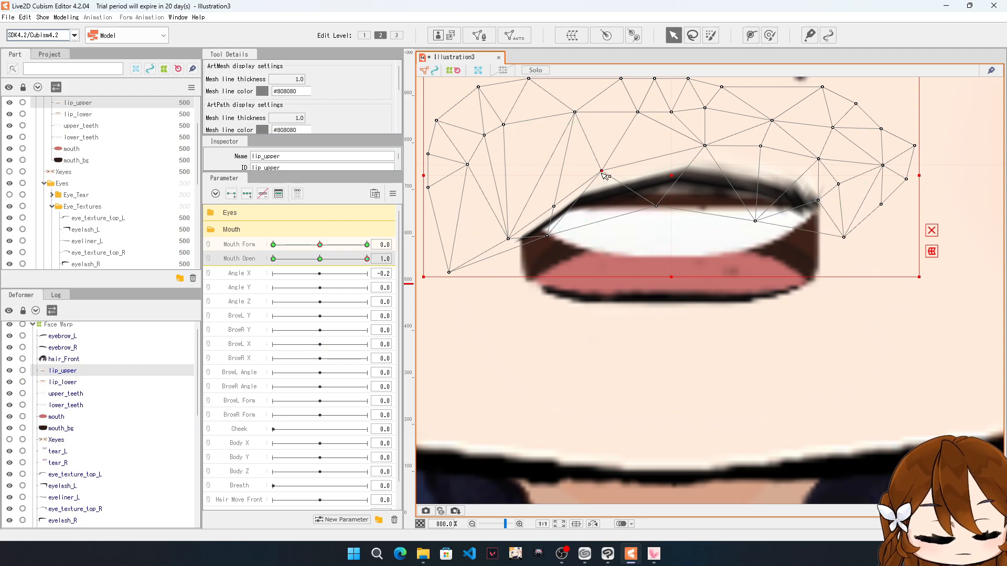
Step: Move the left-side vertices of lip_upper outward and up to round its left curve, and adjust the left tip
drag(602, 173, 589, 158)
drag(556, 208, 540, 172)
drag(550, 238, 561, 239)
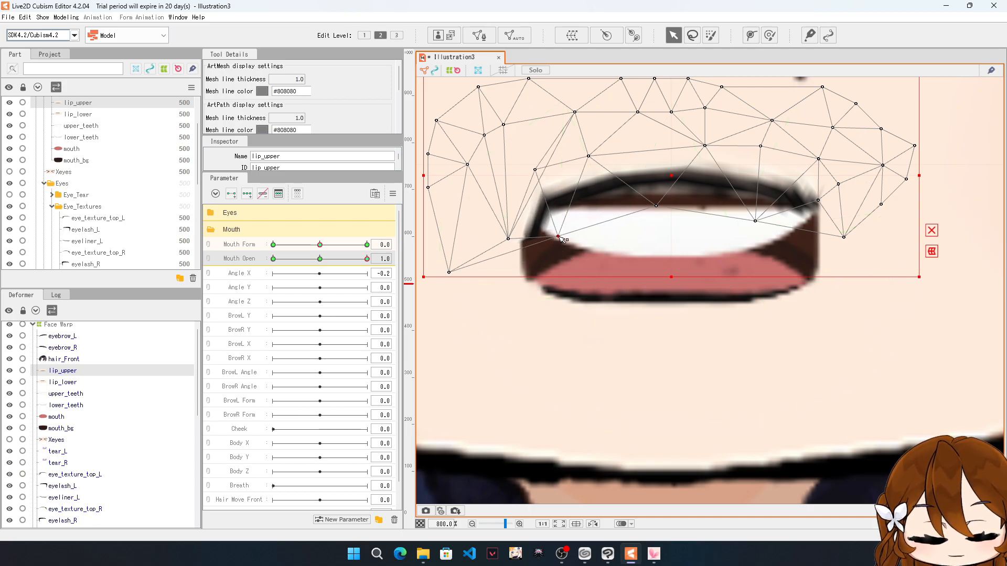
drag(512, 241, 520, 233)
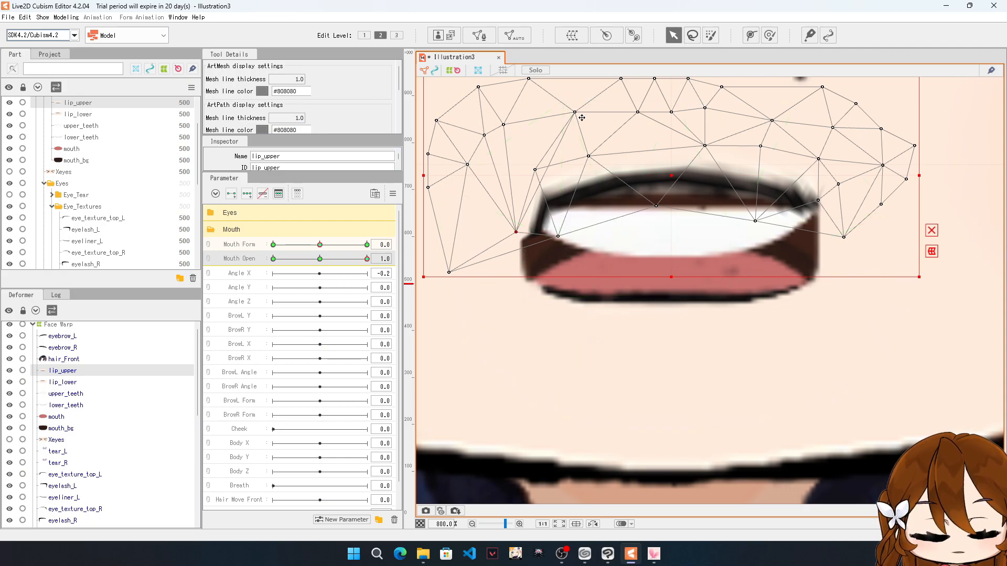
drag(576, 114, 524, 108)
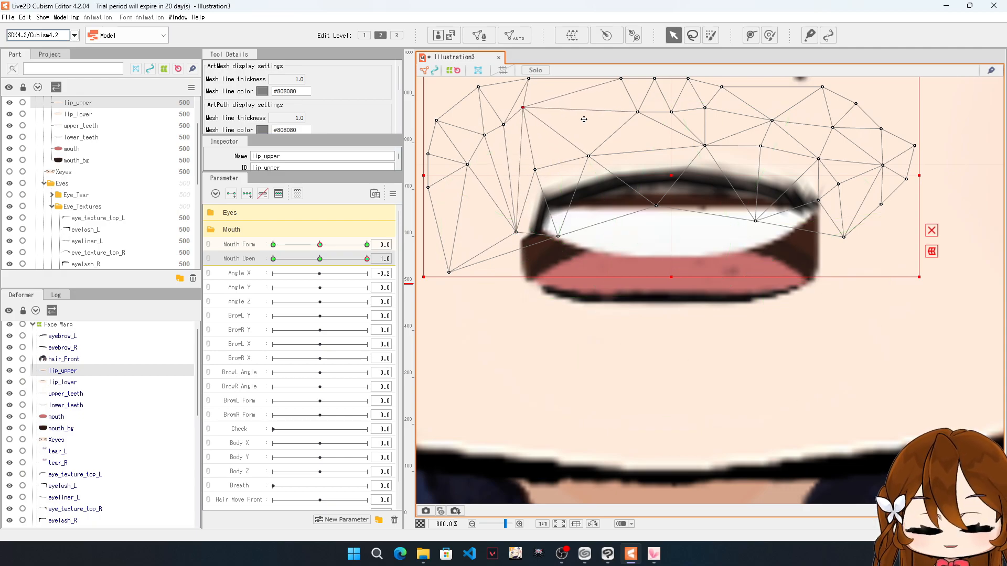
Step: Adjust the vertices above and below the right end of the lip_upper line to round its right curve
scroll(587, 122, down, 3)
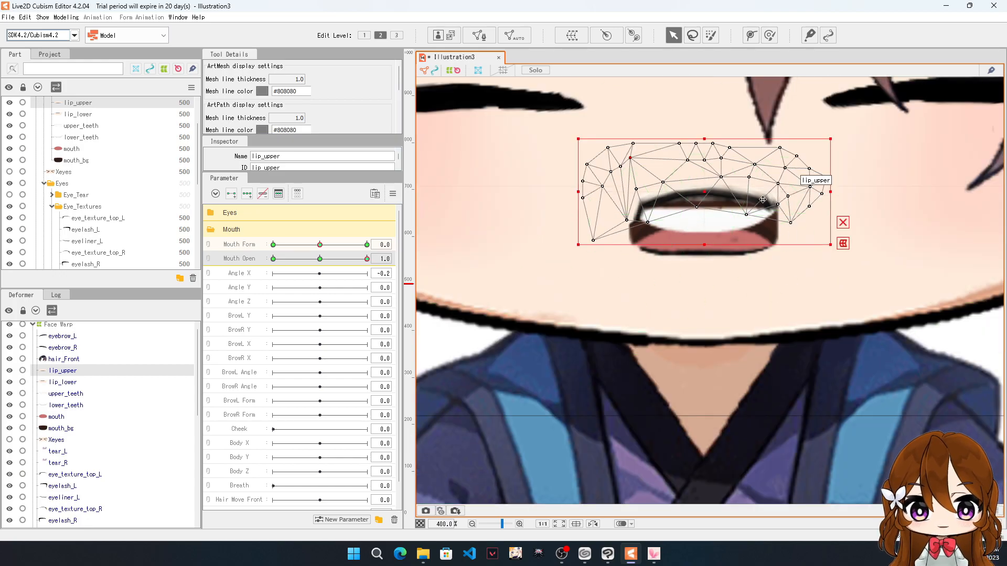
scroll(792, 220, up, 6)
drag(862, 113, 841, 133)
drag(677, 292, 701, 239)
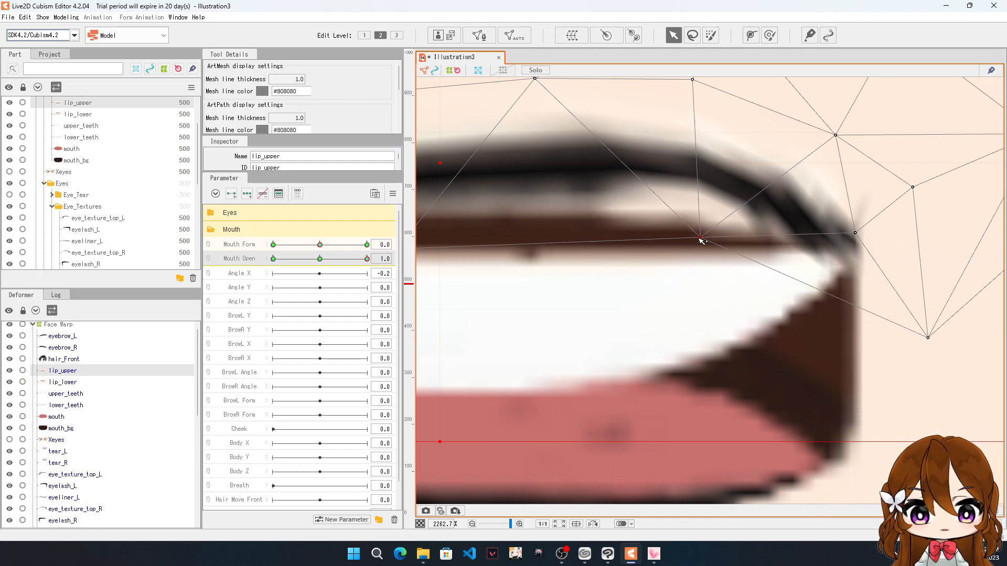
Step: Fine-tune the inner centre, left corner, upper-left and right outer vertices of lip_upper to even out the arch
scroll(703, 239, down, 6)
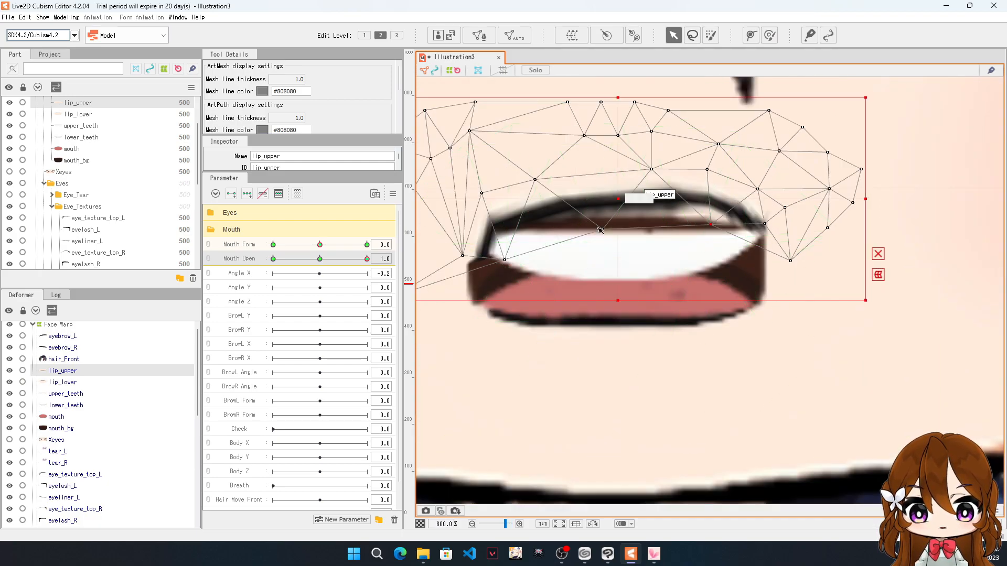
drag(601, 230, 584, 220)
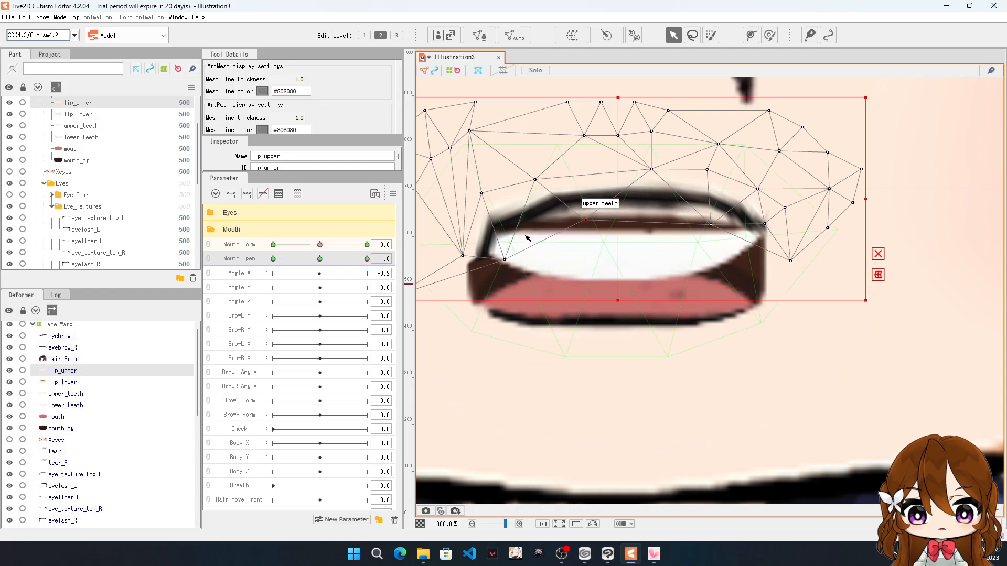
drag(505, 259, 507, 254)
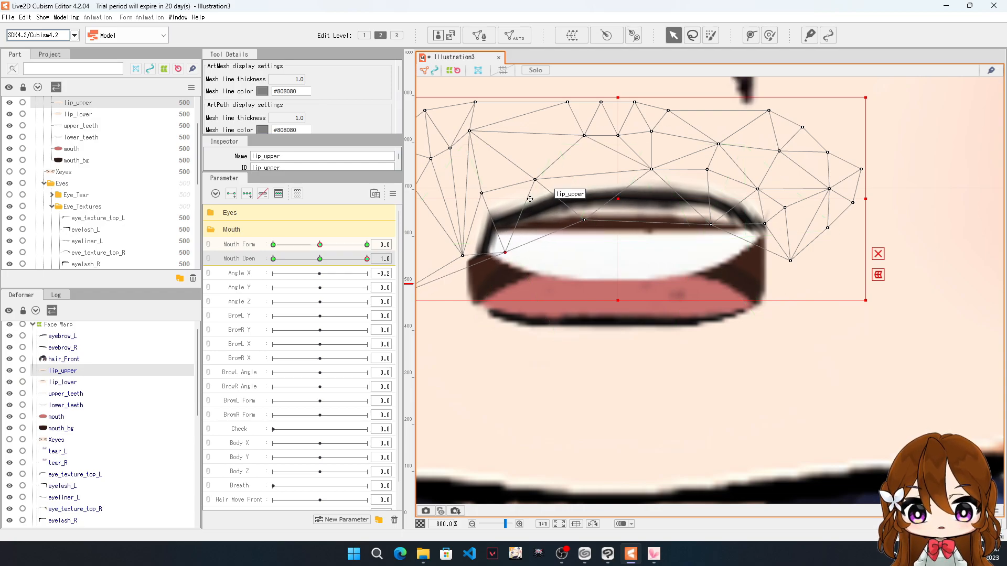
drag(535, 180, 527, 172)
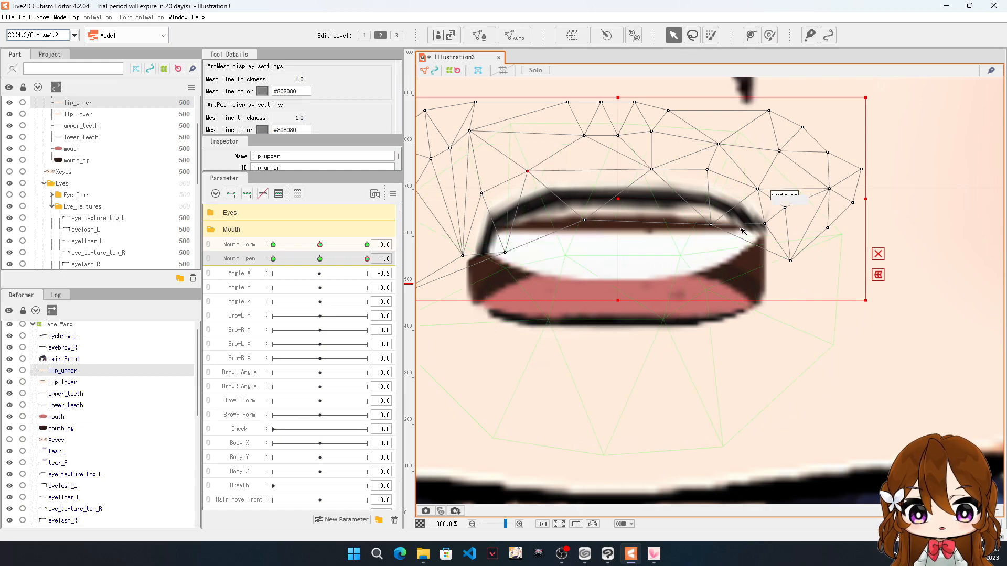
mouse_move(790, 261)
mouse_down()
mouse_move(784, 311)
mouse_move(764, 317)
mouse_move(802, 266)
mouse_move(792, 250)
mouse_up()
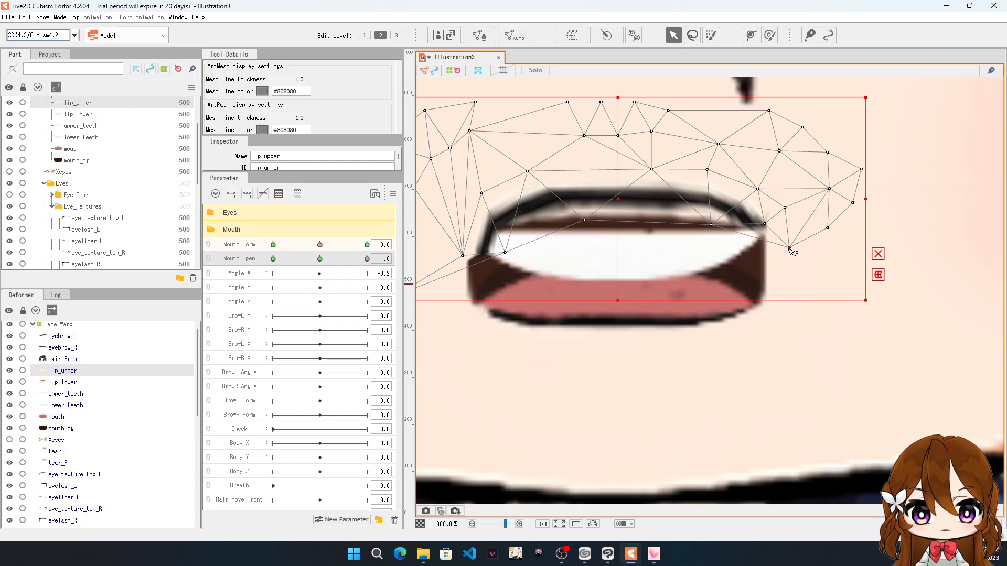
Step: Add two mesh vertices just below the right tip of lip_upper and apply the mesh edit
click(479, 36)
scroll(750, 235, up, 5)
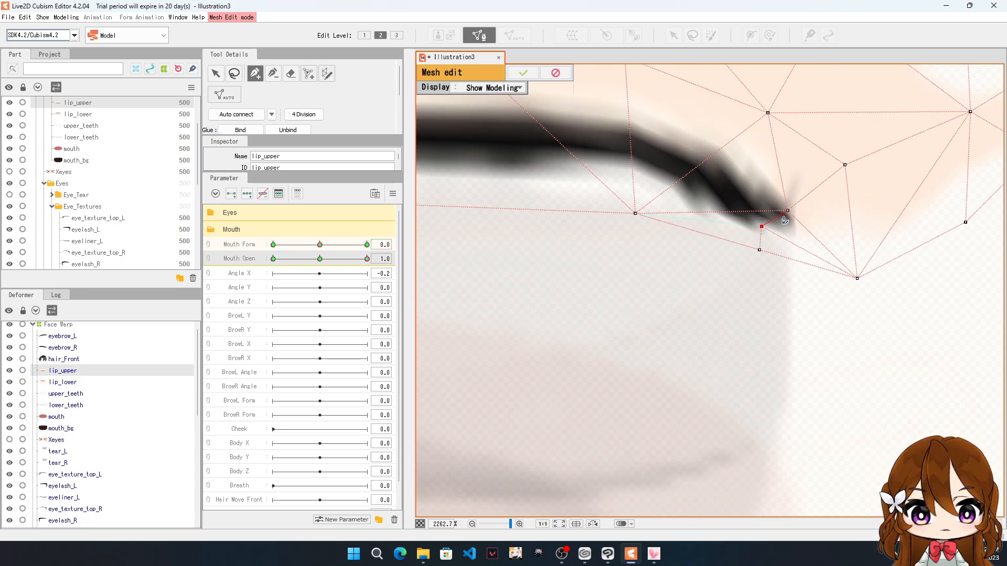
click(637, 214)
click(519, 74)
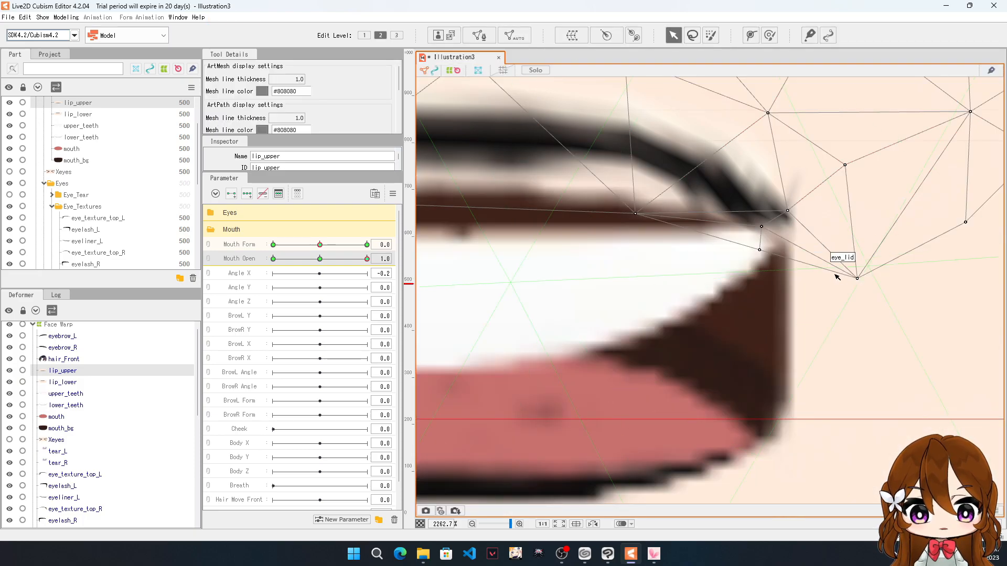
Step: Reposition the vertices around the right tip of lip_upper so the line curves down to the mouth's right corner
drag(858, 279, 819, 290)
drag(759, 250, 709, 259)
drag(761, 227, 781, 212)
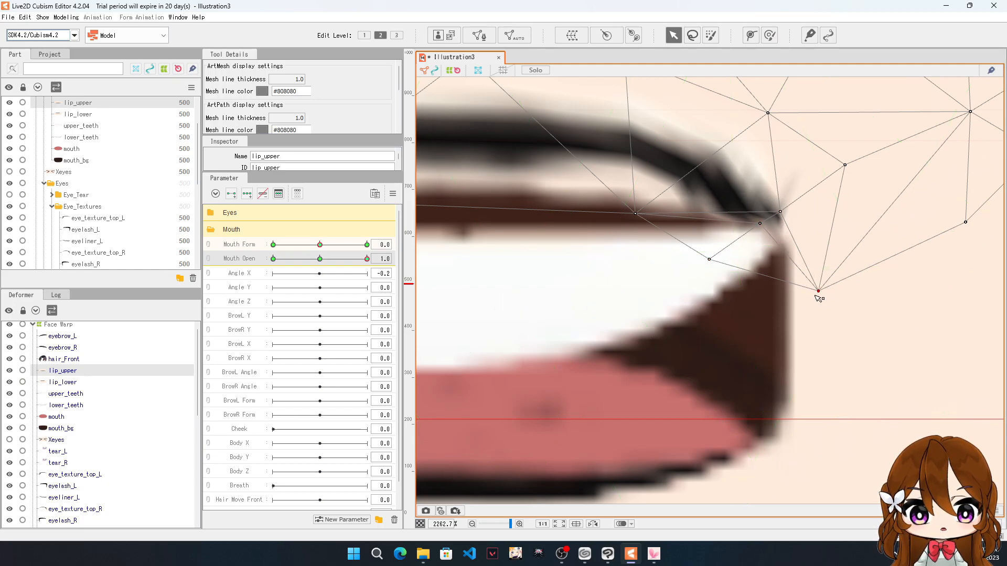
drag(817, 290, 791, 337)
drag(762, 225, 793, 279)
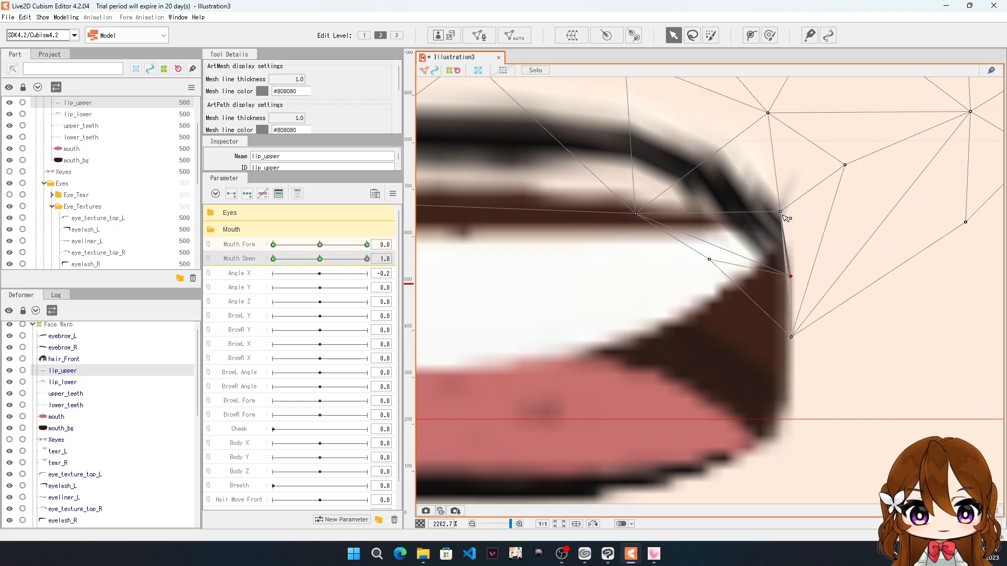
drag(780, 212, 785, 204)
scroll(831, 225, down, 3)
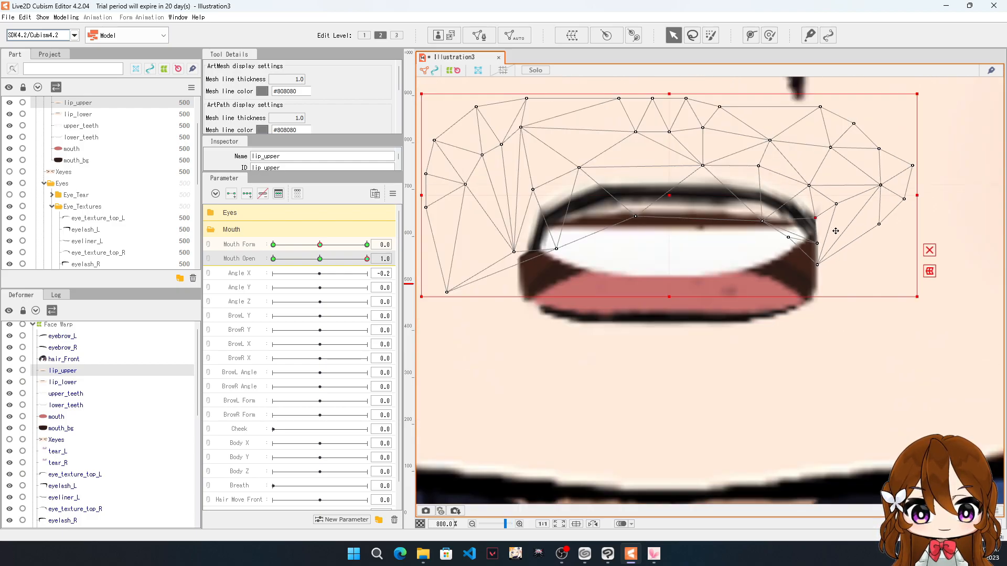
scroll(639, 246, up, 2)
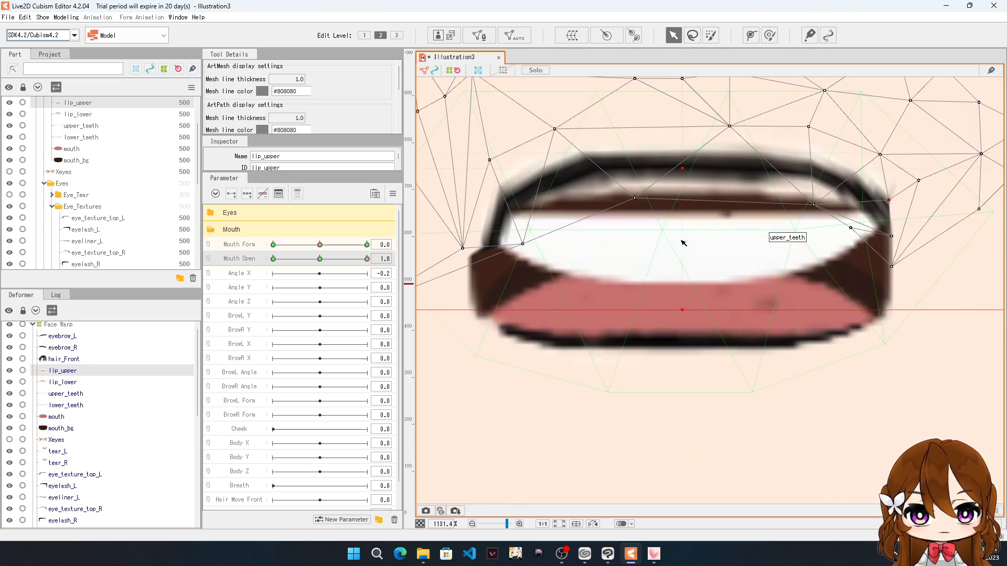
Step: Select the whole lip_lower mesh at Mouth Open 1.0 and move it up so its line closes the mouth just below the upper lip
click(78, 382)
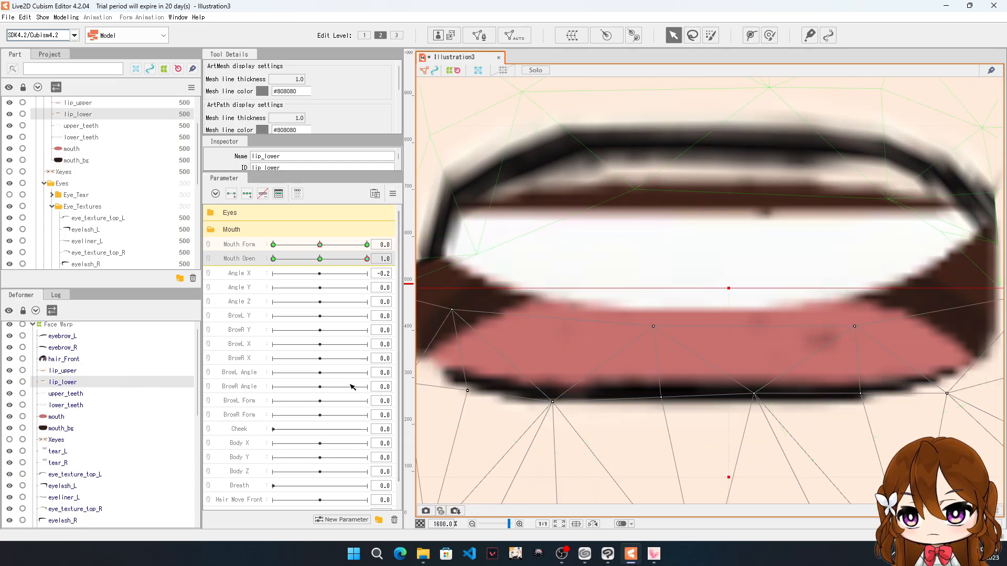
scroll(548, 300, down, 4)
drag(442, 283, 763, 395)
drag(580, 363, 581, 338)
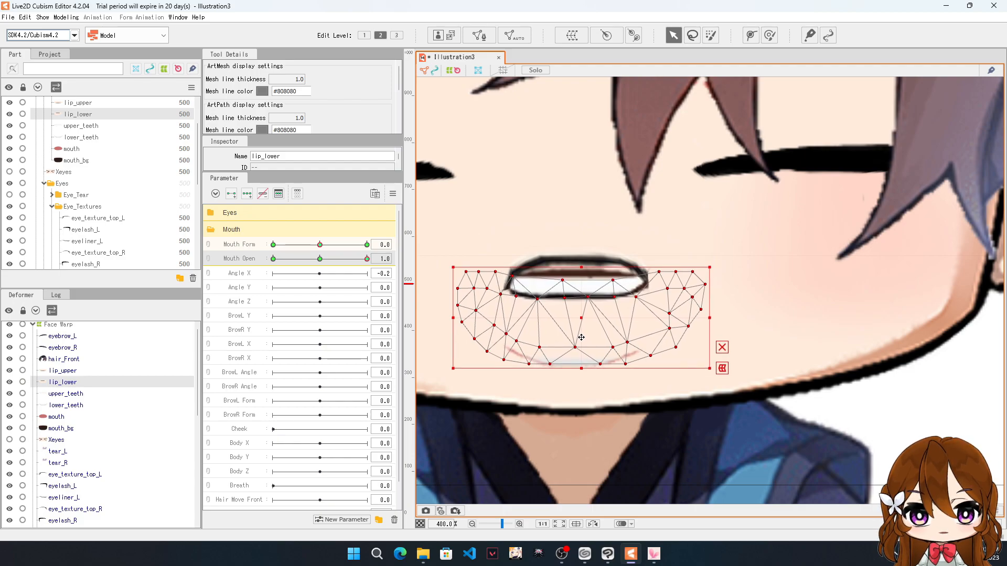
scroll(627, 355, down, 3)
scroll(577, 351, up, 5)
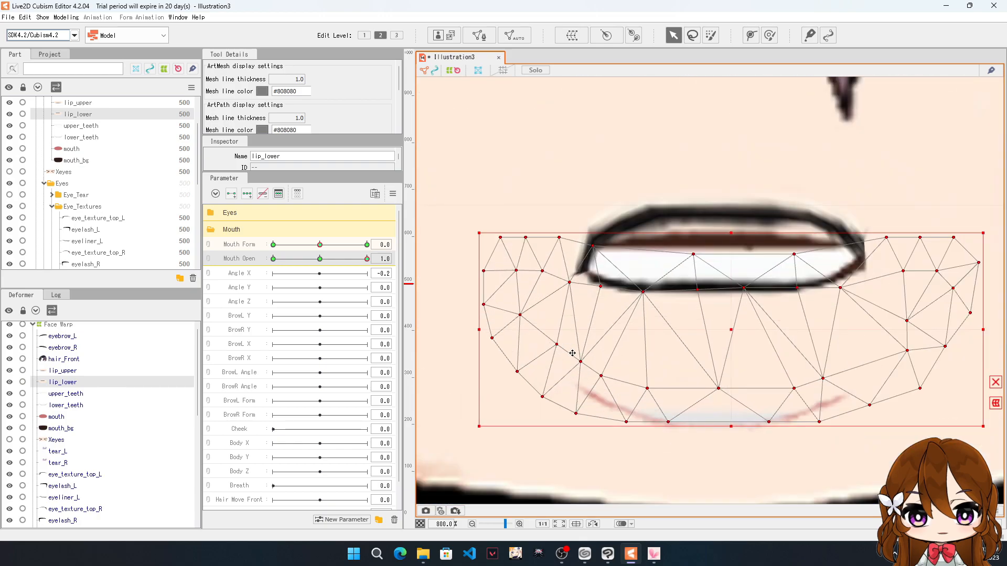
Step: Pull the outer vertices along the bottom border of the lip_lower mesh outward and down to widen the mesh around the chin
click(667, 468)
click(661, 410)
drag(668, 423, 669, 454)
drag(626, 422, 619, 455)
drag(576, 414, 522, 416)
drag(517, 372, 500, 382)
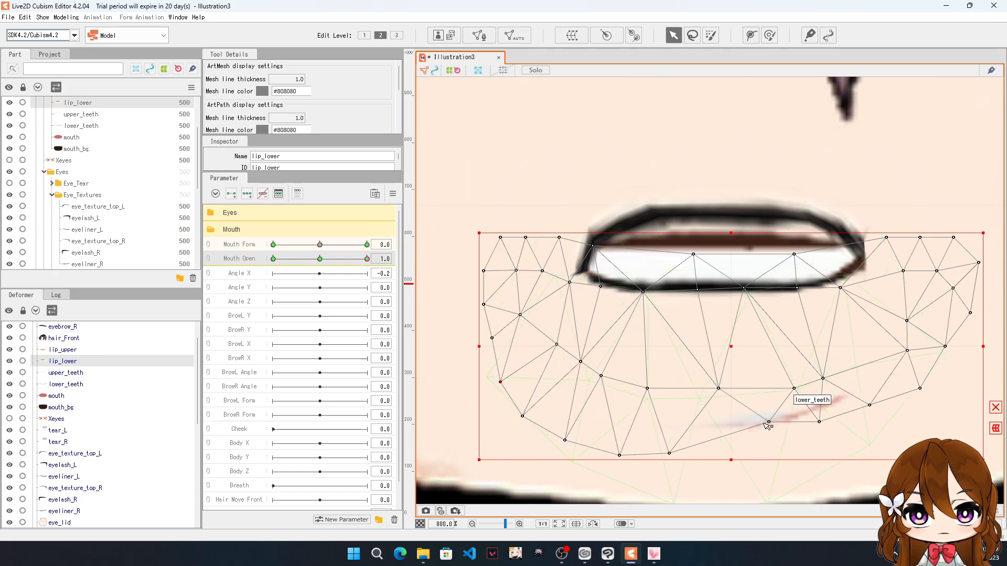
drag(768, 423, 777, 451)
drag(819, 422, 834, 444)
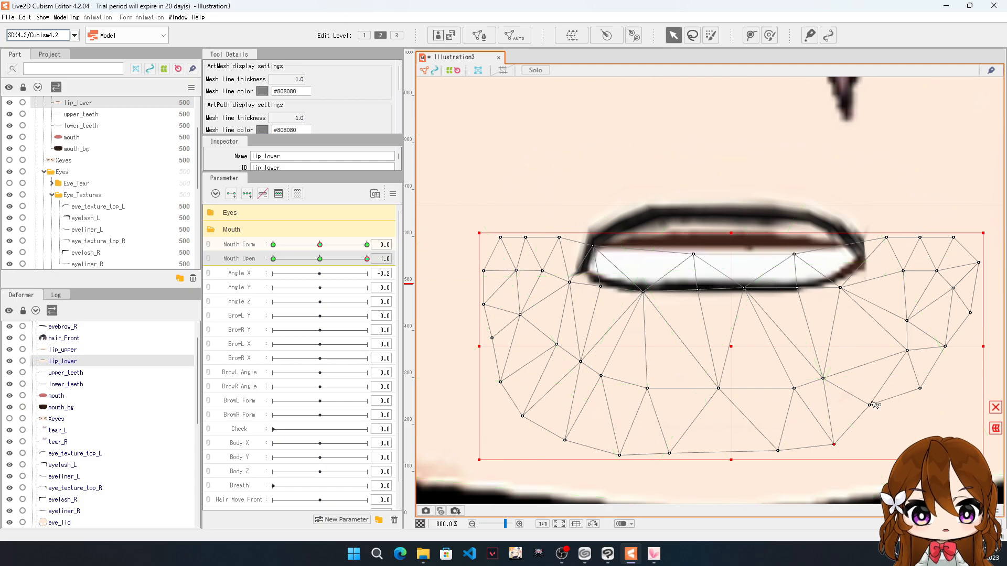
drag(872, 409, 904, 445)
drag(920, 392, 958, 407)
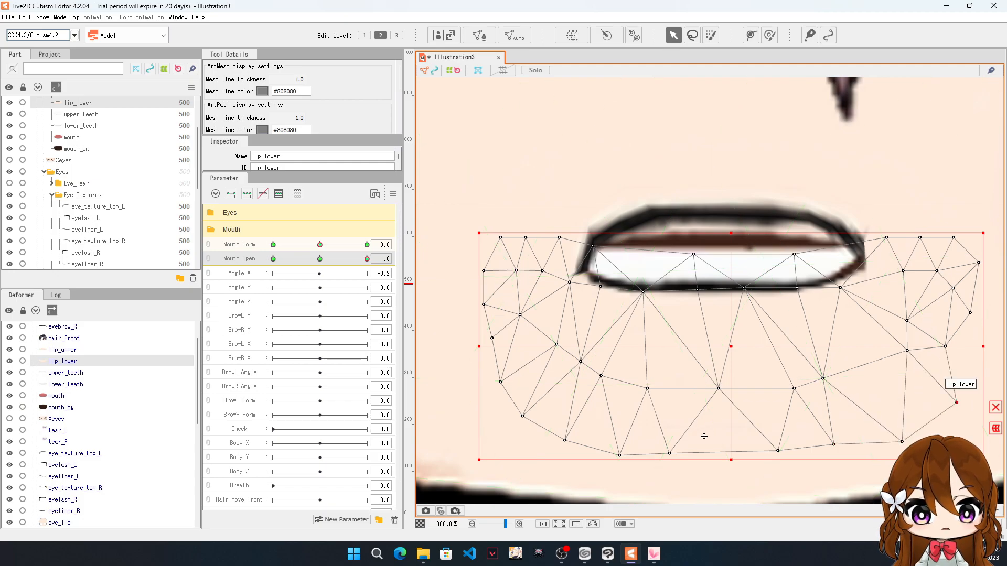
drag(669, 453, 670, 459)
Step: Reposition the vertices around the left end of lip_lower so the line slopes down from the mouth's left corner
scroll(632, 280, up, 5)
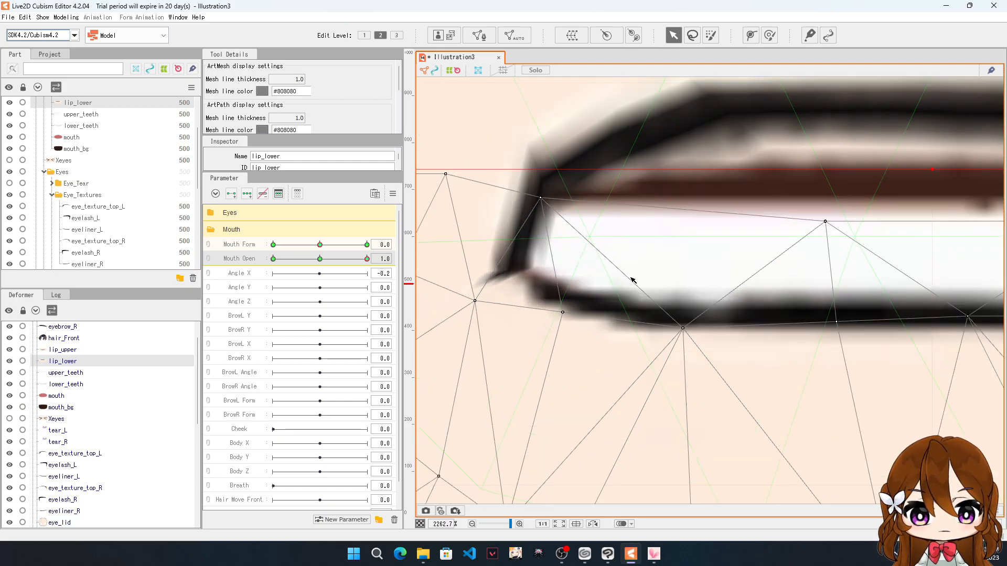
scroll(552, 299, down, 2)
mouse_move(559, 310)
mouse_down()
mouse_move(555, 346)
mouse_move(527, 293)
mouse_move(551, 325)
mouse_up()
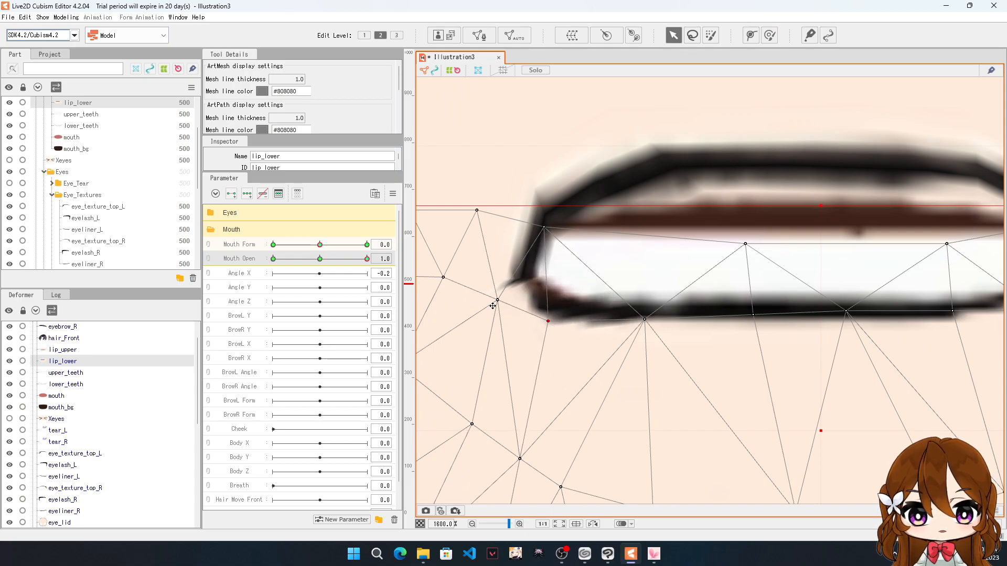
drag(501, 302, 439, 255)
drag(543, 237, 516, 213)
drag(645, 320, 655, 391)
drag(548, 321, 530, 296)
drag(654, 391, 613, 355)
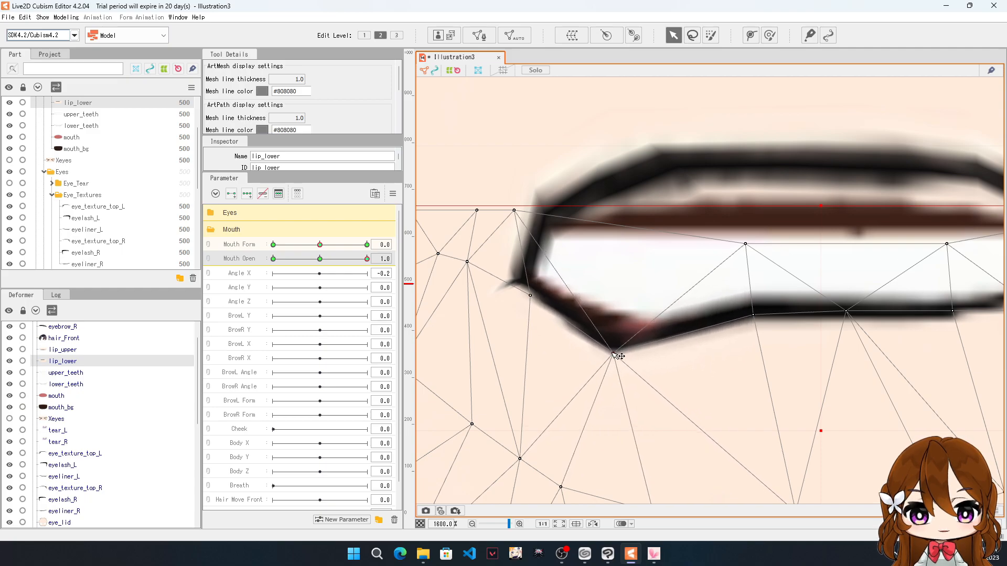
Step: Lower the three middle vertices on the lip_lower line to bow the bottom of the mouth downward
drag(756, 317, 764, 389)
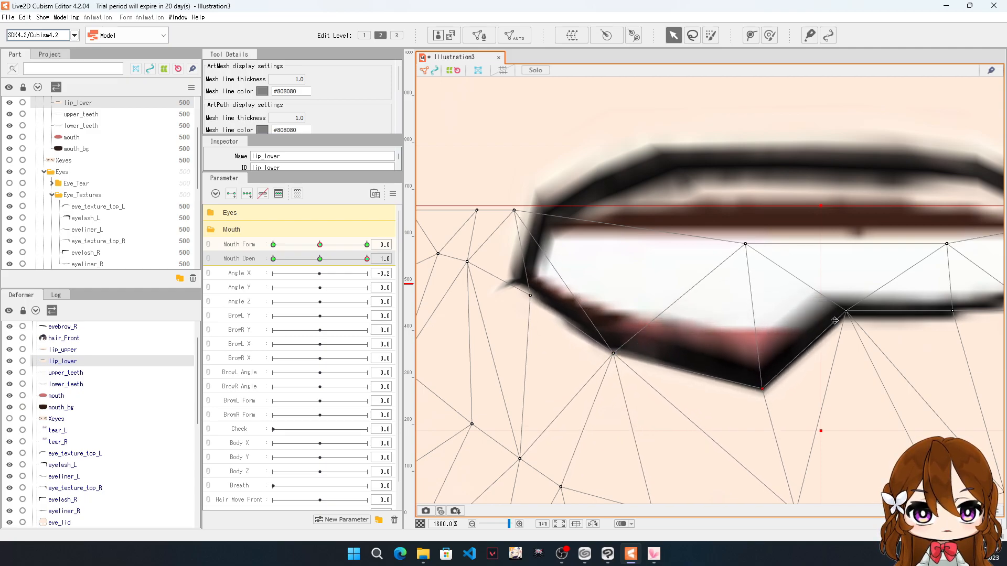
drag(846, 312, 861, 373)
drag(955, 318, 974, 371)
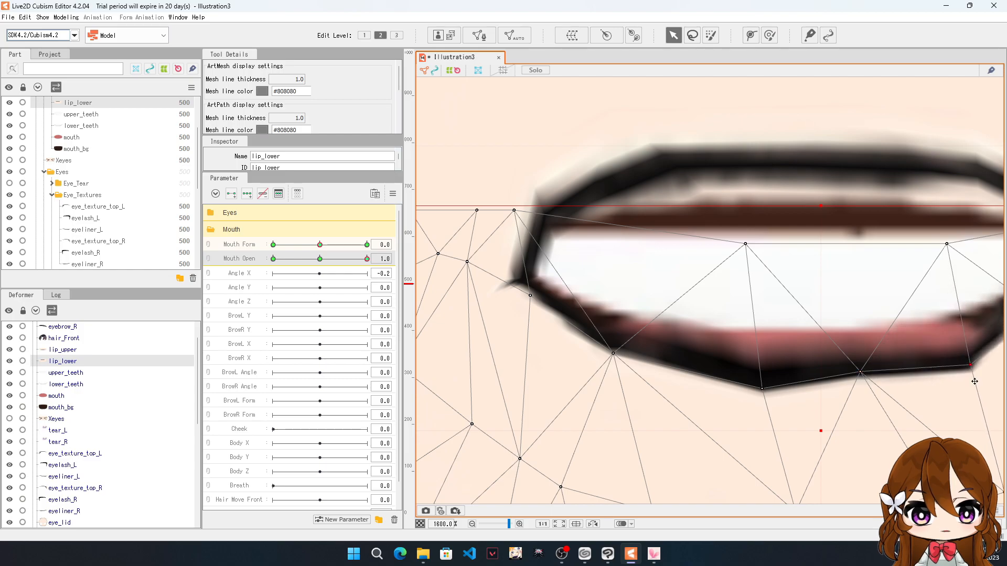
Step: Reposition the right-hand vertices of lip_lower so the line widens at the bottom and rises to meet the mouth's right corner
scroll(723, 306, down, 3)
scroll(723, 306, up, 2)
drag(731, 274, 760, 253)
drag(681, 315, 724, 278)
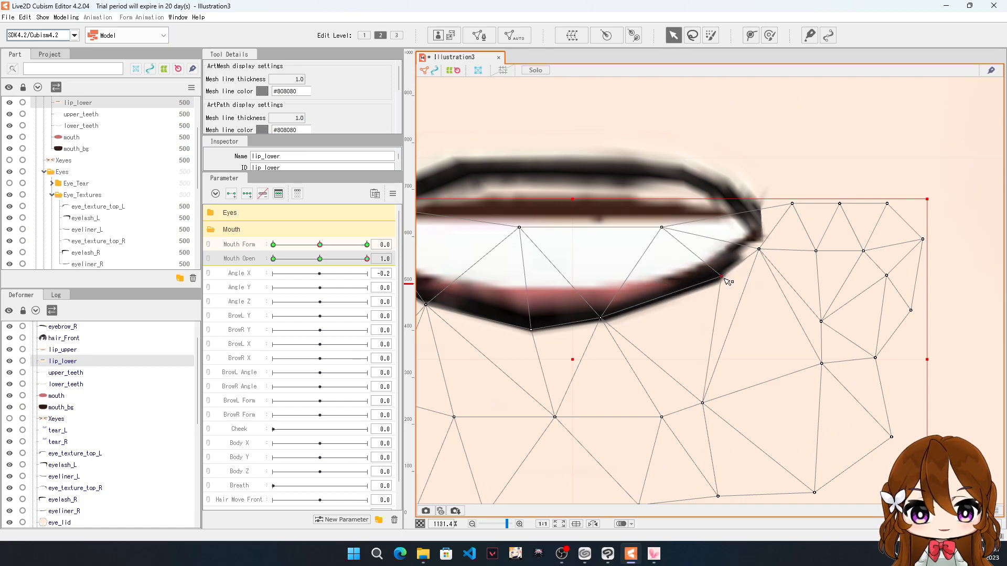
drag(606, 321, 652, 321)
drag(662, 228, 691, 255)
drag(761, 254, 766, 240)
drag(723, 278, 735, 261)
drag(650, 320, 661, 321)
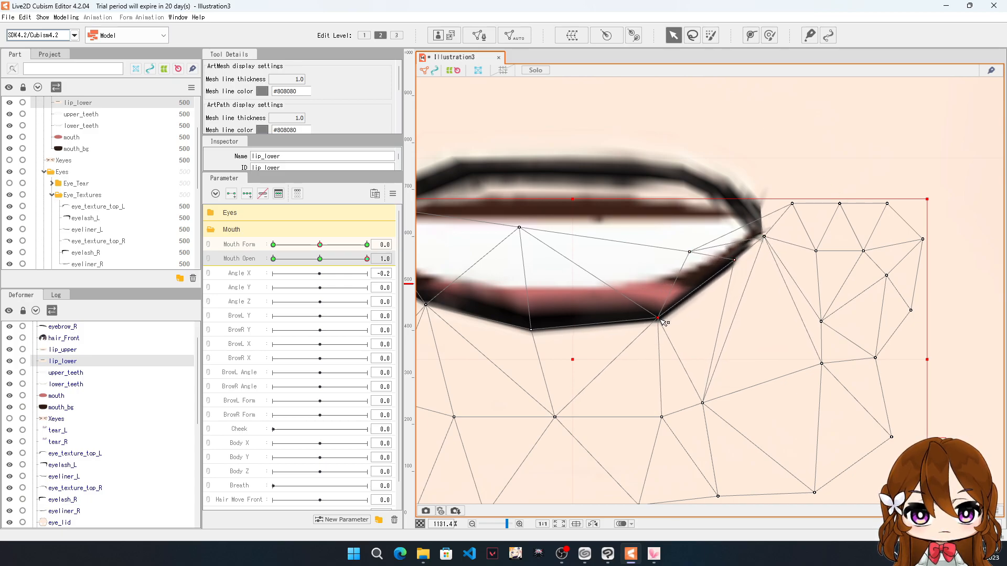
Step: Move the inner centre and upper-left vertices of lip_lower down toward the lip line
scroll(768, 313, down, 2)
scroll(628, 319, up, 2)
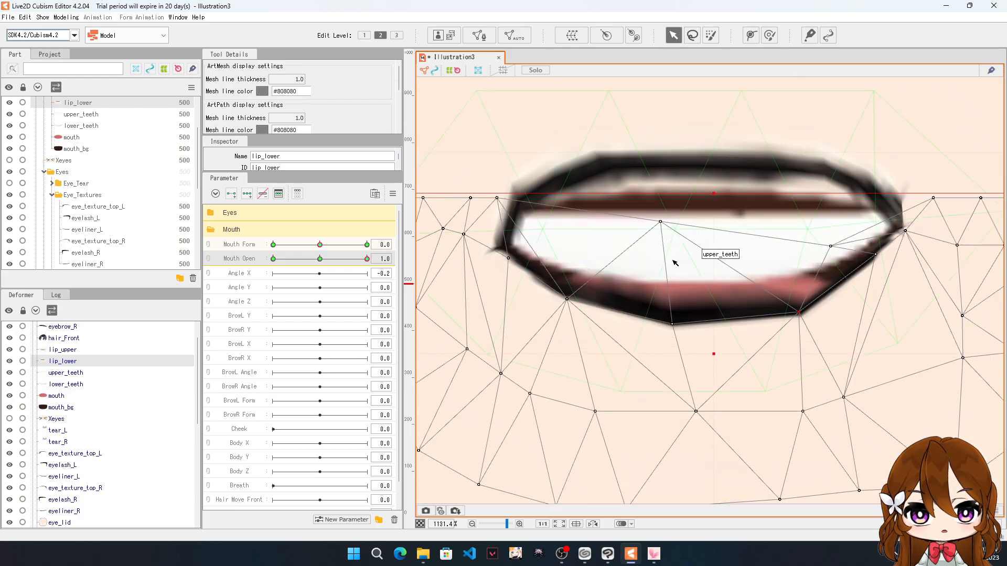
drag(663, 224, 650, 278)
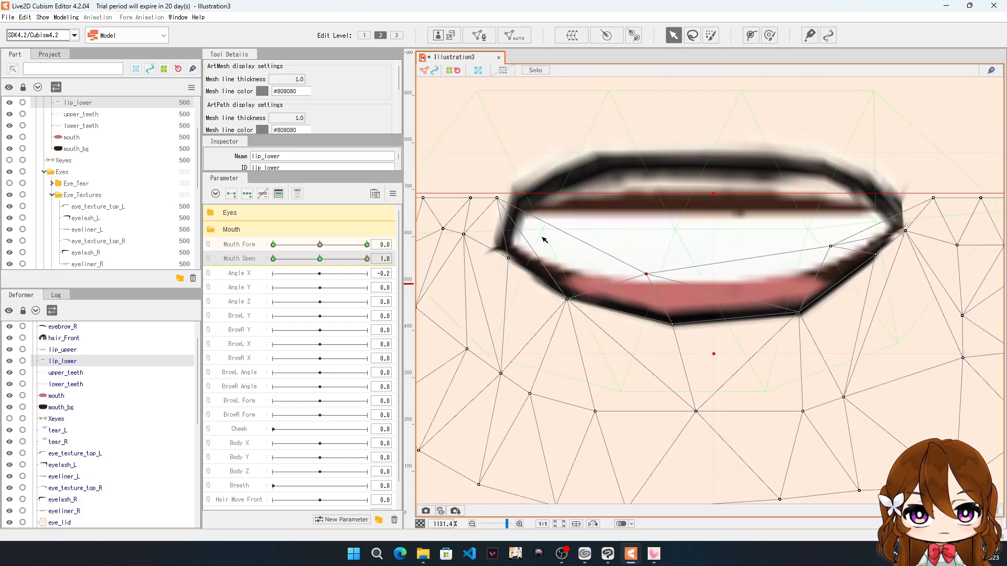
drag(497, 199, 562, 251)
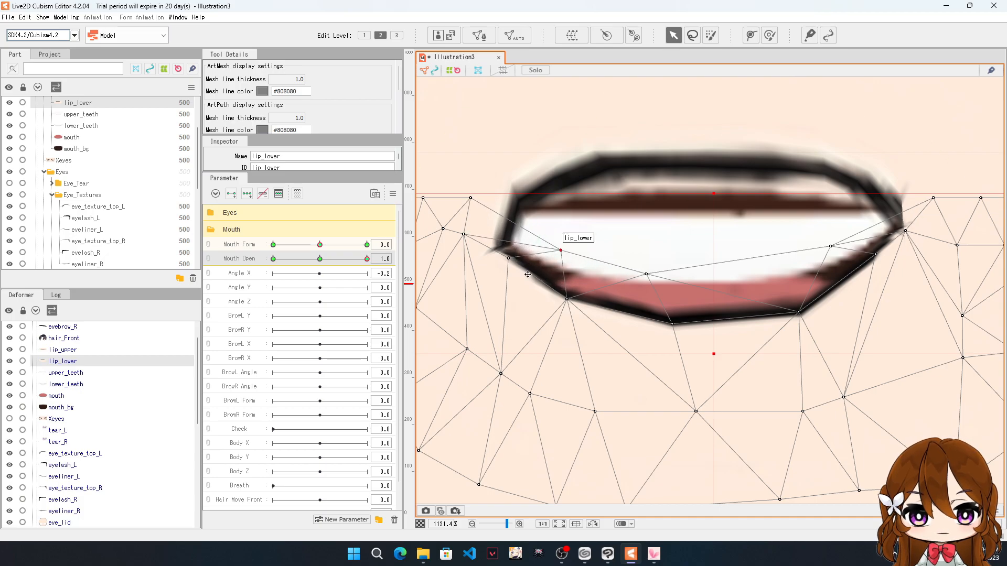
Step: Deepen the lip_lower curve by lowering its bottom vertices and fit both ends to the corners of the mouth
drag(566, 300, 567, 304)
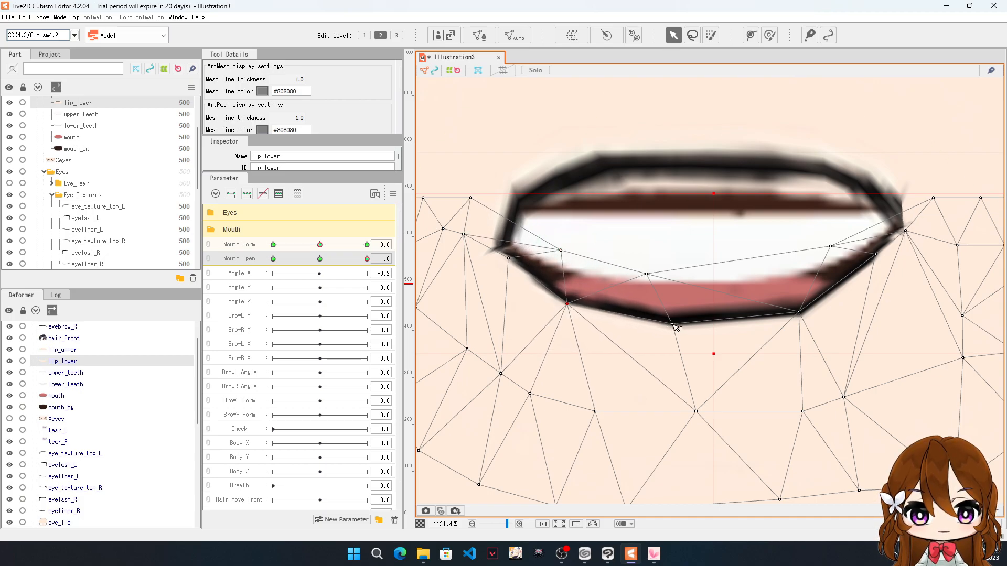
drag(674, 324, 675, 329)
drag(800, 314, 803, 319)
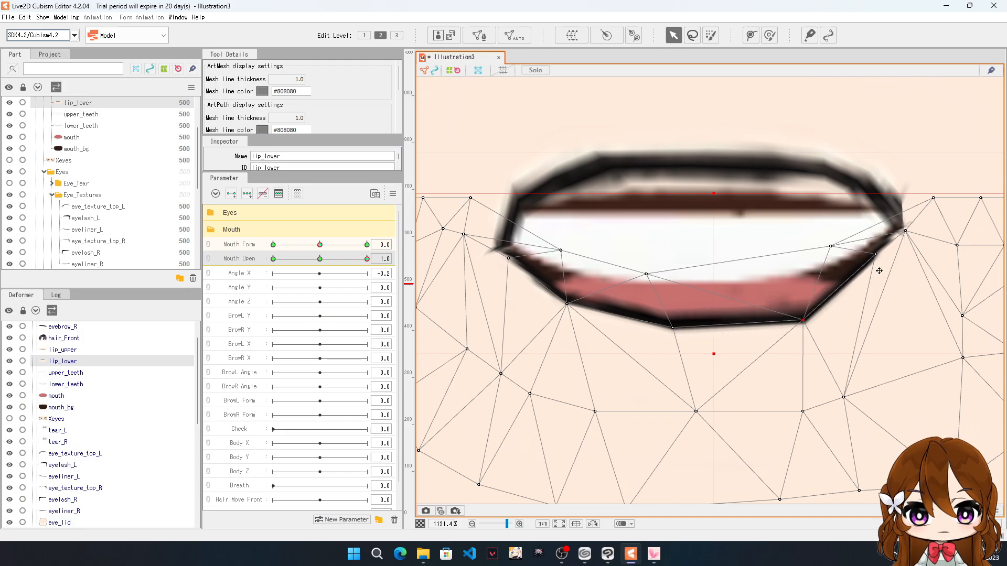
drag(876, 255, 917, 215)
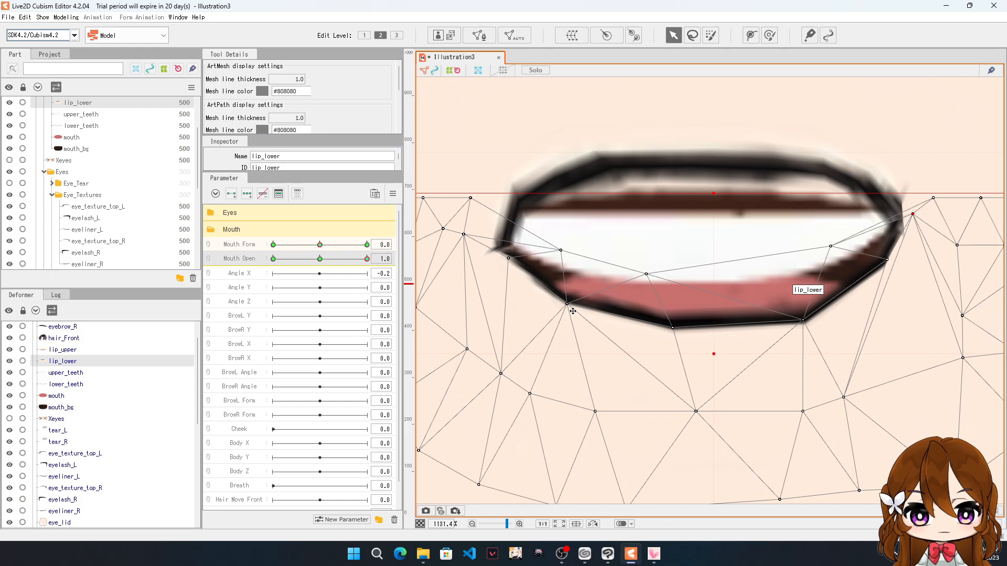
drag(570, 306, 564, 317)
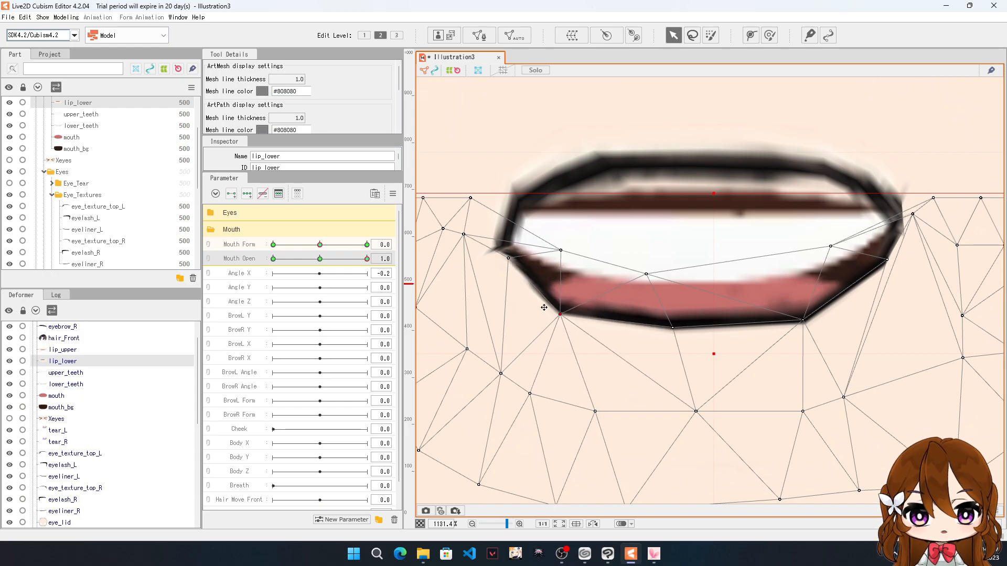
drag(674, 329, 674, 339)
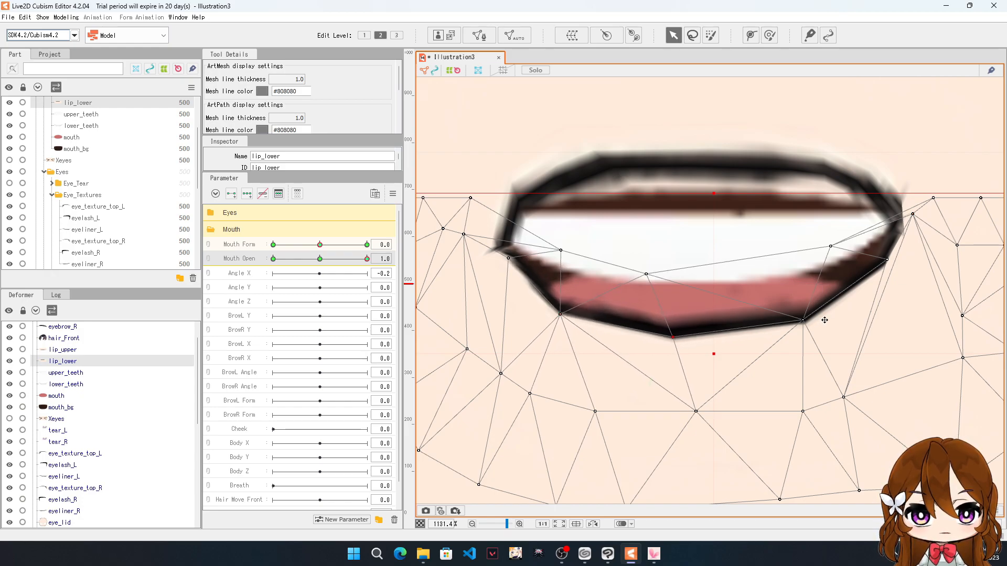
drag(805, 321, 806, 327)
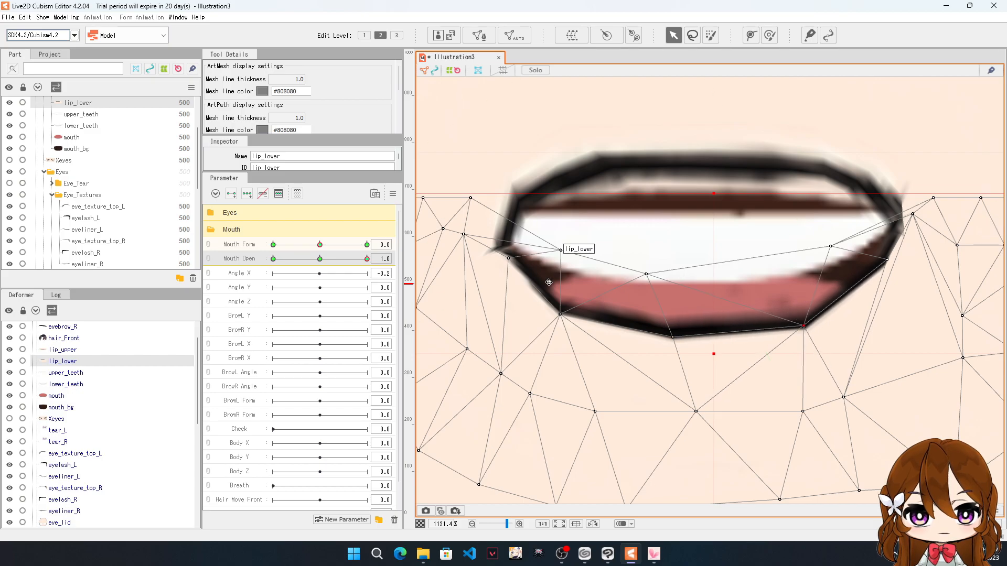
drag(511, 263, 497, 248)
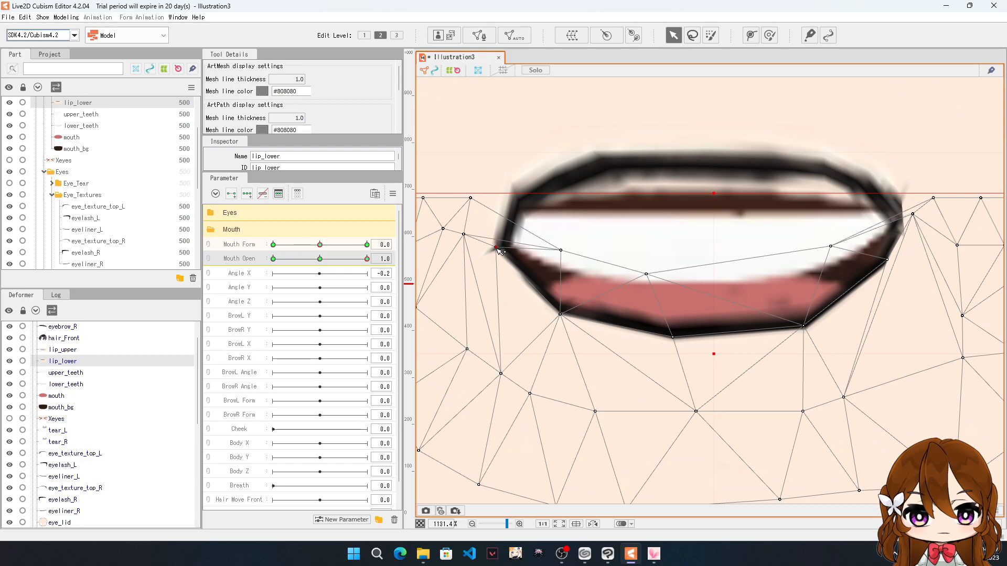
scroll(568, 281, down, 10)
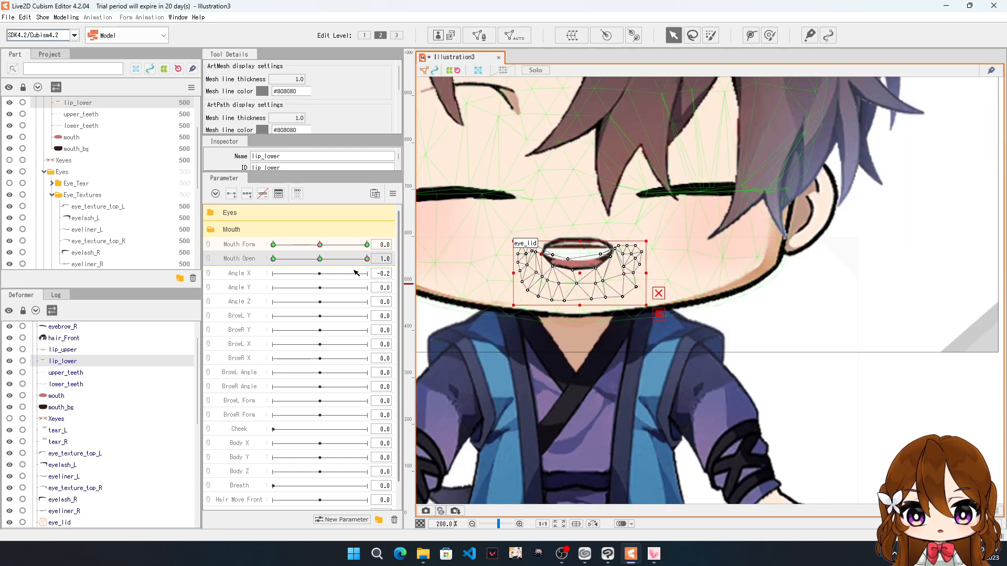
mouse_move(366, 260)
mouse_down()
mouse_move(253, 273)
mouse_move(371, 275)
mouse_up()
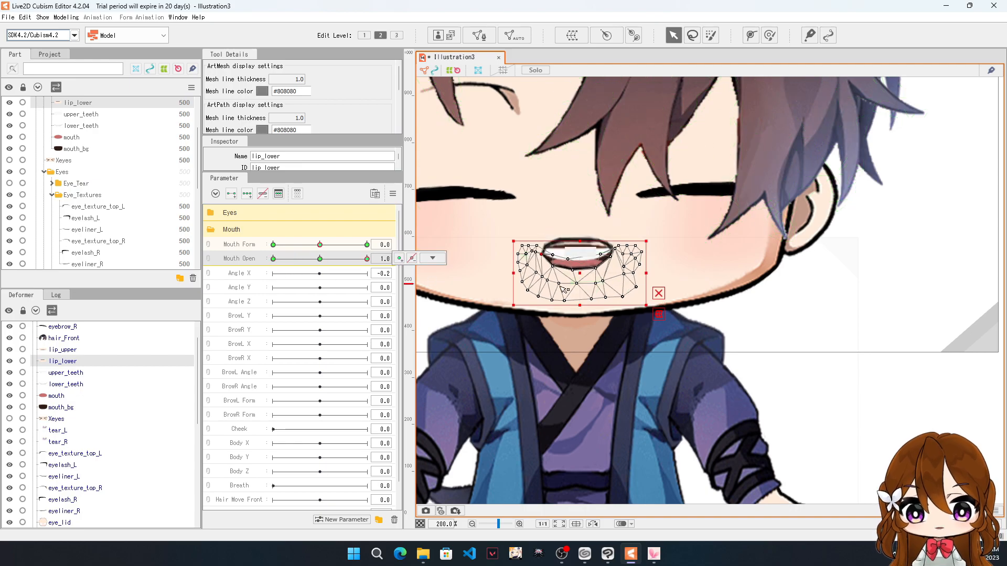
Step: Move the entire mouth and mouth_bg meshes up slightly so they fill the opening between the reshaped lips
scroll(643, 282, down, 3)
scroll(641, 292, up, 6)
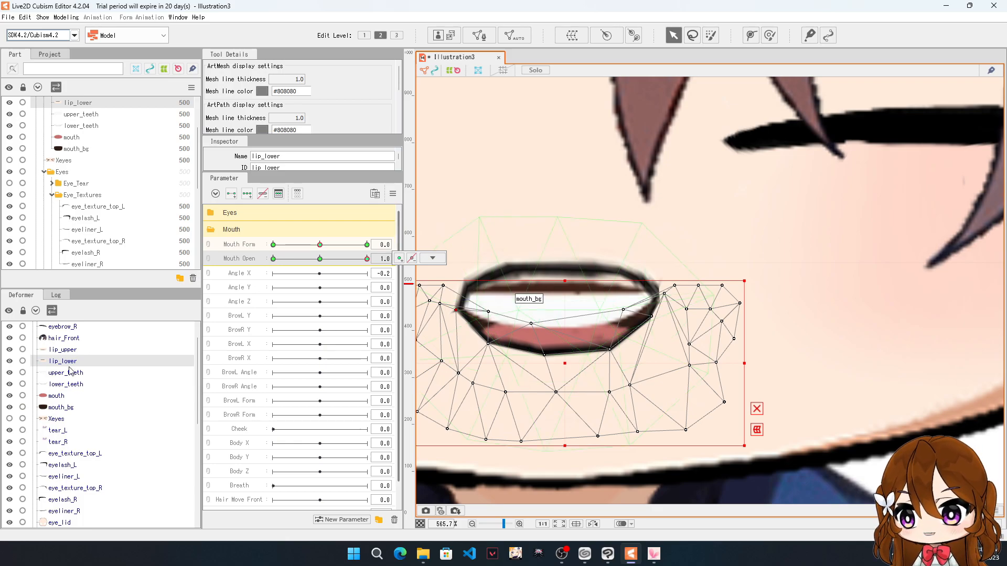
click(55, 398)
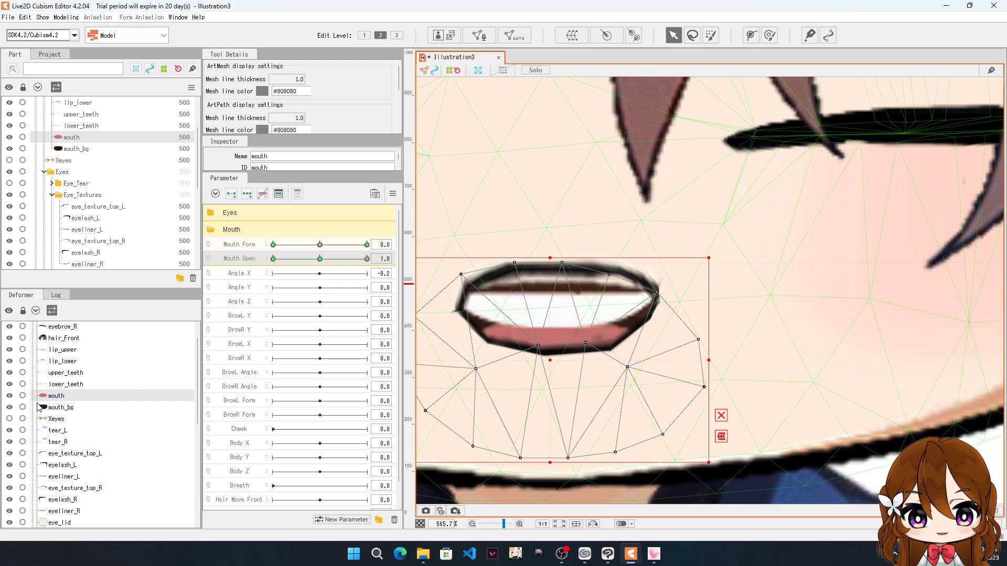
scroll(900, 311, down, 2)
scroll(768, 316, up, 1)
drag(550, 244, 866, 450)
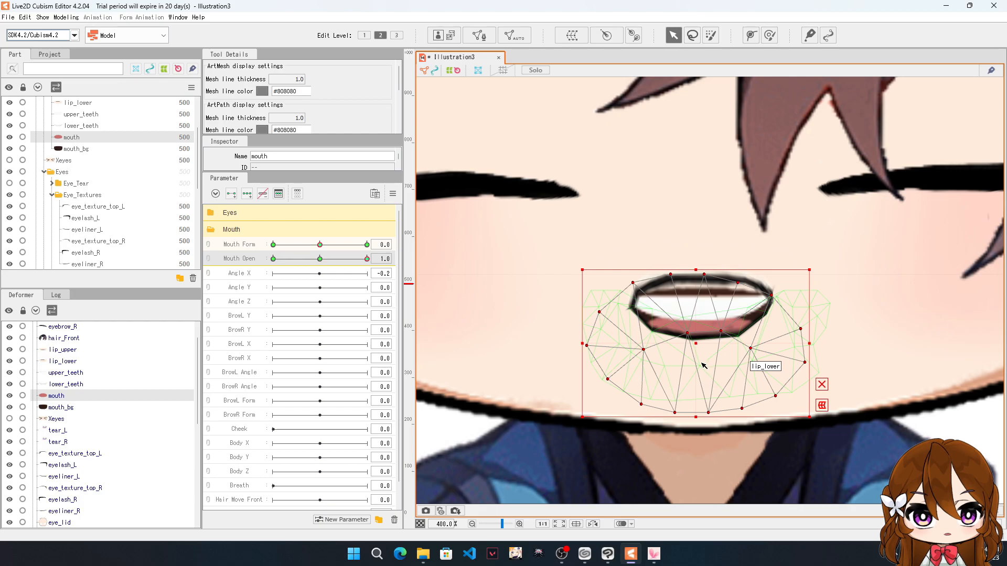
drag(700, 351, 701, 338)
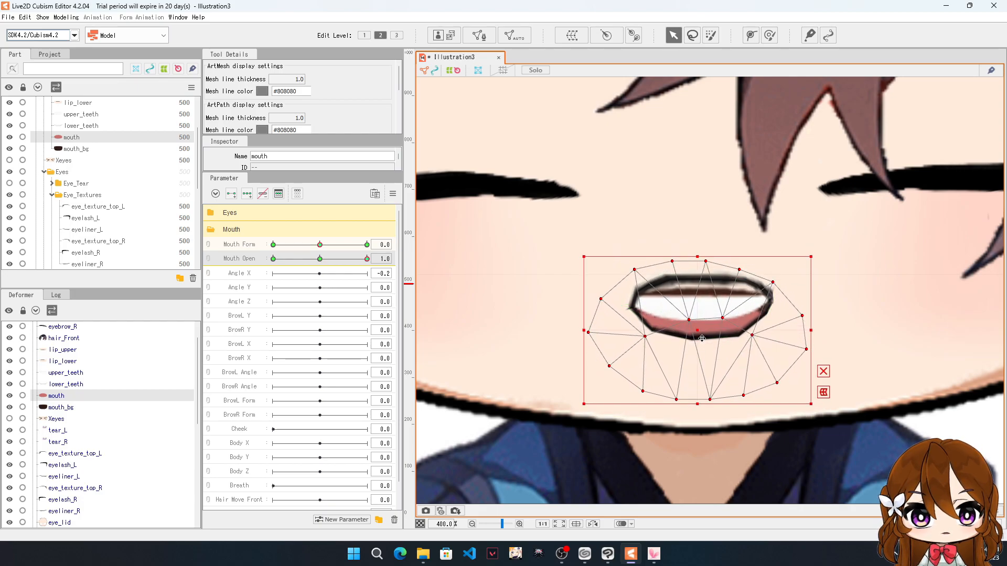
click(53, 409)
drag(559, 222, 837, 437)
drag(694, 324, 694, 312)
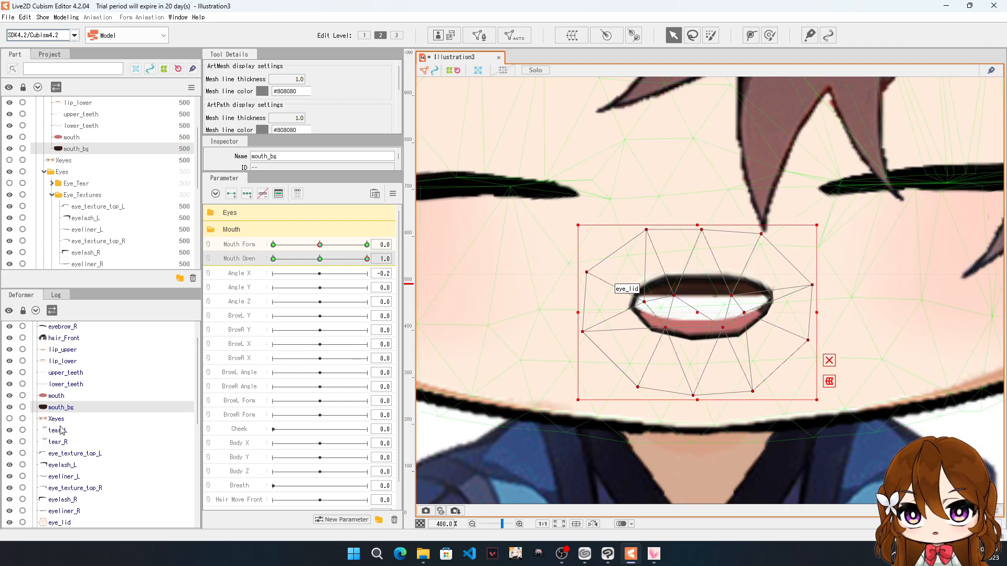
Step: Raise the upper_teeth mesh against the upper lip and the lower_teeth mesh to the lower lip, and clear the mesh selection
scroll(66, 378, up, 1)
click(72, 395)
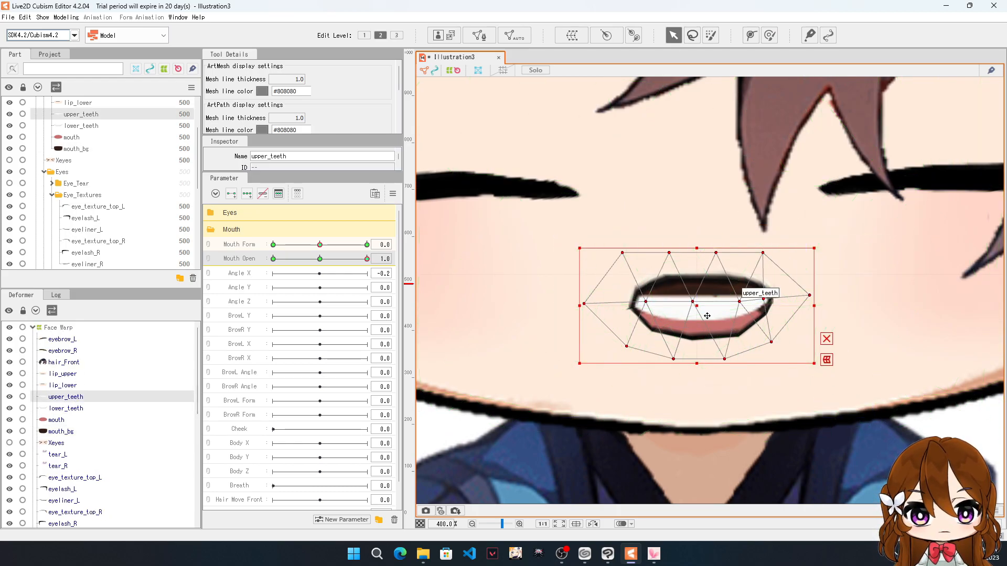
drag(696, 307, 697, 283)
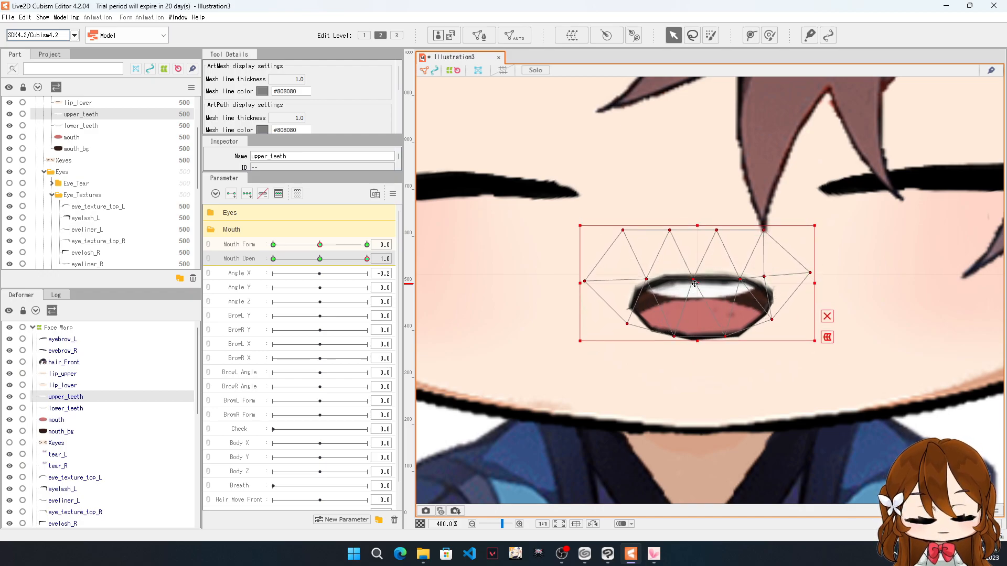
click(64, 409)
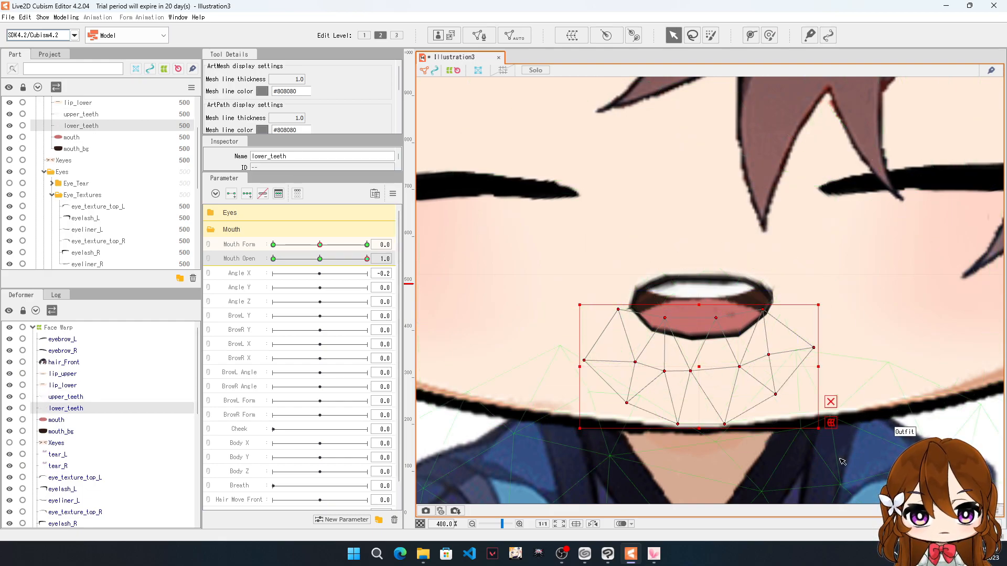
drag(698, 366, 698, 325)
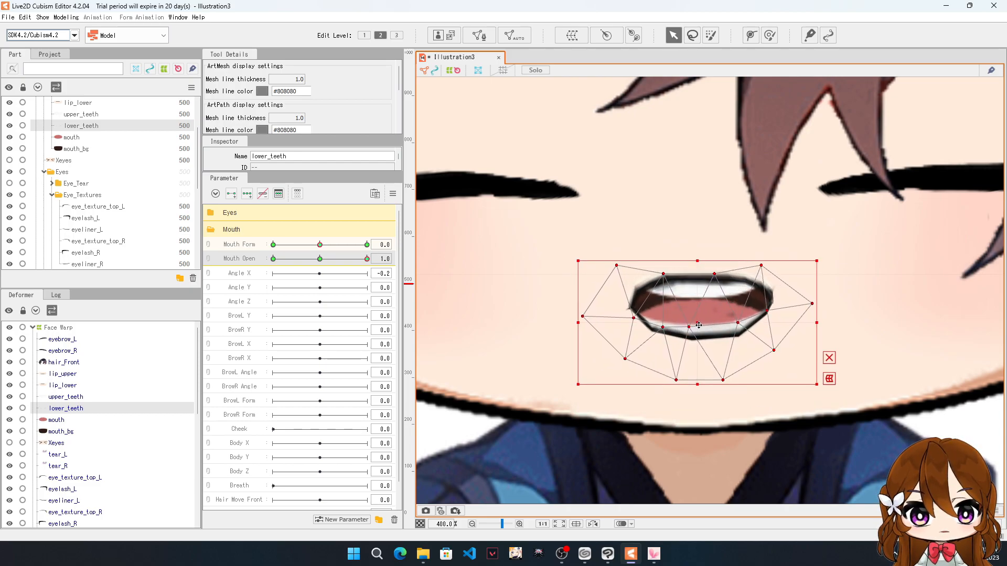
scroll(519, 319, down, 4)
click(785, 445)
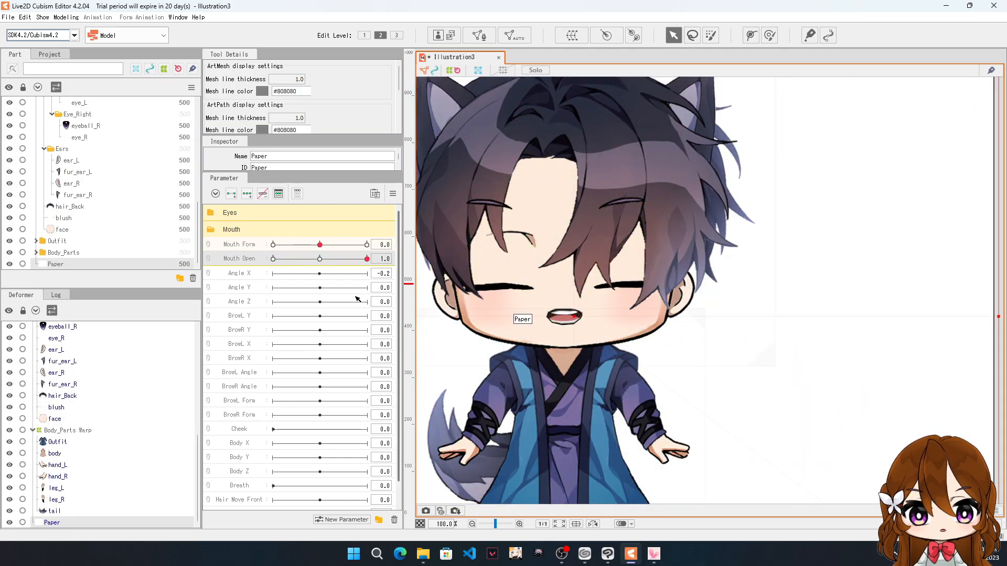
Step: Scrub Mouth Open between its keyforms to check how the neutral mouth opens and closes, finishing at 0.0
drag(367, 258, 335, 281)
scroll(545, 338, down, 3)
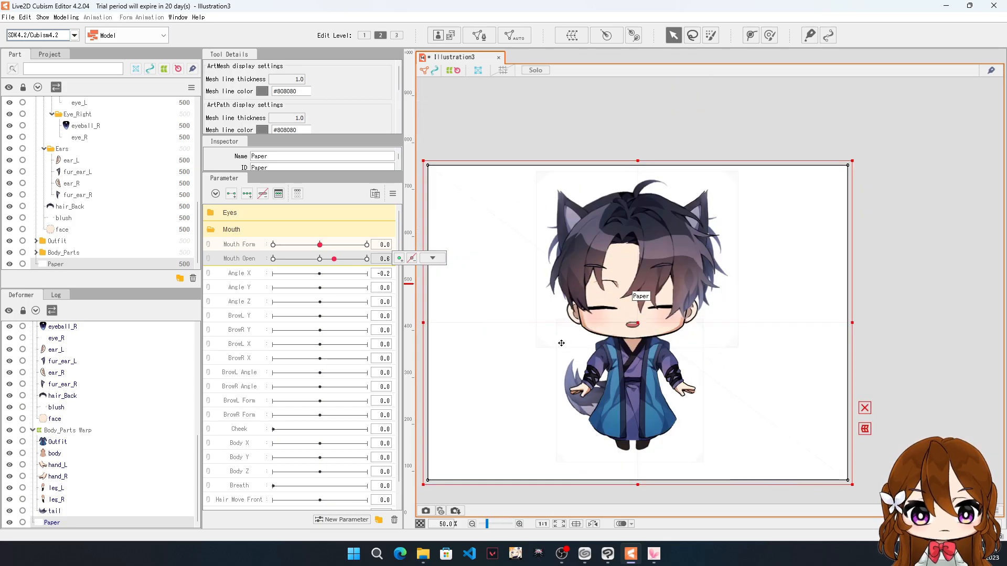
scroll(709, 390, up, 1)
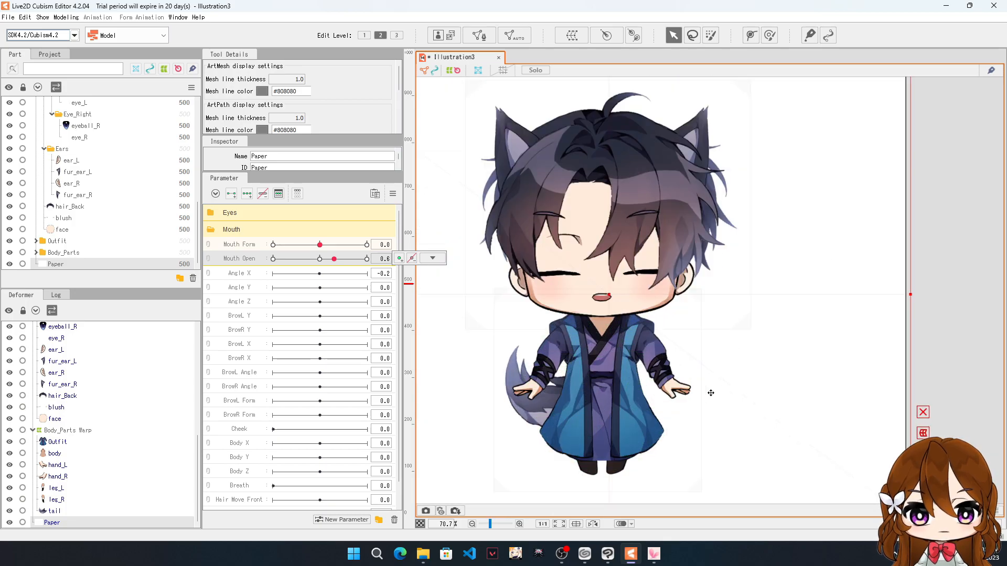
click(933, 285)
drag(335, 261, 315, 261)
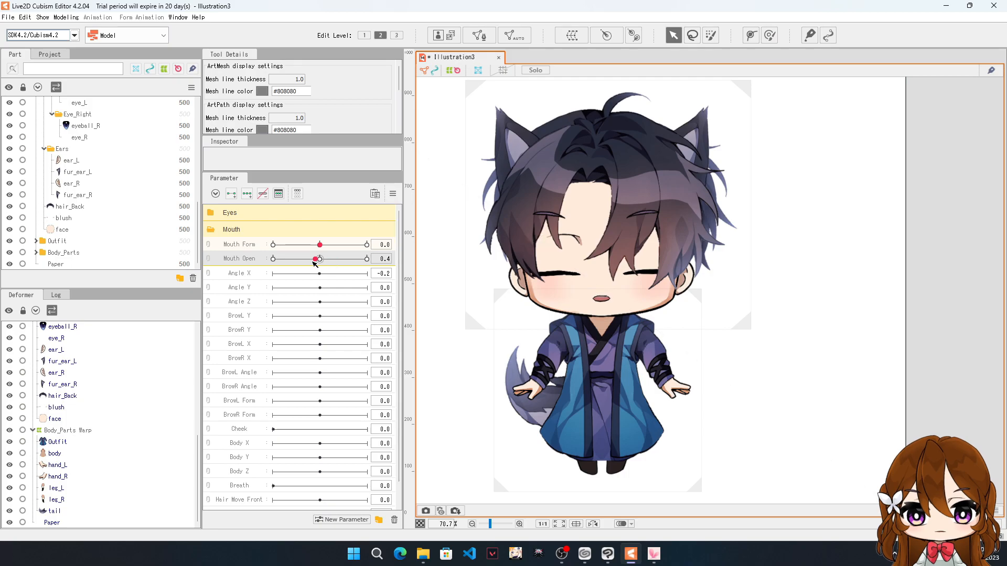
scroll(619, 334, up, 2)
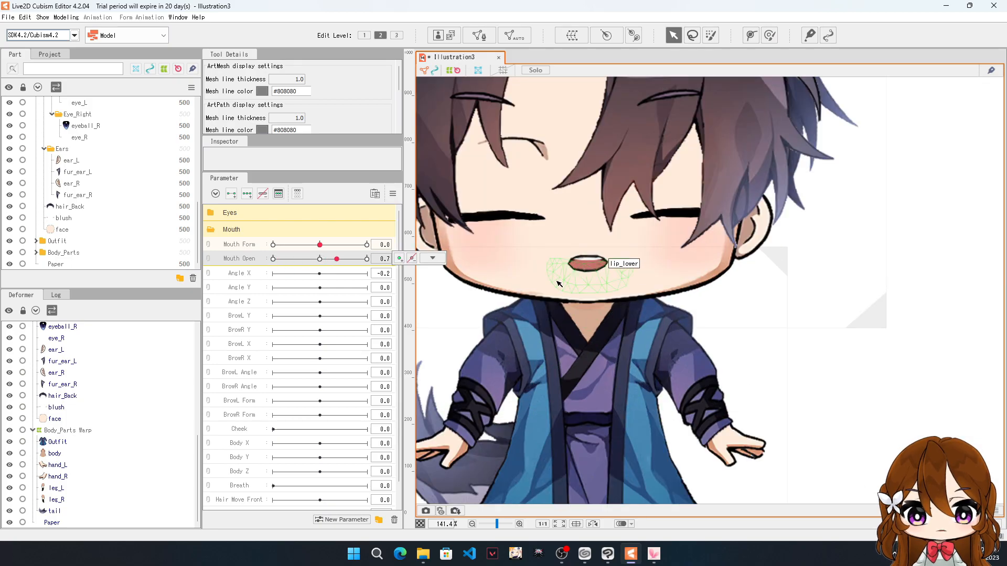
scroll(557, 281, up, 1)
drag(337, 260, 268, 314)
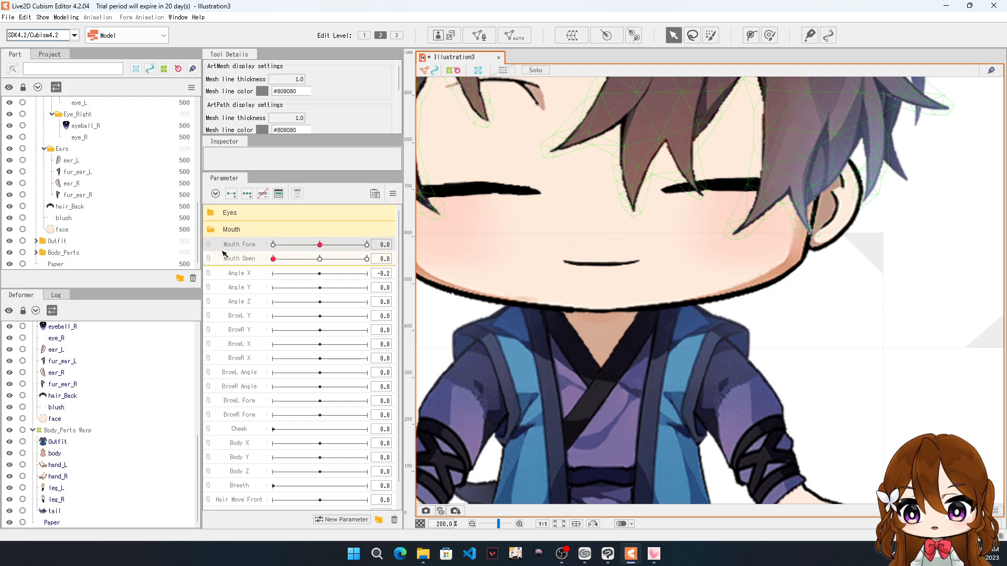
Step: Combine the Mouth Form and Mouth Open parameters into one two-dimensional grid
click(212, 230)
click(212, 231)
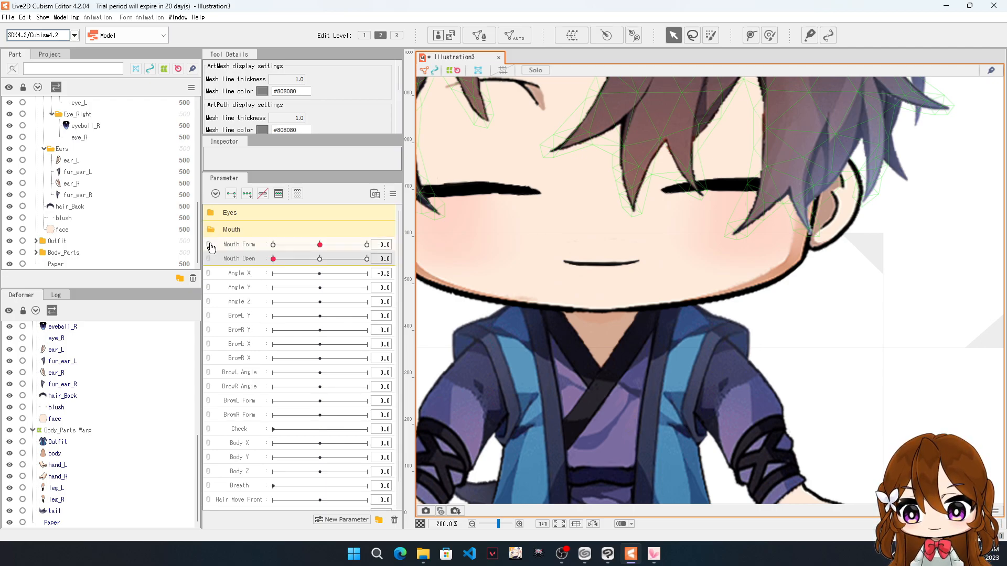
click(209, 245)
Step: Compare the Mouth Open positions along Mouth Form 1.0 and set the combined parameter to Mouth Form 1.0, Mouth Open 1.0
mouse_move(311, 270)
mouse_down()
mouse_move(331, 254)
mouse_move(334, 271)
mouse_move(323, 261)
mouse_up()
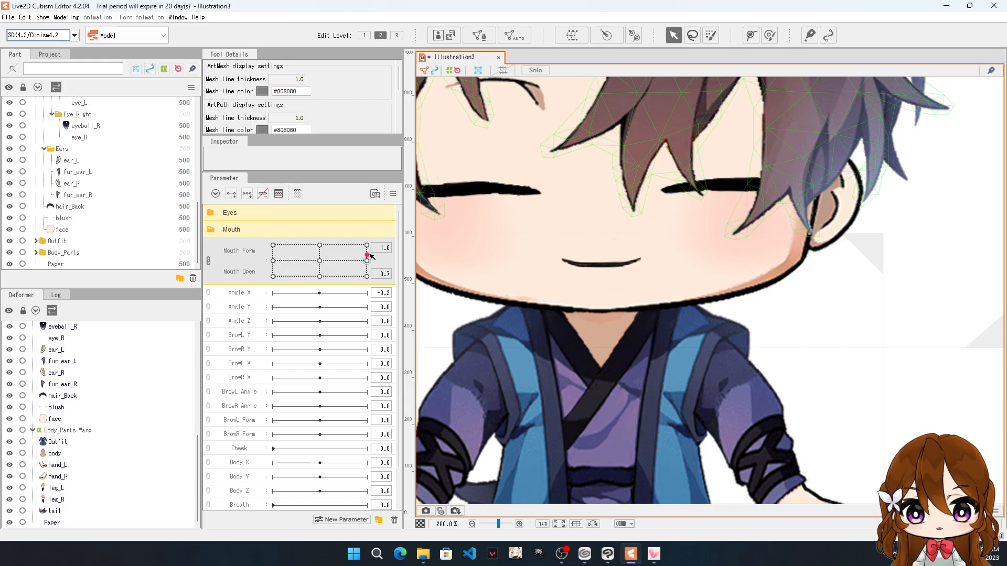
drag(375, 271, 374, 245)
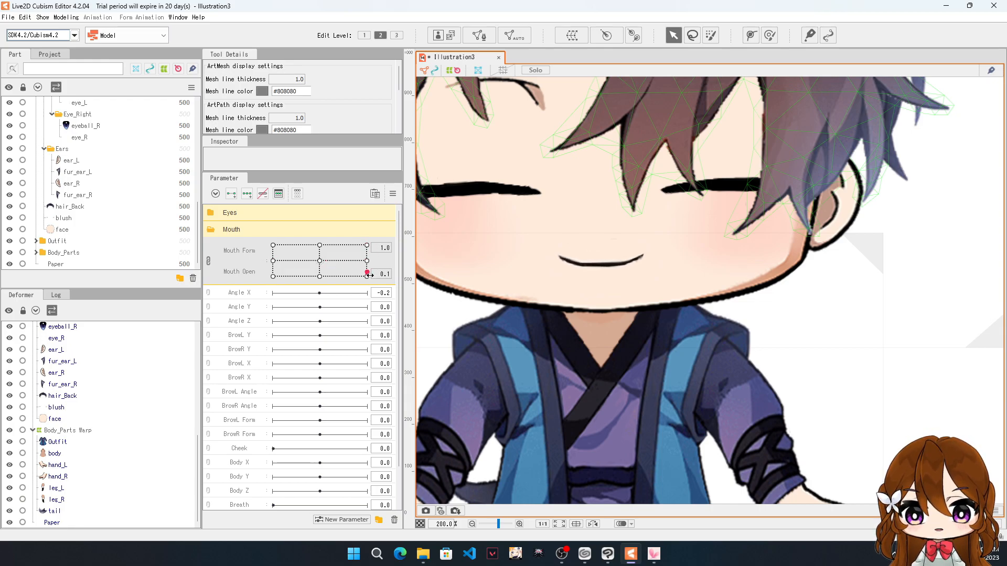
drag(369, 265, 388, 283)
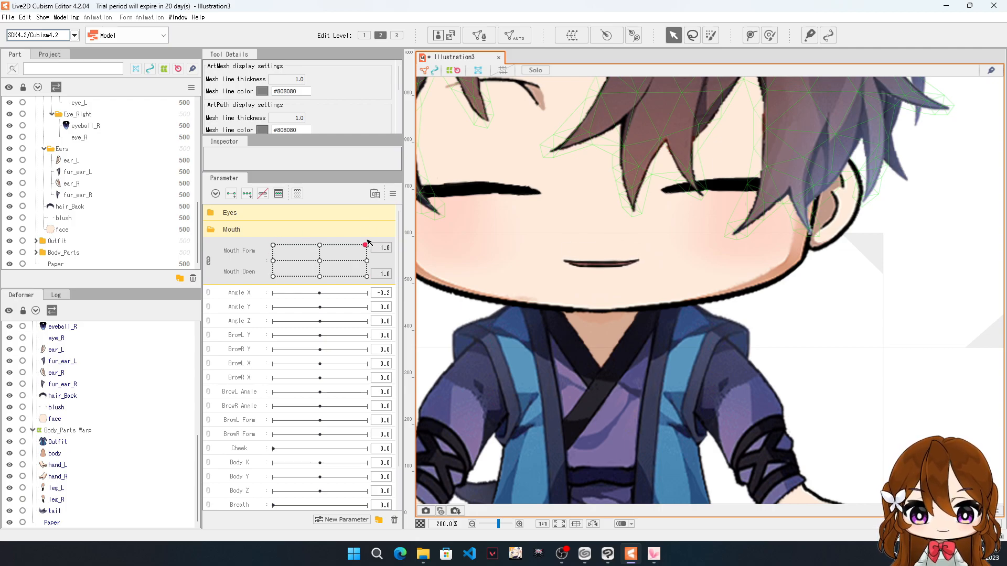
drag(341, 250, 367, 243)
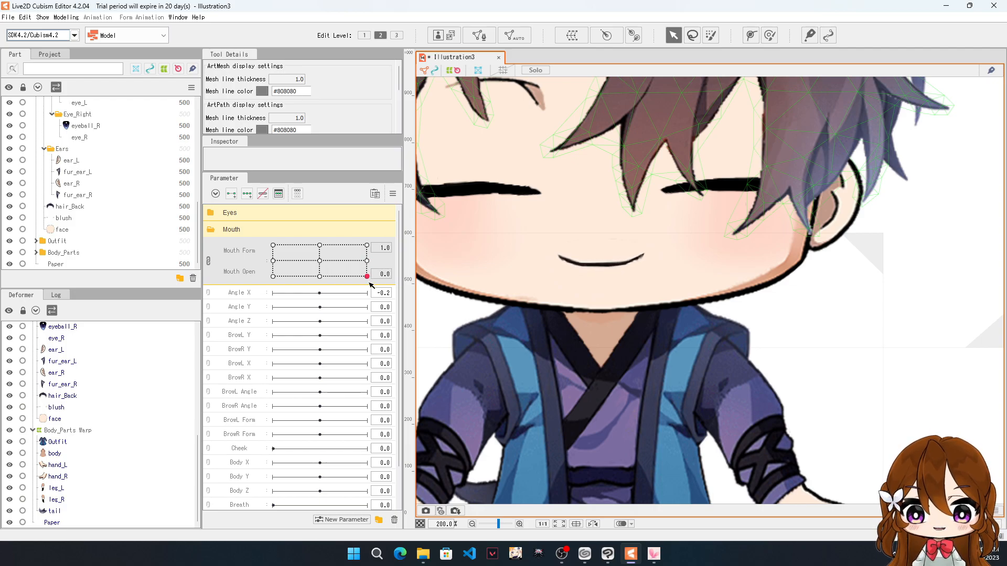
mouse_move(367, 246)
mouse_down()
mouse_move(317, 246)
mouse_move(313, 266)
mouse_move(321, 242)
mouse_move(370, 236)
mouse_up()
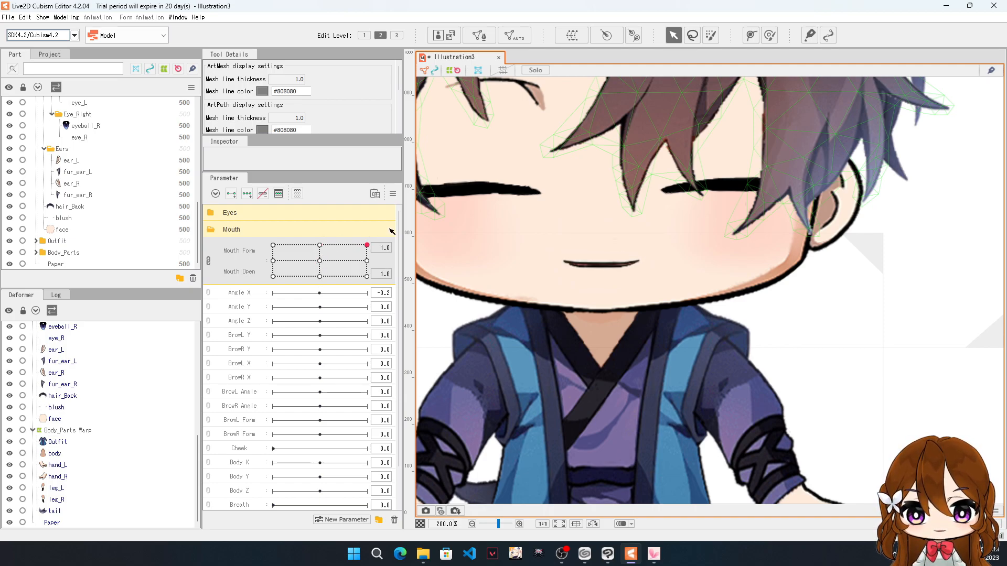
Step: Move the entire lip_upper mesh up to open the smiling mouth at the Mouth Form 1.0, Mouth Open 1.0 keyform
scroll(641, 270, up, 3)
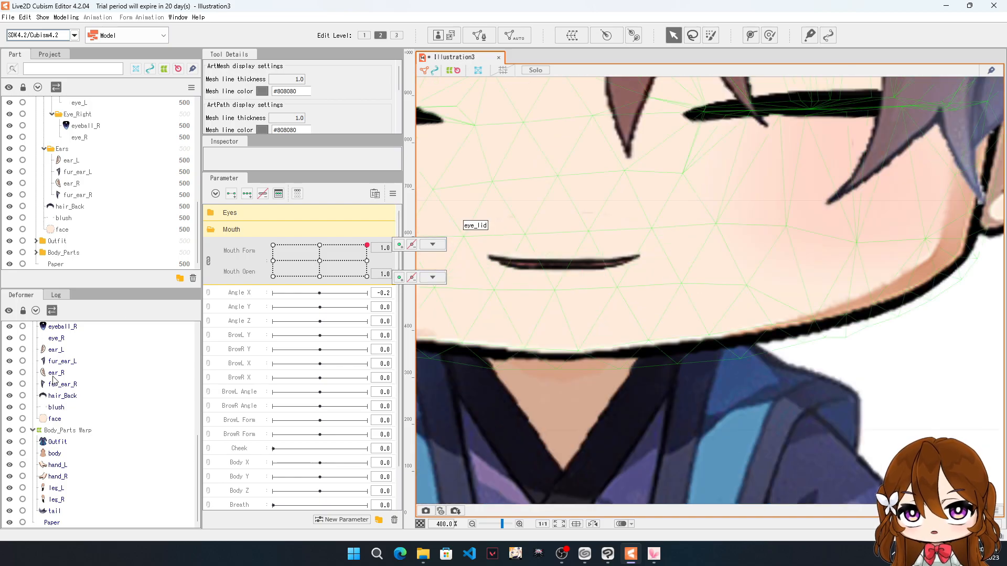
scroll(69, 357, up, 6)
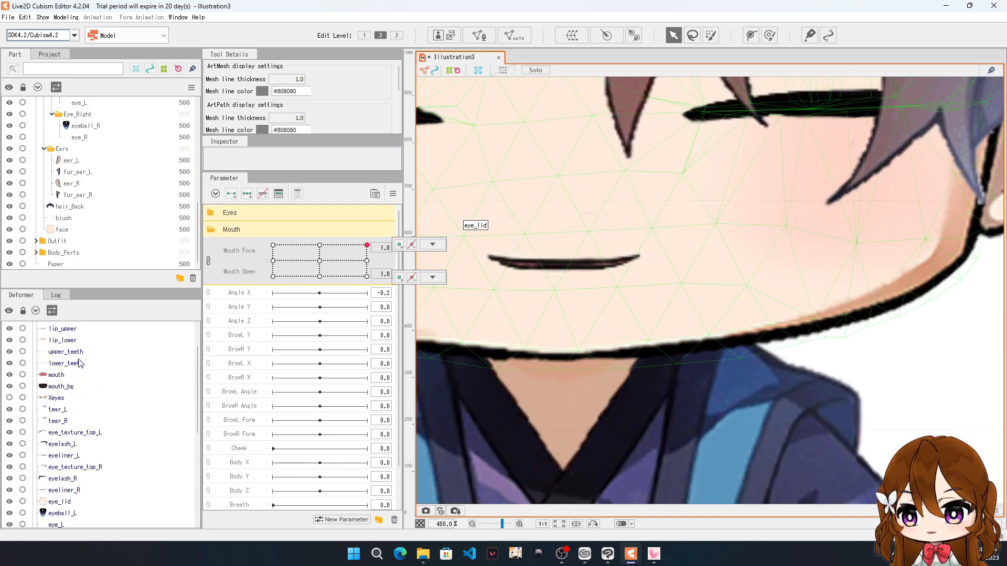
scroll(65, 351, up, 2)
click(63, 370)
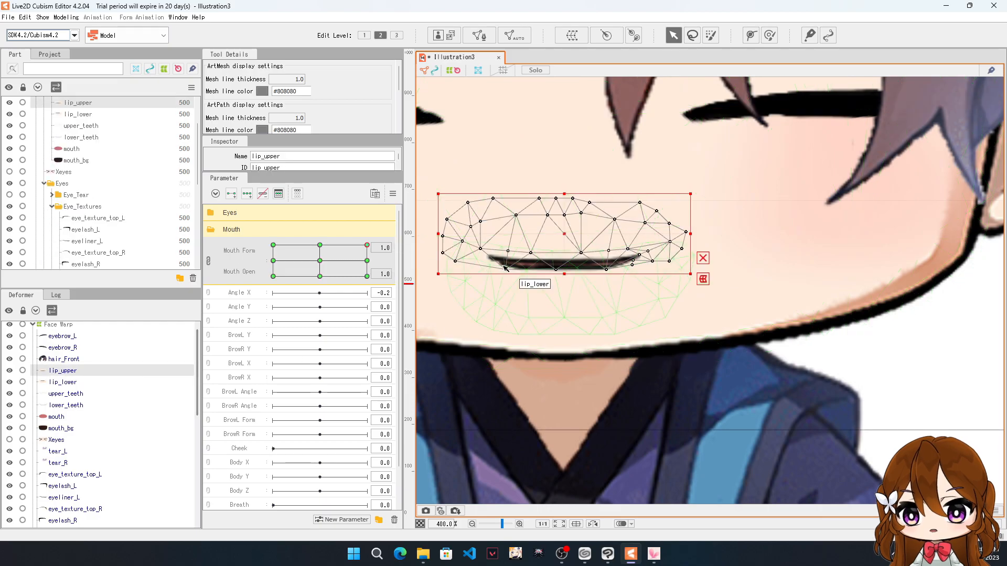
scroll(750, 286, down, 2)
scroll(603, 252, up, 2)
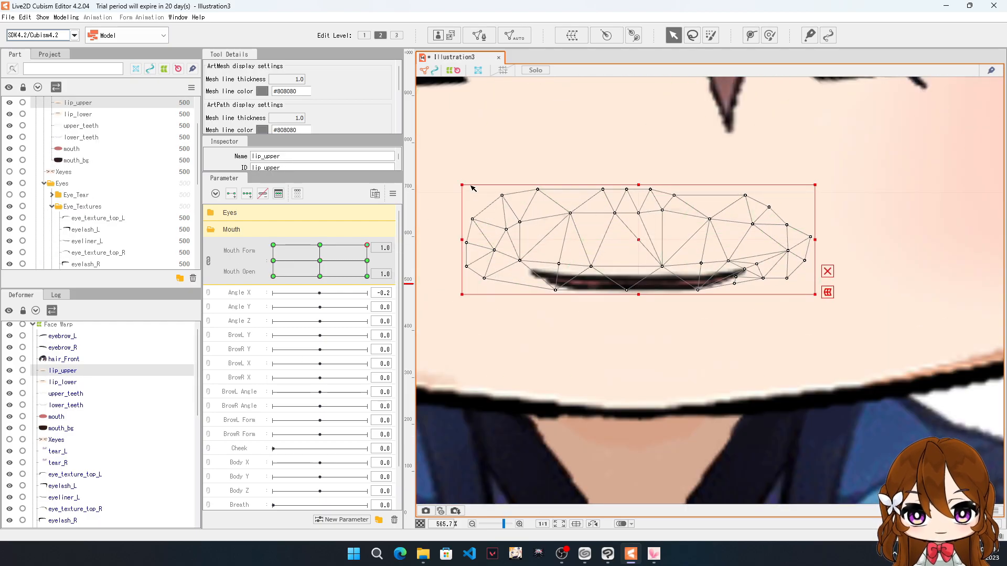
drag(443, 175, 880, 370)
drag(641, 239, 645, 197)
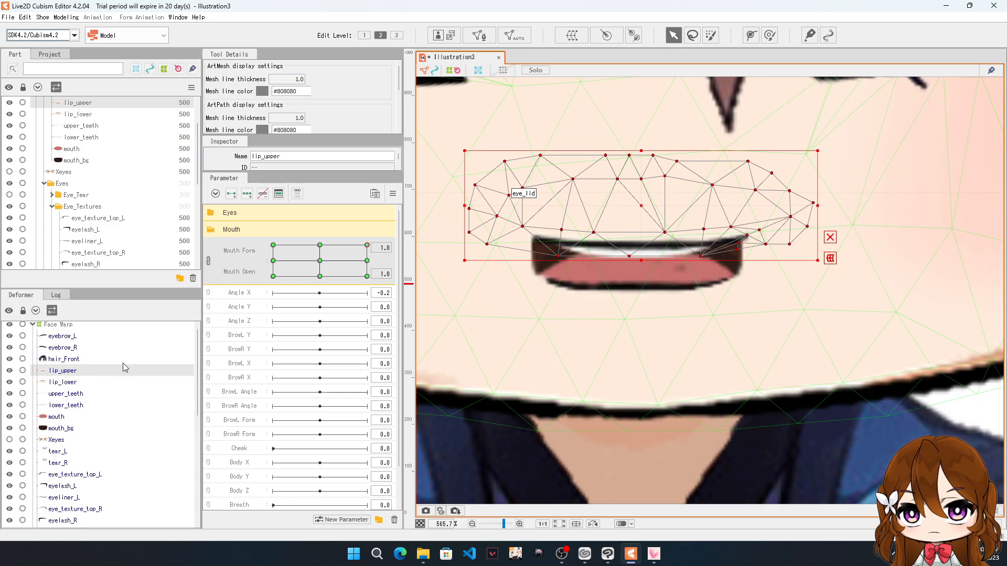
Step: Reselect lip_upper and raise its centre and right vertices, pulling the right end out to the corner of the mouth
click(559, 231)
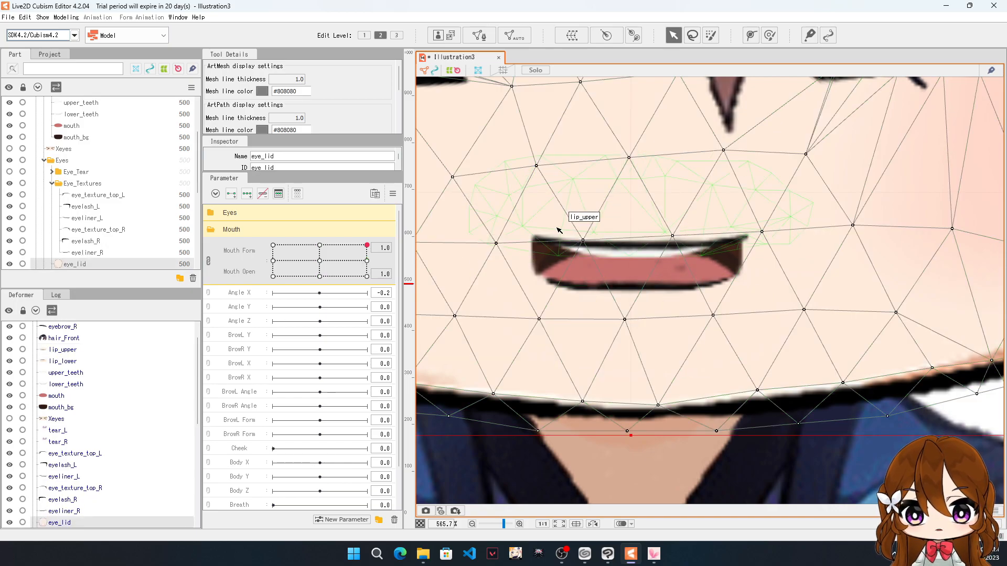
click(582, 214)
scroll(591, 313, up, 2)
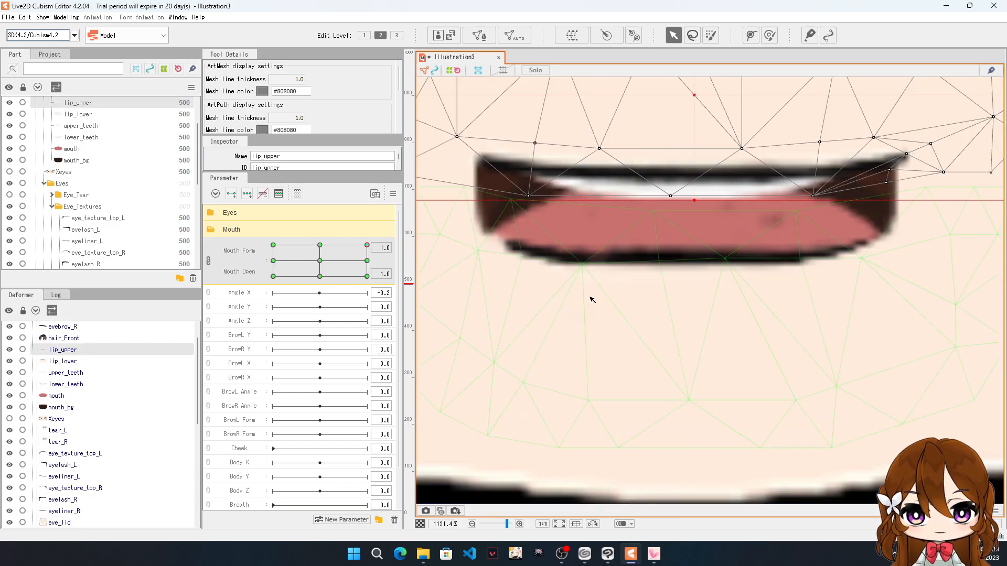
scroll(582, 329, down, 3)
scroll(625, 216, up, 2)
drag(607, 367, 607, 357)
drag(555, 332, 554, 309)
drag(655, 331, 661, 301)
drag(706, 365, 780, 328)
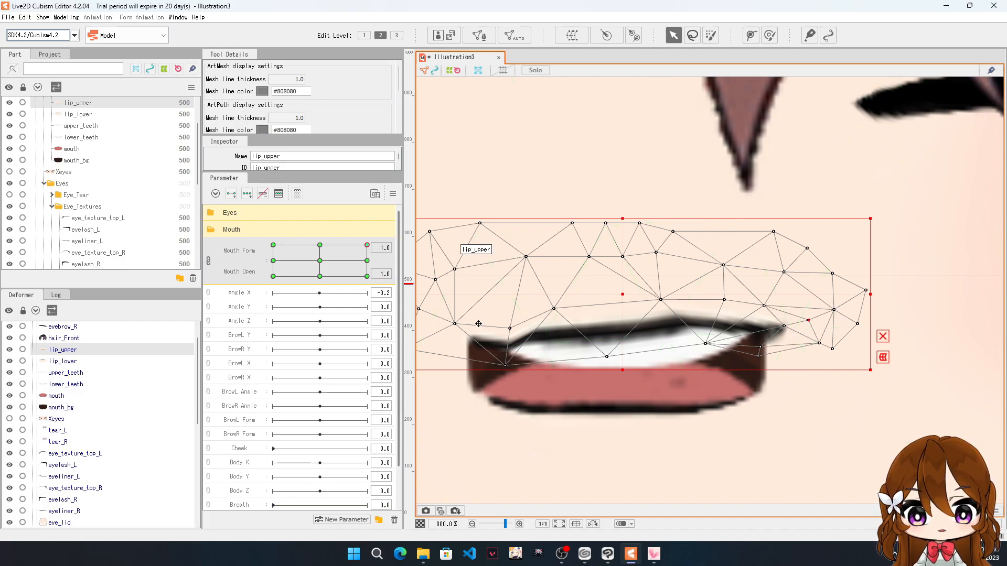
Step: Reshape the left part of lip_upper into a rising curve that starts at the left corner of the mouth
drag(455, 324, 438, 300)
drag(510, 328, 492, 300)
drag(554, 309, 546, 286)
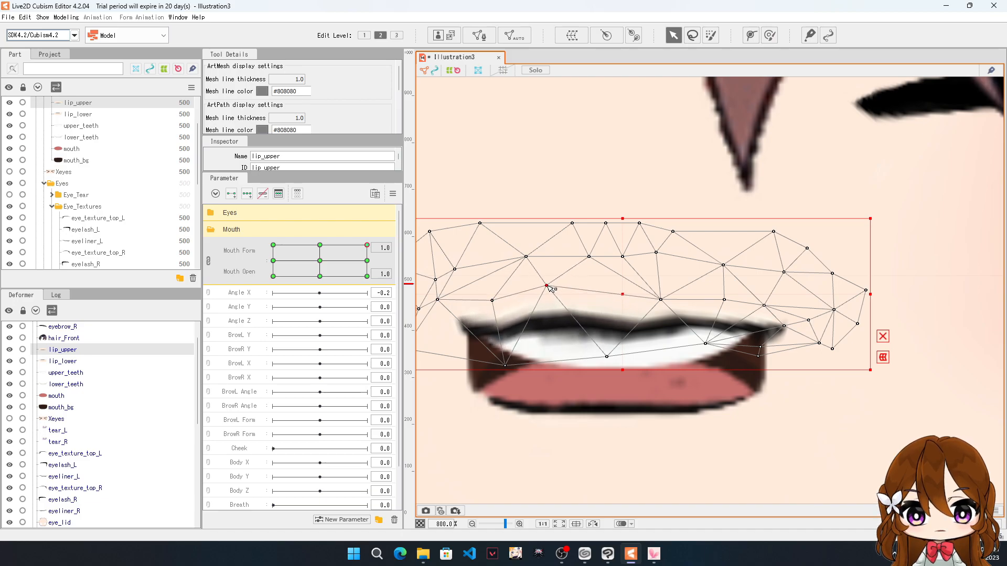
drag(505, 367, 497, 337)
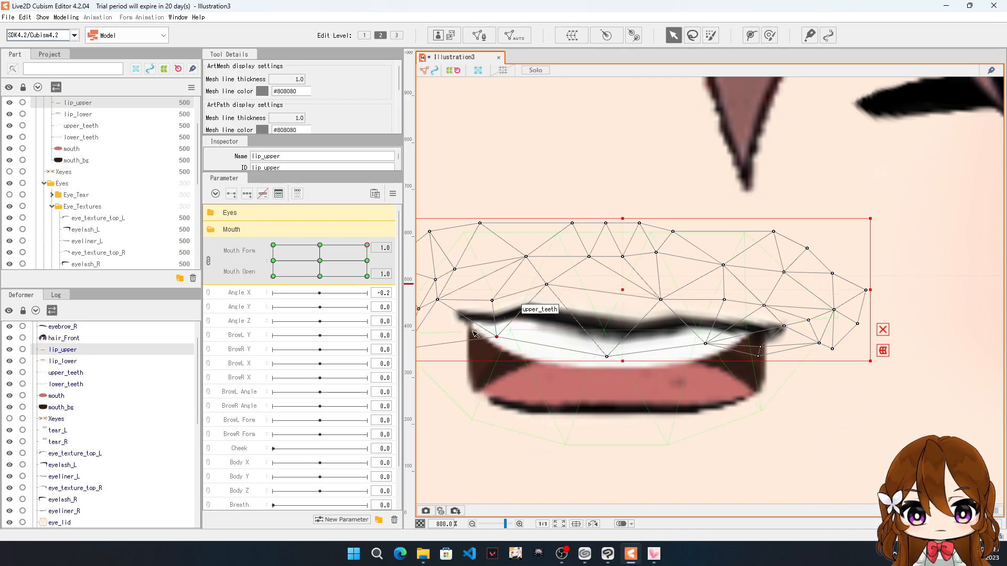
drag(437, 299, 446, 323)
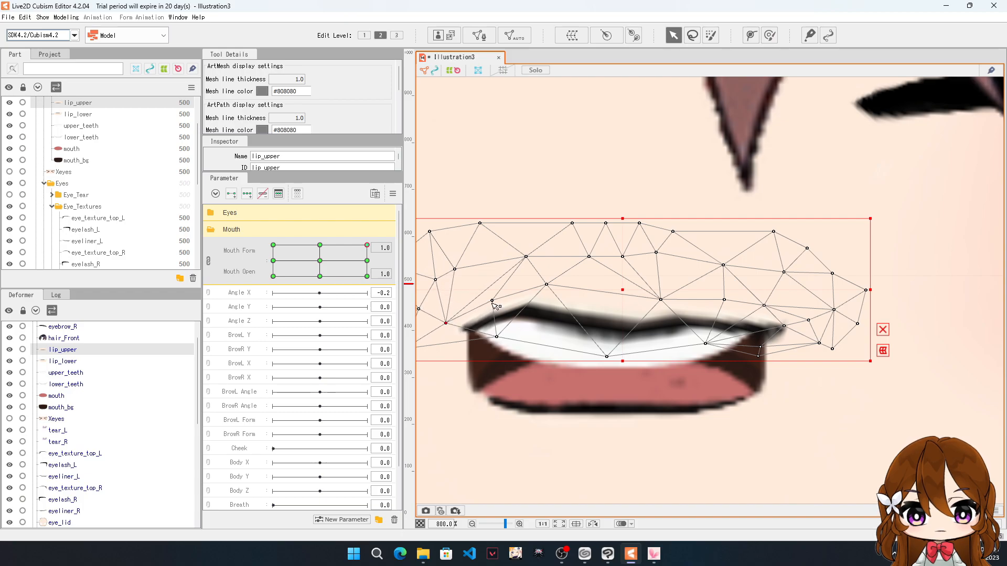
drag(492, 301, 483, 296)
drag(546, 289, 531, 280)
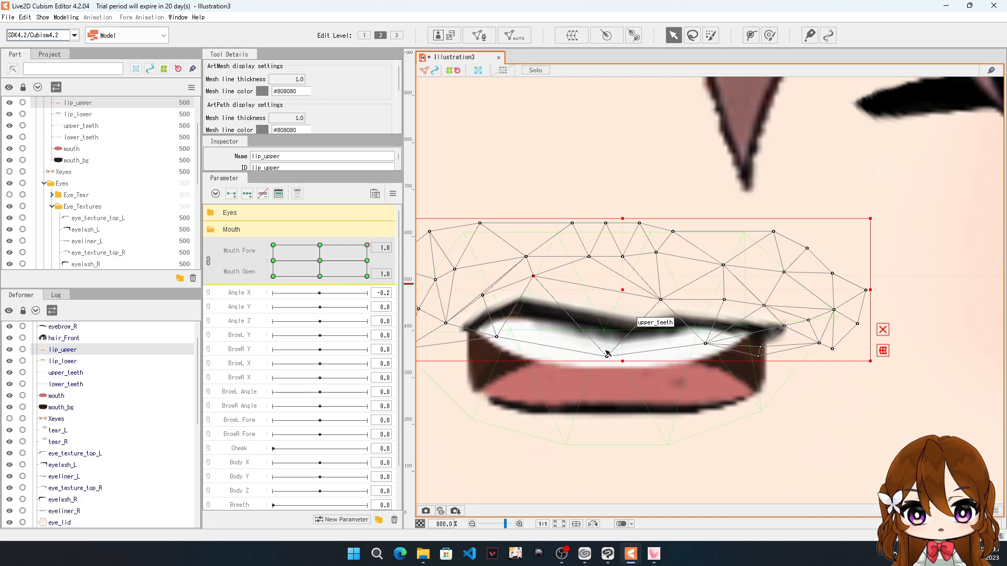
Step: Raise the centre and right vertices of lip_upper to form a smooth arch between both mouth corners
drag(608, 357, 608, 330)
drag(661, 300, 669, 270)
drag(705, 344, 730, 285)
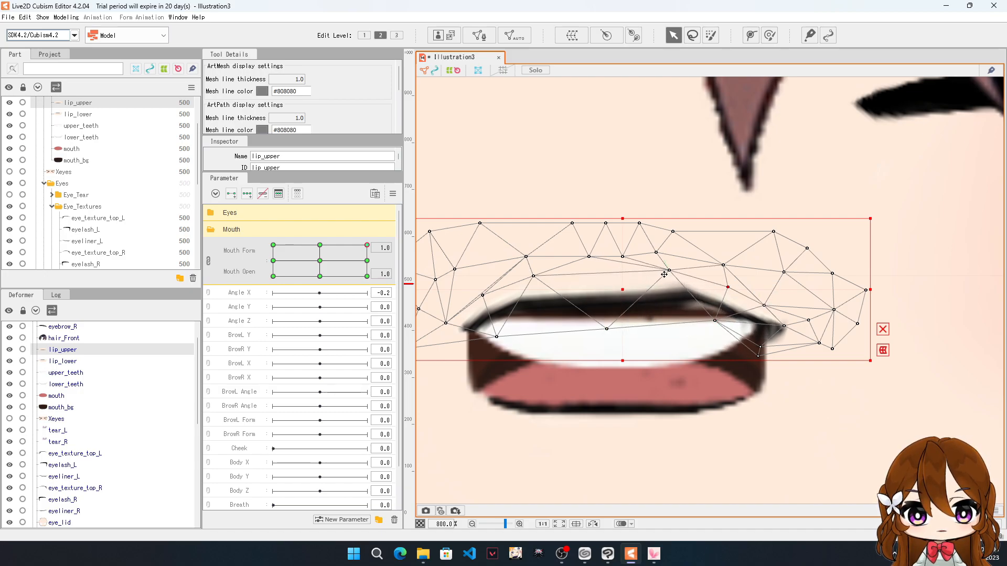
drag(669, 271, 672, 278)
drag(784, 327, 775, 292)
drag(716, 320, 727, 317)
drag(607, 329, 601, 311)
drag(675, 277, 676, 270)
drag(729, 288, 734, 276)
drag(485, 295, 481, 293)
drag(497, 338, 450, 326)
Step: Return to the Mouth Form 1.0, Mouth Open 1.0 keyform and refine the right-end vertices of lip_upper into a clean corner
mouse_move(367, 246)
mouse_down()
mouse_move(323, 244)
mouse_move(370, 241)
mouse_up()
click(361, 245)
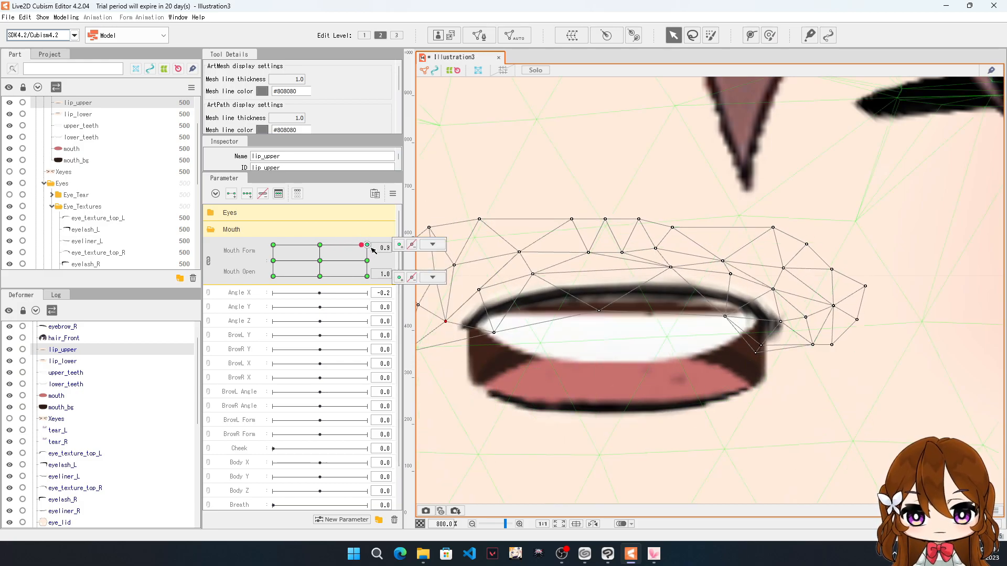
click(368, 245)
scroll(804, 320, up, 2)
drag(771, 321, 761, 311)
drag(723, 368, 732, 335)
drag(711, 385, 721, 366)
drag(762, 311, 755, 308)
scroll(792, 315, down, 3)
scroll(654, 329, up, 1)
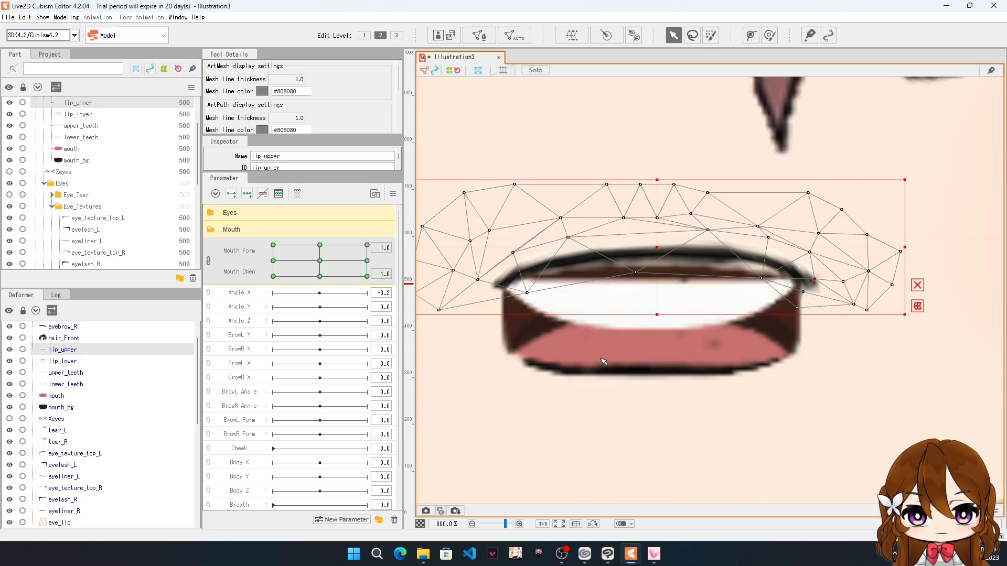
Step: Select lip_lower and move its entire mesh up toward the upper lip
click(68, 359)
scroll(529, 291, down, 3)
scroll(501, 348, up, 2)
drag(652, 327, 648, 291)
scroll(613, 321, down, 1)
scroll(596, 274, up, 3)
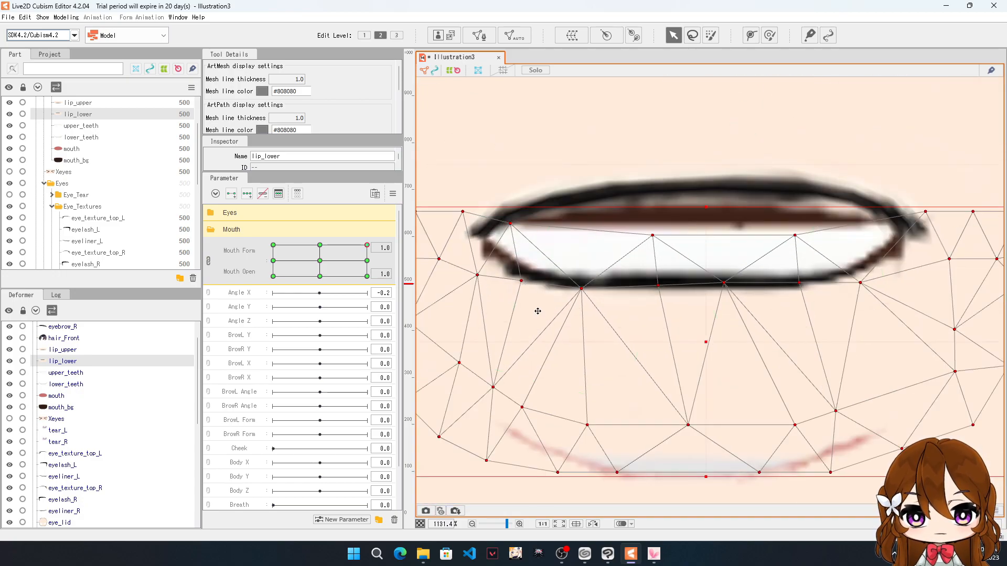
Step: Move the left-end vertices of lip_lower up and outward to meet the left corner of the mouth
click(507, 243)
click(508, 243)
scroll(494, 248, up, 2)
drag(461, 301, 431, 248)
drag(549, 313, 483, 268)
drag(431, 248, 429, 224)
drag(432, 174, 425, 132)
drag(429, 223, 454, 229)
drag(482, 269, 479, 260)
scroll(493, 225, down, 3)
Step: Raise the right-end vertices of lip_lower to meet the right corner of the mouth and adjust its lower line
scroll(832, 212, up, 3)
drag(762, 185, 776, 133)
drag(810, 280, 824, 215)
drag(632, 327, 742, 253)
drag(509, 327, 556, 328)
scroll(557, 329, down, 5)
scroll(462, 357, up, 4)
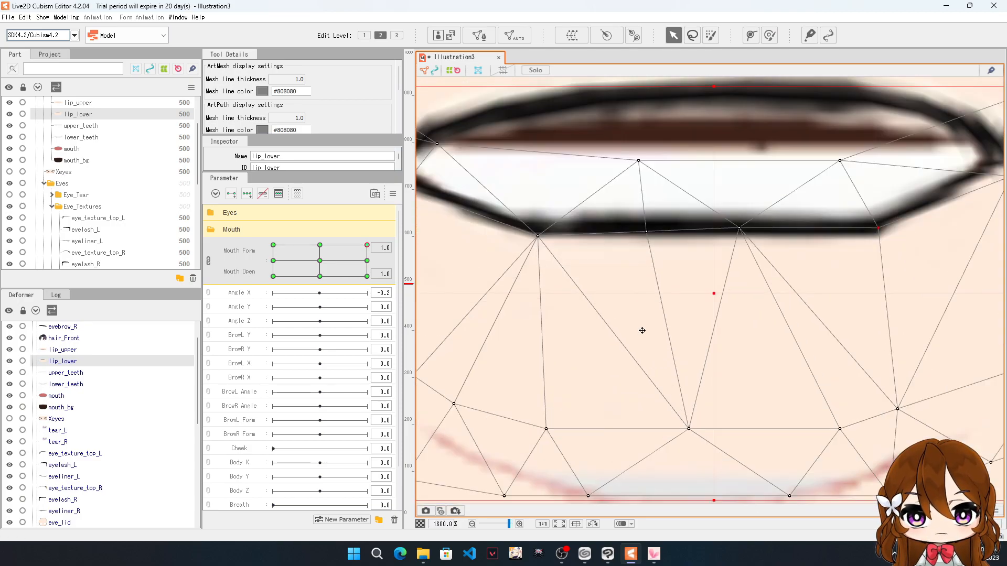
Step: Pull the bottom and inner vertices of lip_lower down to open the smile wider
drag(538, 236, 524, 317)
drag(646, 231, 651, 337)
drag(739, 228, 754, 331)
drag(878, 228, 916, 299)
drag(839, 160, 865, 228)
drag(638, 160, 590, 252)
drag(437, 144, 432, 152)
Step: Reposition the left corner and bottom vertices of lip_lower to form an even, rounded bowl shape
scroll(681, 181, down, 2)
drag(574, 277, 554, 306)
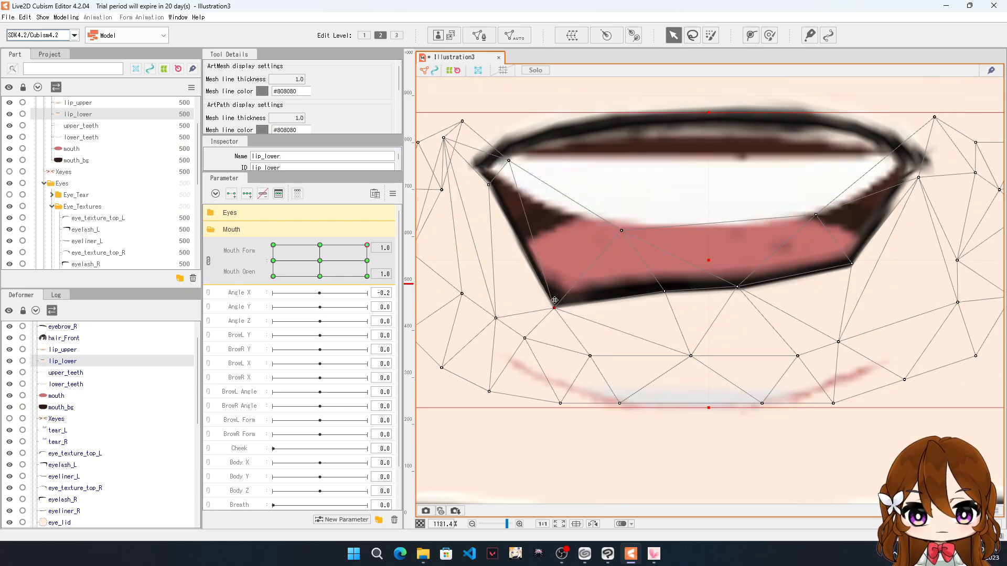
drag(489, 185, 481, 181)
drag(559, 306, 563, 294)
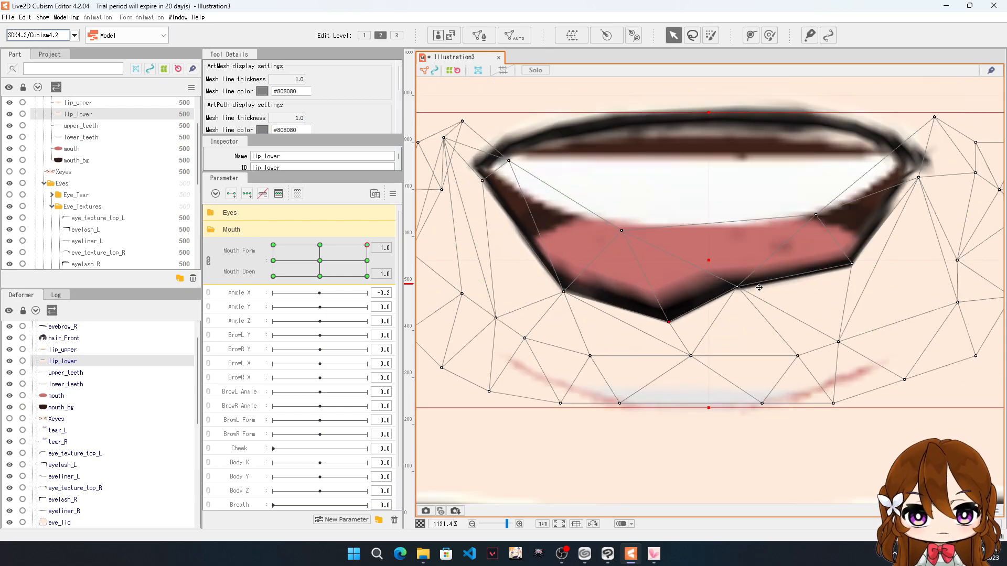
drag(737, 286, 764, 320)
drag(851, 263, 840, 297)
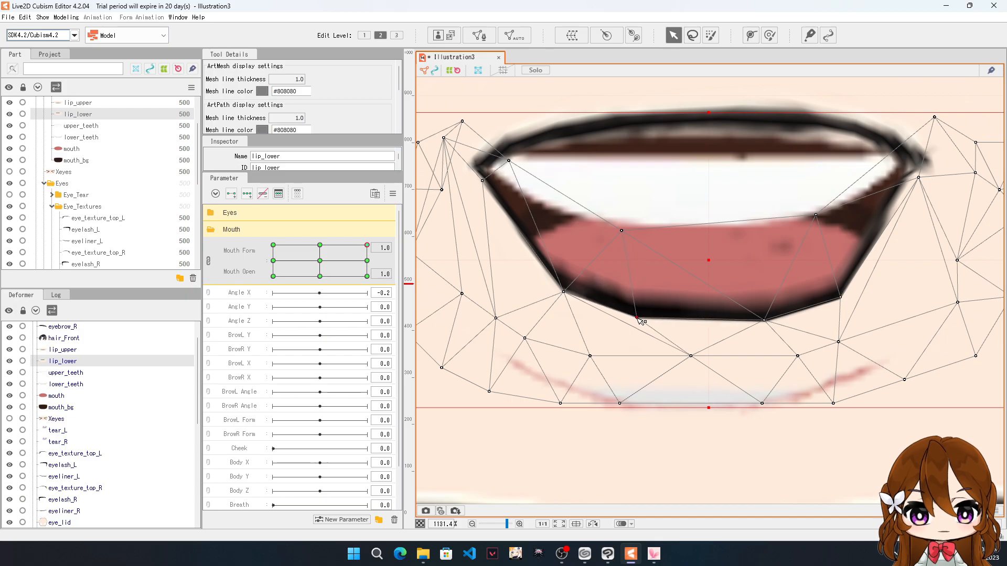
Step: Fine-tune the lower-right and inner vertices of lip_lower and join its right end to the upper lip's corner
drag(764, 320, 764, 317)
drag(840, 298, 844, 290)
drag(815, 215, 832, 235)
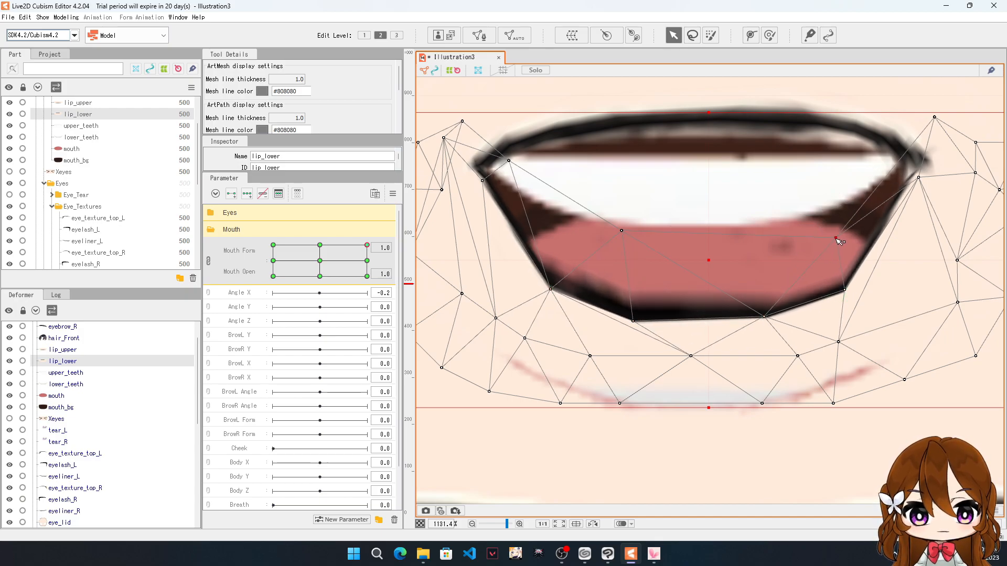
drag(918, 178, 924, 160)
drag(621, 230, 581, 272)
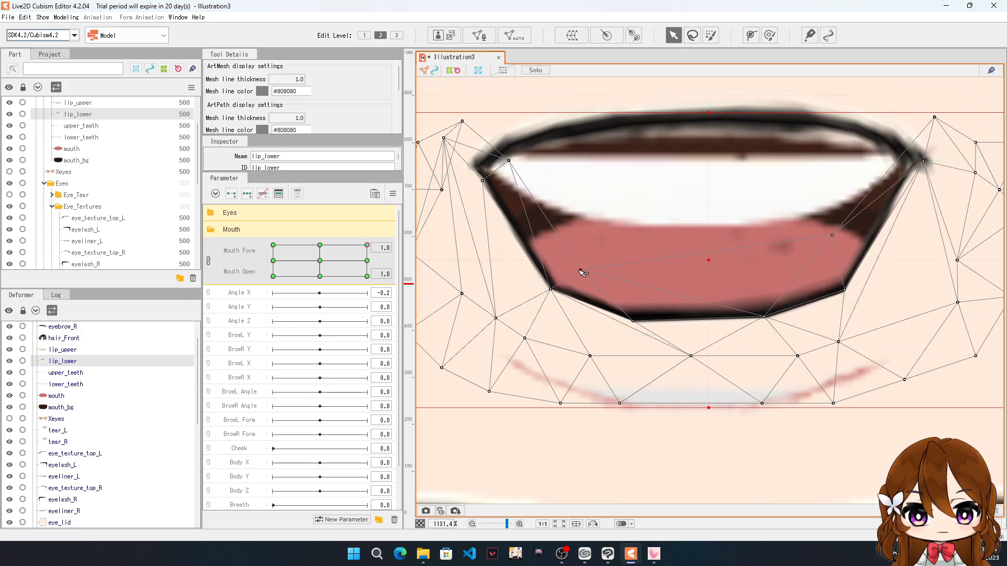
Step: Compare the open mouth at Mouth Form 0.0 and 1.0 with Mouth Open at 1.0
scroll(512, 171, down, 5)
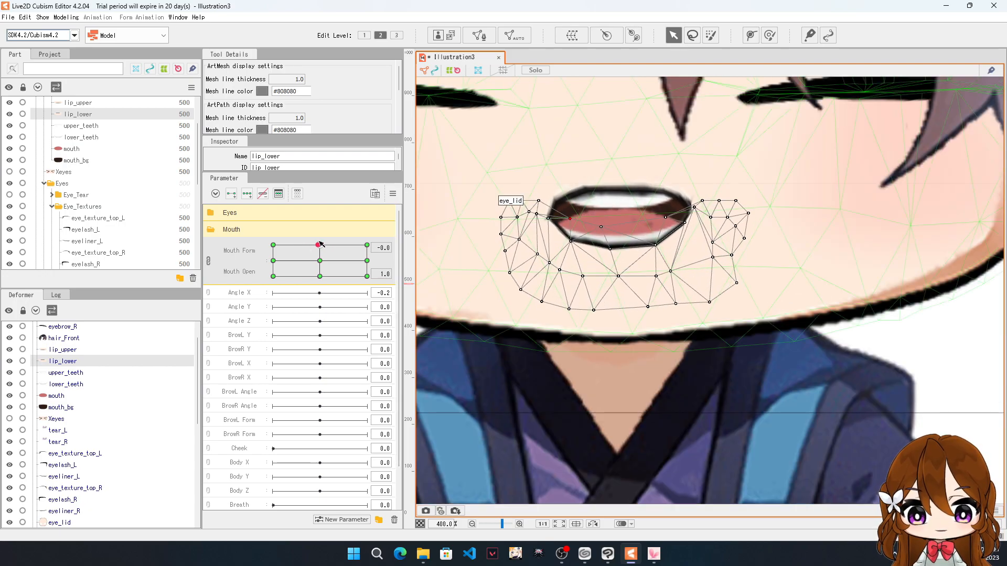
scroll(644, 181, up, 1)
scroll(655, 322, down, 2)
scroll(662, 214, up, 2)
scroll(667, 419, down, 2)
scroll(666, 261, up, 1)
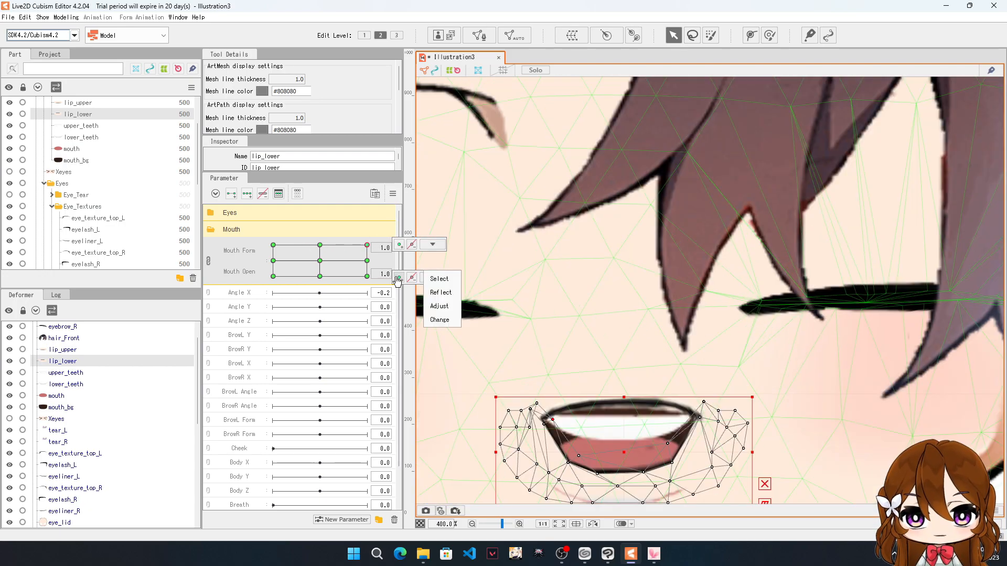
Step: Raise mouth_bg slightly and fit lower_teeth and upper_teeth inside the open smile at Mouth Form 1.0 and Mouth Open 1.0
scroll(666, 405, up, 2)
click(57, 396)
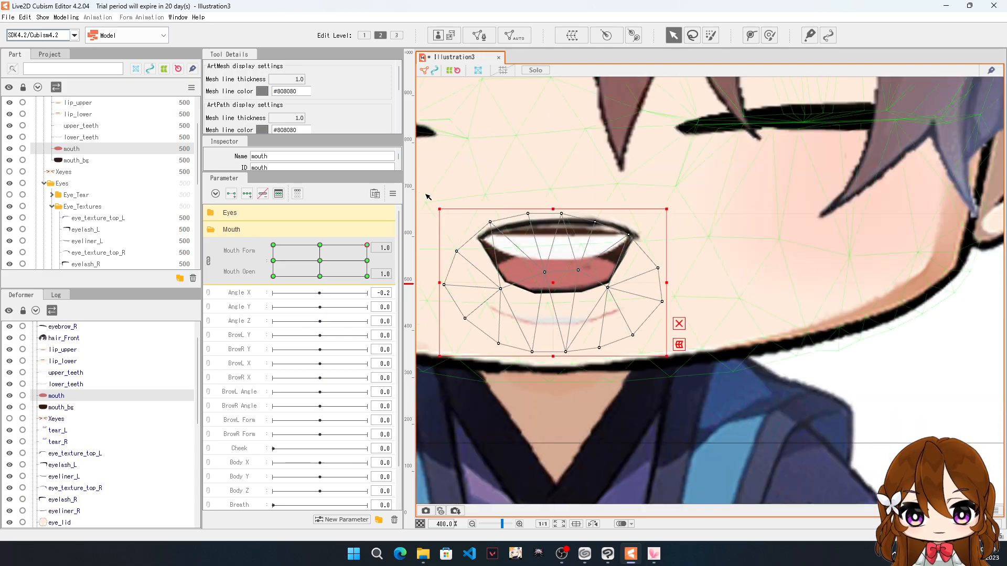
click(61, 407)
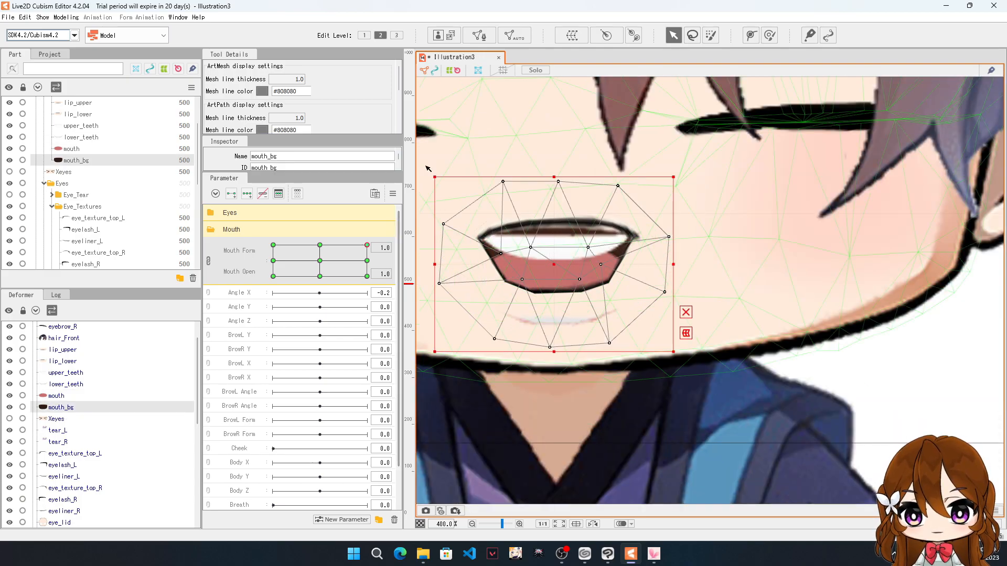
drag(552, 257, 551, 258)
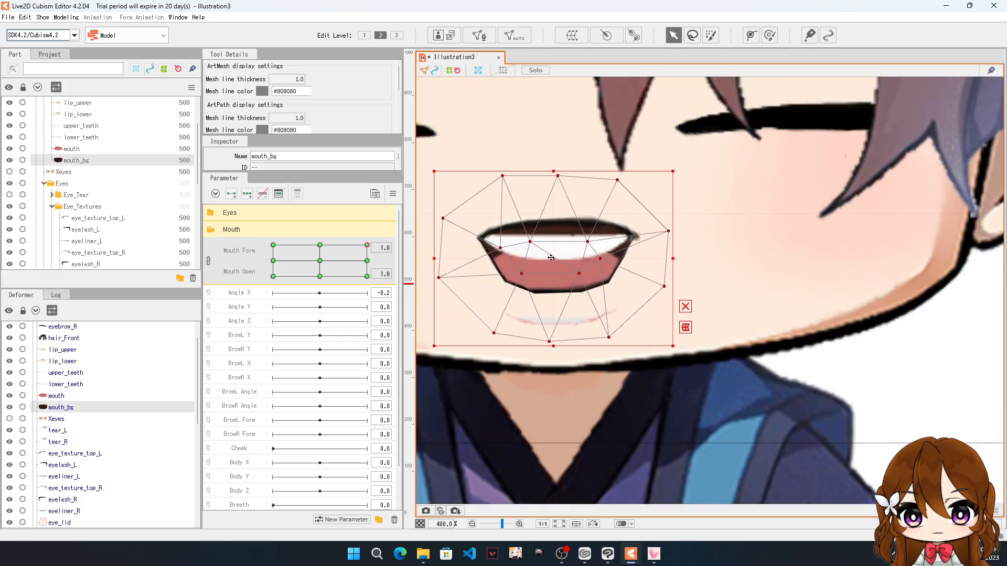
click(66, 384)
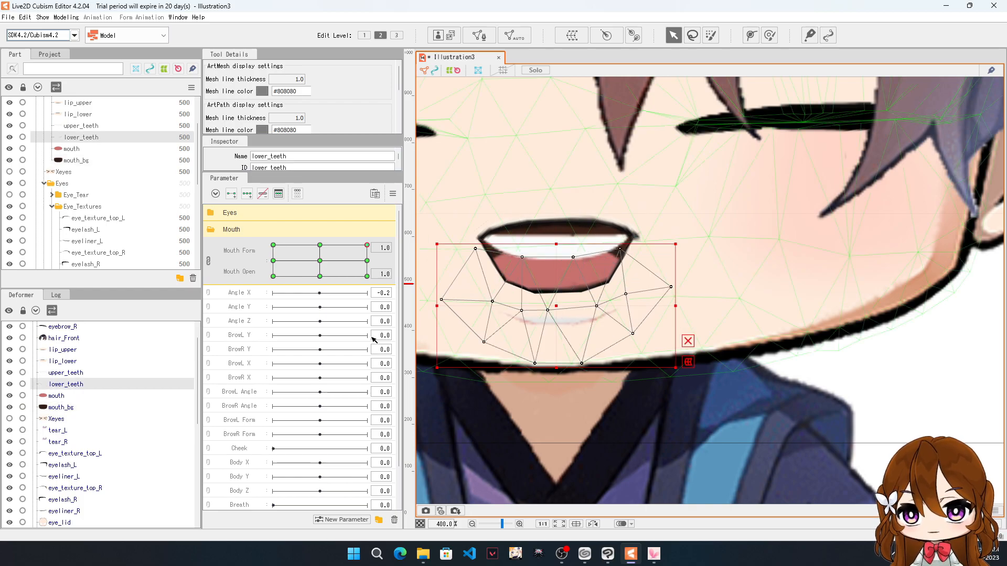
click(555, 242)
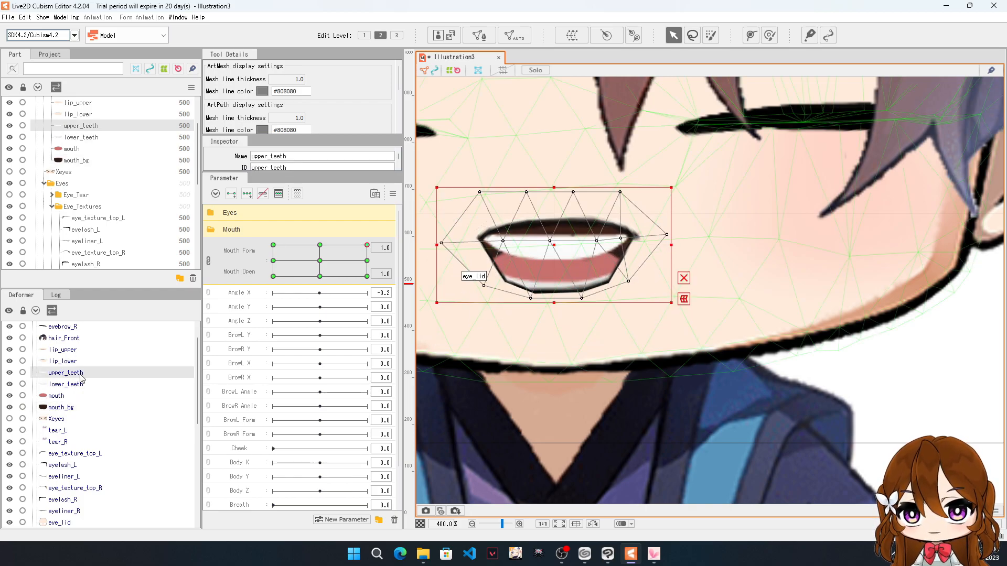
Step: At Mouth Form 1.0 and Mouth Open 0.5, raise lip_upper's middle and end vertices to part the lips
click(367, 261)
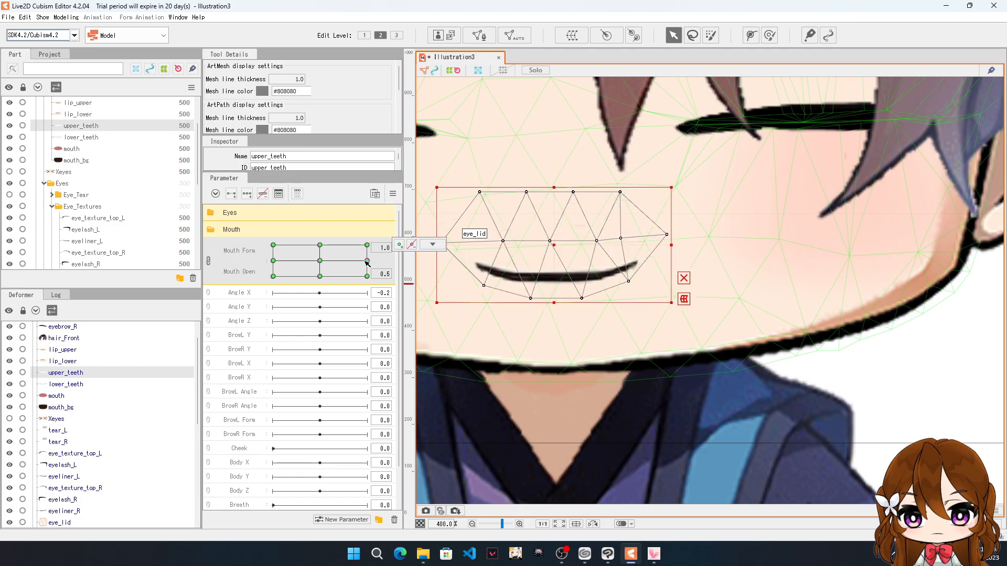
scroll(597, 297, down, 2)
scroll(597, 294, up, 2)
click(128, 349)
scroll(715, 322, down, 1)
scroll(639, 268, up, 2)
drag(613, 323, 670, 292)
drag(706, 309, 740, 292)
drag(753, 301, 763, 271)
drag(718, 329, 763, 335)
drag(670, 291, 677, 286)
drag(611, 307, 613, 293)
drag(510, 323, 453, 281)
Step: Refine lip_upper's left corner, lower edge and right corner vertices into a wide, nearly flat line with upturned ends
scroll(582, 302, down, 1)
scroll(439, 291, up, 1)
drag(422, 312, 424, 293)
drag(454, 265, 471, 240)
drag(518, 359, 508, 334)
drag(618, 358, 608, 342)
drag(566, 305, 566, 297)
drag(672, 298, 670, 289)
drag(719, 359, 731, 330)
drag(737, 291, 727, 280)
drag(773, 284, 804, 284)
drag(823, 340, 814, 311)
drag(788, 316, 798, 311)
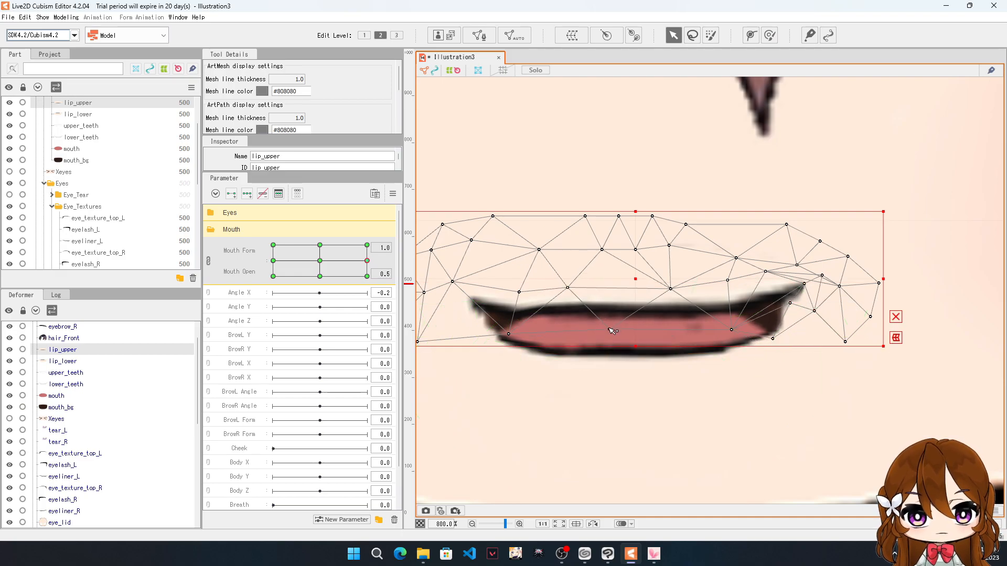
Step: Reposition the left corner and lower-left vertices of lip_lower to meet the upper lip's left end in the half-open smile
click(545, 380)
drag(479, 337, 471, 326)
drag(473, 301, 459, 265)
drag(442, 304, 411, 258)
drag(454, 328, 401, 331)
drag(472, 325, 461, 299)
drag(505, 344, 456, 287)
drag(509, 313, 509, 301)
drag(560, 356, 546, 359)
Step: Pull the bottom vertices of lip_lower down and raise its right-end vertices to meet the upper lip's right corner
drag(614, 353, 665, 366)
drag(723, 348, 728, 358)
drag(803, 303, 812, 248)
drag(837, 304, 859, 265)
drag(870, 304, 895, 276)
drag(853, 338, 879, 312)
drag(816, 337, 857, 311)
drag(768, 342, 808, 323)
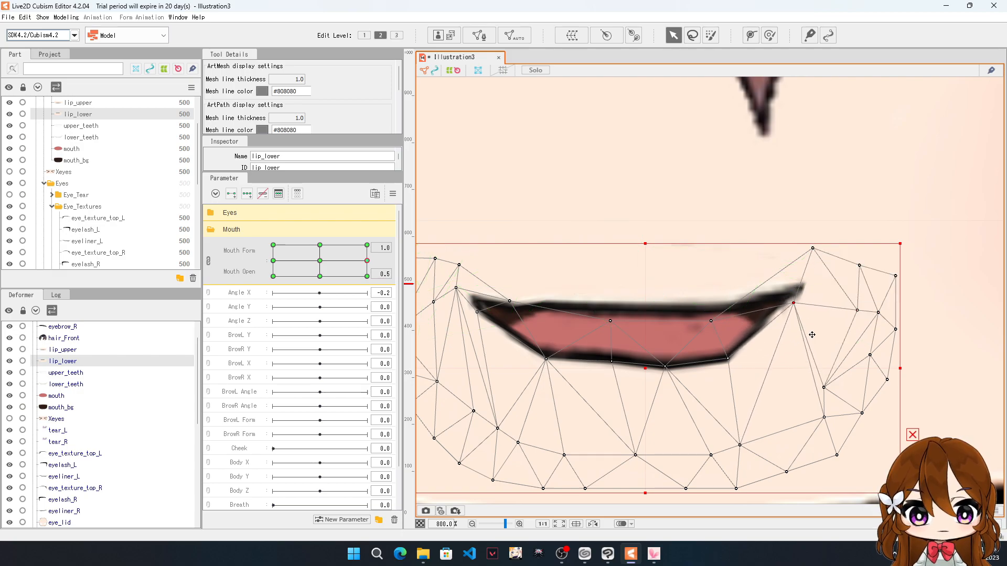
Step: Even out lip_lower's bottom curve and lower its two inner vertices to thin the lip line
scroll(707, 315, down, 3)
scroll(698, 325, up, 3)
scroll(661, 296, down, 2)
scroll(647, 286, up, 3)
drag(663, 400, 641, 409)
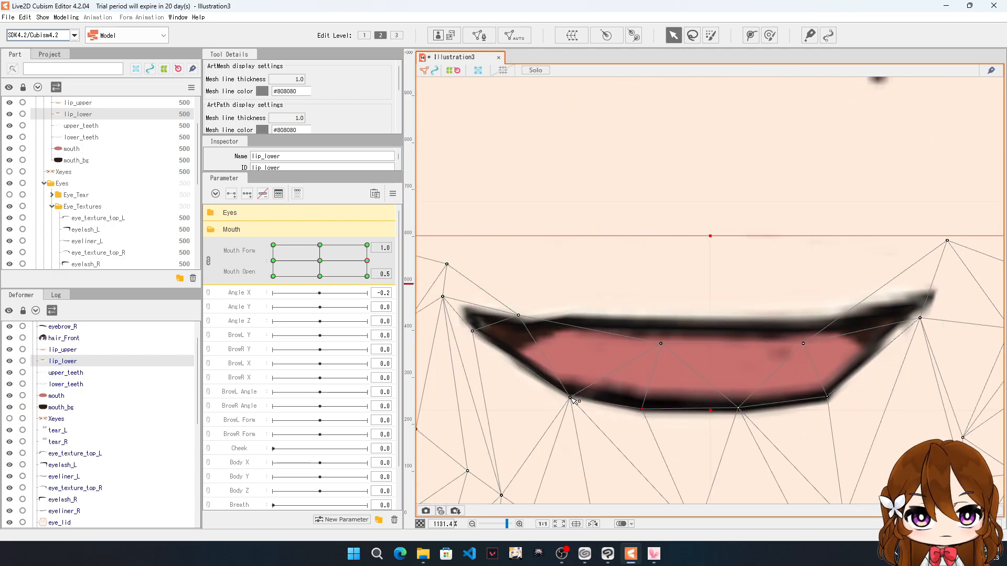
drag(570, 397, 564, 403)
drag(737, 408, 744, 406)
drag(827, 396, 830, 392)
drag(661, 343, 655, 376)
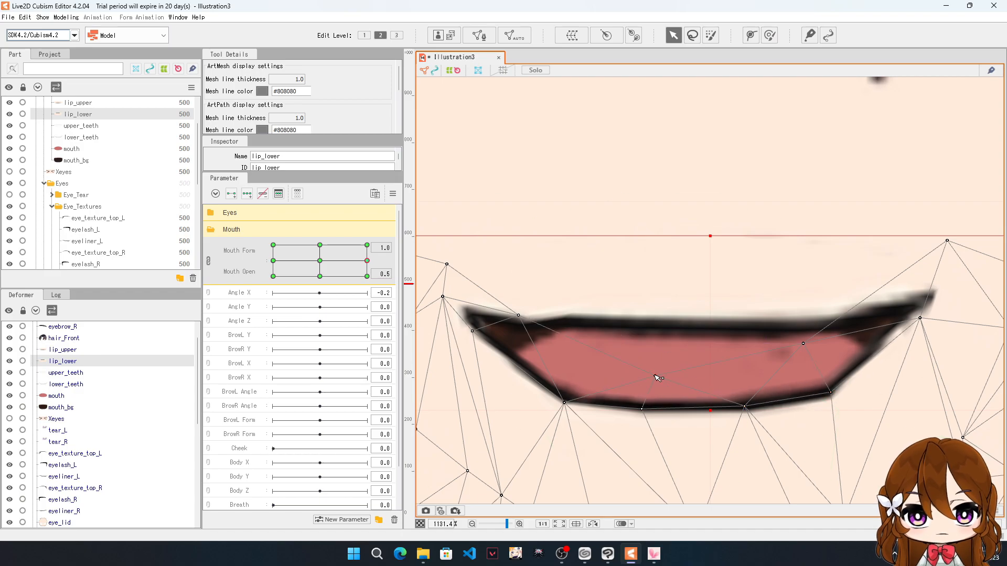
drag(802, 343, 811, 363)
Step: Adjust the left-corner vertices of lip_upper and lip_lower so the half-open smile's left corner joins cleanly
click(64, 339)
click(64, 350)
drag(439, 290, 429, 268)
drag(530, 308, 533, 299)
click(63, 361)
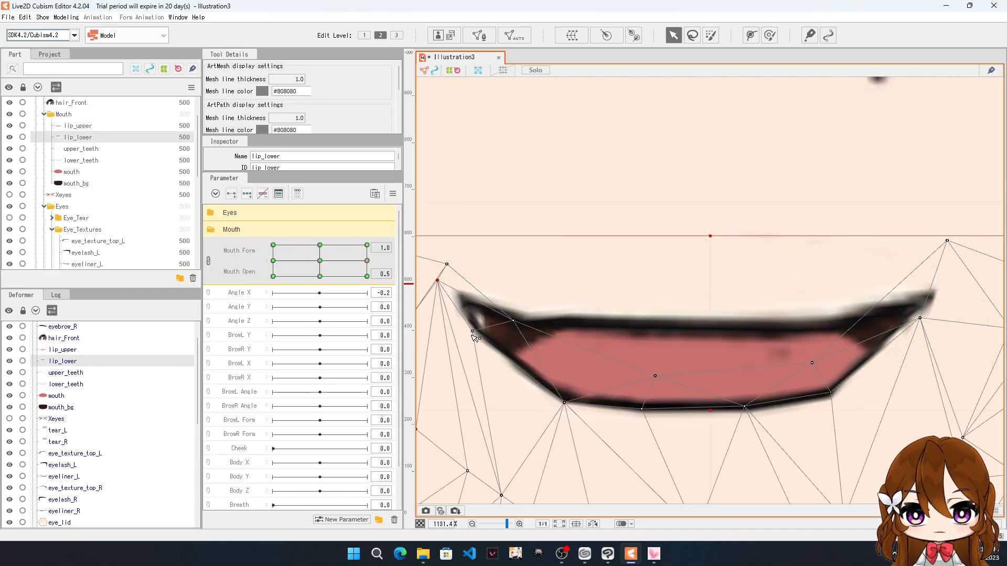
scroll(789, 249, down, 5)
scroll(759, 260, up, 5)
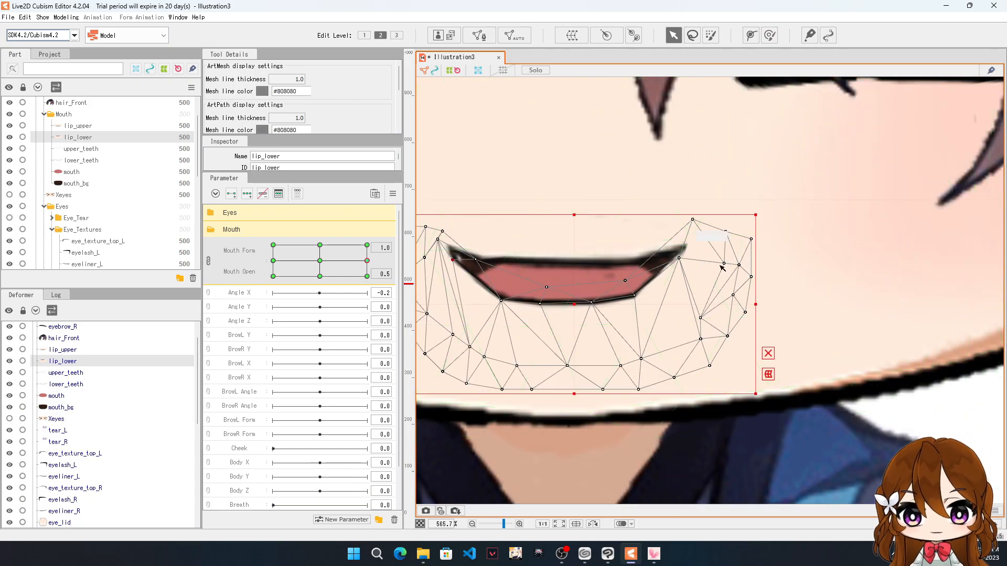
click(63, 349)
drag(507, 231, 457, 258)
scroll(434, 251, down, 5)
scroll(453, 252, up, 5)
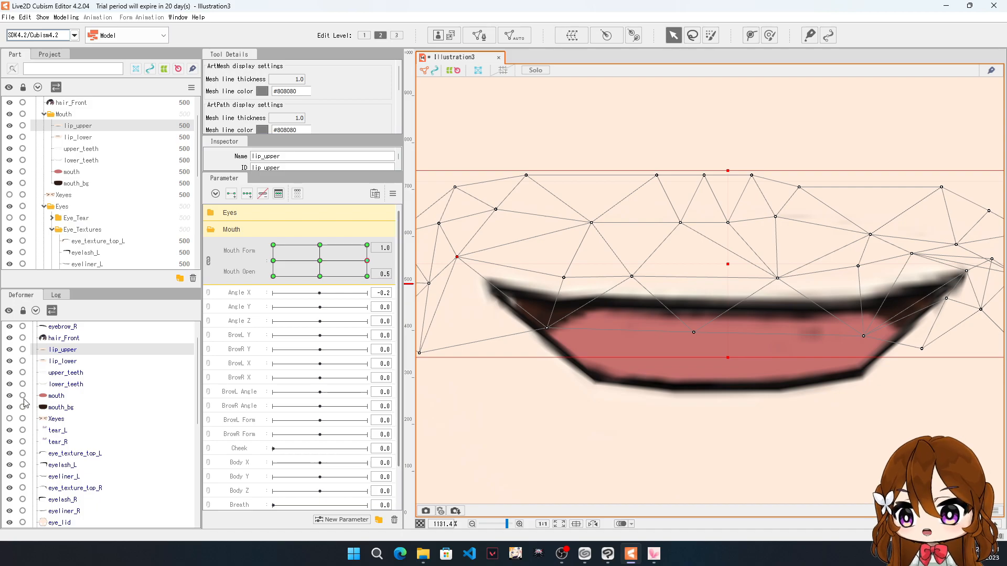
Step: Fit upper_teeth and lower_teeth between the lips of the half-open smile, over mouth_bg
click(476, 297)
scroll(476, 297, down, 5)
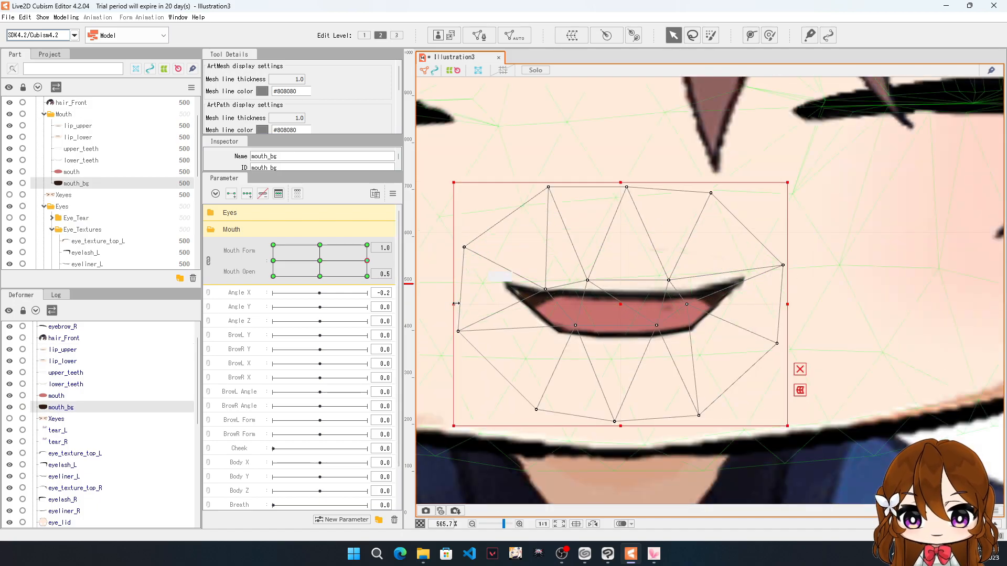
click(60, 374)
drag(621, 277, 621, 299)
click(66, 384)
drag(633, 340, 634, 290)
scroll(634, 290, down, 3)
Step: Preview the smile at Mouth Form 1.0 by moving Mouth Open between 0.5 and 1.0 and inspect the lips and teeth
drag(369, 261, 370, 269)
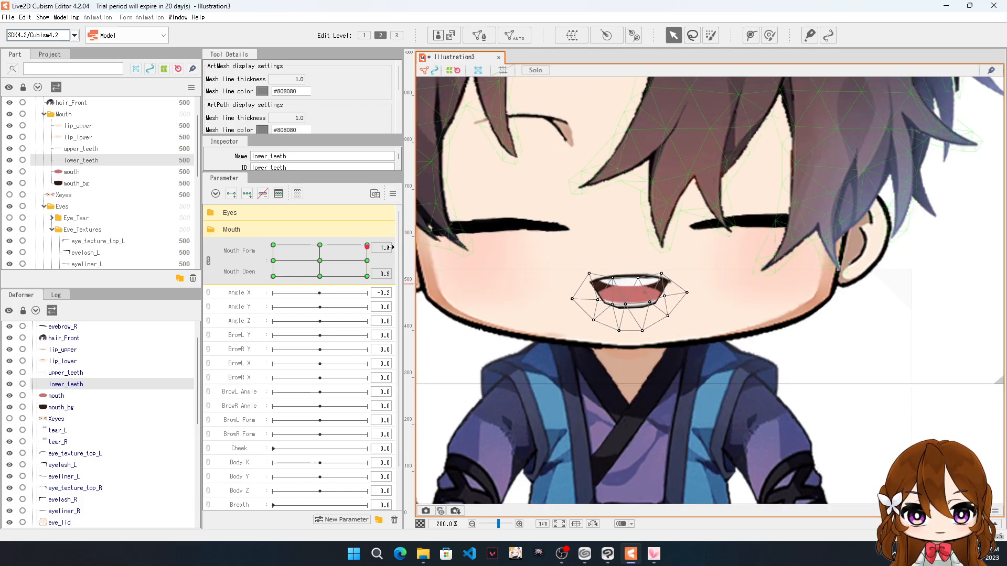
click(462, 254)
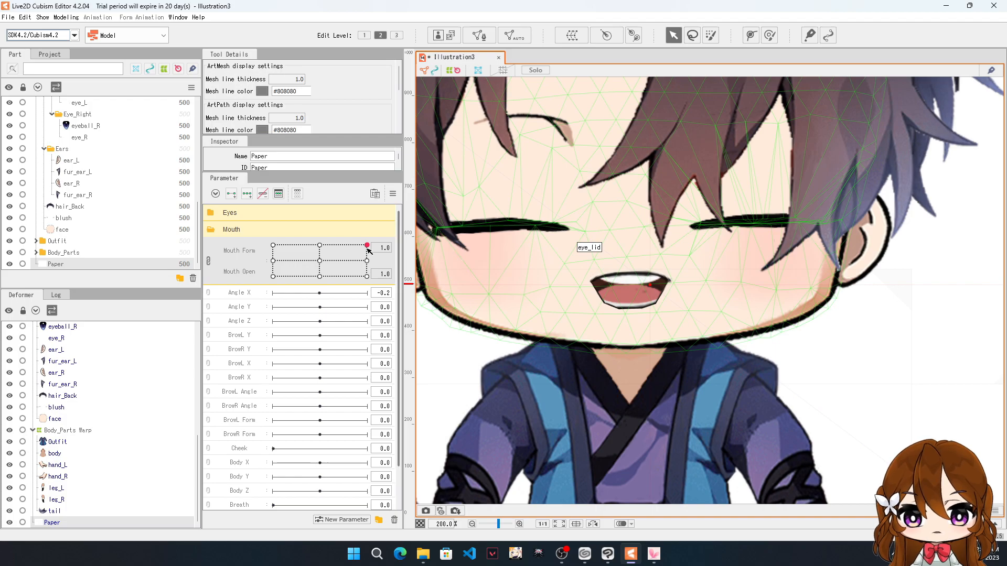
drag(368, 247, 369, 259)
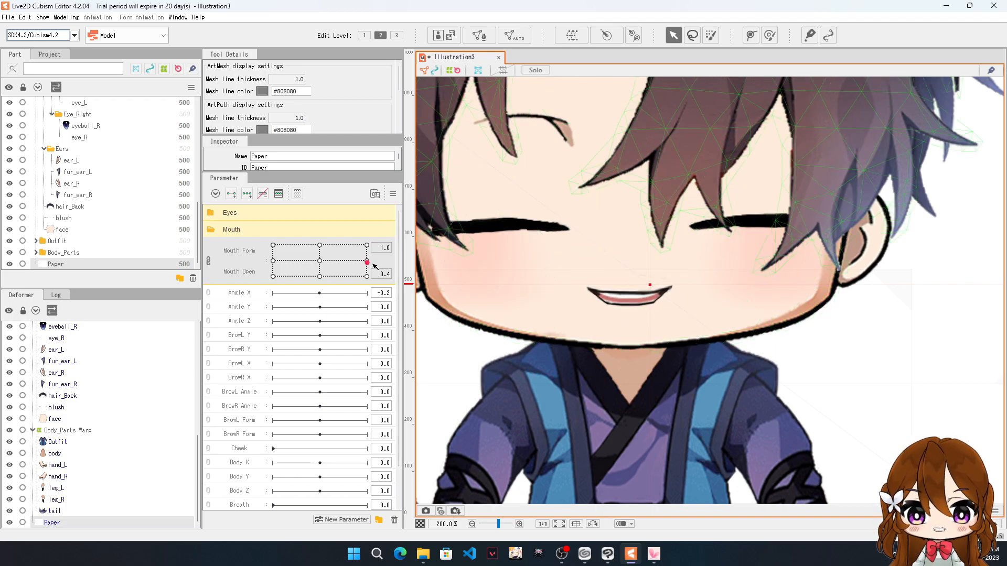
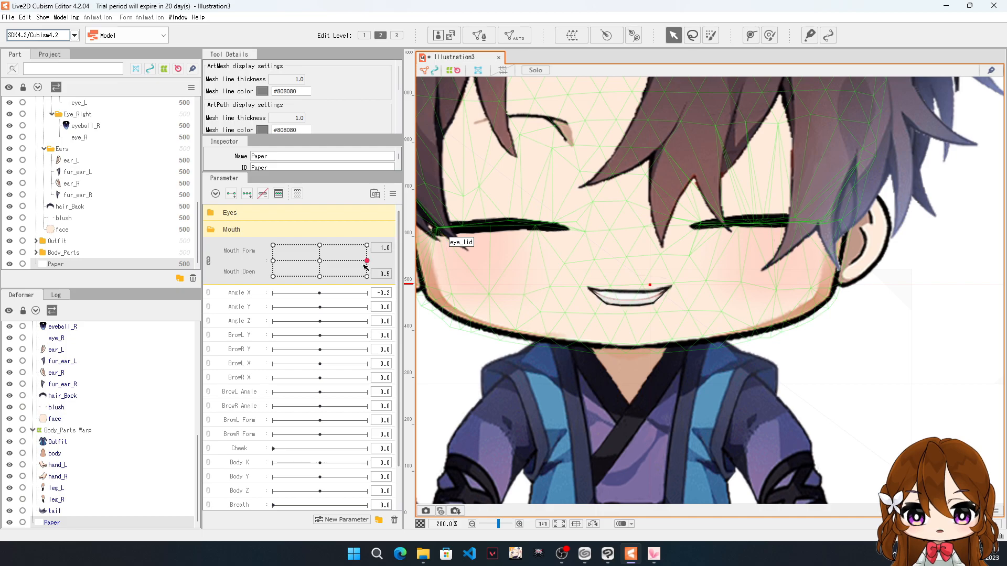
scroll(563, 318, down, 4)
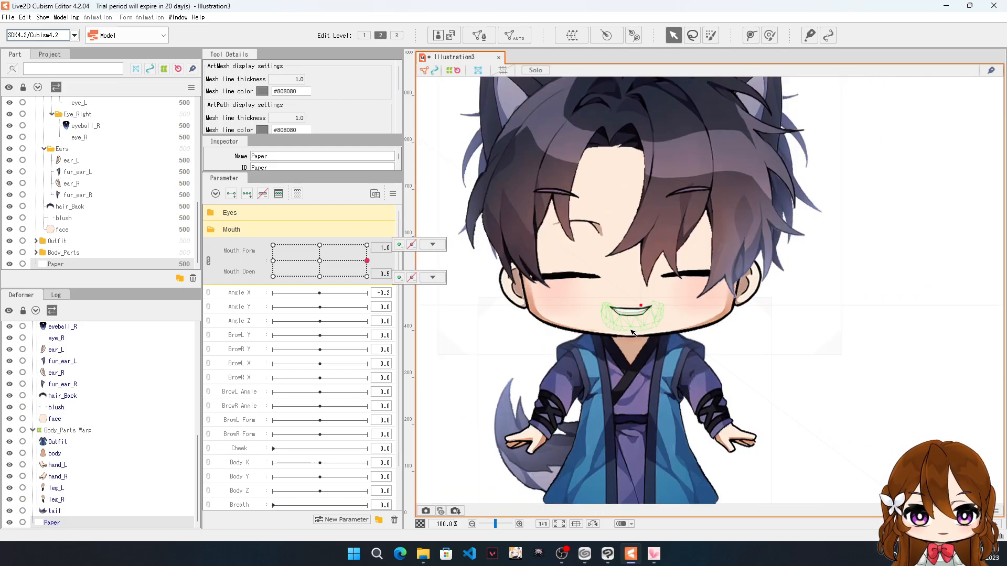
scroll(639, 432, up, 5)
scroll(639, 432, up, 2)
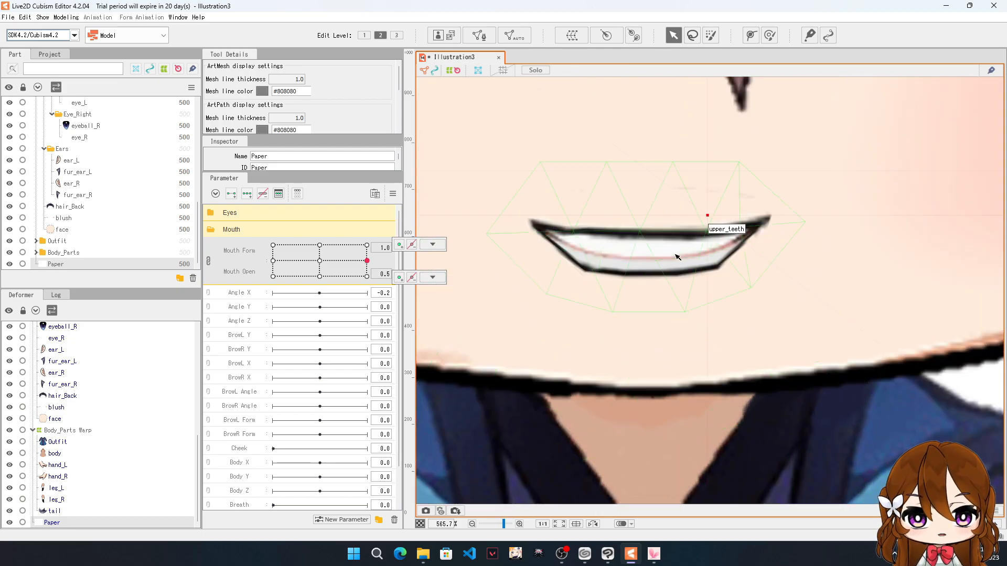
scroll(737, 284, down, 1)
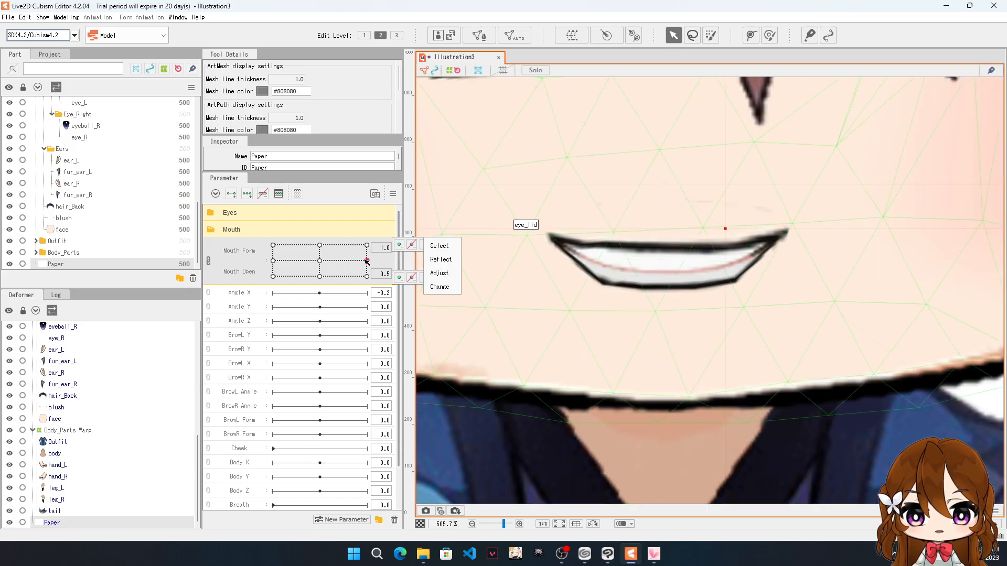
drag(367, 263, 379, 242)
scroll(650, 231, down, 3)
scroll(653, 237, up, 2)
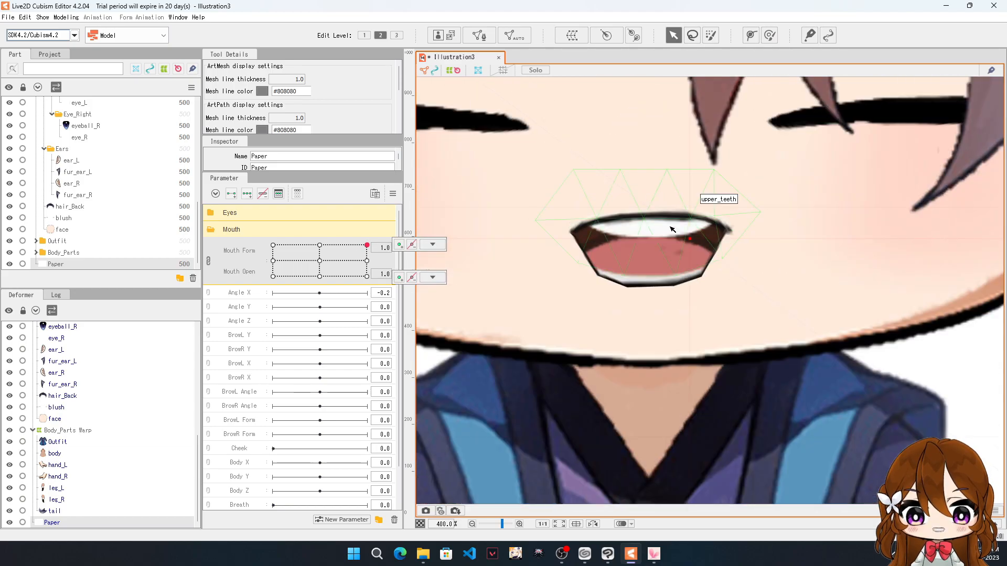
scroll(675, 237, down, 2)
scroll(675, 237, up, 3)
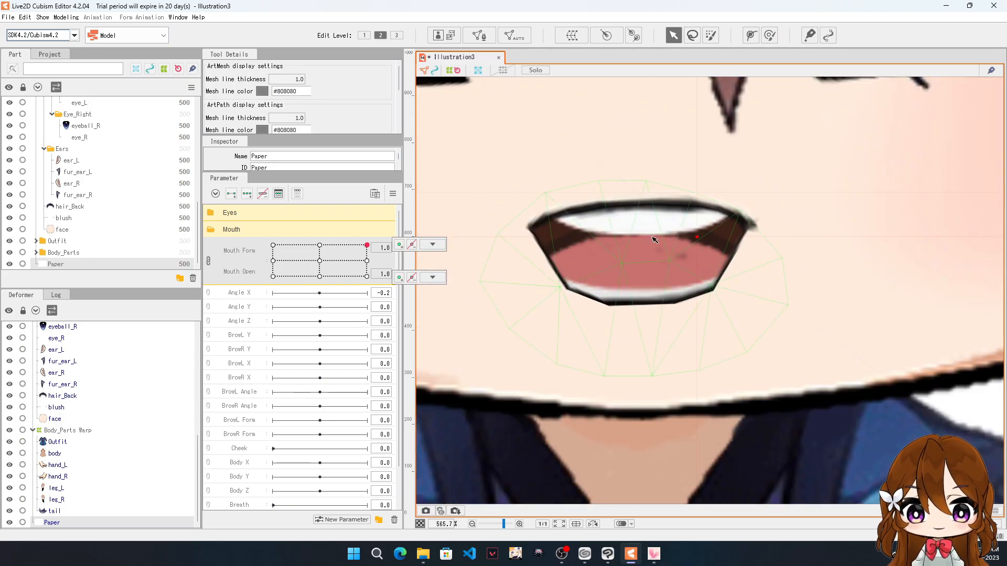
Step: At Mouth Form -1.0 and Mouth Open 0.5, move lip_upper up to part the frowning lips
drag(367, 245, 209, 269)
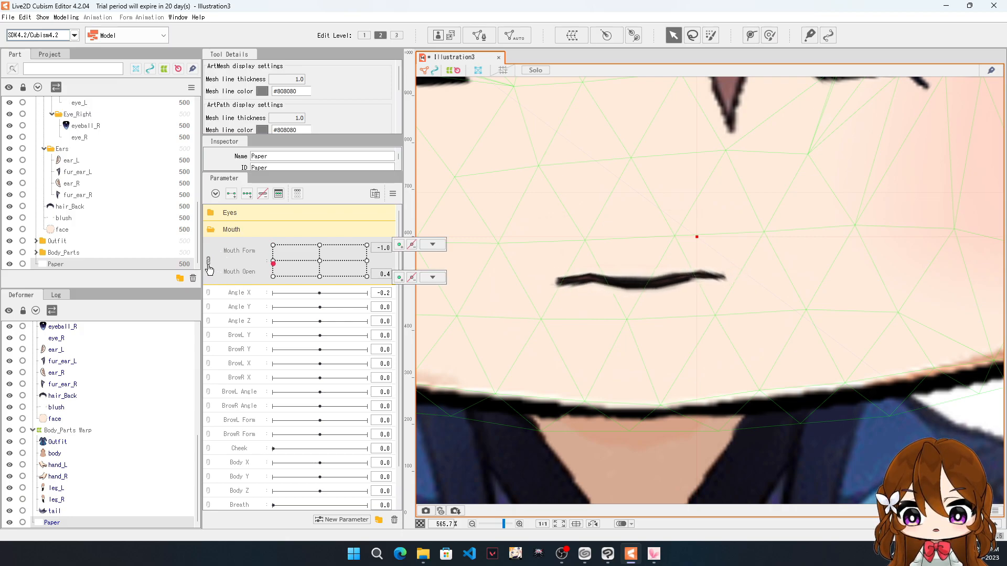
drag(275, 261, 272, 261)
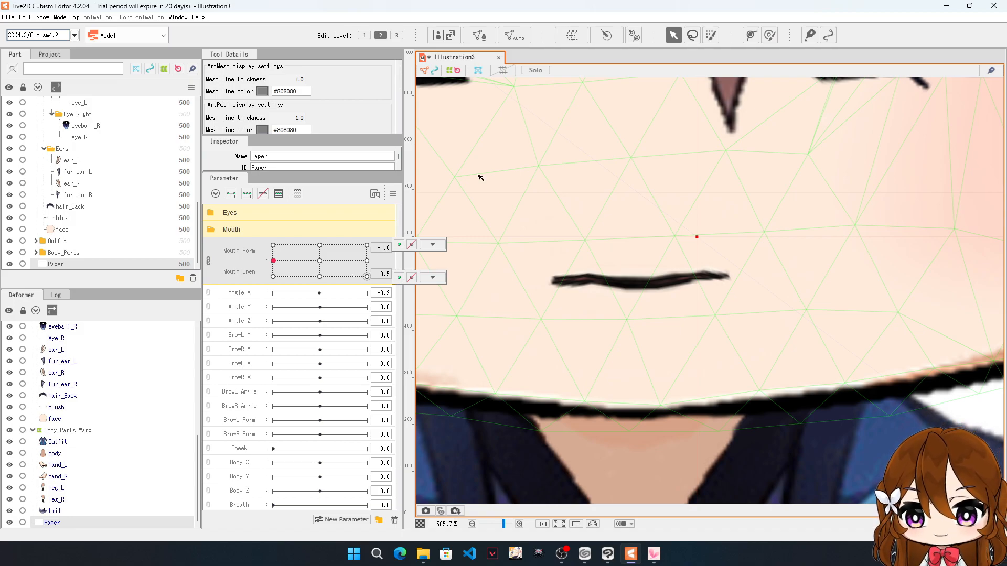
mouse_move(274, 264)
mouse_down()
mouse_move(274, 280)
mouse_move(322, 274)
mouse_move(270, 278)
mouse_move(265, 240)
mouse_move(260, 277)
mouse_move(273, 260)
mouse_up()
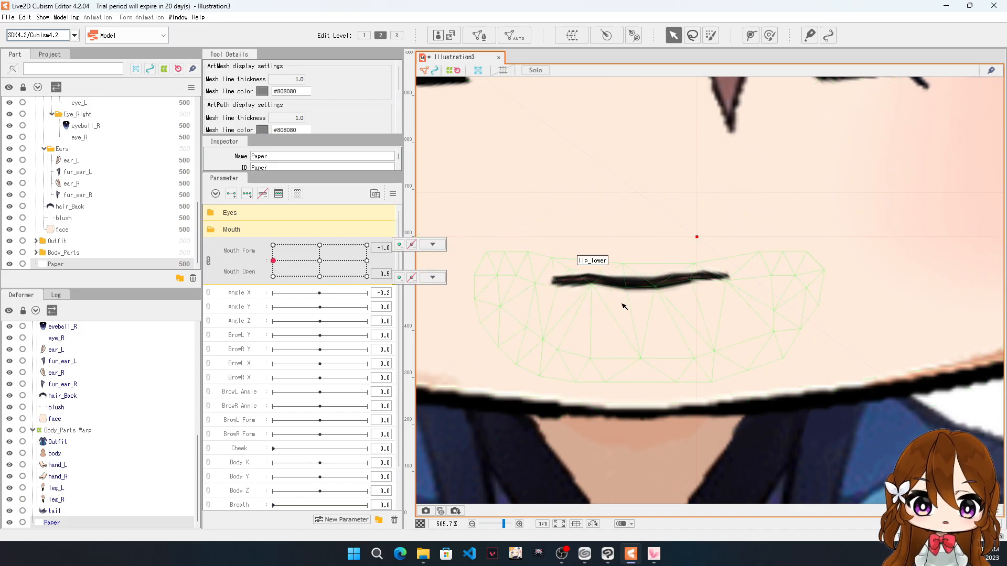
scroll(639, 303, up, 2)
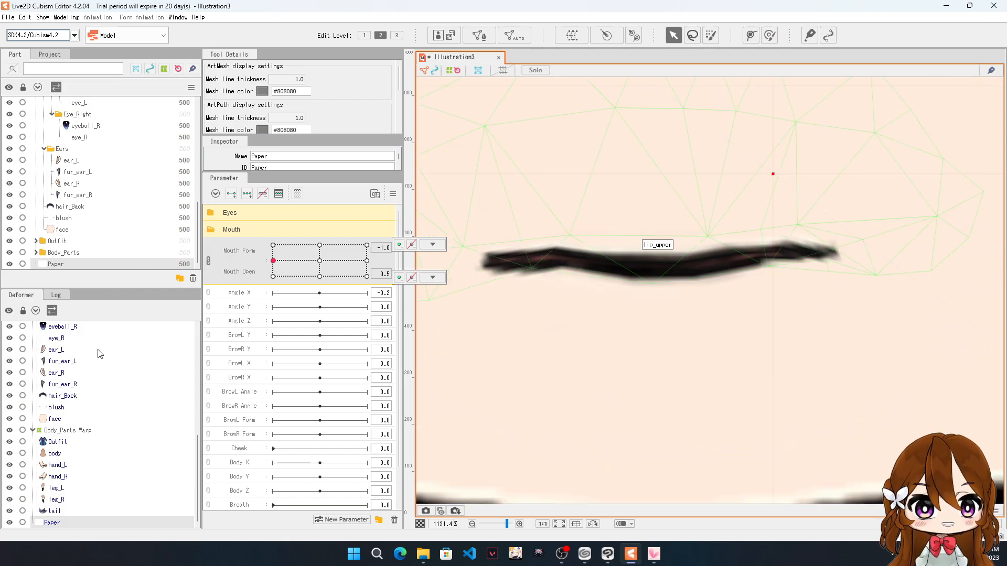
scroll(92, 378, up, 8)
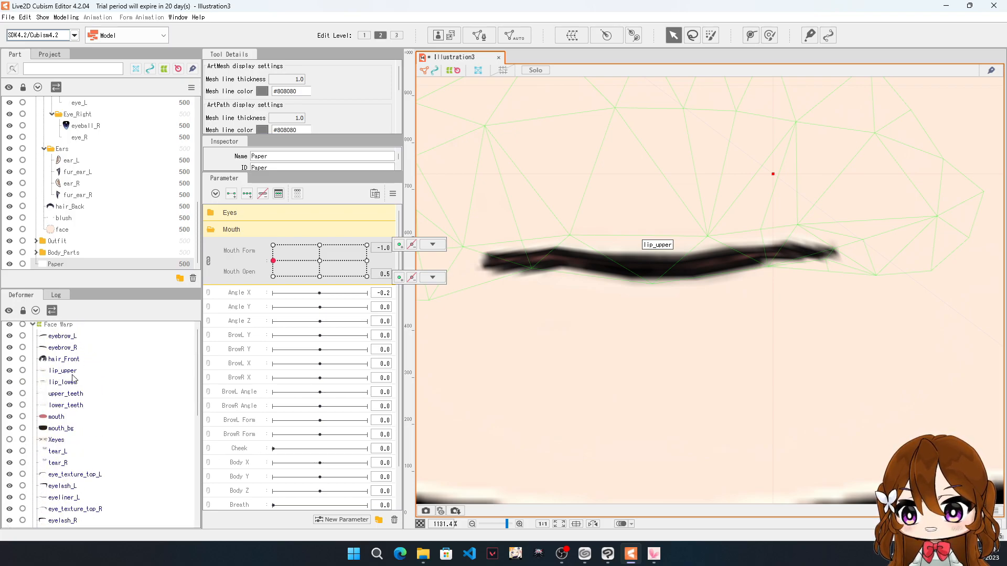
click(72, 373)
scroll(613, 247, down, 2)
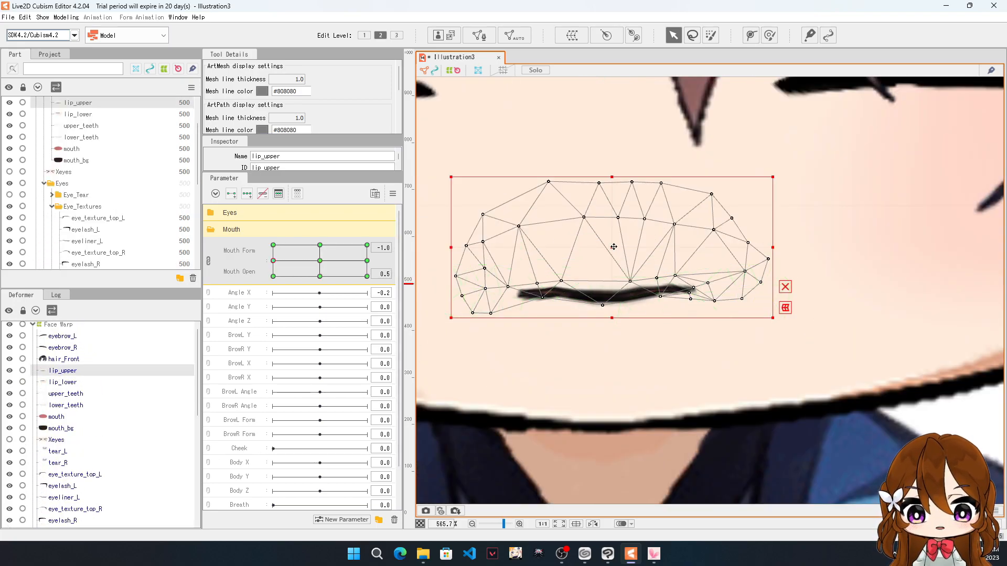
drag(614, 246, 611, 222)
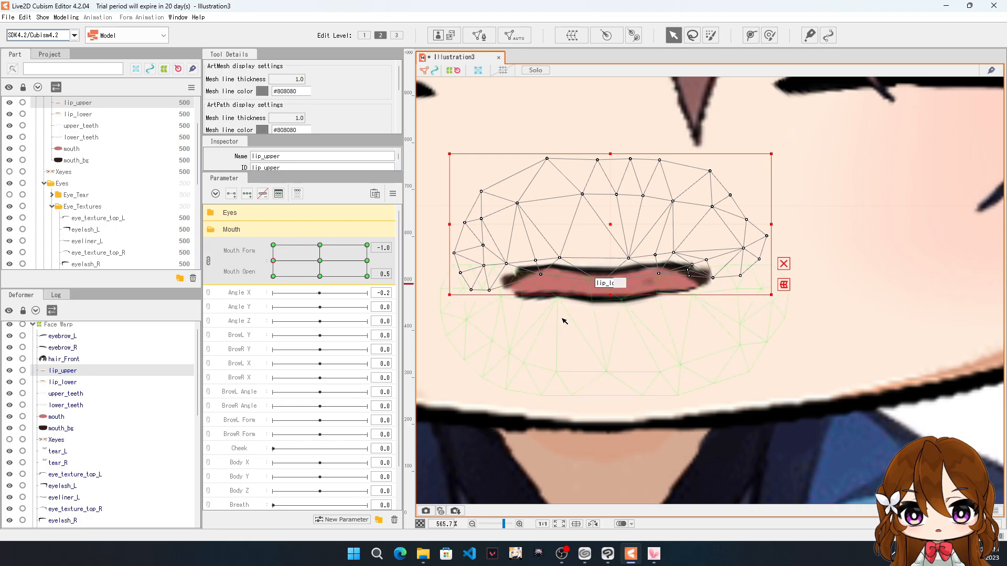
Step: Reshape the left end of lip_upper's mesh so the half-open frown's upper lip slopes down to the left corner
scroll(563, 319, down, 2)
scroll(551, 313, up, 3)
scroll(545, 309, up, 3)
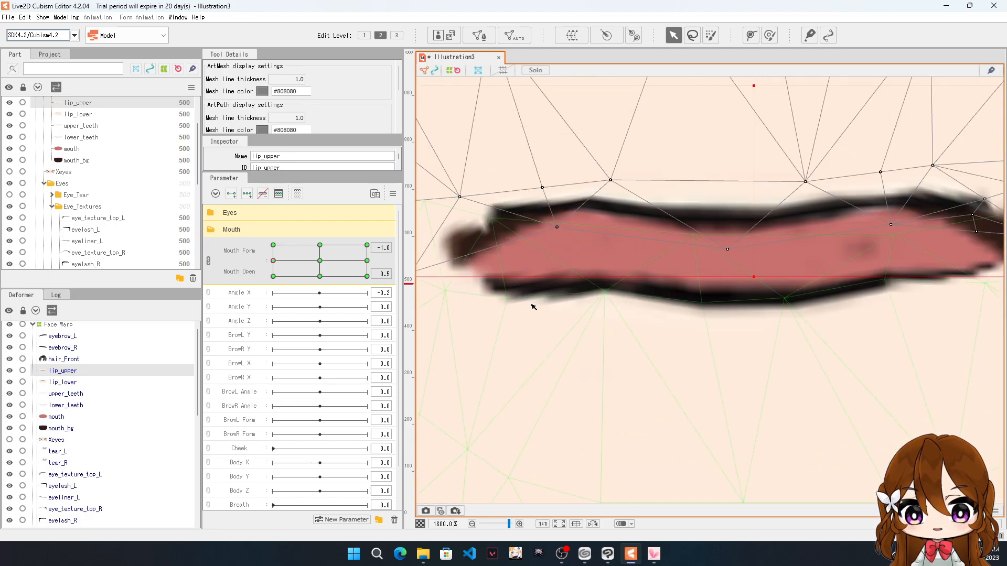
click(458, 216)
drag(458, 217, 458, 224)
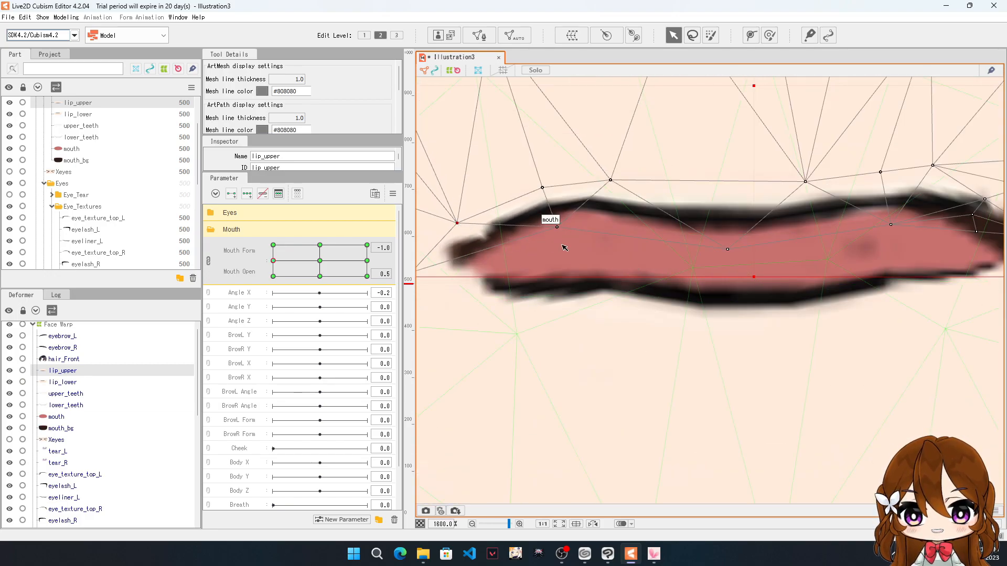
drag(558, 228, 558, 232)
drag(611, 181, 609, 170)
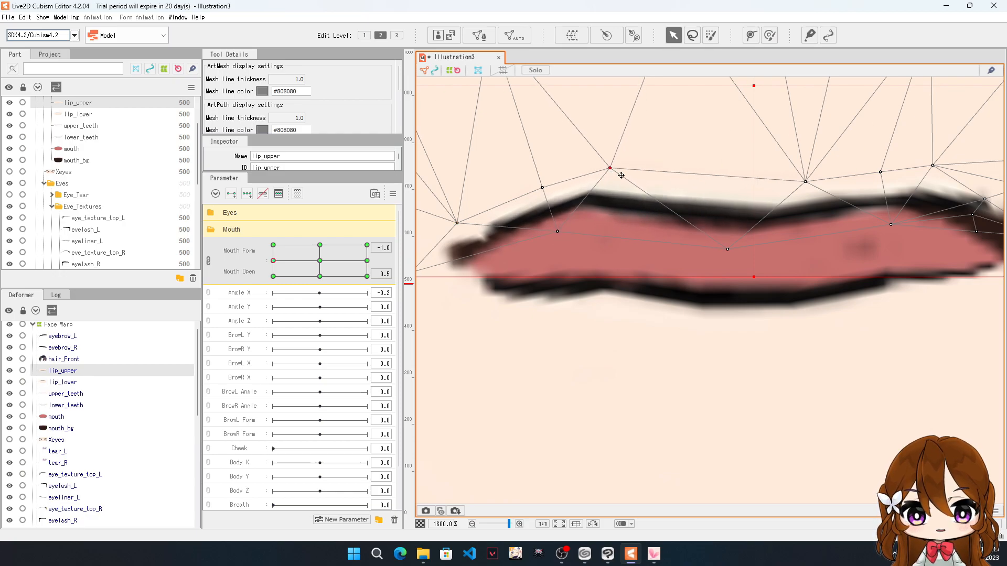
Step: Raise lip_upper's mesh vertices right of centre and adjust the ones near the right corner of the frown
drag(805, 181, 805, 166)
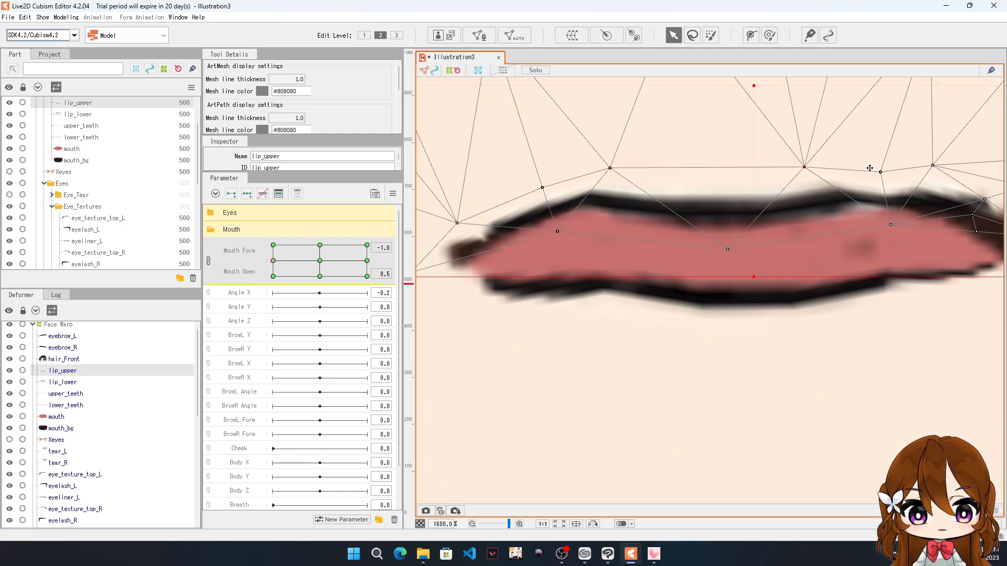
drag(886, 176, 940, 155)
scroll(864, 177, down, 2)
scroll(972, 213, up, 1)
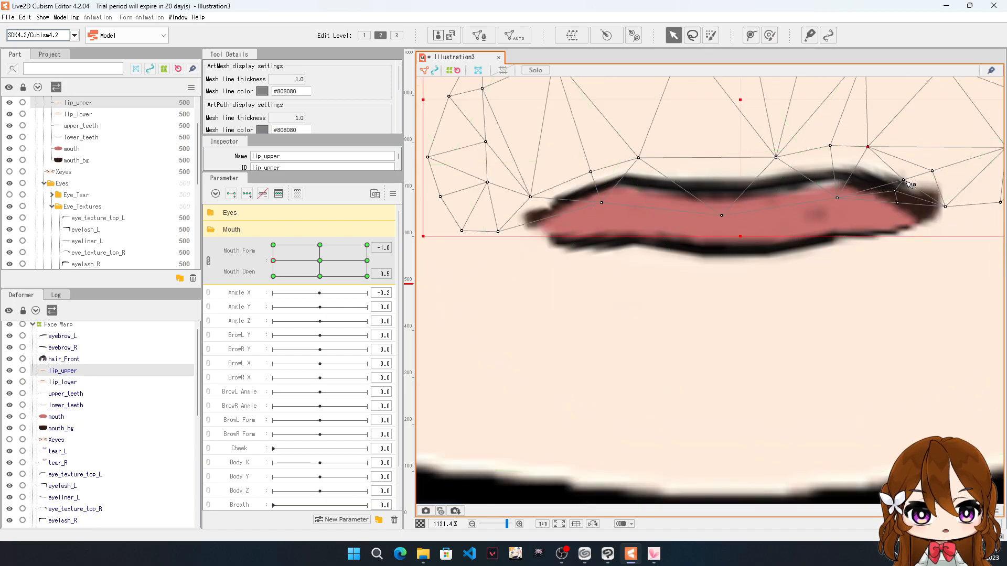
drag(907, 177, 905, 181)
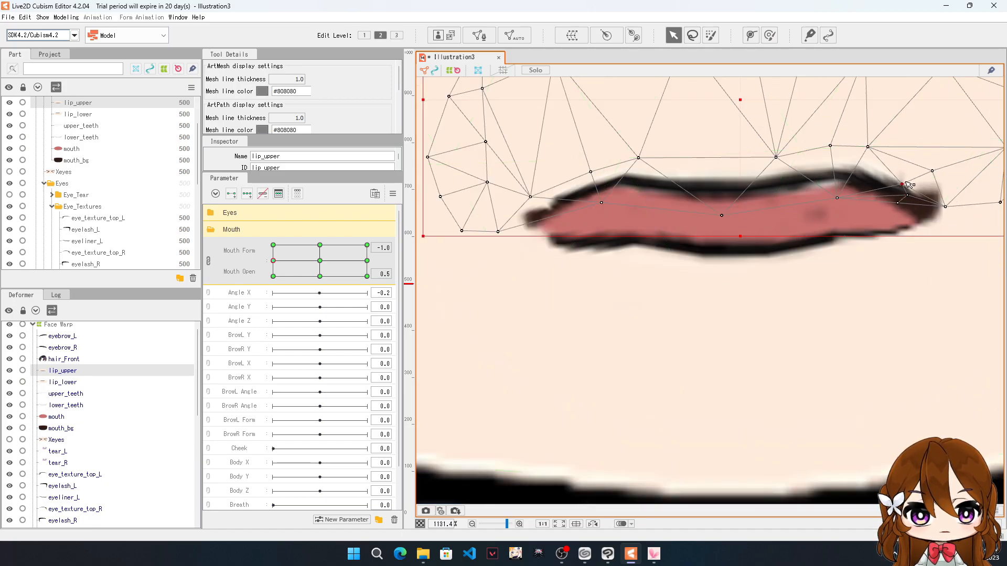
Step: Move lip_lower's left-corner vertices up and outward so the lower lip meets the upper lip
click(62, 382)
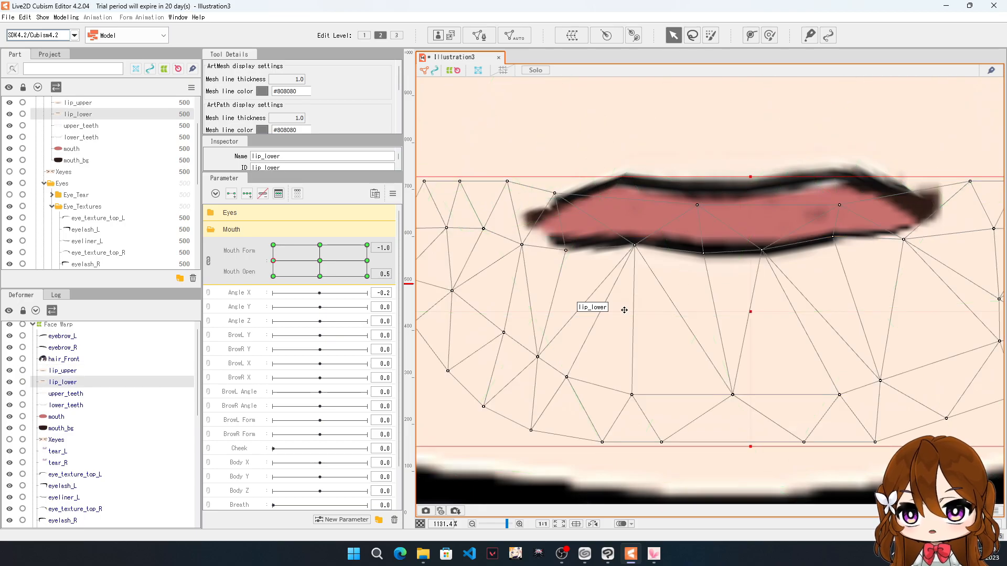
mouse_move(554, 194)
mouse_down()
mouse_move(542, 155)
mouse_move(544, 196)
mouse_up()
drag(567, 253, 549, 185)
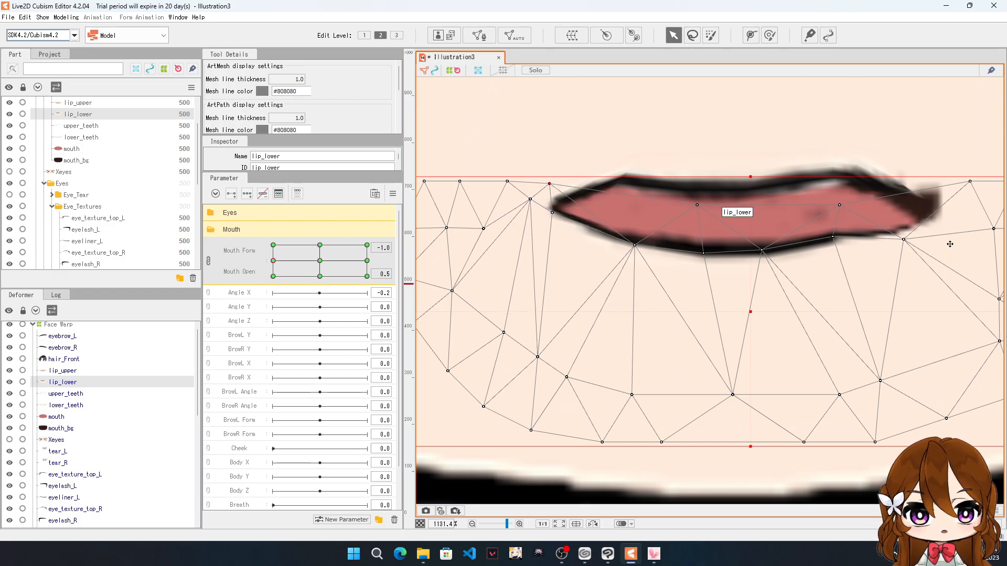
Step: Reshape lip_lower's right end so the lower lip curves smoothly up to the right corner
scroll(622, 144, down, 3)
scroll(763, 139, up, 3)
drag(831, 187, 848, 131)
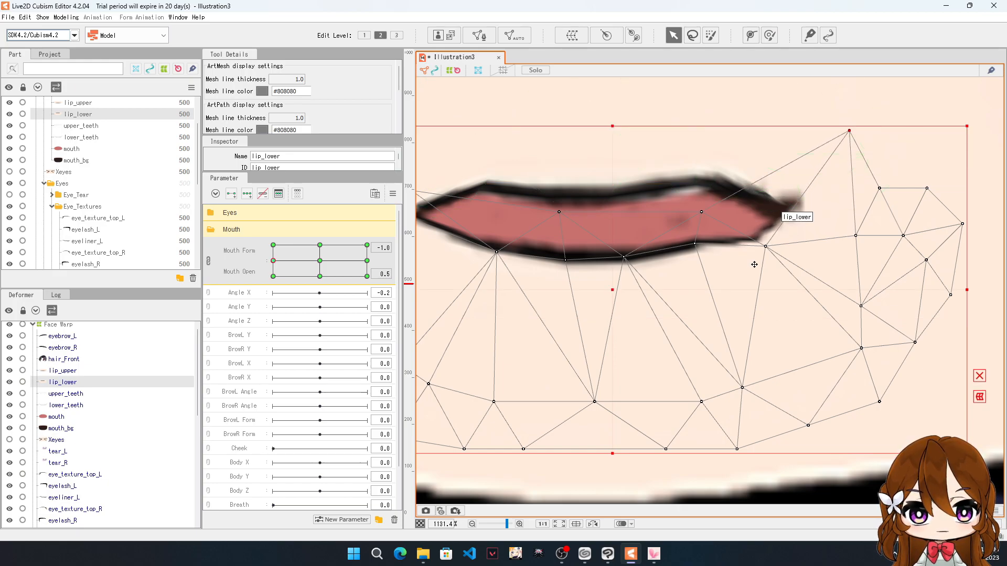
drag(766, 246, 782, 227)
drag(698, 248, 703, 252)
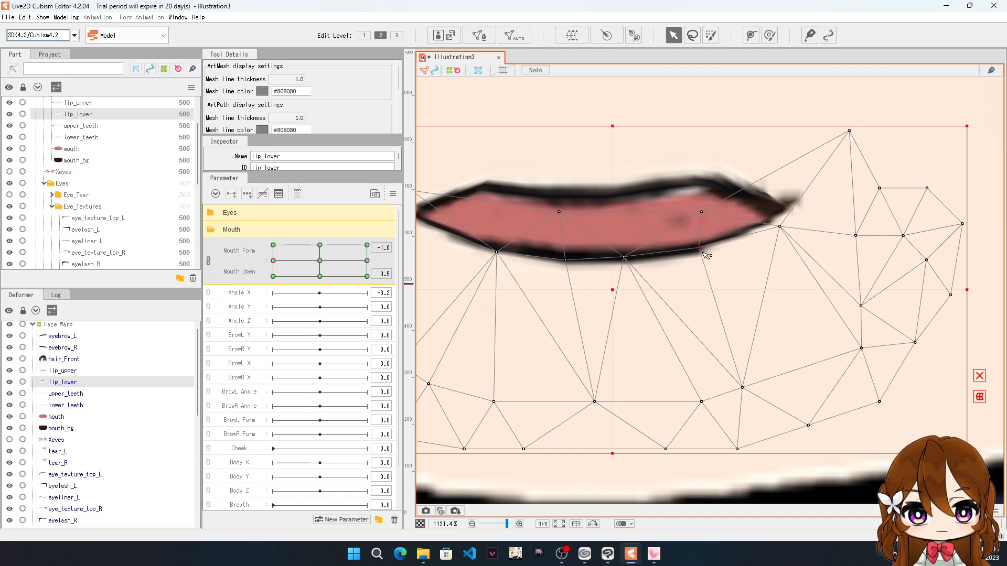
Step: Adjust lip_upper's right-corner vertices to tuck the protruding lip end into the corner of the mouth
click(705, 209)
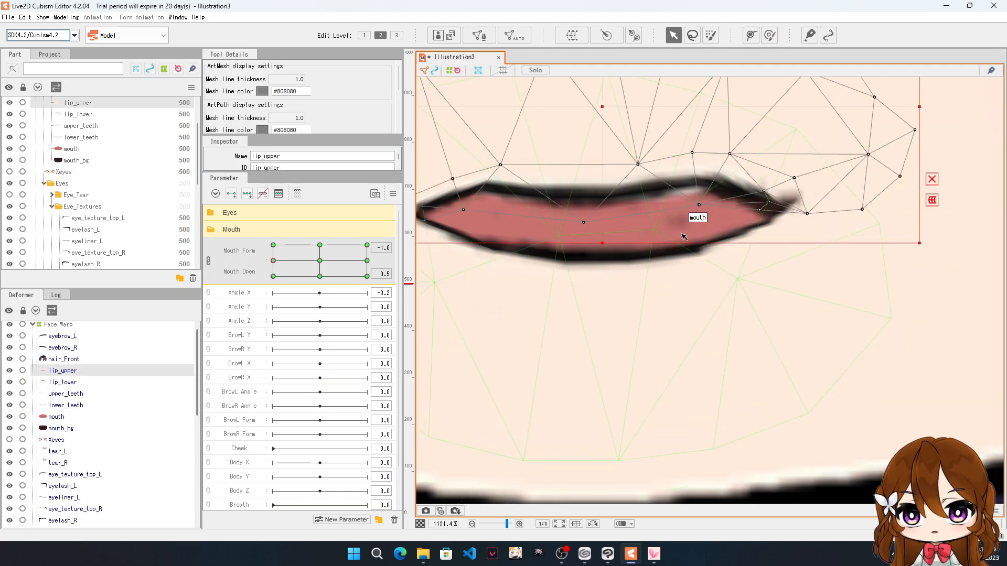
drag(807, 214, 810, 215)
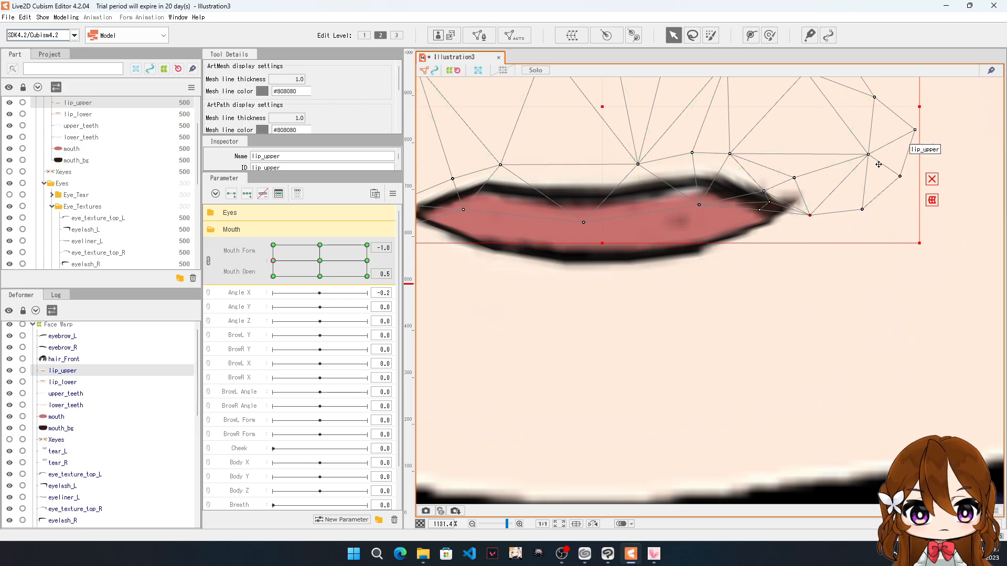
drag(899, 177, 918, 207)
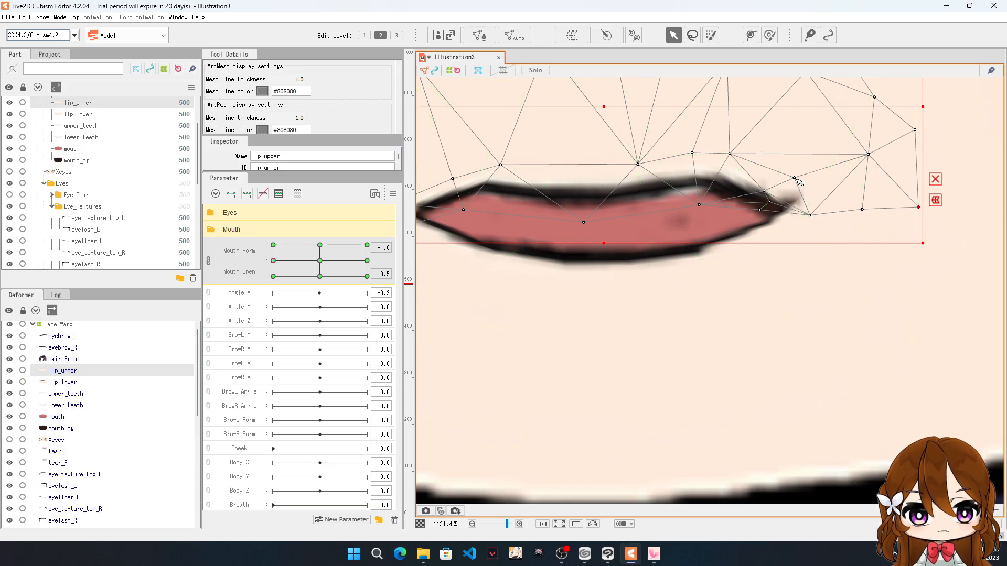
drag(798, 179, 790, 226)
drag(763, 191, 766, 190)
drag(733, 156, 729, 161)
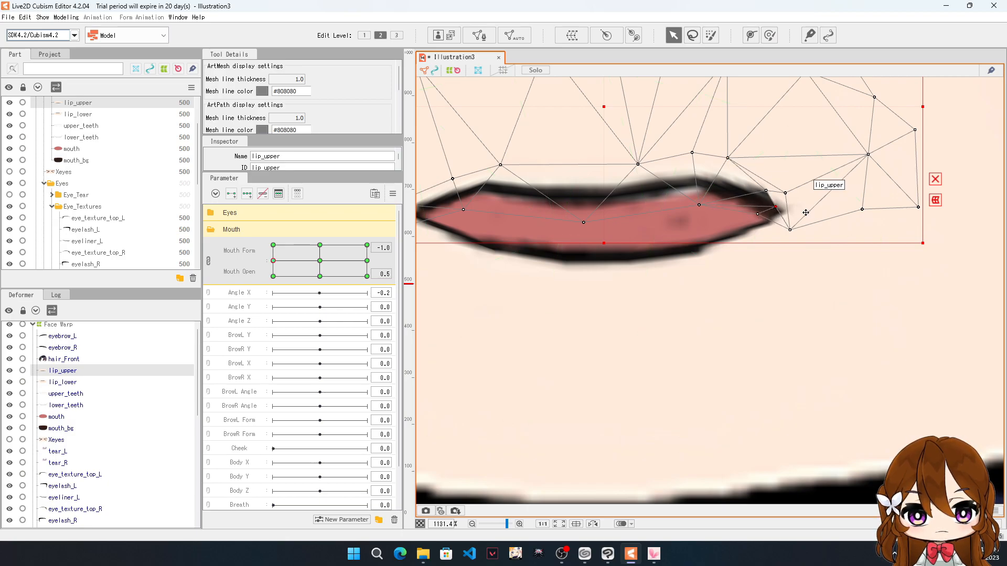
scroll(806, 213, down, 2)
Step: Refine lip_upper's tip vertices at close range so the right mouth corner closes neatly against lip_lower
click(64, 382)
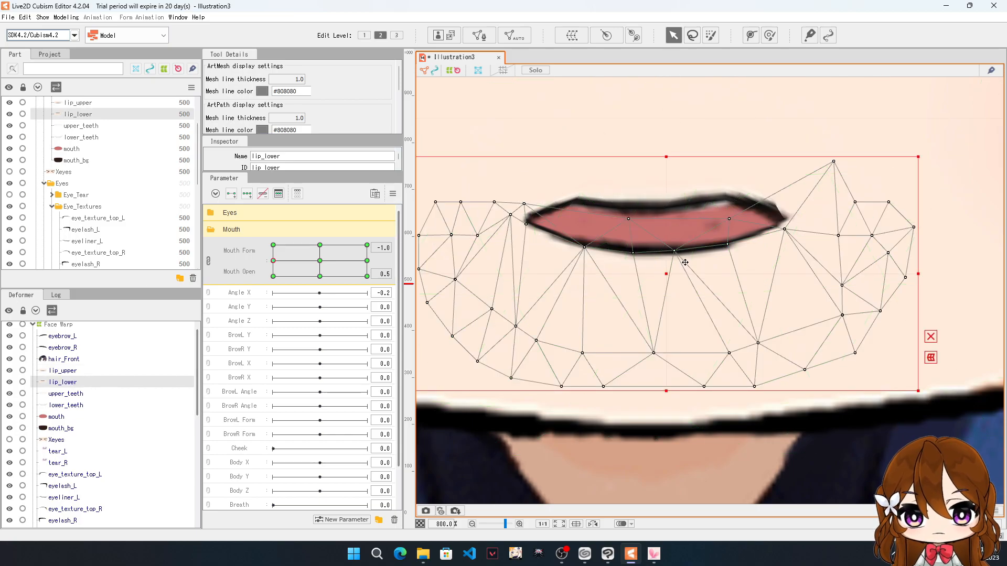
scroll(785, 196, up, 2)
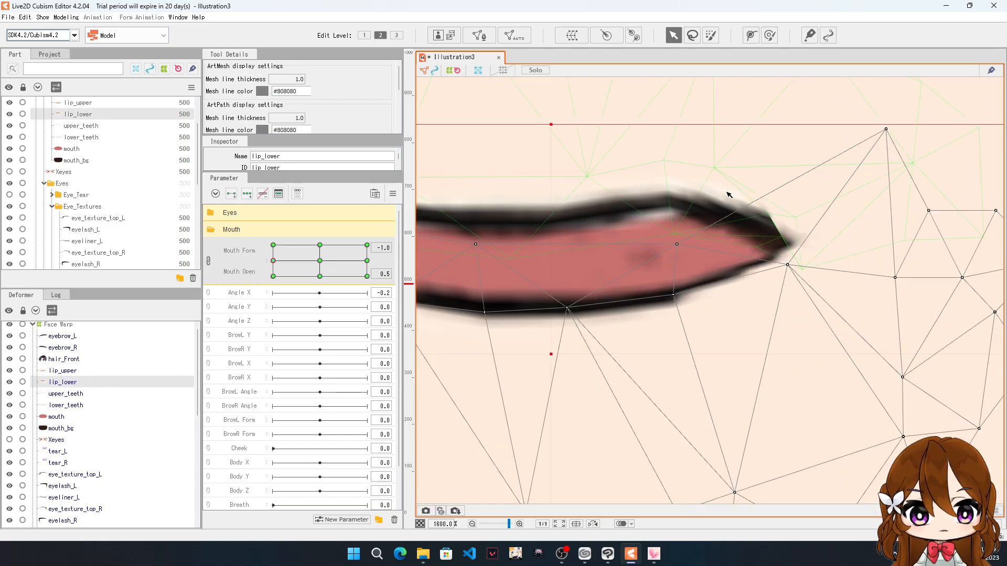
click(63, 371)
scroll(775, 195, up, 2)
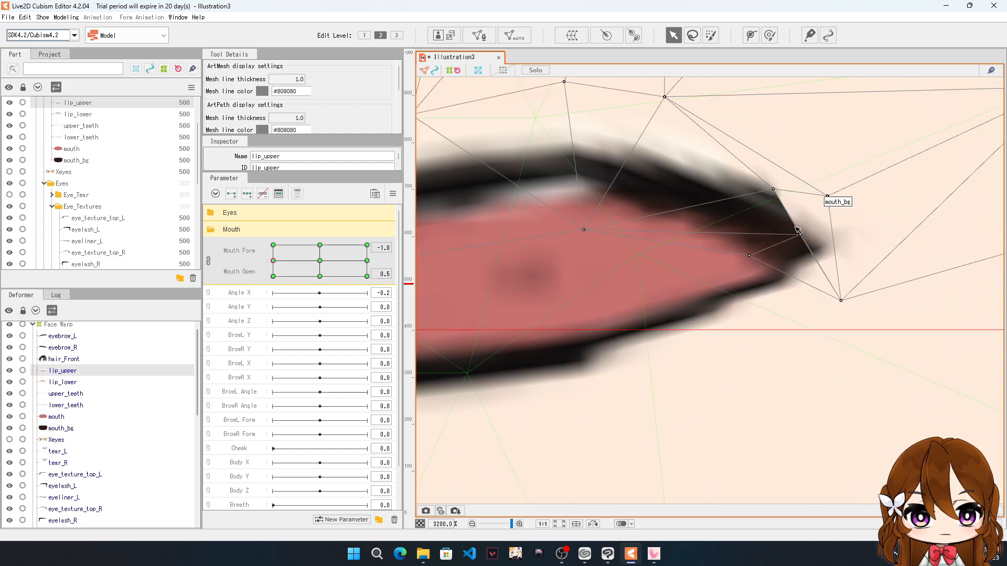
drag(776, 191, 774, 206)
drag(799, 236, 777, 250)
drag(841, 300, 894, 364)
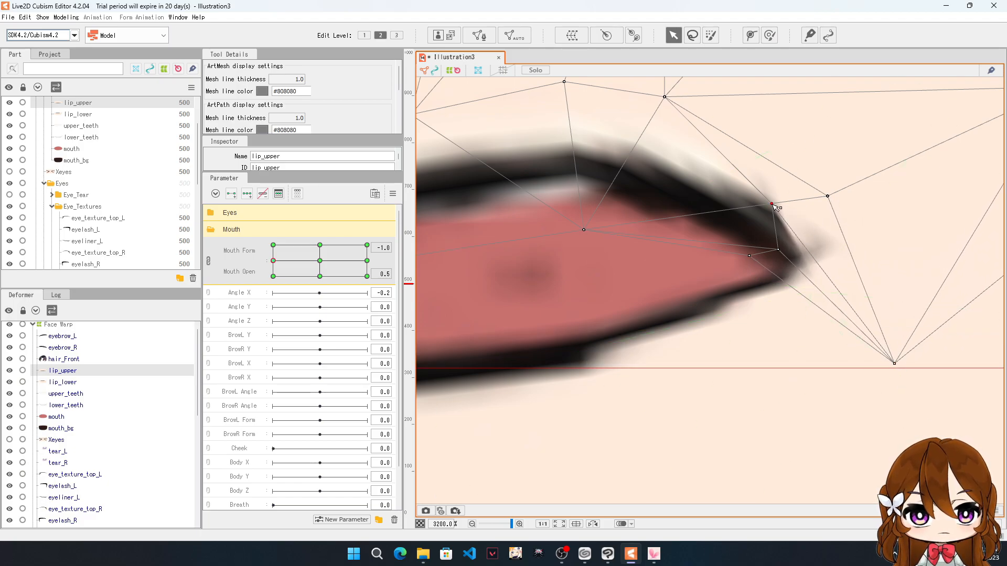
drag(772, 204, 764, 211)
Step: Smooth the right-hand peak of lip_upper by shifting its upper-edge and inner vertices slightly outward
drag(665, 97, 668, 116)
drag(565, 82, 592, 96)
drag(669, 116, 681, 118)
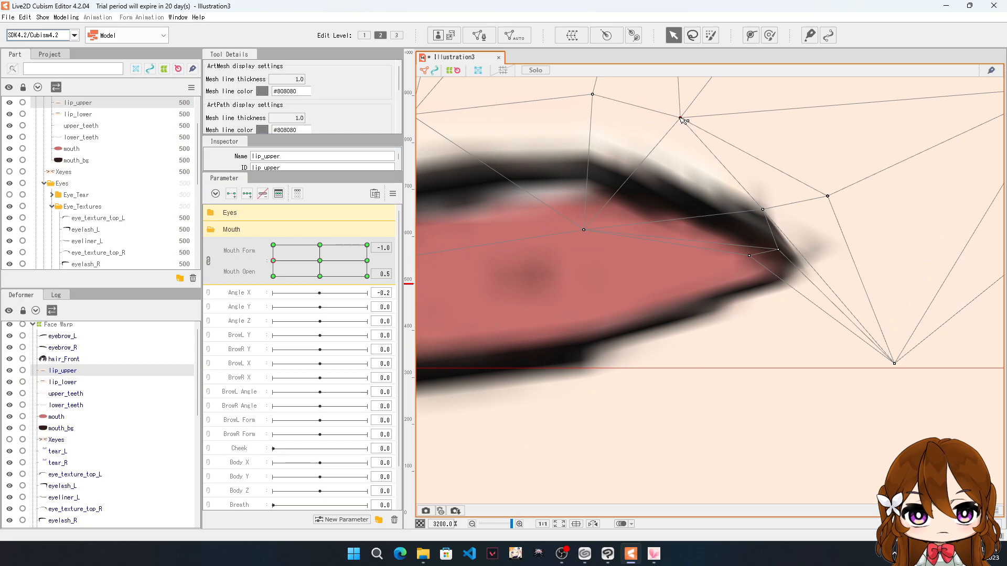
drag(584, 231, 601, 220)
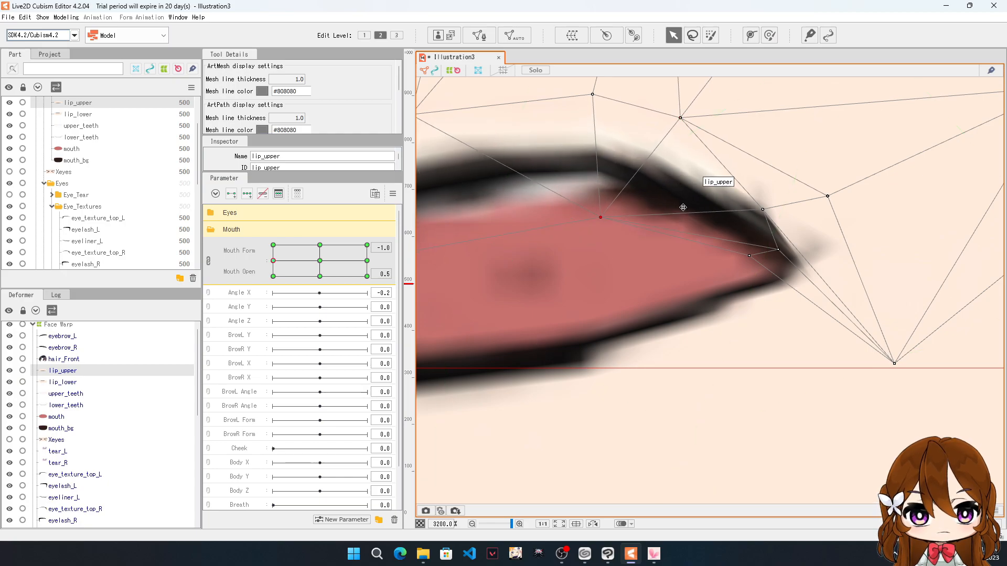
scroll(688, 215, down, 4)
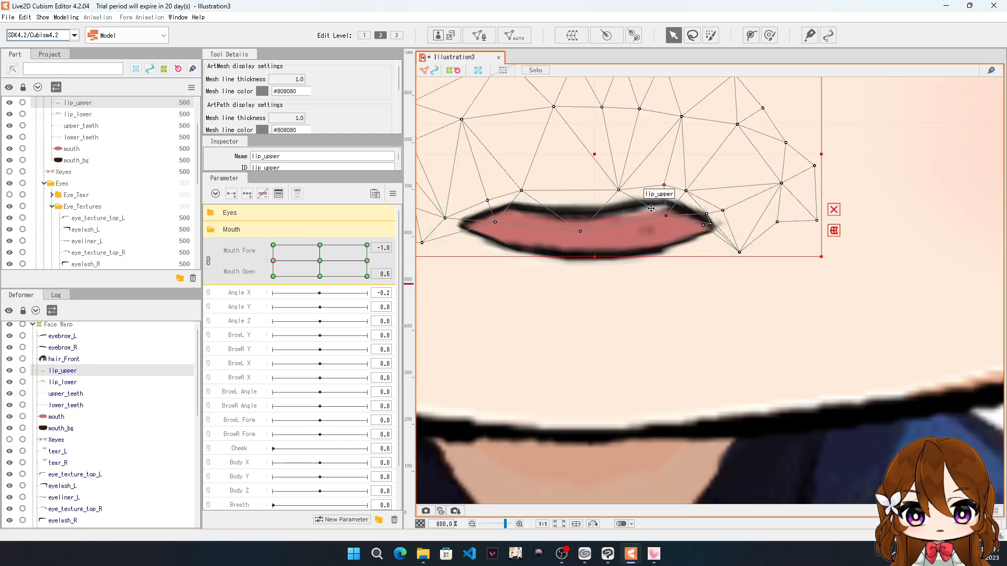
drag(666, 187, 685, 194)
scroll(715, 272, down, 1)
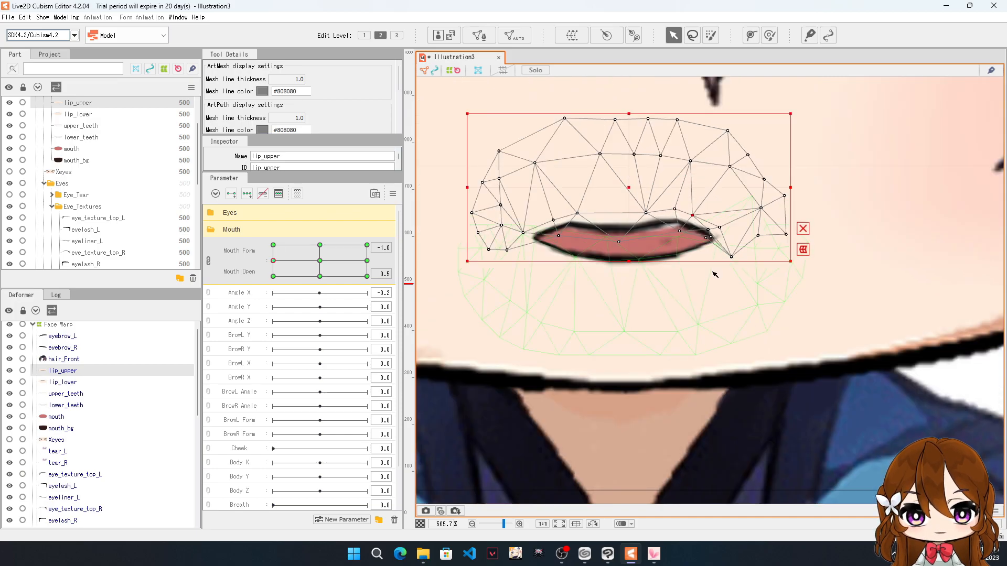
Step: Lower lip_lower's bottom-edge and inner vertices to give the half-open frown a fuller lower curve
scroll(733, 266, up, 1)
scroll(733, 266, up, 1)
scroll(734, 225, down, 2)
scroll(735, 225, up, 2)
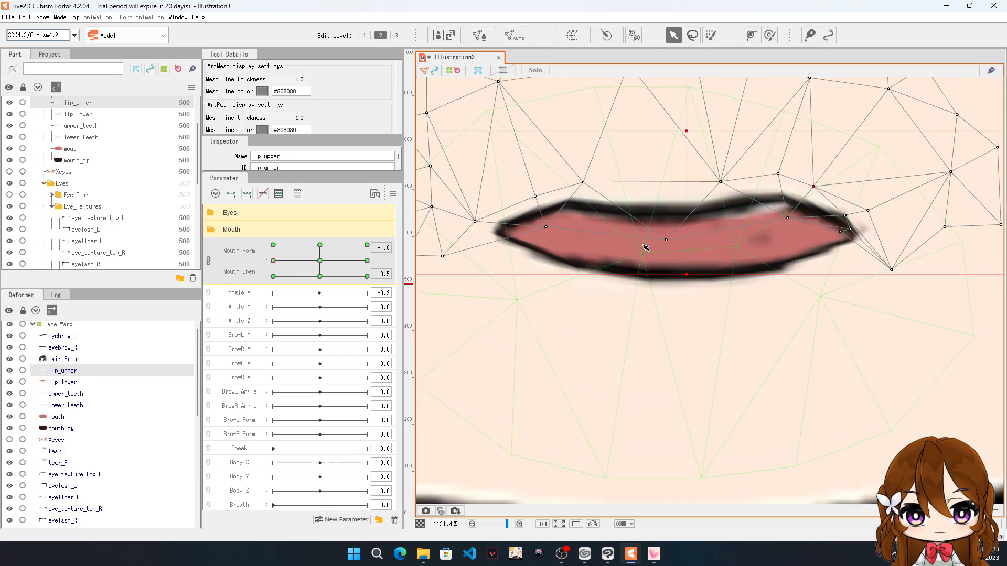
click(56, 387)
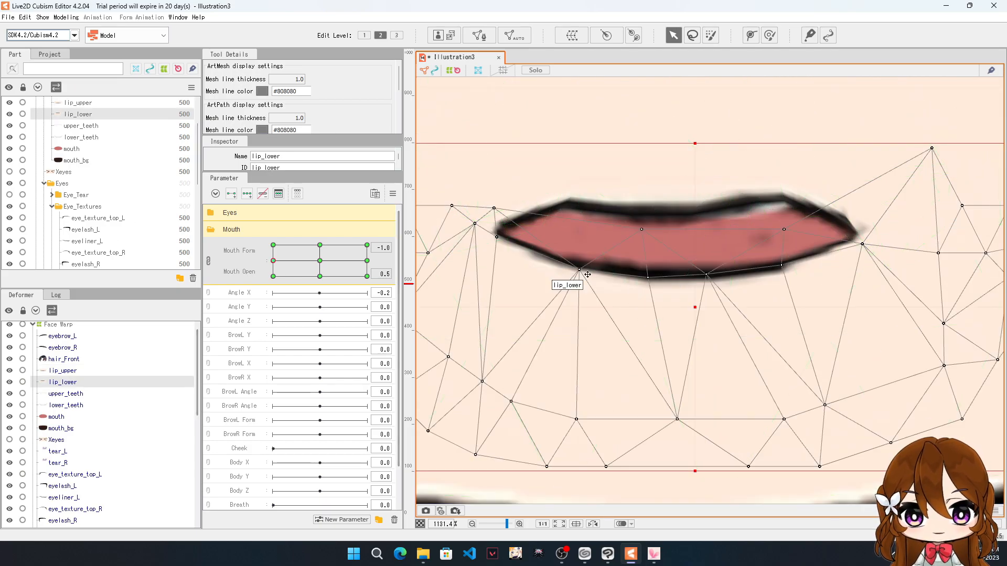
drag(568, 277, 560, 280)
drag(655, 280, 709, 284)
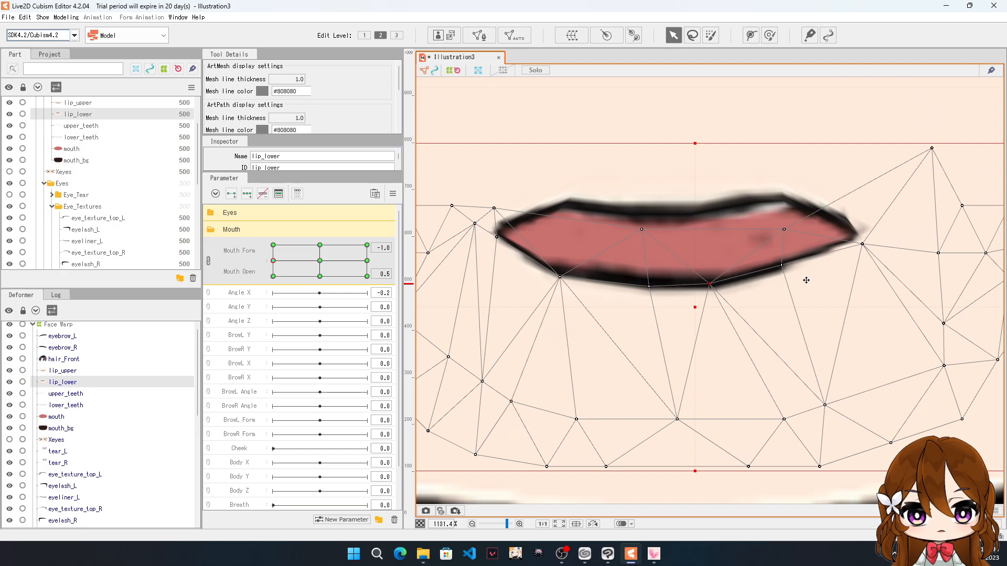
drag(784, 266, 790, 272)
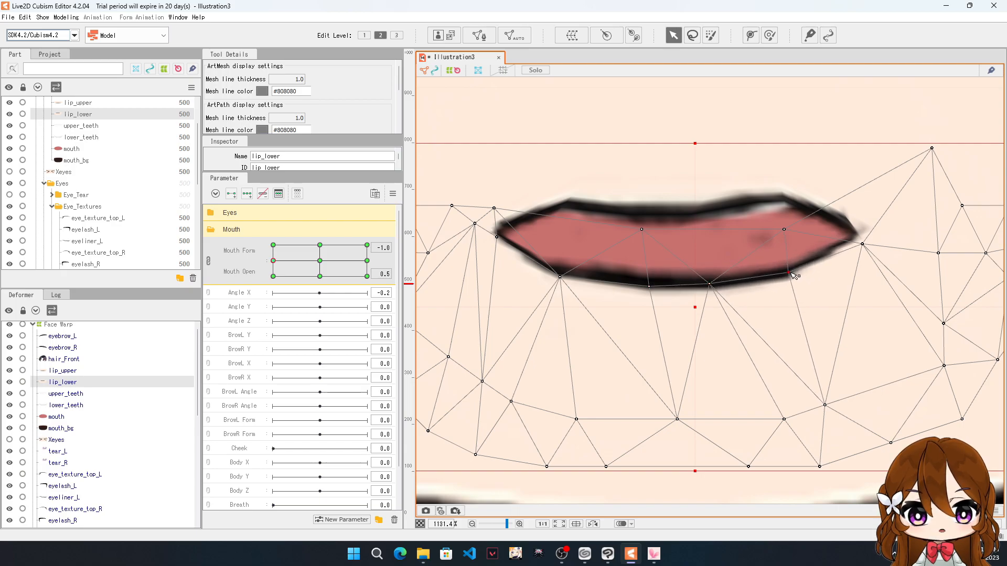
drag(783, 229, 787, 239)
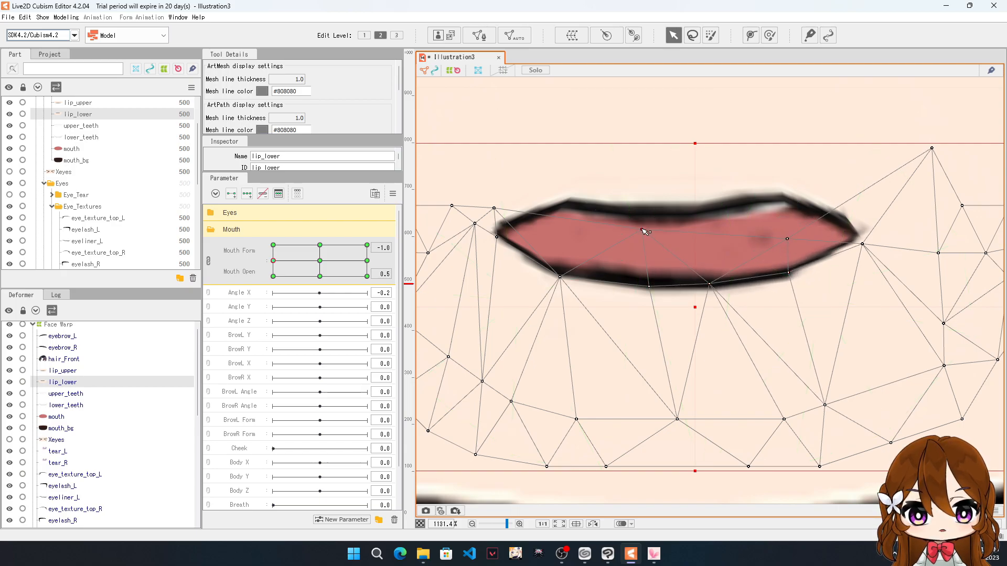
drag(643, 230, 640, 250)
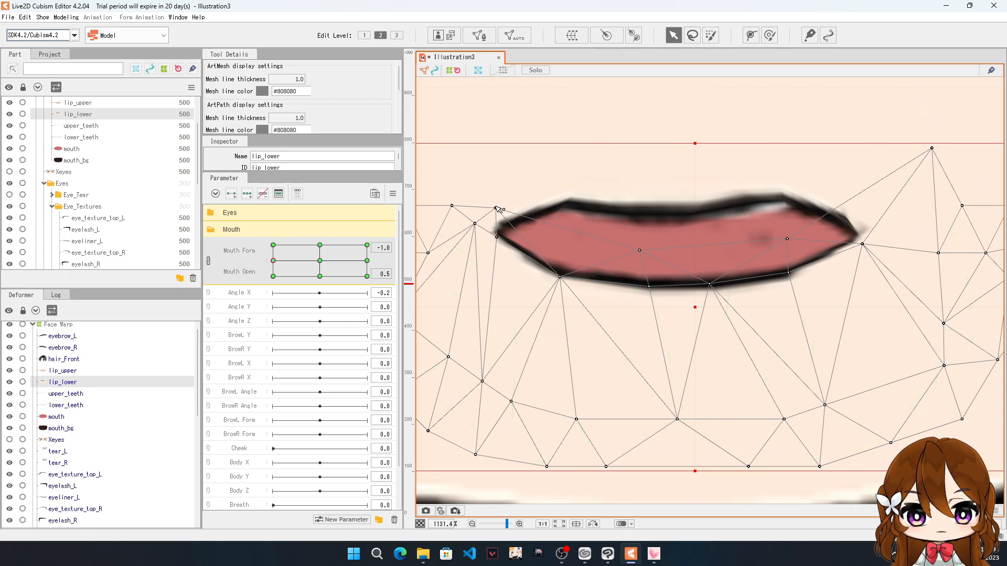
Step: Move upper_teeth slightly up so it sits behind the upper lip of the half-open frown
scroll(577, 213, down, 2)
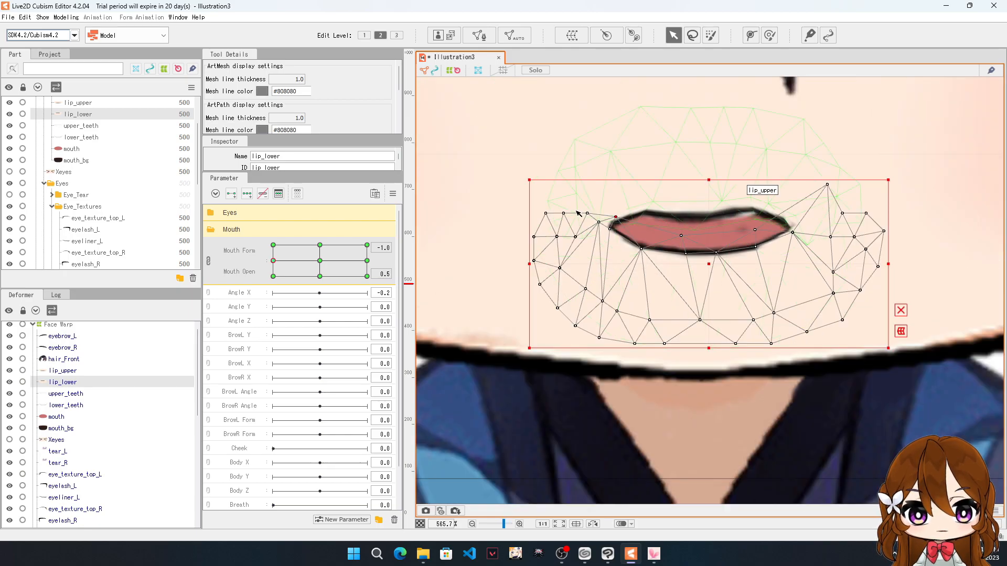
scroll(577, 213, up, 1)
scroll(523, 223, down, 2)
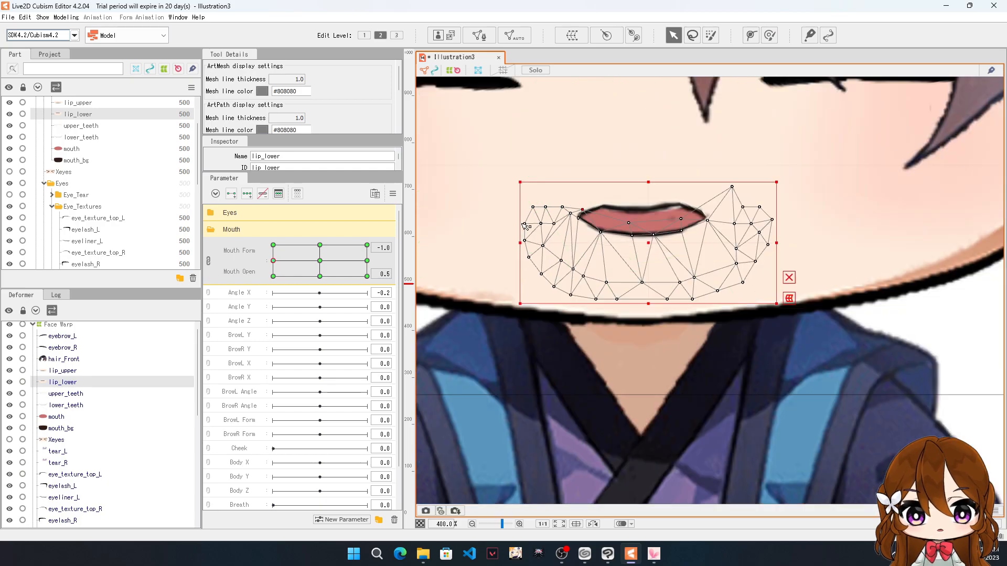
scroll(635, 225, up, 3)
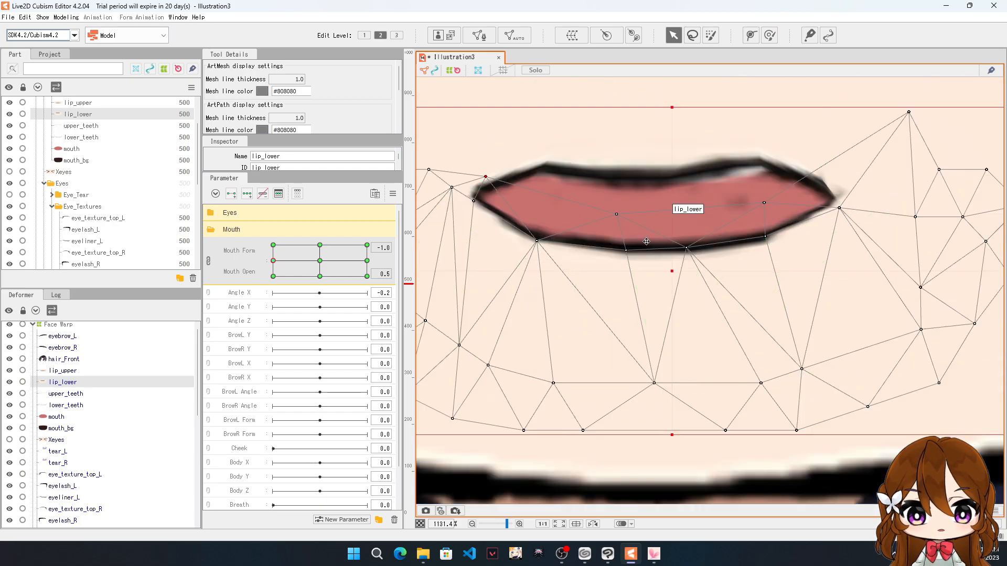
click(64, 394)
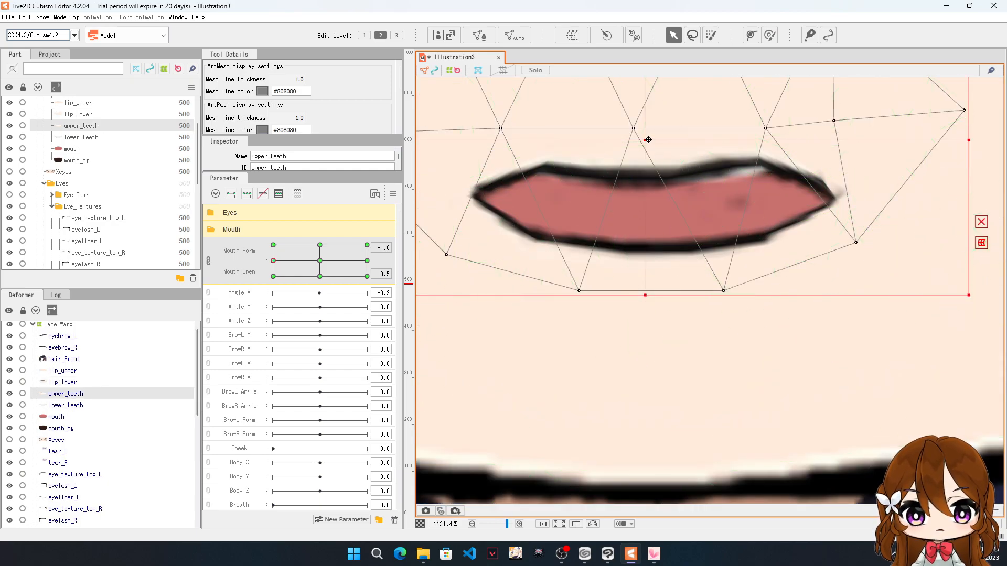
drag(648, 134, 647, 127)
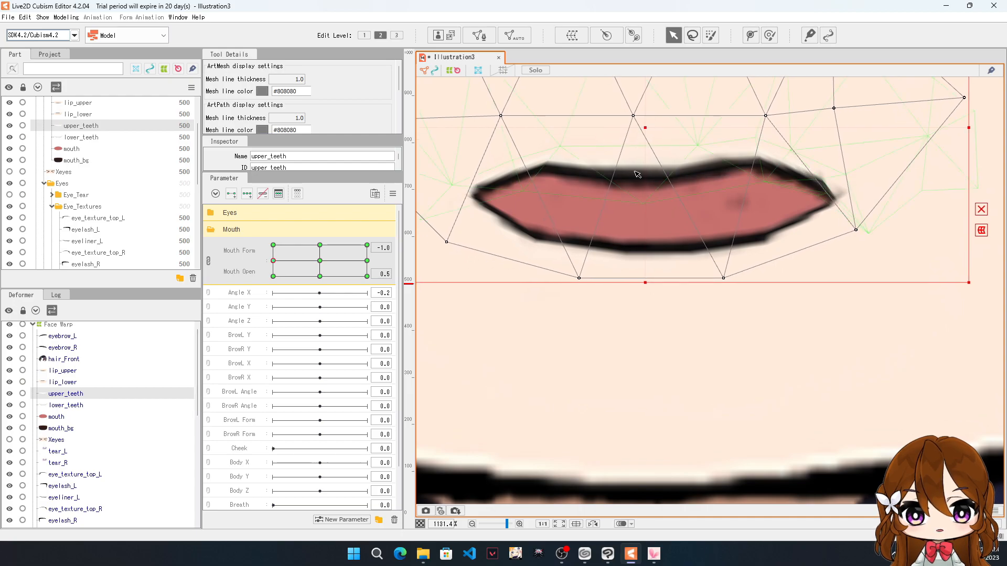
Step: Deselect the teeth and inspect the half-open frown on the face at Mouth Form -1.0 and Mouth Open 0.5
scroll(637, 176, down, 4)
click(905, 362)
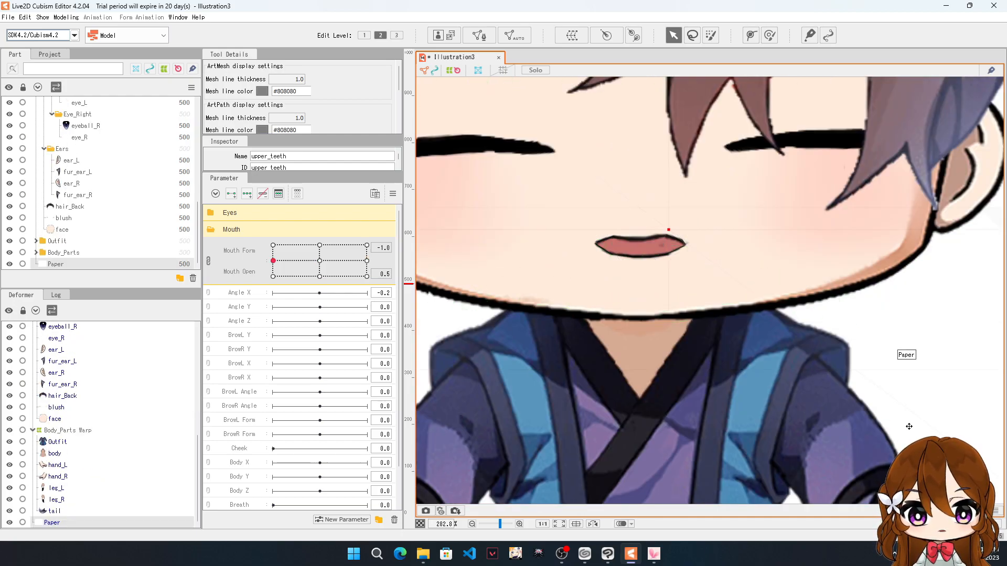
mouse_move(274, 260)
mouse_down()
mouse_move(272, 277)
mouse_move(268, 260)
mouse_up()
click(654, 302)
scroll(653, 302, down, 3)
scroll(658, 324, up, 4)
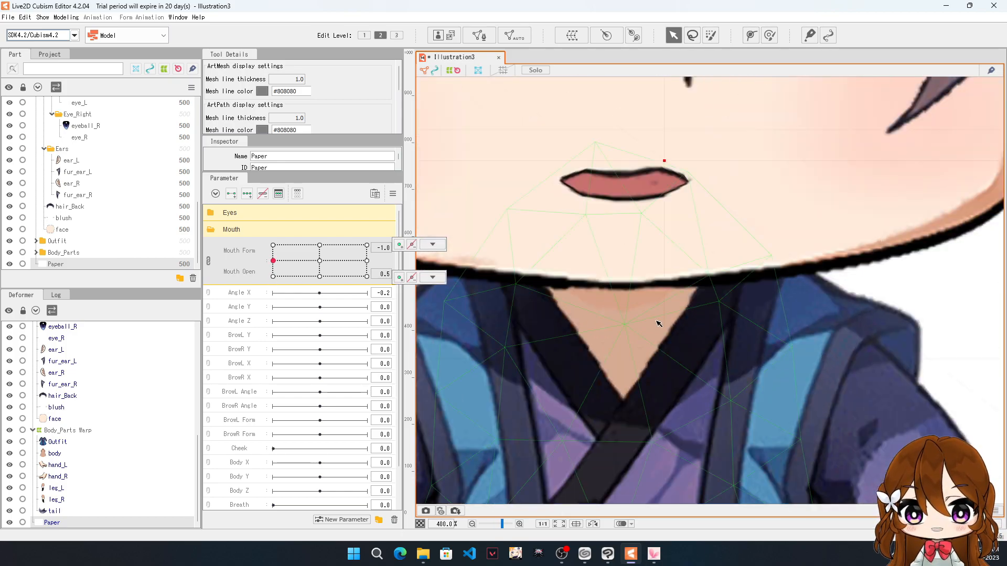
Step: Switch the mouth to the keyform at Mouth Form -1.0 and Mouth Open 1.0
drag(277, 262, 273, 246)
click(430, 245)
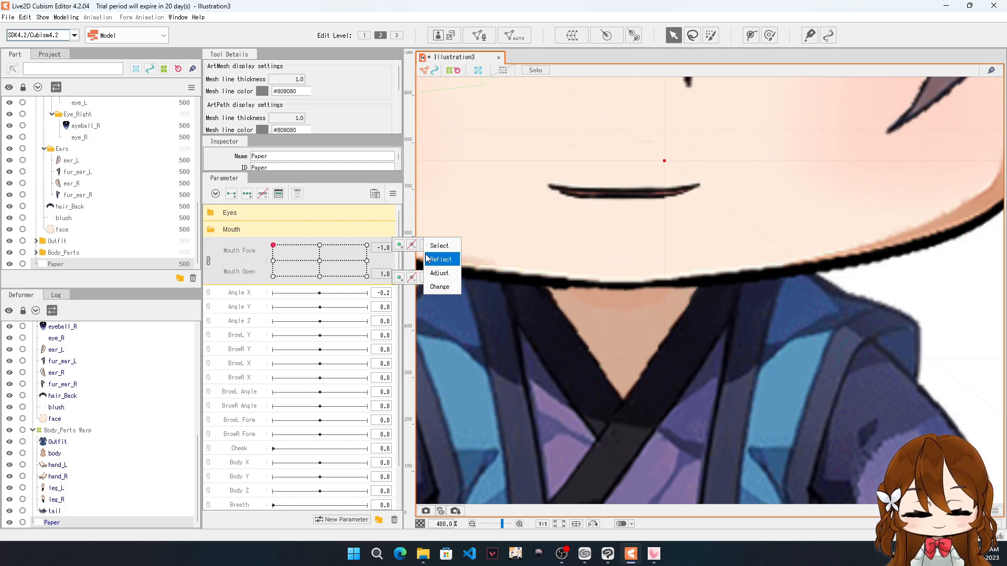
scroll(629, 184, up, 1)
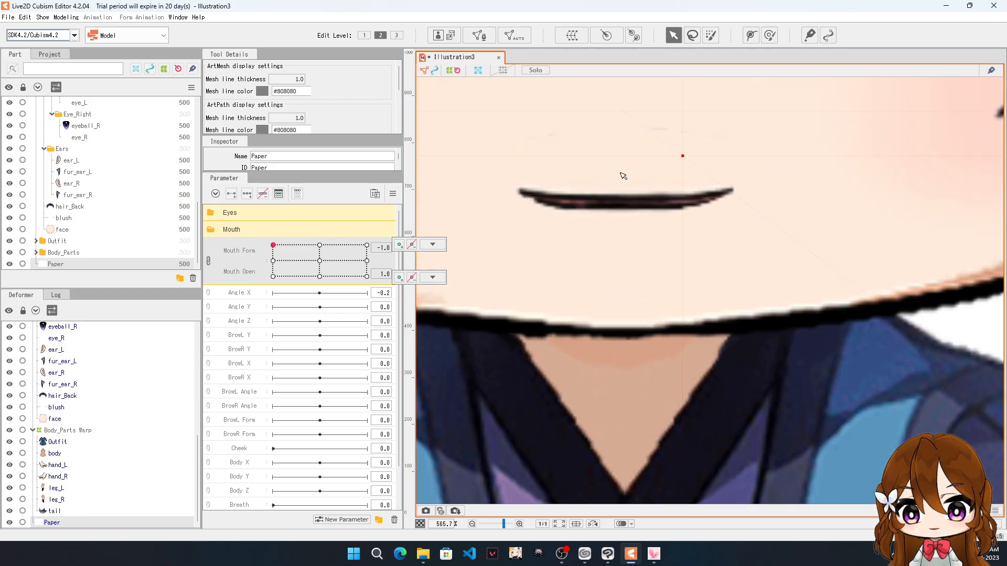
scroll(632, 185, up, 1)
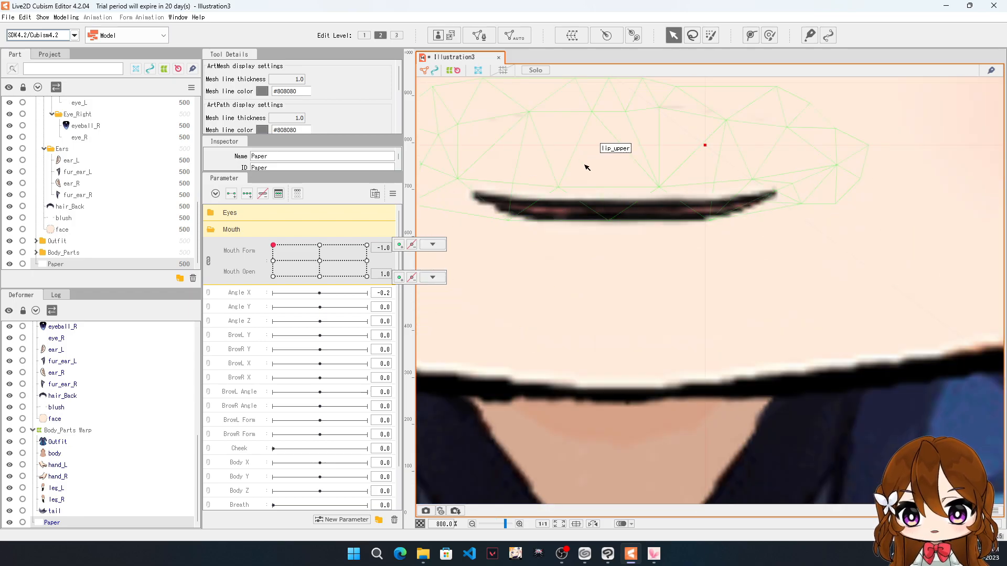
Step: Raise lip_upper's left-hand upper and lower vertices and lower its outer corner vertex to start the wide-open frown's arch
click(664, 209)
scroll(678, 233, down, 1)
scroll(679, 233, up, 1)
scroll(679, 233, down, 1)
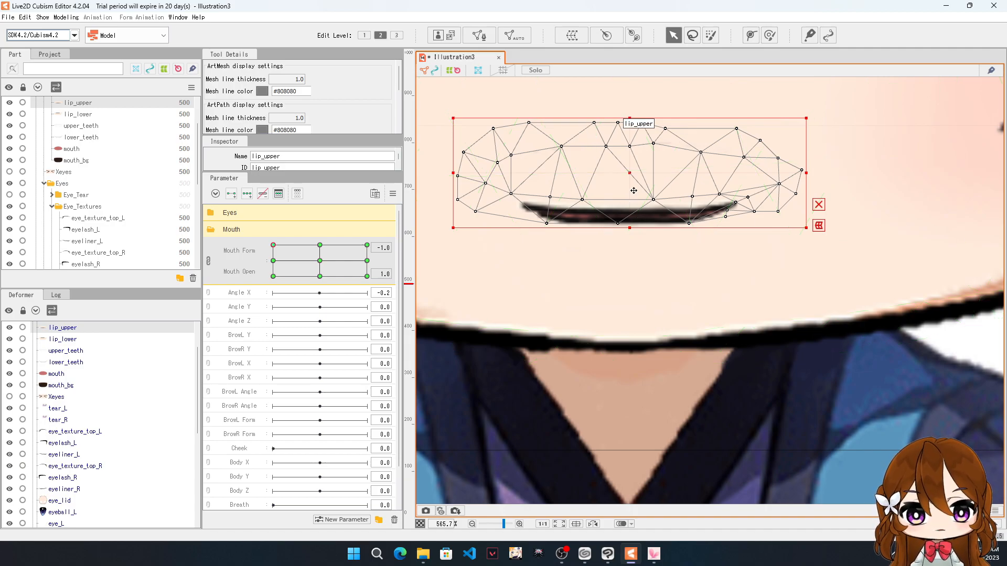
scroll(621, 181, down, 1)
scroll(598, 173, up, 2)
scroll(581, 195, up, 2)
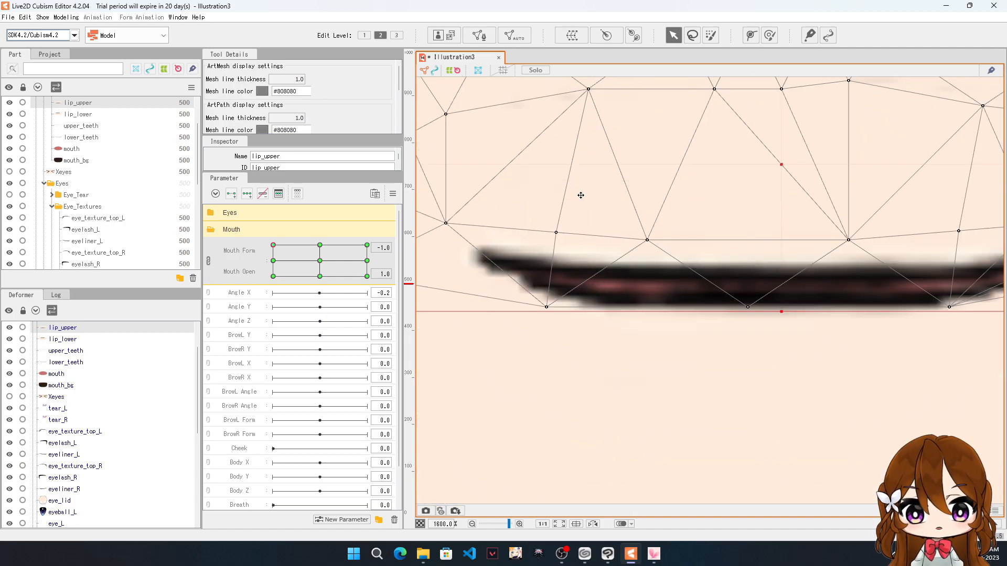
drag(556, 232, 554, 192)
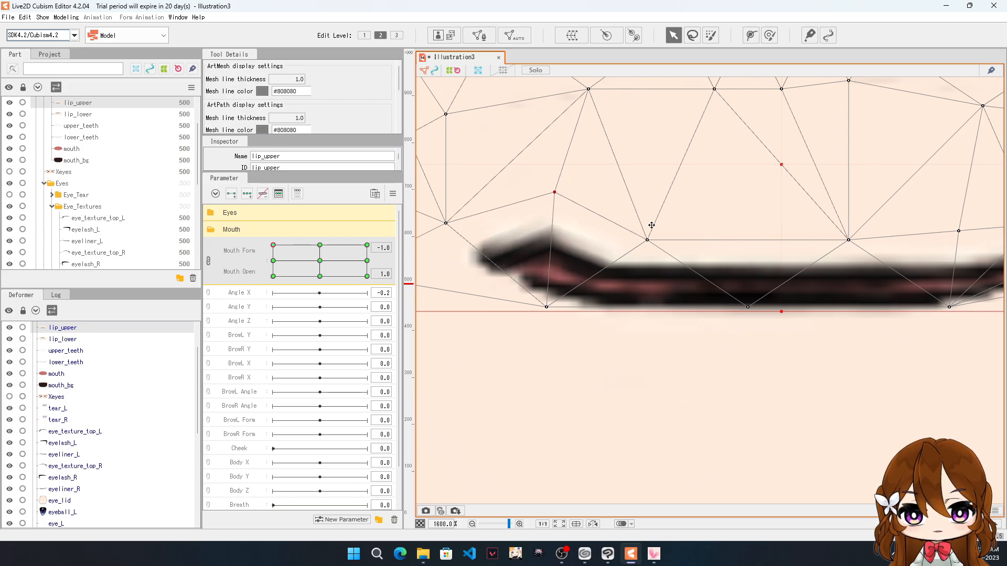
drag(648, 242, 639, 189)
drag(546, 308, 558, 279)
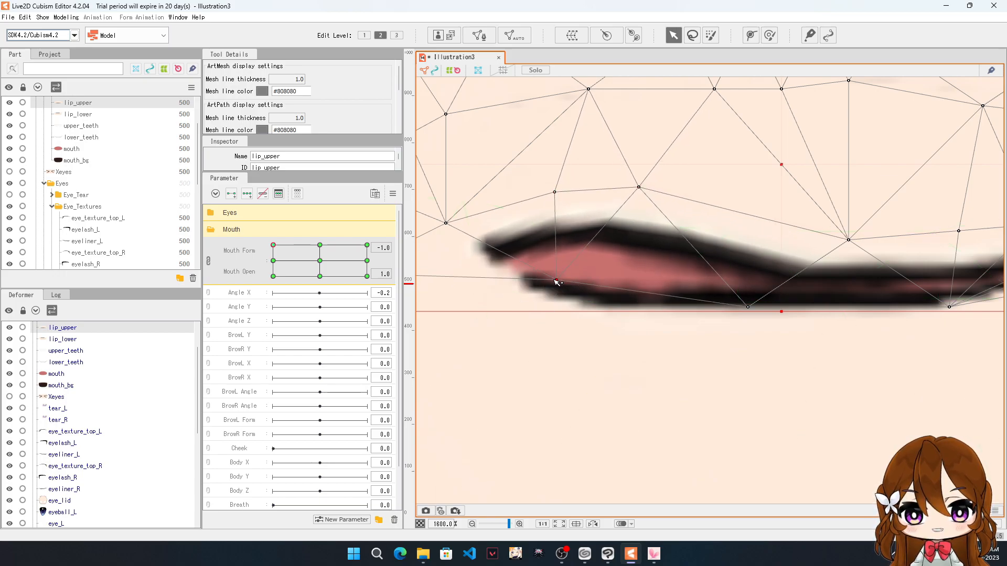
drag(446, 223, 456, 259)
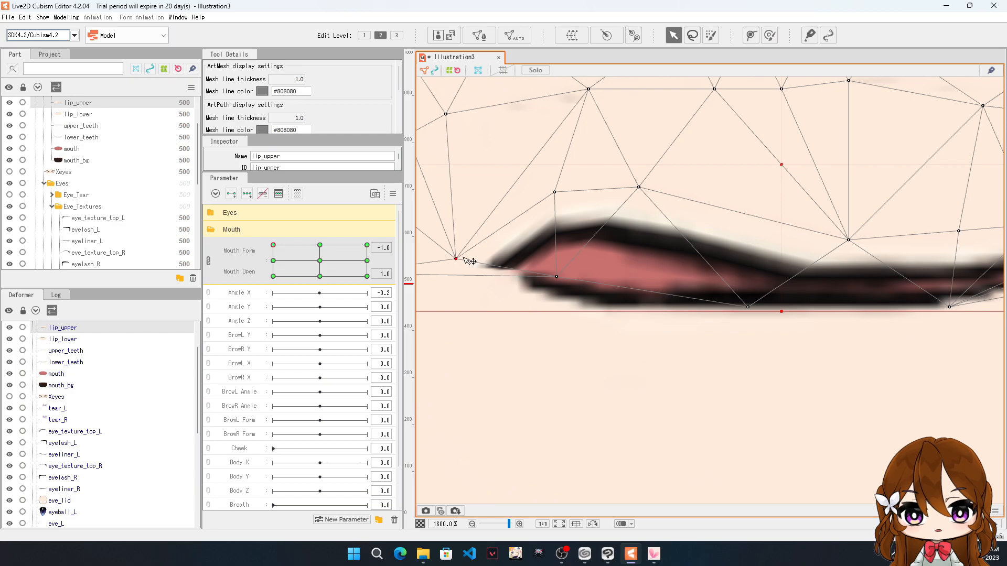
drag(556, 278, 559, 292)
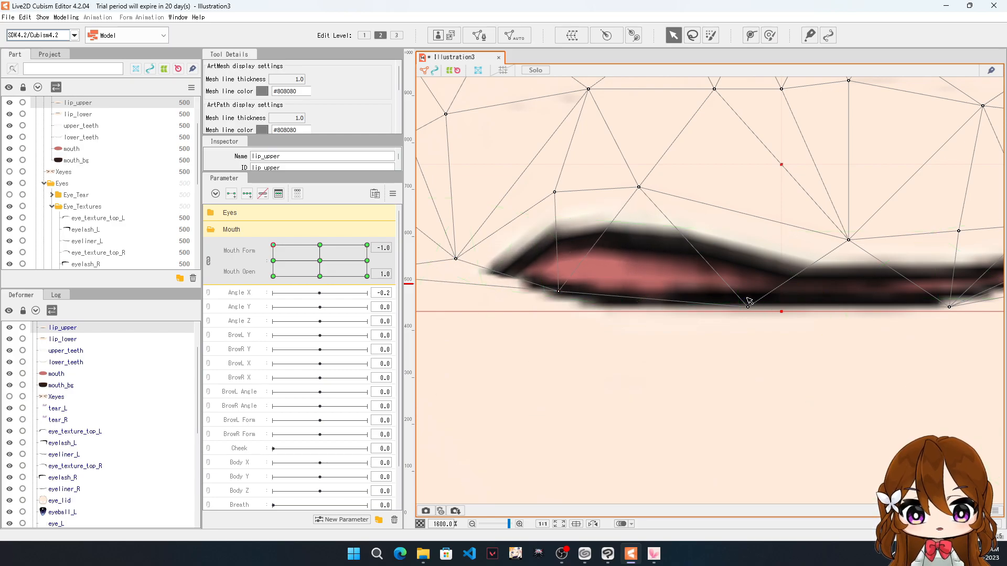
Step: Raise lip_upper's middle and right-hand vertices and pull the right corner vertices inward to continue the arch
drag(748, 307, 744, 275)
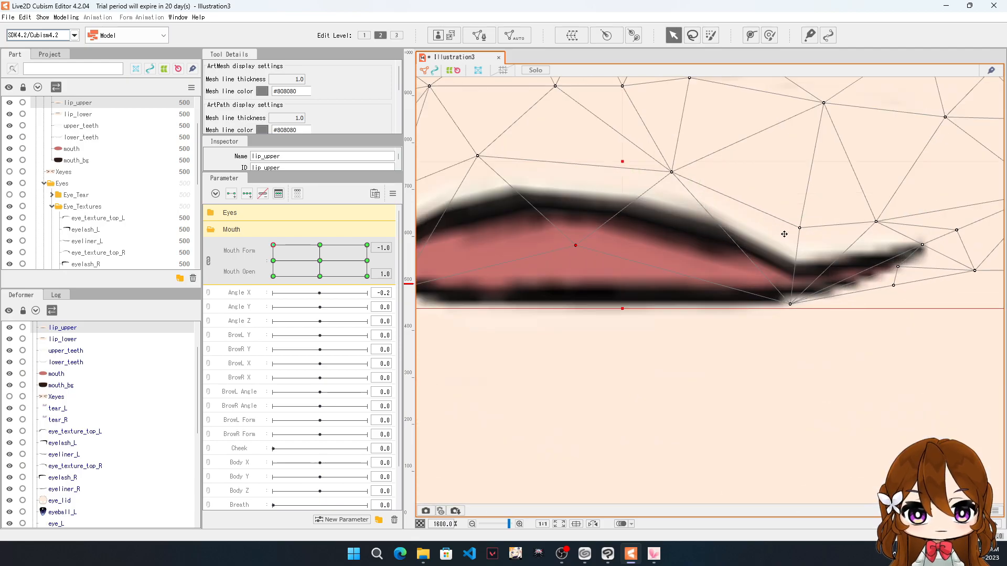
drag(799, 228, 807, 159)
drag(789, 304, 768, 240)
drag(671, 172, 657, 148)
drag(875, 221, 891, 177)
drag(917, 242, 883, 230)
drag(893, 264, 890, 252)
drag(763, 237, 791, 240)
drag(886, 174, 840, 169)
drag(883, 230, 889, 225)
drag(887, 282, 883, 272)
drag(969, 268, 938, 219)
Step: Refine the left half of lip_upper by shifting its corner and lower-edge vertices slightly to the right
drag(428, 168, 690, 177)
drag(554, 264, 576, 256)
drag(462, 284, 530, 288)
drag(656, 295, 647, 294)
drag(530, 289, 568, 298)
drag(576, 256, 583, 258)
scroll(522, 221, down, 3)
scroll(530, 231, up, 2)
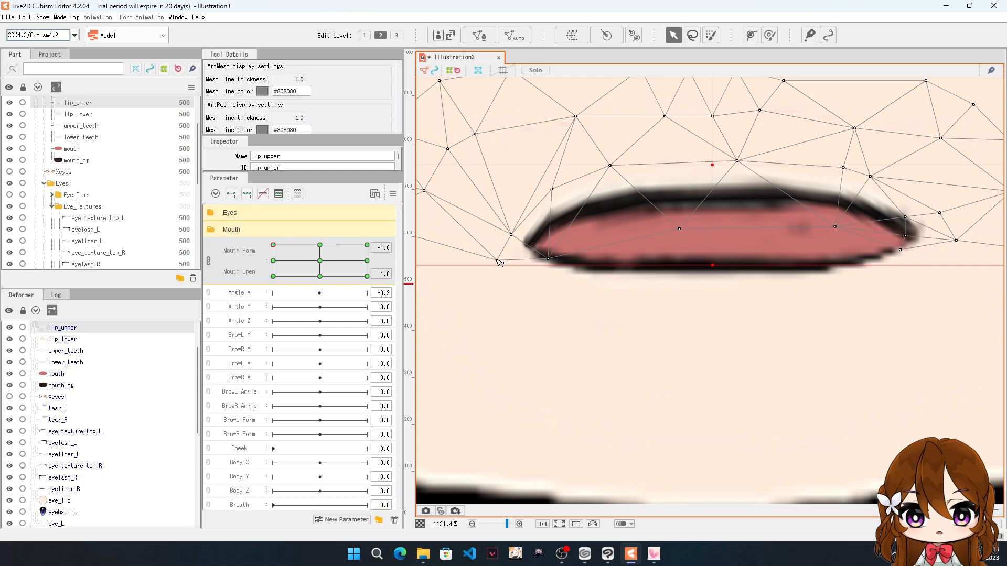
Step: Raise lip_lower's upper-edge vertices from the left corner to the right to bend the lower lip into a frown
click(505, 319)
drag(549, 264, 547, 257)
drag(608, 272, 612, 249)
drag(686, 270, 683, 213)
drag(612, 249, 612, 244)
drag(751, 267, 754, 235)
drag(686, 244, 686, 237)
drag(823, 219, 827, 209)
drag(827, 266, 832, 239)
drag(888, 266, 833, 229)
Step: Smooth lip_lower's arch by raising its middle and right inner vertices and adjusting the vertices at its right corner
drag(754, 236, 757, 226)
drag(826, 209, 834, 186)
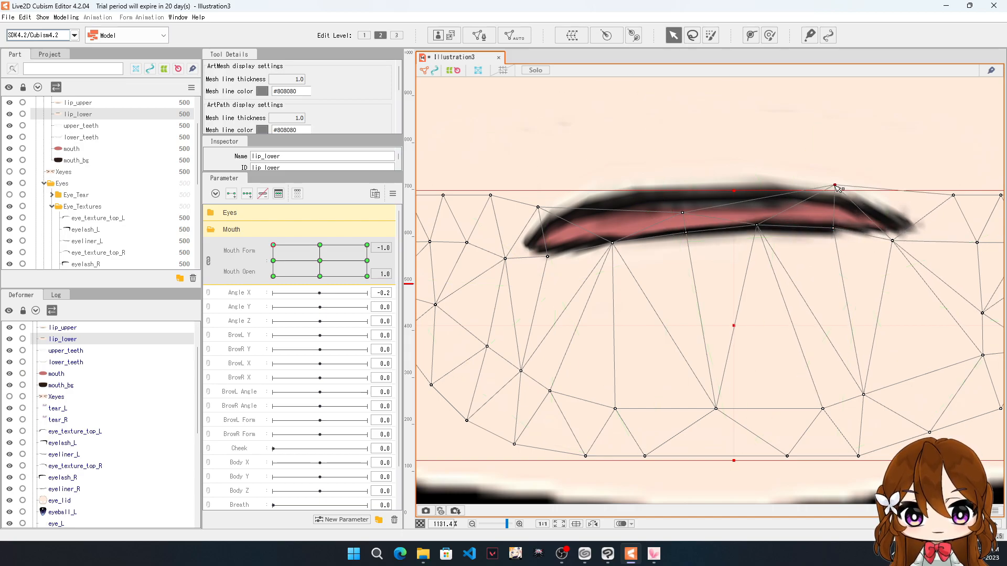
drag(682, 213, 686, 196)
drag(833, 228, 836, 227)
drag(892, 241, 896, 239)
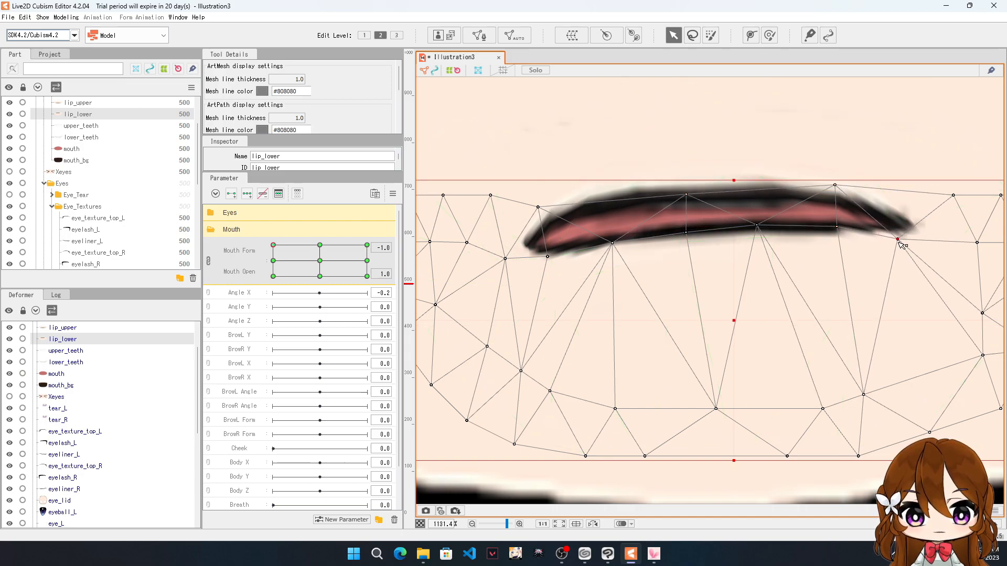
scroll(820, 265, down, 4)
scroll(820, 265, up, 3)
mouse_move(716, 314)
mouse_down()
mouse_move(671, 308)
mouse_move(719, 325)
mouse_up()
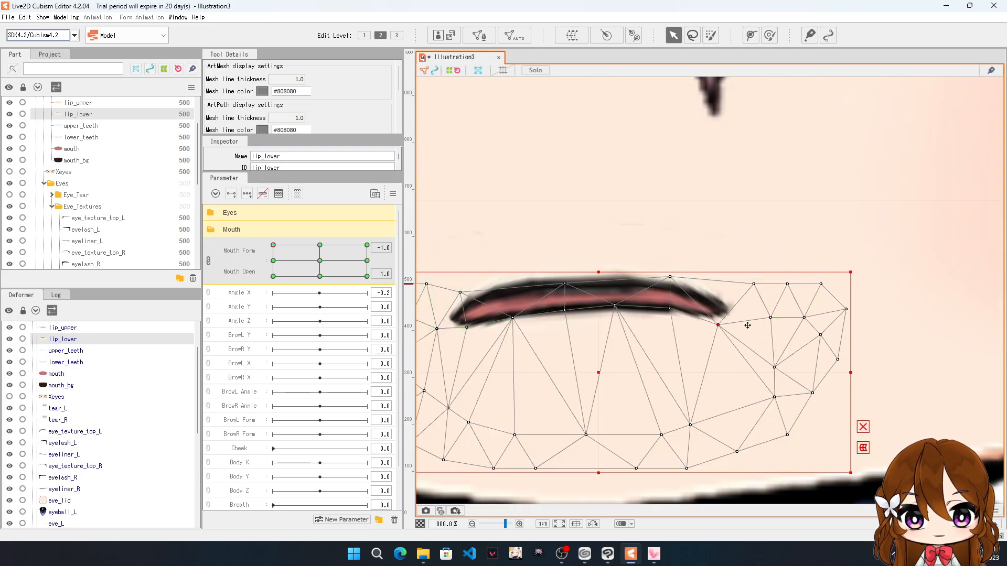
Step: Raise lip_upper's middle and right-hand vertices further to open the frown and expose the upper teeth
scroll(792, 276, down, 1)
click(523, 285)
scroll(523, 286, up, 3)
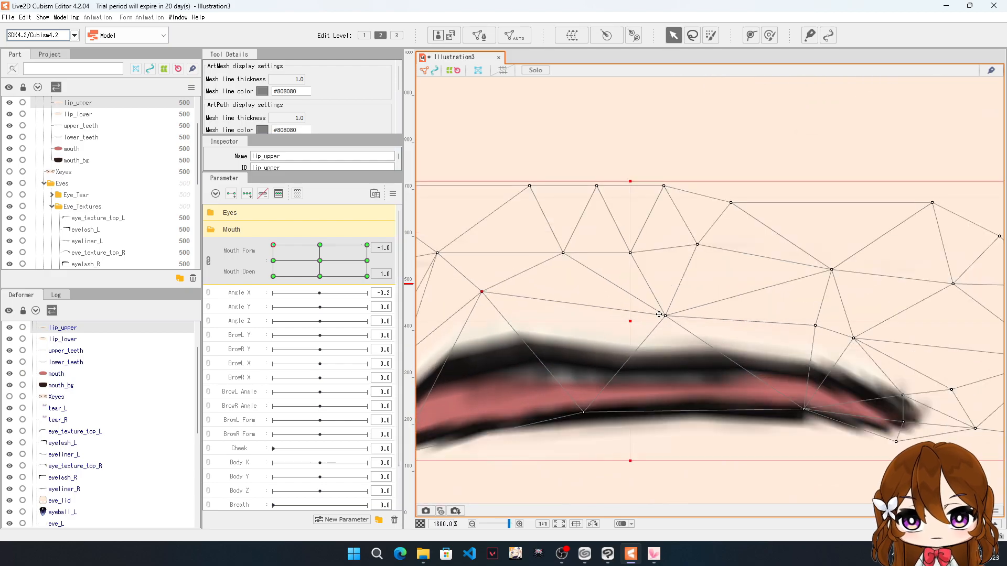
drag(584, 412, 584, 364)
drag(815, 326, 809, 295)
drag(853, 339, 864, 314)
drag(803, 409, 840, 388)
drag(903, 395, 908, 387)
drag(840, 387, 834, 378)
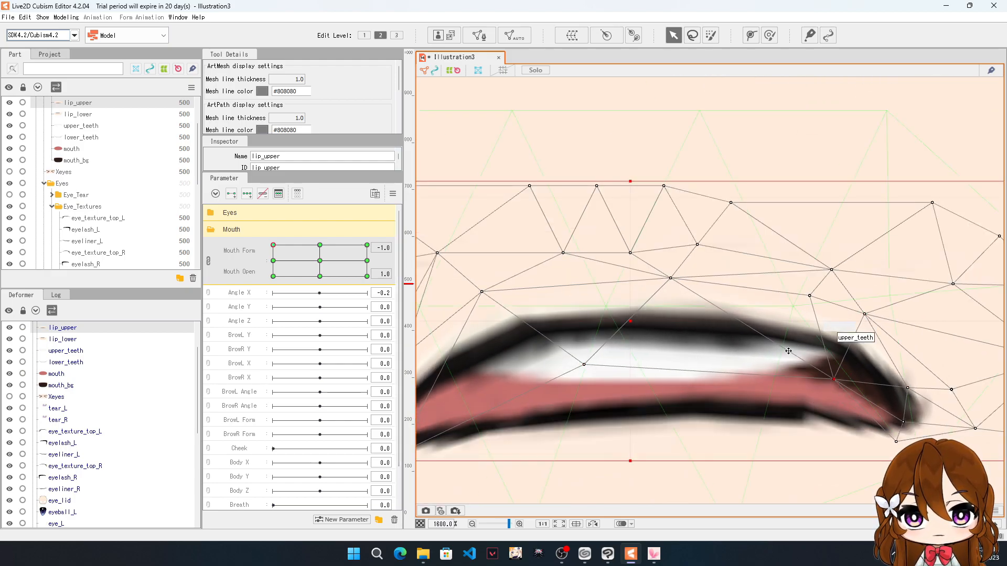
Step: Round lip_upper's left peak and reposition its inner lower vertices slightly up and to the left for a smoother arch
scroll(751, 332, down, 2)
scroll(609, 350, up, 1)
drag(563, 341, 551, 334)
drag(619, 296, 595, 301)
mouse_move(691, 347)
mouse_down()
mouse_move(675, 344)
mouse_move(687, 340)
mouse_up()
drag(560, 411, 557, 409)
drag(688, 342, 669, 338)
drag(753, 286, 755, 284)
drag(868, 358, 848, 343)
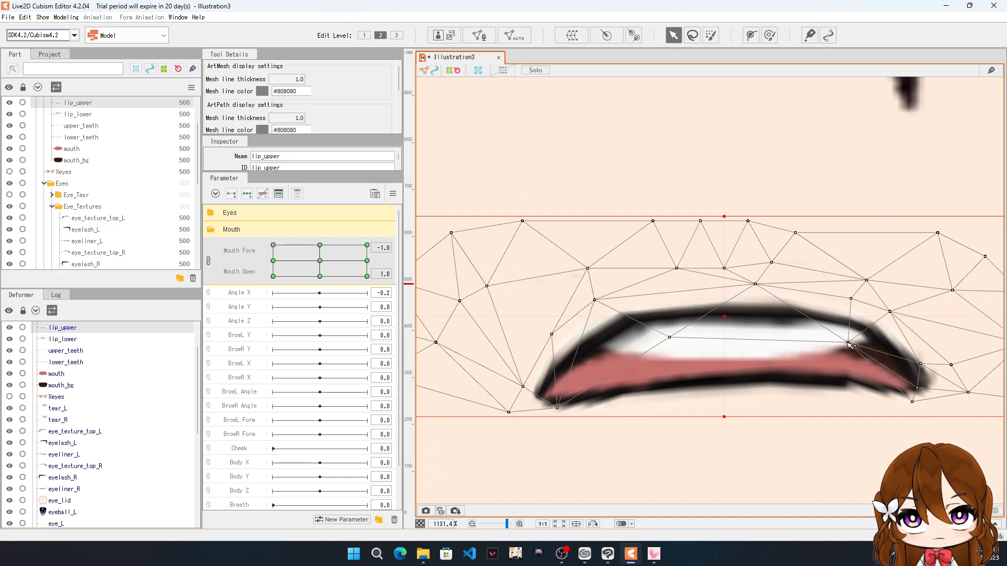
Step: Move upper_teeth slightly up so it sits behind the upper lip of the wide-open frown
scroll(683, 347, down, 4)
scroll(756, 389, up, 4)
scroll(56, 372, up, 2)
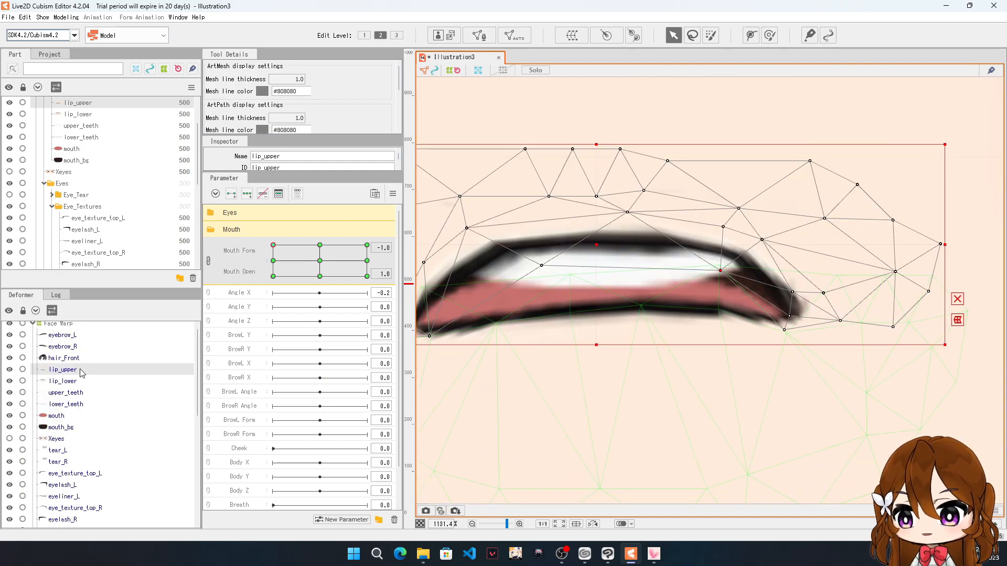
click(77, 392)
drag(591, 247, 577, 228)
scroll(666, 257, down, 1)
click(587, 277)
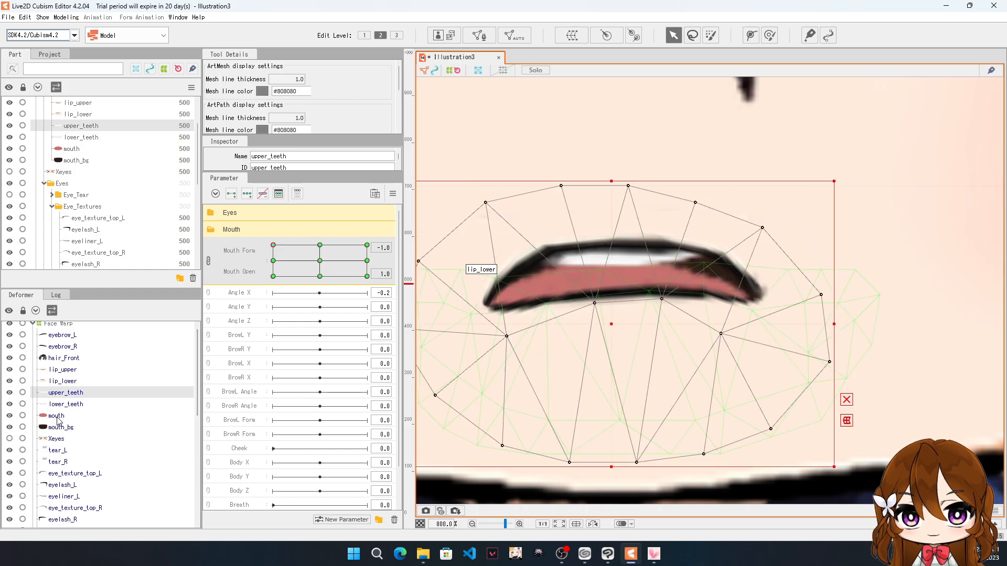
Step: Fine-tune lip_lower's middle and right-hand edge vertices, moving the right ones slightly outward toward the mouth corner
click(70, 381)
scroll(739, 300, up, 1)
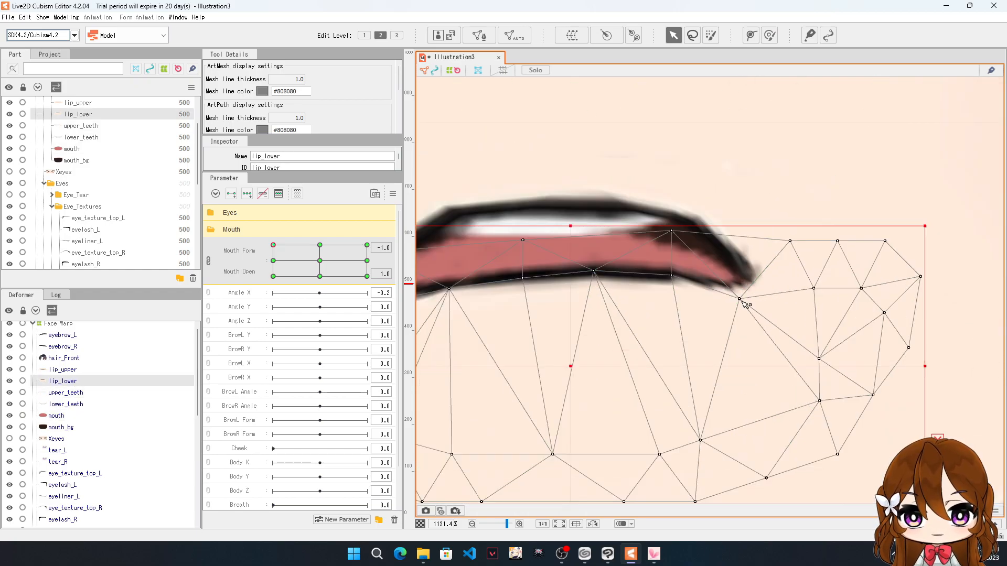
drag(599, 279, 600, 277)
drag(673, 287, 683, 287)
drag(741, 303, 746, 301)
scroll(881, 296, down, 2)
scroll(756, 238, up, 2)
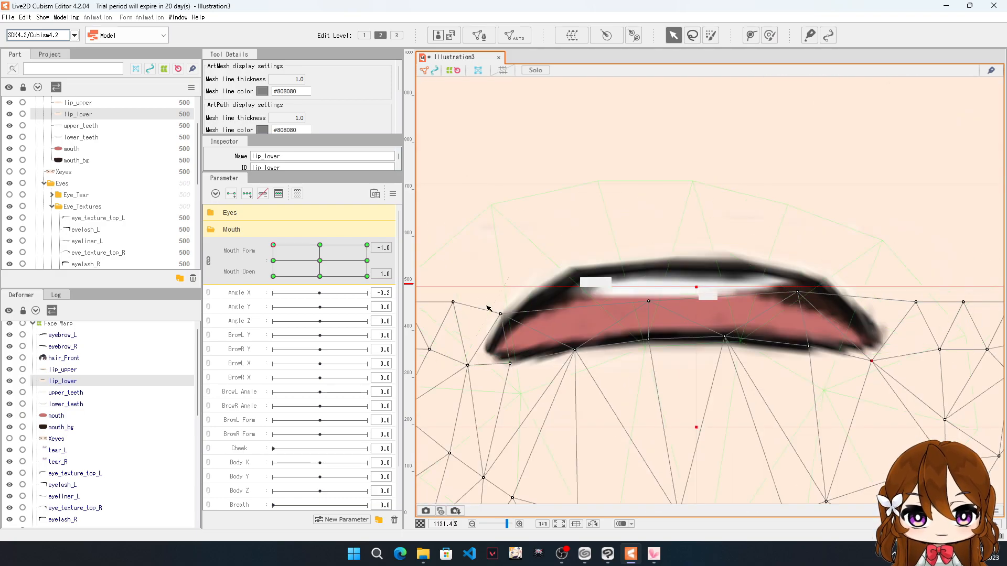
Step: Check the mouth and upper_teeth meshes, then deselect them and inspect the wide-open frown on the whole face
click(59, 415)
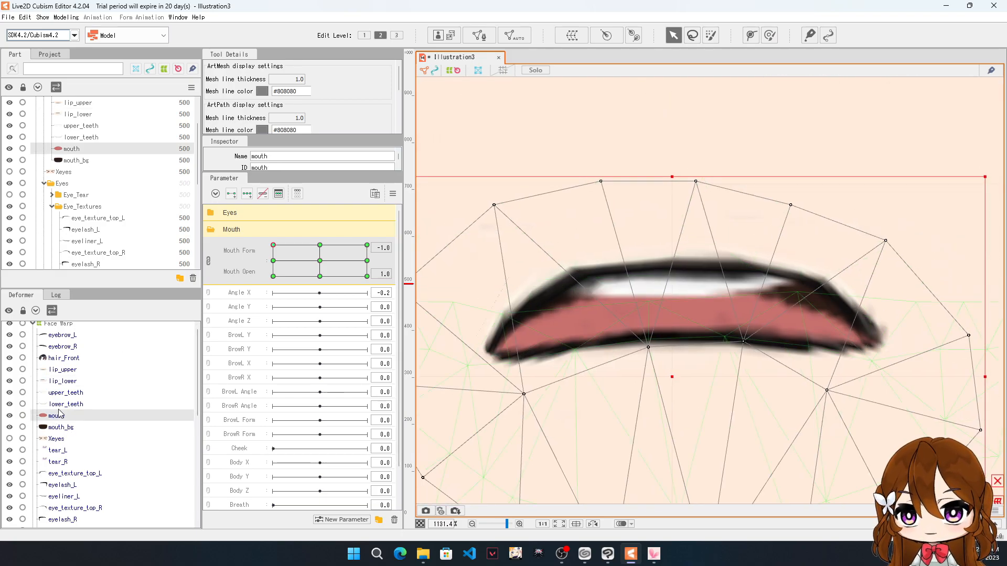
click(60, 392)
scroll(782, 376, down, 5)
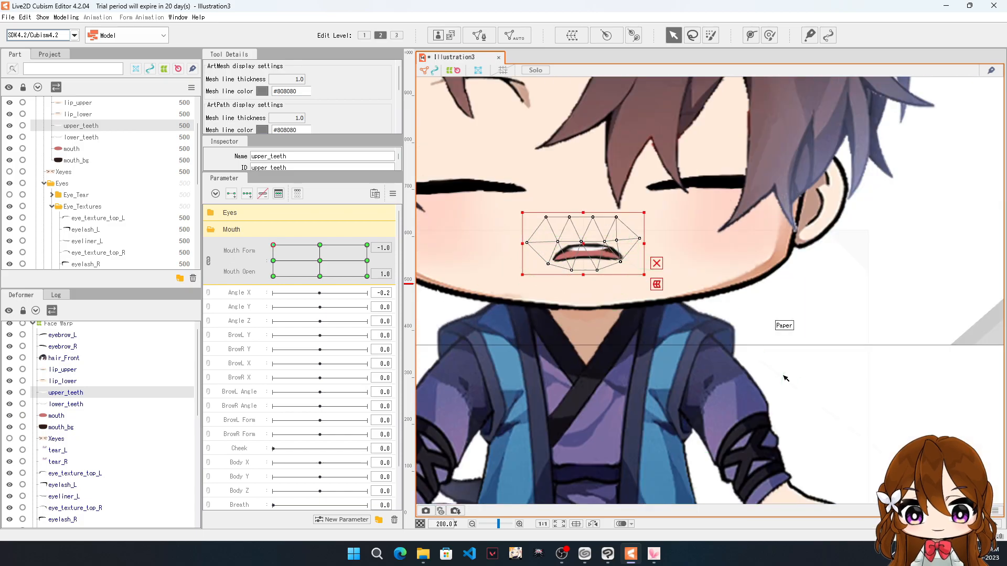
click(781, 376)
scroll(782, 376, down, 3)
scroll(655, 294, up, 2)
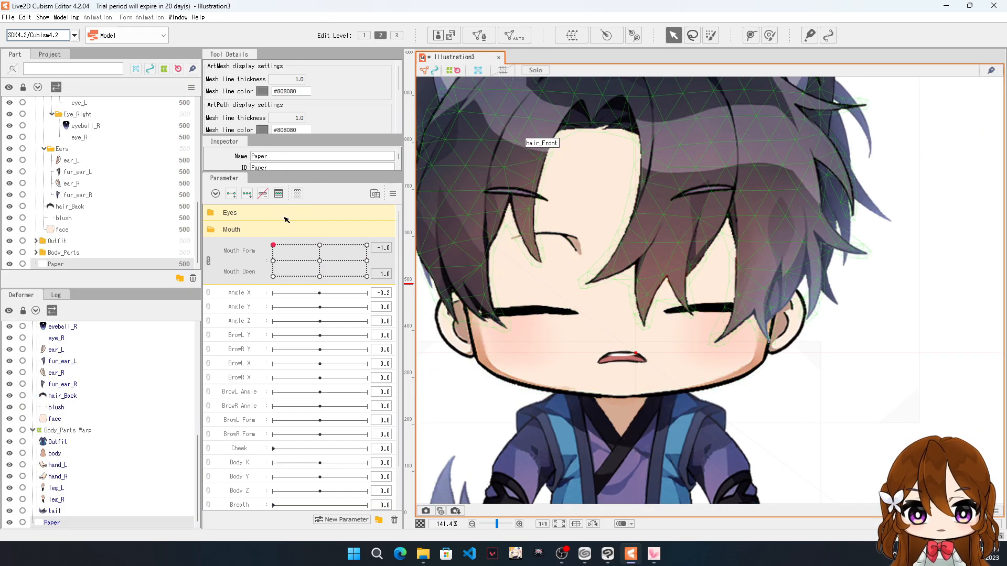
Step: Preview the mouth across the Mouth Form and Mouth Open ranges, finish at 0.0 and 0.5, and deselect Paper to view the whole character
drag(272, 245, 266, 262)
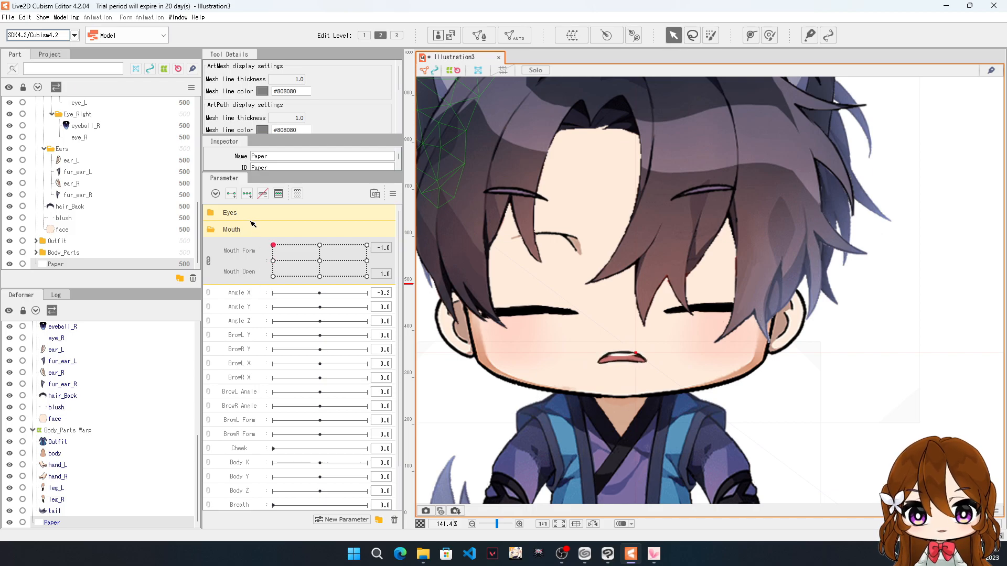
mouse_move(300, 267)
mouse_down()
mouse_move(366, 245)
mouse_move(311, 270)
mouse_move(332, 274)
mouse_move(366, 246)
mouse_move(298, 247)
mouse_up()
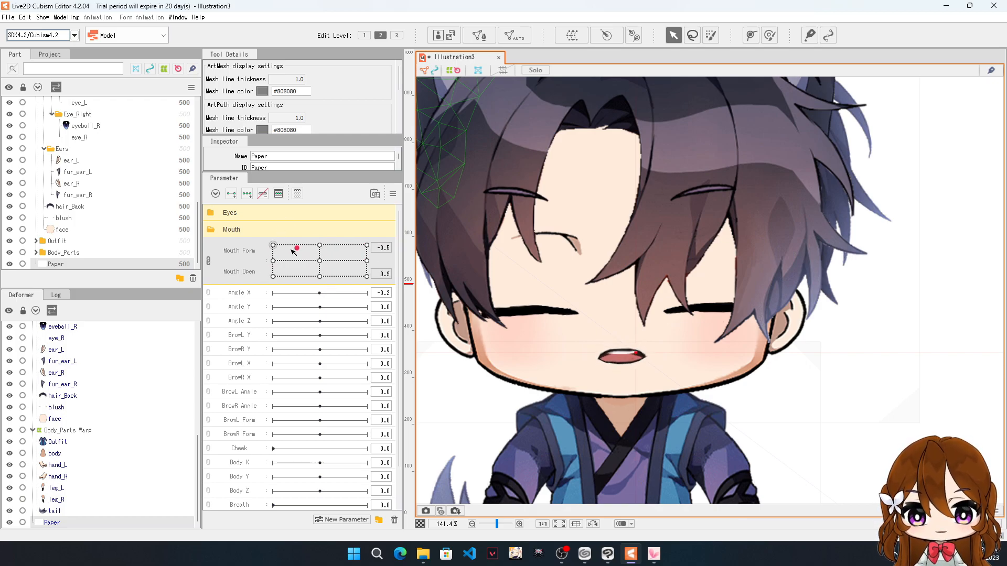
drag(373, 254, 319, 259)
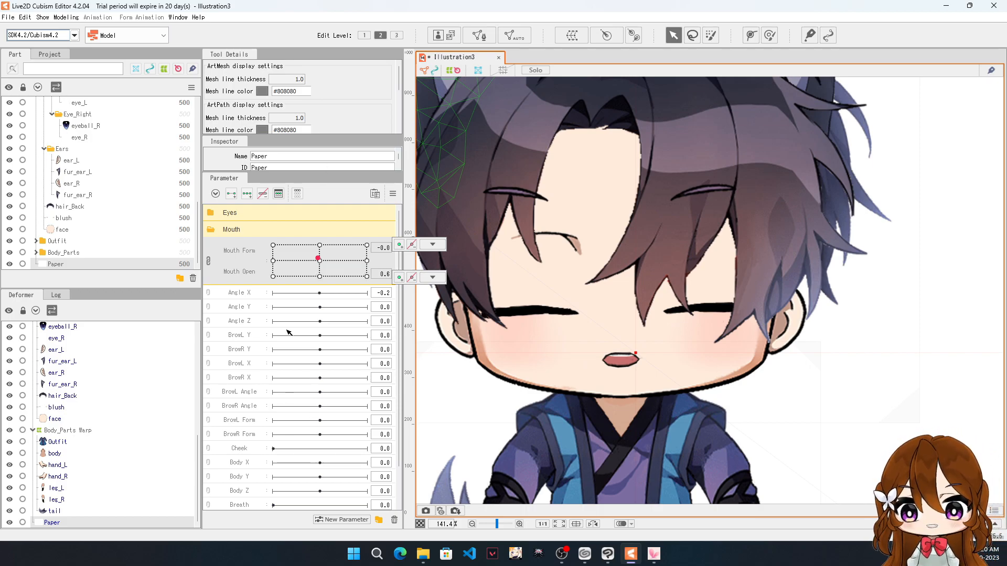
drag(317, 264, 315, 255)
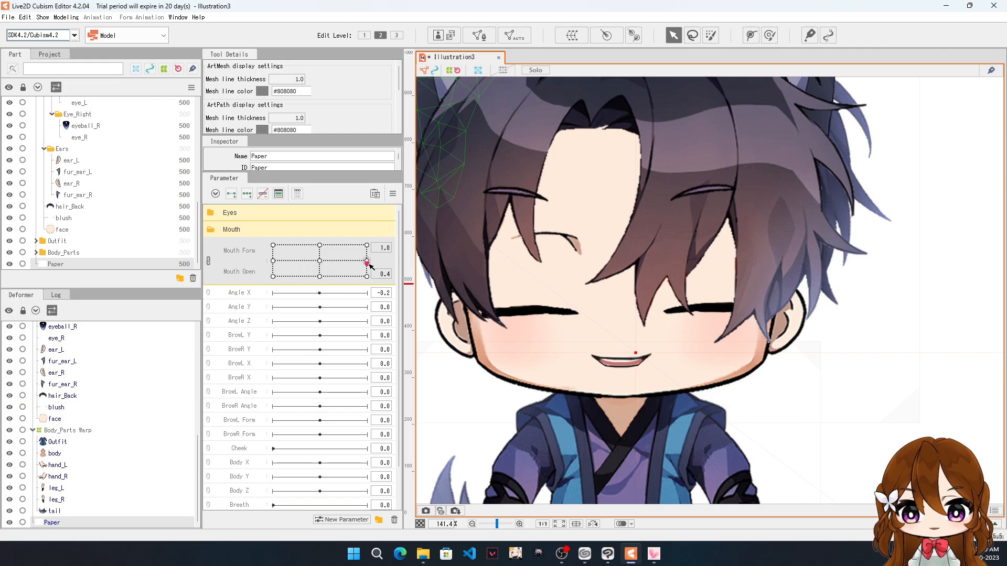
drag(374, 250, 268, 262)
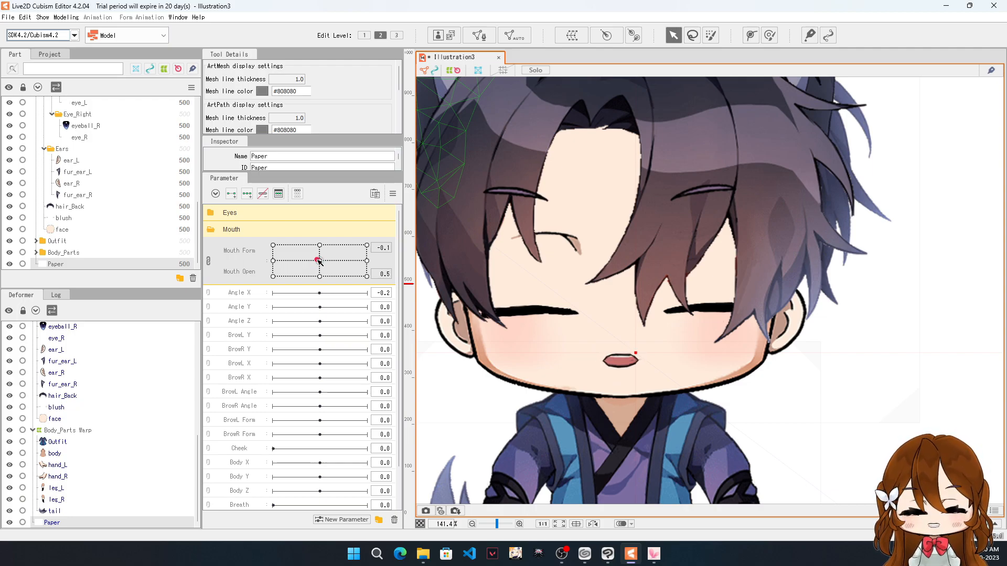
mouse_move(319, 257)
mouse_down()
mouse_move(317, 275)
mouse_move(371, 250)
mouse_move(273, 246)
mouse_move(319, 261)
mouse_up()
scroll(532, 271, down, 3)
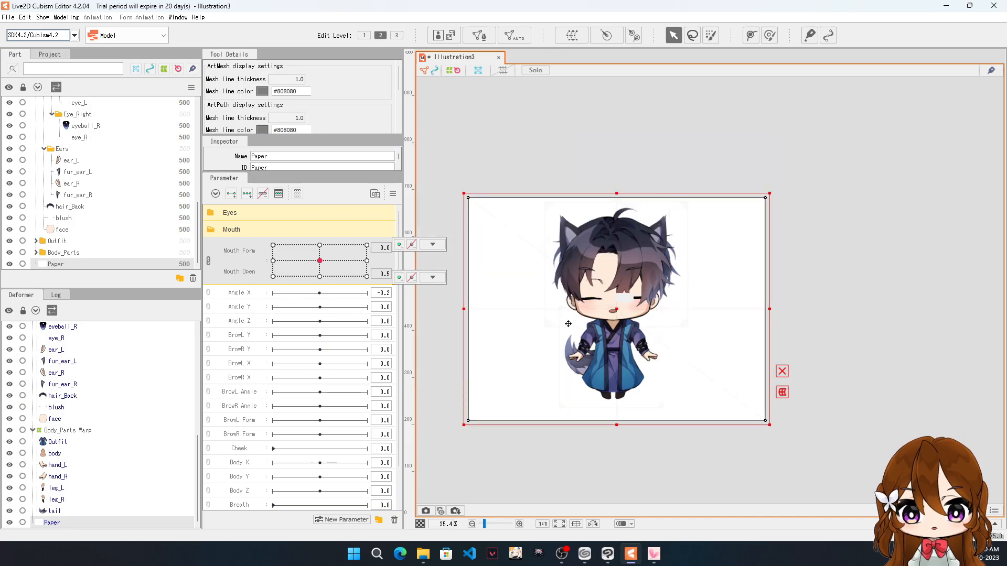
scroll(549, 327, up, 1)
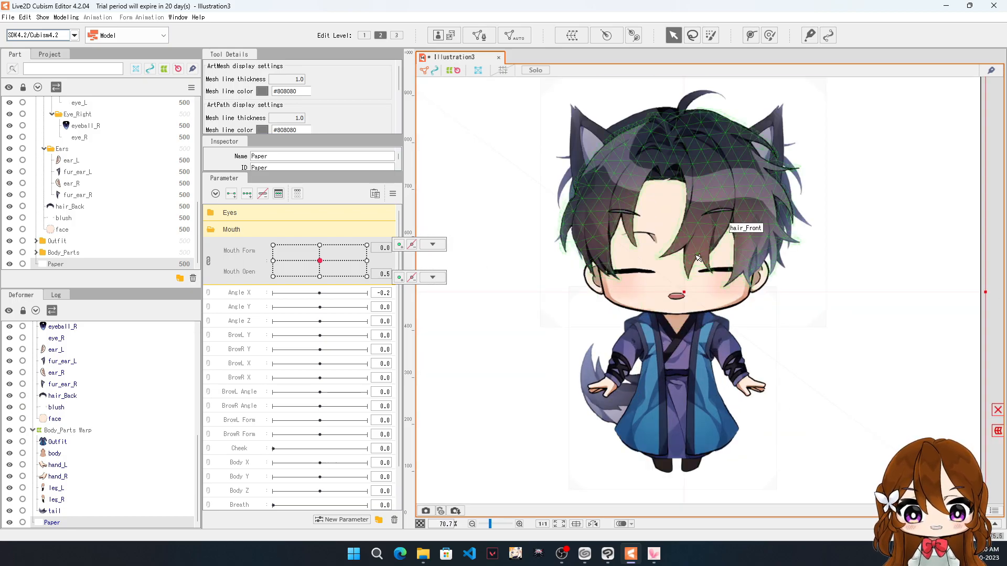
scroll(842, 269, down, 1)
click(962, 310)
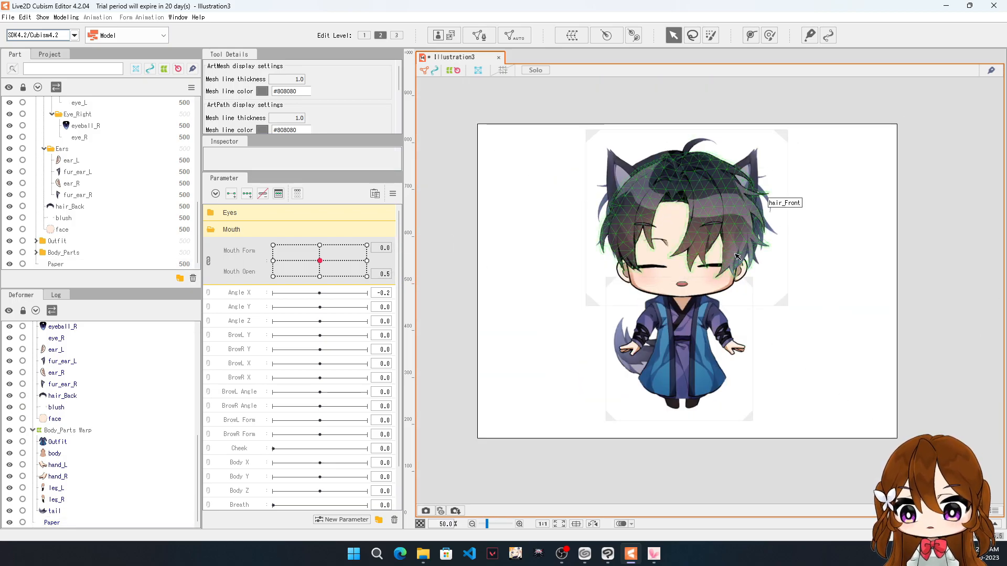